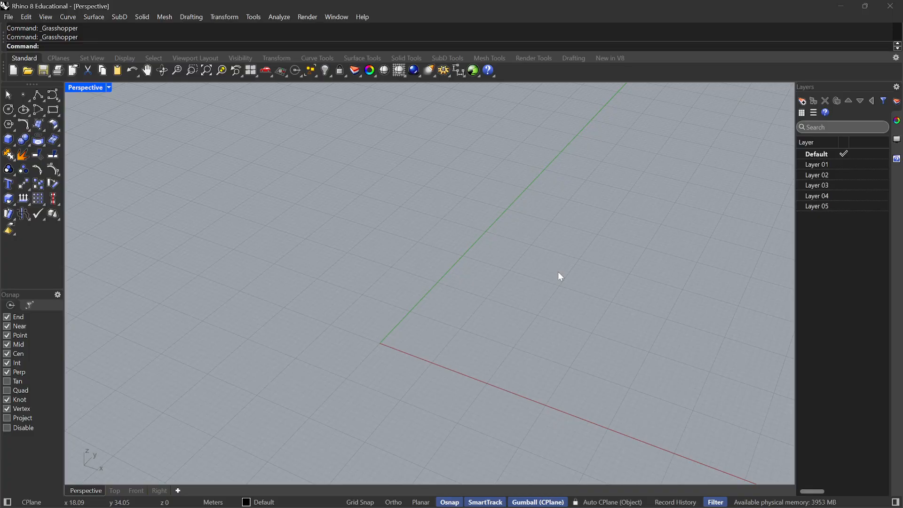
Draw an open S-shaped control-point curve with five points across the ground grid.
{"action": "scroll", "coordinate": [559, 277], "scroll_direction": "up", "scroll_amount": 2}
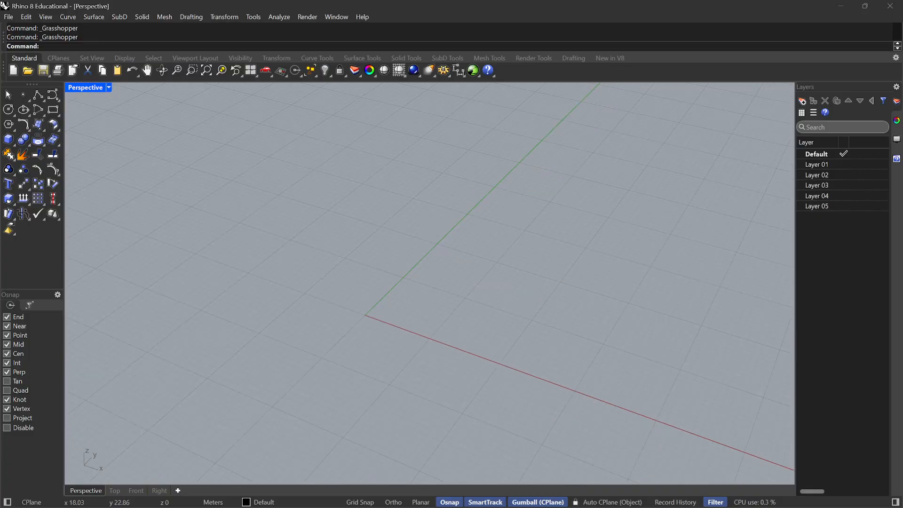
{"action": "mouse_move", "coordinate": [262, 506]}
{"action": "left_click", "coordinate": [54, 96]}
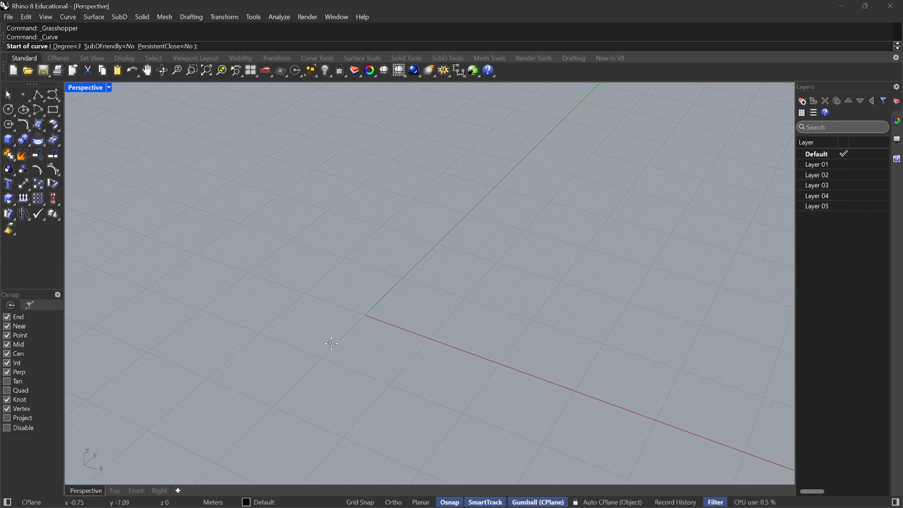
{"action": "left_click", "coordinate": [363, 356]}
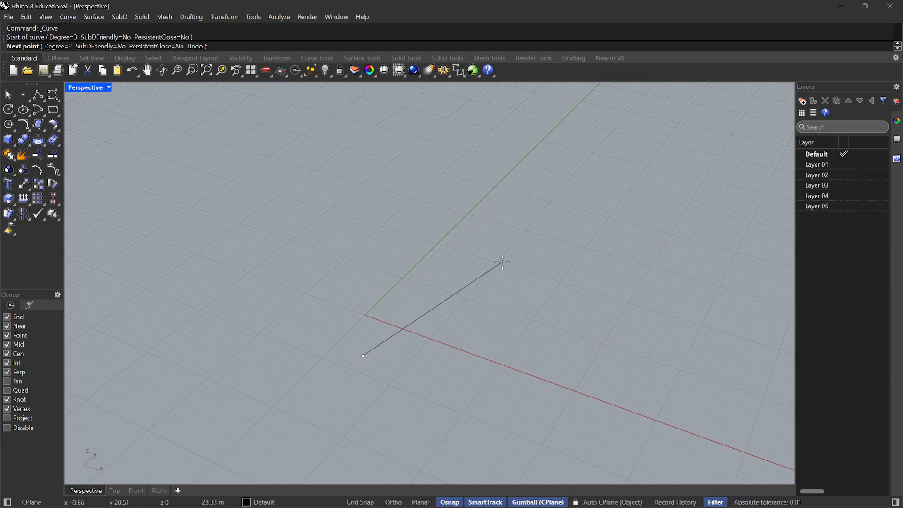
{"action": "left_click", "coordinate": [490, 239]}
{"action": "left_click", "coordinate": [663, 393]}
{"action": "scroll", "coordinate": [366, 303], "scroll_direction": "down", "scroll_amount": 6}
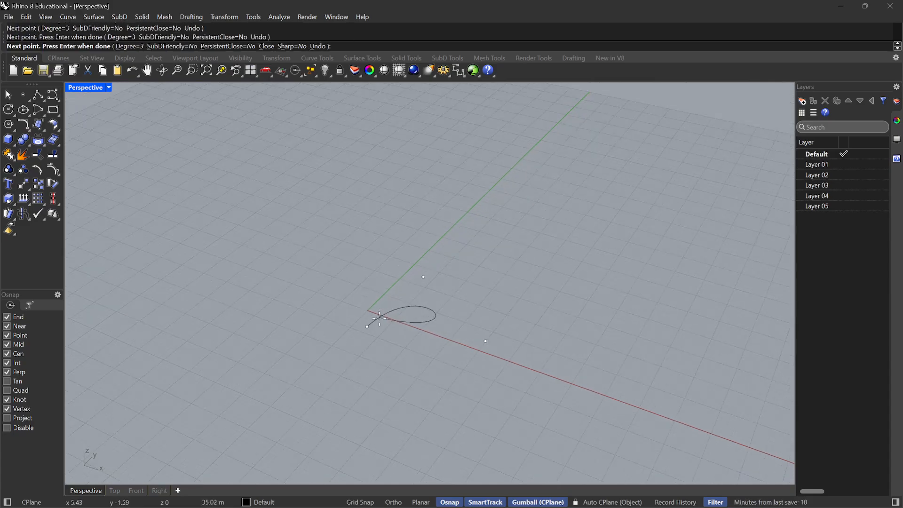
{"action": "left_click", "coordinate": [666, 338]}
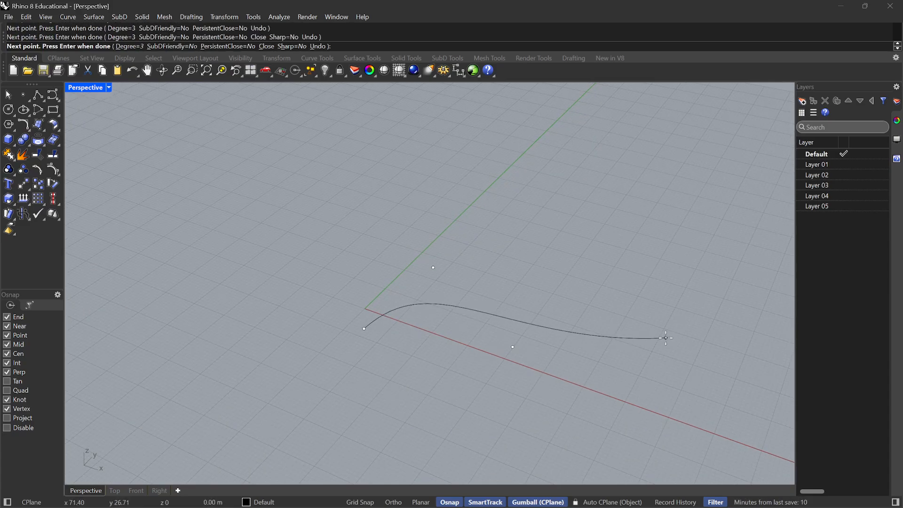
{"action": "left_click", "coordinate": [698, 253]}
{"action": "key", "text": "Return"}
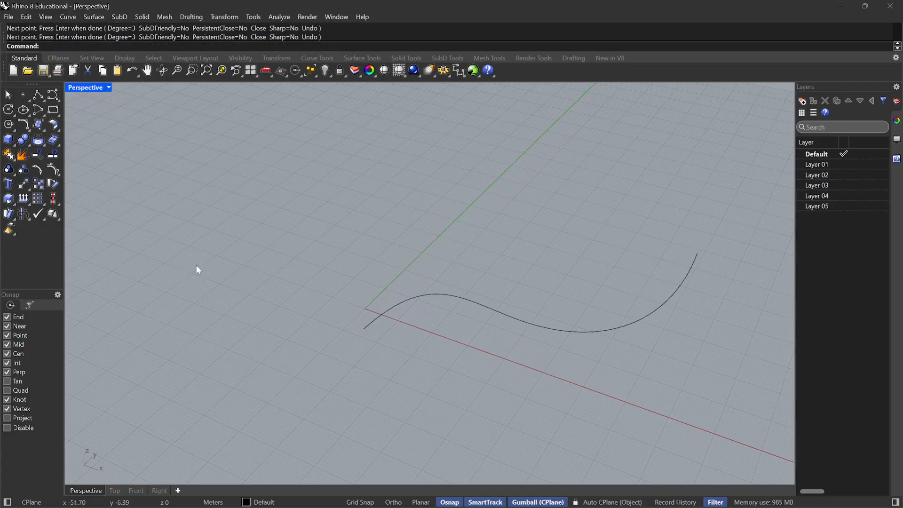
Select the S-curve and extrude it into a vertical surface.
{"action": "scroll", "coordinate": [197, 267], "scroll_direction": "down", "scroll_amount": 2}
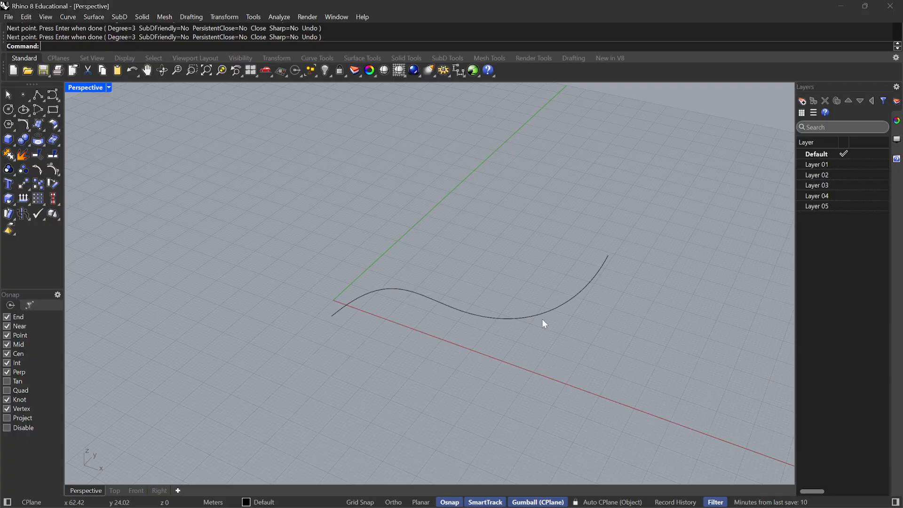
{"action": "scroll", "coordinate": [542, 319], "scroll_direction": "up", "scroll_amount": 2}
{"action": "left_click", "coordinate": [505, 317]}
{"action": "scroll", "coordinate": [318, 375], "scroll_direction": "down", "scroll_amount": 3}
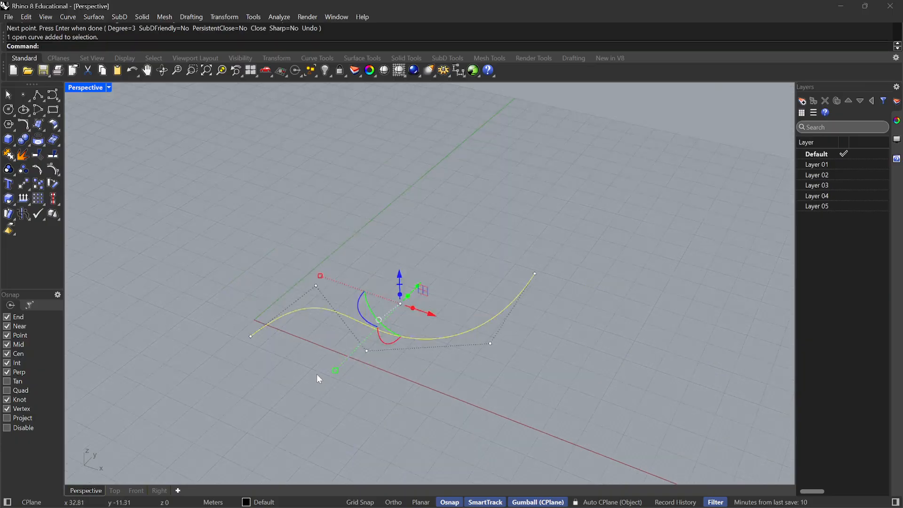
{"action": "middle_click", "coordinate": [441, 389]}
{"action": "right_click_drag", "start_coordinate": [343, 390], "coordinate": [259, 363]}
{"action": "scroll", "coordinate": [257, 362], "scroll_direction": "up", "scroll_amount": 2}
{"action": "scroll", "coordinate": [348, 360], "scroll_direction": "up", "scroll_amount": 2}
{"action": "right_click_drag", "start_coordinate": [437, 350], "coordinate": [551, 301]}
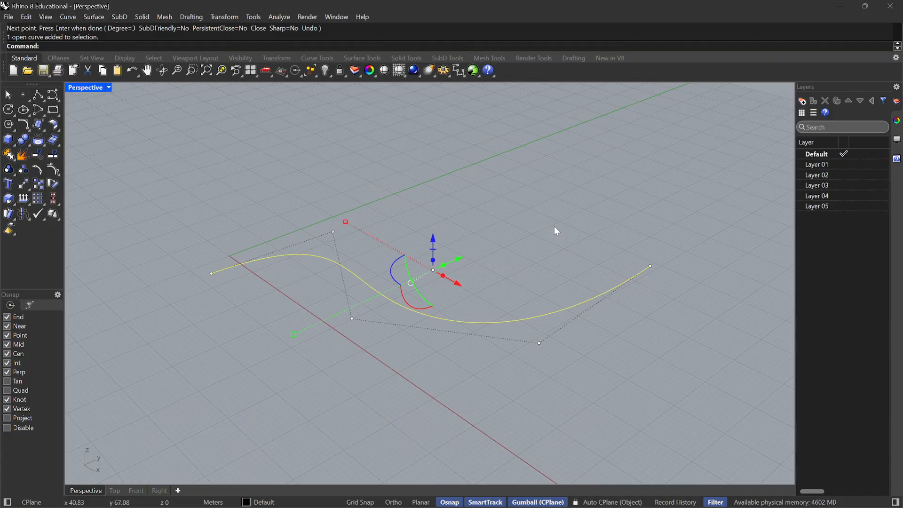
{"action": "type", "text": "ExtrudeCrv"}
{"action": "key", "text": "Return"}
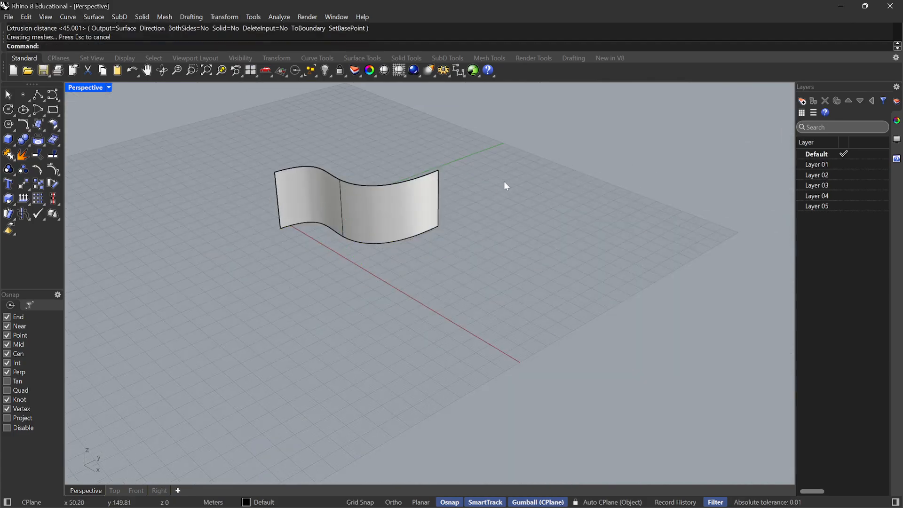
Move the extruded surface upward with the gumball, then undo the move.
{"action": "scroll", "coordinate": [316, 203], "scroll_direction": "up", "scroll_amount": 3}
{"action": "middle_click", "coordinate": [470, 251]}
{"action": "mouse_move", "coordinate": [368, 266]}
{"action": "right_mouse_down"}
{"action": "mouse_move", "coordinate": [348, 263]}
{"action": "mouse_move", "coordinate": [359, 262]}
{"action": "mouse_move", "coordinate": [357, 273]}
{"action": "right_mouse_up"}
{"action": "scroll", "coordinate": [385, 262], "scroll_direction": "up", "scroll_amount": 3}
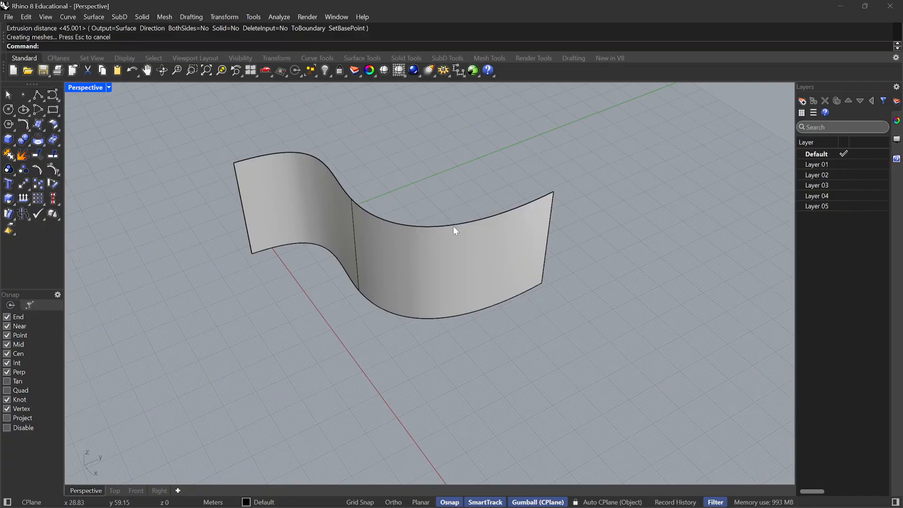
{"action": "scroll", "coordinate": [457, 231], "scroll_direction": "down", "scroll_amount": 1}
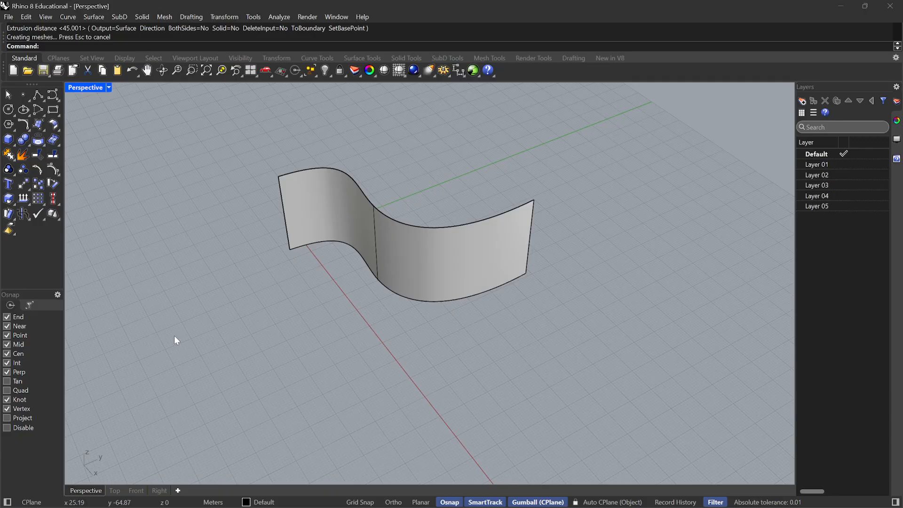
{"action": "left_click", "coordinate": [415, 259]}
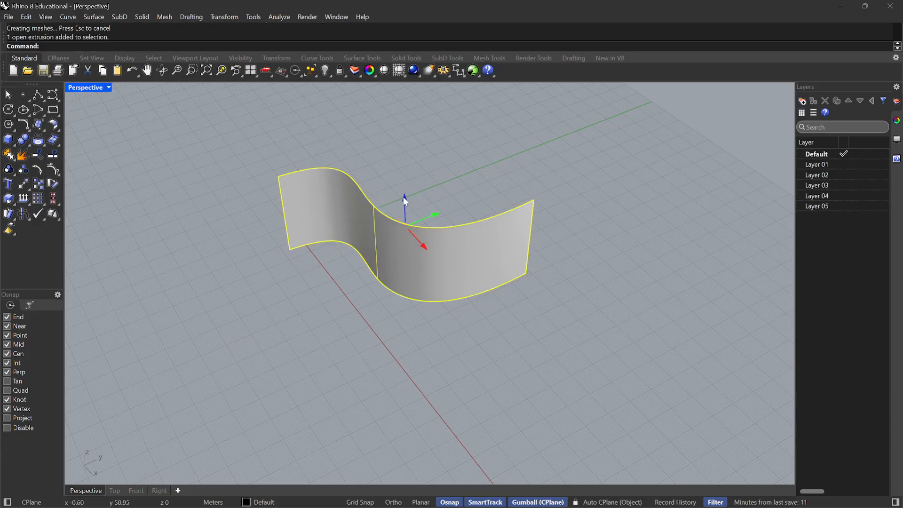
{"action": "left_click_drag", "start_coordinate": [405, 200], "coordinate": [408, 160]}
{"action": "left_click", "coordinate": [650, 227]}
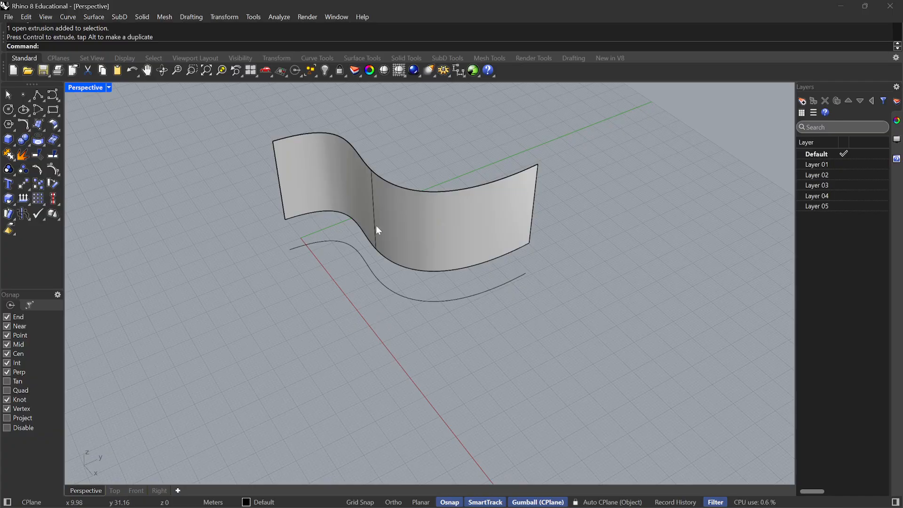
{"action": "key", "text": "ctrl+z"}
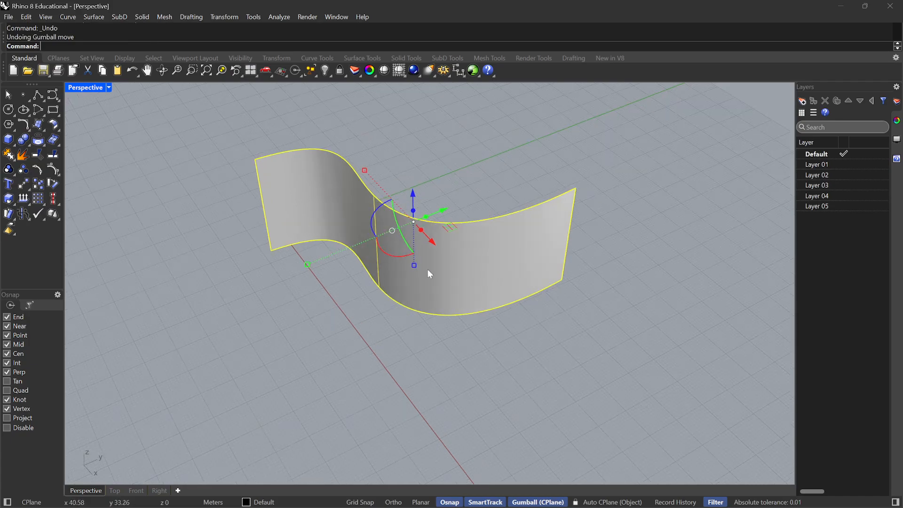
Select one of the base curve's control points and drag it outward with the gumball.
{"action": "mouse_move", "coordinate": [427, 269]}
{"action": "right_mouse_down"}
{"action": "mouse_move", "coordinate": [548, 332]}
{"action": "mouse_move", "coordinate": [625, 333]}
{"action": "mouse_move", "coordinate": [448, 202]}
{"action": "right_mouse_up"}
{"action": "key", "text": "Escape"}
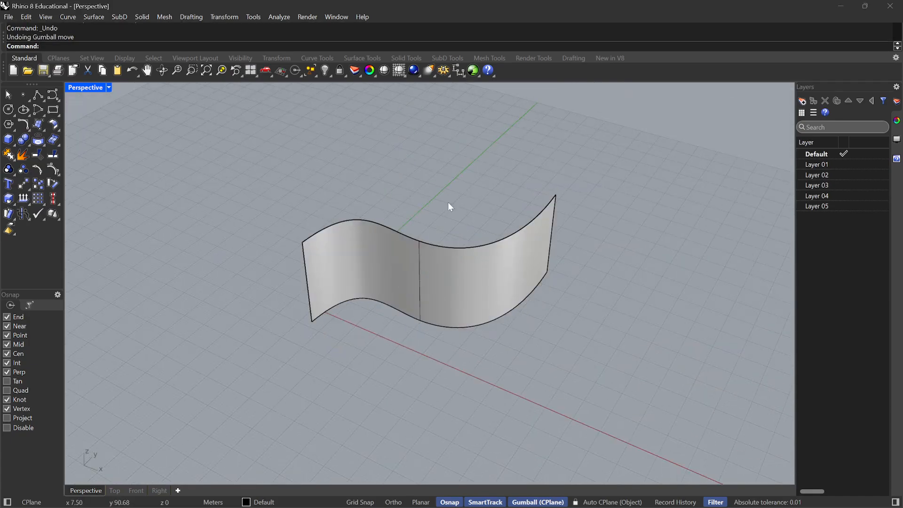
{"action": "scroll", "coordinate": [475, 272], "scroll_direction": "up", "scroll_amount": 4}
{"action": "left_click", "coordinate": [477, 277]}
{"action": "key", "text": "Escape"}
{"action": "left_click", "coordinate": [507, 348]}
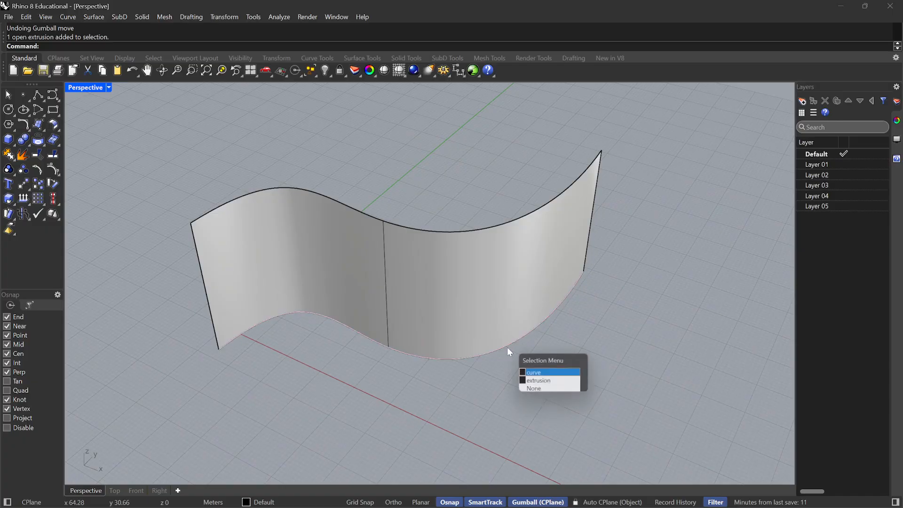
{"action": "left_click", "coordinate": [535, 372]}
{"action": "left_click", "coordinate": [525, 369]}
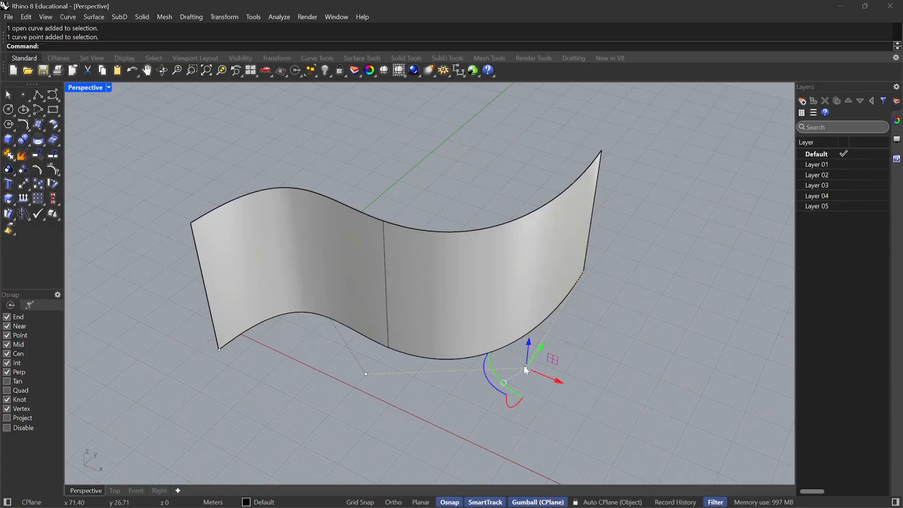
{"action": "scroll", "coordinate": [526, 369], "scroll_direction": "down", "scroll_amount": 2}
{"action": "left_click_drag", "start_coordinate": [553, 379], "coordinate": [658, 429]}
Extrude the reshaped curve into a second surface.
{"action": "left_click", "coordinate": [677, 325]}
{"action": "right_click_drag", "start_coordinate": [677, 324], "coordinate": [515, 292]}
{"action": "left_click", "coordinate": [311, 384]}
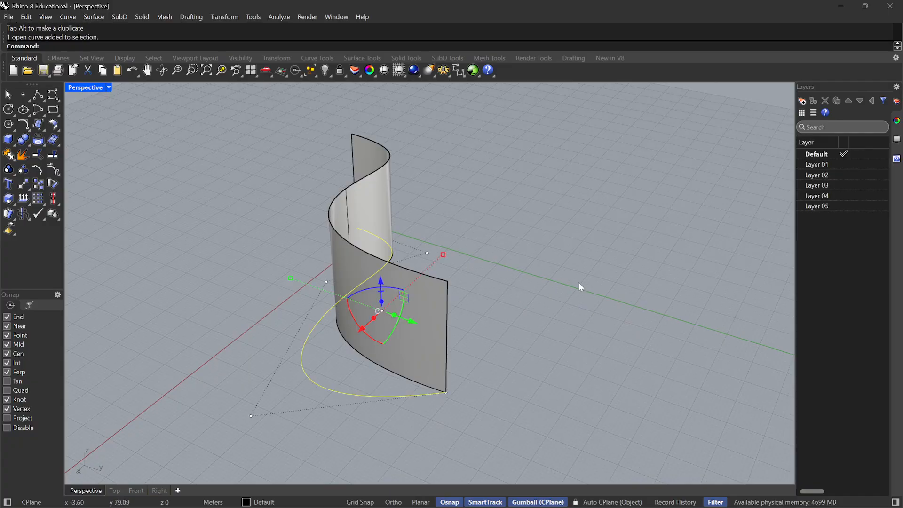
{"action": "type", "text": "ExtrudeCrv"}
{"action": "key", "text": "Return"}
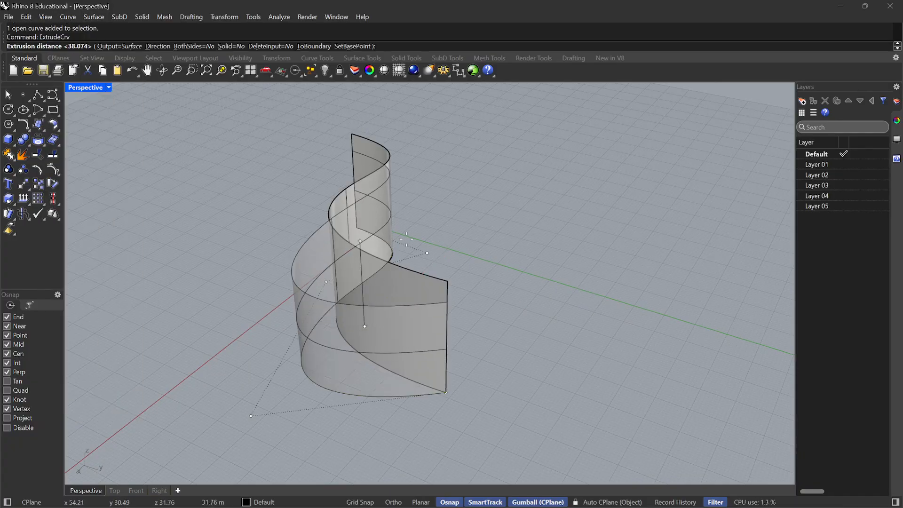
{"action": "left_click", "coordinate": [447, 282]}
{"action": "left_click", "coordinate": [552, 245]}
{"action": "scroll", "coordinate": [404, 257], "scroll_direction": "down", "scroll_amount": 4}
{"action": "right_click_drag", "start_coordinate": [403, 263], "coordinate": [528, 273]}
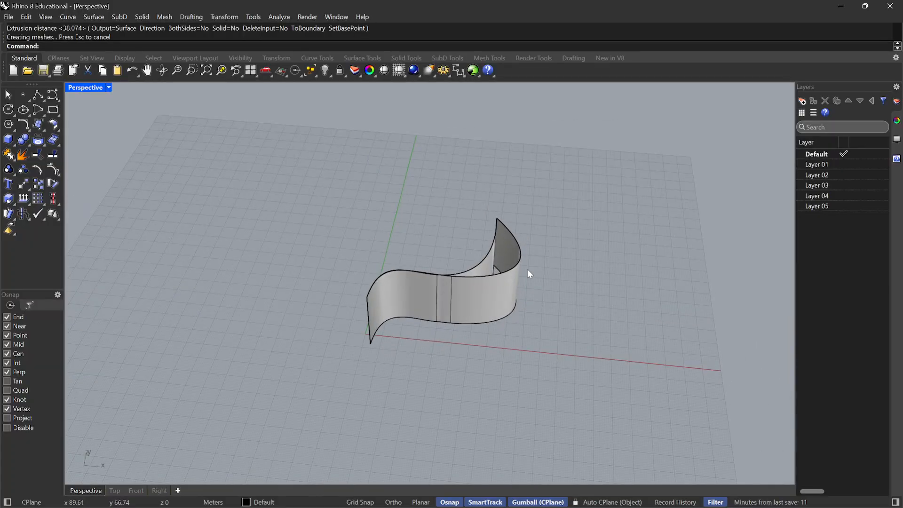
Delete the second surface and undo back to the bare S-curve without any extrusion.
{"action": "scroll", "coordinate": [493, 286], "scroll_direction": "up", "scroll_amount": 6}
{"action": "right_click_drag", "start_coordinate": [524, 325], "coordinate": [511, 310]}
{"action": "left_click", "coordinate": [511, 300]}
{"action": "key", "text": "Delete"}
{"action": "key", "text": "ctrl+z"}
{"action": "key", "text": "ctrl+z"}
{"action": "key", "text": "ctrl+z"}
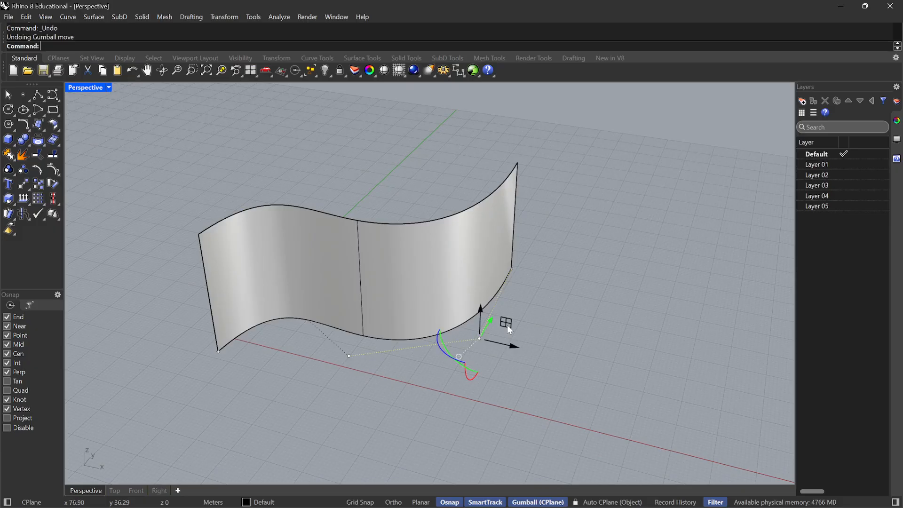
{"action": "right_click_drag", "start_coordinate": [538, 321], "coordinate": [569, 454]}
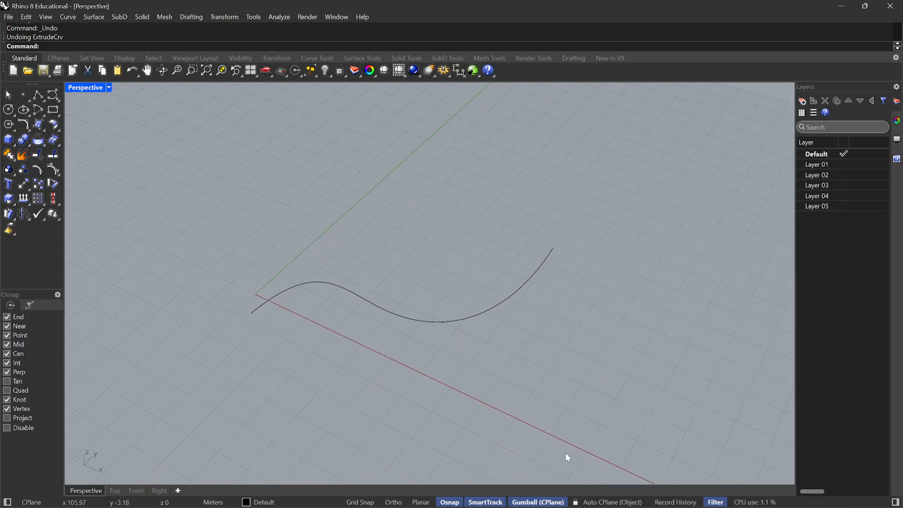
Turn on Record History, select the curve and extrude it into a vertical surface.
{"action": "left_click", "coordinate": [676, 502]}
{"action": "left_click", "coordinate": [472, 317]}
{"action": "type", "text": "ExtrudeCrv"}
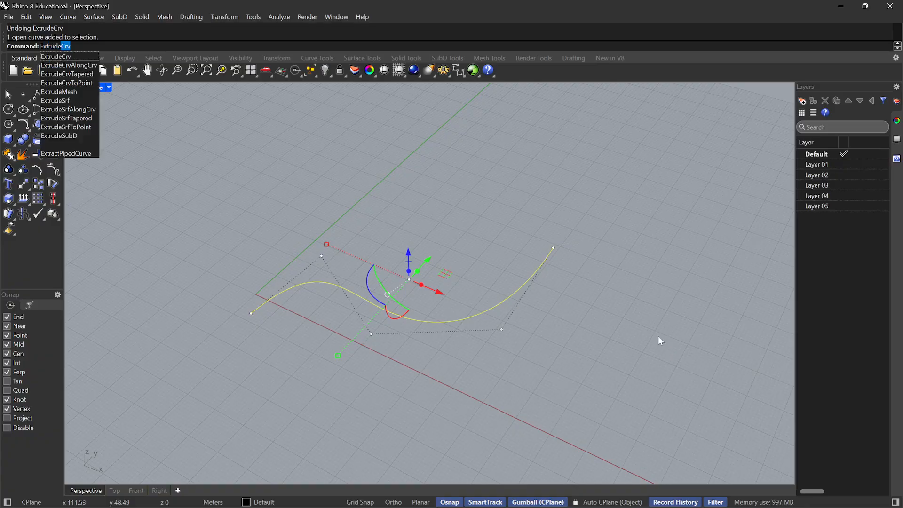
{"action": "key", "text": "Return"}
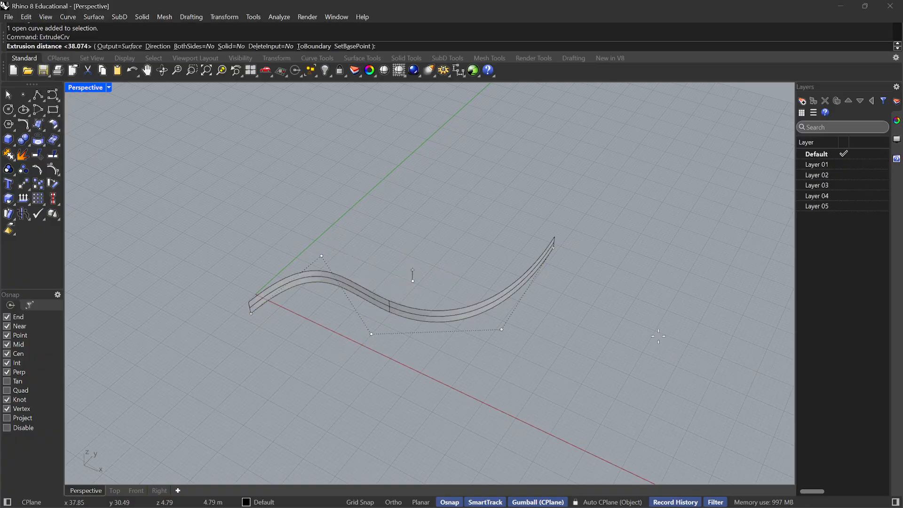
{"action": "left_click", "coordinate": [463, 168]}
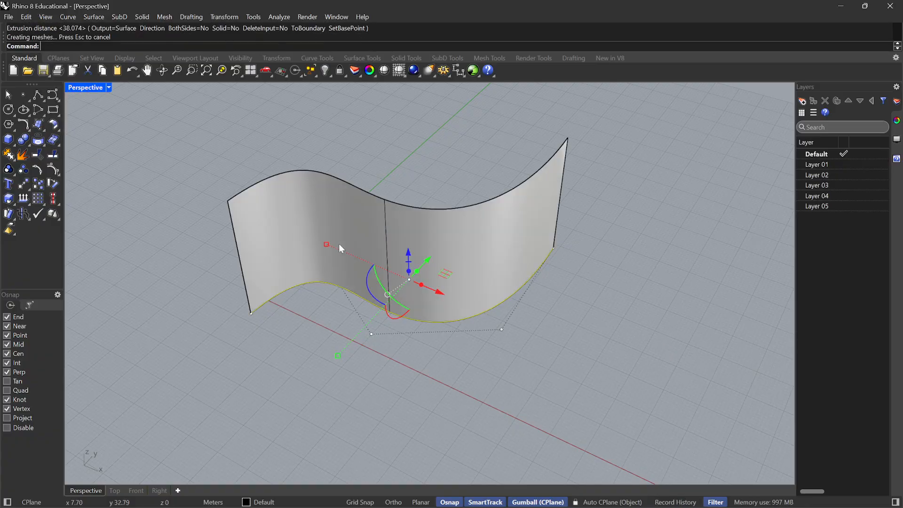
Select a control point at the curve's end region and move it outward with the gumball.
{"action": "left_click", "coordinate": [504, 328]}
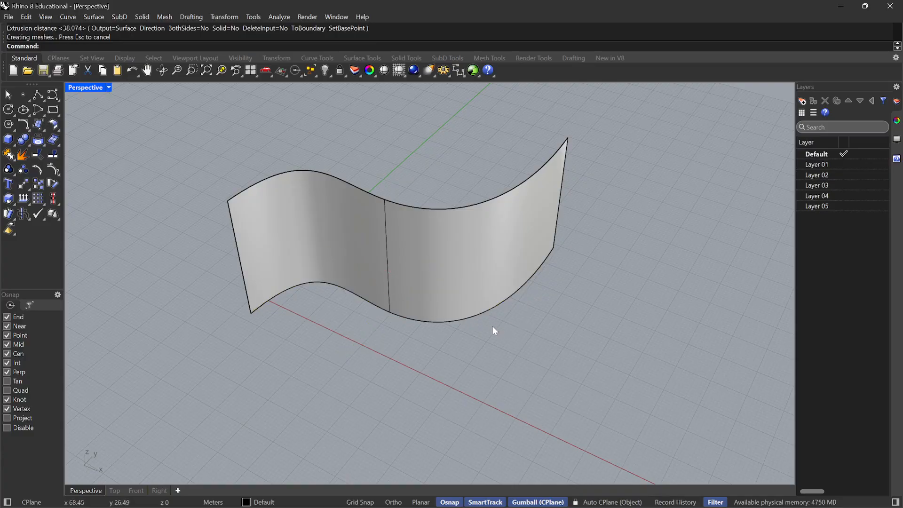
{"action": "left_click", "coordinate": [490, 308]}
{"action": "left_click", "coordinate": [517, 335]}
{"action": "left_click", "coordinate": [502, 330]}
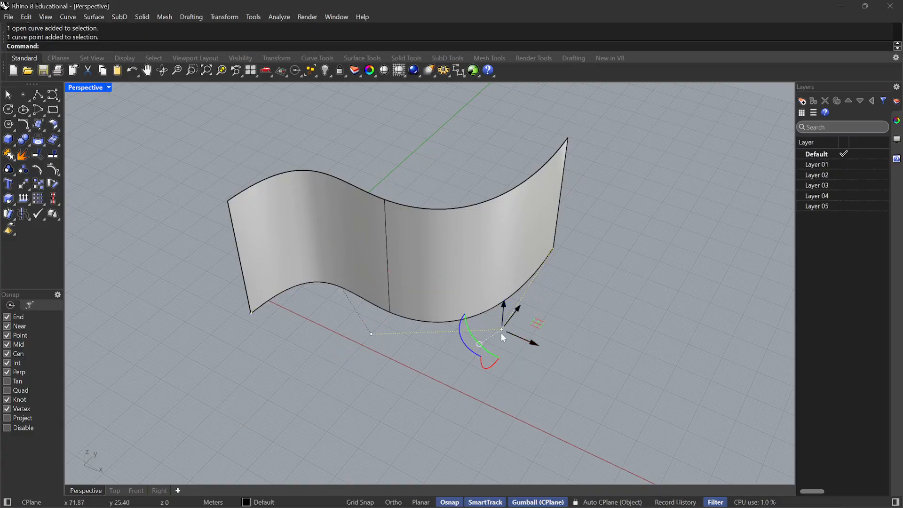
{"action": "left_click_drag", "start_coordinate": [531, 346], "coordinate": [623, 387]}
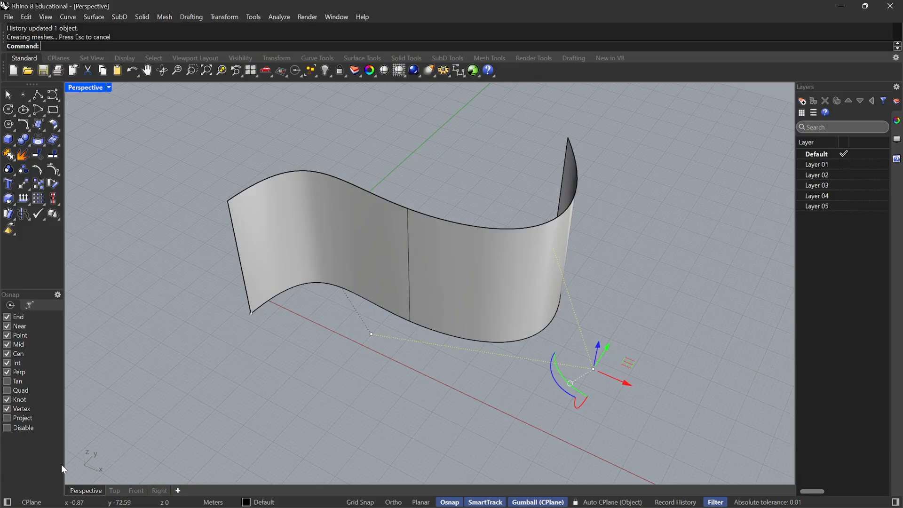
{"action": "left_click", "coordinate": [436, 365]}
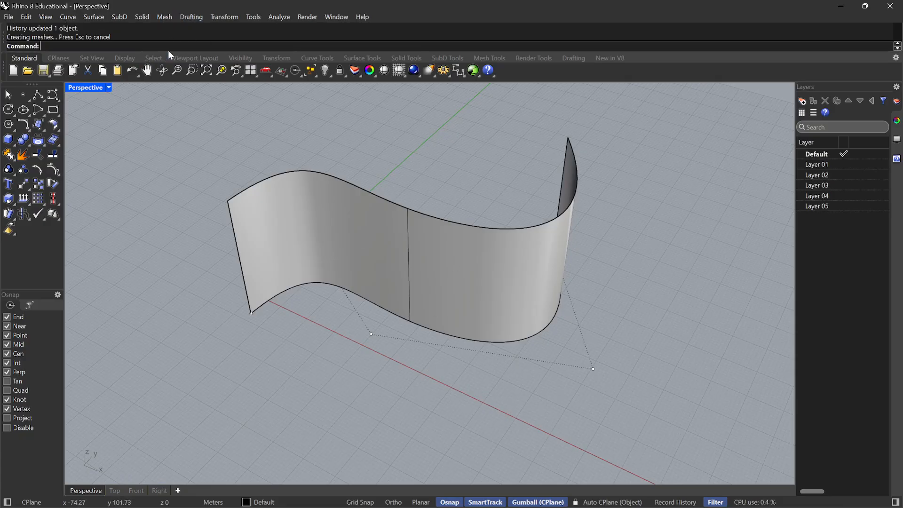
Enlarge the command history pane, scroll through the past commands, and shrink it again.
{"action": "left_click_drag", "start_coordinate": [168, 52], "coordinate": [163, 147]}
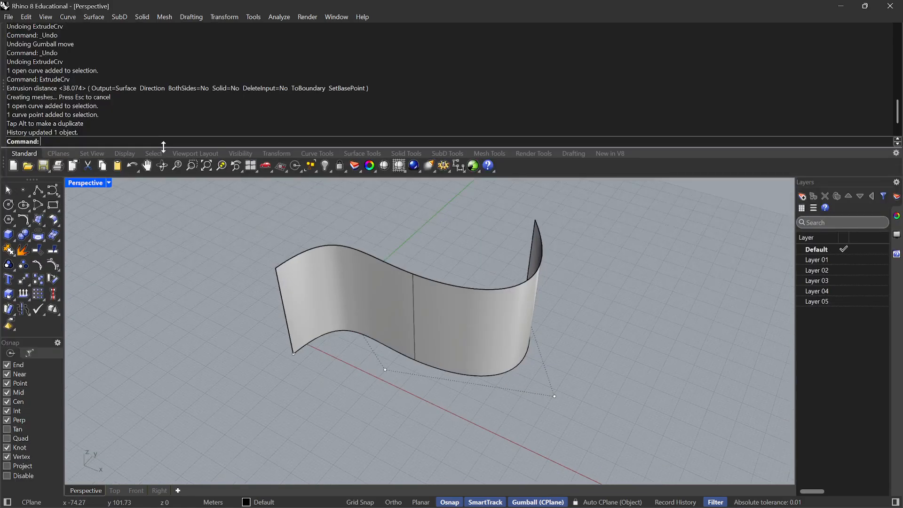
{"action": "scroll", "coordinate": [28, 94], "scroll_direction": "up", "scroll_amount": 3}
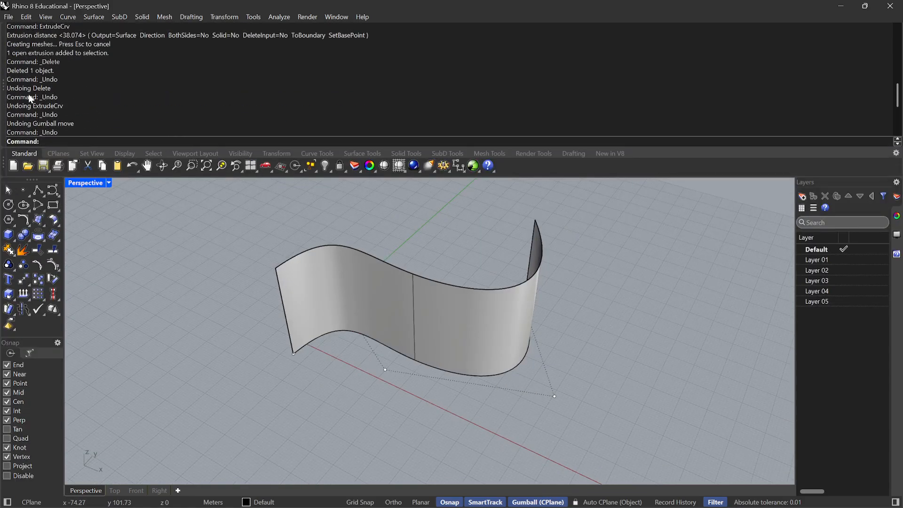
{"action": "scroll", "coordinate": [28, 97], "scroll_direction": "up", "scroll_amount": 10}
{"action": "scroll", "coordinate": [28, 98], "scroll_direction": "down", "scroll_amount": 5}
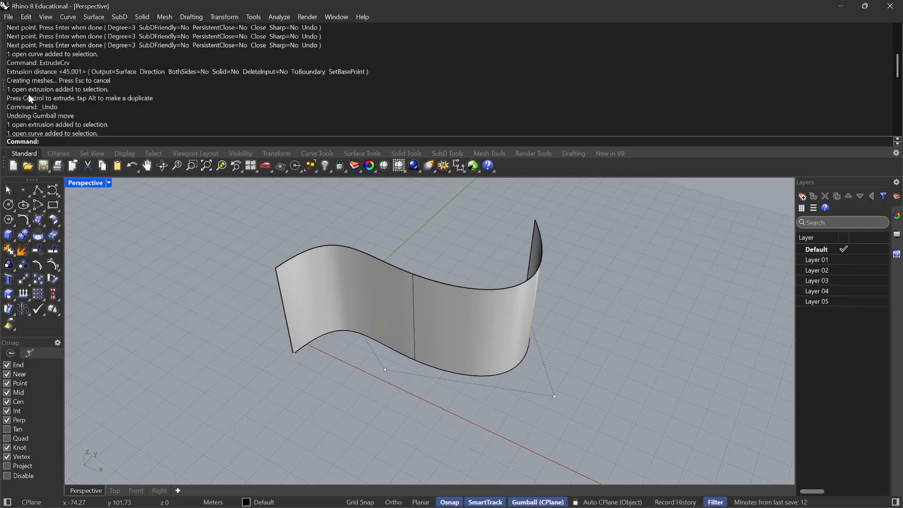
{"action": "scroll", "coordinate": [28, 94], "scroll_direction": "down", "scroll_amount": 6}
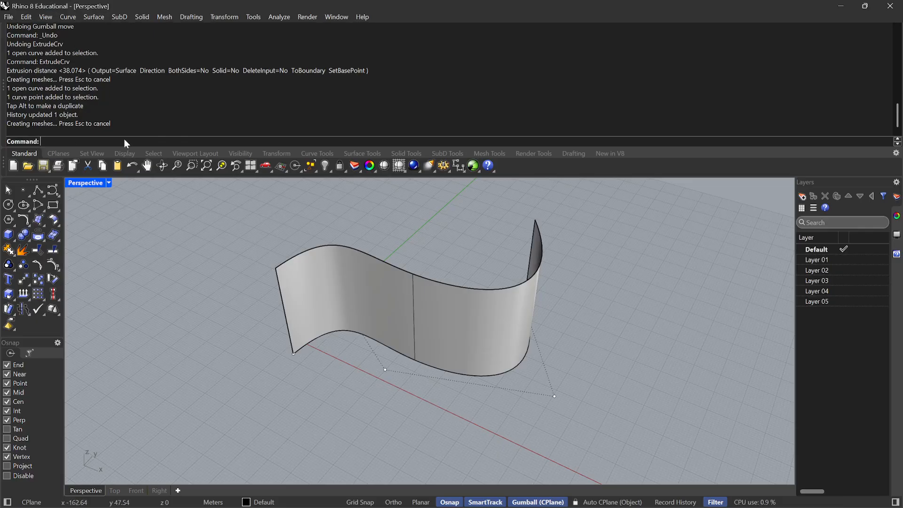
{"action": "left_click_drag", "start_coordinate": [134, 148], "coordinate": [137, 77]}
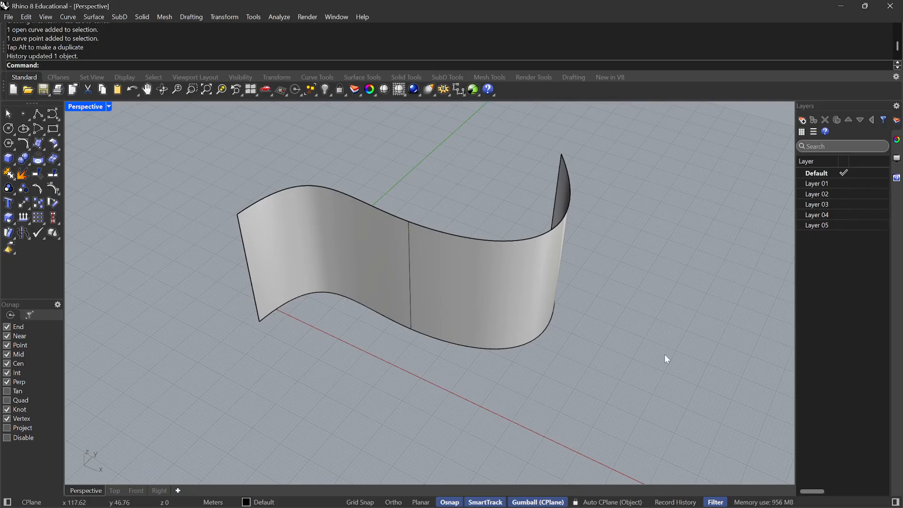
Select the extruded surface and its curve and delete them.
{"action": "left_click_drag", "start_coordinate": [641, 396], "coordinate": [173, 142]}
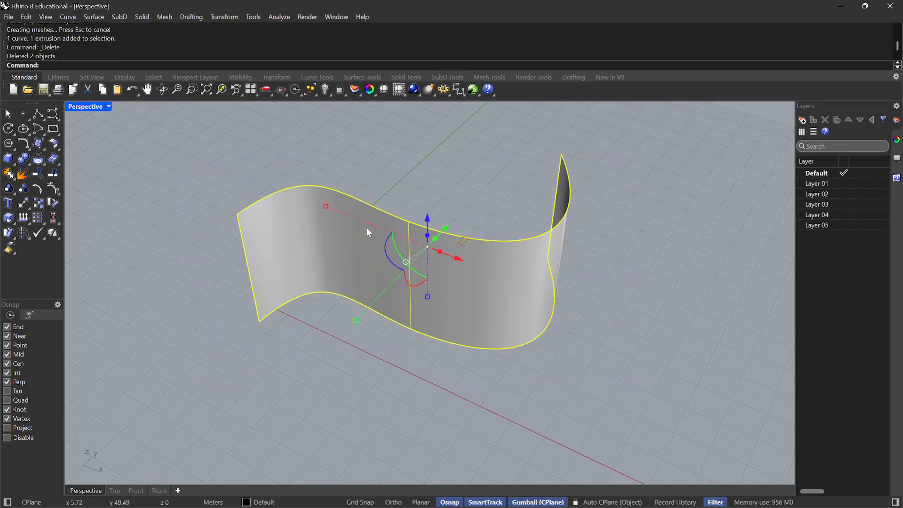
{"action": "key", "text": "Delete"}
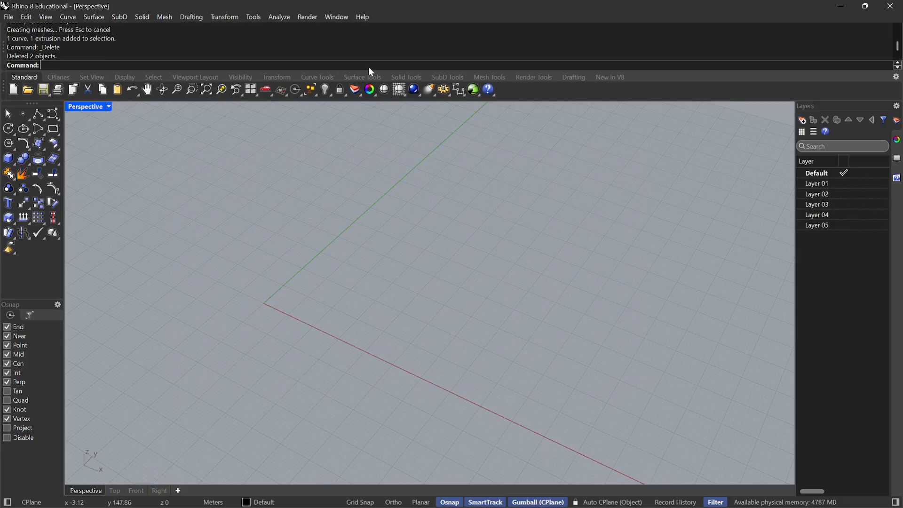
Launch Grasshopper from Rhino.
{"action": "type", "text": "Grassh"}
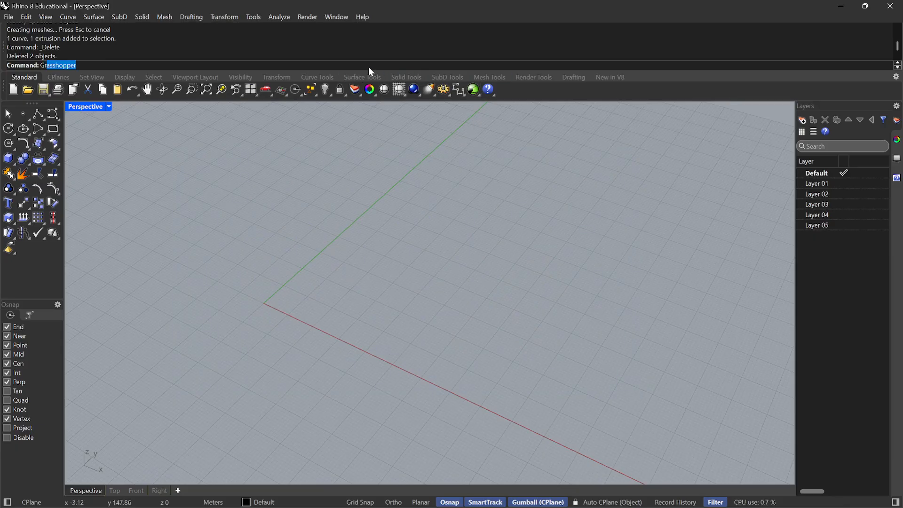
{"action": "type", "text": "opp"}
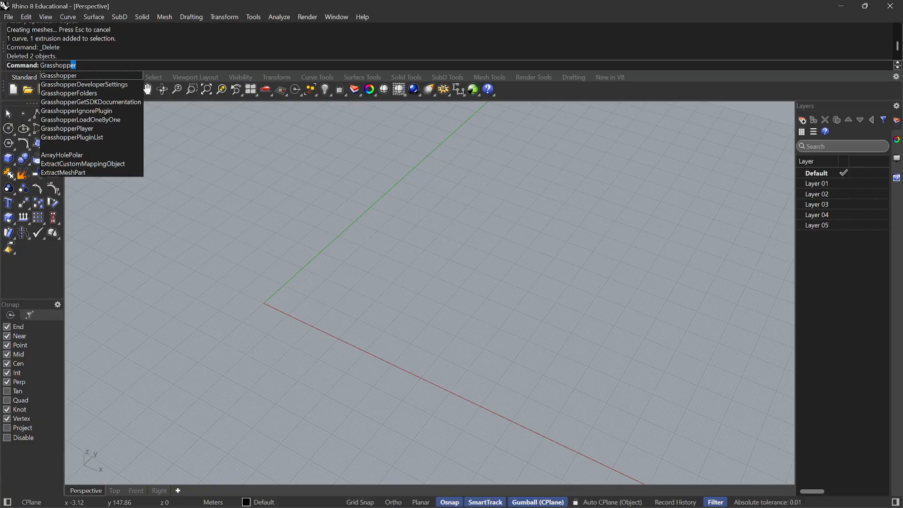
{"action": "key", "text": "Return"}
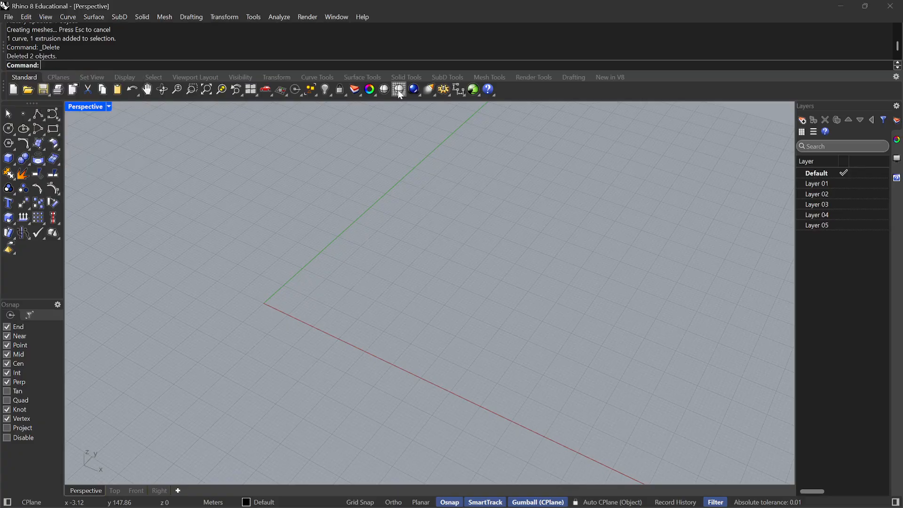
{"action": "left_click", "coordinate": [473, 90]}
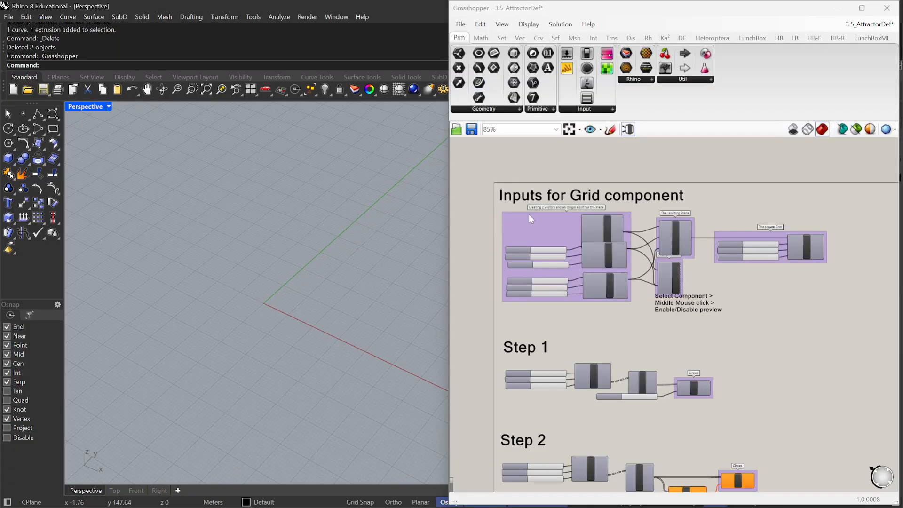
Start a new blank Grasshopper document.
{"action": "left_click", "coordinate": [460, 24]}
{"action": "left_click", "coordinate": [480, 35]}
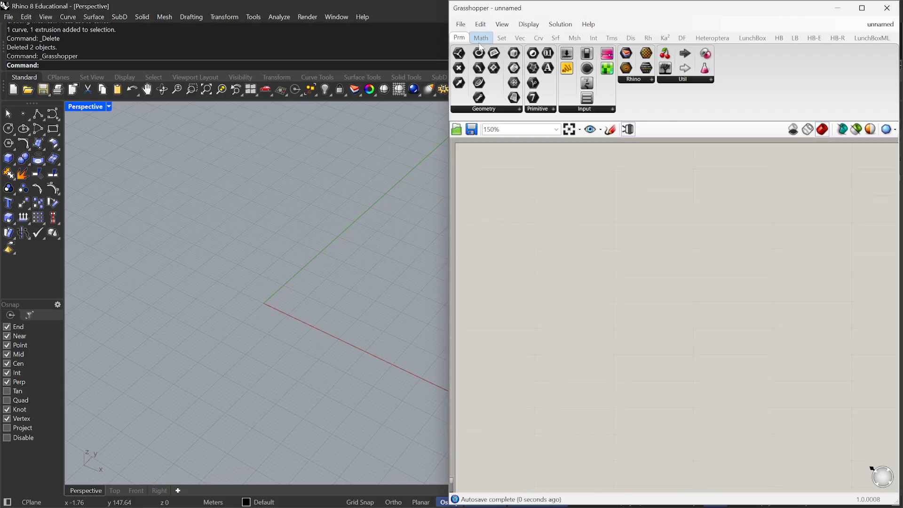
{"action": "scroll", "coordinate": [665, 268], "scroll_direction": "down", "scroll_amount": 1}
{"action": "right_click_drag", "start_coordinate": [673, 262], "coordinate": [594, 219]}
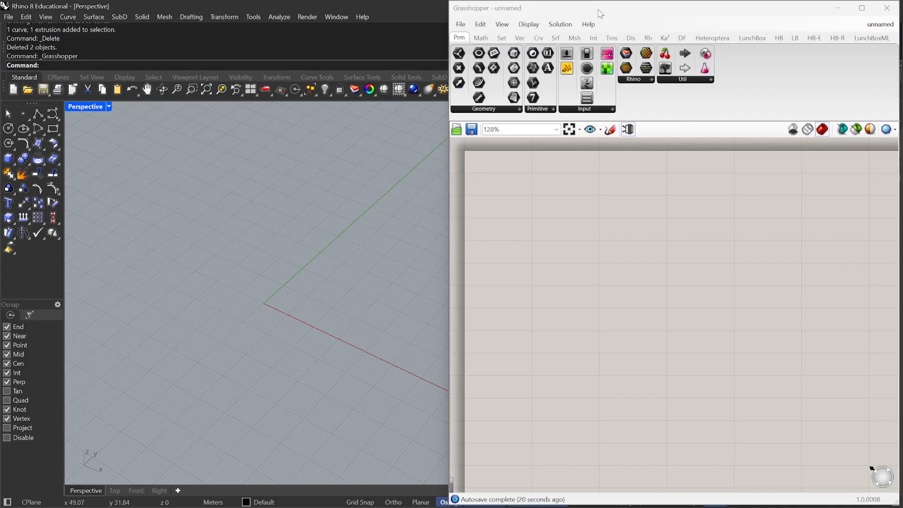
Arrange the Rhino and Grasshopper windows side by side, each filling half of the screen.
{"action": "left_click_drag", "start_coordinate": [601, 10], "coordinate": [573, 183]}
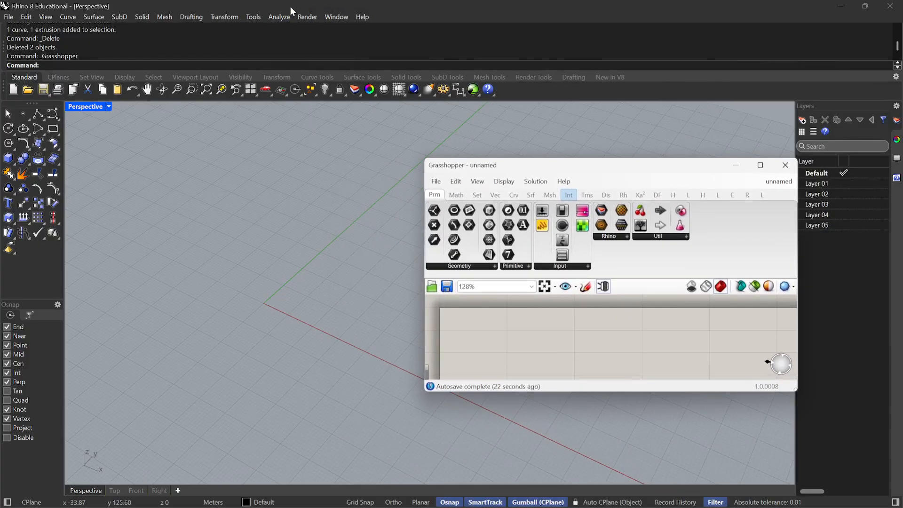
{"action": "left_click_drag", "start_coordinate": [290, 6], "coordinate": [219, 59]}
{"action": "left_click_drag", "start_coordinate": [686, 169], "coordinate": [761, 163]}
{"action": "left_click_drag", "start_coordinate": [901, 166], "coordinate": [902, 166]}
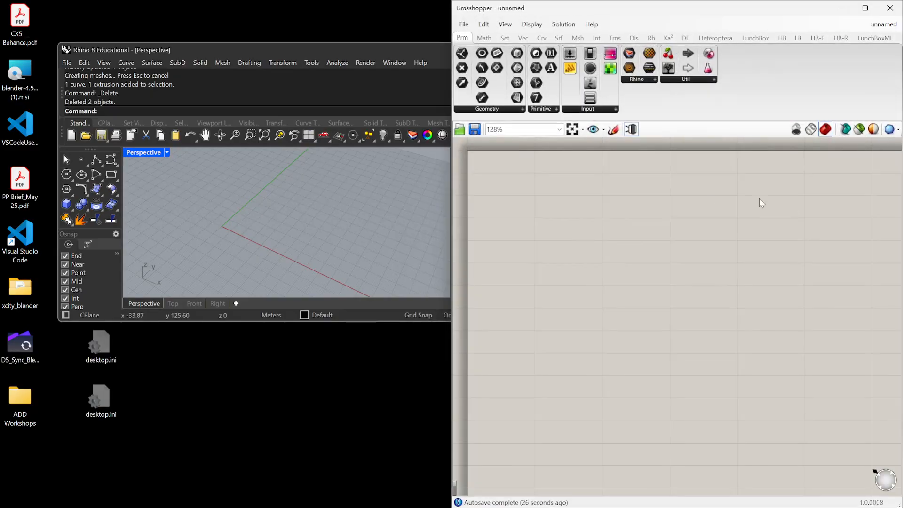
{"action": "left_click_drag", "start_coordinate": [381, 52], "coordinate": [4, 158]}
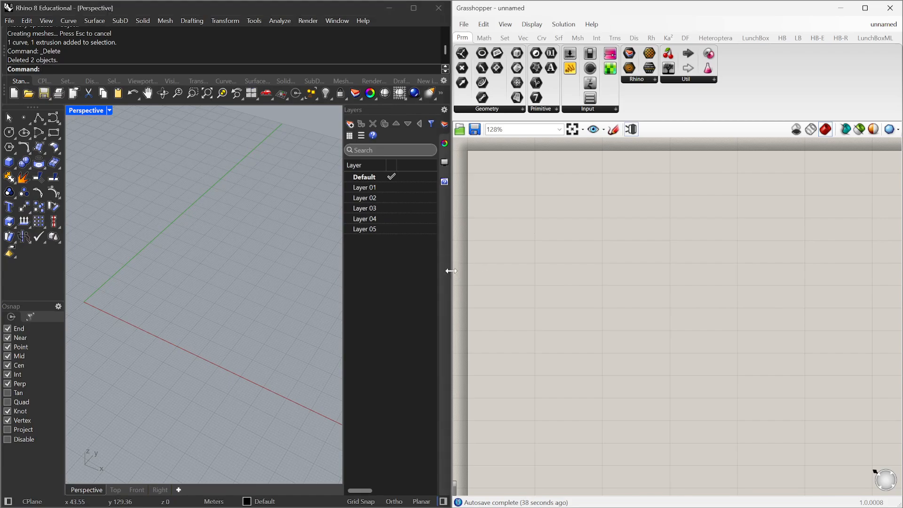
{"action": "left_click_drag", "start_coordinate": [453, 270], "coordinate": [500, 282]}
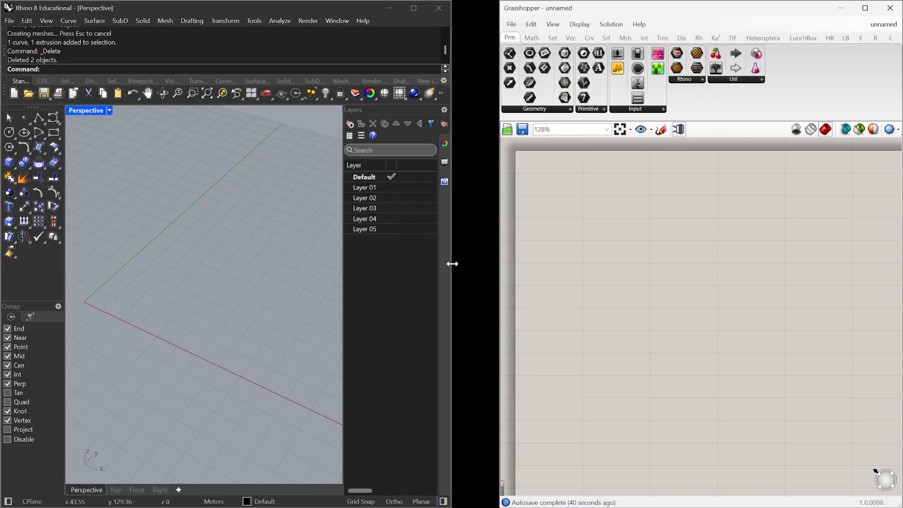
{"action": "left_click_drag", "start_coordinate": [451, 262], "coordinate": [494, 269]}
{"action": "left_click_drag", "start_coordinate": [712, 9], "coordinate": [902, 123]}
{"action": "left_click_drag", "start_coordinate": [246, 8], "coordinate": [1, 141]}
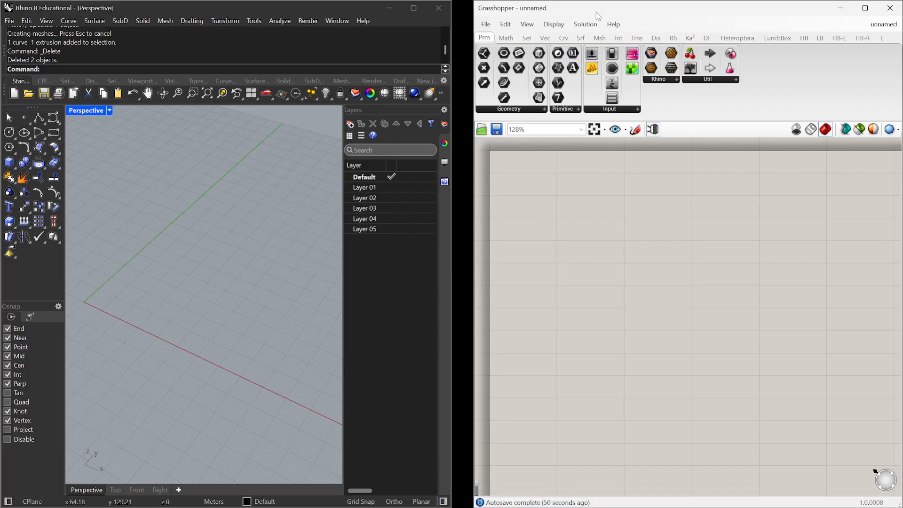
{"action": "left_click_drag", "start_coordinate": [475, 45], "coordinate": [451, 45]}
{"action": "scroll", "coordinate": [654, 297], "scroll_direction": "down", "scroll_amount": 2}
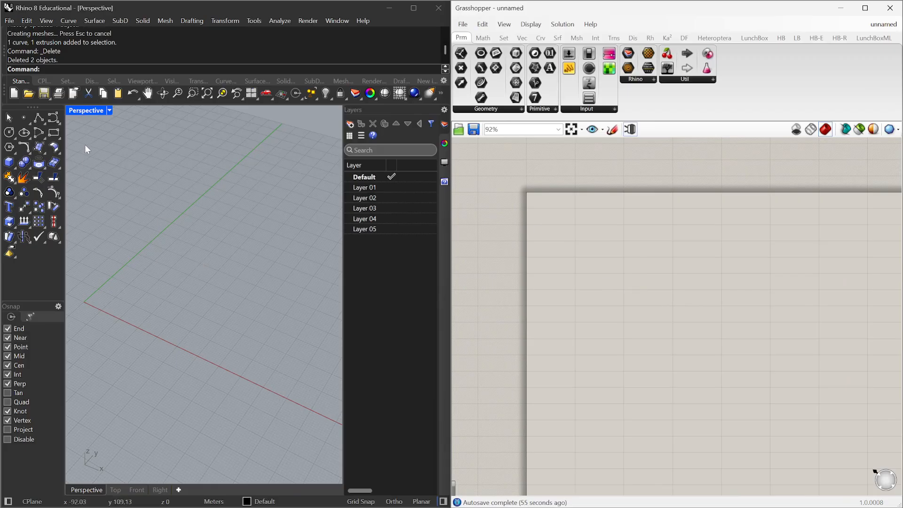
{"action": "double_click", "coordinate": [83, 110]}
{"action": "double_click", "coordinate": [227, 111]}
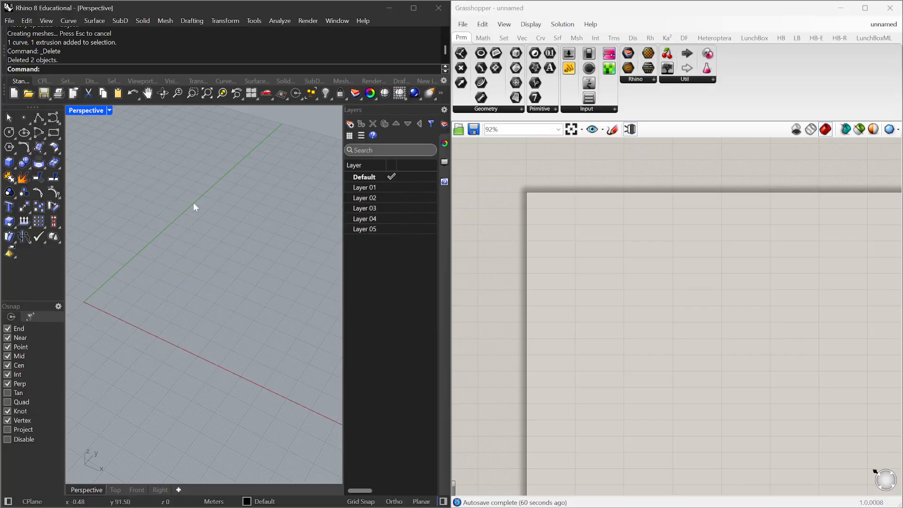
{"action": "scroll", "coordinate": [115, 335], "scroll_direction": "up", "scroll_amount": 3}
{"action": "scroll", "coordinate": [237, 265], "scroll_direction": "down", "scroll_amount": 5}
{"action": "scroll", "coordinate": [218, 242], "scroll_direction": "up", "scroll_amount": 3}
{"action": "scroll", "coordinate": [221, 250], "scroll_direction": "up", "scroll_amount": 2}
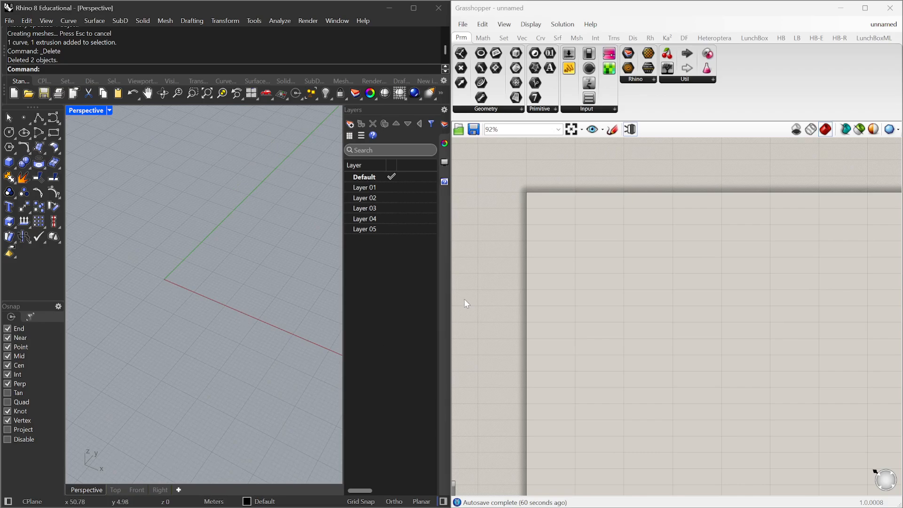
{"action": "right_click_drag", "start_coordinate": [619, 226], "coordinate": [574, 195]}
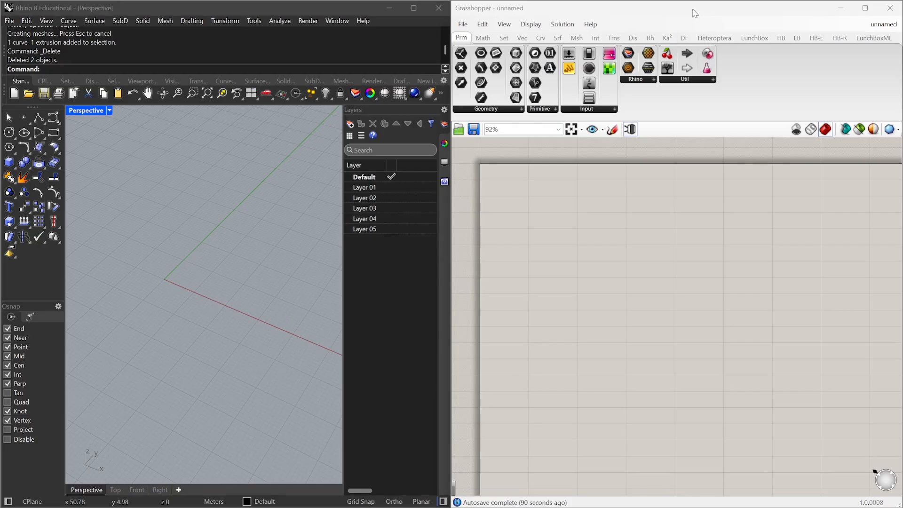
Open the ParametricModelling definition from the Lesson 2 folder under ADD Workshops > Grasshopper.
{"action": "left_click", "coordinate": [469, 26]}
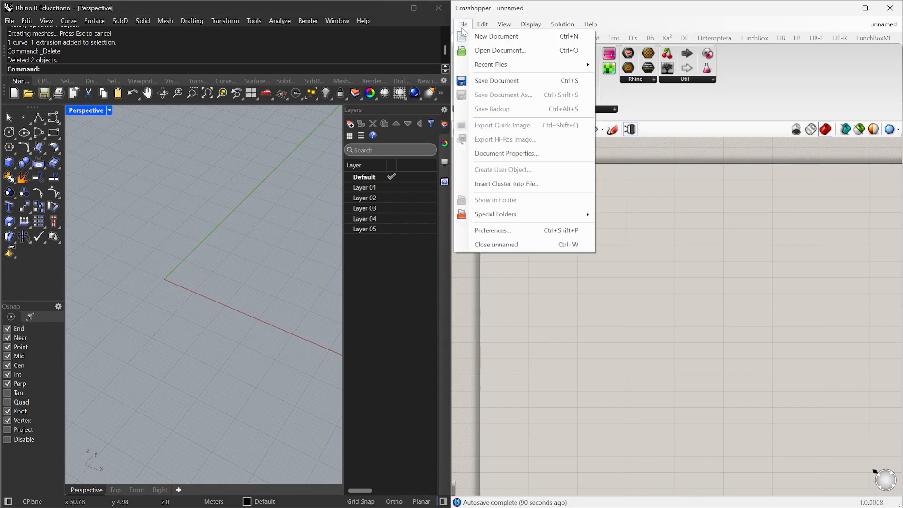
{"action": "left_click", "coordinate": [490, 47]}
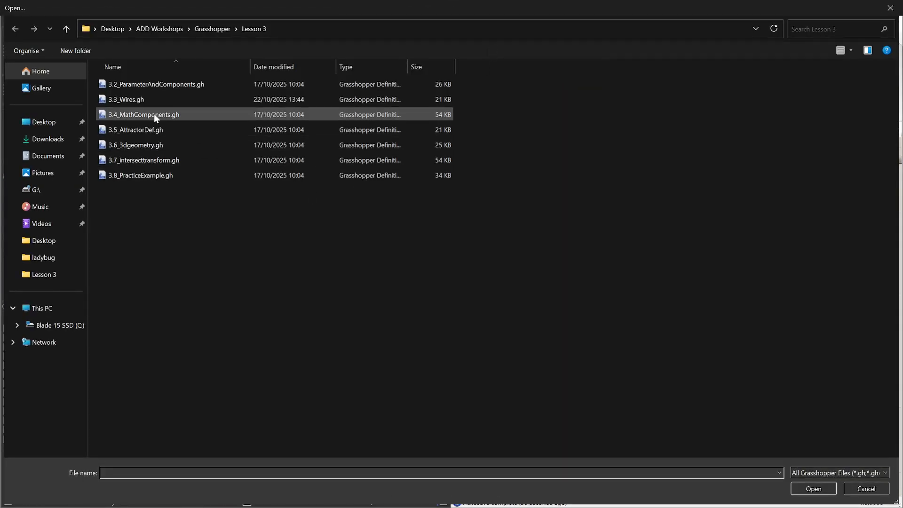
{"action": "left_click", "coordinate": [67, 28]}
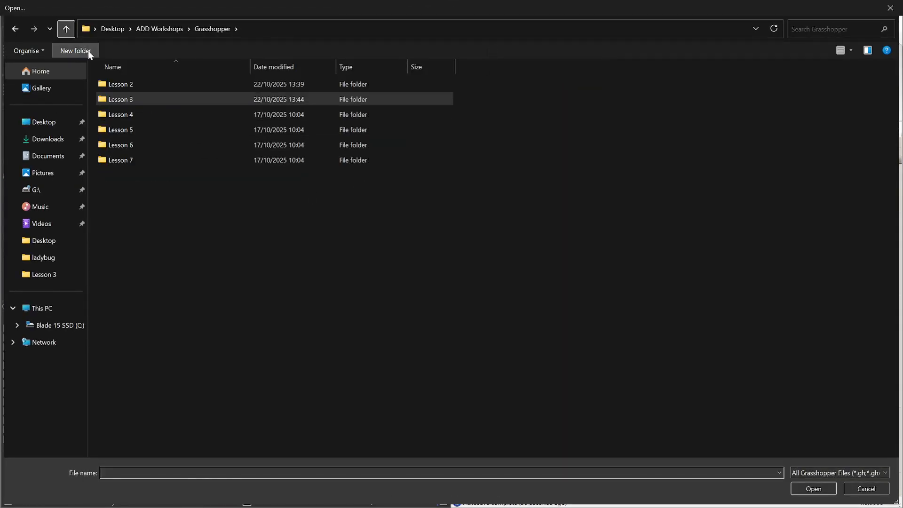
{"action": "double_click", "coordinate": [117, 83]}
{"action": "left_click", "coordinate": [135, 87]}
{"action": "double_click", "coordinate": [135, 84]}
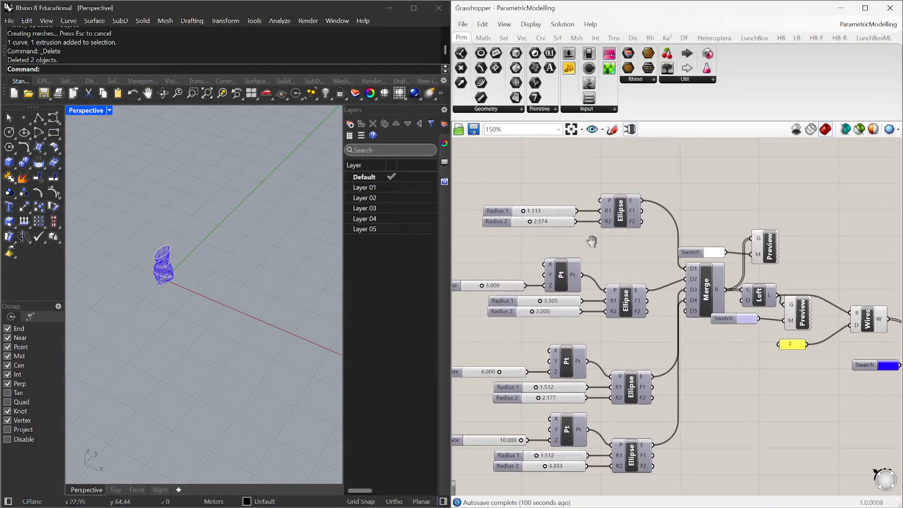
Zoom in on the lofted vase in the viewport and on its component graph in Grasshopper.
{"action": "scroll", "coordinate": [146, 265], "scroll_direction": "up", "scroll_amount": 5}
{"action": "right_click_drag", "start_coordinate": [254, 283], "coordinate": [245, 255]}
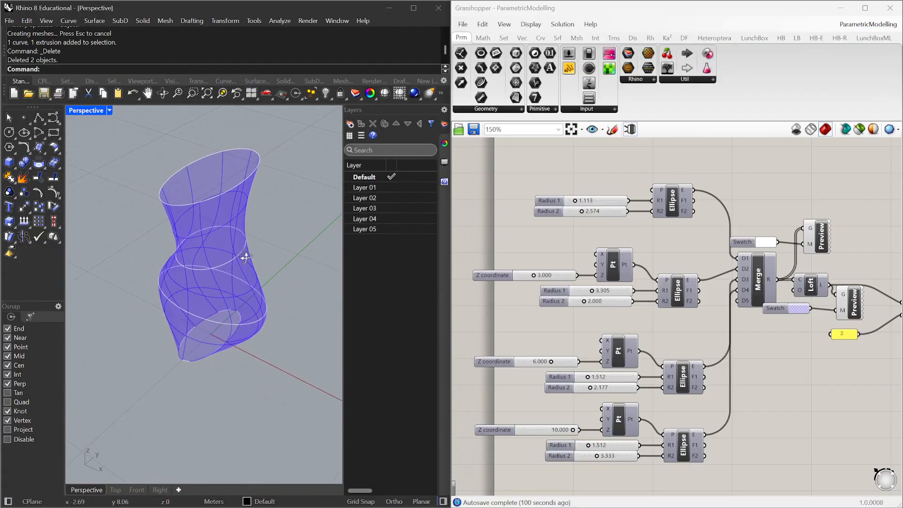
{"action": "scroll", "coordinate": [699, 276], "scroll_direction": "down", "scroll_amount": 2}
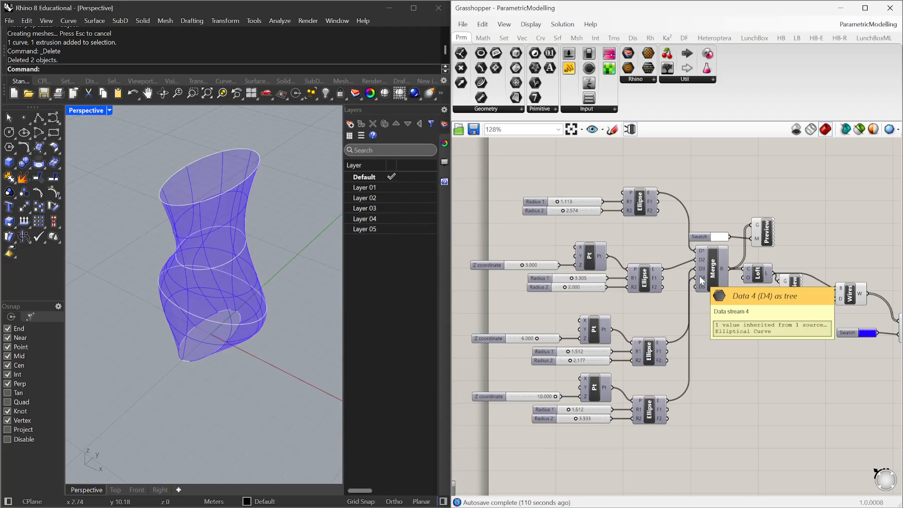
Switch to the web browser, search for thinkparametric, and open the Think Parametric website.
{"action": "mouse_move", "coordinate": [582, 505]}
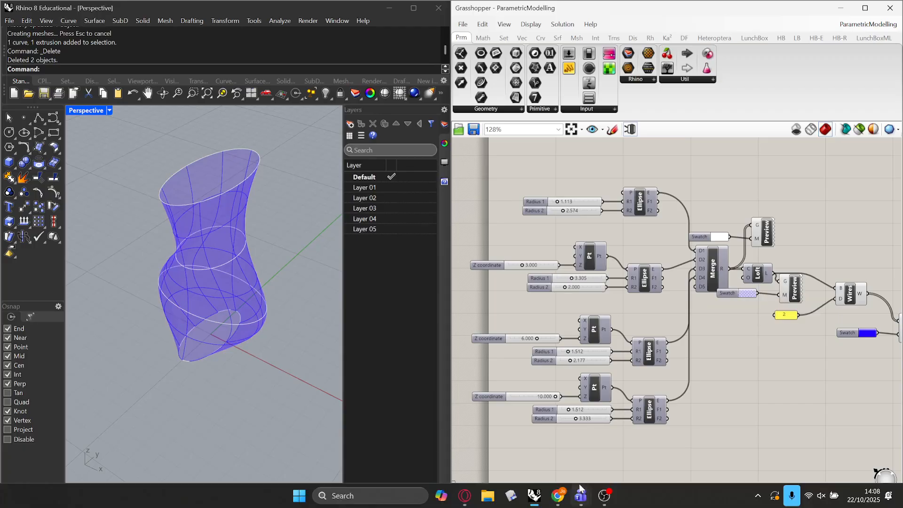
{"action": "left_click", "coordinate": [461, 492]}
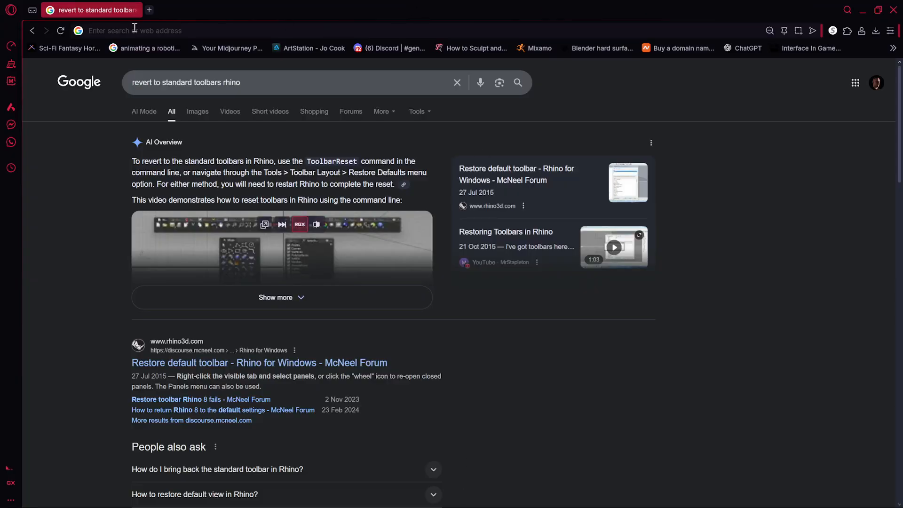
{"action": "type", "text": "t"}
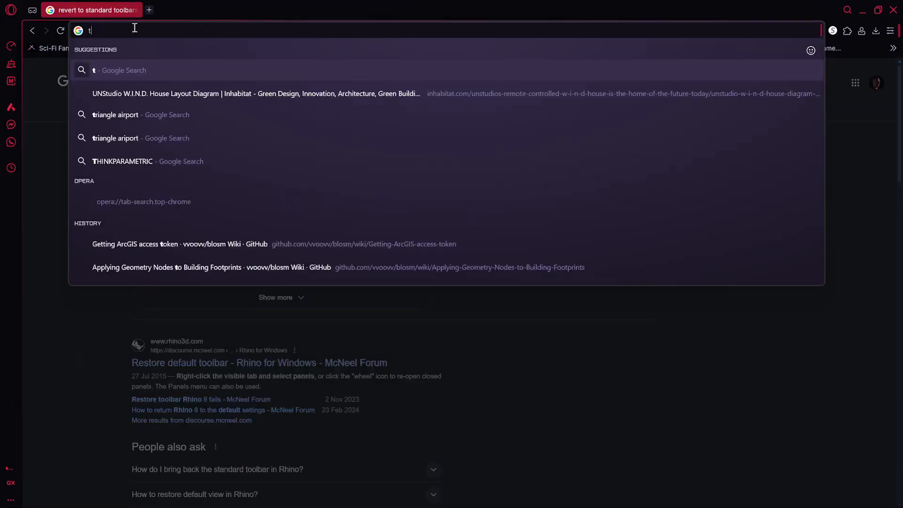
{"action": "type", "text": "hinkparametric"}
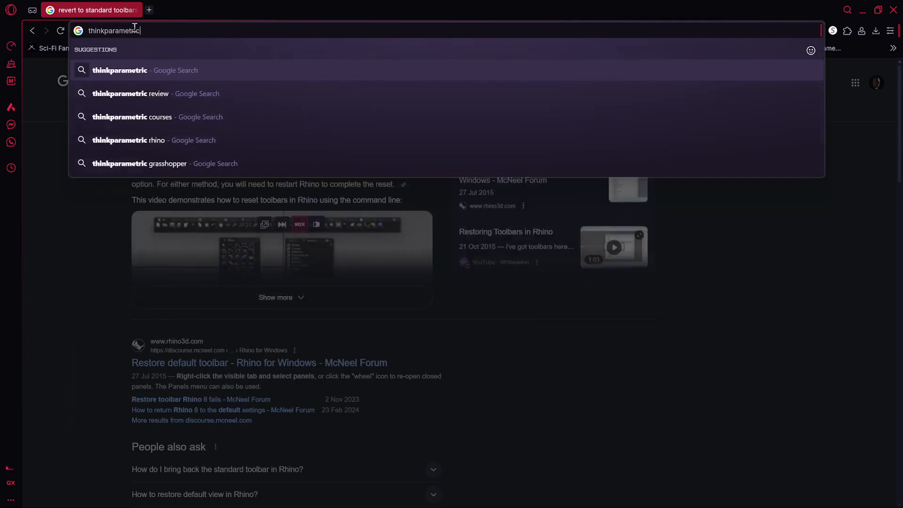
{"action": "key", "text": "Return"}
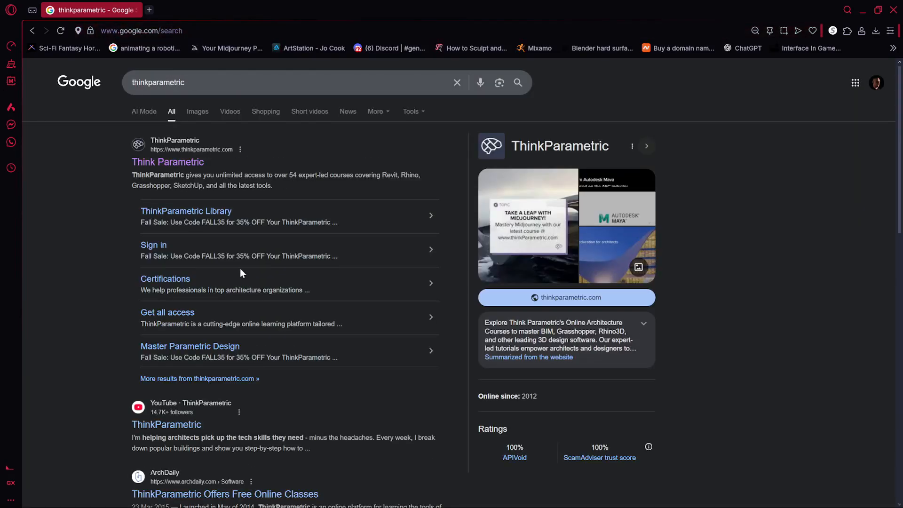
{"action": "left_click", "coordinate": [172, 162]}
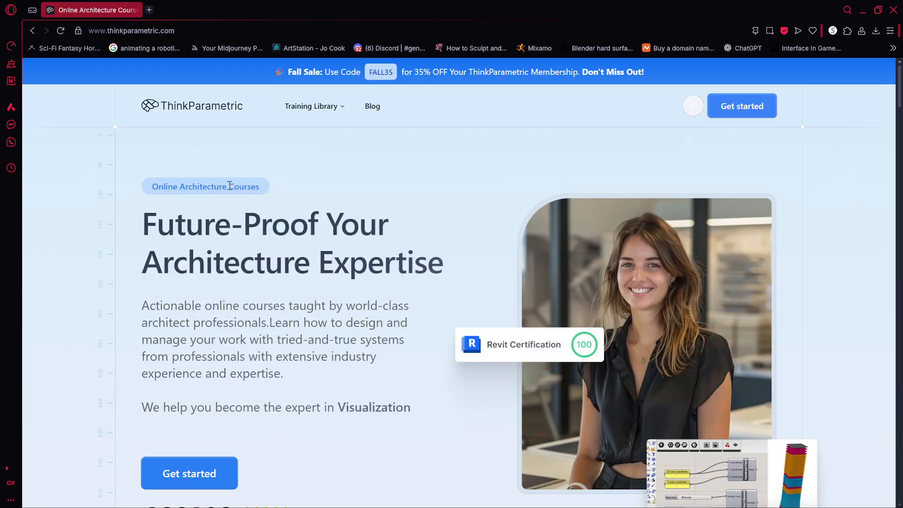
Open a new browser tab, search for parametrichouse, and open the Parametric House website.
{"action": "left_click", "coordinate": [149, 10]}
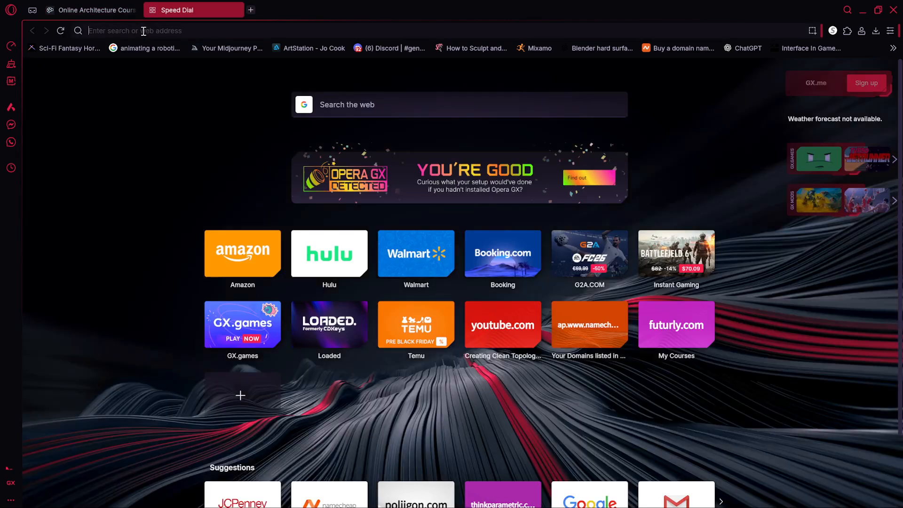
{"action": "type", "text": "parametri"}
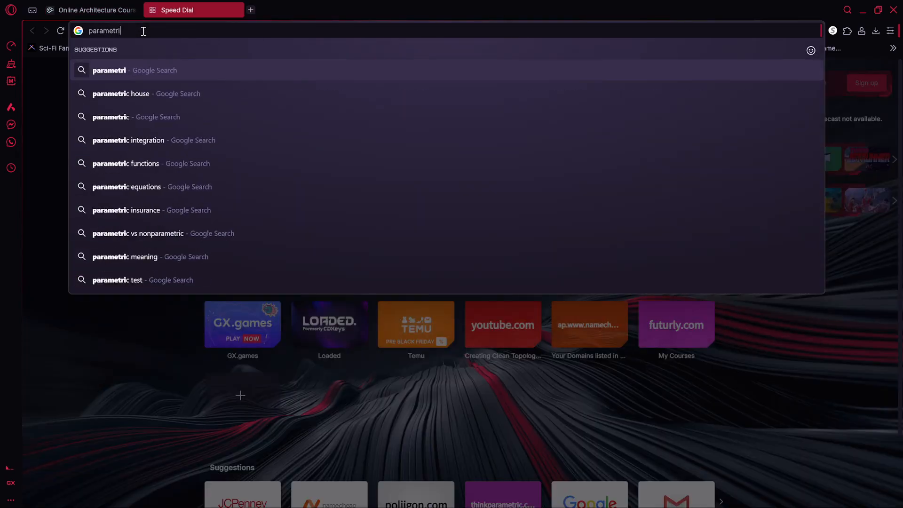
{"action": "type", "text": "chouse"}
{"action": "key", "text": "Return"}
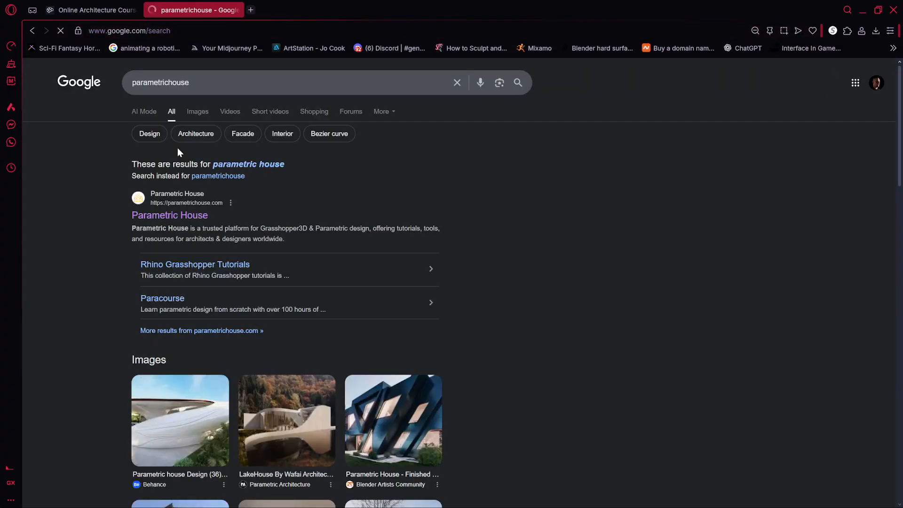
{"action": "left_click", "coordinate": [191, 214]}
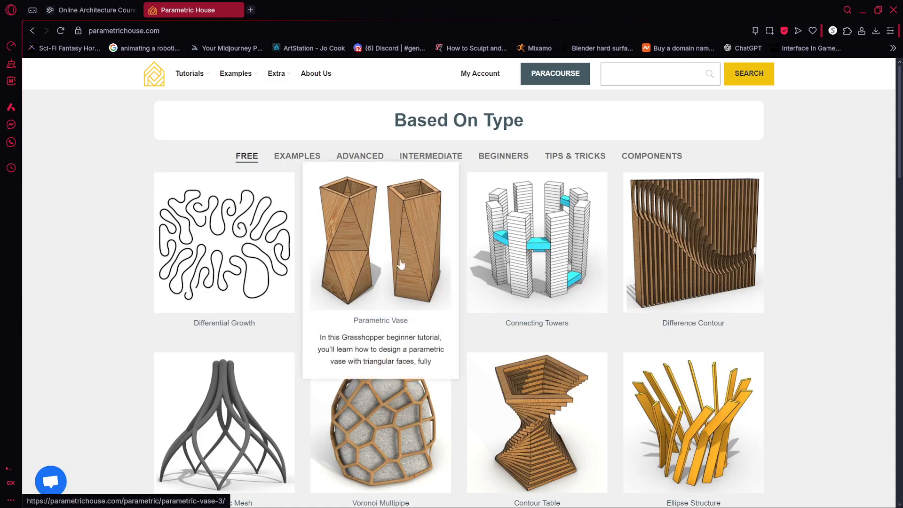
Scroll the Parametric House examples and load more products.
{"action": "scroll", "coordinate": [401, 265], "scroll_direction": "down", "scroll_amount": 3}
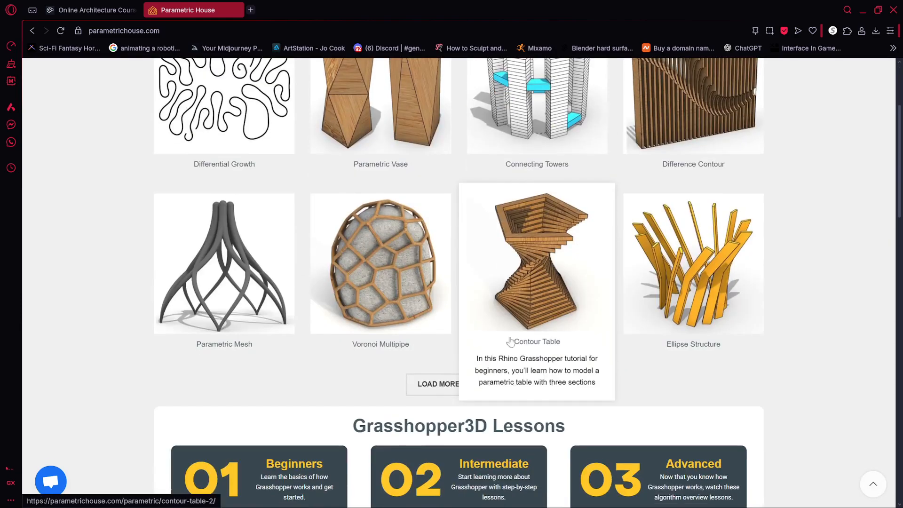
{"action": "left_click", "coordinate": [433, 384]}
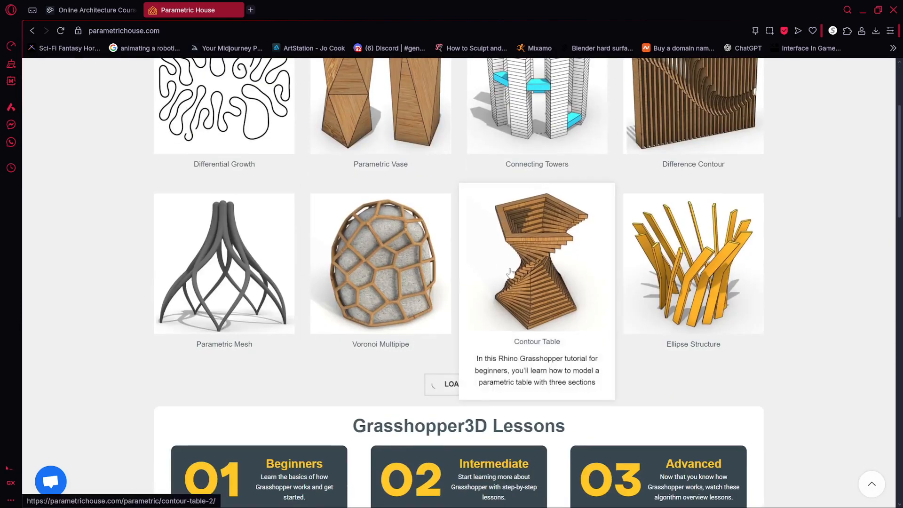
Browse the Parametric House free example tutorials and minimize the browser.
{"action": "scroll", "coordinate": [518, 282], "scroll_direction": "up", "scroll_amount": 2}
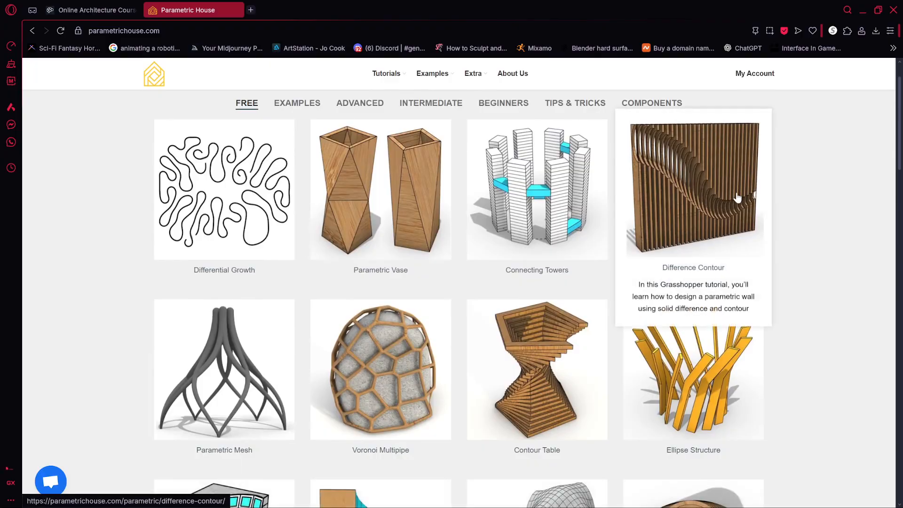
{"action": "scroll", "coordinate": [673, 255], "scroll_direction": "up", "scroll_amount": 1}
{"action": "scroll", "coordinate": [673, 256], "scroll_direction": "down", "scroll_amount": 7}
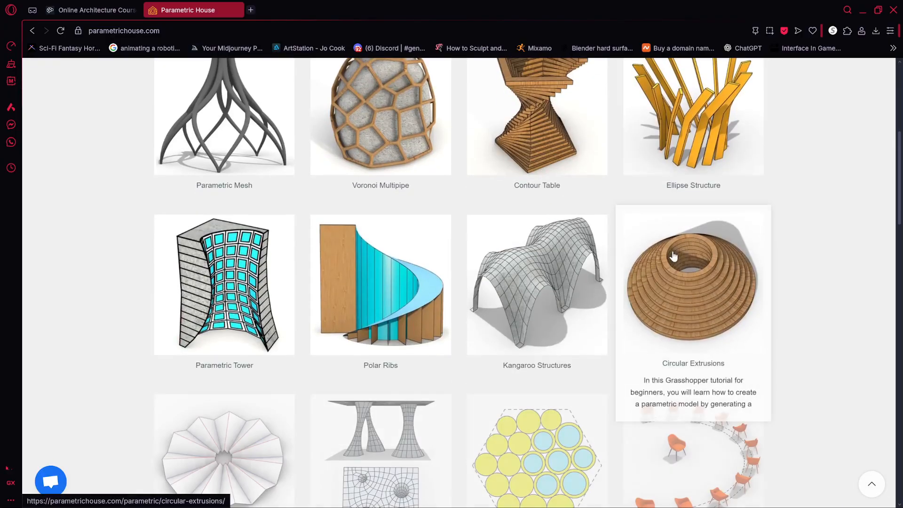
{"action": "scroll", "coordinate": [673, 256], "scroll_direction": "up", "scroll_amount": 7}
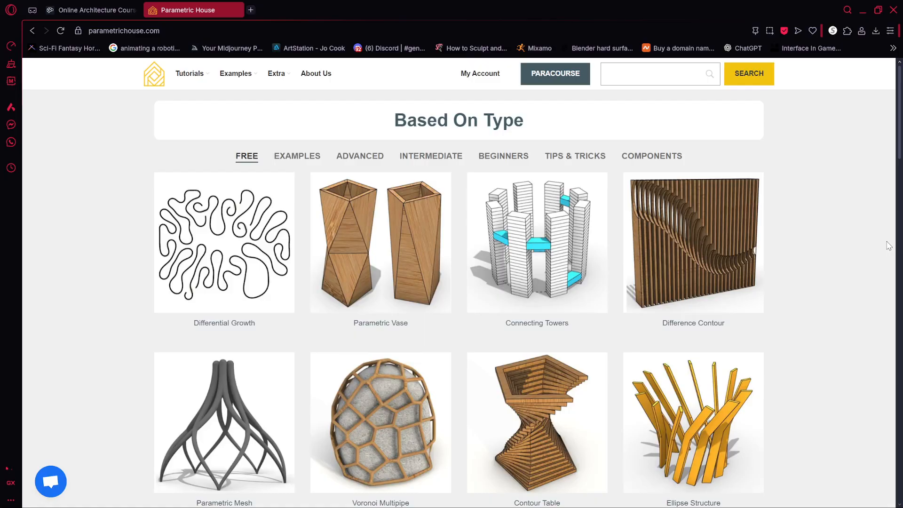
{"action": "left_click", "coordinate": [862, 11]}
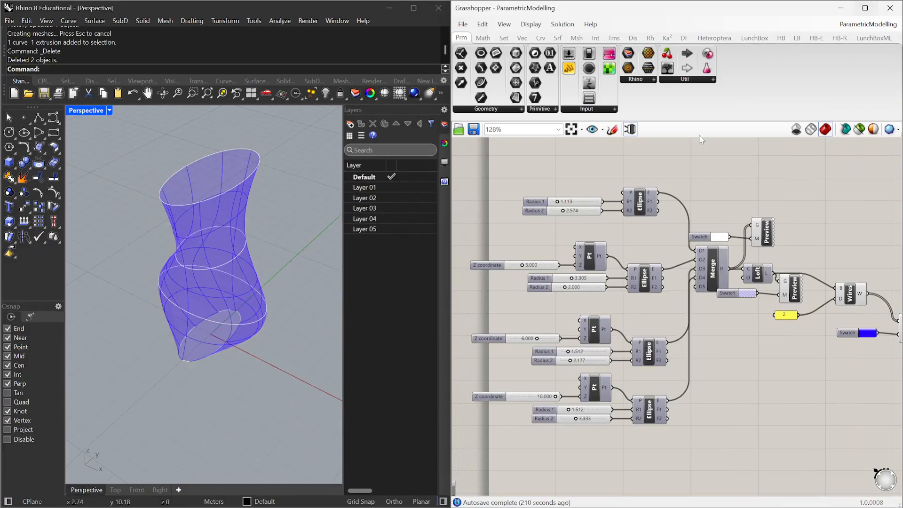
Set the second ellipse's Radius 1 and Radius 2 sliders to 2.638 and 1.467 to reshape the vase.
{"action": "scroll", "coordinate": [696, 278], "scroll_direction": "down", "scroll_amount": 2}
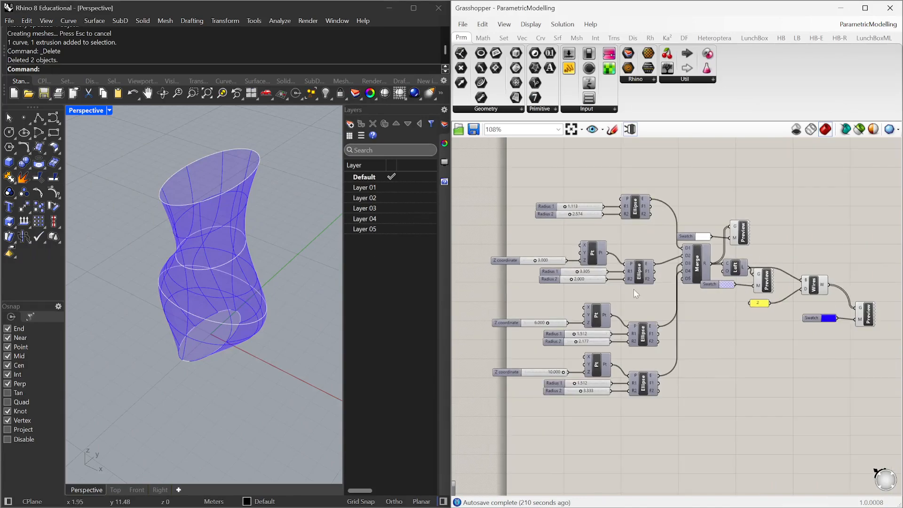
{"action": "scroll", "coordinate": [801, 320], "scroll_direction": "down", "scroll_amount": 1}
{"action": "scroll", "coordinate": [660, 258], "scroll_direction": "up", "scroll_amount": 1}
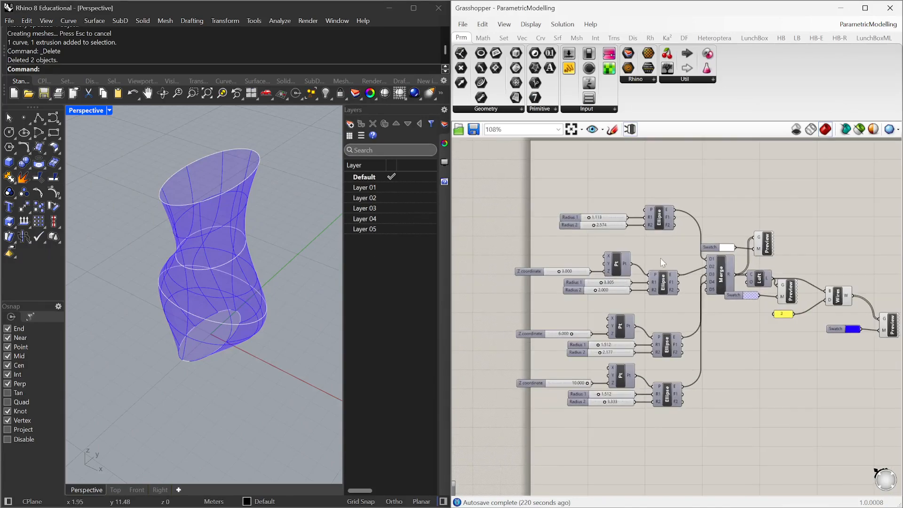
{"action": "right_click_drag", "start_coordinate": [652, 250], "coordinate": [640, 244]}
{"action": "mouse_move", "coordinate": [218, 279]}
{"action": "right_mouse_down"}
{"action": "mouse_move", "coordinate": [182, 268]}
{"action": "mouse_move", "coordinate": [210, 286]}
{"action": "right_mouse_up"}
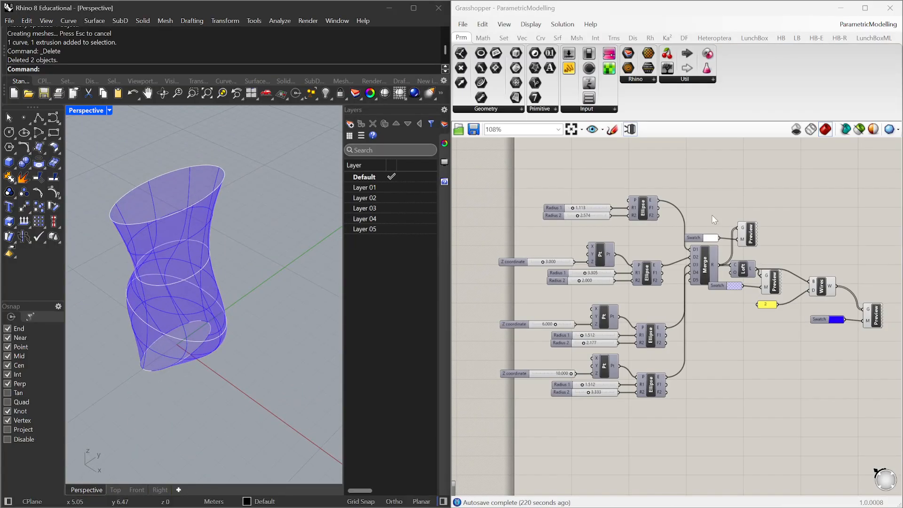
{"action": "right_click_drag", "start_coordinate": [712, 215], "coordinate": [701, 213]}
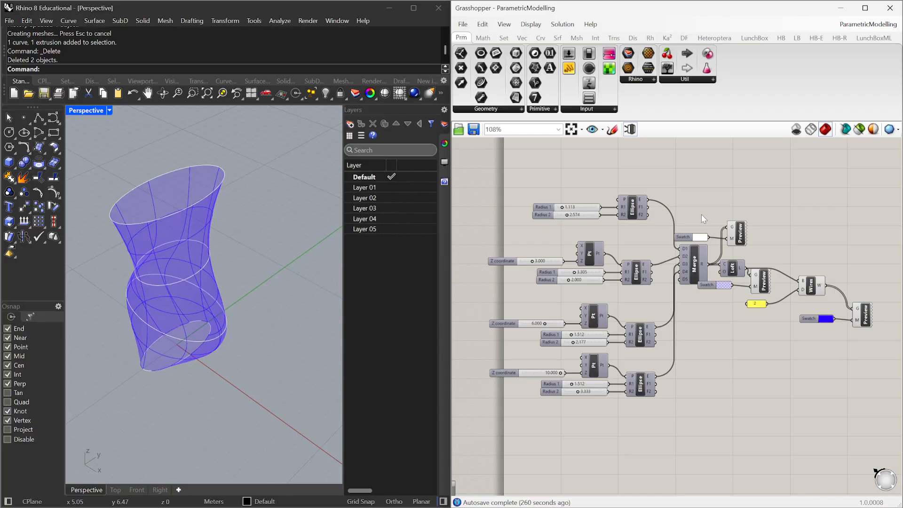
{"action": "right_click_drag", "start_coordinate": [165, 299], "coordinate": [227, 167]}
{"action": "scroll", "coordinate": [228, 167], "scroll_direction": "up", "scroll_amount": 3}
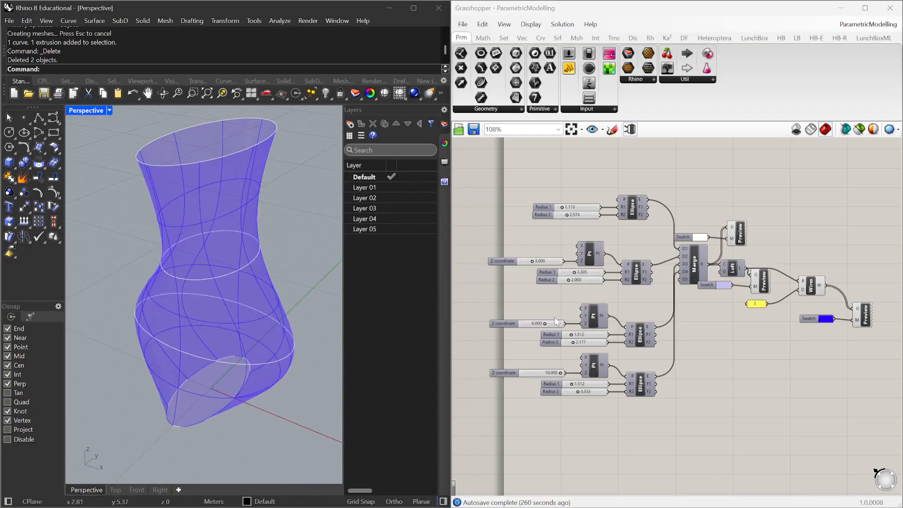
{"action": "scroll", "coordinate": [597, 256], "scroll_direction": "up", "scroll_amount": 2}
{"action": "mouse_move", "coordinate": [566, 280]}
{"action": "left_mouse_down"}
{"action": "mouse_move", "coordinate": [559, 287]}
{"action": "mouse_move", "coordinate": [574, 288]}
{"action": "mouse_move", "coordinate": [557, 288]}
{"action": "left_mouse_up"}
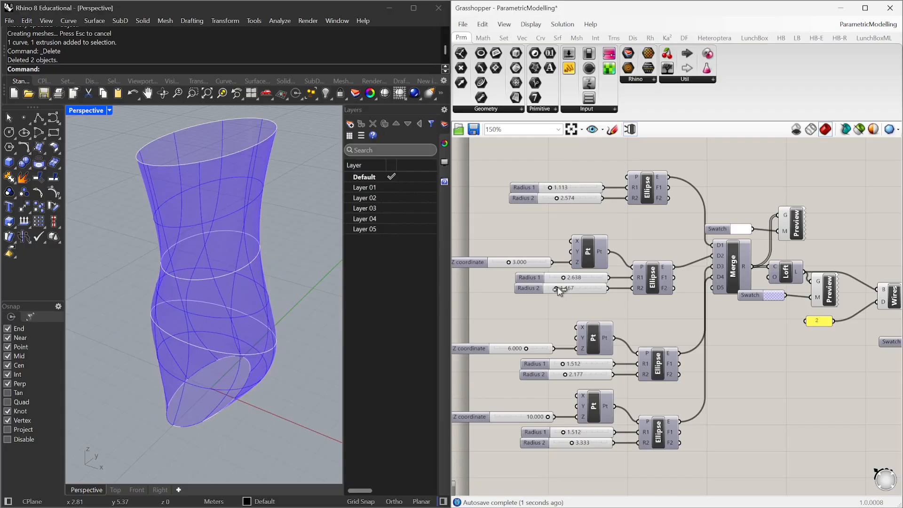
Set the top ellipse's Radius 1 slider to 1.705.
{"action": "scroll", "coordinate": [204, 279], "scroll_direction": "down", "scroll_amount": 3}
{"action": "right_click_drag", "start_coordinate": [203, 279], "coordinate": [160, 264]}
{"action": "scroll", "coordinate": [164, 265], "scroll_direction": "up", "scroll_amount": 3}
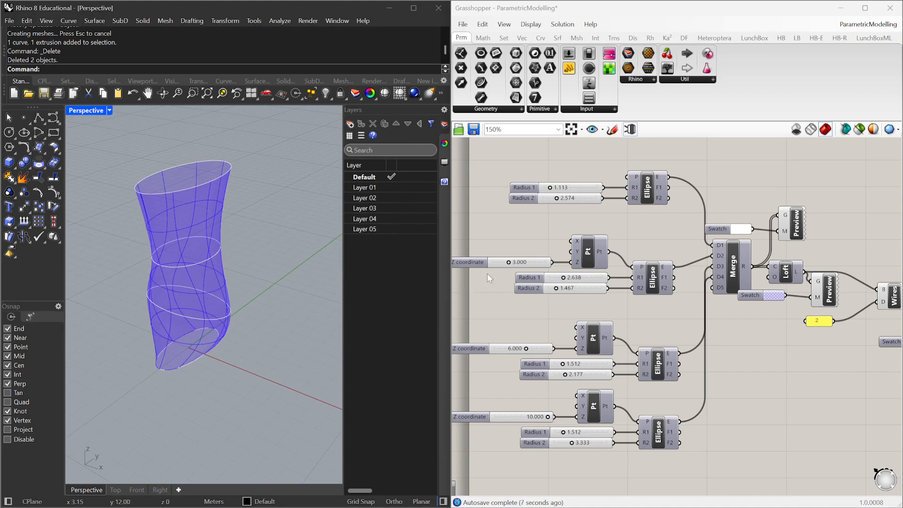
{"action": "right_click_drag", "start_coordinate": [489, 278], "coordinate": [524, 266]}
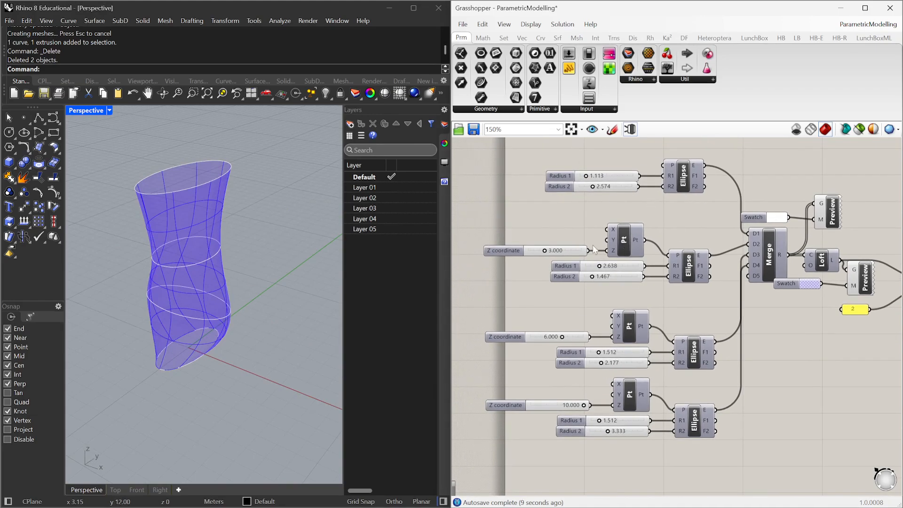
{"action": "scroll", "coordinate": [594, 250], "scroll_direction": "up", "scroll_amount": 3}
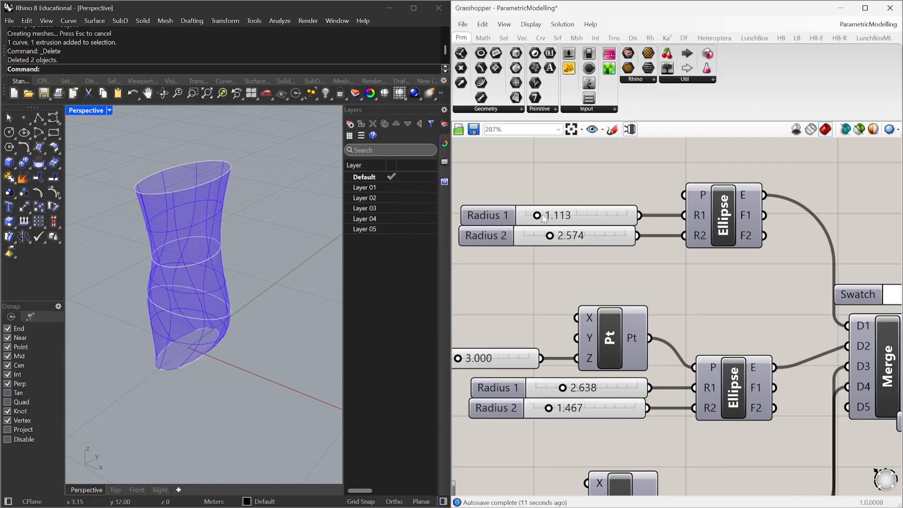
{"action": "mouse_move", "coordinate": [542, 216]}
{"action": "left_mouse_down"}
{"action": "mouse_move", "coordinate": [557, 219]}
{"action": "mouse_move", "coordinate": [533, 218]}
{"action": "mouse_move", "coordinate": [546, 221]}
{"action": "left_mouse_up"}
Open the Grasshopper definition 3.2_ParameterAndComponents.gh from the Lesson 3 folder.
{"action": "scroll", "coordinate": [650, 300], "scroll_direction": "down", "scroll_amount": 3}
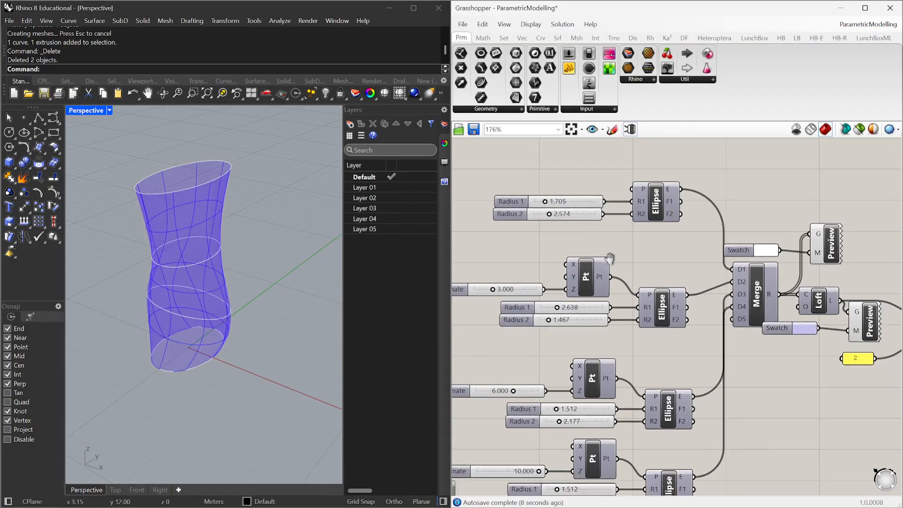
{"action": "scroll", "coordinate": [610, 258], "scroll_direction": "down", "scroll_amount": 2}
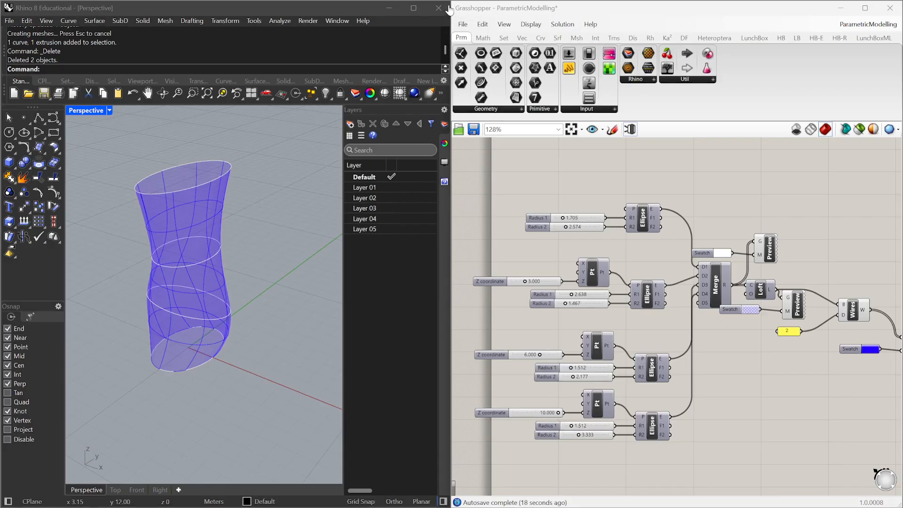
{"action": "left_click_drag", "start_coordinate": [615, 8], "coordinate": [901, 142]}
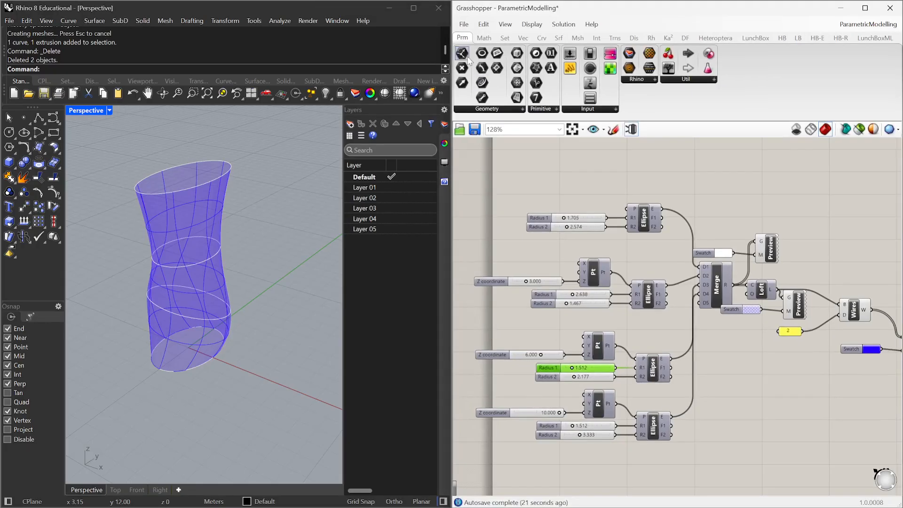
{"action": "left_click", "coordinate": [464, 24]}
{"action": "left_click", "coordinate": [503, 53]}
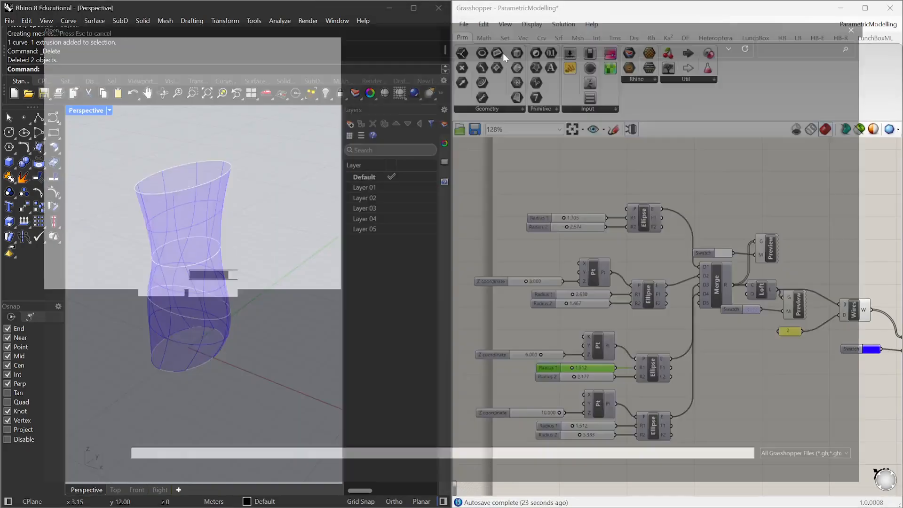
{"action": "left_click", "coordinate": [66, 29]}
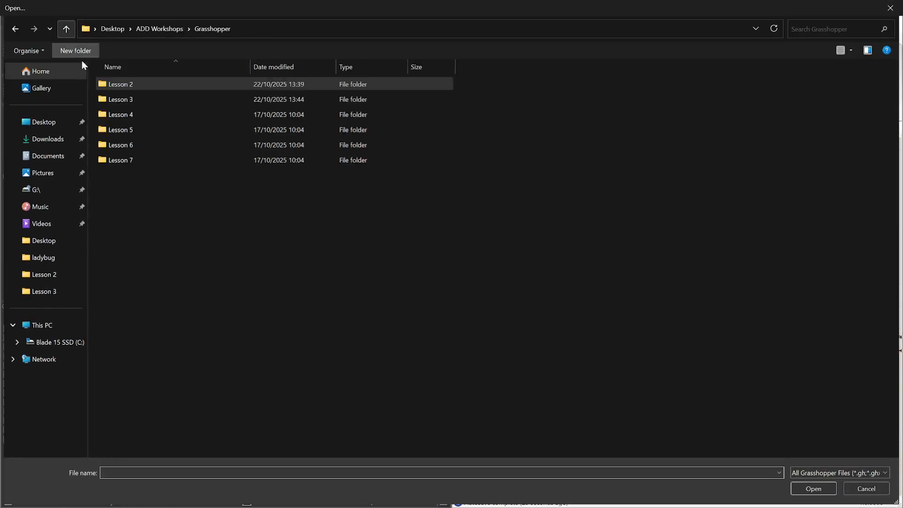
{"action": "left_click", "coordinate": [125, 98]}
{"action": "double_click", "coordinate": [125, 98]}
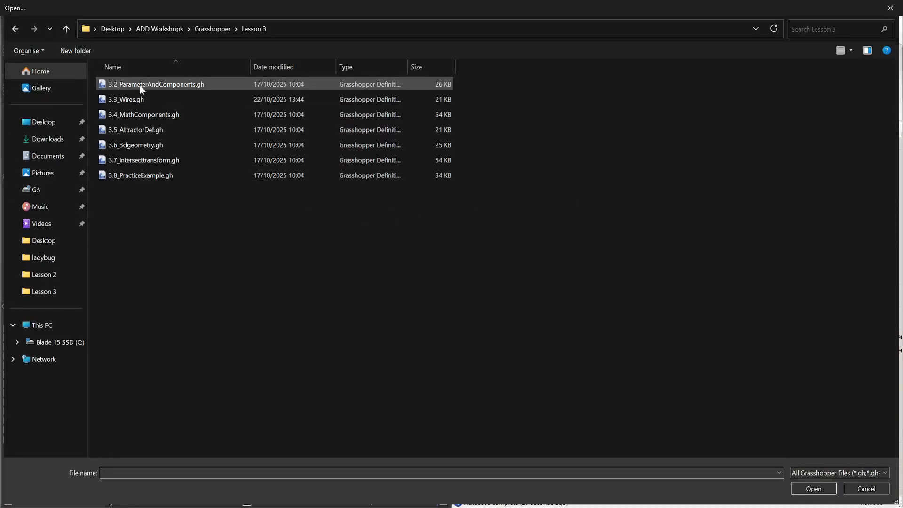
{"action": "double_click", "coordinate": [141, 84]}
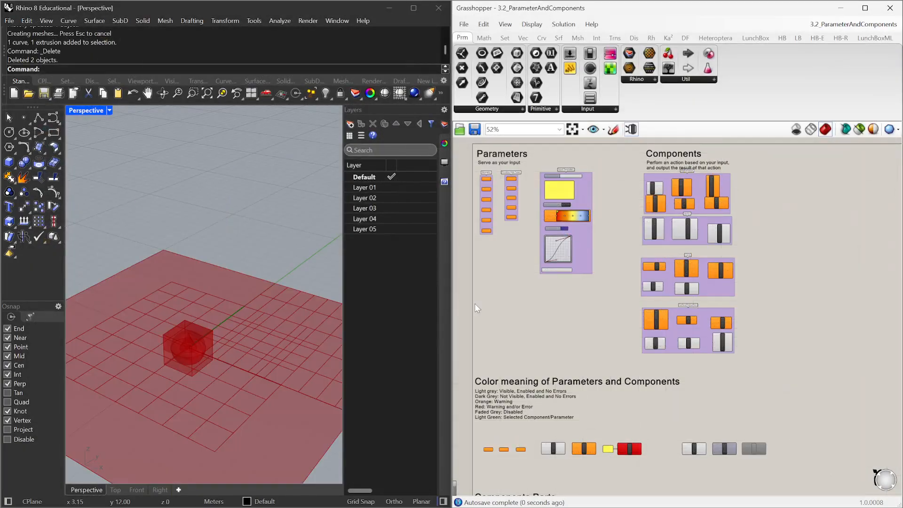
Examine the Parameters section of the definition, including the Geometry and Primitive Data Types groups.
{"action": "scroll", "coordinate": [585, 212], "scroll_direction": "up", "scroll_amount": 5}
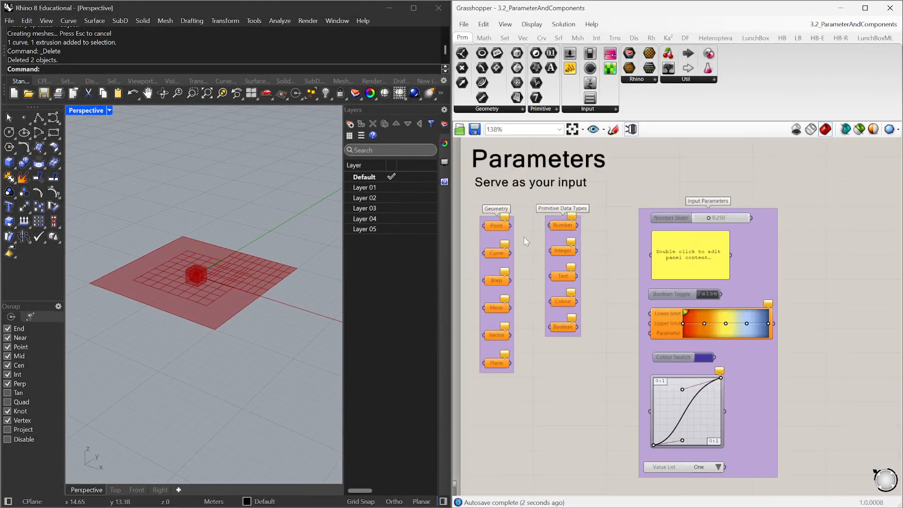
{"action": "right_click_drag", "start_coordinate": [585, 243], "coordinate": [600, 239]}
{"action": "scroll", "coordinate": [601, 239], "scroll_direction": "up", "scroll_amount": 3}
{"action": "right_click_drag", "start_coordinate": [569, 209], "coordinate": [524, 259]}
{"action": "scroll", "coordinate": [561, 252], "scroll_direction": "down", "scroll_amount": 2}
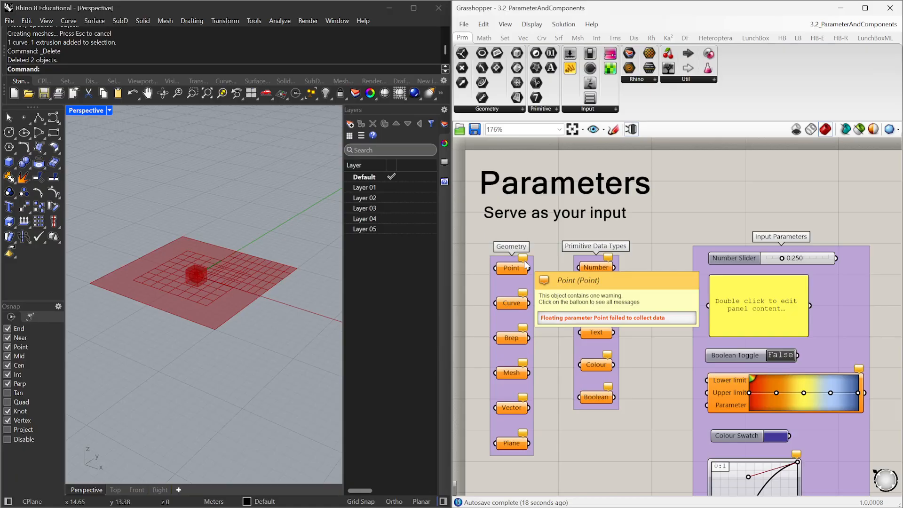
{"action": "scroll", "coordinate": [640, 225], "scroll_direction": "down", "scroll_amount": 3}
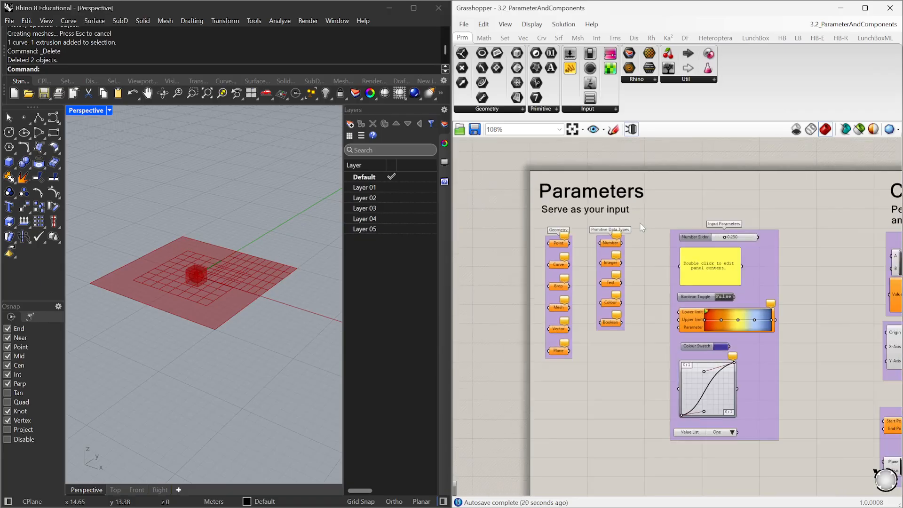
{"action": "right_click_drag", "start_coordinate": [640, 222], "coordinate": [573, 199]}
{"action": "scroll", "coordinate": [587, 202], "scroll_direction": "up", "scroll_amount": 2}
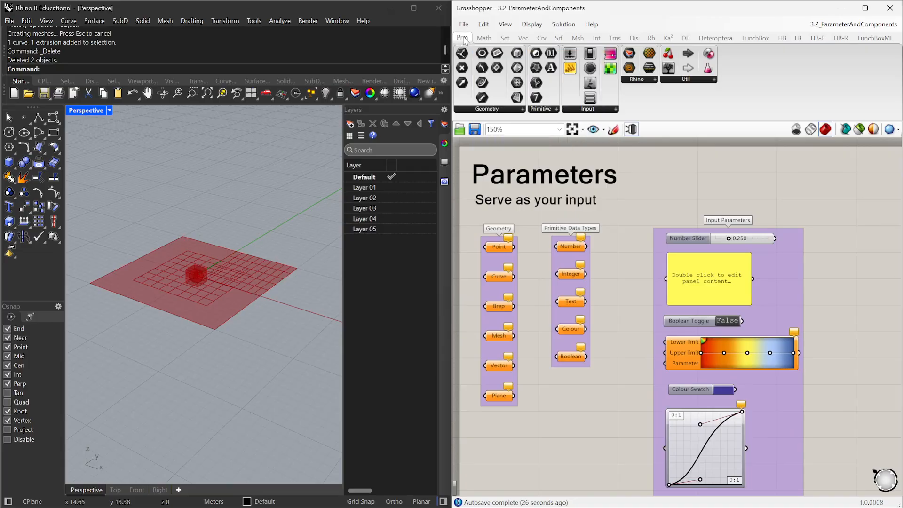
Switch the canvas display to draw component icons instead of names.
{"action": "mouse_move", "coordinate": [463, 39]}
{"action": "left_click", "coordinate": [465, 26]}
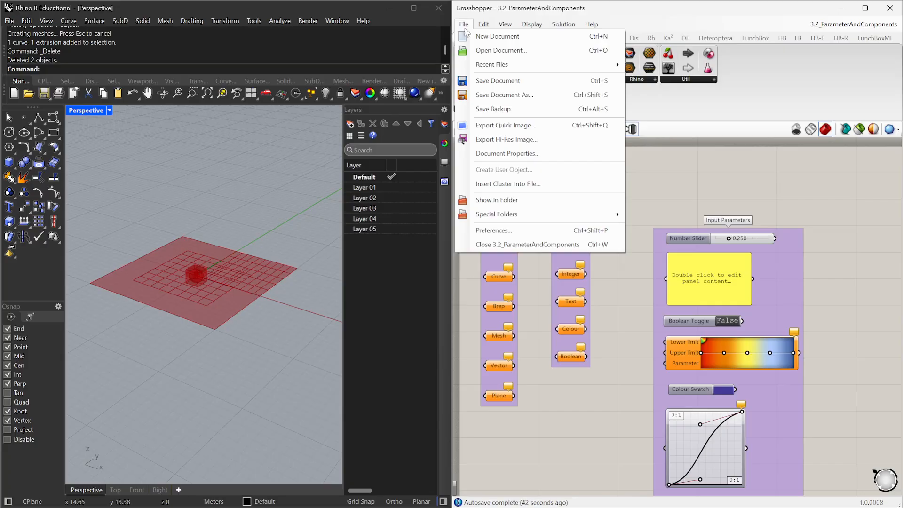
{"action": "mouse_move", "coordinate": [480, 30]}
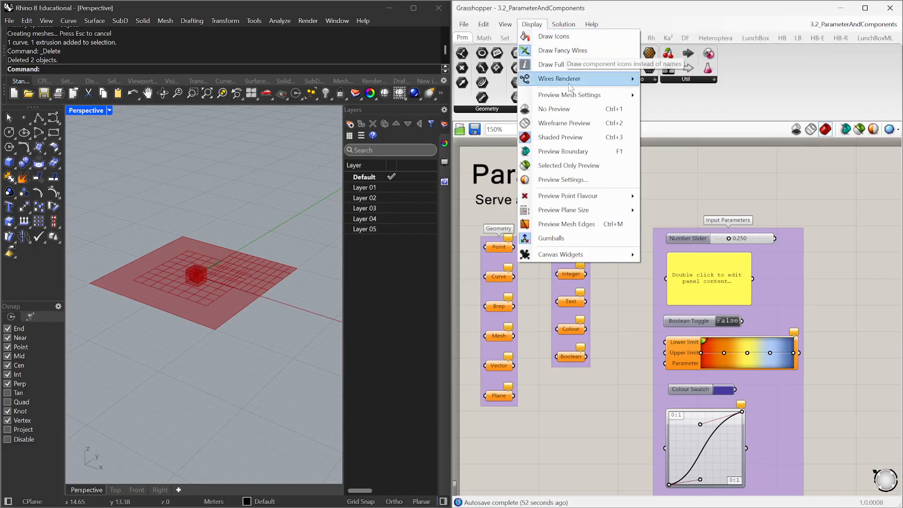
{"action": "left_click", "coordinate": [553, 41]}
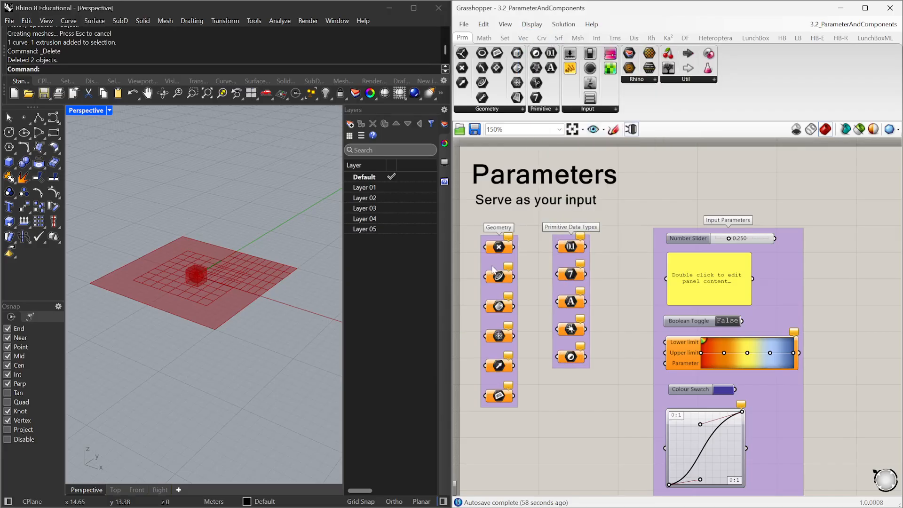
Switch the canvas display back from icons to component names.
{"action": "scroll", "coordinate": [494, 268], "scroll_direction": "up", "scroll_amount": 4}
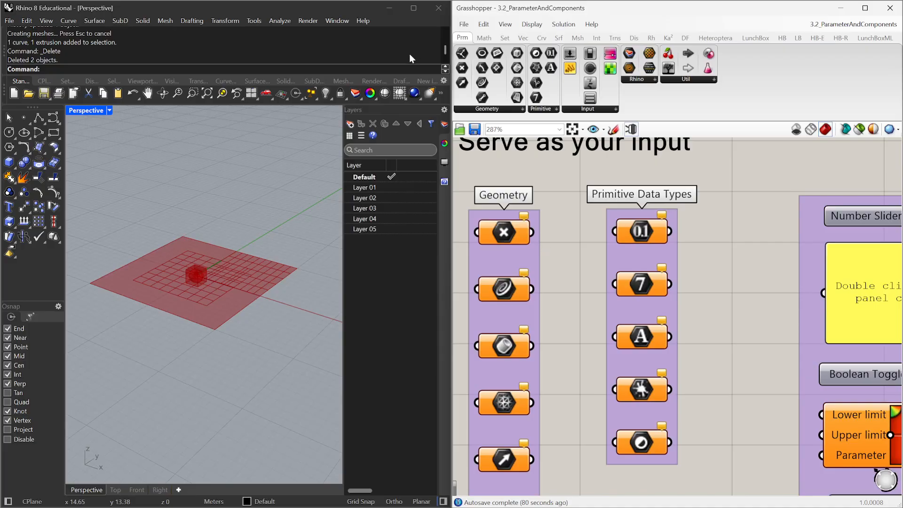
{"action": "left_click", "coordinate": [521, 25]}
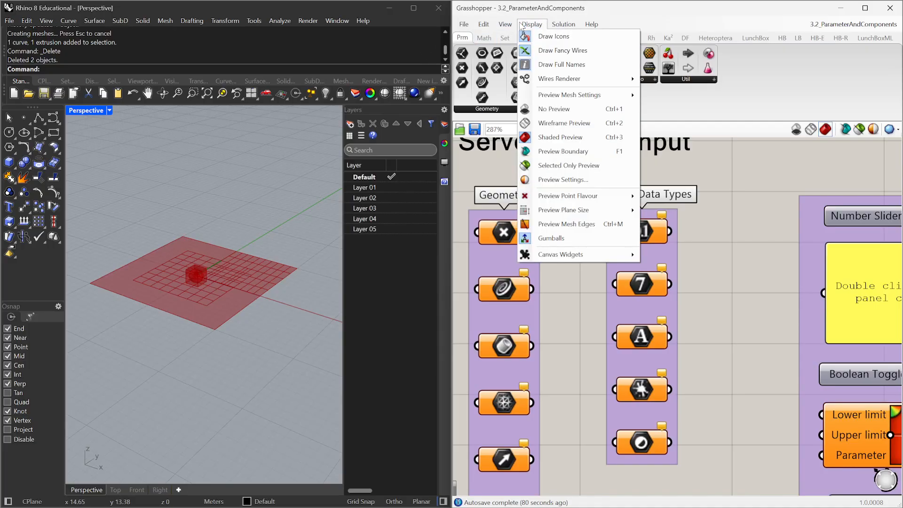
{"action": "left_click", "coordinate": [552, 37]}
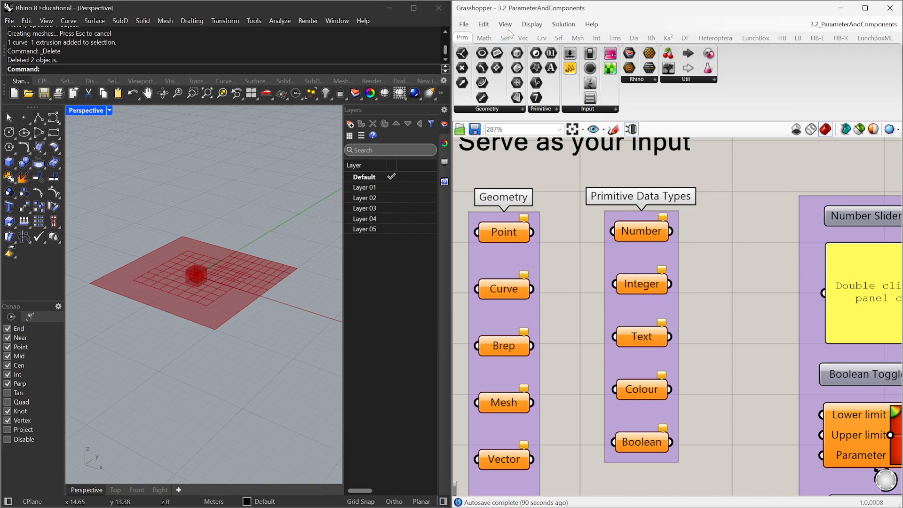
Toggle Draw Full Names off to show abbreviations and back on again.
{"action": "left_click", "coordinate": [529, 26]}
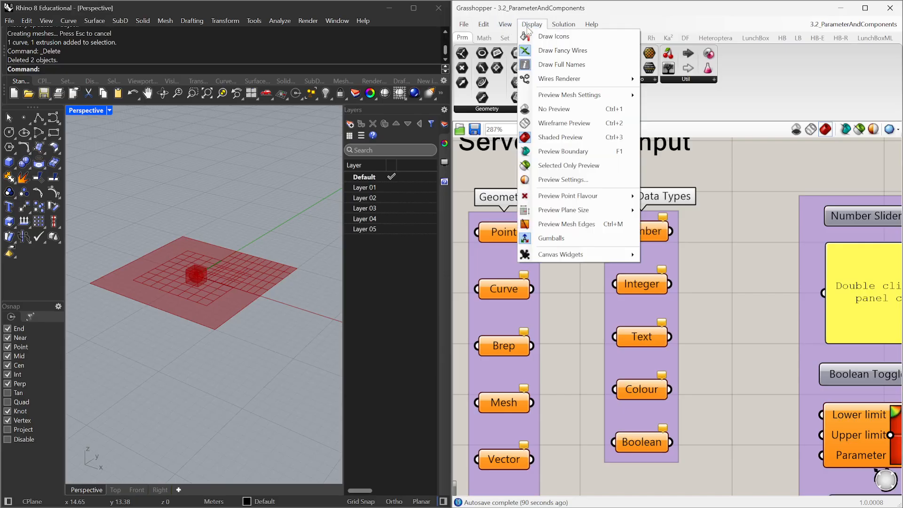
{"action": "left_click", "coordinate": [567, 65]}
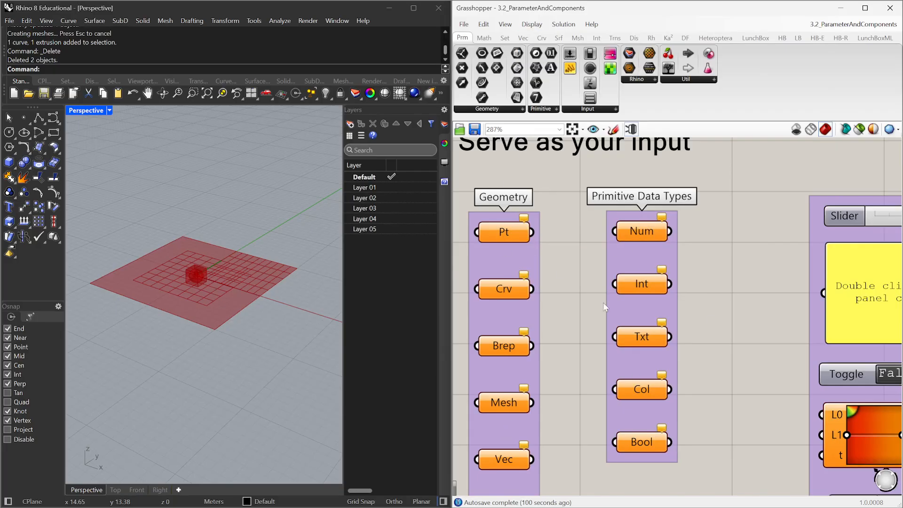
{"action": "left_click", "coordinate": [532, 24]}
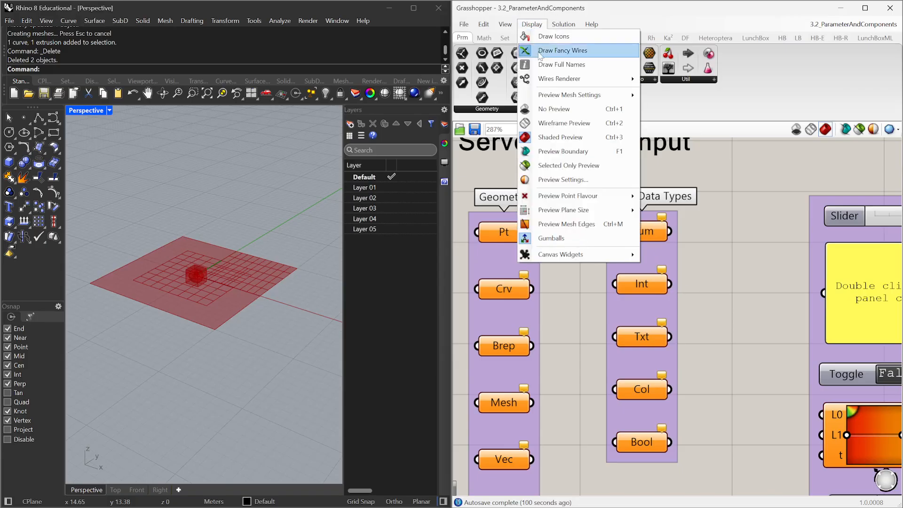
{"action": "left_click", "coordinate": [554, 65]}
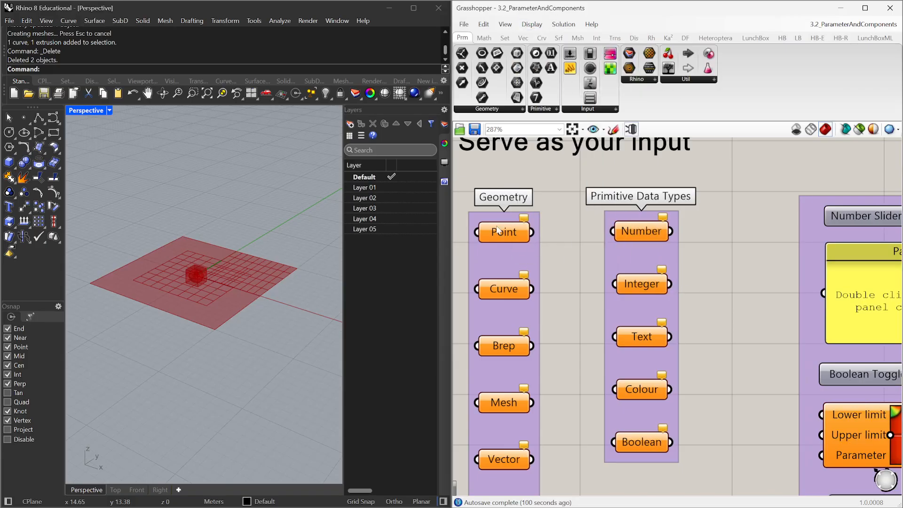
{"action": "scroll", "coordinate": [633, 243], "scroll_direction": "down", "scroll_amount": 3}
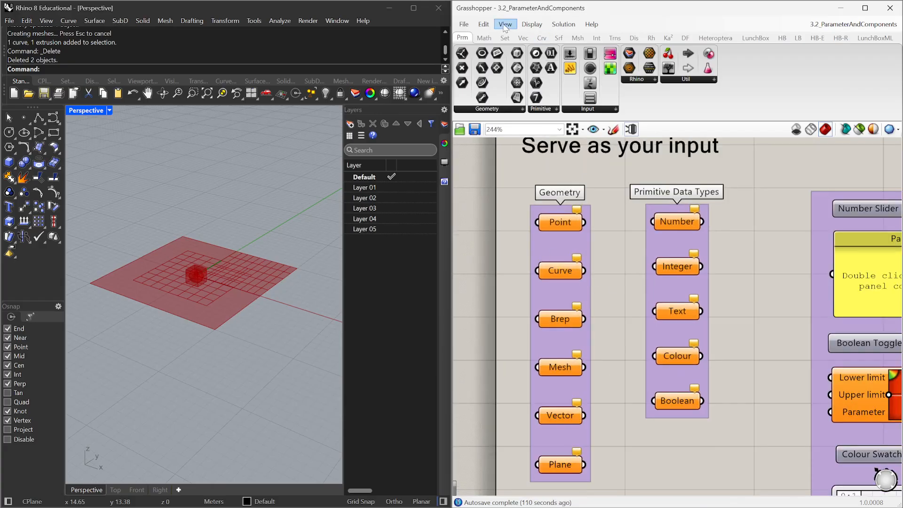
Switch the canvas to draw component icons again and zoom in on the Geometry and Primitive Data Types groups.
{"action": "left_click", "coordinate": [532, 24]}
{"action": "left_click", "coordinate": [556, 41]}
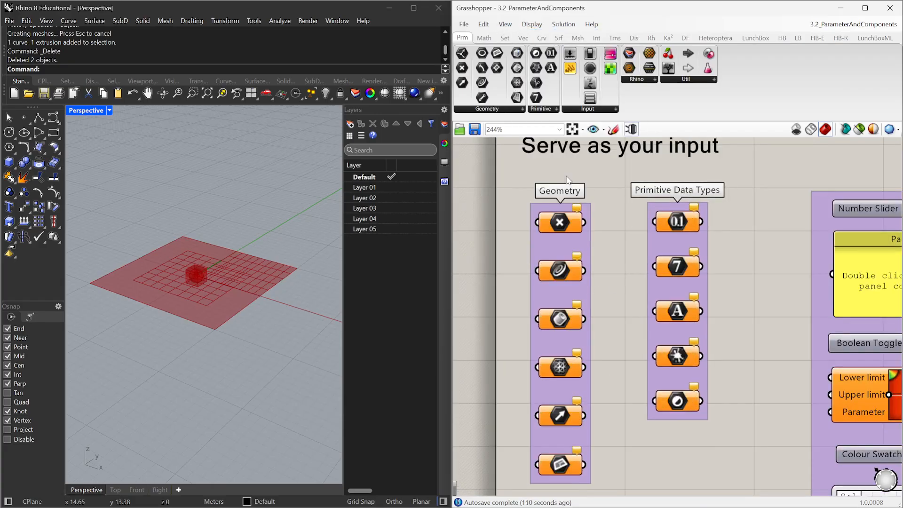
{"action": "scroll", "coordinate": [634, 227], "scroll_direction": "up", "scroll_amount": 3}
{"action": "scroll", "coordinate": [643, 269], "scroll_direction": "down", "scroll_amount": 2}
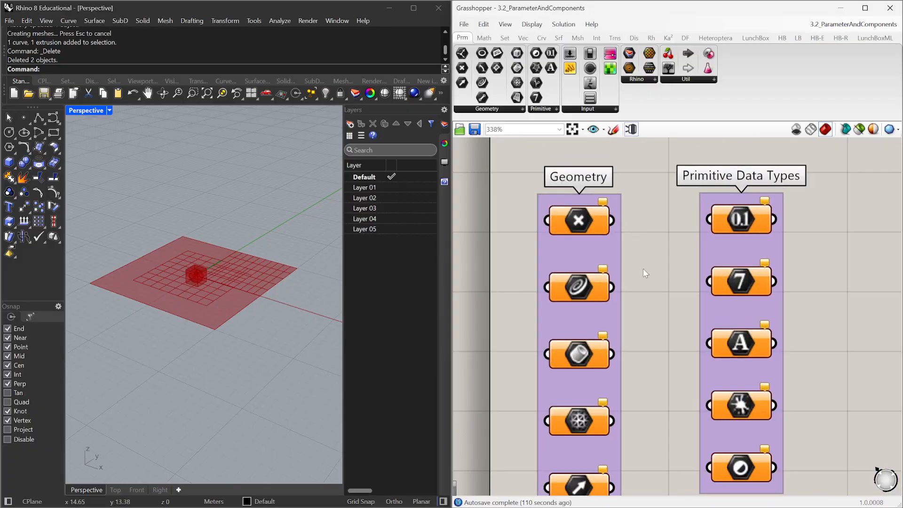
{"action": "scroll", "coordinate": [642, 269], "scroll_direction": "down", "scroll_amount": 1}
{"action": "right_click_drag", "start_coordinate": [642, 269], "coordinate": [637, 243]}
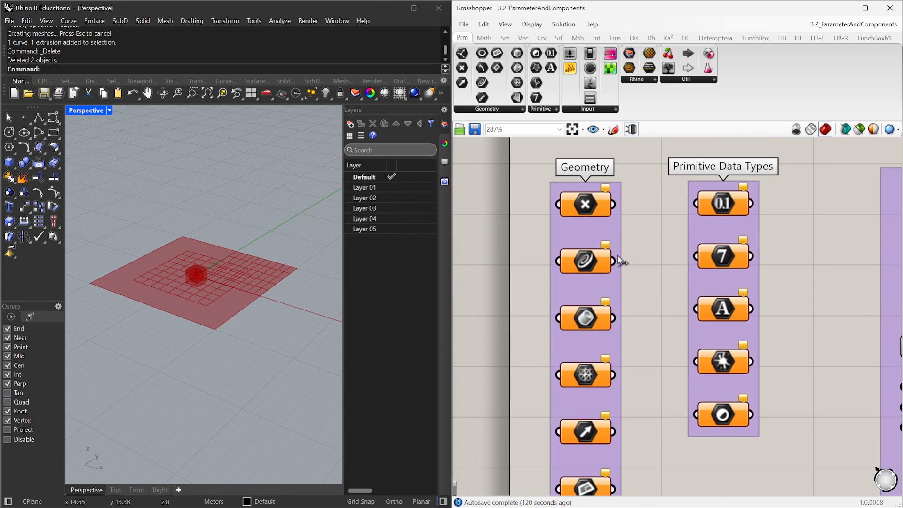
Examine the Geometry parameter icons, reading the tooltips of Point and Curve.
{"action": "scroll", "coordinate": [617, 254], "scroll_direction": "down", "scroll_amount": 1}
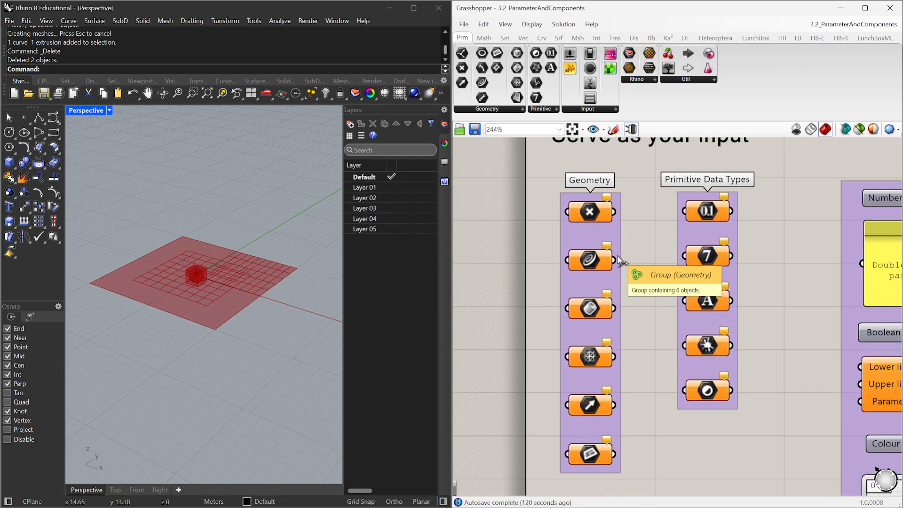
{"action": "scroll", "coordinate": [617, 254], "scroll_direction": "down", "scroll_amount": 2}
{"action": "scroll", "coordinate": [602, 219], "scroll_direction": "up", "scroll_amount": 7}
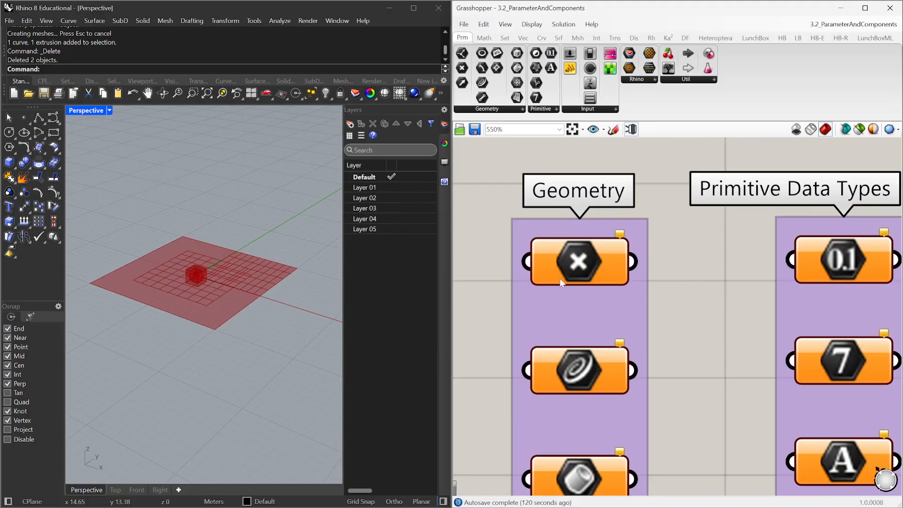
{"action": "mouse_move", "coordinate": [544, 279]}
{"action": "mouse_move", "coordinate": [572, 260]}
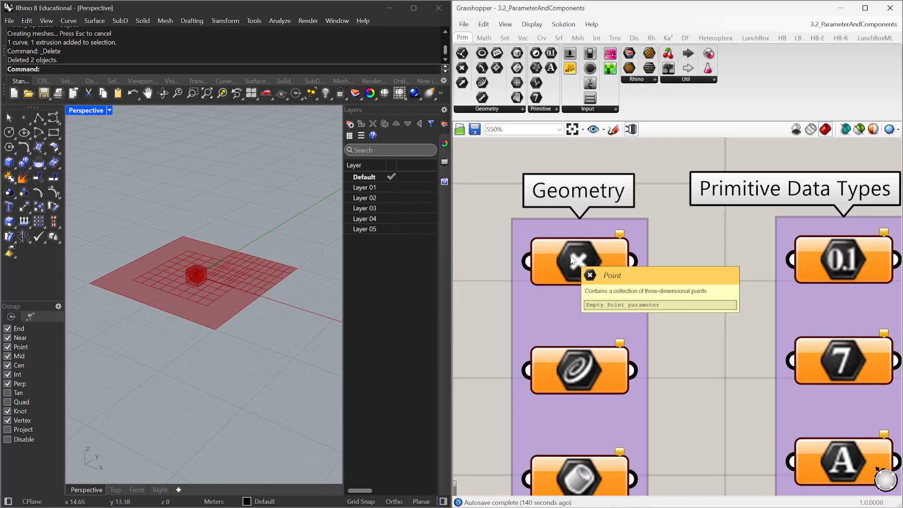
{"action": "mouse_move", "coordinate": [583, 381]}
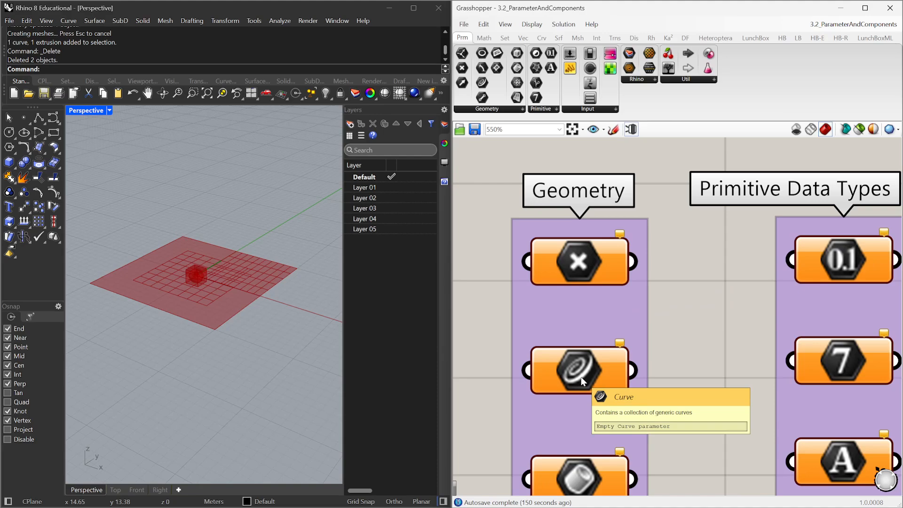
{"action": "scroll", "coordinate": [583, 382], "scroll_direction": "down", "scroll_amount": 5}
{"action": "scroll", "coordinate": [584, 383], "scroll_direction": "up", "scroll_amount": 4}
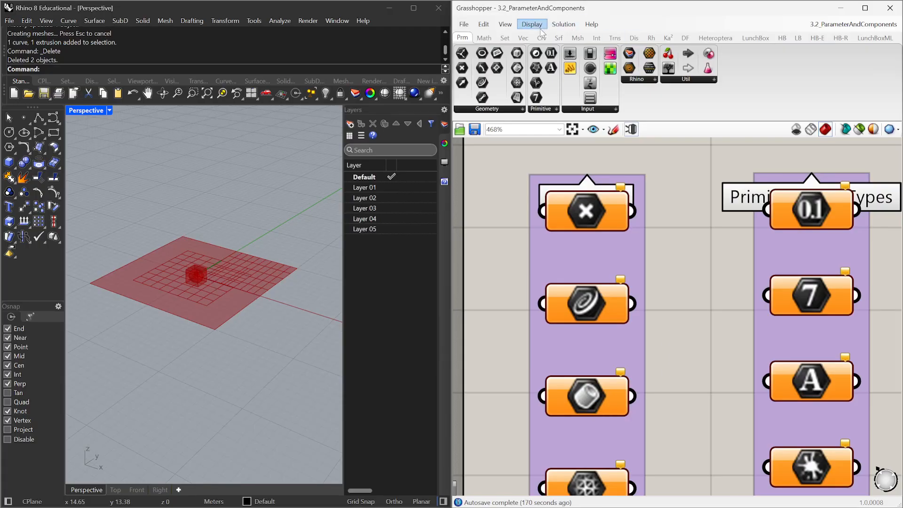
Turn off icon drawing so the components show their names again.
{"action": "left_click", "coordinate": [506, 24]}
{"action": "mouse_move", "coordinate": [532, 24]}
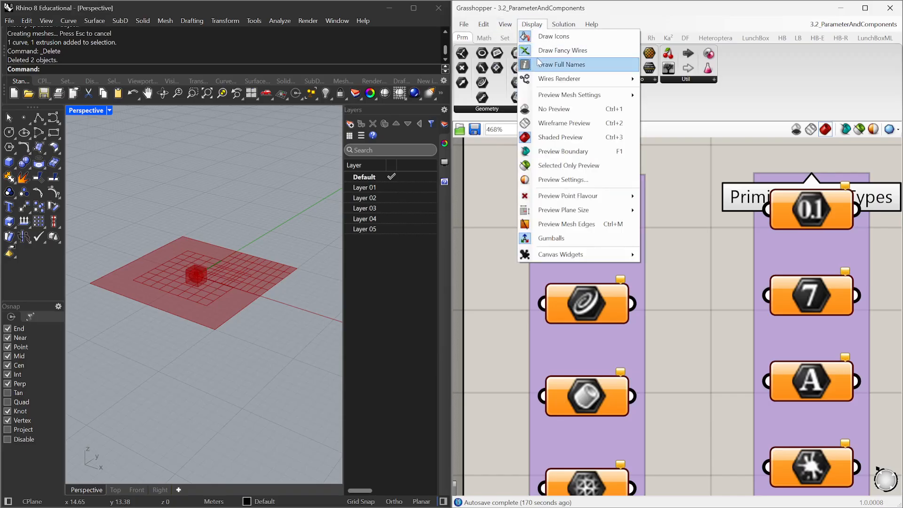
{"action": "left_click", "coordinate": [559, 38]}
{"action": "scroll", "coordinate": [654, 275], "scroll_direction": "down", "scroll_amount": 3}
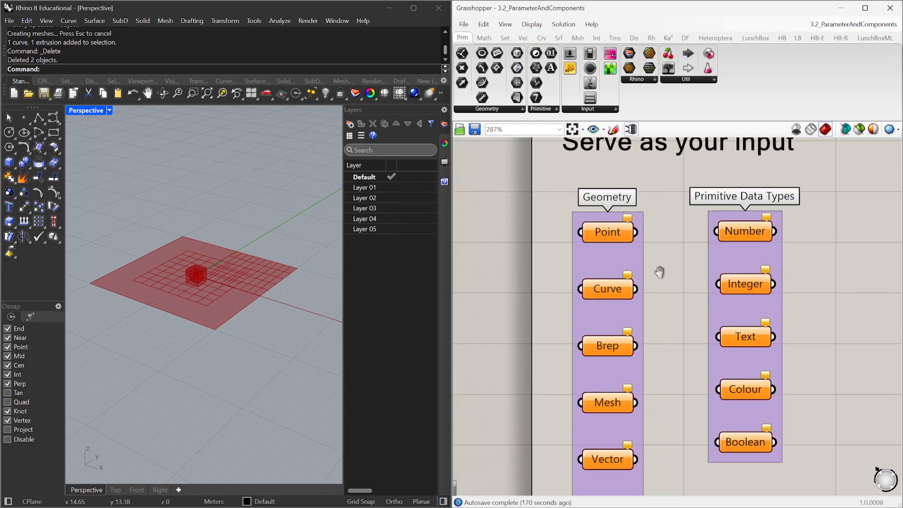
{"action": "scroll", "coordinate": [555, 203], "scroll_direction": "up", "scroll_amount": 2}
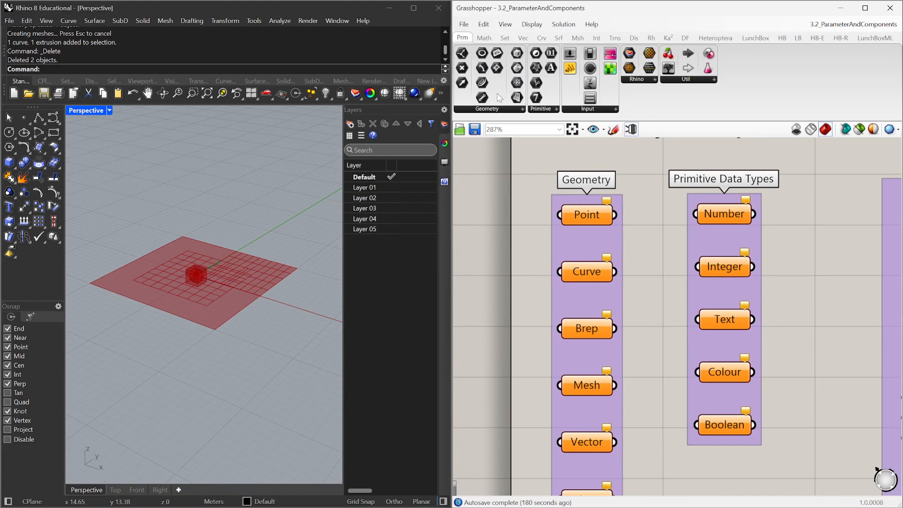
{"action": "scroll", "coordinate": [590, 214], "scroll_direction": "up", "scroll_amount": 1}
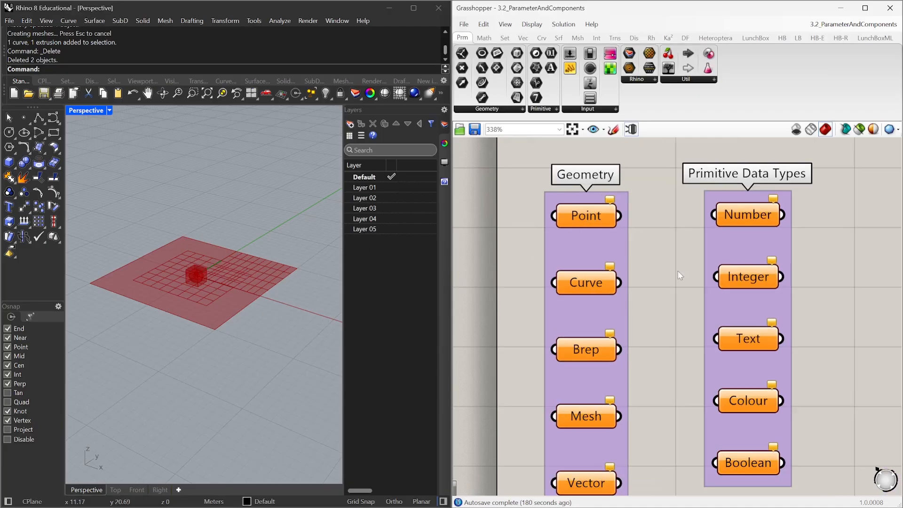
Select every object in the definition and turn its preview off.
{"action": "scroll", "coordinate": [623, 256], "scroll_direction": "down", "scroll_amount": 10}
{"action": "scroll", "coordinate": [612, 245], "scroll_direction": "down", "scroll_amount": 2}
{"action": "left_click_drag", "start_coordinate": [589, 218], "coordinate": [703, 382]}
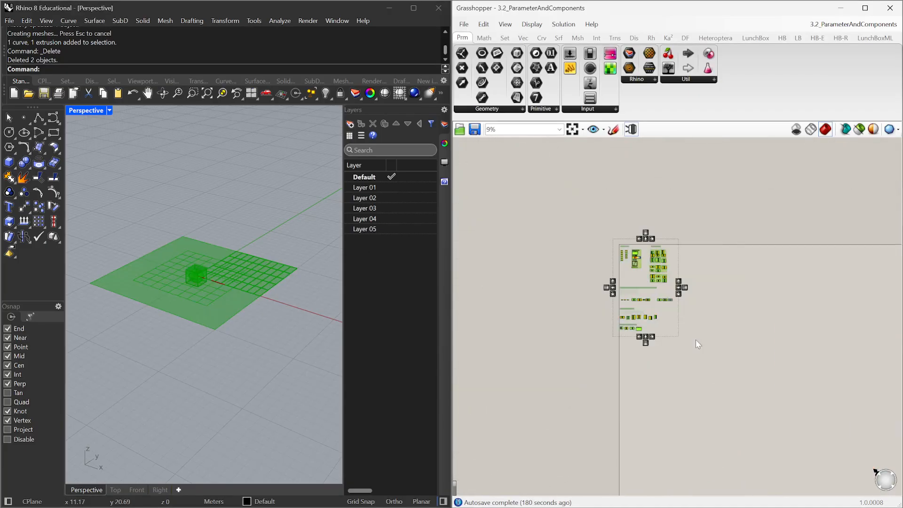
{"action": "right_click", "coordinate": [676, 258]}
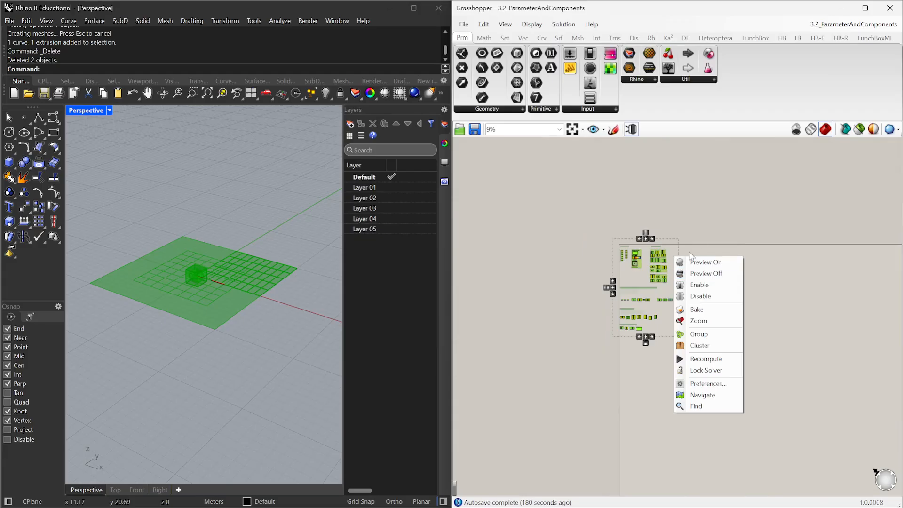
{"action": "scroll", "coordinate": [250, 286], "scroll_direction": "up", "scroll_amount": 5}
{"action": "scroll", "coordinate": [142, 262], "scroll_direction": "up", "scroll_amount": 6}
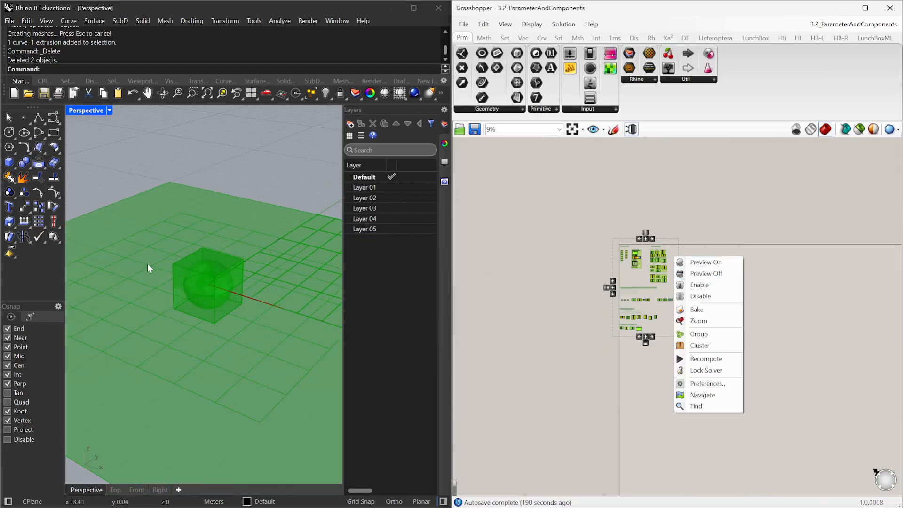
{"action": "scroll", "coordinate": [211, 274], "scroll_direction": "down", "scroll_amount": 7}
{"action": "left_click", "coordinate": [793, 208]}
{"action": "scroll", "coordinate": [647, 258], "scroll_direction": "up", "scroll_amount": 3}
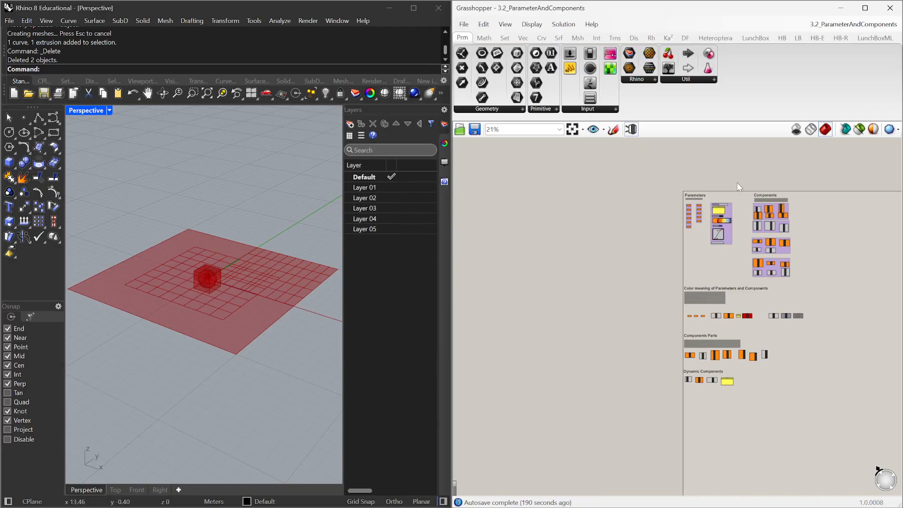
{"action": "left_click_drag", "start_coordinate": [660, 178], "coordinate": [862, 431]}
{"action": "right_click", "coordinate": [798, 201]}
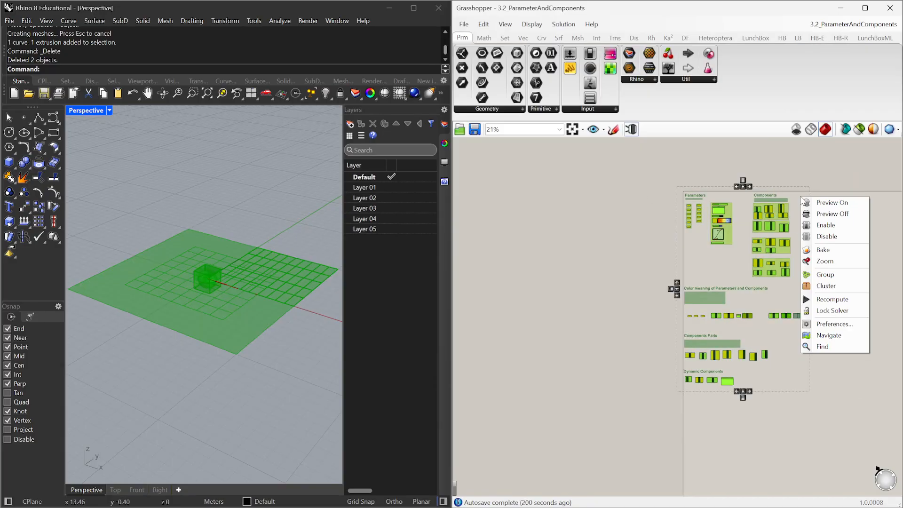
{"action": "left_click", "coordinate": [836, 215]}
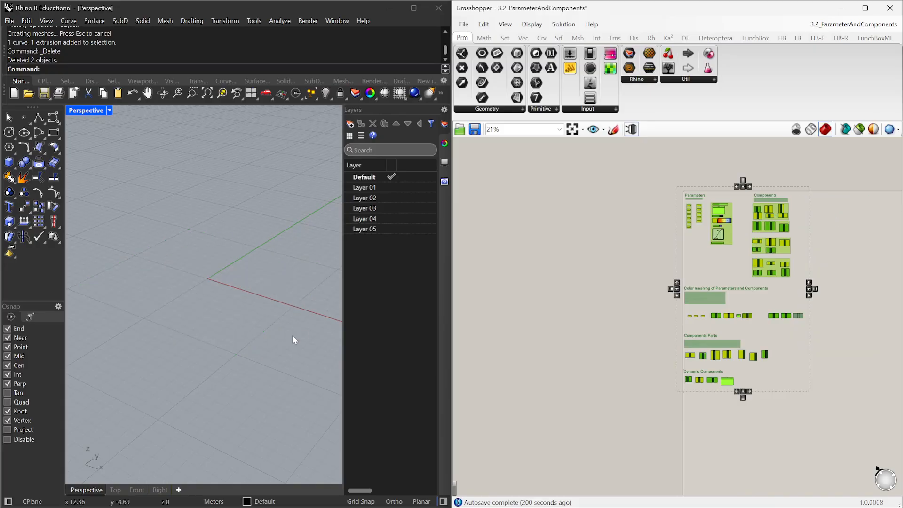
{"action": "left_click", "coordinate": [885, 236]}
Place a single point in the Rhino perspective viewport.
{"action": "scroll", "coordinate": [712, 202], "scroll_direction": "up", "scroll_amount": 9}
{"action": "scroll", "coordinate": [655, 218], "scroll_direction": "up", "scroll_amount": 2}
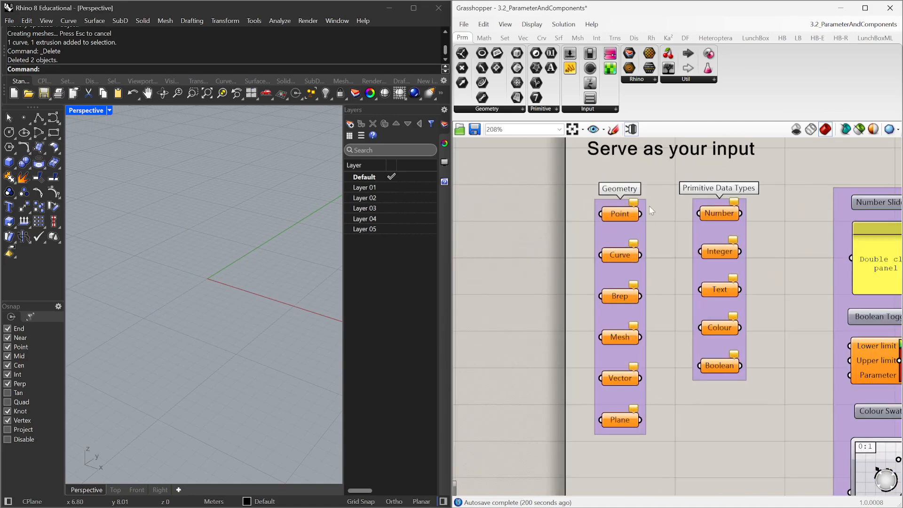
{"action": "scroll", "coordinate": [626, 216], "scroll_direction": "up", "scroll_amount": 2}
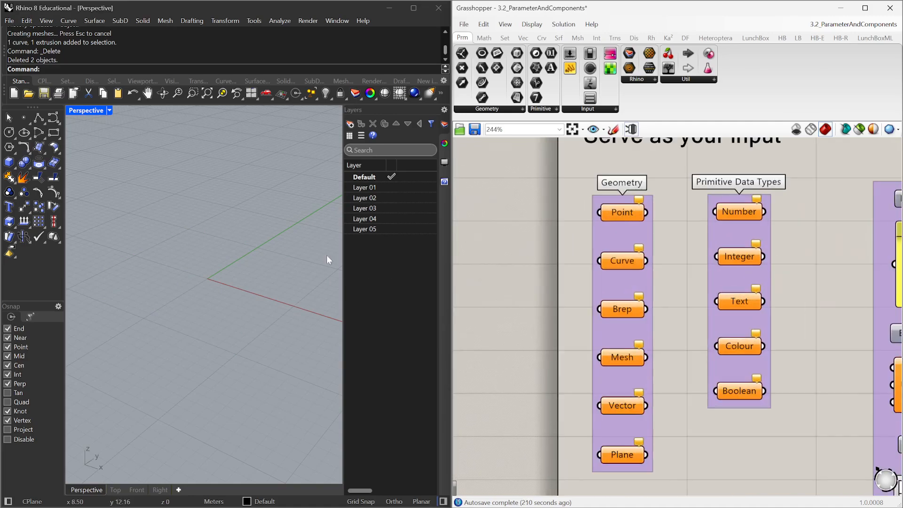
{"action": "left_click", "coordinate": [24, 117]}
{"action": "left_click", "coordinate": [179, 260]}
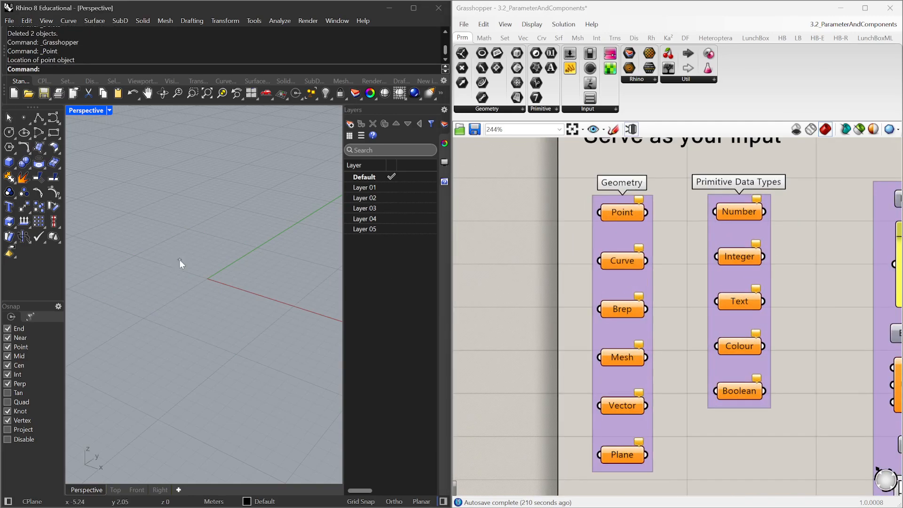
{"action": "right_click_drag", "start_coordinate": [217, 292], "coordinate": [165, 303]}
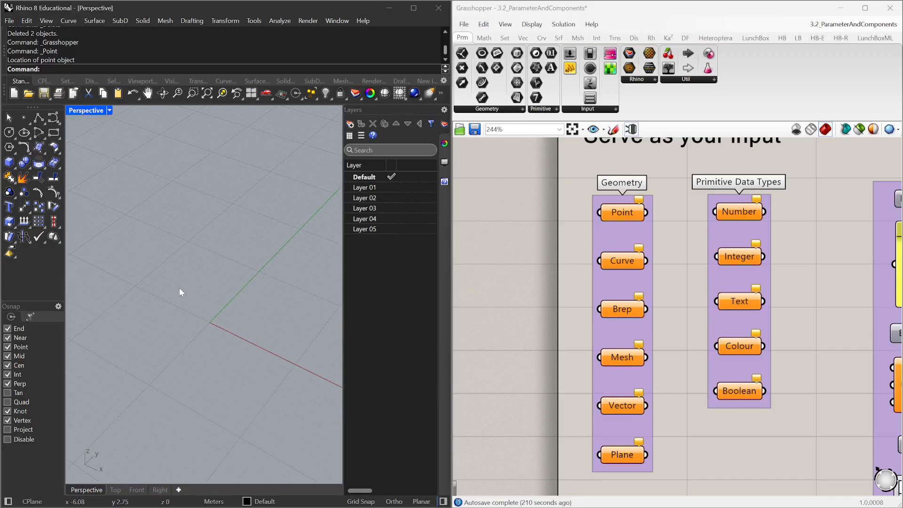
Set the Point parameter to reference the point just placed in Rhino.
{"action": "right_click", "coordinate": [623, 217]}
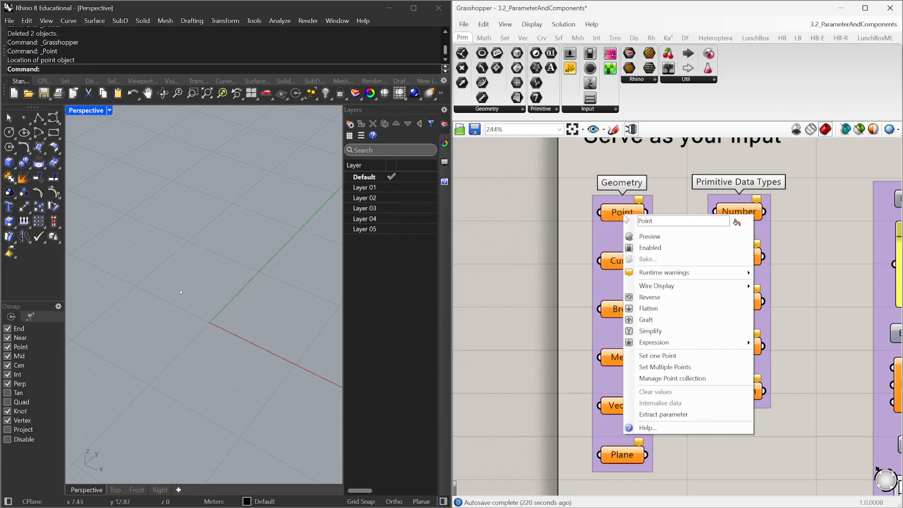
{"action": "left_click", "coordinate": [659, 356]}
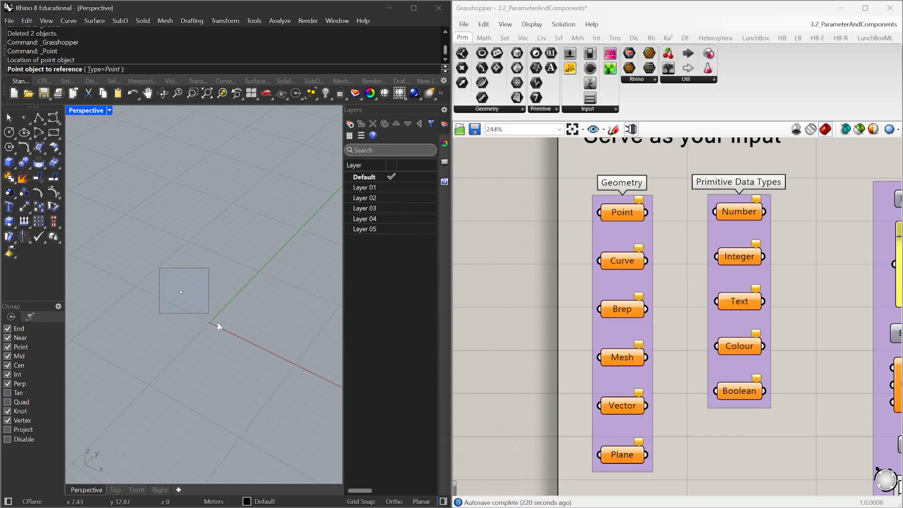
{"action": "left_click_drag", "start_coordinate": [217, 322], "coordinate": [219, 323]}
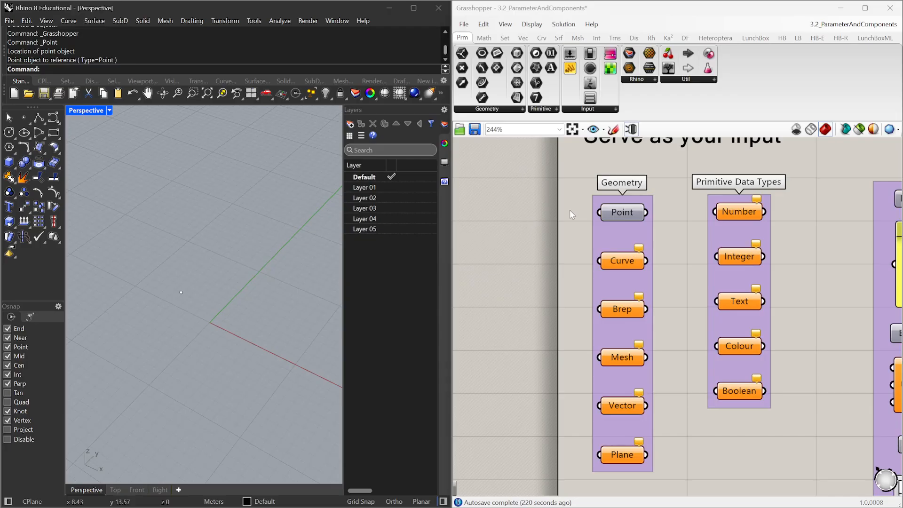
{"action": "scroll", "coordinate": [619, 221], "scroll_direction": "up", "scroll_amount": 3}
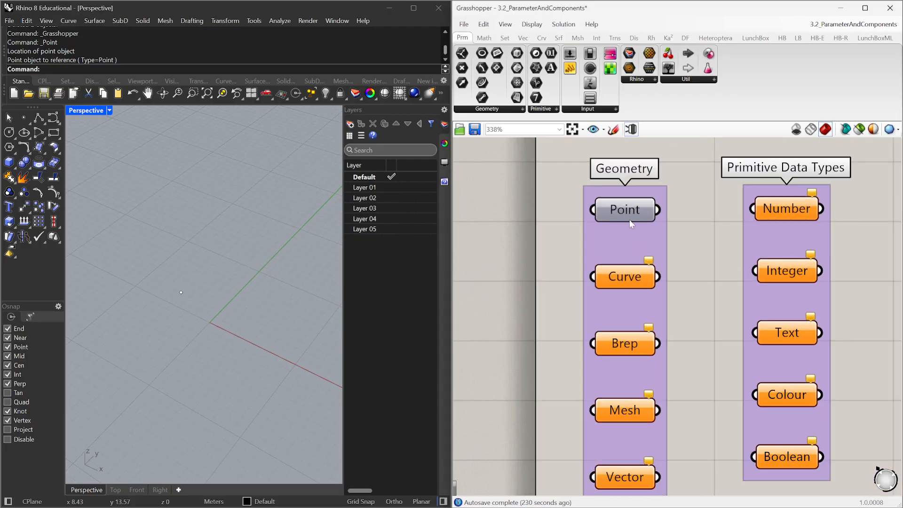
{"action": "mouse_move", "coordinate": [623, 214]}
{"action": "mouse_move", "coordinate": [668, 266]}
{"action": "scroll", "coordinate": [630, 212], "scroll_direction": "up", "scroll_amount": 2}
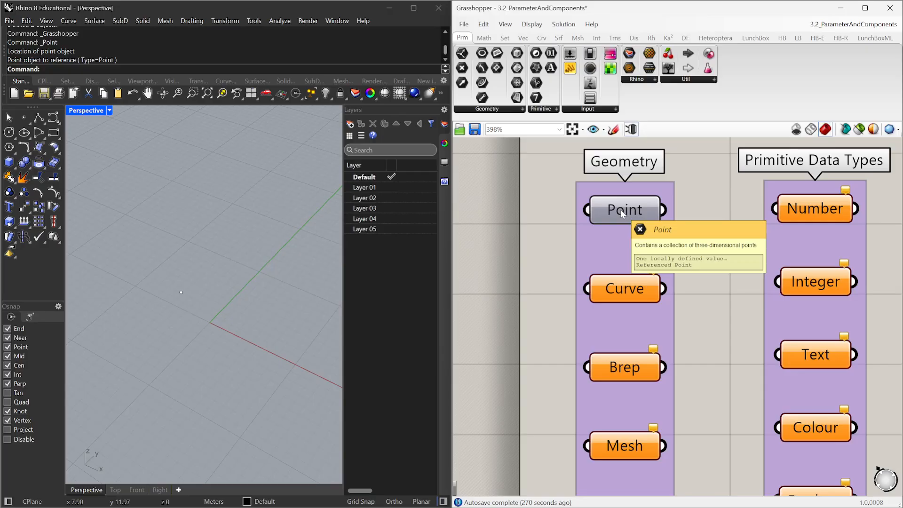
Browse the canvas down to the color meaning legend for parameters and components.
{"action": "scroll", "coordinate": [621, 214], "scroll_direction": "down", "scroll_amount": 5}
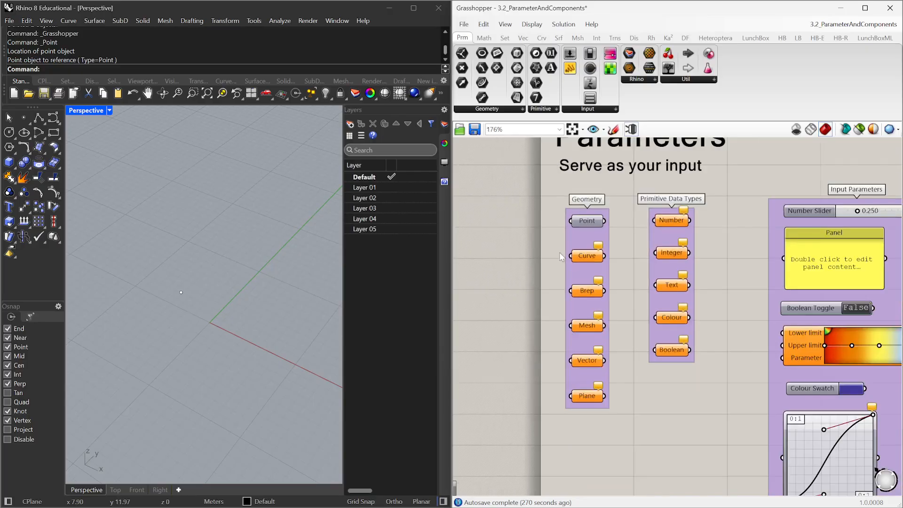
{"action": "scroll", "coordinate": [621, 237], "scroll_direction": "up", "scroll_amount": 4}
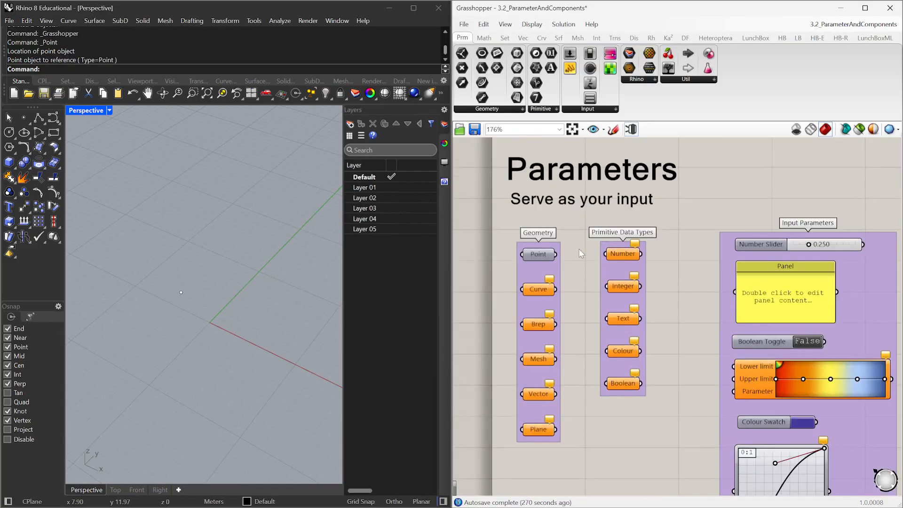
{"action": "scroll", "coordinate": [555, 250], "scroll_direction": "down", "scroll_amount": 4}
{"action": "right_click_drag", "start_coordinate": [717, 329], "coordinate": [694, 314]}
{"action": "scroll", "coordinate": [693, 313], "scroll_direction": "down", "scroll_amount": 2}
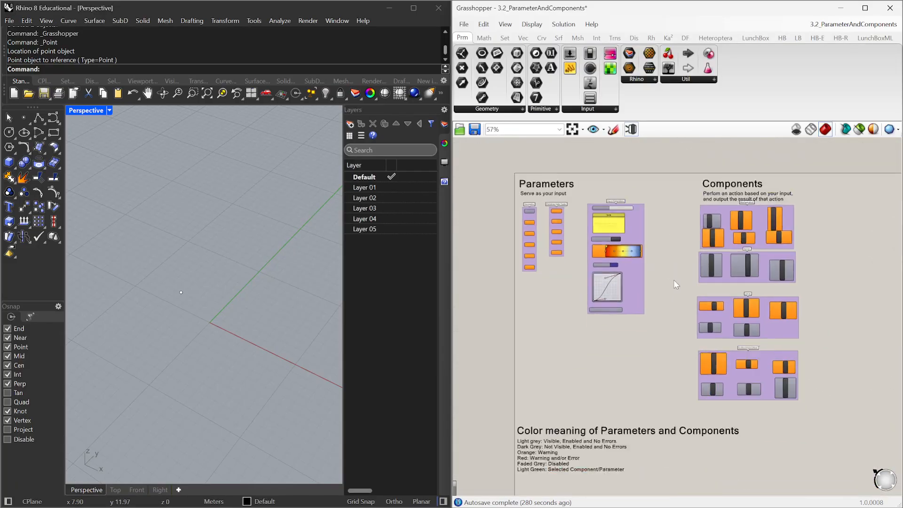
{"action": "scroll", "coordinate": [673, 326], "scroll_direction": "down", "scroll_amount": 1}
{"action": "right_click_drag", "start_coordinate": [673, 359], "coordinate": [677, 289]}
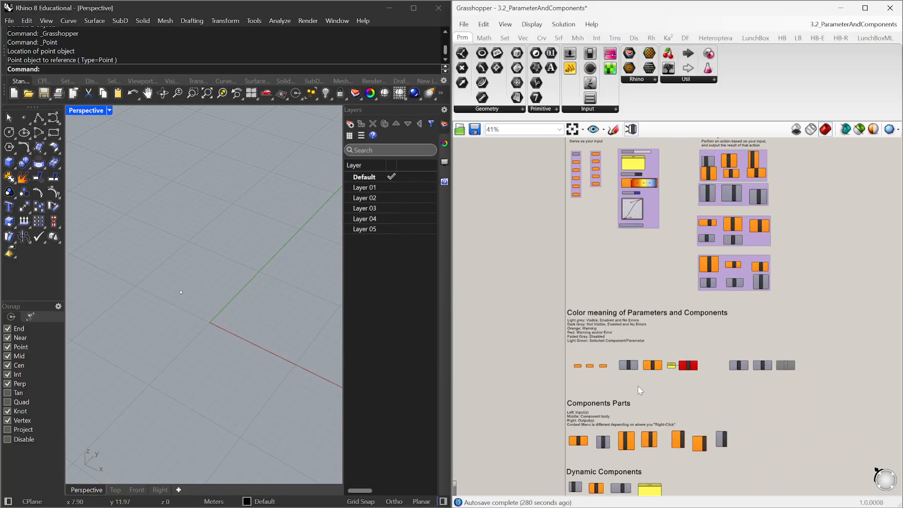
{"action": "scroll", "coordinate": [626, 263], "scroll_direction": "up", "scroll_amount": 5}
{"action": "scroll", "coordinate": [607, 271], "scroll_direction": "up", "scroll_amount": 4}
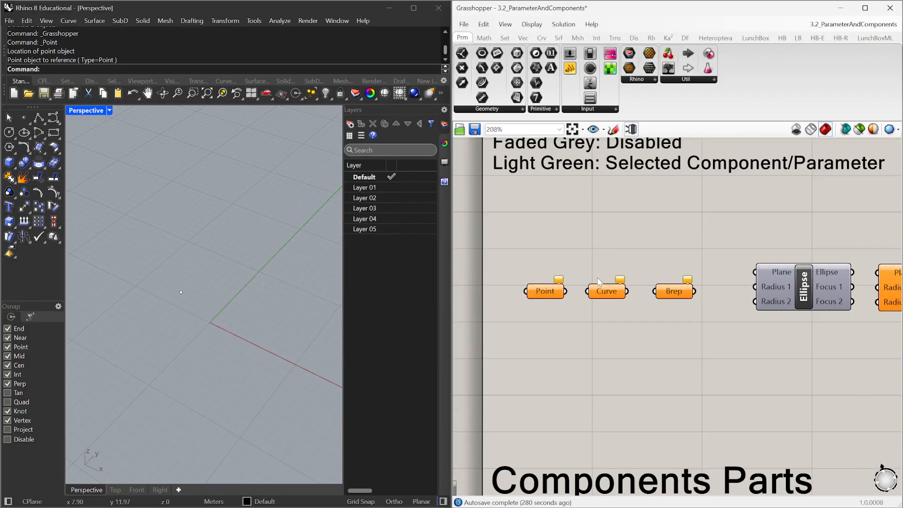
{"action": "right_click_drag", "start_coordinate": [607, 271], "coordinate": [582, 397]}
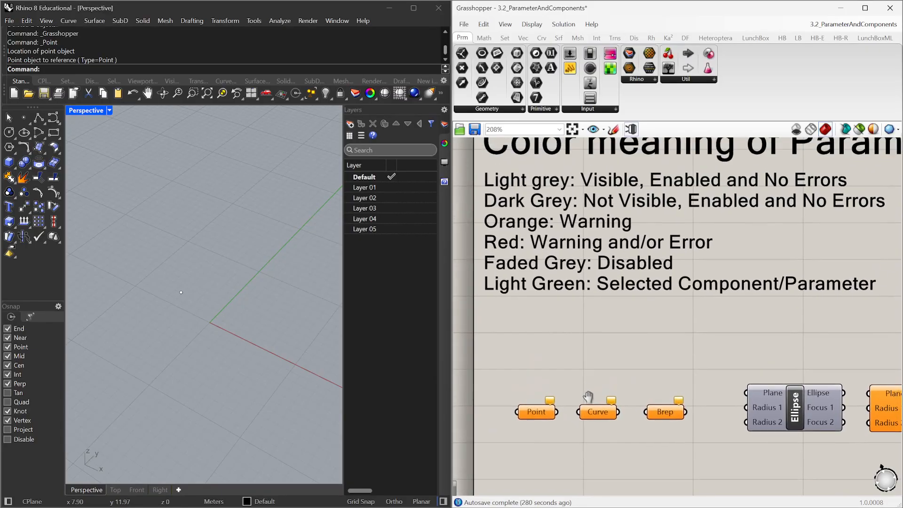
{"action": "scroll", "coordinate": [584, 398], "scroll_direction": "down", "scroll_amount": 1}
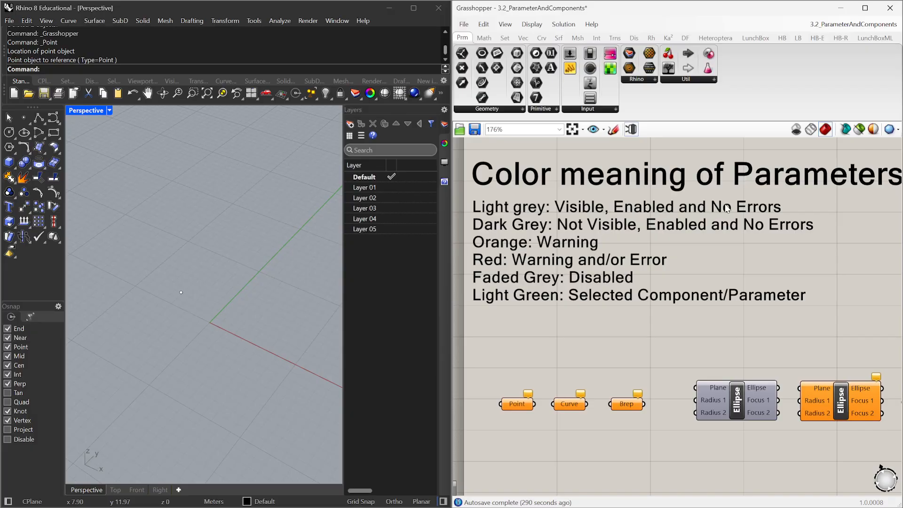
Turn on the preview of the first Ellipse component in the color legend.
{"action": "left_click", "coordinate": [737, 396]}
{"action": "right_click", "coordinate": [737, 396]}
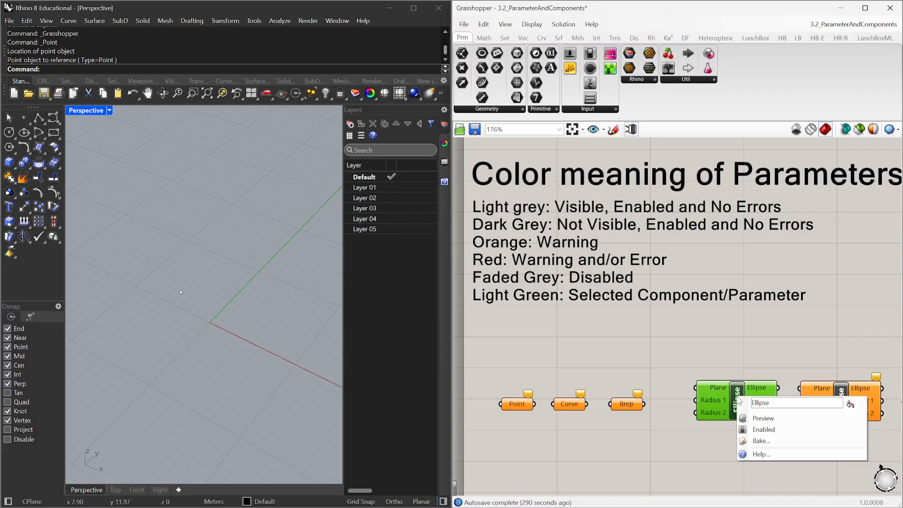
{"action": "left_click", "coordinate": [764, 418]}
{"action": "left_click", "coordinate": [765, 366]}
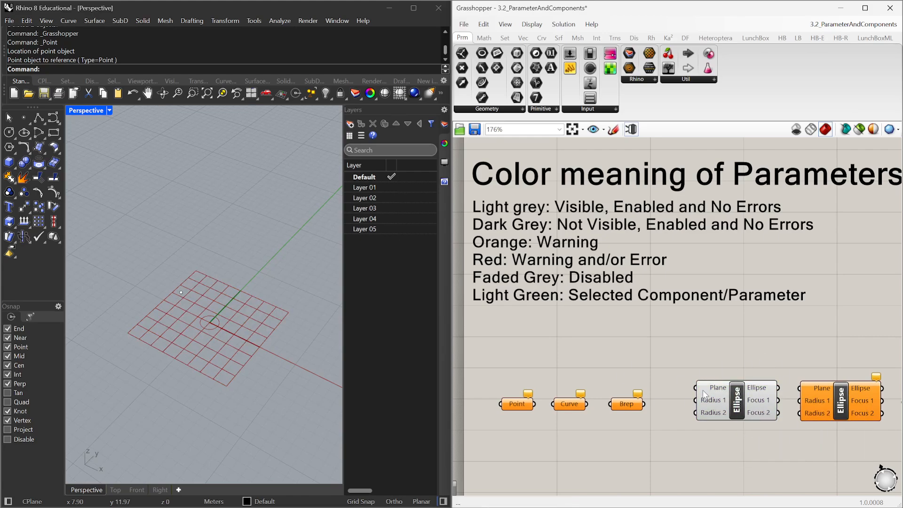
Turn the first Ellipse component's preview off again.
{"action": "mouse_move", "coordinate": [704, 392]}
{"action": "left_click", "coordinate": [740, 397]}
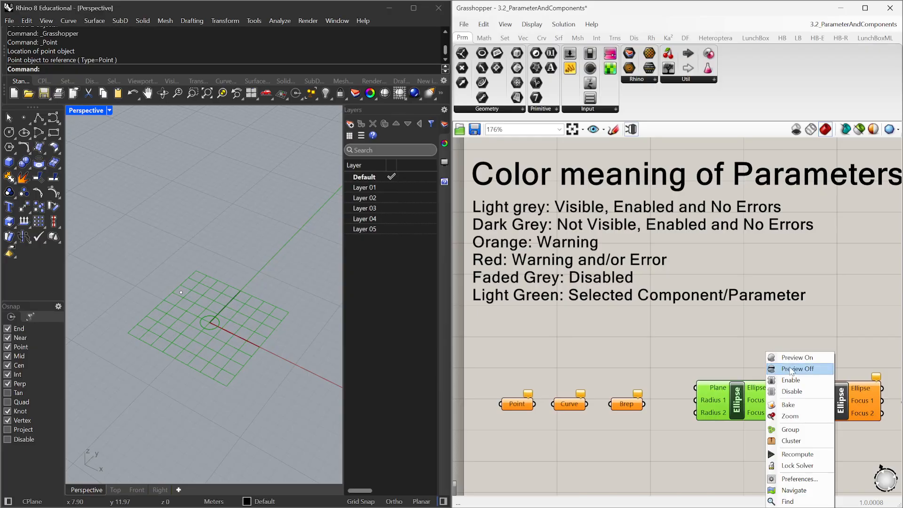
{"action": "left_click", "coordinate": [788, 368]}
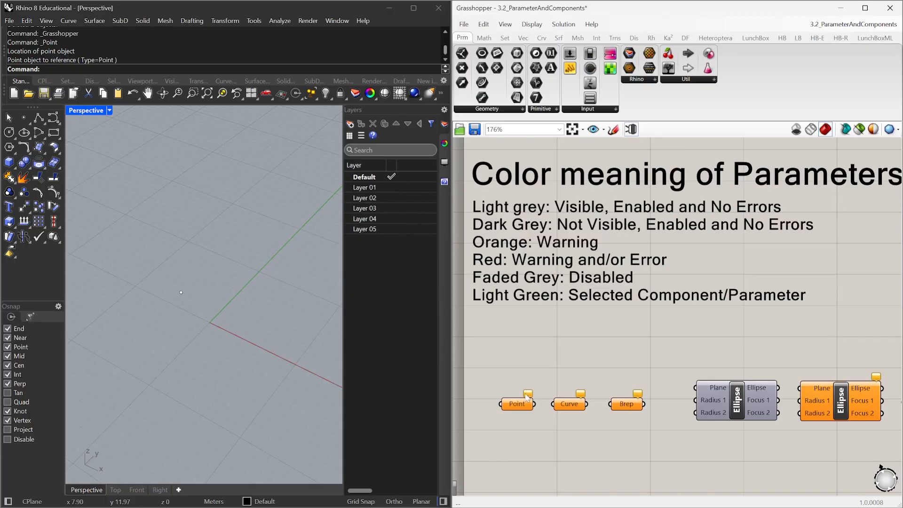
Inspect the warning and error balloons on the legend's parameters and components.
{"action": "mouse_move", "coordinate": [530, 396]}
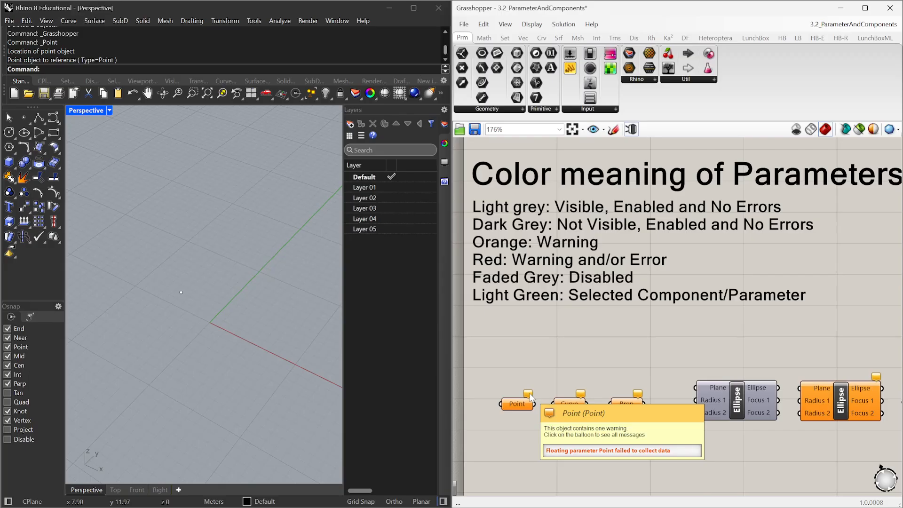
{"action": "scroll", "coordinate": [540, 335], "scroll_direction": "down", "scroll_amount": 3}
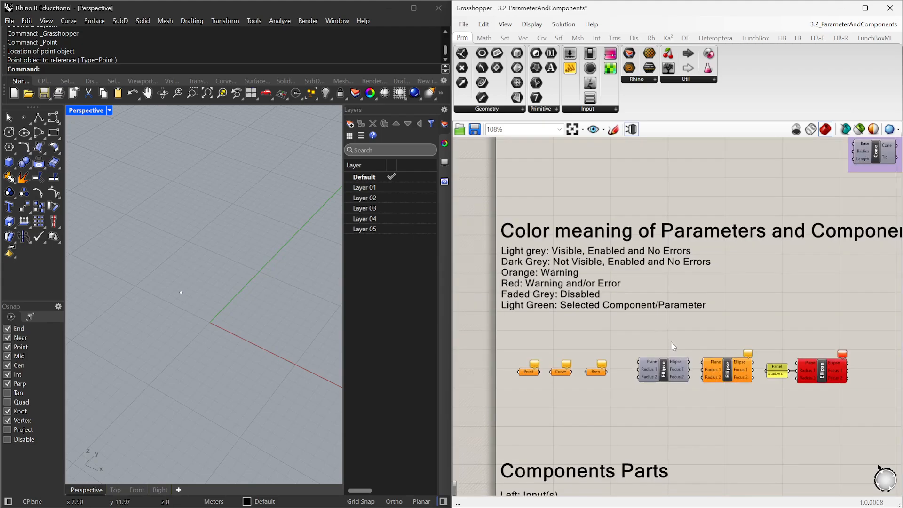
{"action": "right_click_drag", "start_coordinate": [715, 364], "coordinate": [578, 304]}
{"action": "right_click_drag", "start_coordinate": [650, 309], "coordinate": [747, 305]}
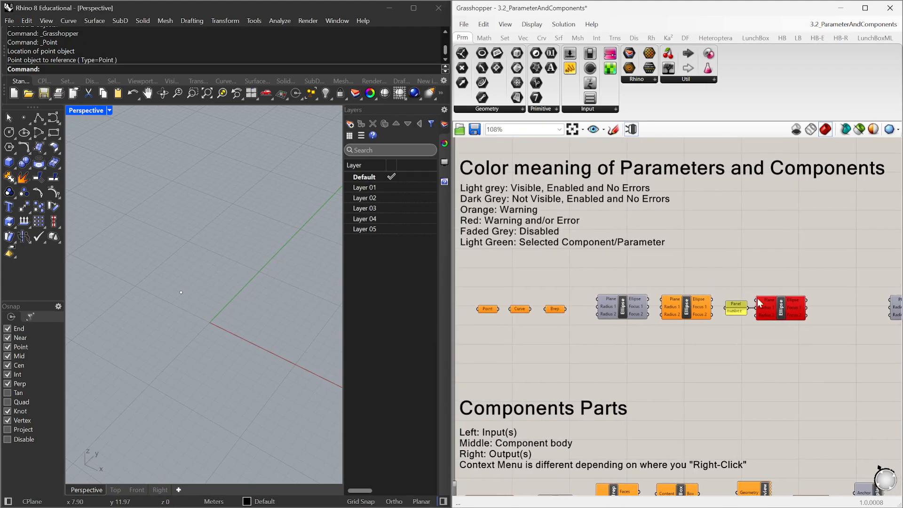
{"action": "scroll", "coordinate": [772, 320], "scroll_direction": "up", "scroll_amount": 1}
{"action": "scroll", "coordinate": [800, 322], "scroll_direction": "up", "scroll_amount": 4}
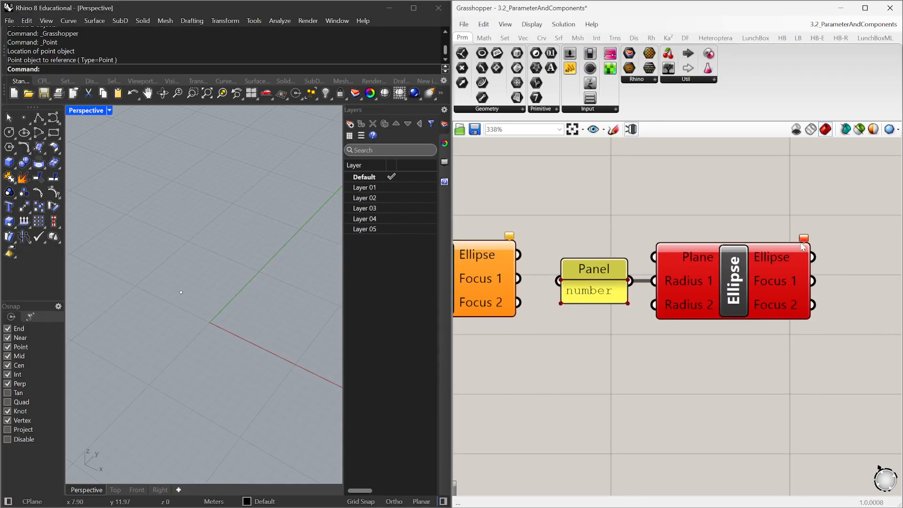
{"action": "mouse_move", "coordinate": [804, 239]}
{"action": "scroll", "coordinate": [815, 321], "scroll_direction": "down", "scroll_amount": 8}
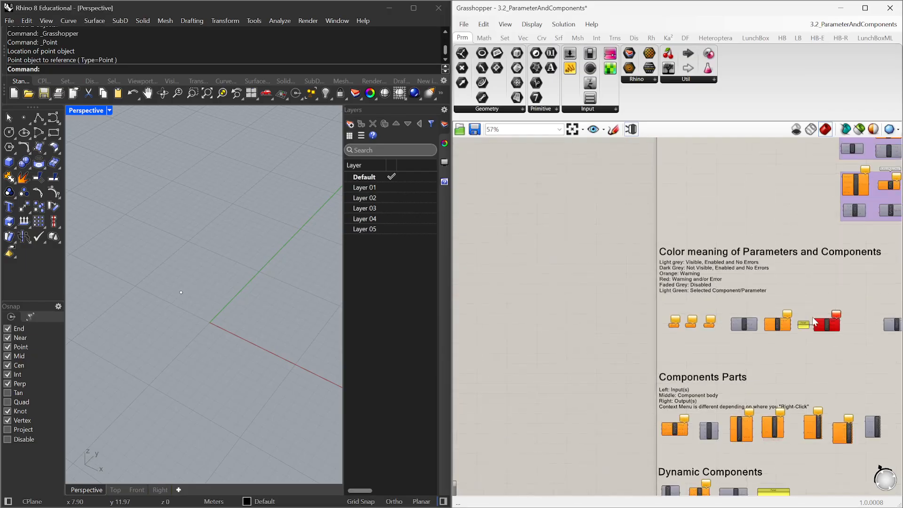
{"action": "scroll", "coordinate": [647, 248], "scroll_direction": "up", "scroll_amount": 8}
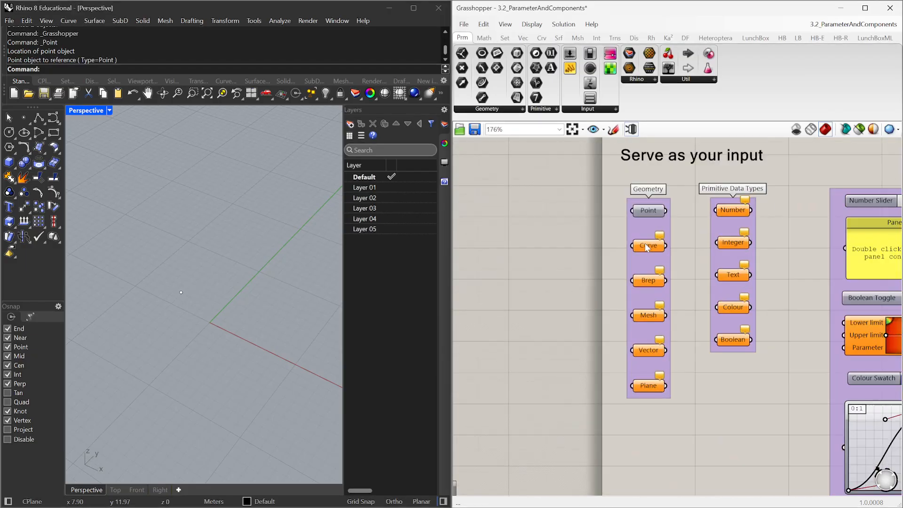
{"action": "scroll", "coordinate": [646, 248], "scroll_direction": "up", "scroll_amount": 6}
Try to set one curve for the Curve parameter by referencing geometry in Rhino.
{"action": "right_click", "coordinate": [648, 248]}
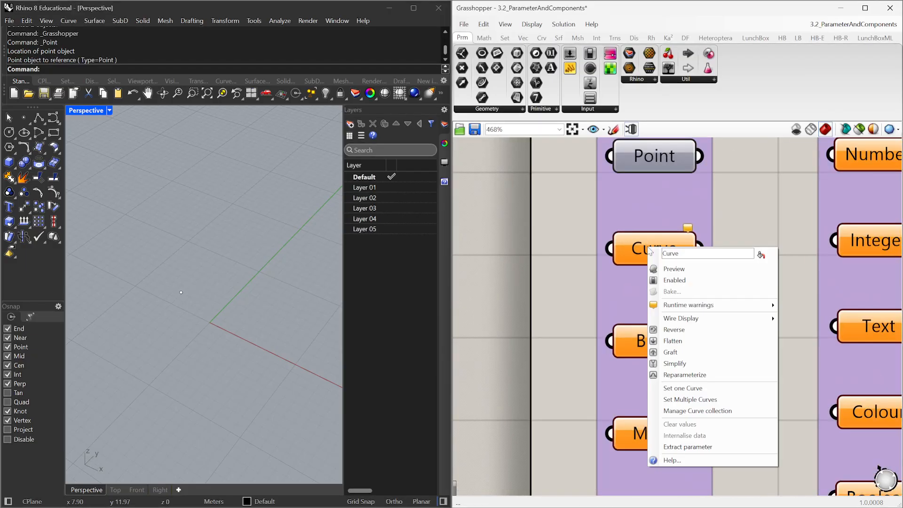
{"action": "left_click", "coordinate": [668, 388]}
{"action": "left_click_drag", "start_coordinate": [167, 254], "coordinate": [230, 353]}
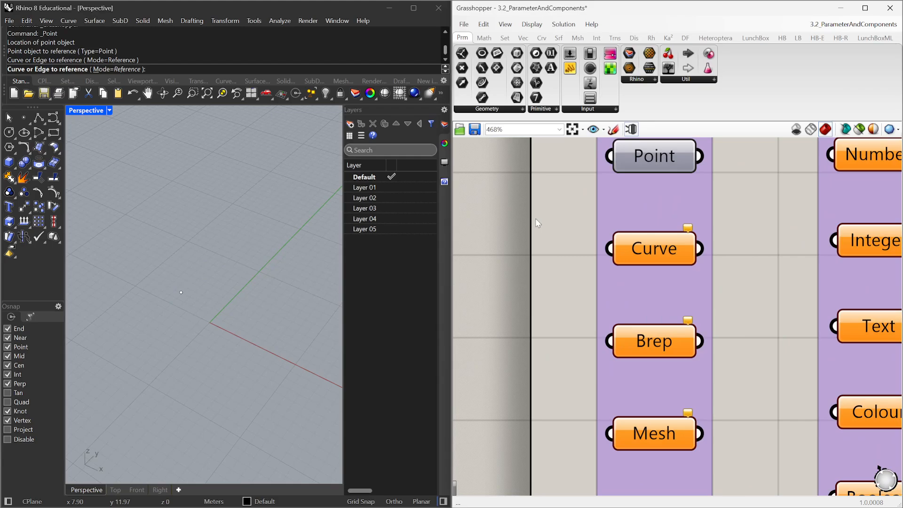
Wire the Point parameter's output into the Curve parameter's input and check its error balloon.
{"action": "scroll", "coordinate": [564, 216], "scroll_direction": "down", "scroll_amount": 8}
{"action": "right_click_drag", "start_coordinate": [645, 287], "coordinate": [625, 261]}
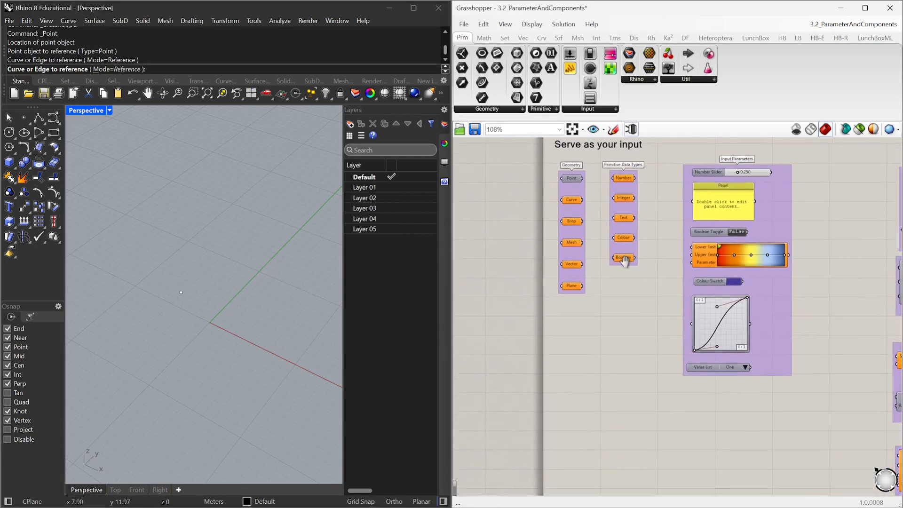
{"action": "scroll", "coordinate": [546, 163], "scroll_direction": "up", "scroll_amount": 6}
{"action": "left_click", "coordinate": [658, 204]}
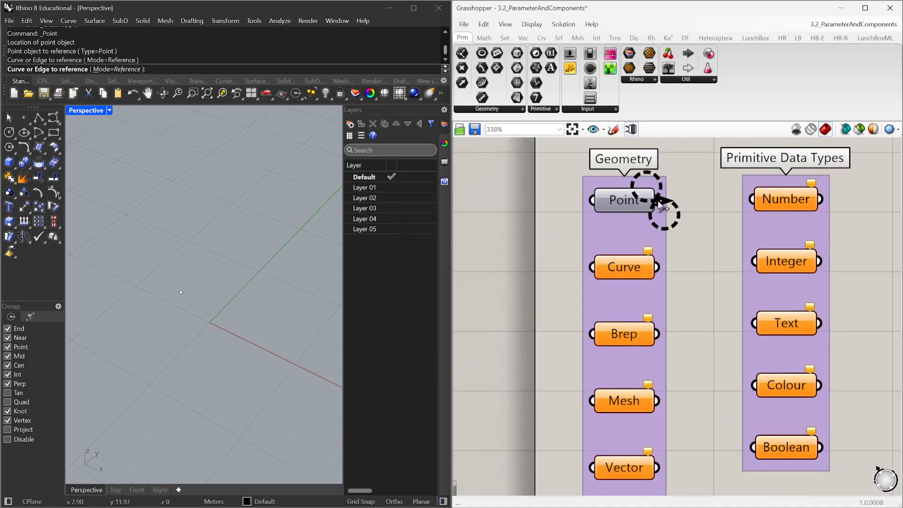
{"action": "left_click_drag", "start_coordinate": [660, 205], "coordinate": [592, 267]}
{"action": "scroll", "coordinate": [664, 267], "scroll_direction": "up", "scroll_amount": 3}
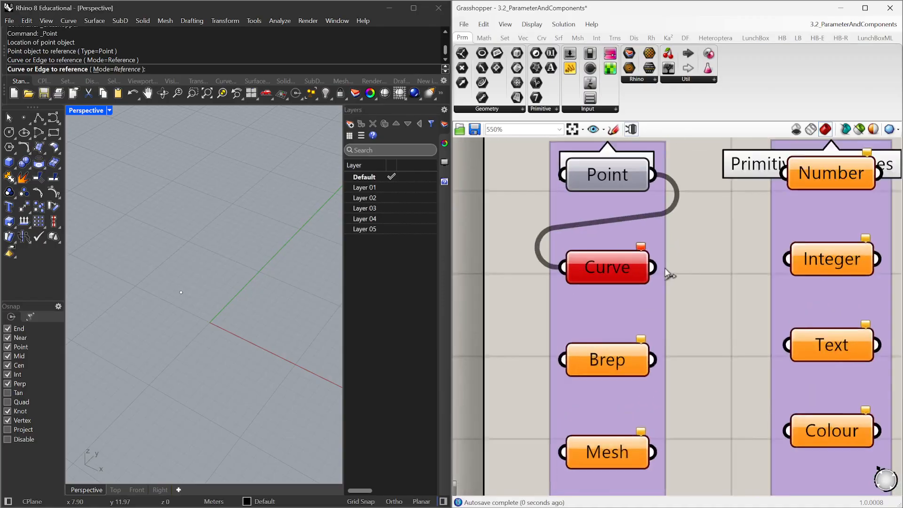
{"action": "scroll", "coordinate": [664, 268], "scroll_direction": "up", "scroll_amount": 1}
{"action": "mouse_move", "coordinate": [638, 244]}
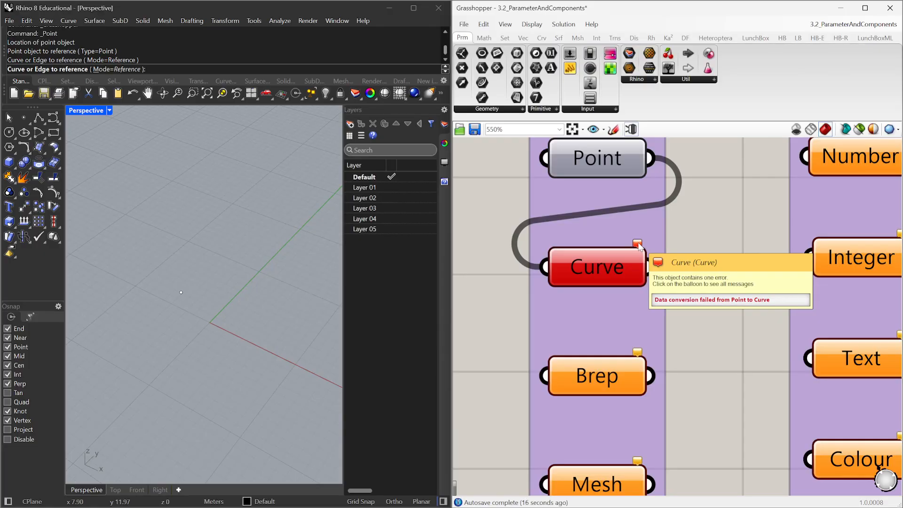
Disable the first Ellipse component in the color legend.
{"action": "scroll", "coordinate": [622, 256], "scroll_direction": "down", "scroll_amount": 1}
{"action": "scroll", "coordinate": [622, 261], "scroll_direction": "down", "scroll_amount": 5}
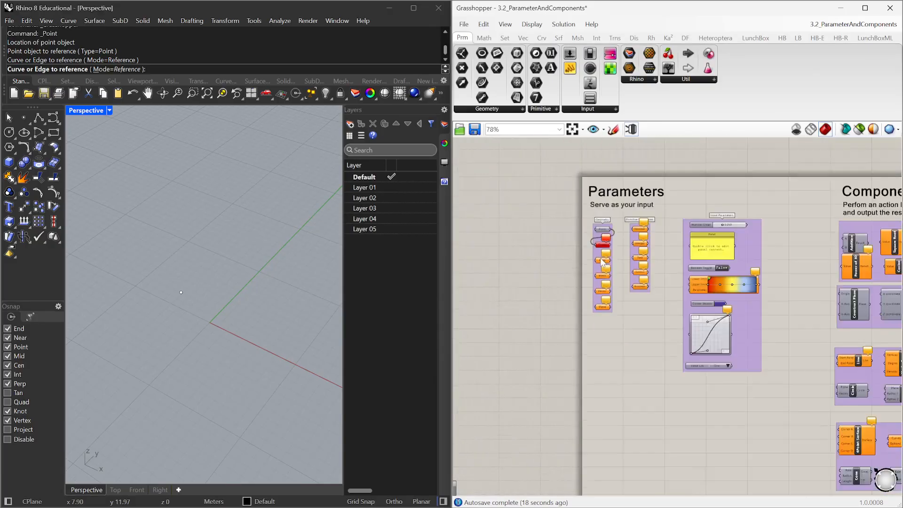
{"action": "right_click_drag", "start_coordinate": [622, 265], "coordinate": [599, 163]}
{"action": "scroll", "coordinate": [659, 353], "scroll_direction": "up", "scroll_amount": 2}
{"action": "scroll", "coordinate": [594, 409], "scroll_direction": "up", "scroll_amount": 3}
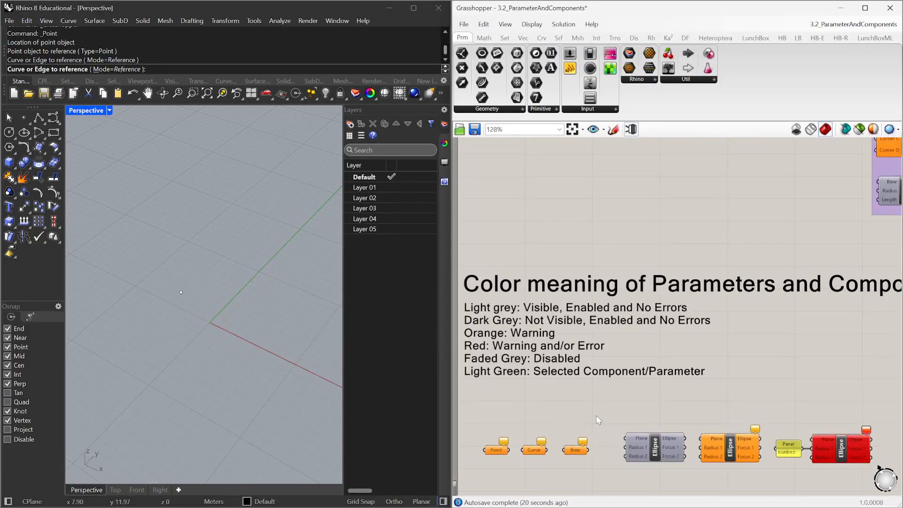
{"action": "right_click_drag", "start_coordinate": [596, 411], "coordinate": [612, 309]}
{"action": "scroll", "coordinate": [726, 320], "scroll_direction": "up", "scroll_amount": 1}
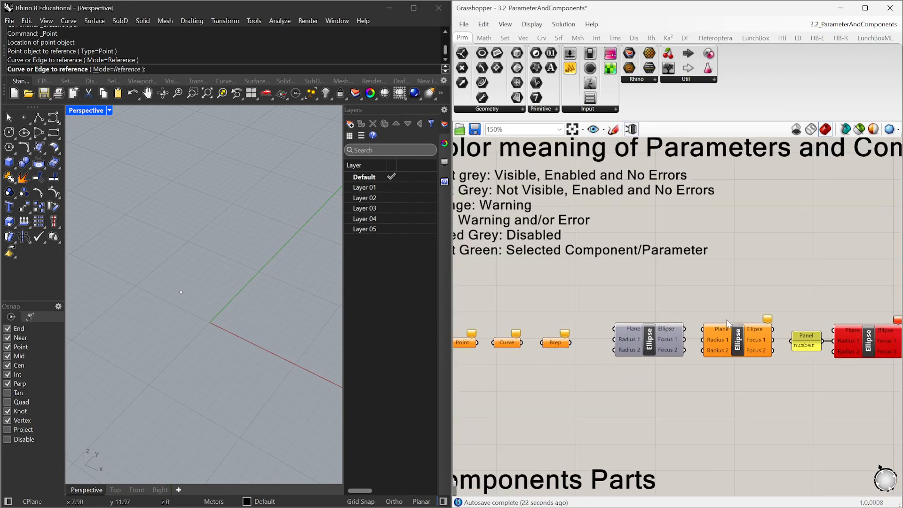
{"action": "scroll", "coordinate": [659, 320], "scroll_direction": "up", "scroll_amount": 4}
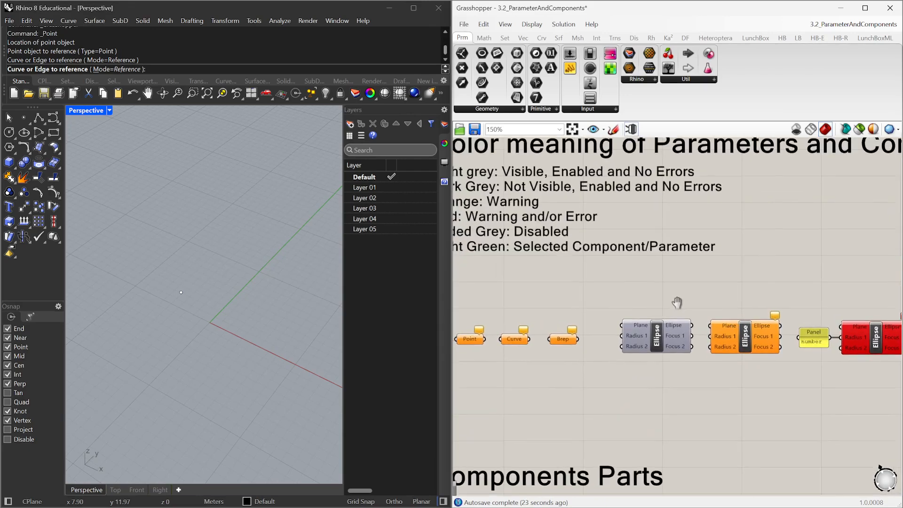
{"action": "right_click", "coordinate": [661, 332]}
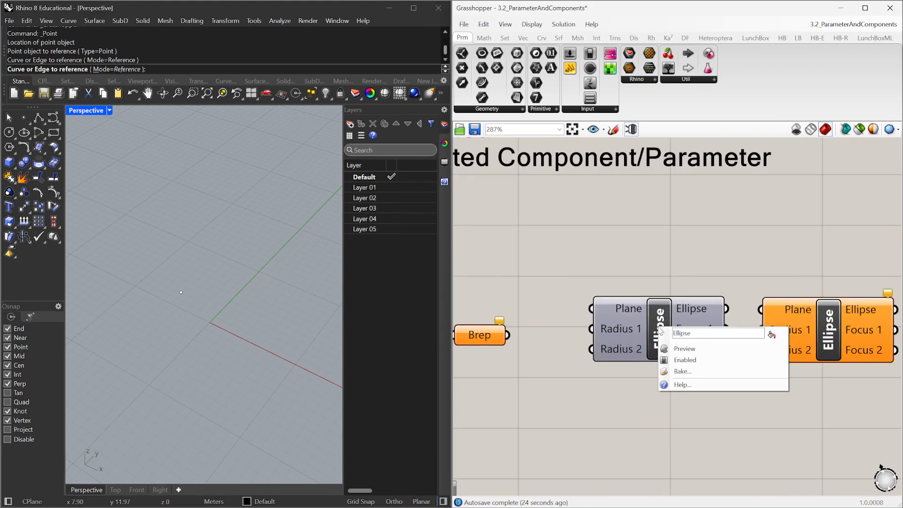
{"action": "left_click", "coordinate": [685, 361]}
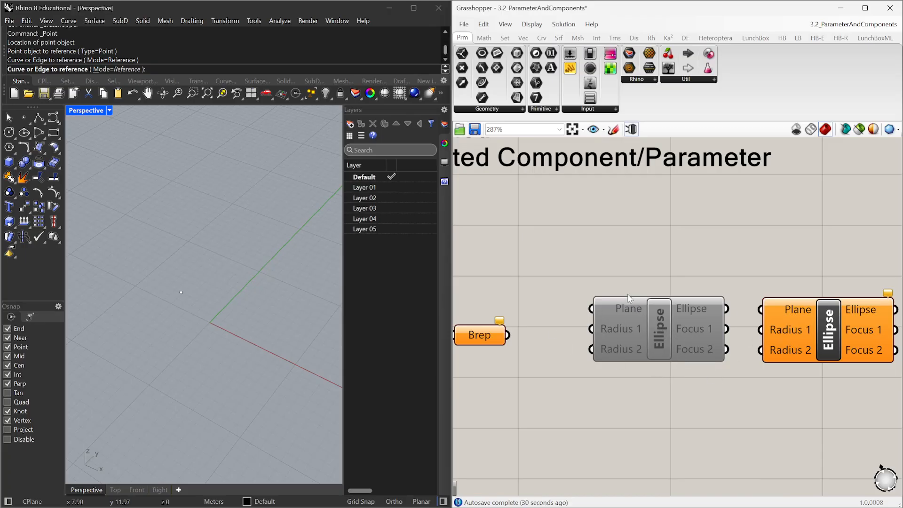
Select the first Ellipse component and enable it again.
{"action": "mouse_move", "coordinate": [640, 318]}
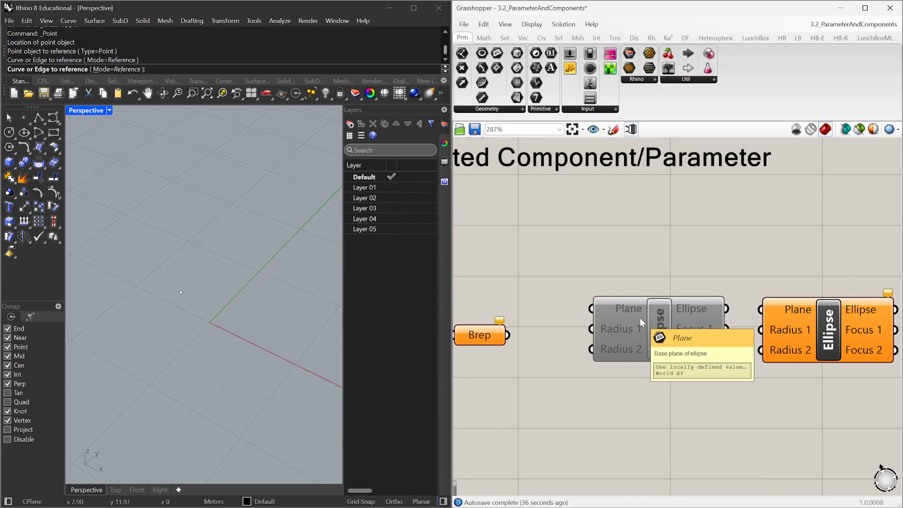
{"action": "left_click", "coordinate": [662, 323]}
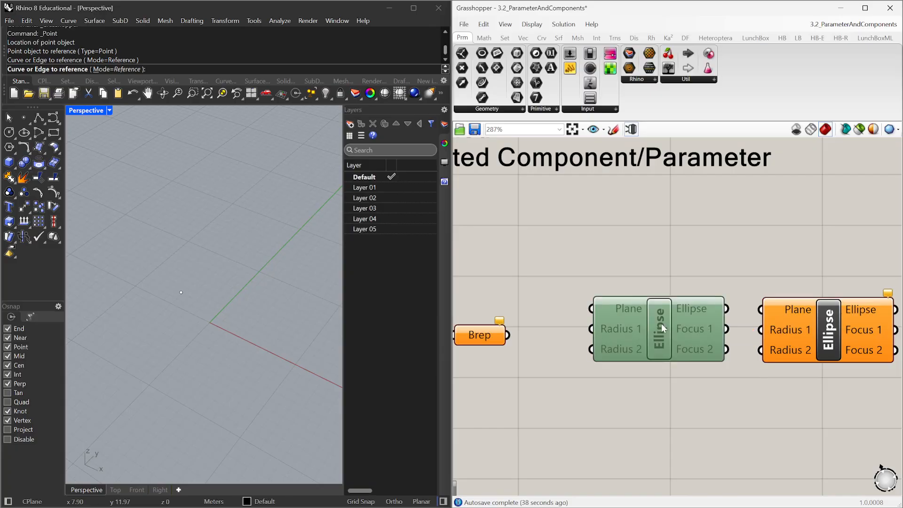
{"action": "right_click", "coordinate": [661, 323]}
{"action": "left_click", "coordinate": [696, 358]}
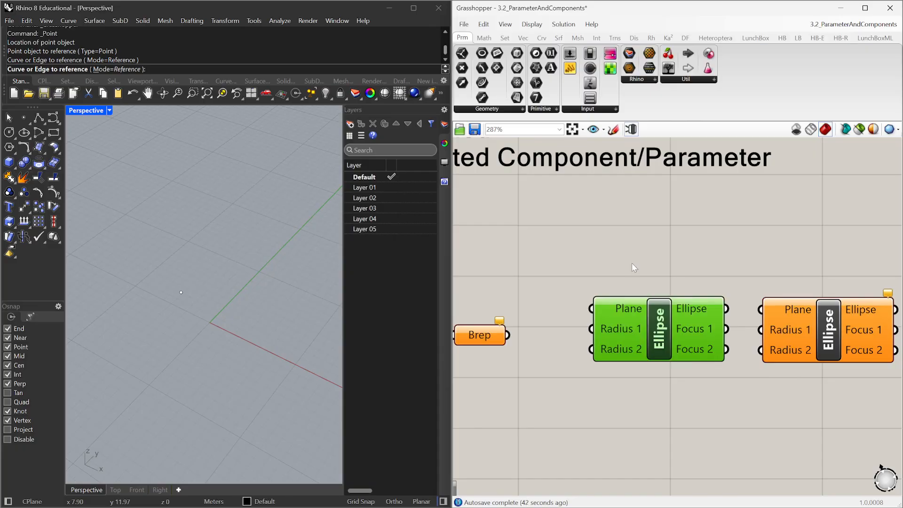
Open and close the Ellipse component's help window to read its inputs and outputs.
{"action": "right_click", "coordinate": [663, 330]}
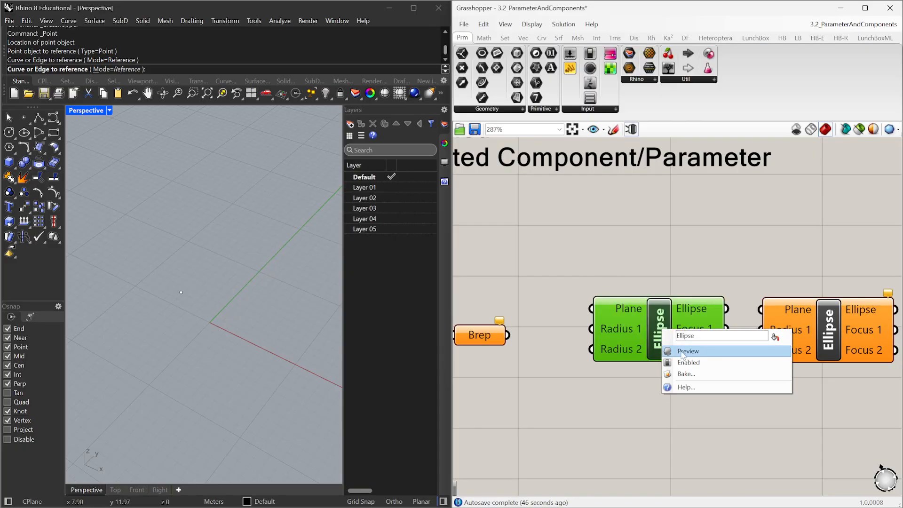
{"action": "left_click", "coordinate": [684, 388]}
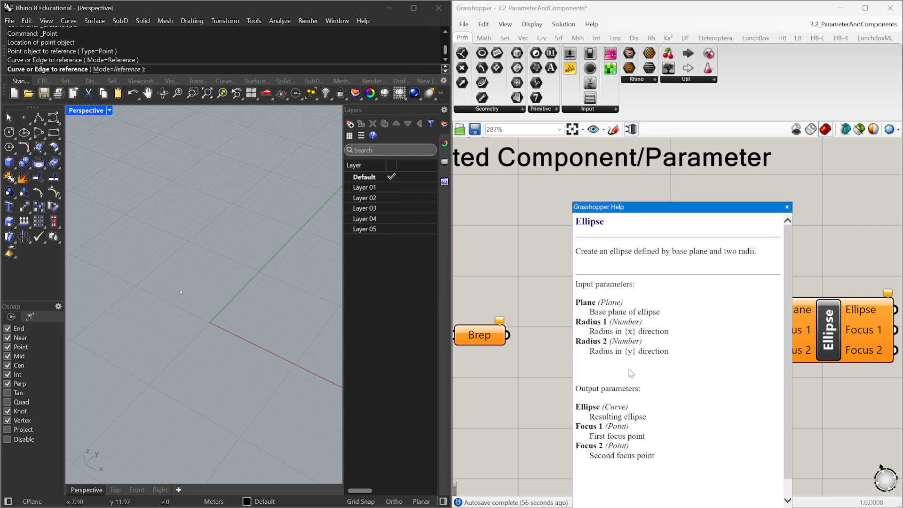
{"action": "left_click", "coordinate": [788, 208]}
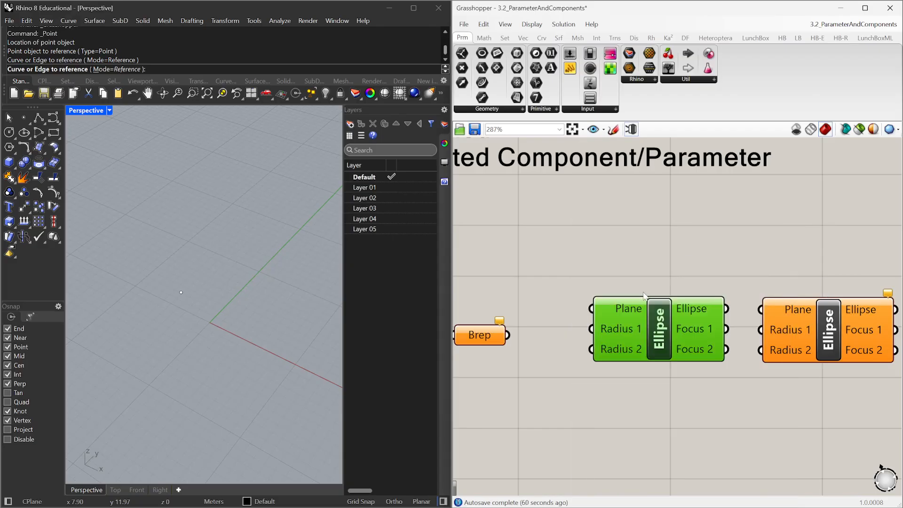
{"action": "right_click", "coordinate": [658, 327]}
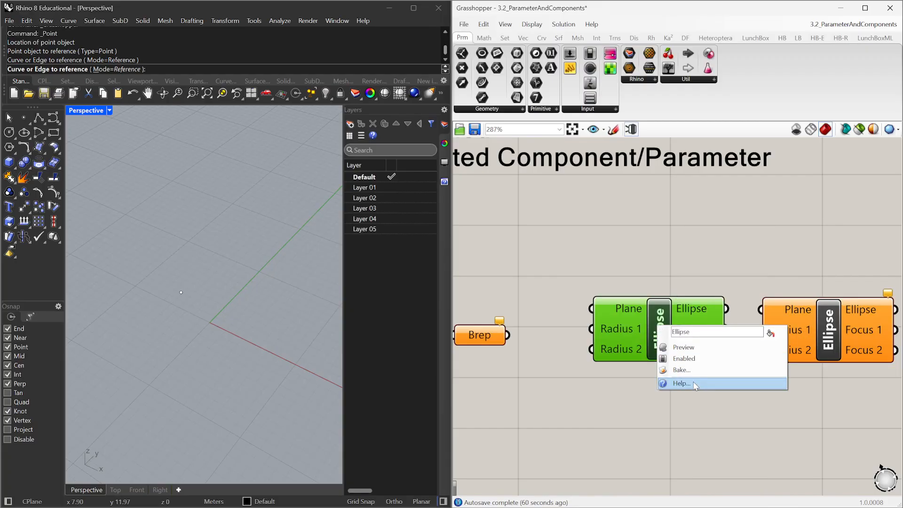
{"action": "left_click", "coordinate": [695, 384]}
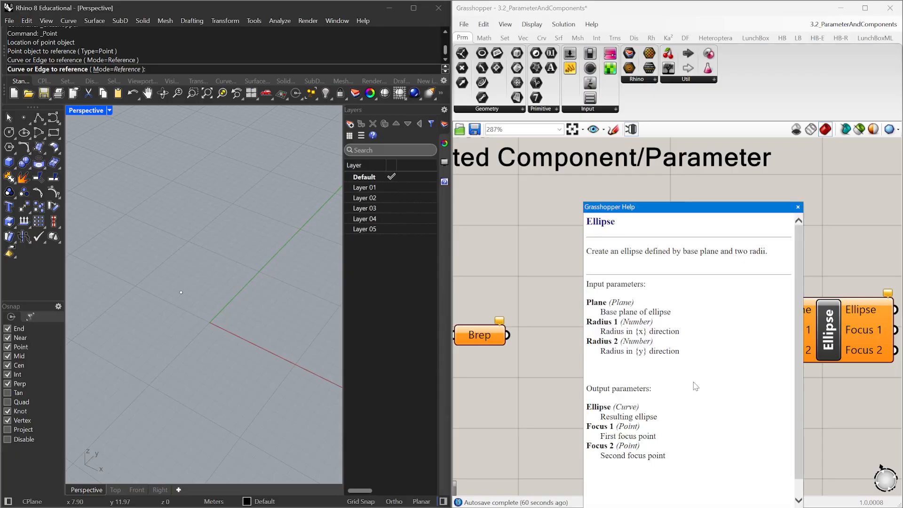
{"action": "left_click", "coordinate": [798, 207]}
{"action": "right_click", "coordinate": [667, 324]}
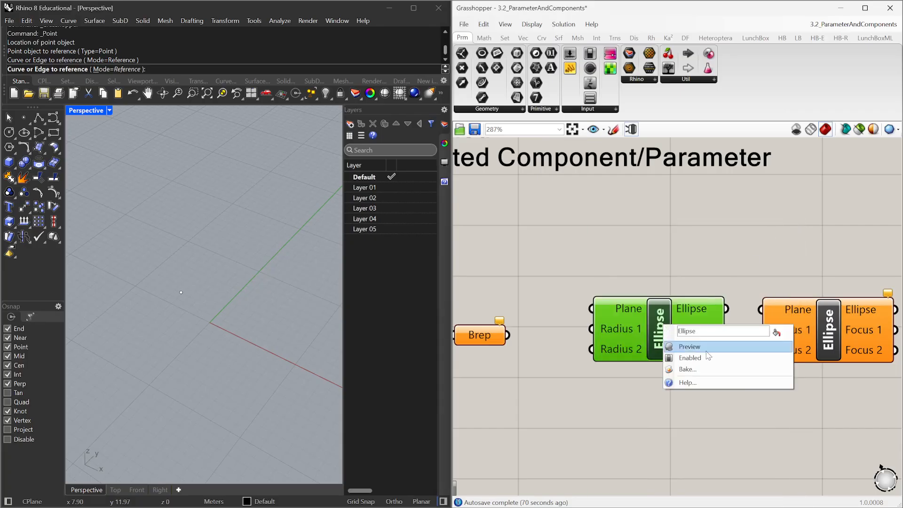
{"action": "left_click", "coordinate": [681, 356]}
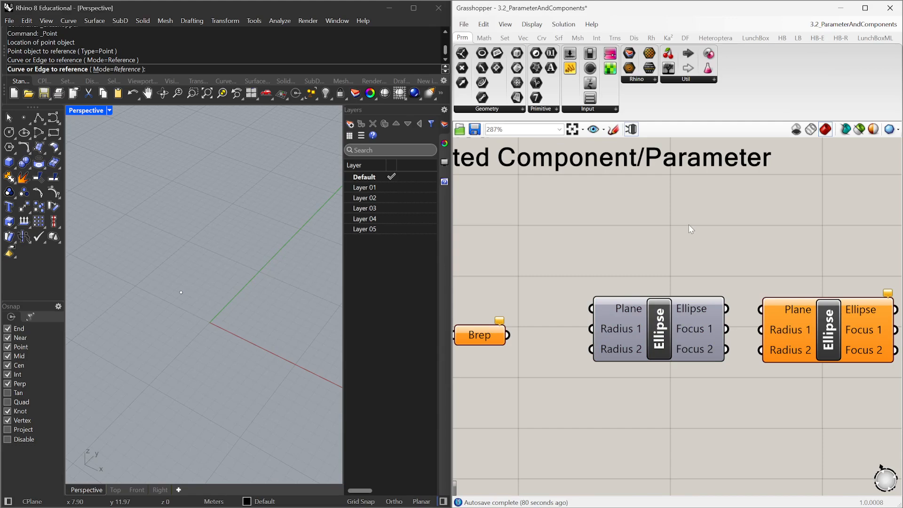
Locate the Ellipse component's position within the component tabs.
{"action": "scroll", "coordinate": [690, 238], "scroll_direction": "down", "scroll_amount": 2}
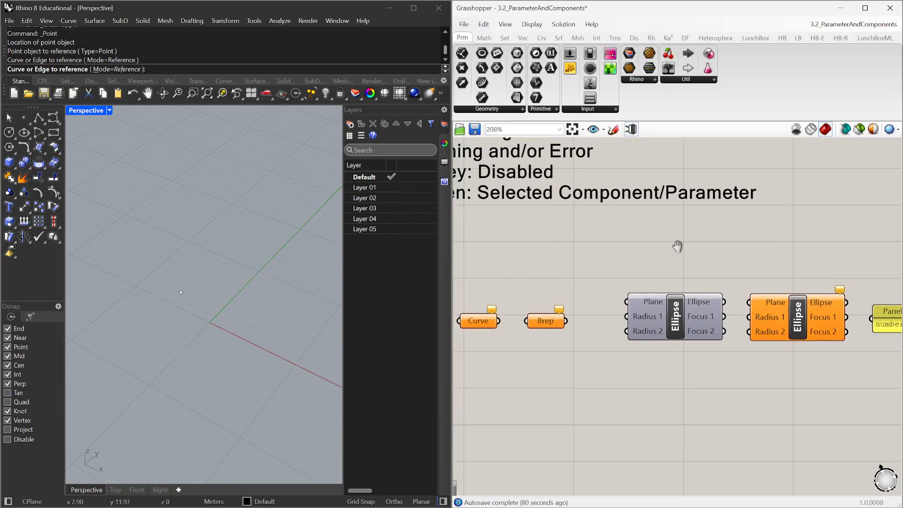
{"action": "scroll", "coordinate": [692, 295], "scroll_direction": "up", "scroll_amount": 1}
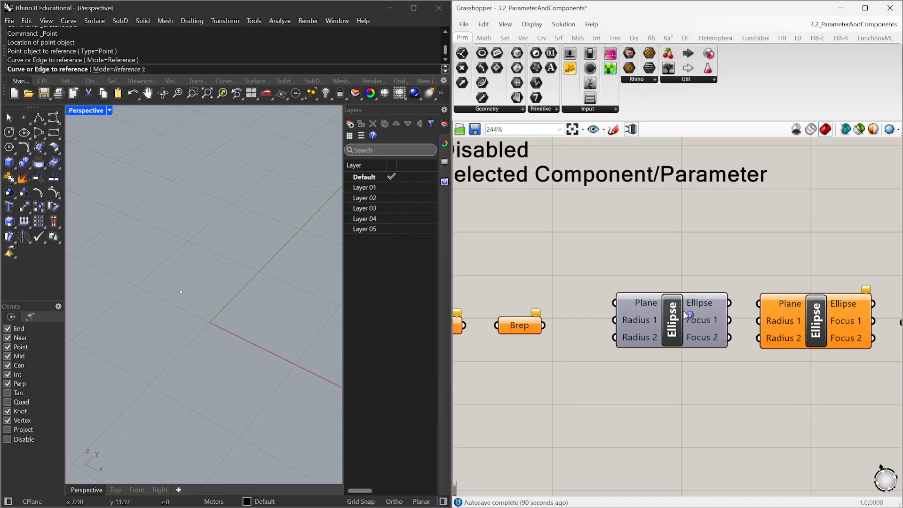
{"action": "left_click", "coordinate": [674, 325], "text": "ctrl+alt"}
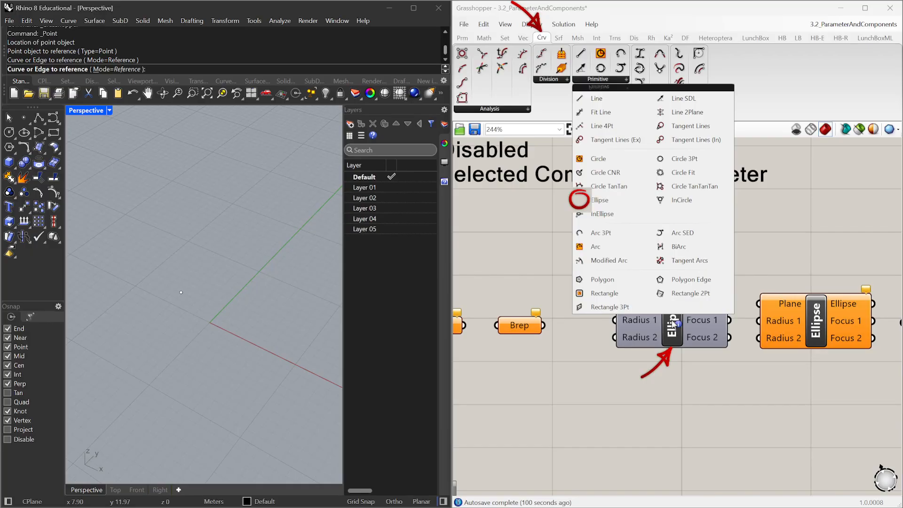
Place a Circle parameter on the canvas and delete it again.
{"action": "left_click_drag", "start_coordinate": [674, 325], "coordinate": [674, 324]}
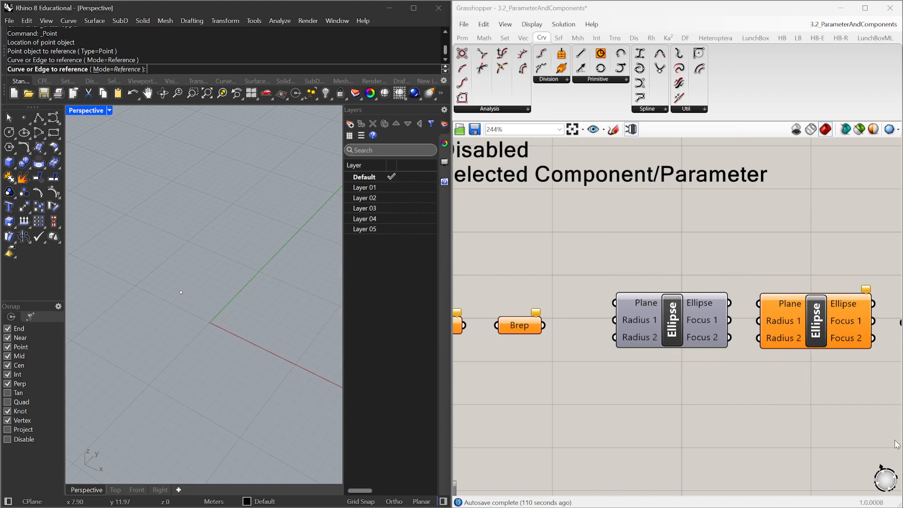
{"action": "left_click", "coordinate": [462, 38]}
{"action": "left_click_drag", "start_coordinate": [484, 56], "coordinate": [555, 246]}
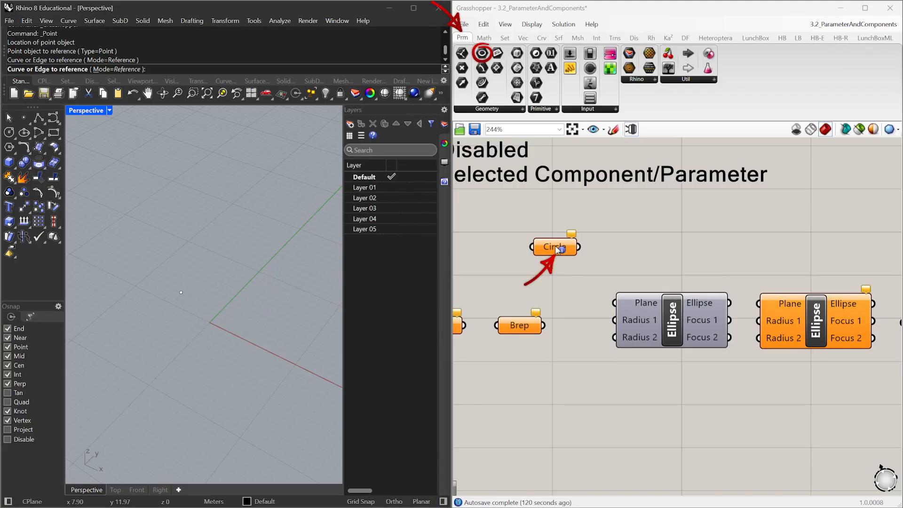
{"action": "left_click", "coordinate": [556, 248]}
{"action": "key", "text": "Delete"}
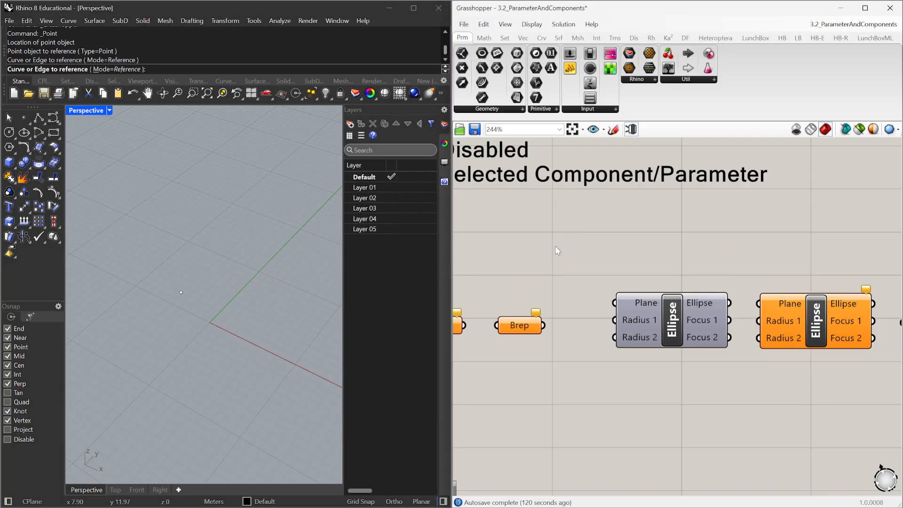
Select and deselect the first Ellipse component in the color legend to show the selected color.
{"action": "scroll", "coordinate": [656, 250], "scroll_direction": "down", "scroll_amount": 4}
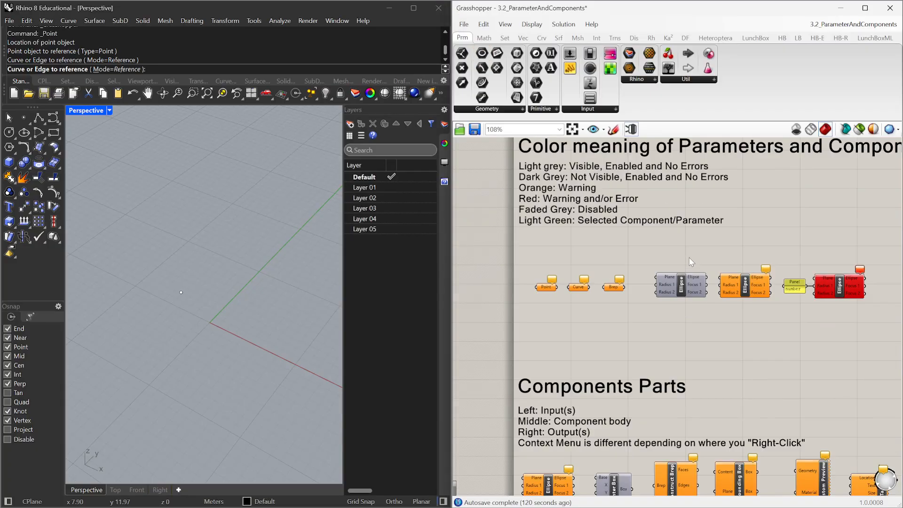
{"action": "right_click_drag", "start_coordinate": [690, 253], "coordinate": [584, 229]}
{"action": "scroll", "coordinate": [698, 244], "scroll_direction": "down", "scroll_amount": 2}
{"action": "right_click_drag", "start_coordinate": [669, 237], "coordinate": [710, 247]}
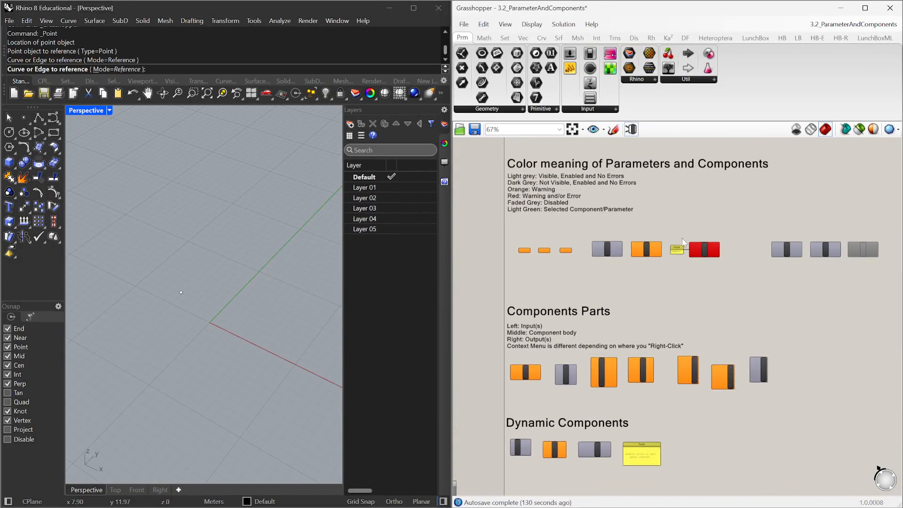
{"action": "scroll", "coordinate": [628, 256], "scroll_direction": "up", "scroll_amount": 2}
{"action": "left_click", "coordinate": [628, 257]}
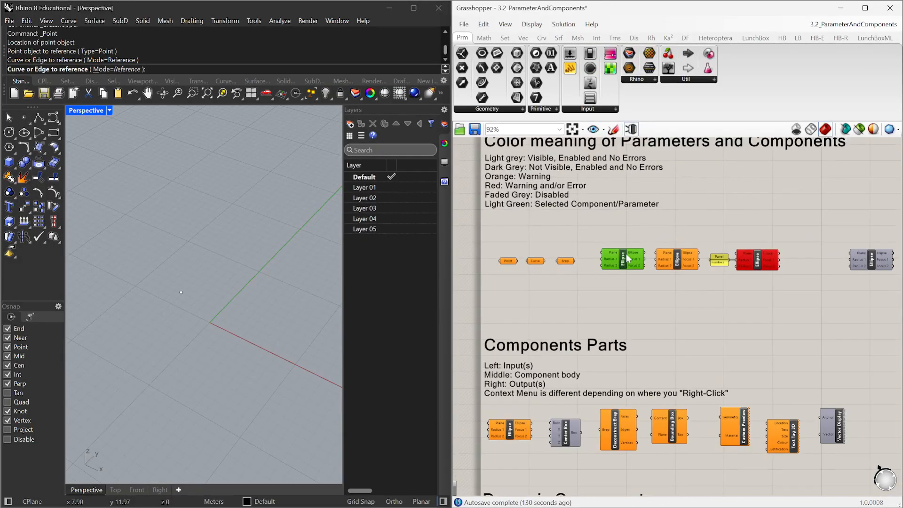
{"action": "scroll", "coordinate": [627, 262], "scroll_direction": "up", "scroll_amount": 3}
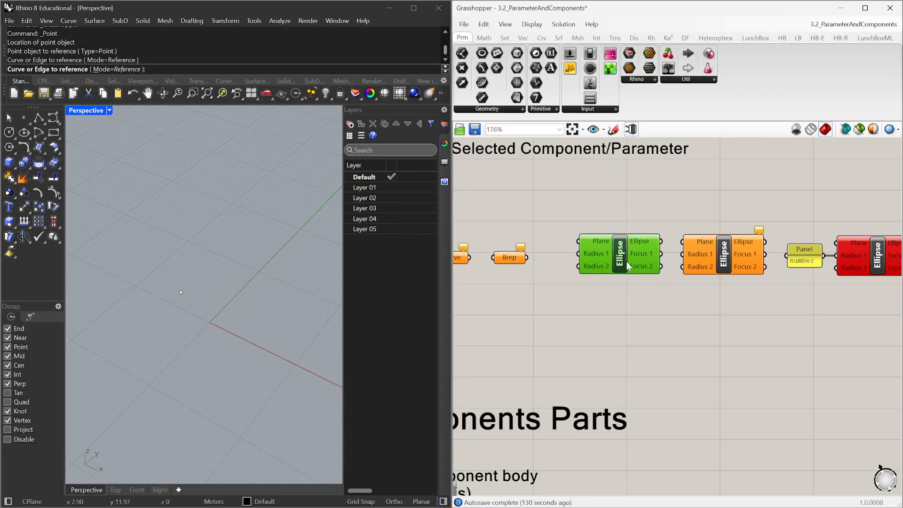
{"action": "left_click", "coordinate": [628, 226]}
{"action": "scroll", "coordinate": [636, 252], "scroll_direction": "down", "scroll_amount": 2}
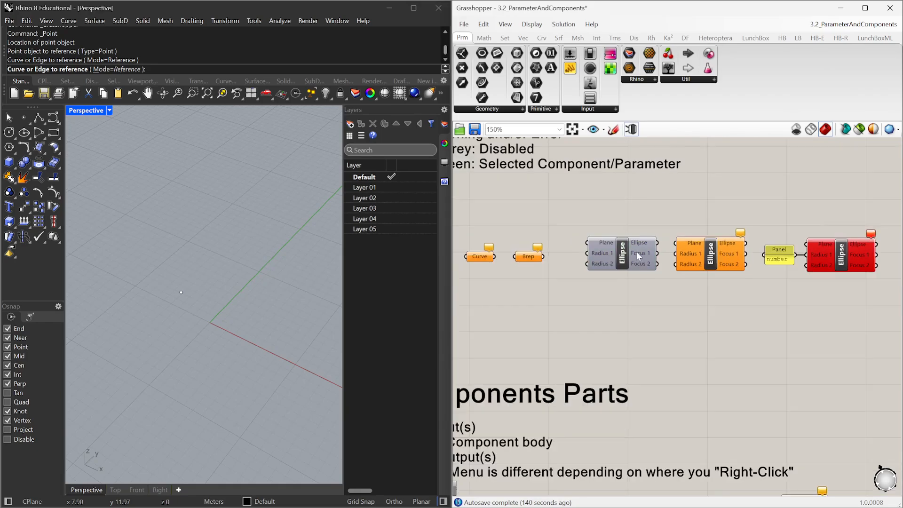
{"action": "scroll", "coordinate": [636, 252], "scroll_direction": "down", "scroll_amount": 1}
{"action": "scroll", "coordinate": [683, 248], "scroll_direction": "down", "scroll_amount": 4}
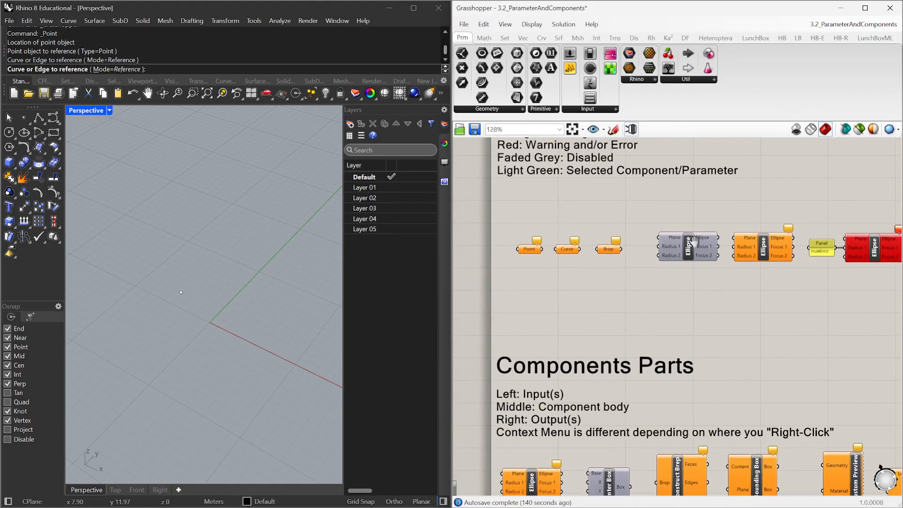
Navigate to the Components section and shift the Addition component in the Mathematical group slightly left.
{"action": "right_click_drag", "start_coordinate": [668, 249], "coordinate": [609, 433]}
{"action": "right_click_drag", "start_coordinate": [638, 303], "coordinate": [579, 449]}
{"action": "scroll", "coordinate": [745, 213], "scroll_direction": "up", "scroll_amount": 4}
{"action": "right_click_drag", "start_coordinate": [746, 243], "coordinate": [627, 224]}
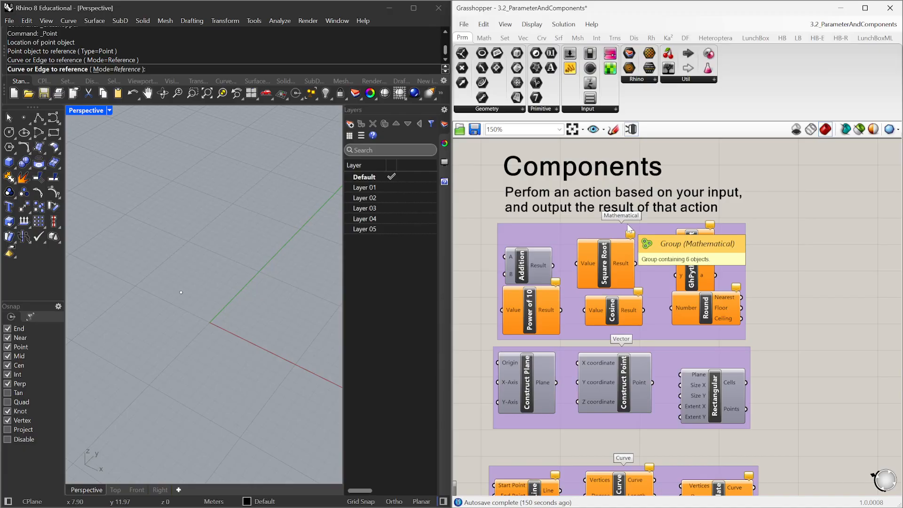
{"action": "scroll", "coordinate": [636, 239], "scroll_direction": "down", "scroll_amount": 1}
{"action": "scroll", "coordinate": [580, 233], "scroll_direction": "up", "scroll_amount": 2}
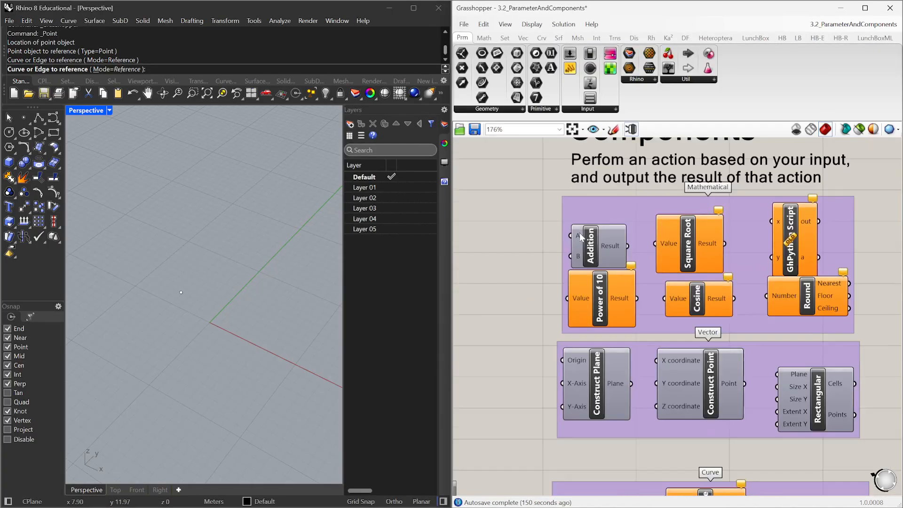
{"action": "scroll", "coordinate": [579, 233], "scroll_direction": "up", "scroll_amount": 1}
{"action": "left_click_drag", "start_coordinate": [579, 243], "coordinate": [581, 223]}
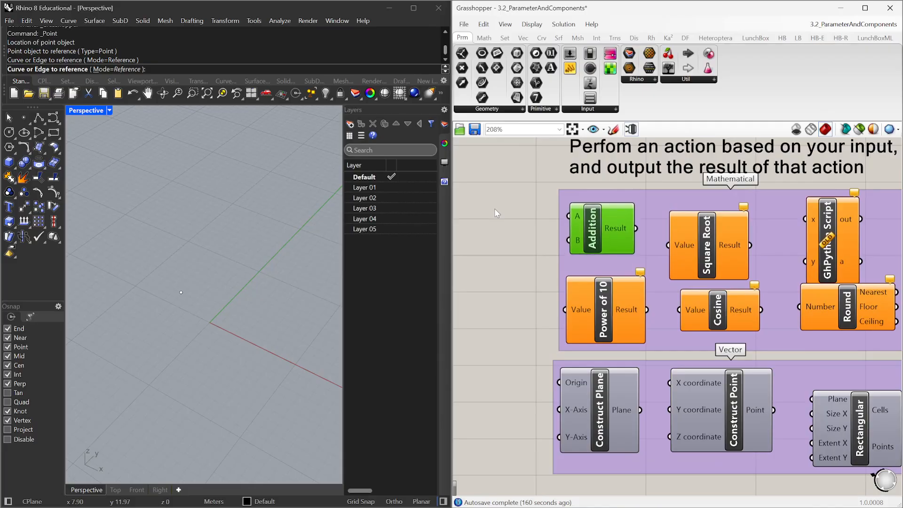
{"action": "scroll", "coordinate": [602, 214], "scroll_direction": "up", "scroll_amount": 1}
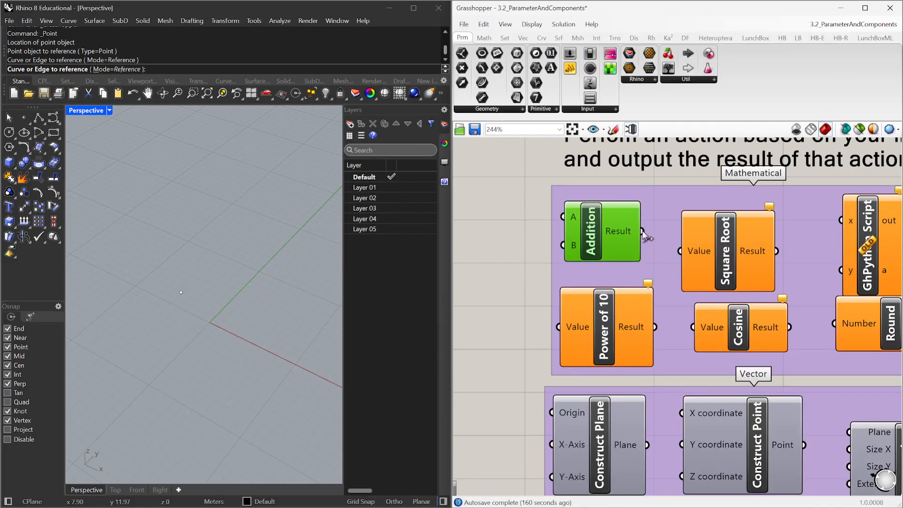
{"action": "left_click", "coordinate": [524, 185]}
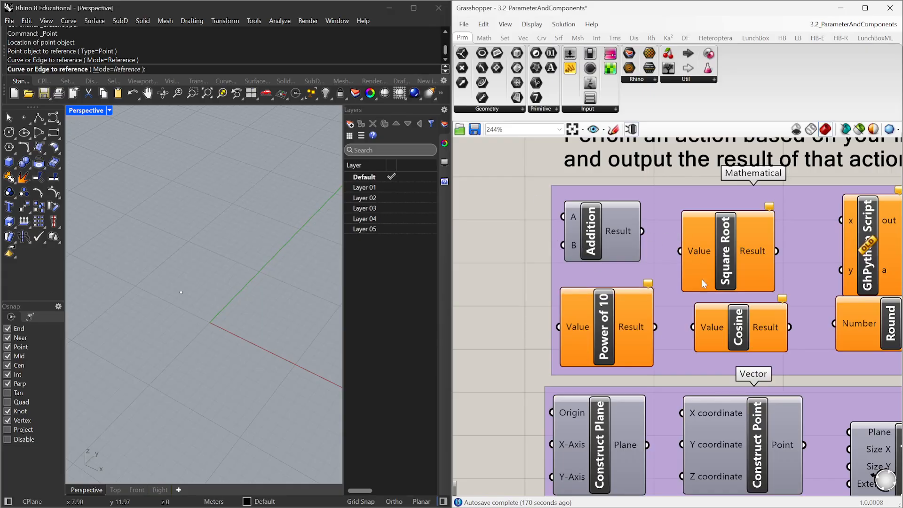
{"action": "scroll", "coordinate": [688, 235], "scroll_direction": "down", "scroll_amount": 2}
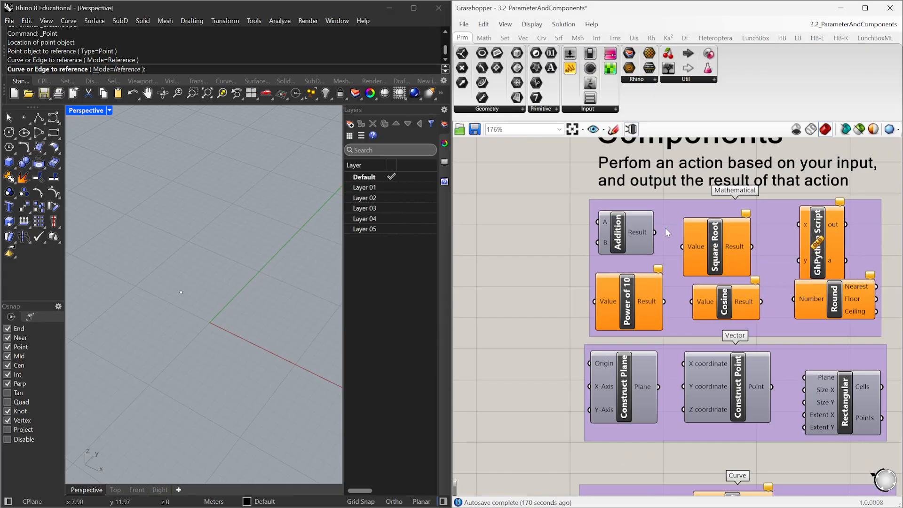
{"action": "left_click_drag", "start_coordinate": [632, 229], "coordinate": [592, 225]}
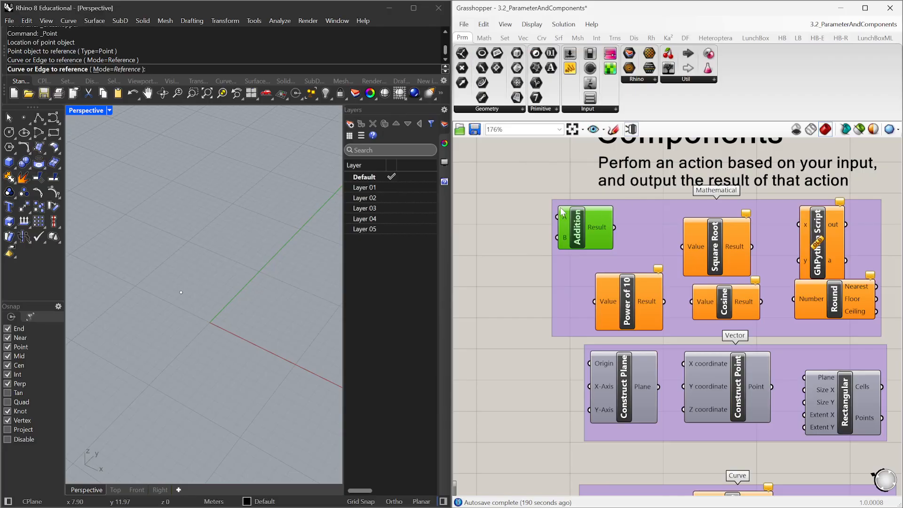
{"action": "double_click", "coordinate": [533, 175]}
{"action": "type", "text": "add"}
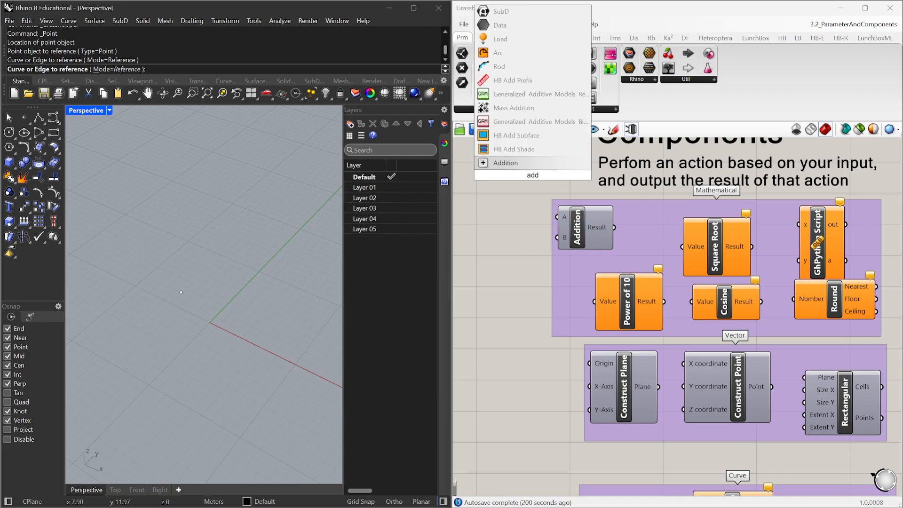
{"action": "type", "text": "ition"}
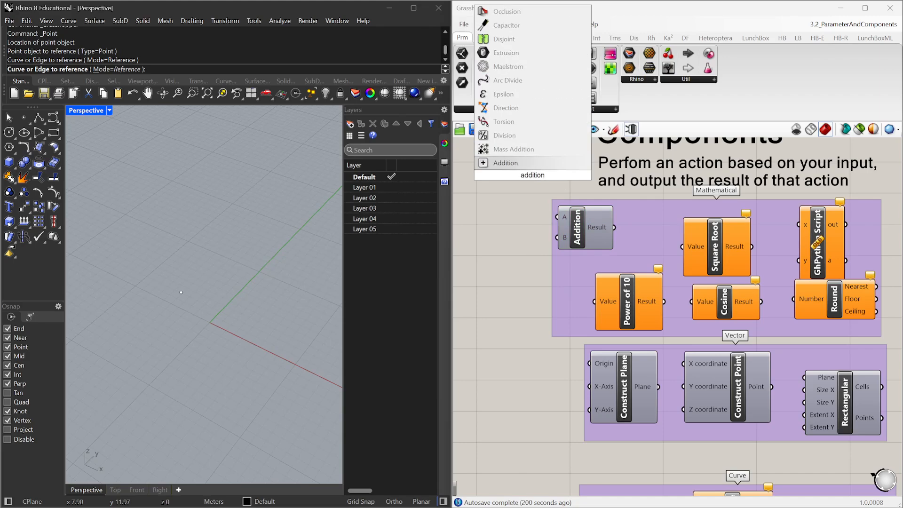
Insert an Addition component by searching the canvas for addit and position it left of the Mathematical group.
{"action": "double_click", "coordinate": [528, 196]}
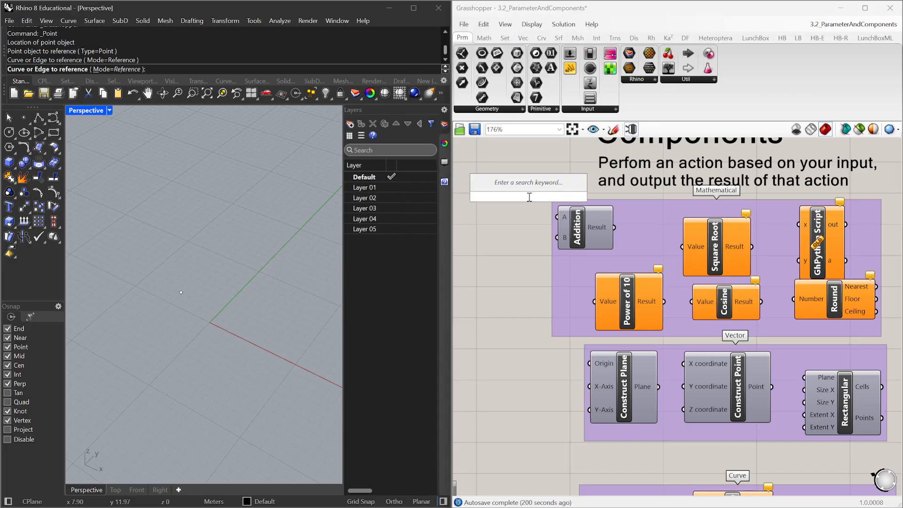
{"action": "type", "text": "addit"}
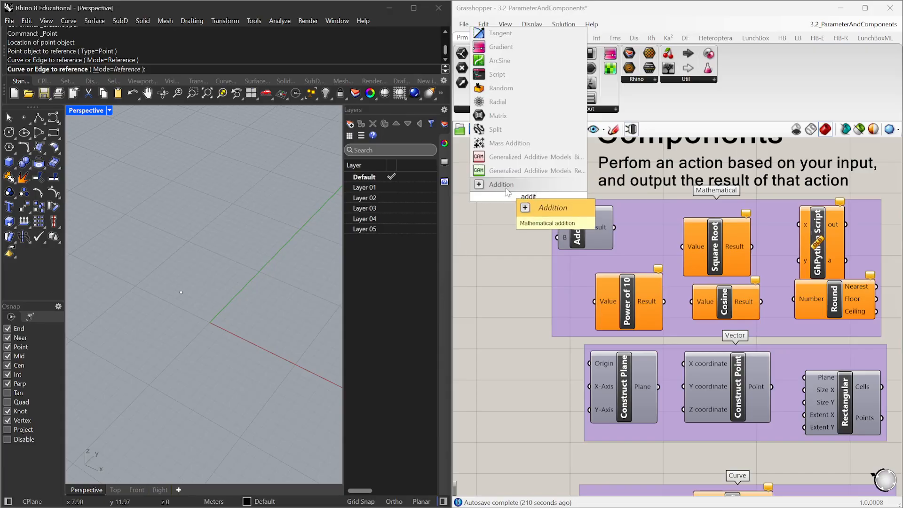
{"action": "key", "text": "Return"}
{"action": "left_click_drag", "start_coordinate": [527, 197], "coordinate": [507, 231]}
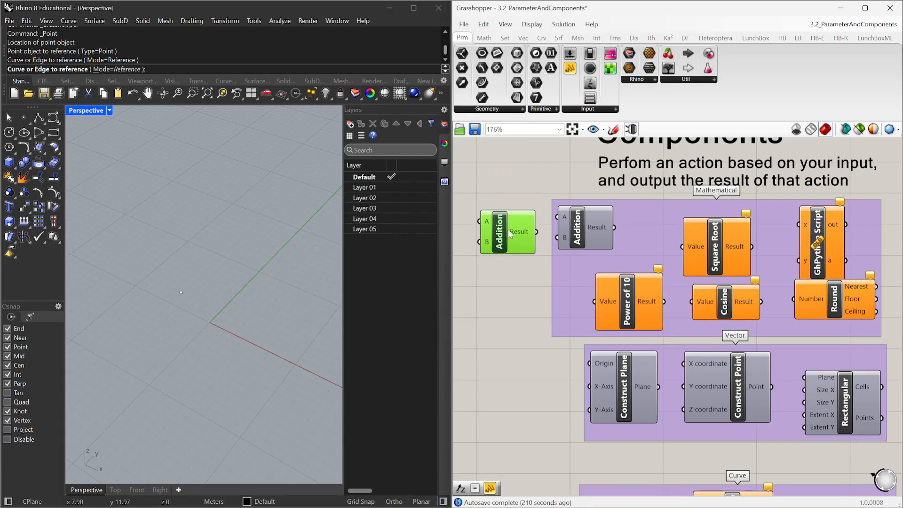
{"action": "left_click", "coordinate": [519, 181]}
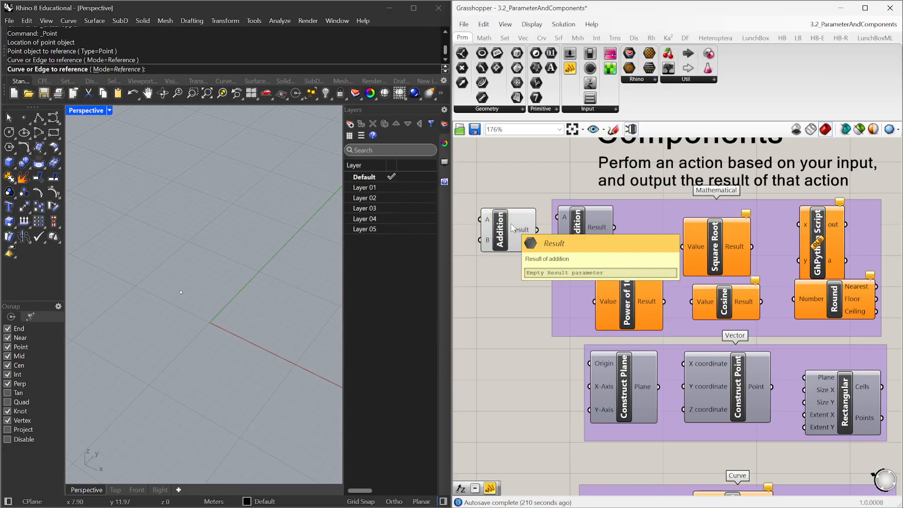
{"action": "right_click_drag", "start_coordinate": [542, 178], "coordinate": [652, 167]}
{"action": "scroll", "coordinate": [617, 209], "scroll_direction": "up", "scroll_amount": 2}
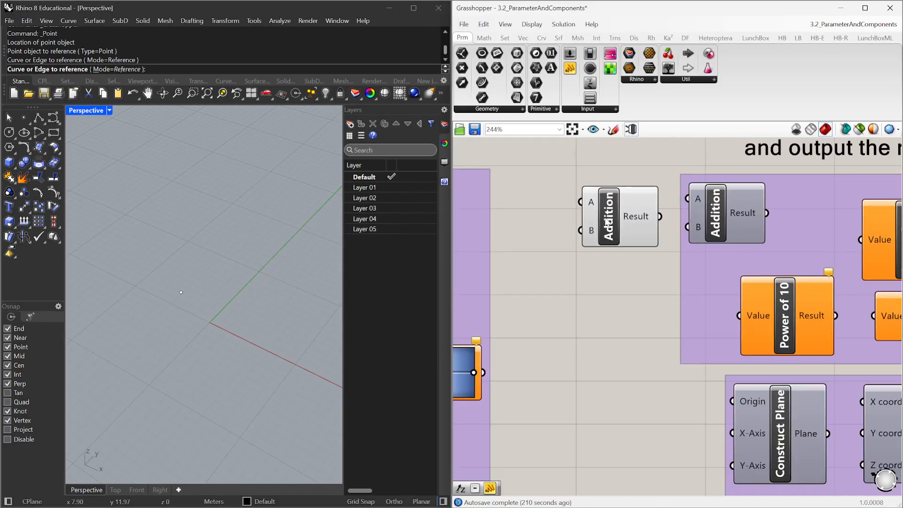
{"action": "left_click_drag", "start_coordinate": [612, 216], "coordinate": [579, 218]}
{"action": "scroll", "coordinate": [579, 220], "scroll_direction": "up", "scroll_amount": 2}
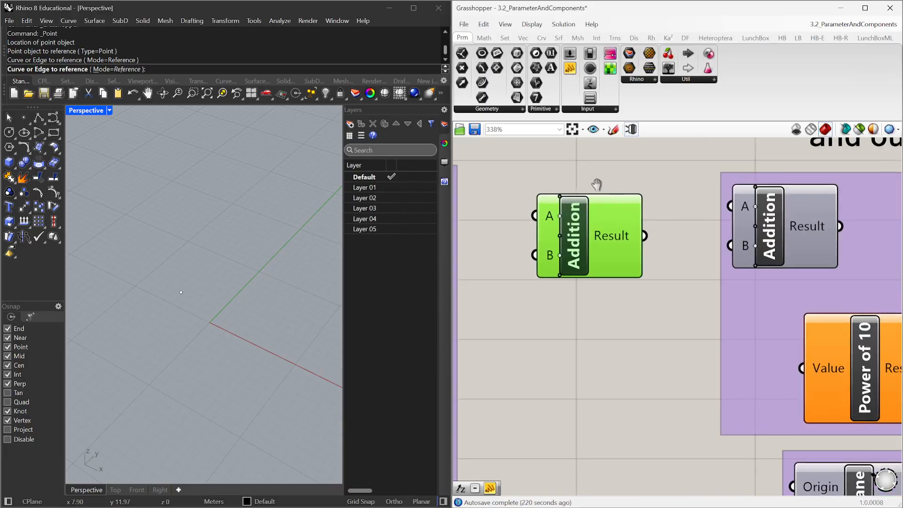
{"action": "right_click_drag", "start_coordinate": [597, 186], "coordinate": [619, 196]}
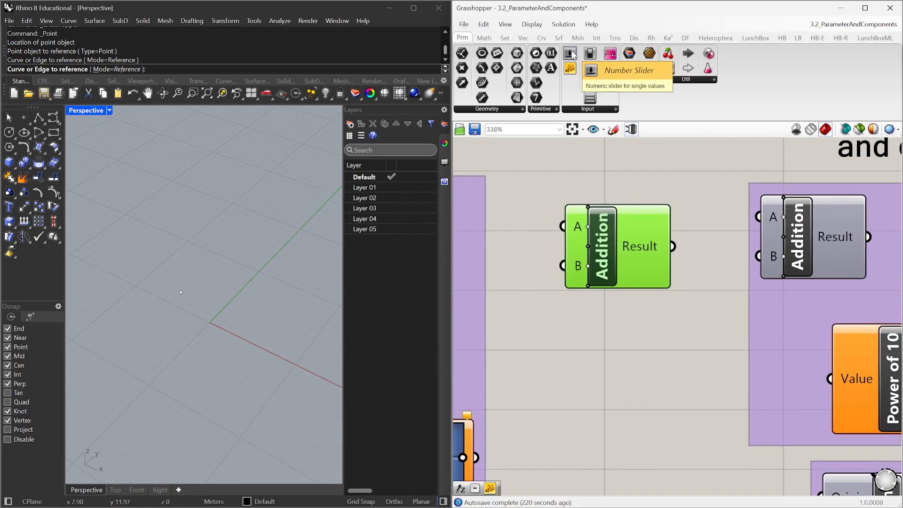
{"action": "left_click_drag", "start_coordinate": [595, 205], "coordinate": [605, 180]}
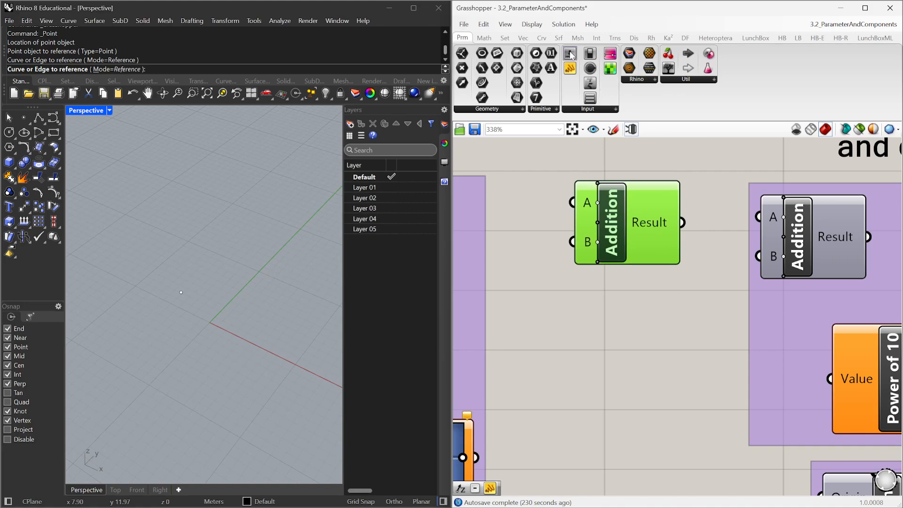
Place a Number Slider on the canvas and delete it again.
{"action": "left_click_drag", "start_coordinate": [543, 167], "coordinate": [522, 193]}
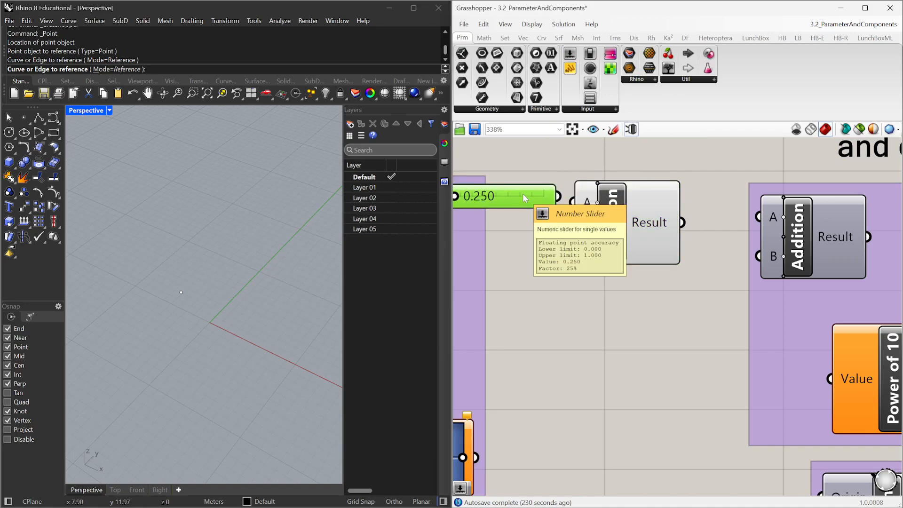
{"action": "key", "text": "Delete"}
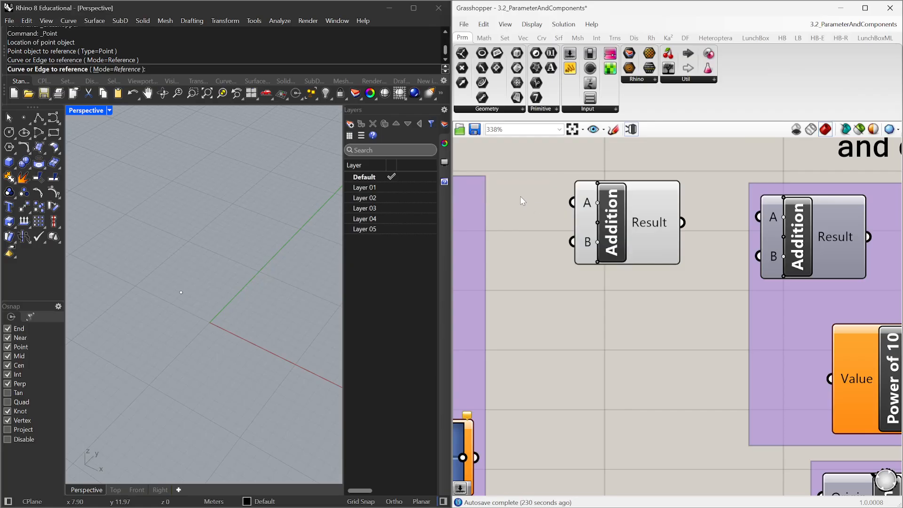
Create a Number Slider by entering 10 in the canvas search and set its value to 1.
{"action": "double_click", "coordinate": [521, 194]}
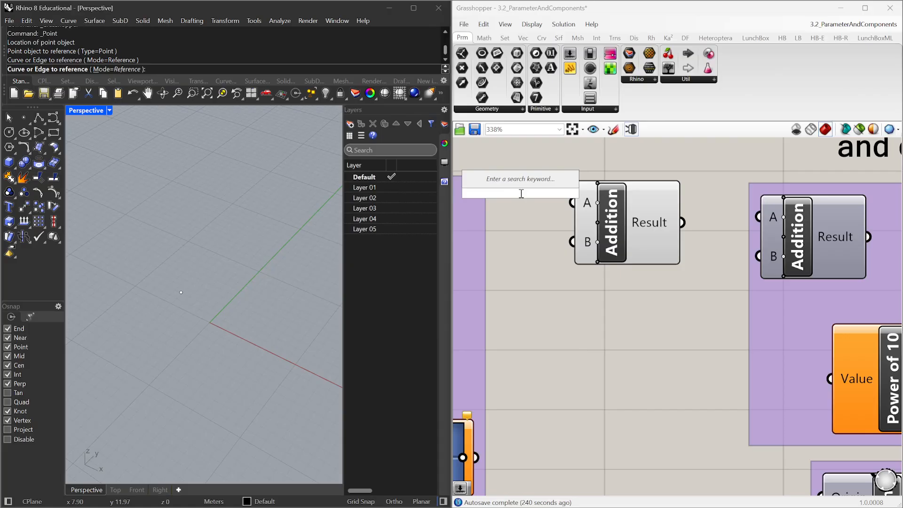
{"action": "type", "text": "10"}
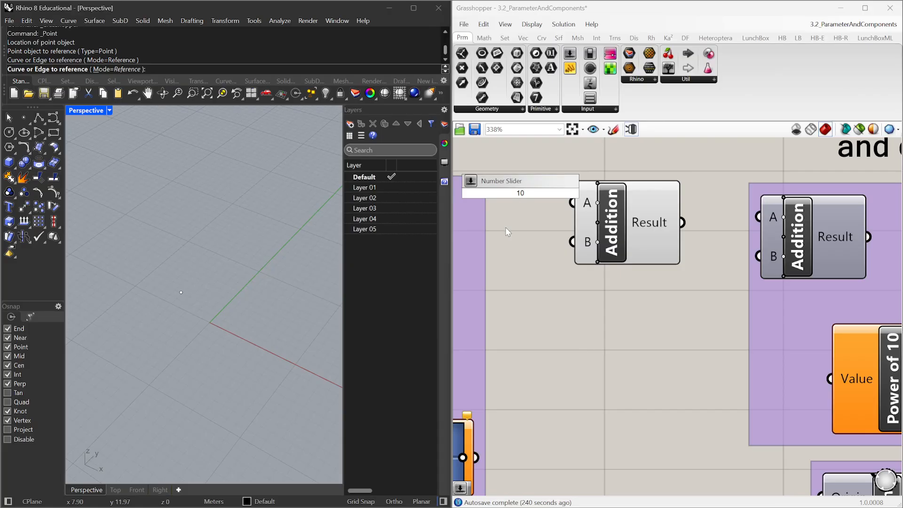
{"action": "key", "text": "Return"}
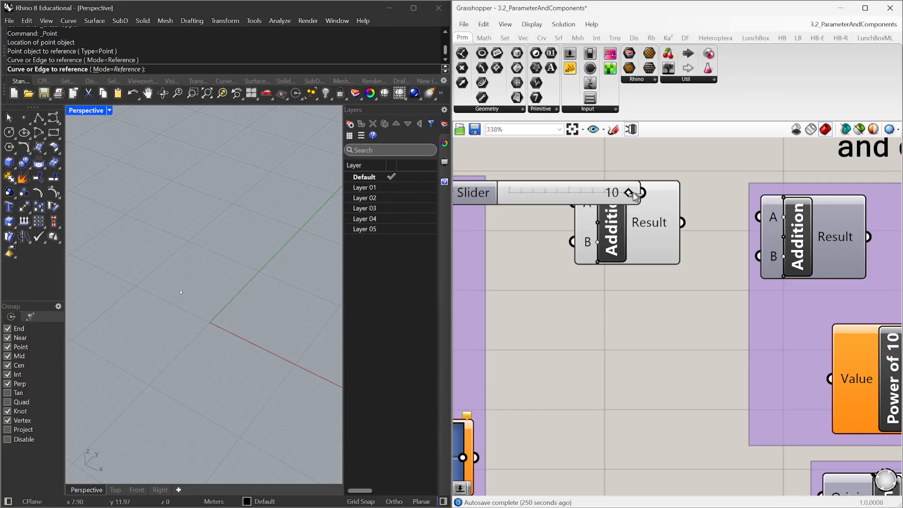
{"action": "left_click_drag", "start_coordinate": [624, 194], "coordinate": [520, 193]}
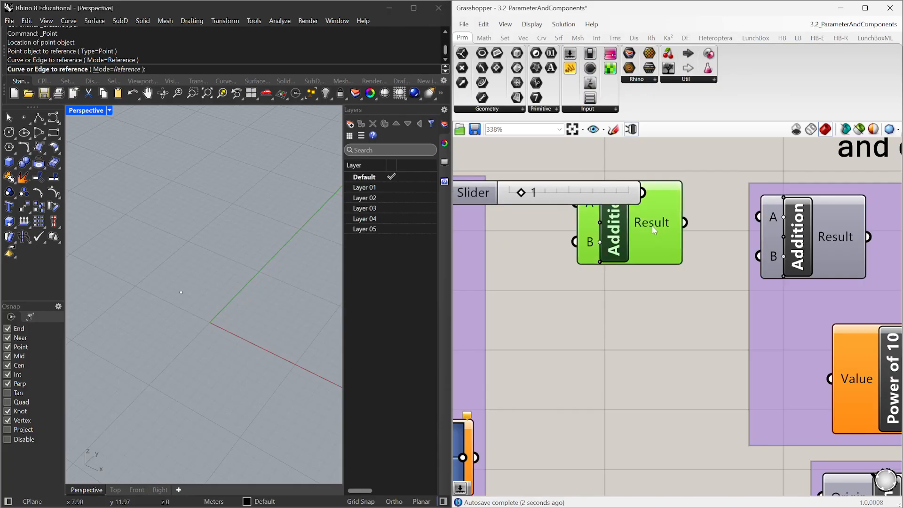
Connect the slider to input A of the new Addition component and add a second slider with value 1 to input B.
{"action": "left_click_drag", "start_coordinate": [652, 225], "coordinate": [726, 223]}
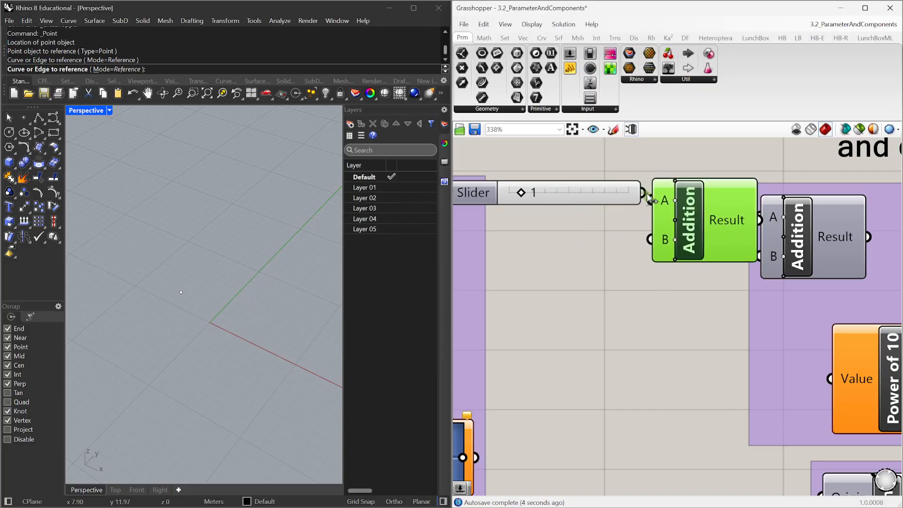
{"action": "left_click_drag", "start_coordinate": [596, 198], "coordinate": [571, 199]}
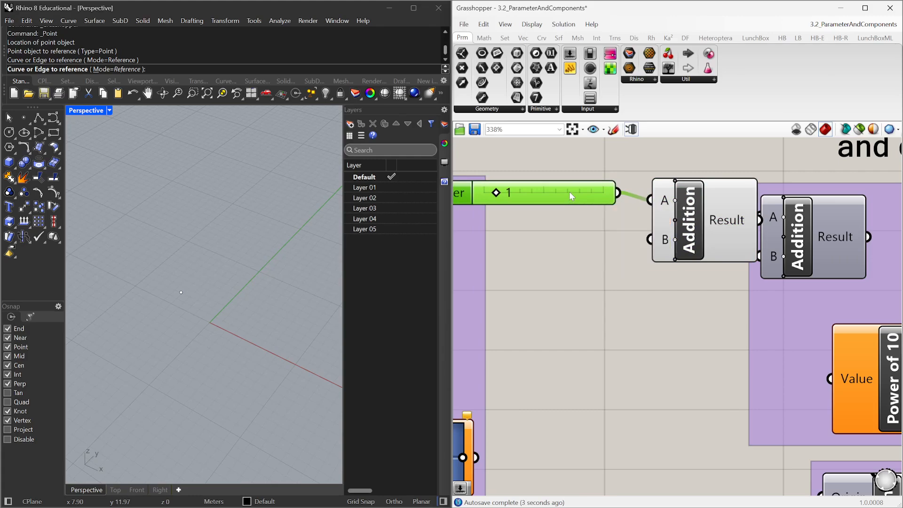
{"action": "left_click_drag", "start_coordinate": [569, 191], "coordinate": [649, 239], "text": "alt"}
{"action": "scroll", "coordinate": [627, 270], "scroll_direction": "down", "scroll_amount": 2}
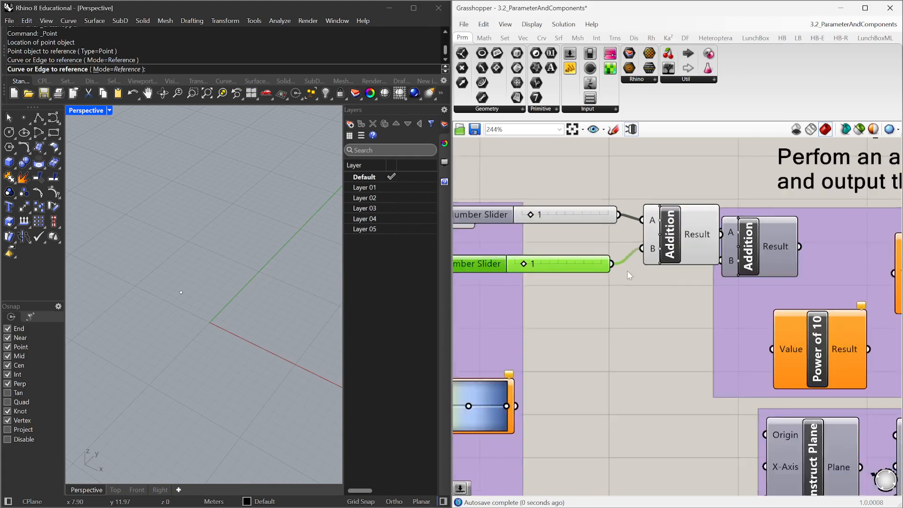
Move the new Addition component and its sliders clear of the Addition in the Mathematical group.
{"action": "scroll", "coordinate": [628, 270], "scroll_direction": "down", "scroll_amount": 1}
{"action": "right_click_drag", "start_coordinate": [627, 270], "coordinate": [577, 264]}
{"action": "left_click_drag", "start_coordinate": [630, 240], "coordinate": [614, 235]}
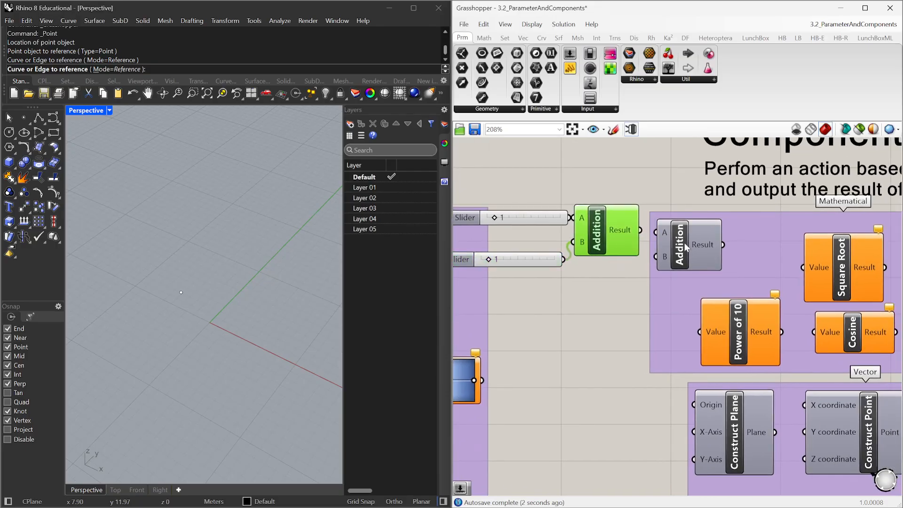
{"action": "left_click_drag", "start_coordinate": [686, 247], "coordinate": [730, 252]}
{"action": "scroll", "coordinate": [634, 229], "scroll_direction": "up", "scroll_amount": 2}
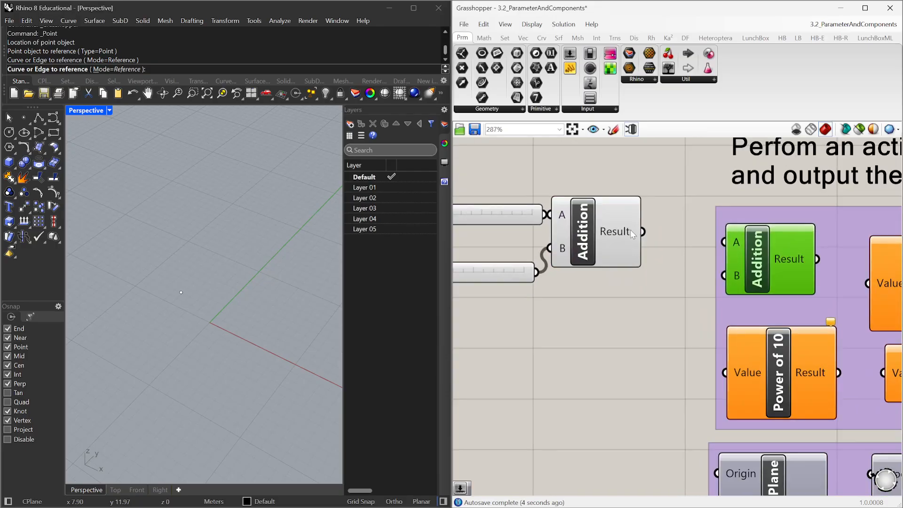
Add a Panel to the canvas and connect the new Addition component's Result output to it.
{"action": "mouse_move", "coordinate": [631, 235]}
{"action": "left_click_drag", "start_coordinate": [570, 70], "coordinate": [710, 239]}
{"action": "left_click_drag", "start_coordinate": [652, 236], "coordinate": [700, 233]}
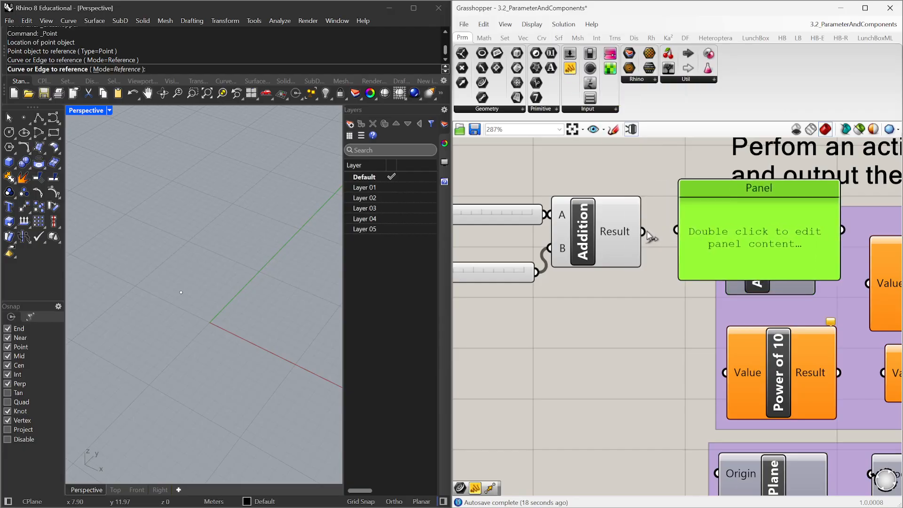
{"action": "left_click_drag", "start_coordinate": [642, 232], "coordinate": [711, 228]}
{"action": "right_click_drag", "start_coordinate": [664, 271], "coordinate": [731, 266]}
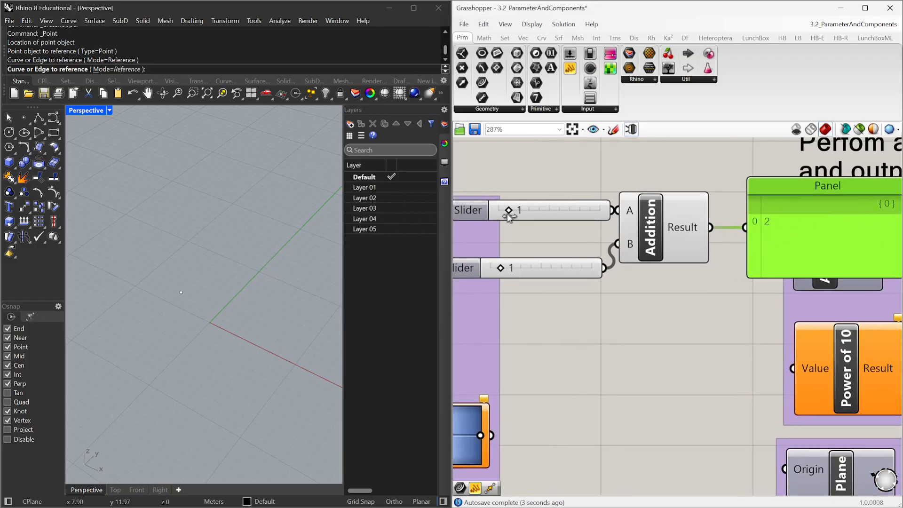
Set the first slider to 4 and move the panel up beside the Addition component.
{"action": "left_click_drag", "start_coordinate": [508, 216], "coordinate": [539, 215]}
{"action": "mouse_move", "coordinate": [694, 235]}
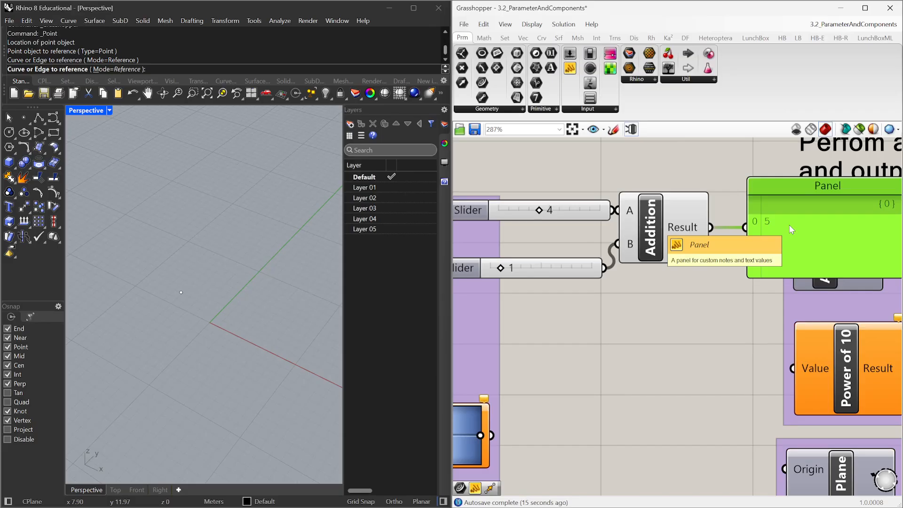
{"action": "scroll", "coordinate": [707, 267], "scroll_direction": "down", "scroll_amount": 5}
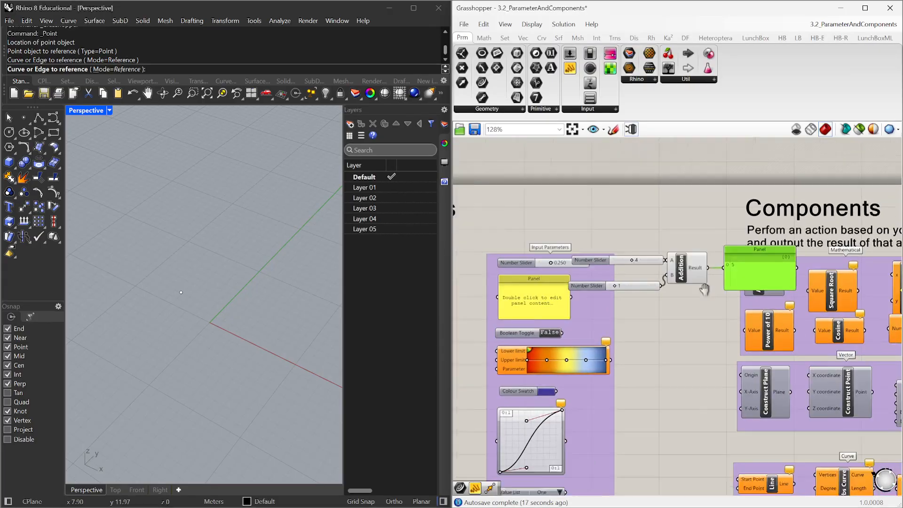
{"action": "scroll", "coordinate": [706, 266], "scroll_direction": "up", "scroll_amount": 1}
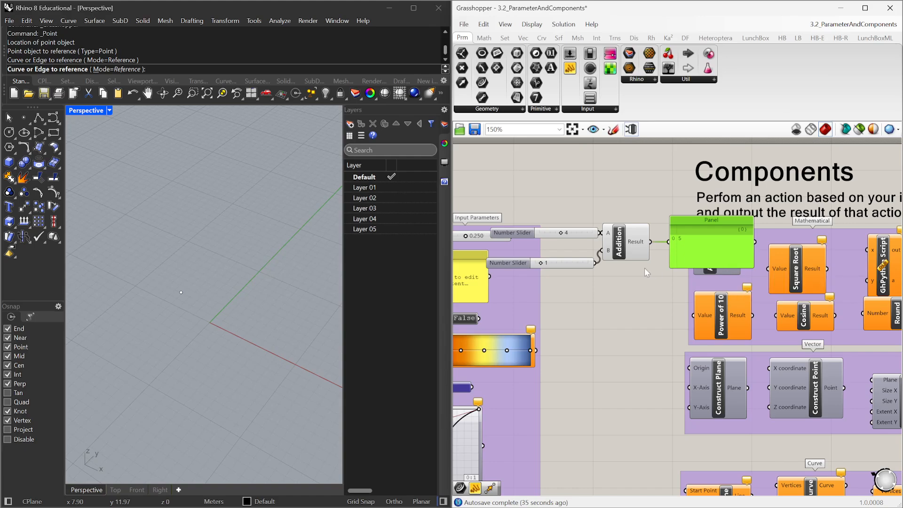
{"action": "scroll", "coordinate": [588, 249], "scroll_direction": "up", "scroll_amount": 3}
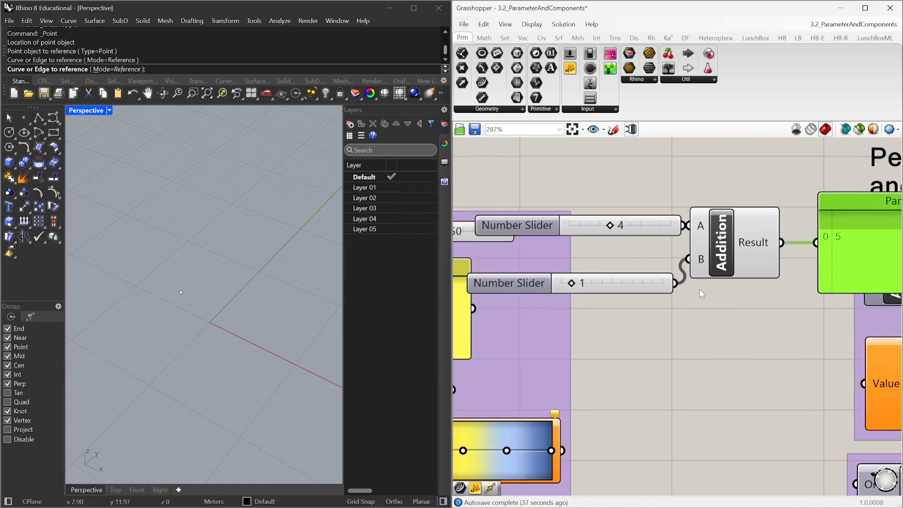
{"action": "right_click_drag", "start_coordinate": [849, 254], "coordinate": [689, 233]}
{"action": "left_click_drag", "start_coordinate": [694, 216], "coordinate": [685, 215]}
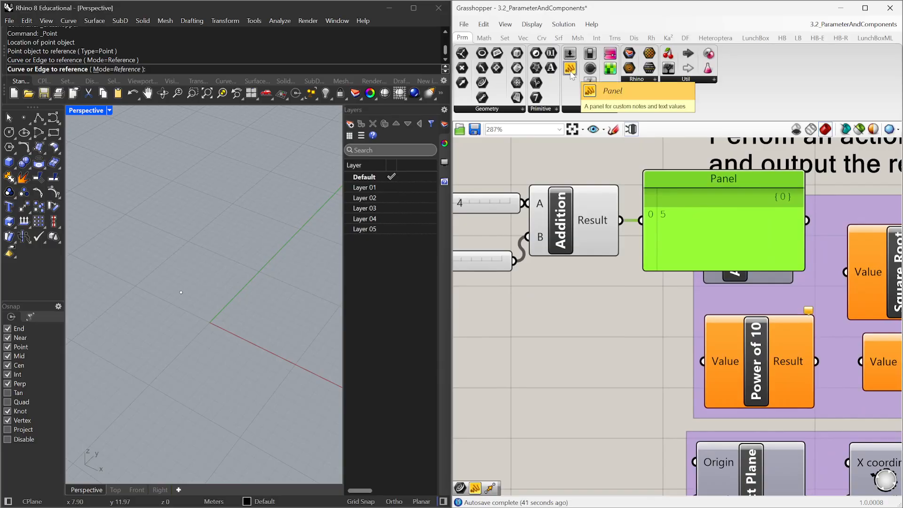
{"action": "left_click", "coordinate": [563, 221]}
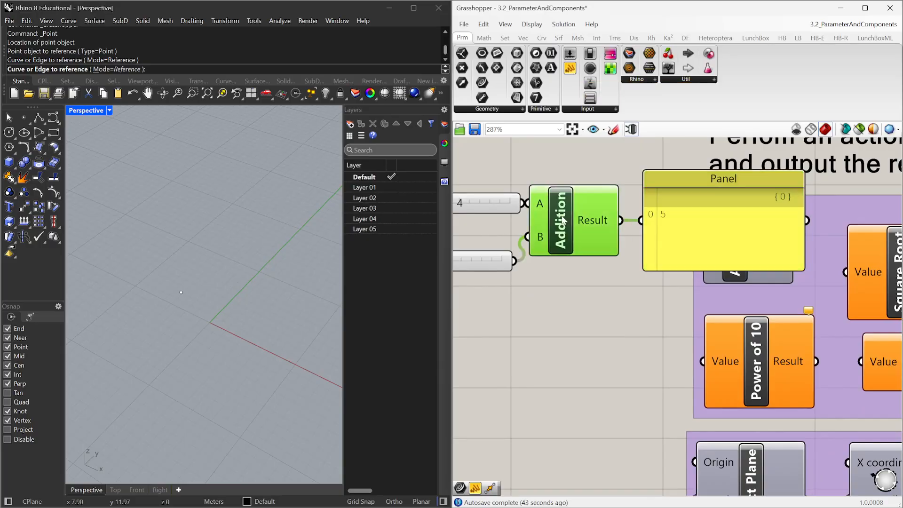
{"action": "left_click_drag", "start_coordinate": [563, 221], "coordinate": [568, 221]}
{"action": "double_click", "coordinate": [554, 154]}
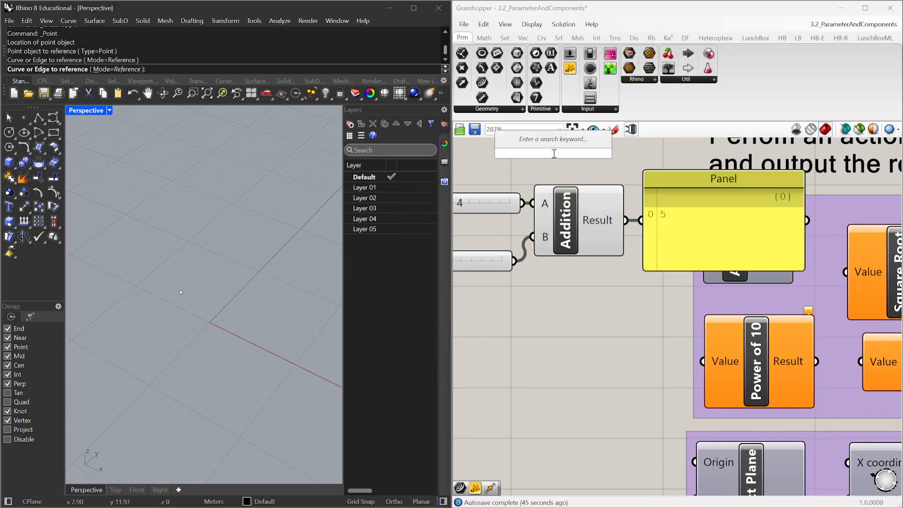
{"action": "type", "text": "add"}
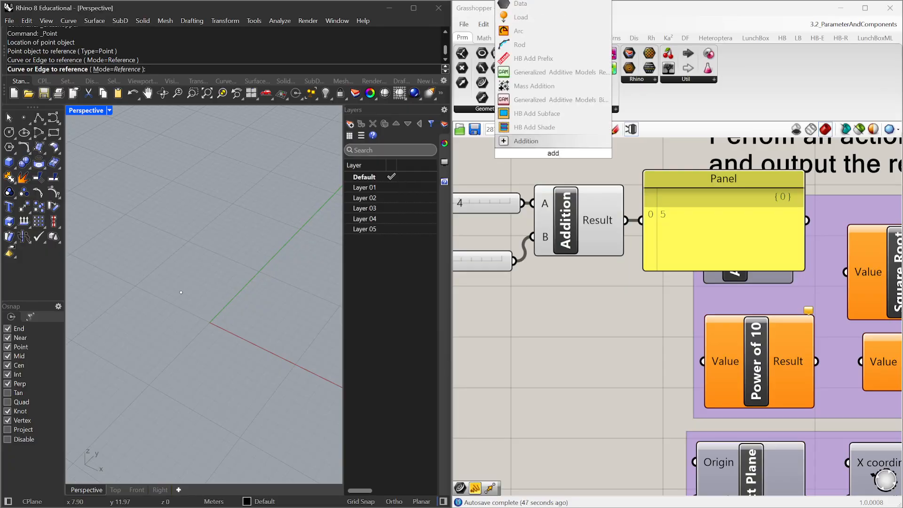
{"action": "key", "text": "Escape"}
Select the two sliders, Addition component and panel and move them to empty canvas right of the Components section.
{"action": "scroll", "coordinate": [553, 153], "scroll_direction": "down", "scroll_amount": 5}
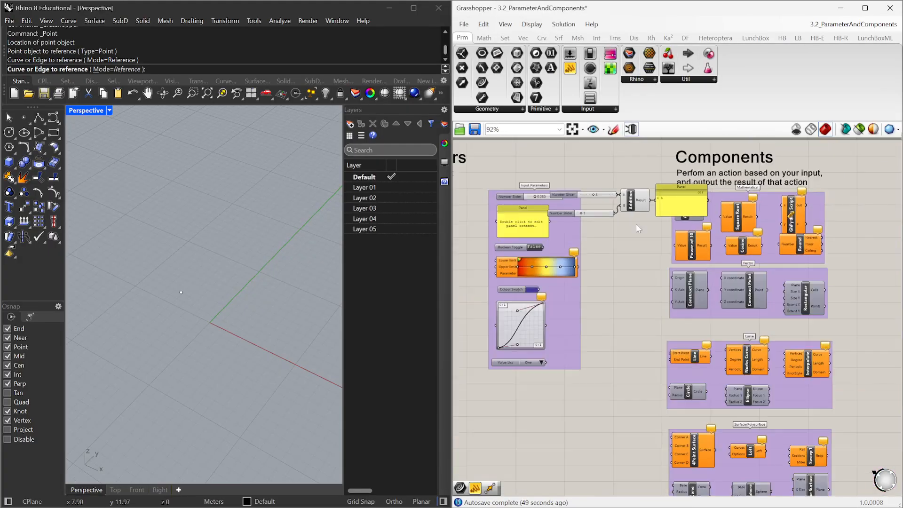
{"action": "scroll", "coordinate": [636, 224], "scroll_direction": "down", "scroll_amount": 4}
{"action": "right_click_drag", "start_coordinate": [672, 159], "coordinate": [662, 269]}
{"action": "scroll", "coordinate": [658, 220], "scroll_direction": "up", "scroll_amount": 10}
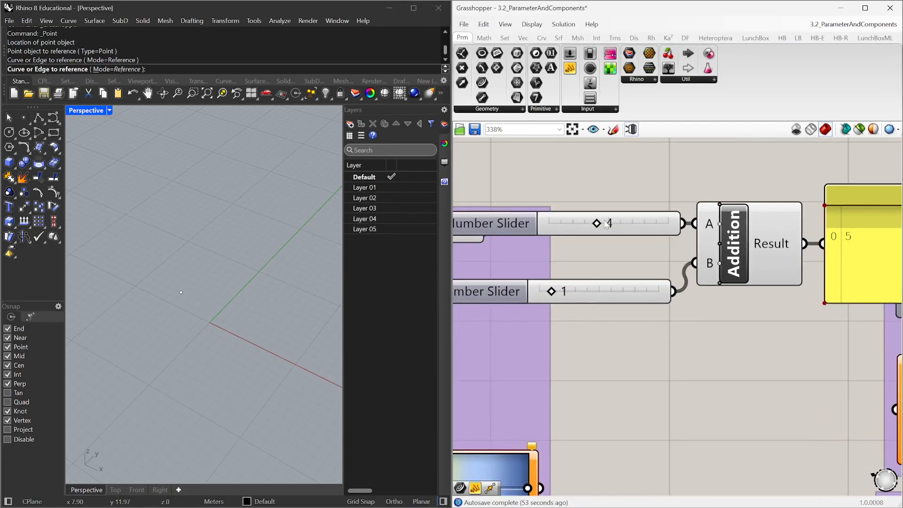
{"action": "scroll", "coordinate": [589, 247], "scroll_direction": "down", "scroll_amount": 1}
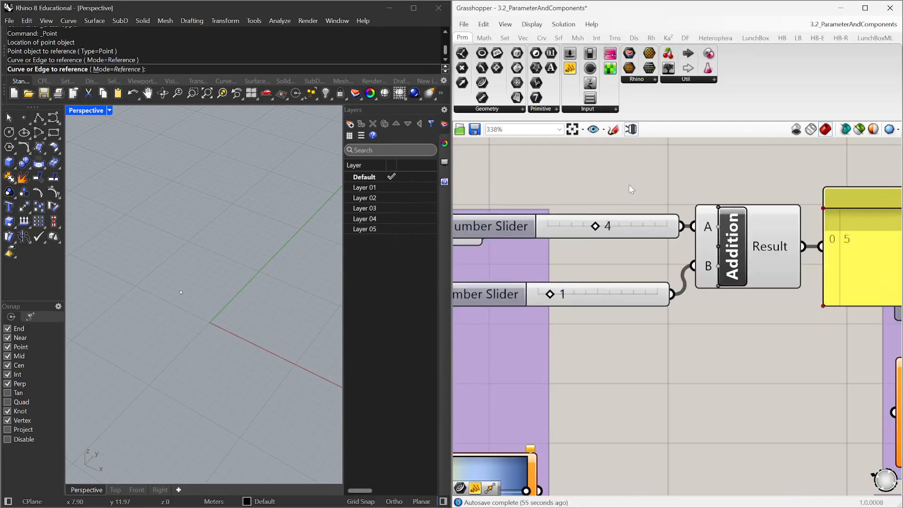
{"action": "scroll", "coordinate": [571, 191], "scroll_direction": "down", "scroll_amount": 5}
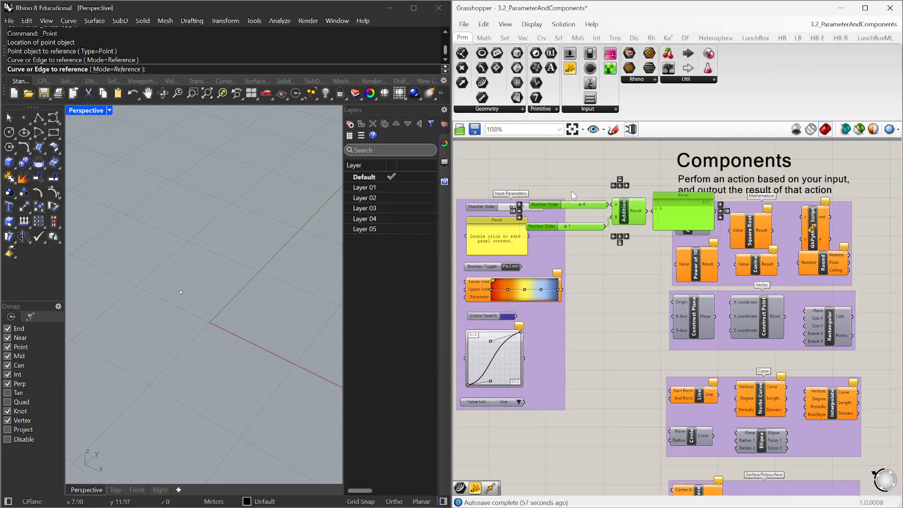
{"action": "scroll", "coordinate": [643, 208], "scroll_direction": "up", "scroll_amount": 5}
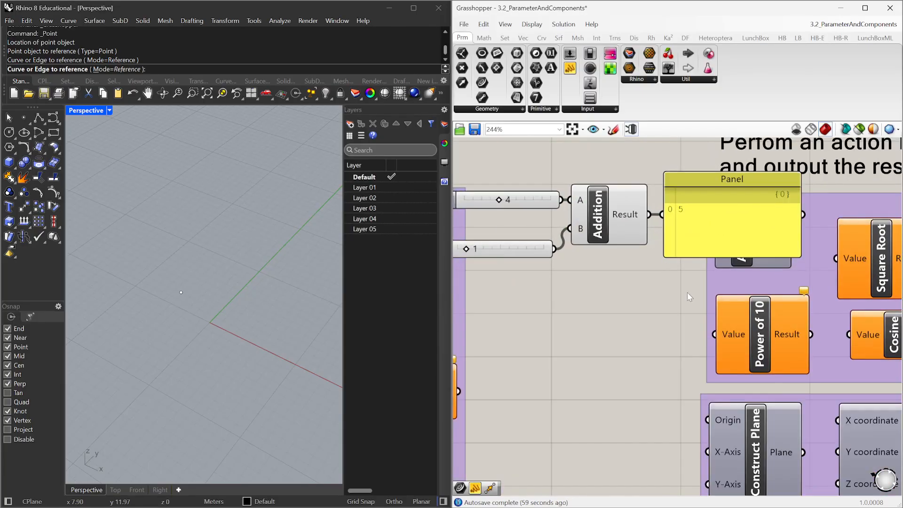
{"action": "left_click_drag", "start_coordinate": [687, 292], "coordinate": [506, 160]}
{"action": "scroll", "coordinate": [506, 161], "scroll_direction": "down", "scroll_amount": 4}
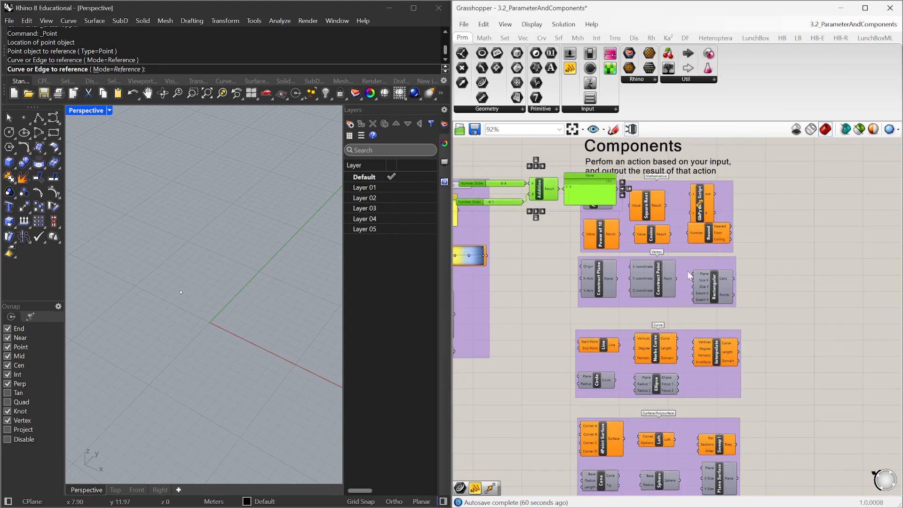
{"action": "scroll", "coordinate": [499, 193], "scroll_direction": "down", "scroll_amount": 3}
{"action": "left_click_drag", "start_coordinate": [523, 195], "coordinate": [747, 208]}
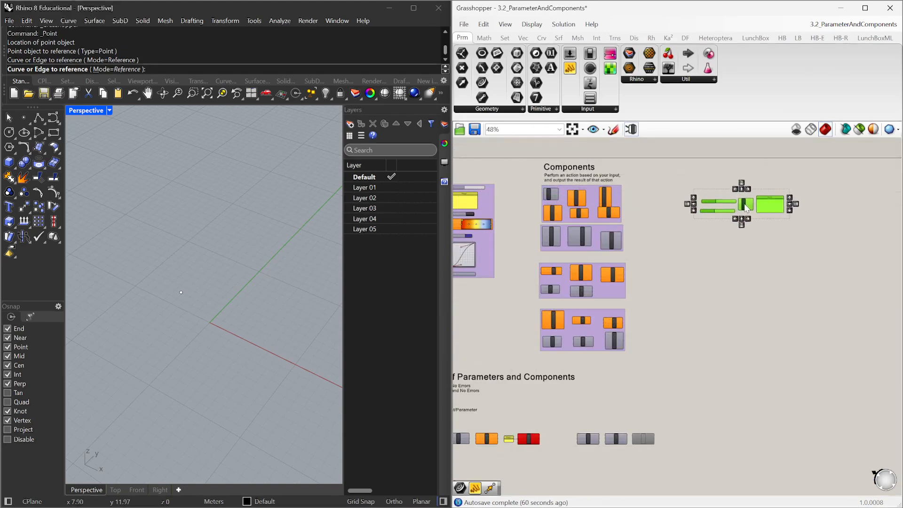
{"action": "scroll", "coordinate": [635, 273], "scroll_direction": "down", "scroll_amount": 6}
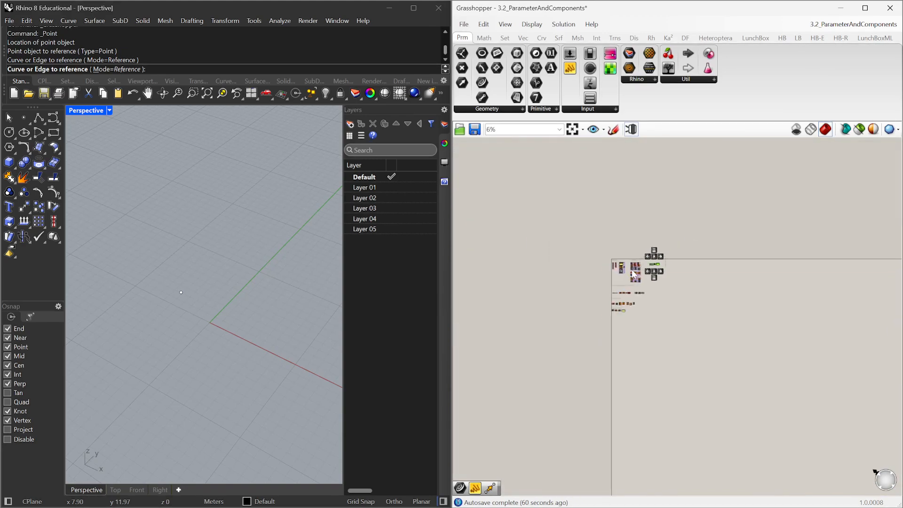
{"action": "scroll", "coordinate": [632, 271], "scroll_direction": "down", "scroll_amount": 1}
{"action": "scroll", "coordinate": [660, 281], "scroll_direction": "up", "scroll_amount": 5}
{"action": "scroll", "coordinate": [704, 265], "scroll_direction": "down", "scroll_amount": 5}
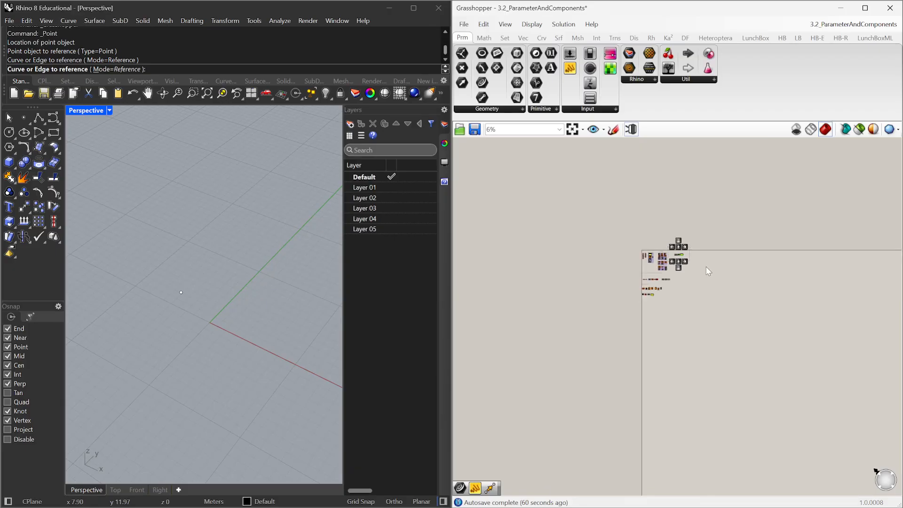
{"action": "scroll", "coordinate": [664, 247], "scroll_direction": "up", "scroll_amount": 10}
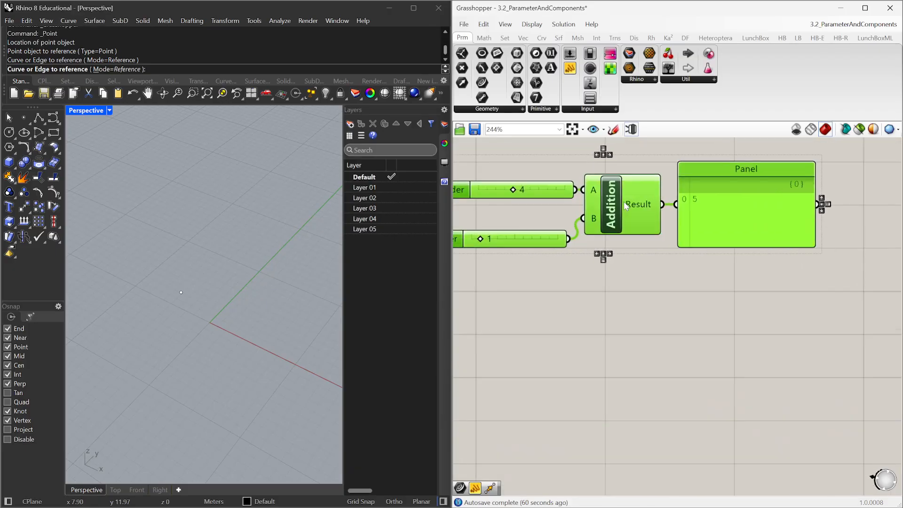
{"action": "scroll", "coordinate": [625, 205], "scroll_direction": "down", "scroll_amount": 5}
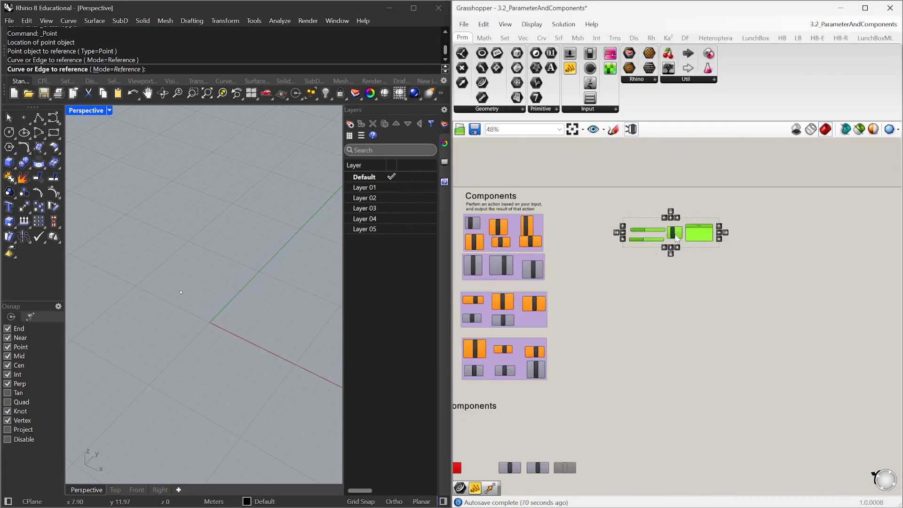
{"action": "left_click_drag", "start_coordinate": [677, 237], "coordinate": [635, 223]}
{"action": "left_click", "coordinate": [746, 275]}
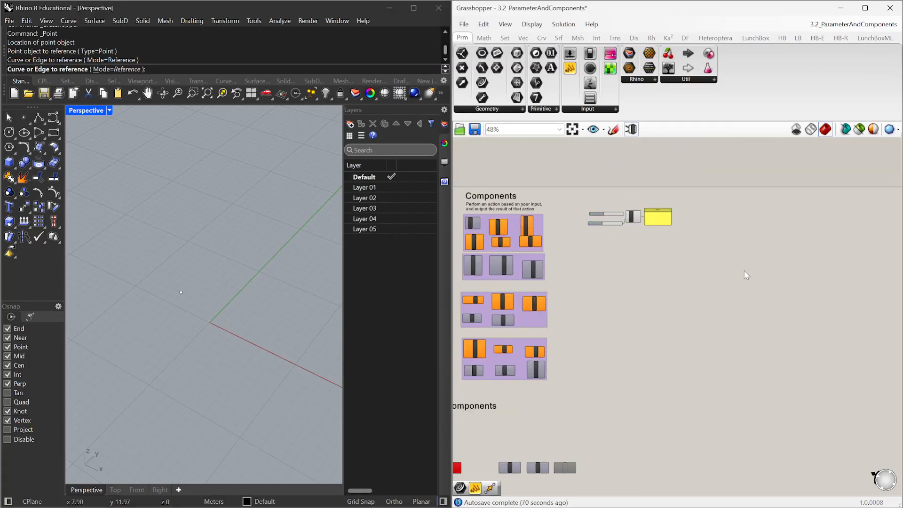
Reposition the second slider closer beneath the first slider.
{"action": "scroll", "coordinate": [625, 217], "scroll_direction": "up", "scroll_amount": 5}
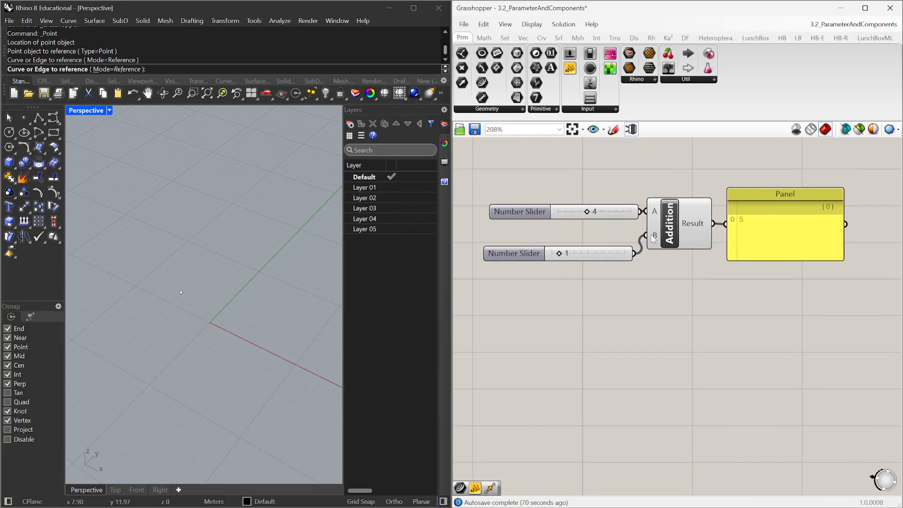
{"action": "scroll", "coordinate": [656, 245], "scroll_direction": "up", "scroll_amount": 1}
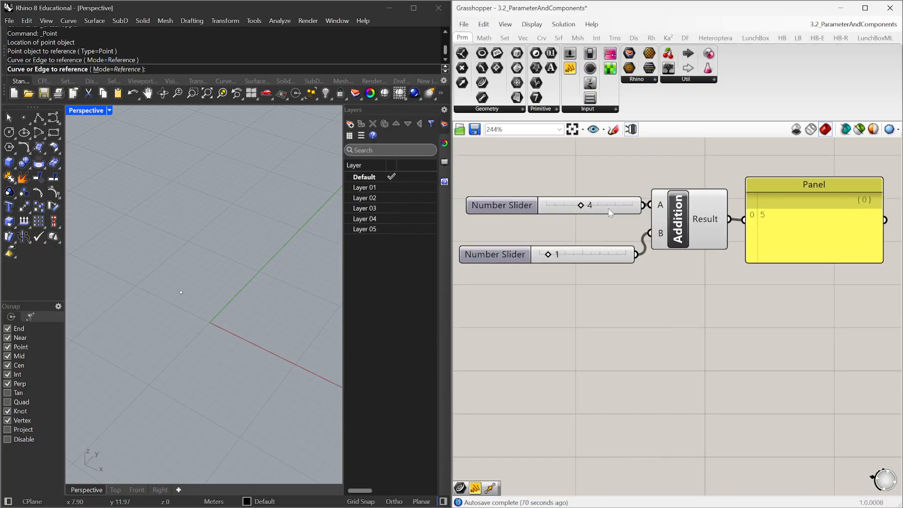
{"action": "left_click_drag", "start_coordinate": [611, 211], "coordinate": [599, 210]}
{"action": "left_click_drag", "start_coordinate": [536, 255], "coordinate": [530, 234]}
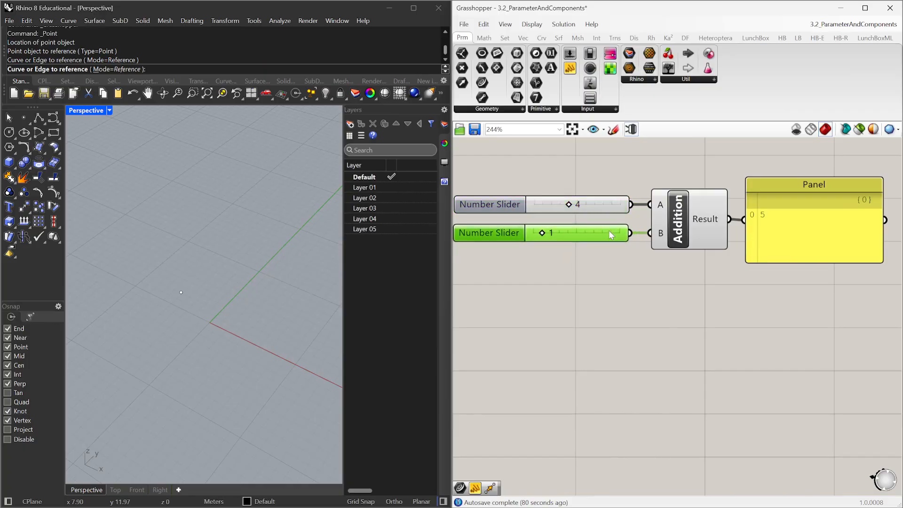
Open the first slider's settings and set its Max to 100.
{"action": "double_click", "coordinate": [493, 202]}
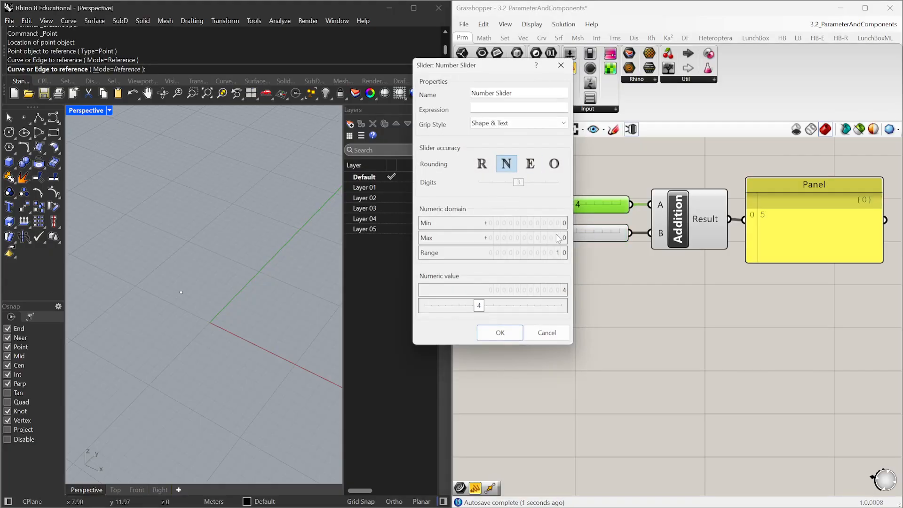
{"action": "scroll", "coordinate": [558, 239], "scroll_direction": "up", "scroll_amount": 1}
{"action": "double_click", "coordinate": [463, 238]}
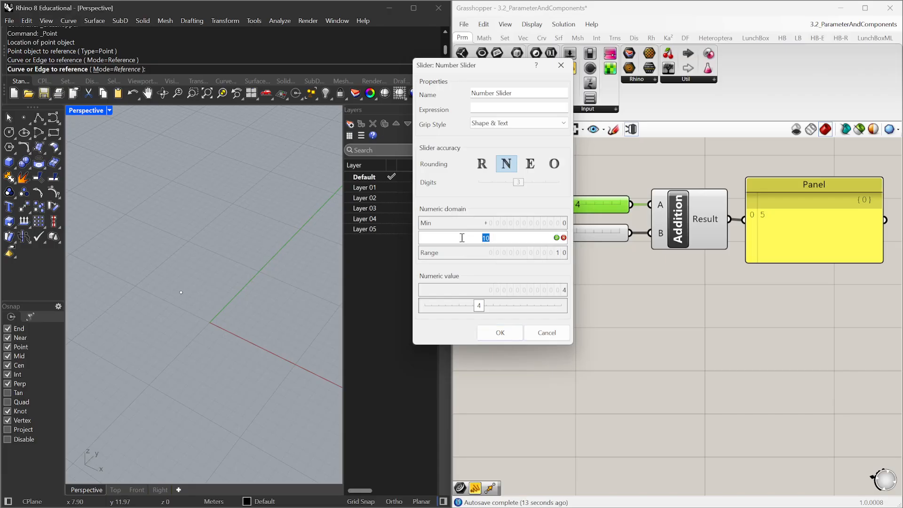
{"action": "type", "text": "100"}
{"action": "left_click", "coordinate": [556, 238]}
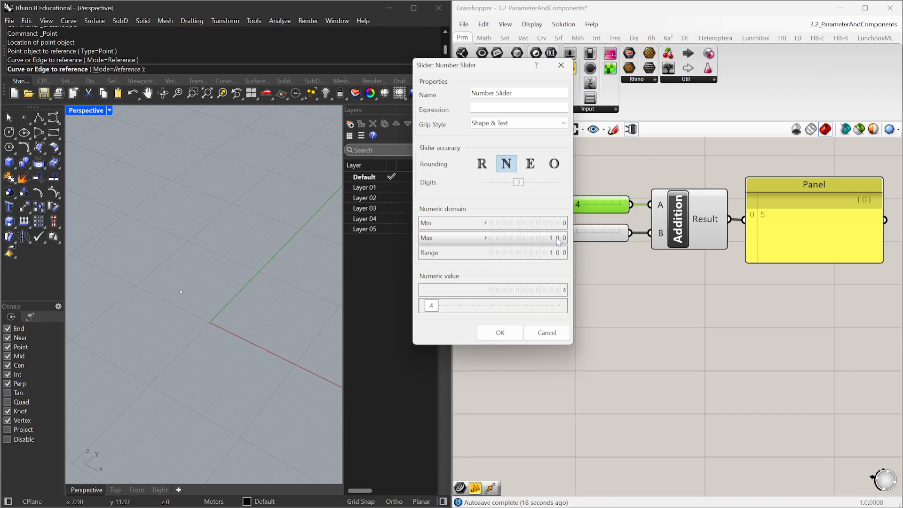
{"action": "left_click", "coordinate": [500, 333]}
Drag the first slider's value to 59.
{"action": "left_click_drag", "start_coordinate": [538, 210], "coordinate": [631, 216]}
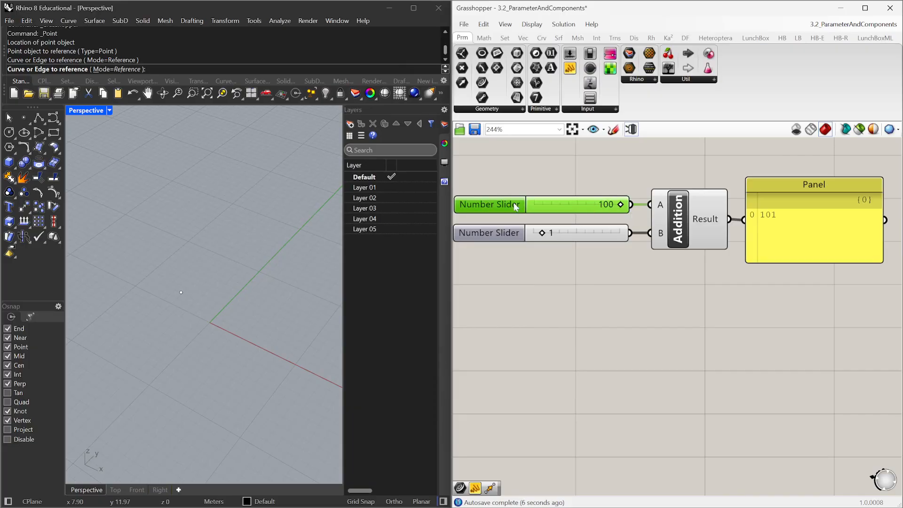
{"action": "left_click_drag", "start_coordinate": [616, 209], "coordinate": [586, 208]}
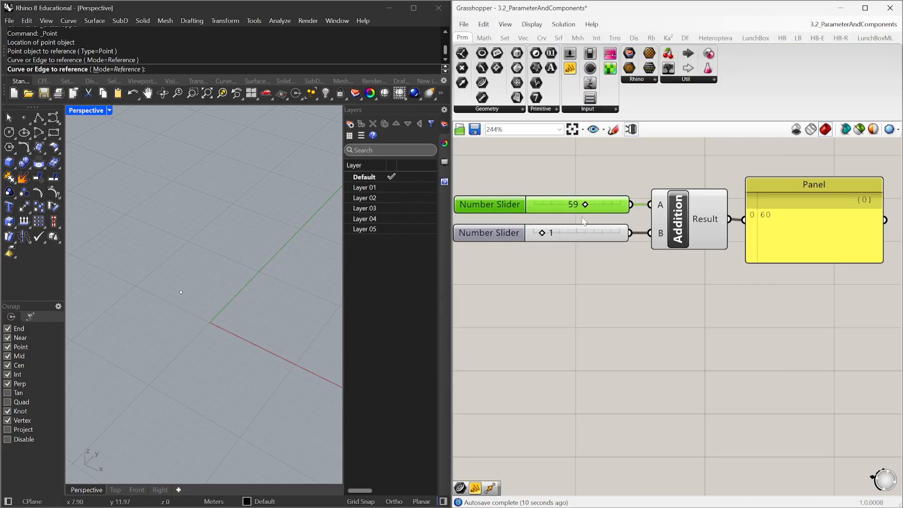
Try floating-point rounding with 2 and then 0 digits in the first slider's settings, closing without applying.
{"action": "double_click", "coordinate": [513, 205]}
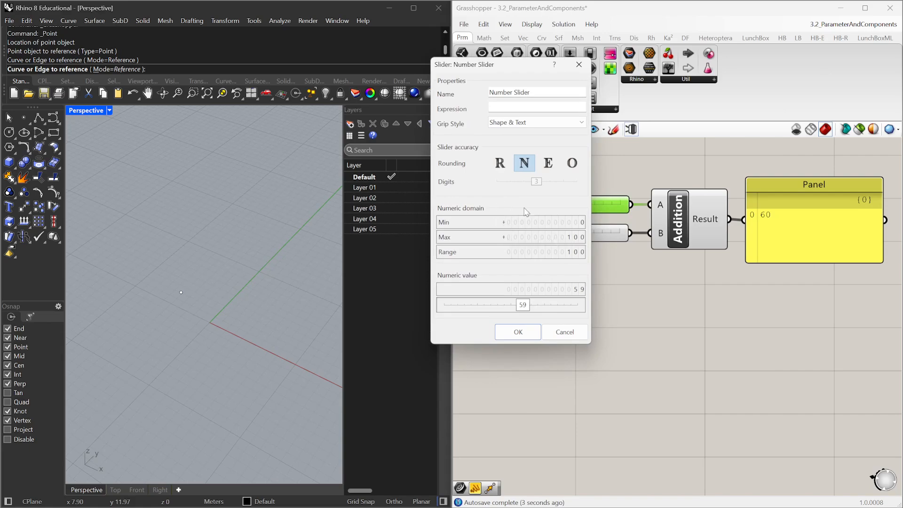
{"action": "left_click", "coordinate": [503, 166]}
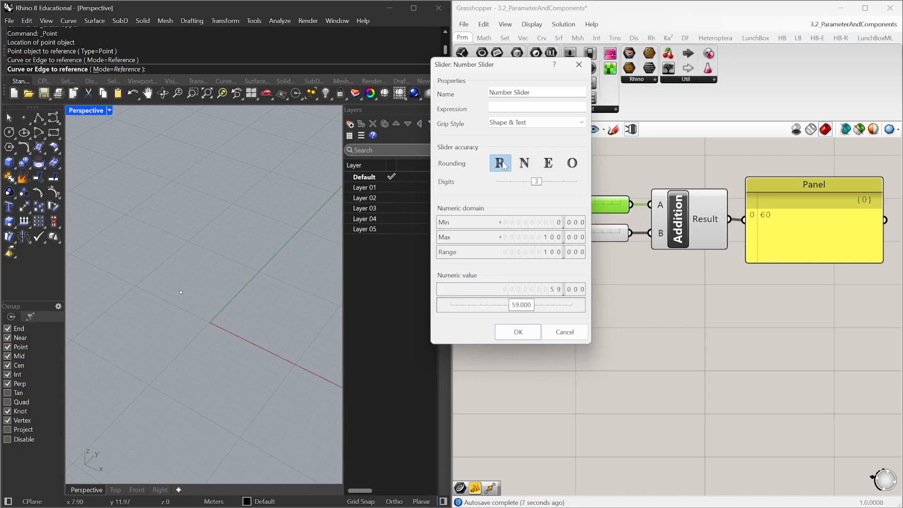
{"action": "mouse_move", "coordinate": [537, 190]}
{"action": "left_mouse_down"}
{"action": "mouse_move", "coordinate": [499, 191]}
{"action": "mouse_move", "coordinate": [600, 188]}
{"action": "mouse_move", "coordinate": [498, 188]}
{"action": "mouse_move", "coordinate": [523, 187]}
{"action": "left_mouse_up"}
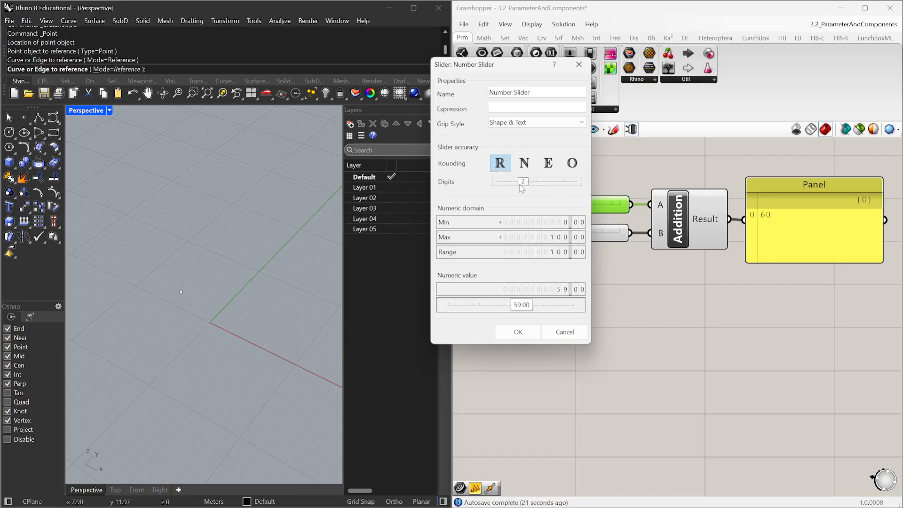
{"action": "left_click_drag", "start_coordinate": [523, 182], "coordinate": [503, 186]}
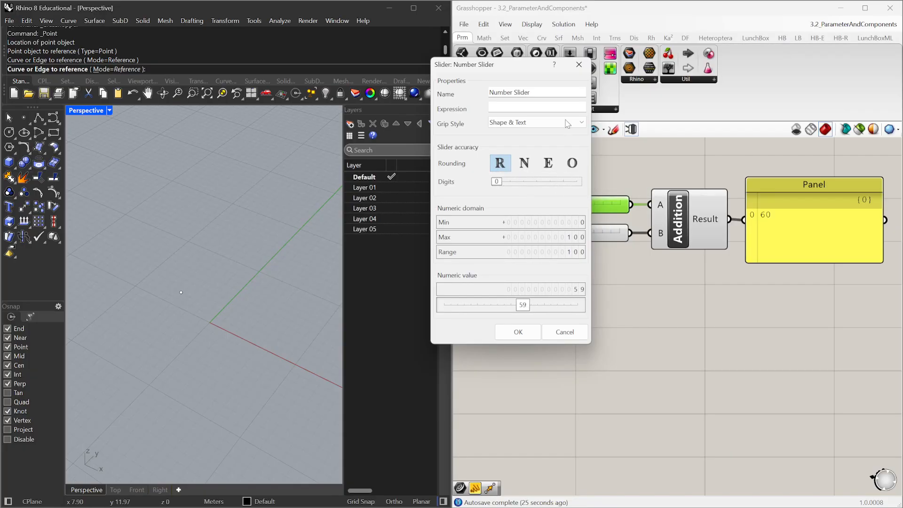
{"action": "left_click", "coordinate": [582, 69]}
{"action": "left_click", "coordinate": [641, 187]}
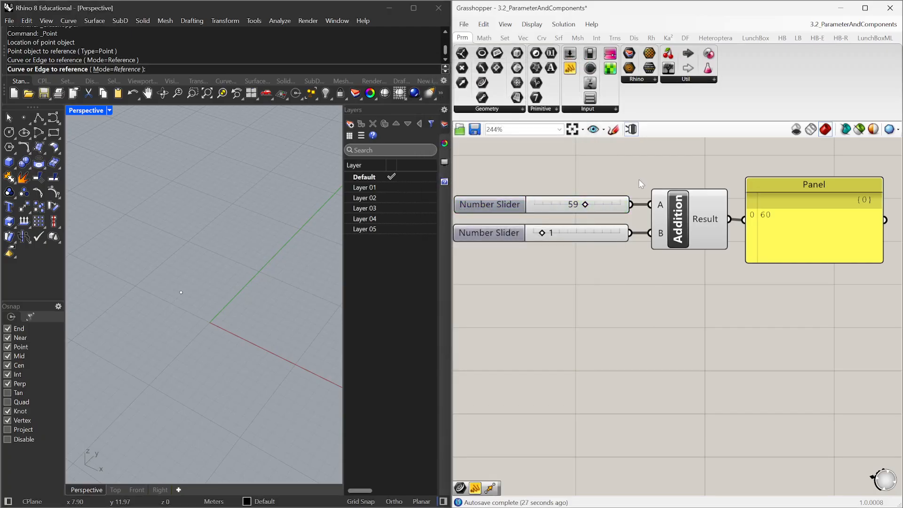
Drag the first slider's value to 7, then set its Min to -100 in the slider settings.
{"action": "mouse_move", "coordinate": [566, 201]}
{"action": "left_click_drag", "start_coordinate": [579, 207], "coordinate": [553, 211]}
{"action": "left_click", "coordinate": [501, 210]}
{"action": "double_click", "coordinate": [501, 211]}
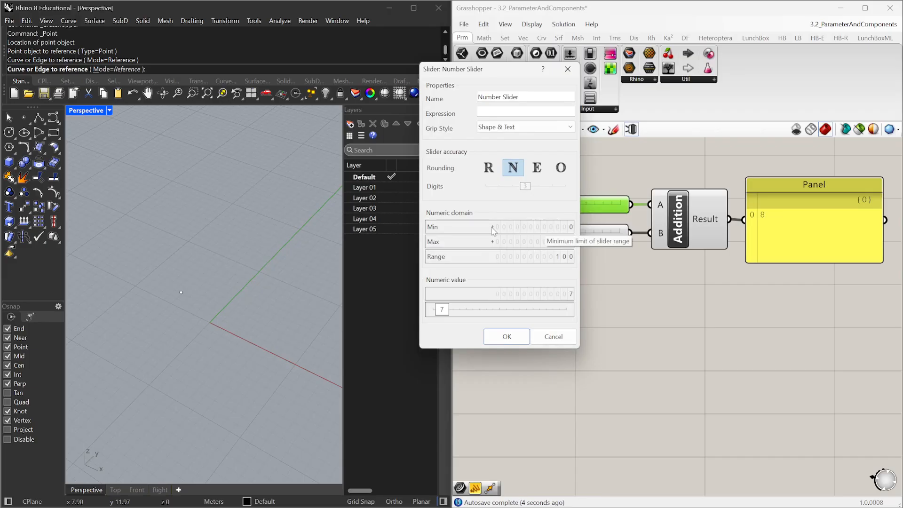
{"action": "double_click", "coordinate": [541, 228]}
{"action": "type", "text": "-"}
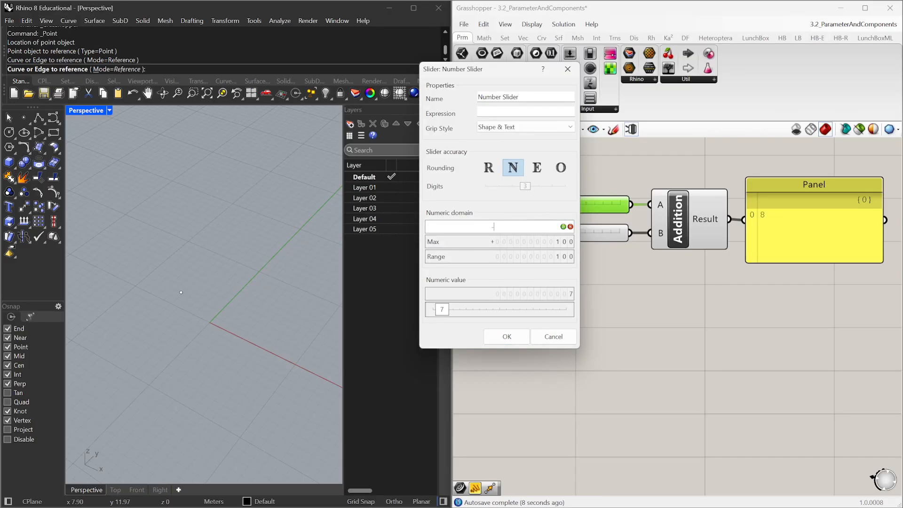
{"action": "type", "text": "100"}
{"action": "left_click", "coordinate": [563, 226]}
{"action": "left_click", "coordinate": [513, 334]}
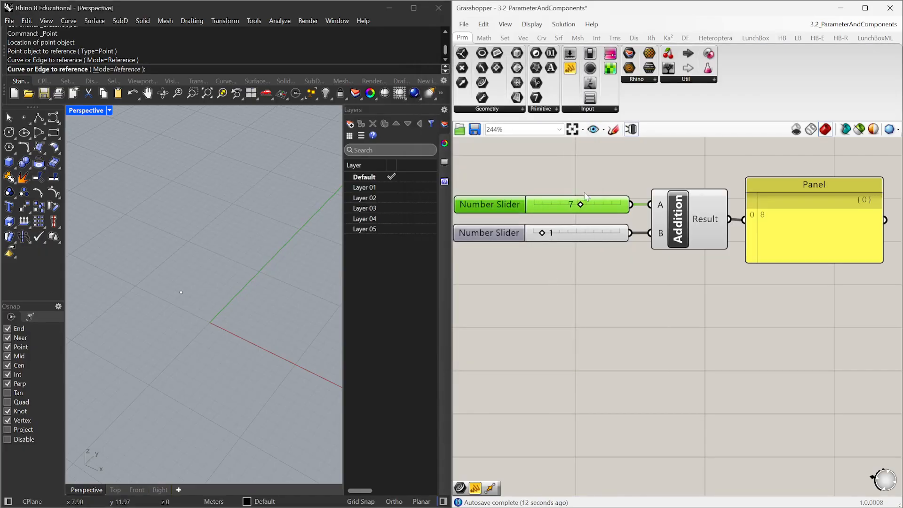
Drag the first slider's value to 5.
{"action": "mouse_move", "coordinate": [580, 204]}
{"action": "left_mouse_down"}
{"action": "mouse_move", "coordinate": [551, 204]}
{"action": "mouse_move", "coordinate": [577, 221]}
{"action": "mouse_move", "coordinate": [574, 204]}
{"action": "mouse_move", "coordinate": [605, 209]}
{"action": "mouse_move", "coordinate": [582, 211]}
{"action": "left_mouse_up"}
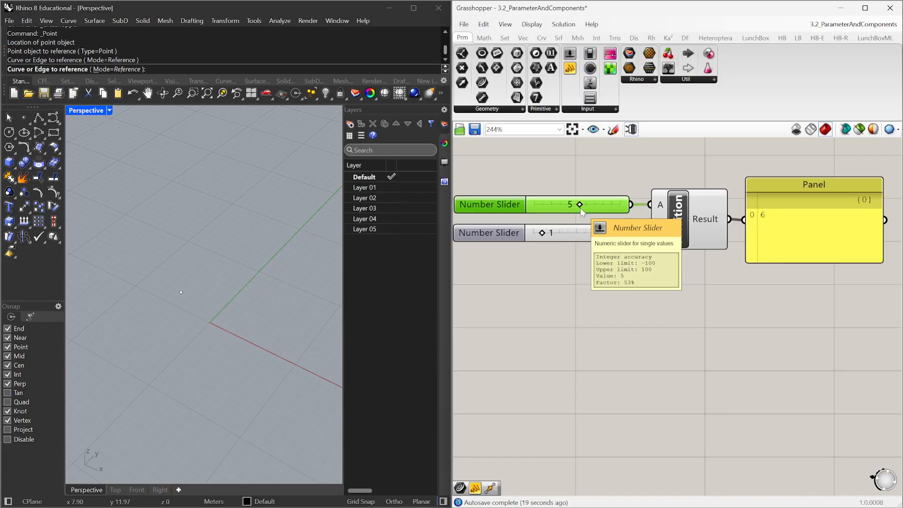
{"action": "right_click_drag", "start_coordinate": [89, 234], "coordinate": [171, 295]}
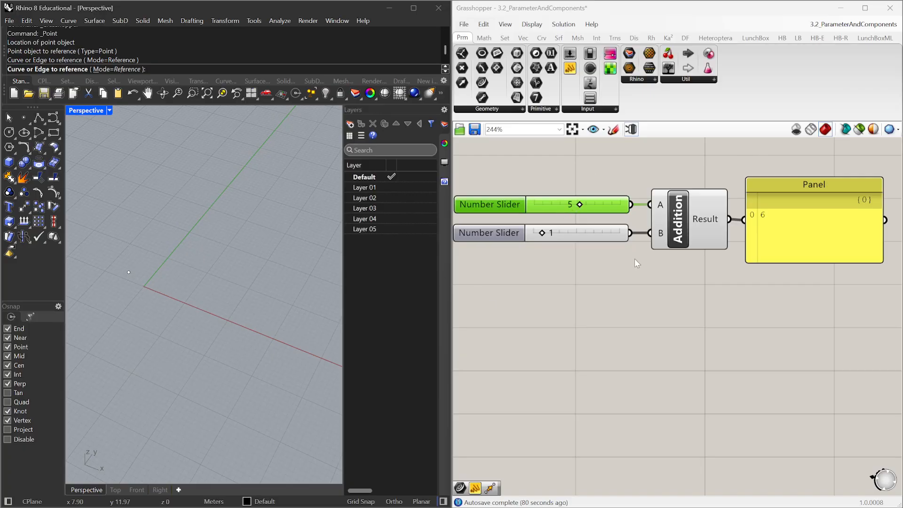
Delete the Addition example together with its two sliders and the panel.
{"action": "scroll", "coordinate": [667, 272], "scroll_direction": "down", "scroll_amount": 5}
{"action": "left_click_drag", "start_coordinate": [796, 302], "coordinate": [567, 227]}
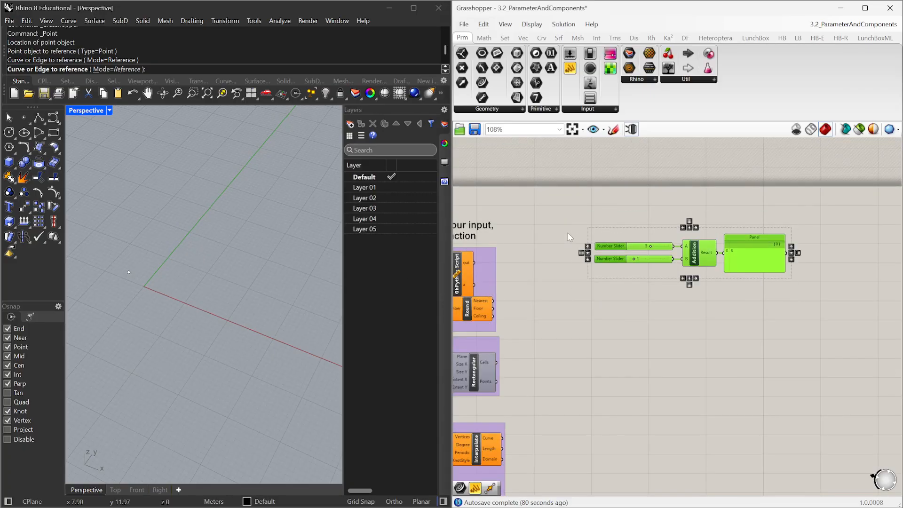
{"action": "key", "text": "Delete"}
Browse the canvas's component examples grouped by category.
{"action": "scroll", "coordinate": [747, 301], "scroll_direction": "down", "scroll_amount": 1}
{"action": "right_click_drag", "start_coordinate": [670, 335], "coordinate": [828, 260]}
{"action": "scroll", "coordinate": [575, 262], "scroll_direction": "up", "scroll_amount": 2}
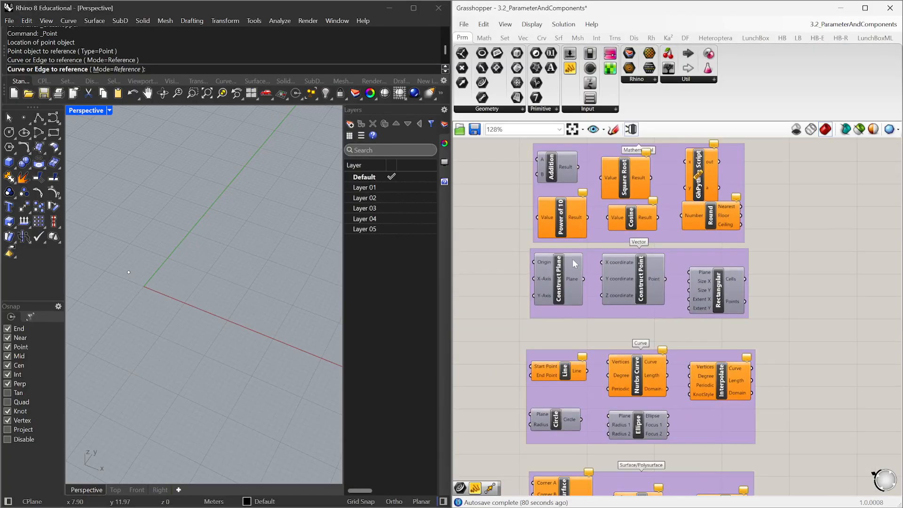
{"action": "right_click_drag", "start_coordinate": [578, 244], "coordinate": [576, 290]}
{"action": "scroll", "coordinate": [619, 184], "scroll_direction": "up", "scroll_amount": 1}
{"action": "right_click_drag", "start_coordinate": [619, 183], "coordinate": [607, 229]}
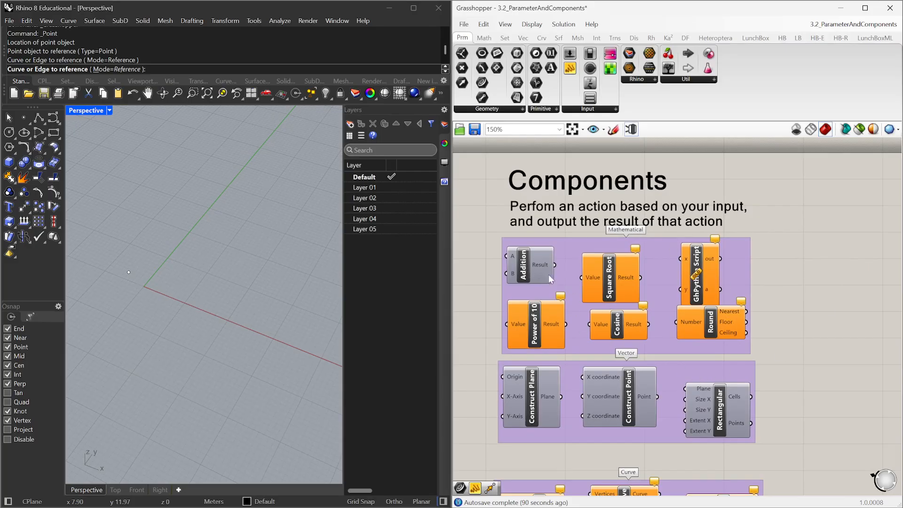
{"action": "scroll", "coordinate": [796, 341], "scroll_direction": "down", "scroll_amount": 2}
{"action": "right_click_drag", "start_coordinate": [797, 368], "coordinate": [787, 230]}
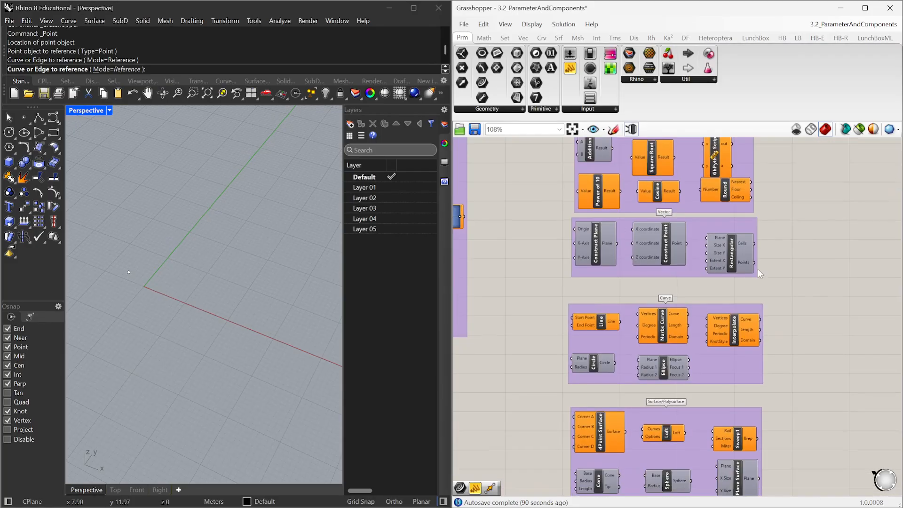
{"action": "scroll", "coordinate": [695, 346], "scroll_direction": "up", "scroll_amount": 3}
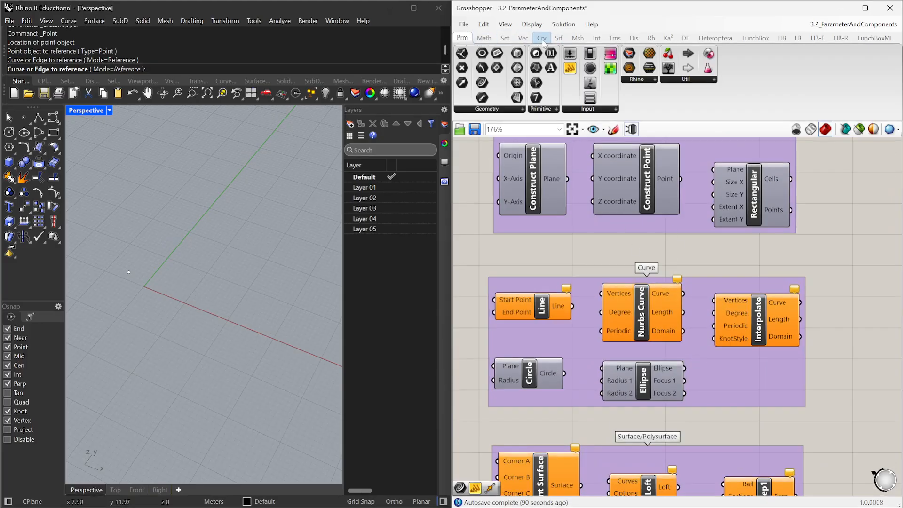
Browse the component tabs Math, Set, Vec, Crv, Srf and Msh.
{"action": "left_click", "coordinate": [486, 40]}
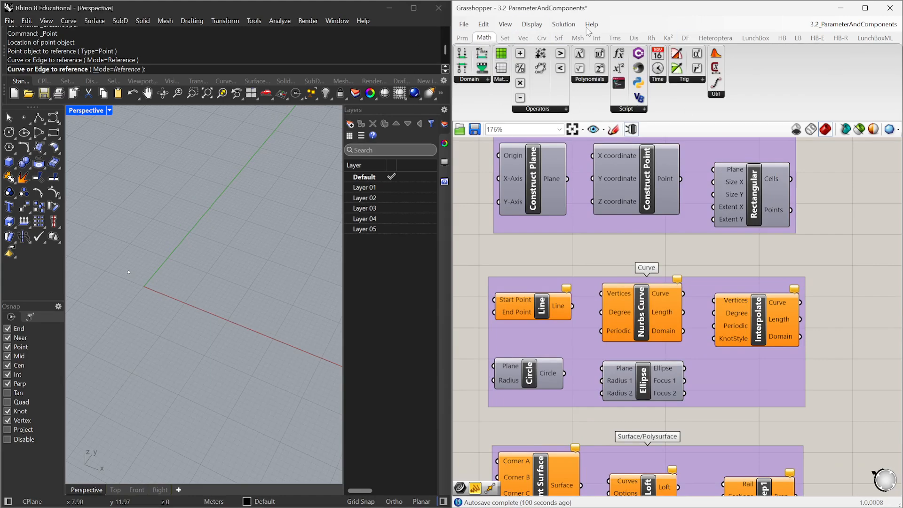
{"action": "left_click", "coordinate": [505, 38]}
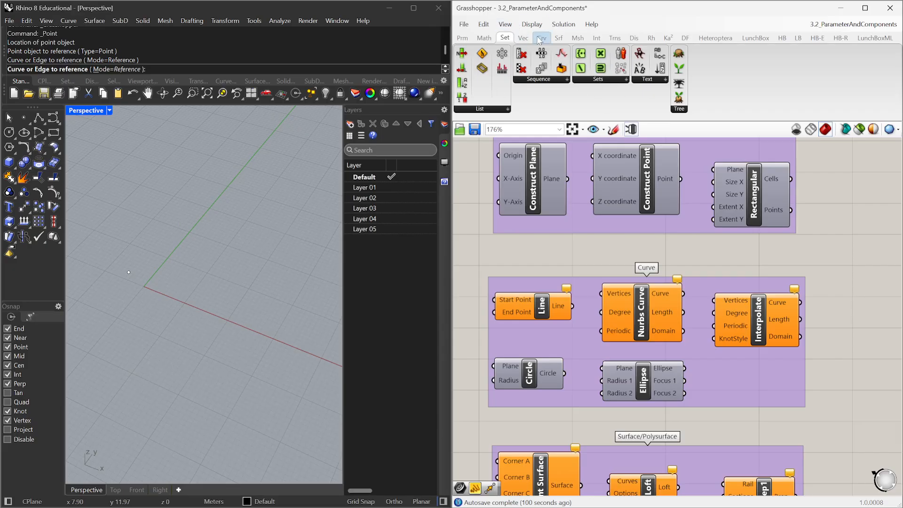
{"action": "left_click", "coordinate": [522, 38]}
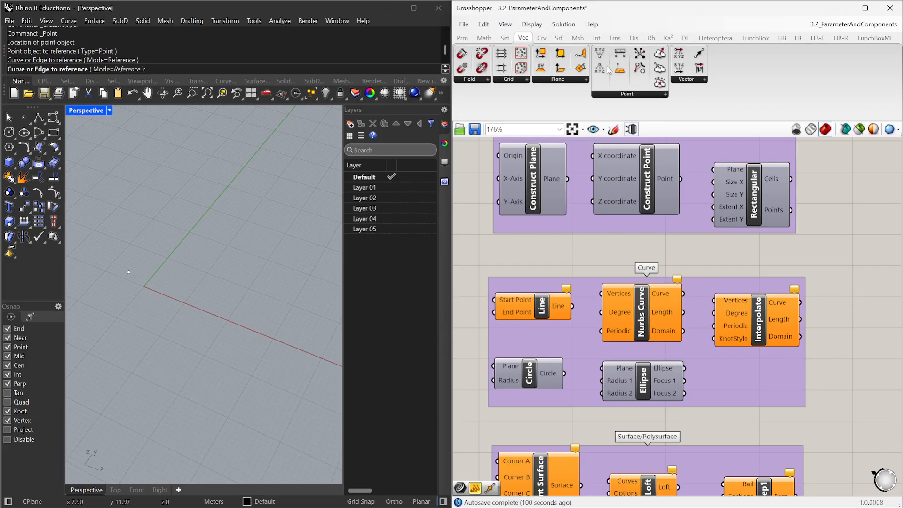
{"action": "left_click", "coordinate": [543, 38]}
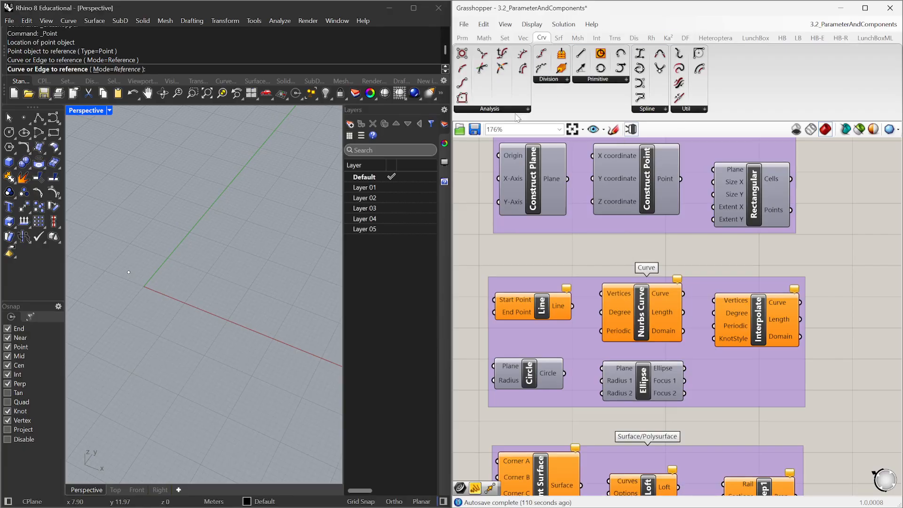
{"action": "right_click_drag", "start_coordinate": [772, 403], "coordinate": [789, 218]}
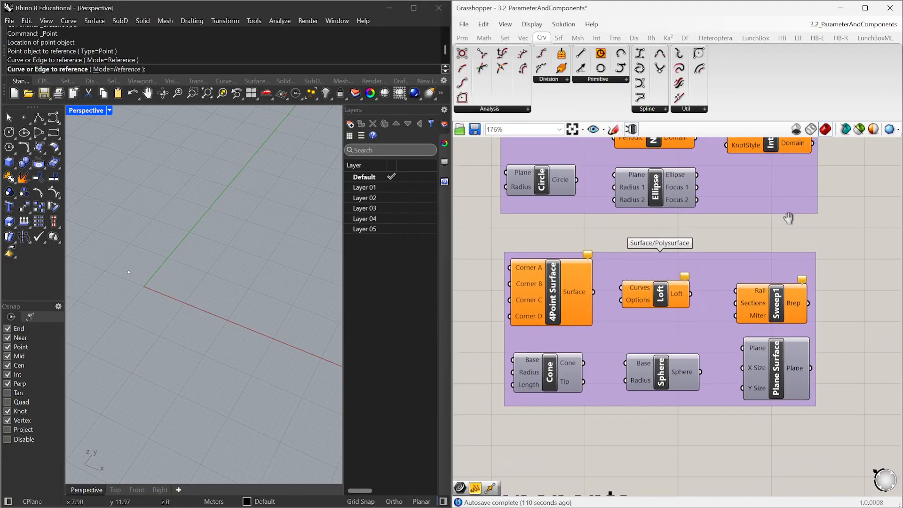
{"action": "left_click", "coordinate": [560, 39]}
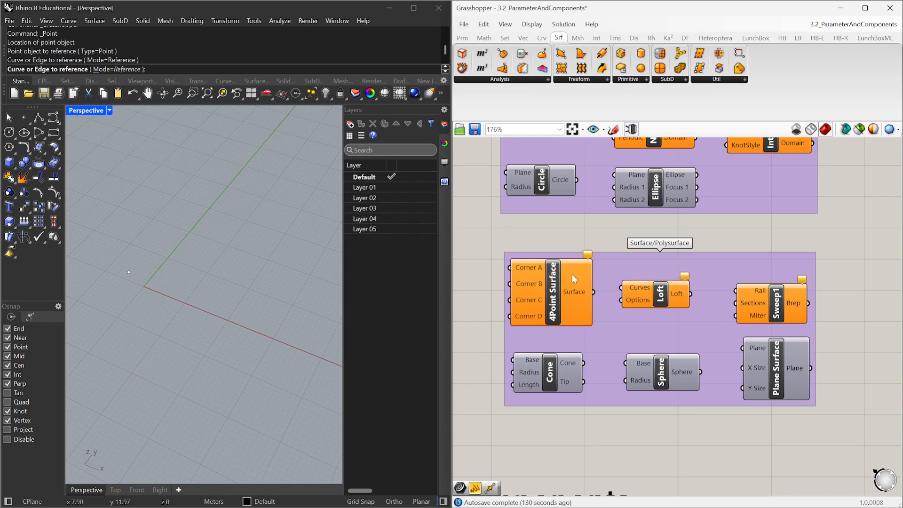
{"action": "scroll", "coordinate": [689, 292], "scroll_direction": "down", "scroll_amount": 2}
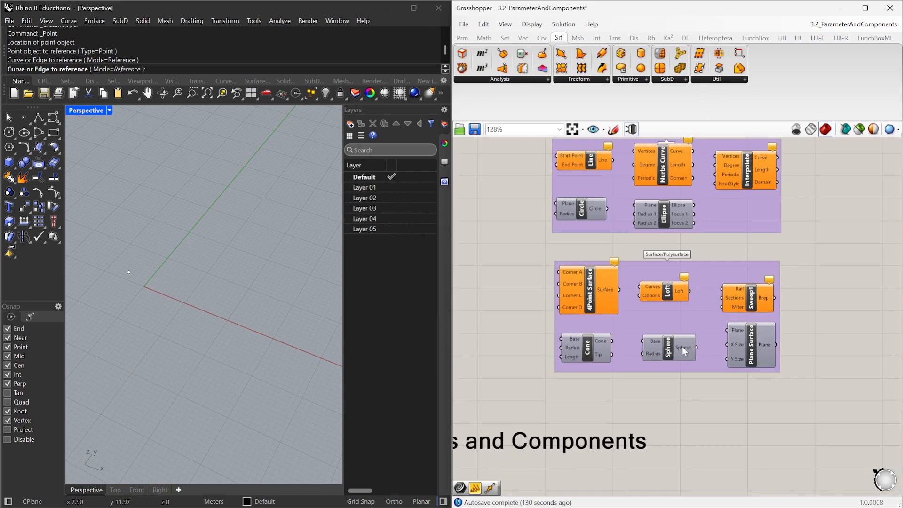
{"action": "right_click_drag", "start_coordinate": [685, 372], "coordinate": [722, 392]}
{"action": "left_click", "coordinate": [578, 38]}
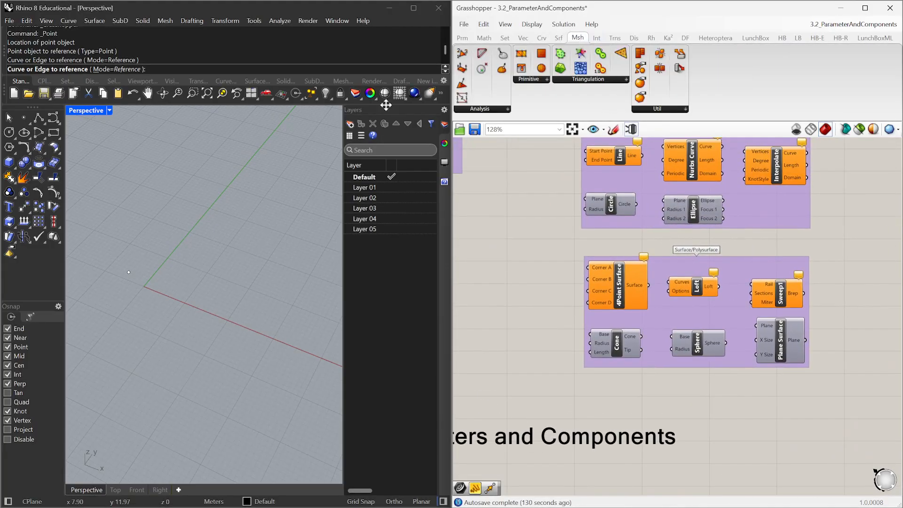
Examine the Components Parts and Dynamic Components sections of the canvas.
{"action": "scroll", "coordinate": [760, 219], "scroll_direction": "down", "scroll_amount": 4}
{"action": "right_click_drag", "start_coordinate": [708, 301], "coordinate": [659, 439]}
{"action": "scroll", "coordinate": [702, 230], "scroll_direction": "up", "scroll_amount": 1}
{"action": "right_click_drag", "start_coordinate": [730, 340], "coordinate": [732, 311]}
{"action": "scroll", "coordinate": [666, 195], "scroll_direction": "up", "scroll_amount": 2}
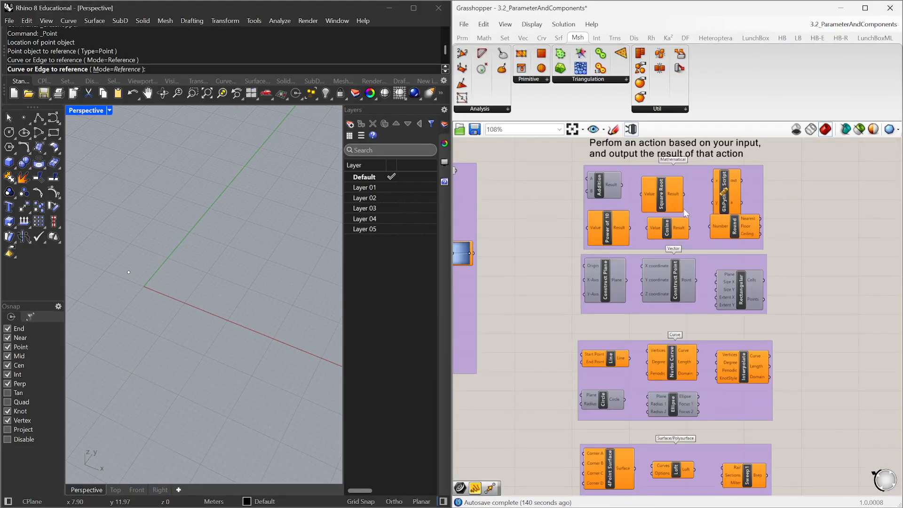
{"action": "scroll", "coordinate": [685, 221], "scroll_direction": "down", "scroll_amount": 3}
{"action": "right_click_drag", "start_coordinate": [654, 337], "coordinate": [666, 154]}
{"action": "scroll", "coordinate": [565, 282], "scroll_direction": "up", "scroll_amount": 4}
{"action": "right_click_drag", "start_coordinate": [567, 281], "coordinate": [598, 280]}
{"action": "scroll", "coordinate": [505, 202], "scroll_direction": "up", "scroll_amount": 2}
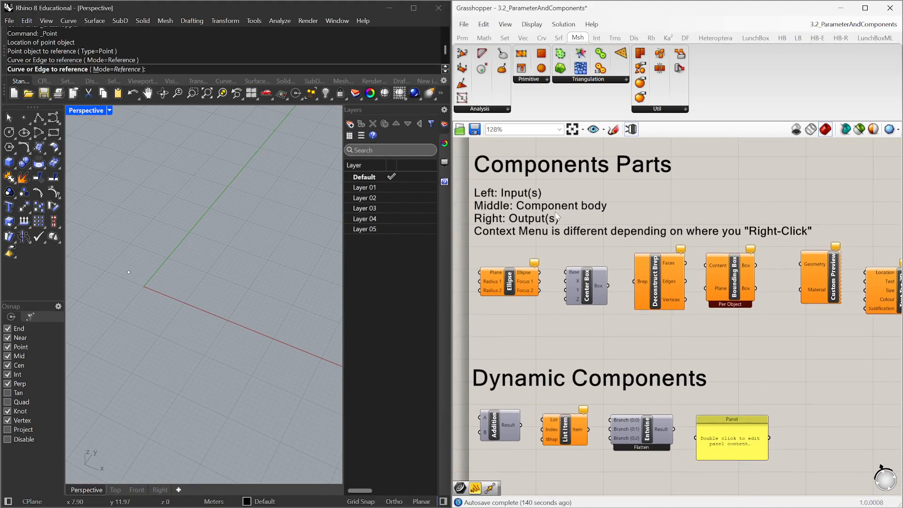
{"action": "scroll", "coordinate": [513, 209], "scroll_direction": "up", "scroll_amount": 1}
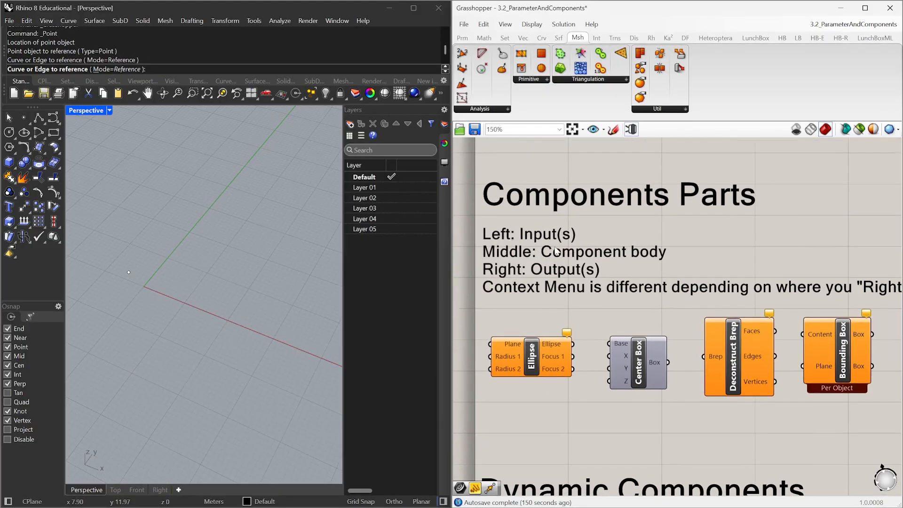
{"action": "scroll", "coordinate": [551, 238], "scroll_direction": "down", "scroll_amount": 1}
{"action": "right_click_drag", "start_coordinate": [551, 239], "coordinate": [534, 239]}
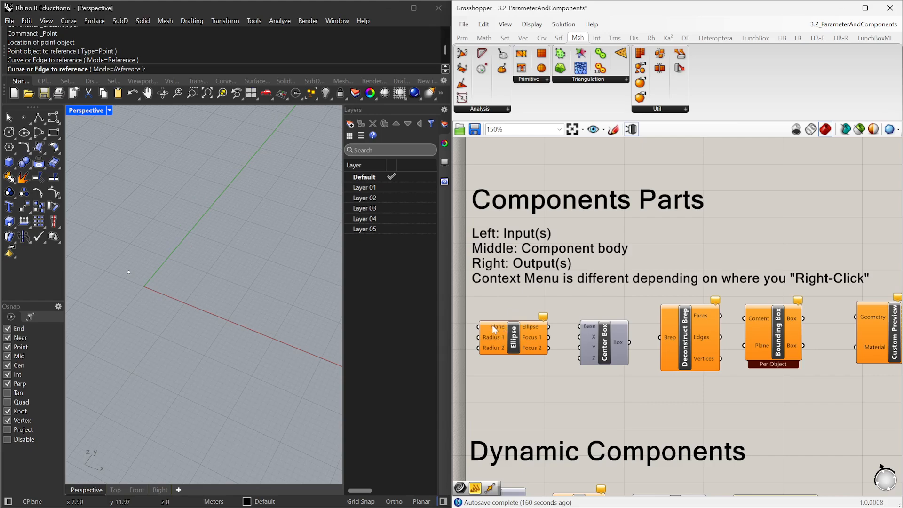
Insert an Ellipse component by searching for ellipse, then delete it.
{"action": "mouse_move", "coordinate": [493, 327]}
{"action": "left_click", "coordinate": [610, 347]}
{"action": "scroll", "coordinate": [610, 347], "scroll_direction": "up", "scroll_amount": 1}
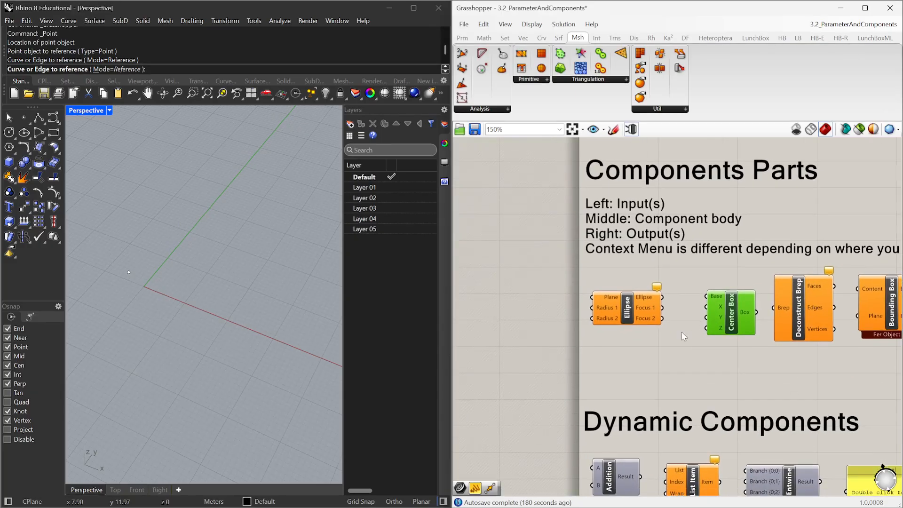
{"action": "scroll", "coordinate": [614, 301], "scroll_direction": "up", "scroll_amount": 4}
{"action": "double_click", "coordinate": [602, 221]}
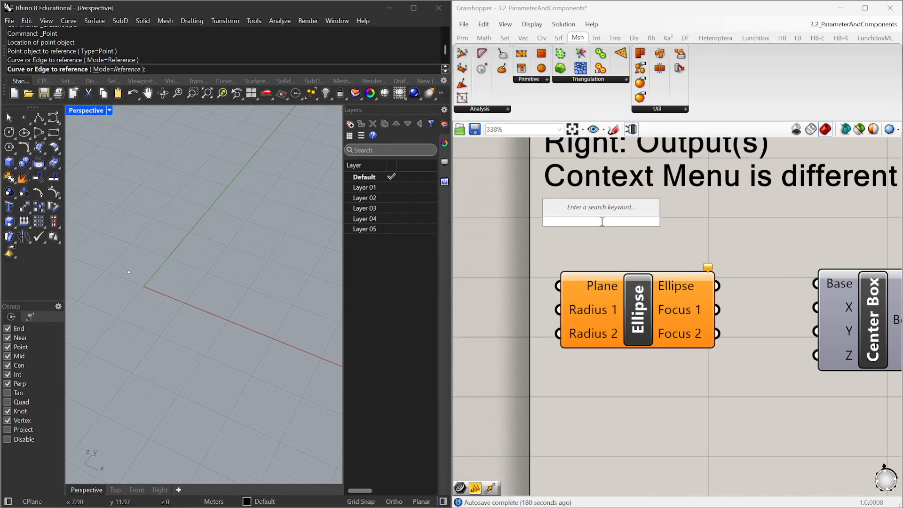
{"action": "type", "text": "ellips"}
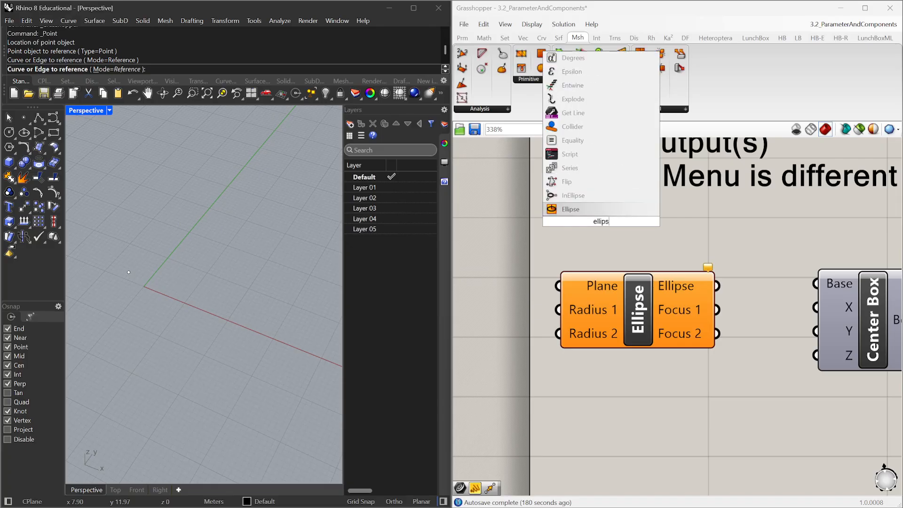
{"action": "type", "text": "e"}
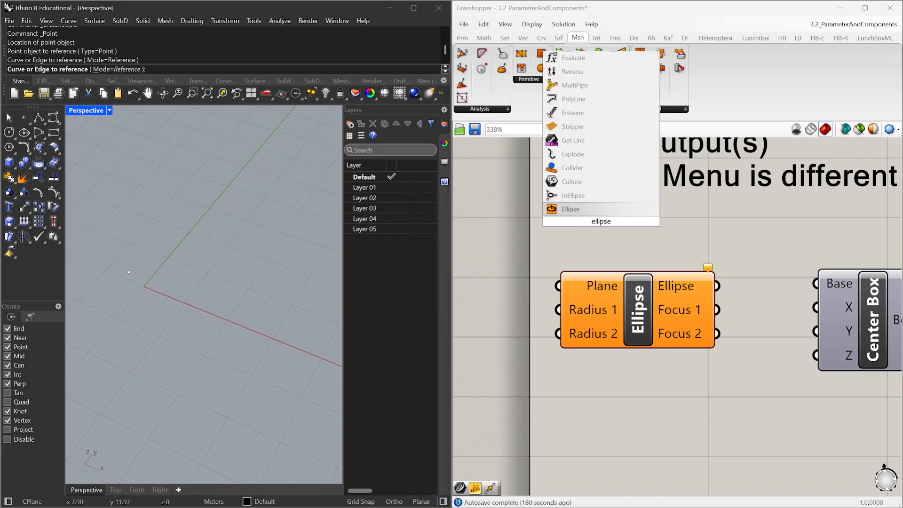
{"action": "left_click", "coordinate": [566, 212]}
{"action": "left_click_drag", "start_coordinate": [611, 242], "coordinate": [636, 256]}
{"action": "key", "text": "Delete"}
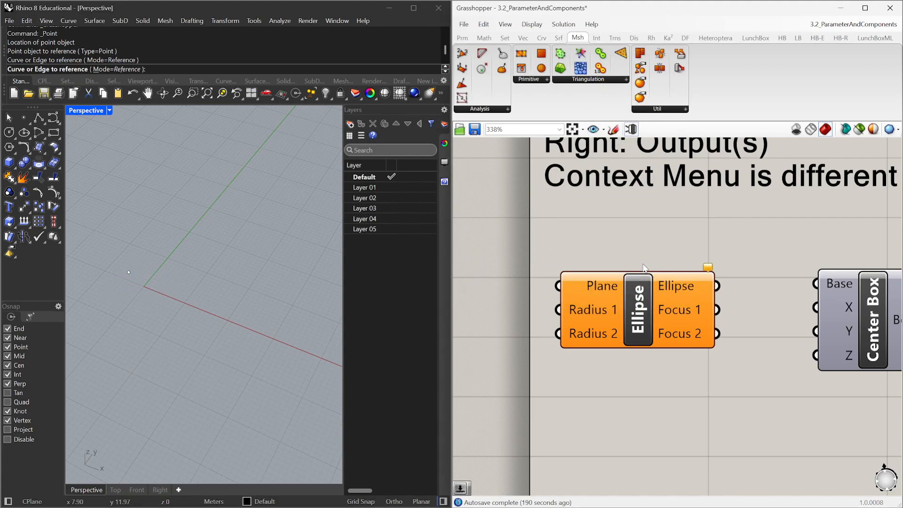
Open the Ellipse component's context menu and toggle its Preview option.
{"action": "left_click", "coordinate": [640, 294]}
{"action": "right_click", "coordinate": [640, 295]}
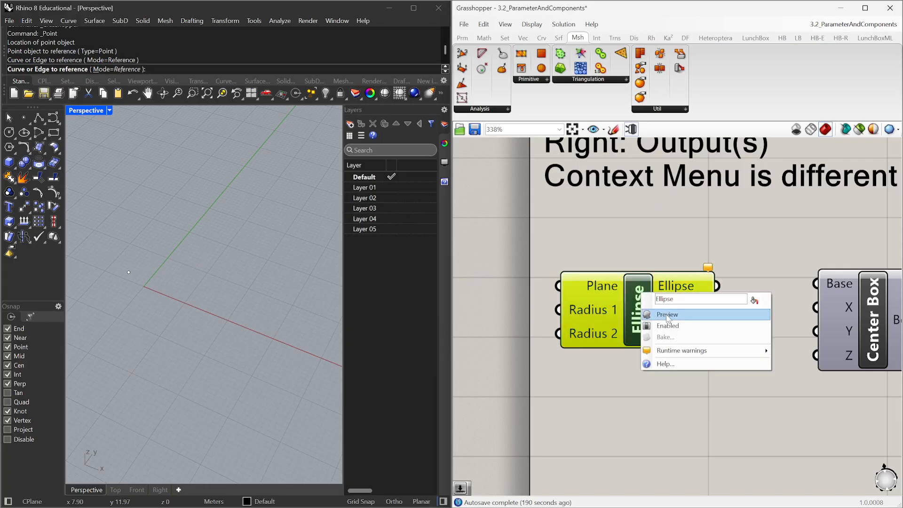
{"action": "left_click", "coordinate": [663, 249]}
{"action": "right_click", "coordinate": [636, 297]}
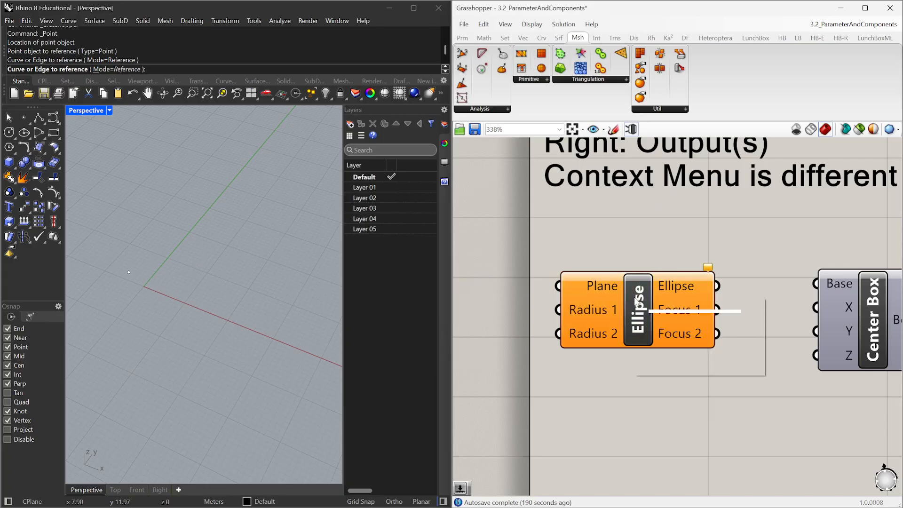
{"action": "left_click", "coordinate": [672, 320]}
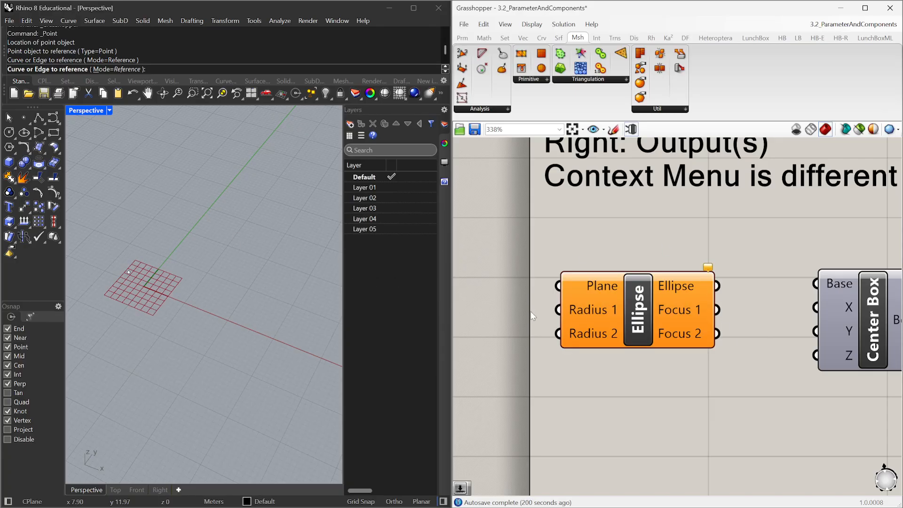
Add a number slider set to 100 and connect it to the Ellipse's Radius 1 input.
{"action": "scroll", "coordinate": [134, 294], "scroll_direction": "up", "scroll_amount": 10}
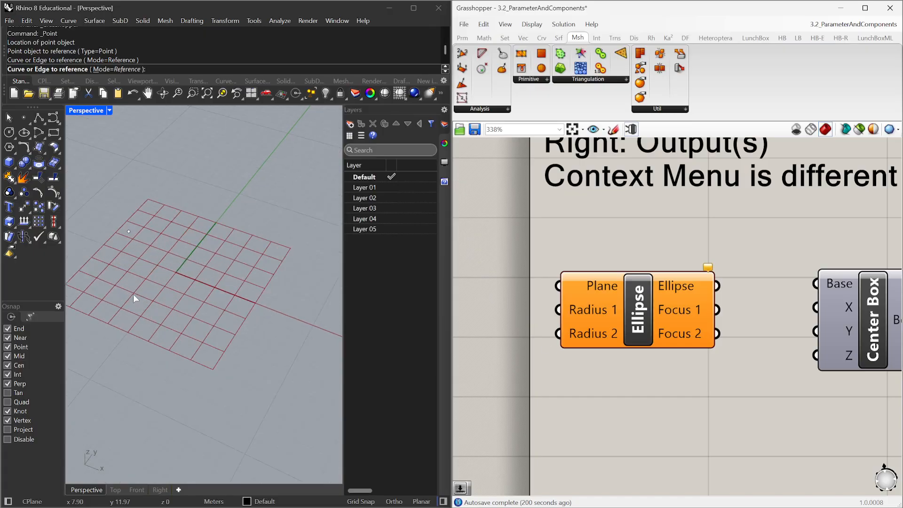
{"action": "scroll", "coordinate": [241, 280], "scroll_direction": "down", "scroll_amount": 8}
{"action": "right_click_drag", "start_coordinate": [630, 315], "coordinate": [684, 302]}
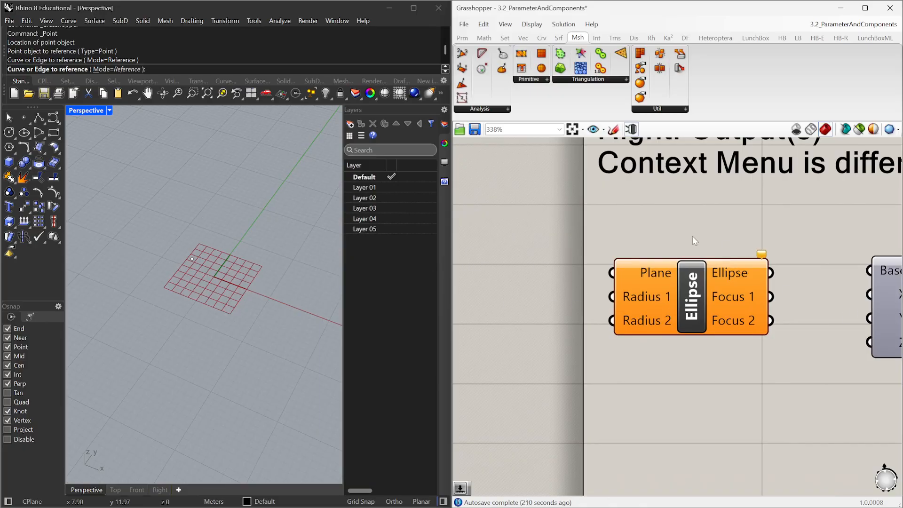
{"action": "mouse_move", "coordinate": [666, 274]}
{"action": "right_click_drag", "start_coordinate": [656, 414], "coordinate": [713, 410]}
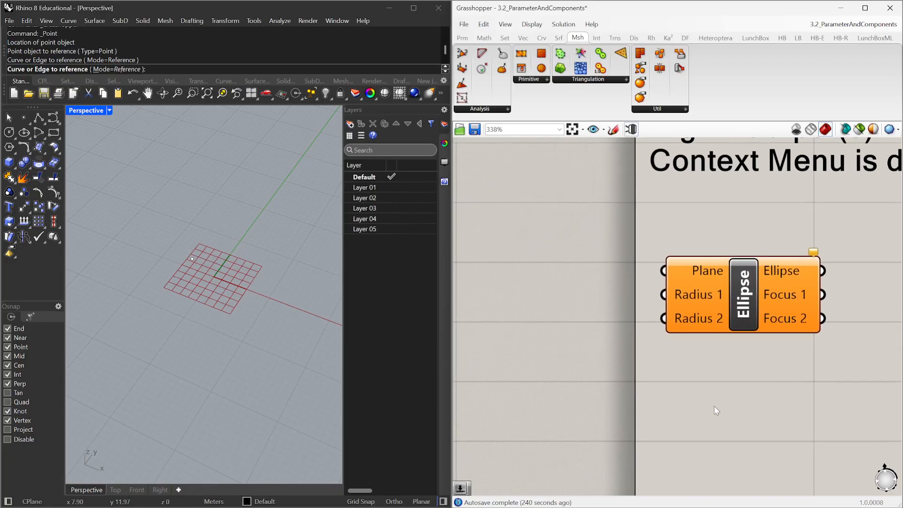
{"action": "double_click", "coordinate": [499, 300]}
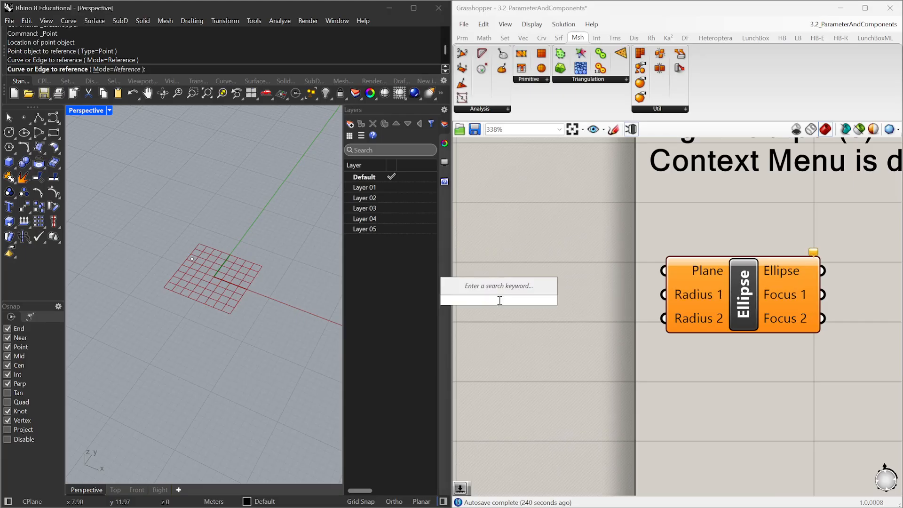
{"action": "type", "text": "100"}
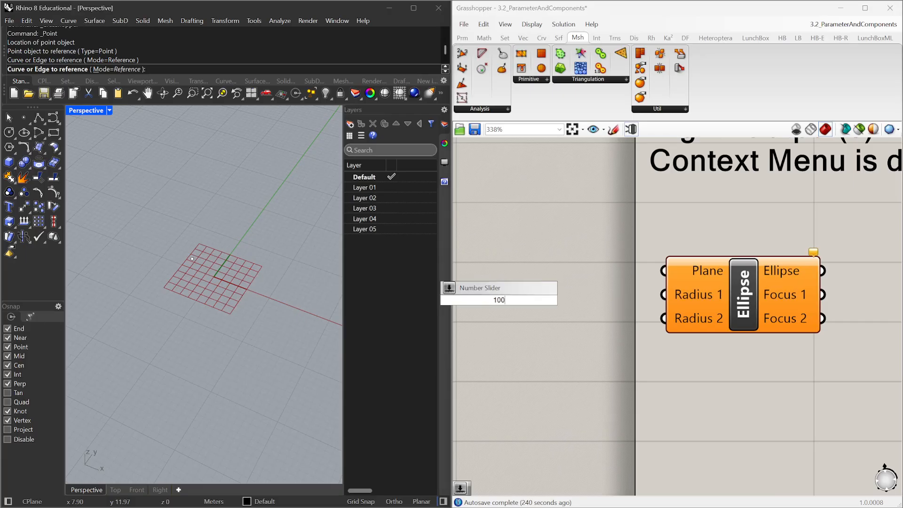
{"action": "key", "text": "Return"}
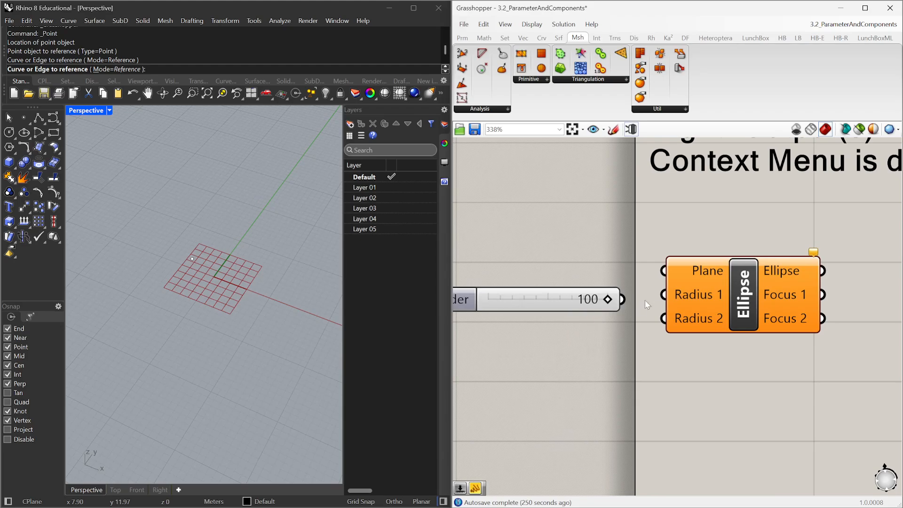
{"action": "left_click_drag", "start_coordinate": [622, 299], "coordinate": [663, 294]}
{"action": "left_click", "coordinate": [548, 307]}
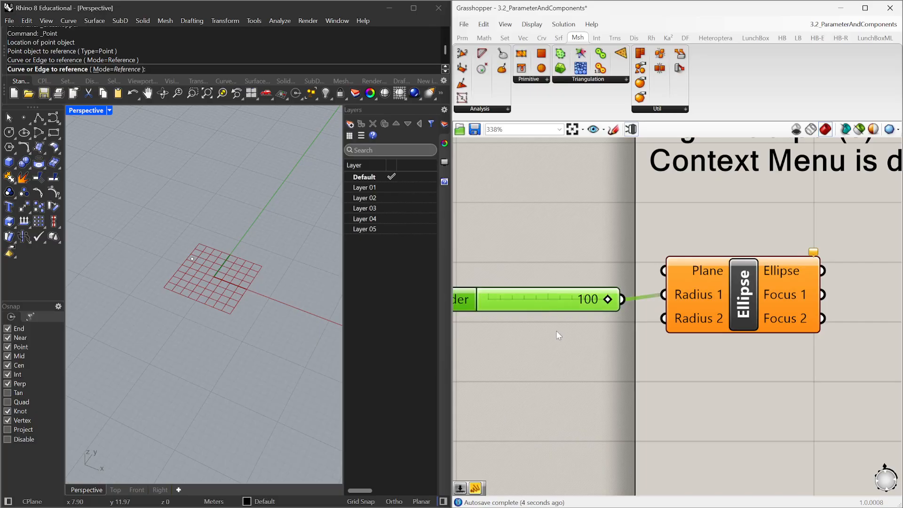
Duplicate the slider and connect the copy to the Ellipse's Radius 2 input.
{"action": "key", "text": "ctrl+c"}
{"action": "key", "text": "ctrl+v"}
{"action": "left_click_drag", "start_coordinate": [632, 313], "coordinate": [663, 318]}
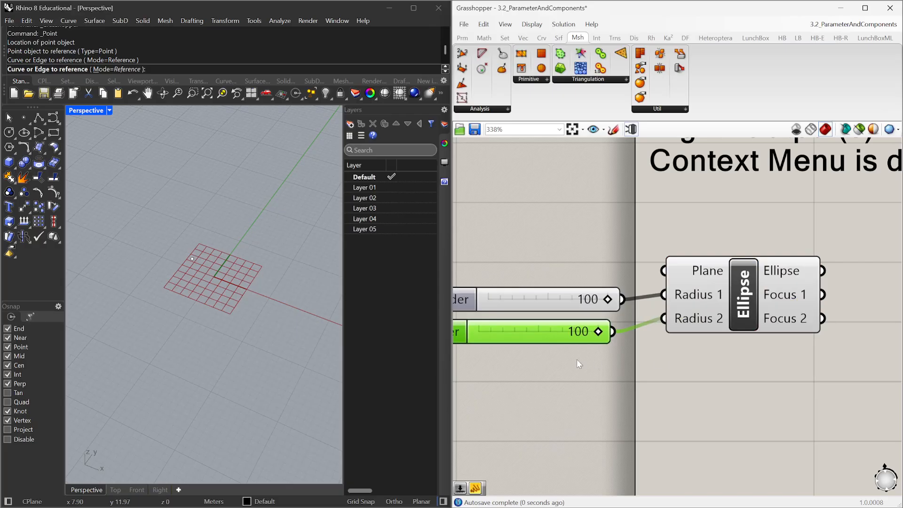
{"action": "scroll", "coordinate": [235, 333], "scroll_direction": "down", "scroll_amount": 8}
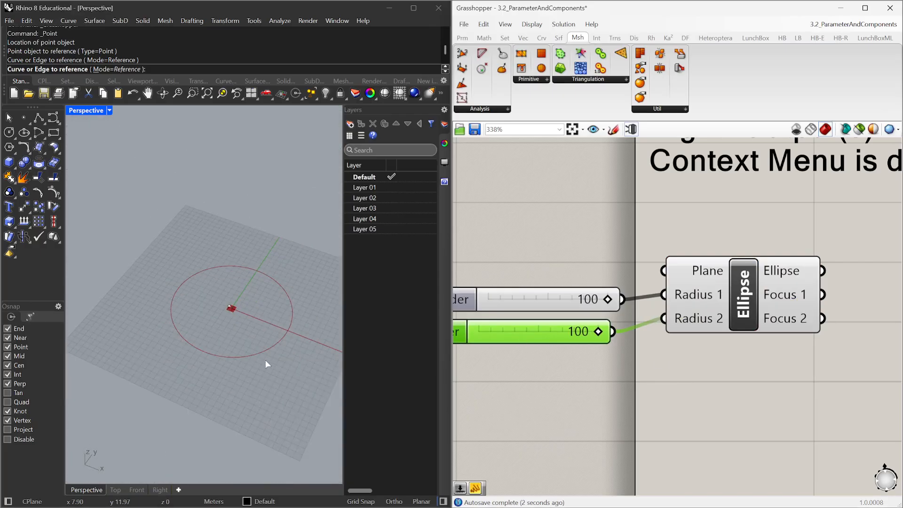
{"action": "scroll", "coordinate": [292, 352], "scroll_direction": "up", "scroll_amount": 2}
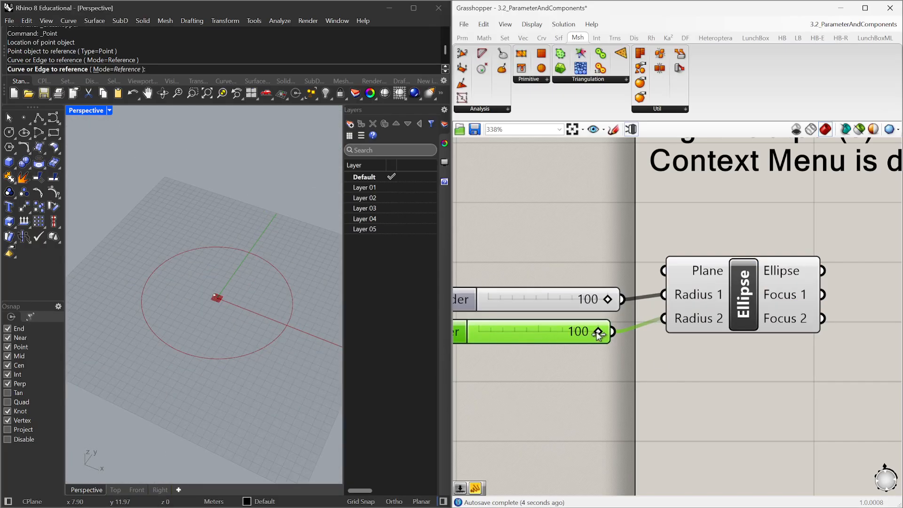
Drag the radius sliders to resize the ellipse, leaving Radius 1 at 67 and Radius 2 at 100.
{"action": "left_click_drag", "start_coordinate": [599, 331], "coordinate": [558, 334]}
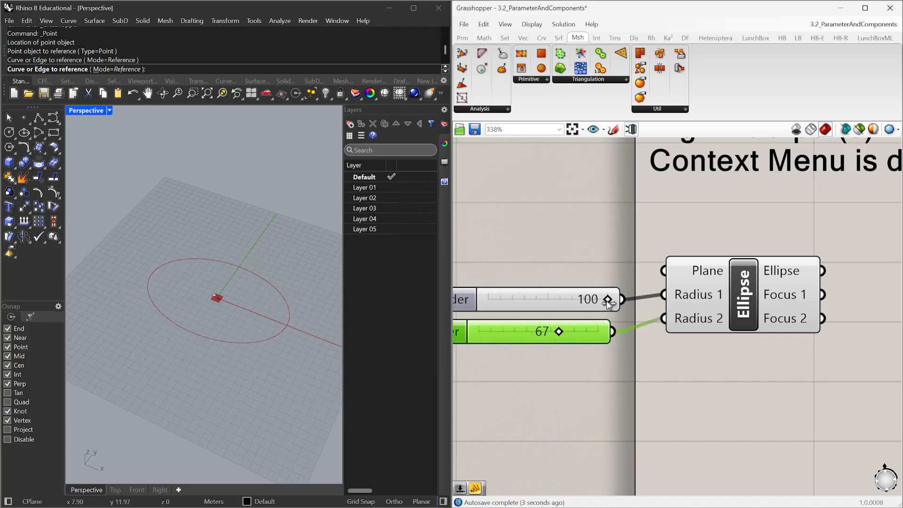
{"action": "mouse_move", "coordinate": [607, 299]}
{"action": "left_mouse_down"}
{"action": "mouse_move", "coordinate": [521, 310]}
{"action": "mouse_move", "coordinate": [613, 309]}
{"action": "left_mouse_up"}
{"action": "left_click_drag", "start_coordinate": [558, 331], "coordinate": [605, 345]}
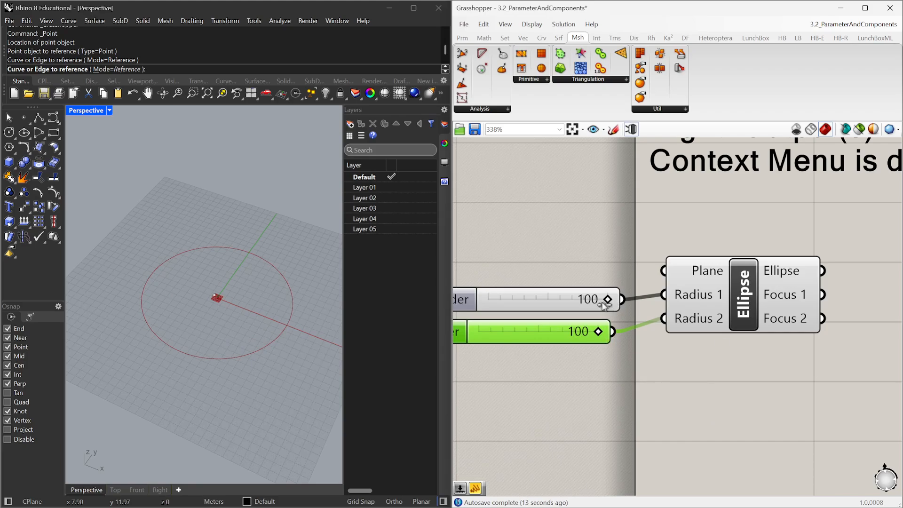
{"action": "left_click_drag", "start_coordinate": [605, 306], "coordinate": [566, 305]}
Pan and zoom around the Components Parts section of the canvas to survey its components.
{"action": "right_click_drag", "start_coordinate": [784, 298], "coordinate": [695, 312]}
{"action": "scroll", "coordinate": [703, 288], "scroll_direction": "up", "scroll_amount": 2}
{"action": "scroll", "coordinate": [654, 280], "scroll_direction": "down", "scroll_amount": 5}
{"action": "right_click_drag", "start_coordinate": [744, 298], "coordinate": [620, 281]}
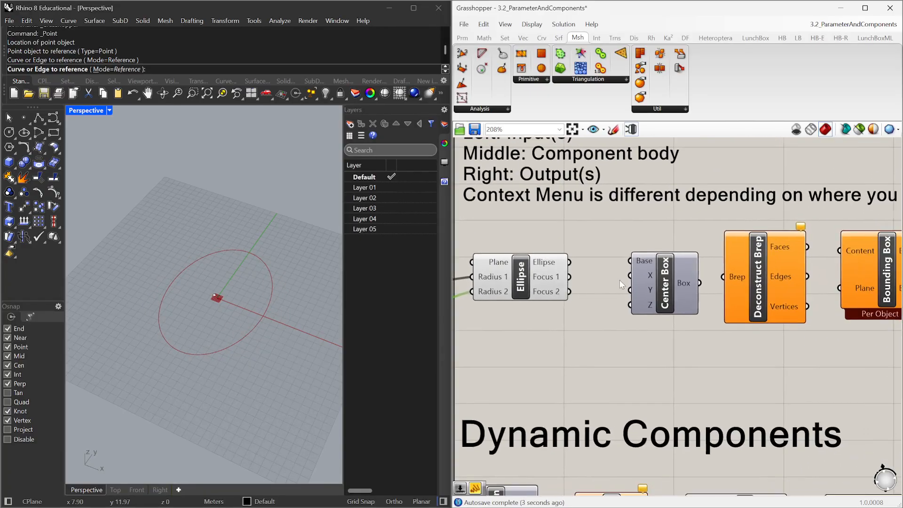
{"action": "scroll", "coordinate": [622, 284], "scroll_direction": "down", "scroll_amount": 6}
{"action": "left_click_drag", "start_coordinate": [796, 317], "coordinate": [609, 279]}
{"action": "left_click_drag", "start_coordinate": [610, 282], "coordinate": [694, 284]}
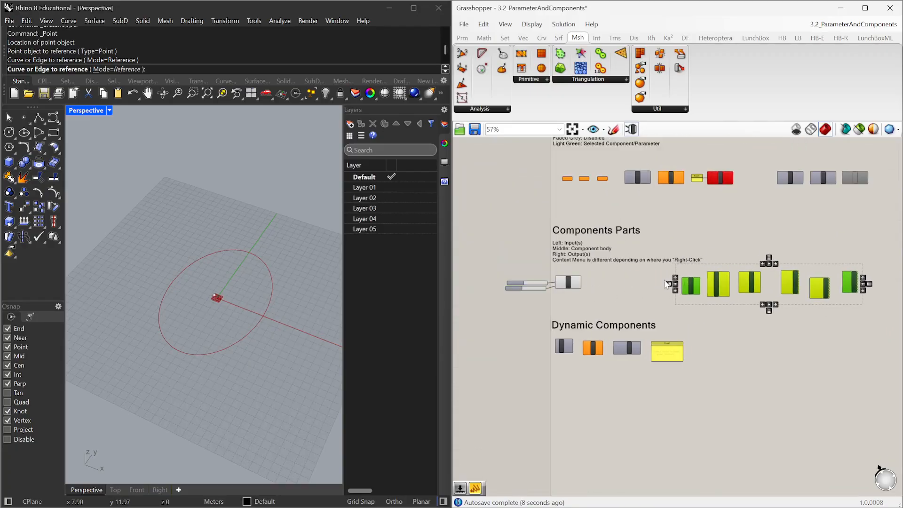
{"action": "scroll", "coordinate": [586, 280], "scroll_direction": "up", "scroll_amount": 5}
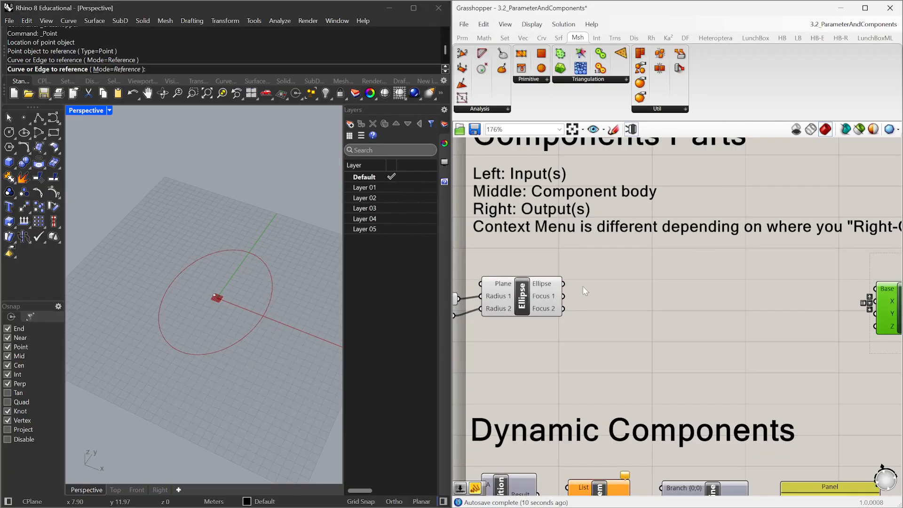
{"action": "right_click_drag", "start_coordinate": [583, 287], "coordinate": [608, 292]}
{"action": "scroll", "coordinate": [570, 294], "scroll_direction": "down", "scroll_amount": 1}
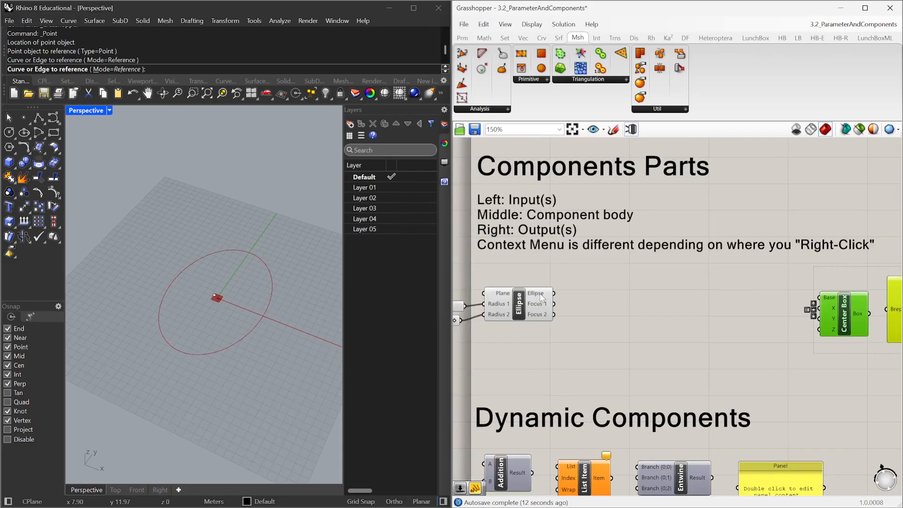
Add a Panel next to the Ellipse component and connect the Ellipse output to it.
{"action": "mouse_move", "coordinate": [542, 298]}
{"action": "left_click", "coordinate": [463, 39]}
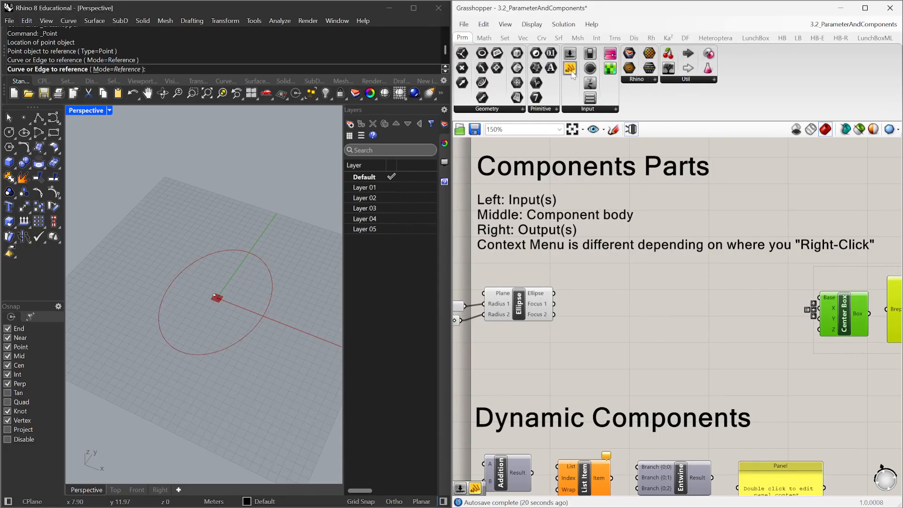
{"action": "left_click_drag", "start_coordinate": [627, 253], "coordinate": [633, 307]}
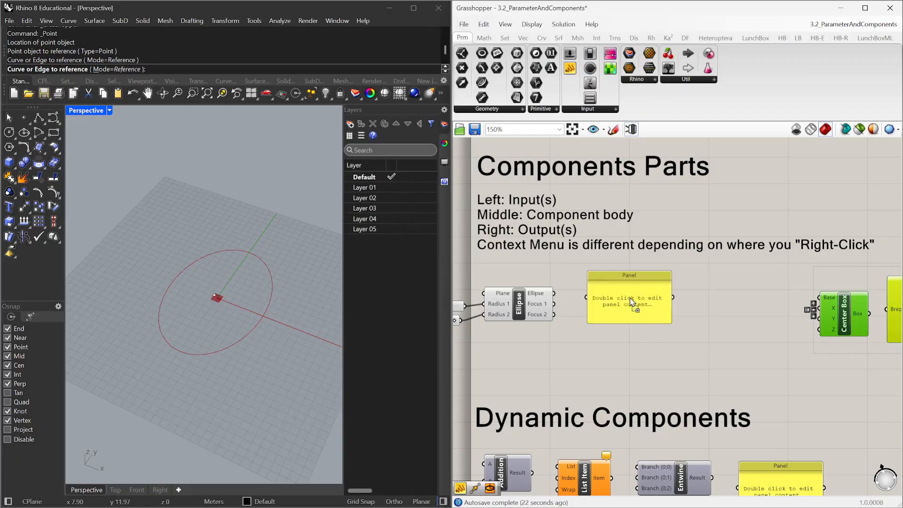
{"action": "scroll", "coordinate": [571, 305], "scroll_direction": "up", "scroll_amount": 2}
{"action": "left_click_drag", "start_coordinate": [547, 289], "coordinate": [592, 293]}
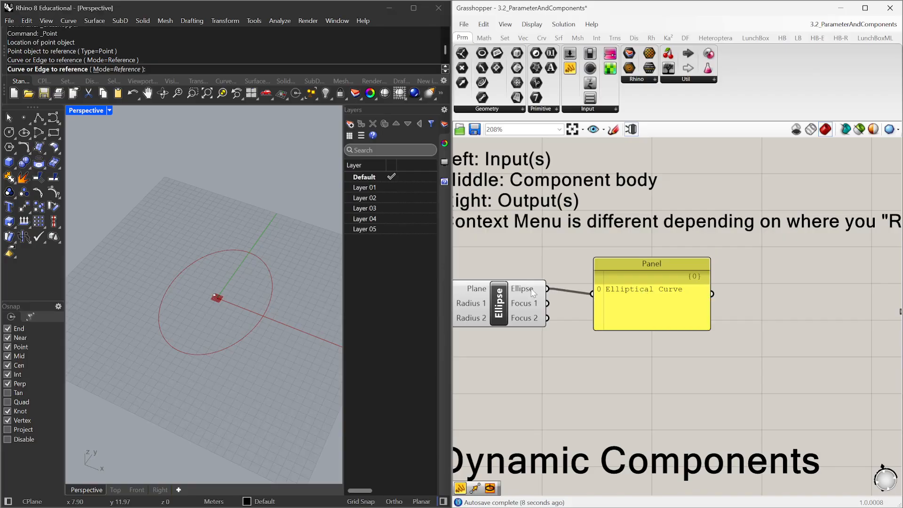
Move the first panel up, add a second Panel and connect the Ellipse's Focus 1 output to it.
{"action": "left_click_drag", "start_coordinate": [683, 293], "coordinate": [695, 257]}
{"action": "left_click", "coordinate": [568, 65]}
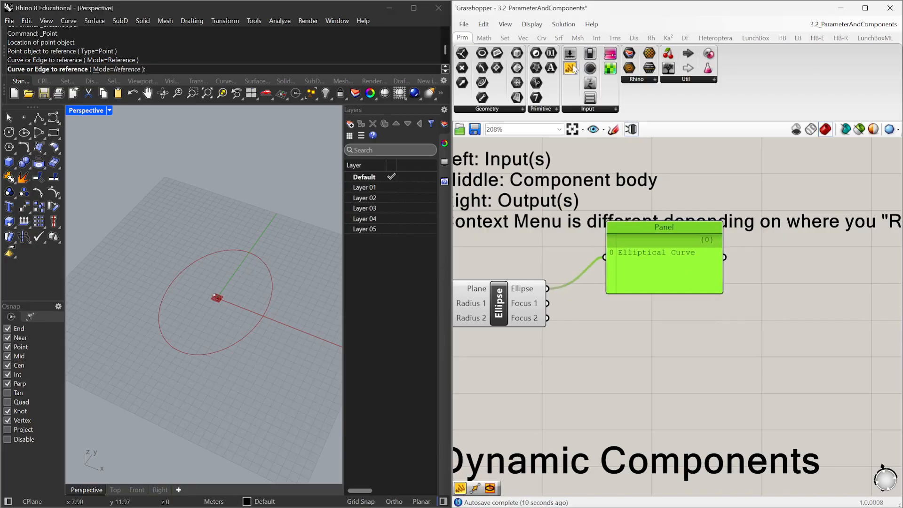
{"action": "left_click", "coordinate": [717, 350]}
{"action": "mouse_move", "coordinate": [523, 306]}
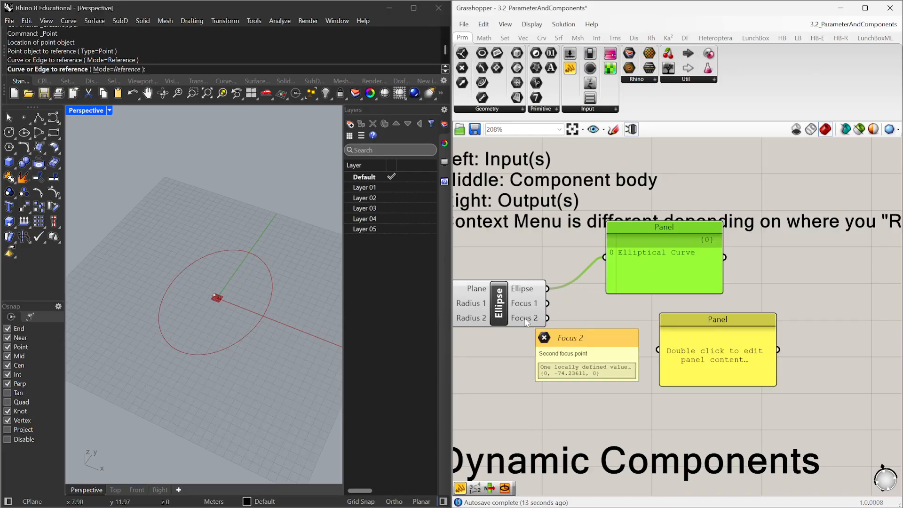
{"action": "left_click_drag", "start_coordinate": [547, 304], "coordinate": [660, 353]}
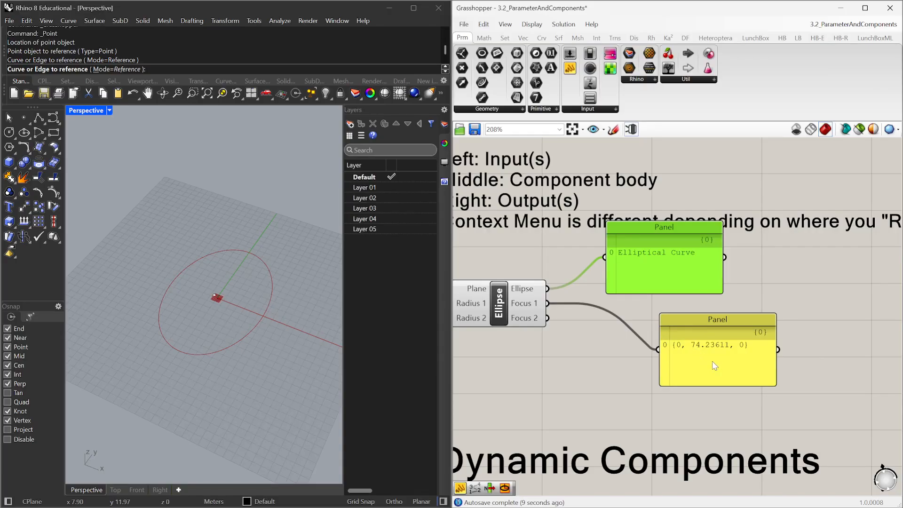
Reconnect the second panel to the Ellipse's Focus 2 output instead.
{"action": "scroll", "coordinate": [701, 347], "scroll_direction": "down", "scroll_amount": 3}
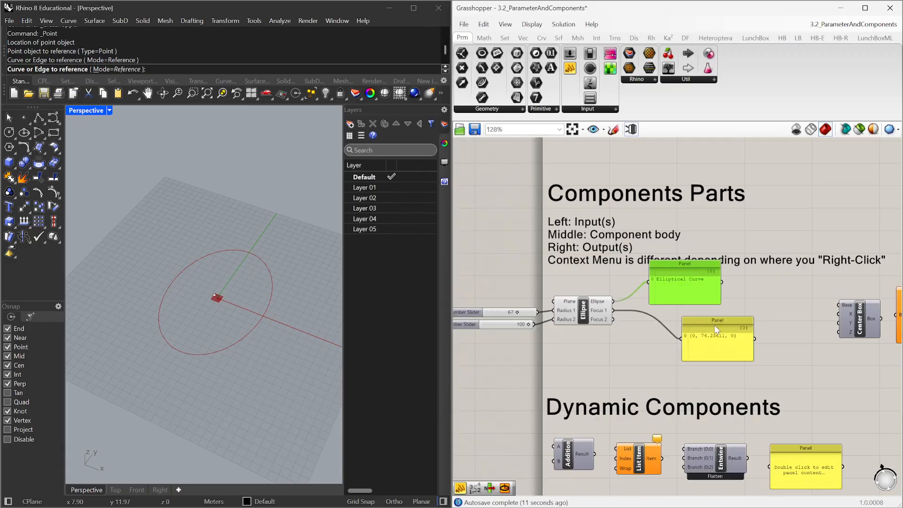
{"action": "scroll", "coordinate": [708, 343], "scroll_direction": "up", "scroll_amount": 5}
{"action": "scroll", "coordinate": [714, 346], "scroll_direction": "down", "scroll_amount": 3}
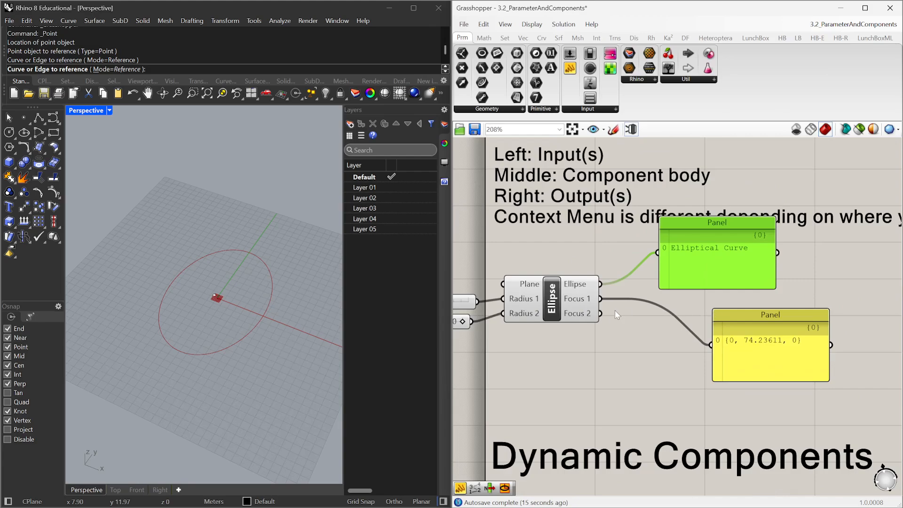
{"action": "left_click_drag", "start_coordinate": [602, 314], "coordinate": [711, 344]}
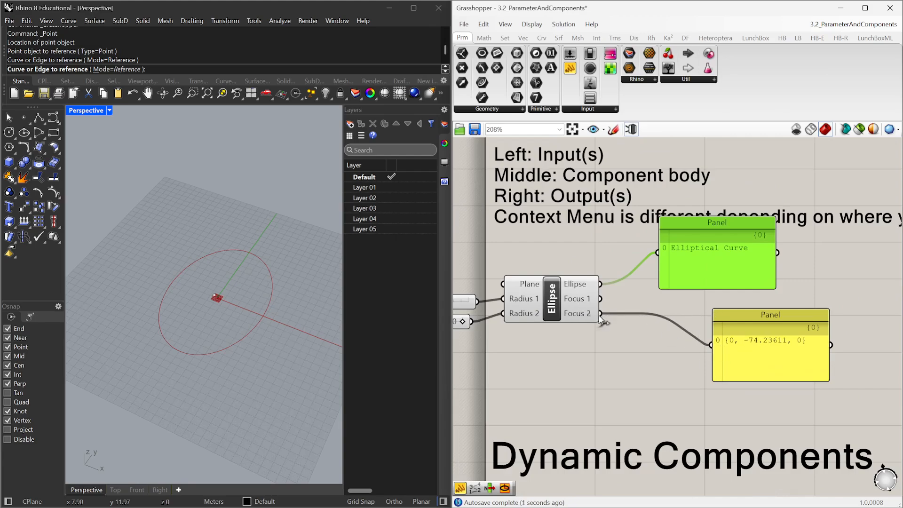
Set the Radius 1 slider to 38.
{"action": "right_click_drag", "start_coordinate": [518, 317], "coordinate": [667, 313]}
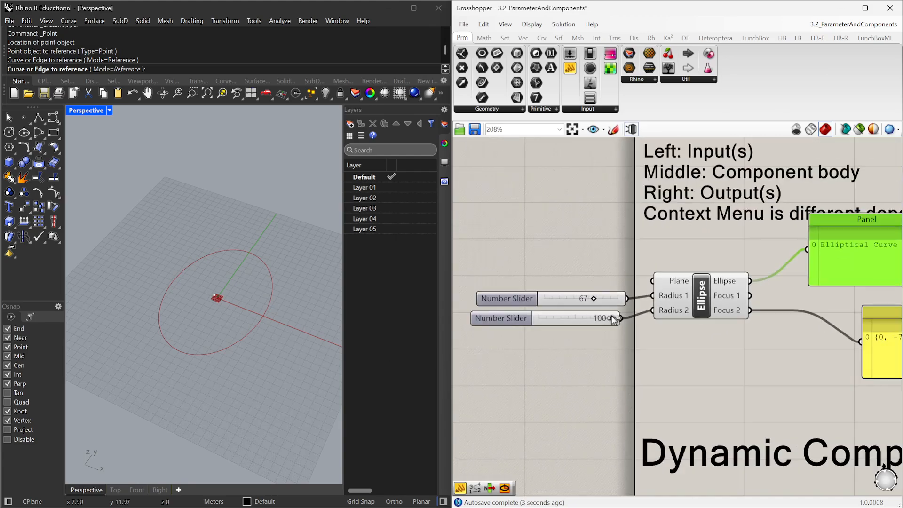
{"action": "left_click_drag", "start_coordinate": [594, 299], "coordinate": [588, 299]}
{"action": "right_click_drag", "start_coordinate": [604, 300], "coordinate": [538, 289]}
{"action": "mouse_move", "coordinate": [518, 288]}
{"action": "left_mouse_down"}
{"action": "mouse_move", "coordinate": [548, 288]}
{"action": "mouse_move", "coordinate": [494, 288]}
{"action": "mouse_move", "coordinate": [506, 288]}
{"action": "left_mouse_up"}
Delete both Panel components connected to the Ellipse.
{"action": "scroll", "coordinate": [545, 325], "scroll_direction": "down", "scroll_amount": 2}
{"action": "left_click", "coordinate": [749, 319]}
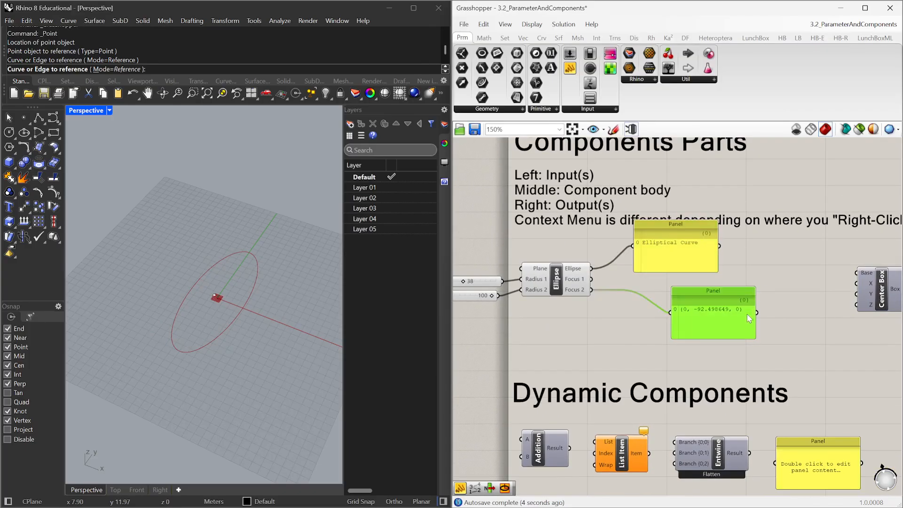
{"action": "key", "text": "Delete"}
{"action": "left_click_drag", "start_coordinate": [673, 250], "coordinate": [679, 275]}
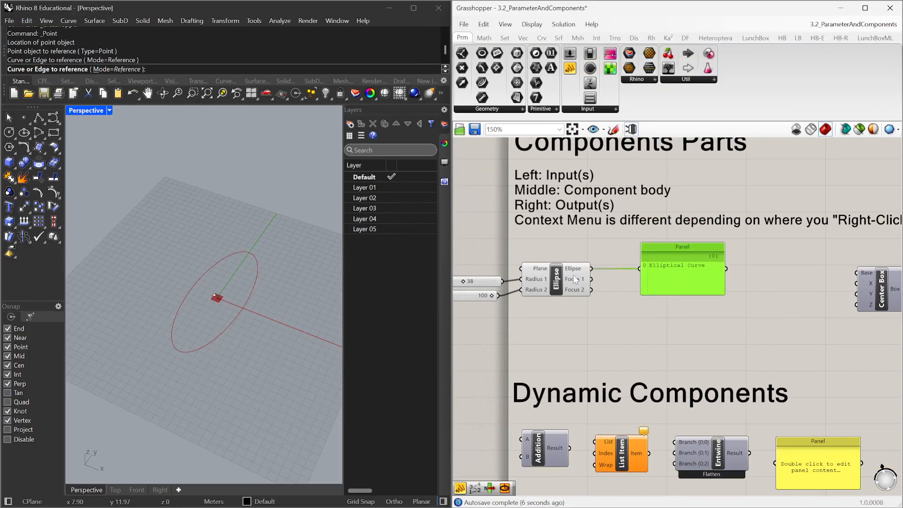
{"action": "scroll", "coordinate": [682, 275], "scroll_direction": "up", "scroll_amount": 2}
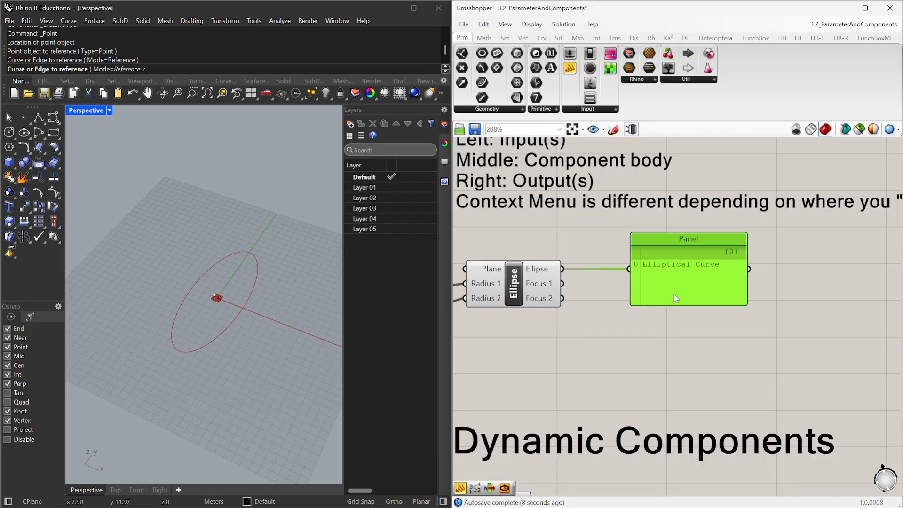
{"action": "key", "text": "Delete"}
{"action": "right_click_drag", "start_coordinate": [651, 303], "coordinate": [741, 278]}
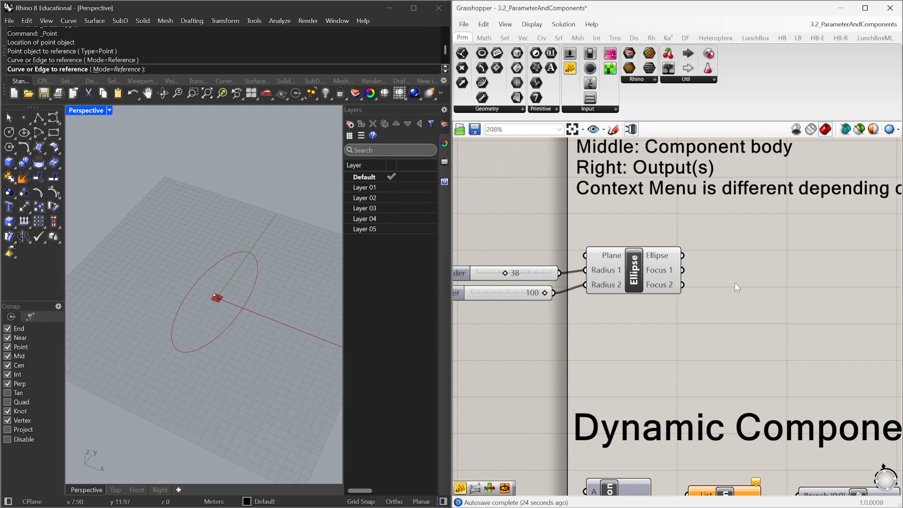
Insert an Extrude component by searching for extrude and connect the Ellipse output to its Base input.
{"action": "scroll", "coordinate": [713, 326], "scroll_direction": "down", "scroll_amount": 2}
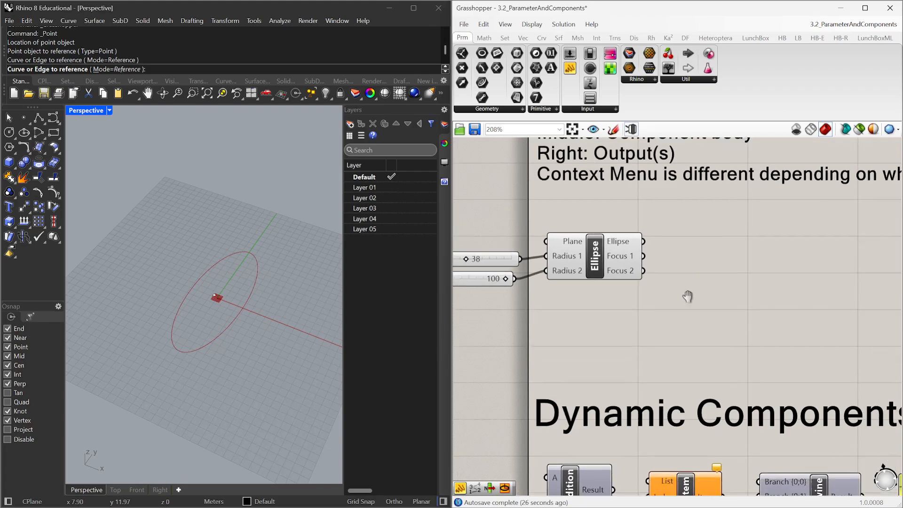
{"action": "scroll", "coordinate": [703, 242], "scroll_direction": "up", "scroll_amount": 3}
{"action": "scroll", "coordinate": [726, 256], "scroll_direction": "down", "scroll_amount": 1}
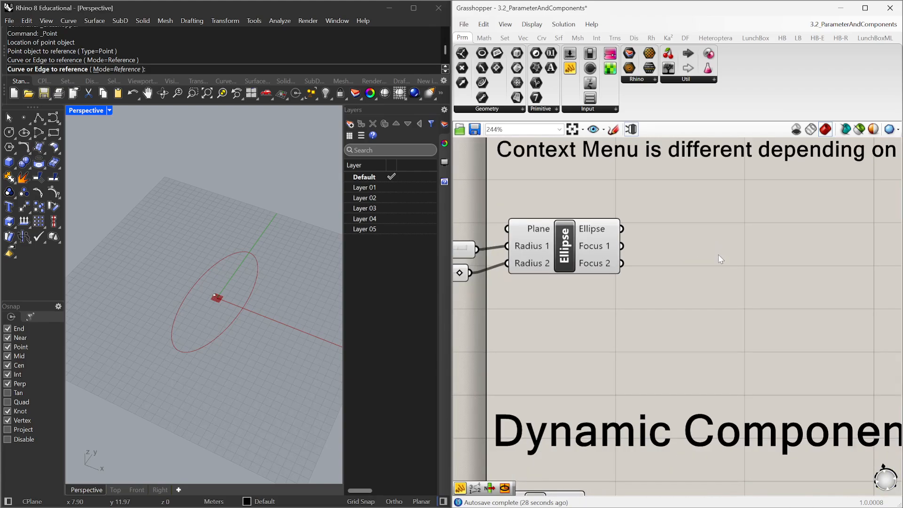
{"action": "double_click", "coordinate": [745, 248]}
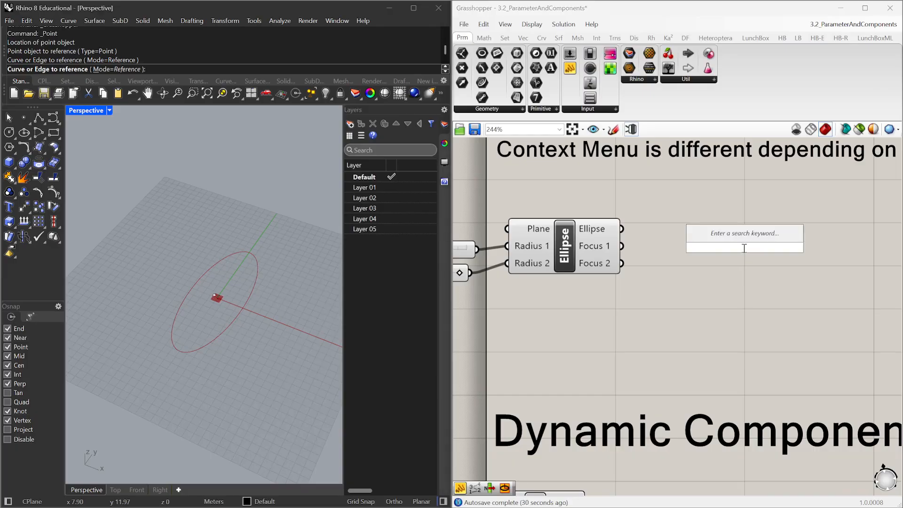
{"action": "type", "text": "extrude"}
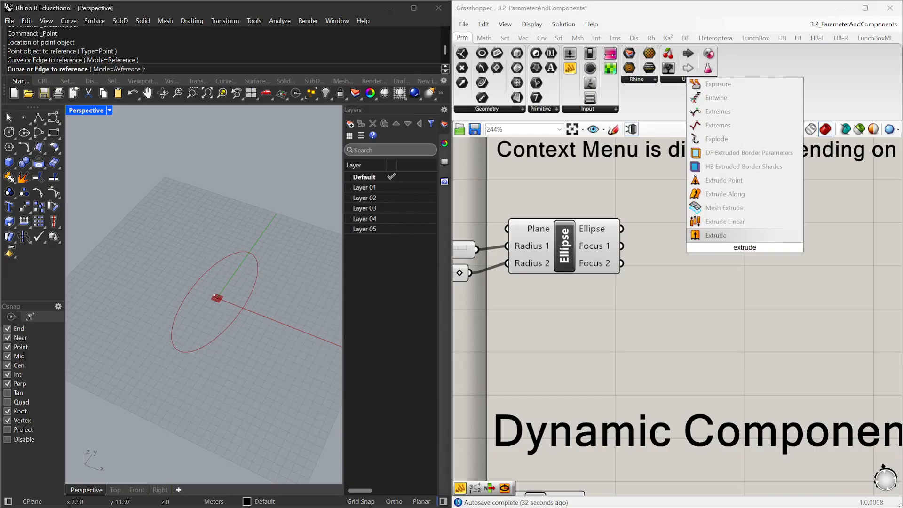
{"action": "left_click", "coordinate": [746, 239]}
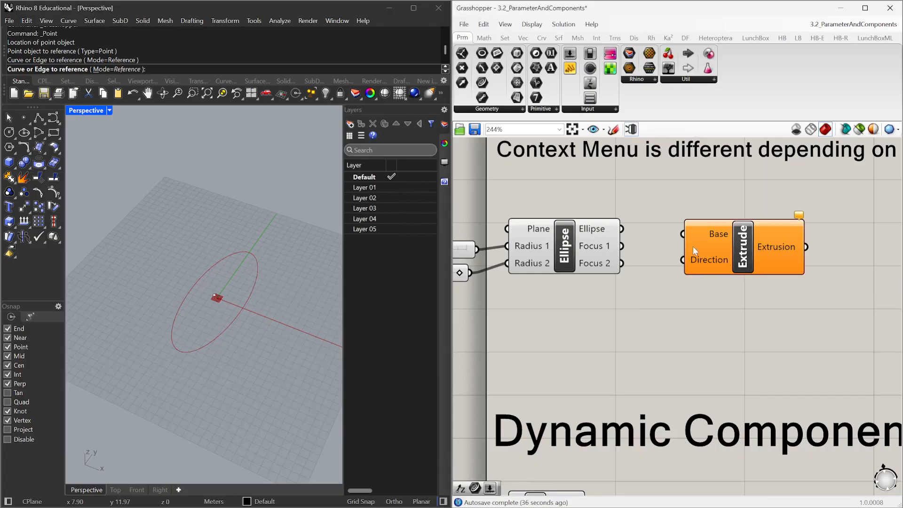
{"action": "scroll", "coordinate": [620, 233], "scroll_direction": "up", "scroll_amount": 2}
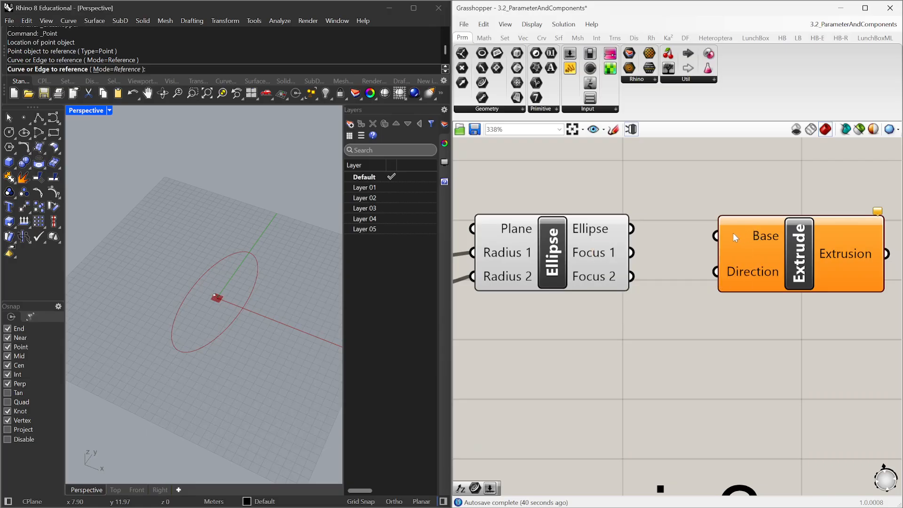
{"action": "left_click_drag", "start_coordinate": [632, 229], "coordinate": [715, 235]}
Place a Unit Z vector component below the Ellipse from the Vector group.
{"action": "scroll", "coordinate": [714, 266], "scroll_direction": "down", "scroll_amount": 3}
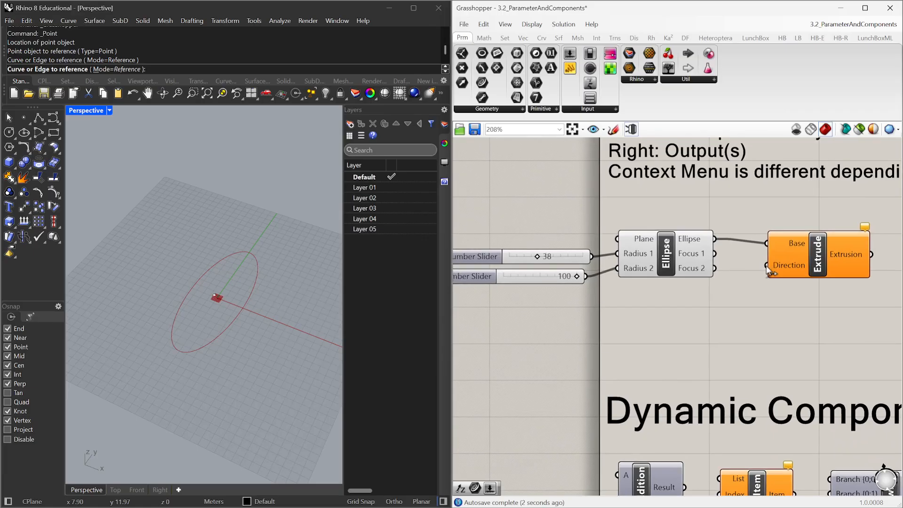
{"action": "scroll", "coordinate": [763, 262], "scroll_direction": "down", "scroll_amount": 1}
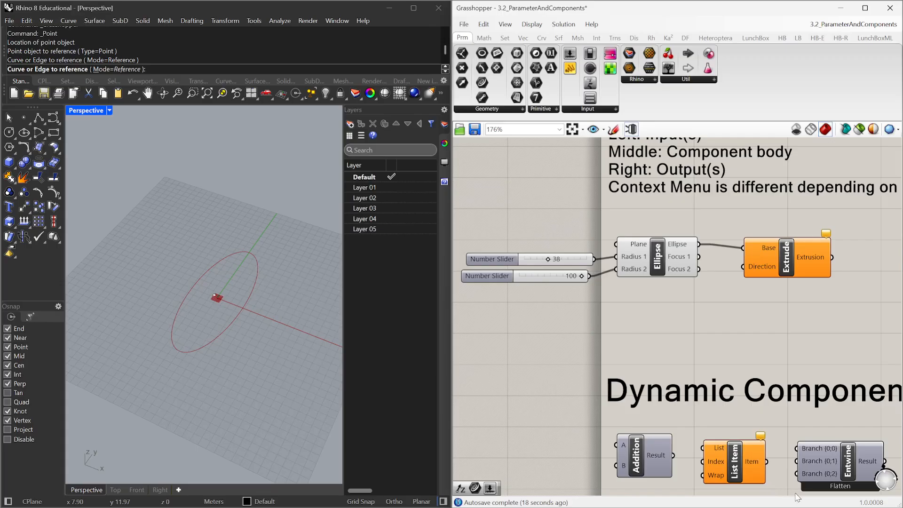
{"action": "scroll", "coordinate": [848, 244], "scroll_direction": "up", "scroll_amount": 1}
{"action": "scroll", "coordinate": [775, 258], "scroll_direction": "up", "scroll_amount": 2}
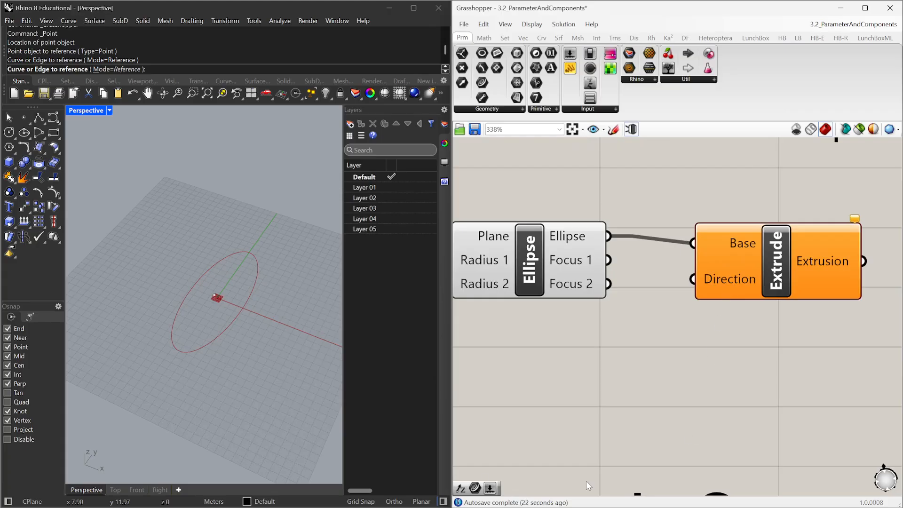
{"action": "mouse_move", "coordinate": [718, 281]}
{"action": "left_click", "coordinate": [526, 40]}
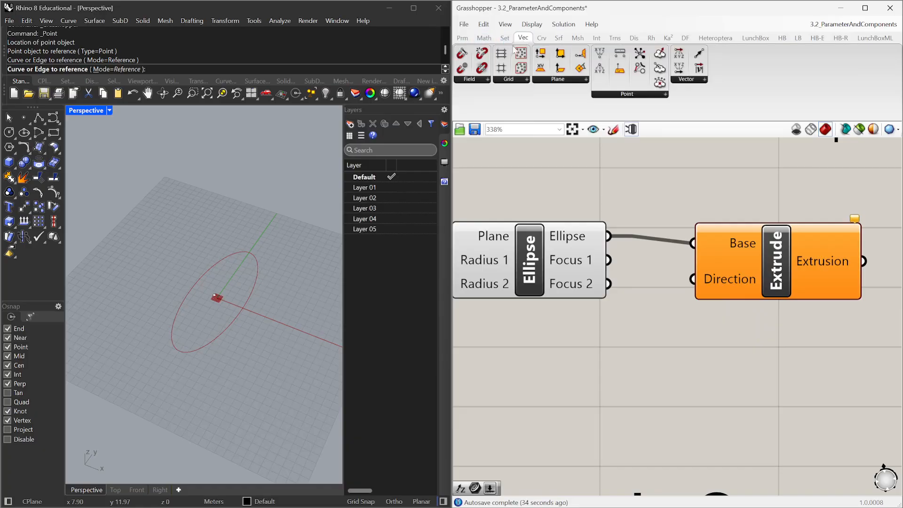
{"action": "left_click", "coordinate": [619, 95]}
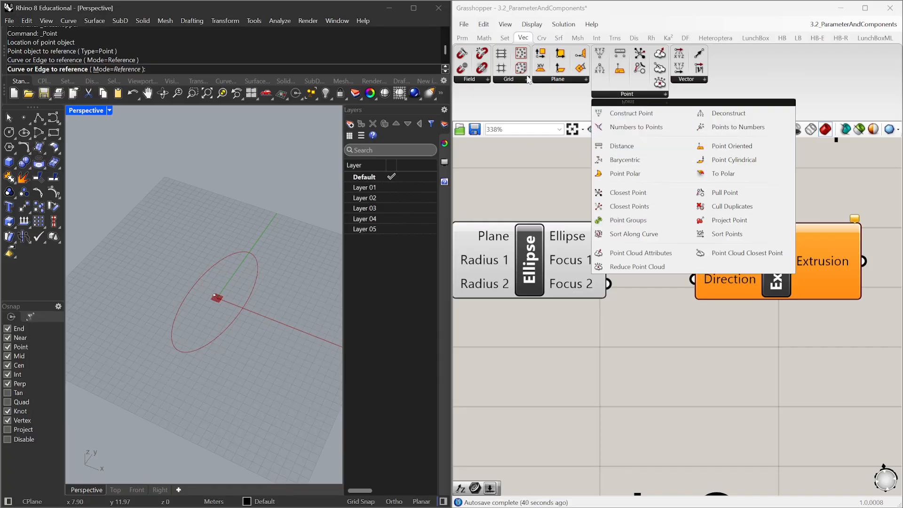
{"action": "left_click", "coordinate": [688, 80]}
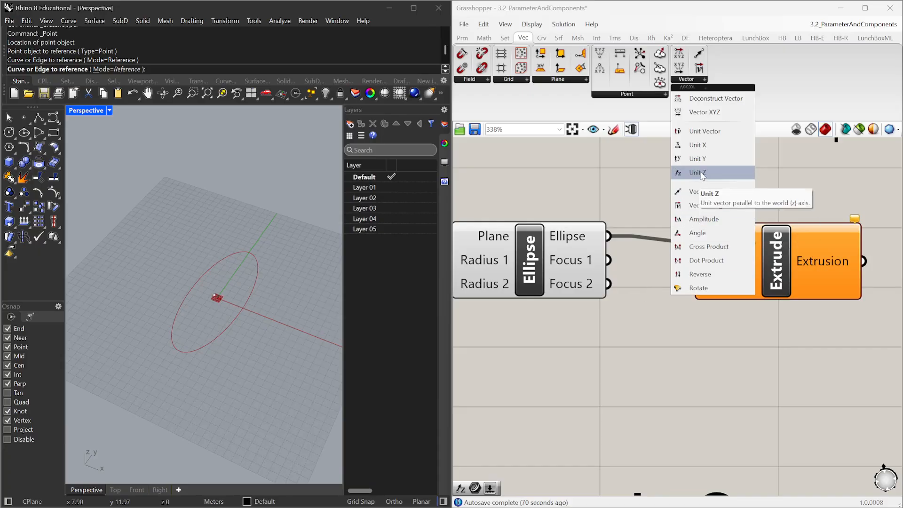
{"action": "left_click", "coordinate": [701, 173]}
{"action": "left_click", "coordinate": [631, 361]}
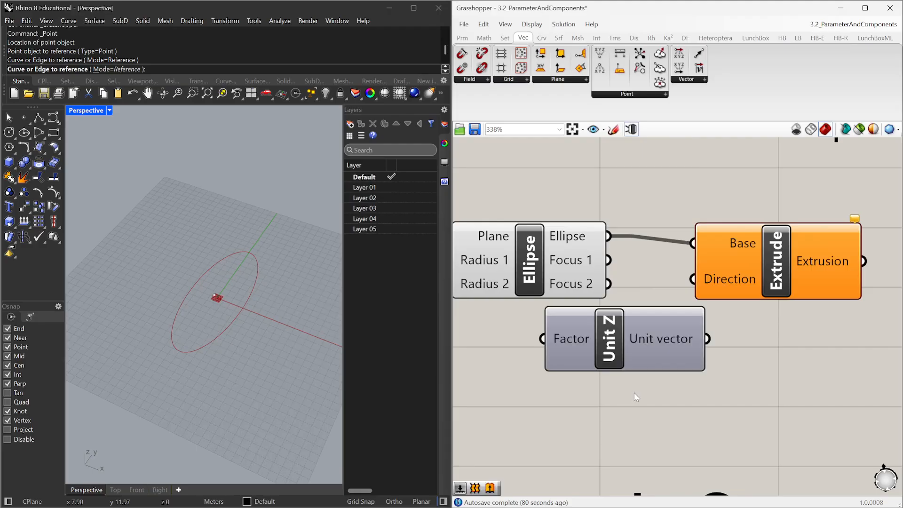
Delete the Unit Z component.
{"action": "scroll", "coordinate": [697, 326], "scroll_direction": "down", "scroll_amount": 3}
{"action": "scroll", "coordinate": [710, 318], "scroll_direction": "up", "scroll_amount": 2}
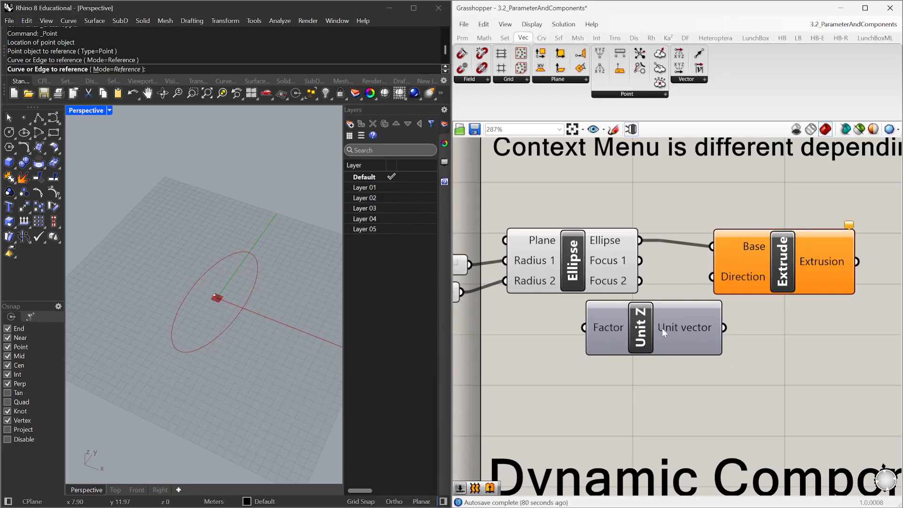
{"action": "left_click", "coordinate": [661, 328]}
{"action": "key", "text": "Delete"}
Insert a Unit Z component by searching for unit z and connect its Unit vector output to the Extrude's Direction input.
{"action": "double_click", "coordinate": [658, 334]}
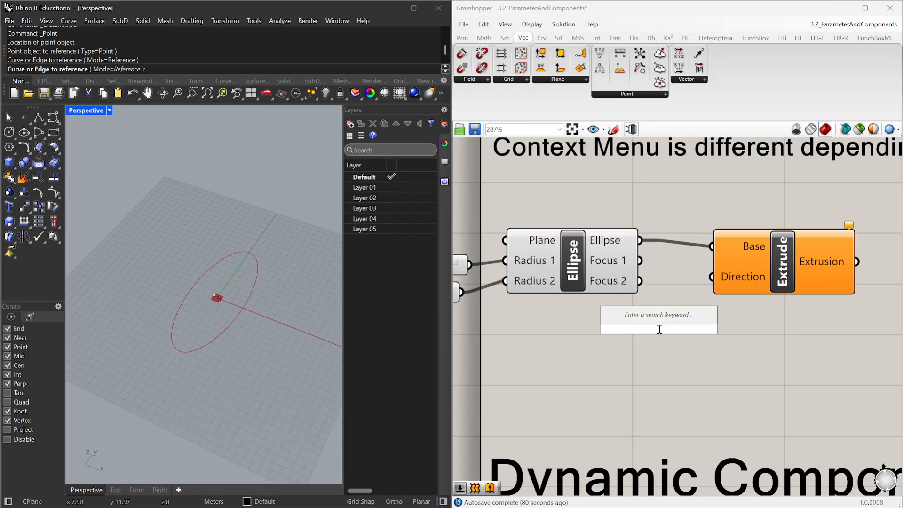
{"action": "type", "text": "unit z"}
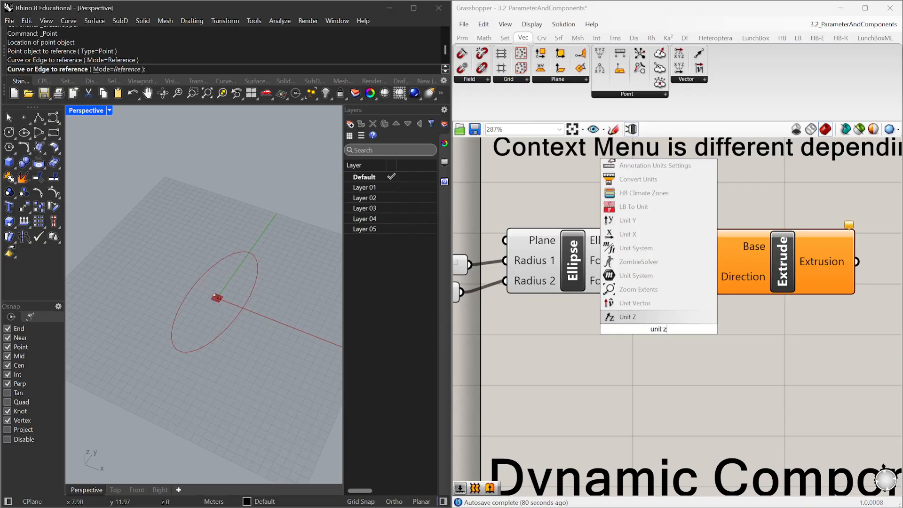
{"action": "left_click", "coordinate": [652, 319]}
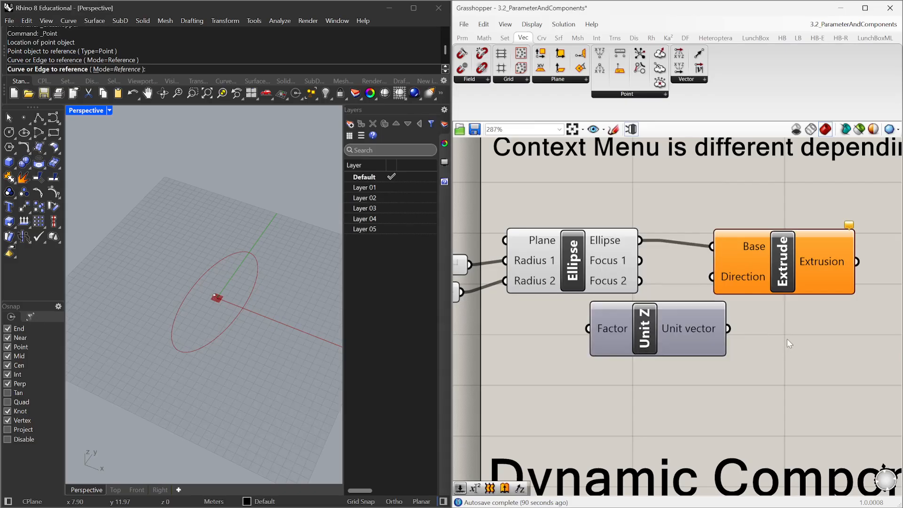
{"action": "scroll", "coordinate": [789, 343], "scroll_direction": "up", "scroll_amount": 1}
{"action": "left_click_drag", "start_coordinate": [718, 326], "coordinate": [699, 266]}
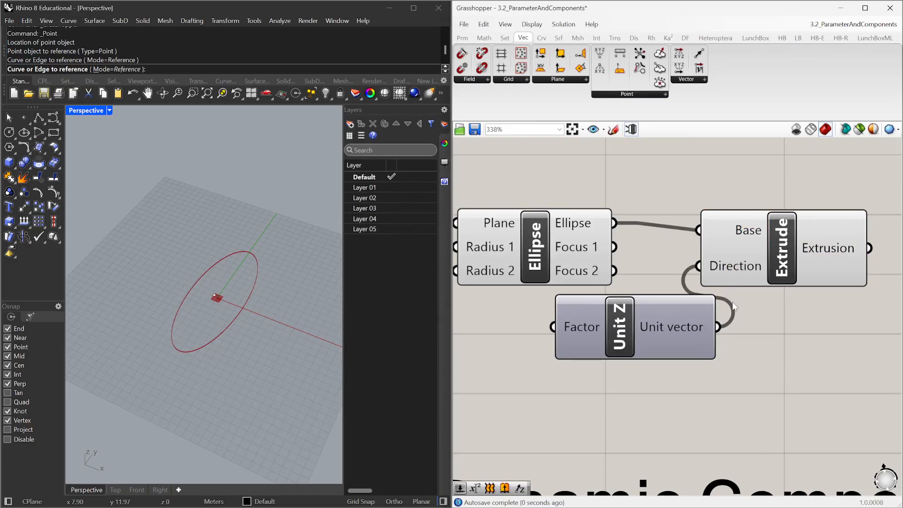
{"action": "left_click_drag", "start_coordinate": [675, 325], "coordinate": [653, 341]}
Inspect the extruded ellipse in the Perspective viewport and the Unit vector output's default value.
{"action": "scroll", "coordinate": [181, 348], "scroll_direction": "up", "scroll_amount": 8}
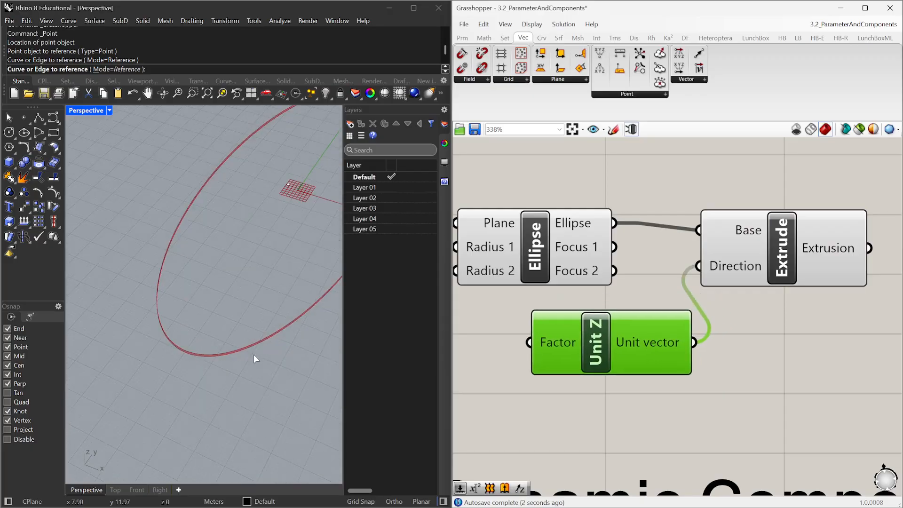
{"action": "scroll", "coordinate": [253, 355], "scroll_direction": "up", "scroll_amount": 3}
{"action": "right_click_drag", "start_coordinate": [228, 347], "coordinate": [228, 313]}
{"action": "scroll", "coordinate": [196, 326], "scroll_direction": "down", "scroll_amount": 8}
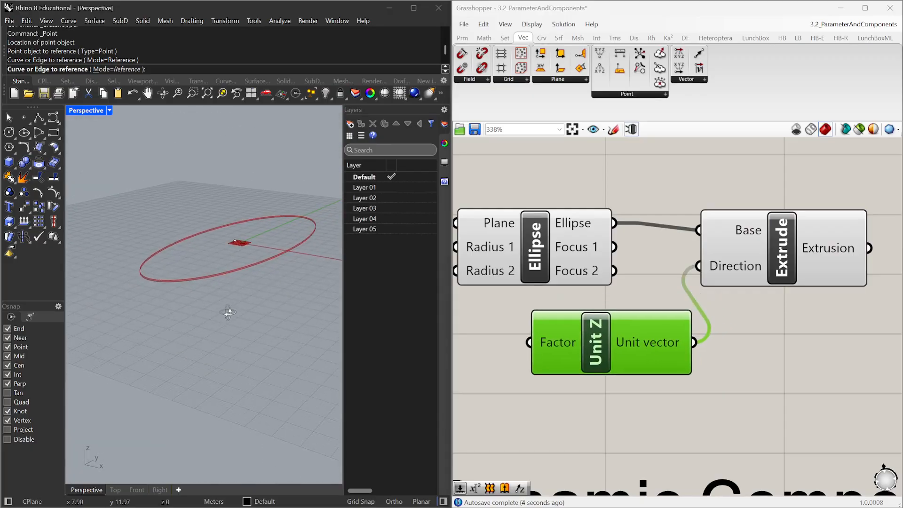
{"action": "scroll", "coordinate": [231, 252], "scroll_direction": "up", "scroll_amount": 6}
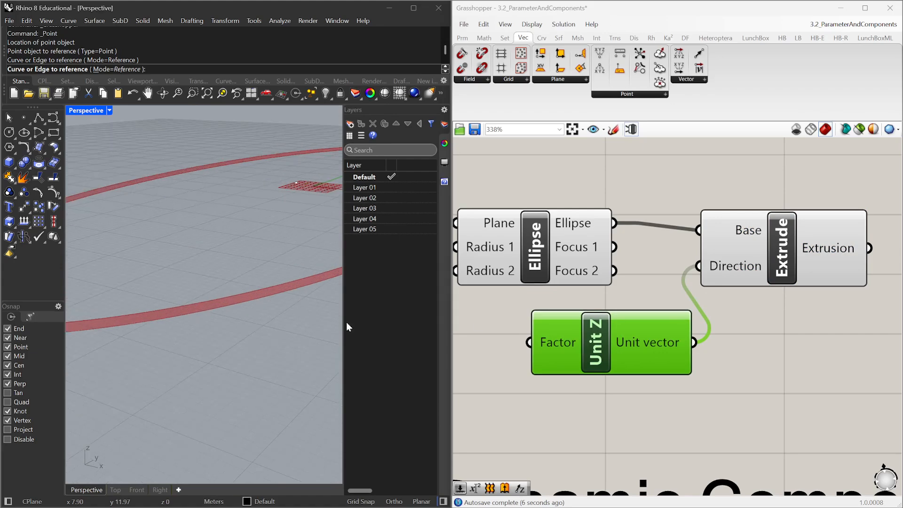
{"action": "mouse_move", "coordinate": [668, 343]}
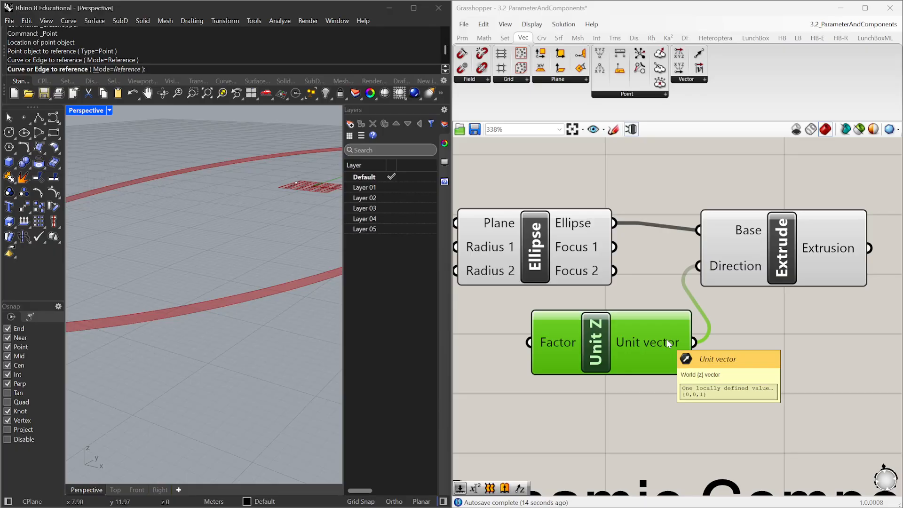
Add a number slider set to 100 and connect it to the Unit Z component's Factor input.
{"action": "scroll", "coordinate": [588, 301], "scroll_direction": "down", "scroll_amount": 4}
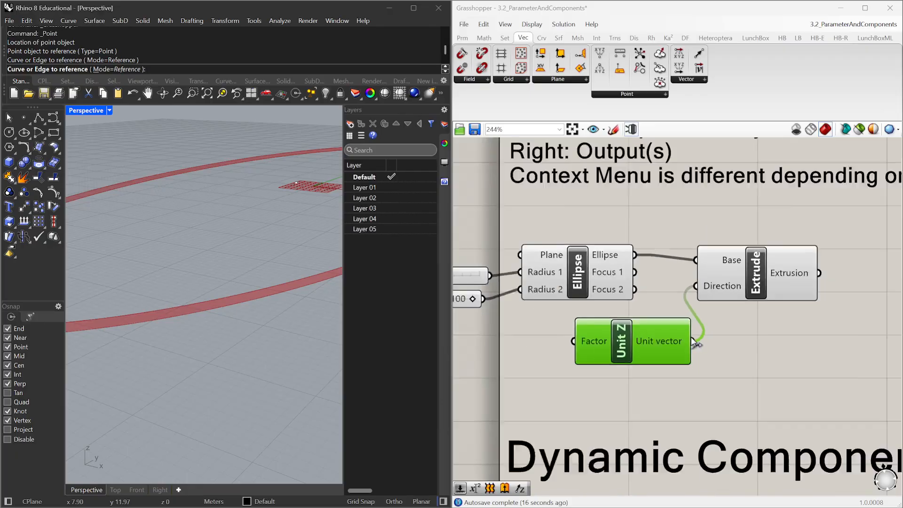
{"action": "scroll", "coordinate": [586, 281], "scroll_direction": "up", "scroll_amount": 2}
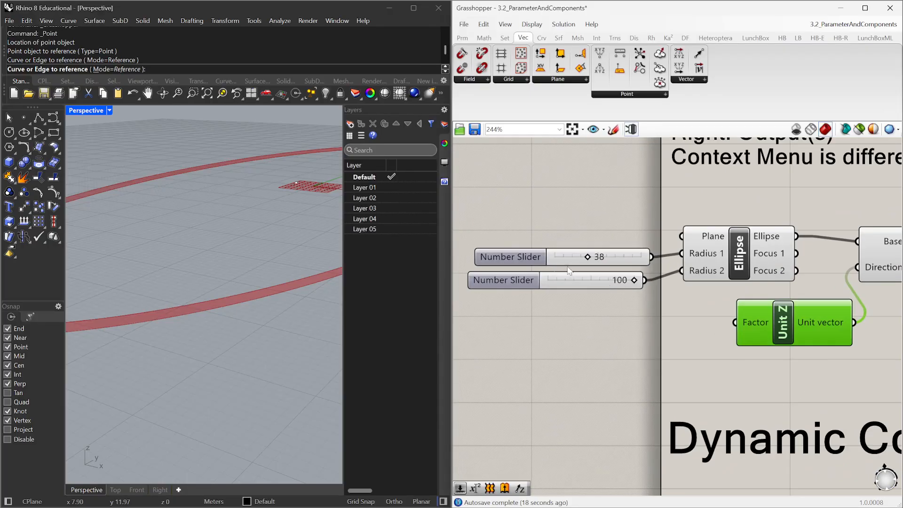
{"action": "double_click", "coordinate": [674, 326]}
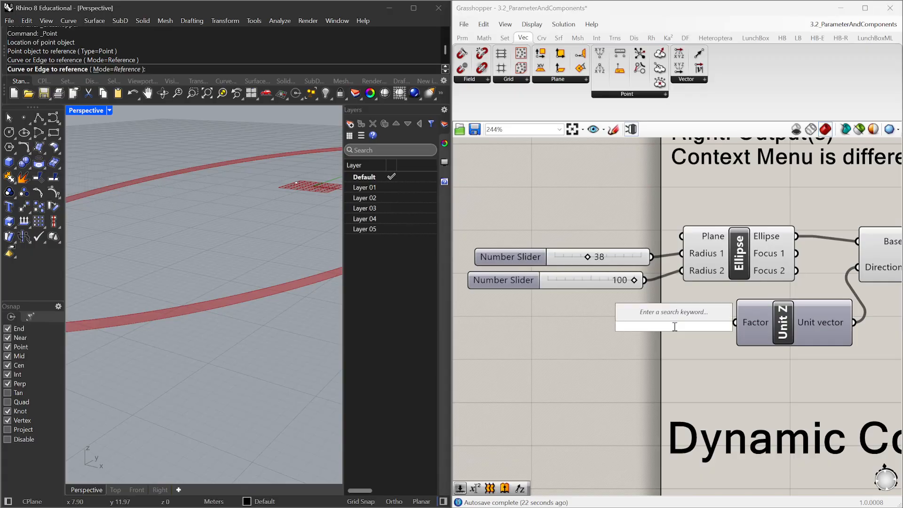
{"action": "type", "text": "100"}
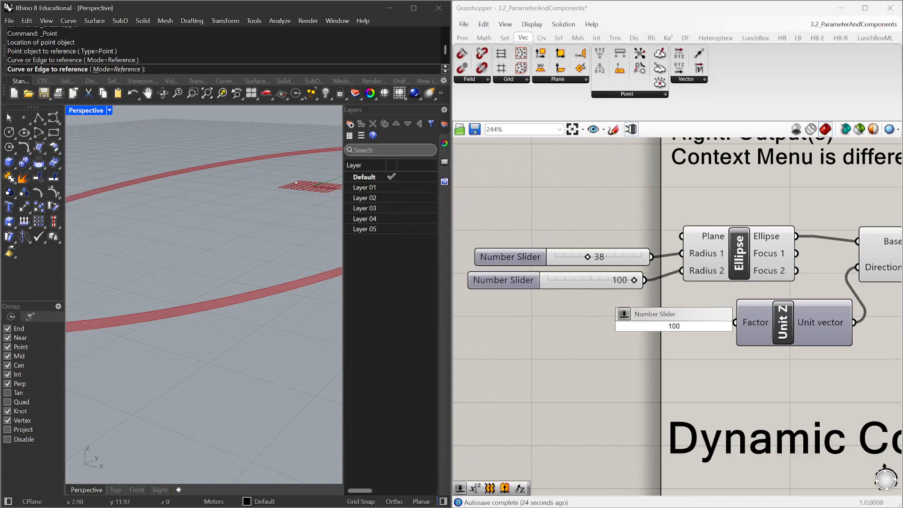
{"action": "key", "text": "Return"}
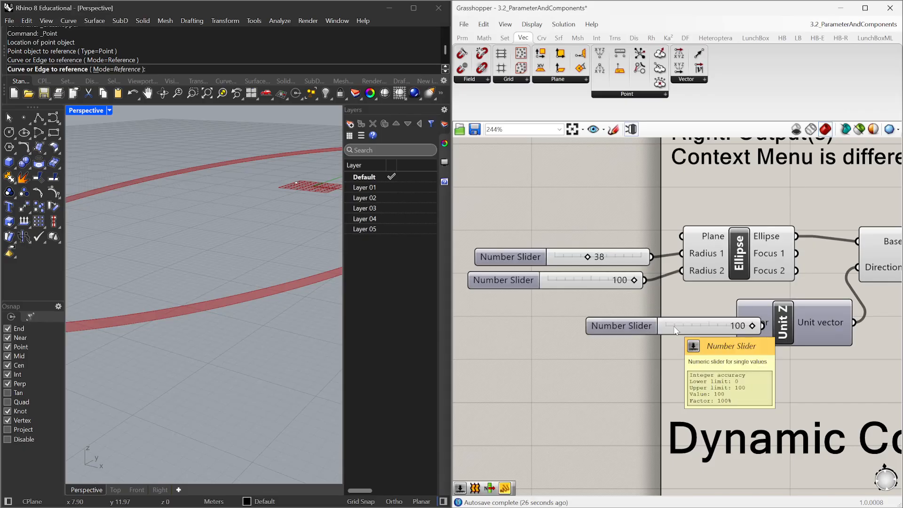
{"action": "left_click_drag", "start_coordinate": [675, 329], "coordinate": [573, 324]}
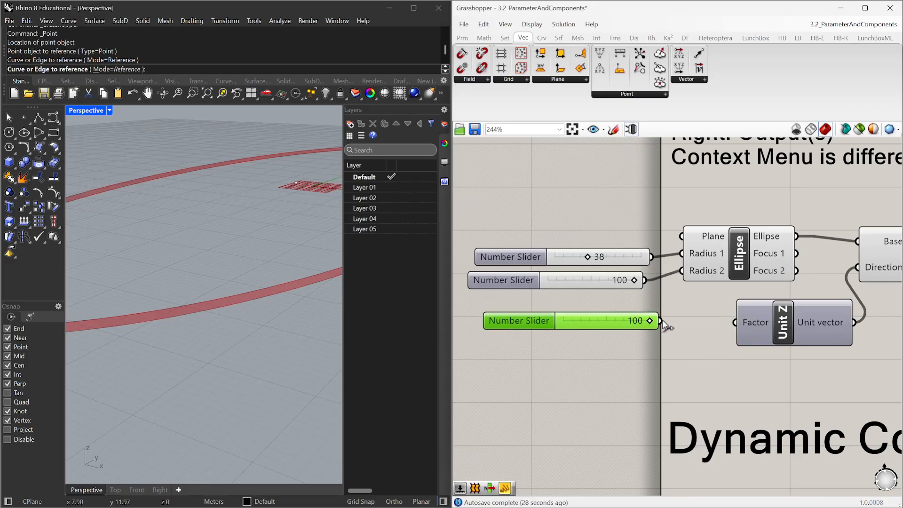
{"action": "left_click_drag", "start_coordinate": [665, 322], "coordinate": [735, 323]}
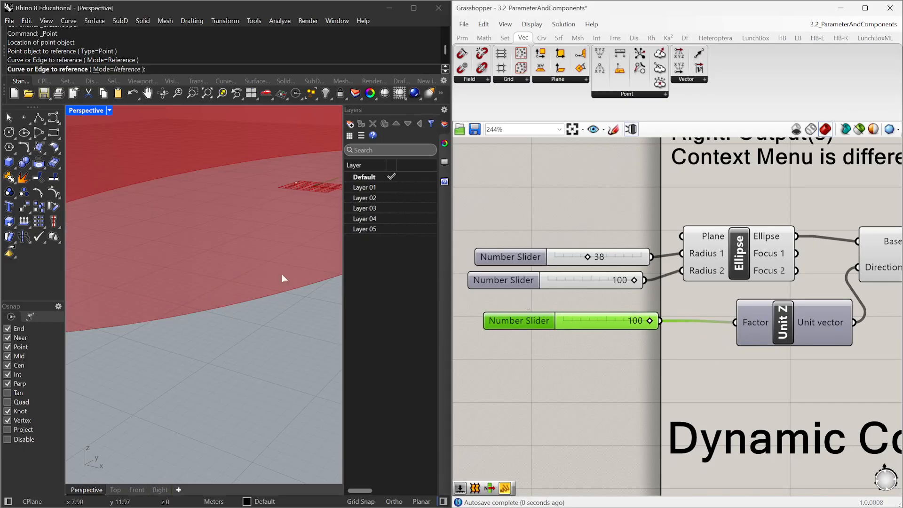
Drag the Factor slider back and forth to test the extrusion height.
{"action": "scroll", "coordinate": [202, 337], "scroll_direction": "down", "scroll_amount": 5}
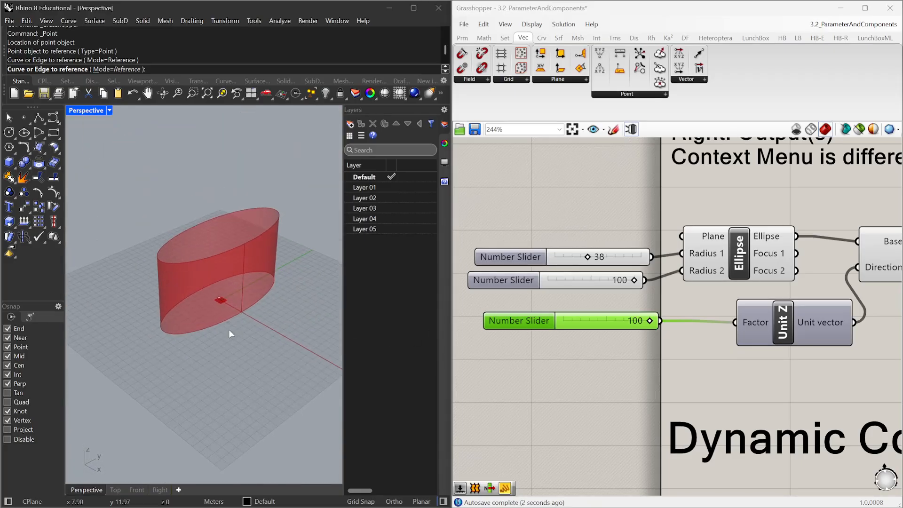
{"action": "left_click_drag", "start_coordinate": [648, 321], "coordinate": [795, 333]}
{"action": "right_click_drag", "start_coordinate": [806, 332], "coordinate": [722, 332]}
{"action": "scroll", "coordinate": [750, 326], "scroll_direction": "down", "scroll_amount": 1}
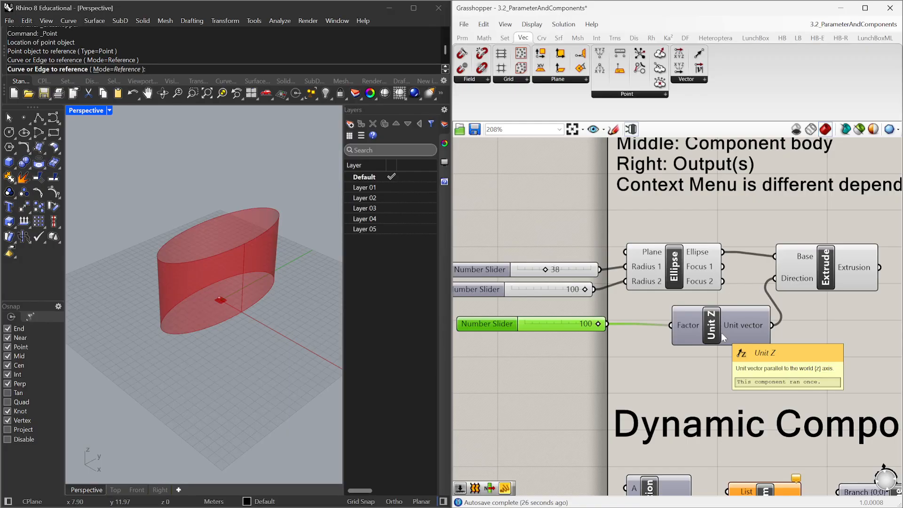
Open the Help for the Center Box component and close it again.
{"action": "right_click_drag", "start_coordinate": [780, 279], "coordinate": [652, 272]}
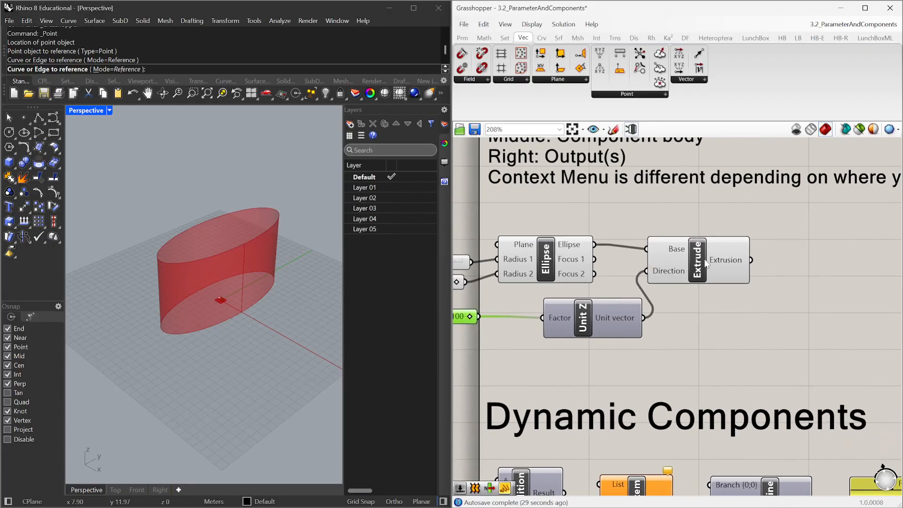
{"action": "scroll", "coordinate": [705, 262], "scroll_direction": "up", "scroll_amount": 2}
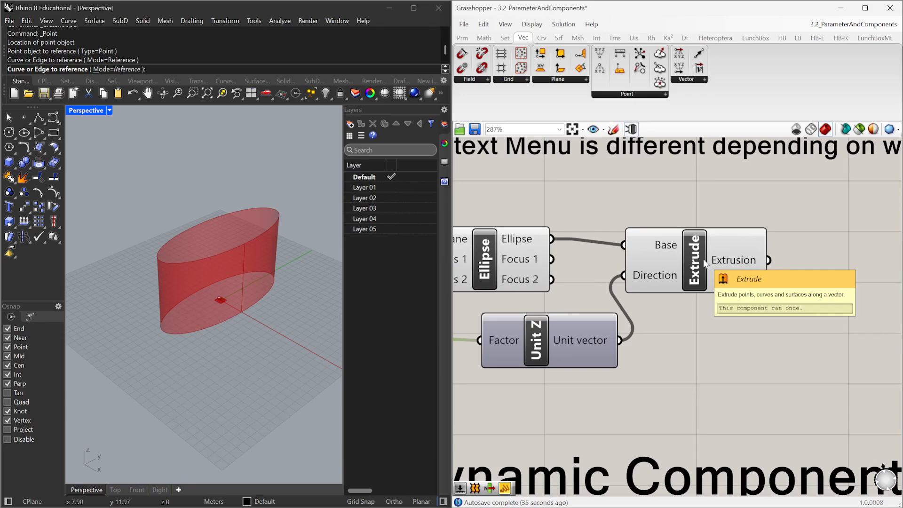
{"action": "scroll", "coordinate": [743, 250], "scroll_direction": "down", "scroll_amount": 4}
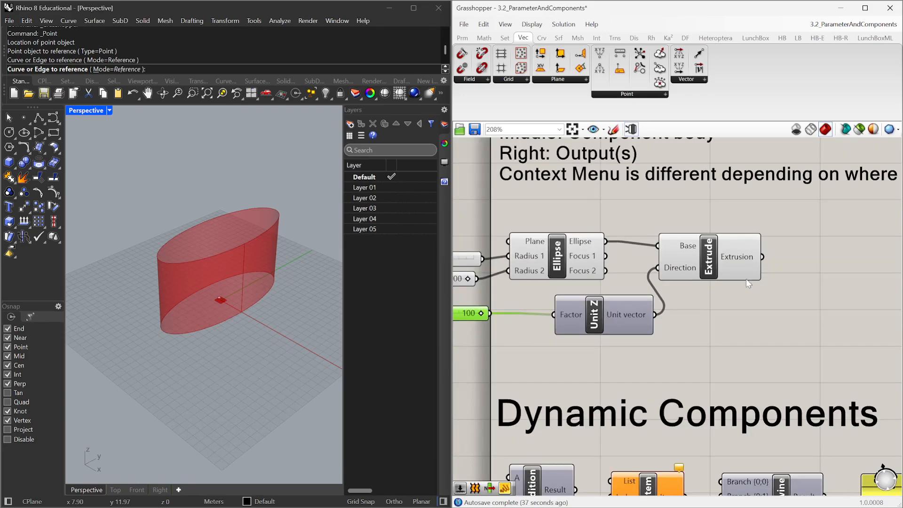
{"action": "right_click_drag", "start_coordinate": [788, 306], "coordinate": [631, 311]}
{"action": "scroll", "coordinate": [557, 304], "scroll_direction": "down", "scroll_amount": 2}
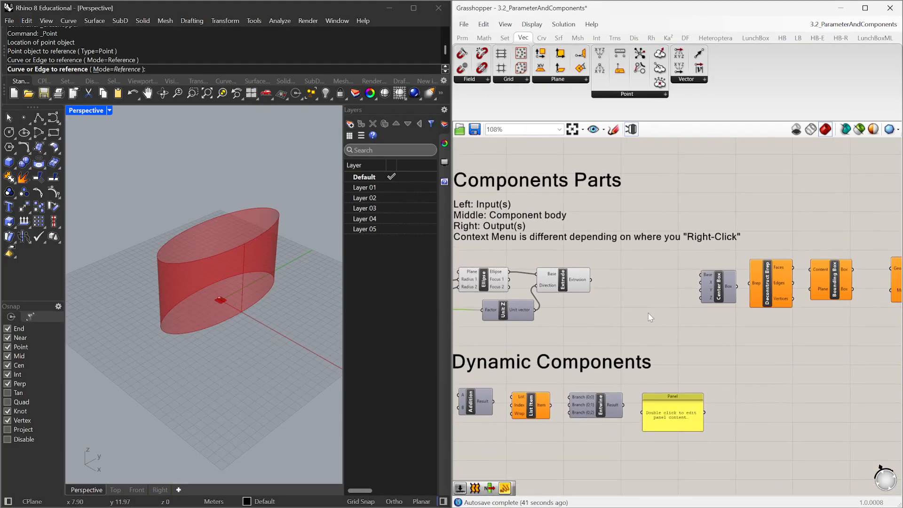
{"action": "right_click_drag", "start_coordinate": [758, 311], "coordinate": [785, 320]}
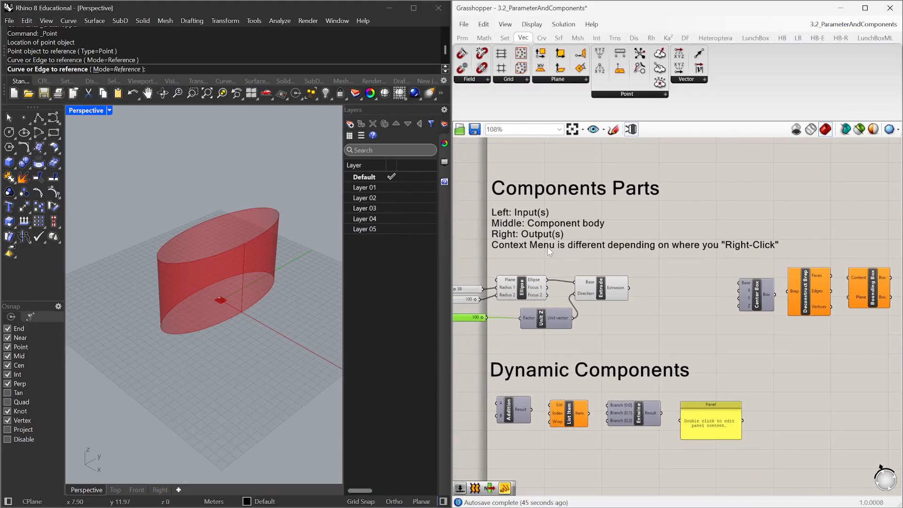
{"action": "scroll", "coordinate": [628, 248], "scroll_direction": "up", "scroll_amount": 1}
{"action": "right_click_drag", "start_coordinate": [751, 287], "coordinate": [660, 269]}
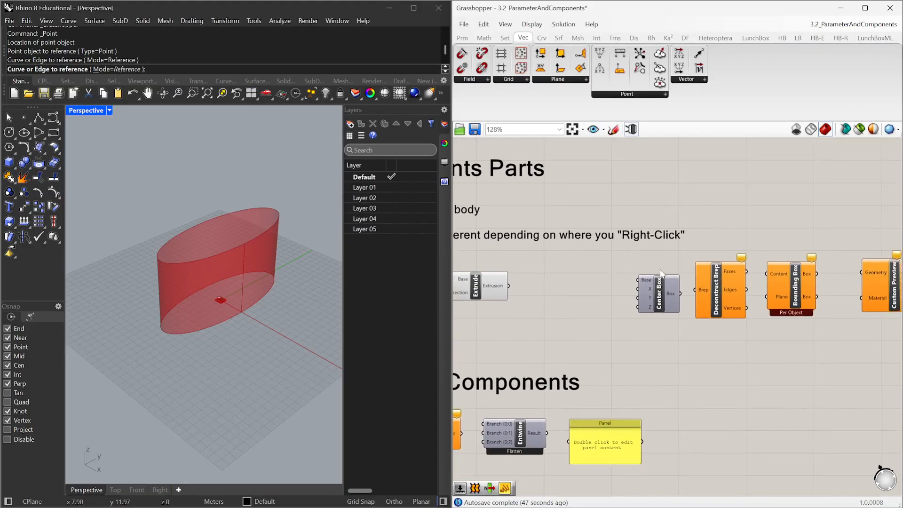
{"action": "scroll", "coordinate": [664, 287], "scroll_direction": "up", "scroll_amount": 4}
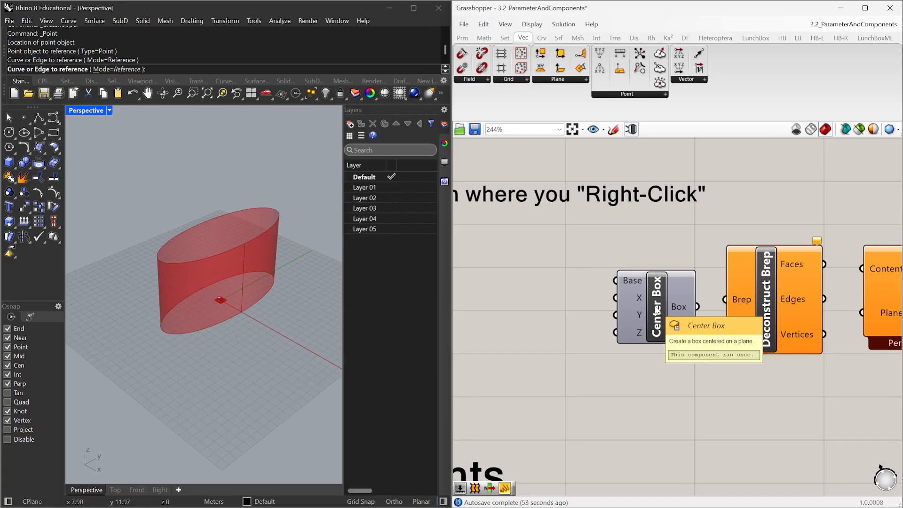
{"action": "double_click", "coordinate": [657, 309]}
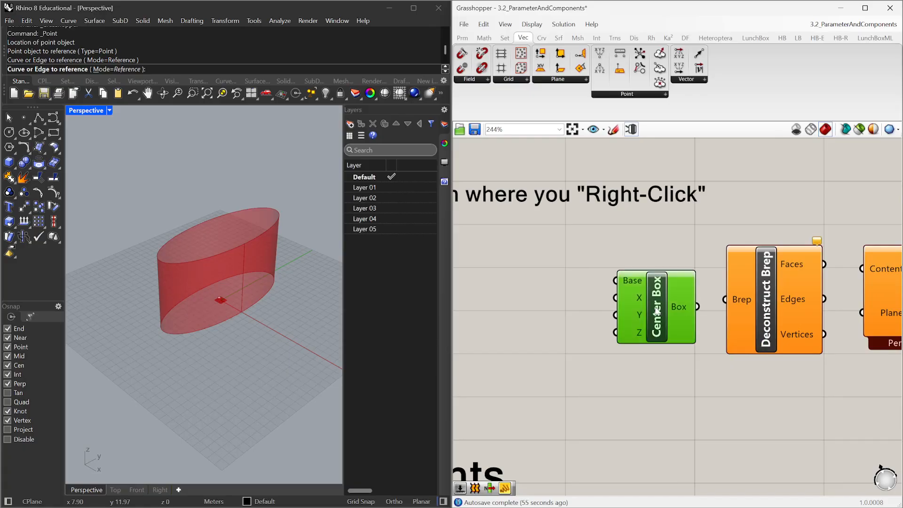
{"action": "right_click", "coordinate": [656, 314]}
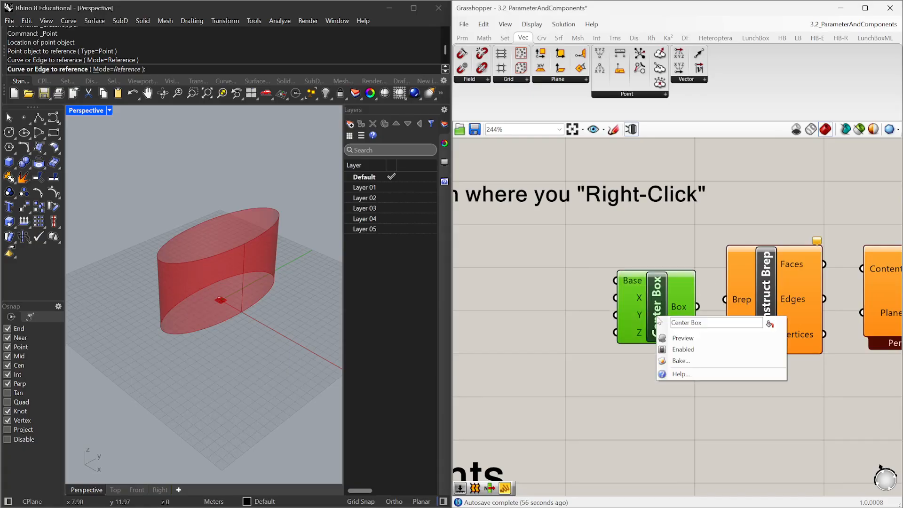
{"action": "left_click", "coordinate": [655, 300]}
{"action": "right_click", "coordinate": [653, 302]}
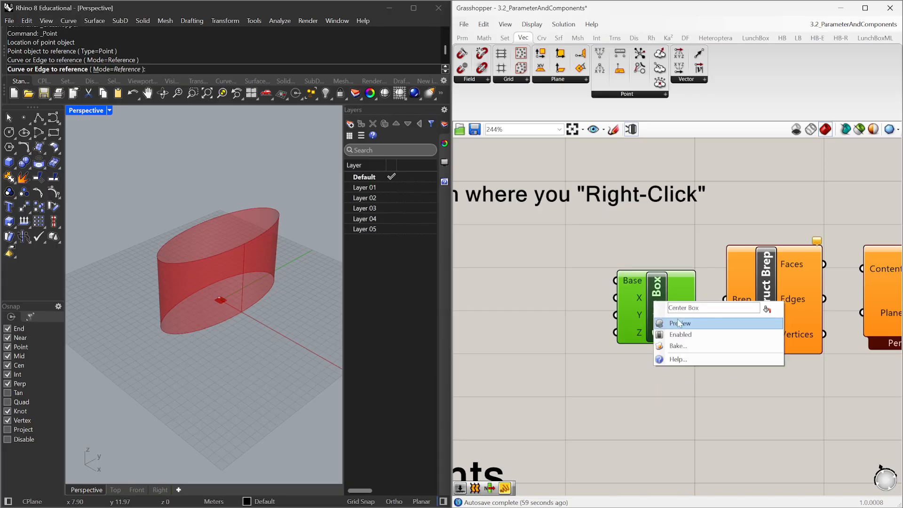
{"action": "left_click", "coordinate": [682, 360]}
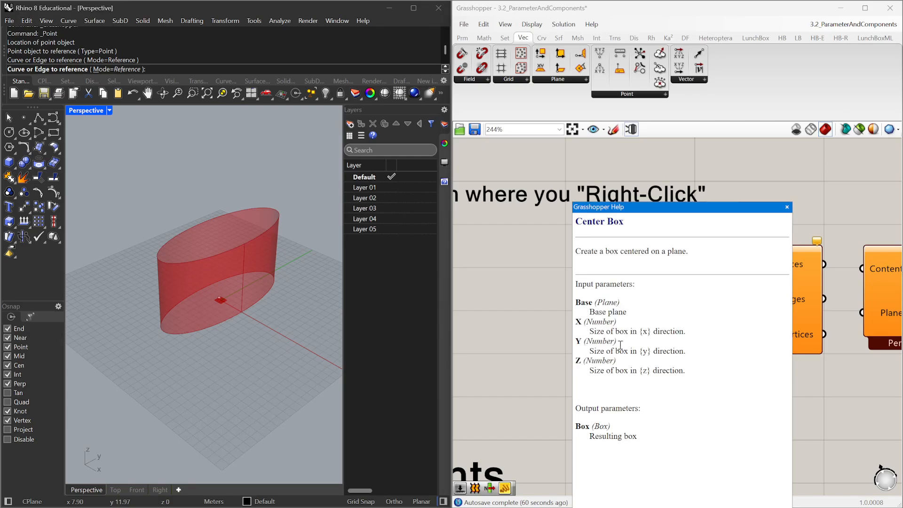
{"action": "left_click", "coordinate": [787, 208]}
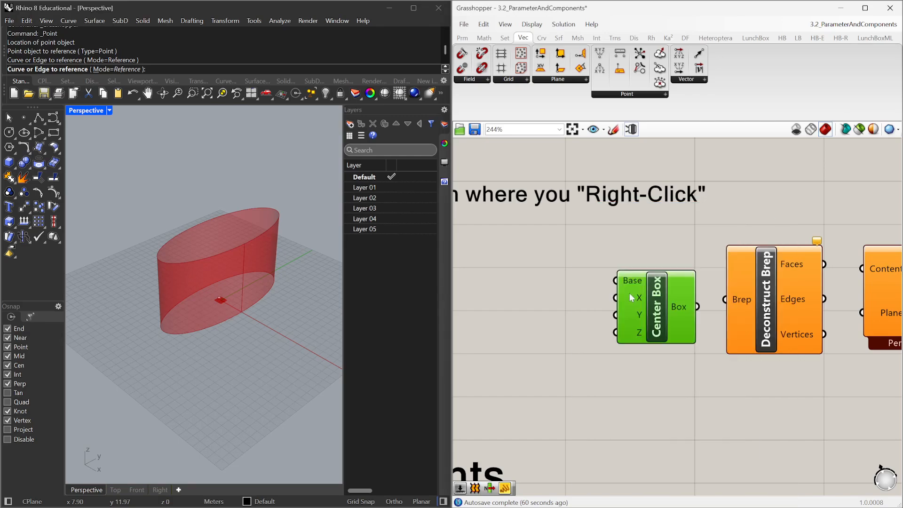
Extract the Center Box's Base input as a separate Base parameter connected to it.
{"action": "right_click", "coordinate": [637, 280]}
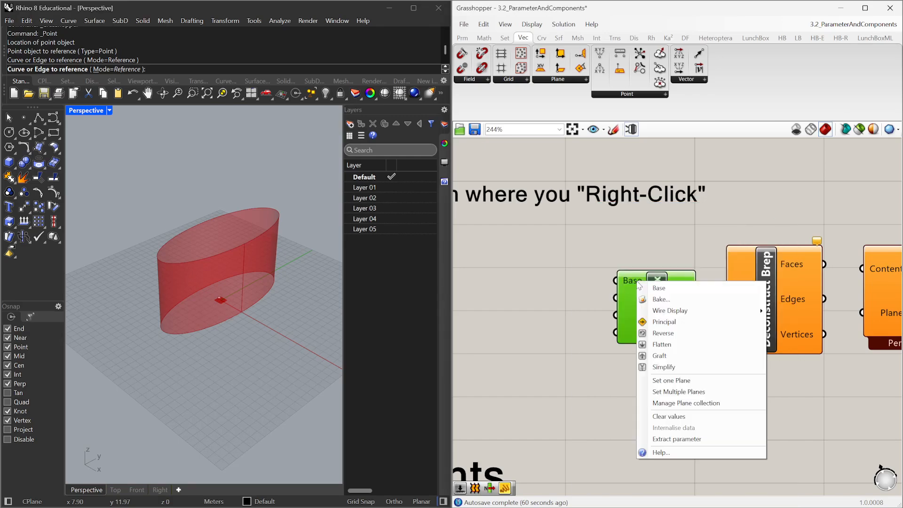
{"action": "left_click", "coordinate": [641, 250]}
{"action": "scroll", "coordinate": [635, 278], "scroll_direction": "up", "scroll_amount": 2}
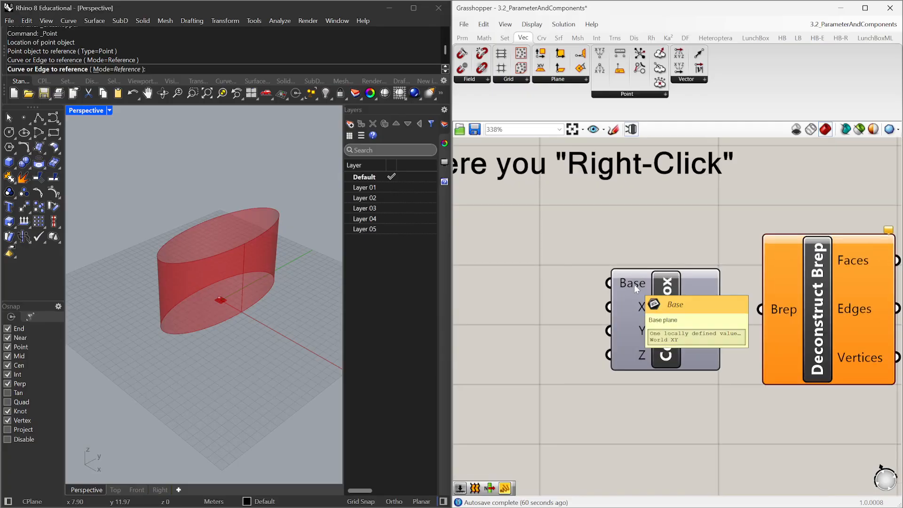
{"action": "right_click", "coordinate": [634, 284]}
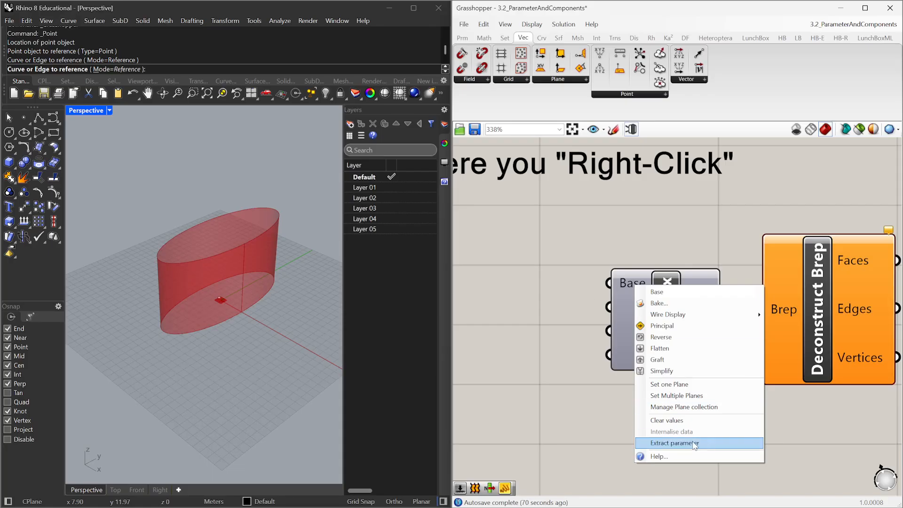
{"action": "left_click", "coordinate": [621, 224]}
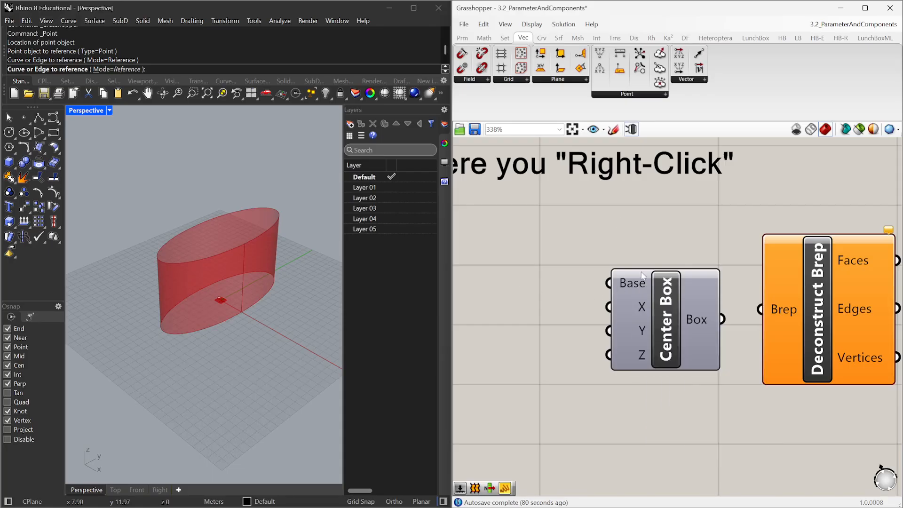
{"action": "right_click_drag", "start_coordinate": [641, 275], "coordinate": [679, 271]}
{"action": "right_click", "coordinate": [669, 279]}
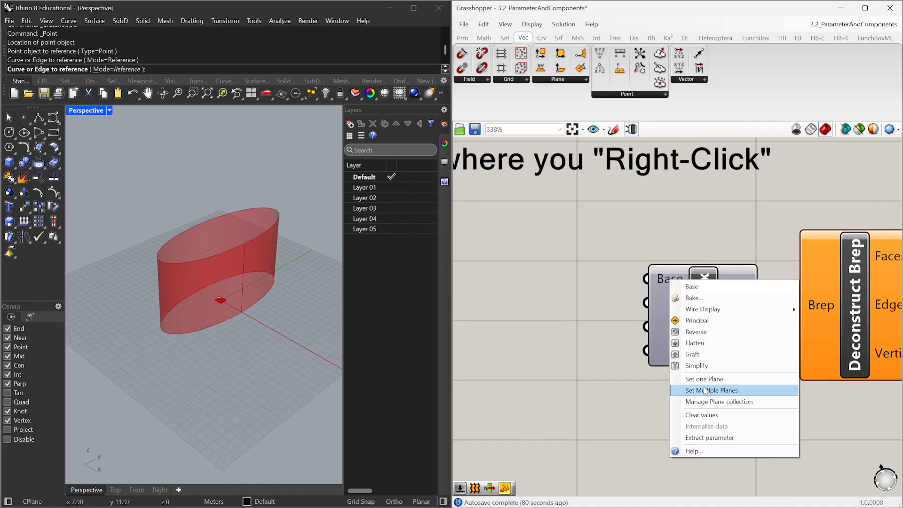
{"action": "left_click", "coordinate": [708, 439]}
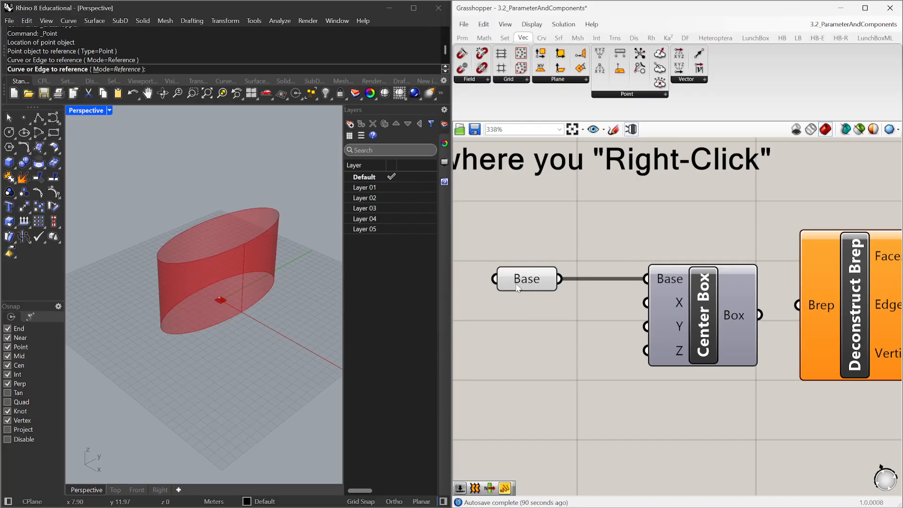
{"action": "scroll", "coordinate": [526, 282], "scroll_direction": "down", "scroll_amount": 1}
{"action": "scroll", "coordinate": [527, 285], "scroll_direction": "up", "scroll_amount": 4}
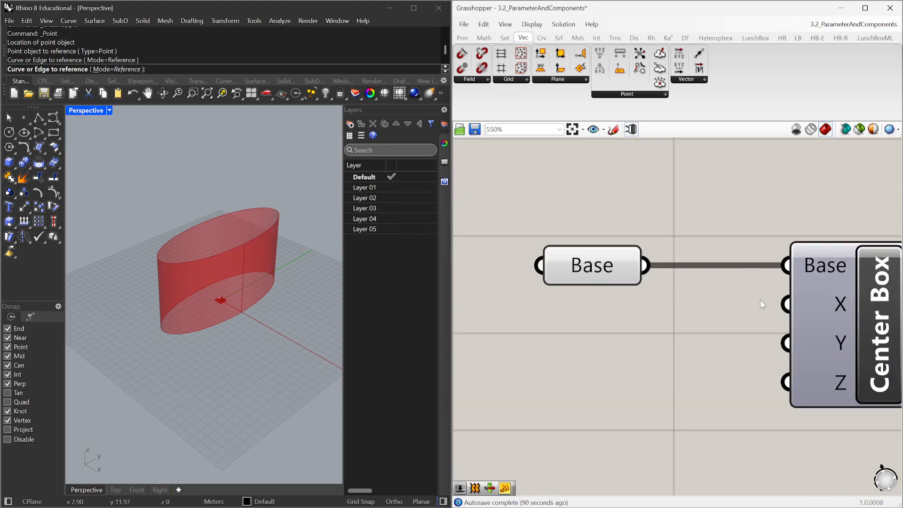
Extract the Unit Z component's Factor input as a separate Factor parameter.
{"action": "scroll", "coordinate": [763, 305], "scroll_direction": "down", "scroll_amount": 3}
{"action": "right_click_drag", "start_coordinate": [771, 303], "coordinate": [774, 285]}
{"action": "scroll", "coordinate": [771, 287], "scroll_direction": "down", "scroll_amount": 4}
{"action": "right_click_drag", "start_coordinate": [532, 280], "coordinate": [725, 254]}
{"action": "scroll", "coordinate": [615, 313], "scroll_direction": "up", "scroll_amount": 2}
{"action": "right_click_drag", "start_coordinate": [622, 307], "coordinate": [697, 297]}
{"action": "left_click_drag", "start_coordinate": [605, 297], "coordinate": [676, 299], "text": "ctrl"}
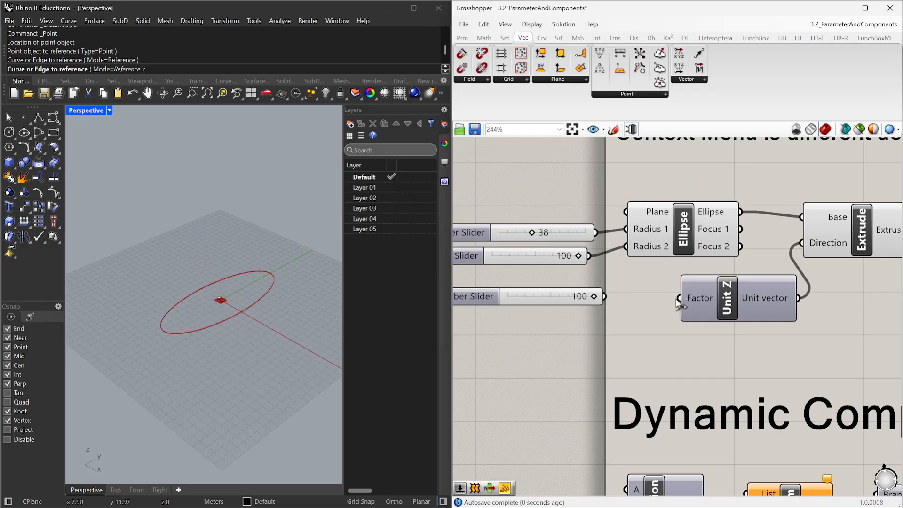
{"action": "right_click", "coordinate": [689, 297]}
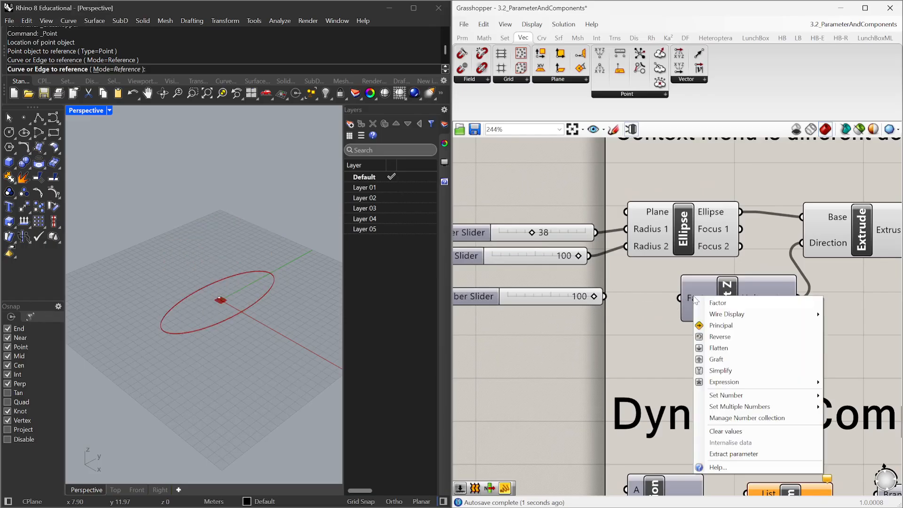
{"action": "left_click", "coordinate": [742, 451]}
{"action": "scroll", "coordinate": [596, 301], "scroll_direction": "up", "scroll_amount": 3}
{"action": "left_click_drag", "start_coordinate": [596, 301], "coordinate": [621, 333]}
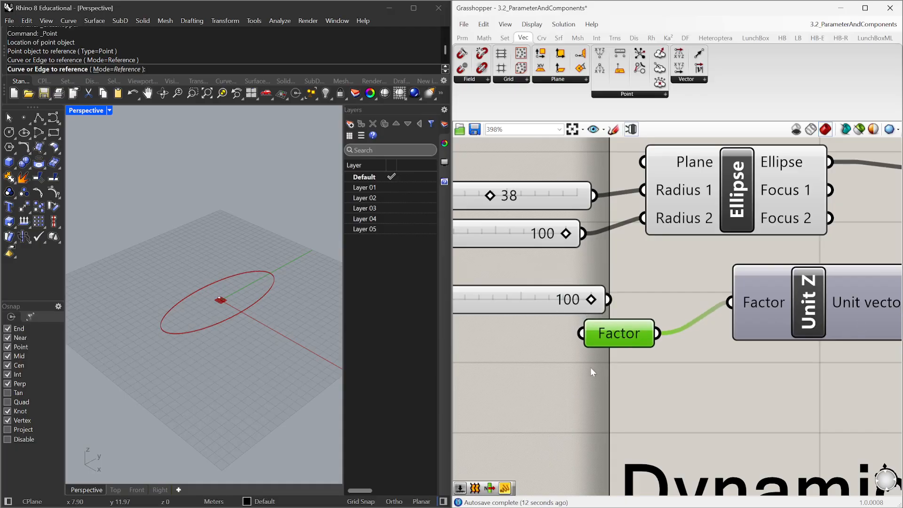
Reconnect the 100 slider directly to the Unit Z Factor input and delete the extracted Factor parameter.
{"action": "right_click", "coordinate": [625, 342]}
{"action": "left_click", "coordinate": [622, 275]}
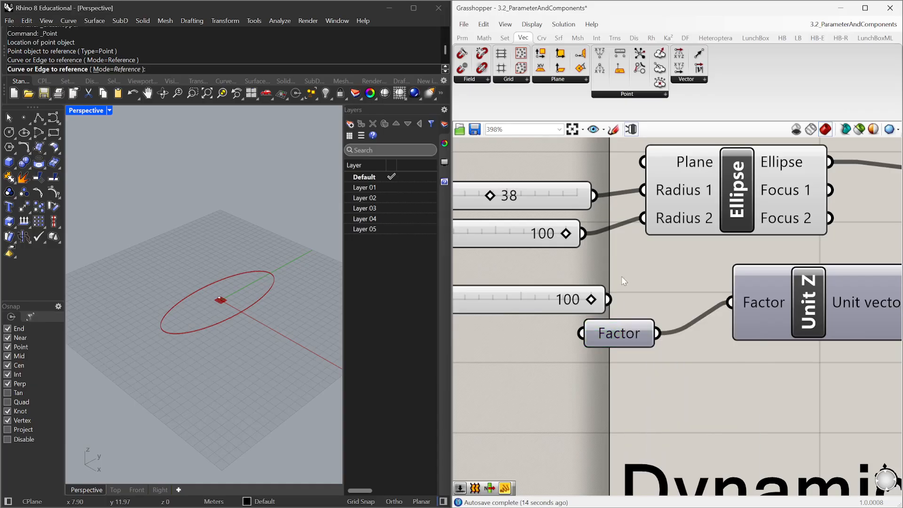
{"action": "left_click_drag", "start_coordinate": [747, 304], "coordinate": [656, 332], "text": "ctrl"}
{"action": "left_click", "coordinate": [619, 333]}
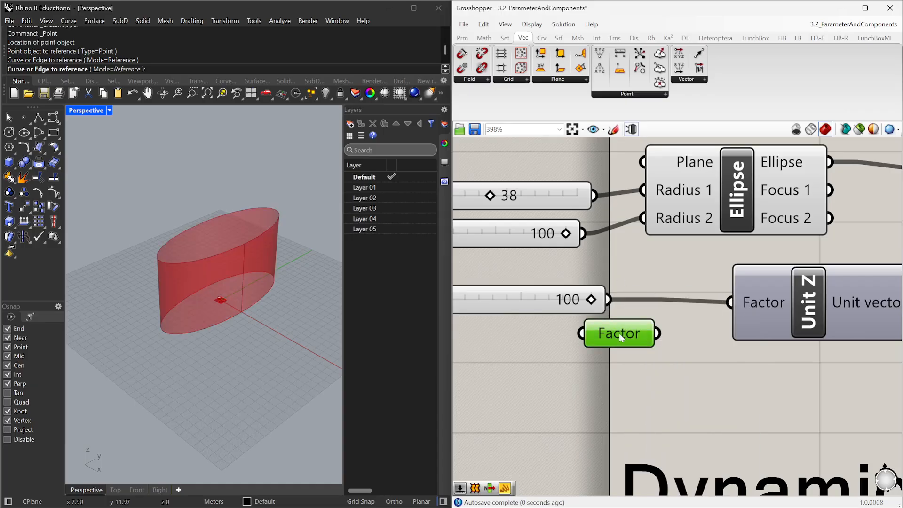
{"action": "key", "text": "Delete"}
Extract the Ellipse's Plane input as a separate Plane parameter, move it aside and delete it again.
{"action": "scroll", "coordinate": [662, 292], "scroll_direction": "down", "scroll_amount": 2}
{"action": "right_click_drag", "start_coordinate": [661, 293], "coordinate": [717, 338]}
{"action": "scroll", "coordinate": [718, 229], "scroll_direction": "up", "scroll_amount": 2}
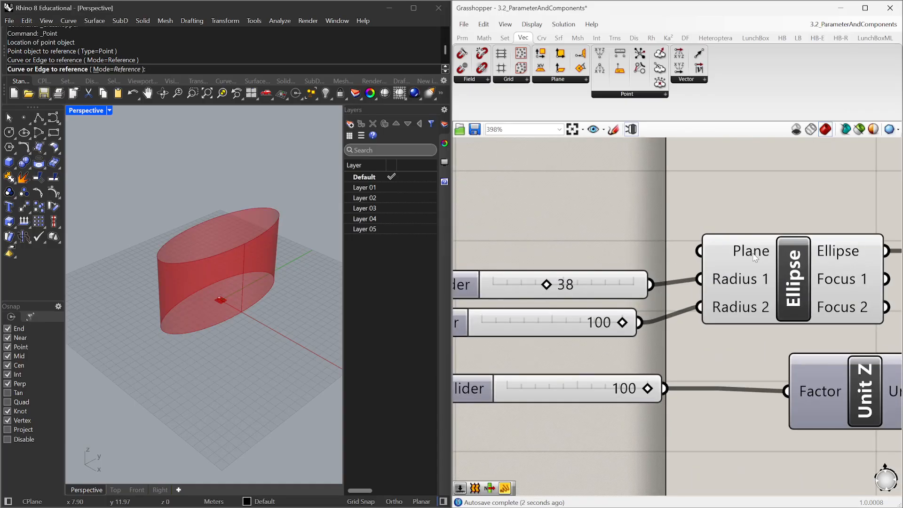
{"action": "right_click", "coordinate": [744, 253]}
{"action": "left_click", "coordinate": [783, 411]}
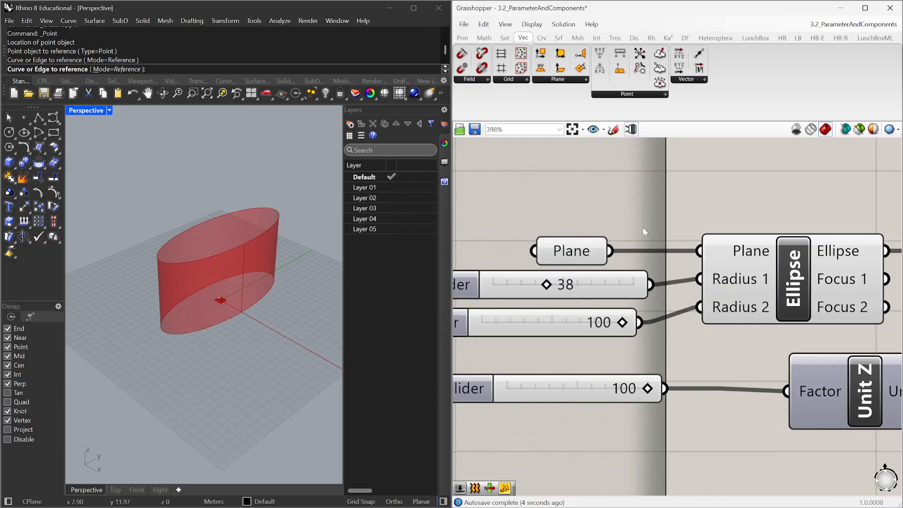
{"action": "left_click_drag", "start_coordinate": [578, 253], "coordinate": [581, 205]}
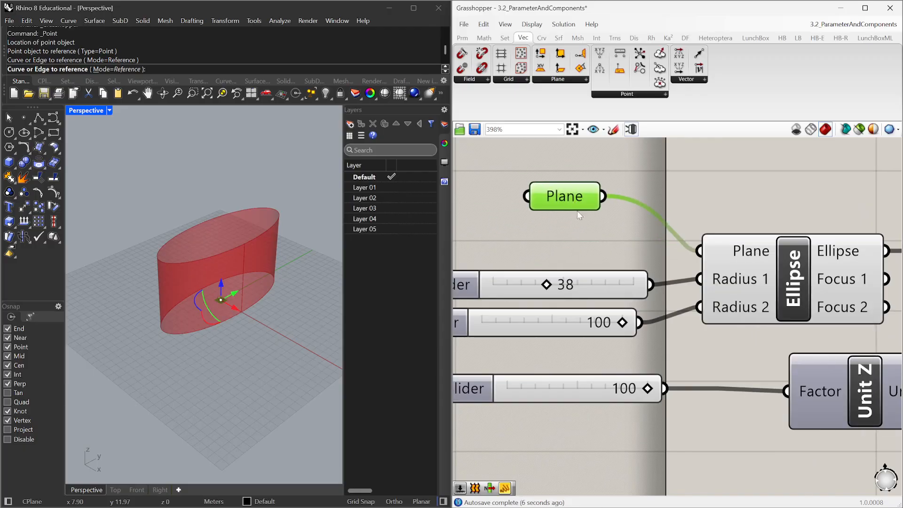
{"action": "key", "text": "Delete"}
Set the ellipse's Radius 1 slider to 55 and its Radius 2 slider to 85.
{"action": "scroll", "coordinate": [583, 223], "scroll_direction": "down", "scroll_amount": 3}
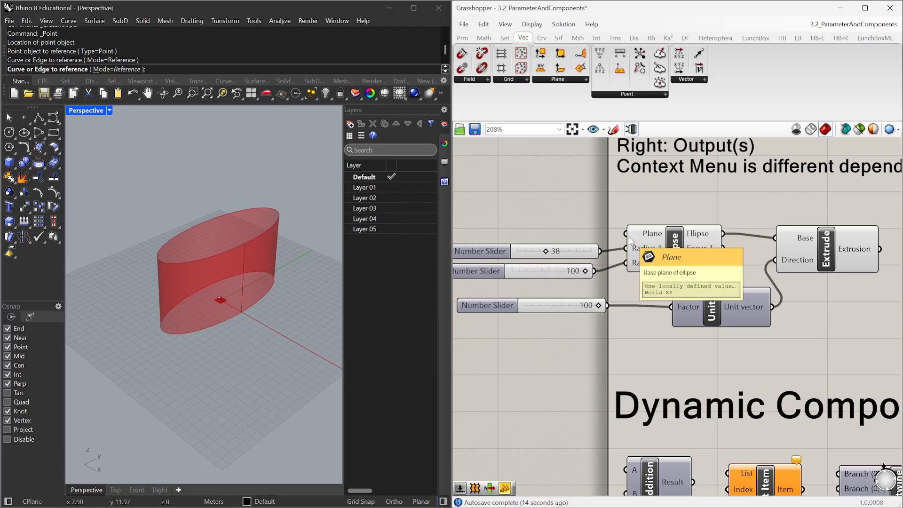
{"action": "right_click_drag", "start_coordinate": [732, 232], "coordinate": [696, 267]}
{"action": "scroll", "coordinate": [692, 222], "scroll_direction": "down", "scroll_amount": 1}
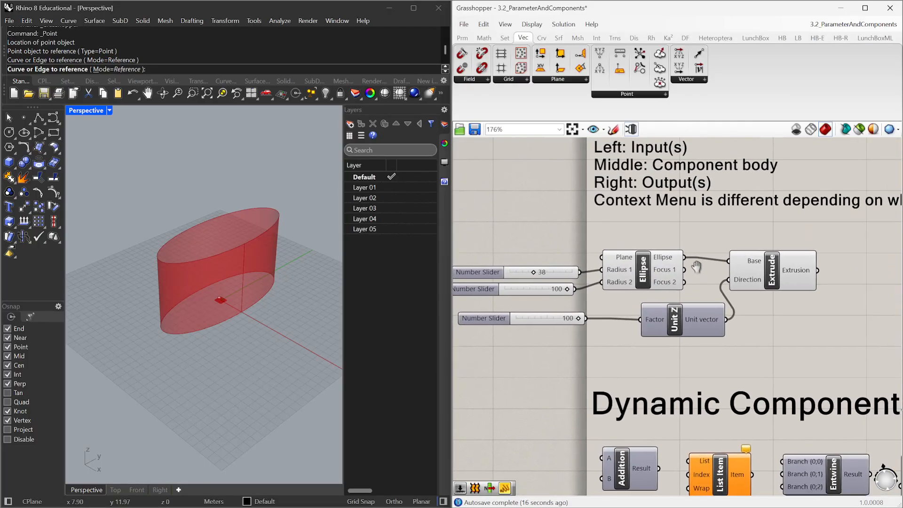
{"action": "scroll", "coordinate": [757, 275], "scroll_direction": "up", "scroll_amount": 1}
{"action": "right_click_drag", "start_coordinate": [572, 293], "coordinate": [622, 287]}
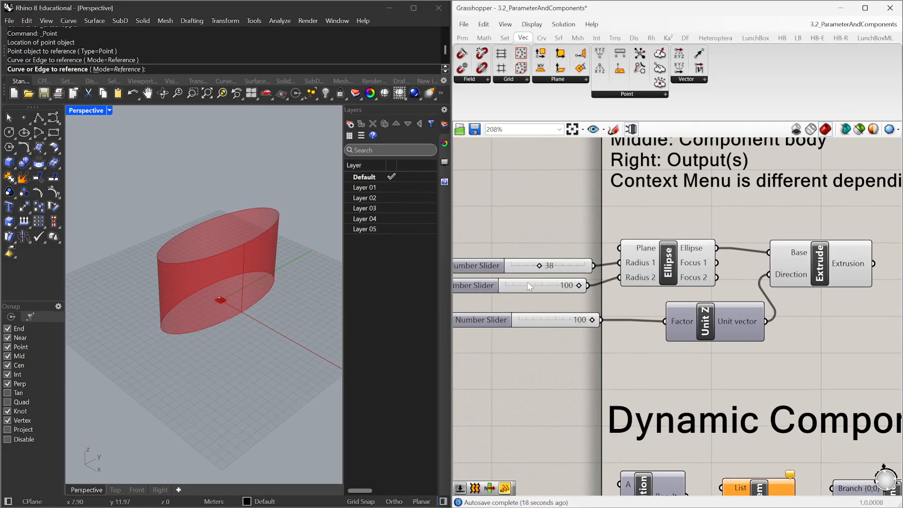
{"action": "scroll", "coordinate": [529, 286], "scroll_direction": "up", "scroll_amount": 2}
{"action": "left_click_drag", "start_coordinate": [547, 266], "coordinate": [561, 278]}
{"action": "right_click_drag", "start_coordinate": [744, 300], "coordinate": [582, 281]}
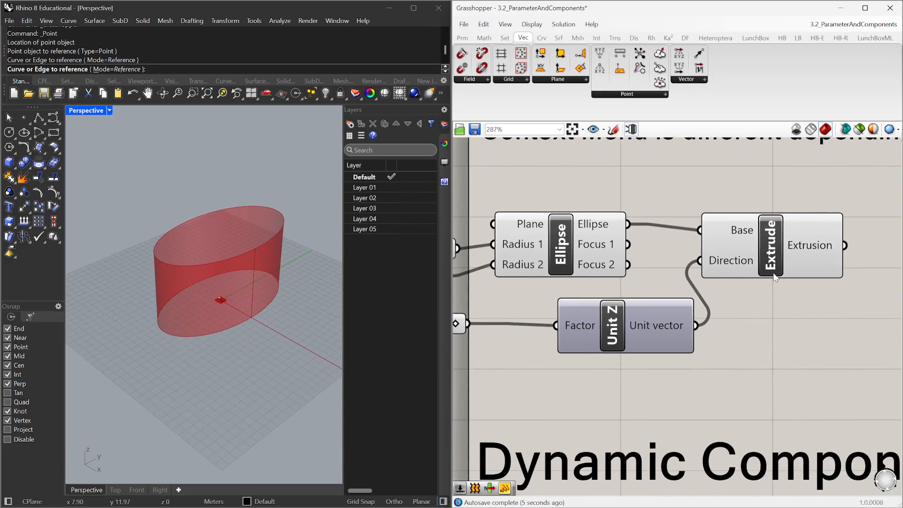
{"action": "right_click_drag", "start_coordinate": [725, 269], "coordinate": [838, 280]}
{"action": "scroll", "coordinate": [530, 271], "scroll_direction": "up", "scroll_amount": 1}
{"action": "right_click_drag", "start_coordinate": [530, 271], "coordinate": [619, 274]}
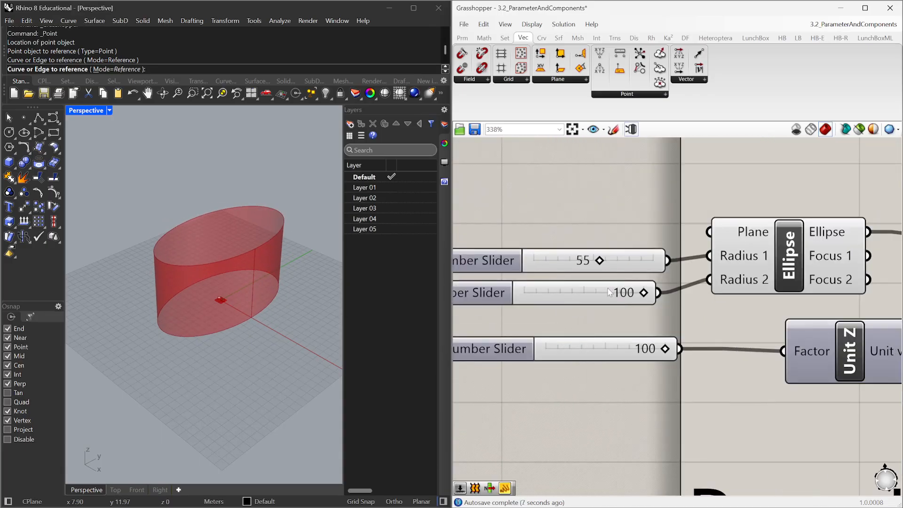
{"action": "mouse_move", "coordinate": [644, 294]}
{"action": "left_mouse_down"}
{"action": "mouse_move", "coordinate": [599, 296]}
{"action": "mouse_move", "coordinate": [626, 297]}
{"action": "left_mouse_up"}
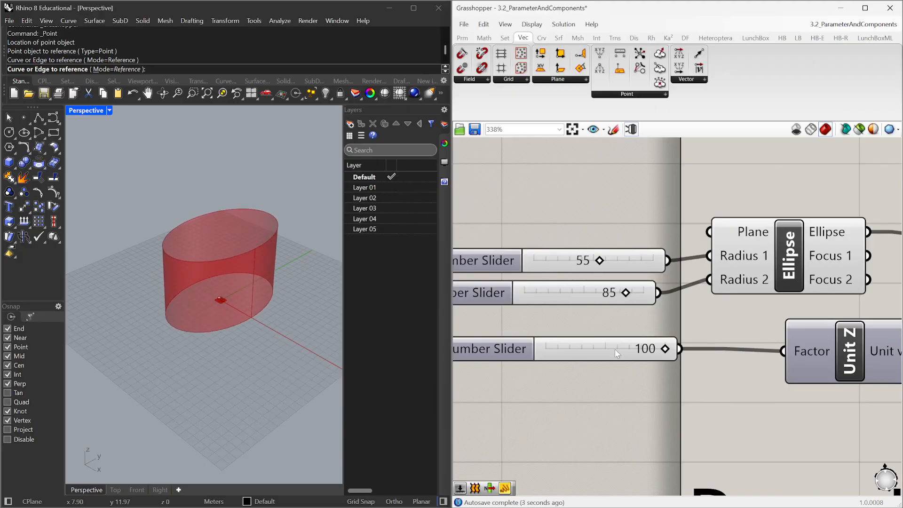
Examine the Dynamic Components examples: Addition, List Item, Entwine and Panel.
{"action": "scroll", "coordinate": [681, 321], "scroll_direction": "down", "scroll_amount": 2}
{"action": "scroll", "coordinate": [639, 277], "scroll_direction": "down", "scroll_amount": 2}
{"action": "right_click_drag", "start_coordinate": [639, 278], "coordinate": [574, 282]}
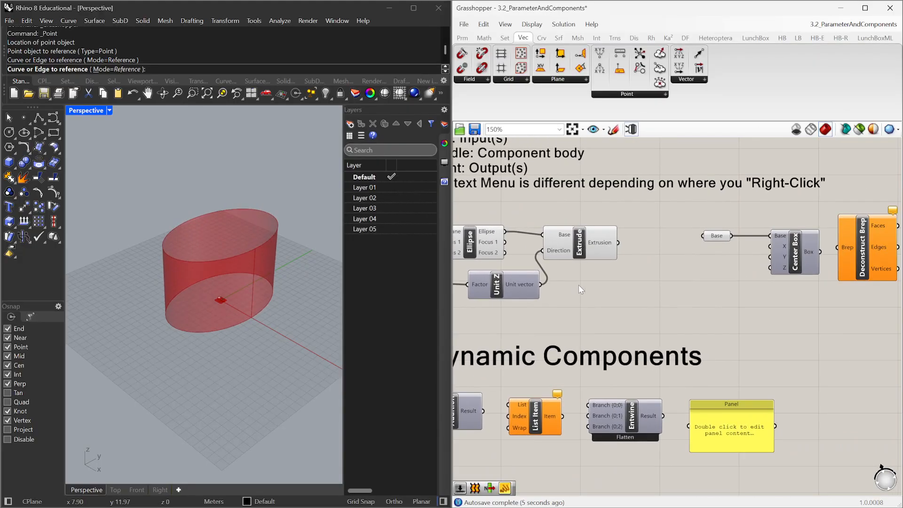
{"action": "scroll", "coordinate": [645, 278], "scroll_direction": "up", "scroll_amount": 1}
{"action": "right_click_drag", "start_coordinate": [828, 231], "coordinate": [639, 227]}
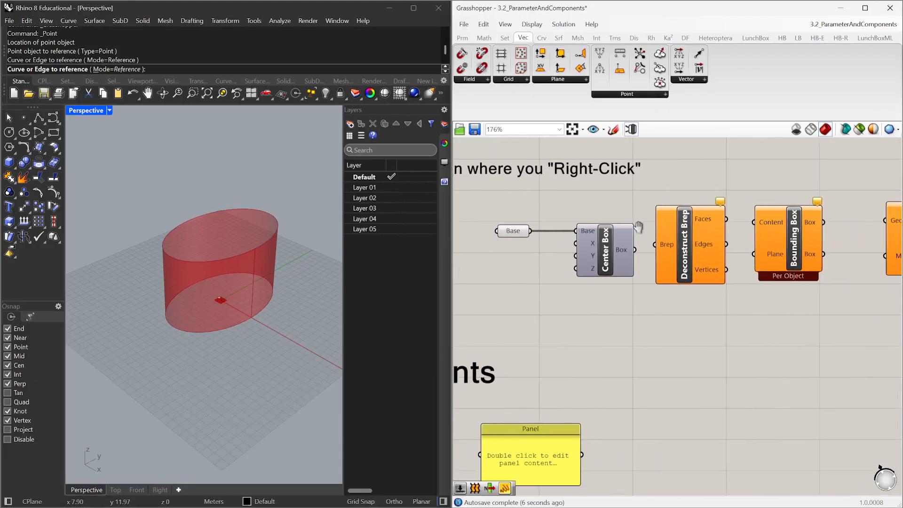
{"action": "scroll", "coordinate": [779, 245], "scroll_direction": "down", "scroll_amount": 5}
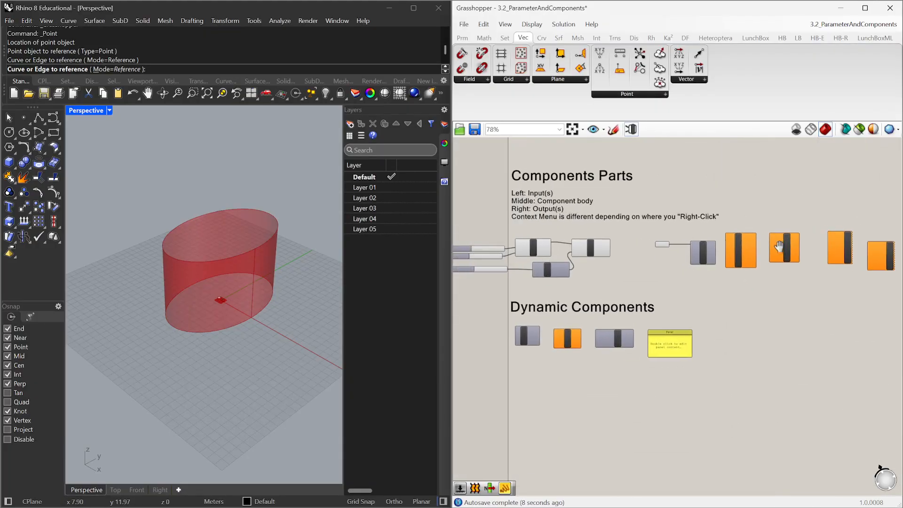
{"action": "scroll", "coordinate": [541, 338], "scroll_direction": "up", "scroll_amount": 4}
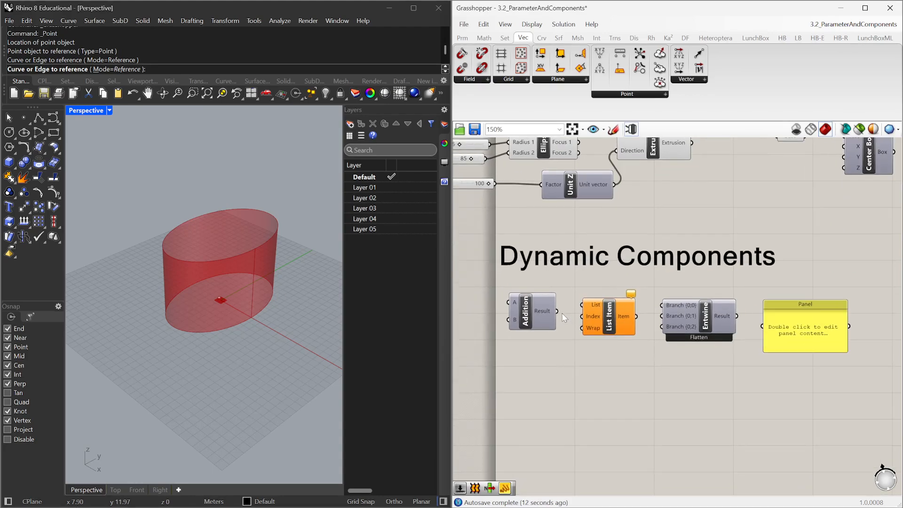
{"action": "scroll", "coordinate": [562, 312], "scroll_direction": "up", "scroll_amount": 1}
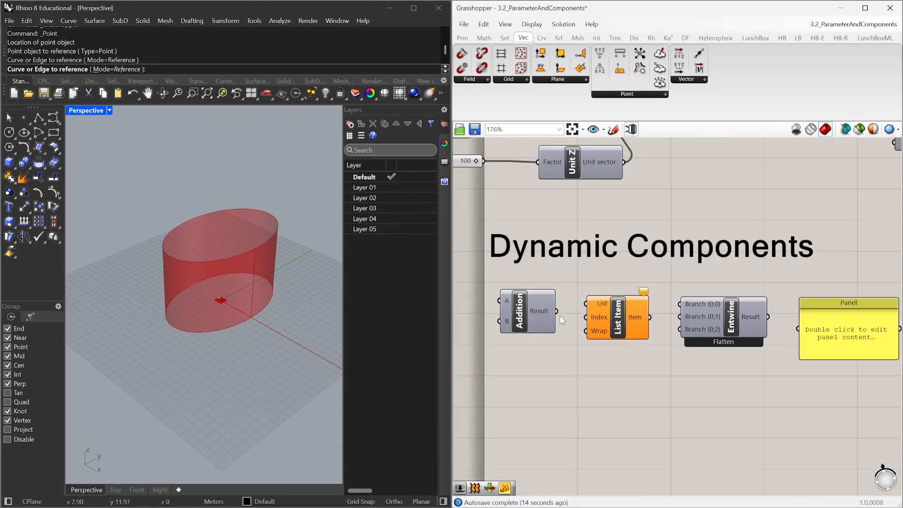
{"action": "mouse_move", "coordinate": [535, 314]}
{"action": "scroll", "coordinate": [510, 312], "scroll_direction": "up", "scroll_amount": 2}
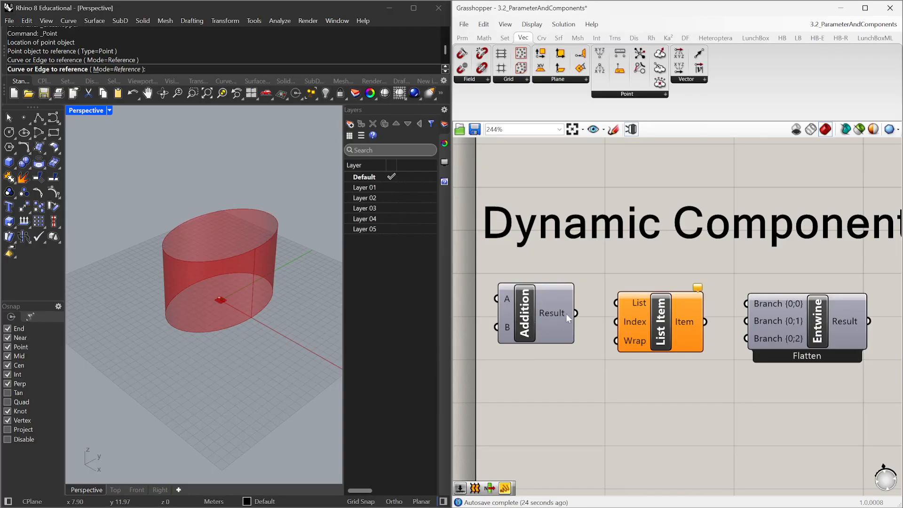
{"action": "scroll", "coordinate": [567, 314], "scroll_direction": "down", "scroll_amount": 2}
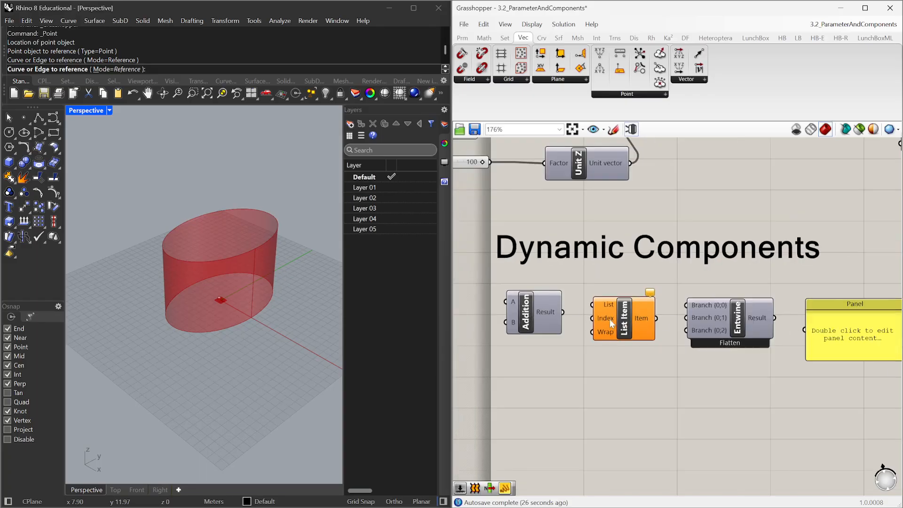
{"action": "right_click_drag", "start_coordinate": [689, 320], "coordinate": [644, 312]}
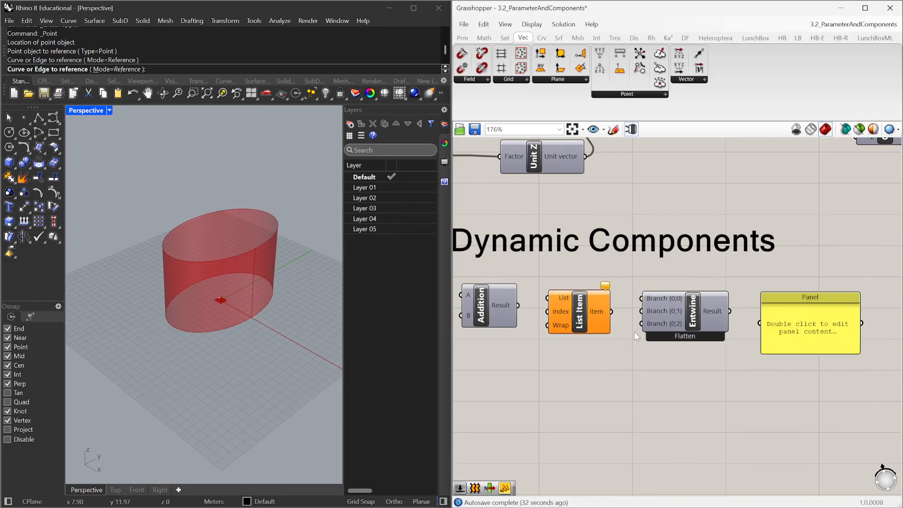
Browse the Components Parts row of example components across the canvas.
{"action": "scroll", "coordinate": [670, 278], "scroll_direction": "down", "scroll_amount": 4}
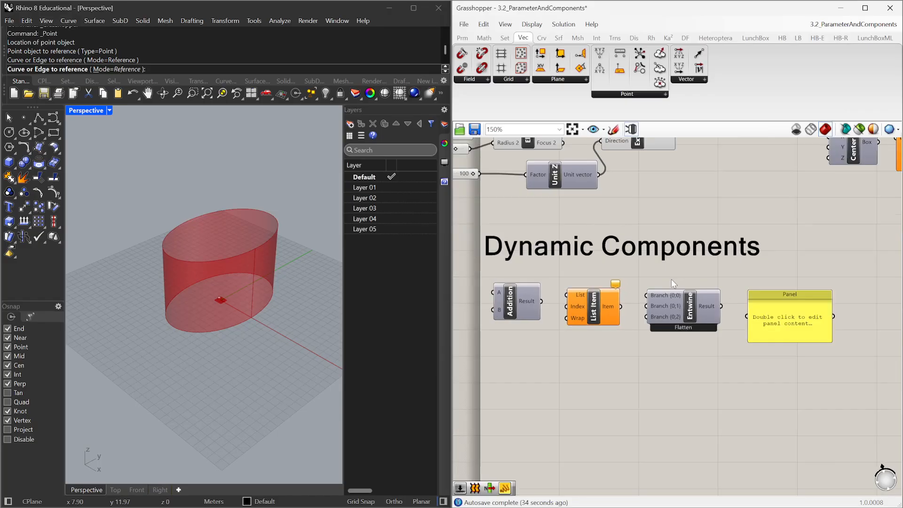
{"action": "right_click_drag", "start_coordinate": [692, 247], "coordinate": [487, 252]}
{"action": "mouse_move", "coordinate": [742, 232]}
{"action": "right_mouse_down"}
{"action": "mouse_move", "coordinate": [683, 246]}
{"action": "mouse_move", "coordinate": [631, 242]}
{"action": "right_mouse_up"}
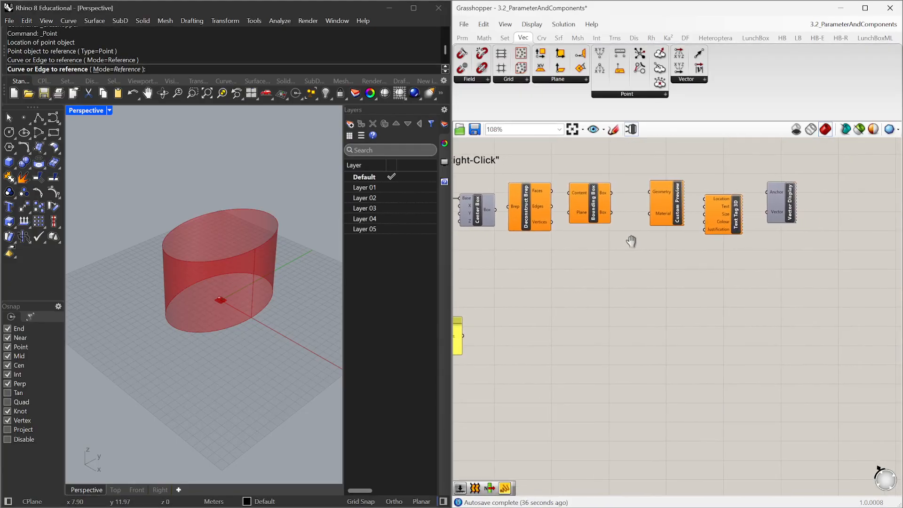
{"action": "mouse_move", "coordinate": [710, 233]}
{"action": "right_mouse_down"}
{"action": "mouse_move", "coordinate": [759, 276]}
{"action": "mouse_move", "coordinate": [854, 315]}
{"action": "right_mouse_up"}
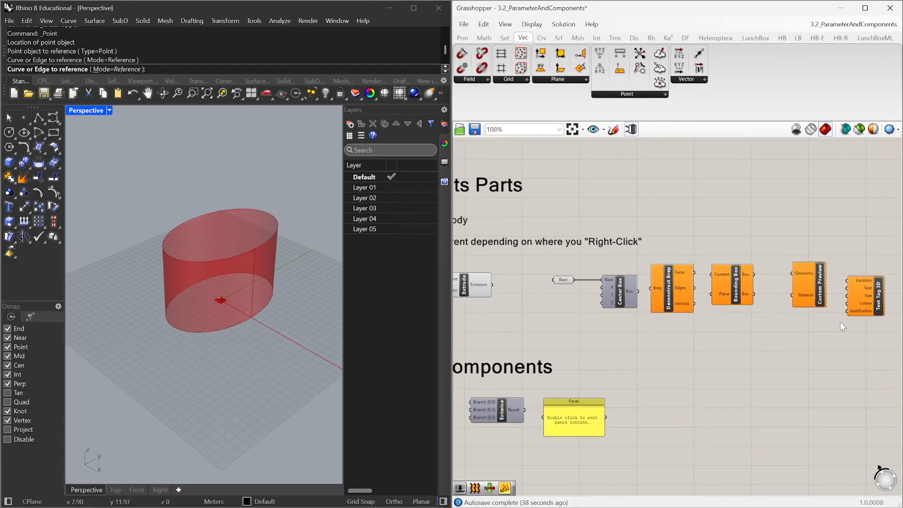
{"action": "scroll", "coordinate": [821, 322], "scroll_direction": "down", "scroll_amount": 4}
{"action": "right_click_drag", "start_coordinate": [660, 260], "coordinate": [689, 269]}
{"action": "right_click_drag", "start_coordinate": [507, 221], "coordinate": [497, 292]}
Open the 3.3_Wires.gh definition from the Lesson 3 folder.
{"action": "left_click", "coordinate": [463, 25]}
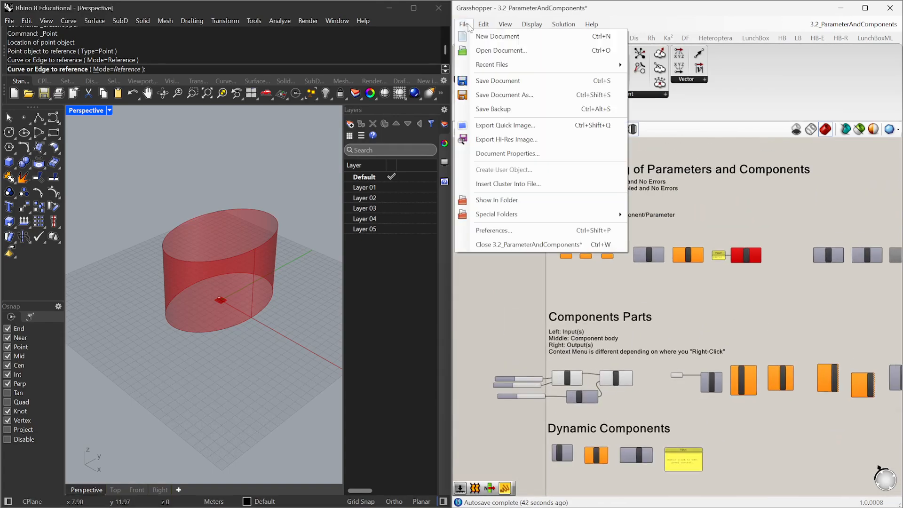
{"action": "left_click", "coordinate": [483, 24]}
{"action": "left_click", "coordinate": [464, 24]}
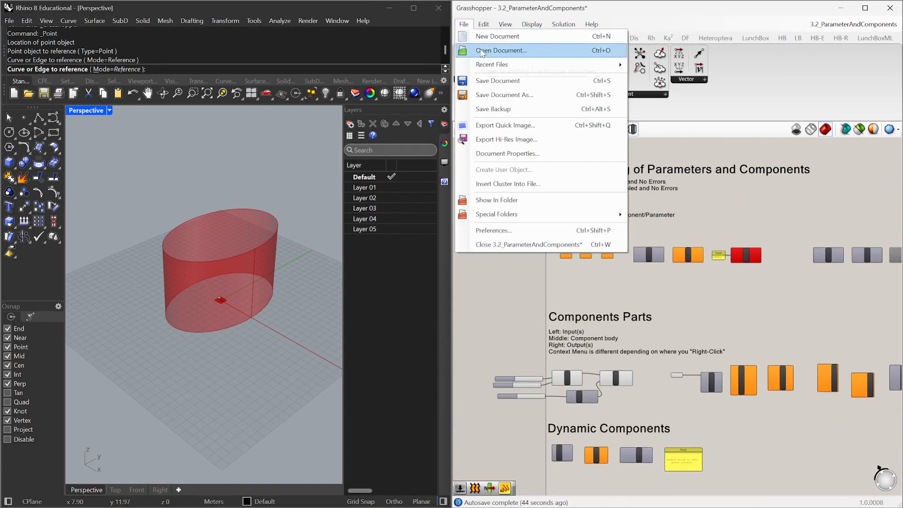
{"action": "left_click", "coordinate": [483, 50]}
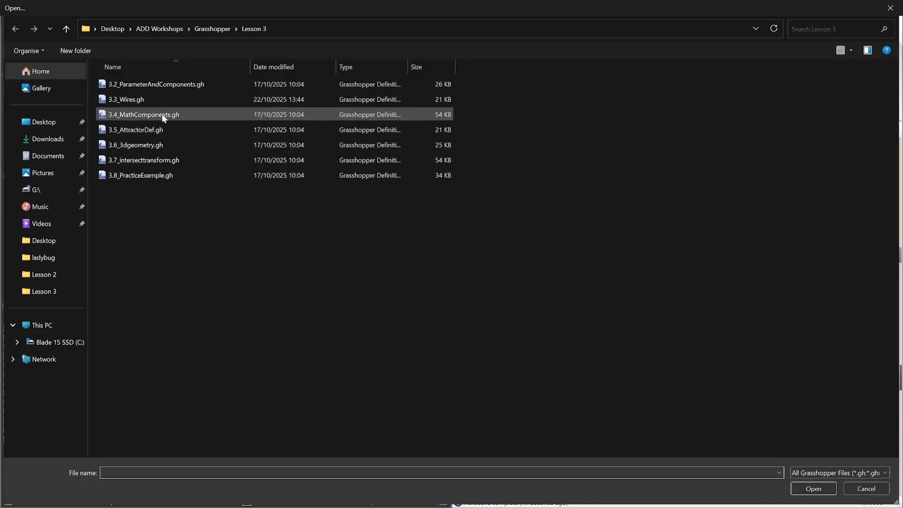
{"action": "left_click", "coordinate": [147, 97]}
{"action": "double_click", "coordinate": [146, 96]}
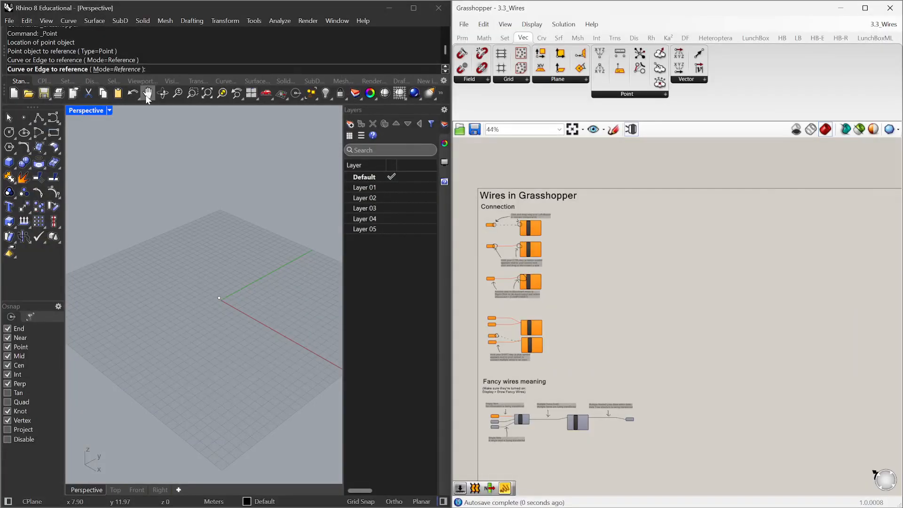
Connect the first Curve parameter's output to the Curve input of the Divide Curve component beside it.
{"action": "right_click_drag", "start_coordinate": [531, 190], "coordinate": [627, 193]}
{"action": "scroll", "coordinate": [627, 193], "scroll_direction": "up", "scroll_amount": 3}
{"action": "scroll", "coordinate": [628, 195], "scroll_direction": "up", "scroll_amount": 2}
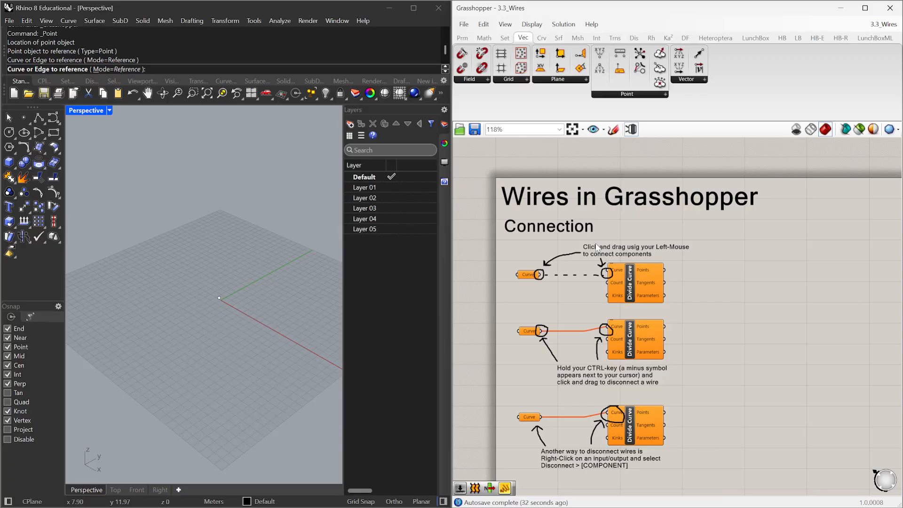
{"action": "scroll", "coordinate": [596, 247], "scroll_direction": "up", "scroll_amount": 5}
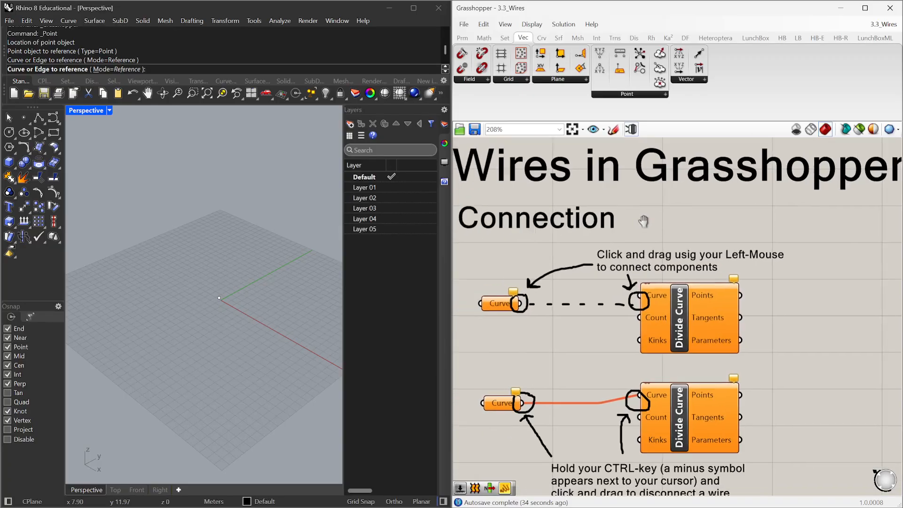
{"action": "scroll", "coordinate": [554, 295], "scroll_direction": "up", "scroll_amount": 3}
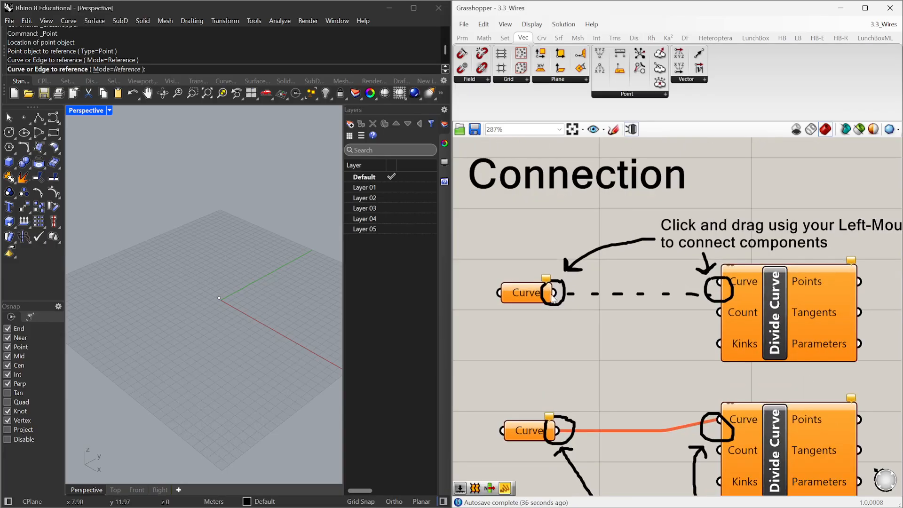
{"action": "left_click_drag", "start_coordinate": [555, 296], "coordinate": [720, 282]}
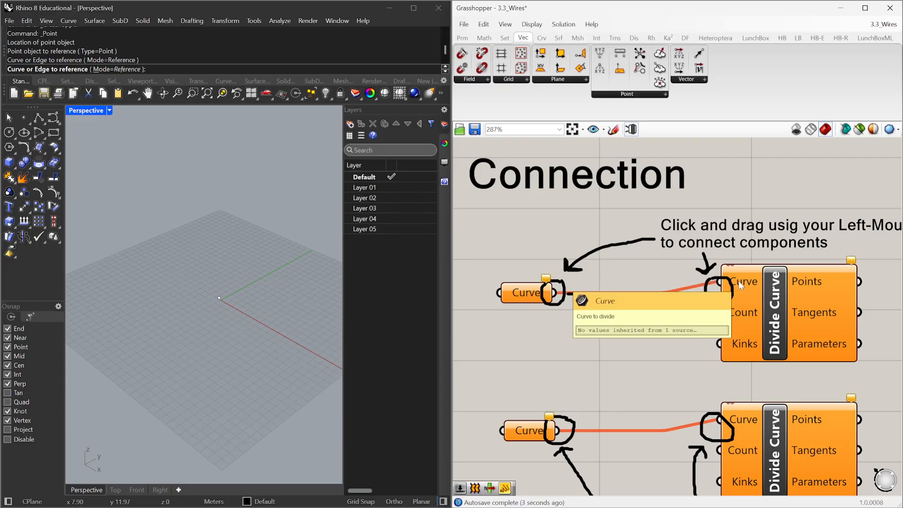
{"action": "scroll", "coordinate": [487, 294], "scroll_direction": "down", "scroll_amount": 1}
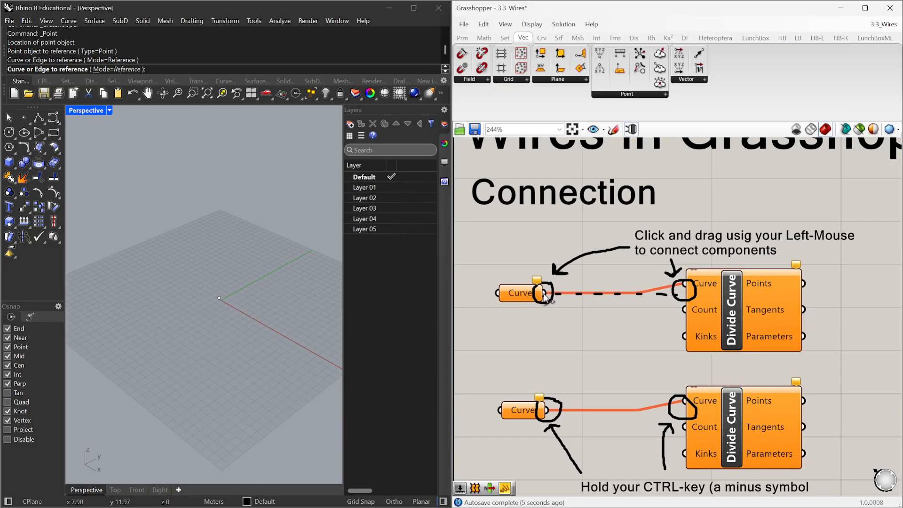
{"action": "scroll", "coordinate": [601, 343], "scroll_direction": "down", "scroll_amount": 1}
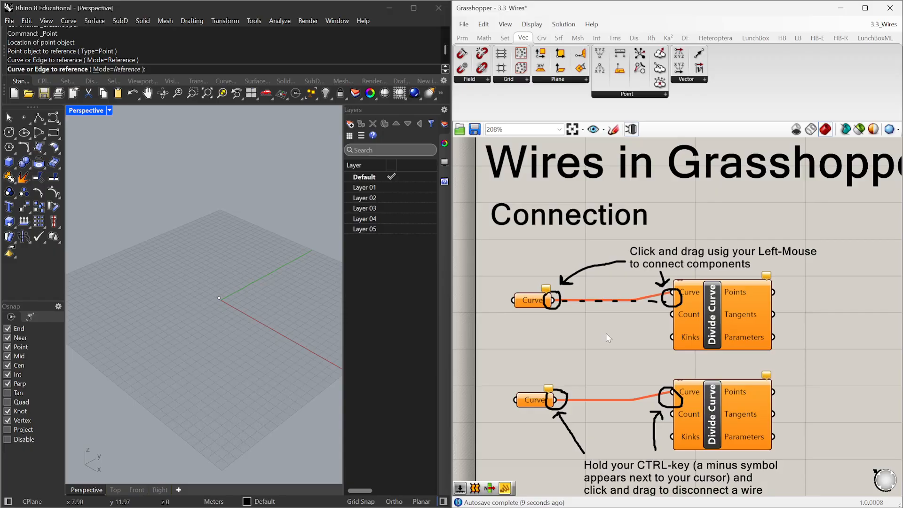
Disconnect the wire between the second Curve parameter and its Divide Curve component, reconnecting and removing it again.
{"action": "scroll", "coordinate": [663, 287], "scroll_direction": "down", "scroll_amount": 1}
{"action": "scroll", "coordinate": [639, 396], "scroll_direction": "up", "scroll_amount": 1}
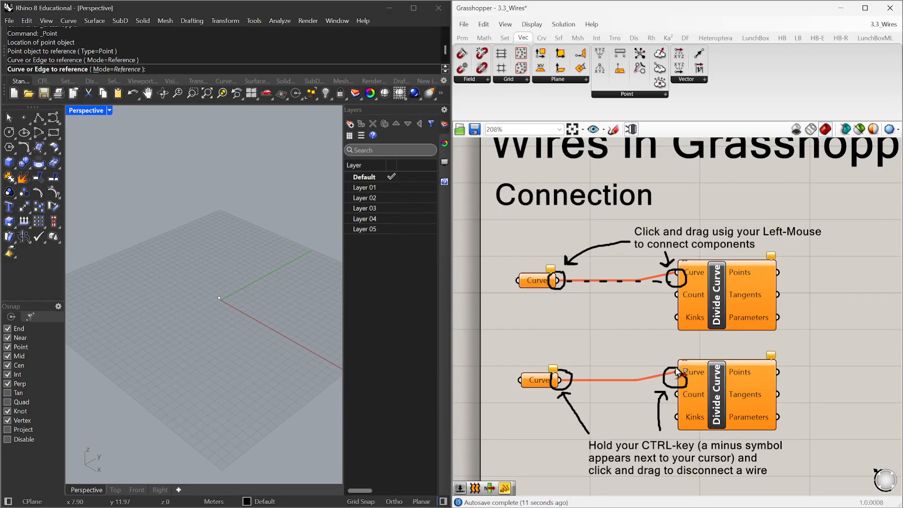
{"action": "left_click_drag", "start_coordinate": [572, 379], "coordinate": [677, 375], "text": "ctrl"}
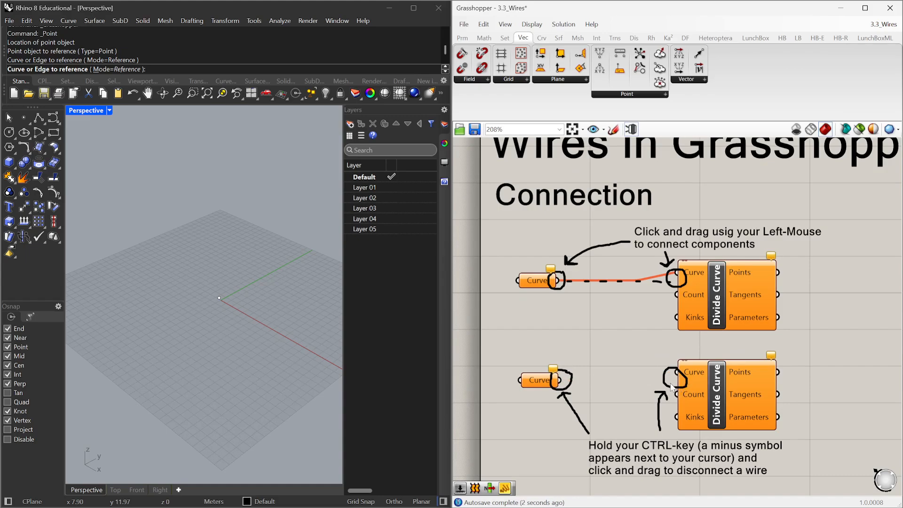
{"action": "left_click_drag", "start_coordinate": [559, 380], "coordinate": [677, 379]}
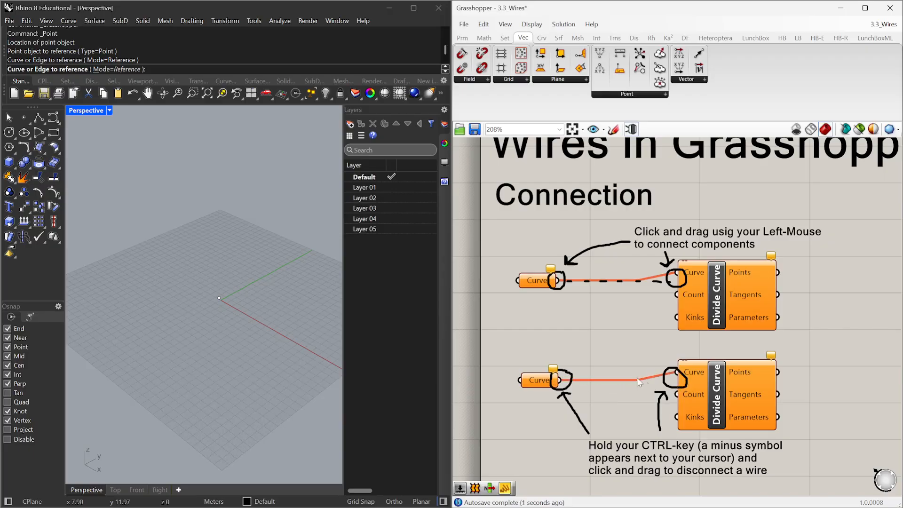
{"action": "left_click_drag", "start_coordinate": [560, 380], "coordinate": [678, 376], "text": "ctrl"}
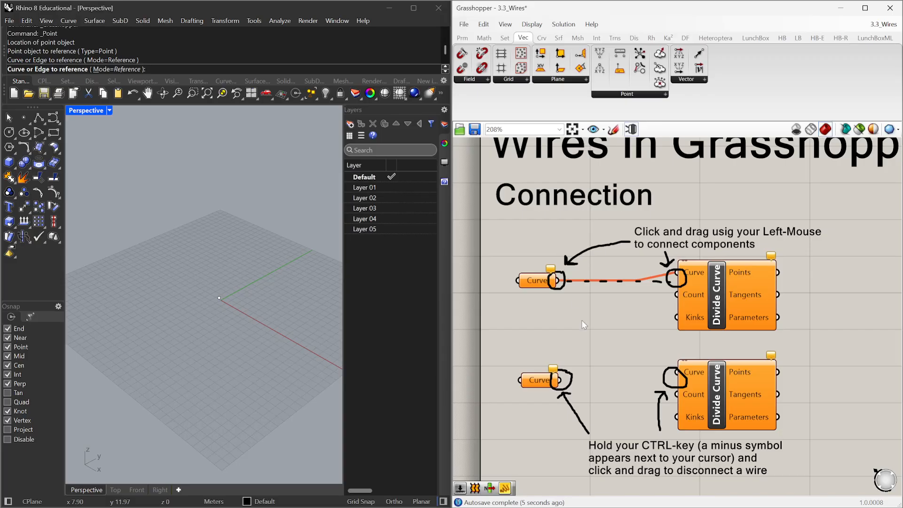
Disconnect the third Curve parameter from its Divide Curve input through the input's context menu, then reconnect the wire.
{"action": "scroll", "coordinate": [608, 231], "scroll_direction": "down", "scroll_amount": 5}
{"action": "scroll", "coordinate": [601, 412], "scroll_direction": "up", "scroll_amount": 5}
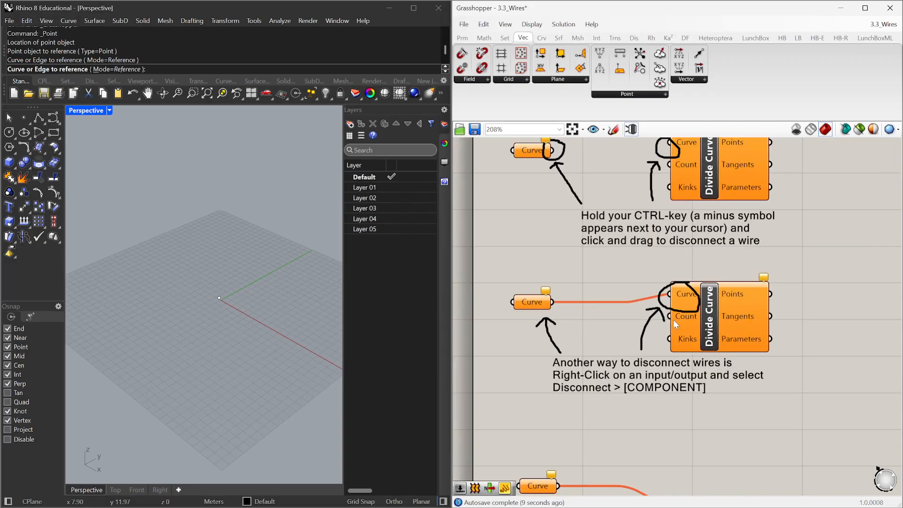
{"action": "right_click", "coordinate": [682, 293]}
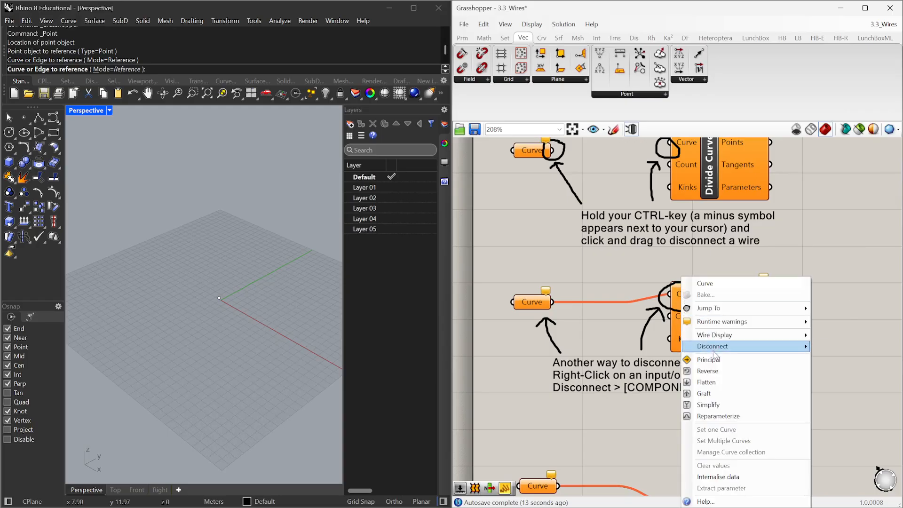
{"action": "mouse_move", "coordinate": [723, 348]}
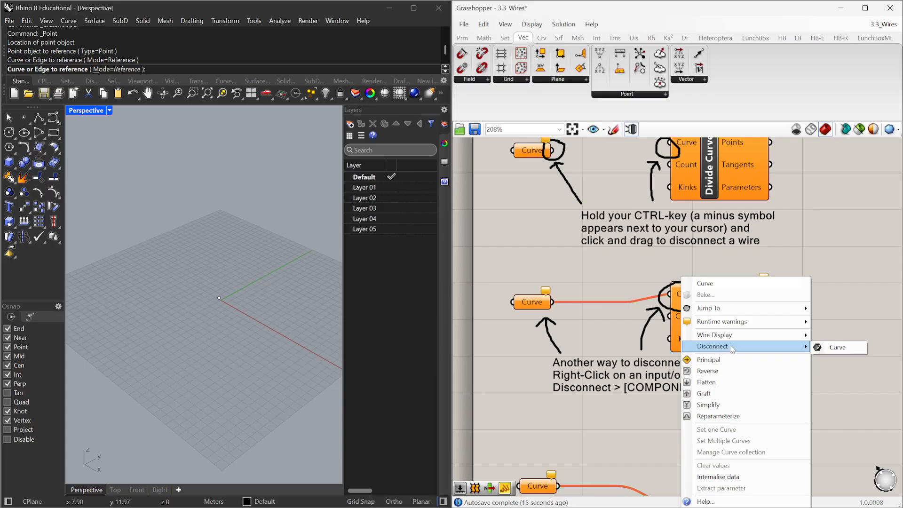
{"action": "left_click", "coordinate": [837, 349]}
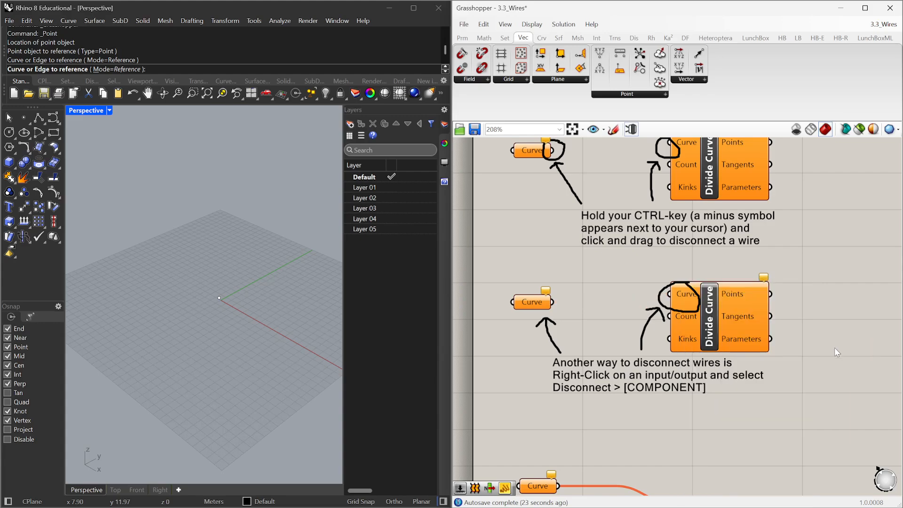
{"action": "left_click_drag", "start_coordinate": [553, 302], "coordinate": [670, 294]}
Draw a straight two-point polyline in the Rhino Perspective viewport.
{"action": "scroll", "coordinate": [679, 279], "scroll_direction": "down", "scroll_amount": 4}
{"action": "right_click_drag", "start_coordinate": [720, 364], "coordinate": [719, 291]}
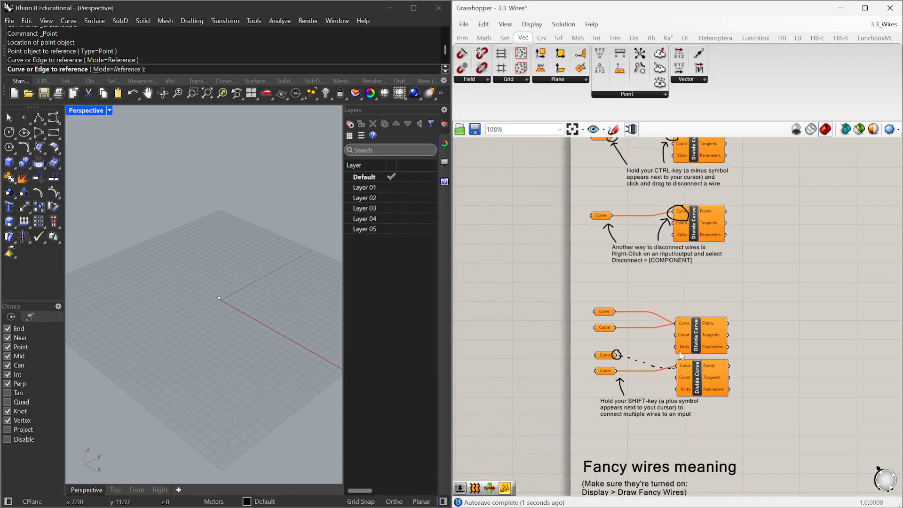
{"action": "scroll", "coordinate": [678, 362], "scroll_direction": "up", "scroll_amount": 4}
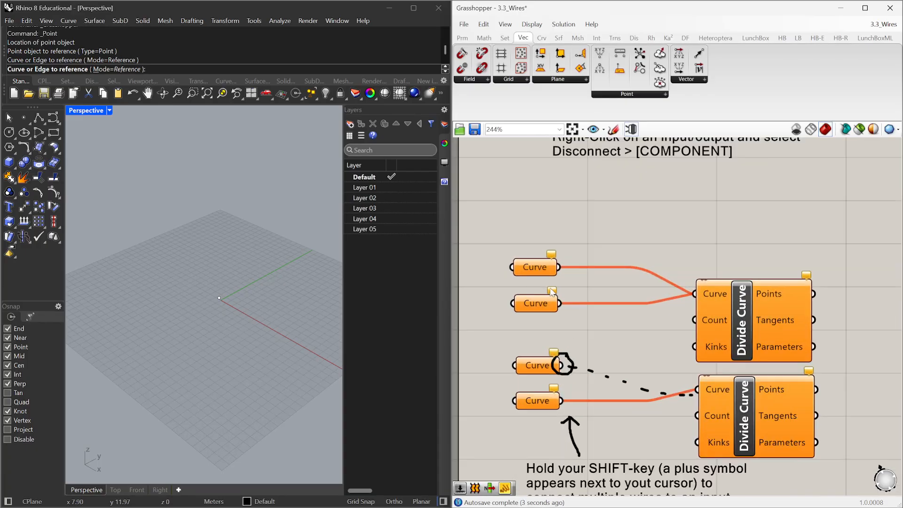
{"action": "scroll", "coordinate": [553, 292], "scroll_direction": "up", "scroll_amount": 1}
{"action": "left_click", "coordinate": [39, 117]}
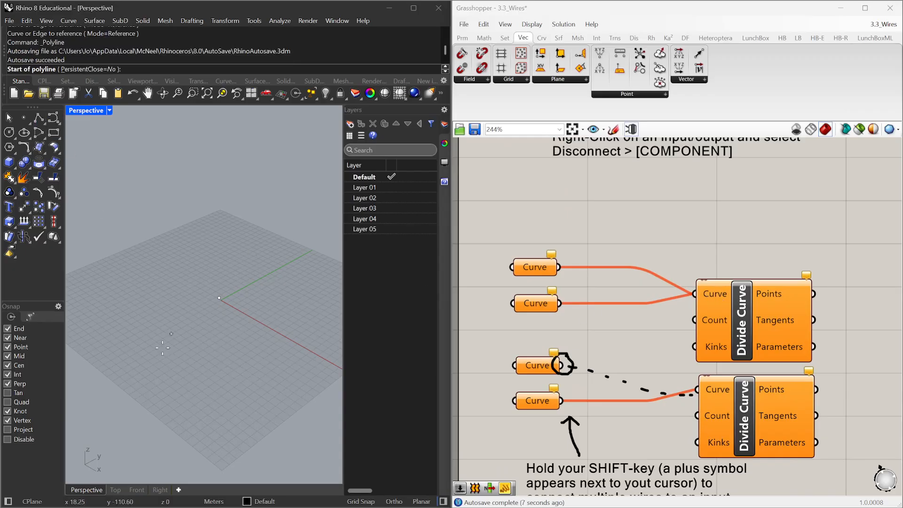
{"action": "left_click", "coordinate": [161, 348]}
{"action": "left_click", "coordinate": [173, 224]}
Draw a three-point interpolated curve beside the line in the Perspective viewport.
{"action": "left_click", "coordinate": [54, 117]}
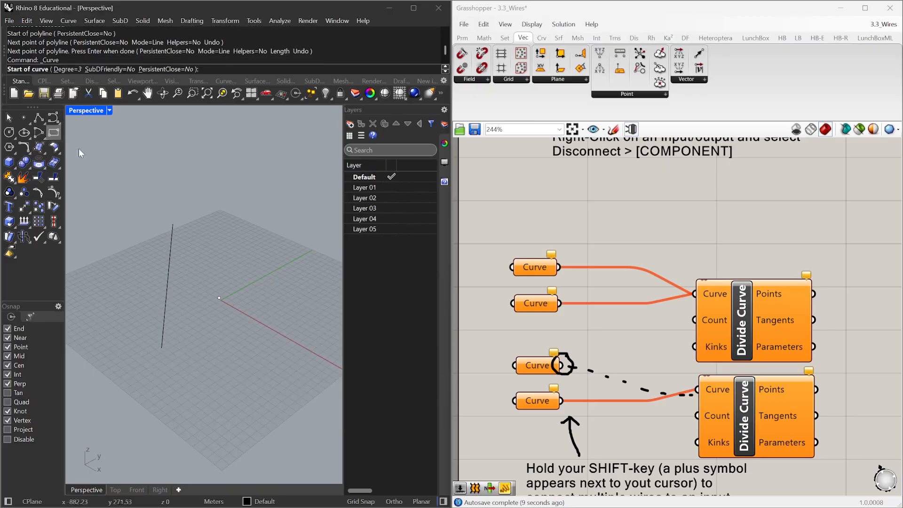
{"action": "left_click", "coordinate": [226, 332]}
{"action": "left_click", "coordinate": [309, 292]}
{"action": "left_click", "coordinate": [277, 242]}
{"action": "key", "text": "Return"}
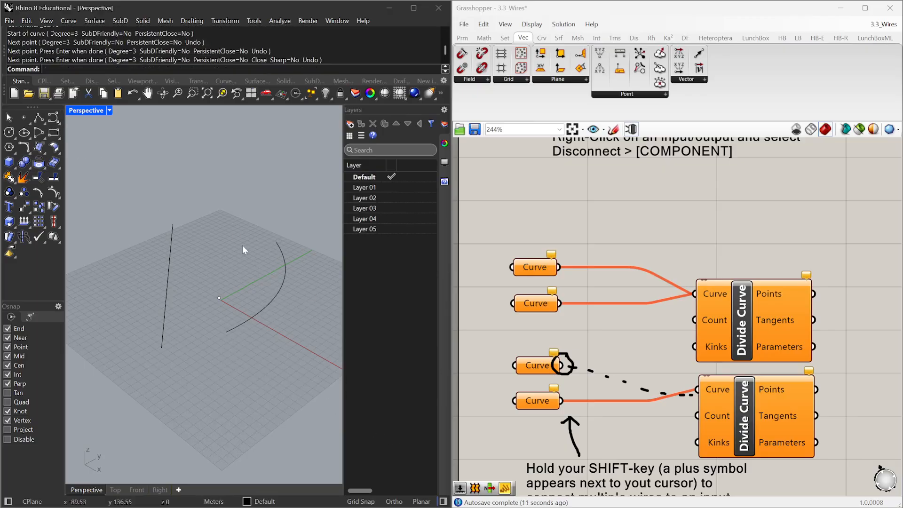
Set the straight line as the single curve of the first Curve parameter in the multiple-wires example.
{"action": "right_click_drag", "start_coordinate": [325, 349], "coordinate": [226, 301]}
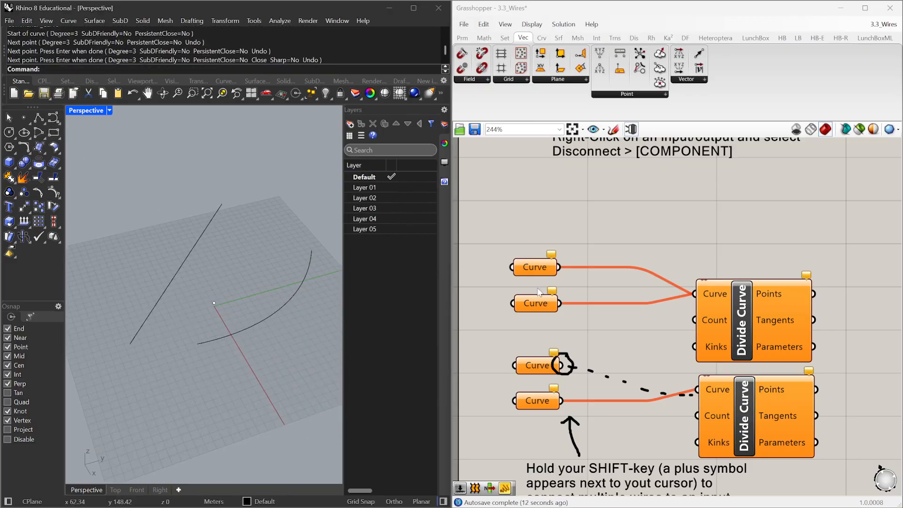
{"action": "left_click", "coordinate": [533, 267]}
{"action": "right_click", "coordinate": [533, 267]}
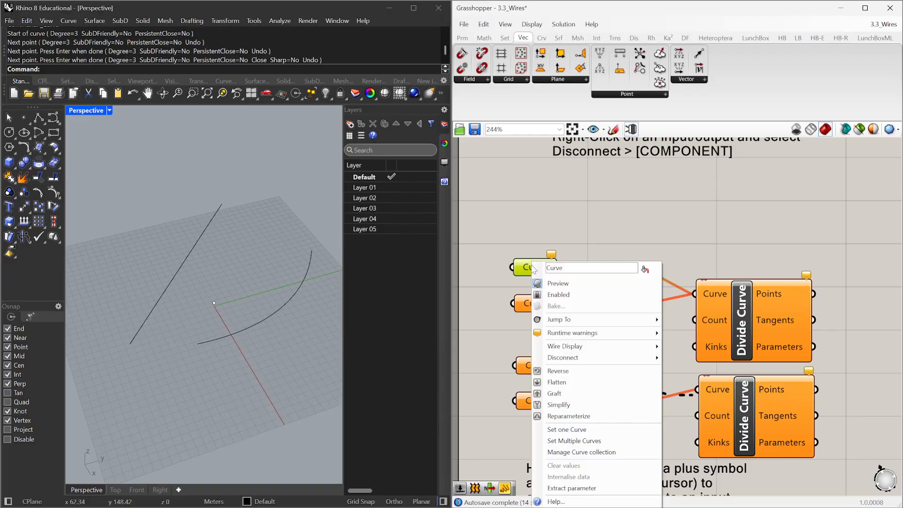
{"action": "left_click", "coordinate": [564, 431]}
{"action": "left_click", "coordinate": [205, 229]}
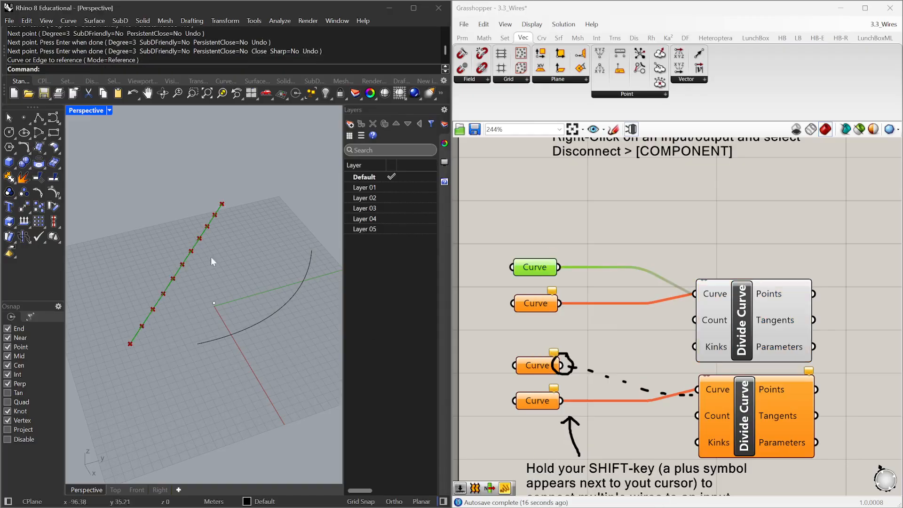
Set the drawn arc curve as the single curve of the second Curve parameter.
{"action": "right_click", "coordinate": [542, 309]}
{"action": "left_click", "coordinate": [588, 429]}
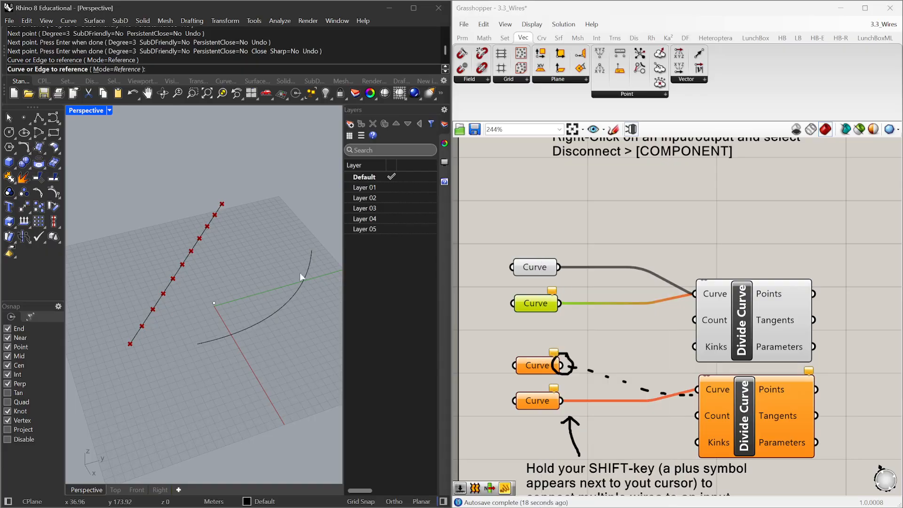
{"action": "left_click", "coordinate": [248, 327]}
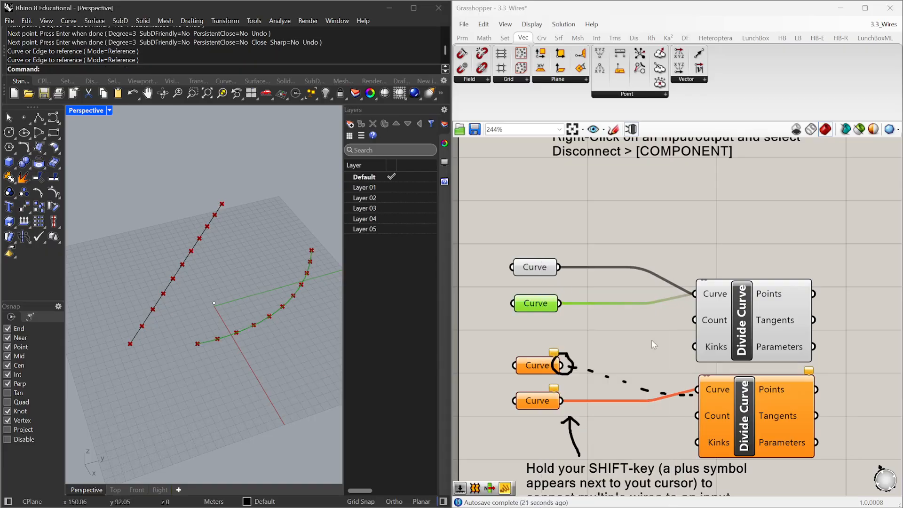
Connect both Curve parameters to the Divide Curve's Curve input, practising replacing, adding and removing wires.
{"action": "left_click", "coordinate": [593, 216]}
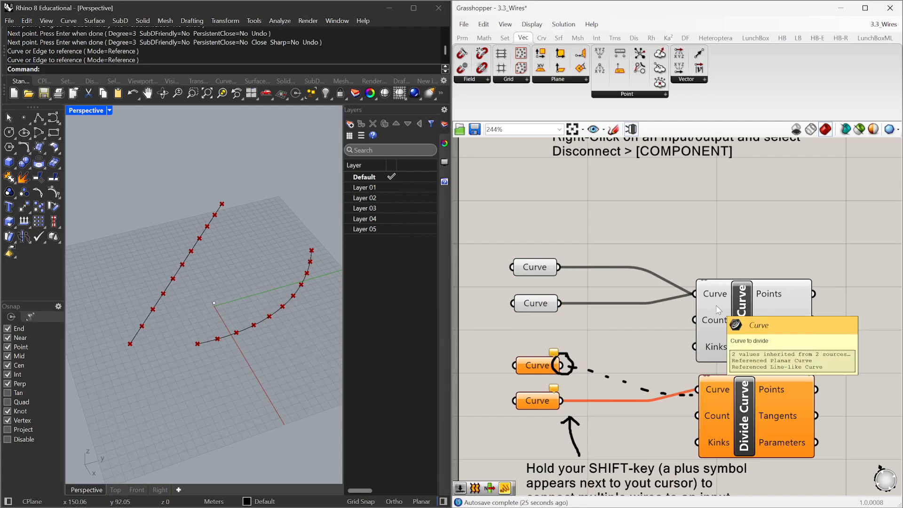
{"action": "scroll", "coordinate": [606, 385], "scroll_direction": "up", "scroll_amount": 1}
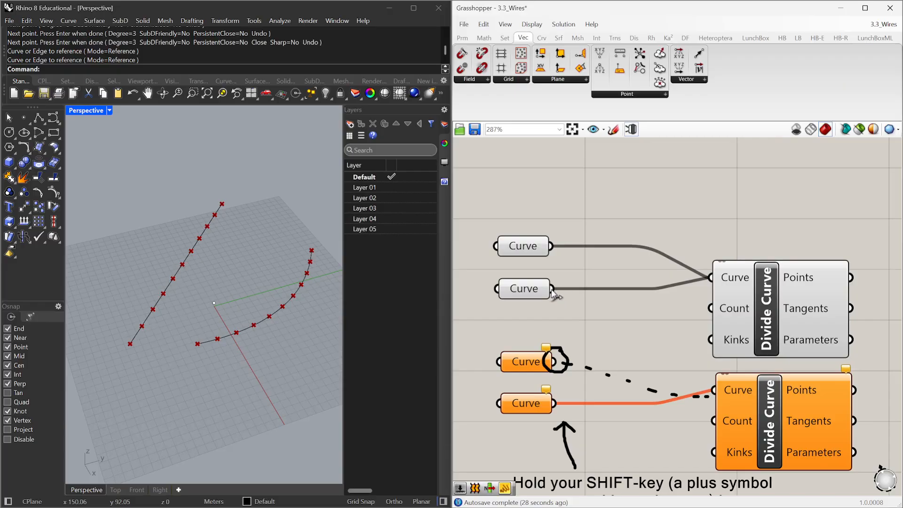
{"action": "left_click_drag", "start_coordinate": [552, 289], "coordinate": [762, 273]}
{"action": "left_click_drag", "start_coordinate": [554, 288], "coordinate": [711, 277], "text": "ctrl"}
{"action": "left_click_drag", "start_coordinate": [553, 246], "coordinate": [711, 277]}
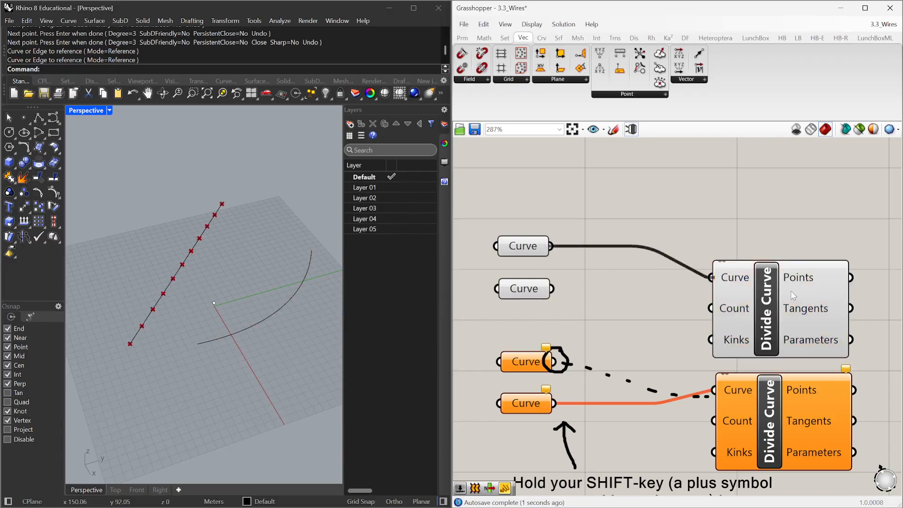
{"action": "left_click_drag", "start_coordinate": [553, 289], "coordinate": [711, 278], "text": "shift"}
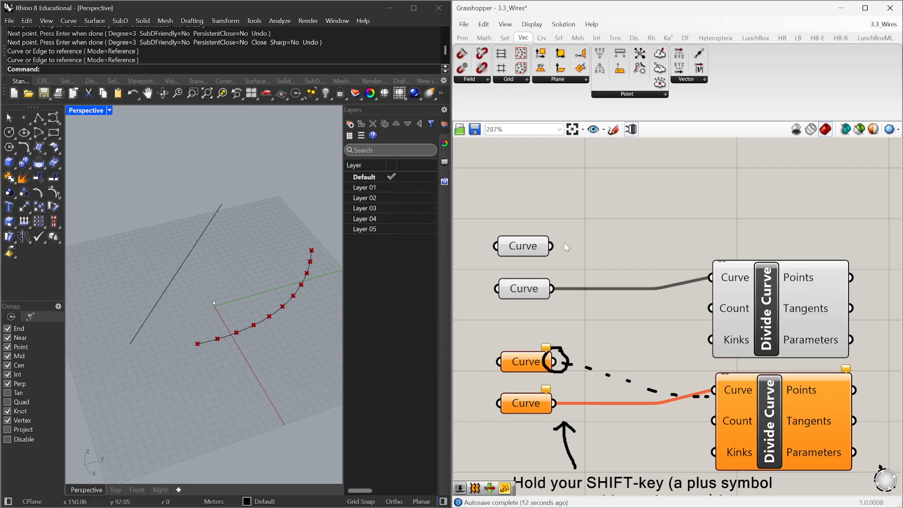
{"action": "mouse_move", "coordinate": [552, 245]}
{"action": "left_mouse_down", "text": "shift"}
{"action": "mouse_move", "coordinate": [655, 258]}
{"action": "mouse_move", "coordinate": [715, 277]}
{"action": "left_mouse_up", "text": "shift"}
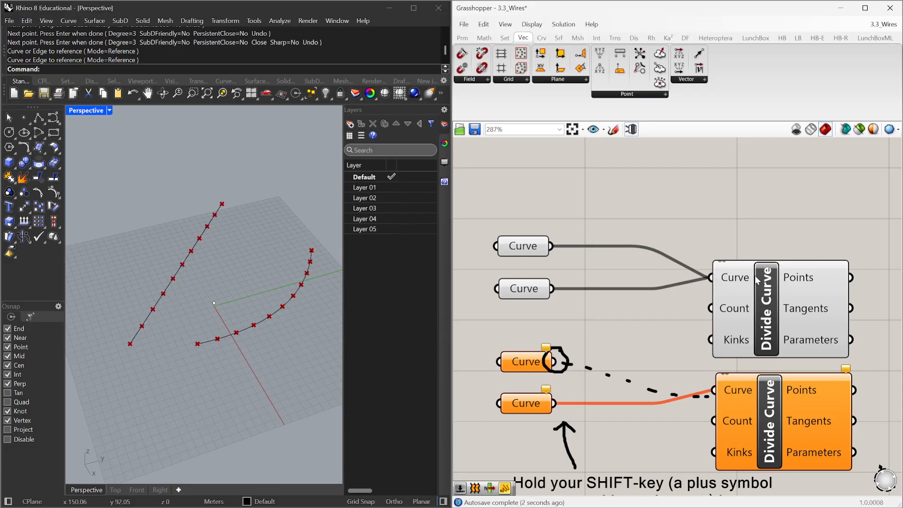
{"action": "left_click_drag", "start_coordinate": [554, 290], "coordinate": [713, 283], "text": "ctrl"}
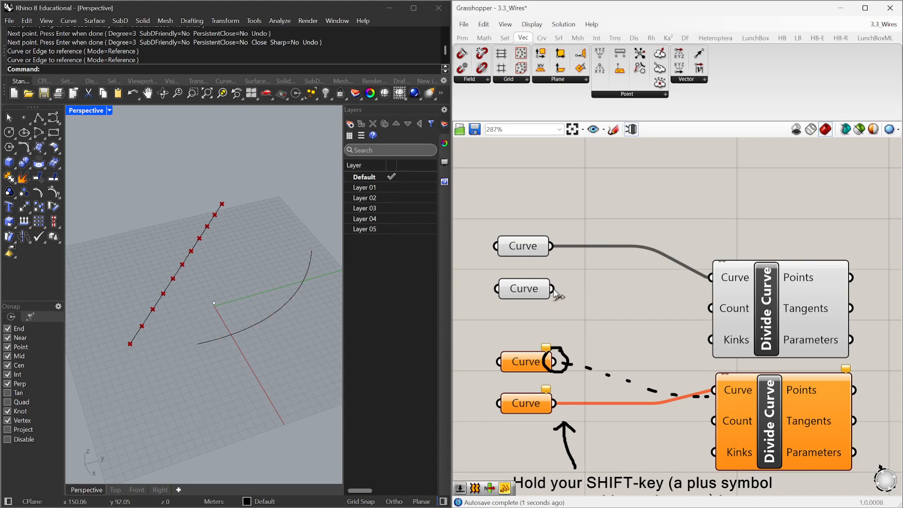
{"action": "left_click_drag", "start_coordinate": [555, 290], "coordinate": [711, 278], "text": "shift"}
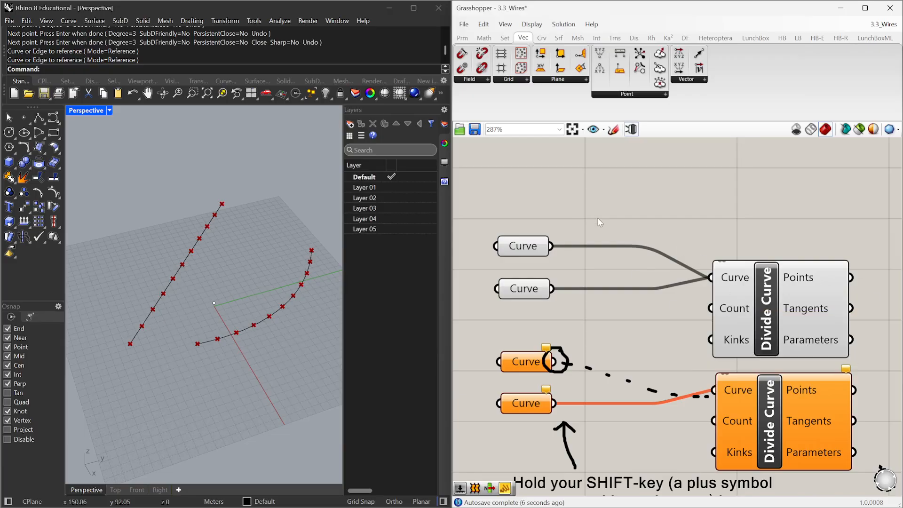
Switch Draw Fancy Wires off and back on to compare the wire styles.
{"action": "scroll", "coordinate": [598, 218], "scroll_direction": "down", "scroll_amount": 5}
{"action": "right_click_drag", "start_coordinate": [651, 389], "coordinate": [651, 219]}
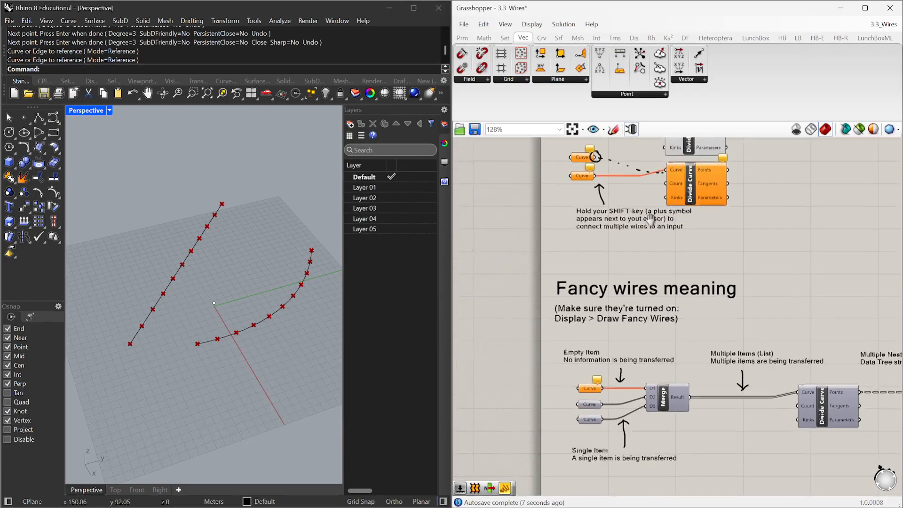
{"action": "scroll", "coordinate": [593, 344], "scroll_direction": "up", "scroll_amount": 3}
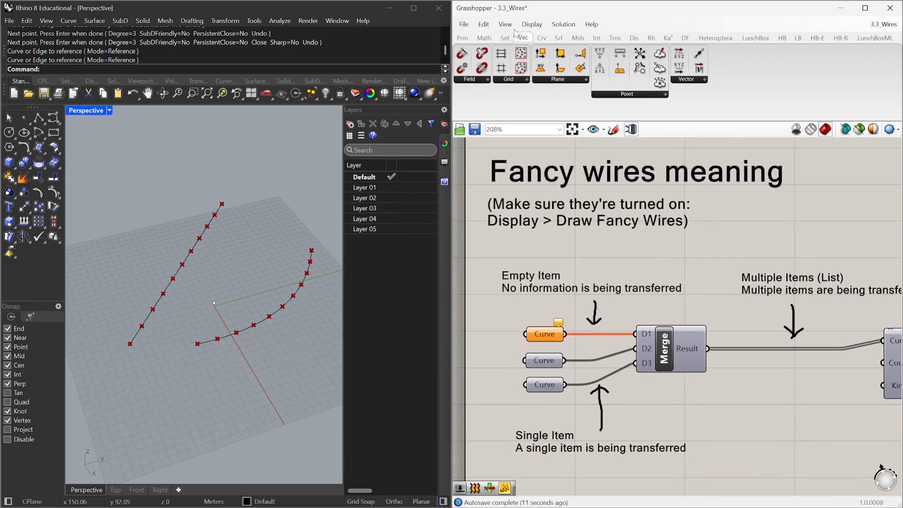
{"action": "left_click", "coordinate": [531, 24]}
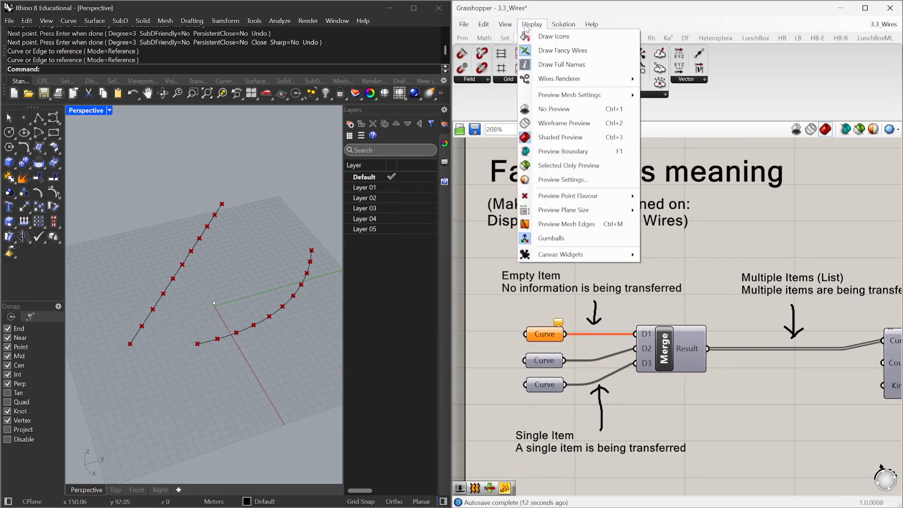
{"action": "left_click", "coordinate": [556, 52]}
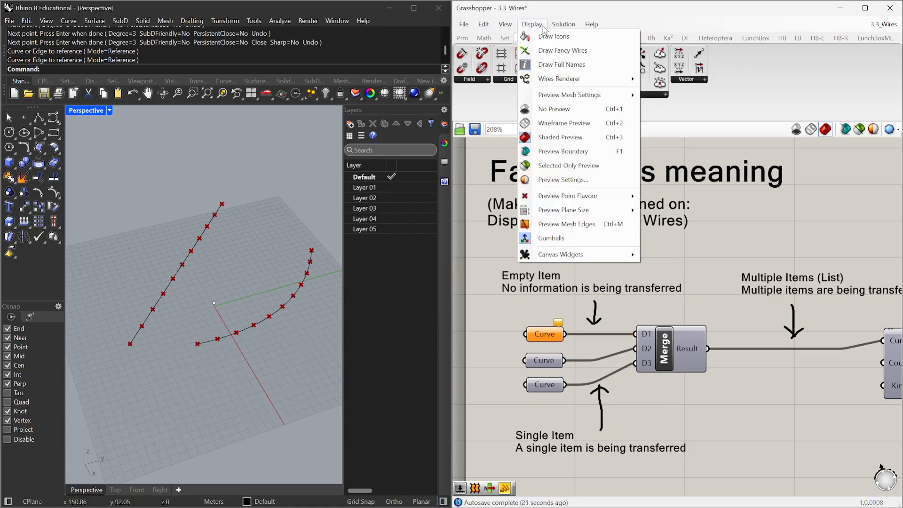
{"action": "left_click", "coordinate": [550, 50]}
Examine the fancy wire styles for empty, single and multiple items around the Merge and Divide Curve components.
{"action": "scroll", "coordinate": [674, 259], "scroll_direction": "down", "scroll_amount": 3}
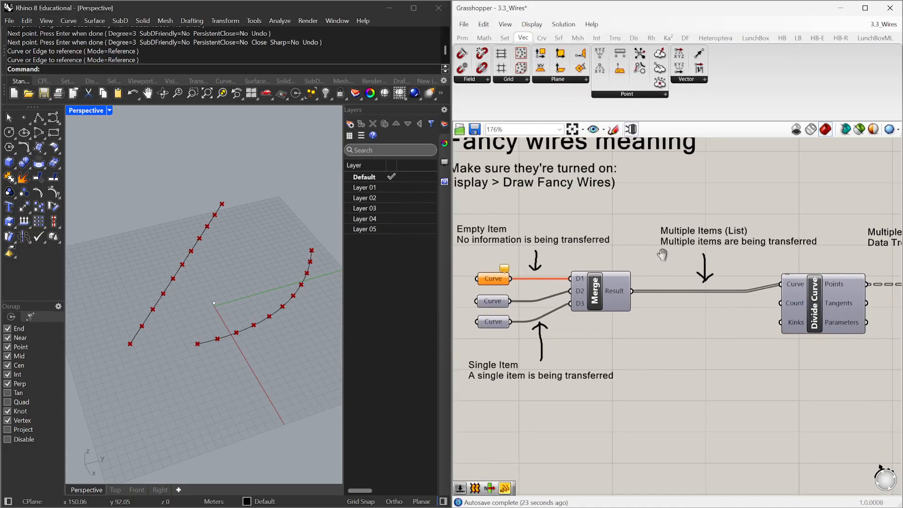
{"action": "scroll", "coordinate": [605, 262], "scroll_direction": "up", "scroll_amount": 3}
{"action": "scroll", "coordinate": [605, 261], "scroll_direction": "up", "scroll_amount": 2}
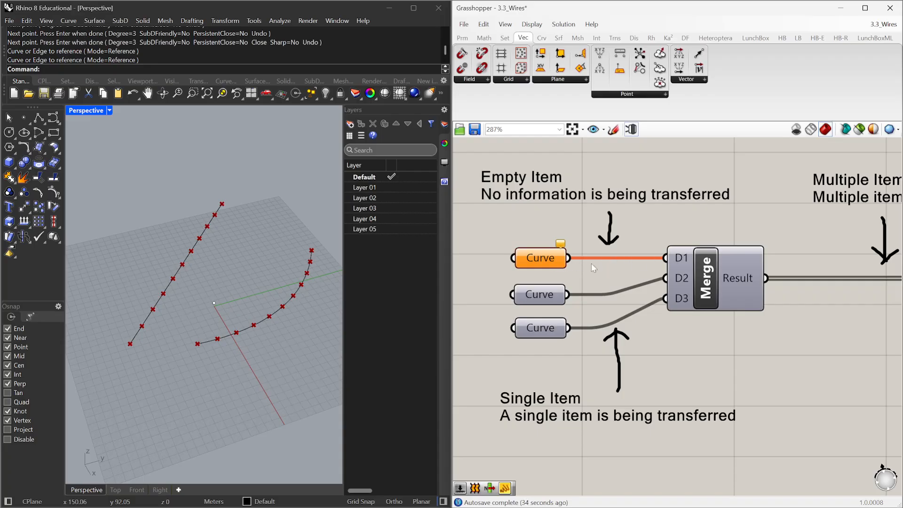
{"action": "scroll", "coordinate": [577, 272], "scroll_direction": "down", "scroll_amount": 2}
{"action": "scroll", "coordinate": [599, 336], "scroll_direction": "up", "scroll_amount": 3}
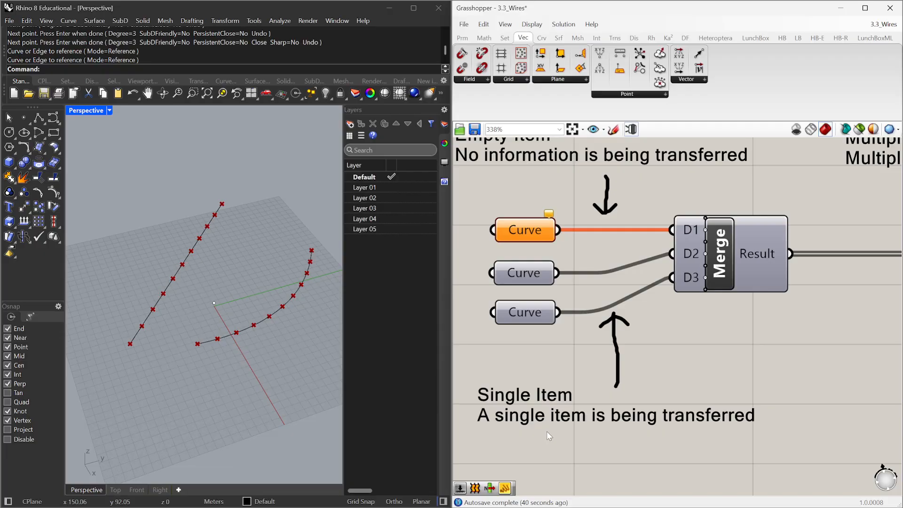
{"action": "scroll", "coordinate": [593, 323], "scroll_direction": "down", "scroll_amount": 2}
{"action": "right_click_drag", "start_coordinate": [697, 323], "coordinate": [522, 303]}
{"action": "scroll", "coordinate": [709, 237], "scroll_direction": "up", "scroll_amount": 2}
{"action": "scroll", "coordinate": [642, 257], "scroll_direction": "up", "scroll_amount": 3}
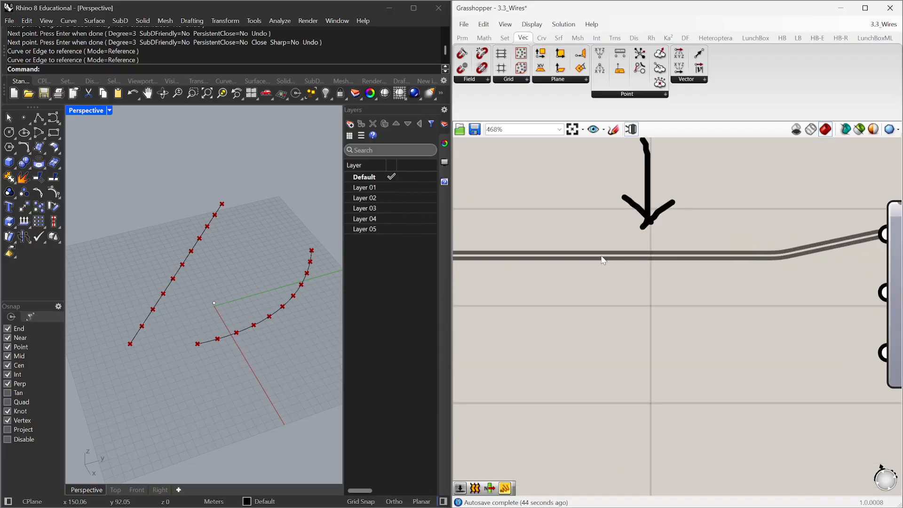
{"action": "scroll", "coordinate": [602, 258], "scroll_direction": "down", "scroll_amount": 2}
{"action": "right_click_drag", "start_coordinate": [602, 257], "coordinate": [657, 256]}
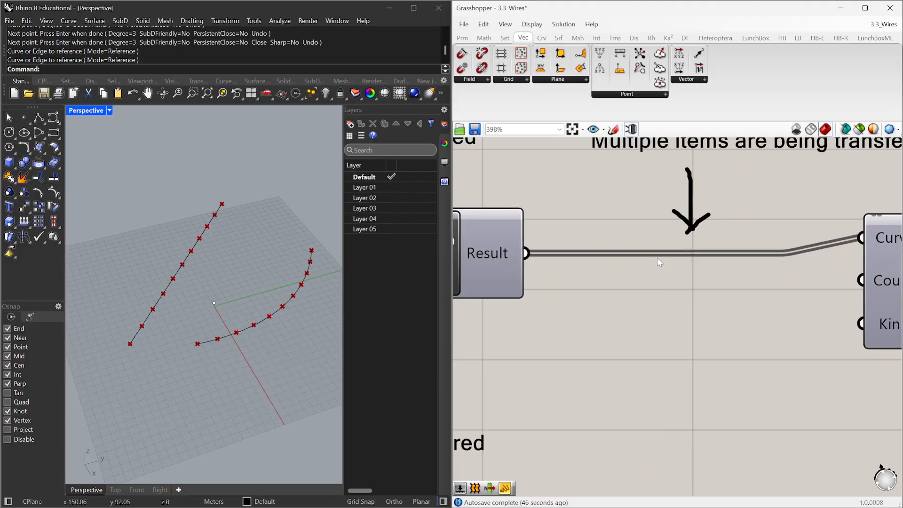
{"action": "scroll", "coordinate": [558, 260], "scroll_direction": "up", "scroll_amount": 3}
{"action": "scroll", "coordinate": [557, 254], "scroll_direction": "down", "scroll_amount": 5}
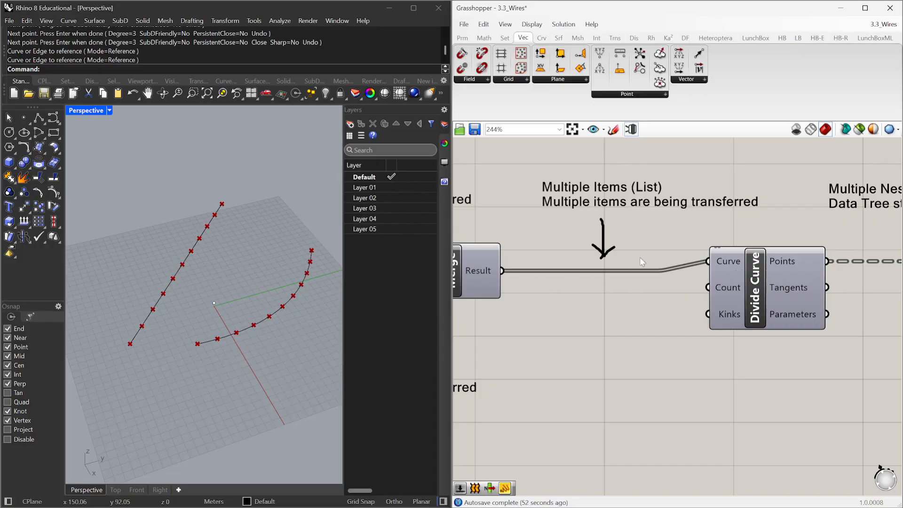
Examine the nested-list wire between Divide Curve and Point, then zoom out over the whole fancy wires example.
{"action": "right_click_drag", "start_coordinate": [811, 295], "coordinate": [593, 279]}
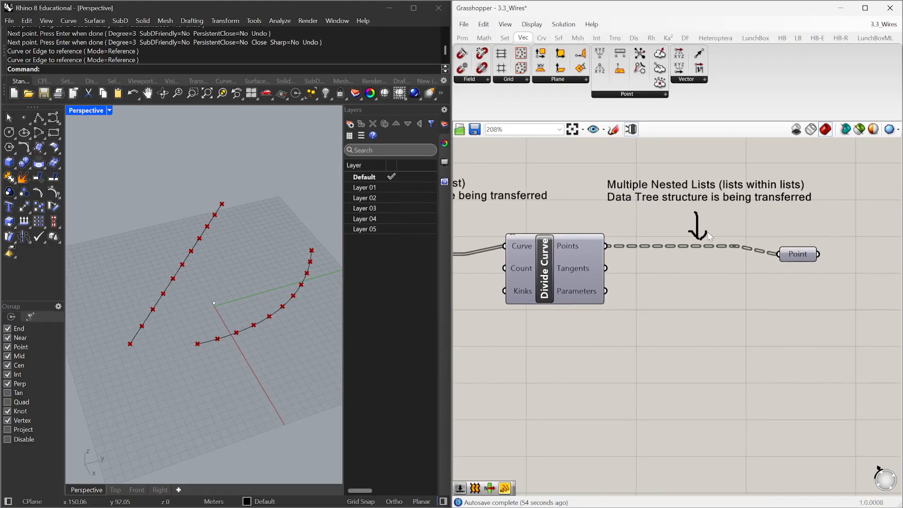
{"action": "right_click_drag", "start_coordinate": [707, 231], "coordinate": [687, 233]}
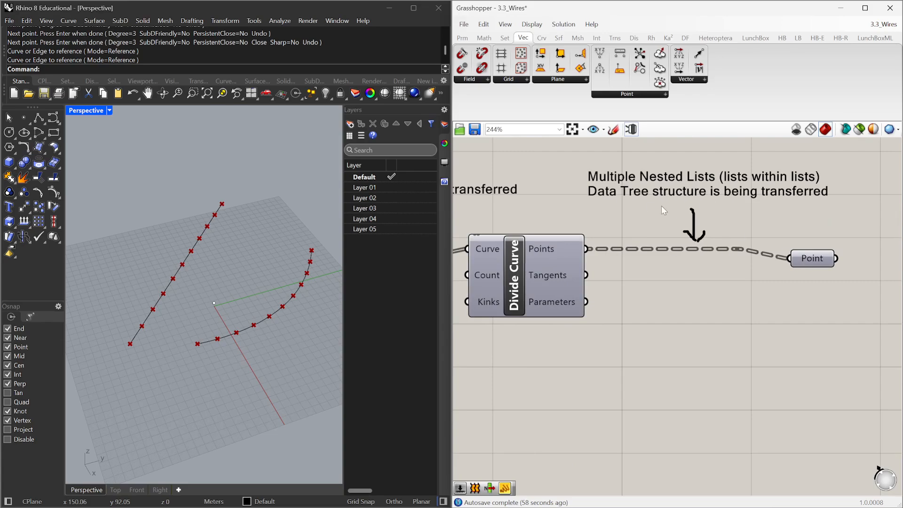
{"action": "scroll", "coordinate": [627, 222], "scroll_direction": "down", "scroll_amount": 1}
{"action": "mouse_move", "coordinate": [628, 247]}
{"action": "right_mouse_down"}
{"action": "mouse_move", "coordinate": [688, 251]}
{"action": "mouse_move", "coordinate": [636, 277]}
{"action": "mouse_move", "coordinate": [710, 258]}
{"action": "mouse_move", "coordinate": [825, 268]}
{"action": "mouse_move", "coordinate": [783, 273]}
{"action": "right_mouse_up"}
{"action": "scroll", "coordinate": [681, 251], "scroll_direction": "up", "scroll_amount": 2}
{"action": "scroll", "coordinate": [683, 256], "scroll_direction": "down", "scroll_amount": 1}
{"action": "scroll", "coordinate": [635, 277], "scroll_direction": "down", "scroll_amount": 2}
{"action": "scroll", "coordinate": [631, 271], "scroll_direction": "down", "scroll_amount": 2}
{"action": "scroll", "coordinate": [783, 266], "scroll_direction": "up", "scroll_amount": 2}
{"action": "scroll", "coordinate": [825, 266], "scroll_direction": "down", "scroll_amount": 2}
Turn Draw Fancy Wires off and on again to compare all the wires in the example at once.
{"action": "left_click", "coordinate": [532, 24]}
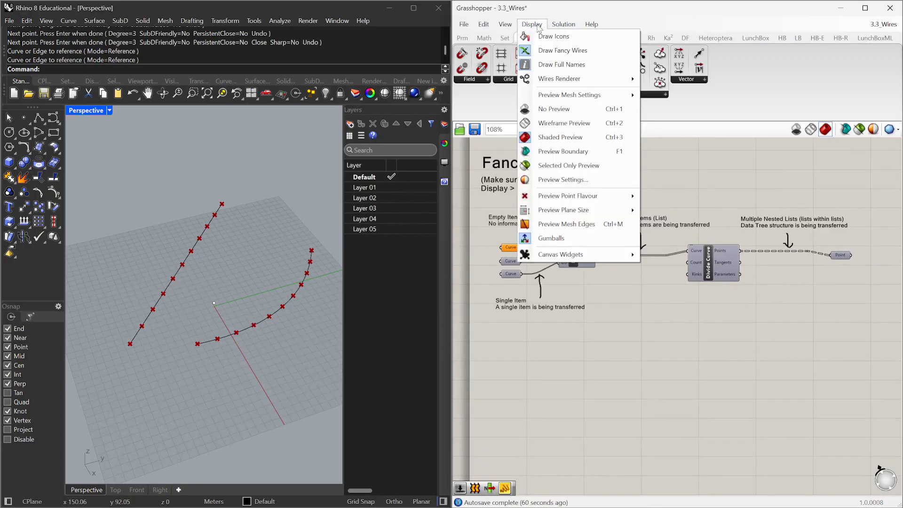
{"action": "left_click", "coordinate": [551, 52]}
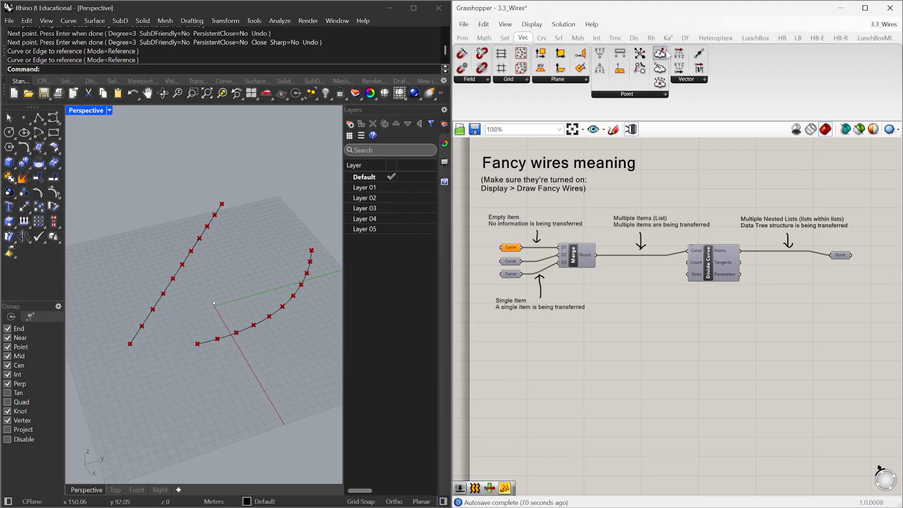
{"action": "left_click", "coordinate": [532, 24]}
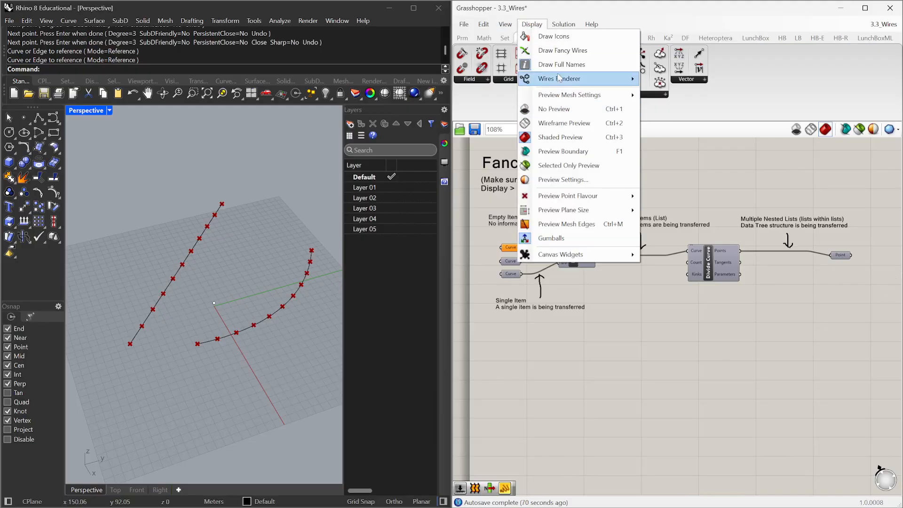
{"action": "left_click", "coordinate": [563, 51]}
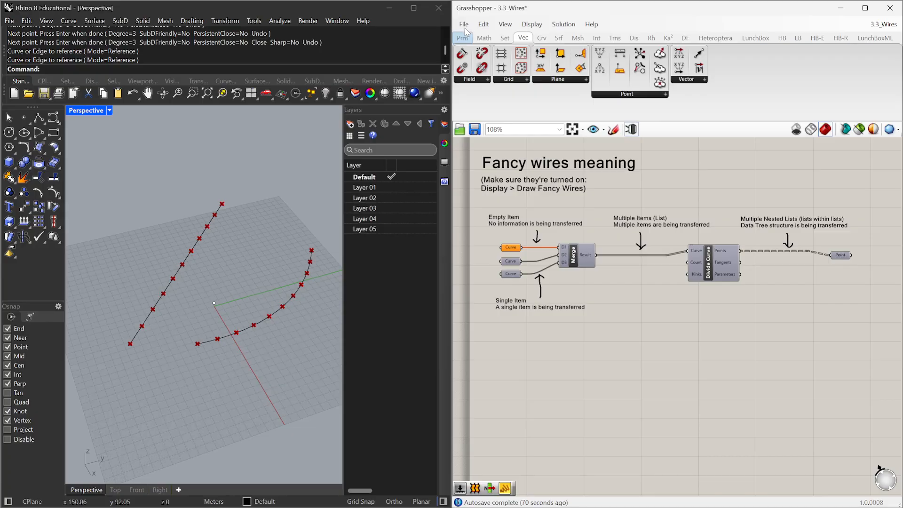
Open the 3.4_MathComponents.gh definition from the Lesson 3 folder.
{"action": "scroll", "coordinate": [639, 332], "scroll_direction": "down", "scroll_amount": 1}
{"action": "right_click_drag", "start_coordinate": [619, 308], "coordinate": [692, 352]}
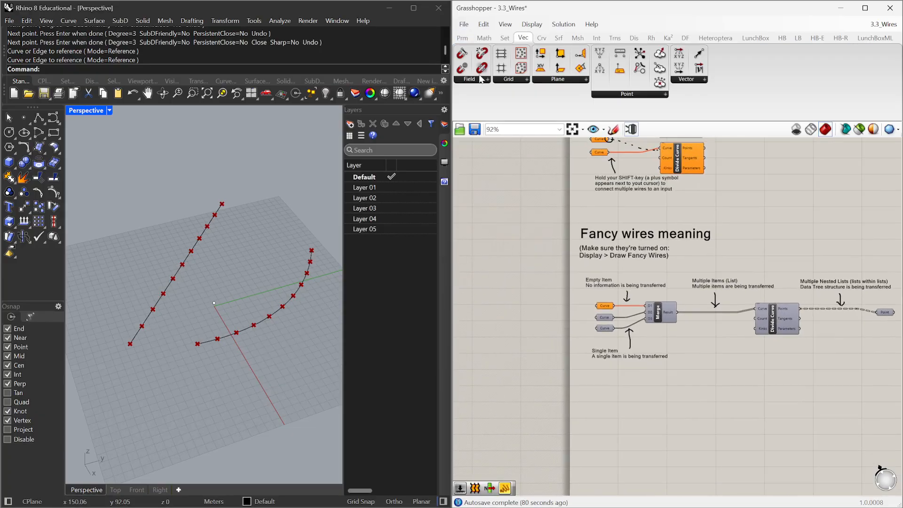
{"action": "left_click", "coordinate": [464, 25]}
{"action": "left_click", "coordinate": [478, 47]}
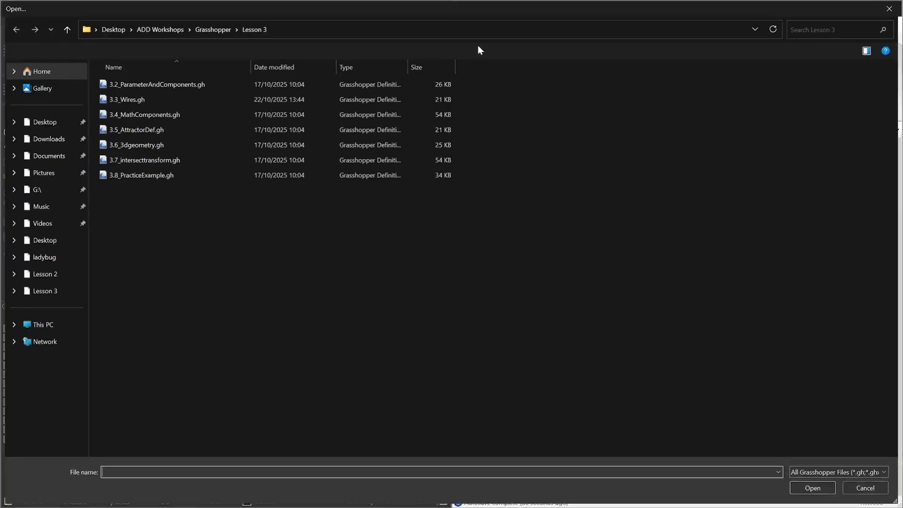
{"action": "double_click", "coordinate": [154, 114]}
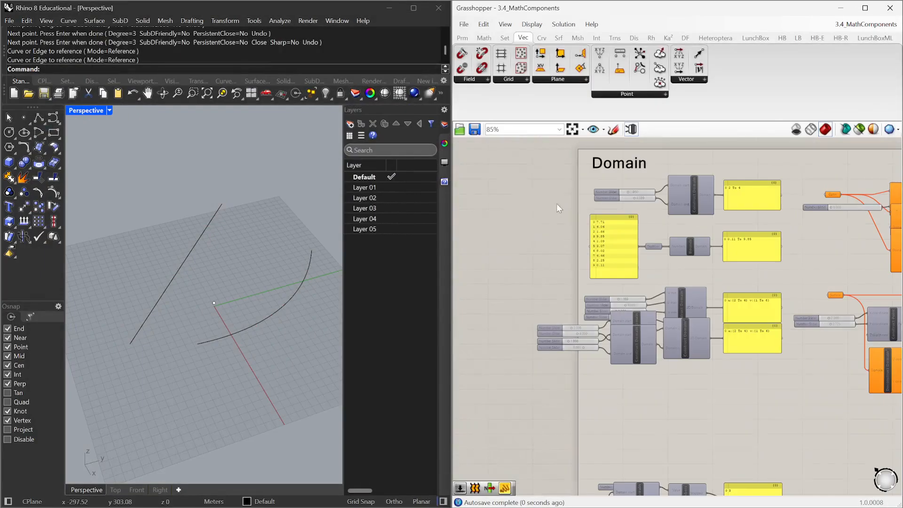
Survey the Domain, Operators and Conditional Statements sections of the definition.
{"action": "right_click_drag", "start_coordinate": [671, 242], "coordinate": [515, 224]}
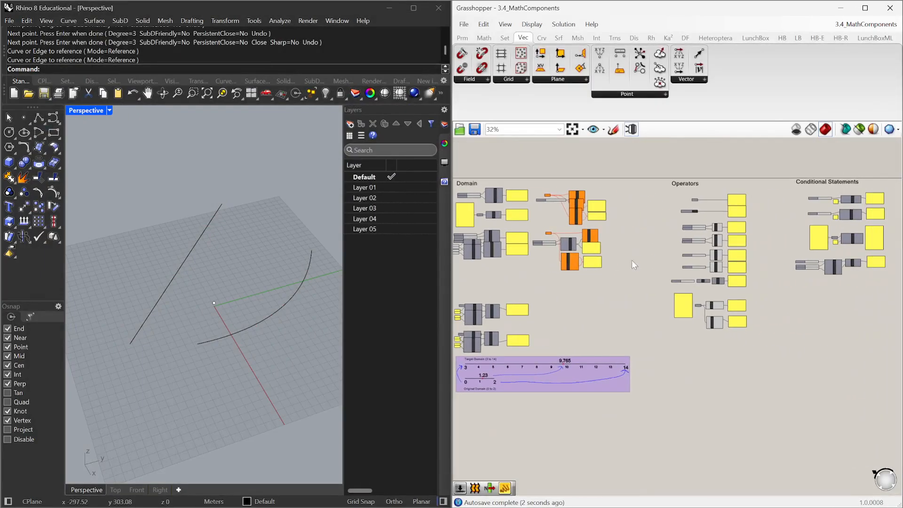
{"action": "right_click_drag", "start_coordinate": [784, 268], "coordinate": [535, 252]}
{"action": "scroll", "coordinate": [670, 181], "scroll_direction": "up", "scroll_amount": 8}
{"action": "right_click_drag", "start_coordinate": [667, 199], "coordinate": [847, 221]}
{"action": "scroll", "coordinate": [715, 215], "scroll_direction": "down", "scroll_amount": 4}
{"action": "right_click_drag", "start_coordinate": [473, 273], "coordinate": [644, 243]}
{"action": "right_click_drag", "start_coordinate": [574, 235], "coordinate": [827, 241]}
{"action": "right_click_drag", "start_coordinate": [655, 243], "coordinate": [801, 247]}
{"action": "right_click_drag", "start_coordinate": [473, 207], "coordinate": [663, 268]}
{"action": "scroll", "coordinate": [653, 210], "scroll_direction": "up", "scroll_amount": 4}
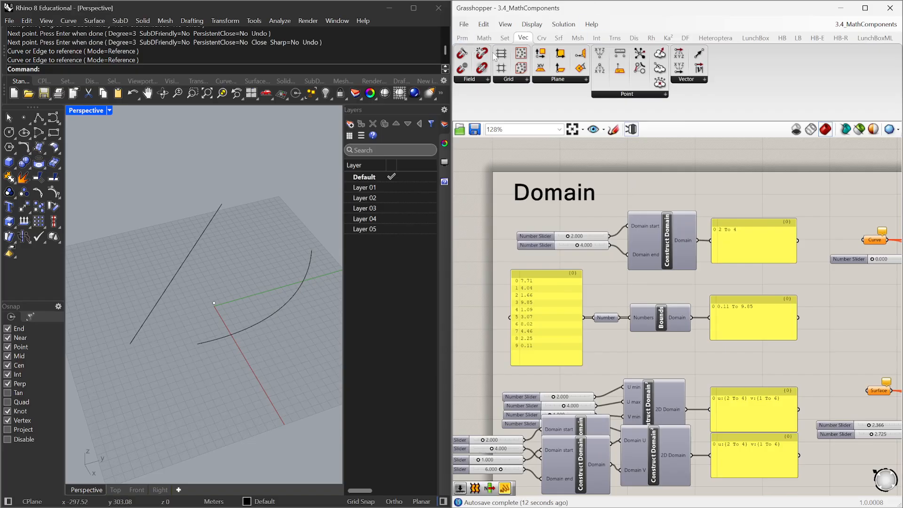
{"action": "left_click_drag", "start_coordinate": [596, 15], "coordinate": [899, 125]}
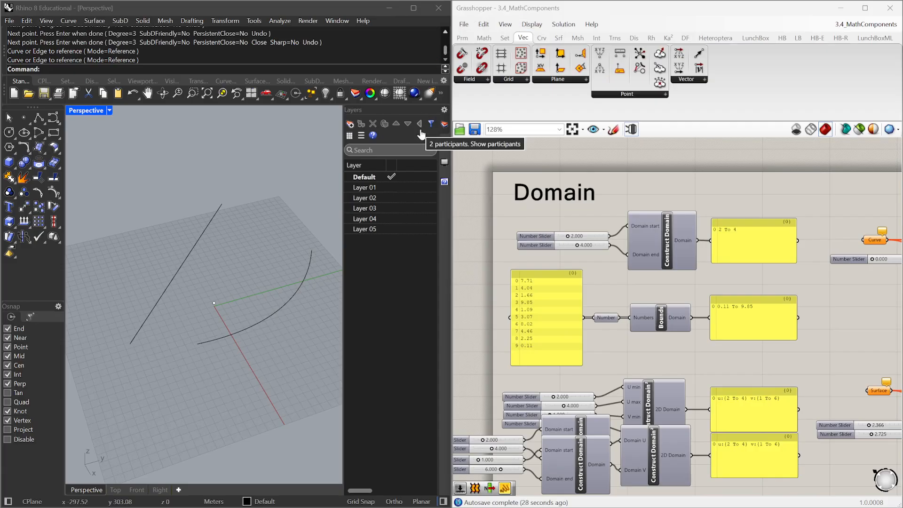
{"action": "left_click_drag", "start_coordinate": [373, 7], "coordinate": [383, 7]}
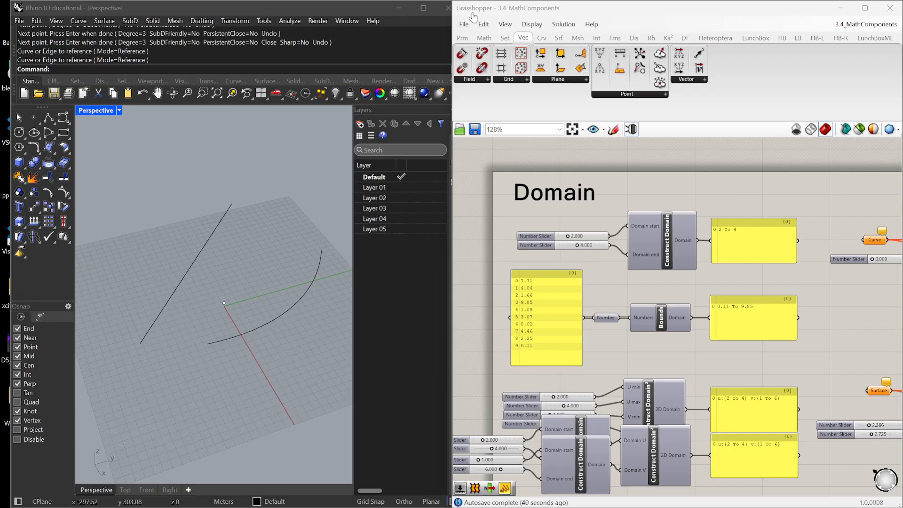
{"action": "left_click_drag", "start_coordinate": [254, 7], "coordinate": [2, 1]}
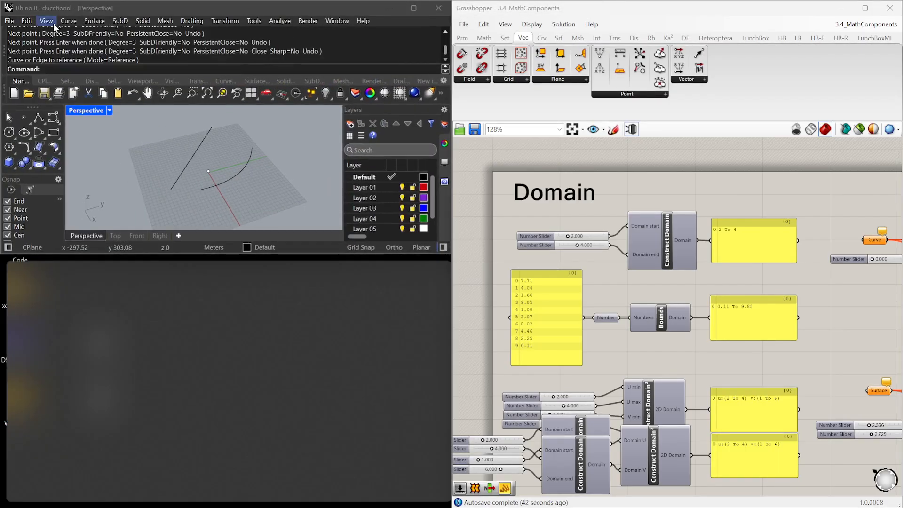
{"action": "left_click_drag", "start_coordinate": [117, 7], "coordinate": [1, 139]}
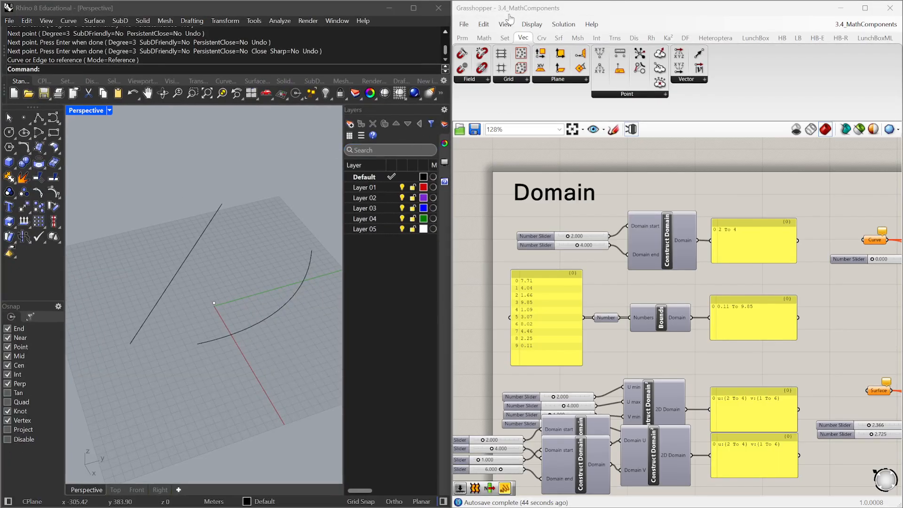
{"action": "left_click_drag", "start_coordinate": [606, 19], "coordinate": [607, 33]}
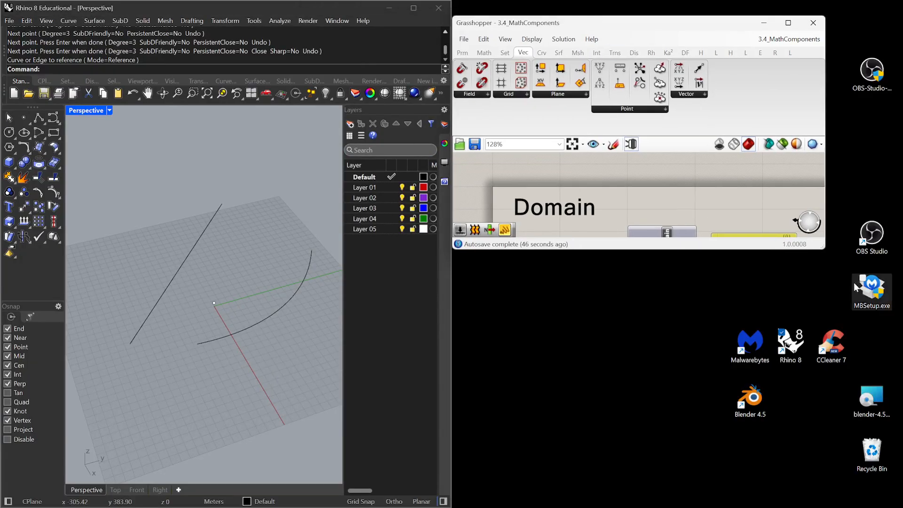
{"action": "left_click_drag", "start_coordinate": [823, 251], "coordinate": [902, 507]}
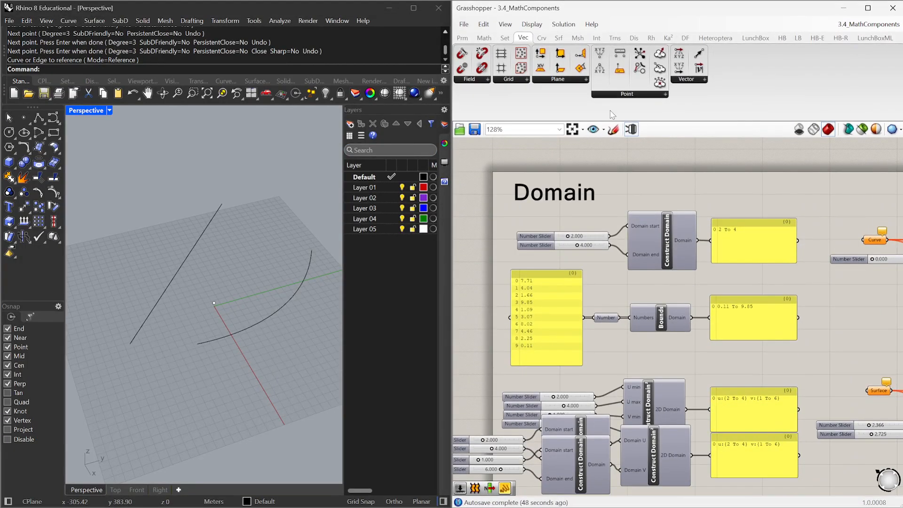
Start a new blank Grasshopper document and delete the two curves and point from the Rhino viewport.
{"action": "left_click", "coordinate": [463, 25]}
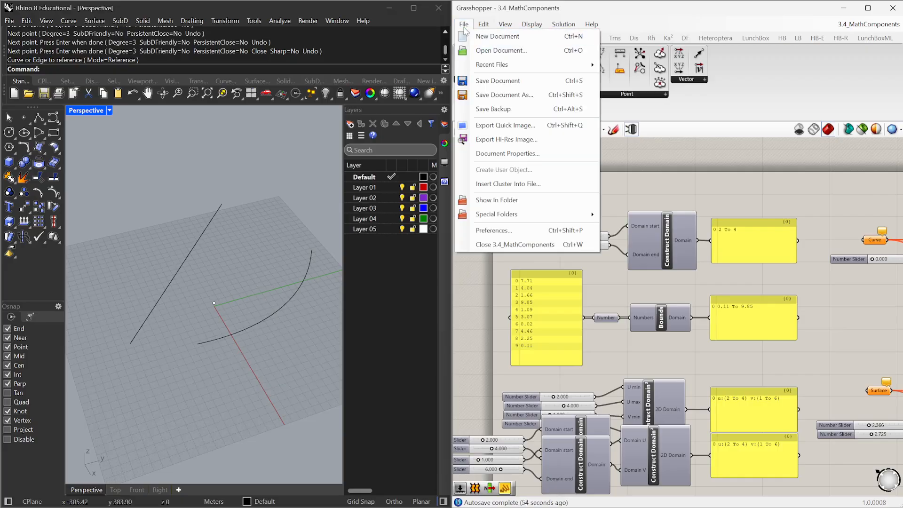
{"action": "left_click", "coordinate": [494, 36]}
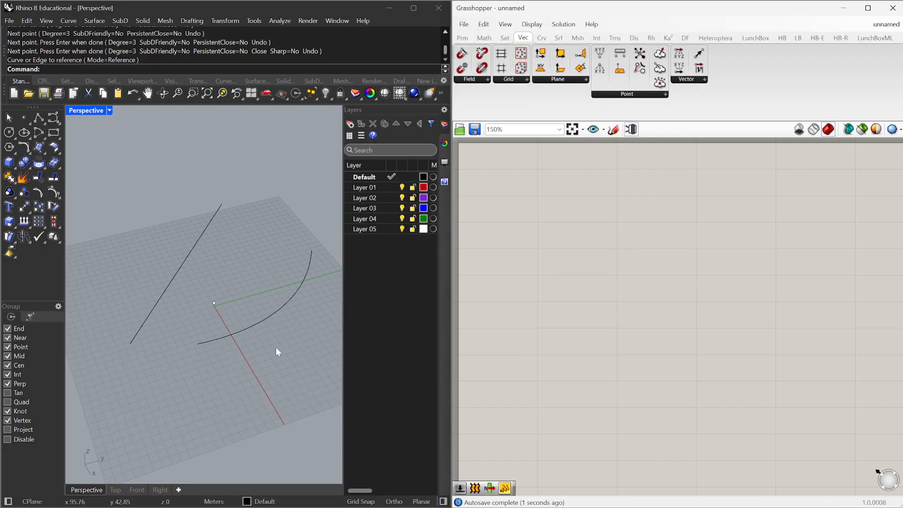
{"action": "left_click_drag", "start_coordinate": [276, 348], "coordinate": [131, 204]}
{"action": "key", "text": "Delete"}
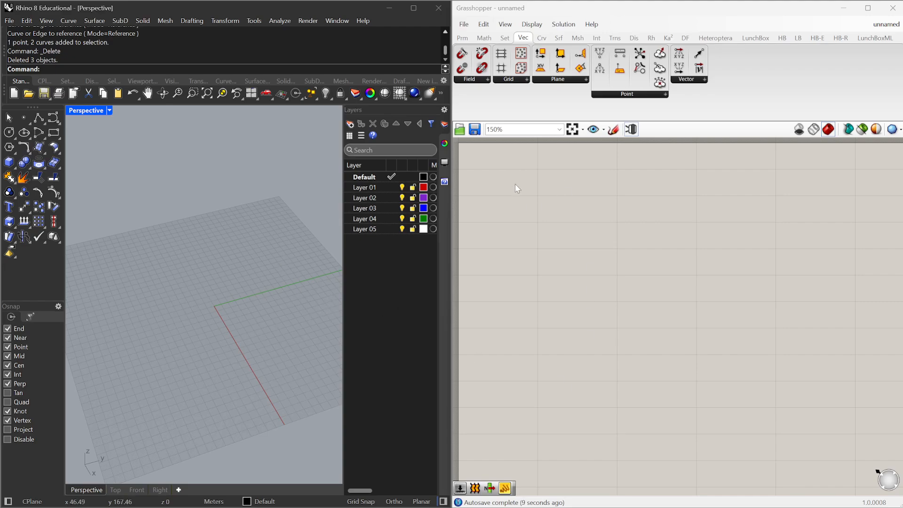
Add an Ellipse component to the blank canvas by searching for ellip.
{"action": "left_click", "coordinate": [462, 39]}
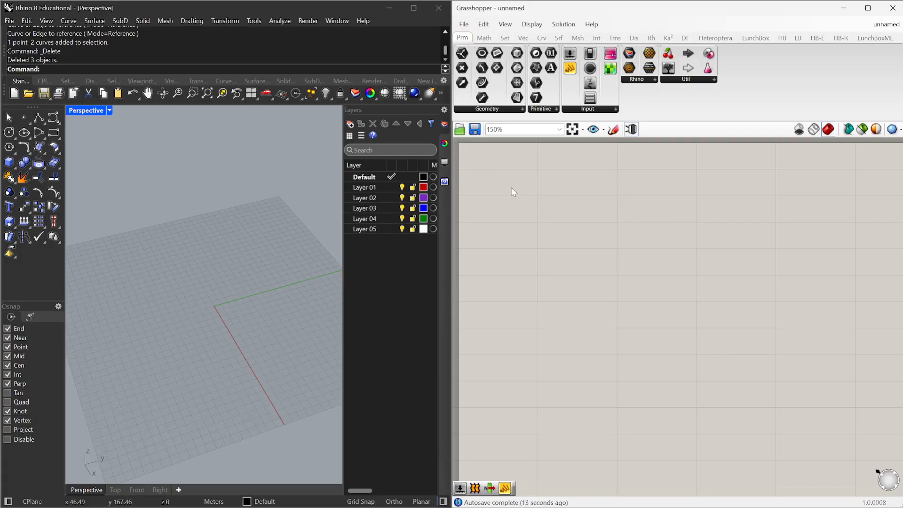
{"action": "double_click", "coordinate": [490, 175]}
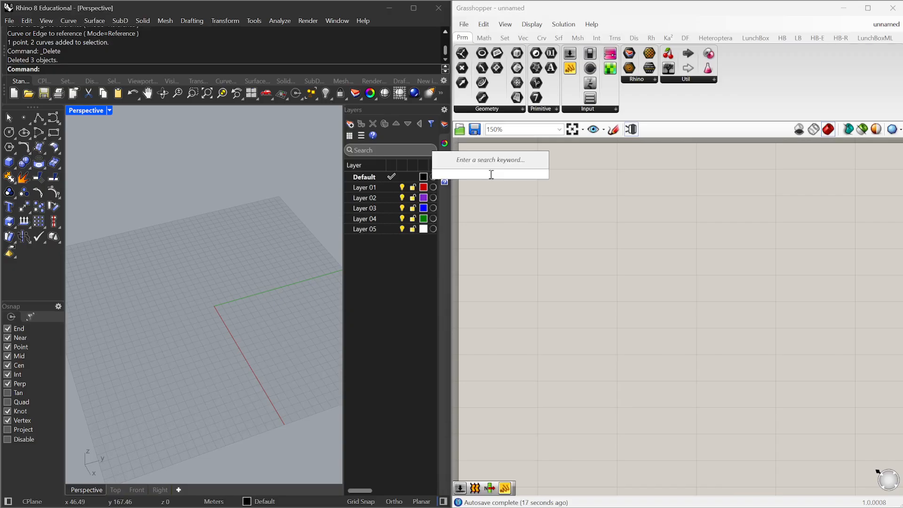
{"action": "type", "text": "ellip"}
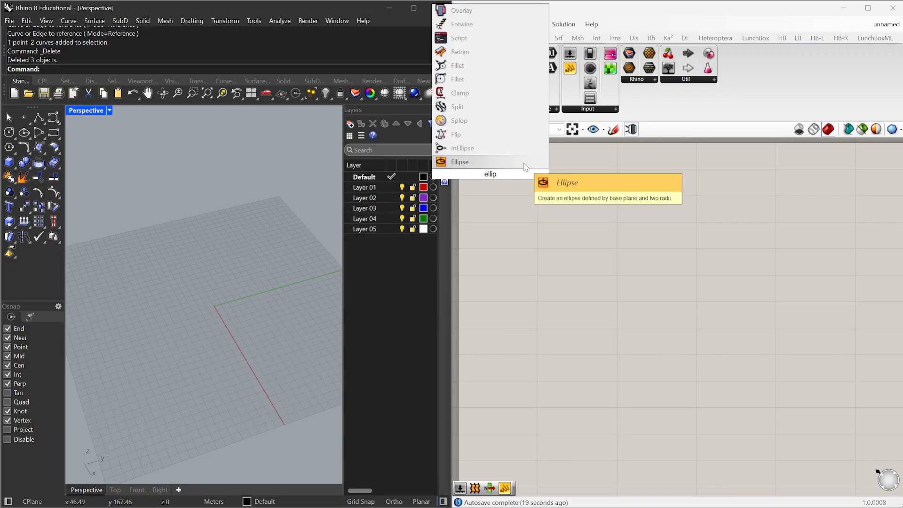
{"action": "left_click", "coordinate": [489, 160]}
{"action": "left_click_drag", "start_coordinate": [533, 184], "coordinate": [534, 184]}
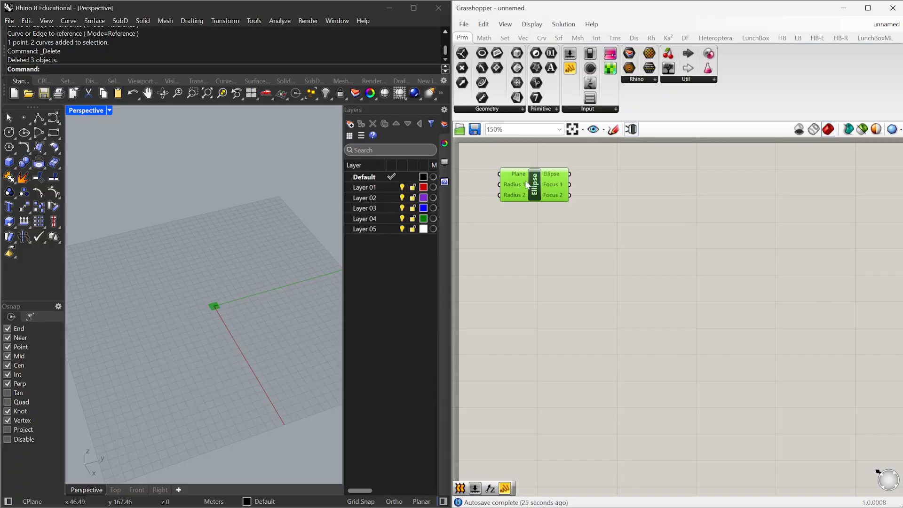
{"action": "left_click_drag", "start_coordinate": [535, 188], "coordinate": [563, 198]}
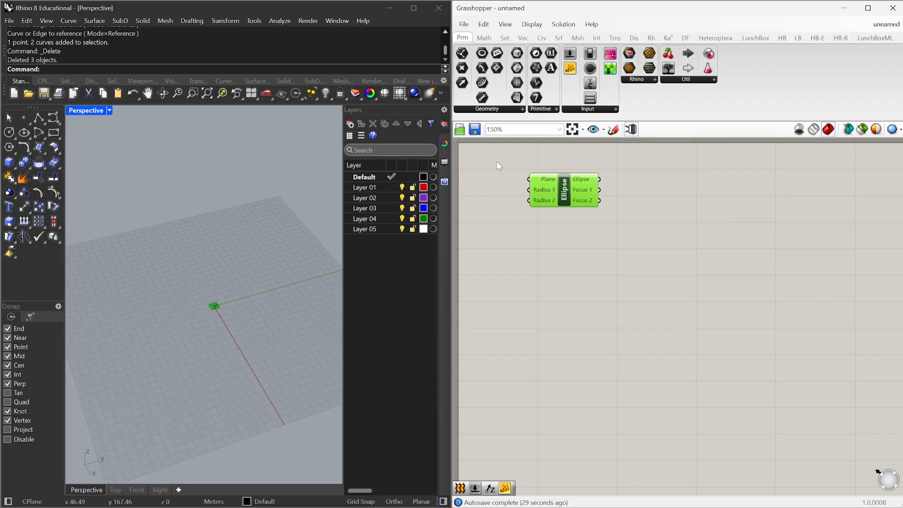
{"action": "left_click_drag", "start_coordinate": [570, 190], "coordinate": [607, 197]}
Create a Number Slider set to 100 and connect it to the Ellipse's Radius 1 input.
{"action": "double_click", "coordinate": [510, 242]}
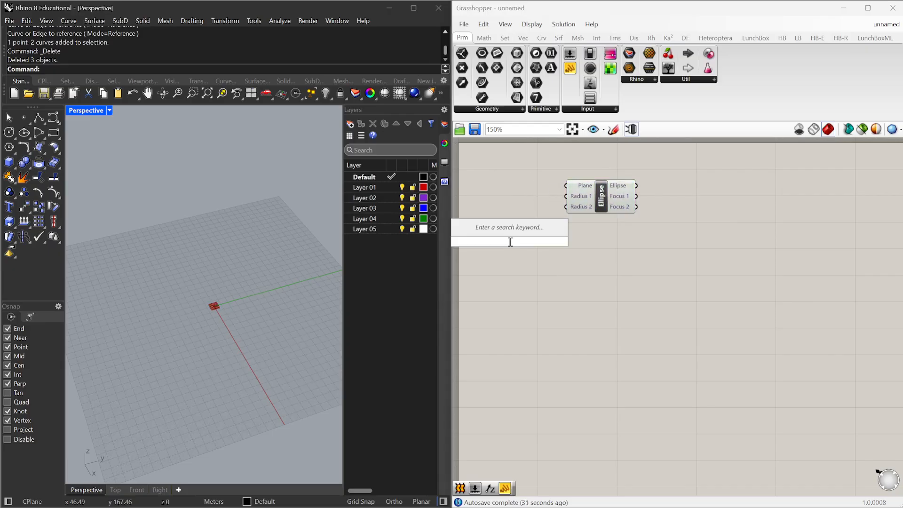
{"action": "type", "text": "100"}
{"action": "key", "text": "Return"}
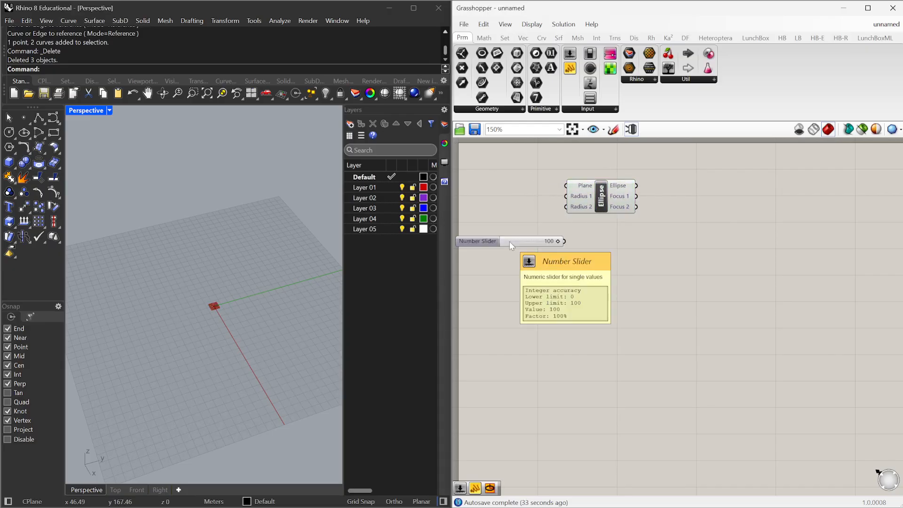
{"action": "left_click_drag", "start_coordinate": [564, 241], "coordinate": [565, 196]}
{"action": "left_click_drag", "start_coordinate": [527, 244], "coordinate": [497, 202]}
Paste a copy of the slider and connect it to the Ellipse's Radius 2 input.
{"action": "scroll", "coordinate": [498, 204], "scroll_direction": "up", "scroll_amount": 2}
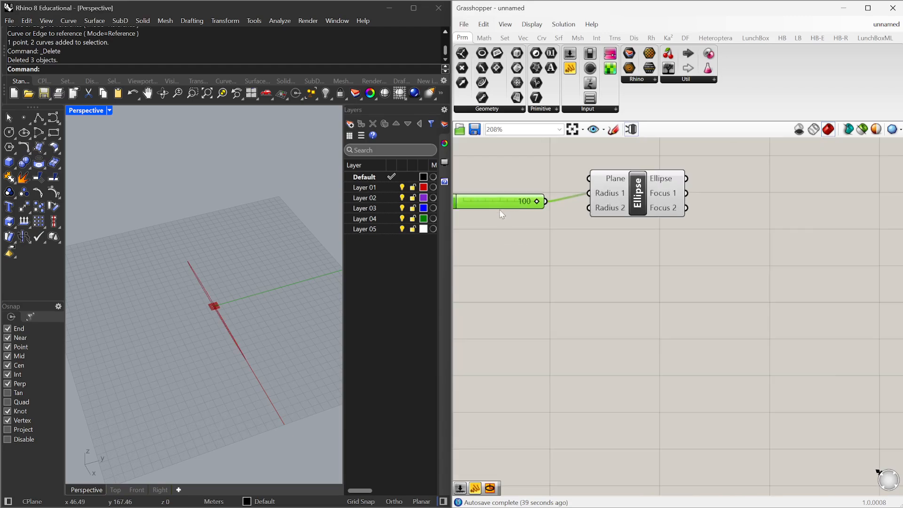
{"action": "key", "text": "ctrl+v"}
{"action": "left_click_drag", "start_coordinate": [506, 210], "coordinate": [589, 208]}
{"action": "right_click_drag", "start_coordinate": [244, 272], "coordinate": [184, 299]}
{"action": "scroll", "coordinate": [583, 211], "scroll_direction": "up", "scroll_amount": 2}
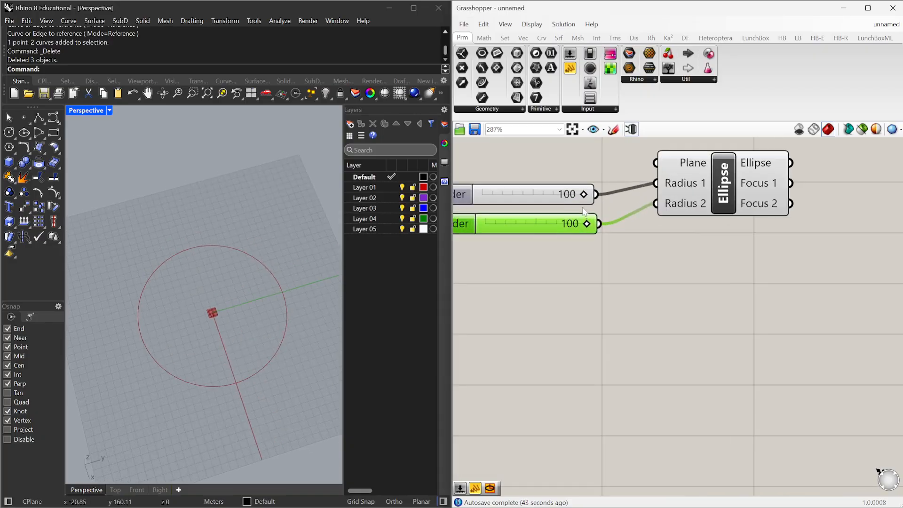
Set the Radius 2 slider to 45 and the Radius 1 slider to 53.
{"action": "left_click_drag", "start_coordinate": [587, 224], "coordinate": [531, 223]}
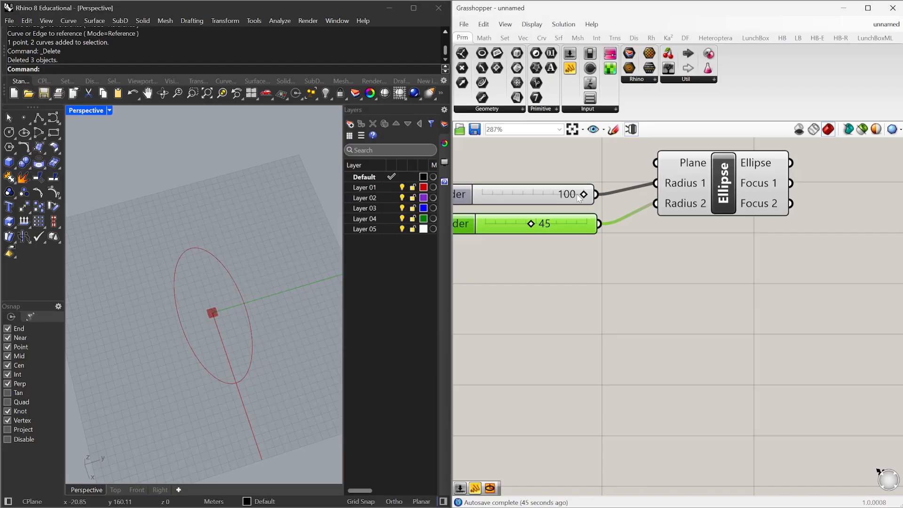
{"action": "left_click_drag", "start_coordinate": [578, 196], "coordinate": [536, 205]}
{"action": "scroll", "coordinate": [681, 236], "scroll_direction": "down", "scroll_amount": 2}
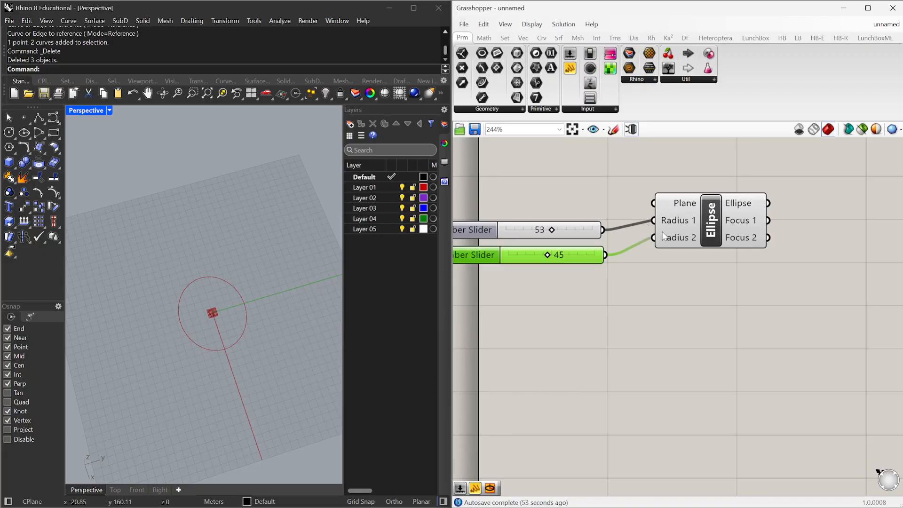
Select the ellipse definition and inspect the resulting ellipse in the Rhino viewport.
{"action": "left_click_drag", "start_coordinate": [746, 298], "coordinate": [501, 196]}
{"action": "scroll", "coordinate": [692, 226], "scroll_direction": "down", "scroll_amount": 4}
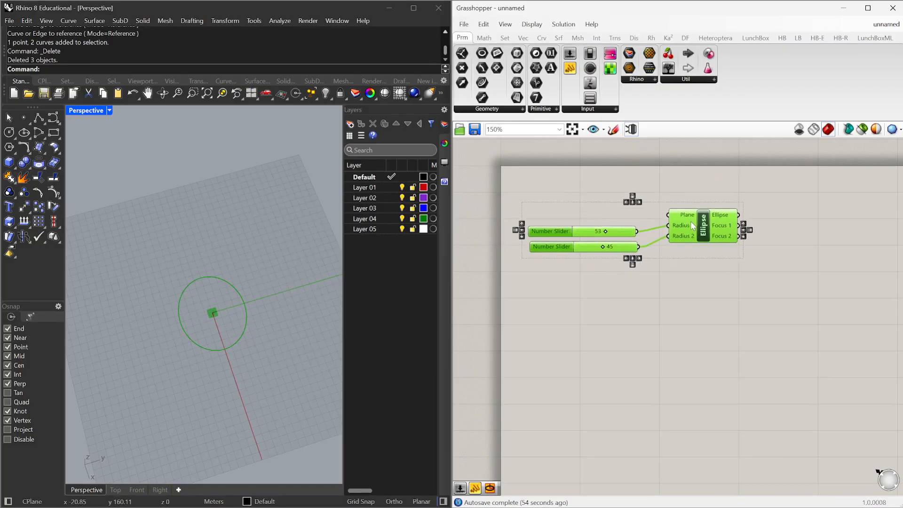
{"action": "scroll", "coordinate": [691, 221], "scroll_direction": "down", "scroll_amount": 3}
{"action": "left_click", "coordinate": [683, 224]}
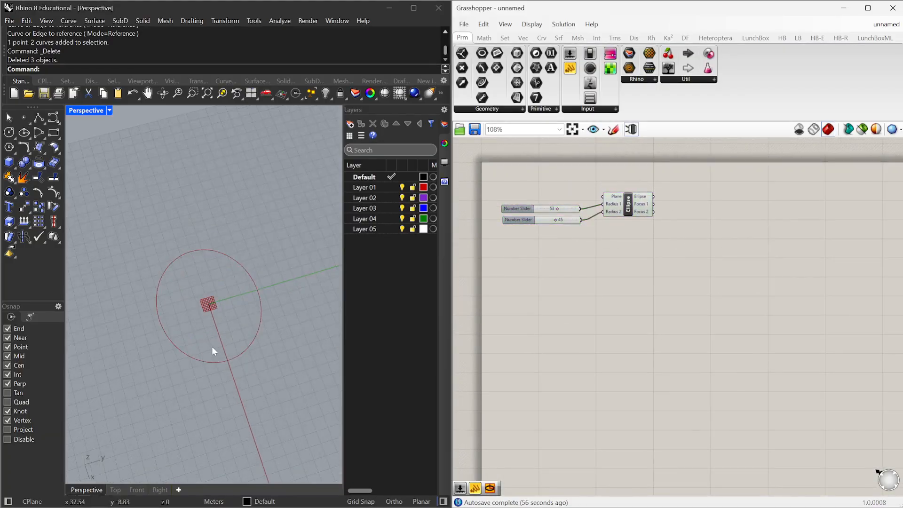
{"action": "right_click_drag", "start_coordinate": [211, 346], "coordinate": [226, 273]}
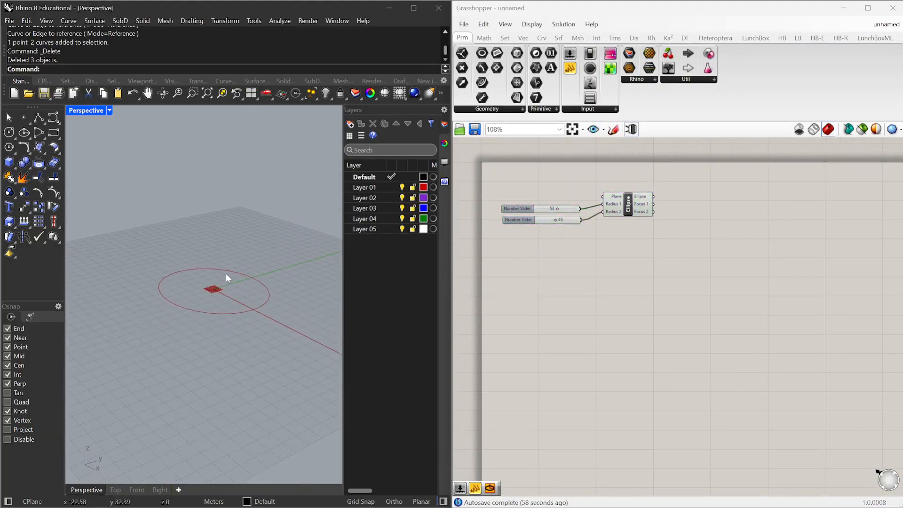
{"action": "scroll", "coordinate": [230, 271], "scroll_direction": "down", "scroll_amount": 3}
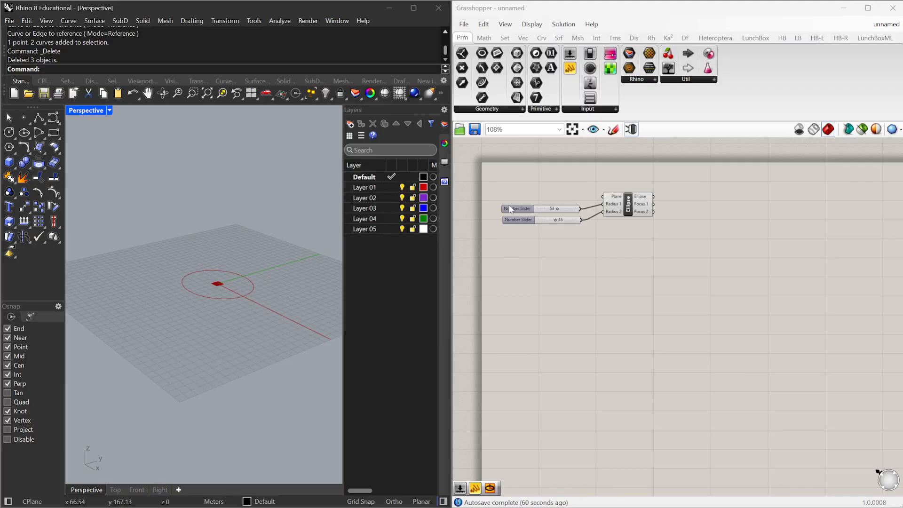
Add a Move component to the canvas next to the Ellipse component.
{"action": "scroll", "coordinate": [643, 218], "scroll_direction": "up", "scroll_amount": 2}
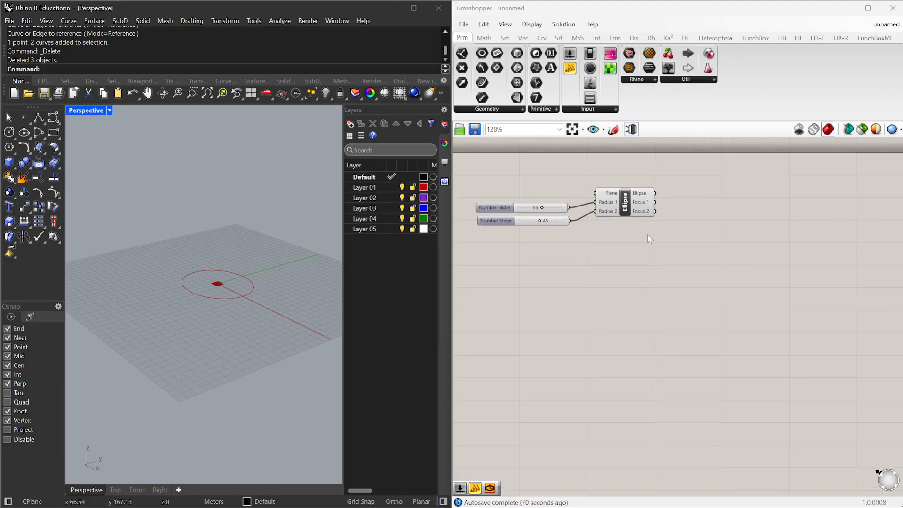
{"action": "double_click", "coordinate": [710, 212]}
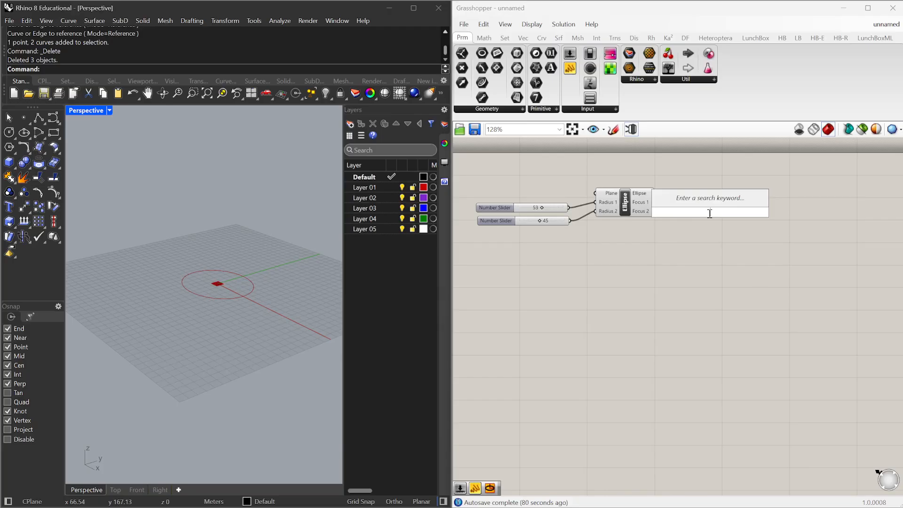
{"action": "type", "text": "move"}
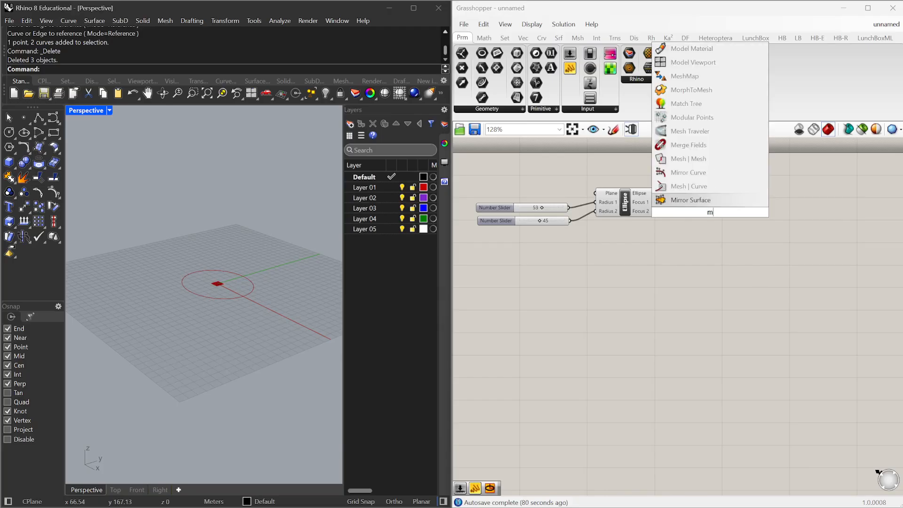
{"action": "left_click", "coordinate": [691, 199]}
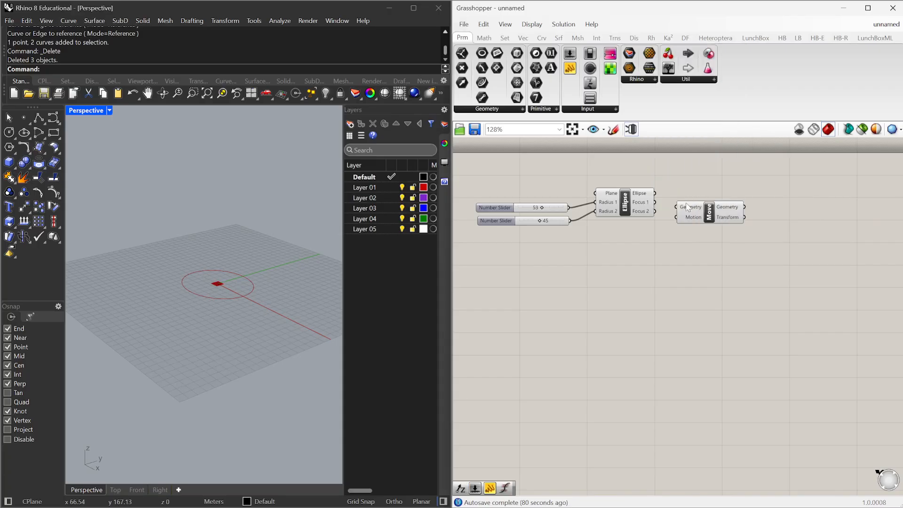
Reposition the Move component and connect the Ellipse output to its Geometry input.
{"action": "scroll", "coordinate": [684, 212], "scroll_direction": "up", "scroll_amount": 3}
{"action": "left_click_drag", "start_coordinate": [711, 212], "coordinate": [721, 202]}
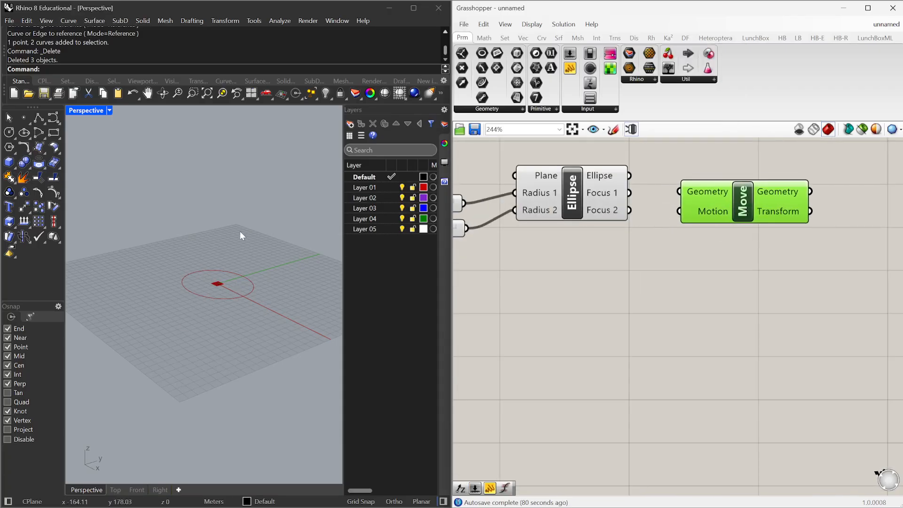
{"action": "left_click_drag", "start_coordinate": [735, 195], "coordinate": [757, 226]}
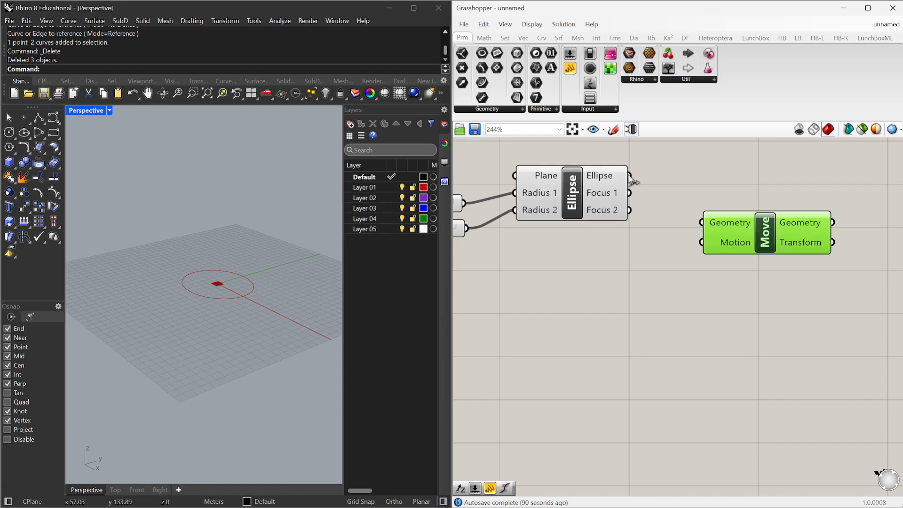
{"action": "left_click_drag", "start_coordinate": [630, 176], "coordinate": [702, 222]}
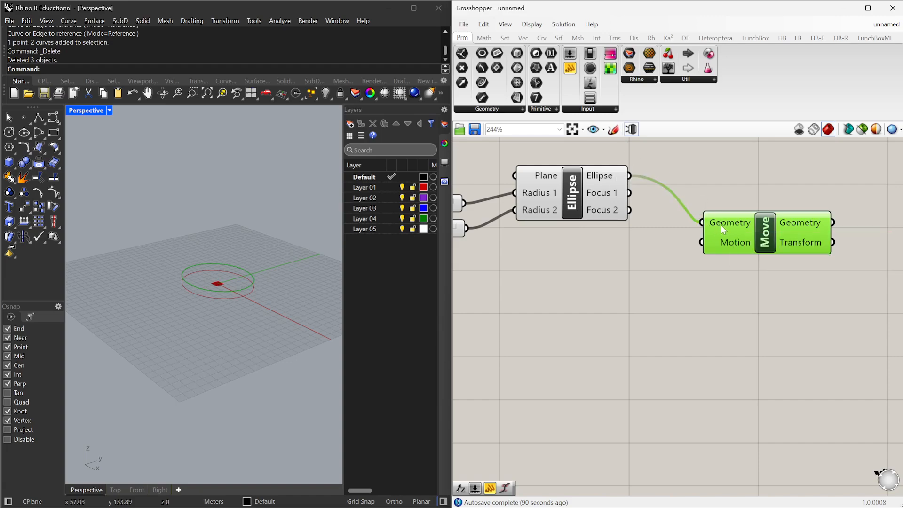
{"action": "scroll", "coordinate": [252, 289], "scroll_direction": "up", "scroll_amount": 5}
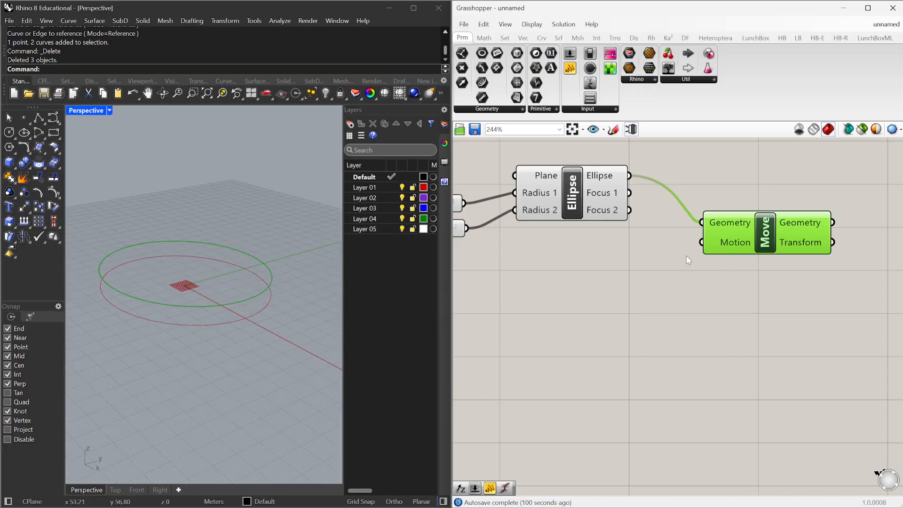
{"action": "mouse_move", "coordinate": [731, 244]}
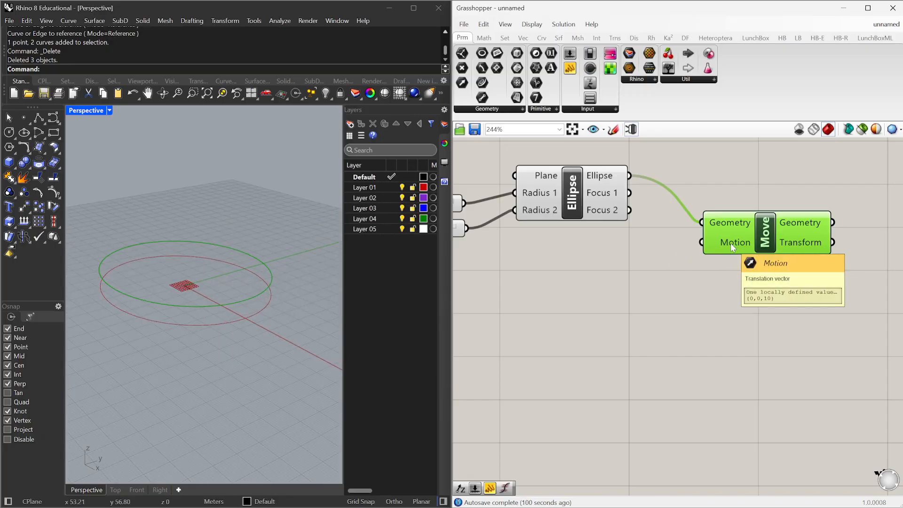
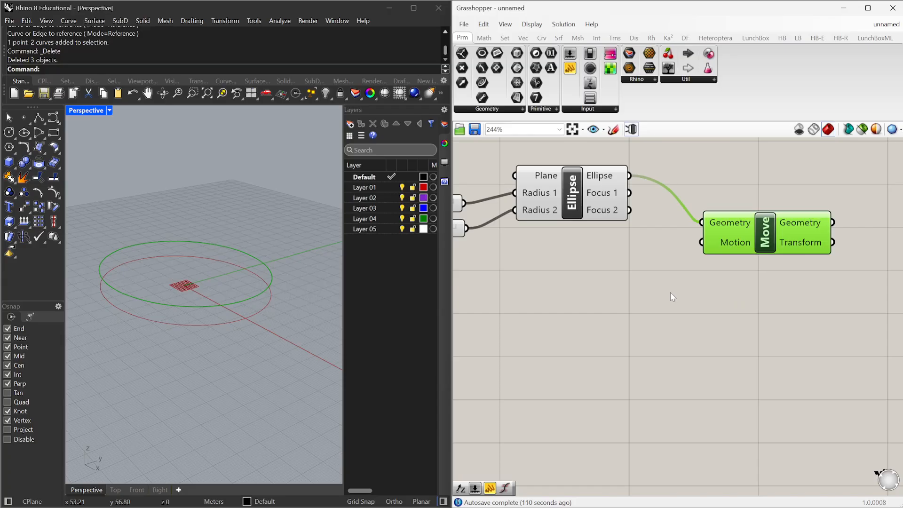
Add a Unit Z vector component to the canvas below the Ellipse component.
{"action": "left_click", "coordinate": [523, 37]}
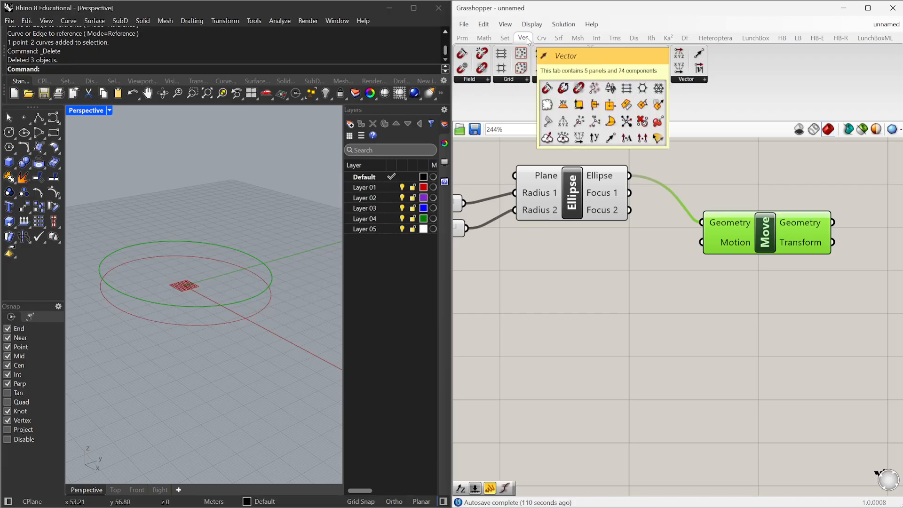
{"action": "left_click", "coordinate": [687, 80]}
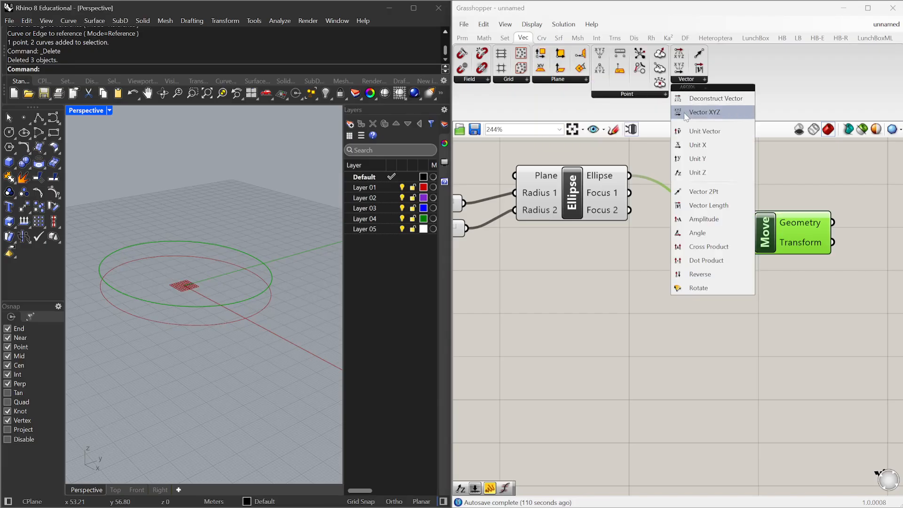
{"action": "left_click", "coordinate": [704, 172]}
{"action": "left_click", "coordinate": [623, 292]}
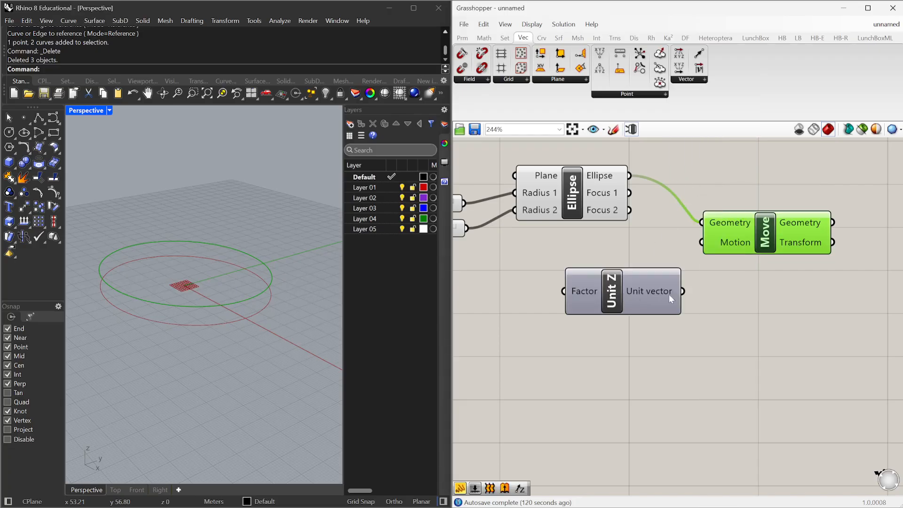
{"action": "double_click", "coordinate": [661, 360]}
{"action": "type", "text": "u"}
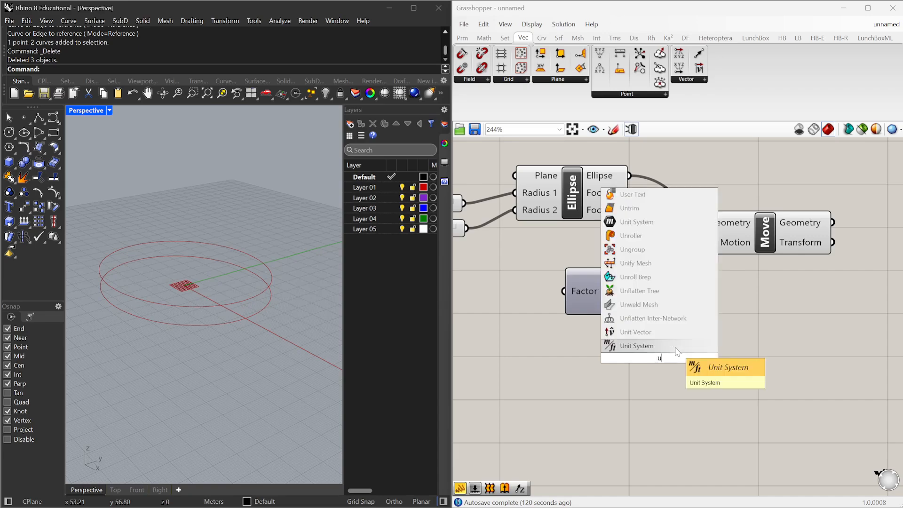
{"action": "type", "text": "nit z"}
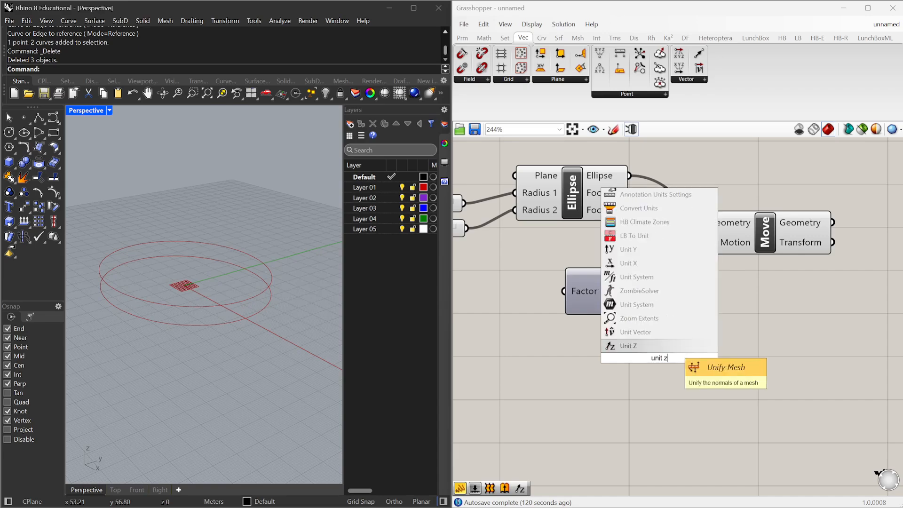
{"action": "key", "text": "Return"}
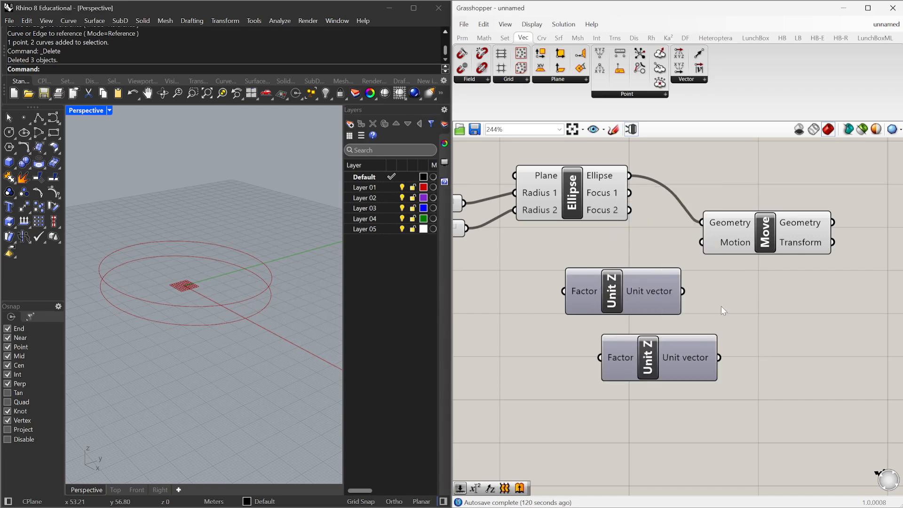
{"action": "key", "text": "Delete"}
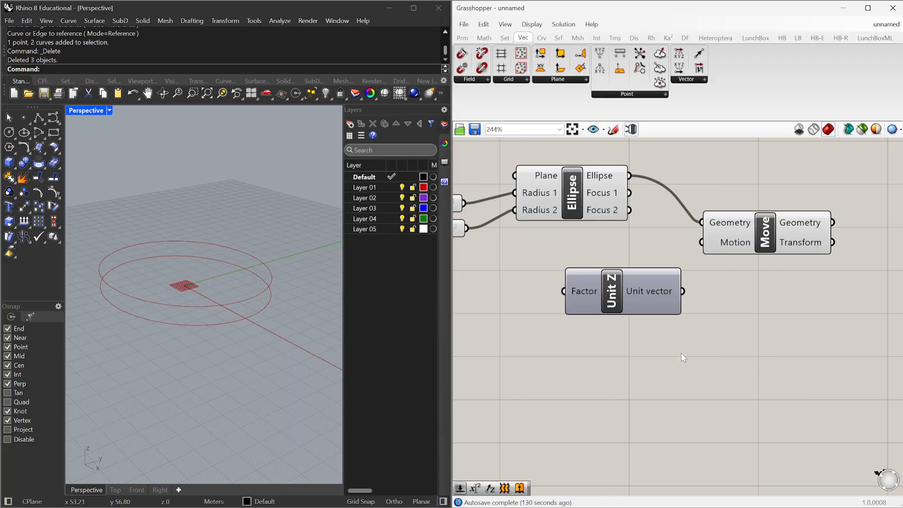
Connect the Unit Z vector output to the Move component's Motion input and reposition Unit Z.
{"action": "left_click_drag", "start_coordinate": [683, 292], "coordinate": [701, 242]}
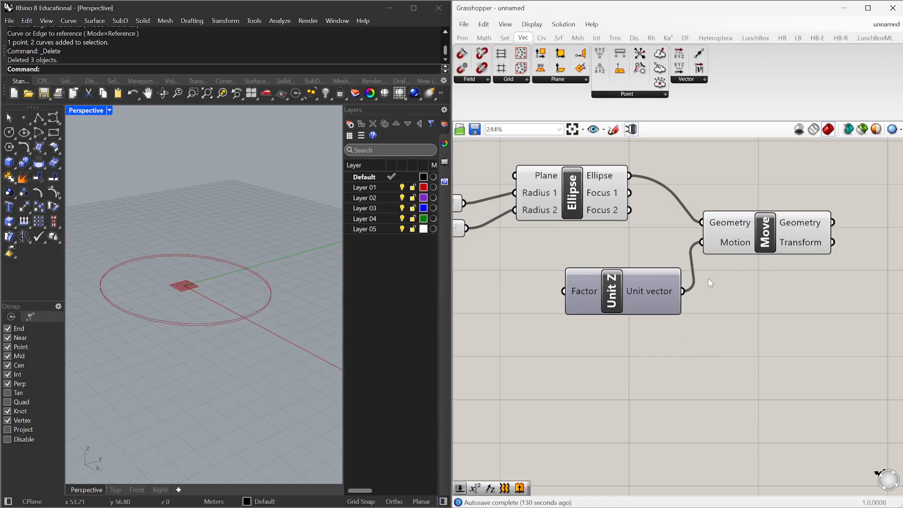
{"action": "right_click_drag", "start_coordinate": [654, 298], "coordinate": [795, 272]}
{"action": "scroll", "coordinate": [762, 293], "scroll_direction": "down", "scroll_amount": 2}
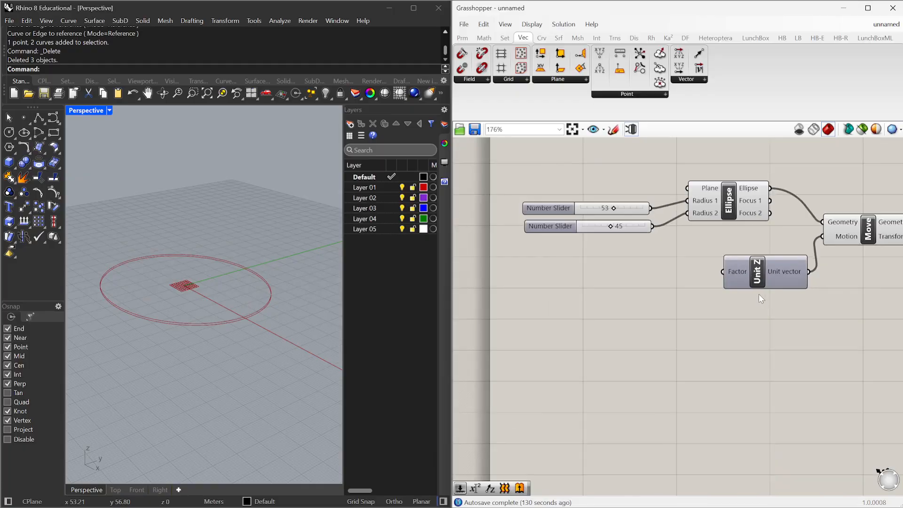
{"action": "right_click_drag", "start_coordinate": [759, 295], "coordinate": [751, 284]}
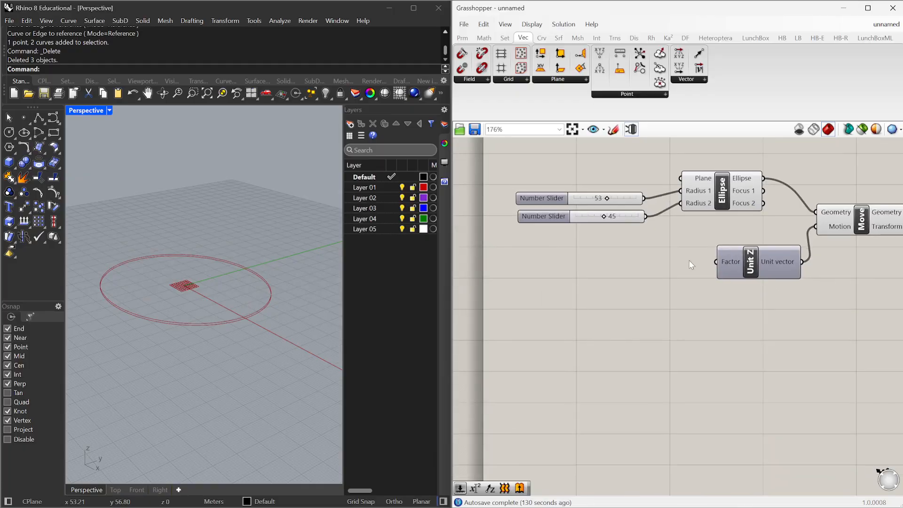
Add a number slider set to 100 and connect it to the Unit Z Factor input.
{"action": "double_click", "coordinate": [605, 267]}
{"action": "type", "text": "100"}
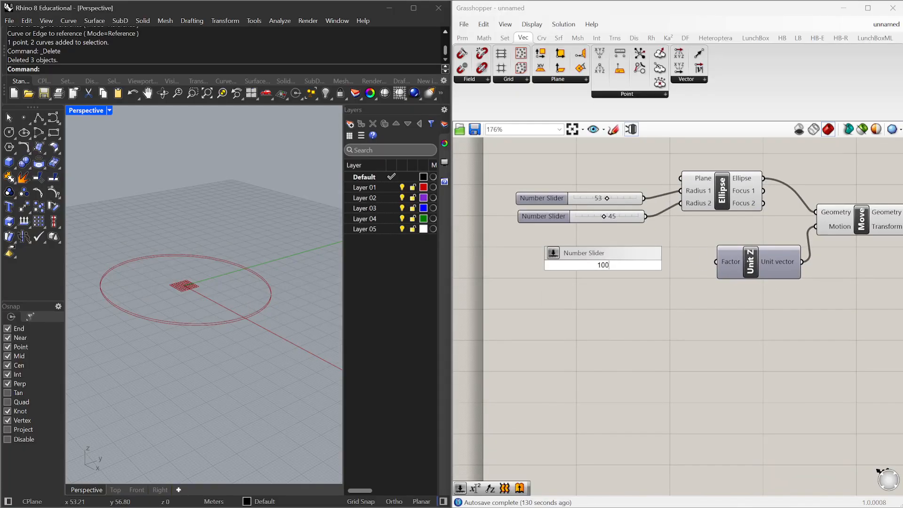
{"action": "key", "text": "Return"}
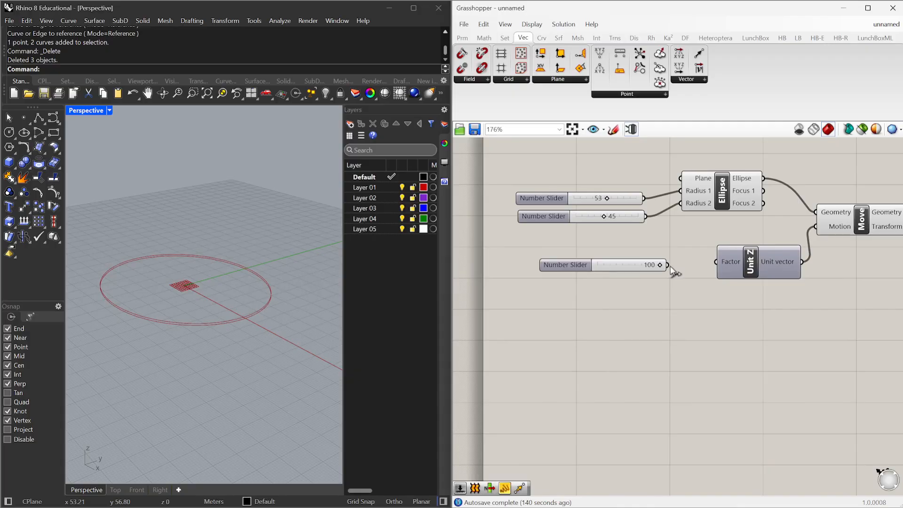
{"action": "left_click_drag", "start_coordinate": [667, 265], "coordinate": [710, 266]}
{"action": "right_click_drag", "start_coordinate": [699, 306], "coordinate": [663, 305]}
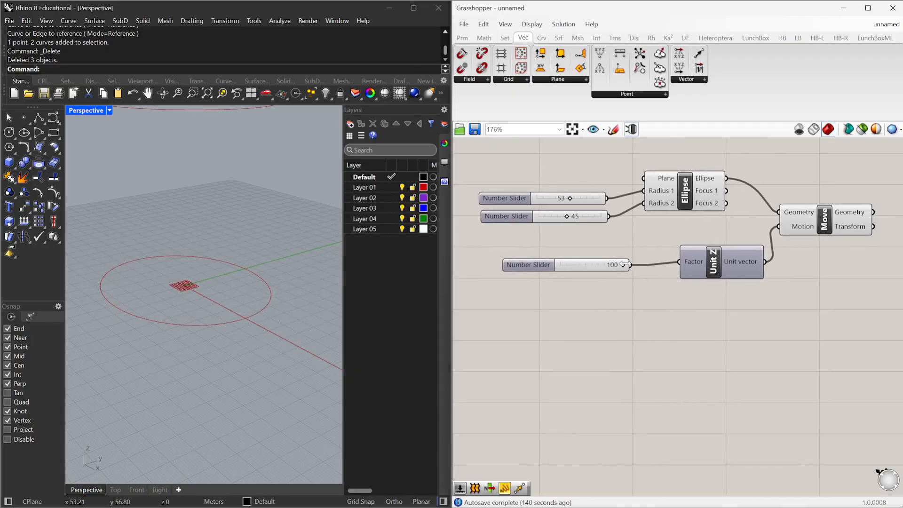
Set the Unit Z factor slider to 70.
{"action": "scroll", "coordinate": [594, 315], "scroll_direction": "down", "scroll_amount": 3}
{"action": "scroll", "coordinate": [299, 321], "scroll_direction": "down", "scroll_amount": 3}
{"action": "right_click_drag", "start_coordinate": [299, 321], "coordinate": [232, 303]}
{"action": "scroll", "coordinate": [585, 288], "scroll_direction": "up", "scroll_amount": 3}
{"action": "scroll", "coordinate": [583, 284], "scroll_direction": "up", "scroll_amount": 2}
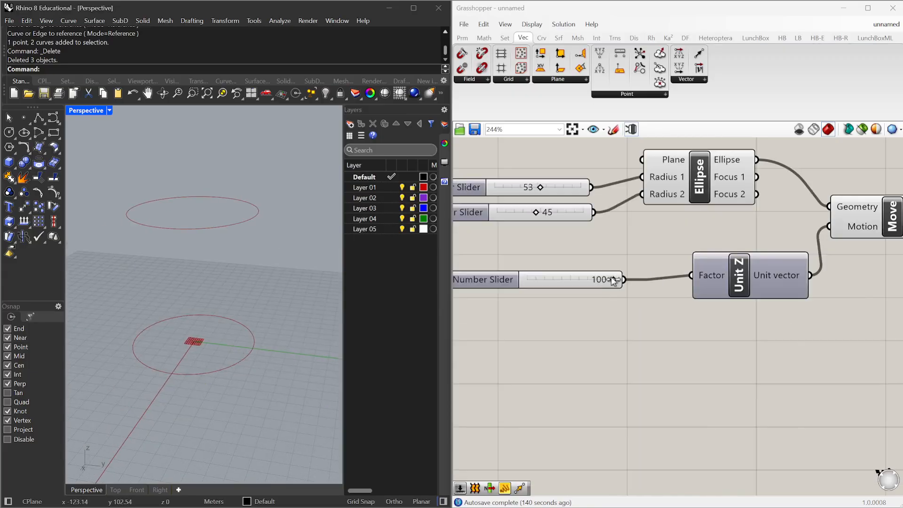
{"action": "left_click_drag", "start_coordinate": [613, 280], "coordinate": [751, 302]}
{"action": "left_click_drag", "start_coordinate": [611, 283], "coordinate": [589, 314]}
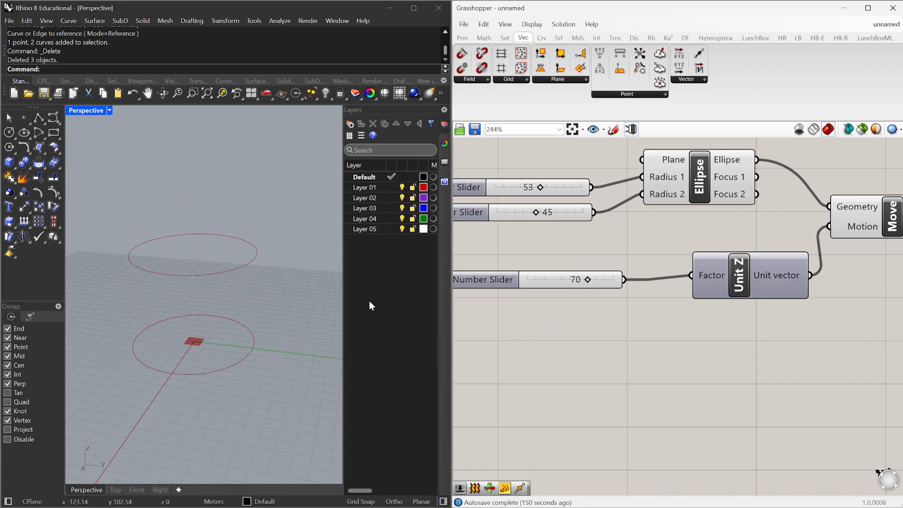
Reposition the Move and Unit Z components and inspect the raised ellipse in the Rhino viewport.
{"action": "scroll", "coordinate": [631, 288], "scroll_direction": "down", "scroll_amount": 4}
{"action": "right_click_drag", "start_coordinate": [207, 279], "coordinate": [128, 291]}
{"action": "right_click_drag", "start_coordinate": [771, 255], "coordinate": [736, 248]}
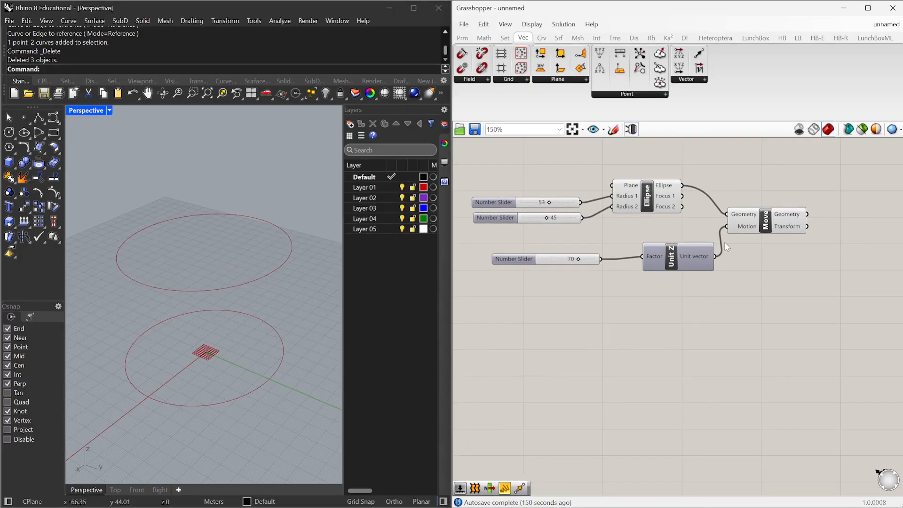
{"action": "left_click_drag", "start_coordinate": [760, 225], "coordinate": [786, 211]}
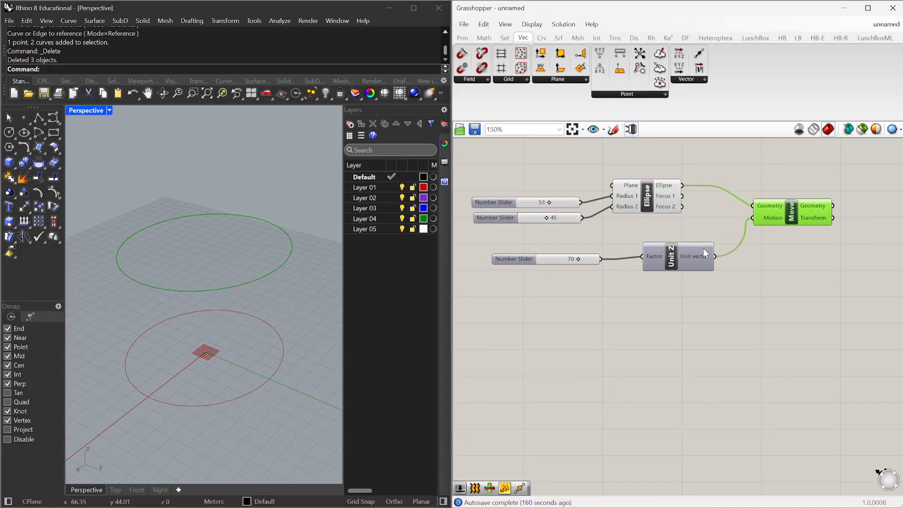
{"action": "scroll", "coordinate": [736, 247], "scroll_direction": "down", "scroll_amount": 1}
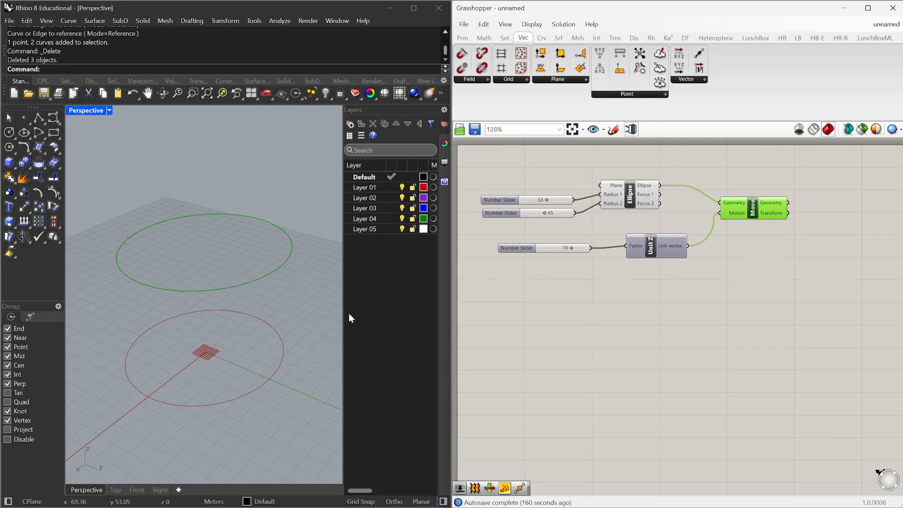
{"action": "scroll", "coordinate": [255, 321], "scroll_direction": "down", "scroll_amount": 5}
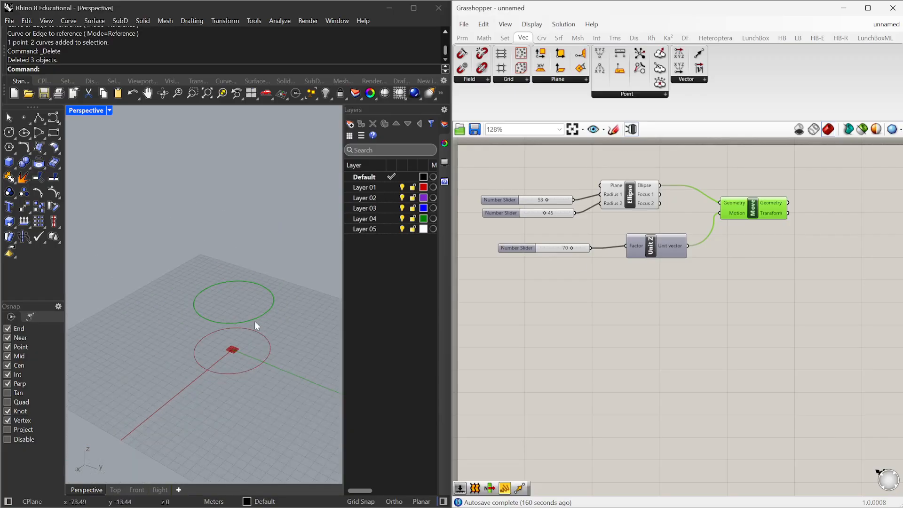
{"action": "scroll", "coordinate": [722, 203], "scroll_direction": "up", "scroll_amount": 1}
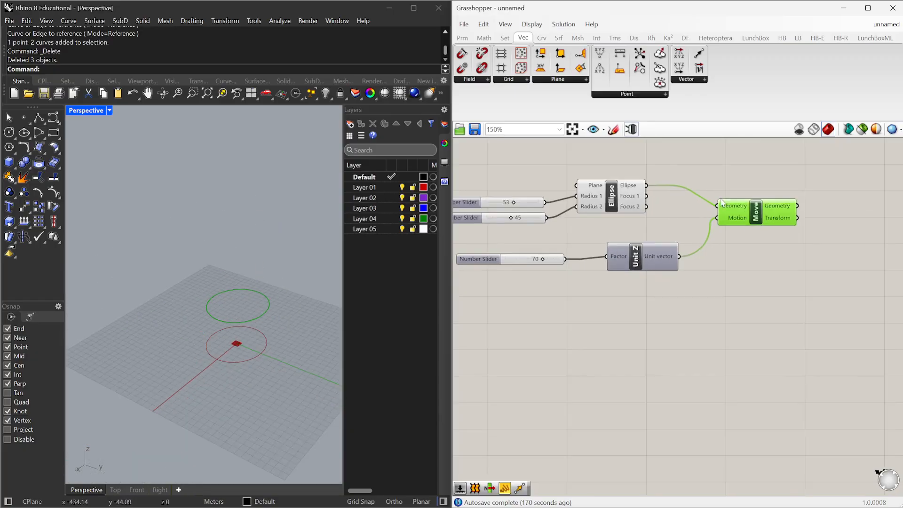
{"action": "right_click_drag", "start_coordinate": [638, 250], "coordinate": [643, 215]}
Set the Radius 1 slider to 51 and the Radius 2 slider to 42.
{"action": "scroll", "coordinate": [587, 224], "scroll_direction": "up", "scroll_amount": 2}
{"action": "scroll", "coordinate": [627, 226], "scroll_direction": "down", "scroll_amount": 3}
{"action": "scroll", "coordinate": [526, 207], "scroll_direction": "up", "scroll_amount": 5}
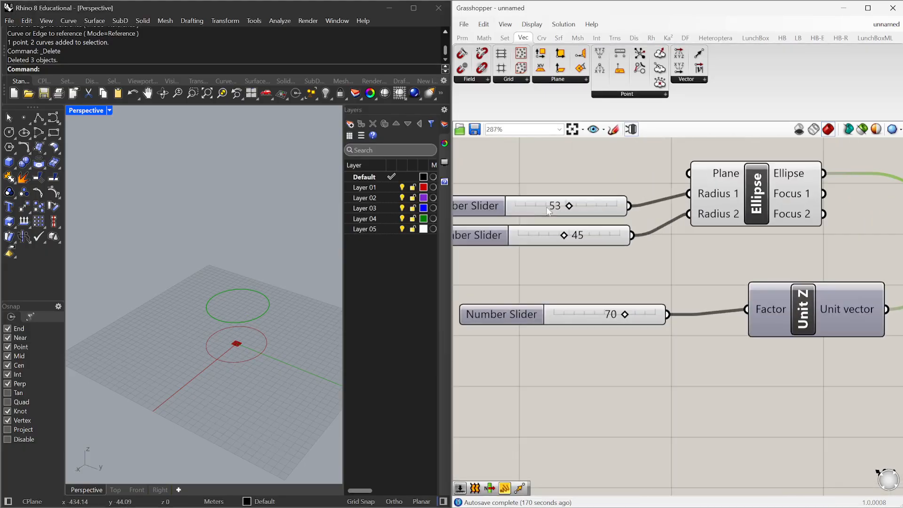
{"action": "scroll", "coordinate": [216, 337], "scroll_direction": "up", "scroll_amount": 3}
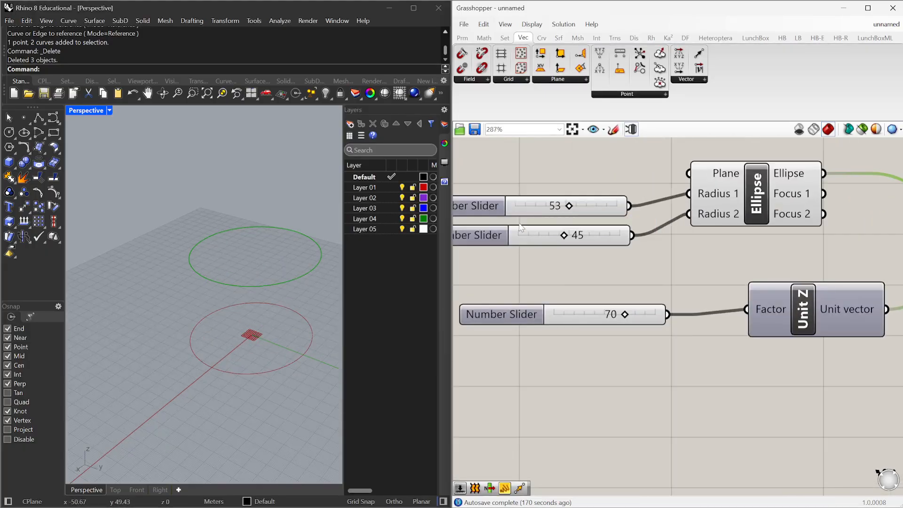
{"action": "left_click_drag", "start_coordinate": [567, 208], "coordinate": [564, 237]}
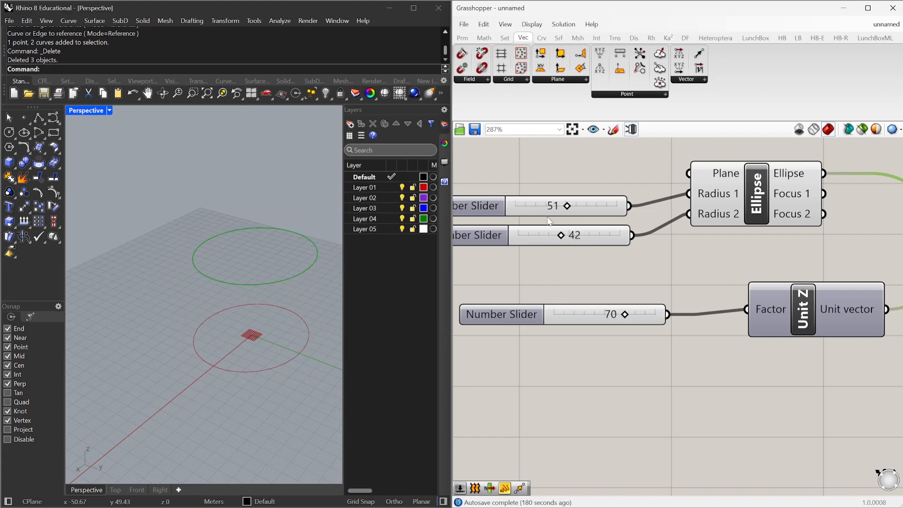
Rearrange the canvas, moving the Unit Z group down and the Move component further right.
{"action": "scroll", "coordinate": [632, 266], "scroll_direction": "down", "scroll_amount": 5}
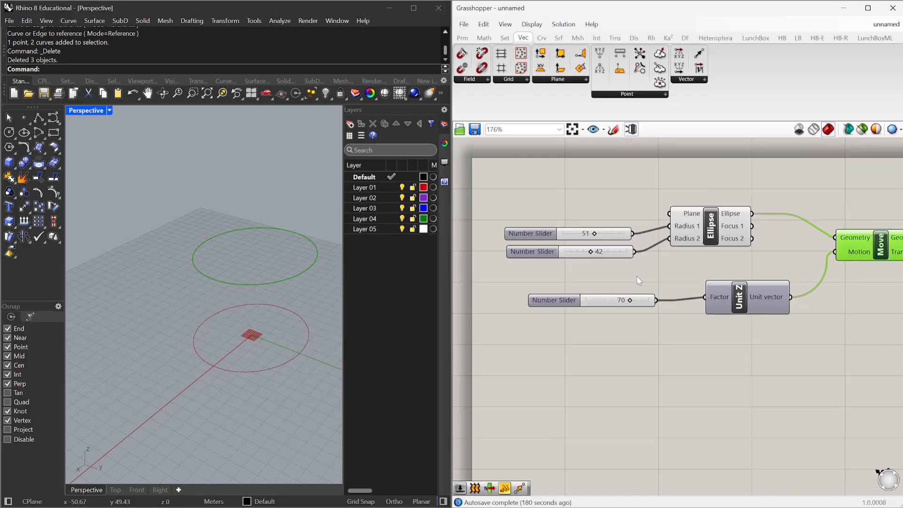
{"action": "right_click_drag", "start_coordinate": [693, 269], "coordinate": [681, 227]}
{"action": "left_click_drag", "start_coordinate": [807, 276], "coordinate": [718, 174]}
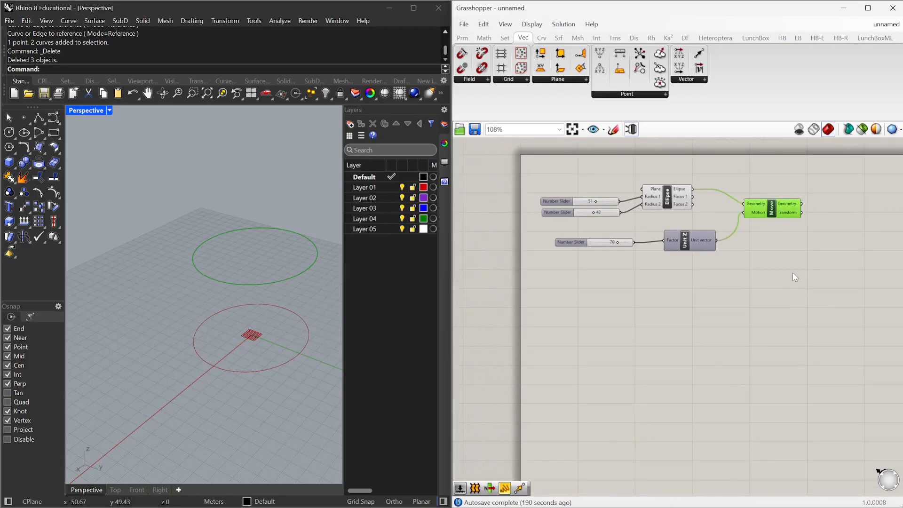
{"action": "left_click_drag", "start_coordinate": [826, 302], "coordinate": [605, 244]}
{"action": "left_click_drag", "start_coordinate": [696, 242], "coordinate": [708, 276]}
{"action": "left_click", "coordinate": [773, 209], "text": "shift"}
{"action": "left_click_drag", "start_coordinate": [773, 208], "coordinate": [861, 206]}
Duplicate the Ellipse component with its two radius sliders below the original.
{"action": "left_click_drag", "start_coordinate": [686, 158], "coordinate": [563, 246]}
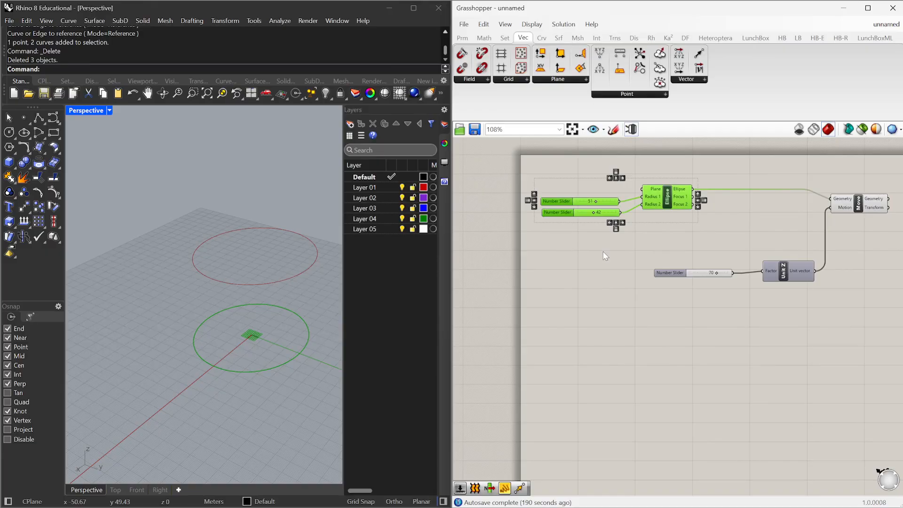
{"action": "left_click_drag", "start_coordinate": [665, 200], "coordinate": [663, 240], "text": "alt"}
{"action": "scroll", "coordinate": [709, 211], "scroll_direction": "down", "scroll_amount": 2}
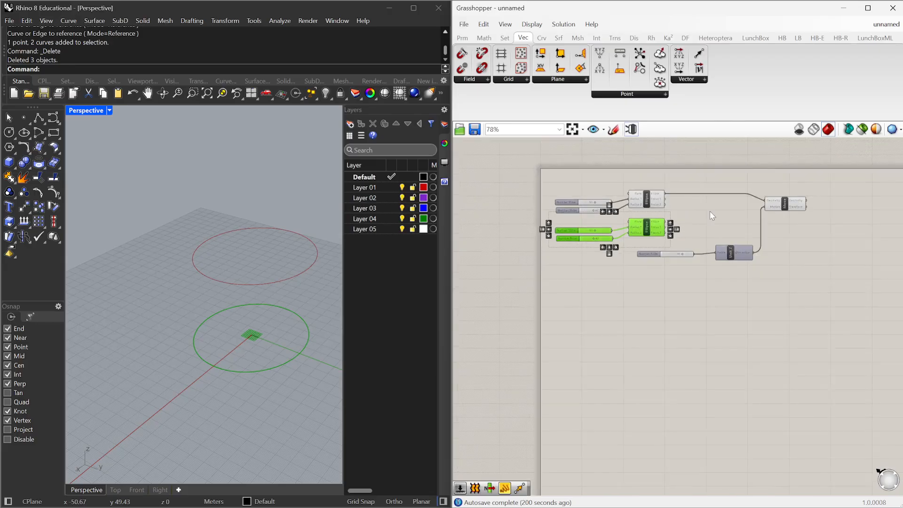
Connect the copied Ellipse output to the Move Geometry input and reposition the Move component.
{"action": "scroll", "coordinate": [709, 178], "scroll_direction": "up", "scroll_amount": 3}
{"action": "left_click_drag", "start_coordinate": [766, 202], "coordinate": [767, 241]}
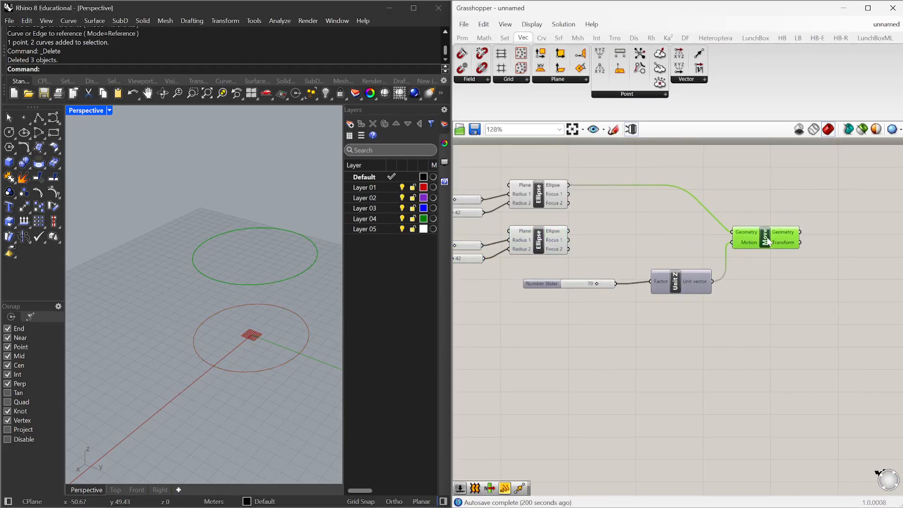
{"action": "left_click_drag", "start_coordinate": [568, 231], "coordinate": [730, 233]}
{"action": "right_click_drag", "start_coordinate": [703, 232], "coordinate": [776, 232]}
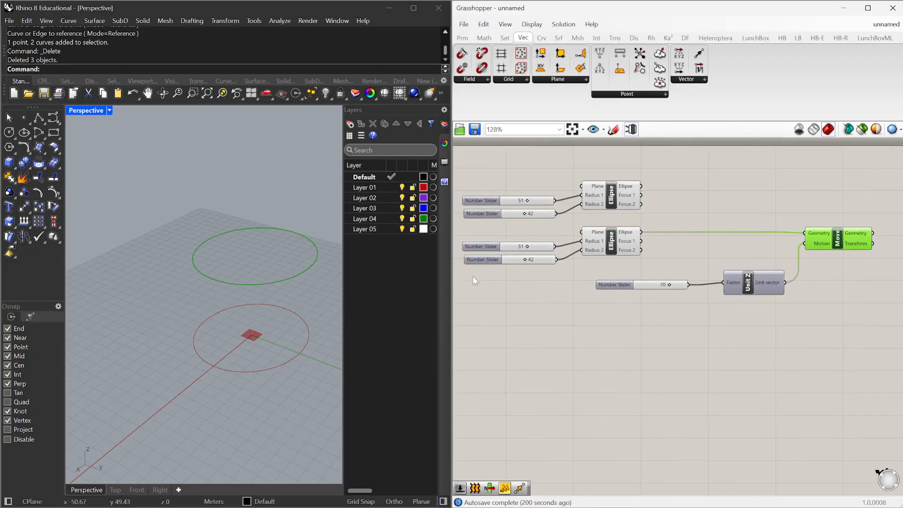
Select the copied Ellipse component and inspect its curve in the Rhino viewport.
{"action": "scroll", "coordinate": [677, 221], "scroll_direction": "down", "scroll_amount": 1}
{"action": "scroll", "coordinate": [616, 245], "scroll_direction": "up", "scroll_amount": 3}
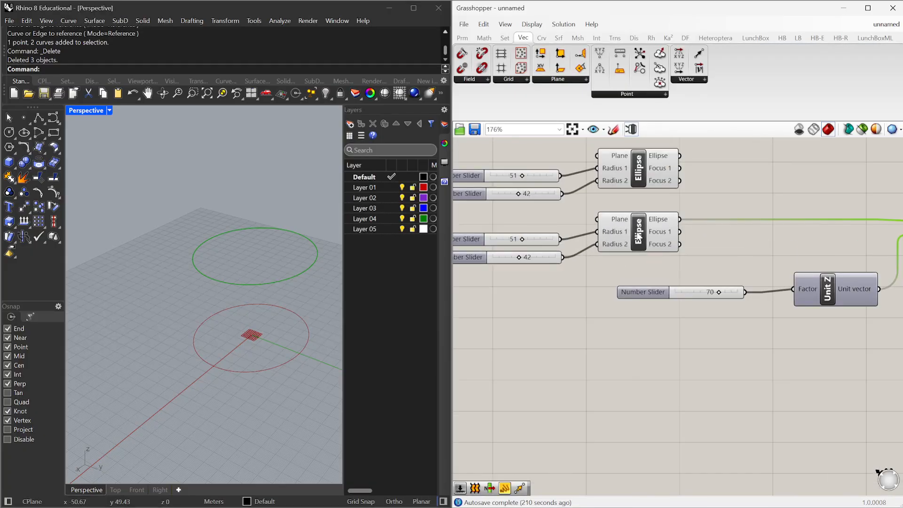
{"action": "left_click", "coordinate": [639, 236]}
{"action": "scroll", "coordinate": [711, 272], "scroll_direction": "down", "scroll_amount": 3}
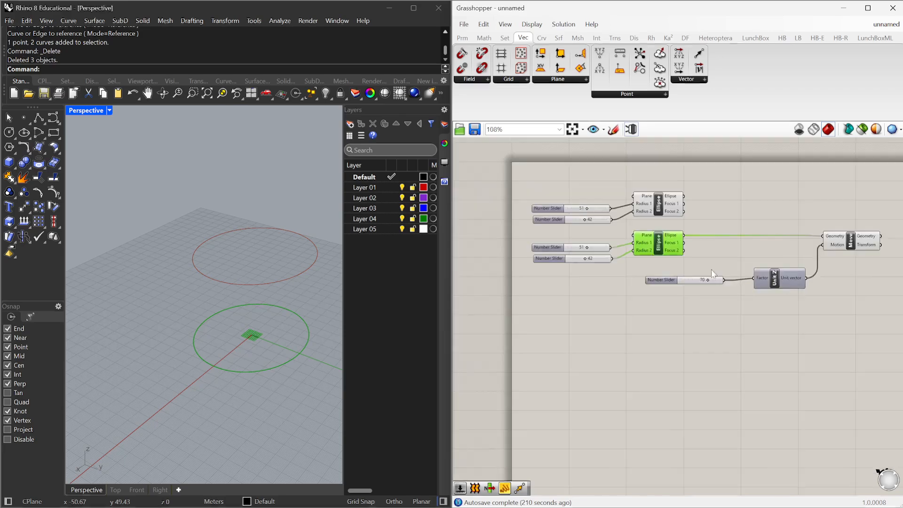
{"action": "right_click_drag", "start_coordinate": [882, 260], "coordinate": [786, 239]}
Set the copied ellipse's Radius 1 slider to 86 and Radius 2 slider to 65.
{"action": "scroll", "coordinate": [778, 224], "scroll_direction": "up", "scroll_amount": 3}
{"action": "left_click", "coordinate": [744, 222]}
{"action": "right_click_drag", "start_coordinate": [532, 237], "coordinate": [804, 246]}
{"action": "scroll", "coordinate": [588, 239], "scroll_direction": "up", "scroll_amount": 3}
{"action": "right_click_drag", "start_coordinate": [631, 242], "coordinate": [613, 257]}
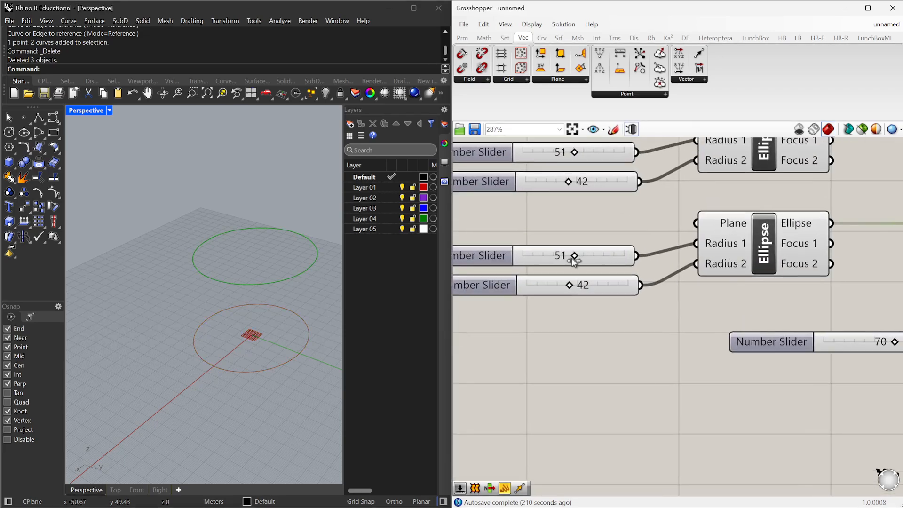
{"action": "left_click_drag", "start_coordinate": [574, 262], "coordinate": [610, 261]}
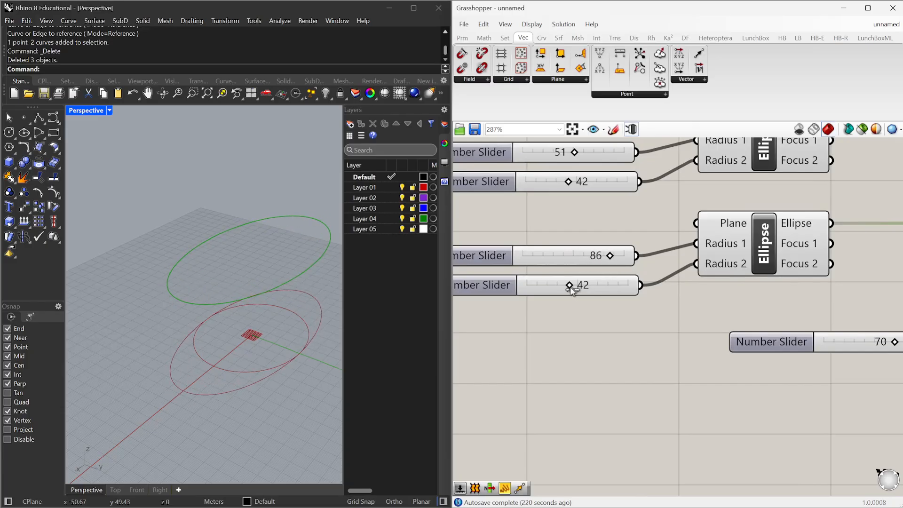
{"action": "left_click_drag", "start_coordinate": [572, 289], "coordinate": [594, 288]}
Select the copied Ellipse component and inspect both ellipses in the Rhino viewport.
{"action": "mouse_move", "coordinate": [246, 314]}
{"action": "right_mouse_down"}
{"action": "mouse_move", "coordinate": [166, 286]}
{"action": "mouse_move", "coordinate": [255, 306]}
{"action": "right_mouse_up"}
{"action": "scroll", "coordinate": [723, 253], "scroll_direction": "down", "scroll_amount": 3}
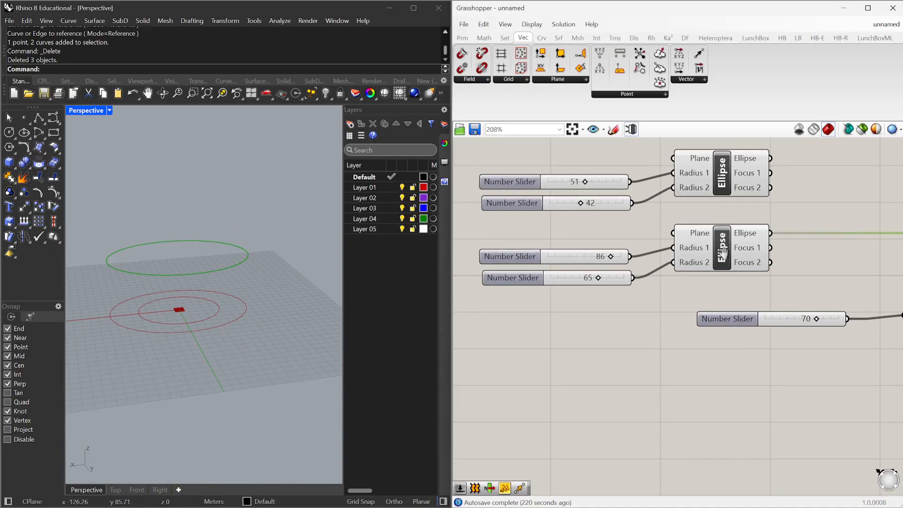
{"action": "left_click", "coordinate": [777, 294]}
{"action": "left_click_drag", "start_coordinate": [741, 284], "coordinate": [716, 249]}
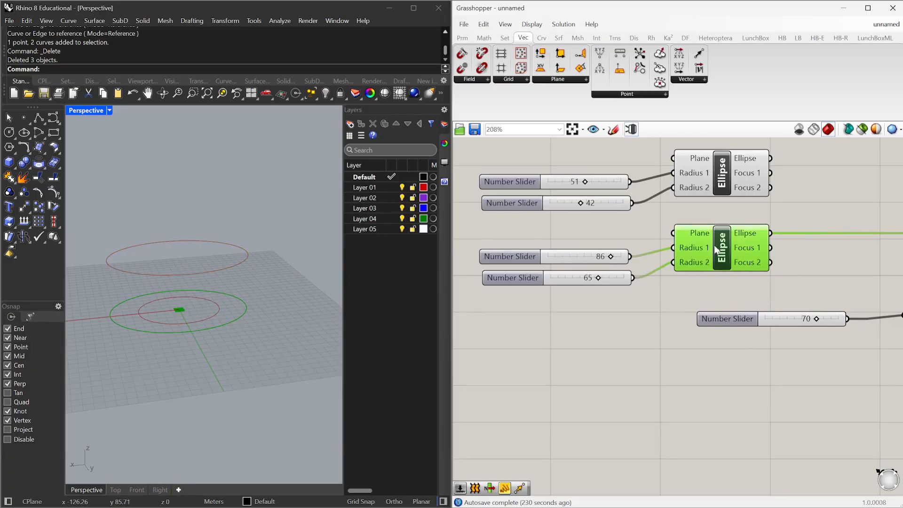
Turn off the preview of the copied Ellipse component.
{"action": "right_click", "coordinate": [725, 248]}
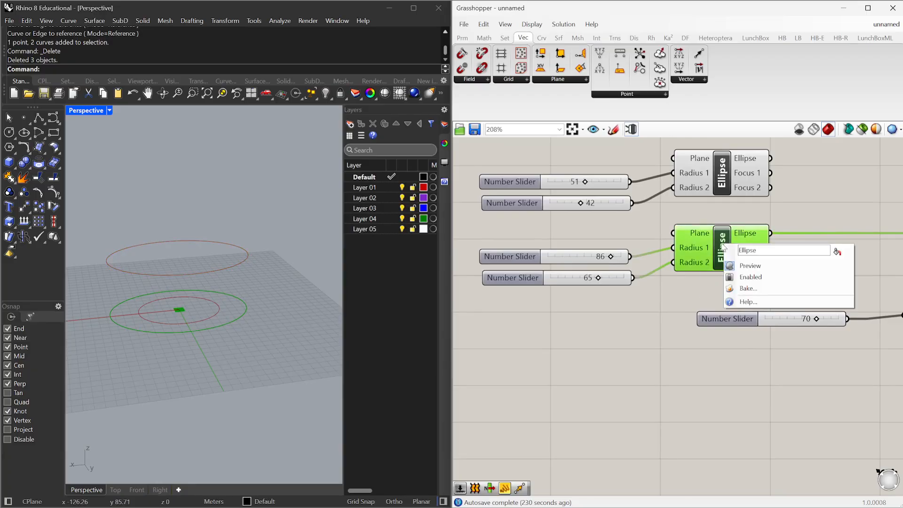
{"action": "left_click", "coordinate": [752, 266]}
{"action": "right_click_drag", "start_coordinate": [220, 271], "coordinate": [236, 303]}
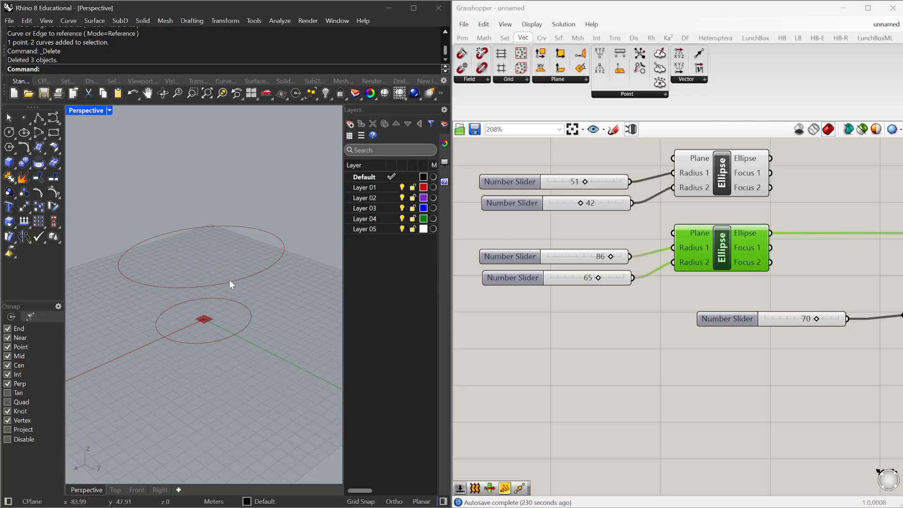
Set the copied ellipse's Radius 1 slider to 82 and Radius 2 slider to 64.
{"action": "scroll", "coordinate": [709, 244], "scroll_direction": "down", "scroll_amount": 3}
{"action": "left_click", "coordinate": [855, 238]}
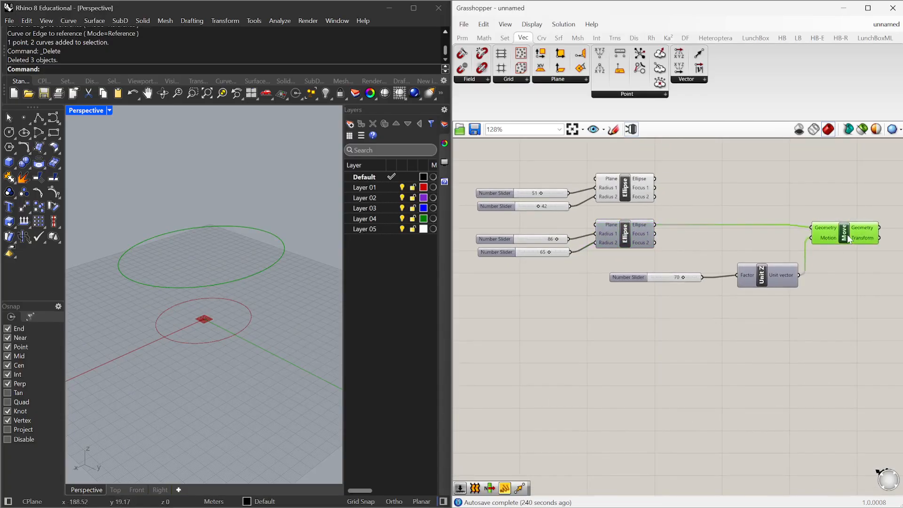
{"action": "scroll", "coordinate": [564, 244], "scroll_direction": "up", "scroll_amount": 3}
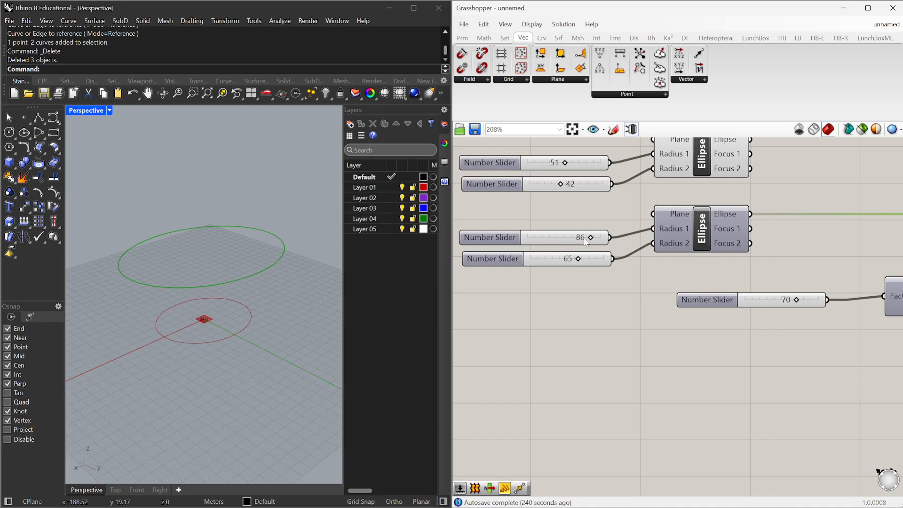
{"action": "left_click_drag", "start_coordinate": [588, 238], "coordinate": [577, 259]}
{"action": "scroll", "coordinate": [264, 296], "scroll_direction": "down", "scroll_amount": 1}
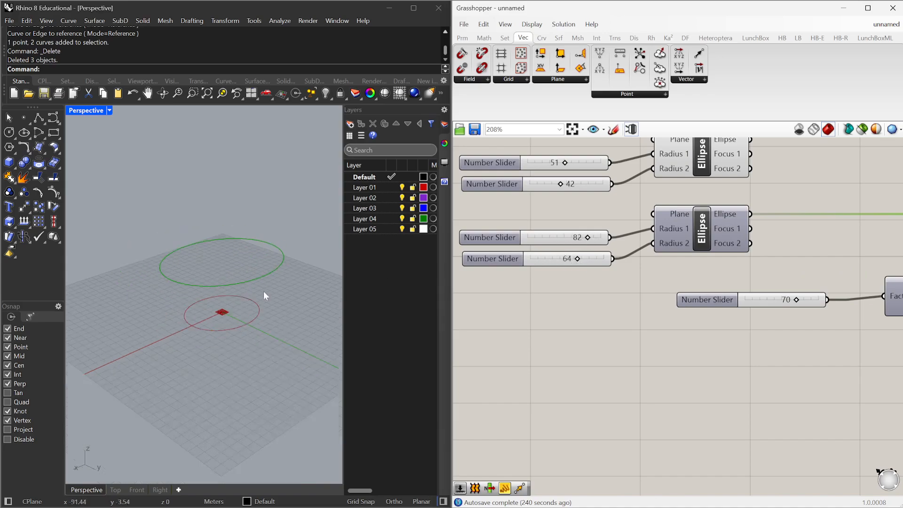
{"action": "right_click_drag", "start_coordinate": [263, 295], "coordinate": [219, 293]}
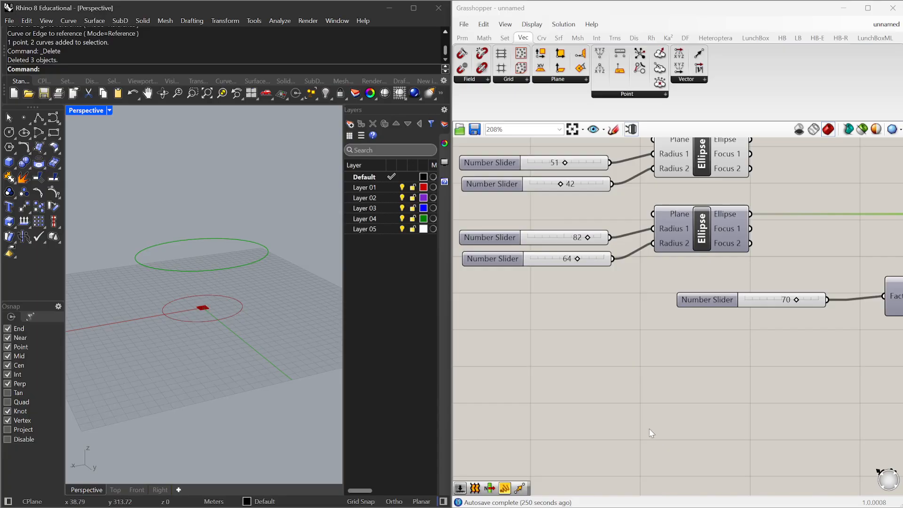
Duplicate the second ellipse group with its sliders, Unit Z and Move components, placing the copy below.
{"action": "scroll", "coordinate": [727, 302], "scroll_direction": "down", "scroll_amount": 4}
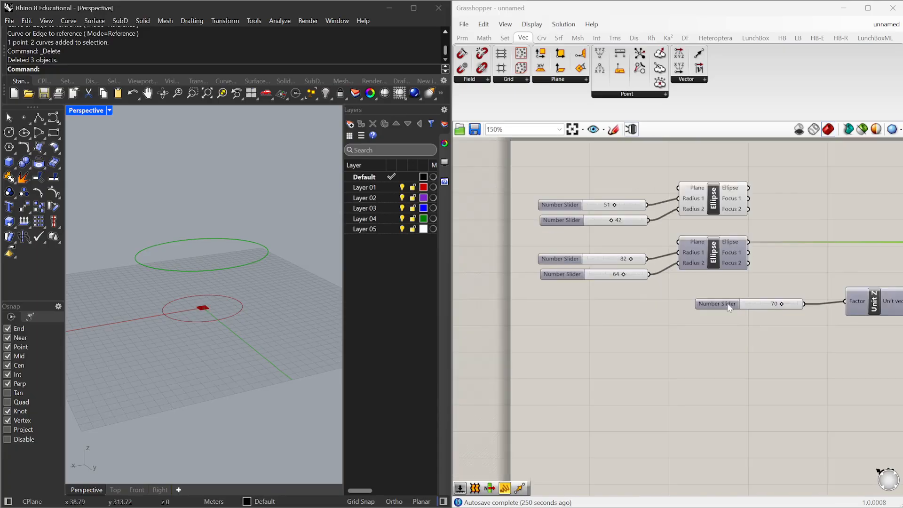
{"action": "scroll", "coordinate": [676, 285], "scroll_direction": "down", "scroll_amount": 2}
{"action": "left_click_drag", "start_coordinate": [855, 312], "coordinate": [534, 245]}
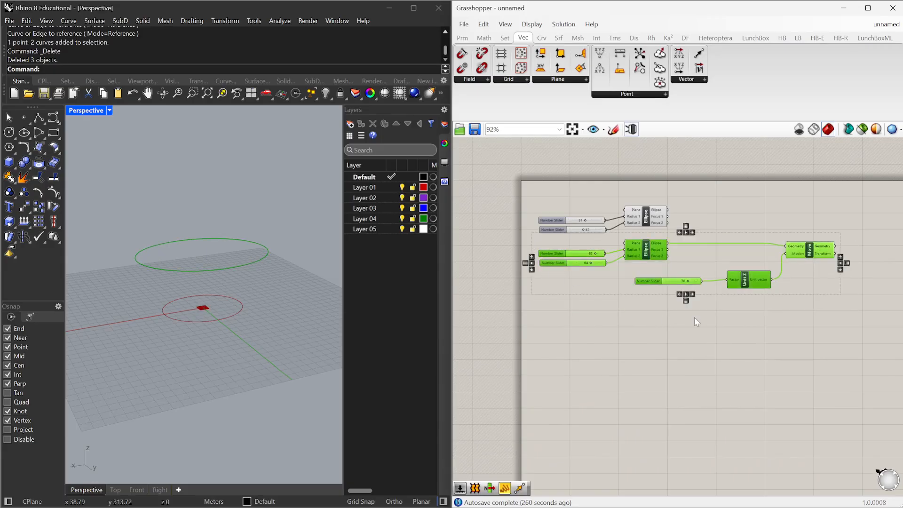
{"action": "key", "text": "ctrl+c"}
{"action": "key", "text": "ctrl+v"}
{"action": "left_click_drag", "start_coordinate": [649, 254], "coordinate": [647, 318]}
{"action": "left_click", "coordinate": [854, 270]}
Set the new copy's Unit Z factor slider maximum to 200 and its value to 200.
{"action": "scroll", "coordinate": [662, 324], "scroll_direction": "up", "scroll_amount": 4}
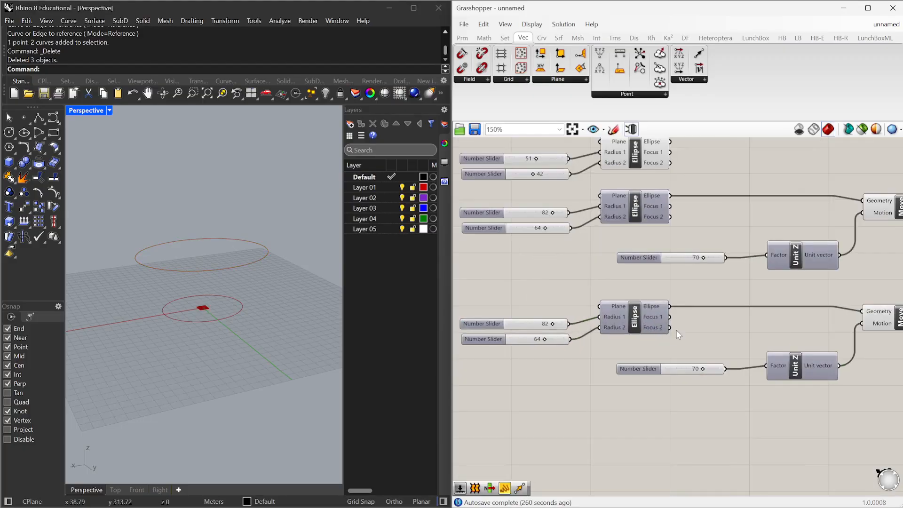
{"action": "scroll", "coordinate": [678, 334], "scroll_direction": "up", "scroll_amount": 6}
{"action": "left_click_drag", "start_coordinate": [662, 357], "coordinate": [715, 362]}
{"action": "double_click", "coordinate": [532, 357]}
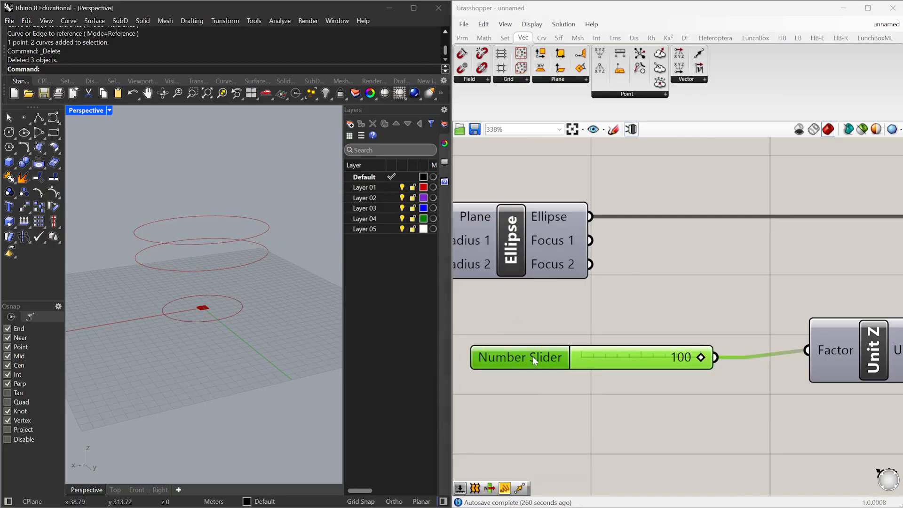
{"action": "double_click", "coordinate": [582, 394]}
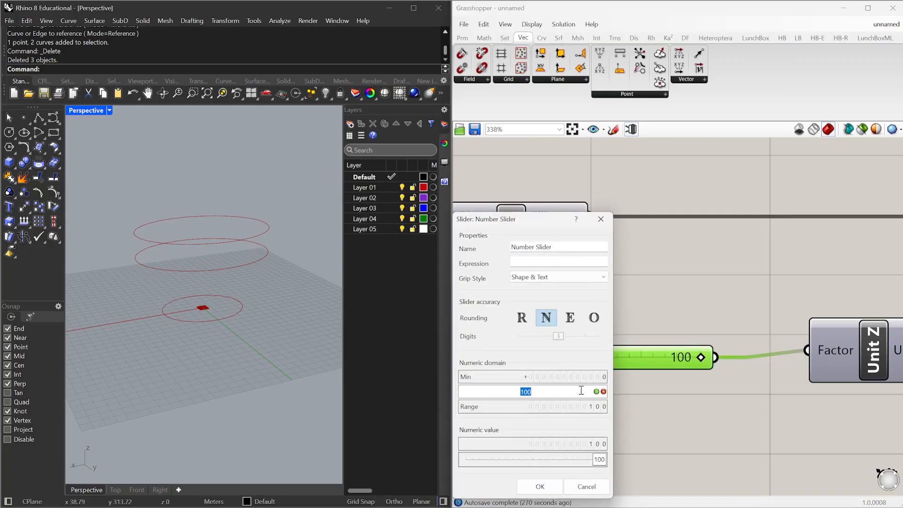
{"action": "type", "text": "2"}
{"action": "key", "text": "Return"}
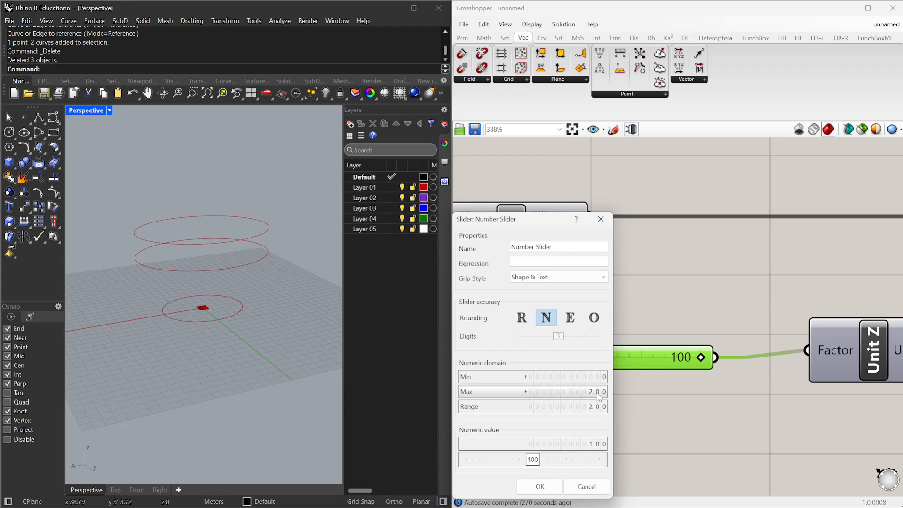
{"action": "left_click", "coordinate": [540, 486]}
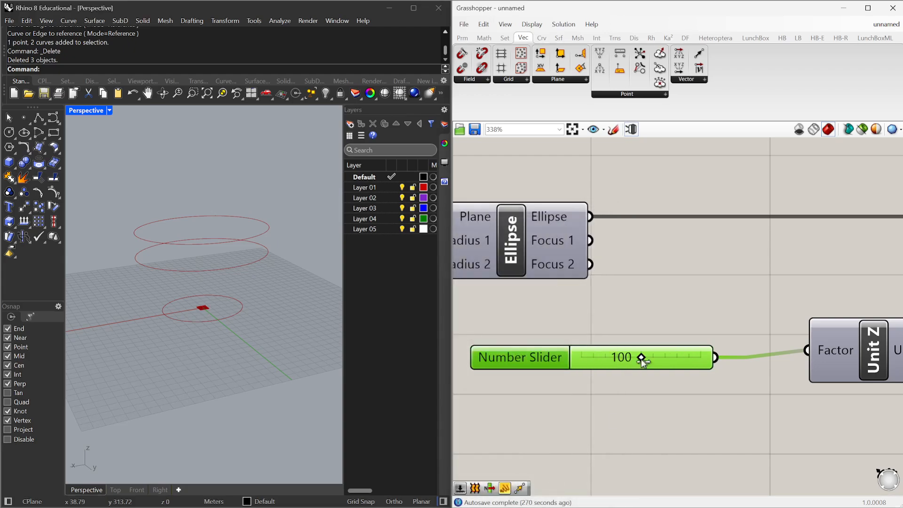
{"action": "left_click_drag", "start_coordinate": [641, 360], "coordinate": [716, 363]}
Set the third ellipse's Radius 1 slider to 53 and Radius 2 slider to 39.
{"action": "right_click_drag", "start_coordinate": [306, 309], "coordinate": [311, 322]}
{"action": "scroll", "coordinate": [589, 312], "scroll_direction": "down", "scroll_amount": 3}
{"action": "right_click_drag", "start_coordinate": [588, 315], "coordinate": [801, 314]}
{"action": "scroll", "coordinate": [649, 278], "scroll_direction": "up", "scroll_amount": 5}
{"action": "left_click_drag", "start_coordinate": [646, 284], "coordinate": [597, 284]}
{"action": "left_click_drag", "start_coordinate": [621, 329], "coordinate": [578, 327]}
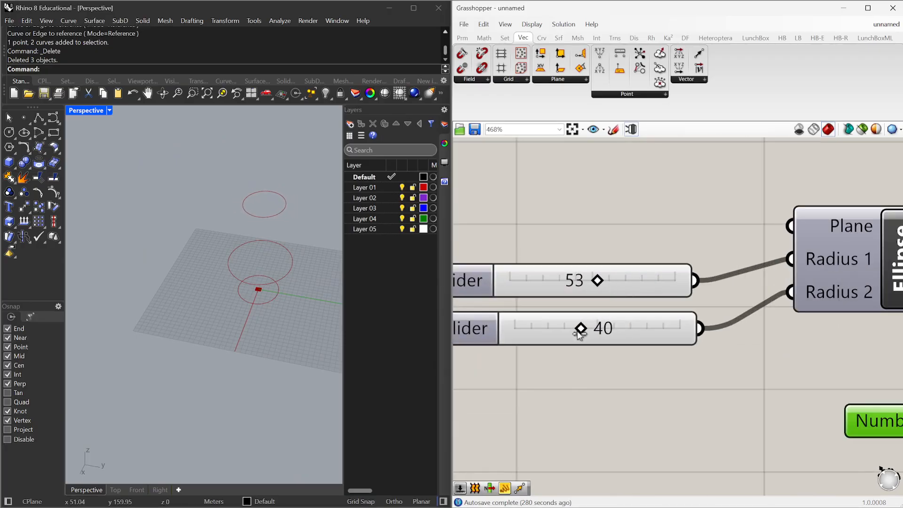
Set the second ellipse's Radius 1 slider to 55 and Radius 2 slider to 51.
{"action": "scroll", "coordinate": [631, 272], "scroll_direction": "down", "scroll_amount": 6}
{"action": "scroll", "coordinate": [625, 243], "scroll_direction": "up", "scroll_amount": 5}
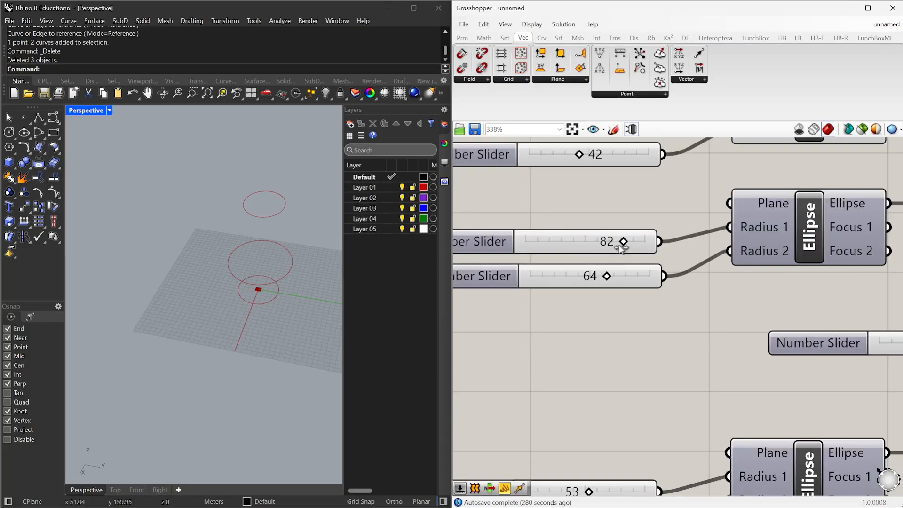
{"action": "left_click_drag", "start_coordinate": [622, 242], "coordinate": [592, 241]}
{"action": "left_click_drag", "start_coordinate": [607, 278], "coordinate": [591, 288]}
{"action": "scroll", "coordinate": [591, 288], "scroll_direction": "down", "scroll_amount": 5}
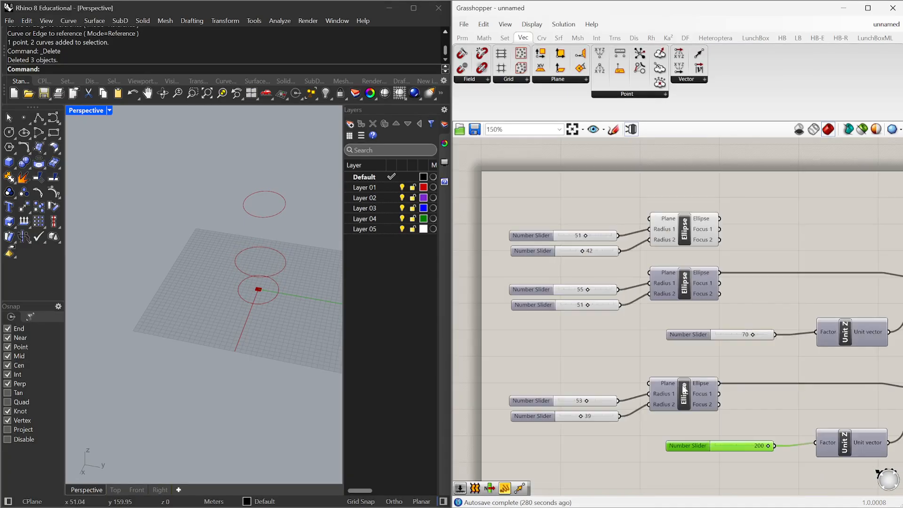
Reposition the second Ellipse component and its sliders on the canvas.
{"action": "left_click_drag", "start_coordinate": [644, 178], "coordinate": [530, 250]}
{"action": "left_click_drag", "start_coordinate": [644, 226], "coordinate": [647, 176]}
{"action": "scroll", "coordinate": [643, 188], "scroll_direction": "down", "scroll_amount": 1}
{"action": "right_click_drag", "start_coordinate": [647, 176], "coordinate": [640, 241]}
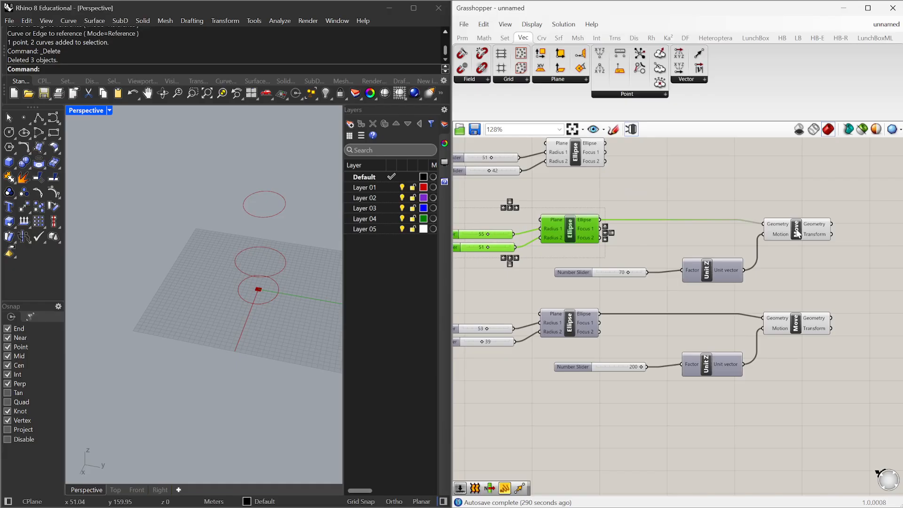
Select each Move component to inspect its moved ellipse in the Rhino viewport.
{"action": "left_click", "coordinate": [788, 230]}
{"action": "scroll", "coordinate": [780, 233], "scroll_direction": "down", "scroll_amount": 2}
{"action": "scroll", "coordinate": [771, 261], "scroll_direction": "up", "scroll_amount": 2}
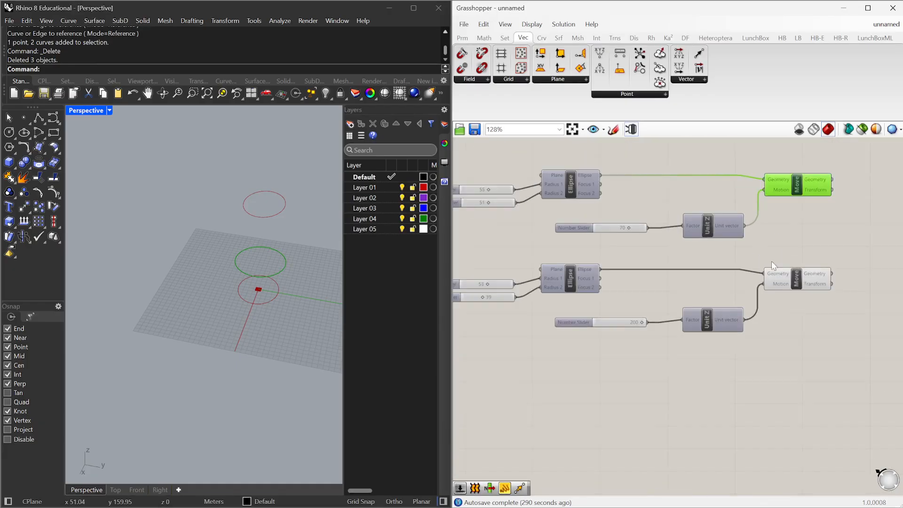
{"action": "scroll", "coordinate": [797, 278], "scroll_direction": "up", "scroll_amount": 3}
{"action": "left_click", "coordinate": [796, 278]}
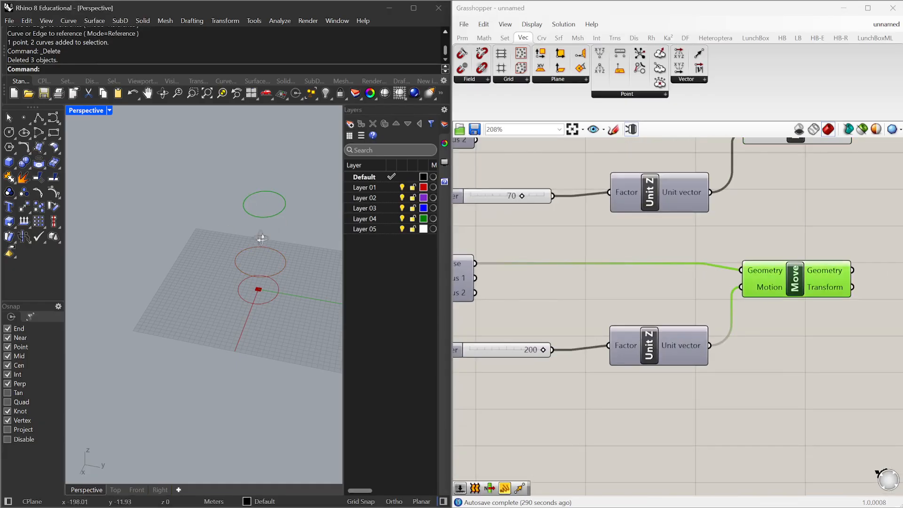
{"action": "right_click_drag", "start_coordinate": [262, 238], "coordinate": [245, 285]}
Realign the Move components on the canvas.
{"action": "scroll", "coordinate": [256, 287], "scroll_direction": "down", "scroll_amount": 4}
{"action": "scroll", "coordinate": [259, 272], "scroll_direction": "up", "scroll_amount": 7}
{"action": "scroll", "coordinate": [782, 288], "scroll_direction": "down", "scroll_amount": 3}
{"action": "right_click_drag", "start_coordinate": [785, 288], "coordinate": [752, 344]}
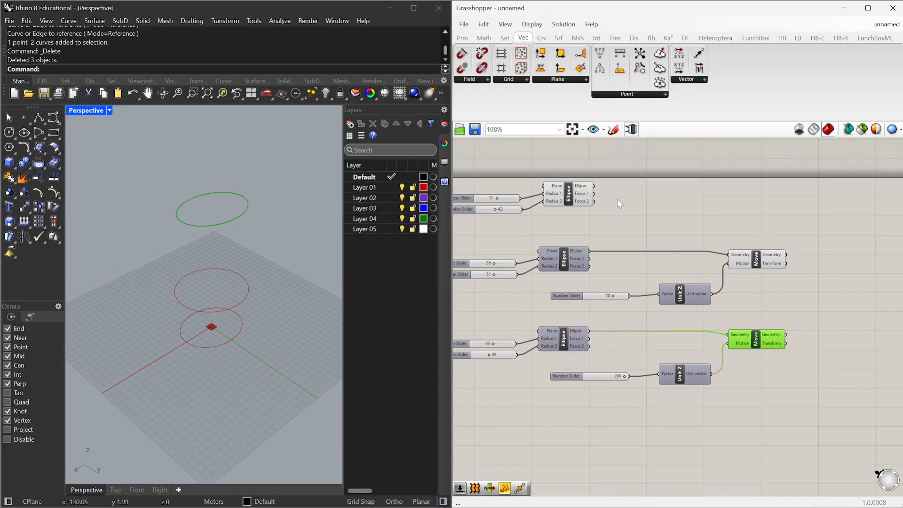
{"action": "scroll", "coordinate": [601, 191], "scroll_direction": "up", "scroll_amount": 2}
{"action": "right_click_drag", "start_coordinate": [760, 252], "coordinate": [636, 238]}
{"action": "scroll", "coordinate": [714, 270], "scroll_direction": "down", "scroll_amount": 2}
{"action": "scroll", "coordinate": [529, 207], "scroll_direction": "up", "scroll_amount": 1}
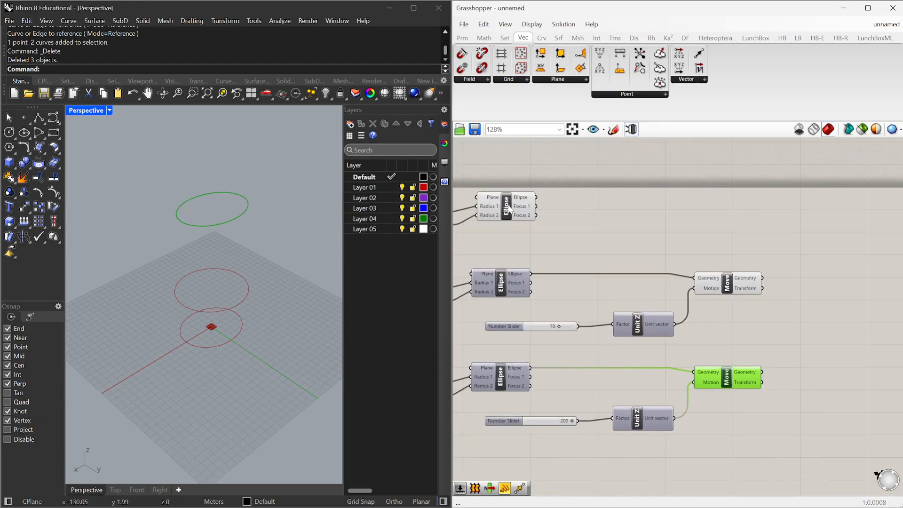
Reposition the first Ellipse component on the canvas.
{"action": "left_click", "coordinate": [510, 210]}
{"action": "left_click", "coordinate": [727, 288]}
{"action": "left_click", "coordinate": [726, 383]}
{"action": "scroll", "coordinate": [507, 212], "scroll_direction": "up", "scroll_amount": 1}
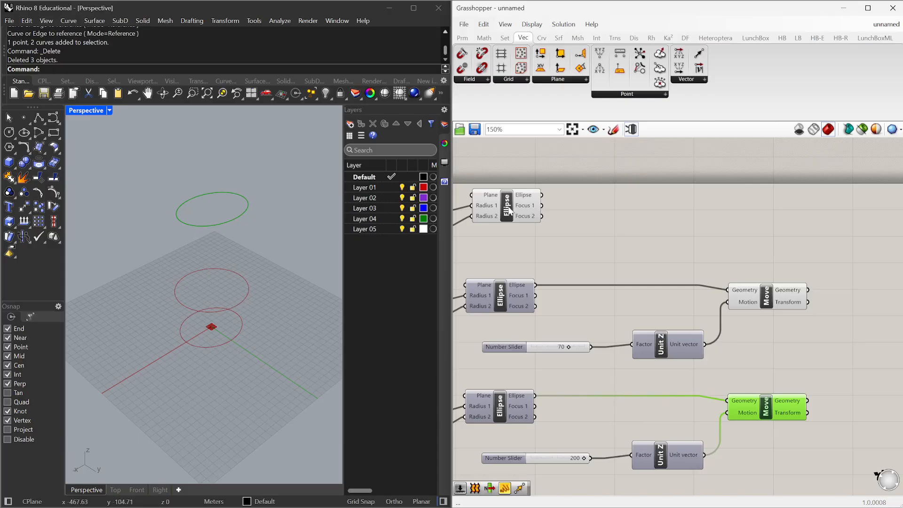
{"action": "left_click_drag", "start_coordinate": [509, 211], "coordinate": [766, 218]}
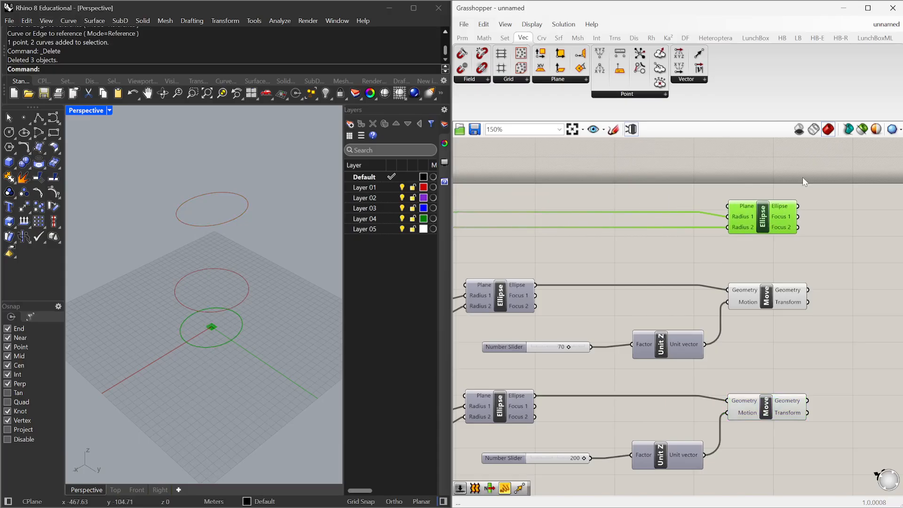
{"action": "left_click_drag", "start_coordinate": [802, 177], "coordinate": [764, 453]}
{"action": "left_click", "coordinate": [849, 231]}
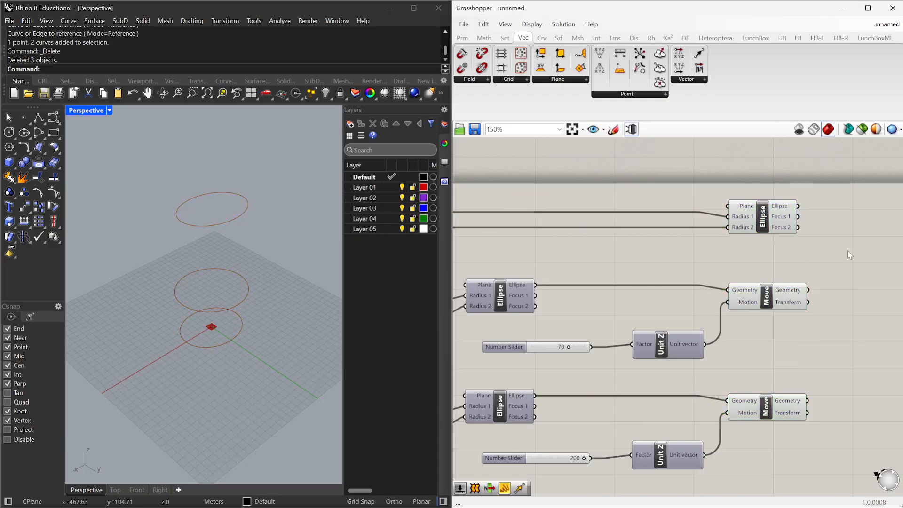
{"action": "scroll", "coordinate": [848, 250], "scroll_direction": "down", "scroll_amount": 2}
{"action": "left_click_drag", "start_coordinate": [792, 232], "coordinate": [637, 225]}
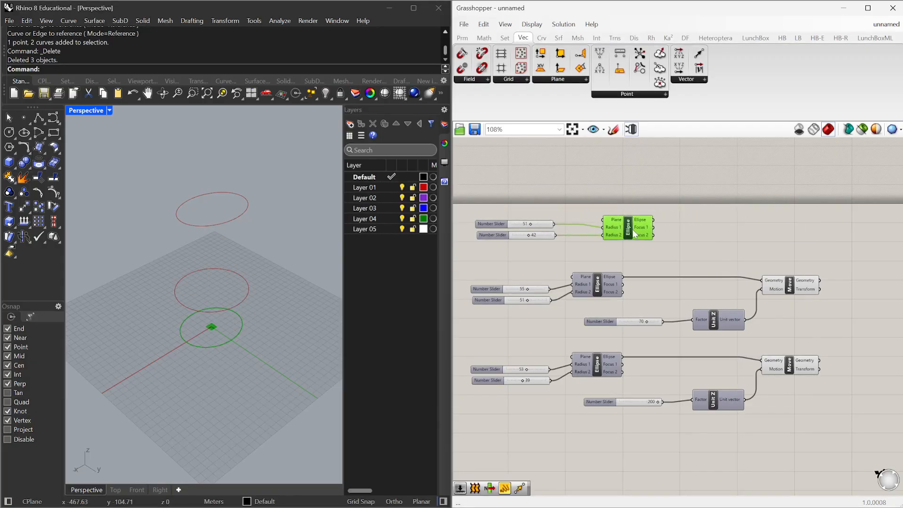
{"action": "scroll", "coordinate": [748, 234], "scroll_direction": "up", "scroll_amount": 2}
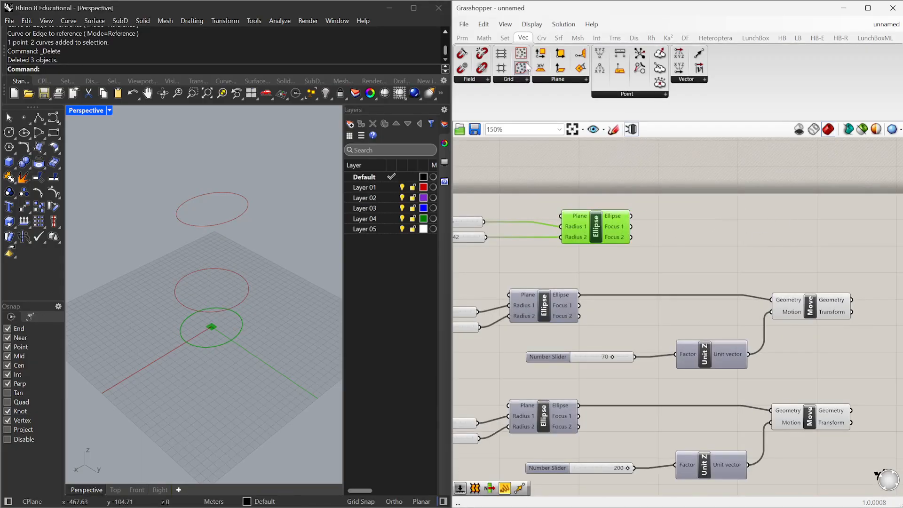
Add a Curve parameter and connect the first Ellipse output to it.
{"action": "left_click", "coordinate": [462, 37]}
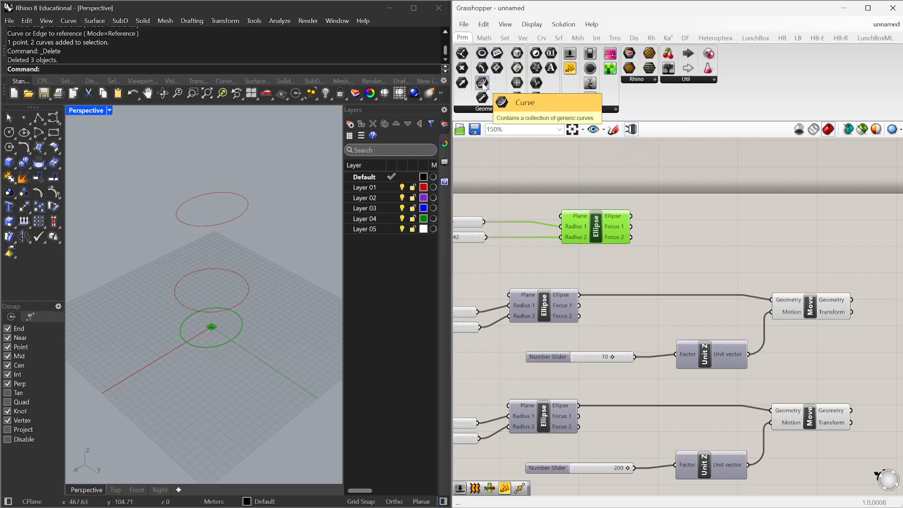
{"action": "left_click_drag", "start_coordinate": [483, 86], "coordinate": [783, 228]}
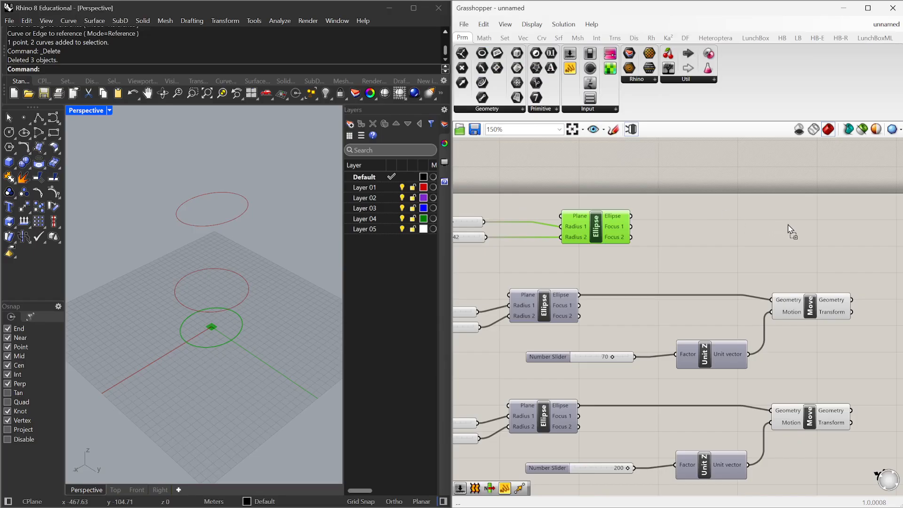
{"action": "scroll", "coordinate": [680, 216], "scroll_direction": "up", "scroll_amount": 2}
{"action": "left_click_drag", "start_coordinate": [624, 217], "coordinate": [795, 226]}
{"action": "scroll", "coordinate": [804, 230], "scroll_direction": "up", "scroll_amount": 4}
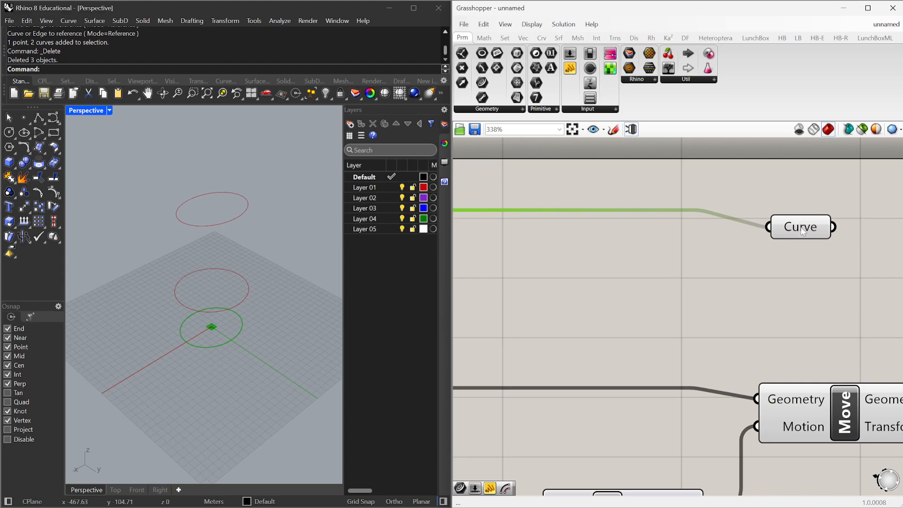
{"action": "scroll", "coordinate": [753, 230], "scroll_direction": "down", "scroll_amount": 4}
{"action": "scroll", "coordinate": [726, 227], "scroll_direction": "up", "scroll_amount": 6}
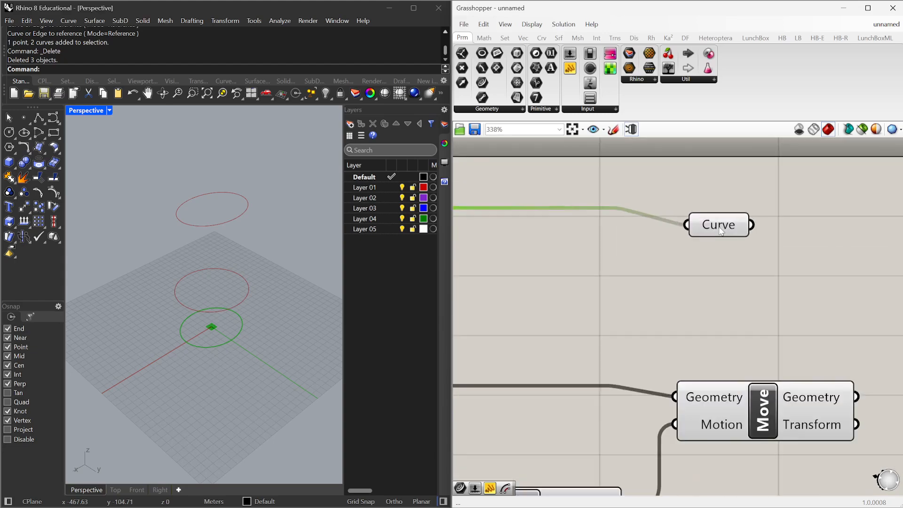
{"action": "left_click", "coordinate": [723, 226]}
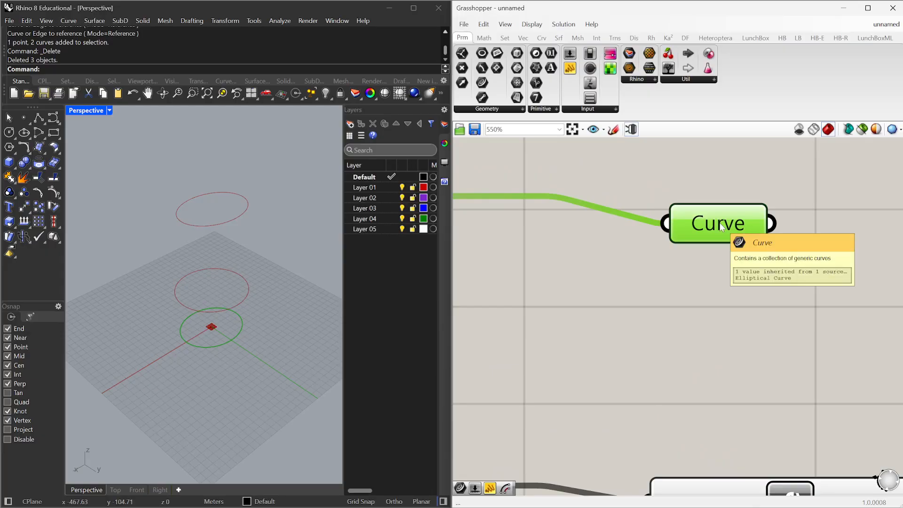
Rename the Curve parameter to Base Curve.
{"action": "right_click", "coordinate": [722, 227]}
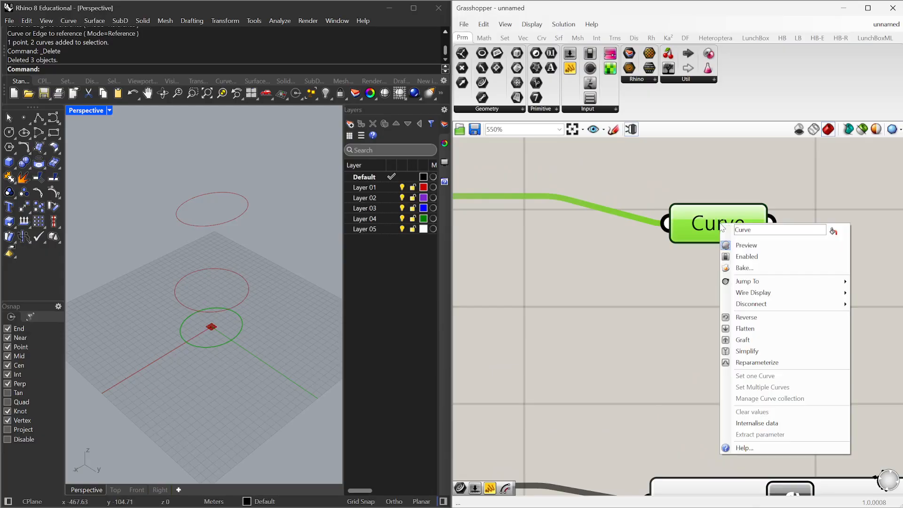
{"action": "double_click", "coordinate": [754, 229]}
{"action": "type", "text": "Base Curve"}
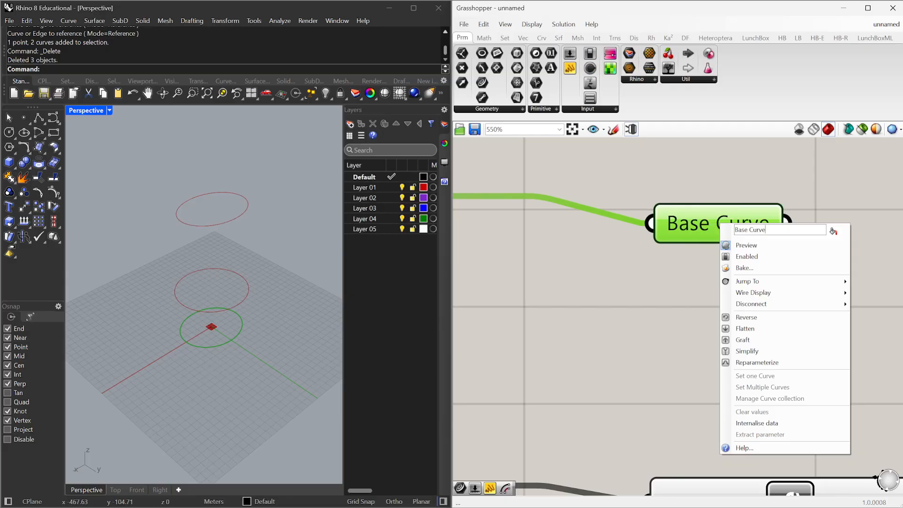
{"action": "left_click", "coordinate": [731, 191]}
{"action": "scroll", "coordinate": [711, 222], "scroll_direction": "up", "scroll_amount": 1}
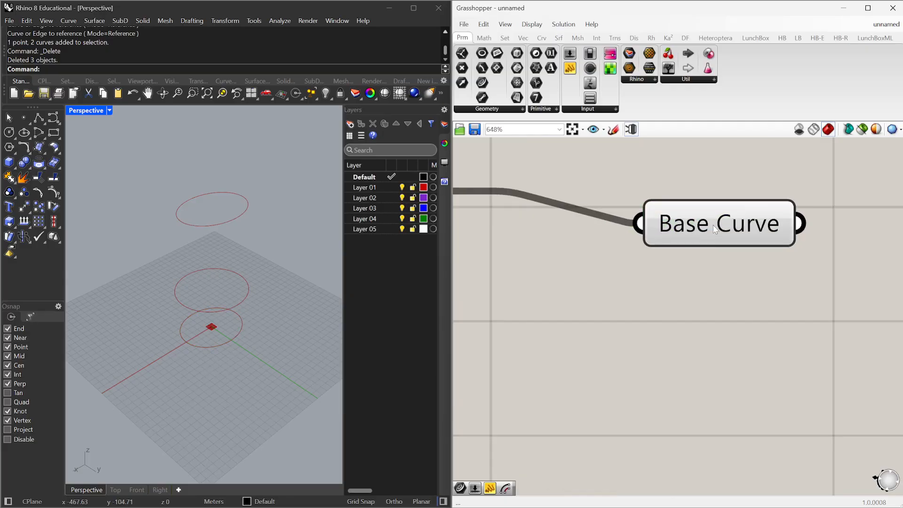
{"action": "left_click", "coordinate": [712, 222]}
{"action": "right_click", "coordinate": [719, 226]}
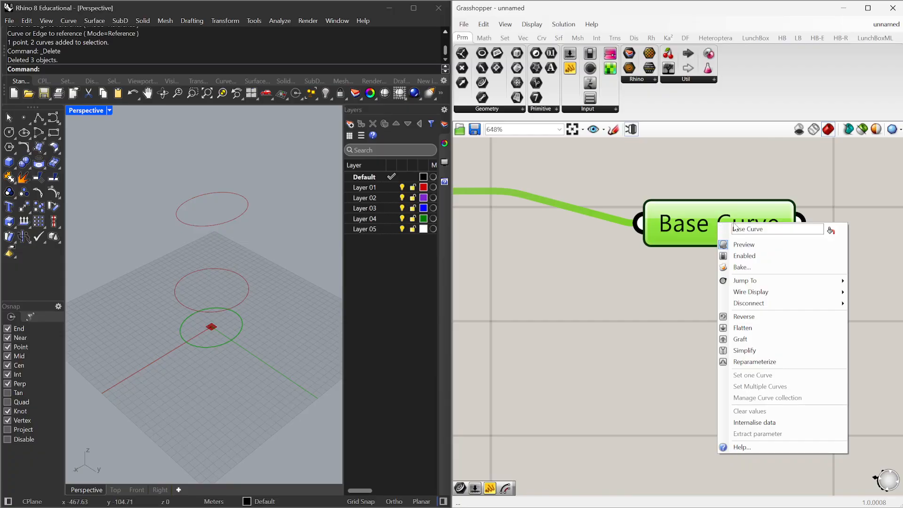
{"action": "left_click", "coordinate": [750, 229]}
{"action": "left_click", "coordinate": [702, 184]}
{"action": "scroll", "coordinate": [748, 231], "scroll_direction": "down", "scroll_amount": 3}
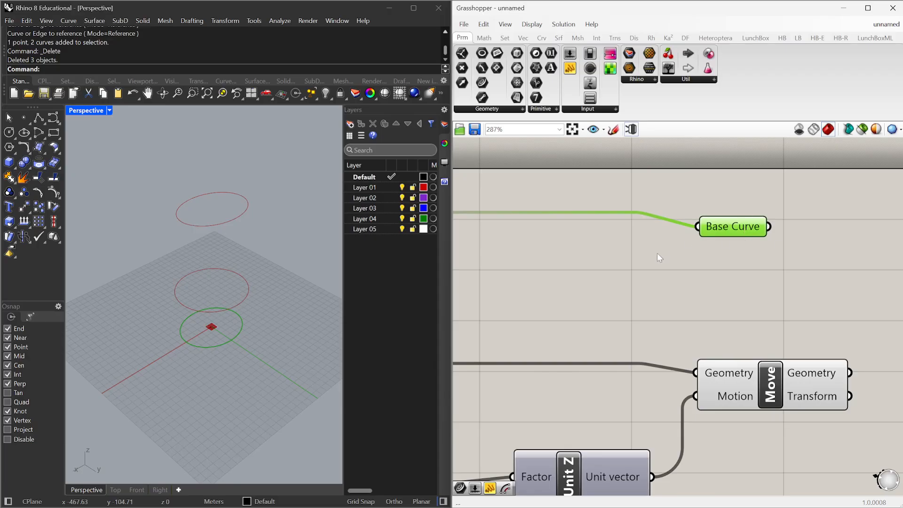
{"action": "scroll", "coordinate": [657, 255], "scroll_direction": "down", "scroll_amount": 4}
{"action": "left_click_drag", "start_coordinate": [604, 216], "coordinate": [739, 220]}
{"action": "scroll", "coordinate": [665, 281], "scroll_direction": "up", "scroll_amount": 2}
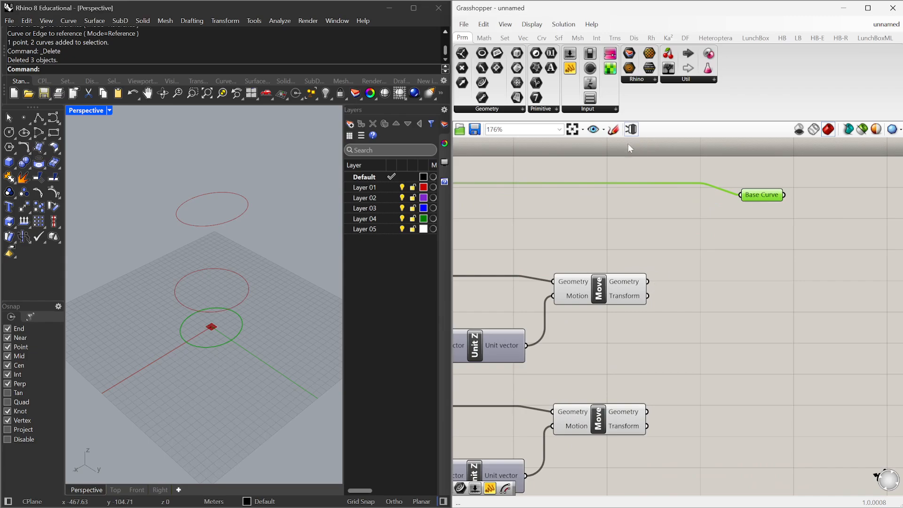
{"action": "scroll", "coordinate": [696, 244], "scroll_direction": "down", "scroll_amount": 5}
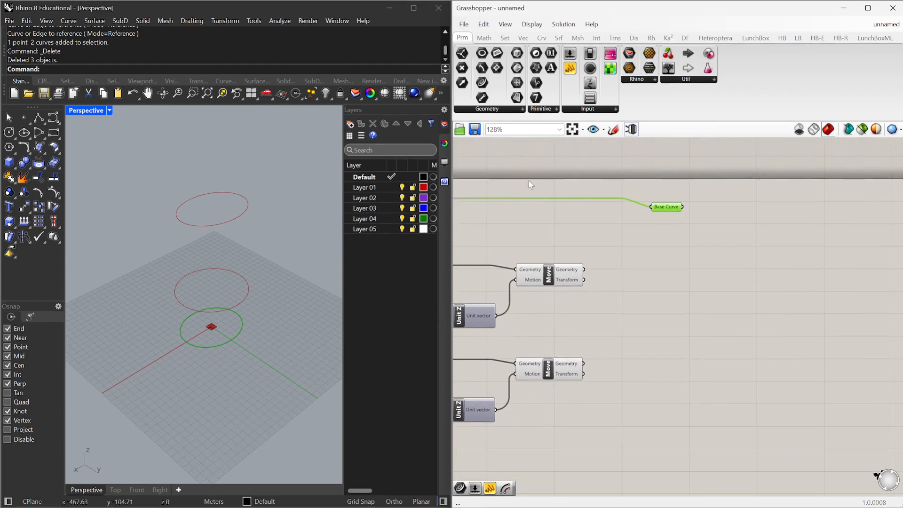
{"action": "scroll", "coordinate": [672, 280], "scroll_direction": "up", "scroll_amount": 4}
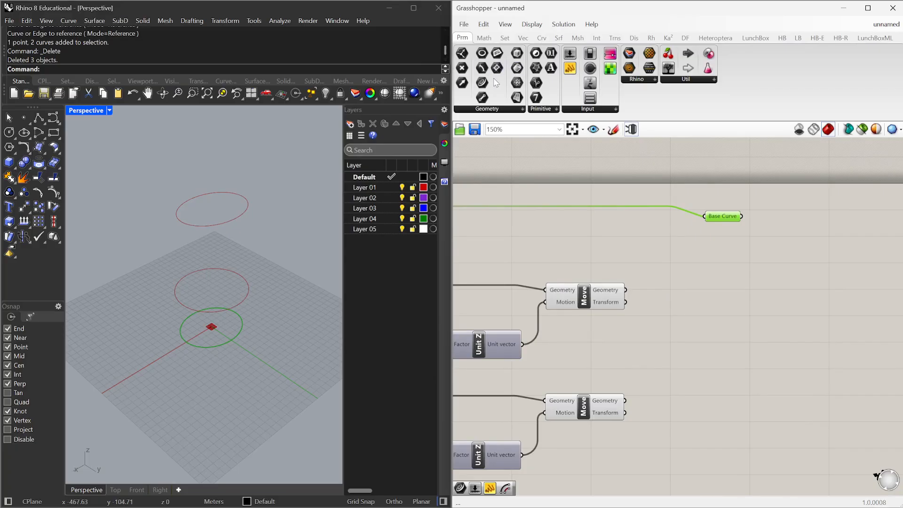
Add a Curve parameter and connect the second Move component's Geometry output to it.
{"action": "left_click_drag", "start_coordinate": [498, 109], "coordinate": [722, 292]}
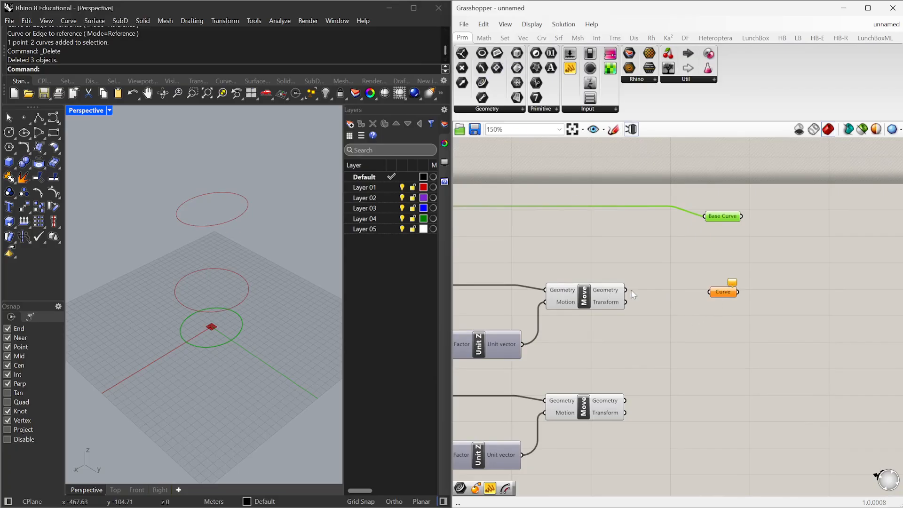
{"action": "left_click_drag", "start_coordinate": [627, 291], "coordinate": [709, 292]}
{"action": "scroll", "coordinate": [715, 289], "scroll_direction": "up", "scroll_amount": 6}
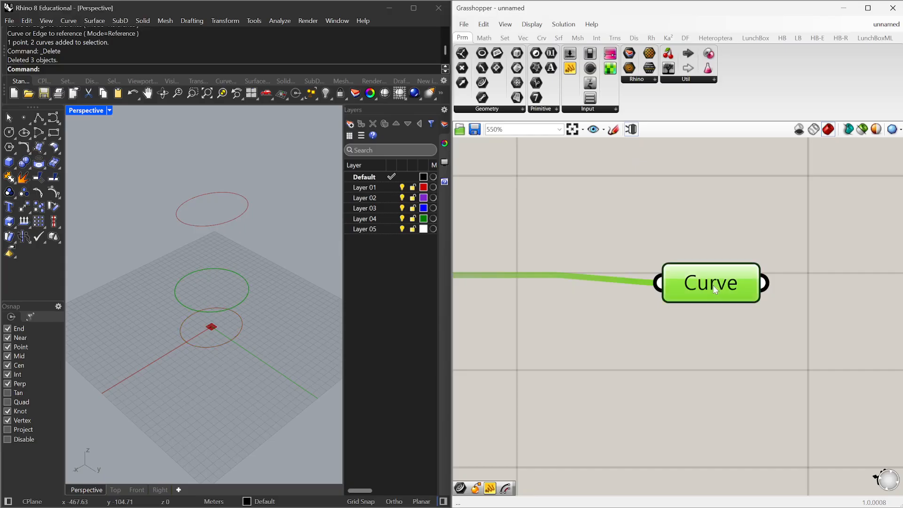
Rename the new Curve parameter to Mid Curve.
{"action": "right_click", "coordinate": [714, 284]}
{"action": "double_click", "coordinate": [737, 284]}
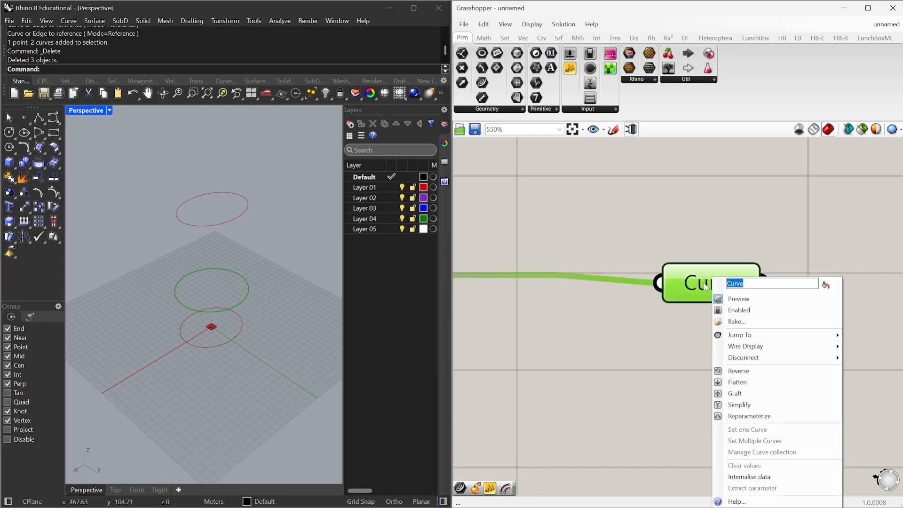
{"action": "type", "text": "Midd"}
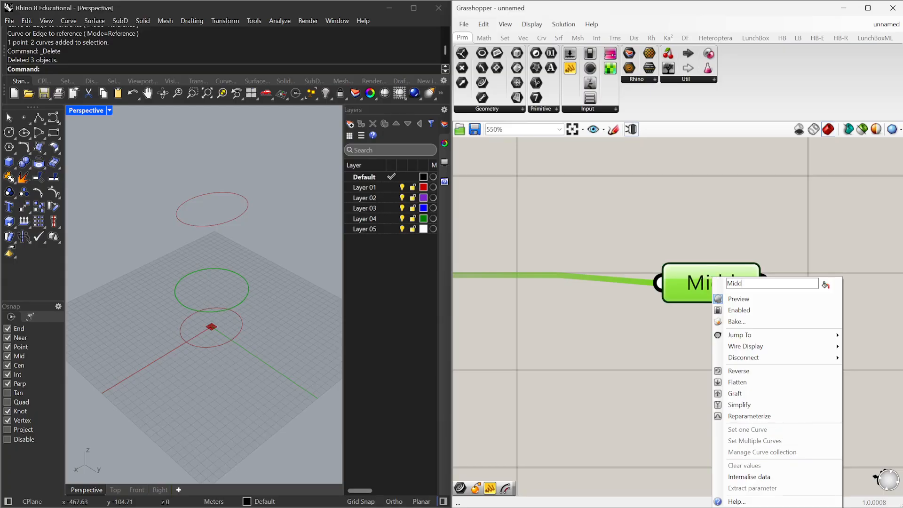
{"action": "key", "text": "BackSpace"}
{"action": "type", "text": "Curve"}
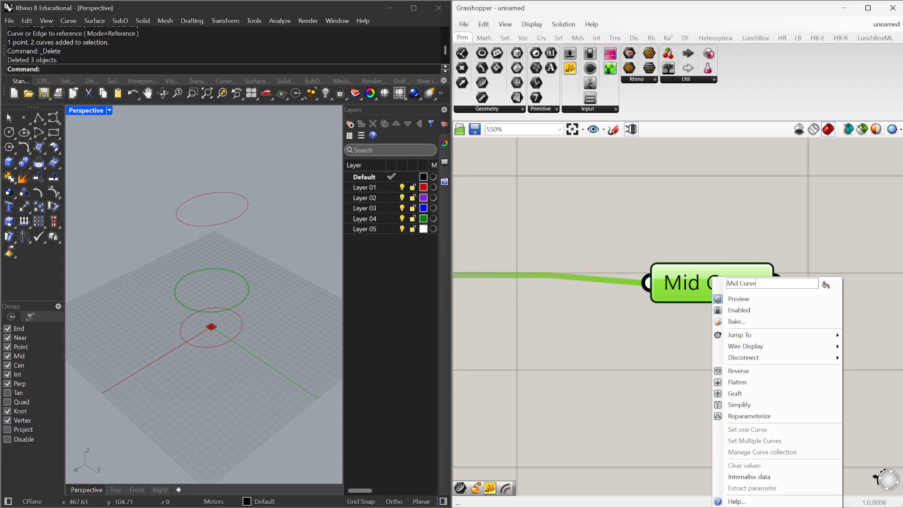
{"action": "key", "text": "Return"}
Add another Curve parameter and connect the third Move component's Geometry output to it.
{"action": "scroll", "coordinate": [684, 310], "scroll_direction": "down", "scroll_amount": 4}
{"action": "scroll", "coordinate": [681, 306], "scroll_direction": "down", "scroll_amount": 2}
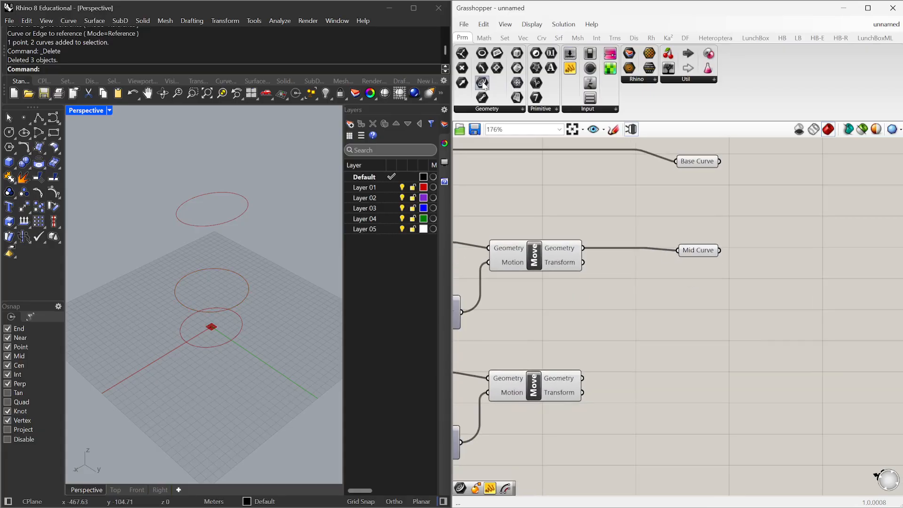
{"action": "left_click_drag", "start_coordinate": [483, 84], "coordinate": [685, 370]}
{"action": "left_click_drag", "start_coordinate": [583, 378], "coordinate": [667, 365]}
{"action": "scroll", "coordinate": [687, 368], "scroll_direction": "up", "scroll_amount": 4}
Rename this Curve parameter to Top Curve.
{"action": "right_click", "coordinate": [683, 365]}
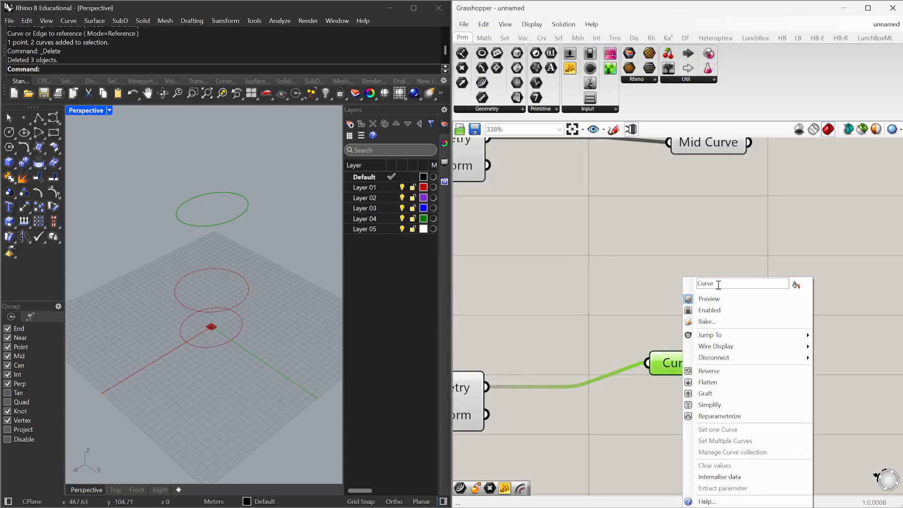
{"action": "left_click_drag", "start_coordinate": [718, 285], "coordinate": [682, 283]}
{"action": "type", "text": "Top Curve"}
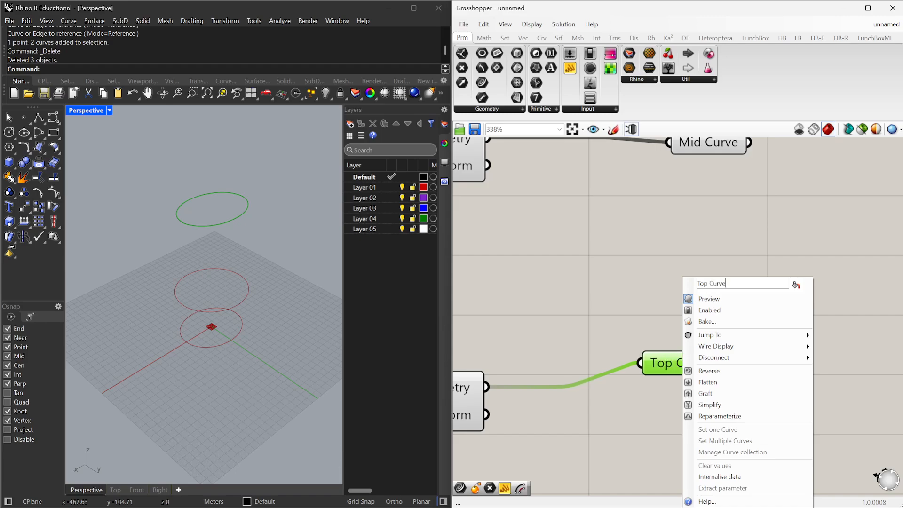
{"action": "left_click", "coordinate": [583, 285]}
Align the Base Curve, Mid Curve and Top Curve parameters in a column on the canvas.
{"action": "scroll", "coordinate": [640, 295], "scroll_direction": "down", "scroll_amount": 4}
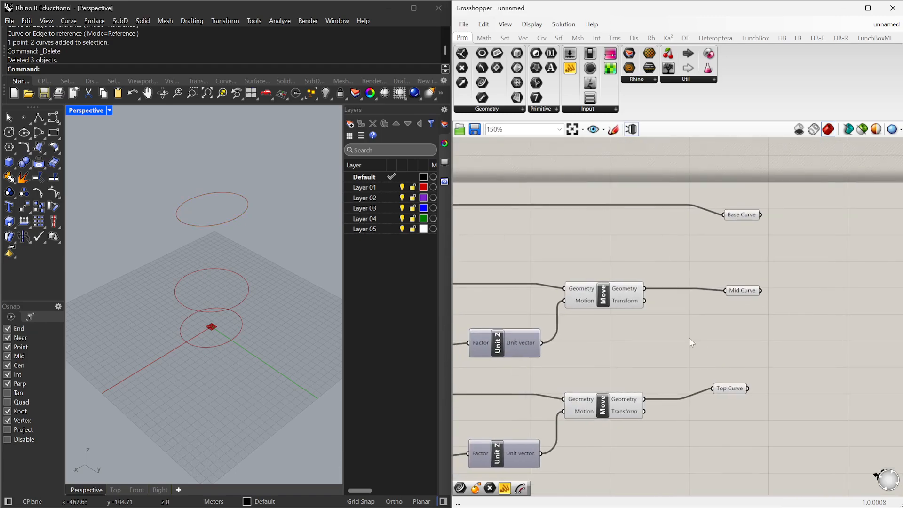
{"action": "right_click_drag", "start_coordinate": [688, 323], "coordinate": [698, 306]}
{"action": "left_click", "coordinate": [746, 383]}
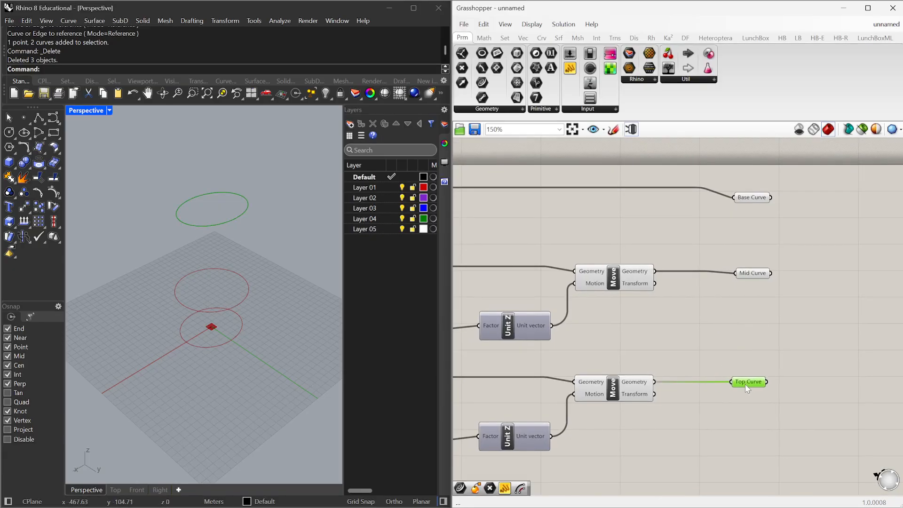
{"action": "scroll", "coordinate": [671, 384], "scroll_direction": "up", "scroll_amount": 1}
{"action": "scroll", "coordinate": [641, 286], "scroll_direction": "down", "scroll_amount": 1}
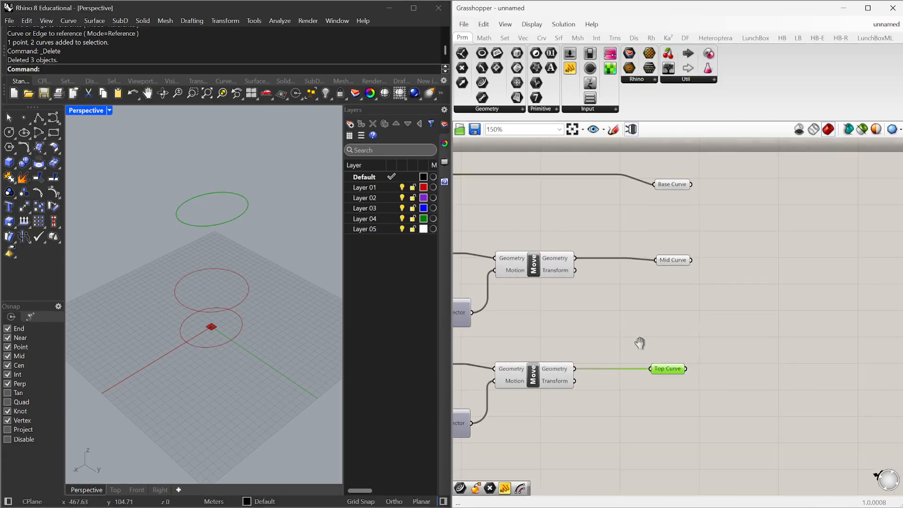
{"action": "left_click_drag", "start_coordinate": [634, 158], "coordinate": [806, 436]}
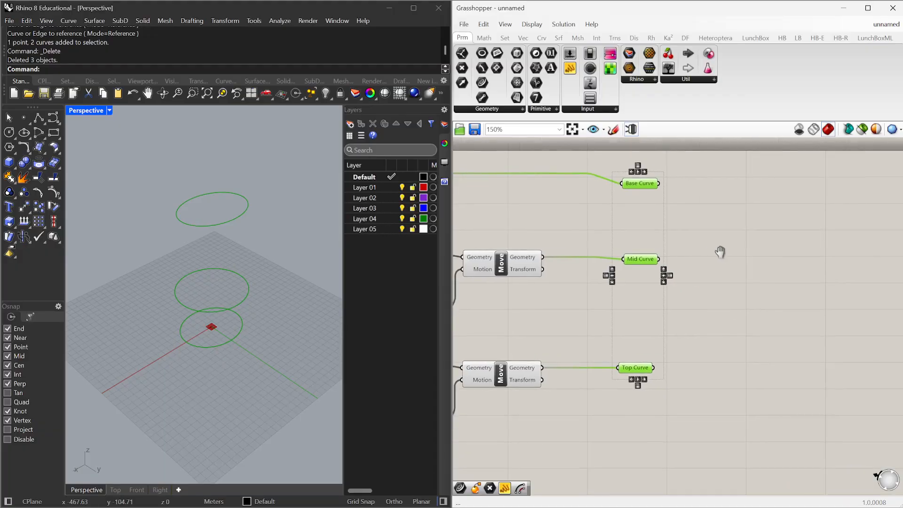
{"action": "scroll", "coordinate": [701, 256], "scroll_direction": "up", "scroll_amount": 3}
{"action": "left_click", "coordinate": [734, 198]}
{"action": "left_click", "coordinate": [641, 181]}
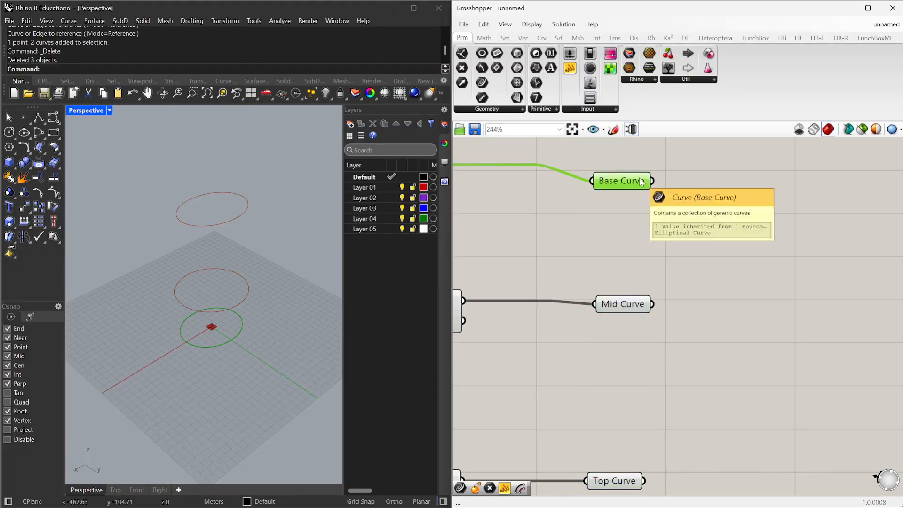
{"action": "left_click", "coordinate": [626, 304]}
{"action": "scroll", "coordinate": [637, 301], "scroll_direction": "down", "scroll_amount": 2}
{"action": "right_click_drag", "start_coordinate": [626, 423], "coordinate": [618, 357]}
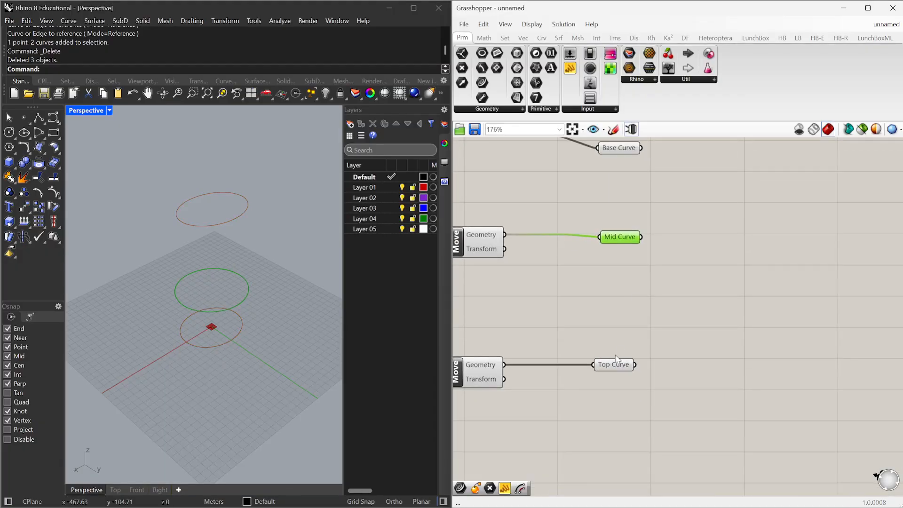
{"action": "left_click", "coordinate": [615, 366]}
{"action": "scroll", "coordinate": [679, 263], "scroll_direction": "down", "scroll_amount": 1}
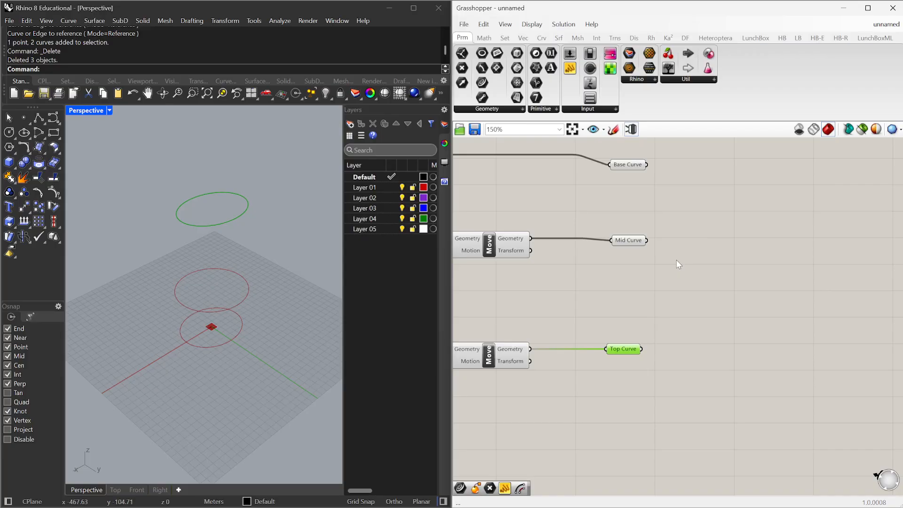
{"action": "scroll", "coordinate": [678, 359], "scroll_direction": "down", "scroll_amount": 2}
{"action": "right_click_drag", "start_coordinate": [677, 359], "coordinate": [821, 316]}
{"action": "scroll", "coordinate": [749, 261], "scroll_direction": "up", "scroll_amount": 1}
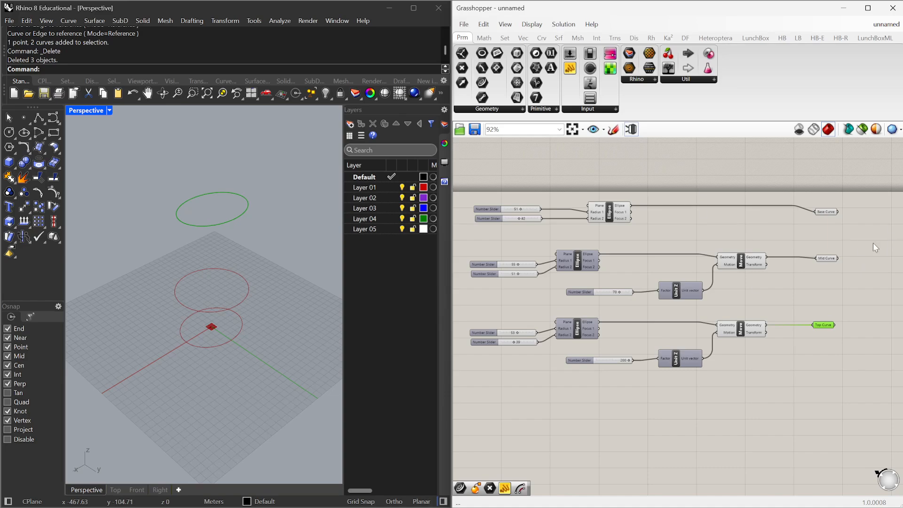
{"action": "right_click_drag", "start_coordinate": [873, 242], "coordinate": [811, 230]}
{"action": "scroll", "coordinate": [811, 229], "scroll_direction": "up", "scroll_amount": 1}
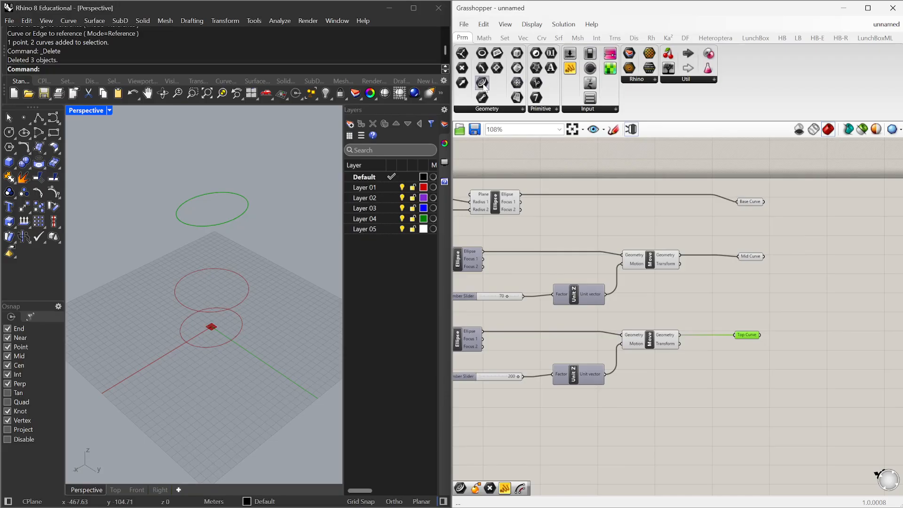
{"action": "double_click", "coordinate": [802, 264]}
{"action": "type", "text": "curve"}
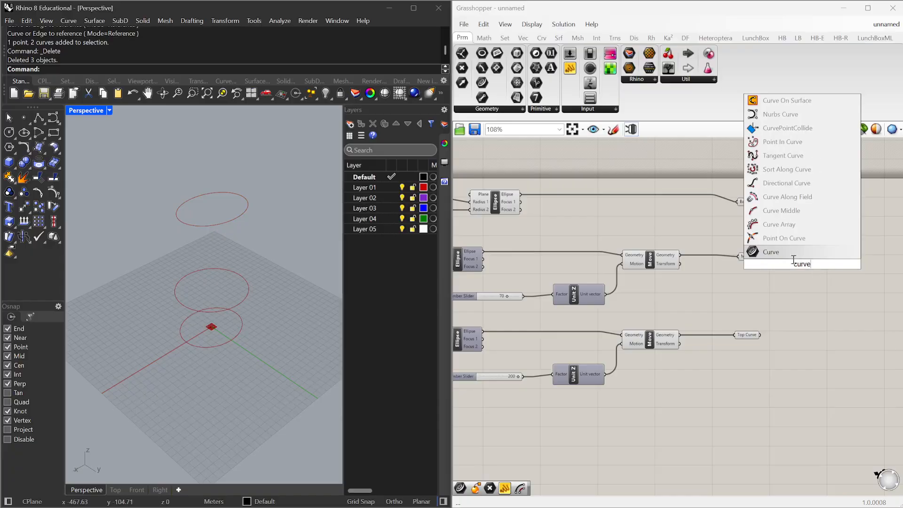
{"action": "key", "text": "Return"}
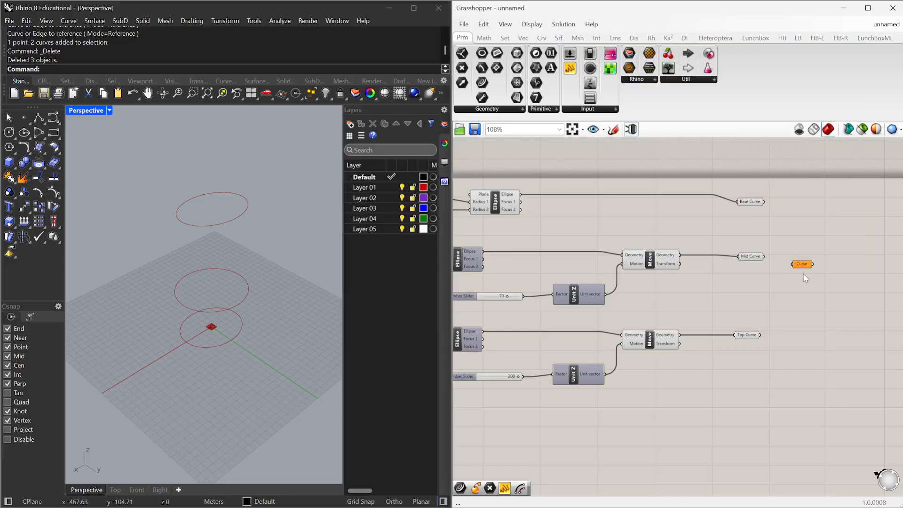
{"action": "scroll", "coordinate": [801, 267], "scroll_direction": "up", "scroll_amount": 2}
{"action": "left_click", "coordinate": [802, 264]}
{"action": "key", "text": "Delete"}
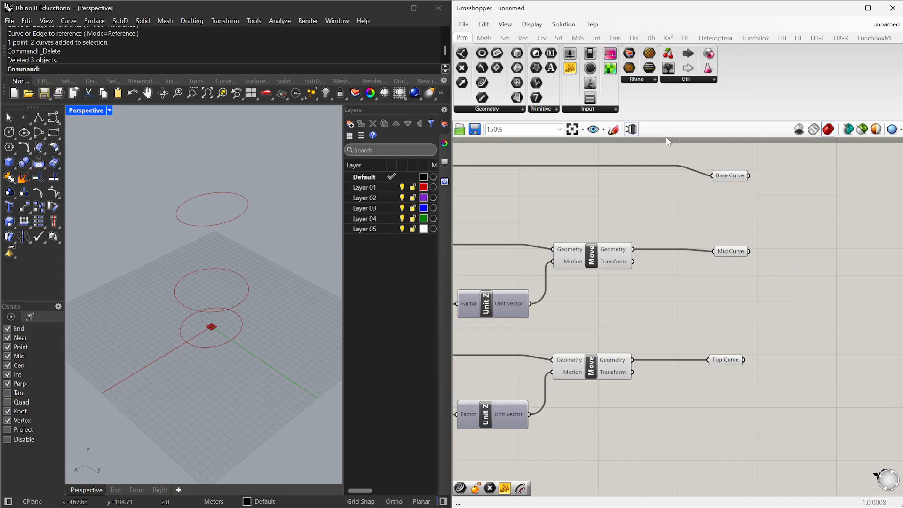
Group the components of the Top Curve row and move the group down.
{"action": "scroll", "coordinate": [727, 191], "scroll_direction": "down", "scroll_amount": 3}
{"action": "right_click_drag", "start_coordinate": [723, 239], "coordinate": [765, 256]}
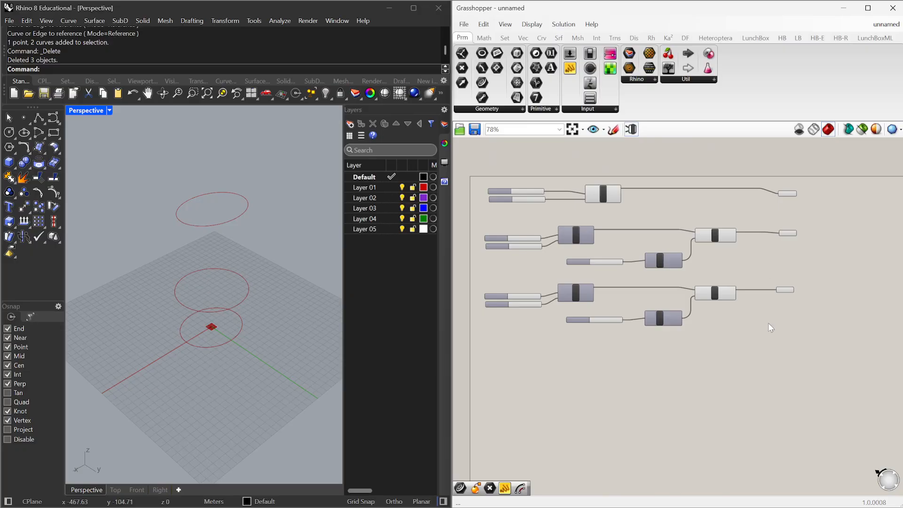
{"action": "left_click_drag", "start_coordinate": [820, 358], "coordinate": [463, 271]}
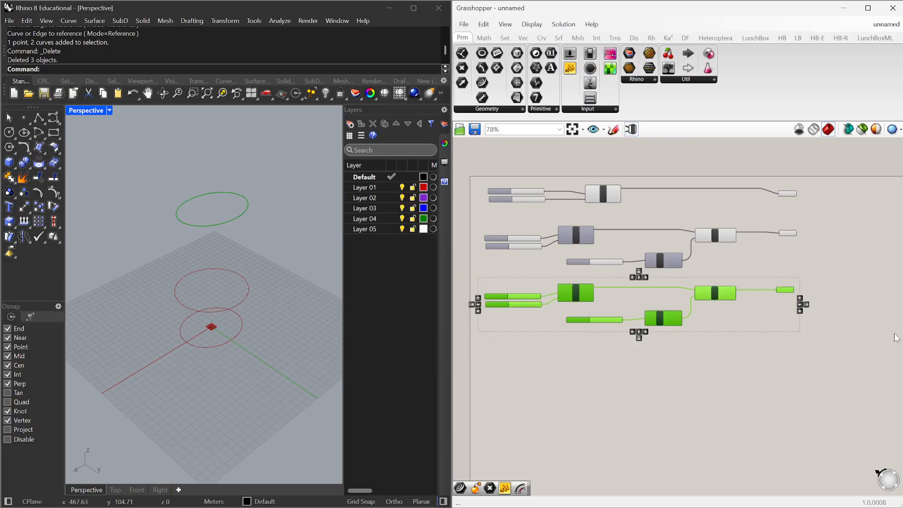
{"action": "right_click", "coordinate": [748, 309]}
{"action": "left_click", "coordinate": [780, 389]}
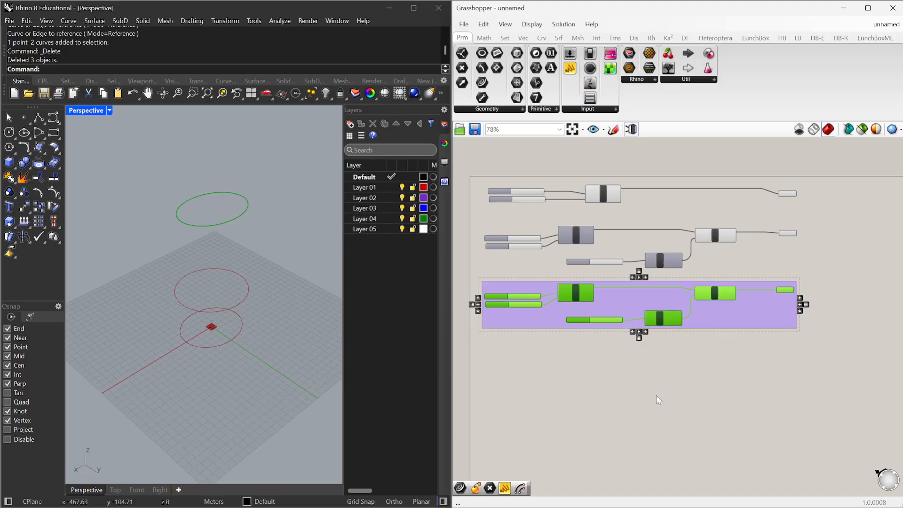
{"action": "left_click_drag", "start_coordinate": [719, 308], "coordinate": [724, 355]}
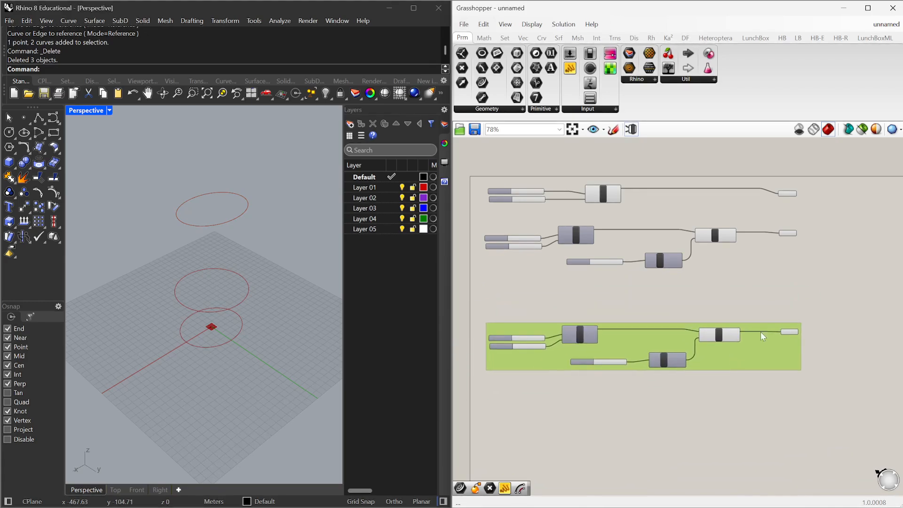
Group the components of the Mid Curve row and move that group down.
{"action": "left_click", "coordinate": [802, 303]}
{"action": "left_click_drag", "start_coordinate": [813, 290], "coordinate": [492, 237]}
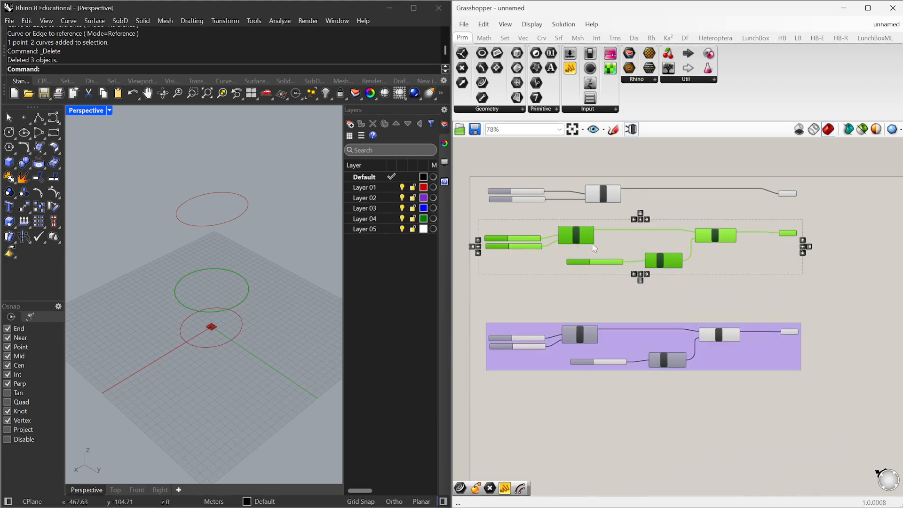
{"action": "right_click", "coordinate": [614, 247]}
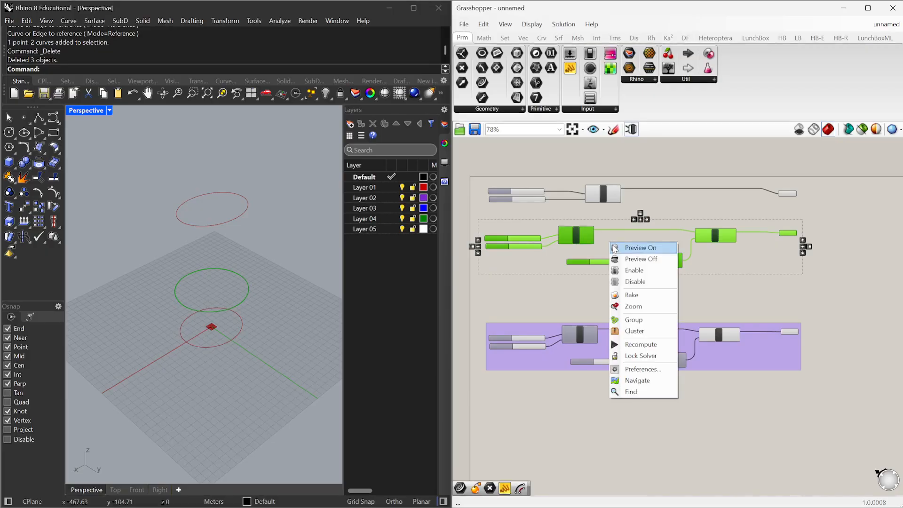
{"action": "left_click", "coordinate": [634, 320]}
{"action": "left_click_drag", "start_coordinate": [735, 248], "coordinate": [742, 277]}
Group the components of the Base Curve row and move that group down slightly.
{"action": "left_click_drag", "start_coordinate": [813, 215], "coordinate": [475, 164]}
{"action": "right_click", "coordinate": [669, 201]}
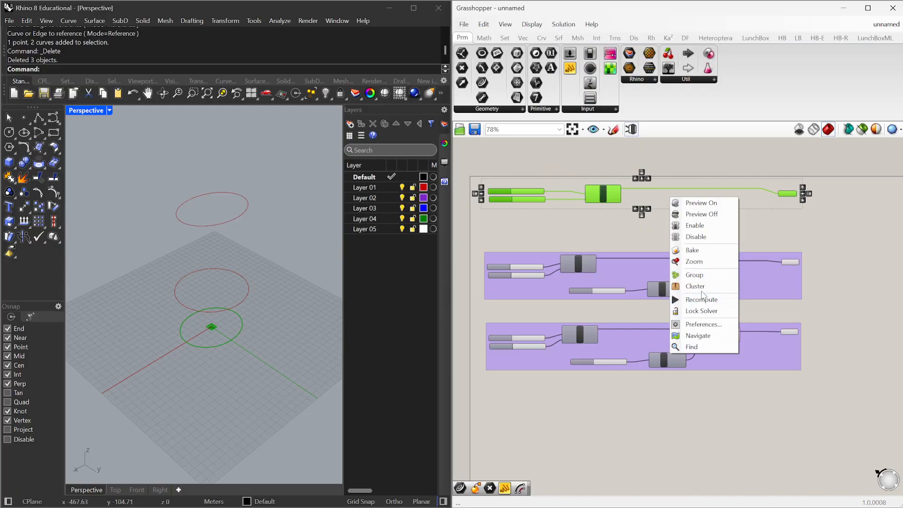
{"action": "left_click", "coordinate": [691, 272]}
{"action": "left_click_drag", "start_coordinate": [726, 197], "coordinate": [726, 219]}
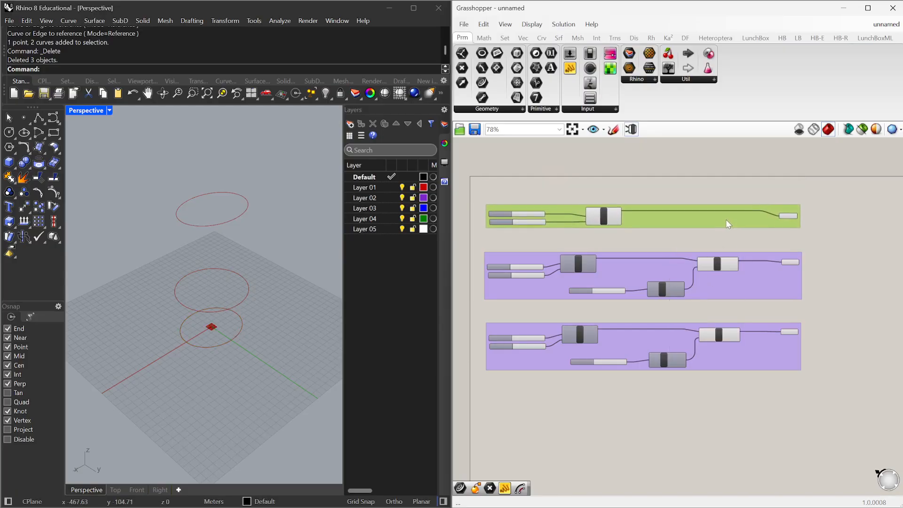
{"action": "left_click", "coordinate": [812, 225]}
Name the first row's group Top.
{"action": "scroll", "coordinate": [616, 207], "scroll_direction": "up", "scroll_amount": 4}
{"action": "scroll", "coordinate": [649, 221], "scroll_direction": "up", "scroll_amount": 2}
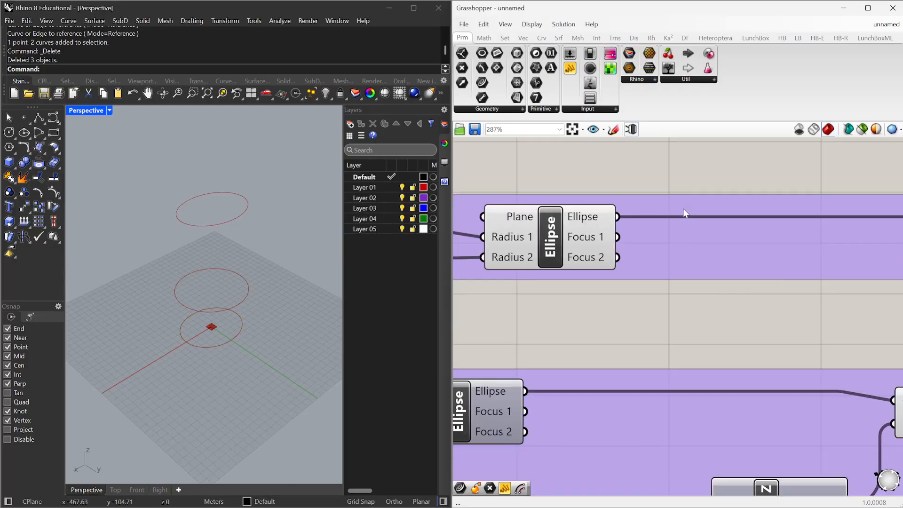
{"action": "left_click", "coordinate": [685, 213]}
{"action": "right_click", "coordinate": [687, 210]}
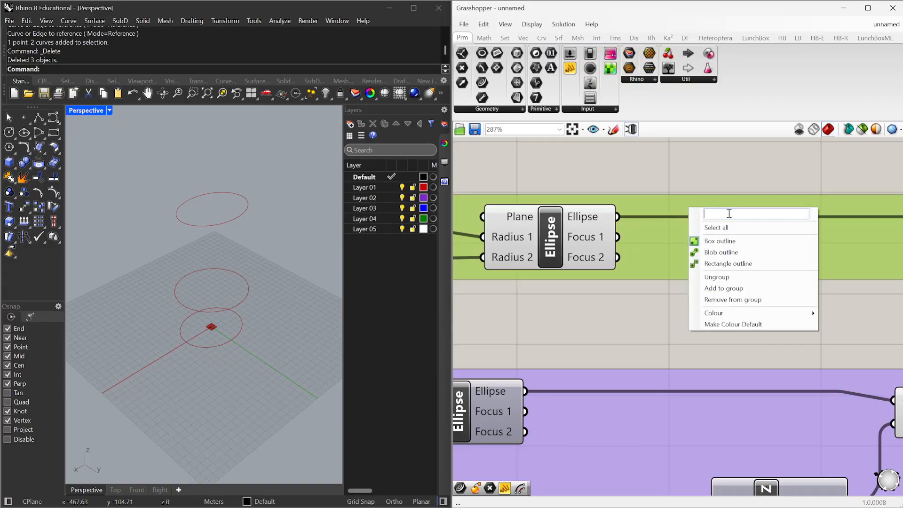
{"action": "type", "text": "Top"}
{"action": "left_click", "coordinate": [721, 179]}
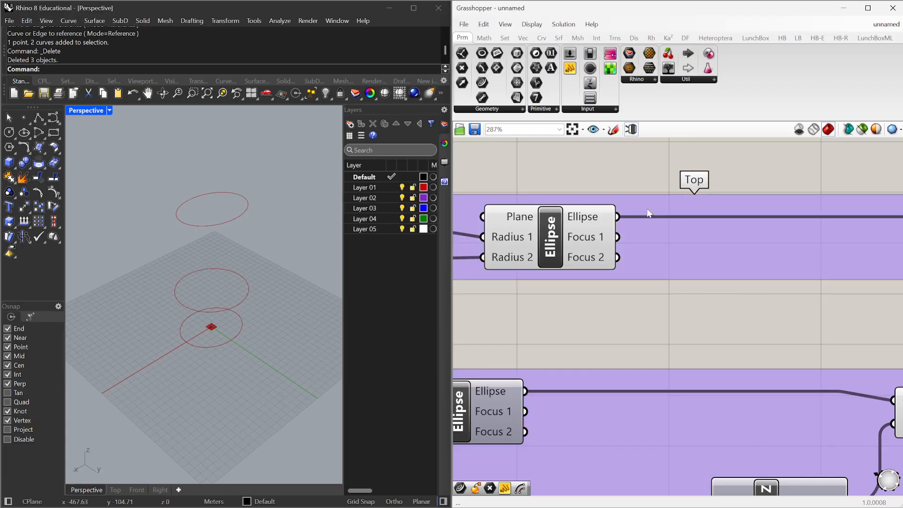
Name the middle row's group Middle.
{"action": "scroll", "coordinate": [629, 218], "scroll_direction": "down", "scroll_amount": 4}
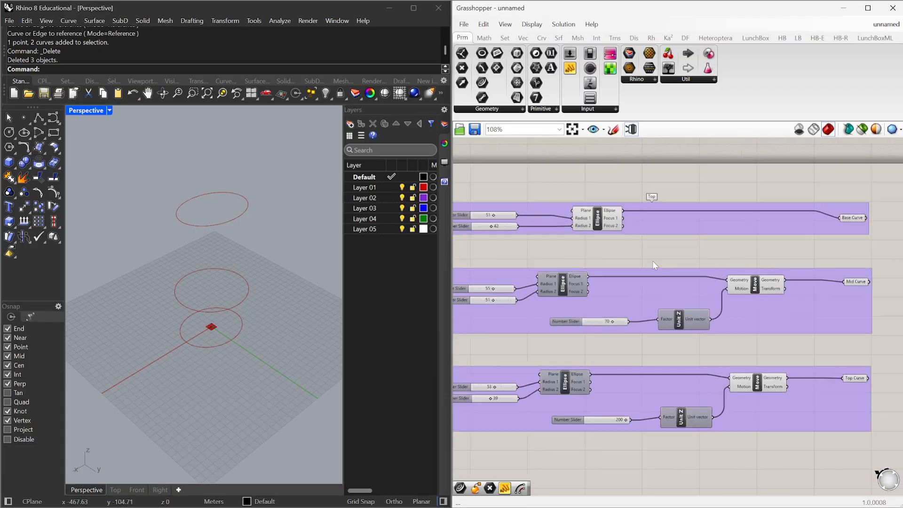
{"action": "scroll", "coordinate": [724, 233], "scroll_direction": "up", "scroll_amount": 2}
{"action": "scroll", "coordinate": [498, 247], "scroll_direction": "down", "scroll_amount": 3}
{"action": "left_click_drag", "start_coordinate": [871, 296], "coordinate": [870, 296]}
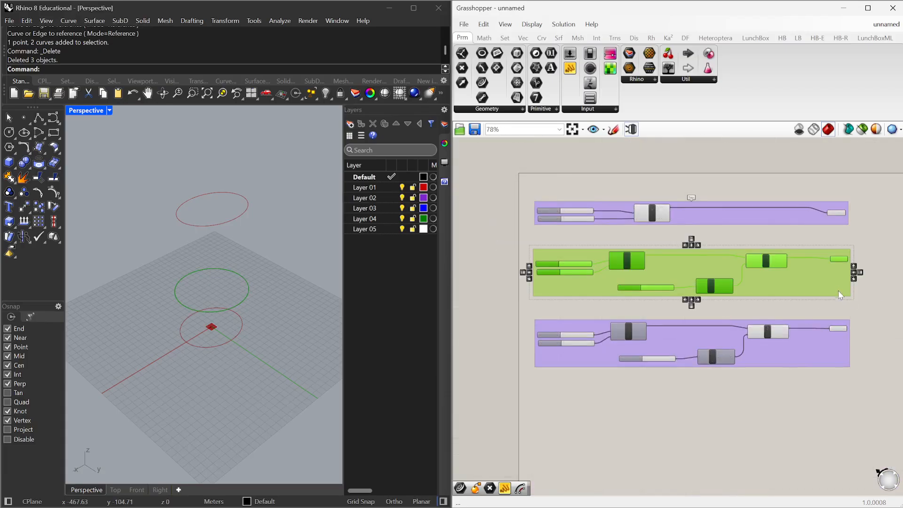
{"action": "right_click", "coordinate": [773, 286]}
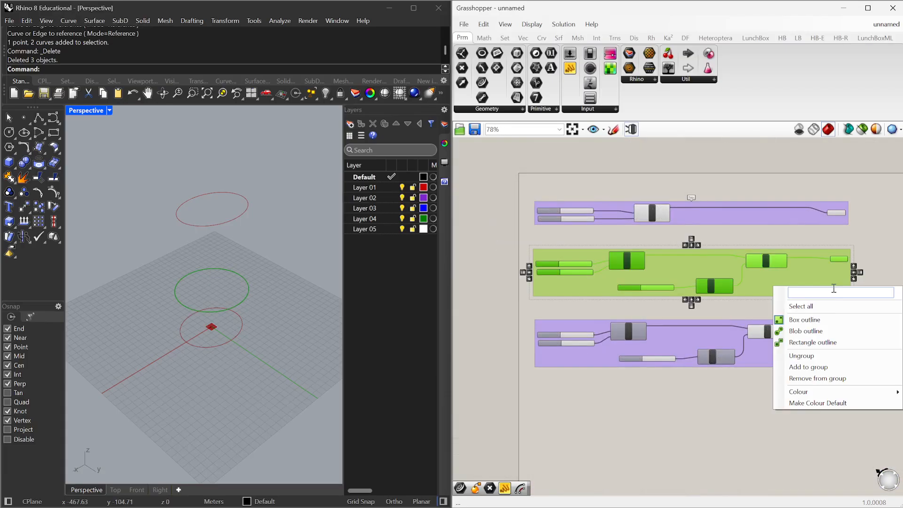
{"action": "left_click", "coordinate": [701, 300]}
{"action": "scroll", "coordinate": [694, 259], "scroll_direction": "up", "scroll_amount": 5}
{"action": "left_click", "coordinate": [702, 236]}
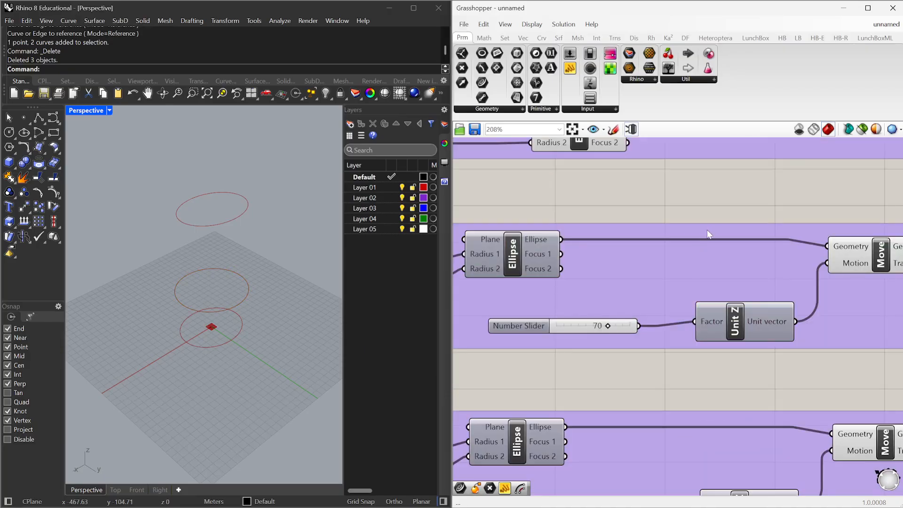
{"action": "right_click", "coordinate": [707, 230]}
{"action": "left_click", "coordinate": [694, 232]}
{"action": "right_click", "coordinate": [699, 228]}
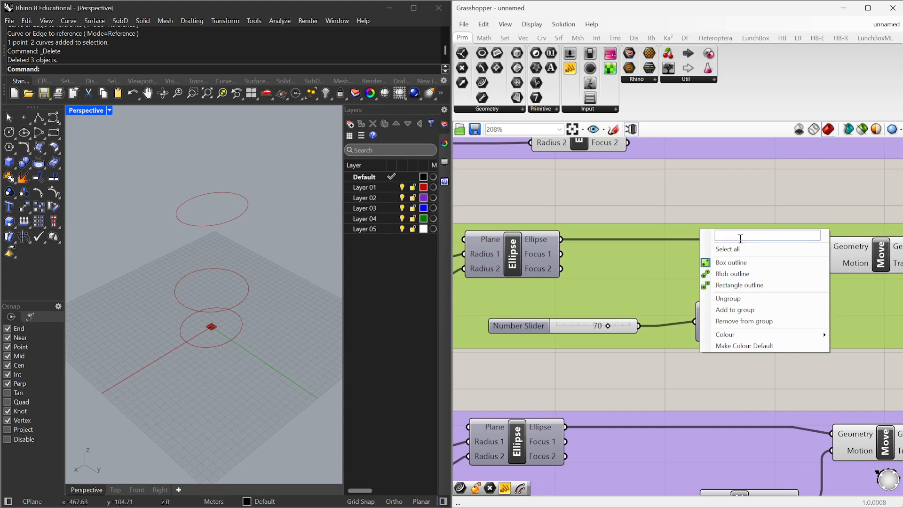
{"action": "left_click", "coordinate": [617, 240]}
{"action": "left_click", "coordinate": [617, 240]}
{"action": "right_click", "coordinate": [681, 229]}
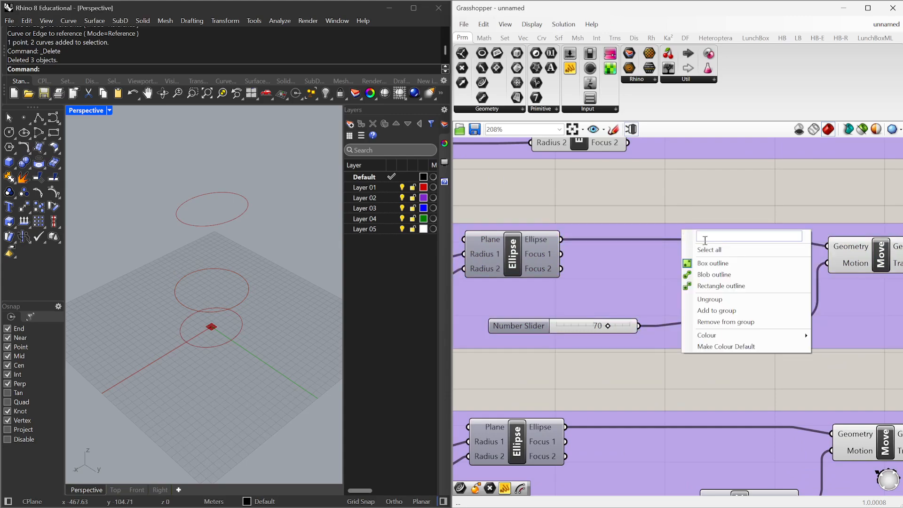
{"action": "type", "text": "Middle"}
{"action": "key", "text": "Return"}
Rename the first row's group to Bottom Curve.
{"action": "scroll", "coordinate": [690, 273], "scroll_direction": "down", "scroll_amount": 3}
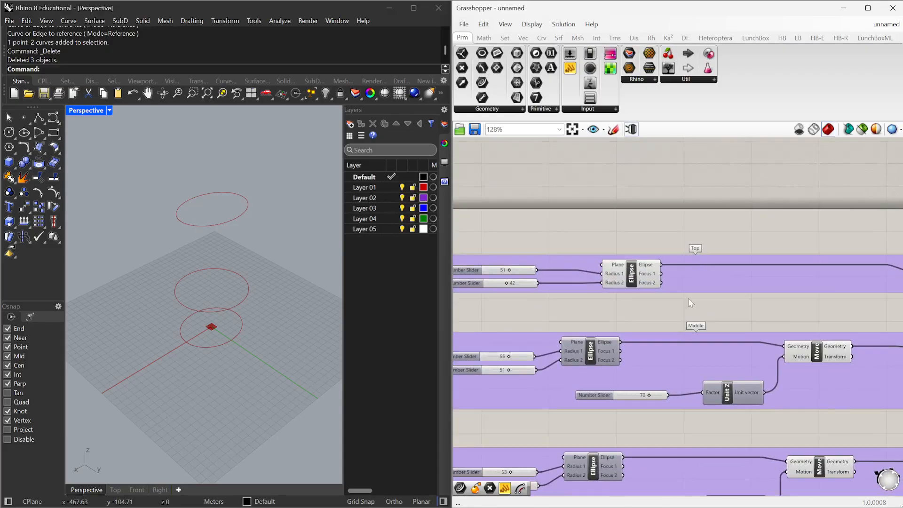
{"action": "scroll", "coordinate": [684, 286], "scroll_direction": "up", "scroll_amount": 6}
{"action": "left_click", "coordinate": [682, 275]}
{"action": "right_click", "coordinate": [684, 280]}
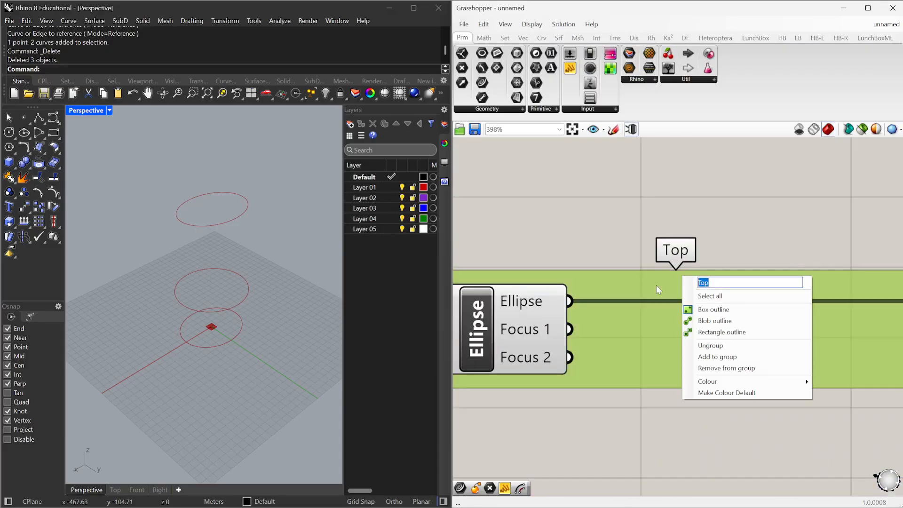
{"action": "type", "text": "Bottom "}
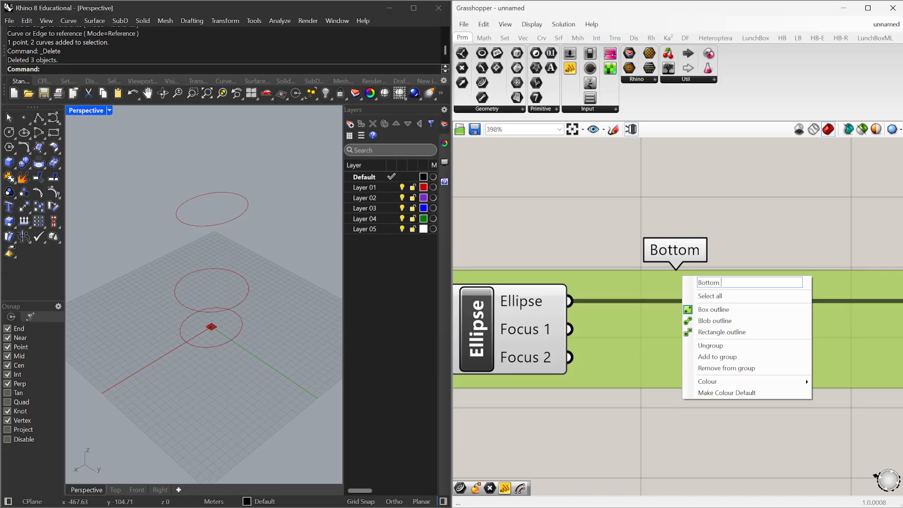
{"action": "type", "text": "Curve"}
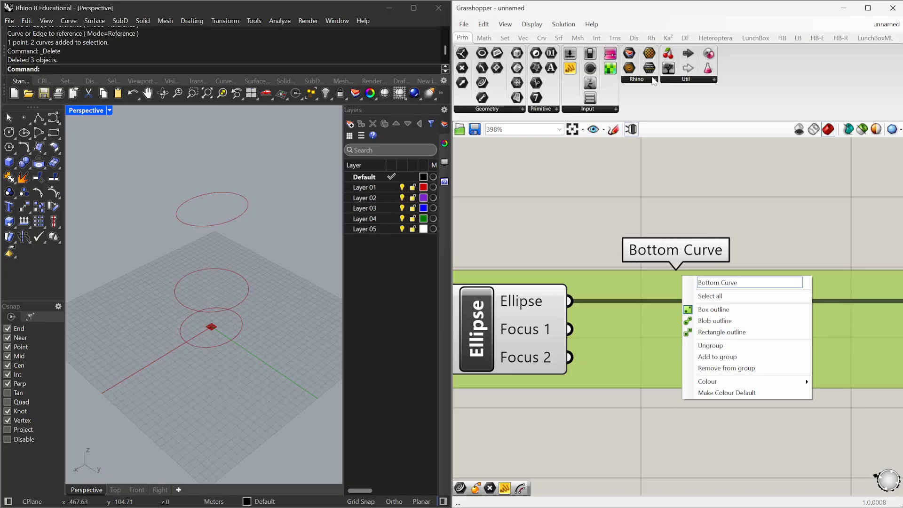
{"action": "left_click", "coordinate": [699, 178]}
Name the third row's group TopCurve.
{"action": "scroll", "coordinate": [643, 267], "scroll_direction": "down", "scroll_amount": 6}
{"action": "right_click_drag", "start_coordinate": [669, 298], "coordinate": [670, 186]}
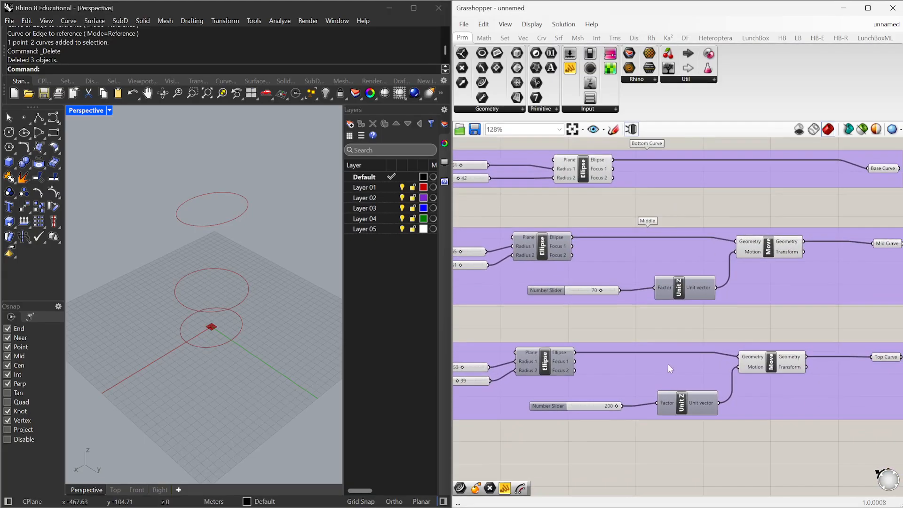
{"action": "scroll", "coordinate": [668, 363], "scroll_direction": "up", "scroll_amount": 4}
{"action": "right_click", "coordinate": [680, 297]}
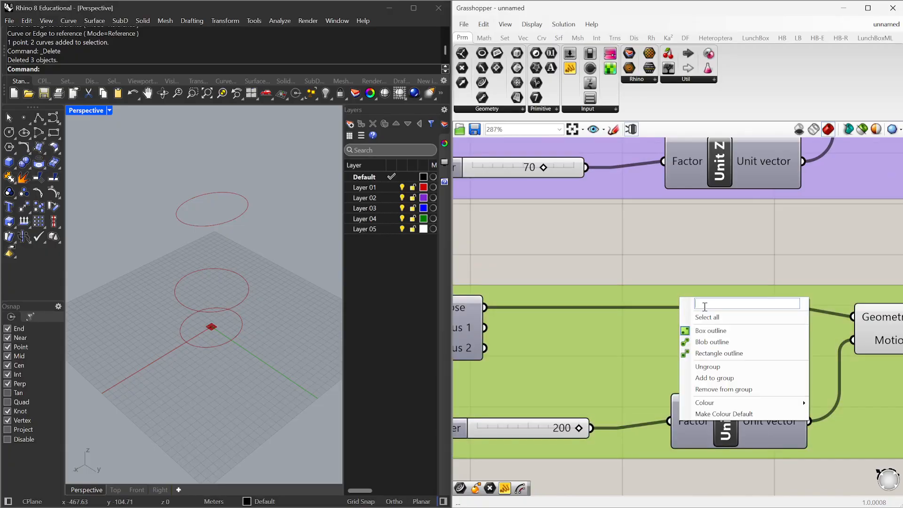
{"action": "type", "text": "TopCurve"}
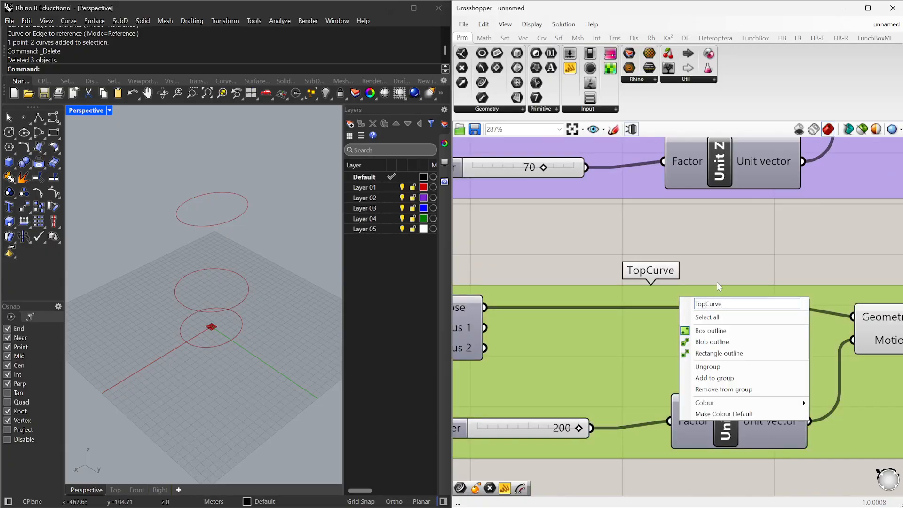
{"action": "left_click", "coordinate": [758, 209]}
{"action": "scroll", "coordinate": [694, 303], "scroll_direction": "down", "scroll_amount": 7}
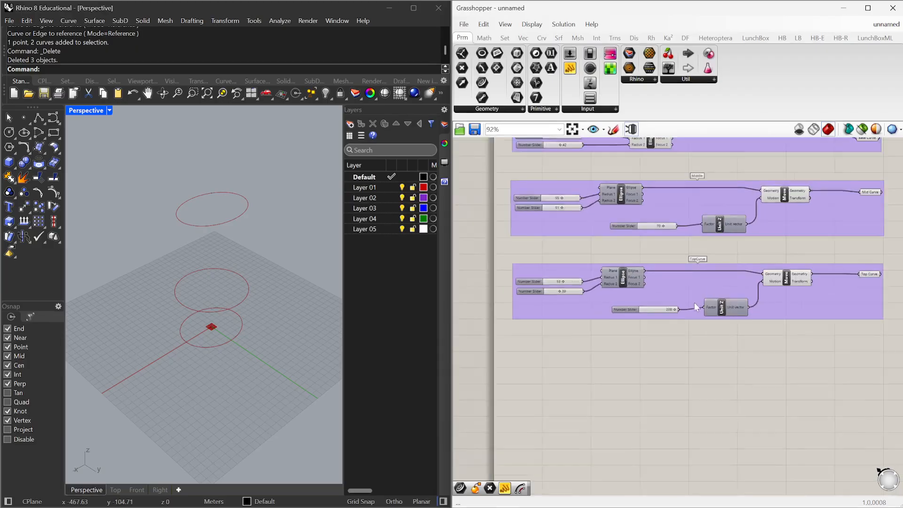
{"action": "scroll", "coordinate": [622, 278], "scroll_direction": "up", "scroll_amount": 2}
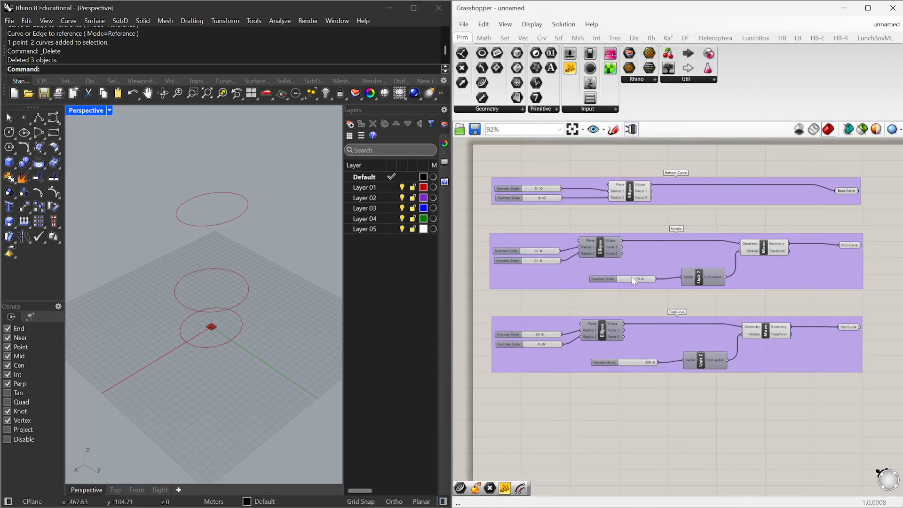
{"action": "right_click_drag", "start_coordinate": [746, 258], "coordinate": [622, 243]}
{"action": "scroll", "coordinate": [706, 169], "scroll_direction": "up", "scroll_amount": 1}
{"action": "left_click_drag", "start_coordinate": [712, 146], "coordinate": [798, 376]}
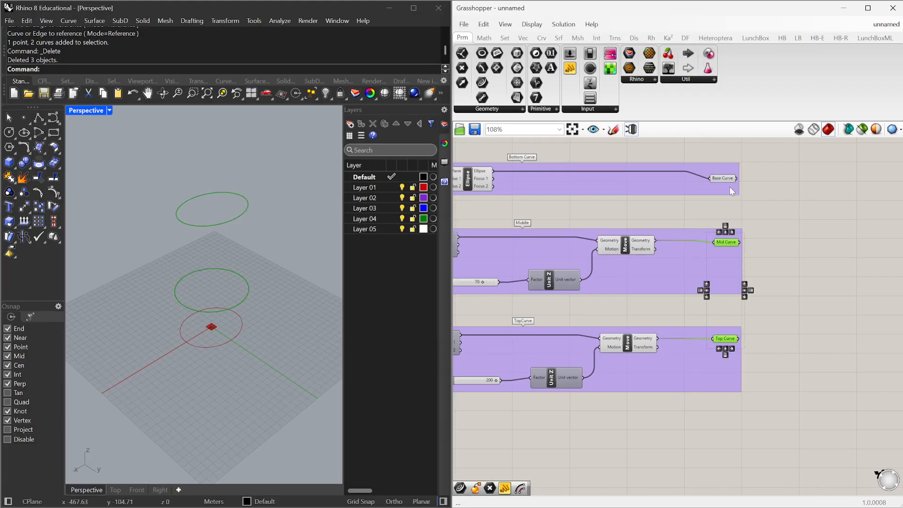
{"action": "left_click", "coordinate": [704, 203]}
{"action": "right_click_drag", "start_coordinate": [728, 229], "coordinate": [713, 244]}
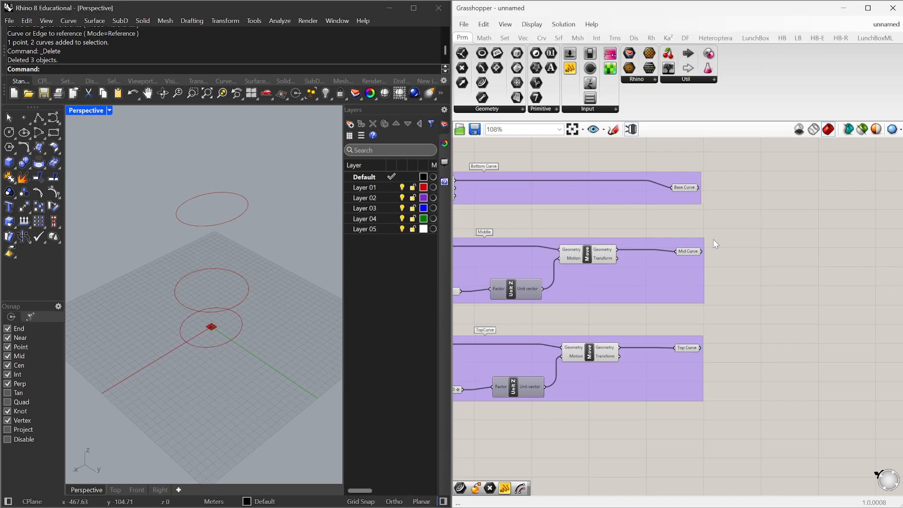
{"action": "scroll", "coordinate": [776, 221], "scroll_direction": "up", "scroll_amount": 1}
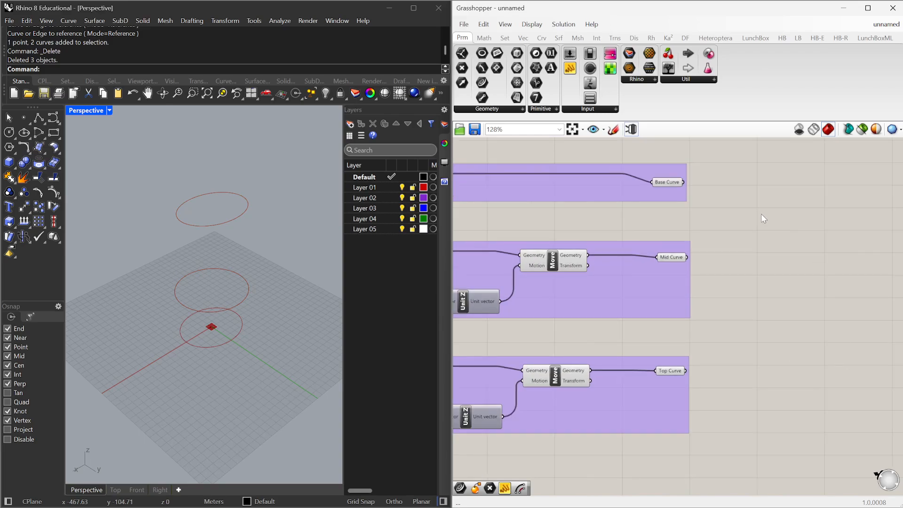
{"action": "double_click", "coordinate": [759, 215]}
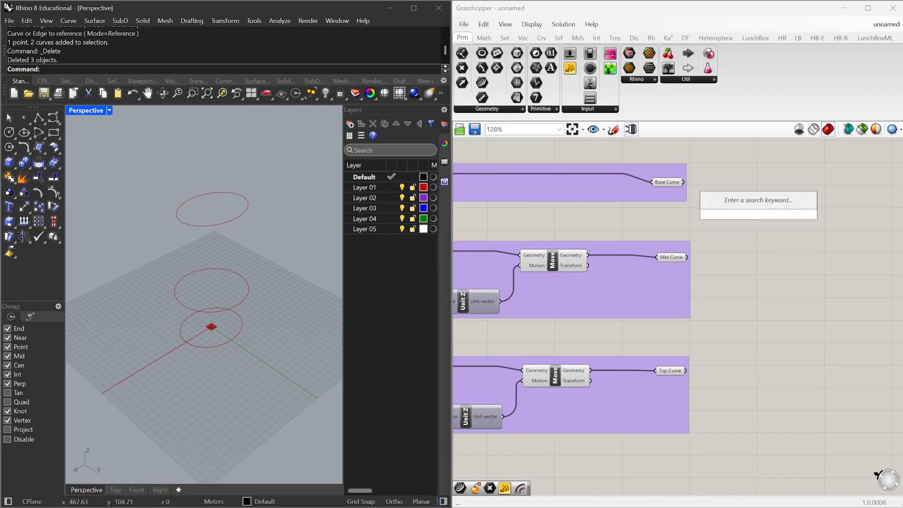
{"action": "type", "text": "loft"}
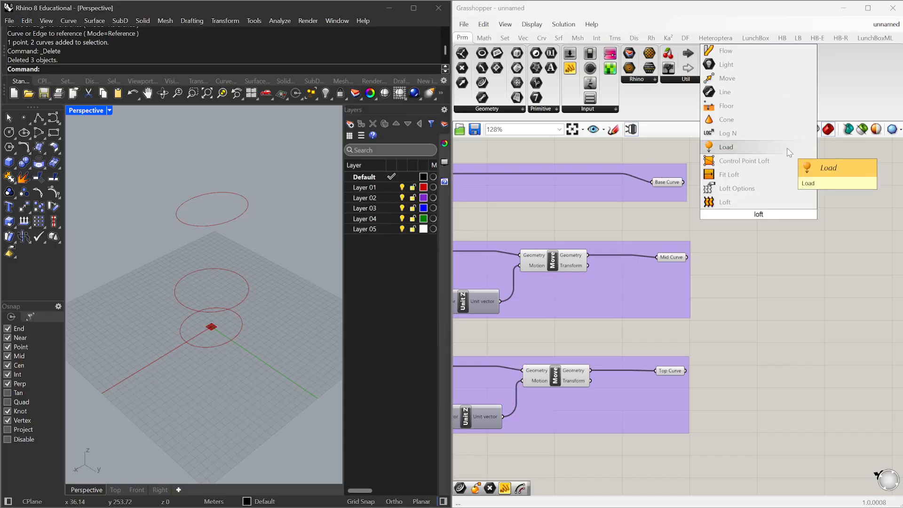
{"action": "left_click", "coordinate": [712, 203]}
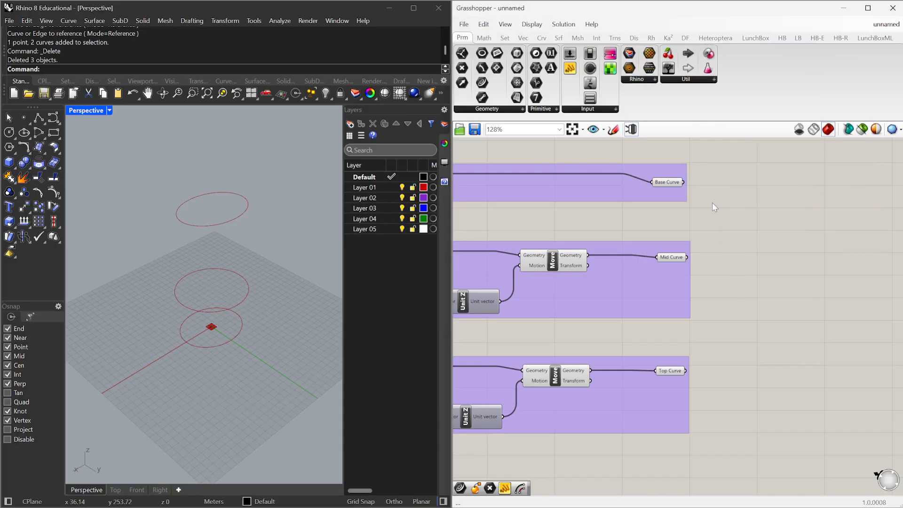
Place a Loft component from the Surface Freeform set to the right of the three groups.
{"action": "left_click", "coordinate": [558, 39]}
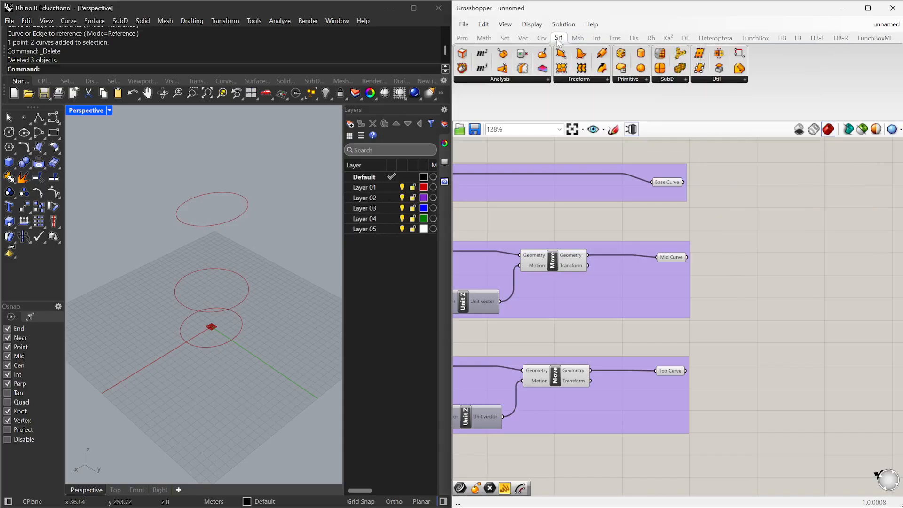
{"action": "left_click", "coordinate": [586, 80]}
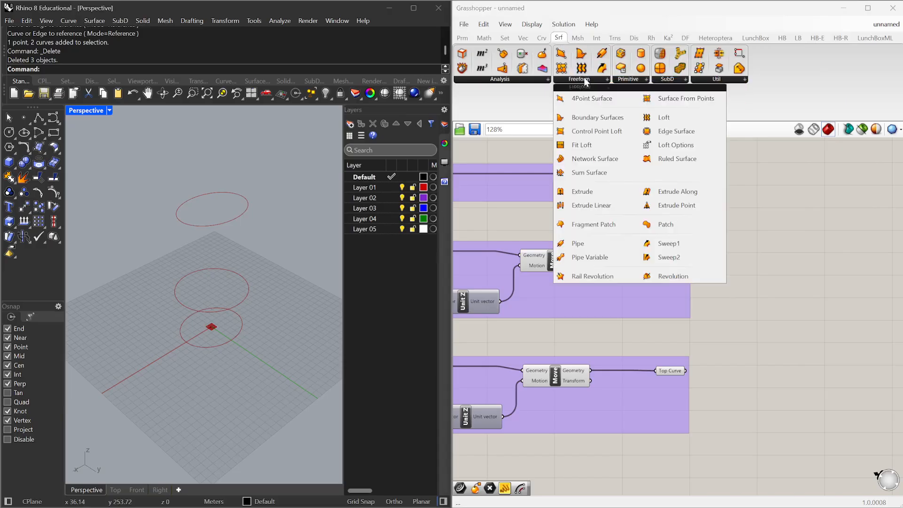
{"action": "left_click", "coordinate": [657, 124]}
{"action": "left_click", "coordinate": [745, 290]}
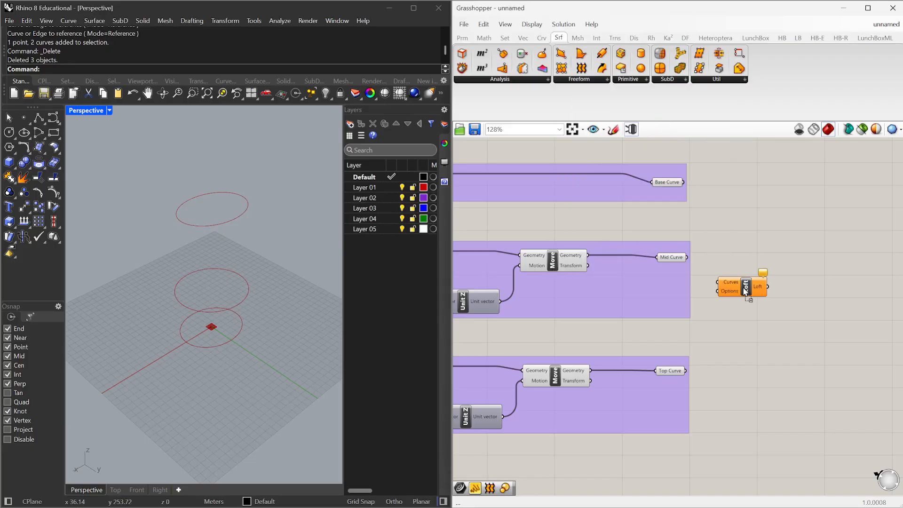
{"action": "scroll", "coordinate": [745, 290], "scroll_direction": "up", "scroll_amount": 3}
{"action": "left_click_drag", "start_coordinate": [751, 286], "coordinate": [779, 279]}
{"action": "scroll", "coordinate": [681, 228], "scroll_direction": "down", "scroll_amount": 4}
{"action": "right_click_drag", "start_coordinate": [681, 228], "coordinate": [678, 242]}
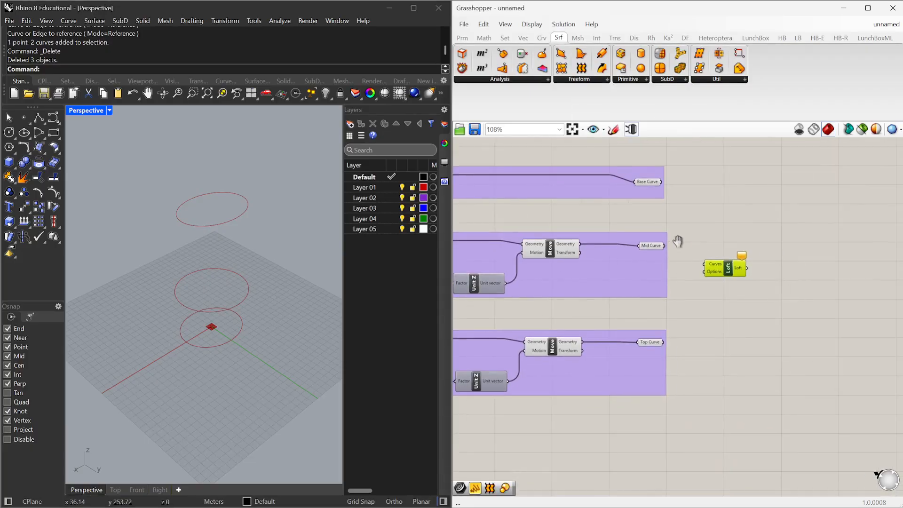
{"action": "scroll", "coordinate": [689, 198], "scroll_direction": "up", "scroll_amount": 1}
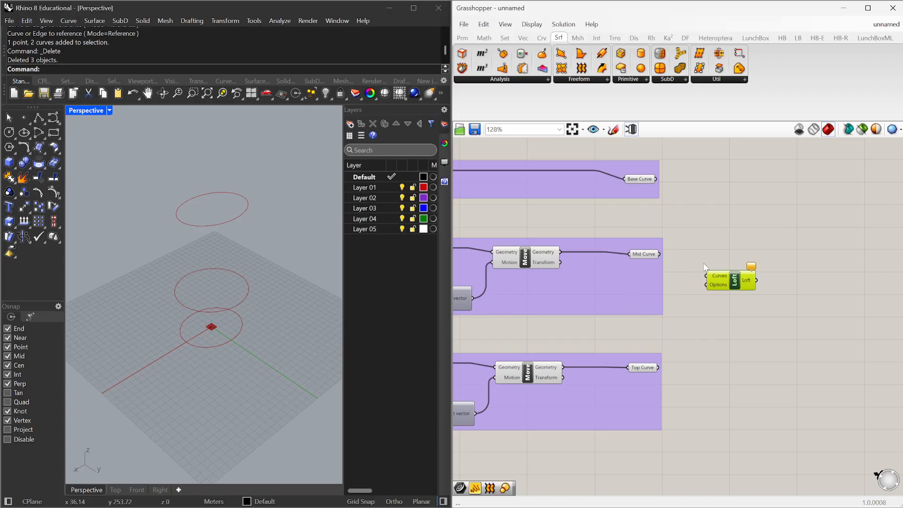
{"action": "left_click_drag", "start_coordinate": [741, 289], "coordinate": [770, 272]}
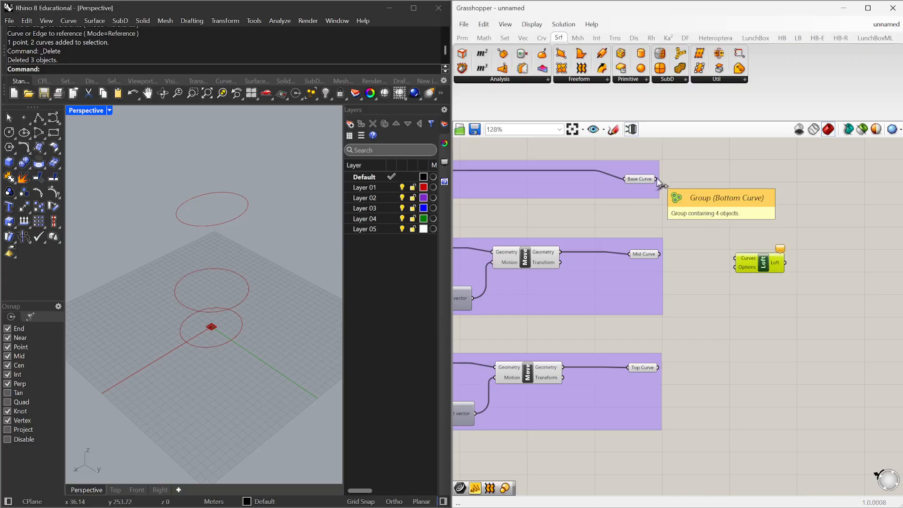
Connect the Base Curve, Mid Curve and Top Curve parameters to the Loft's Curves input.
{"action": "left_click_drag", "start_coordinate": [656, 178], "coordinate": [736, 260]}
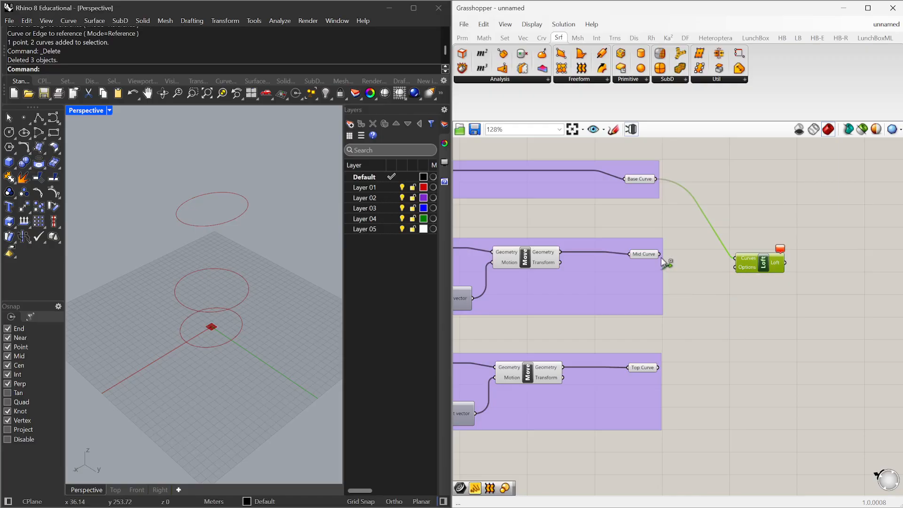
{"action": "left_click_drag", "start_coordinate": [660, 255], "coordinate": [734, 258], "text": "shift"}
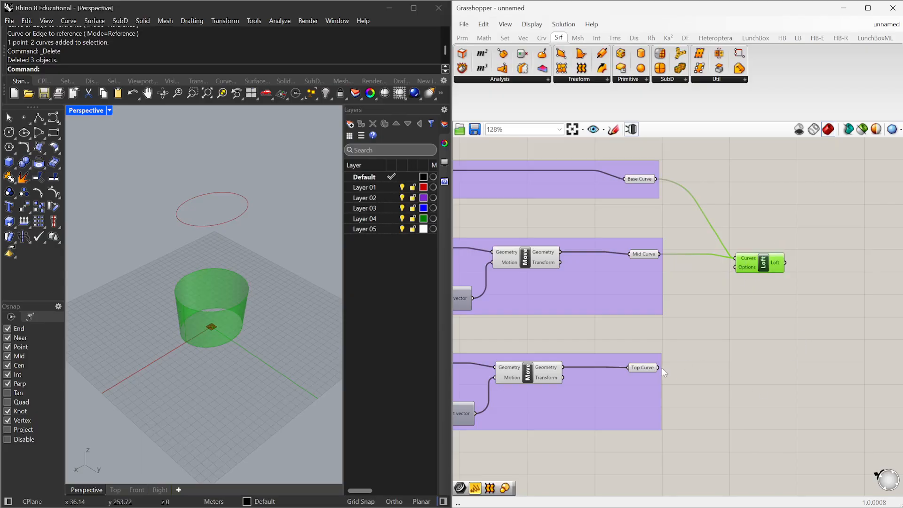
{"action": "left_click_drag", "start_coordinate": [658, 368], "coordinate": [733, 258], "text": "shift"}
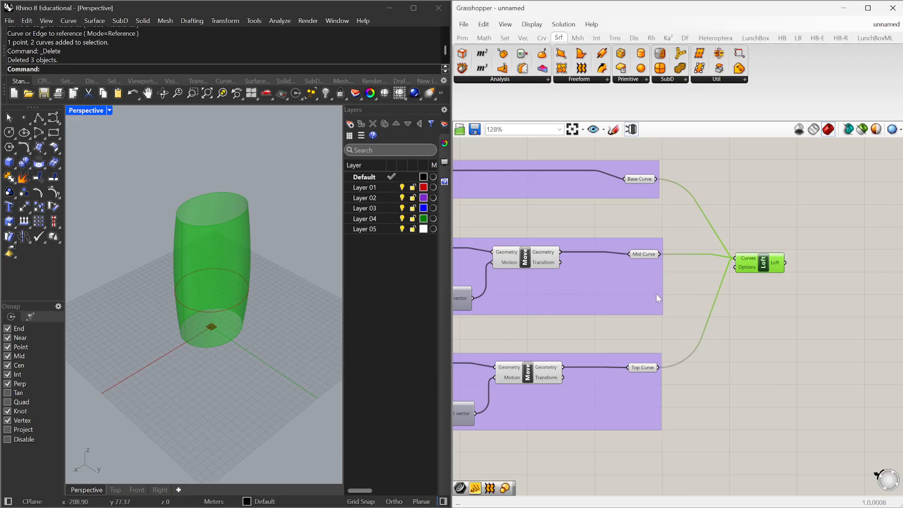
{"action": "scroll", "coordinate": [736, 267], "scroll_direction": "up", "scroll_amount": 1}
{"action": "left_click_drag", "start_coordinate": [763, 267], "coordinate": [734, 288]}
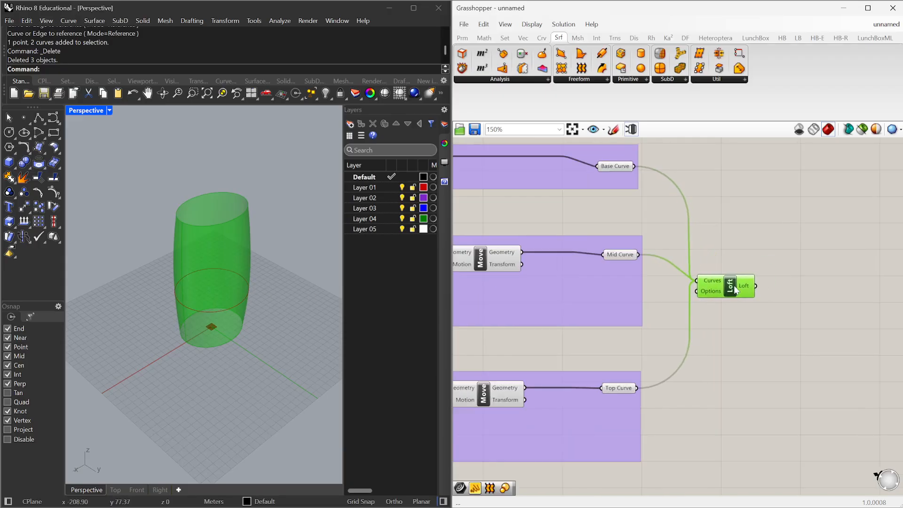
{"action": "scroll", "coordinate": [736, 277], "scroll_direction": "down", "scroll_amount": 5}
{"action": "scroll", "coordinate": [709, 263], "scroll_direction": "up", "scroll_amount": 4}
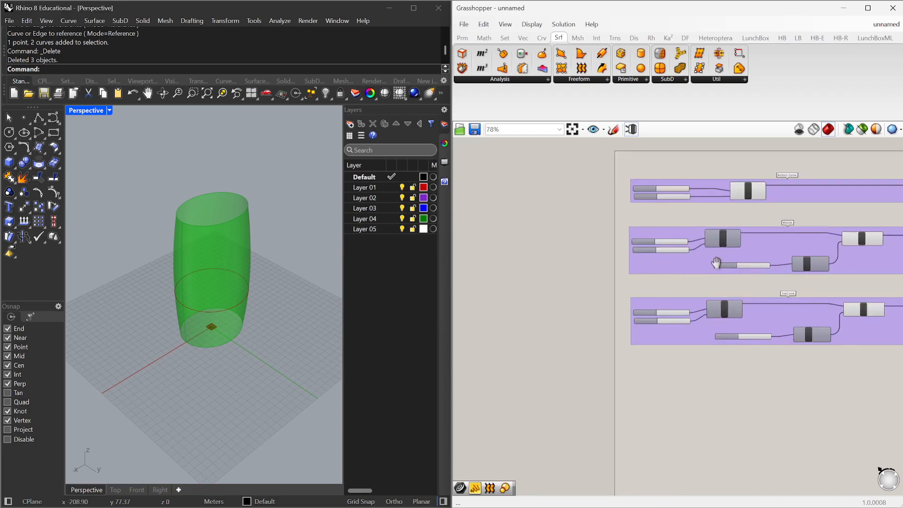
Lower the bottom ellipse's radius sliders, bringing Radius 1 to about 33 and reducing Radius 2.
{"action": "scroll", "coordinate": [716, 263], "scroll_direction": "up", "scroll_amount": 8}
{"action": "mouse_move", "coordinate": [635, 257]}
{"action": "left_mouse_down"}
{"action": "mouse_move", "coordinate": [589, 258]}
{"action": "mouse_move", "coordinate": [690, 259]}
{"action": "mouse_move", "coordinate": [619, 258]}
{"action": "mouse_move", "coordinate": [640, 256]}
{"action": "left_mouse_up"}
{"action": "mouse_move", "coordinate": [634, 290]}
{"action": "left_mouse_down"}
{"action": "mouse_move", "coordinate": [600, 292]}
{"action": "mouse_move", "coordinate": [641, 292]}
{"action": "mouse_move", "coordinate": [629, 307]}
{"action": "left_mouse_up"}
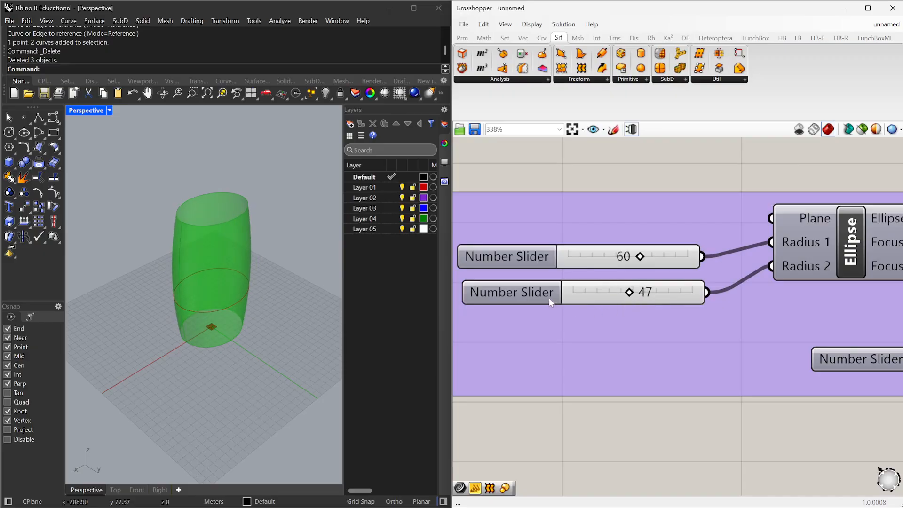
{"action": "scroll", "coordinate": [555, 286], "scroll_direction": "down", "scroll_amount": 5}
{"action": "scroll", "coordinate": [585, 234], "scroll_direction": "up", "scroll_amount": 3}
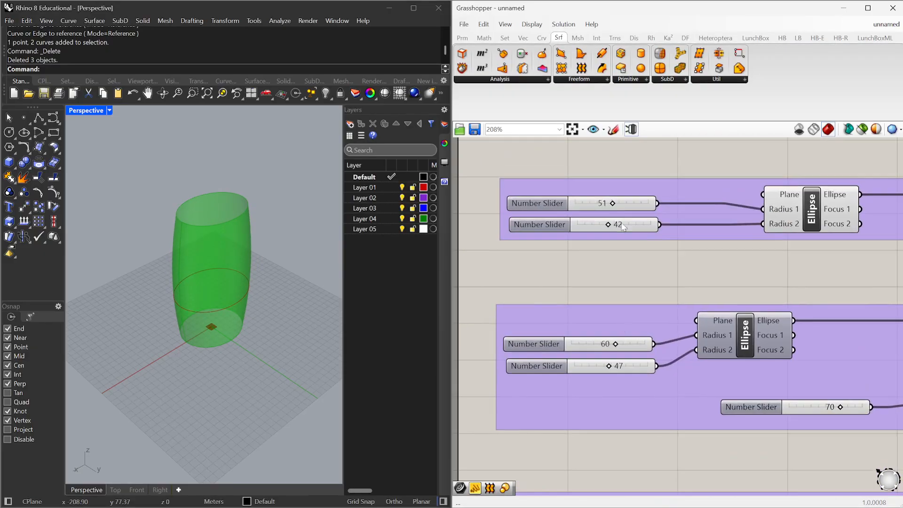
{"action": "scroll", "coordinate": [623, 227], "scroll_direction": "up", "scroll_amount": 4}
{"action": "left_click_drag", "start_coordinate": [611, 202], "coordinate": [585, 207]}
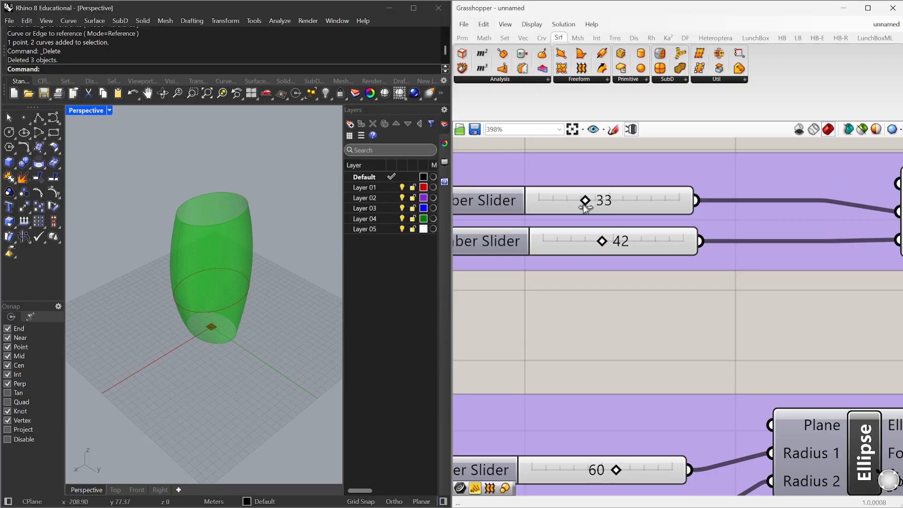
{"action": "left_click_drag", "start_coordinate": [602, 241], "coordinate": [575, 242]}
Set the middle ellipse's radius sliders to about 37 and 28.
{"action": "scroll", "coordinate": [663, 268], "scroll_direction": "down", "scroll_amount": 3}
{"action": "scroll", "coordinate": [651, 302], "scroll_direction": "up", "scroll_amount": 4}
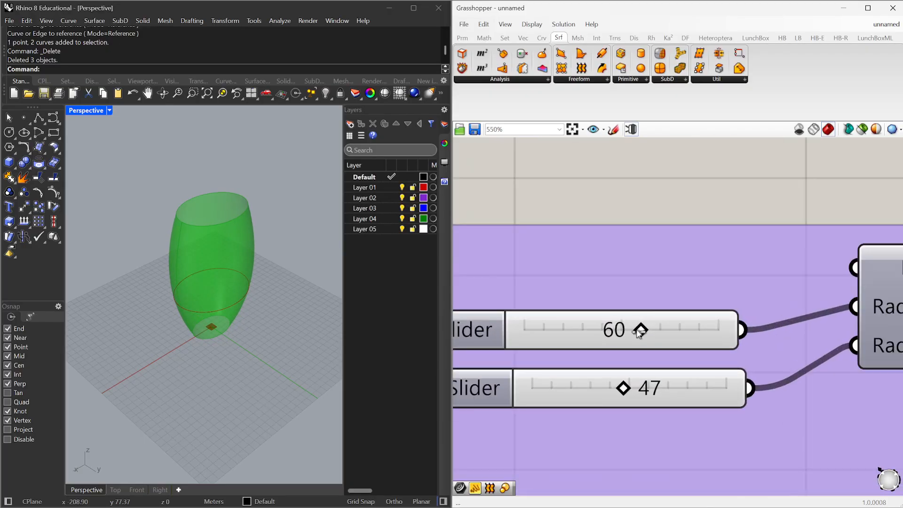
{"action": "left_click_drag", "start_coordinate": [639, 330], "coordinate": [594, 329]}
{"action": "left_click_drag", "start_coordinate": [623, 388], "coordinate": [587, 389]}
Set the top ellipse's radius sliders to about 22 and 20.
{"action": "scroll", "coordinate": [690, 403], "scroll_direction": "down", "scroll_amount": 4}
{"action": "scroll", "coordinate": [665, 267], "scroll_direction": "up", "scroll_amount": 2}
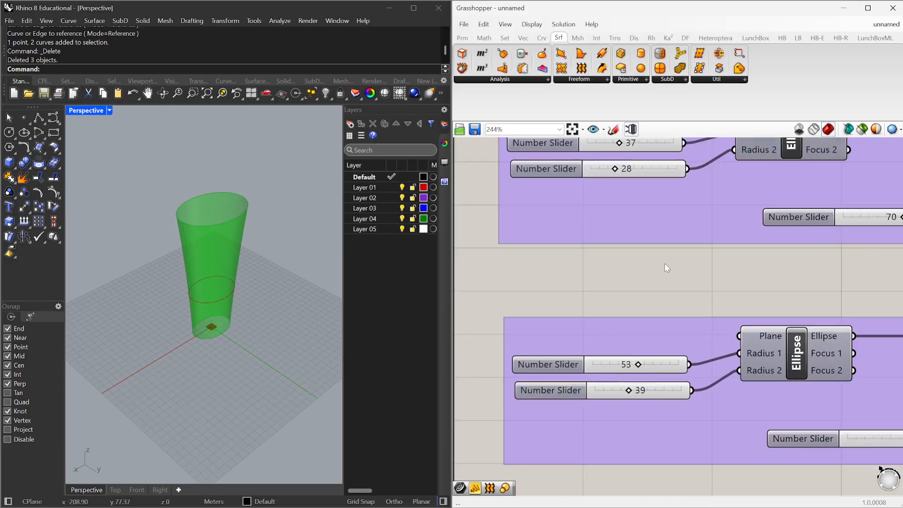
{"action": "right_click_drag", "start_coordinate": [665, 267], "coordinate": [664, 201]}
{"action": "scroll", "coordinate": [649, 288], "scroll_direction": "up", "scroll_amount": 2}
{"action": "left_click_drag", "start_coordinate": [649, 288], "coordinate": [608, 287]}
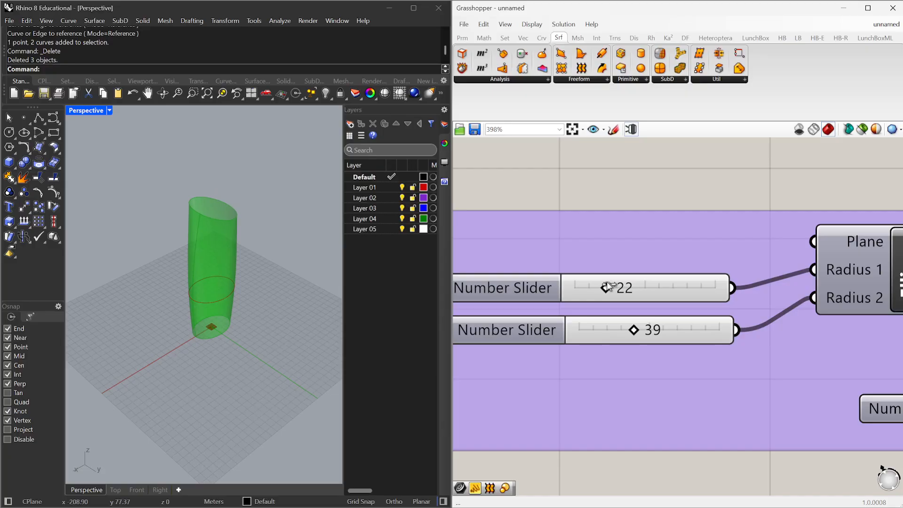
{"action": "left_click_drag", "start_coordinate": [634, 330], "coordinate": [606, 331]}
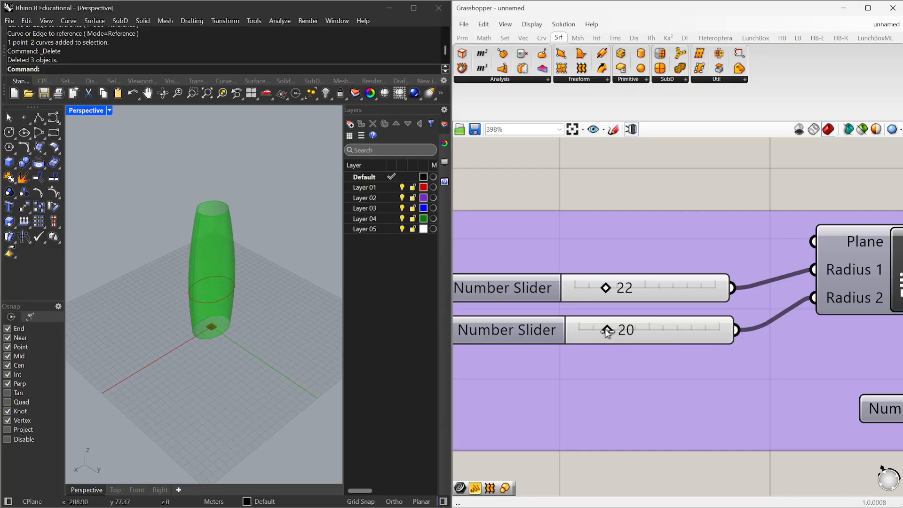
Reposition the Loft component next to the three curve parameters.
{"action": "right_click_drag", "start_coordinate": [238, 298], "coordinate": [197, 301]}
{"action": "scroll", "coordinate": [189, 276], "scroll_direction": "up", "scroll_amount": 3}
{"action": "scroll", "coordinate": [788, 326], "scroll_direction": "down", "scroll_amount": 3}
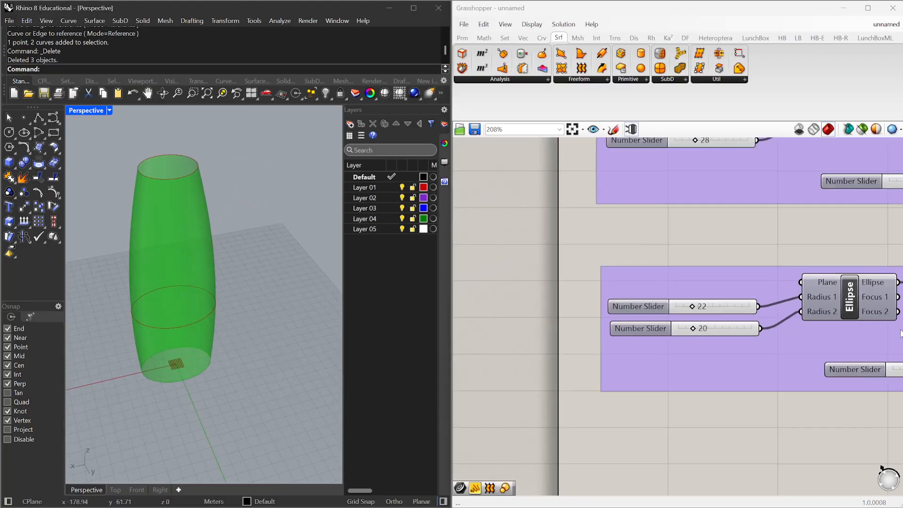
{"action": "right_click_drag", "start_coordinate": [897, 335], "coordinate": [674, 312]}
{"action": "scroll", "coordinate": [781, 331], "scroll_direction": "down", "scroll_amount": 3}
{"action": "scroll", "coordinate": [674, 311], "scroll_direction": "down", "scroll_amount": 3}
{"action": "right_click_drag", "start_coordinate": [791, 341], "coordinate": [632, 319]}
{"action": "left_click", "coordinate": [827, 250]}
{"action": "scroll", "coordinate": [771, 203], "scroll_direction": "up", "scroll_amount": 2}
{"action": "left_click_drag", "start_coordinate": [759, 248], "coordinate": [809, 253]}
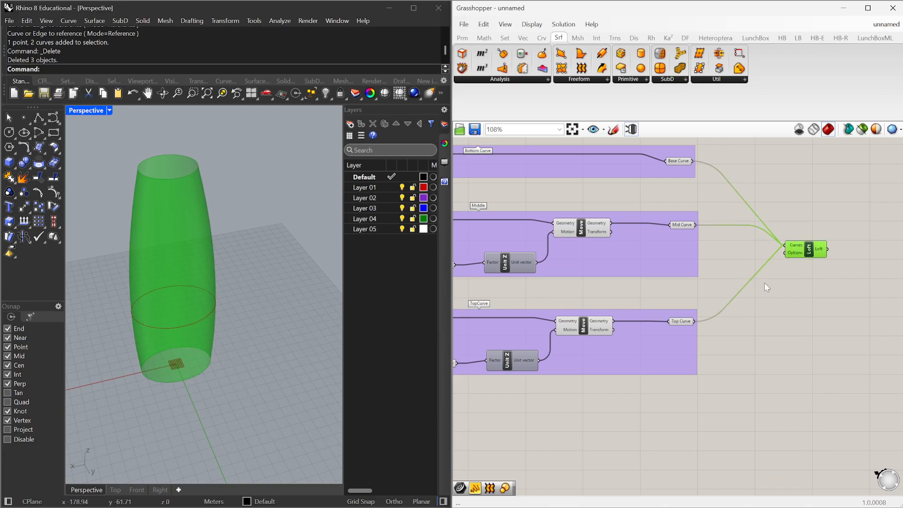
{"action": "scroll", "coordinate": [772, 258], "scroll_direction": "down", "scroll_amount": 3}
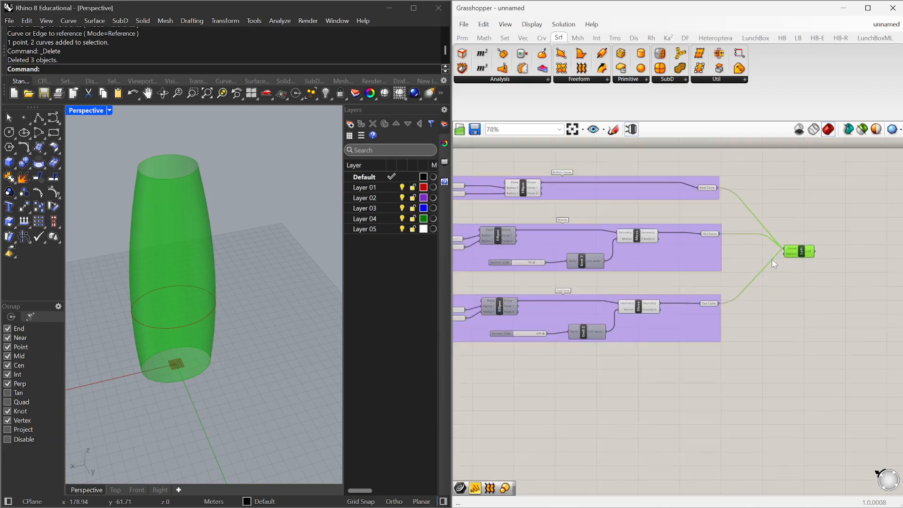
{"action": "scroll", "coordinate": [743, 247], "scroll_direction": "up", "scroll_amount": 4}
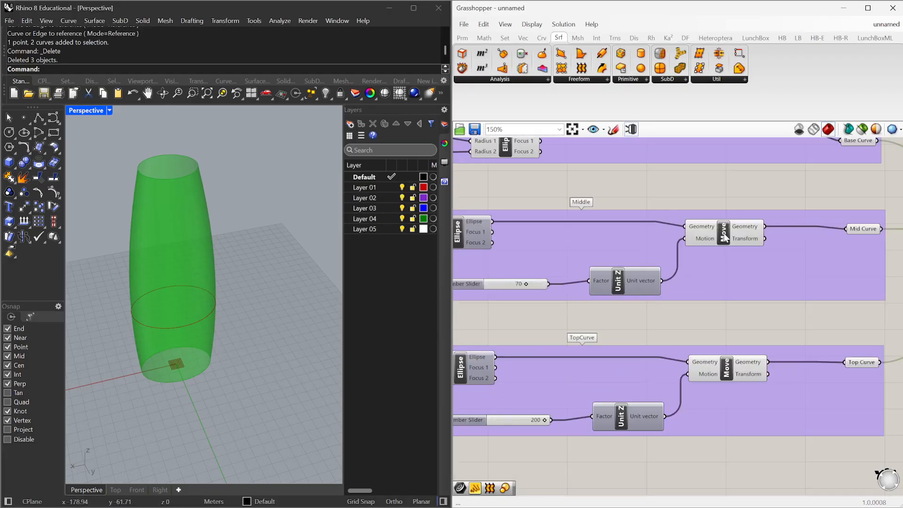
Shift the Mid Curve parameter slightly to the right within the middle group.
{"action": "left_click", "coordinate": [725, 238]}
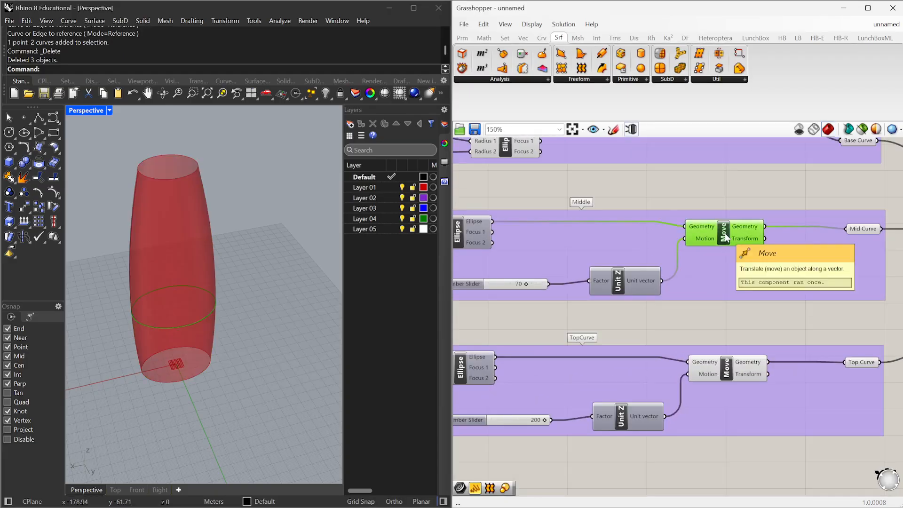
{"action": "right_click_drag", "start_coordinate": [725, 237], "coordinate": [630, 209]}
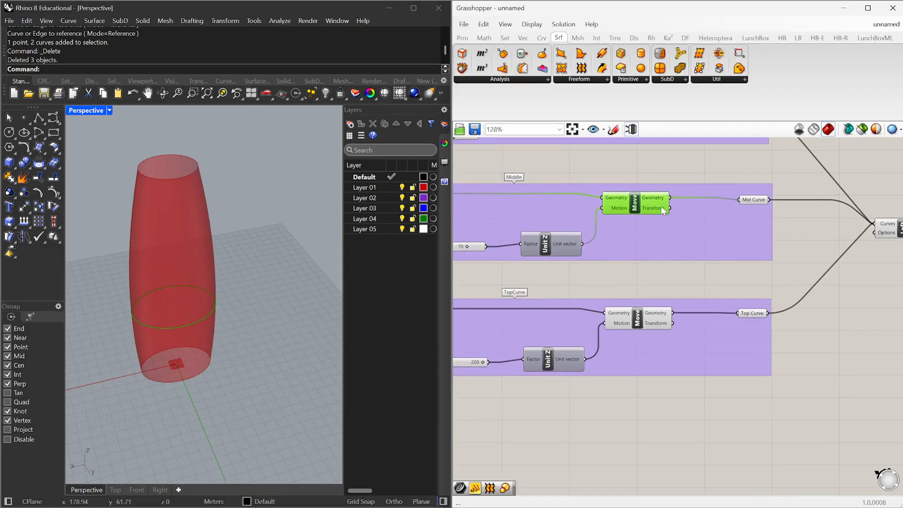
{"action": "left_click", "coordinate": [771, 199]}
{"action": "left_click_drag", "start_coordinate": [770, 199], "coordinate": [792, 197]}
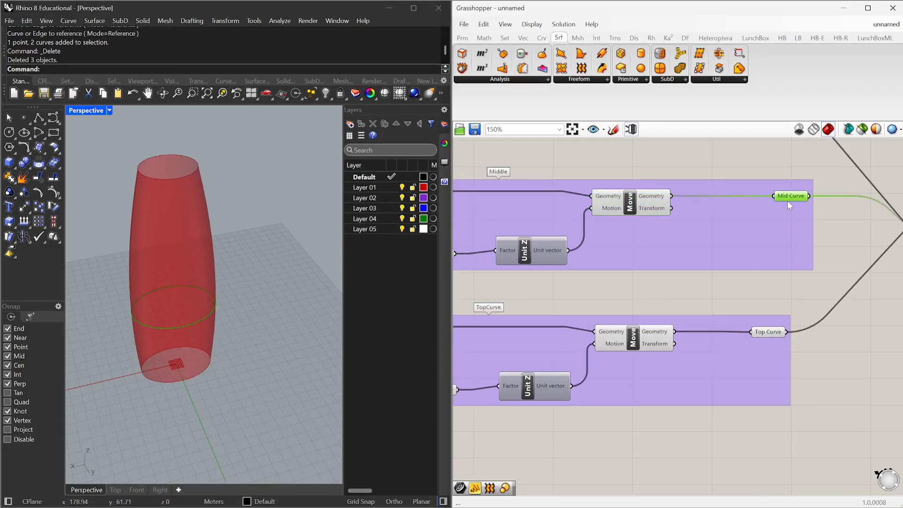
Disconnect the Top Curve, Mid Curve and Base Curve parameters from the Loft's Curves input.
{"action": "scroll", "coordinate": [771, 230], "scroll_direction": "down", "scroll_amount": 1}
{"action": "right_click_drag", "start_coordinate": [769, 234], "coordinate": [624, 252]}
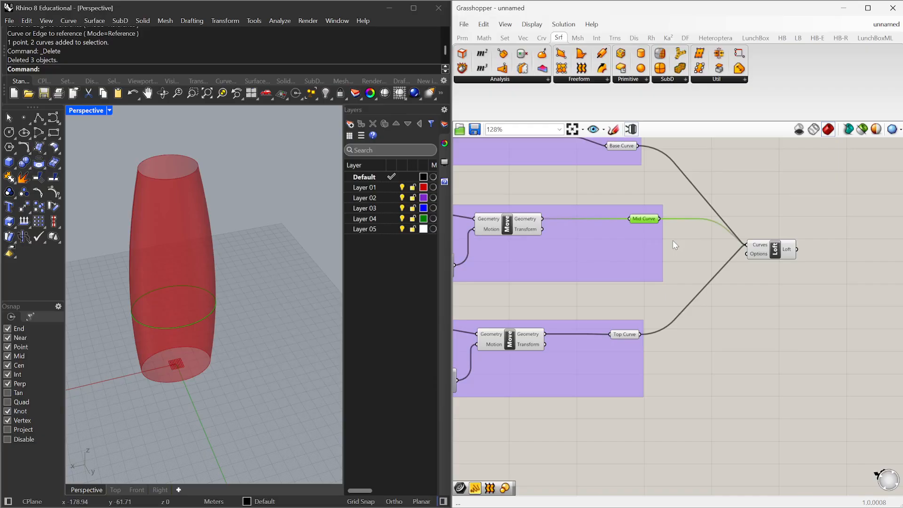
{"action": "scroll", "coordinate": [680, 244], "scroll_direction": "down", "scroll_amount": 2}
{"action": "right_click_drag", "start_coordinate": [692, 247], "coordinate": [706, 243]}
{"action": "scroll", "coordinate": [713, 241], "scroll_direction": "up", "scroll_amount": 2}
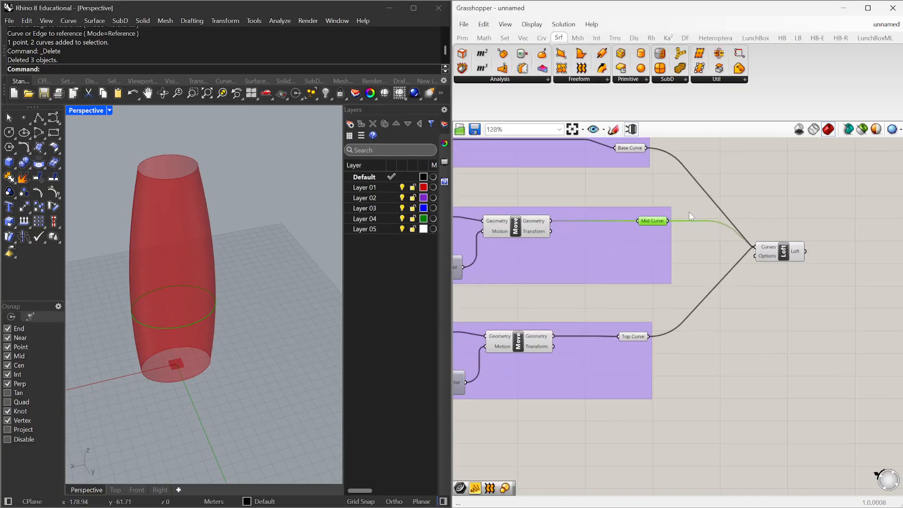
{"action": "scroll", "coordinate": [690, 212], "scroll_direction": "down", "scroll_amount": 1}
{"action": "left_click", "coordinate": [686, 200]}
{"action": "scroll", "coordinate": [656, 154], "scroll_direction": "up", "scroll_amount": 2}
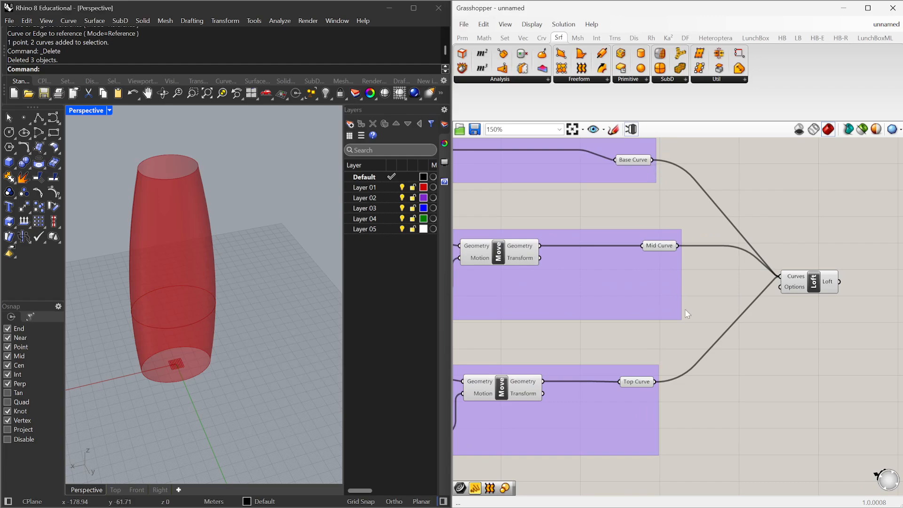
{"action": "left_click_drag", "start_coordinate": [654, 381], "coordinate": [781, 277], "text": "ctrl"}
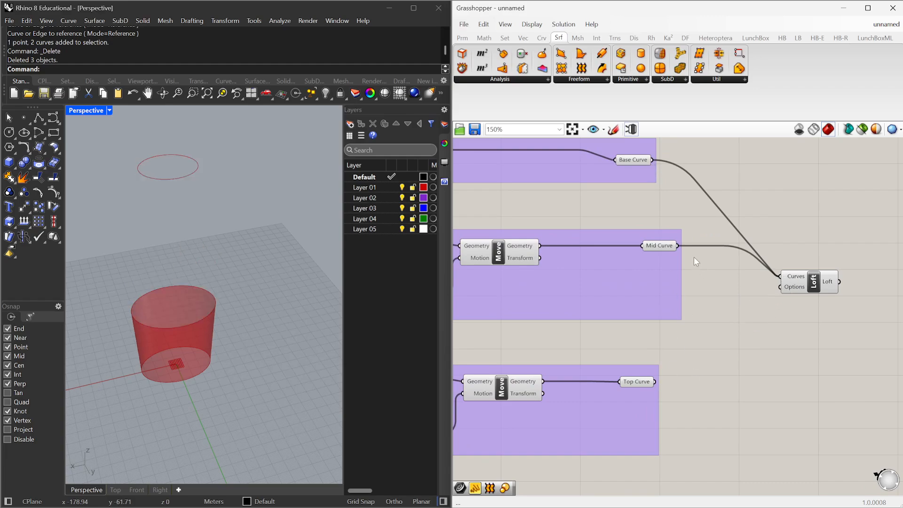
{"action": "left_click_drag", "start_coordinate": [677, 246], "coordinate": [782, 277], "text": "ctrl"}
{"action": "left_click_drag", "start_coordinate": [652, 160], "coordinate": [781, 277], "text": "ctrl"}
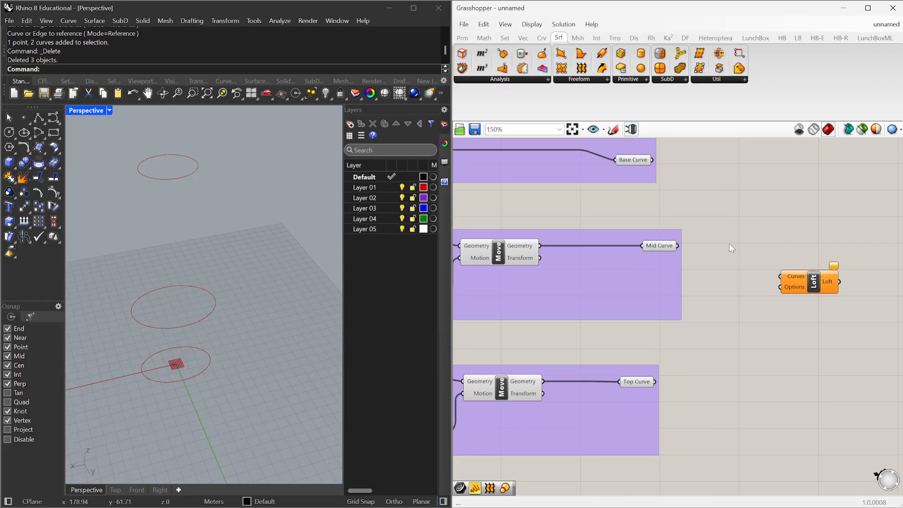
Move the three curve parameters and the Loft component farther to the right.
{"action": "scroll", "coordinate": [729, 243], "scroll_direction": "down", "scroll_amount": 2}
{"action": "right_click_drag", "start_coordinate": [724, 242], "coordinate": [756, 243]}
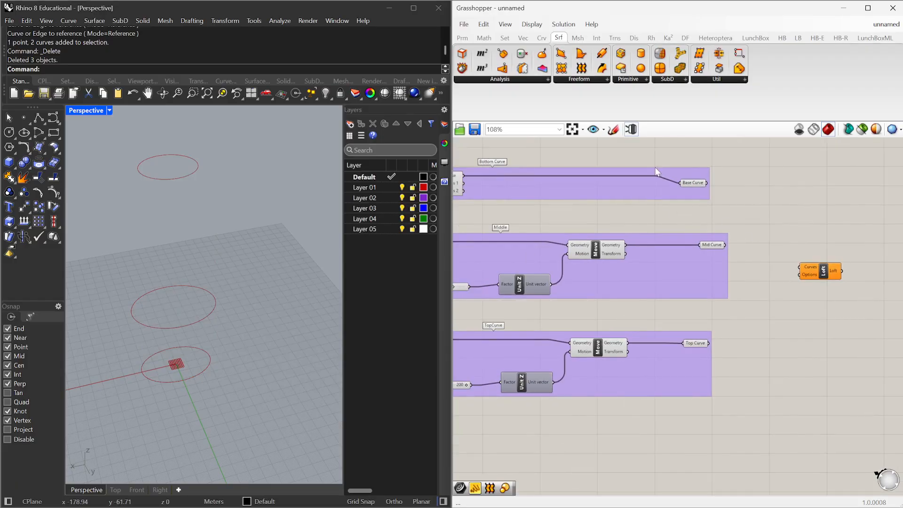
{"action": "mouse_move", "coordinate": [657, 172]}
{"action": "left_mouse_down", "text": "alt"}
{"action": "mouse_move", "coordinate": [667, 167]}
{"action": "mouse_move", "coordinate": [647, 167]}
{"action": "mouse_move", "coordinate": [657, 181]}
{"action": "left_mouse_up", "text": "alt"}
{"action": "scroll", "coordinate": [662, 164], "scroll_direction": "up", "scroll_amount": 2}
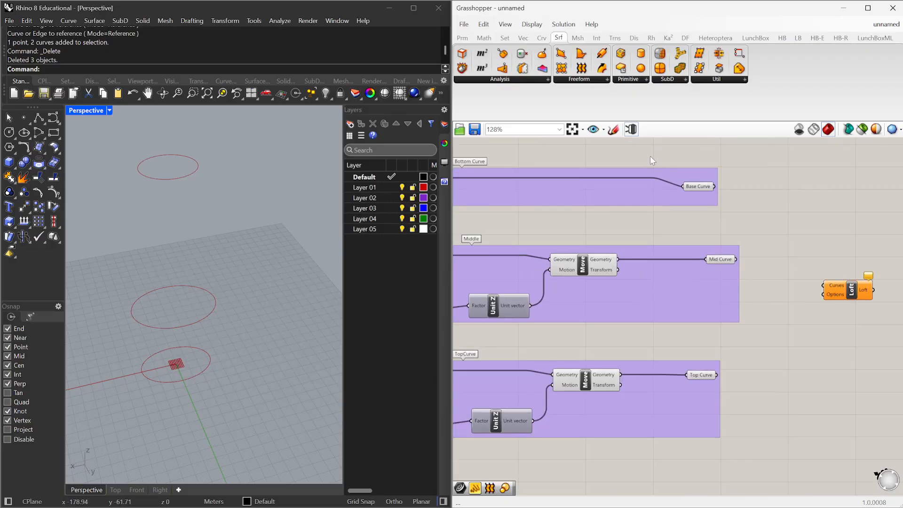
{"action": "left_click_drag", "start_coordinate": [645, 154], "coordinate": [715, 242], "text": "alt"}
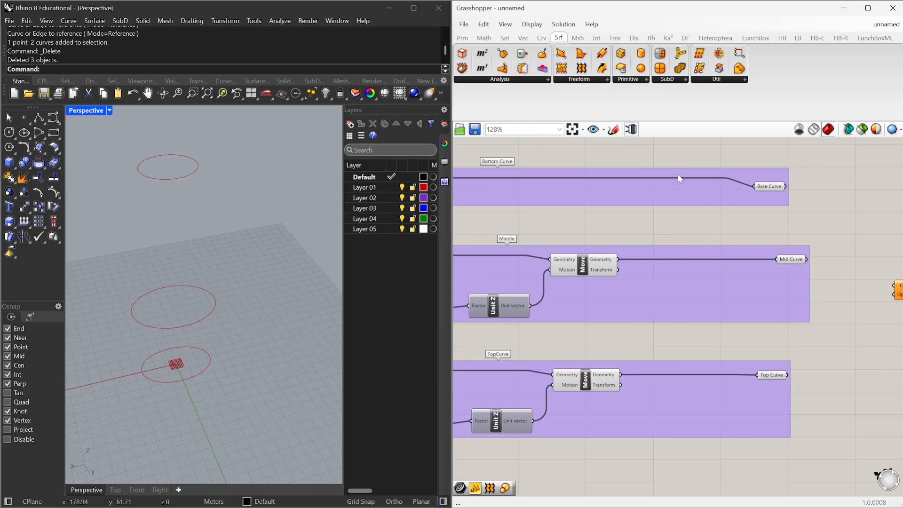
{"action": "left_click_drag", "start_coordinate": [673, 162], "coordinate": [707, 168], "text": "alt"}
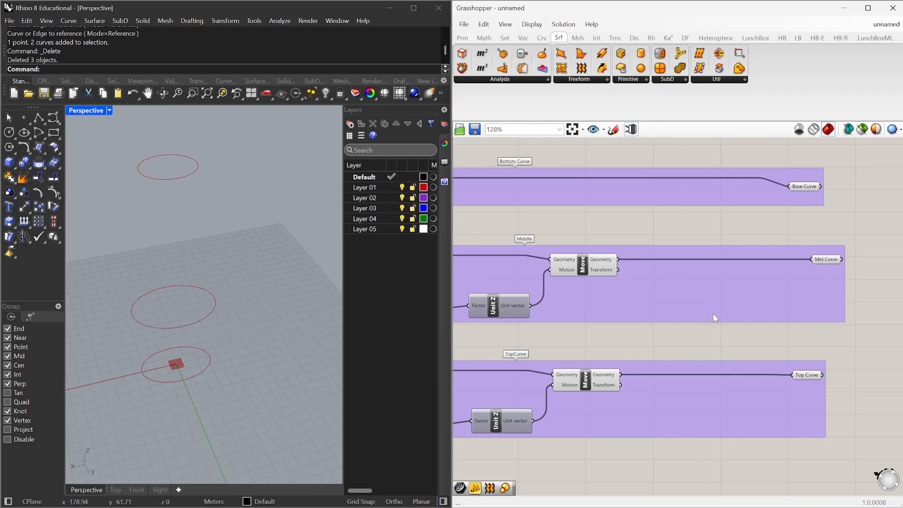
Search for and place a Rotate component inside the middle group.
{"action": "double_click", "coordinate": [680, 226]}
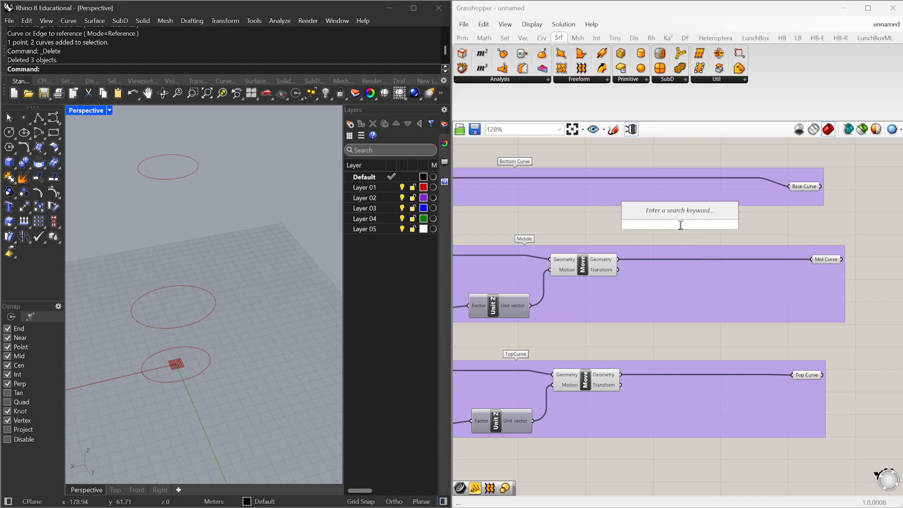
{"action": "type", "text": "rotate"}
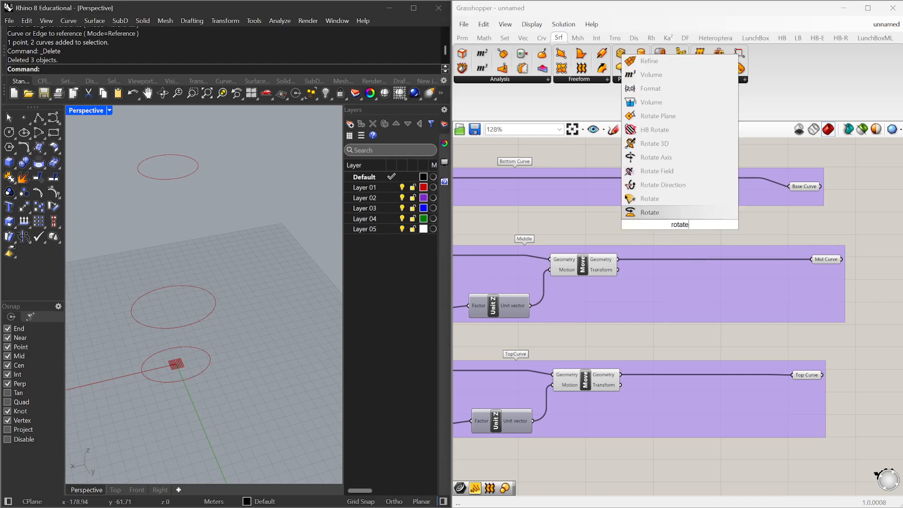
{"action": "left_click", "coordinate": [656, 215]}
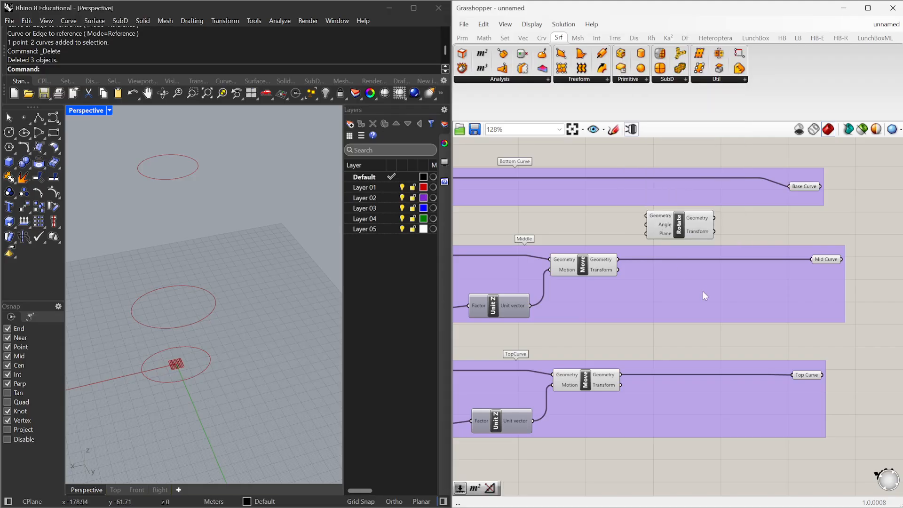
{"action": "left_click_drag", "start_coordinate": [676, 232], "coordinate": [697, 297]}
Connect the middle Move component's Geometry output to the Rotate's Geometry input.
{"action": "scroll", "coordinate": [675, 280], "scroll_direction": "up", "scroll_amount": 3}
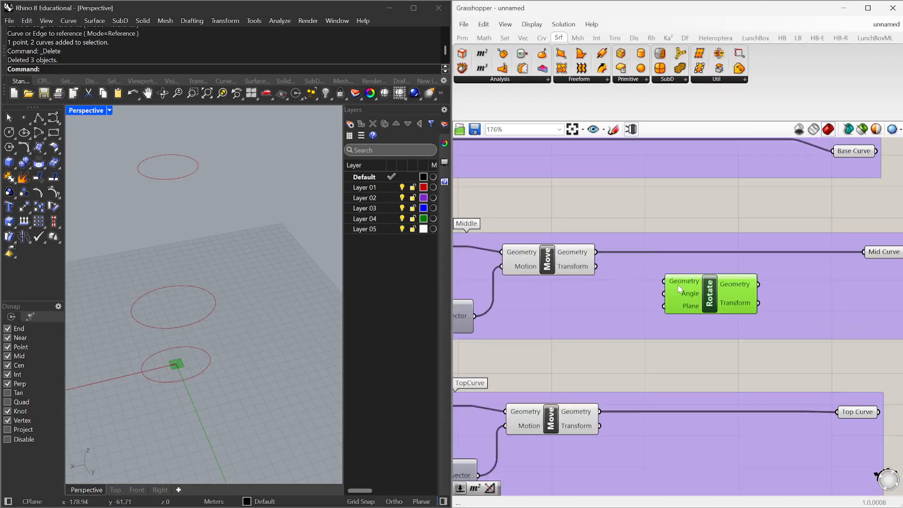
{"action": "left_click_drag", "start_coordinate": [584, 246], "coordinate": [662, 280]}
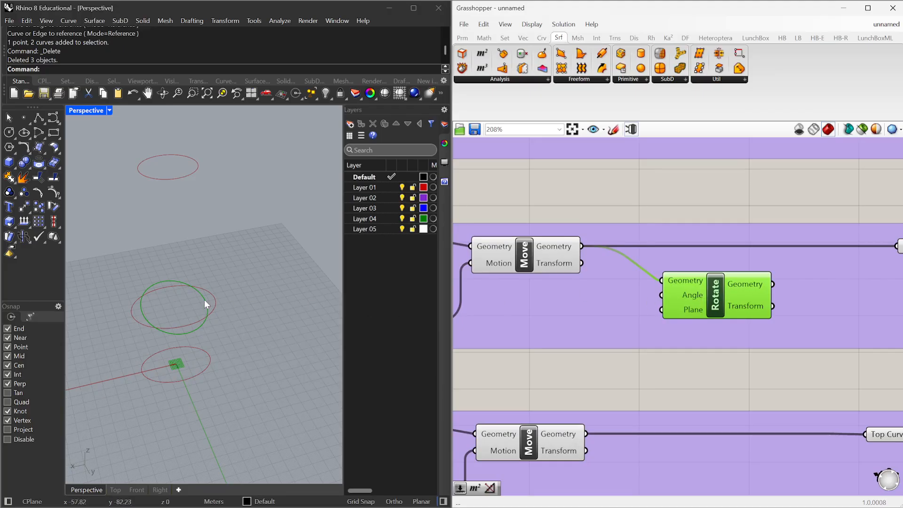
{"action": "right_click_drag", "start_coordinate": [674, 360], "coordinate": [722, 334]}
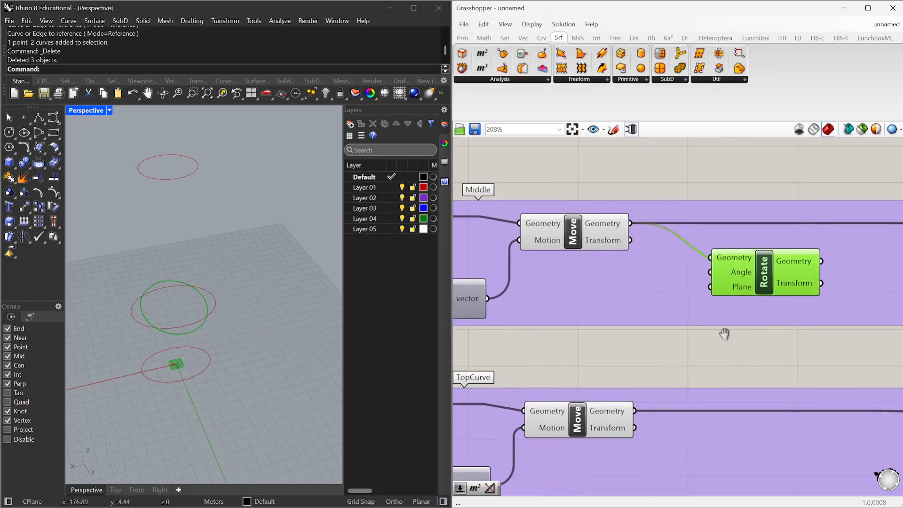
Create a Number Slider with value 360 and place it beside the Rotate component.
{"action": "double_click", "coordinate": [631, 341]}
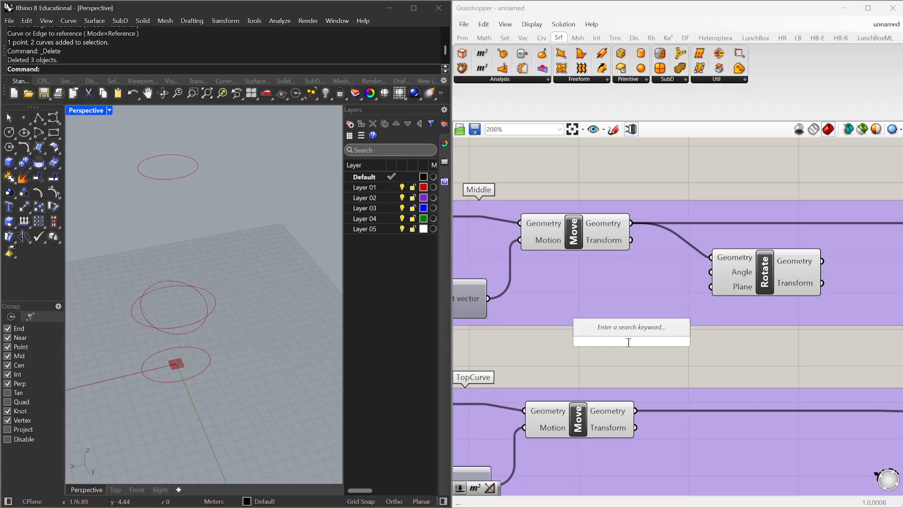
{"action": "type", "text": "3"}
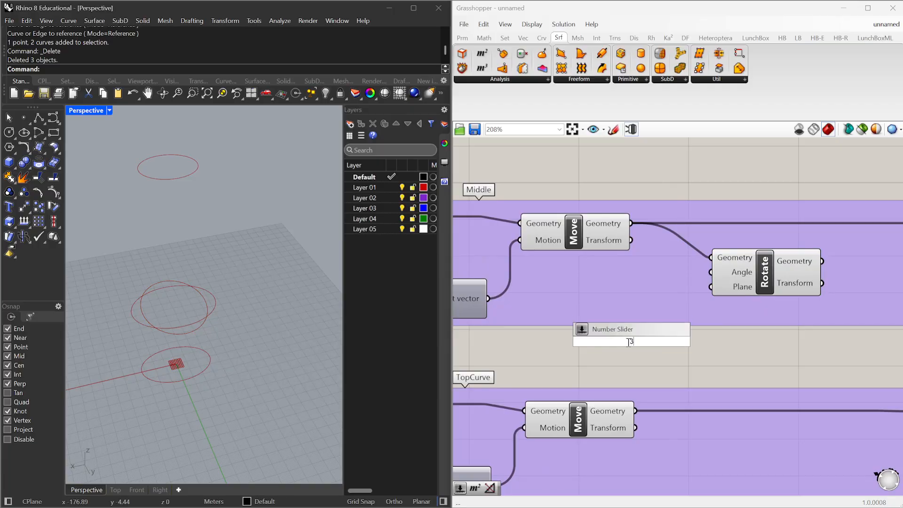
{"action": "type", "text": "60"}
{"action": "key", "text": "Return"}
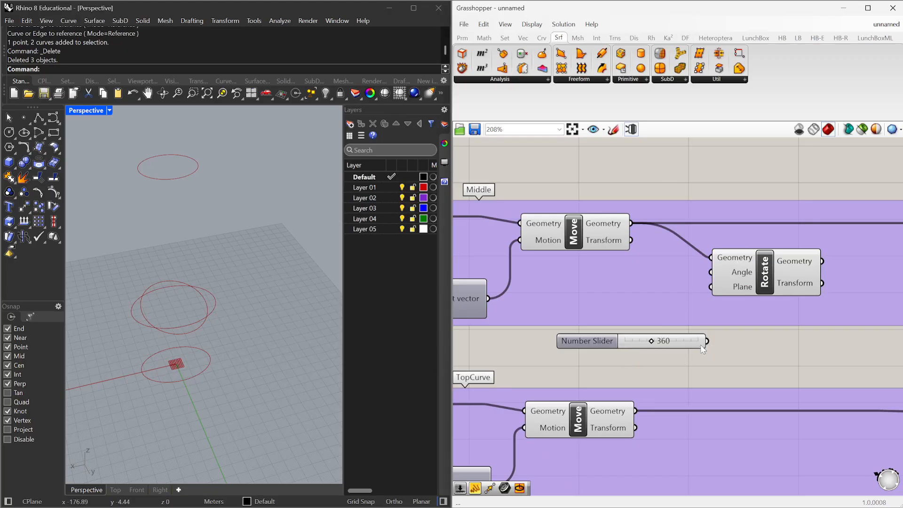
{"action": "left_click_drag", "start_coordinate": [689, 342], "coordinate": [656, 281]}
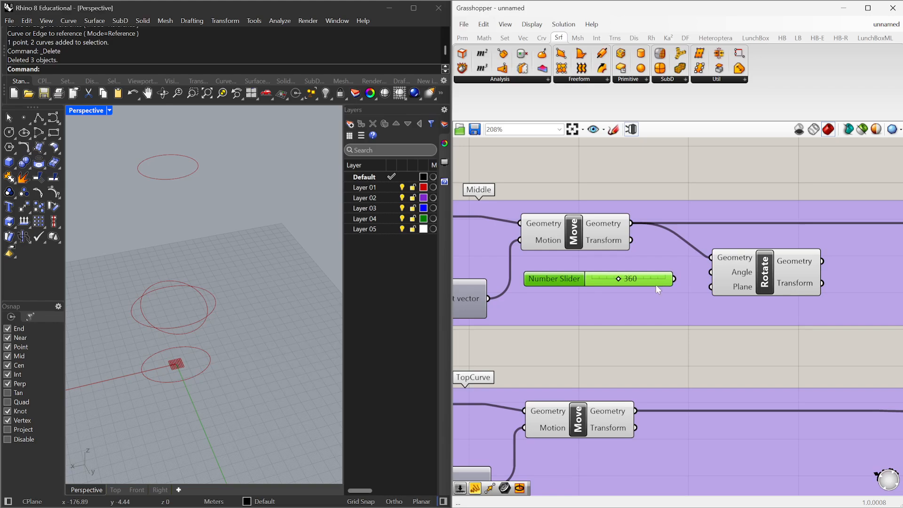
Connect the new slider to the Rotate's Angle input.
{"action": "mouse_move", "coordinate": [607, 503]}
{"action": "left_click_drag", "start_coordinate": [674, 279], "coordinate": [711, 272]}
{"action": "scroll", "coordinate": [645, 274], "scroll_direction": "up", "scroll_amount": 1}
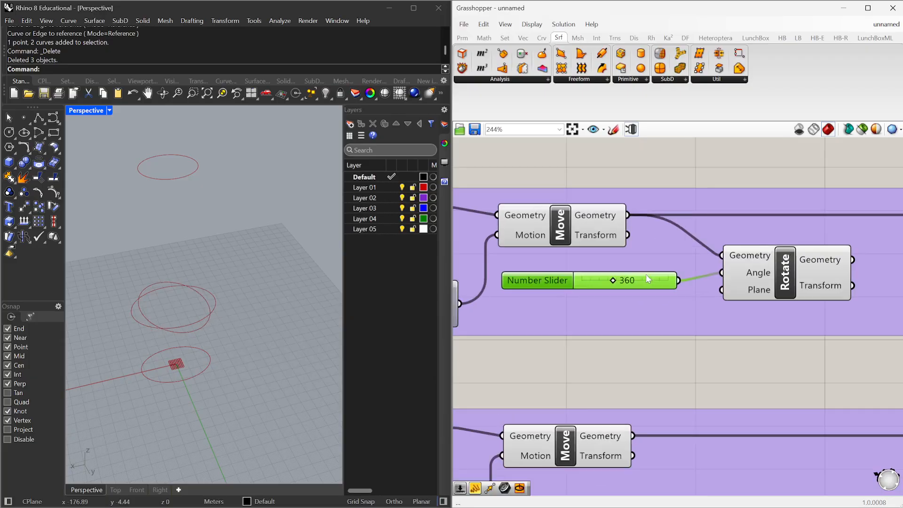
Set the angle slider to about 102 and move it slightly lower in the group.
{"action": "left_click_drag", "start_coordinate": [610, 280], "coordinate": [589, 283]}
{"action": "mouse_move", "coordinate": [736, 273]}
{"action": "left_click_drag", "start_coordinate": [673, 279], "coordinate": [657, 304]}
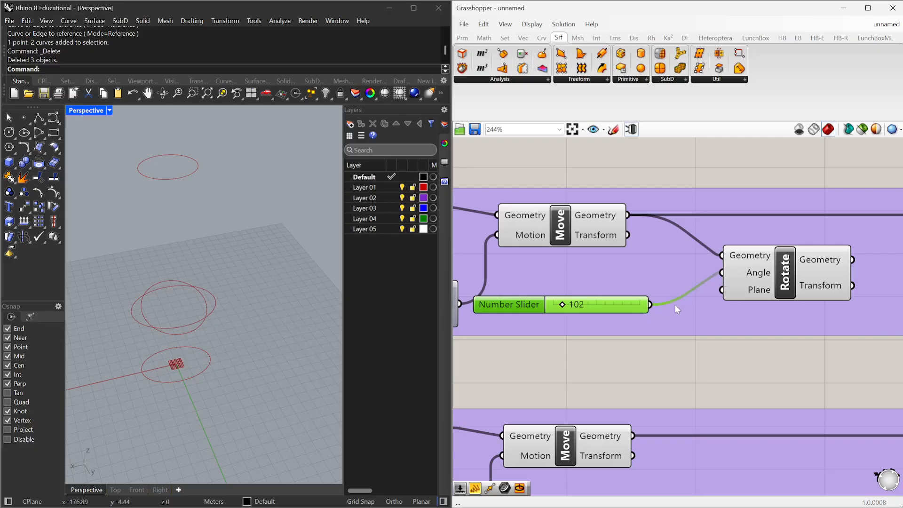
Set the Rotate component's Angle input to use degrees.
{"action": "right_click", "coordinate": [754, 277]}
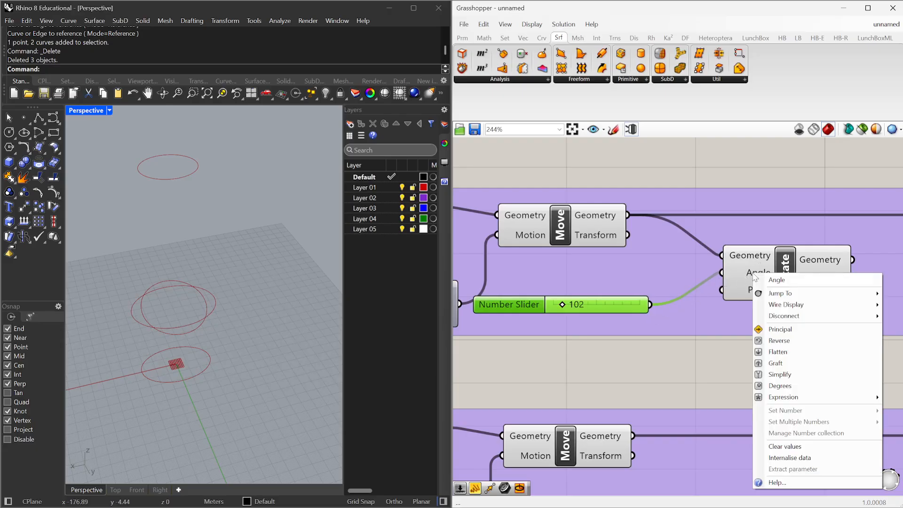
{"action": "left_click", "coordinate": [780, 386]}
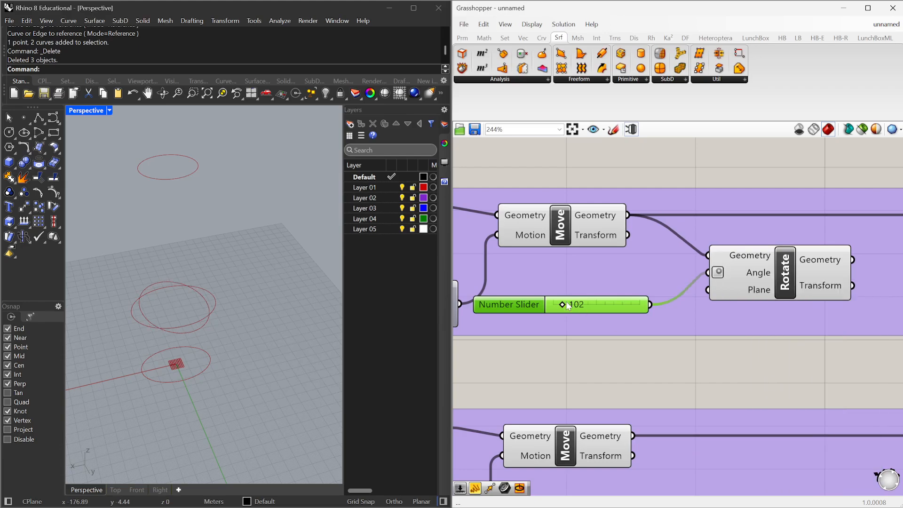
Set the angle slider's maximum to 360 in its slider settings.
{"action": "left_click_drag", "start_coordinate": [562, 305], "coordinate": [589, 307]}
{"action": "double_click", "coordinate": [512, 304]}
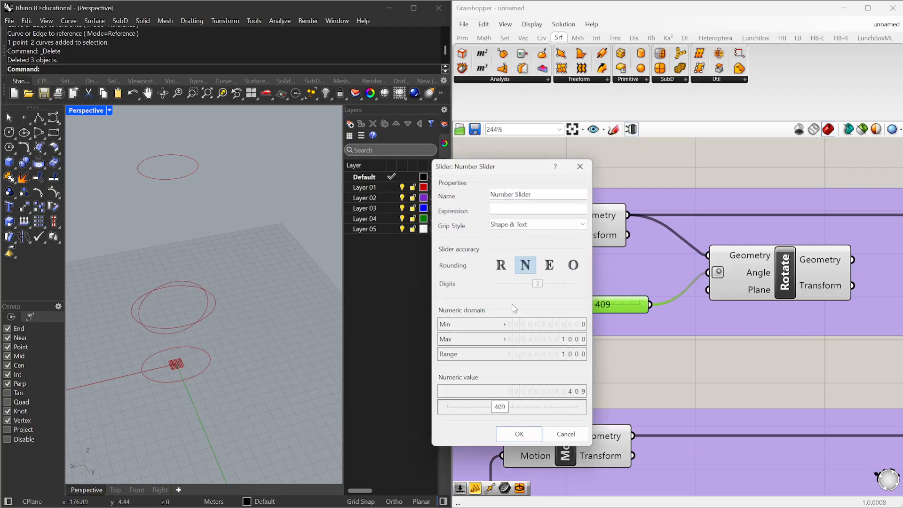
{"action": "double_click", "coordinate": [558, 341]}
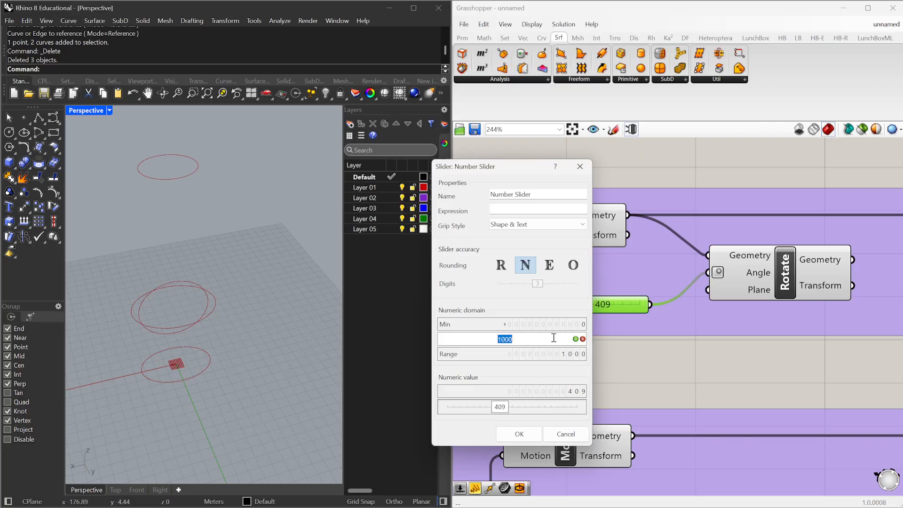
{"action": "type", "text": "360"}
{"action": "left_click", "coordinate": [575, 339]}
{"action": "left_click", "coordinate": [519, 434]}
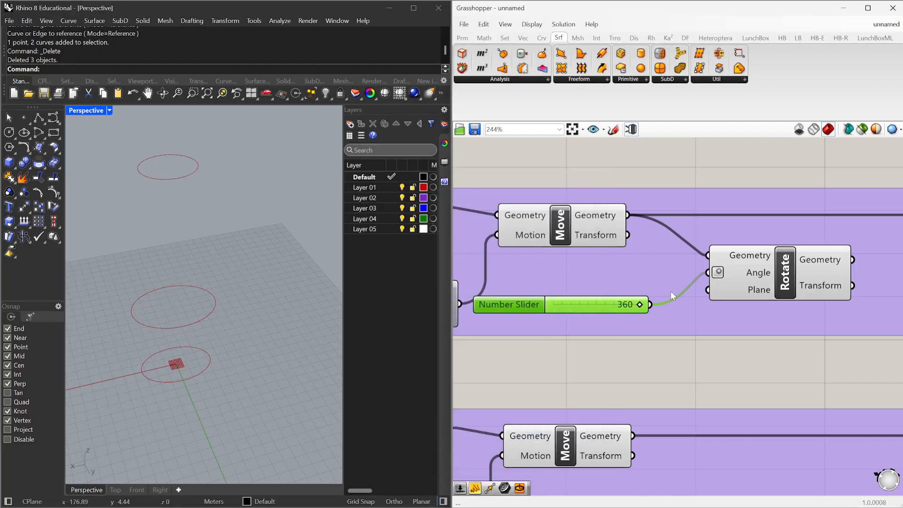
Rotate the middle curve by setting the angle slider to about 319.
{"action": "left_click_drag", "start_coordinate": [646, 306], "coordinate": [622, 312]}
{"action": "scroll", "coordinate": [767, 244], "scroll_direction": "down", "scroll_amount": 2}
{"action": "right_click_drag", "start_coordinate": [767, 244], "coordinate": [582, 214]}
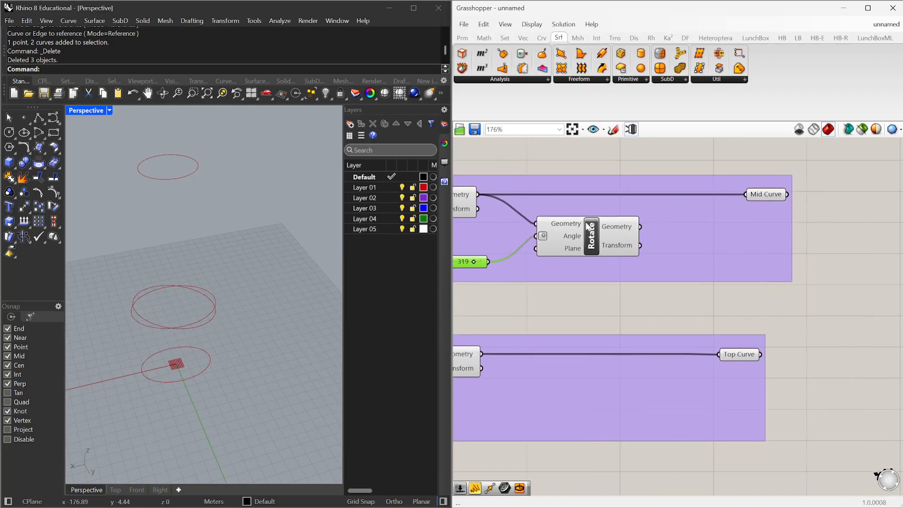
Connect the Rotate component's Geometry output to the Mid Curve parameter.
{"action": "left_click", "coordinate": [596, 241]}
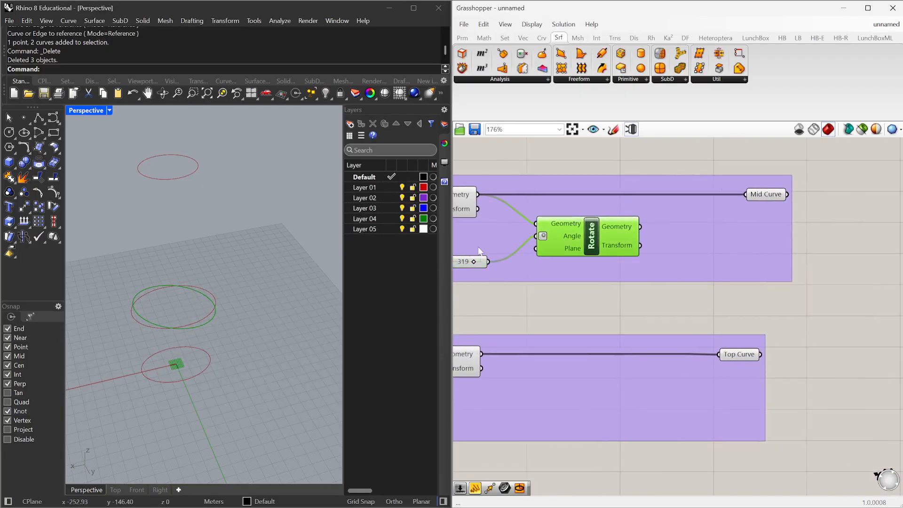
{"action": "right_click_drag", "start_coordinate": [533, 232], "coordinate": [636, 221]}
{"action": "scroll", "coordinate": [536, 219], "scroll_direction": "down", "scroll_amount": 3}
{"action": "scroll", "coordinate": [630, 223], "scroll_direction": "up", "scroll_amount": 3}
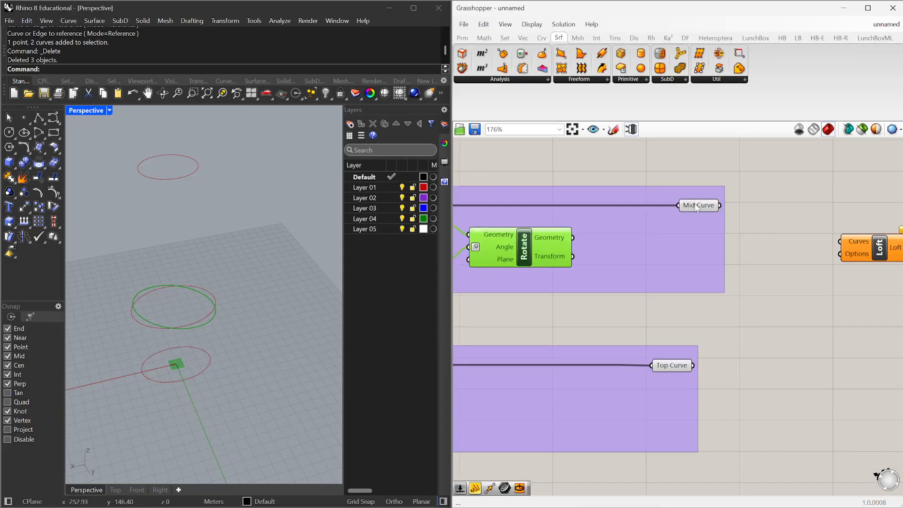
{"action": "left_click_drag", "start_coordinate": [573, 237], "coordinate": [678, 205]}
Turn off the preview of the middle group's Move component.
{"action": "scroll", "coordinate": [656, 227], "scroll_direction": "down", "scroll_amount": 3}
{"action": "right_click_drag", "start_coordinate": [593, 269], "coordinate": [721, 267]}
{"action": "scroll", "coordinate": [597, 216], "scroll_direction": "up", "scroll_amount": 4}
{"action": "left_click", "coordinate": [616, 215]}
{"action": "right_click", "coordinate": [616, 217]}
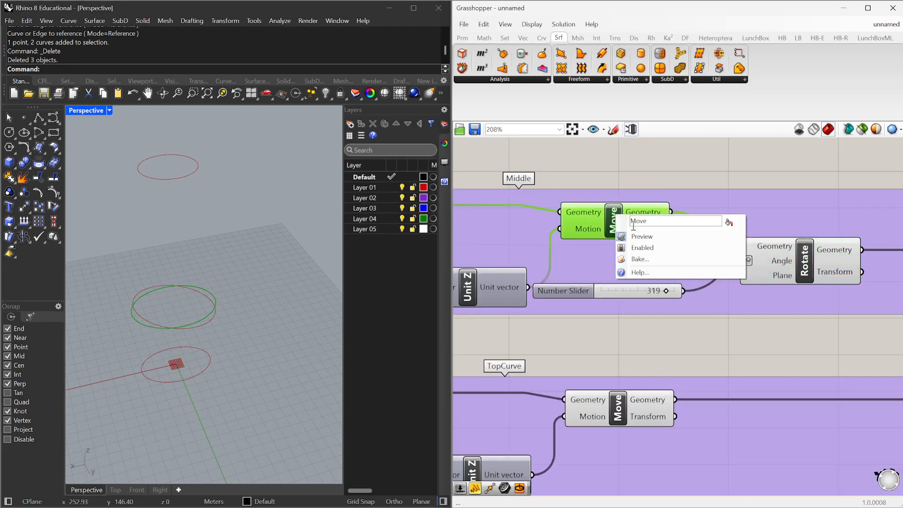
{"action": "left_click", "coordinate": [642, 234]}
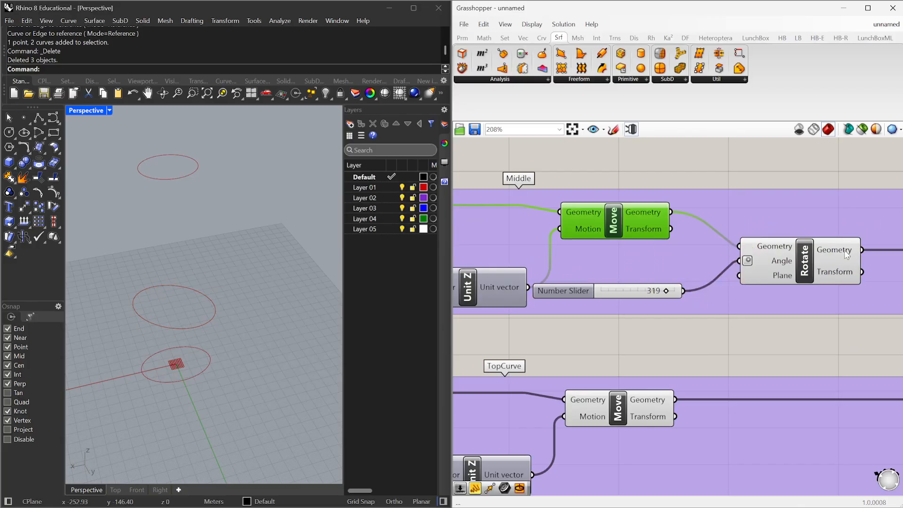
Set the middle angle slider to about 240.
{"action": "scroll", "coordinate": [641, 237], "scroll_direction": "down", "scroll_amount": 3}
{"action": "scroll", "coordinate": [674, 286], "scroll_direction": "up", "scroll_amount": 5}
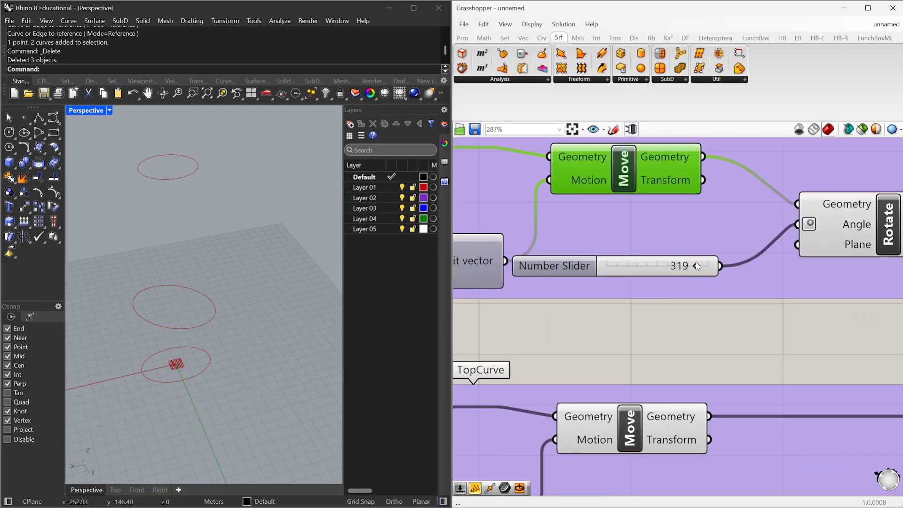
{"action": "left_click_drag", "start_coordinate": [697, 266], "coordinate": [671, 275]}
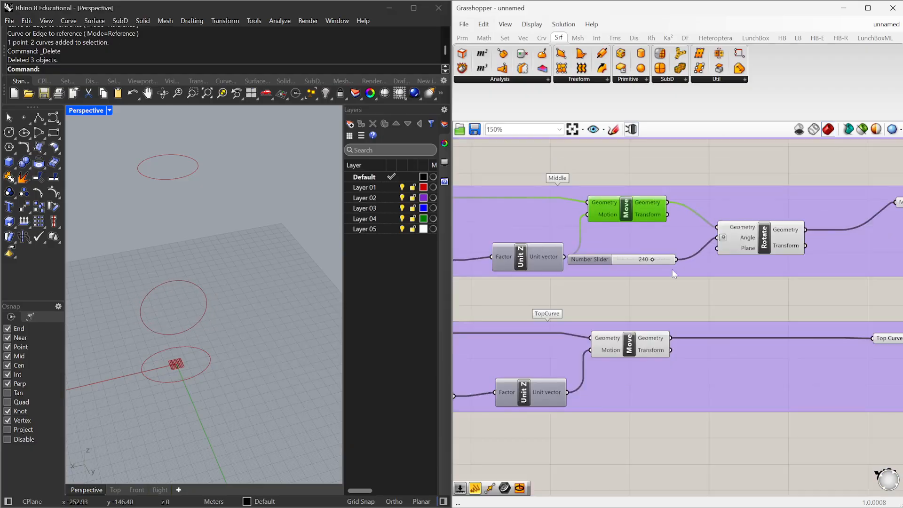
Copy the angle slider and Rotate component into the TopCurve group.
{"action": "scroll", "coordinate": [622, 239], "scroll_direction": "down", "scroll_amount": 4}
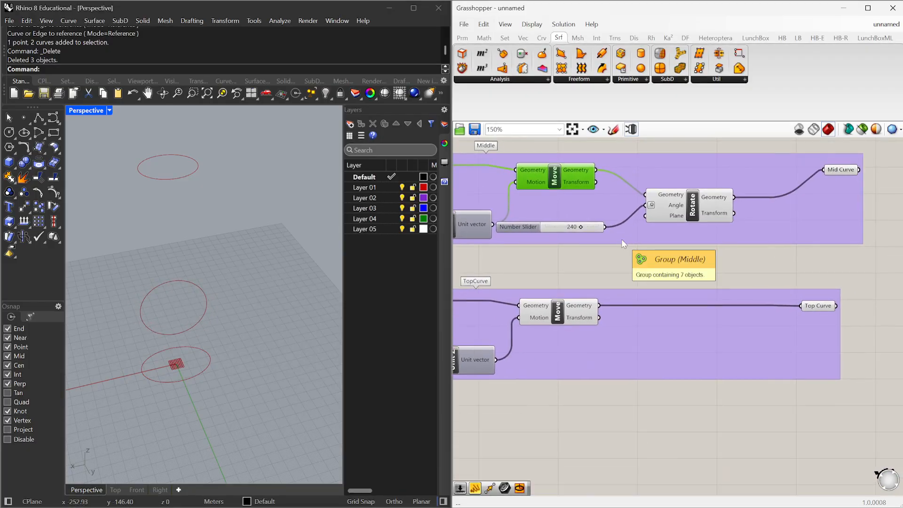
{"action": "left_click", "coordinate": [593, 228]}
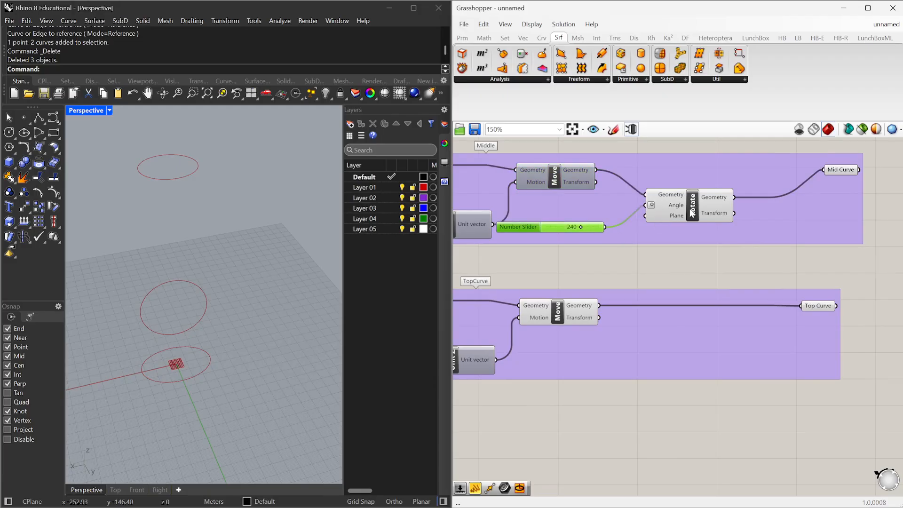
{"action": "left_click", "coordinate": [691, 212], "text": "shift"}
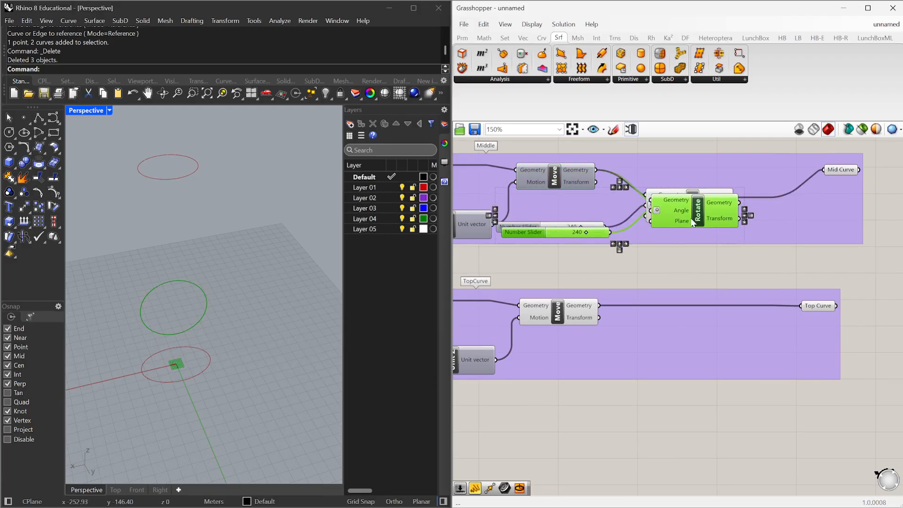
{"action": "left_click_drag", "start_coordinate": [699, 223], "coordinate": [713, 355], "text": "alt"}
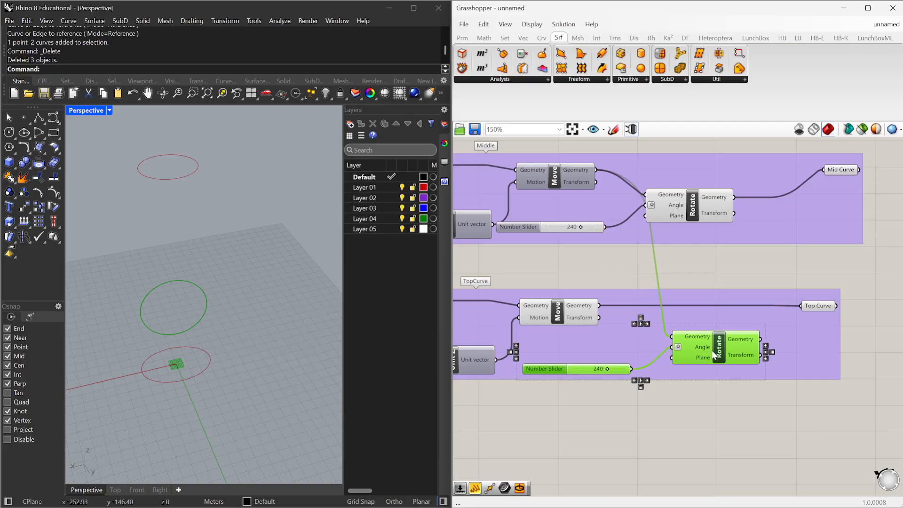
Wire the top Move's Geometry into the copied Rotate and its Geometry output into Top Curve.
{"action": "scroll", "coordinate": [611, 304], "scroll_direction": "up", "scroll_amount": 2}
{"action": "left_click_drag", "start_coordinate": [595, 305], "coordinate": [683, 342]}
{"action": "left_click_drag", "start_coordinate": [786, 345], "coordinate": [832, 307]}
Turn off the top Move's preview and set the top angle slider to about 124.
{"action": "right_click", "coordinate": [552, 319]}
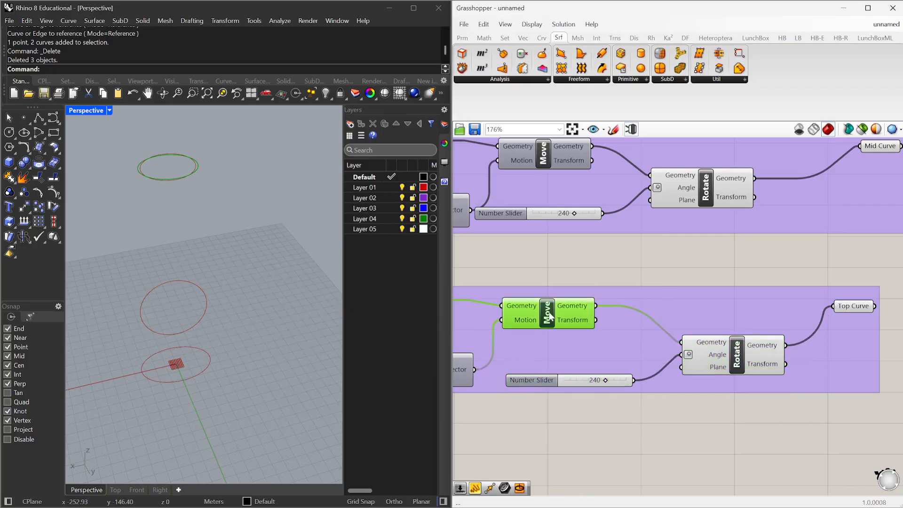
{"action": "left_click", "coordinate": [572, 335]}
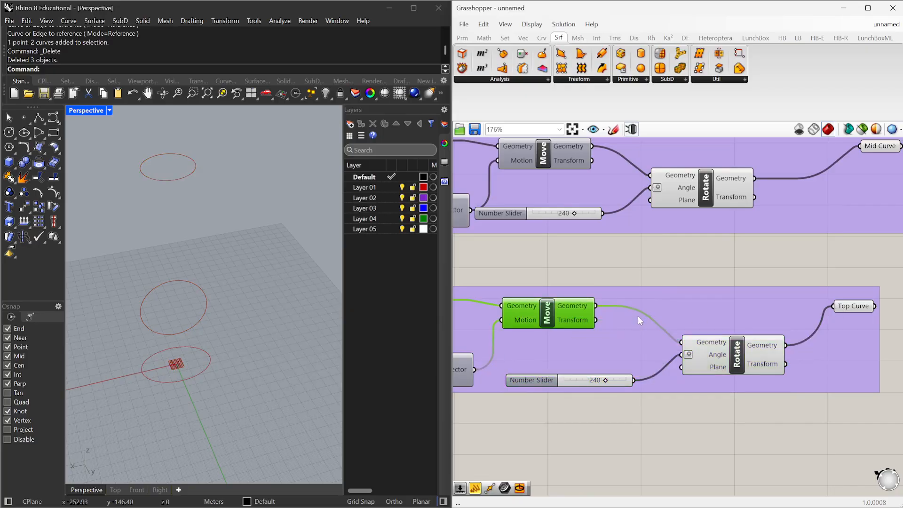
{"action": "left_click_drag", "start_coordinate": [608, 387], "coordinate": [584, 390]}
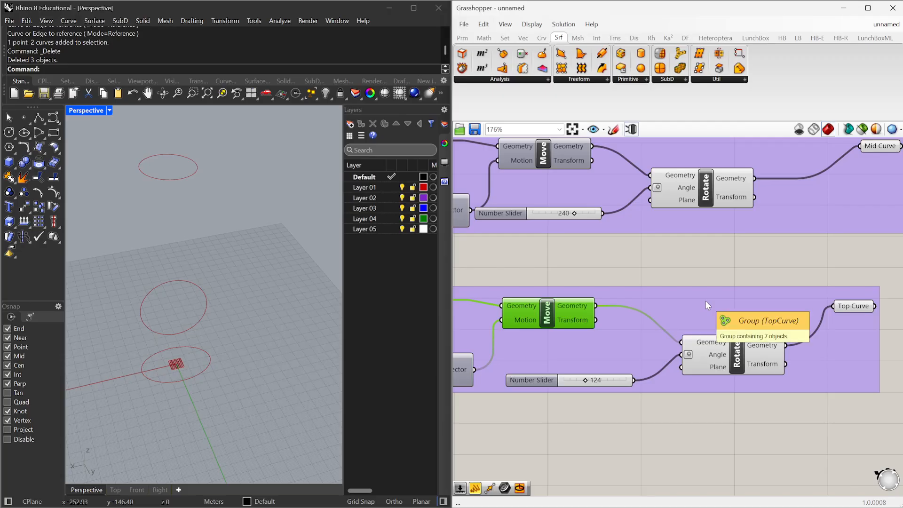
Reposition the middle group's angle slider and Rotate component within the group.
{"action": "scroll", "coordinate": [706, 301], "scroll_direction": "down", "scroll_amount": 2}
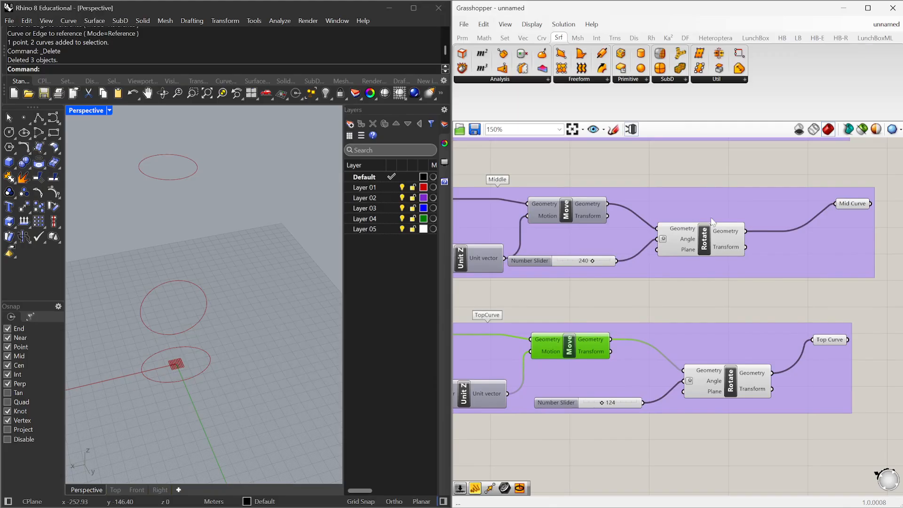
{"action": "left_click_drag", "start_coordinate": [611, 258], "coordinate": [623, 248]}
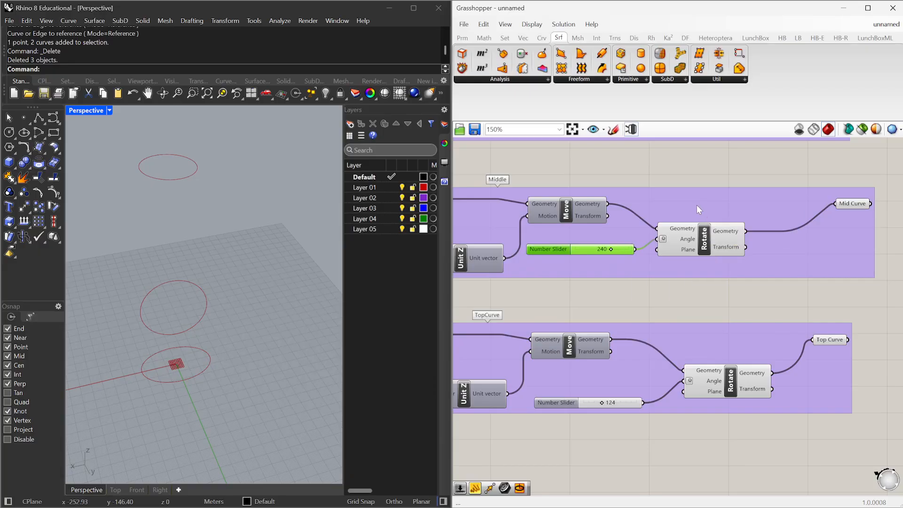
{"action": "scroll", "coordinate": [694, 210], "scroll_direction": "up", "scroll_amount": 1}
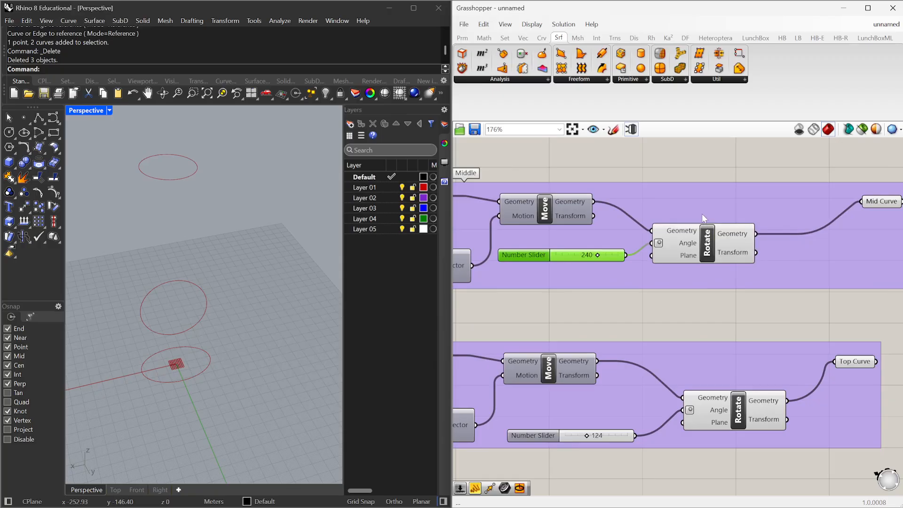
{"action": "scroll", "coordinate": [704, 207], "scroll_direction": "down", "scroll_amount": 1}
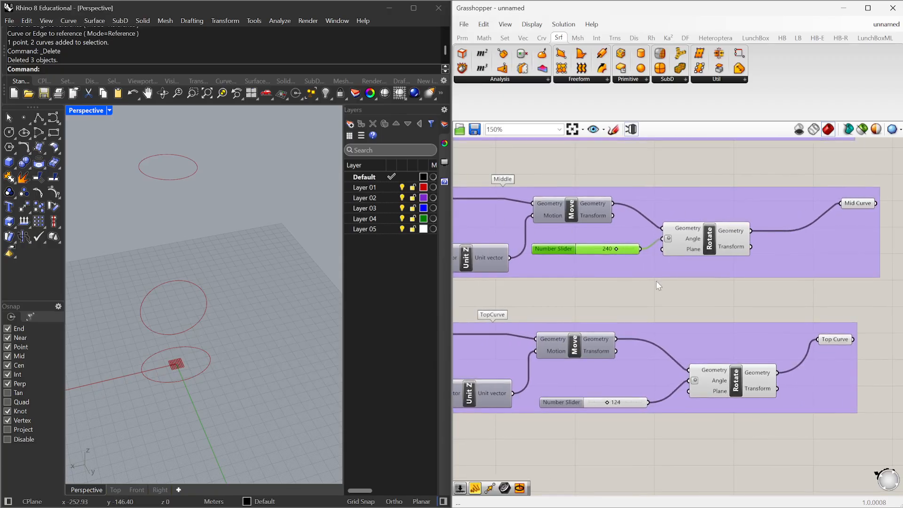
{"action": "left_click", "coordinate": [578, 214]}
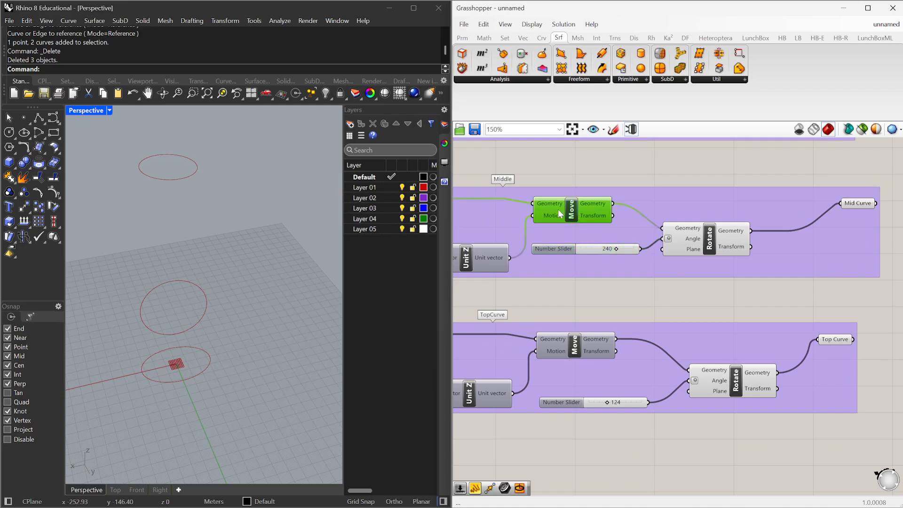
{"action": "mouse_move", "coordinate": [560, 209]}
{"action": "left_click", "coordinate": [713, 243]}
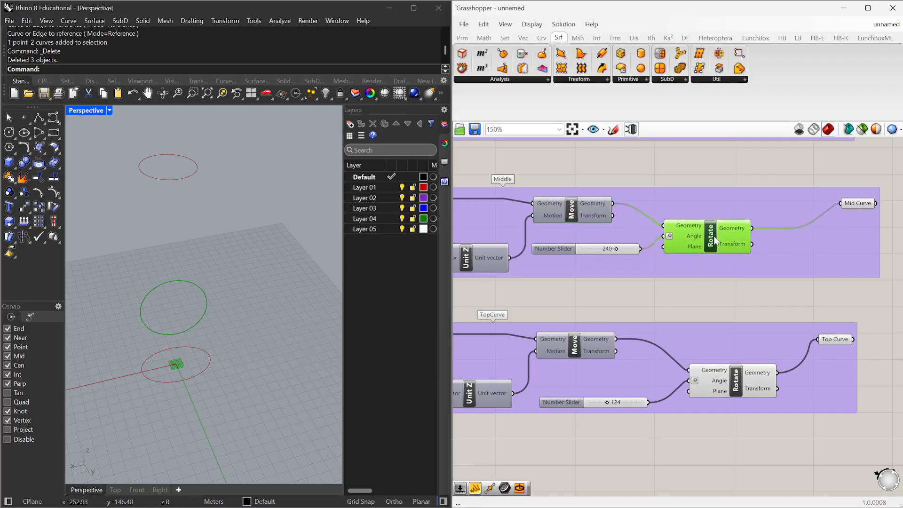
{"action": "scroll", "coordinate": [608, 197], "scroll_direction": "up", "scroll_amount": 1}
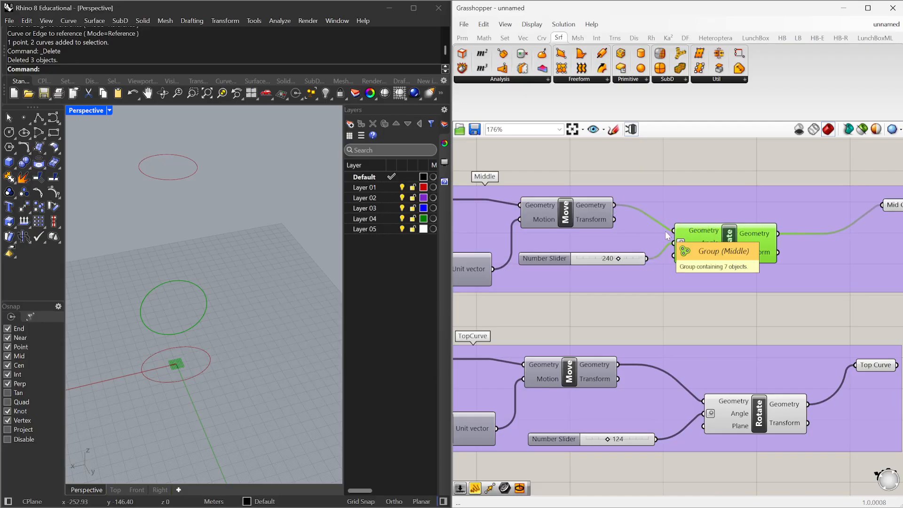
{"action": "scroll", "coordinate": [656, 253], "scroll_direction": "up", "scroll_amount": 3}
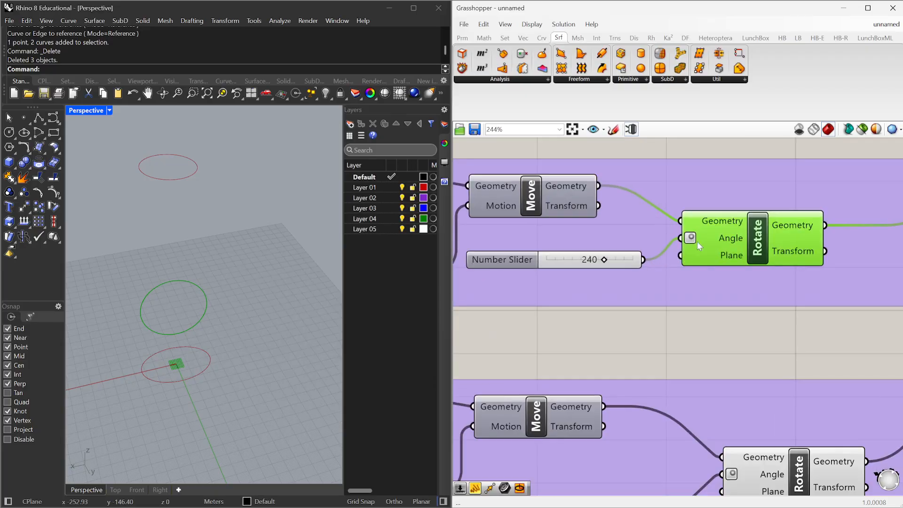
{"action": "right_click", "coordinate": [723, 241]}
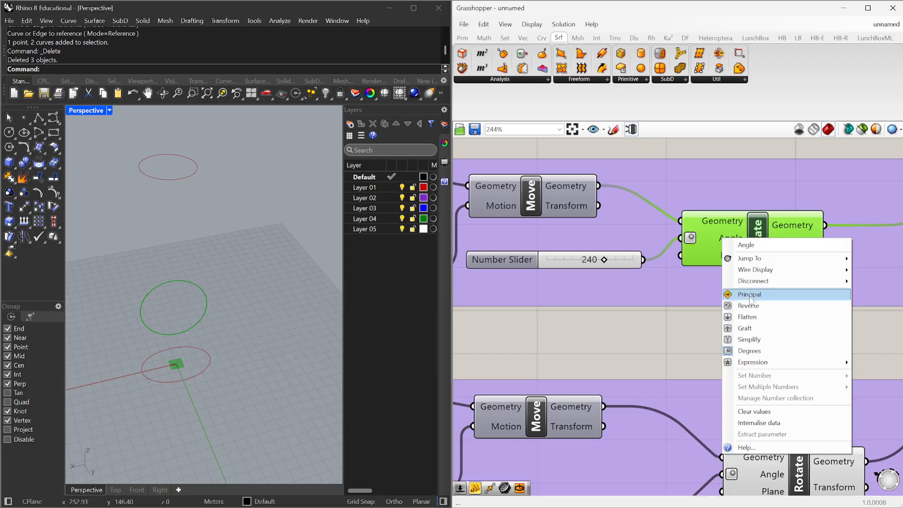
{"action": "left_click", "coordinate": [761, 237]}
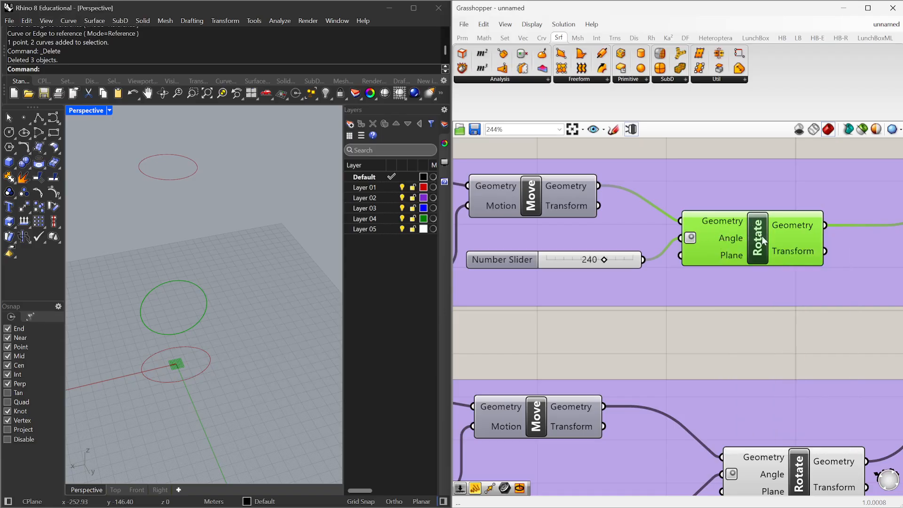
{"action": "right_click_drag", "start_coordinate": [762, 236], "coordinate": [654, 235]}
Loft the curves by connecting Base Curve, Mid Curve and Top Curve to the Loft component's Curves input.
{"action": "scroll", "coordinate": [675, 228], "scroll_direction": "down", "scroll_amount": 2}
{"action": "scroll", "coordinate": [673, 229], "scroll_direction": "up", "scroll_amount": 1}
{"action": "scroll", "coordinate": [672, 244], "scroll_direction": "down", "scroll_amount": 1}
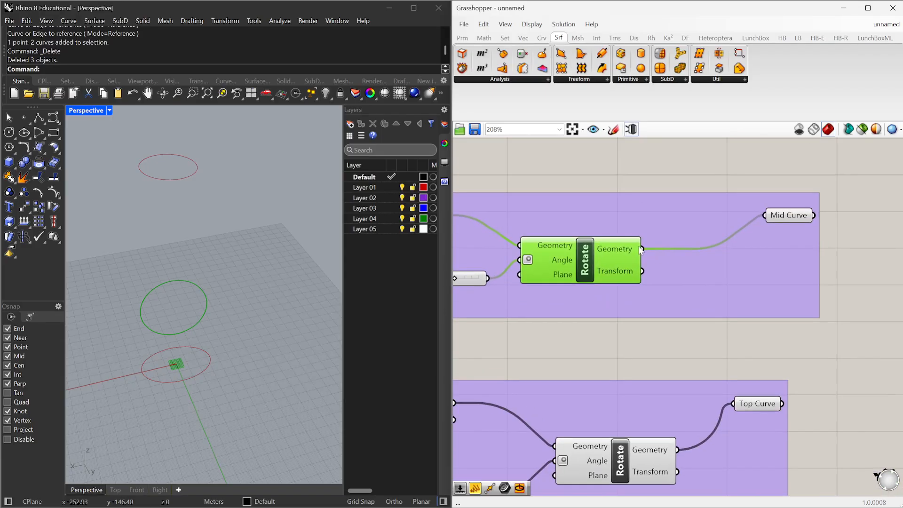
{"action": "scroll", "coordinate": [756, 229], "scroll_direction": "down", "scroll_amount": 2}
{"action": "right_click_drag", "start_coordinate": [752, 197], "coordinate": [712, 221]}
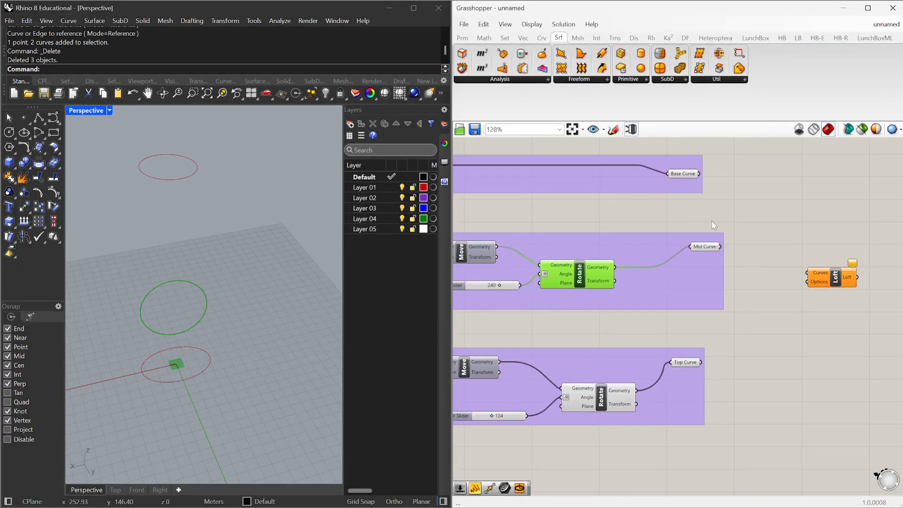
{"action": "left_click_drag", "start_coordinate": [700, 174], "coordinate": [807, 272]}
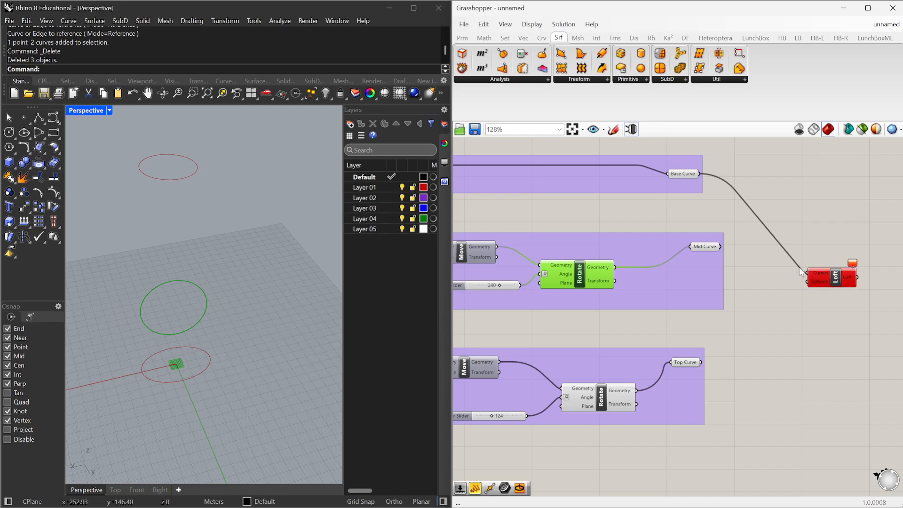
{"action": "left_click_drag", "start_coordinate": [721, 246], "coordinate": [807, 273], "text": "shift"}
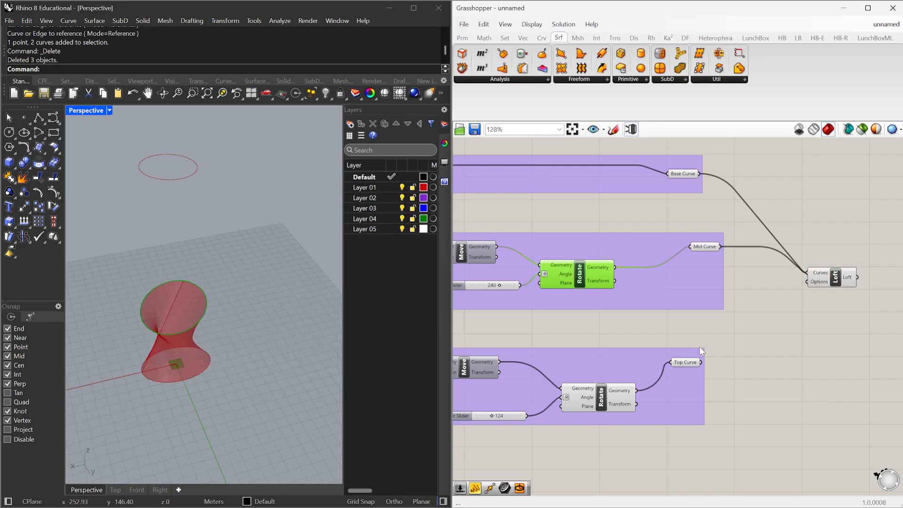
{"action": "left_click_drag", "start_coordinate": [703, 365], "coordinate": [807, 274], "text": "shift"}
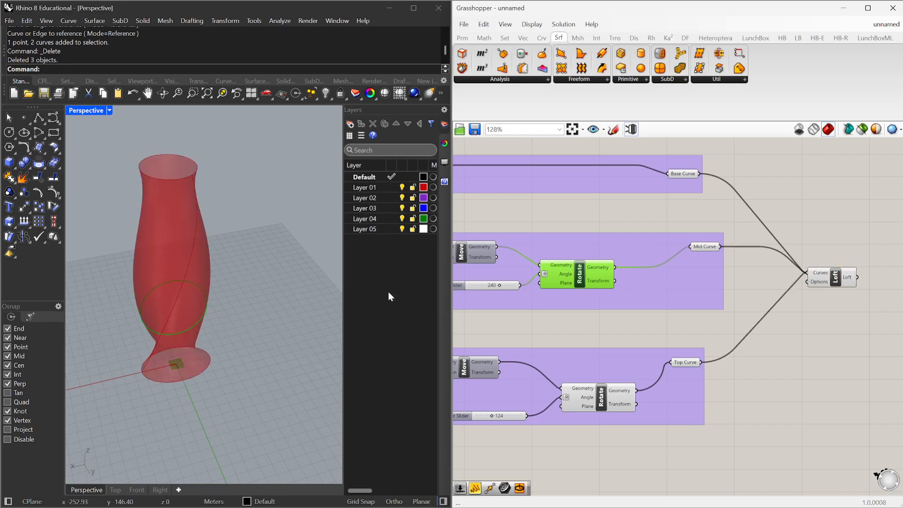
{"action": "right_click_drag", "start_coordinate": [242, 268], "coordinate": [270, 227]}
{"action": "scroll", "coordinate": [236, 263], "scroll_direction": "down", "scroll_amount": 6}
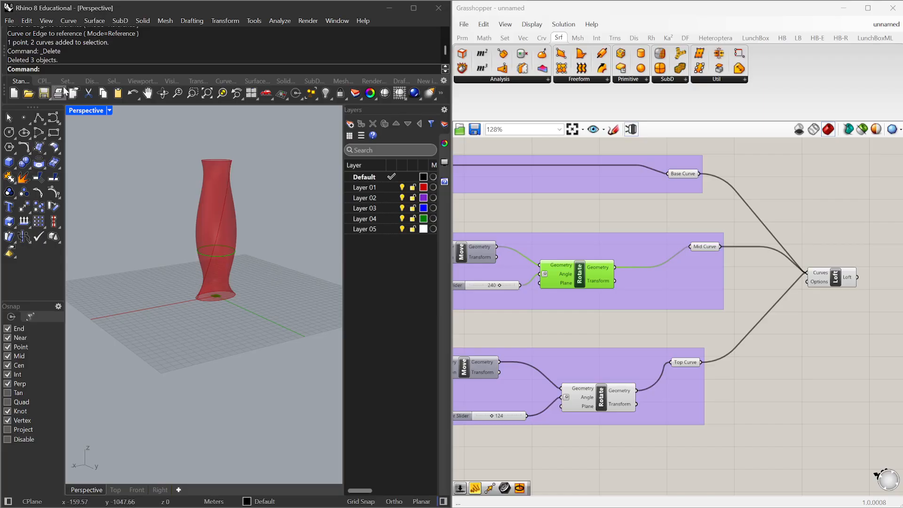
Turn off the preview of the middle and top Ellipse components.
{"action": "scroll", "coordinate": [658, 277], "scroll_direction": "down", "scroll_amount": 5}
{"action": "left_click", "coordinate": [740, 311]}
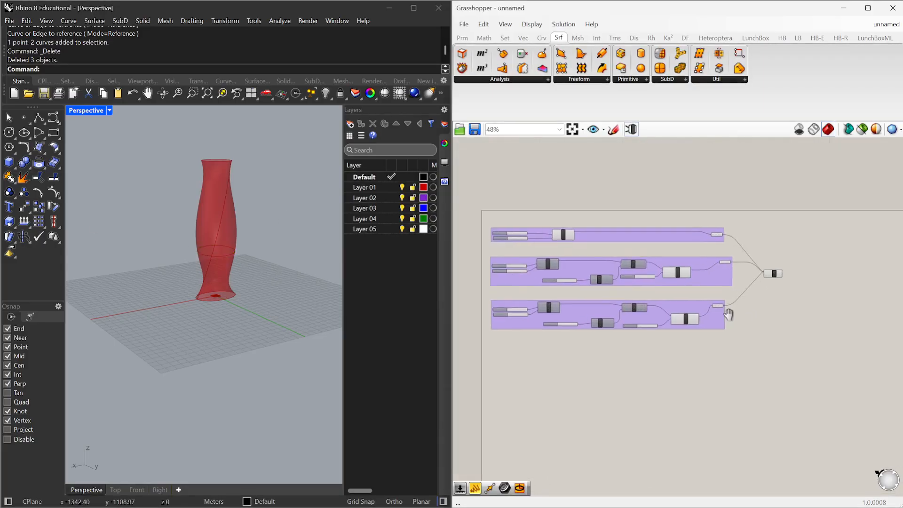
{"action": "scroll", "coordinate": [706, 318], "scroll_direction": "up", "scroll_amount": 5}
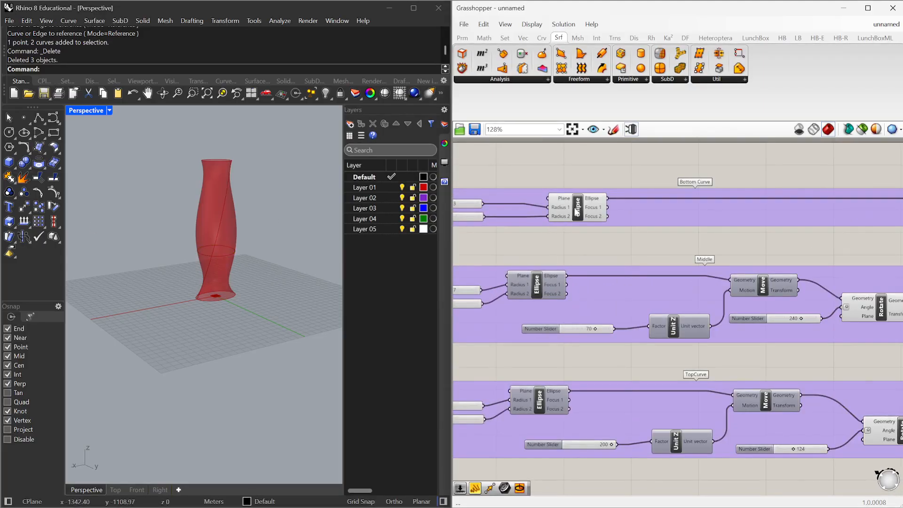
{"action": "scroll", "coordinate": [597, 203], "scroll_direction": "down", "scroll_amount": 2}
{"action": "left_click", "coordinate": [551, 260]}
{"action": "right_click", "coordinate": [552, 260]}
{"action": "left_click", "coordinate": [573, 285]}
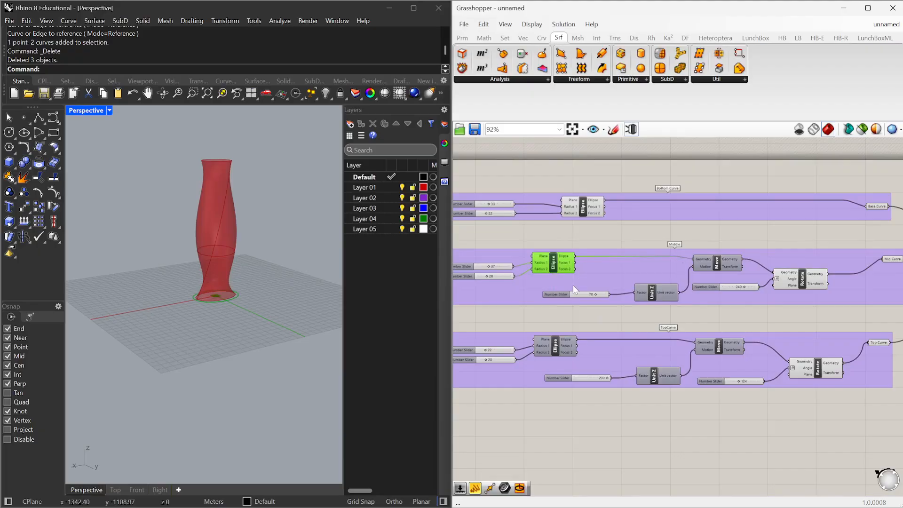
{"action": "right_click", "coordinate": [555, 342]}
{"action": "left_click", "coordinate": [578, 365]}
{"action": "left_click", "coordinate": [599, 407]}
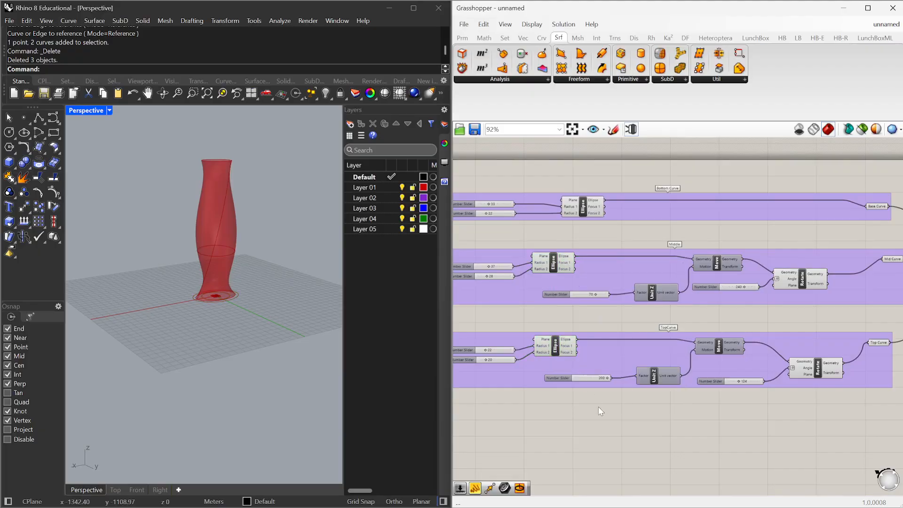
Turn on the preview of the middle and top Move components.
{"action": "right_click_drag", "start_coordinate": [248, 269], "coordinate": [263, 301]}
{"action": "left_click", "coordinate": [718, 264]}
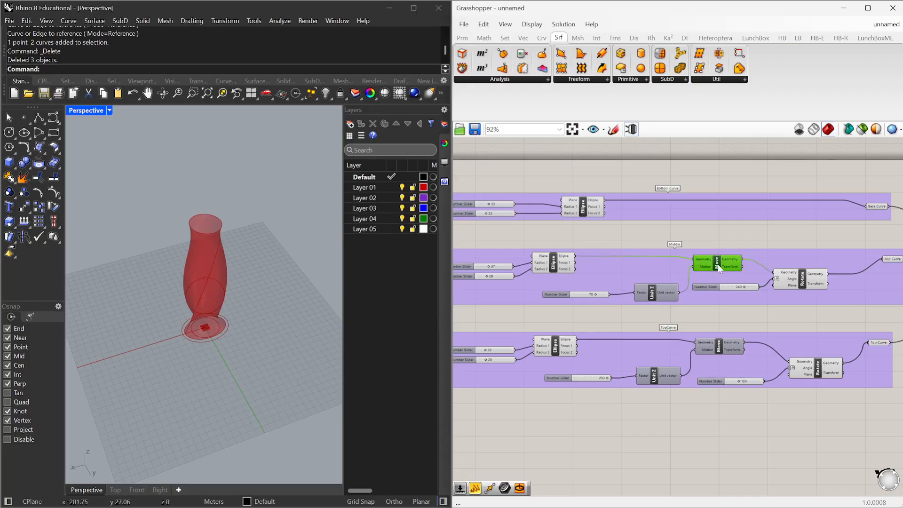
{"action": "right_click", "coordinate": [718, 265]}
{"action": "left_click", "coordinate": [739, 290]}
{"action": "left_click", "coordinate": [718, 347]}
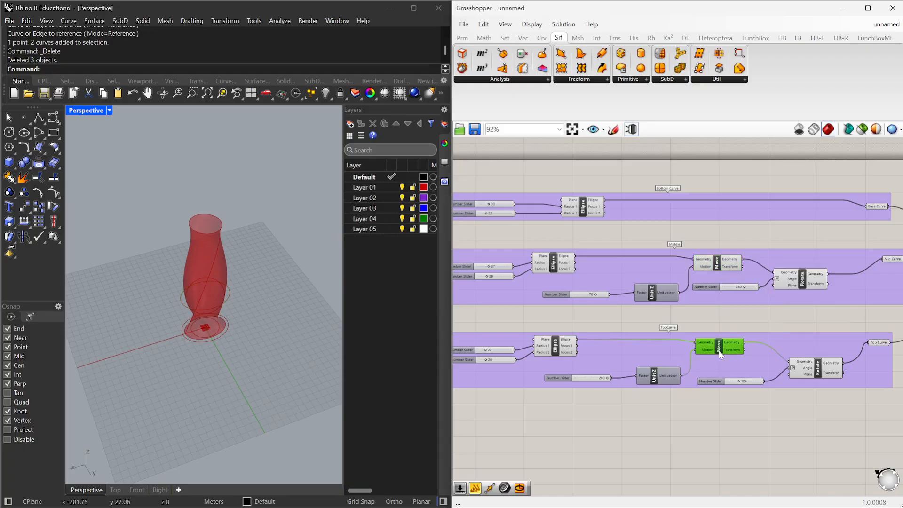
{"action": "right_click", "coordinate": [718, 348]}
{"action": "left_click", "coordinate": [741, 373]}
Toggle the preview of the bottom, middle and top Ellipse components.
{"action": "scroll", "coordinate": [216, 251], "scroll_direction": "up", "scroll_amount": 3}
{"action": "scroll", "coordinate": [216, 251], "scroll_direction": "up", "scroll_amount": 3}
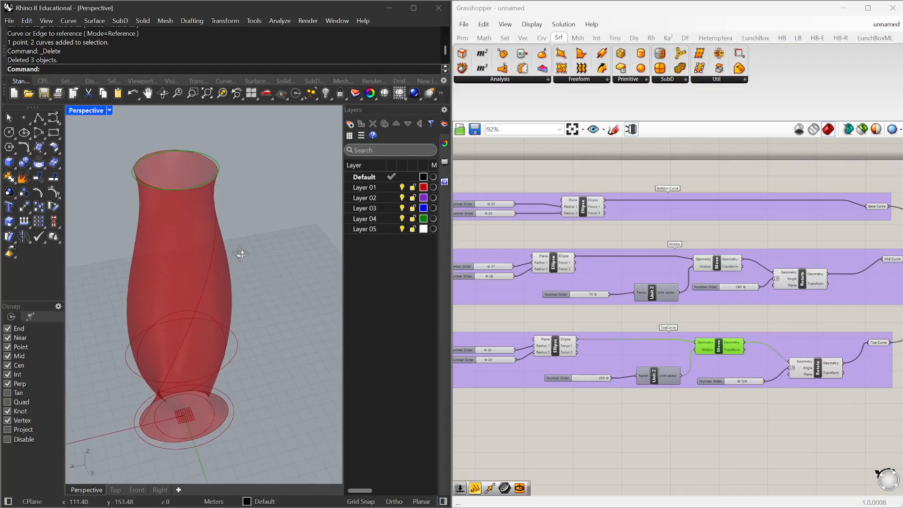
{"action": "scroll", "coordinate": [608, 234], "scroll_direction": "up", "scroll_amount": 5}
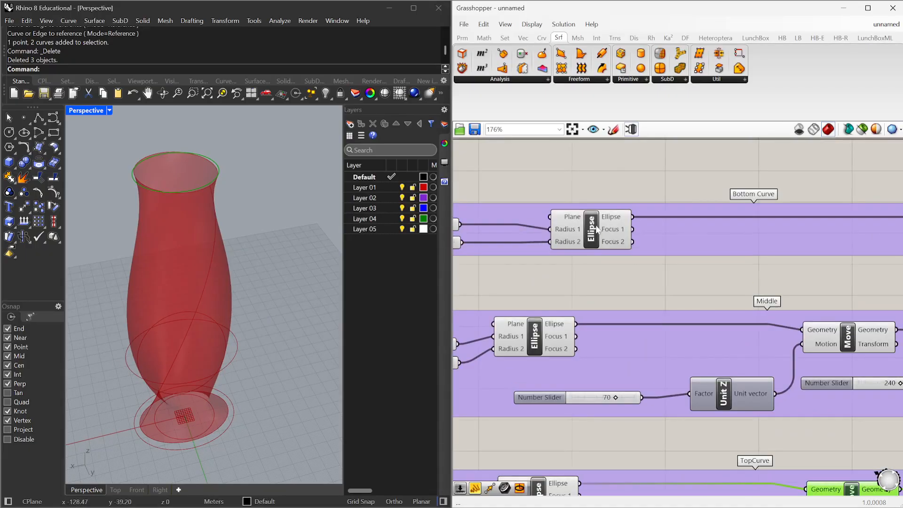
{"action": "scroll", "coordinate": [594, 230], "scroll_direction": "down", "scroll_amount": 5}
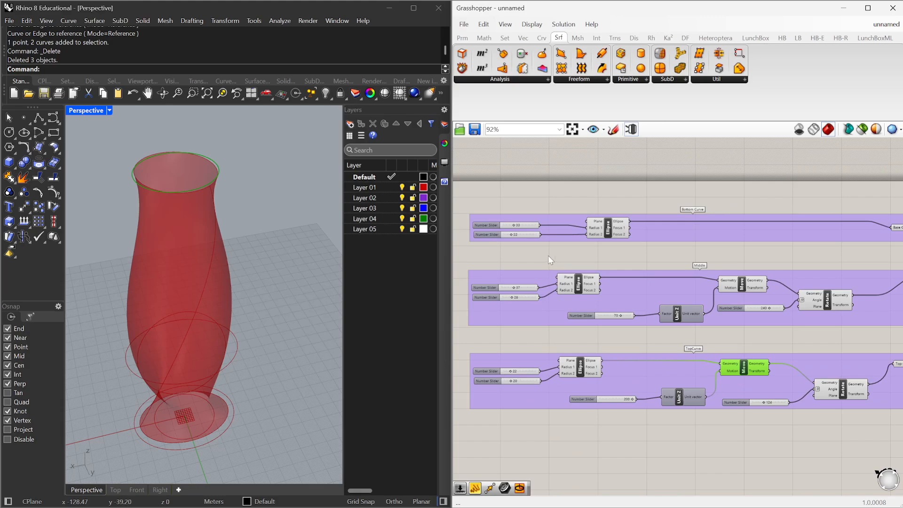
{"action": "right_click", "coordinate": [609, 230]}
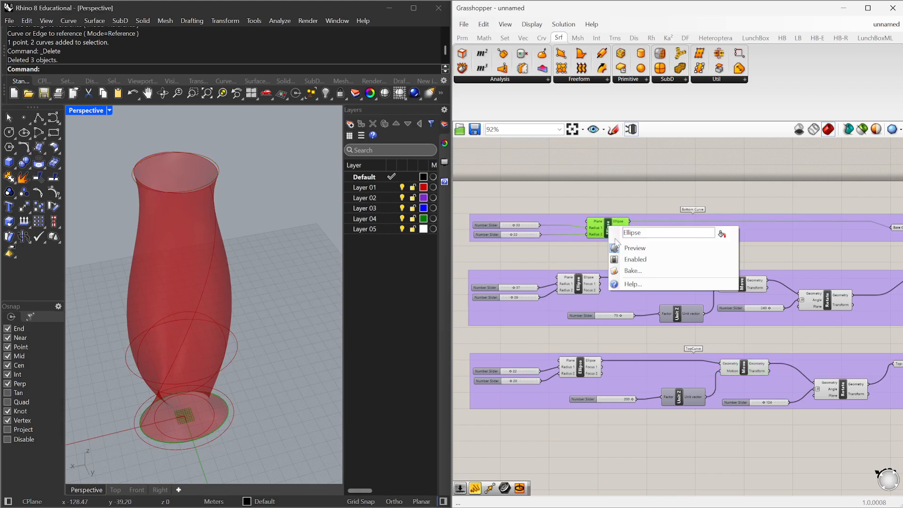
{"action": "left_click", "coordinate": [623, 248]}
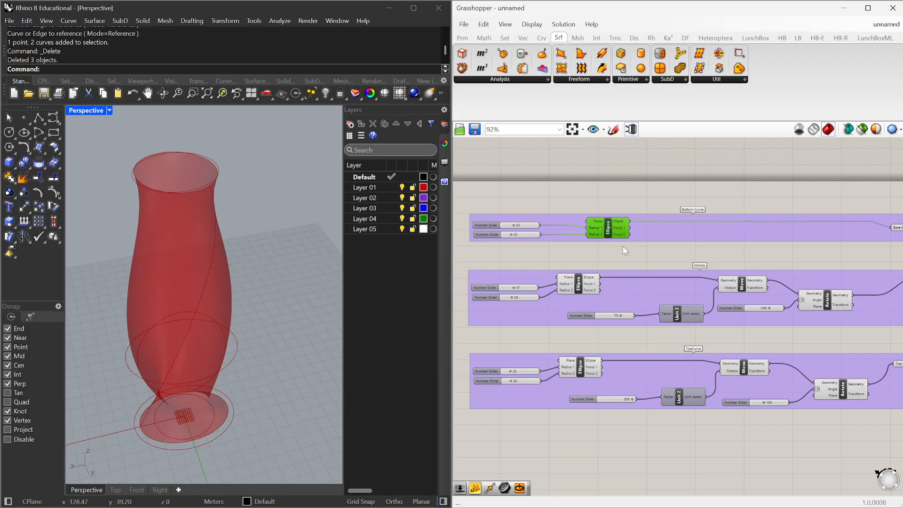
{"action": "right_click", "coordinate": [581, 285]}
{"action": "left_click", "coordinate": [605, 305]}
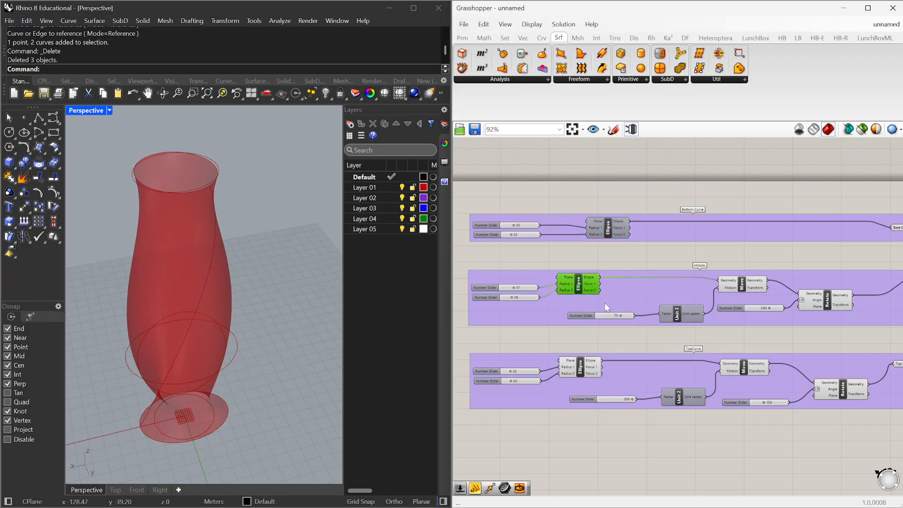
{"action": "right_click", "coordinate": [580, 371]}
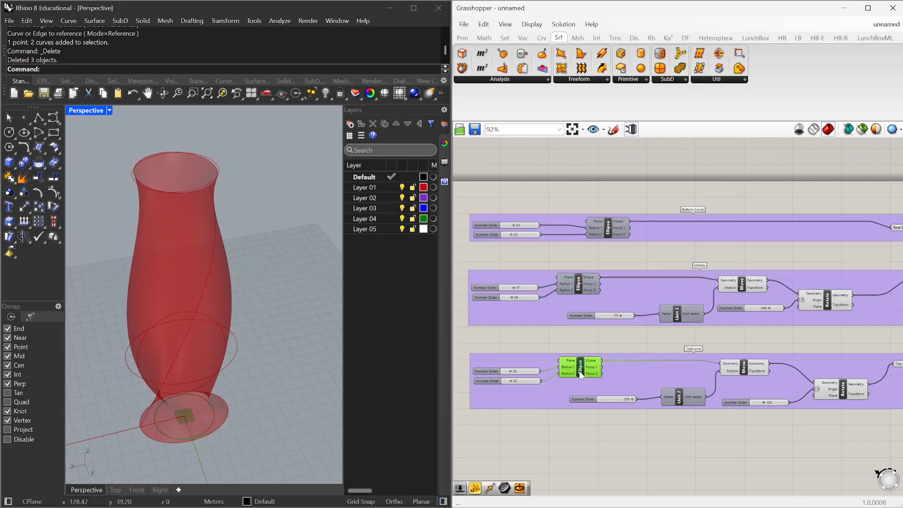
{"action": "left_click", "coordinate": [597, 393]}
Turn off the preview of the ellipses and their radius sliders in all three groups.
{"action": "left_click_drag", "start_coordinate": [467, 197], "coordinate": [644, 437]}
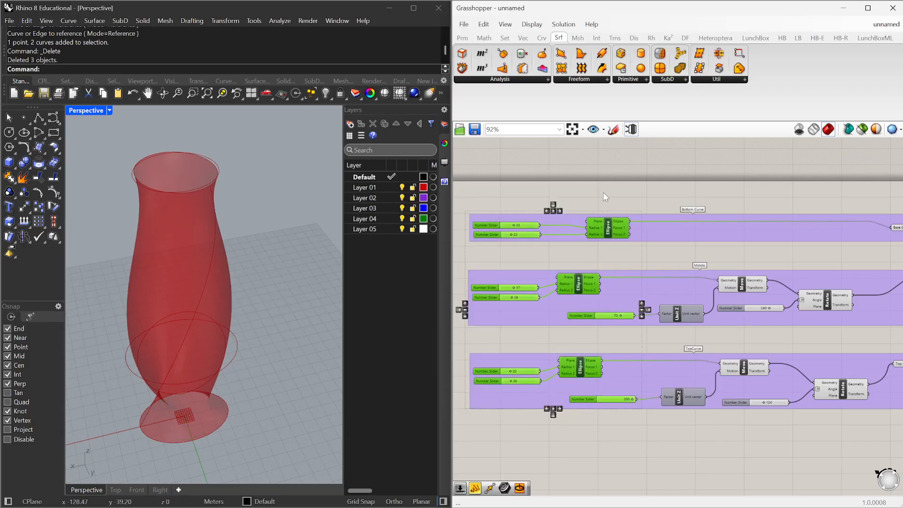
{"action": "right_click", "coordinate": [603, 194]}
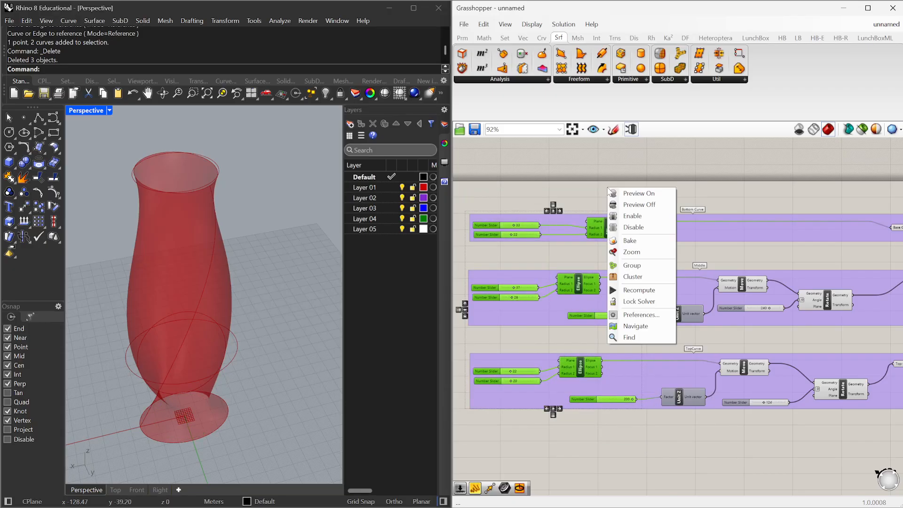
{"action": "left_click", "coordinate": [634, 206]}
Turn off the preview of the Move, Unit Z and slider components in the middle and top groups.
{"action": "right_click_drag", "start_coordinate": [675, 248], "coordinate": [578, 223]}
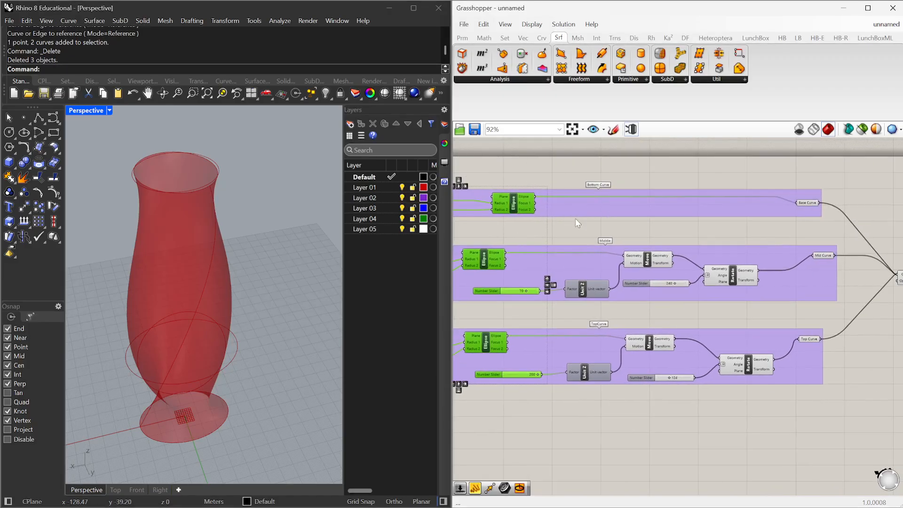
{"action": "left_click_drag", "start_coordinate": [560, 164], "coordinate": [697, 401]}
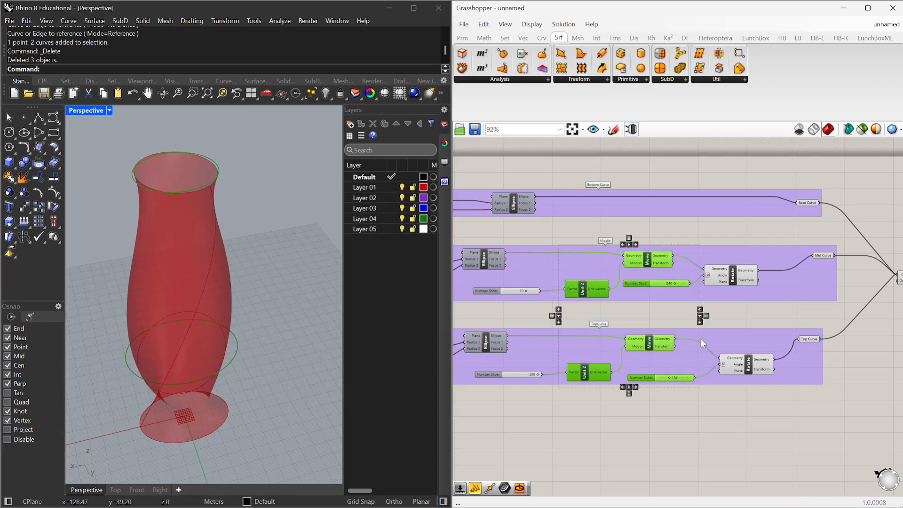
{"action": "right_click", "coordinate": [655, 151]}
{"action": "left_click", "coordinate": [678, 170]}
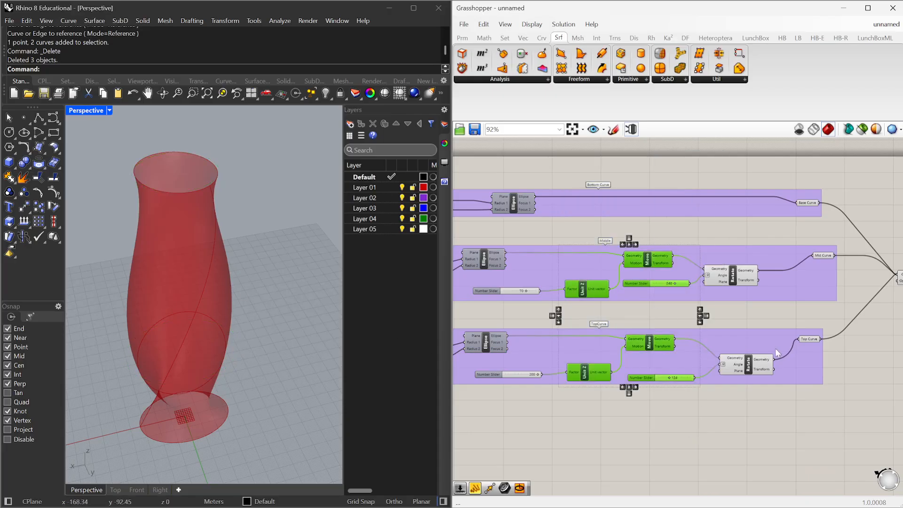
Nudge the middle Rotate component slightly within its group.
{"action": "right_click_drag", "start_coordinate": [792, 345], "coordinate": [743, 331]}
{"action": "scroll", "coordinate": [690, 273], "scroll_direction": "up", "scroll_amount": 2}
{"action": "left_click_drag", "start_coordinate": [690, 262], "coordinate": [704, 265]}
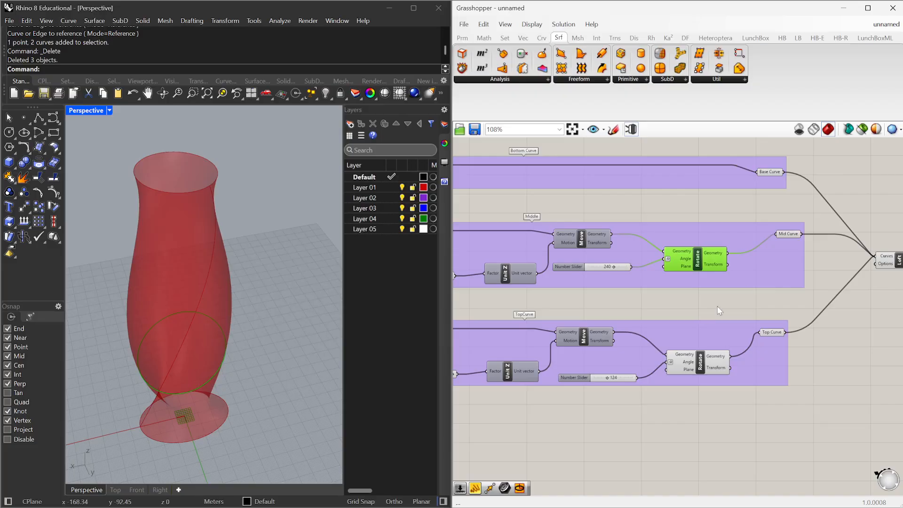
{"action": "scroll", "coordinate": [710, 278], "scroll_direction": "up", "scroll_amount": 3}
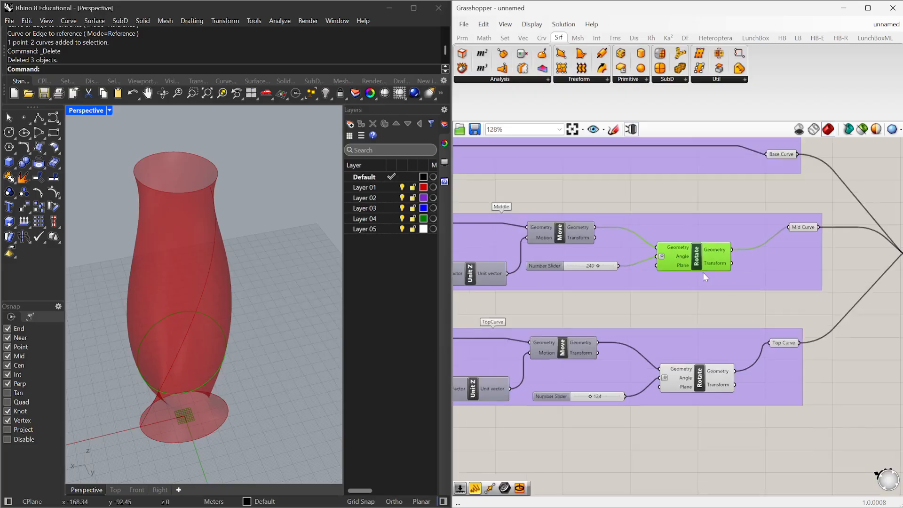
{"action": "scroll", "coordinate": [680, 266], "scroll_direction": "up", "scroll_amount": 4}
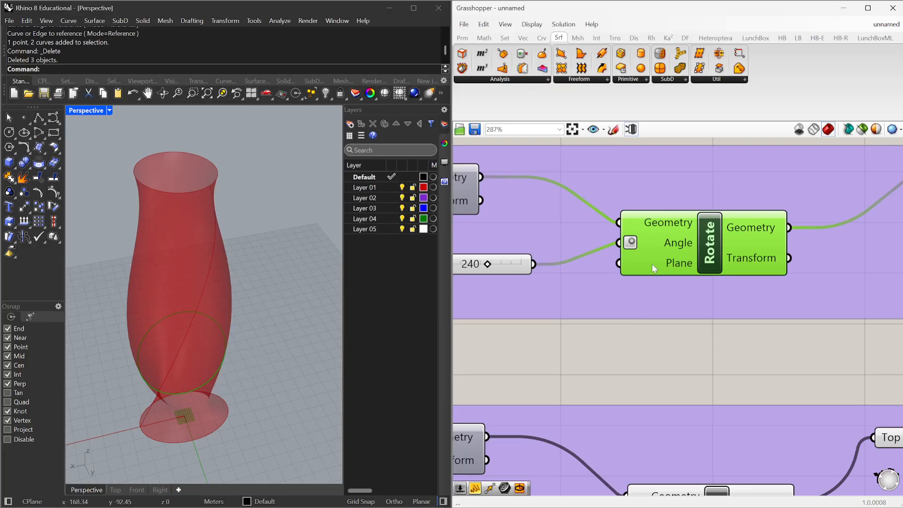
Add an XZ Plane component and connect it to the middle Rotate's Plane input.
{"action": "mouse_move", "coordinate": [659, 264]}
{"action": "left_click", "coordinate": [523, 38]}
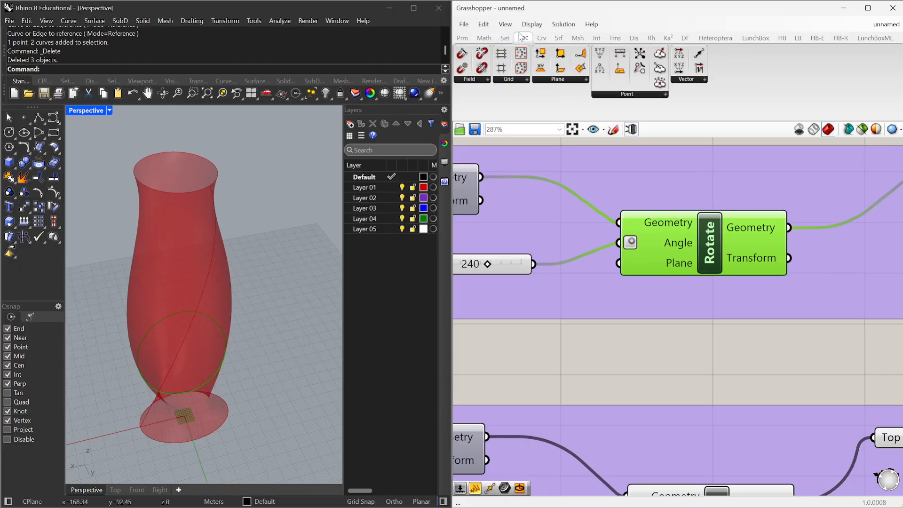
{"action": "left_click", "coordinate": [562, 84]}
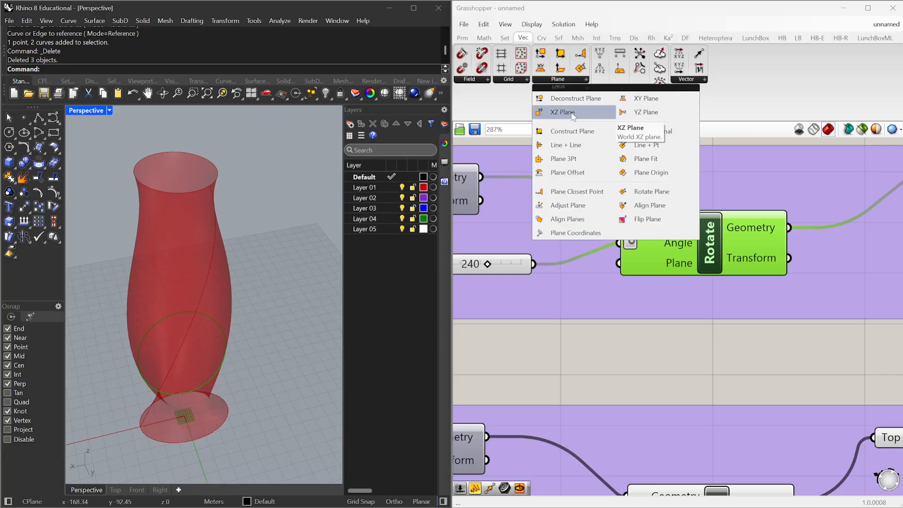
{"action": "left_click_drag", "start_coordinate": [574, 114], "coordinate": [544, 336]}
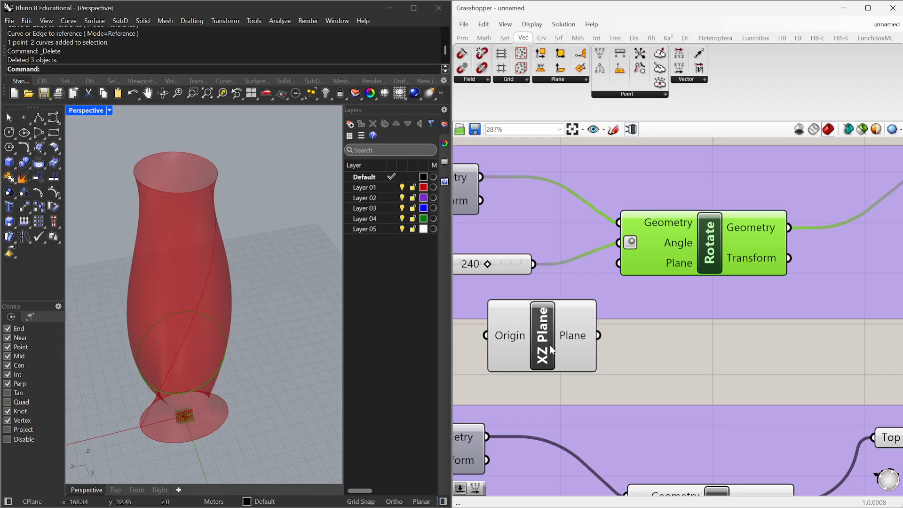
{"action": "left_click_drag", "start_coordinate": [605, 327], "coordinate": [619, 263]}
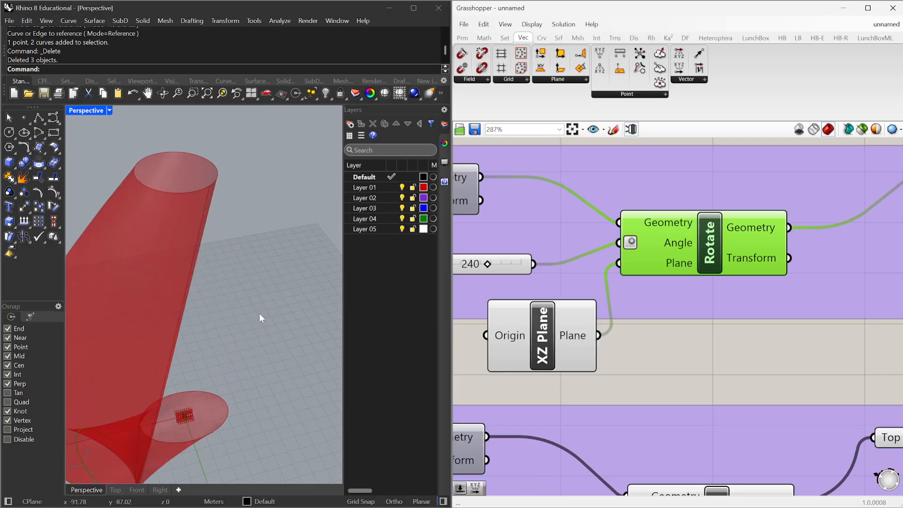
{"action": "right_click_drag", "start_coordinate": [258, 317], "coordinate": [241, 324]}
{"action": "scroll", "coordinate": [186, 389], "scroll_direction": "up", "scroll_amount": 3}
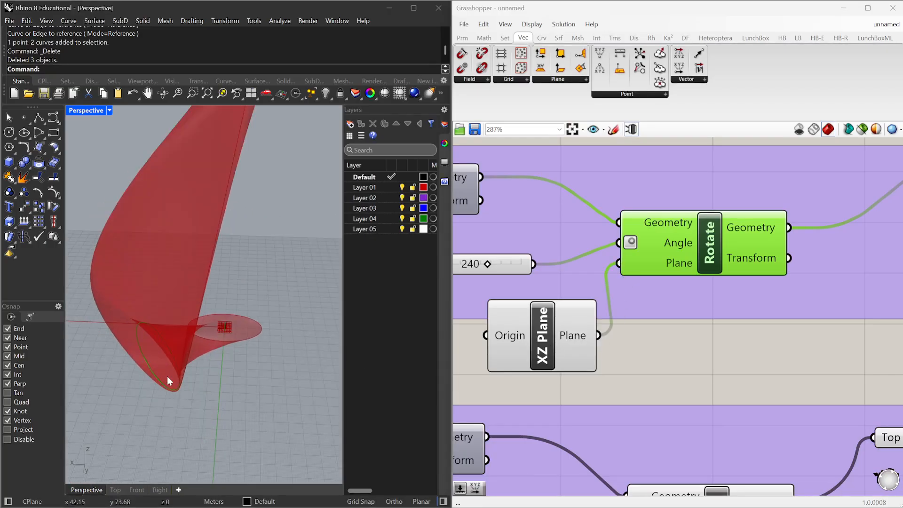
Delete the XZ Plane component.
{"action": "left_click", "coordinate": [536, 332]}
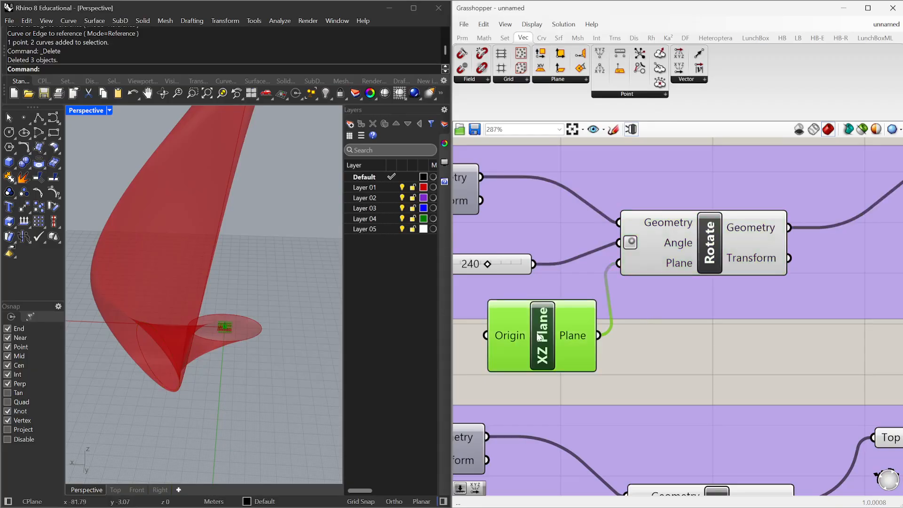
{"action": "key", "text": "Delete"}
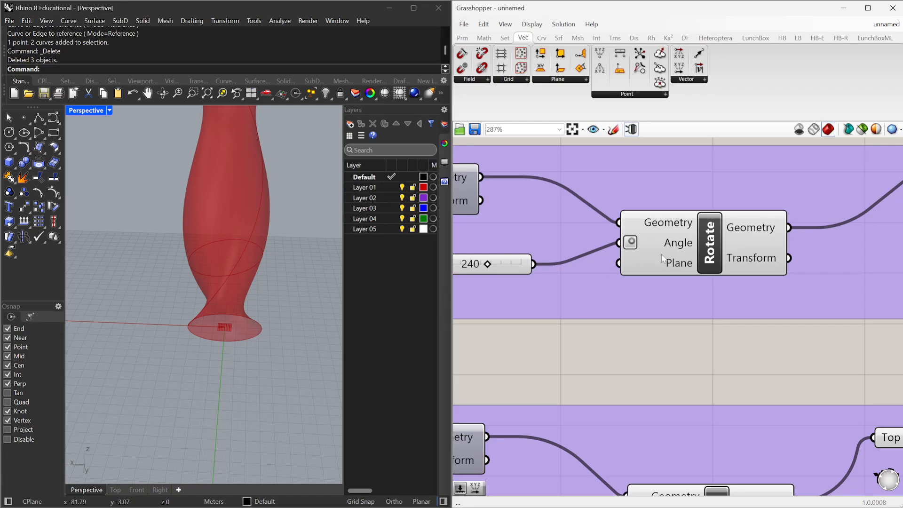
{"action": "scroll", "coordinate": [566, 301], "scroll_direction": "down", "scroll_amount": 5}
{"action": "scroll", "coordinate": [733, 301], "scroll_direction": "up", "scroll_amount": 5}
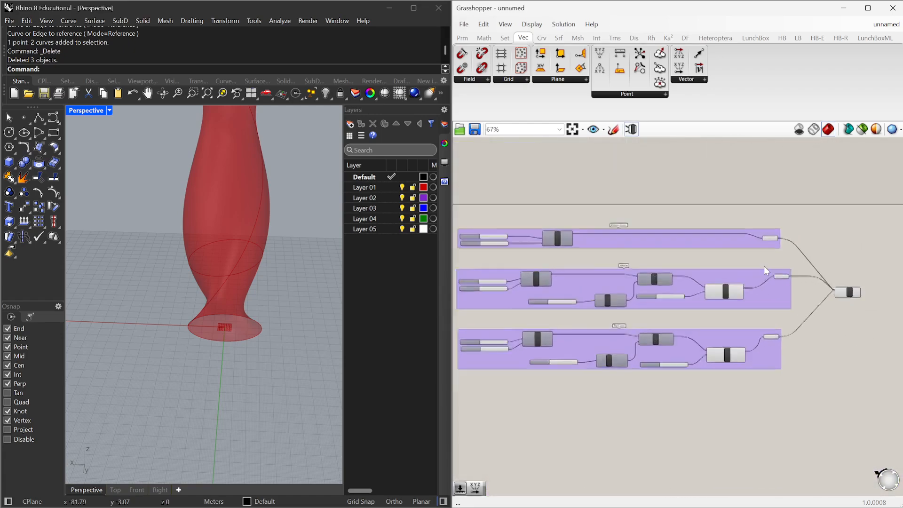
Reposition the Base Curve, Mid Curve and Top Curve parameters into alignment before the Loft.
{"action": "left_click_drag", "start_coordinate": [779, 212], "coordinate": [816, 212]}
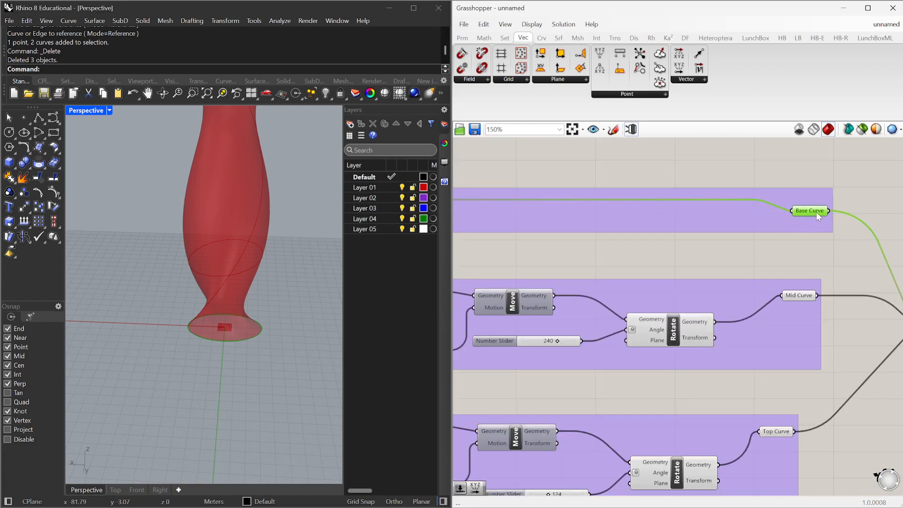
{"action": "right_click_drag", "start_coordinate": [742, 297], "coordinate": [597, 268]}
{"action": "left_click_drag", "start_coordinate": [650, 267], "coordinate": [670, 292]}
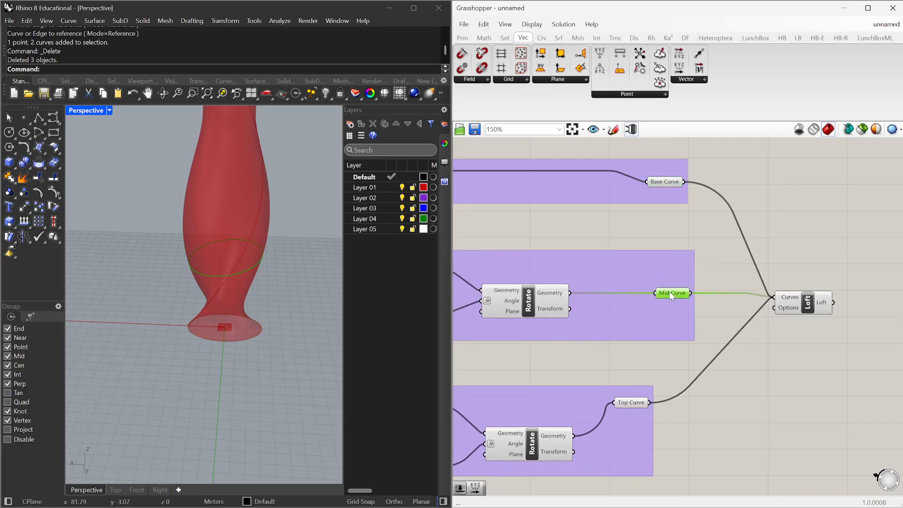
{"action": "left_click_drag", "start_coordinate": [633, 403], "coordinate": [683, 438]}
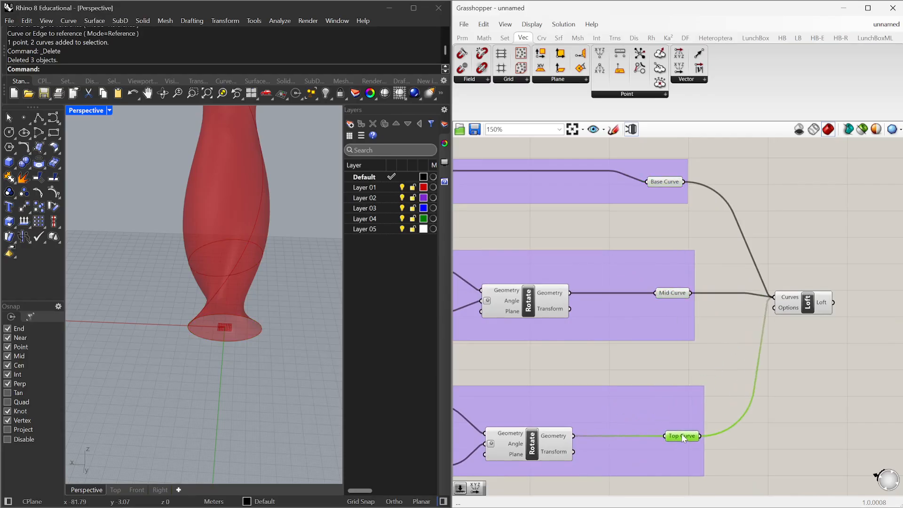
{"action": "left_click_drag", "start_coordinate": [672, 183], "coordinate": [676, 174]}
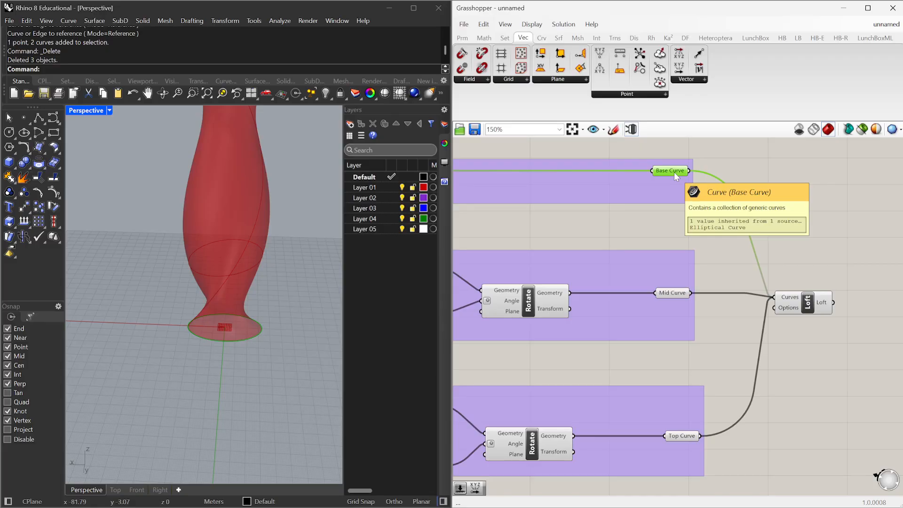
Shift the Base Curve parameter left within its group.
{"action": "scroll", "coordinate": [661, 232], "scroll_direction": "down", "scroll_amount": 3}
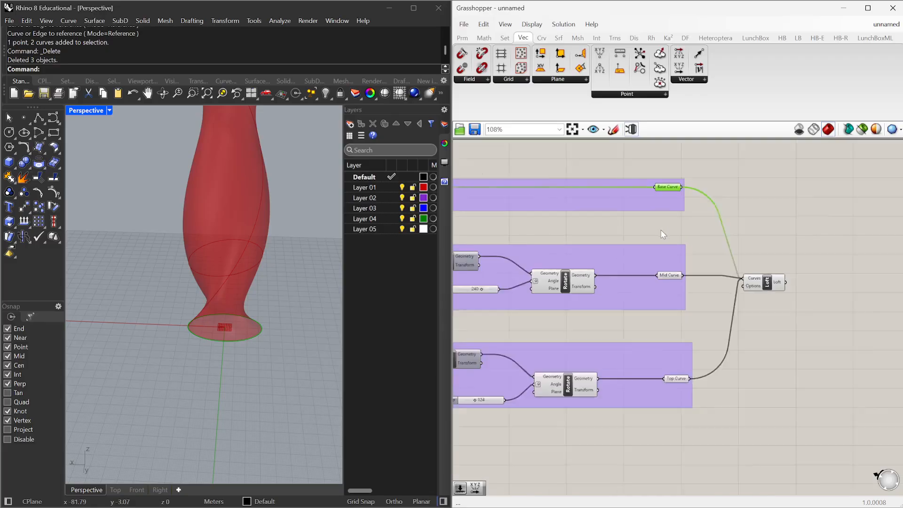
{"action": "right_click_drag", "start_coordinate": [677, 234], "coordinate": [614, 236]}
{"action": "scroll", "coordinate": [621, 197], "scroll_direction": "up", "scroll_amount": 3}
{"action": "scroll", "coordinate": [611, 189], "scroll_direction": "up", "scroll_amount": 5}
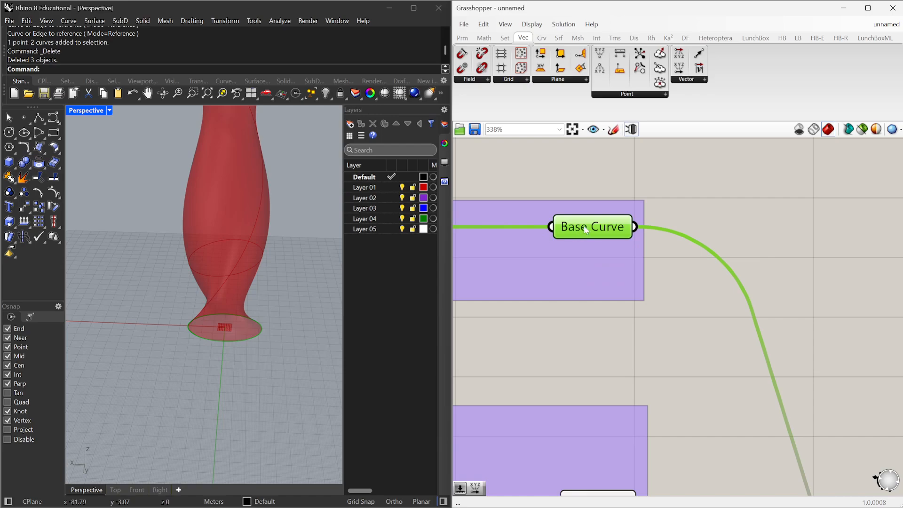
Move the Base Curve parameter to the right edge of its group, in line with the Loft.
{"action": "scroll", "coordinate": [595, 228], "scroll_direction": "down", "scroll_amount": 4}
{"action": "scroll", "coordinate": [597, 229], "scroll_direction": "down", "scroll_amount": 1}
{"action": "right_click_drag", "start_coordinate": [599, 229], "coordinate": [834, 232]}
{"action": "scroll", "coordinate": [776, 232], "scroll_direction": "down", "scroll_amount": 3}
{"action": "scroll", "coordinate": [630, 223], "scroll_direction": "down", "scroll_amount": 3}
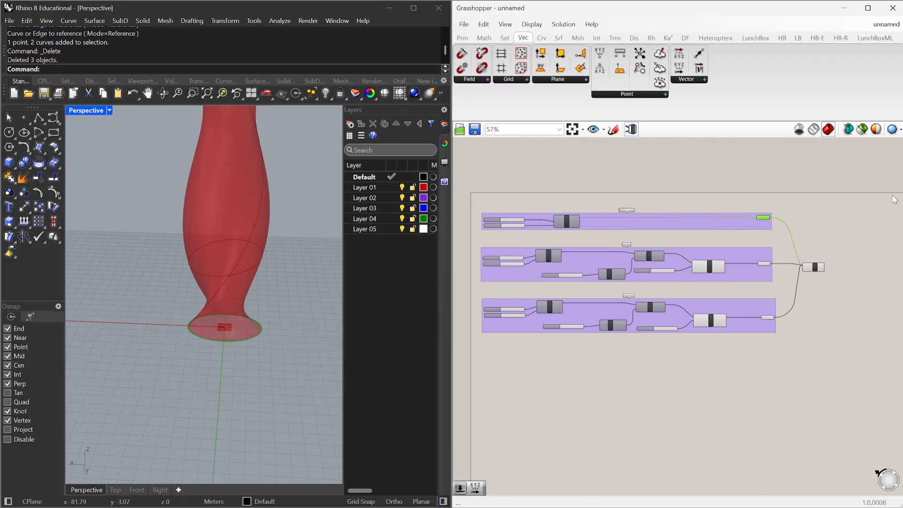
{"action": "scroll", "coordinate": [781, 212], "scroll_direction": "up", "scroll_amount": 6}
{"action": "scroll", "coordinate": [728, 245], "scroll_direction": "up", "scroll_amount": 4}
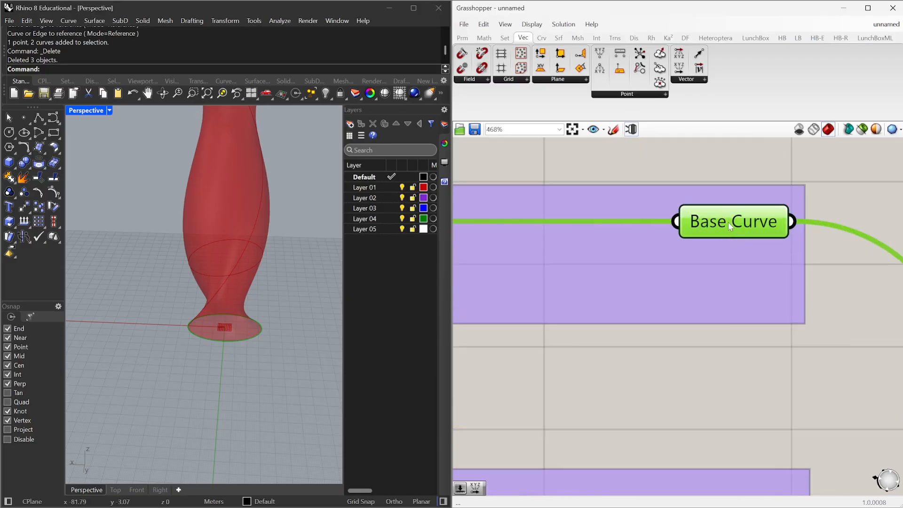
{"action": "right_click", "coordinate": [728, 222]}
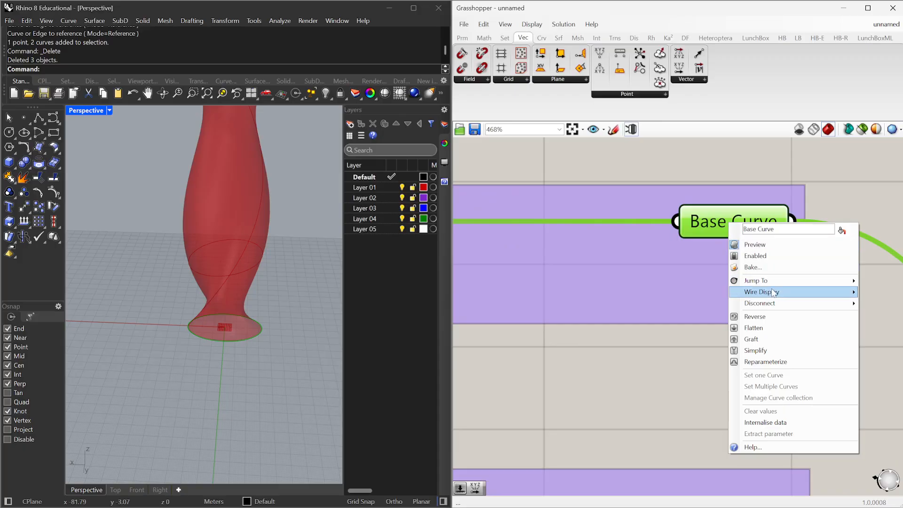
{"action": "mouse_move", "coordinate": [793, 308]}
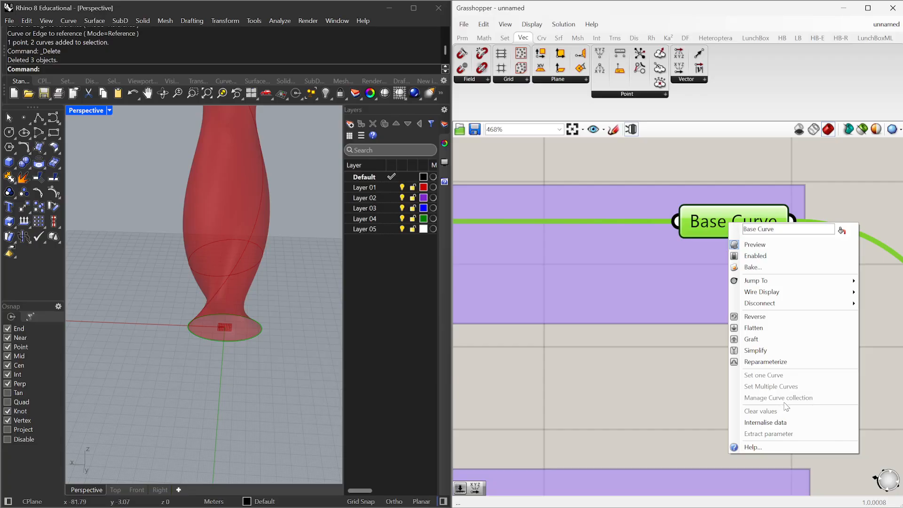
{"action": "left_click", "coordinate": [650, 388]}
{"action": "scroll", "coordinate": [670, 273], "scroll_direction": "down", "scroll_amount": 5}
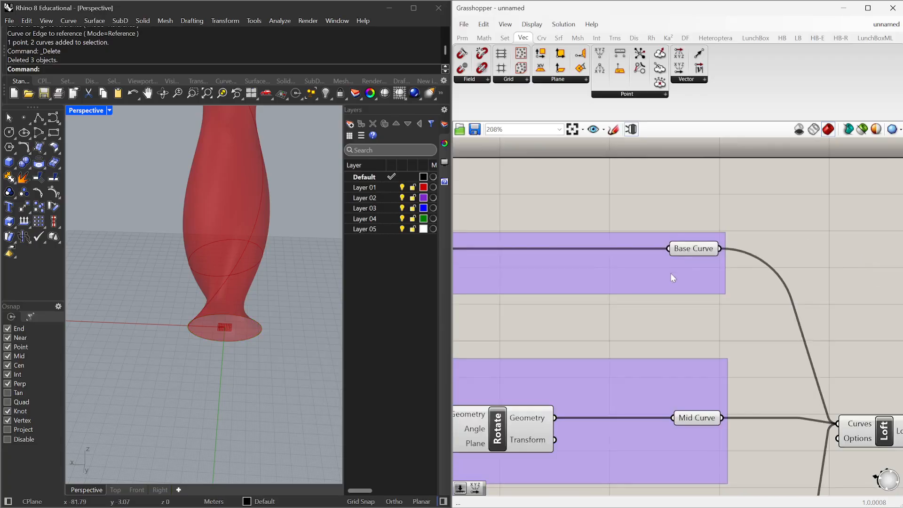
{"action": "scroll", "coordinate": [585, 257], "scroll_direction": "down", "scroll_amount": 2}
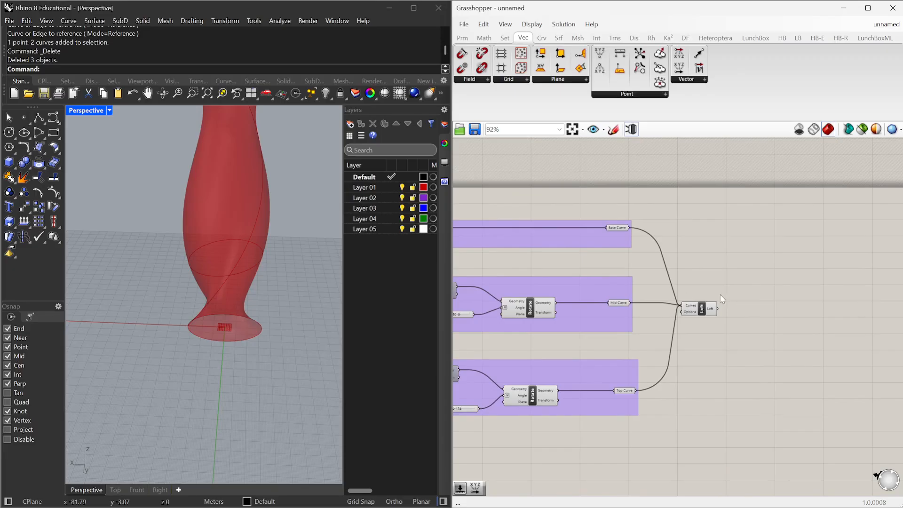
{"action": "scroll", "coordinate": [705, 305], "scroll_direction": "up", "scroll_amount": 3}
Select the Loft component and orbit the Rhino viewport to inspect the lofted vase.
{"action": "left_click", "coordinate": [651, 305]}
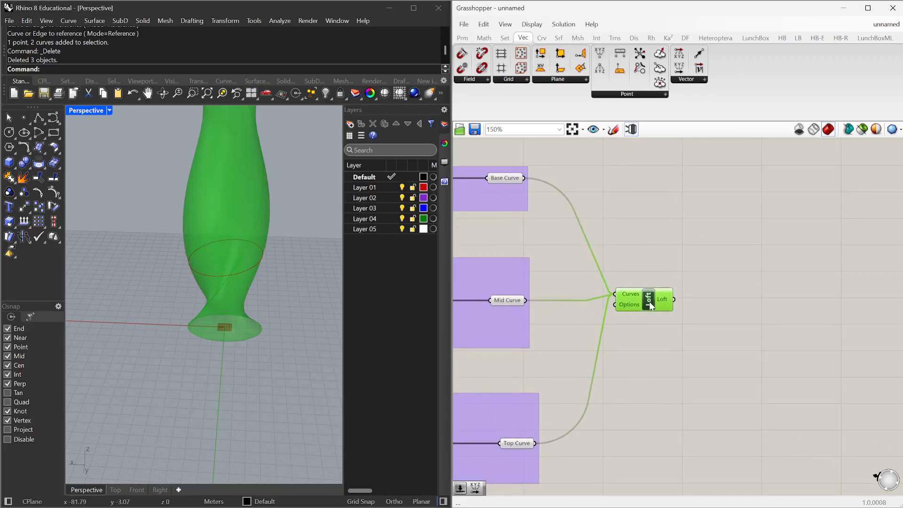
{"action": "left_click_drag", "start_coordinate": [650, 306], "coordinate": [650, 303]}
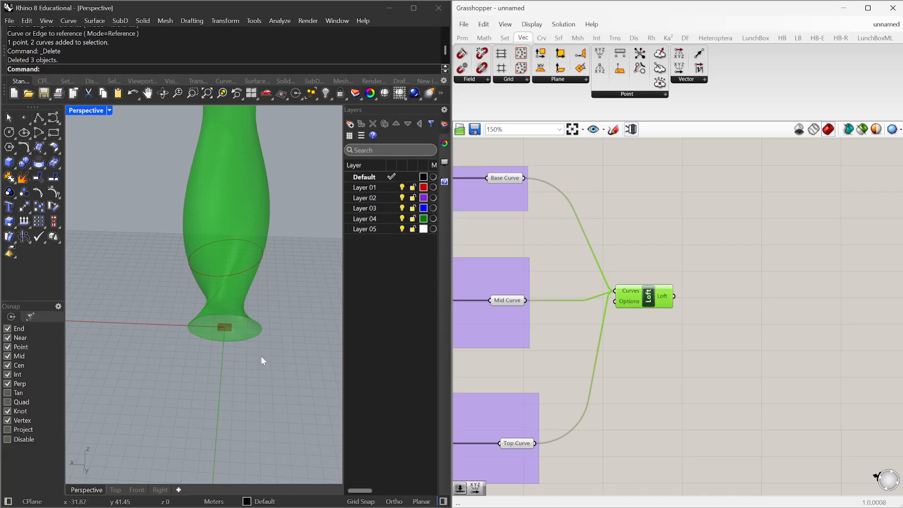
{"action": "scroll", "coordinate": [261, 357], "scroll_direction": "down", "scroll_amount": 5}
{"action": "right_click_drag", "start_coordinate": [261, 356], "coordinate": [175, 337]}
{"action": "scroll", "coordinate": [147, 263], "scroll_direction": "up", "scroll_amount": 3}
{"action": "right_click_drag", "start_coordinate": [152, 264], "coordinate": [264, 292], "text": "shift"}
{"action": "scroll", "coordinate": [186, 263], "scroll_direction": "up", "scroll_amount": 5}
{"action": "scroll", "coordinate": [228, 251], "scroll_direction": "down", "scroll_amount": 3}
{"action": "scroll", "coordinate": [231, 279], "scroll_direction": "down", "scroll_amount": 4}
{"action": "scroll", "coordinate": [258, 281], "scroll_direction": "up", "scroll_amount": 5}
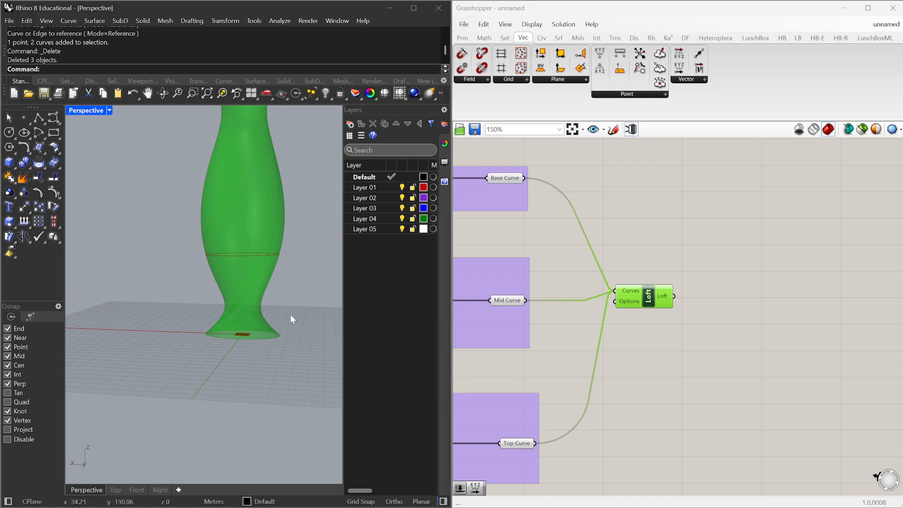
{"action": "right_click_drag", "start_coordinate": [235, 226], "coordinate": [202, 277]}
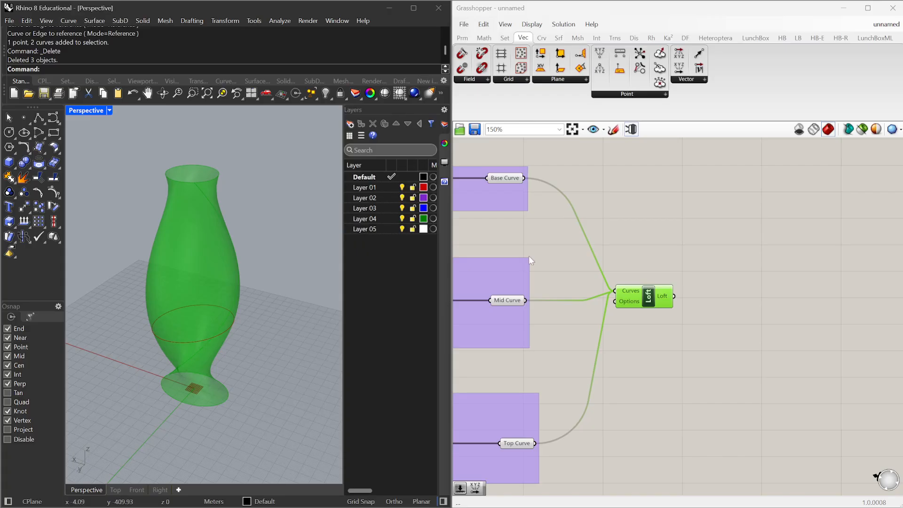
{"action": "right_click_drag", "start_coordinate": [625, 236], "coordinate": [639, 224]}
{"action": "mouse_move", "coordinate": [197, 273]}
{"action": "right_mouse_down"}
{"action": "mouse_move", "coordinate": [164, 270]}
{"action": "mouse_move", "coordinate": [192, 262]}
{"action": "mouse_move", "coordinate": [203, 272]}
{"action": "right_mouse_up"}
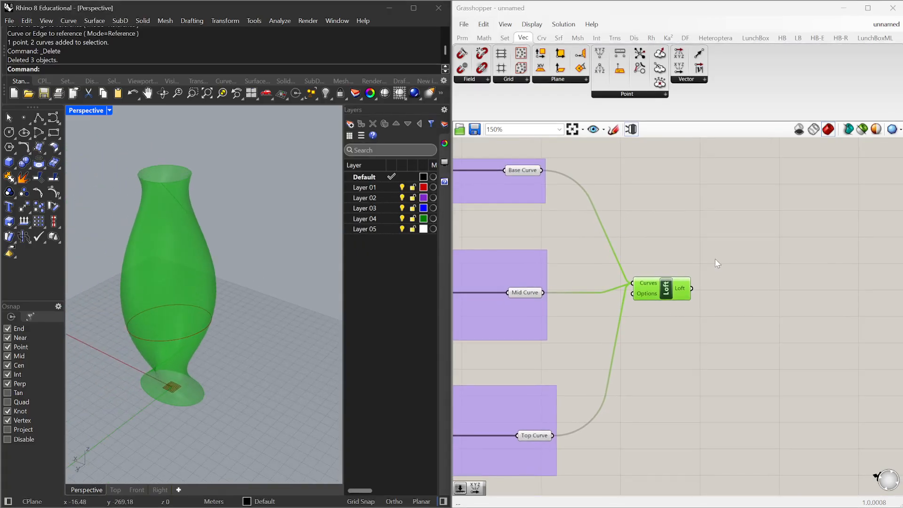
{"action": "right_click_drag", "start_coordinate": [646, 260], "coordinate": [706, 262]}
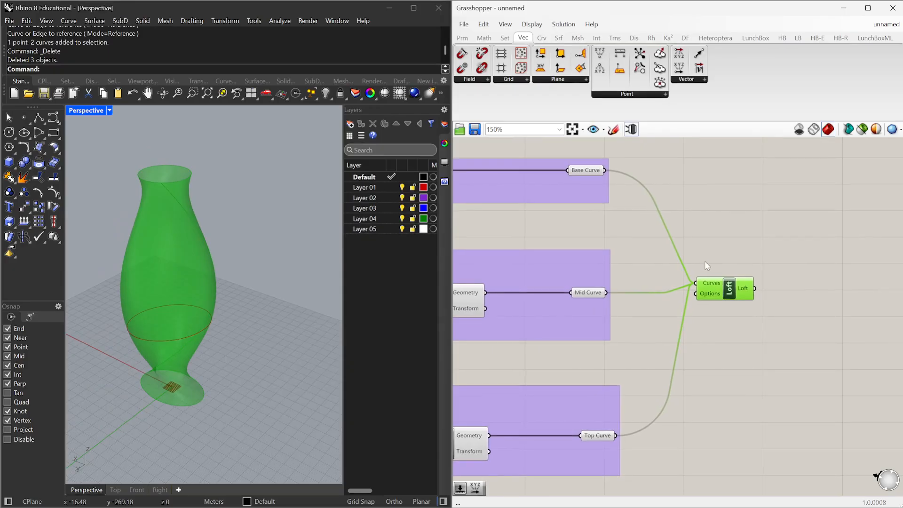
{"action": "right_click_drag", "start_coordinate": [144, 270], "coordinate": [209, 276]}
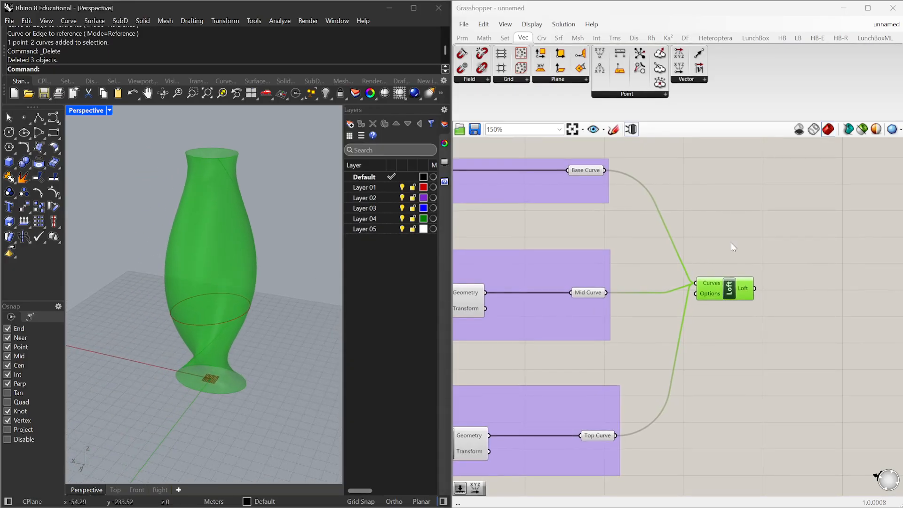
{"action": "scroll", "coordinate": [691, 241], "scroll_direction": "up", "scroll_amount": 5}
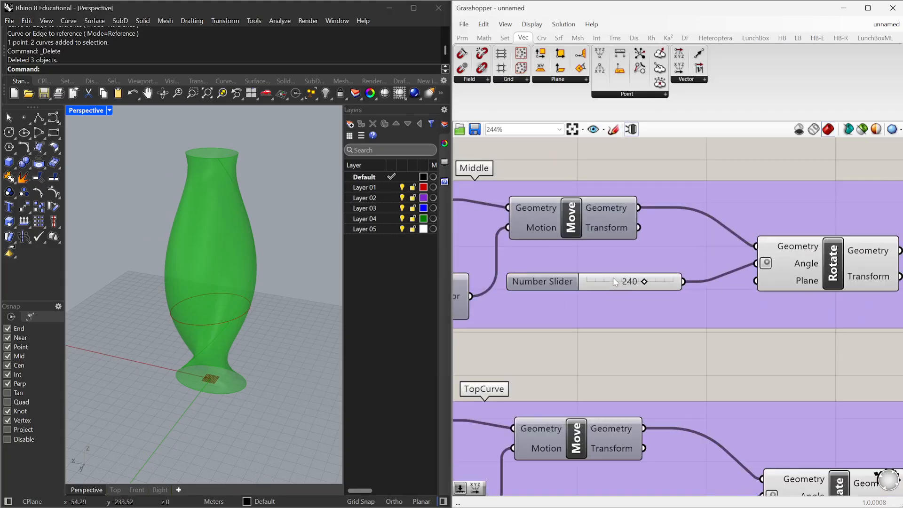
Set the middle rotation angle slider to 314 and the top rotation angle slider to 310.
{"action": "mouse_move", "coordinate": [644, 281]}
{"action": "left_mouse_down"}
{"action": "mouse_move", "coordinate": [636, 283]}
{"action": "mouse_move", "coordinate": [661, 285]}
{"action": "left_mouse_up"}
{"action": "scroll", "coordinate": [633, 309], "scroll_direction": "down", "scroll_amount": 2}
{"action": "right_click_drag", "start_coordinate": [615, 339], "coordinate": [658, 308]}
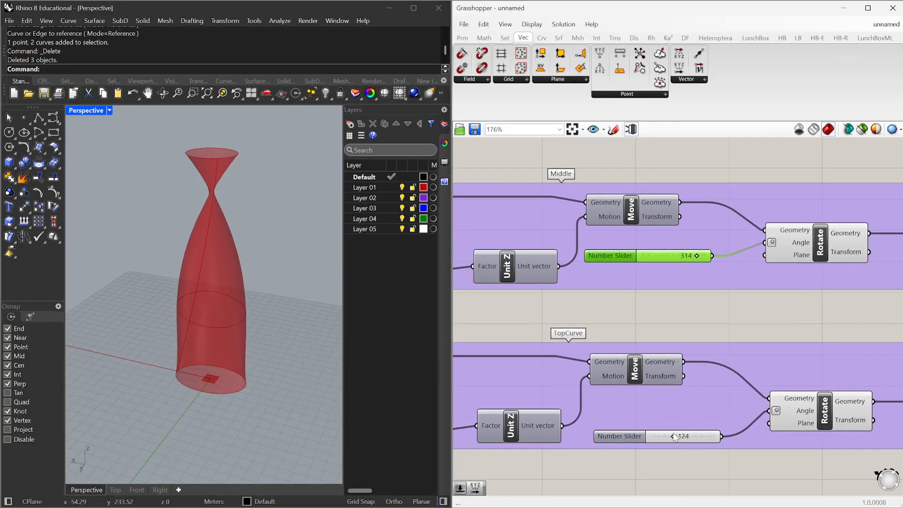
{"action": "left_click_drag", "start_coordinate": [672, 436], "coordinate": [690, 437]}
Orbit and zoom the Rhino viewport to examine the twisted vase.
{"action": "right_click_drag", "start_coordinate": [250, 301], "coordinate": [193, 334]}
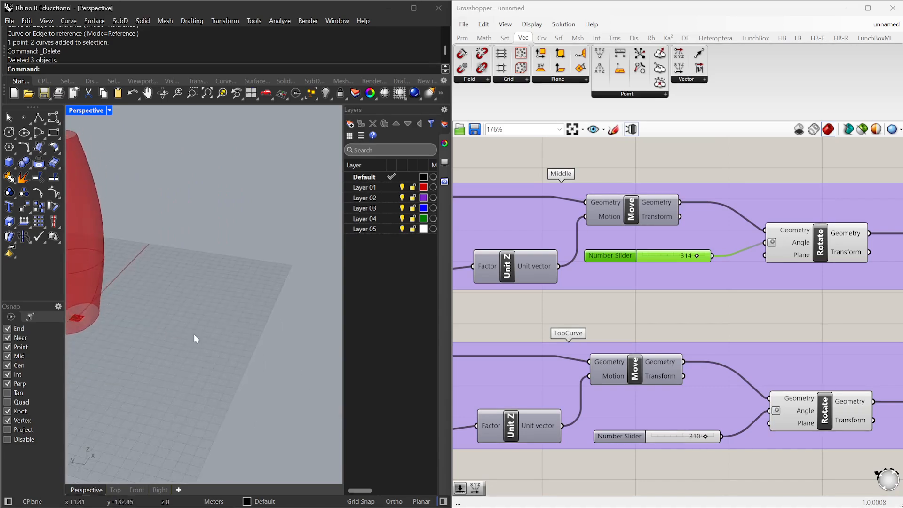
{"action": "scroll", "coordinate": [193, 334], "scroll_direction": "down", "scroll_amount": 4}
{"action": "scroll", "coordinate": [167, 279], "scroll_direction": "up", "scroll_amount": 5}
{"action": "right_click_drag", "start_coordinate": [160, 278], "coordinate": [92, 285]}
{"action": "scroll", "coordinate": [114, 256], "scroll_direction": "up", "scroll_amount": 5}
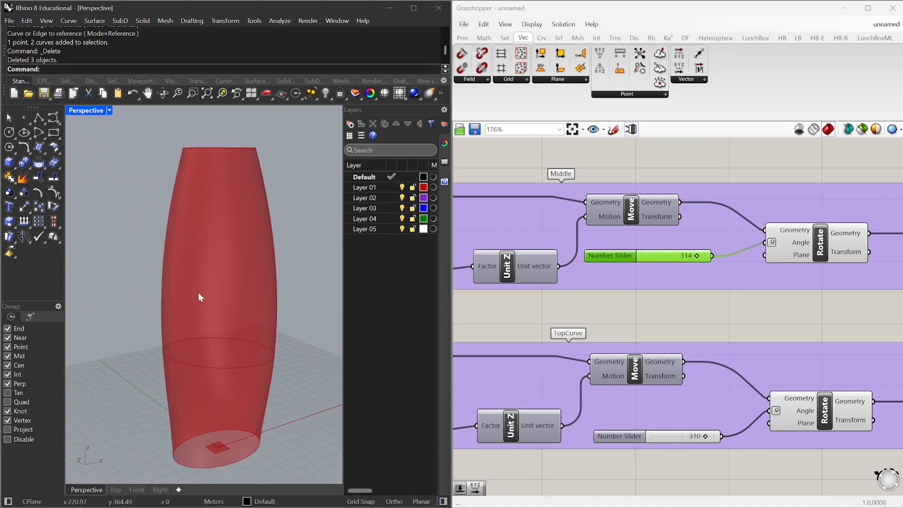
{"action": "right_click_drag", "start_coordinate": [235, 329], "coordinate": [228, 316]}
{"action": "scroll", "coordinate": [688, 322], "scroll_direction": "down", "scroll_amount": 3}
Add a Contour (ex) component to the right of the Loft.
{"action": "right_click_drag", "start_coordinate": [752, 323], "coordinate": [607, 280]}
{"action": "right_click_drag", "start_coordinate": [765, 282], "coordinate": [689, 297]}
{"action": "scroll", "coordinate": [850, 204], "scroll_direction": "up", "scroll_amount": 2}
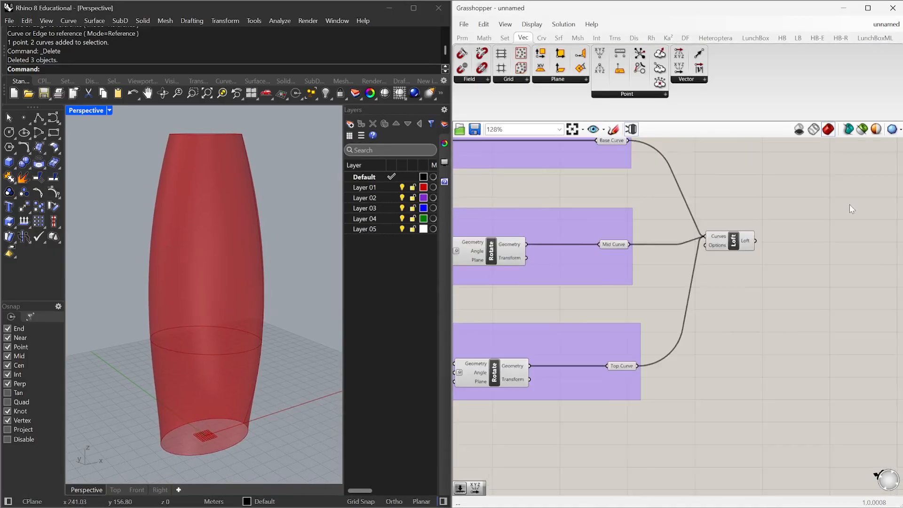
{"action": "double_click", "coordinate": [794, 245]}
{"action": "type", "text": "con"}
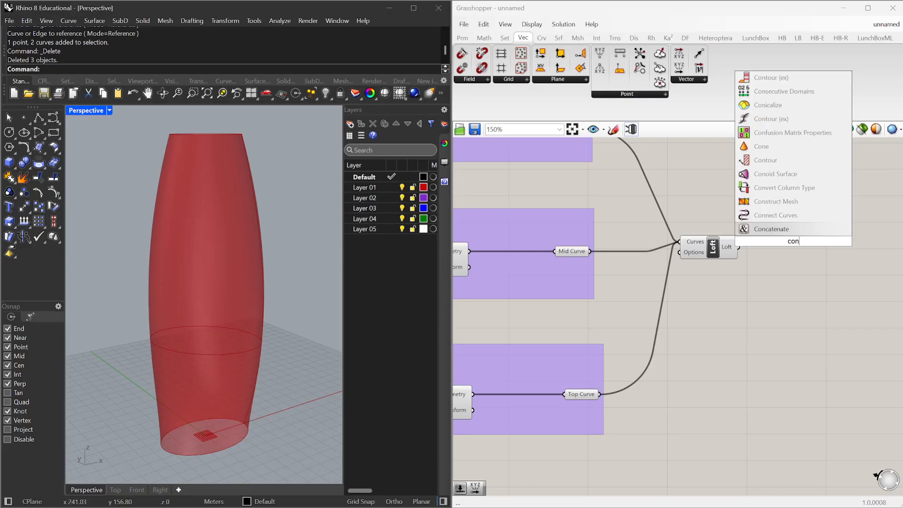
{"action": "type", "text": "tour"}
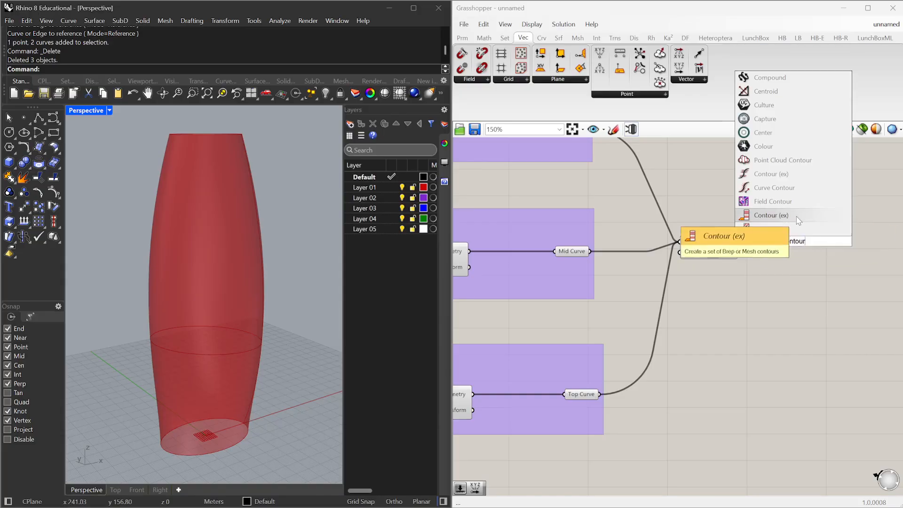
{"action": "left_click_drag", "start_coordinate": [743, 220], "coordinate": [789, 241]}
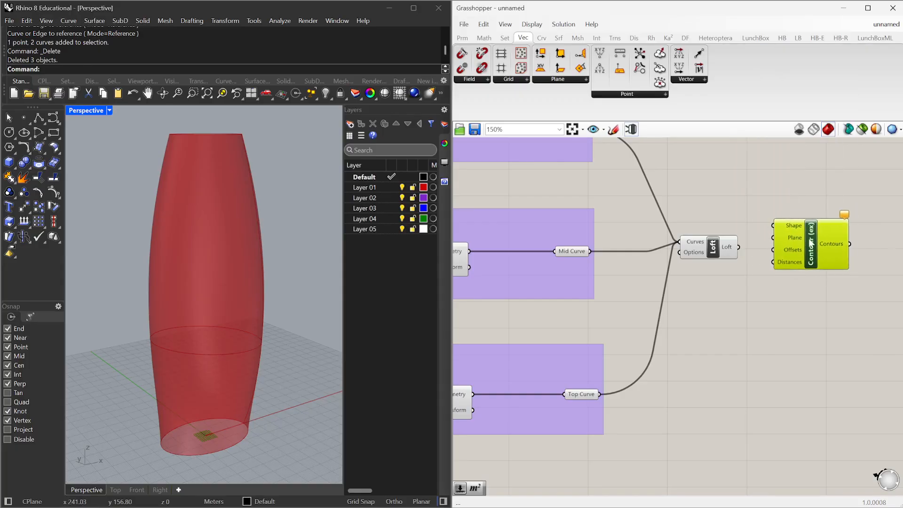
Connect the Loft output to the Contour (ex) component's Shape input.
{"action": "scroll", "coordinate": [788, 241], "scroll_direction": "up", "scroll_amount": 3}
{"action": "left_click_drag", "start_coordinate": [721, 236], "coordinate": [747, 264]}
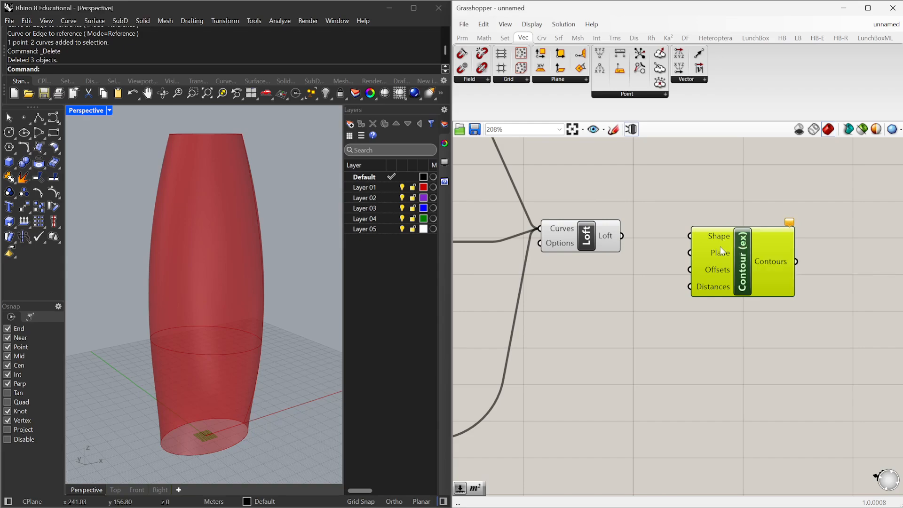
{"action": "mouse_move", "coordinate": [723, 253]}
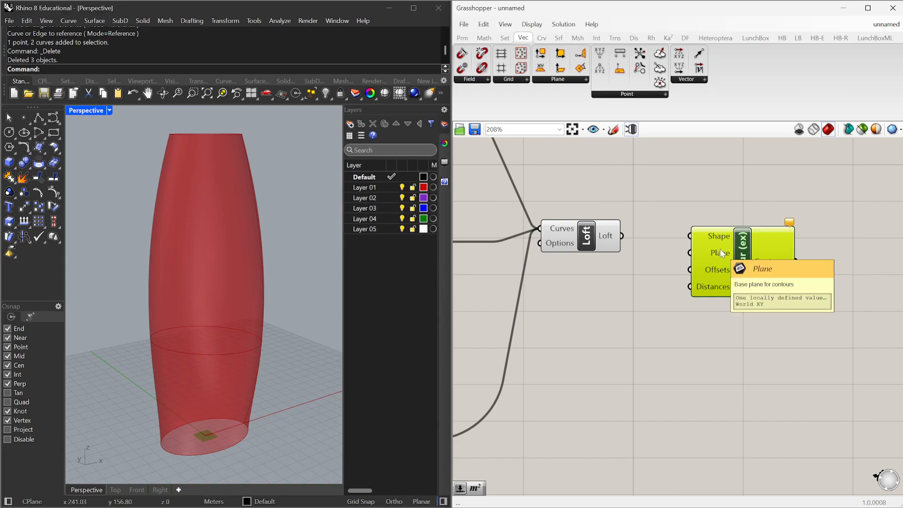
{"action": "mouse_move", "coordinate": [716, 277]}
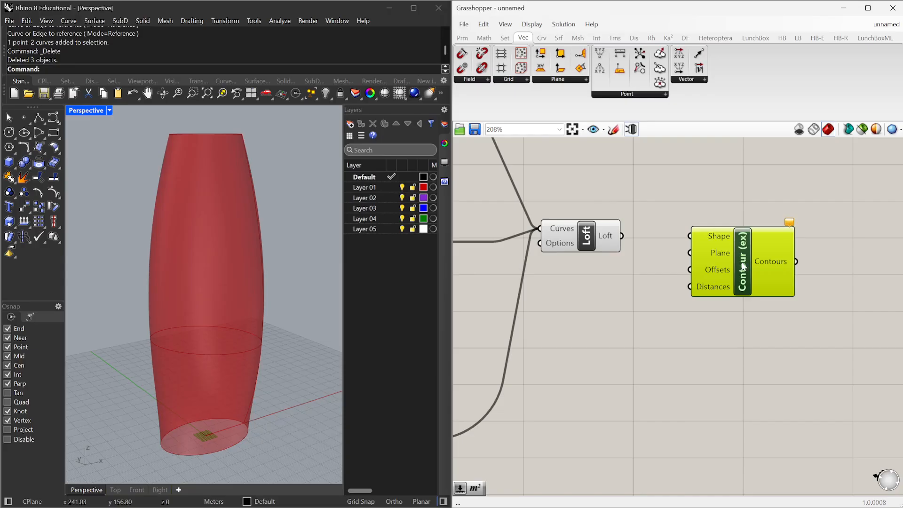
{"action": "mouse_move", "coordinate": [743, 267]}
{"action": "left_mouse_down"}
{"action": "mouse_move", "coordinate": [747, 254]}
{"action": "mouse_move", "coordinate": [731, 259]}
{"action": "left_mouse_up"}
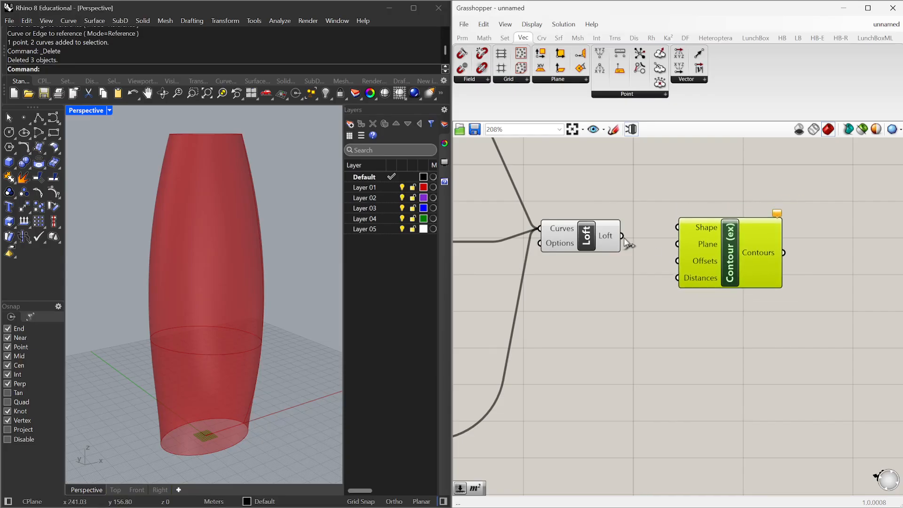
{"action": "left_click_drag", "start_coordinate": [623, 237], "coordinate": [678, 228]}
{"action": "left_click_drag", "start_coordinate": [732, 254], "coordinate": [746, 263]}
{"action": "mouse_move", "coordinate": [792, 226]}
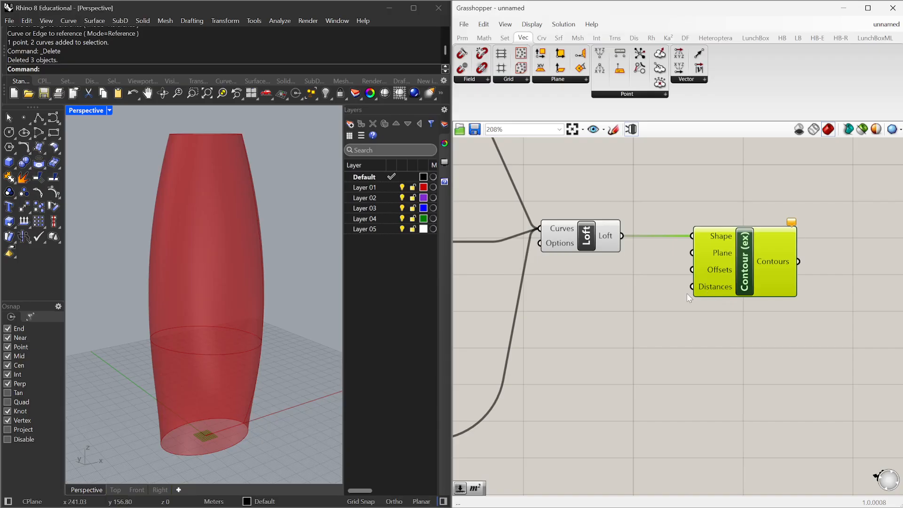
Add a Series component below the Loft and Contour (ex) components.
{"action": "scroll", "coordinate": [684, 286], "scroll_direction": "down", "scroll_amount": 2}
{"action": "right_click_drag", "start_coordinate": [684, 286], "coordinate": [746, 228]}
{"action": "left_click_drag", "start_coordinate": [745, 227], "coordinate": [788, 228]}
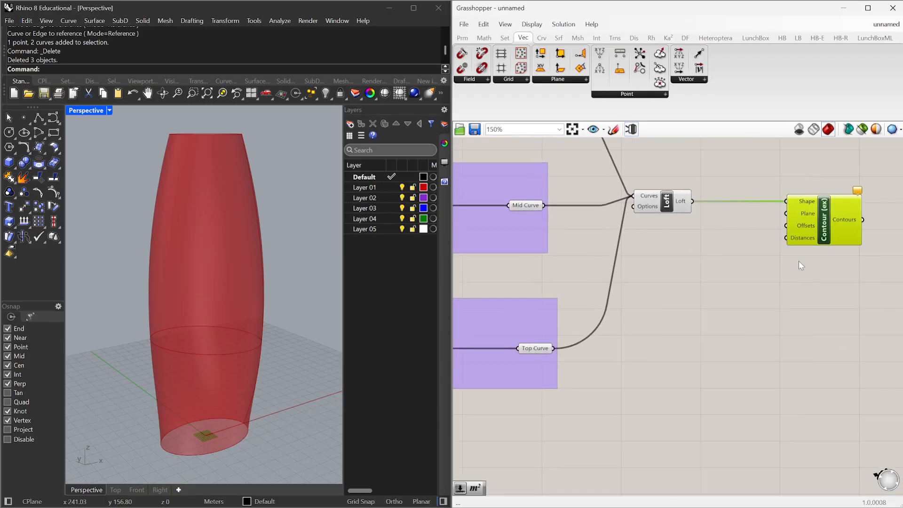
{"action": "right_click_drag", "start_coordinate": [776, 276], "coordinate": [648, 271]}
{"action": "right_click_drag", "start_coordinate": [628, 238], "coordinate": [642, 244]}
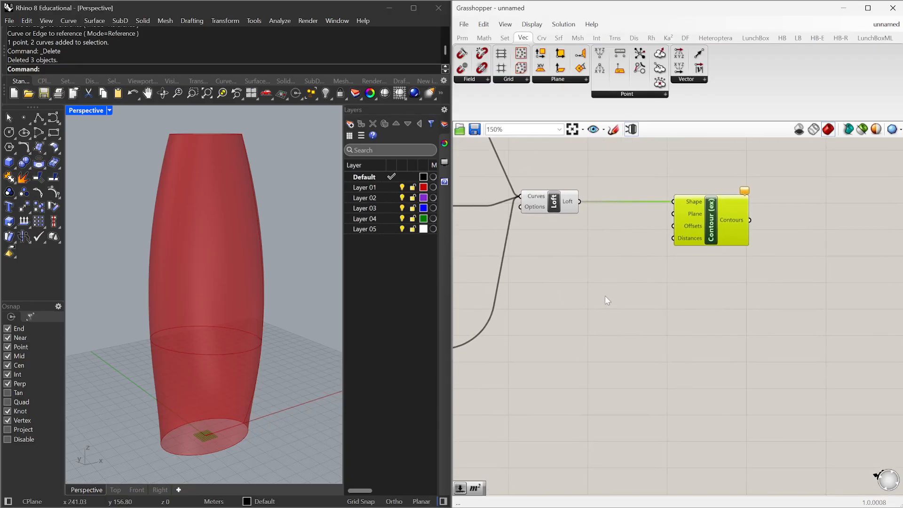
{"action": "mouse_move", "coordinate": [688, 227]}
{"action": "double_click", "coordinate": [593, 246]}
{"action": "type", "text": "series"}
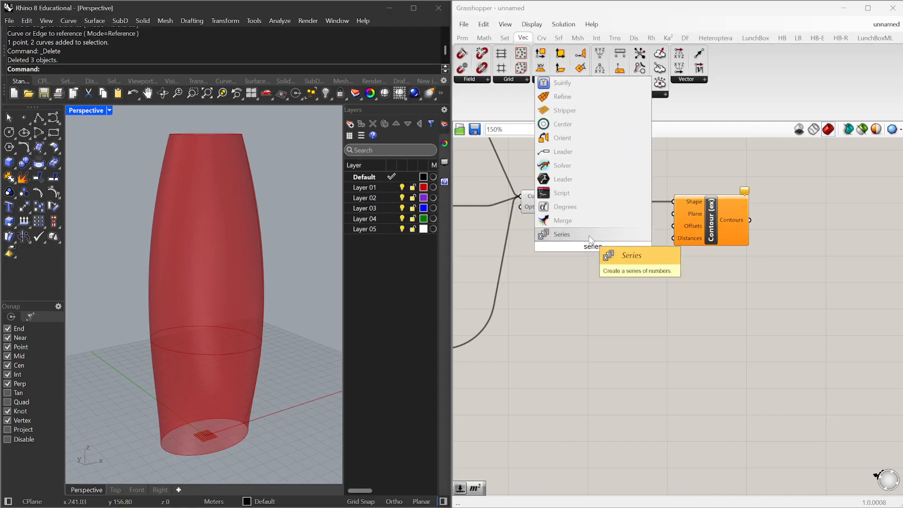
{"action": "key", "text": "Return"}
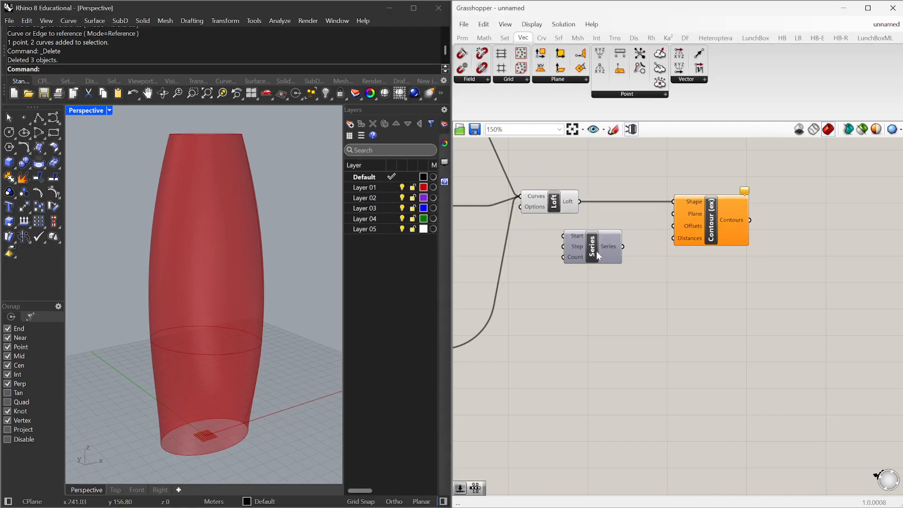
Move the Series component closer to the Contour (ex) and inspect its Start, Step and Count inputs.
{"action": "scroll", "coordinate": [596, 251], "scroll_direction": "up", "scroll_amount": 2}
{"action": "scroll", "coordinate": [658, 244], "scroll_direction": "up", "scroll_amount": 1}
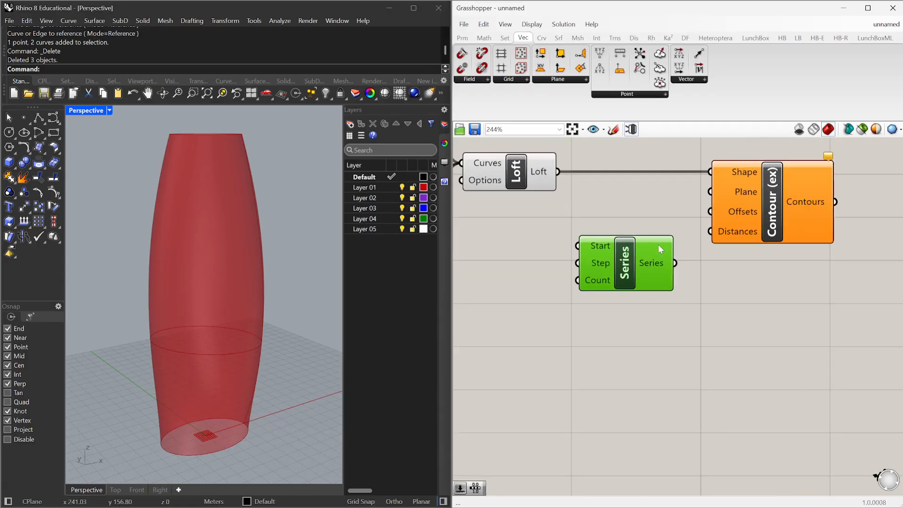
{"action": "left_click_drag", "start_coordinate": [659, 244], "coordinate": [614, 261]}
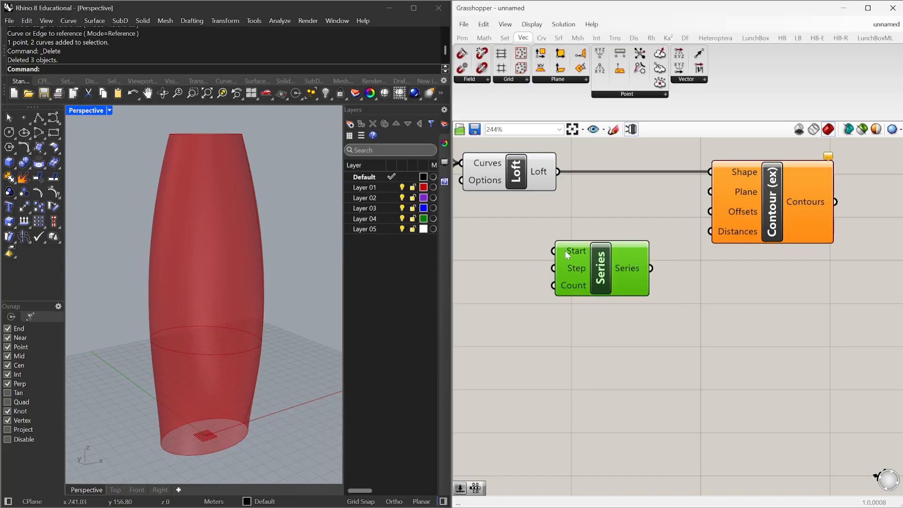
{"action": "mouse_move", "coordinate": [580, 274]}
{"action": "scroll", "coordinate": [580, 283], "scroll_direction": "up", "scroll_amount": 2}
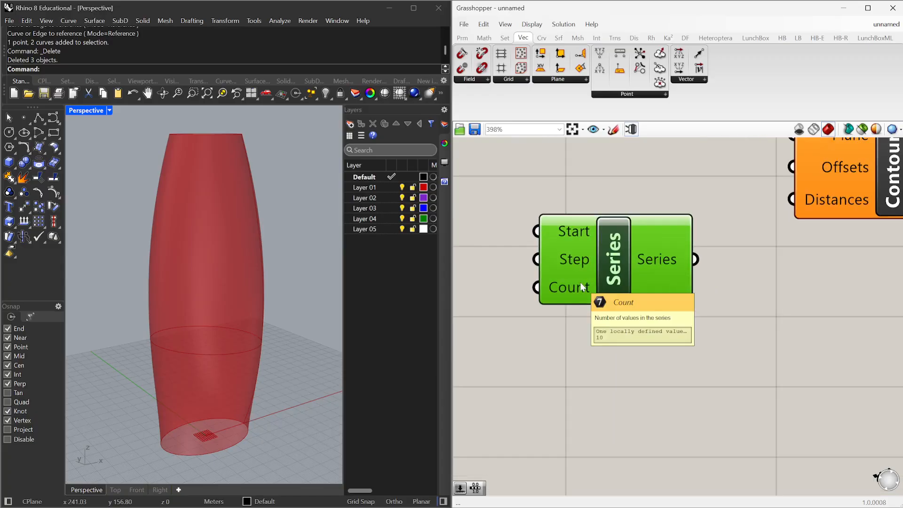
{"action": "right_click", "coordinate": [573, 231]}
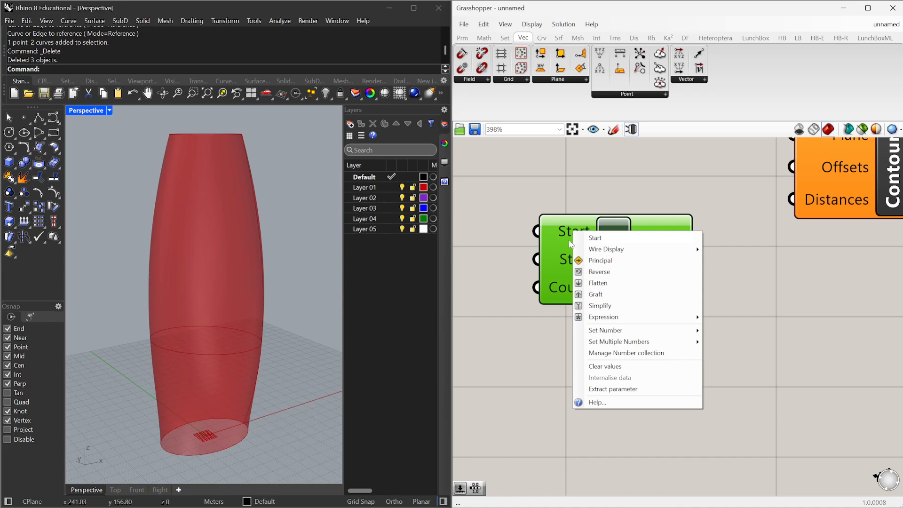
{"action": "left_click", "coordinate": [569, 264]}
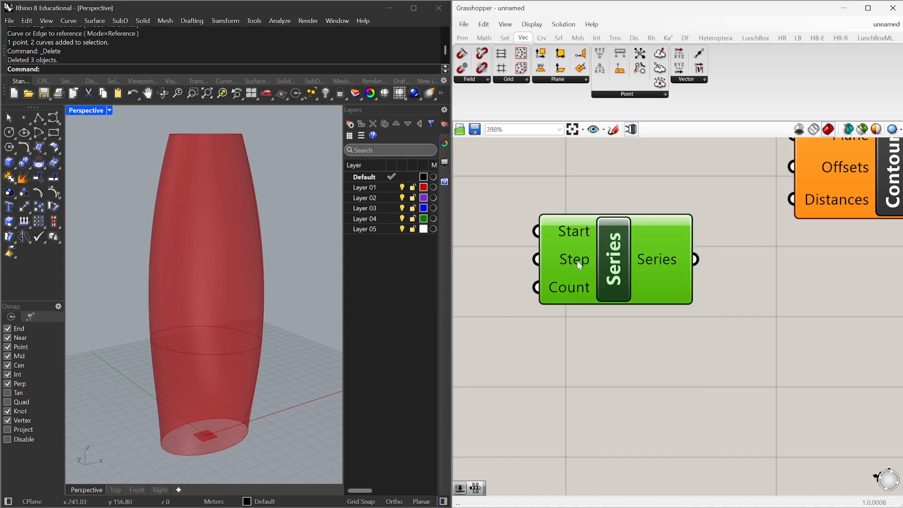
Rename the Series component's Start input to Base and its Step input to Slab Heights.
{"action": "mouse_move", "coordinate": [577, 262]}
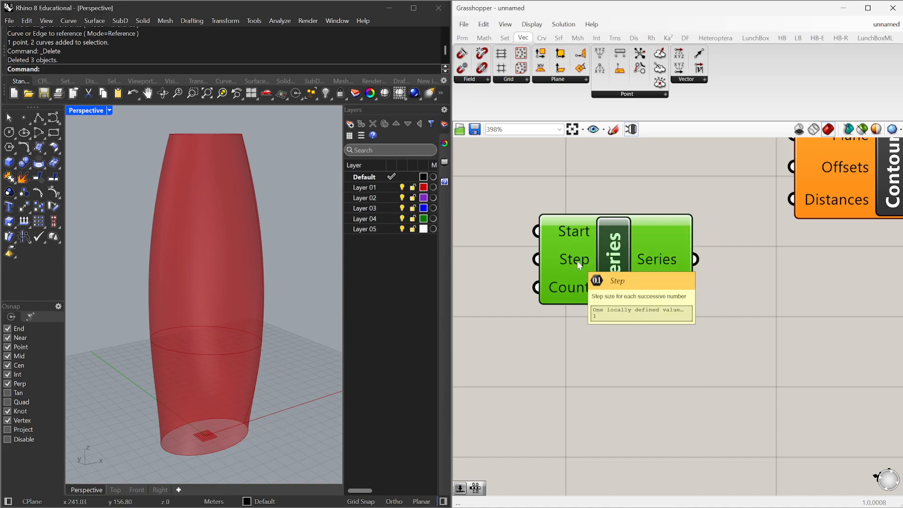
{"action": "mouse_move", "coordinate": [571, 290]}
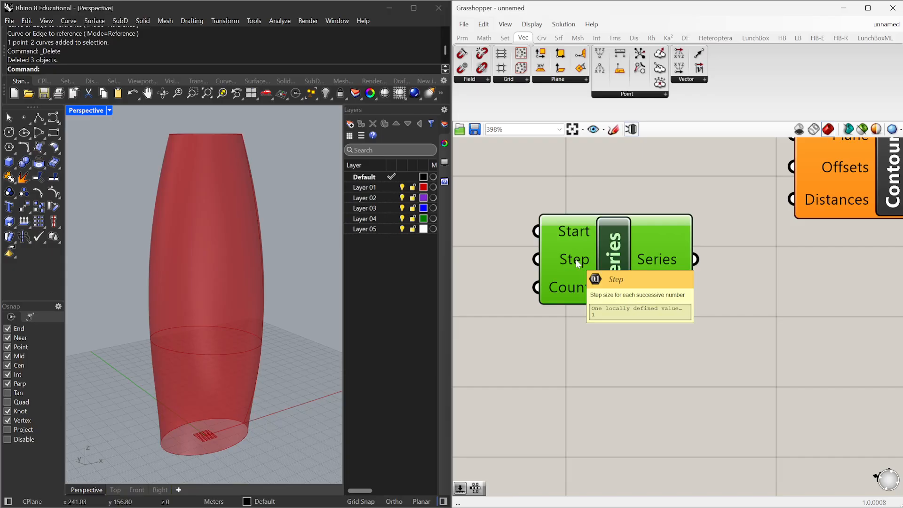
{"action": "right_click", "coordinate": [573, 238]}
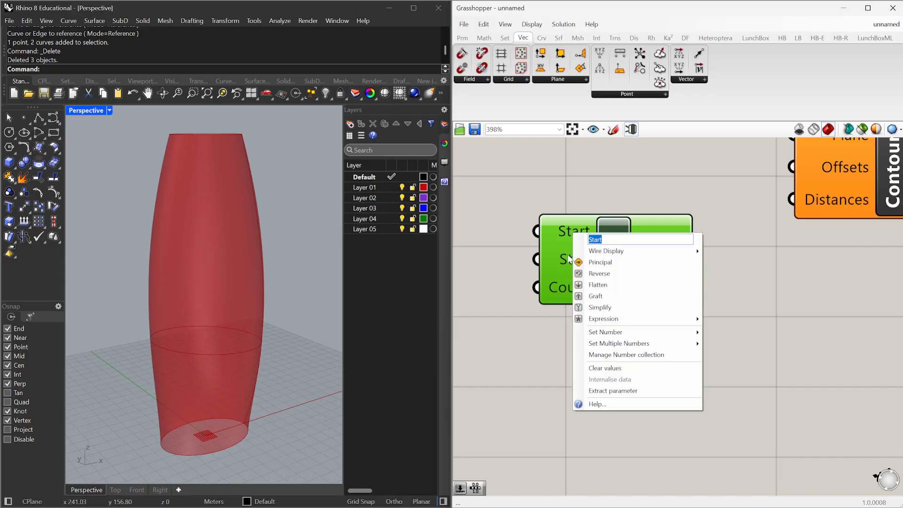
{"action": "type", "text": "Base"}
{"action": "right_click", "coordinate": [567, 259]}
{"action": "double_click", "coordinate": [596, 263]}
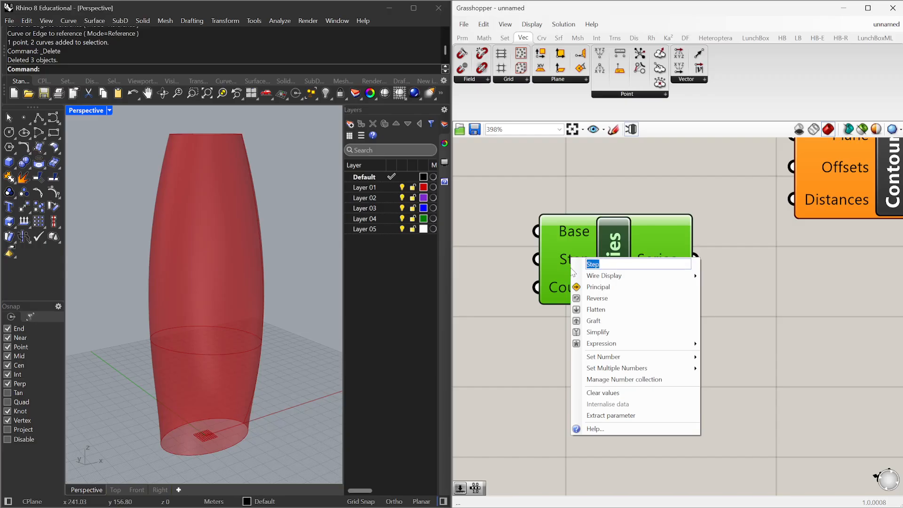
{"action": "type", "text": "Slab Heights"}
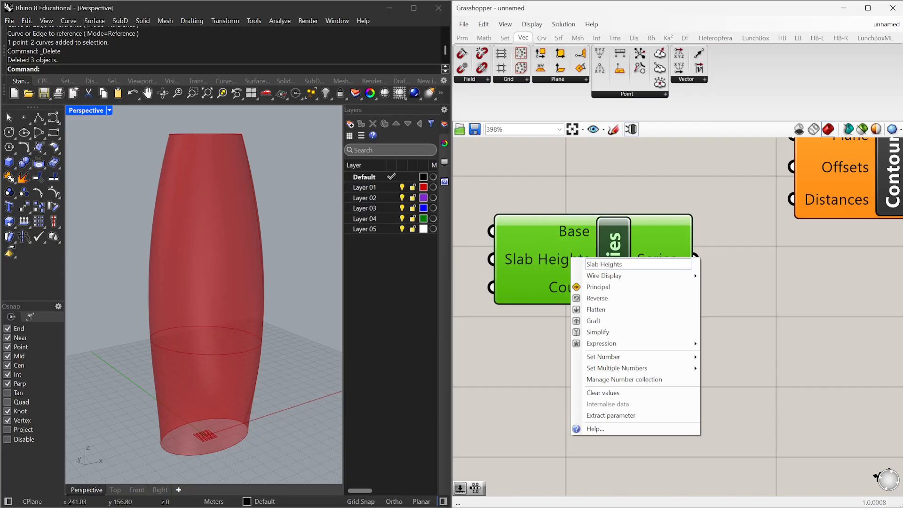
{"action": "left_click", "coordinate": [647, 180]}
Rename the Series component's Count input to No of Floors.
{"action": "right_click", "coordinate": [564, 294]}
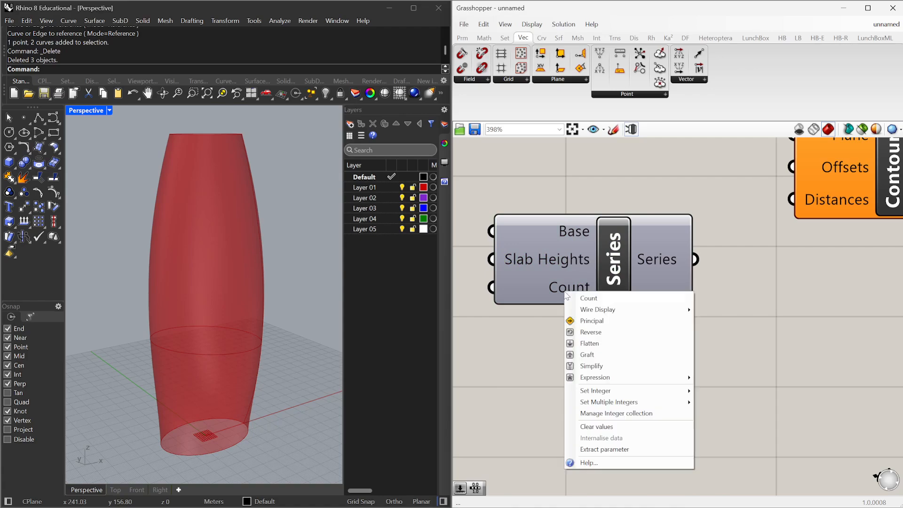
{"action": "left_click_drag", "start_coordinate": [599, 298], "coordinate": [555, 298]}
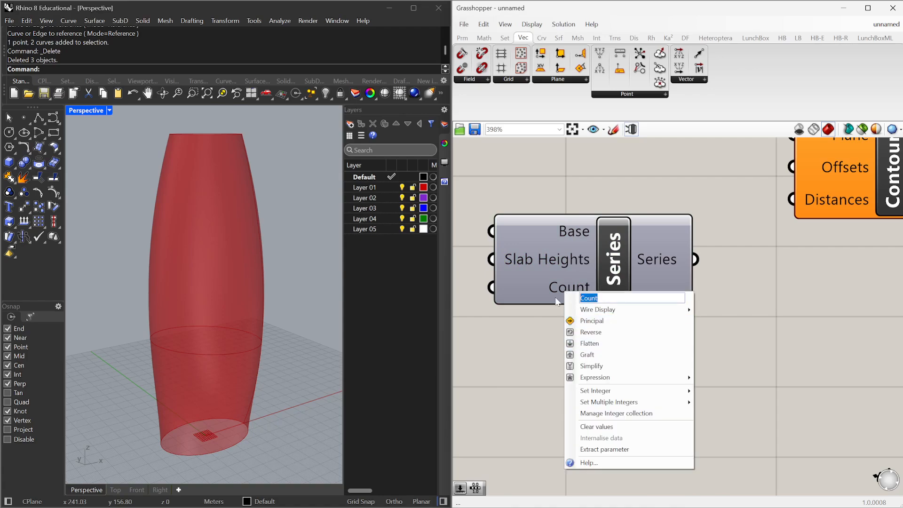
{"action": "type", "text": "No of Floors"}
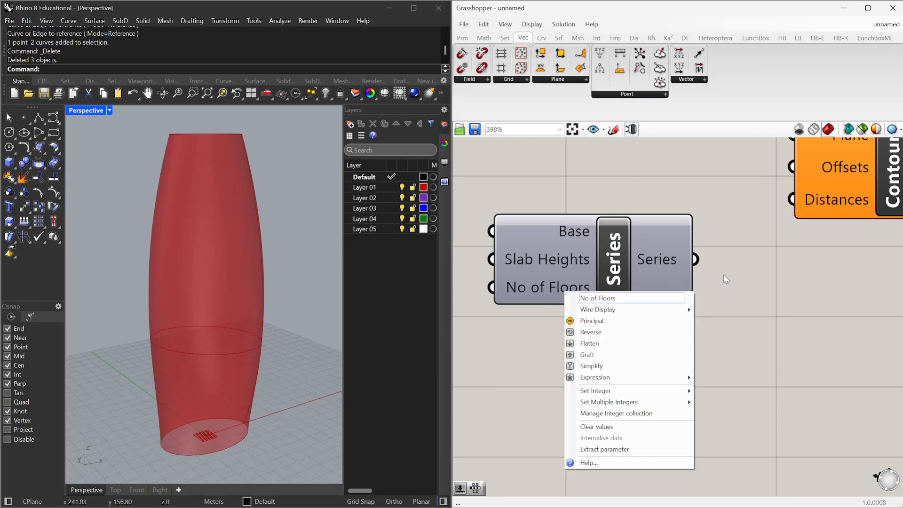
{"action": "key", "text": "Return"}
Add a number slider set to 0 and connect it to the Series Base input.
{"action": "scroll", "coordinate": [677, 292], "scroll_direction": "down", "scroll_amount": 2}
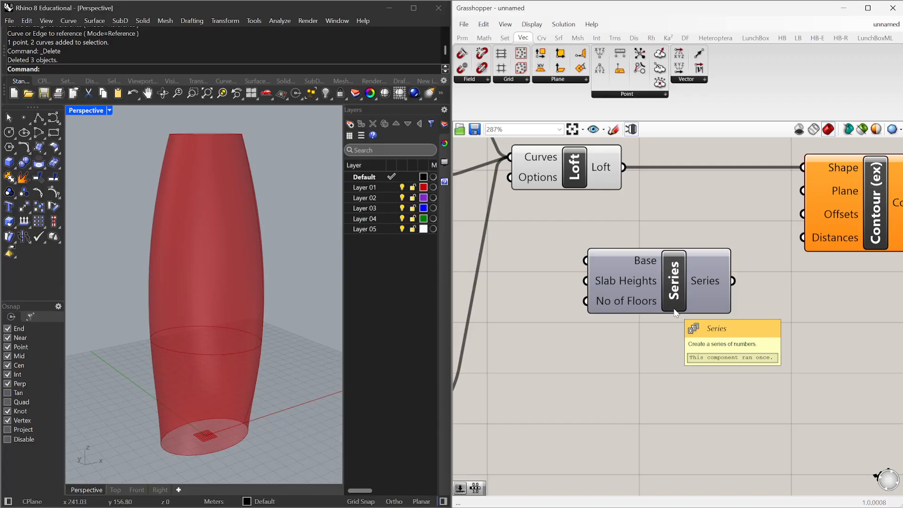
{"action": "left_click_drag", "start_coordinate": [677, 290], "coordinate": [677, 305]}
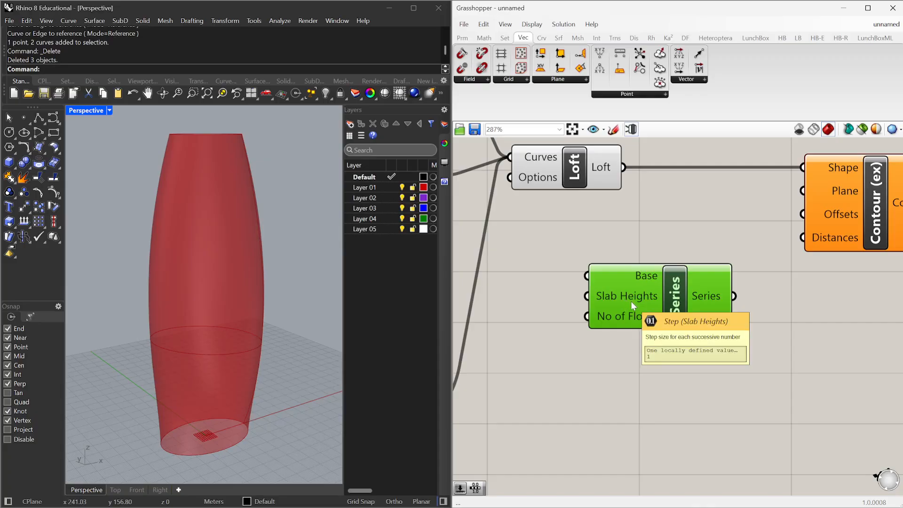
{"action": "scroll", "coordinate": [658, 284], "scroll_direction": "up", "scroll_amount": 1}
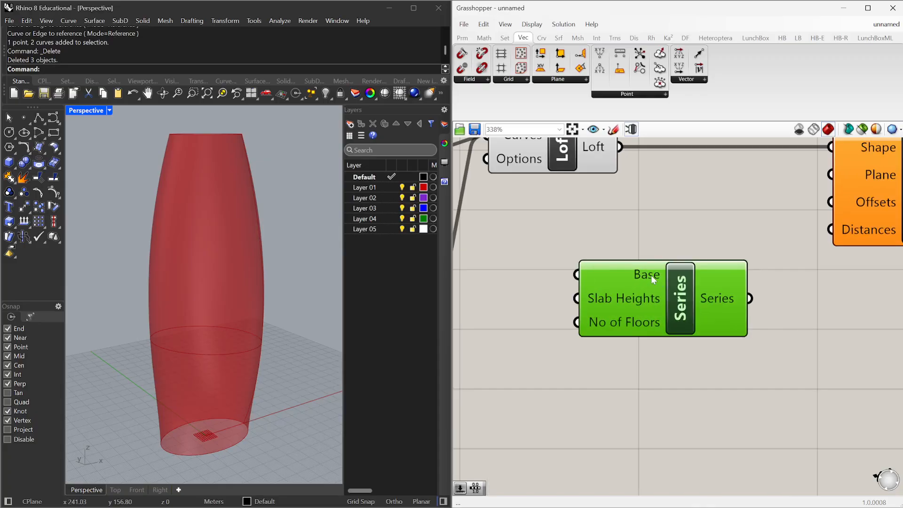
{"action": "scroll", "coordinate": [655, 283], "scroll_direction": "down", "scroll_amount": 1}
{"action": "left_click_drag", "start_coordinate": [659, 286], "coordinate": [691, 308]}
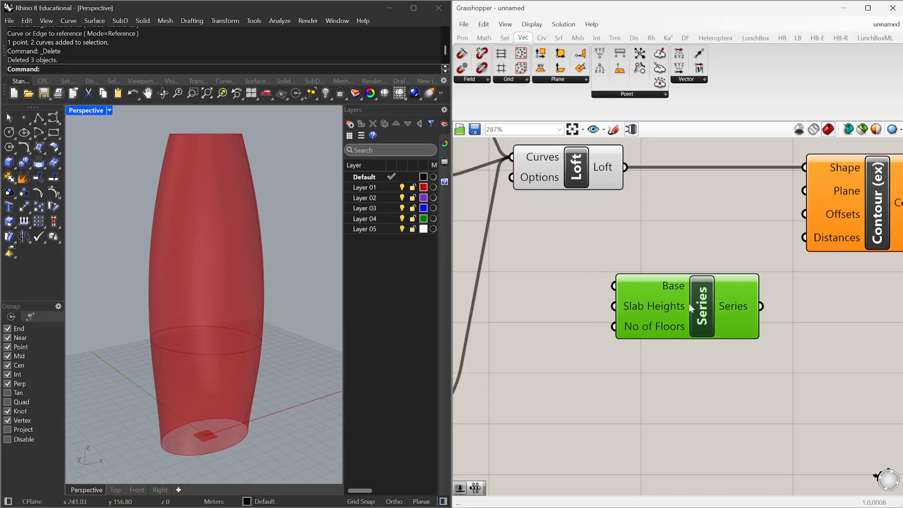
{"action": "left_click", "coordinate": [552, 285]}
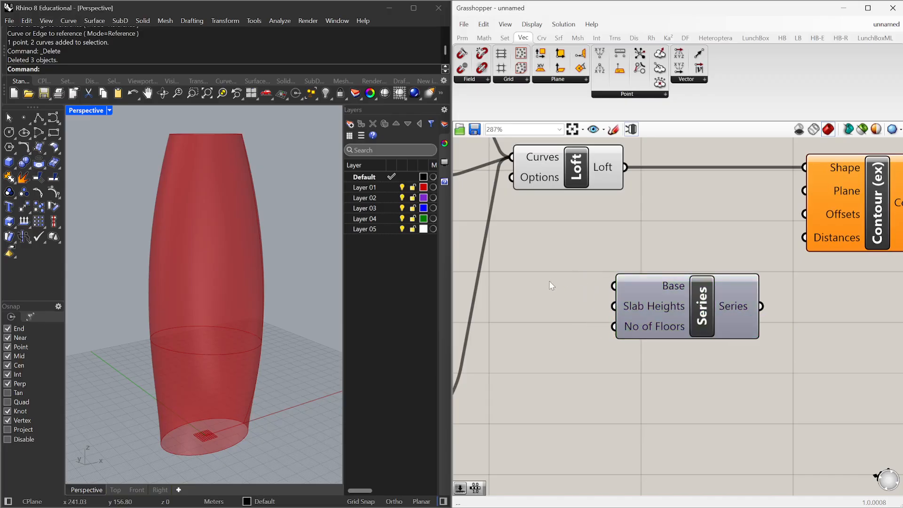
{"action": "double_click", "coordinate": [552, 286]}
{"action": "type", "text": "0"}
{"action": "key", "text": "Return"}
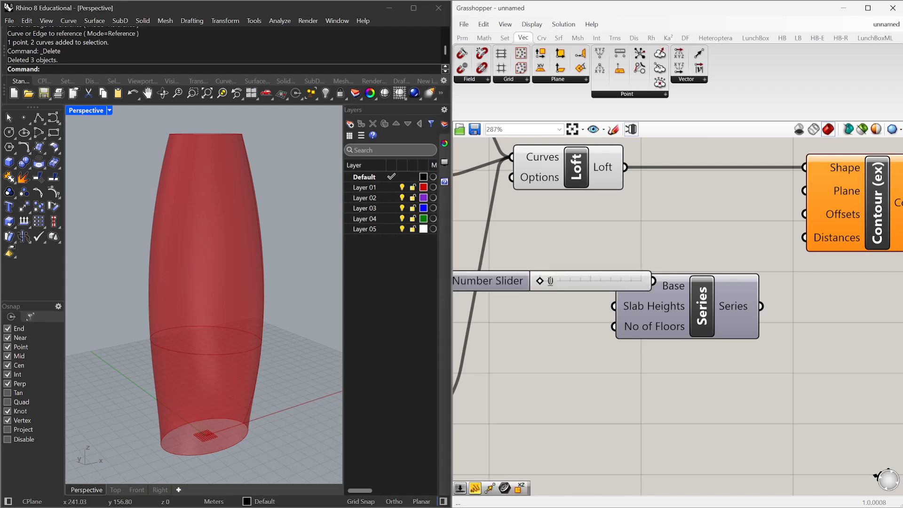
{"action": "left_click_drag", "start_coordinate": [582, 284], "coordinate": [613, 286]}
Add a number slider set to 4.5 and connect it to the Series Slab Heights input.
{"action": "right_click_drag", "start_coordinate": [672, 307], "coordinate": [696, 295]}
{"action": "left_click_drag", "start_coordinate": [697, 296], "coordinate": [722, 291]}
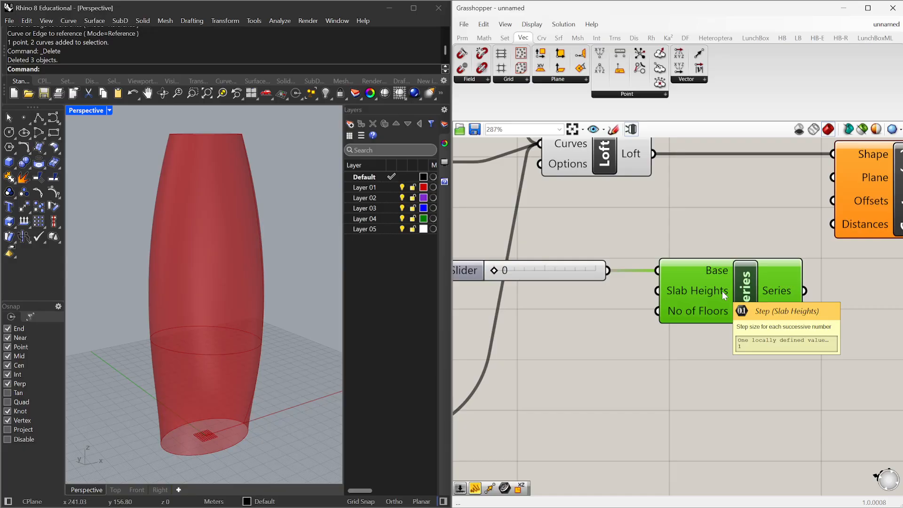
{"action": "double_click", "coordinate": [576, 303]}
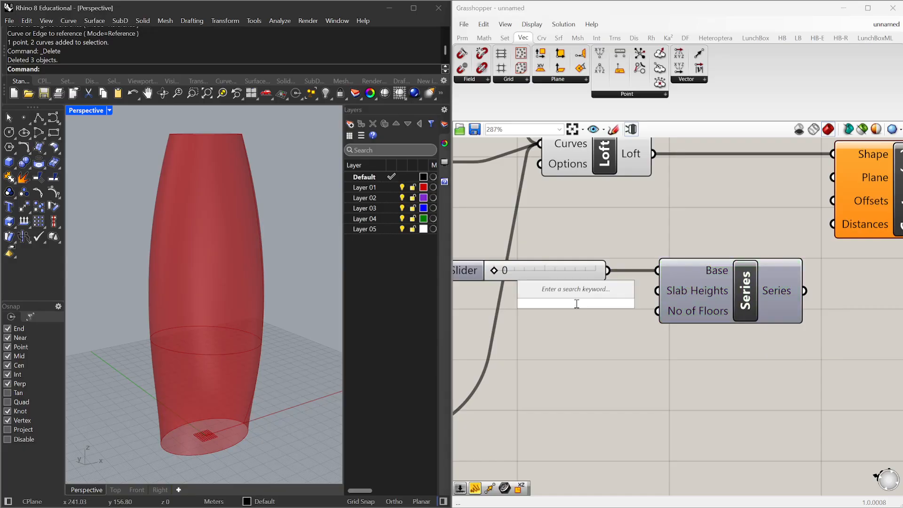
{"action": "type", "text": "4.5"}
{"action": "key", "text": "Return"}
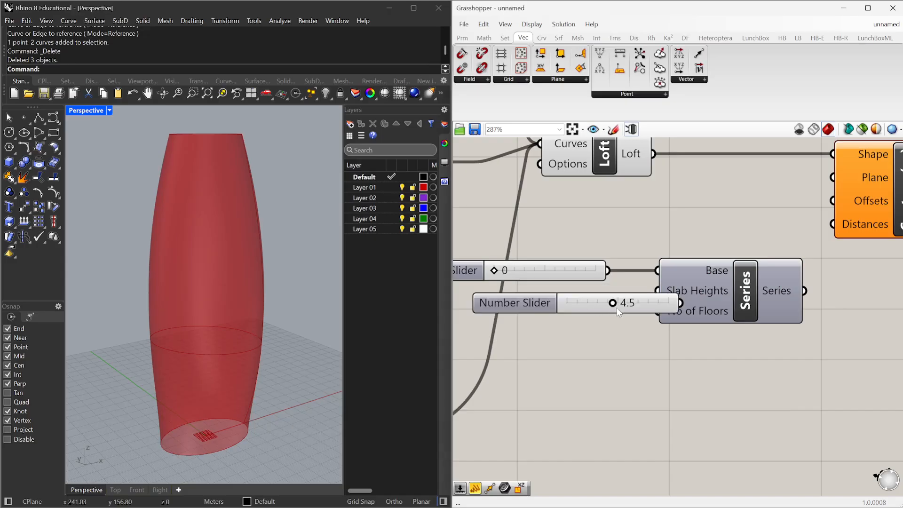
{"action": "left_click_drag", "start_coordinate": [618, 312], "coordinate": [563, 313]}
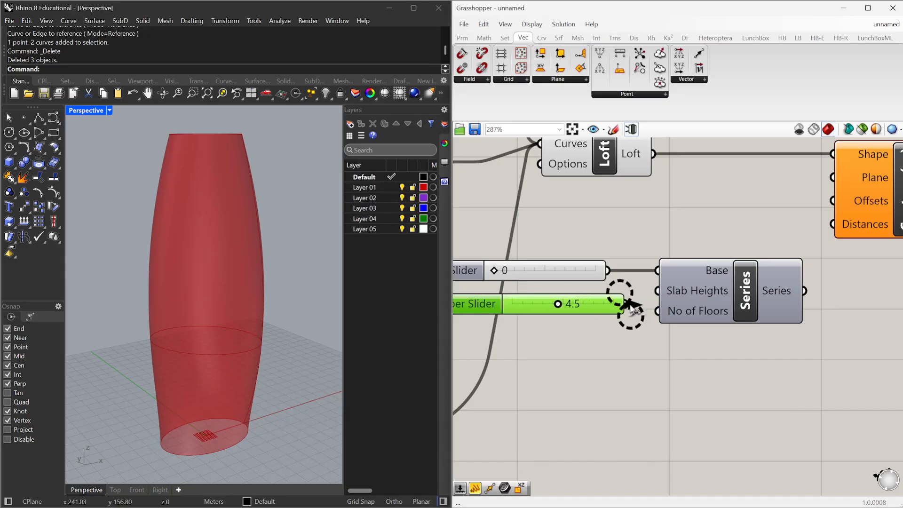
{"action": "left_click_drag", "start_coordinate": [629, 303], "coordinate": [658, 291]}
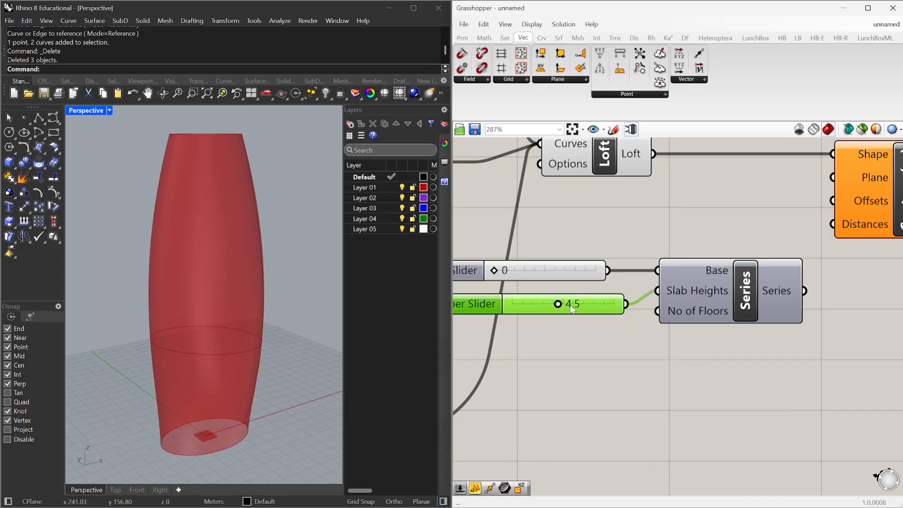
{"action": "left_click_drag", "start_coordinate": [596, 308], "coordinate": [587, 295]}
{"action": "left_click", "coordinate": [615, 323]}
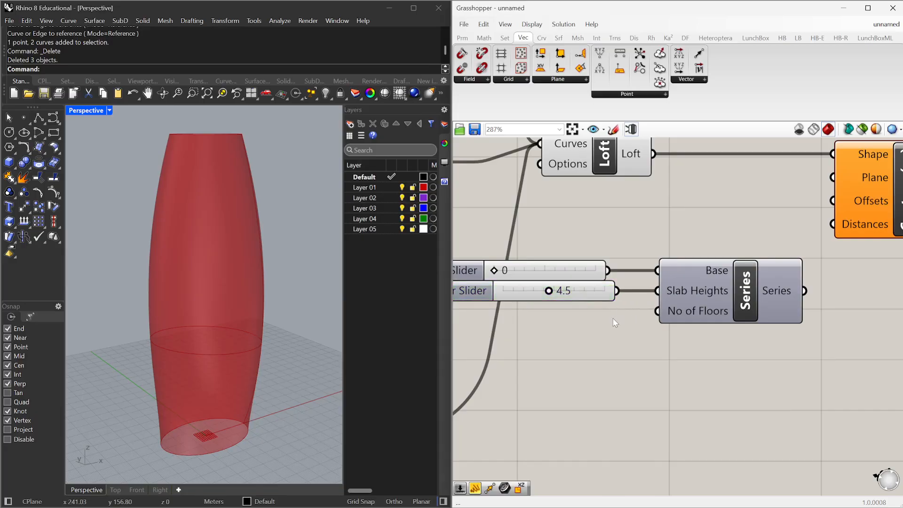
{"action": "double_click", "coordinate": [615, 323]}
{"action": "key", "text": "Escape"}
Select the Series component with its two sliders and move them beneath the Loft.
{"action": "scroll", "coordinate": [656, 374], "scroll_direction": "down", "scroll_amount": 3}
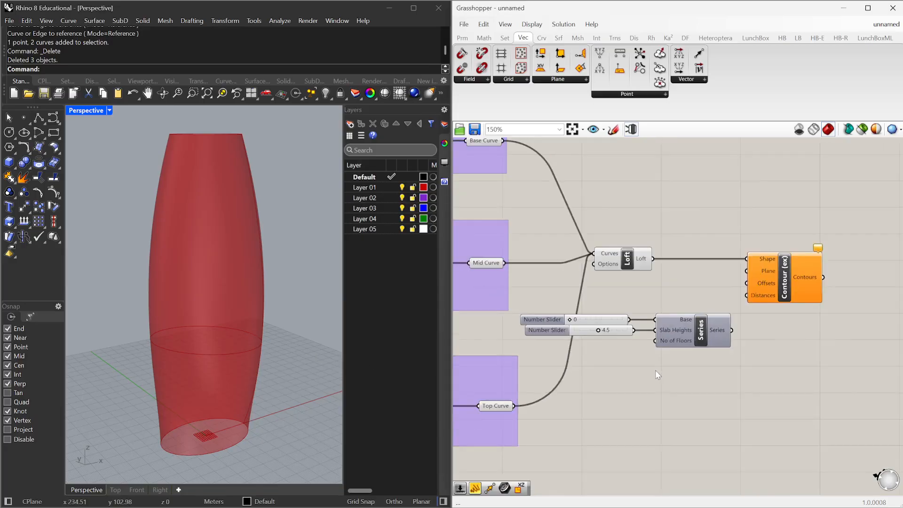
{"action": "right_click_drag", "start_coordinate": [656, 371], "coordinate": [700, 365]}
{"action": "left_click_drag", "start_coordinate": [750, 360], "coordinate": [607, 298]}
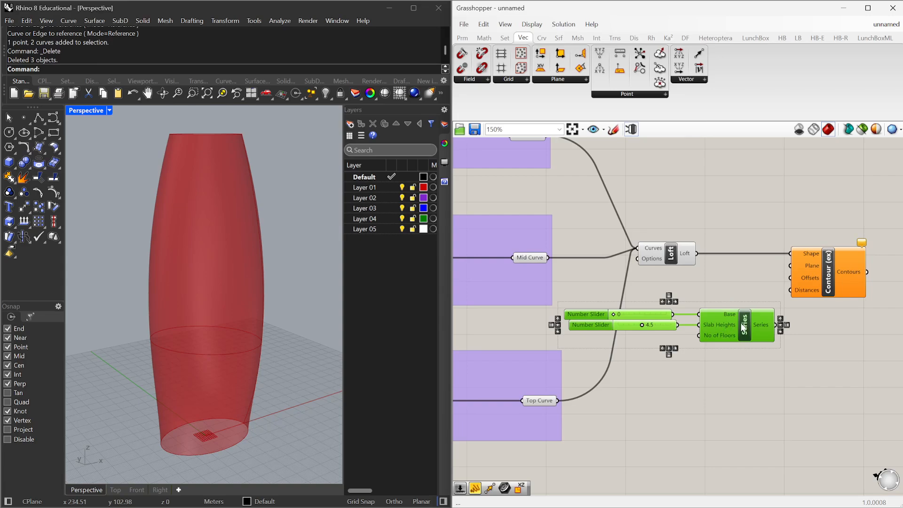
{"action": "mouse_move", "coordinate": [744, 328]}
{"action": "left_mouse_down"}
{"action": "mouse_move", "coordinate": [745, 336]}
{"action": "mouse_move", "coordinate": [744, 328]}
{"action": "left_mouse_up"}
Examine the curve groups' ellipse radius and Z-move sliders.
{"action": "scroll", "coordinate": [775, 357], "scroll_direction": "down", "scroll_amount": 3}
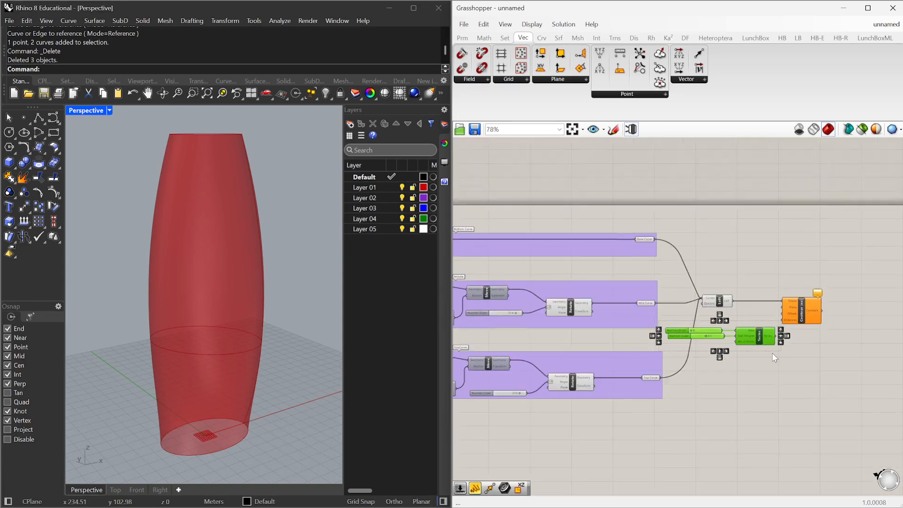
{"action": "scroll", "coordinate": [774, 356], "scroll_direction": "down", "scroll_amount": 2}
{"action": "right_click_drag", "start_coordinate": [651, 356], "coordinate": [758, 298]}
{"action": "scroll", "coordinate": [543, 224], "scroll_direction": "up", "scroll_amount": 3}
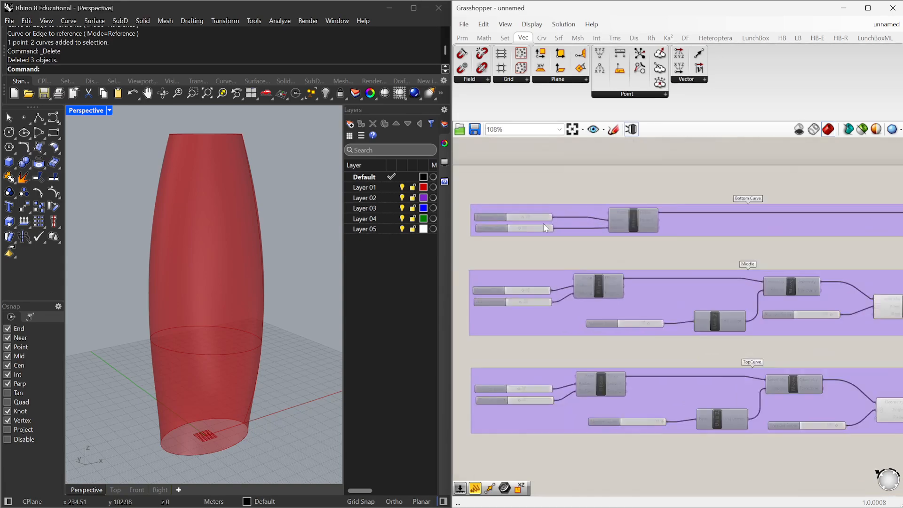
{"action": "scroll", "coordinate": [543, 224], "scroll_direction": "up", "scroll_amount": 2}
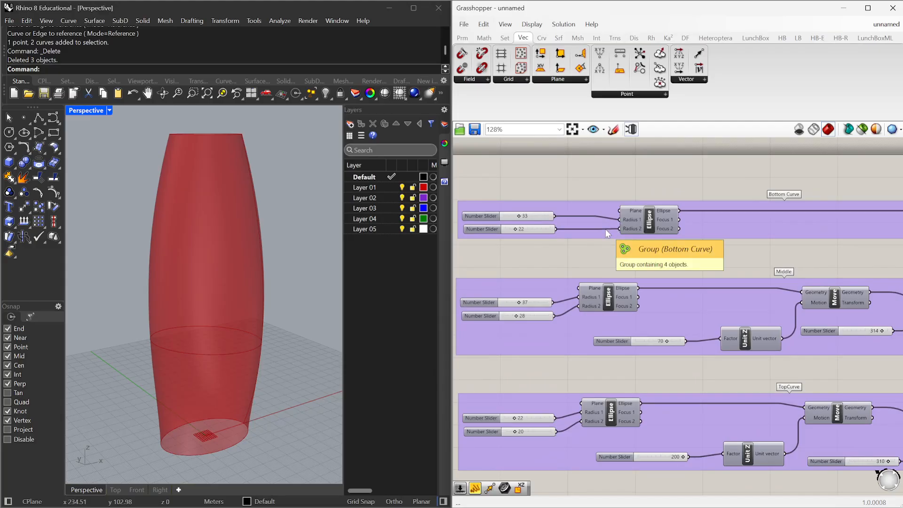
{"action": "scroll", "coordinate": [606, 230], "scroll_direction": "down", "scroll_amount": 3}
{"action": "right_click_drag", "start_coordinate": [657, 252], "coordinate": [629, 246]}
{"action": "scroll", "coordinate": [626, 246], "scroll_direction": "down", "scroll_amount": 2}
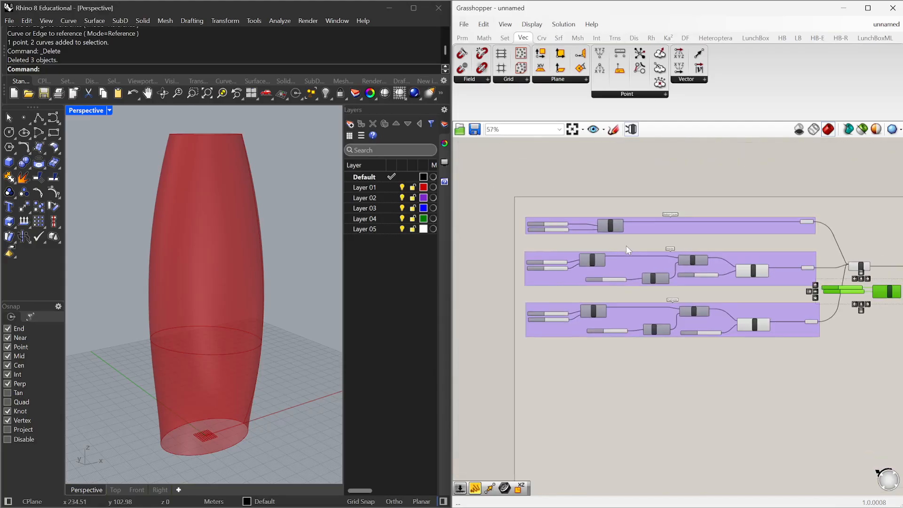
{"action": "right_click_drag", "start_coordinate": [698, 250], "coordinate": [668, 243]}
{"action": "scroll", "coordinate": [752, 227], "scroll_direction": "up", "scroll_amount": 5}
{"action": "scroll", "coordinate": [821, 205], "scroll_direction": "up", "scroll_amount": 1}
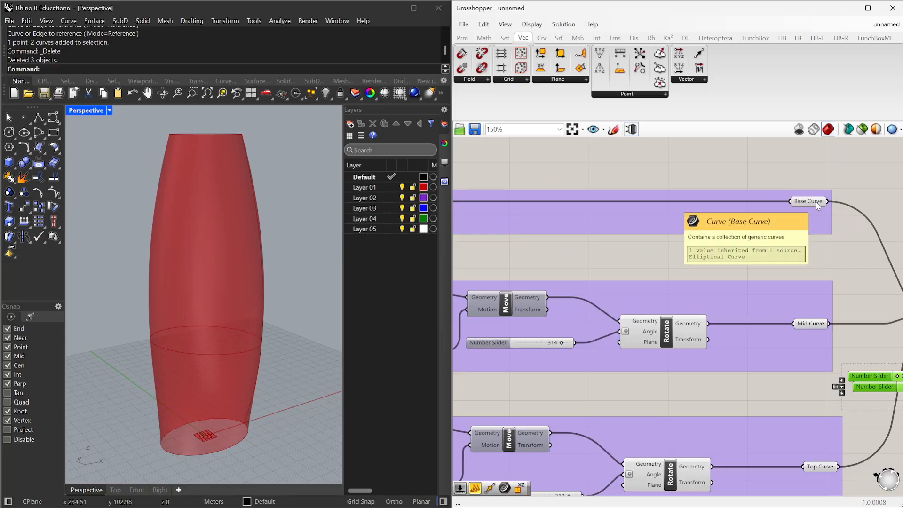
{"action": "scroll", "coordinate": [765, 406], "scroll_direction": "down", "scroll_amount": 4}
{"action": "right_click_drag", "start_coordinate": [525, 383], "coordinate": [758, 291]}
{"action": "scroll", "coordinate": [662, 290], "scroll_direction": "up", "scroll_amount": 5}
{"action": "right_click_drag", "start_coordinate": [687, 337], "coordinate": [669, 354]}
{"action": "scroll", "coordinate": [690, 404], "scroll_direction": "down", "scroll_amount": 2}
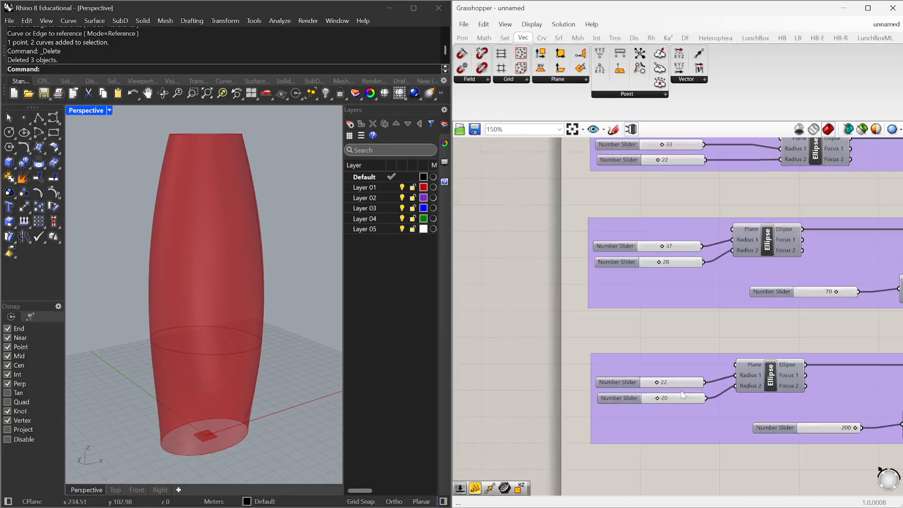
{"action": "right_click_drag", "start_coordinate": [709, 378], "coordinate": [563, 380]}
{"action": "right_click_drag", "start_coordinate": [695, 412], "coordinate": [619, 417]}
{"action": "scroll", "coordinate": [619, 405], "scroll_direction": "down", "scroll_amount": 1}
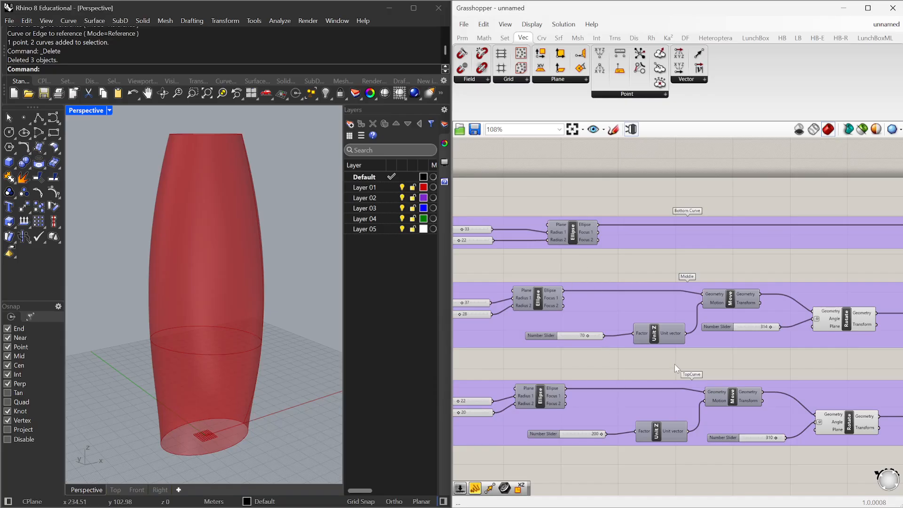
{"action": "scroll", "coordinate": [674, 363], "scroll_direction": "down", "scroll_amount": 2}
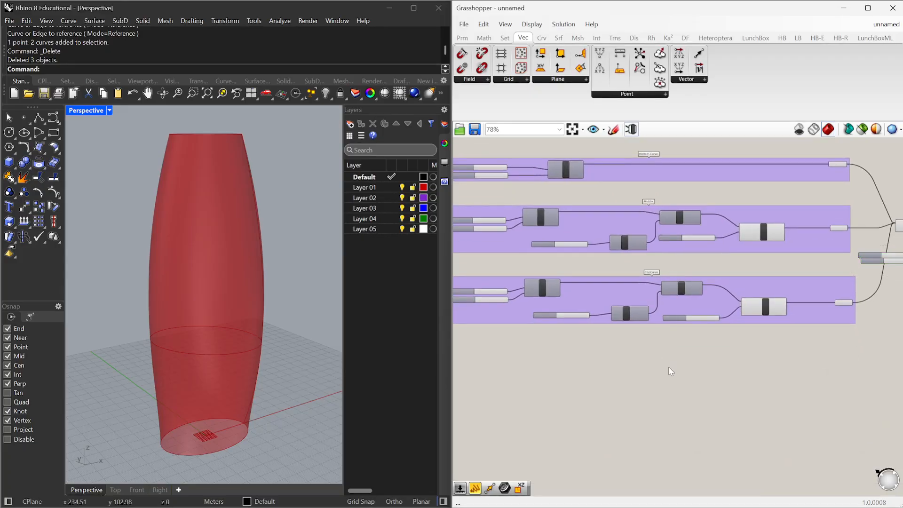
Add an Addition component below the curve groups.
{"action": "double_click", "coordinate": [668, 366]}
{"action": "type", "text": "addition"}
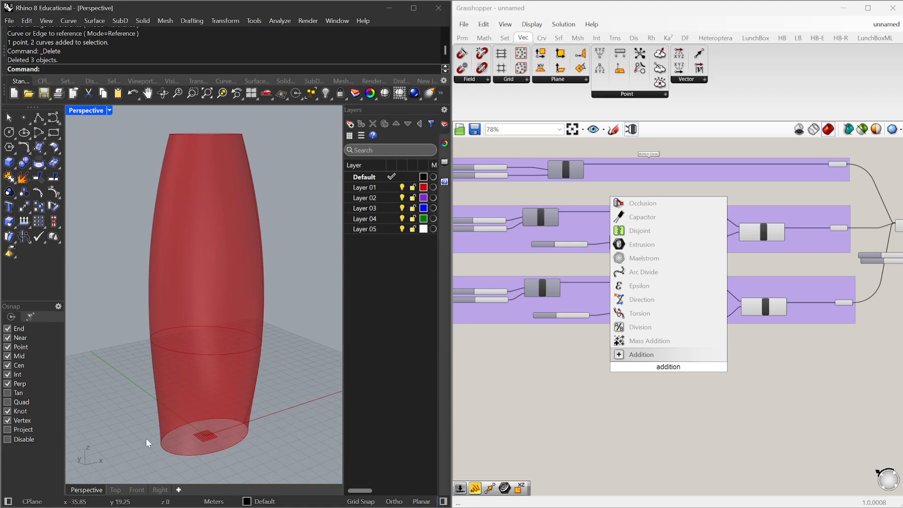
{"action": "left_click", "coordinate": [642, 358]}
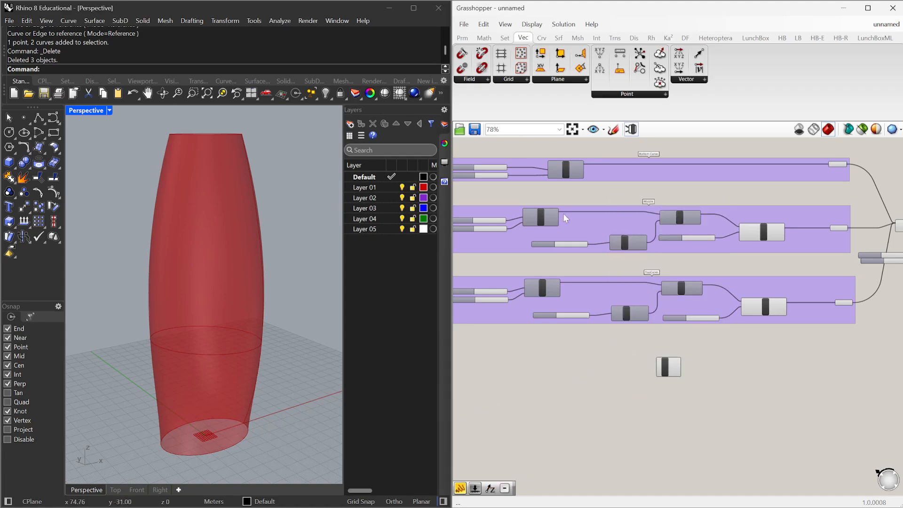
Connect the middle curve's Z-move slider to Addition input A and the top curve's Z-move slider to input B.
{"action": "scroll", "coordinate": [563, 213], "scroll_direction": "up", "scroll_amount": 3}
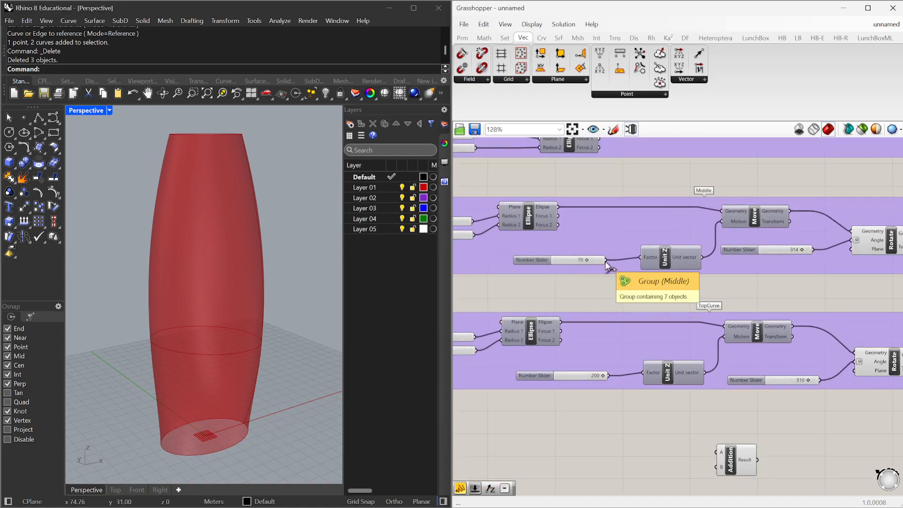
{"action": "left_click_drag", "start_coordinate": [606, 260], "coordinate": [716, 452]}
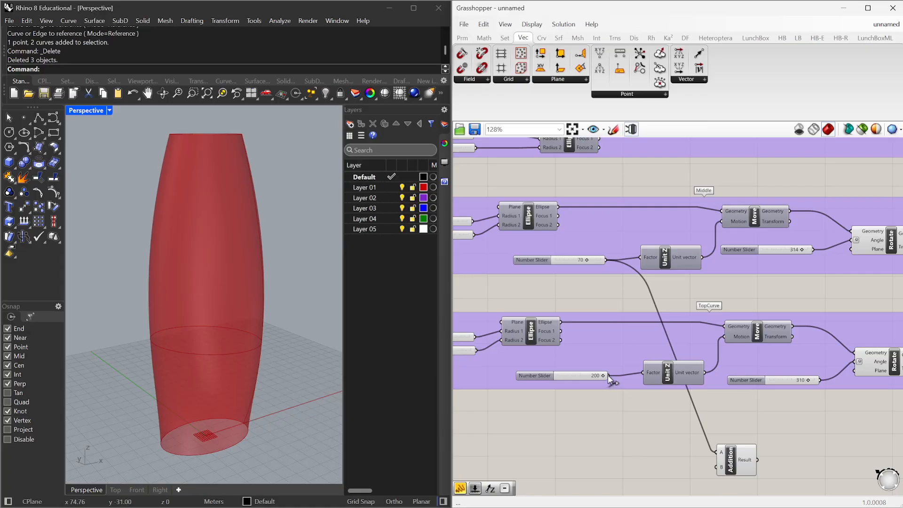
{"action": "left_click_drag", "start_coordinate": [608, 375], "coordinate": [715, 467]}
{"action": "scroll", "coordinate": [778, 462], "scroll_direction": "down", "scroll_amount": 1}
{"action": "right_click_drag", "start_coordinate": [778, 462], "coordinate": [701, 420]}
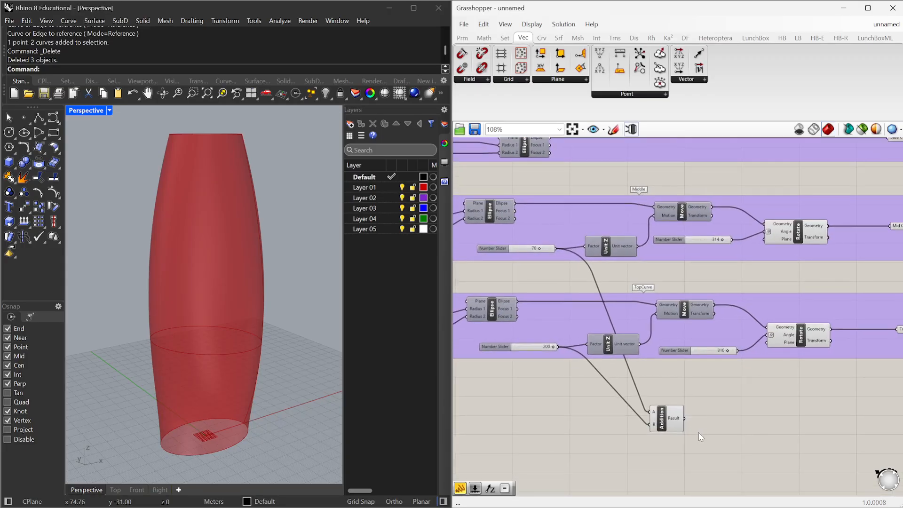
Add a Panel connected to the Addition result.
{"action": "left_click", "coordinate": [463, 38]}
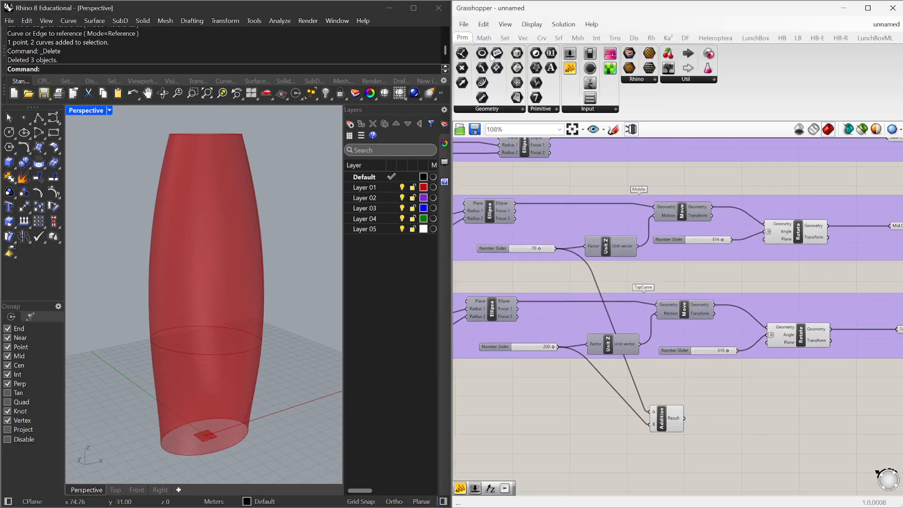
{"action": "left_click_drag", "start_coordinate": [735, 419], "coordinate": [702, 412]}
{"action": "left_click_drag", "start_coordinate": [762, 430], "coordinate": [763, 448]}
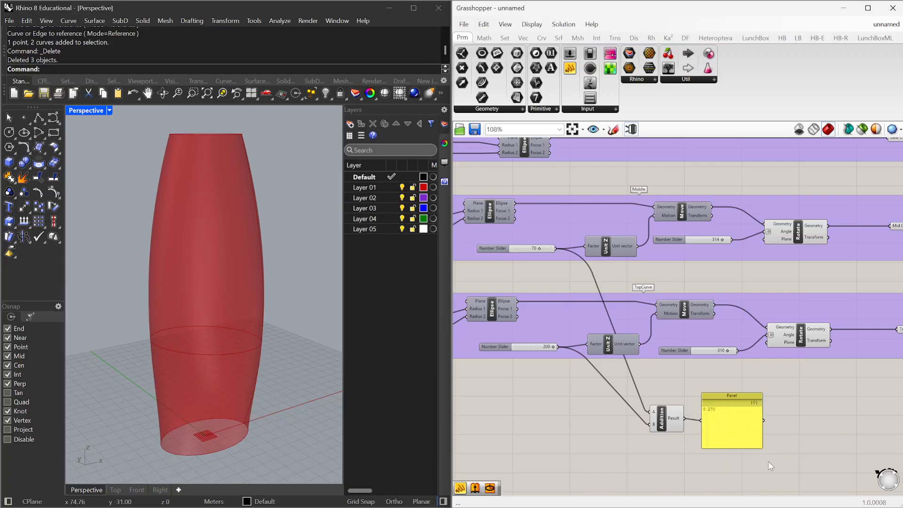
Disconnect the middle curve's Z-move slider from the Addition component.
{"action": "right_click", "coordinate": [756, 431]}
{"action": "left_click", "coordinate": [708, 389]}
{"action": "right_click_drag", "start_coordinate": [657, 389], "coordinate": [733, 384]}
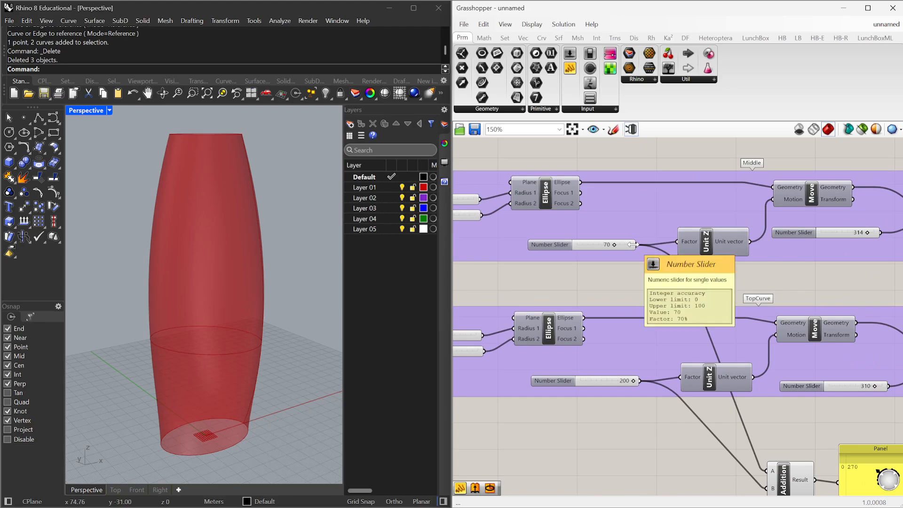
{"action": "scroll", "coordinate": [627, 256], "scroll_direction": "up", "scroll_amount": 2}
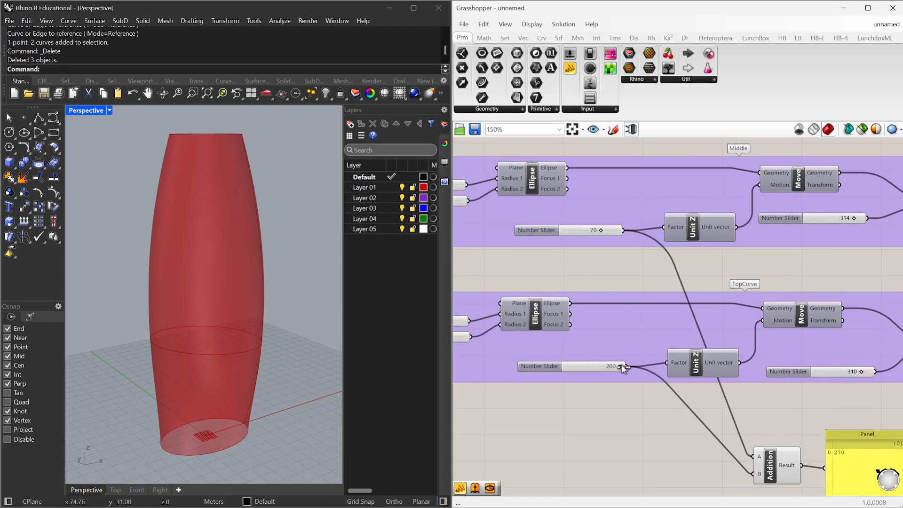
{"action": "scroll", "coordinate": [625, 226], "scroll_direction": "down", "scroll_amount": 1}
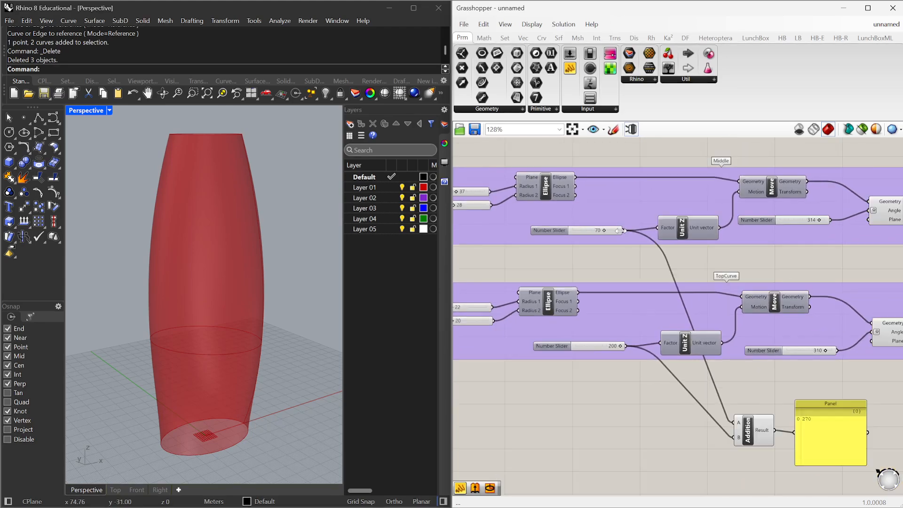
{"action": "left_click_drag", "start_coordinate": [623, 231], "coordinate": [774, 444], "text": "ctrl"}
{"action": "scroll", "coordinate": [786, 442], "scroll_direction": "up", "scroll_amount": 1}
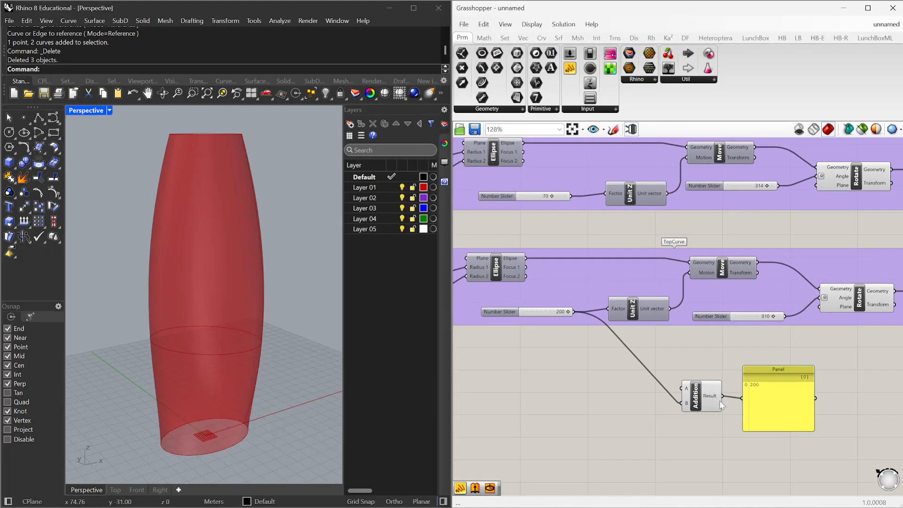
Delete the Addition component and its Panel.
{"action": "scroll", "coordinate": [780, 426], "scroll_direction": "up", "scroll_amount": 1}
{"action": "left_click_drag", "start_coordinate": [861, 476], "coordinate": [671, 339]}
{"action": "key", "text": "Delete"}
{"action": "scroll", "coordinate": [545, 316], "scroll_direction": "up", "scroll_amount": 8}
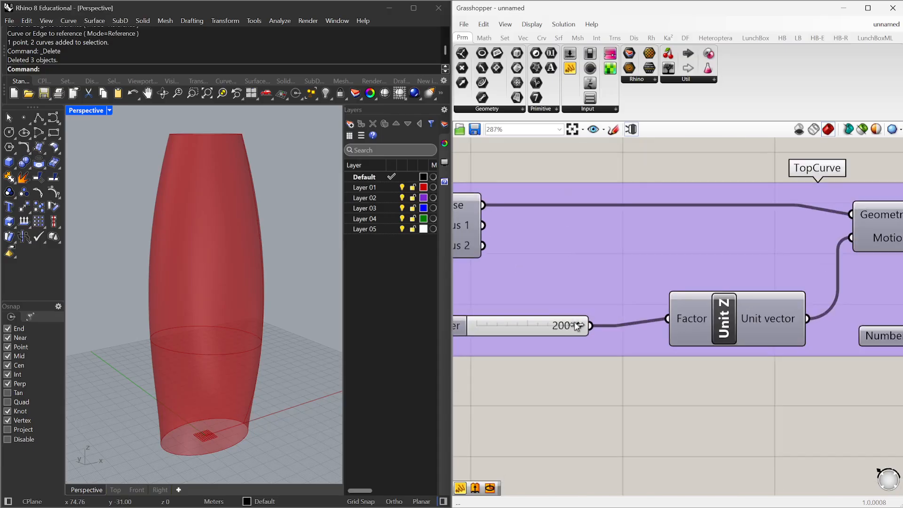
Add a Division component below the Series component.
{"action": "scroll", "coordinate": [547, 338], "scroll_direction": "down", "scroll_amount": 7}
{"action": "scroll", "coordinate": [594, 368], "scroll_direction": "down", "scroll_amount": 1}
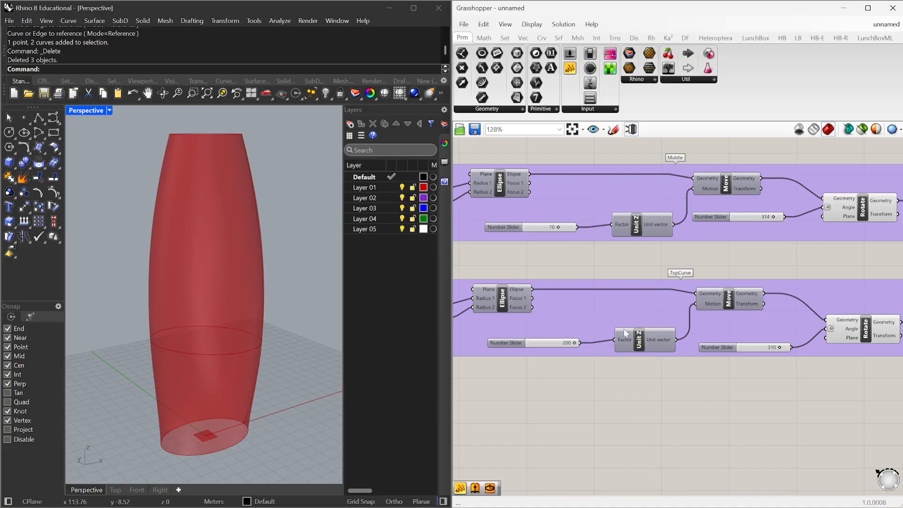
{"action": "scroll", "coordinate": [568, 349], "scroll_direction": "up", "scroll_amount": 3}
{"action": "scroll", "coordinate": [569, 344], "scroll_direction": "down", "scroll_amount": 5}
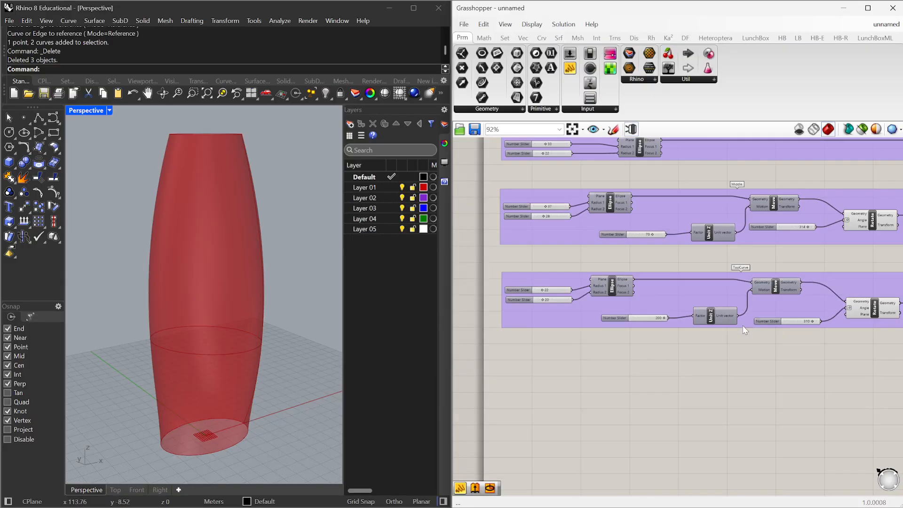
{"action": "scroll", "coordinate": [595, 302], "scroll_direction": "up", "scroll_amount": 2}
{"action": "scroll", "coordinate": [777, 237], "scroll_direction": "up", "scroll_amount": 6}
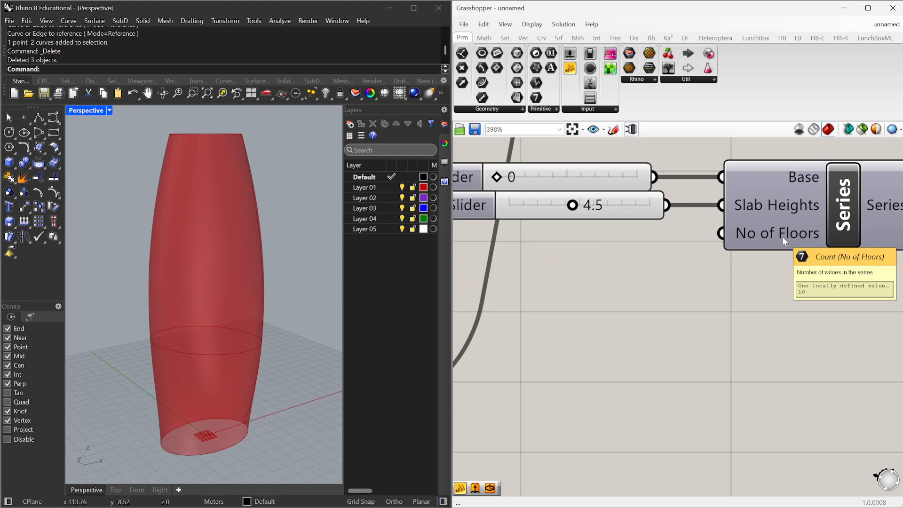
{"action": "scroll", "coordinate": [783, 237], "scroll_direction": "down", "scroll_amount": 5}
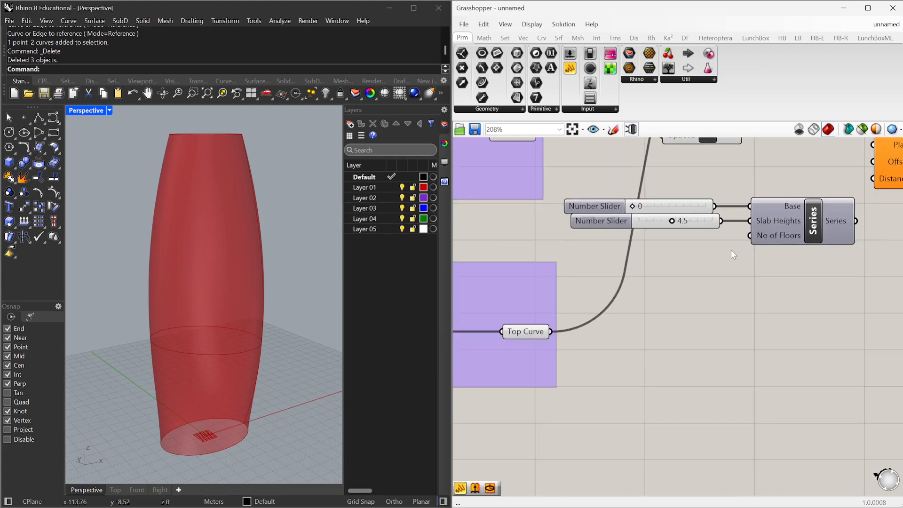
{"action": "double_click", "coordinate": [753, 286]}
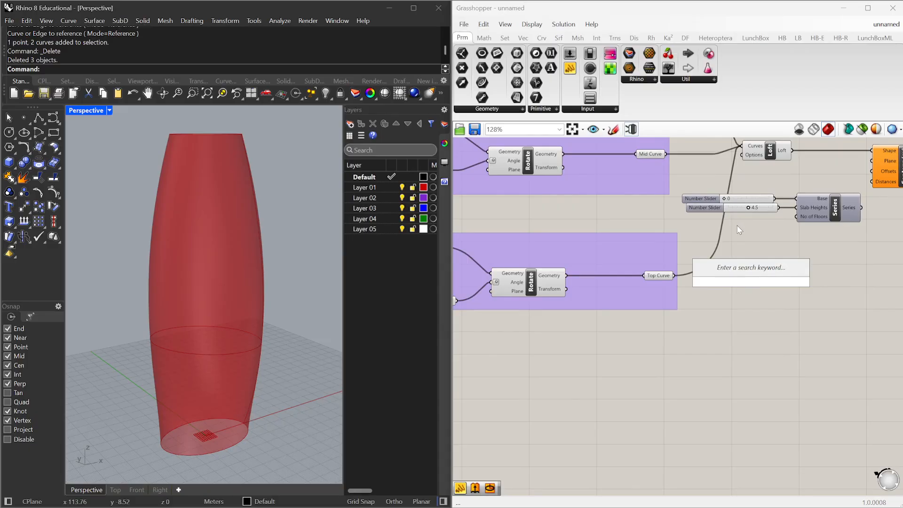
{"action": "type", "text": "division"}
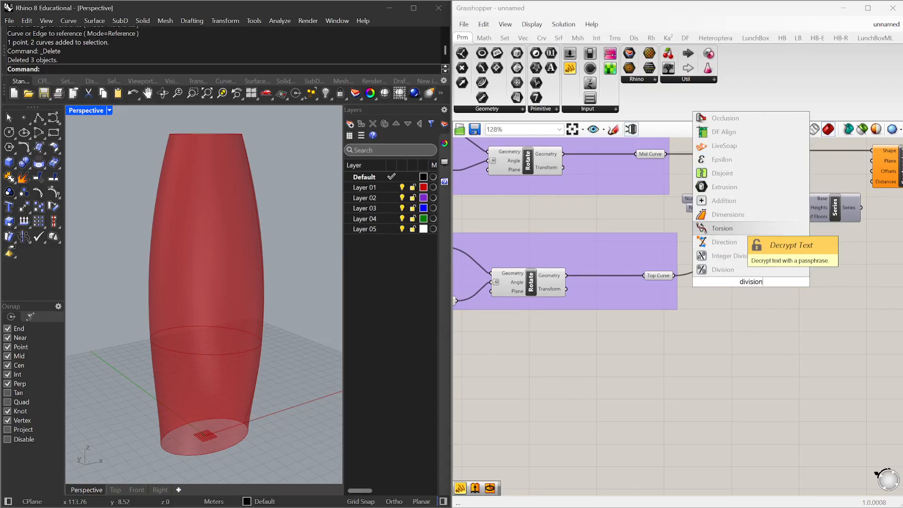
{"action": "left_click", "coordinate": [723, 270]}
{"action": "scroll", "coordinate": [804, 267], "scroll_direction": "down", "scroll_amount": 3}
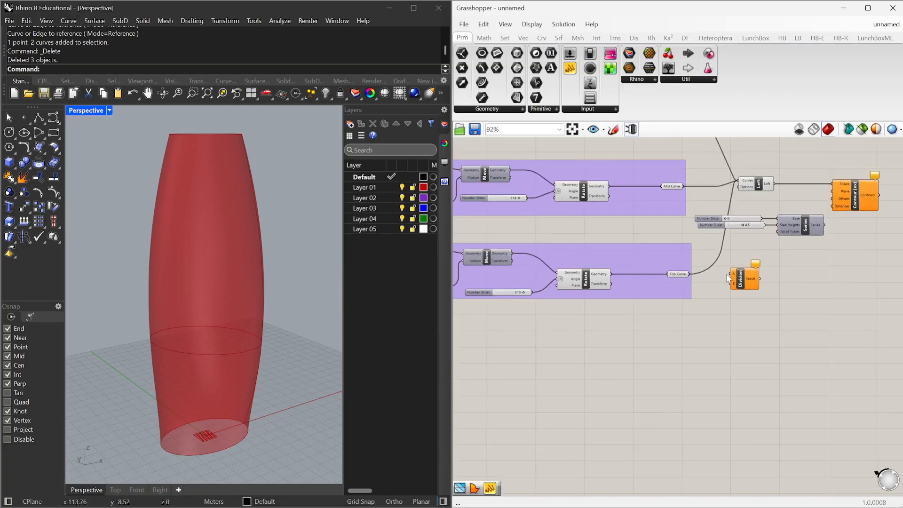
{"action": "scroll", "coordinate": [750, 306], "scroll_direction": "down", "scroll_amount": 3}
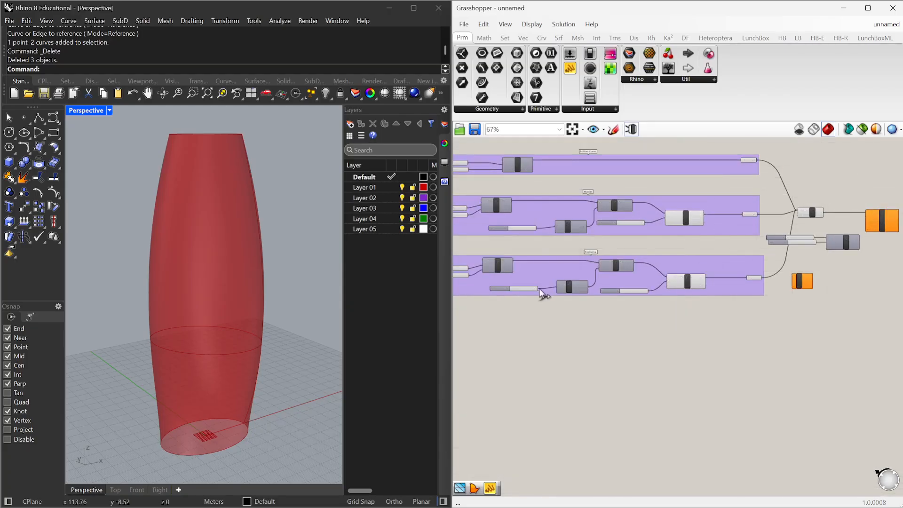
Connect the top curve's Z-move slider to Division input A and the slab height slider to input B.
{"action": "scroll", "coordinate": [801, 317], "scroll_direction": "up", "scroll_amount": 5}
{"action": "left_click_drag", "start_coordinate": [539, 289], "coordinate": [780, 212]}
{"action": "scroll", "coordinate": [825, 273], "scroll_direction": "down", "scroll_amount": 1}
{"action": "right_click_drag", "start_coordinate": [826, 273], "coordinate": [730, 288]}
{"action": "scroll", "coordinate": [726, 179], "scroll_direction": "up", "scroll_amount": 1}
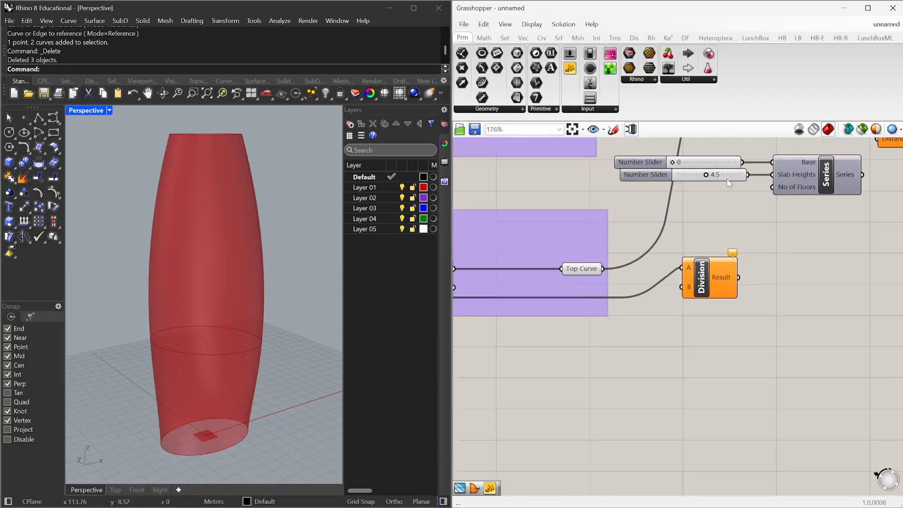
{"action": "left_click_drag", "start_coordinate": [748, 175], "coordinate": [682, 287]}
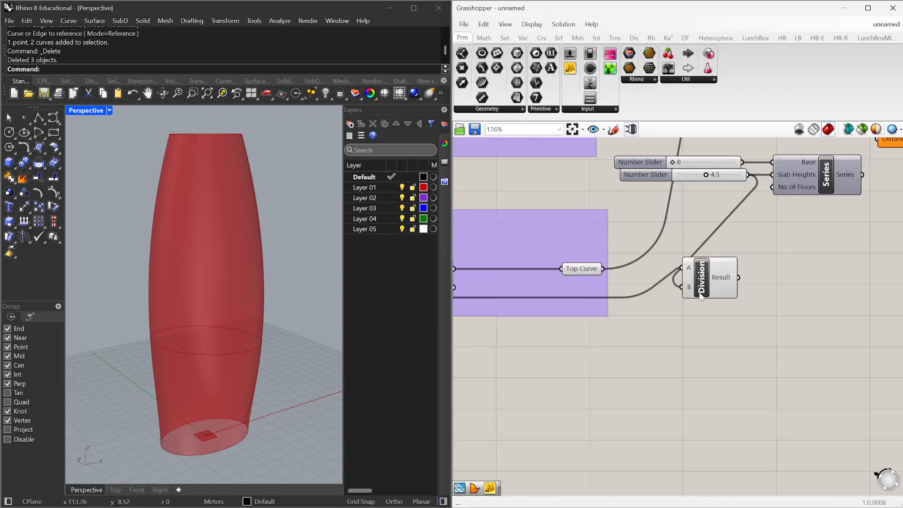
Add a Panel connected to the Division result.
{"action": "left_click", "coordinate": [573, 72]}
{"action": "left_click", "coordinate": [806, 278]}
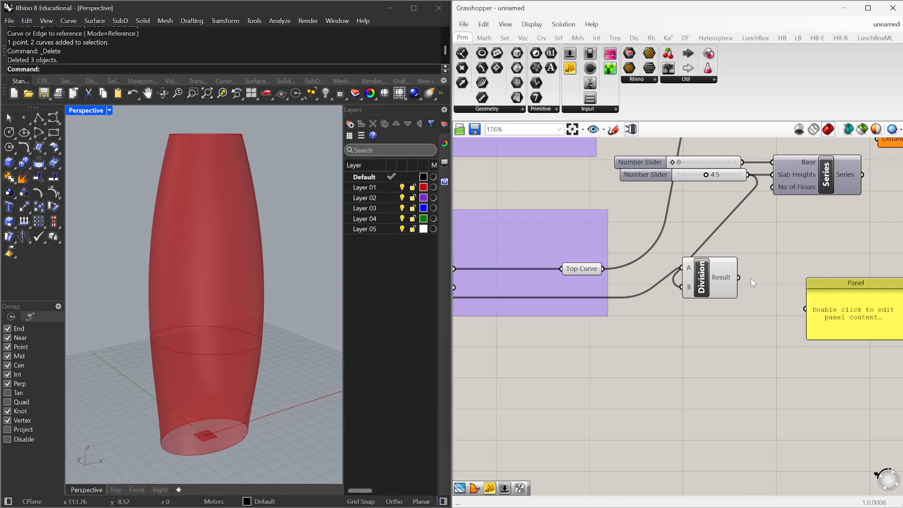
{"action": "left_click_drag", "start_coordinate": [739, 278], "coordinate": [804, 308]}
{"action": "right_click_drag", "start_coordinate": [818, 335], "coordinate": [743, 316]}
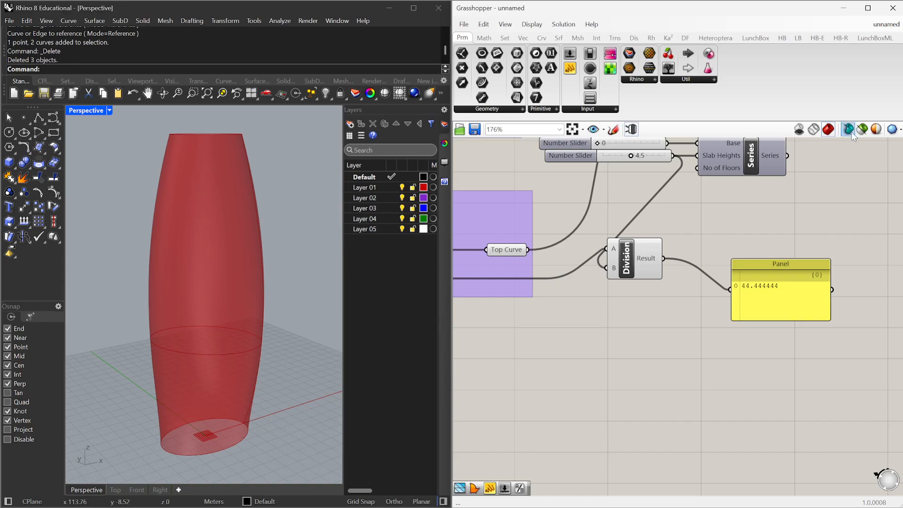
Set the slab height slider to 4.0.
{"action": "left_click_drag", "start_coordinate": [631, 158], "coordinate": [628, 157]}
{"action": "scroll", "coordinate": [674, 264], "scroll_direction": "down", "scroll_amount": 2}
{"action": "scroll", "coordinate": [673, 288], "scroll_direction": "up", "scroll_amount": 3}
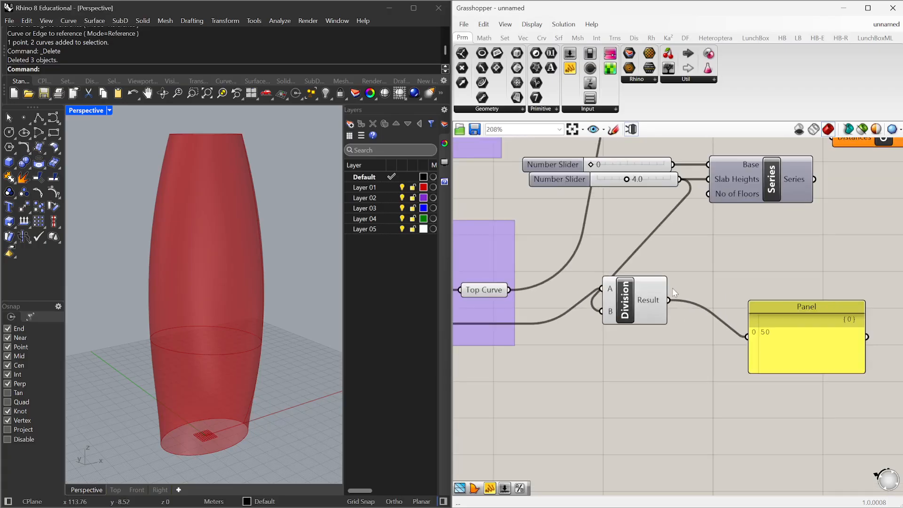
Connect the Division result to the Series component's No of Floors input.
{"action": "left_click_drag", "start_coordinate": [669, 300], "coordinate": [709, 194]}
{"action": "left_click_drag", "start_coordinate": [632, 299], "coordinate": [638, 293]}
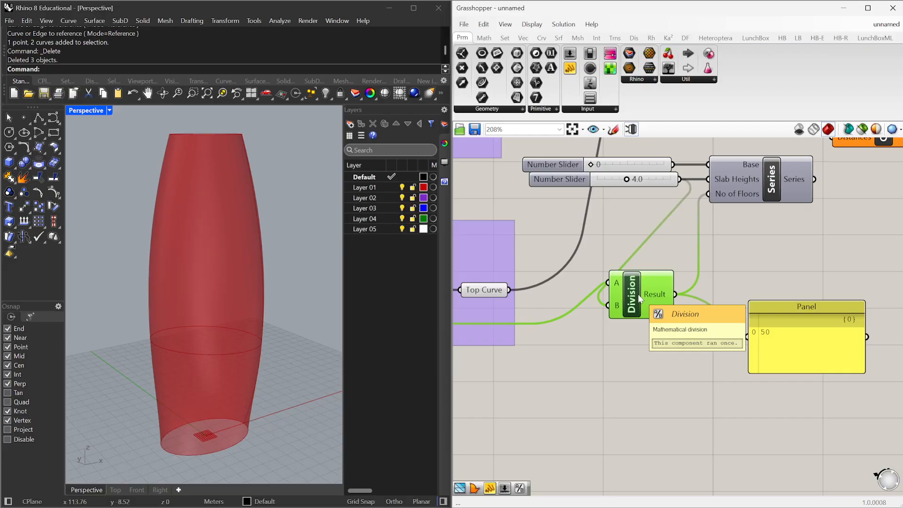
{"action": "right_click_drag", "start_coordinate": [746, 233], "coordinate": [694, 263]}
{"action": "scroll", "coordinate": [694, 264], "scroll_direction": "down", "scroll_amount": 8}
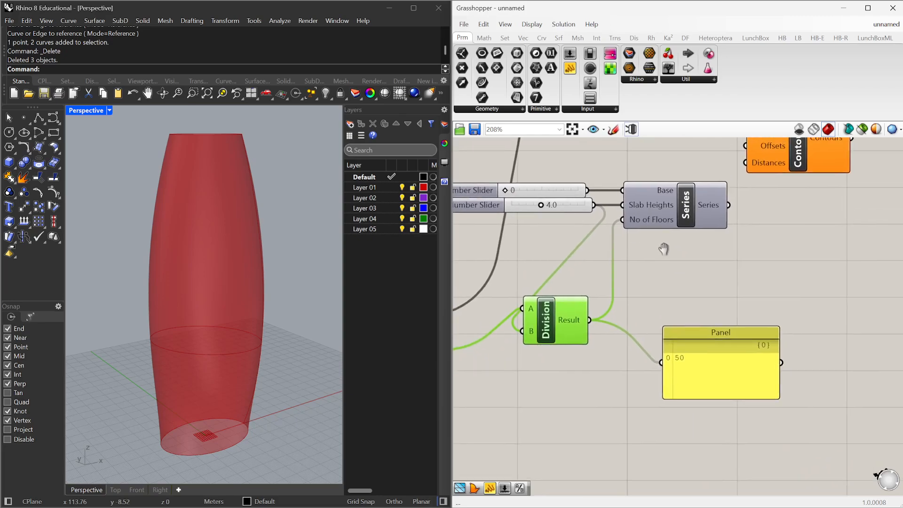
Survey the whole definition from the curve groups to the Contour component.
{"action": "scroll", "coordinate": [698, 223], "scroll_direction": "up", "scroll_amount": 4}
{"action": "scroll", "coordinate": [699, 245], "scroll_direction": "up", "scroll_amount": 2}
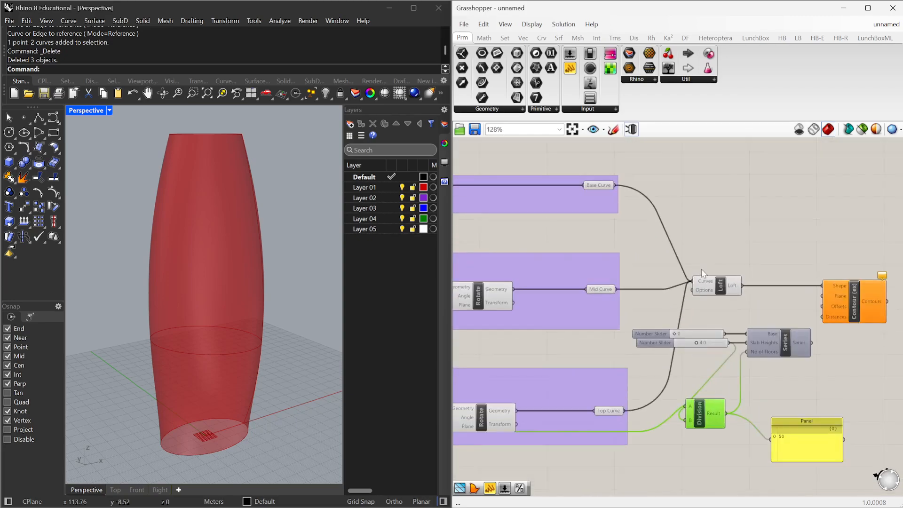
{"action": "scroll", "coordinate": [705, 249], "scroll_direction": "down", "scroll_amount": 2}
{"action": "scroll", "coordinate": [718, 256], "scroll_direction": "up", "scroll_amount": 4}
{"action": "right_click_drag", "start_coordinate": [726, 275], "coordinate": [787, 286]}
{"action": "scroll", "coordinate": [752, 290], "scroll_direction": "down", "scroll_amount": 2}
{"action": "scroll", "coordinate": [753, 290], "scroll_direction": "down", "scroll_amount": 3}
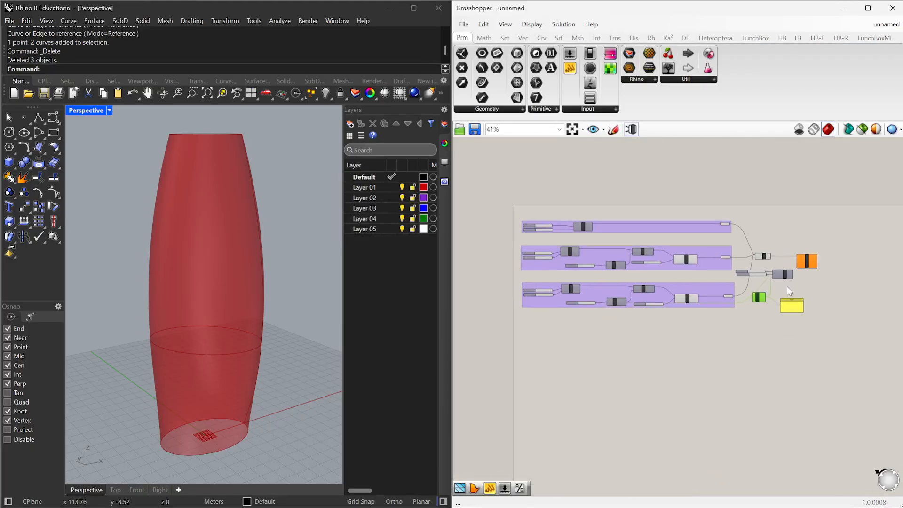
{"action": "scroll", "coordinate": [786, 287], "scroll_direction": "up", "scroll_amount": 2}
{"action": "scroll", "coordinate": [886, 476], "scroll_direction": "up", "scroll_amount": 3}
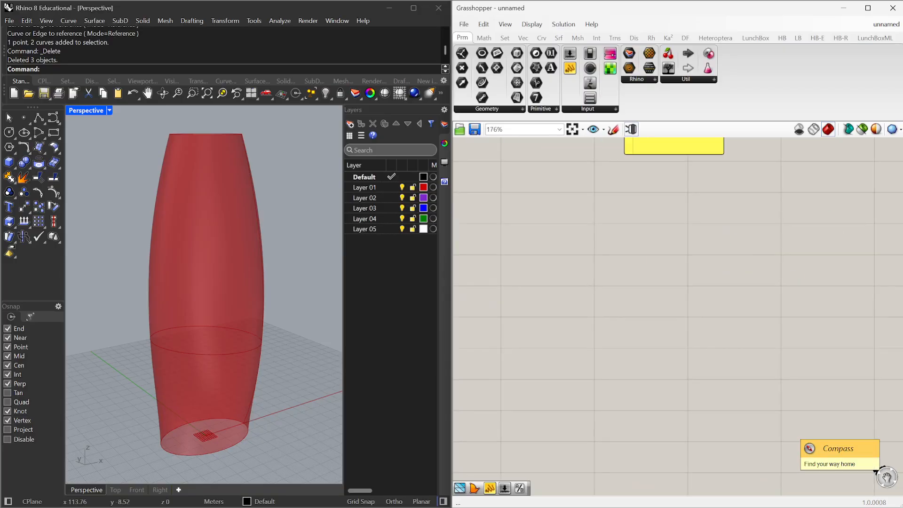
{"action": "scroll", "coordinate": [877, 471], "scroll_direction": "up", "scroll_amount": 5}
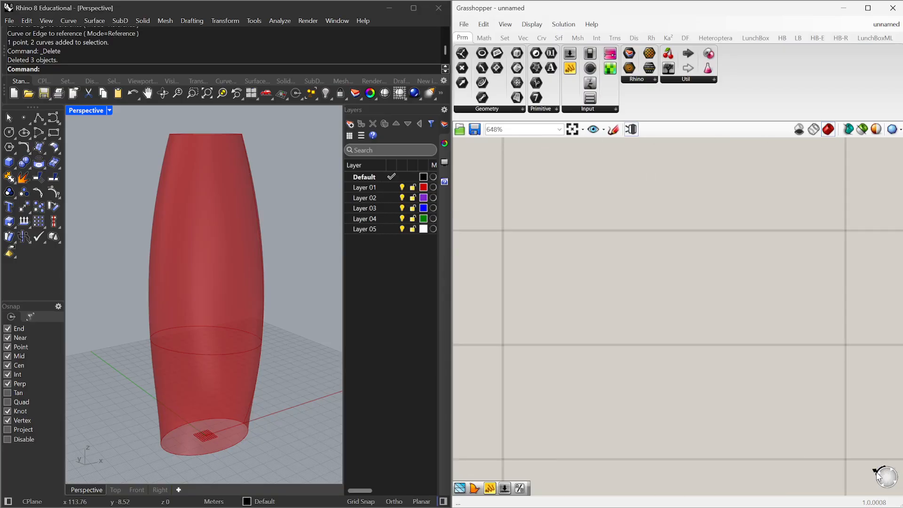
{"action": "scroll", "coordinate": [847, 391], "scroll_direction": "down", "scroll_amount": 3}
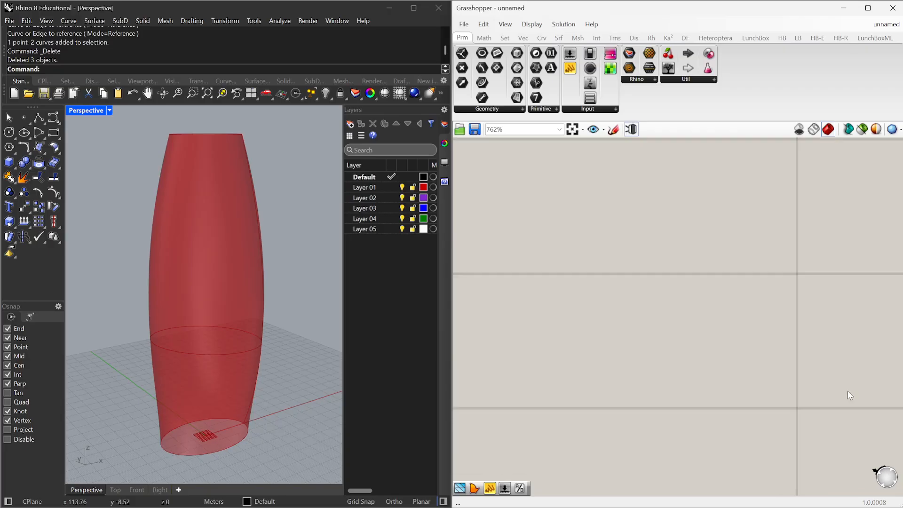
{"action": "scroll", "coordinate": [885, 309], "scroll_direction": "down", "scroll_amount": 10}
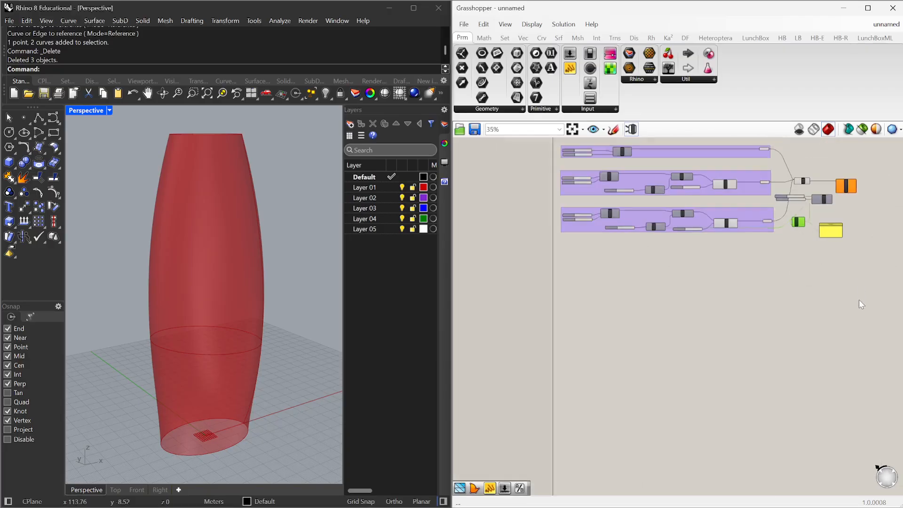
{"action": "scroll", "coordinate": [735, 275], "scroll_direction": "down", "scroll_amount": 3}
{"action": "scroll", "coordinate": [645, 338], "scroll_direction": "up", "scroll_amount": 4}
{"action": "scroll", "coordinate": [780, 289], "scroll_direction": "down", "scroll_amount": 5}
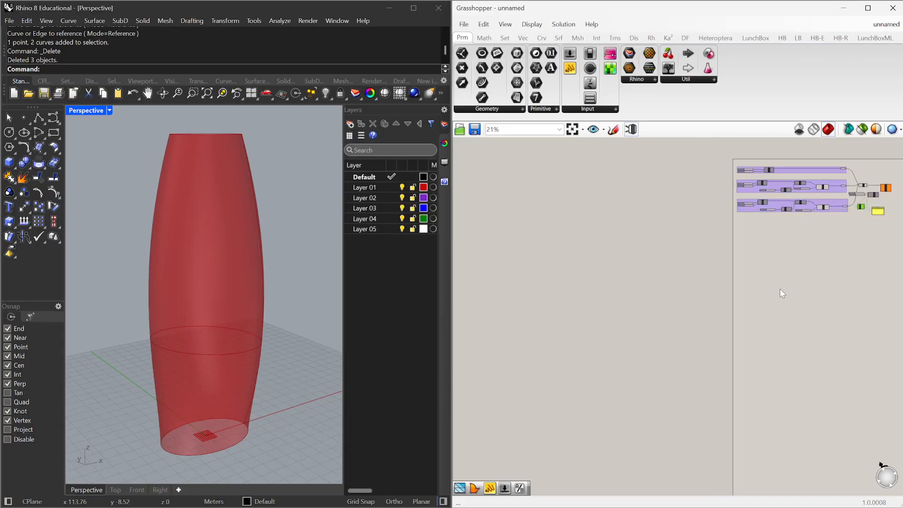
{"action": "scroll", "coordinate": [596, 324], "scroll_direction": "up", "scroll_amount": 5}
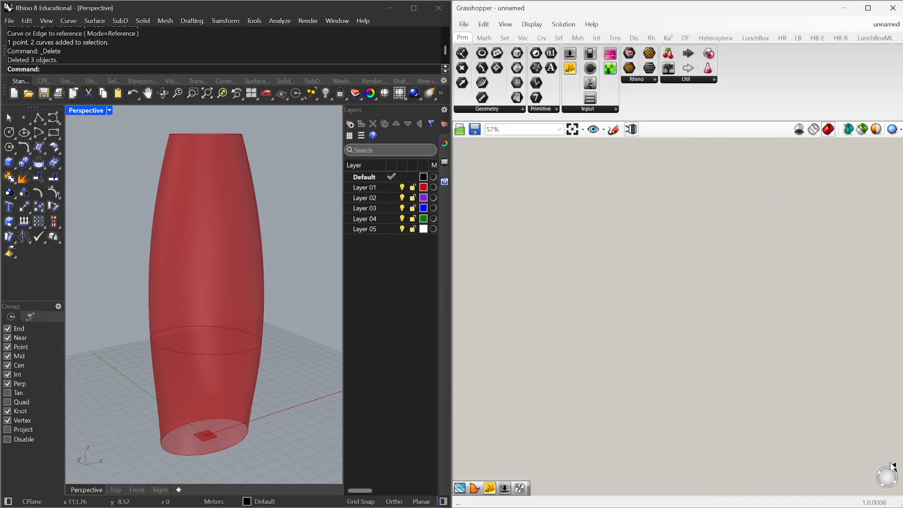
{"action": "scroll", "coordinate": [645, 299], "scroll_direction": "down", "scroll_amount": 9}
{"action": "scroll", "coordinate": [822, 244], "scroll_direction": "up", "scroll_amount": 3}
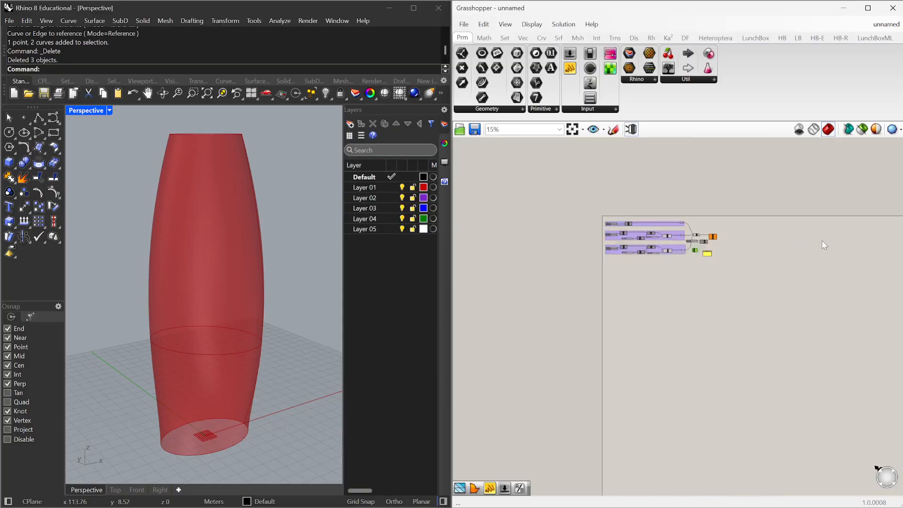
{"action": "scroll", "coordinate": [673, 240], "scroll_direction": "up", "scroll_amount": 6}
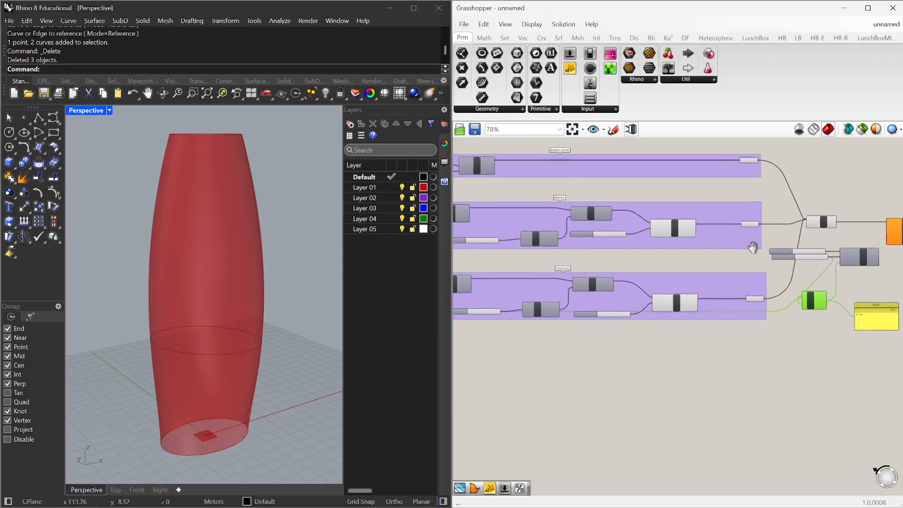
{"action": "scroll", "coordinate": [800, 251], "scroll_direction": "down", "scroll_amount": 5}
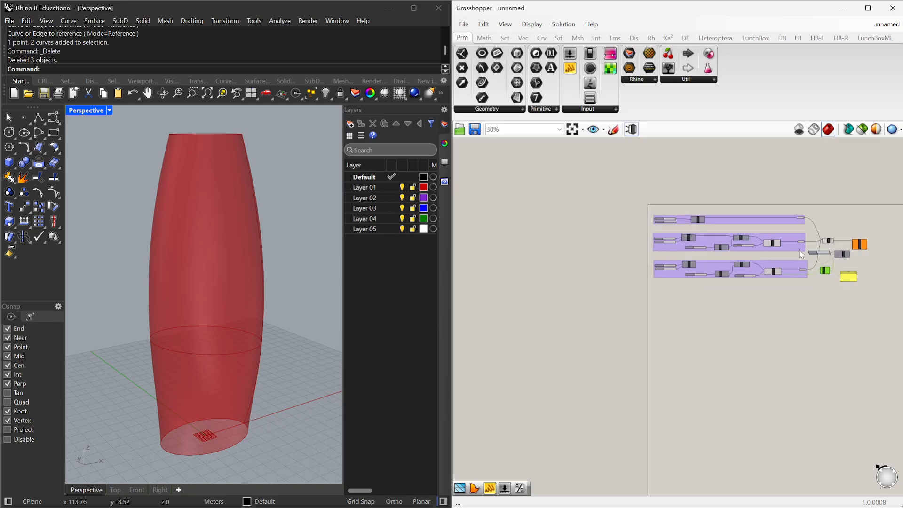
{"action": "scroll", "coordinate": [808, 228], "scroll_direction": "up", "scroll_amount": 2}
{"action": "scroll", "coordinate": [808, 229], "scroll_direction": "down", "scroll_amount": 3}
Connect the Series output to the Contour component's Offsets input.
{"action": "right_click_drag", "start_coordinate": [808, 229], "coordinate": [690, 203]}
{"action": "scroll", "coordinate": [699, 227], "scroll_direction": "up", "scroll_amount": 8}
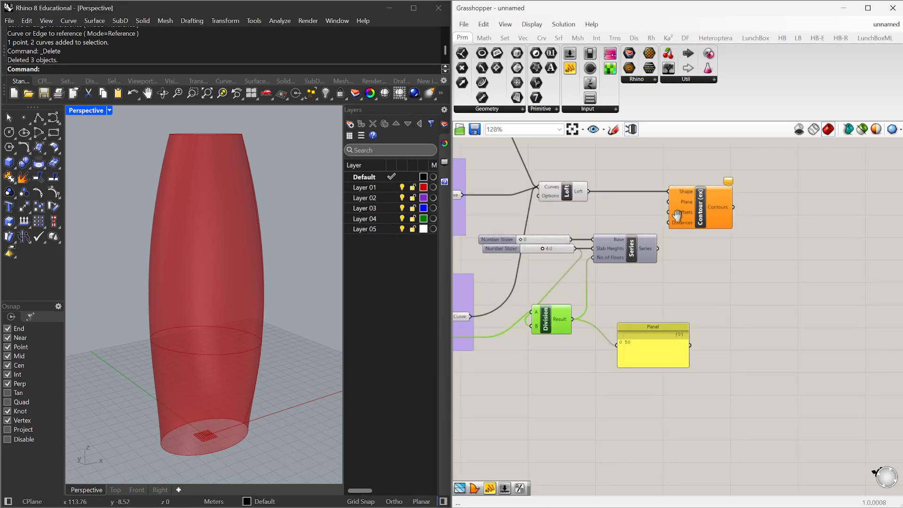
{"action": "left_click_drag", "start_coordinate": [679, 283], "coordinate": [694, 225]}
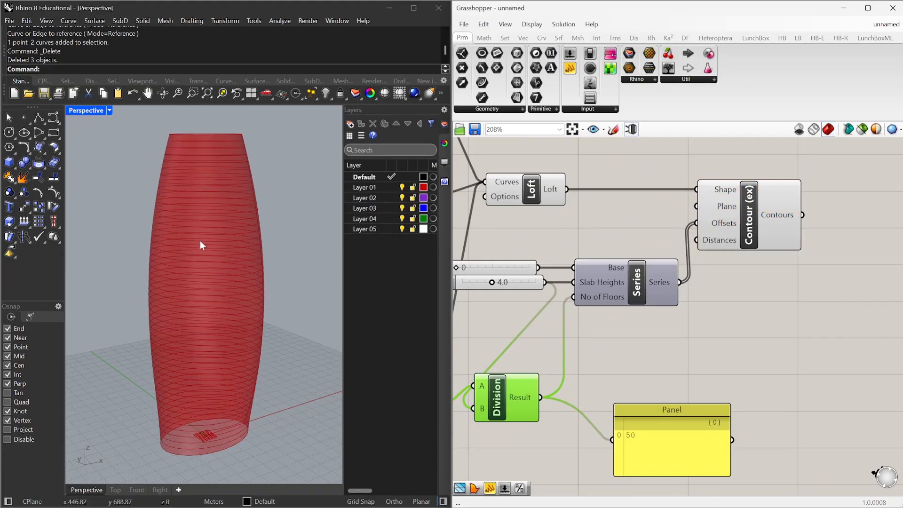
Delete the Division component and its Panel below the Series component.
{"action": "scroll", "coordinate": [211, 222], "scroll_direction": "down", "scroll_amount": 3}
{"action": "right_click_drag", "start_coordinate": [210, 222], "coordinate": [197, 247]}
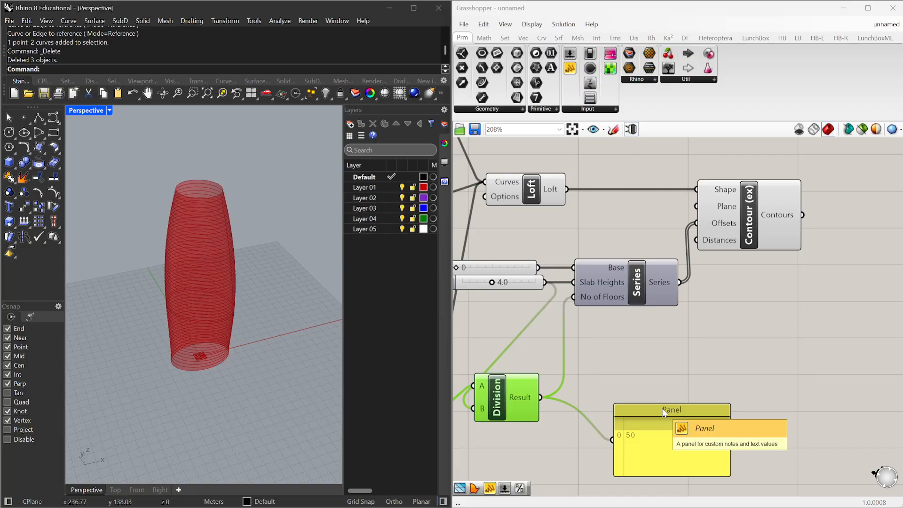
{"action": "scroll", "coordinate": [764, 307], "scroll_direction": "down", "scroll_amount": 4}
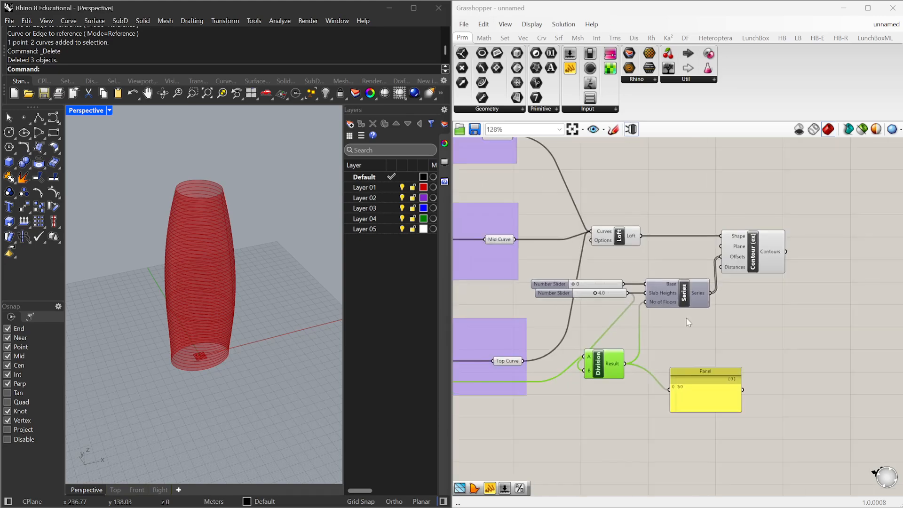
{"action": "right_click_drag", "start_coordinate": [677, 315], "coordinate": [715, 304]}
{"action": "scroll", "coordinate": [697, 273], "scroll_direction": "up", "scroll_amount": 3}
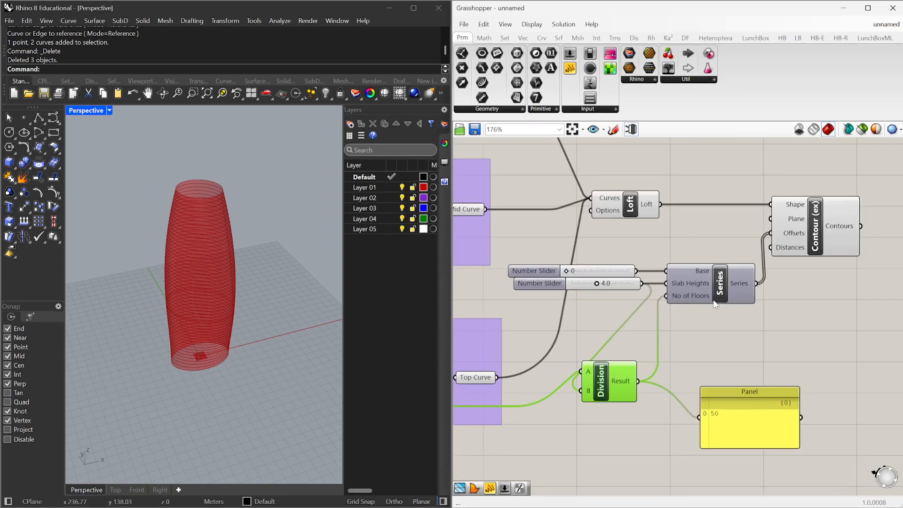
{"action": "scroll", "coordinate": [708, 297], "scroll_direction": "up", "scroll_amount": 5}
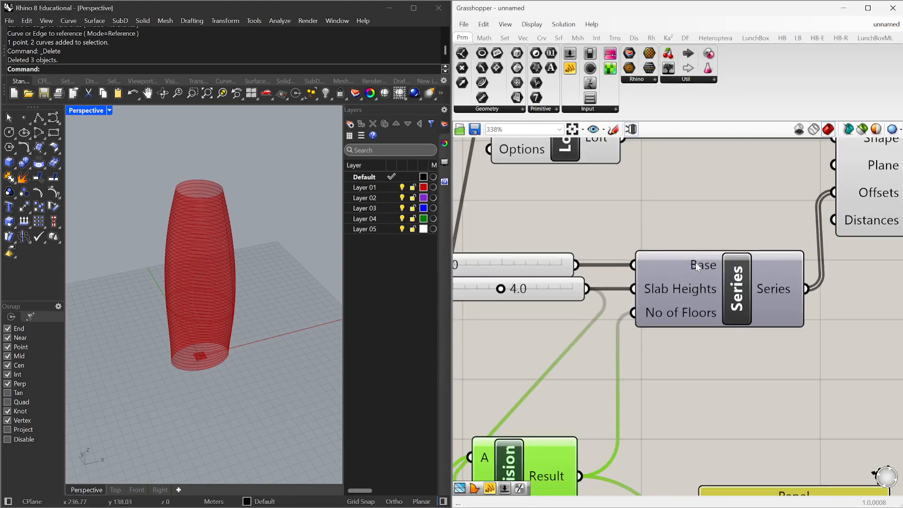
{"action": "right_click_drag", "start_coordinate": [696, 266], "coordinate": [704, 267]}
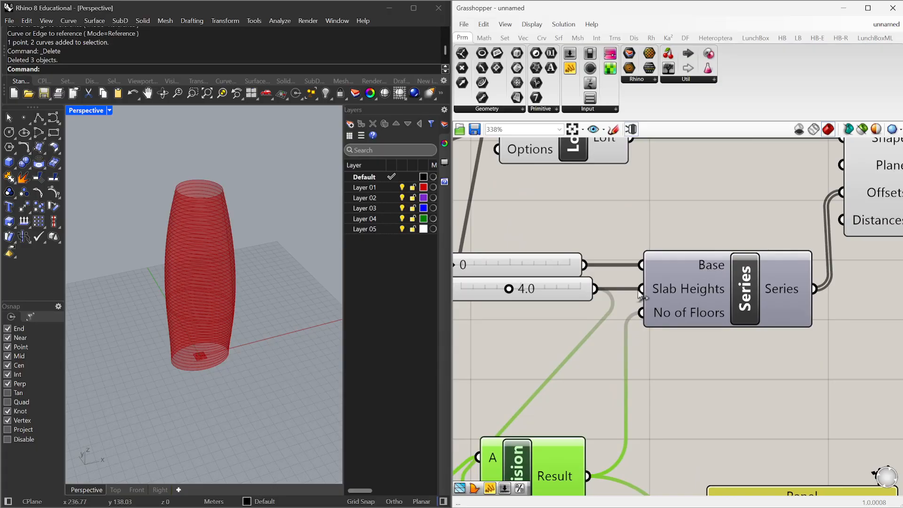
{"action": "scroll", "coordinate": [693, 311], "scroll_direction": "down", "scroll_amount": 6}
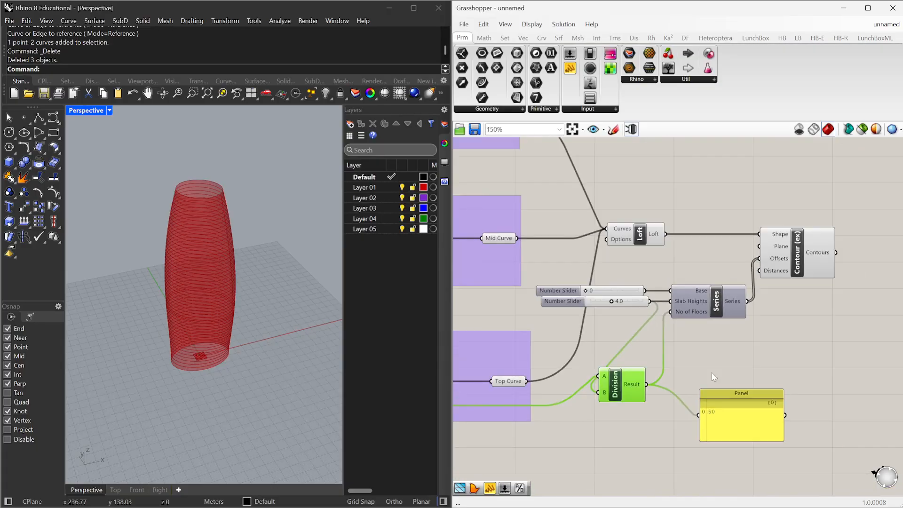
{"action": "left_click_drag", "start_coordinate": [798, 452], "coordinate": [594, 349]}
{"action": "key", "text": "Delete"}
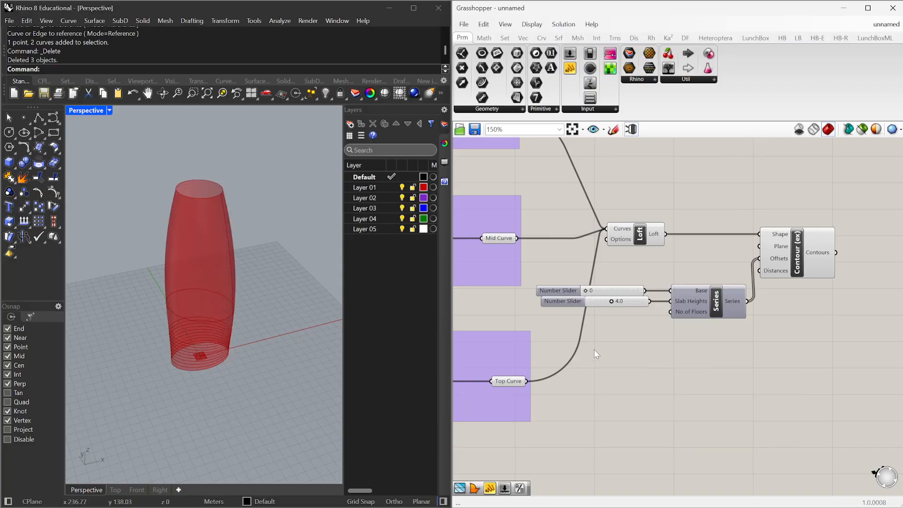
Examine the number sliders feeding the Series component and the Z-move slider of the top curve group.
{"action": "scroll", "coordinate": [723, 337], "scroll_direction": "down", "scroll_amount": 2}
{"action": "right_click_drag", "start_coordinate": [724, 336], "coordinate": [790, 287]}
{"action": "scroll", "coordinate": [736, 253], "scroll_direction": "up", "scroll_amount": 8}
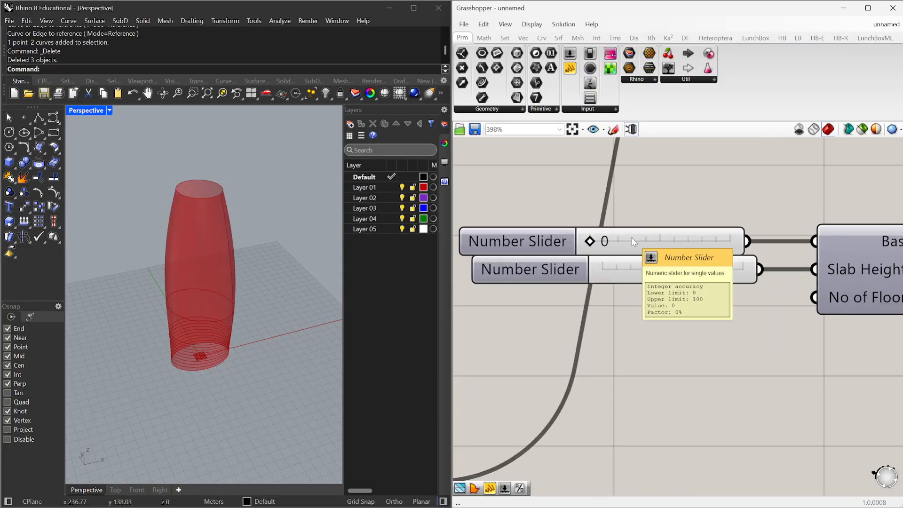
{"action": "scroll", "coordinate": [661, 252], "scroll_direction": "down", "scroll_amount": 4}
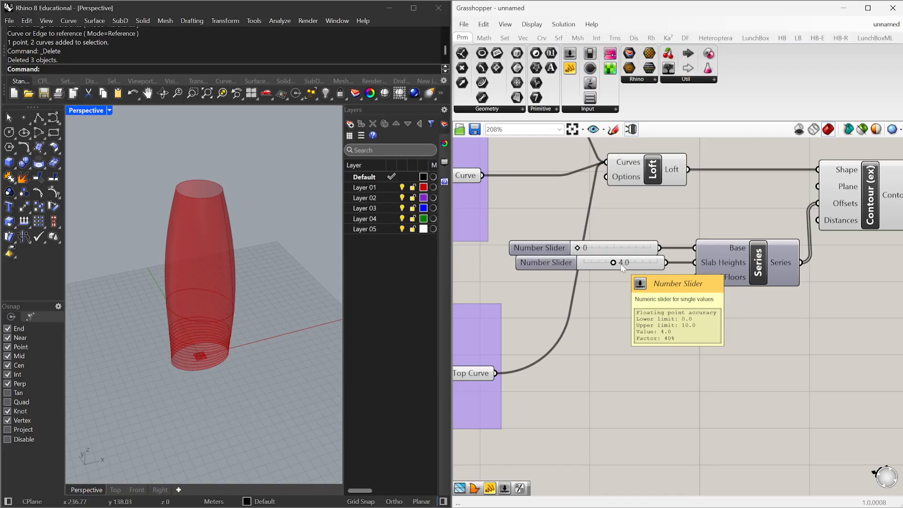
{"action": "scroll", "coordinate": [701, 266], "scroll_direction": "down", "scroll_amount": 1}
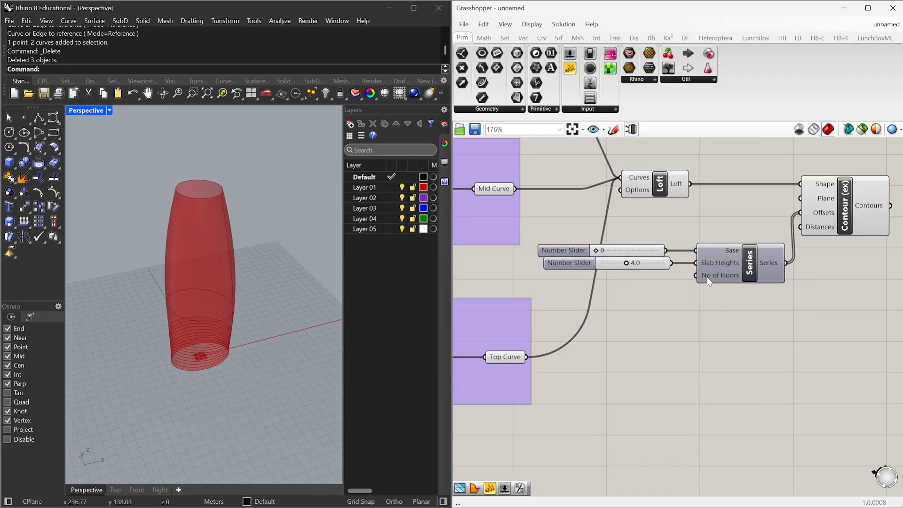
{"action": "scroll", "coordinate": [709, 275], "scroll_direction": "down", "scroll_amount": 5}
{"action": "right_click_drag", "start_coordinate": [709, 276], "coordinate": [650, 304]}
{"action": "scroll", "coordinate": [657, 268], "scroll_direction": "up", "scroll_amount": 6}
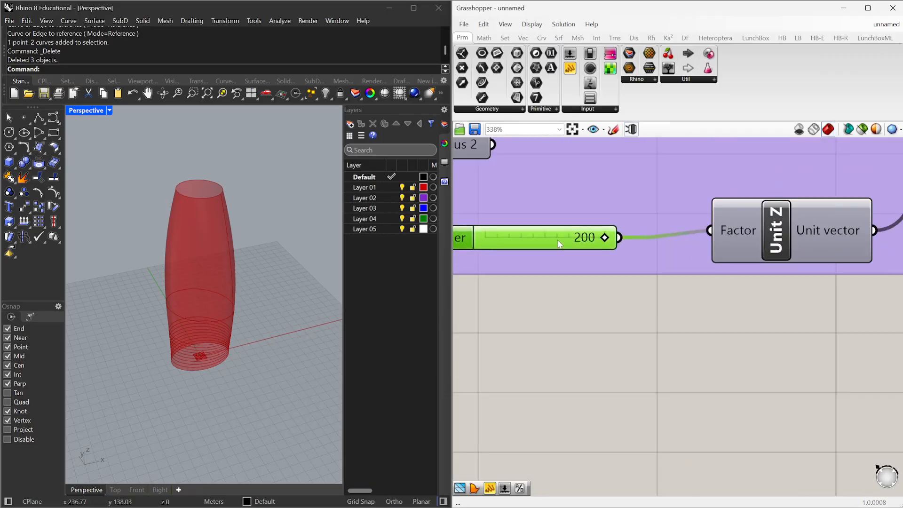
{"action": "right_click_drag", "start_coordinate": [559, 244], "coordinate": [560, 230]}
{"action": "scroll", "coordinate": [578, 271], "scroll_direction": "down", "scroll_amount": 5}
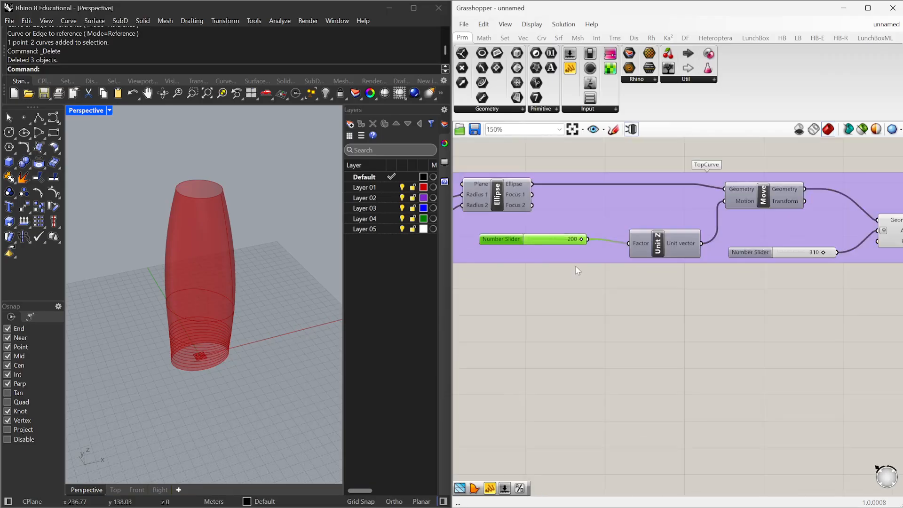
{"action": "right_click_drag", "start_coordinate": [733, 284], "coordinate": [592, 303]}
{"action": "scroll", "coordinate": [593, 303], "scroll_direction": "down", "scroll_amount": 4}
{"action": "right_click_drag", "start_coordinate": [651, 303], "coordinate": [601, 293]}
{"action": "scroll", "coordinate": [706, 239], "scroll_direction": "up", "scroll_amount": 5}
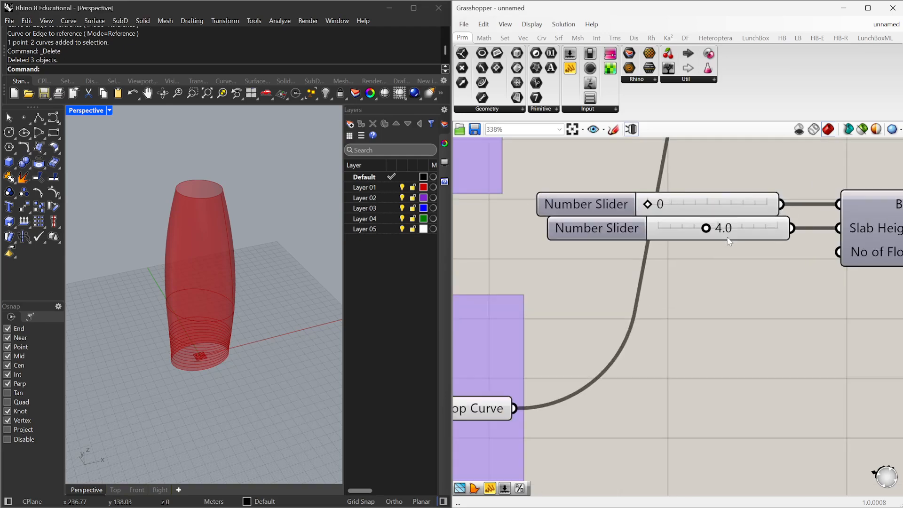
{"action": "right_click_drag", "start_coordinate": [749, 235], "coordinate": [680, 239]}
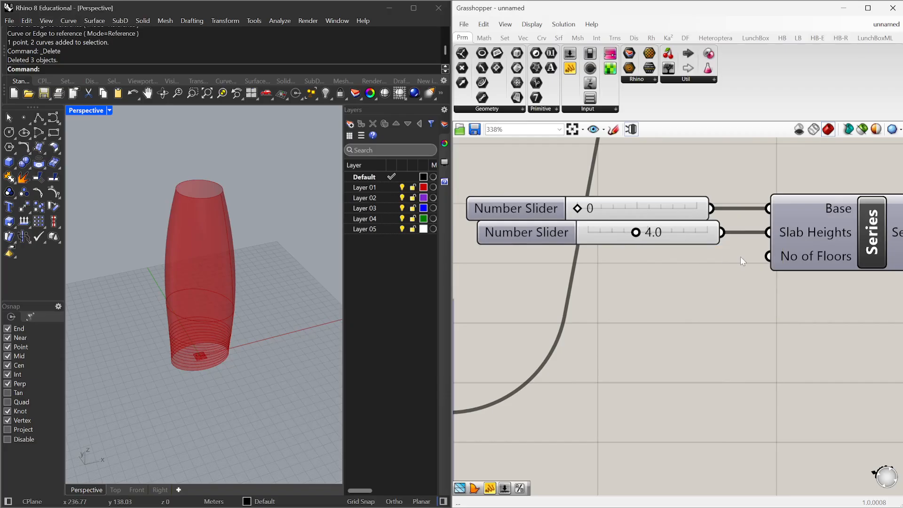
{"action": "scroll", "coordinate": [740, 256], "scroll_direction": "down", "scroll_amount": 3}
{"action": "scroll", "coordinate": [719, 280], "scroll_direction": "up", "scroll_amount": 1}
Search for and place a new Division component below the Series component.
{"action": "double_click", "coordinate": [721, 266]}
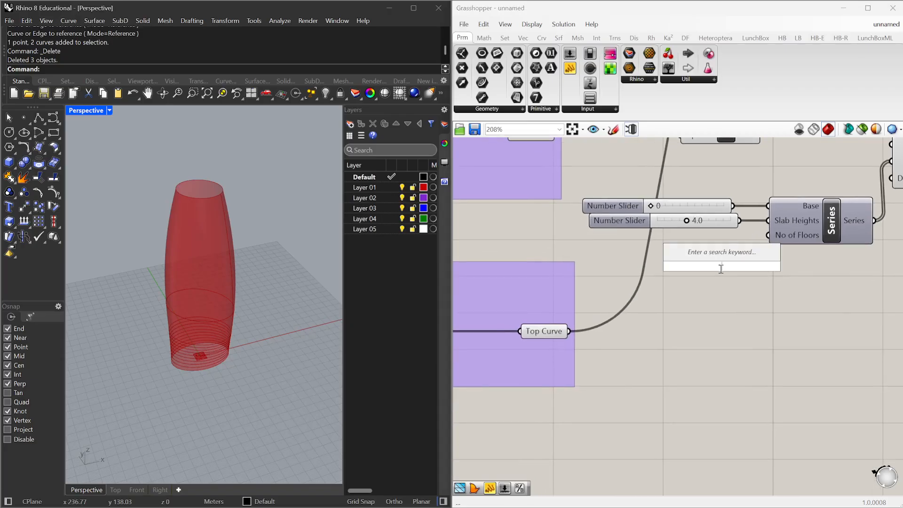
{"action": "left_click", "coordinate": [721, 306]}
{"action": "double_click", "coordinate": [717, 319]}
{"action": "type", "text": "division"}
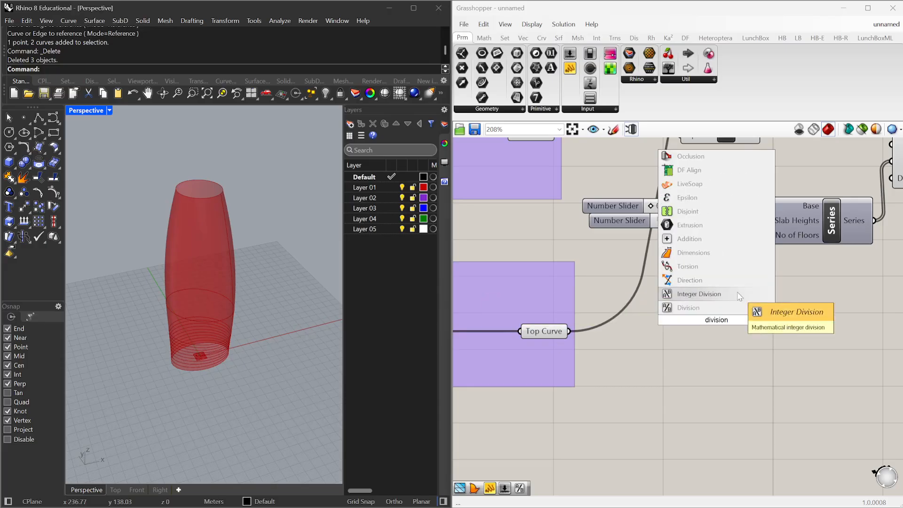
{"action": "left_click", "coordinate": [688, 308]}
Connect the 200 Z-move slider to Division input A and the 4.0 slab height slider to input B.
{"action": "scroll", "coordinate": [763, 281], "scroll_direction": "down", "scroll_amount": 3}
{"action": "scroll", "coordinate": [764, 282], "scroll_direction": "down", "scroll_amount": 3}
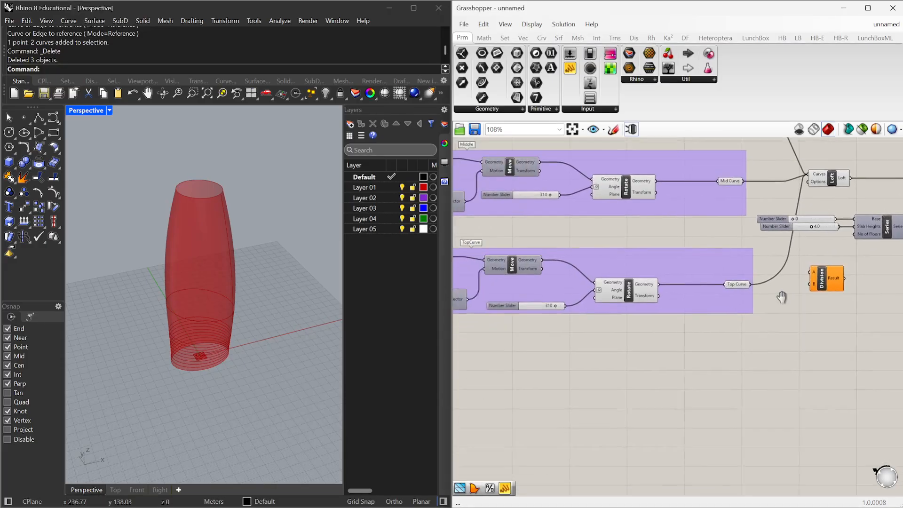
{"action": "scroll", "coordinate": [545, 287], "scroll_direction": "up", "scroll_amount": 3}
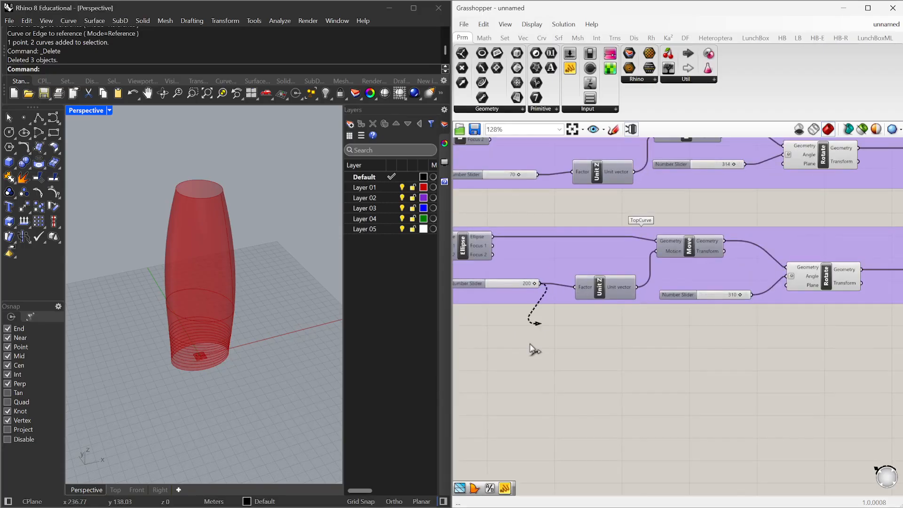
{"action": "scroll", "coordinate": [530, 343], "scroll_direction": "down", "scroll_amount": 2}
{"action": "scroll", "coordinate": [654, 301], "scroll_direction": "up", "scroll_amount": 5}
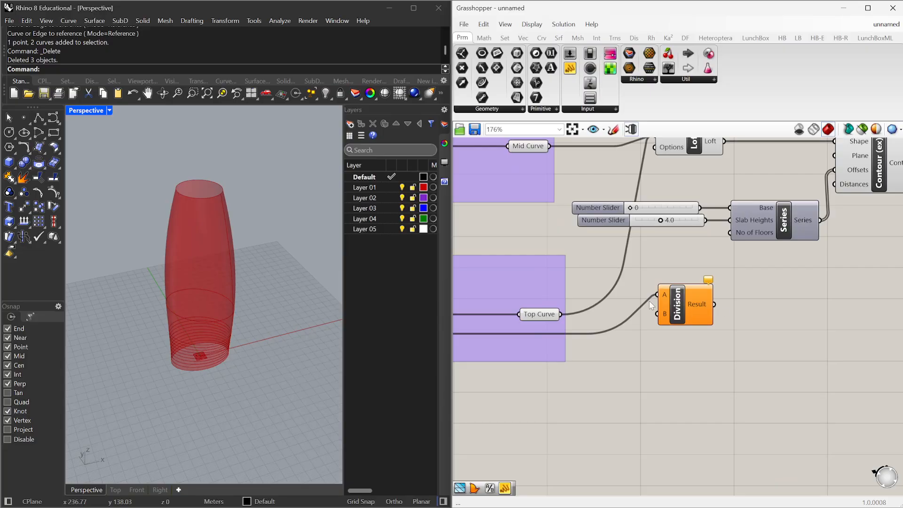
{"action": "scroll", "coordinate": [695, 227], "scroll_direction": "up", "scroll_amount": 2}
{"action": "left_click_drag", "start_coordinate": [709, 217], "coordinate": [642, 346]}
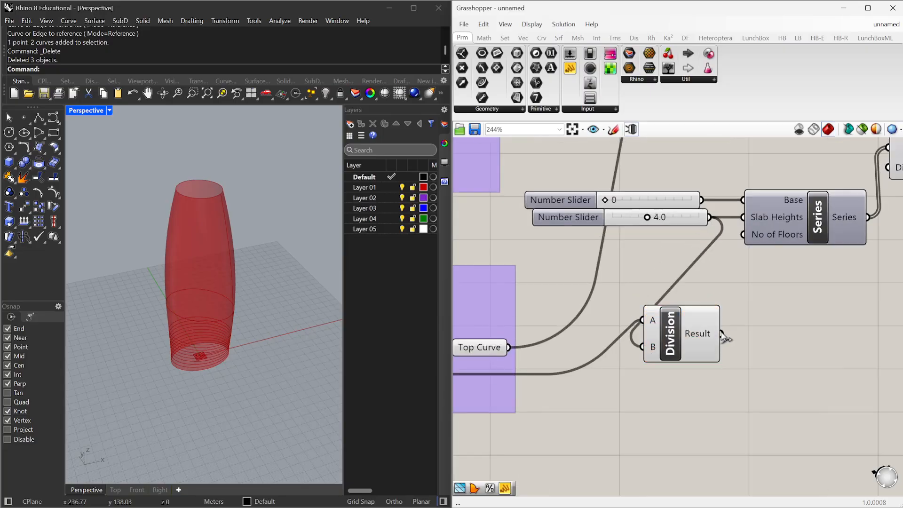
Connect the Division result to the Series component's No of Floors input.
{"action": "left_click_drag", "start_coordinate": [721, 333], "coordinate": [744, 234]}
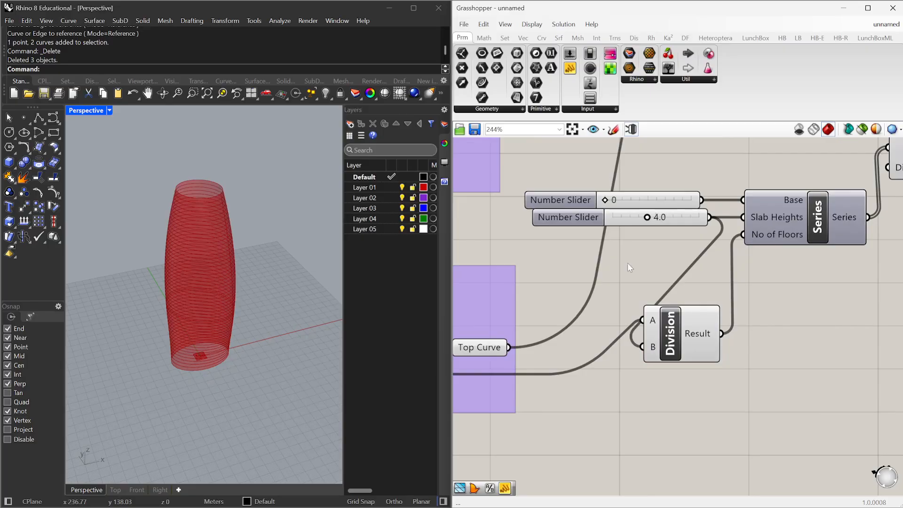
{"action": "scroll", "coordinate": [222, 201], "scroll_direction": "up", "scroll_amount": 4}
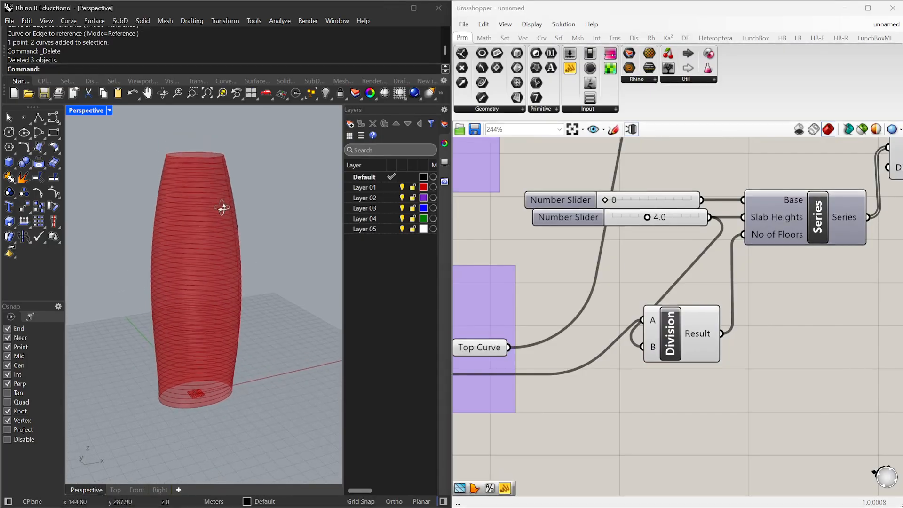
{"action": "right_click_drag", "start_coordinate": [222, 207], "coordinate": [222, 210]}
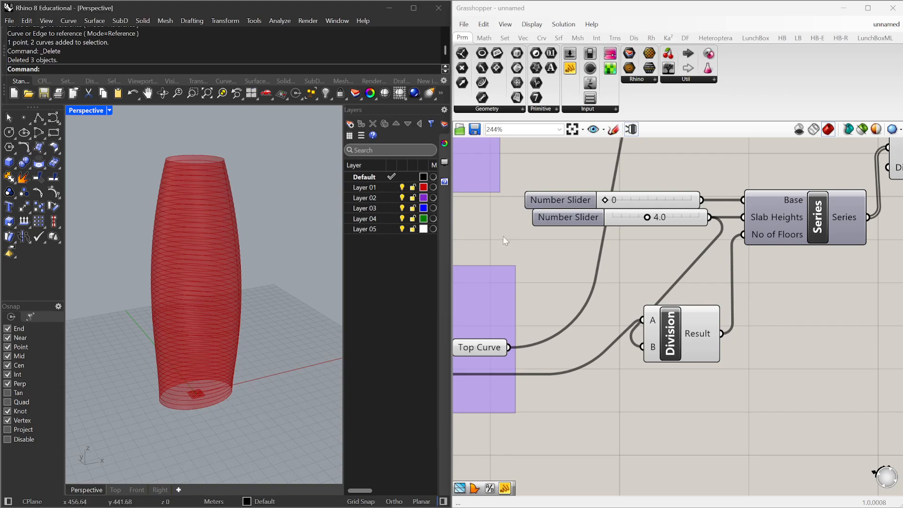
{"action": "scroll", "coordinate": [761, 300], "scroll_direction": "down", "scroll_amount": 4}
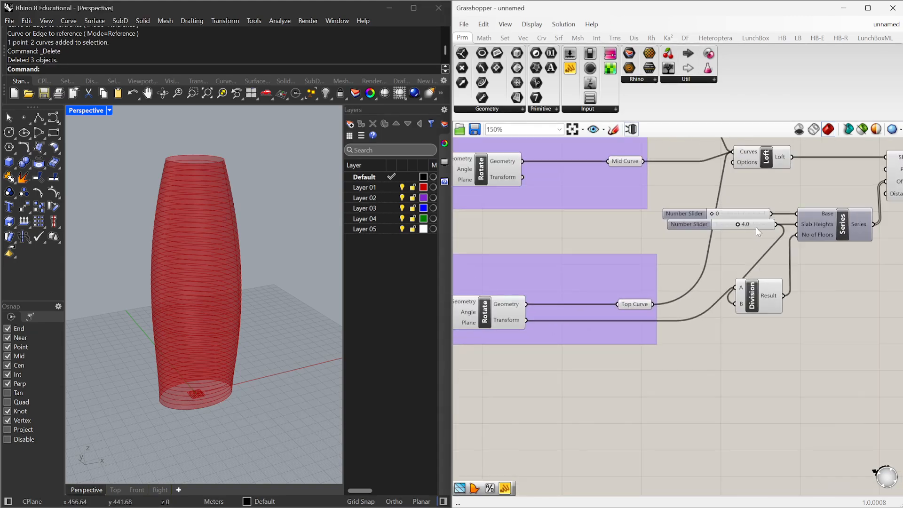
Check the No of Floors input, then delete the Division component.
{"action": "left_click_drag", "start_coordinate": [756, 227], "coordinate": [725, 232]}
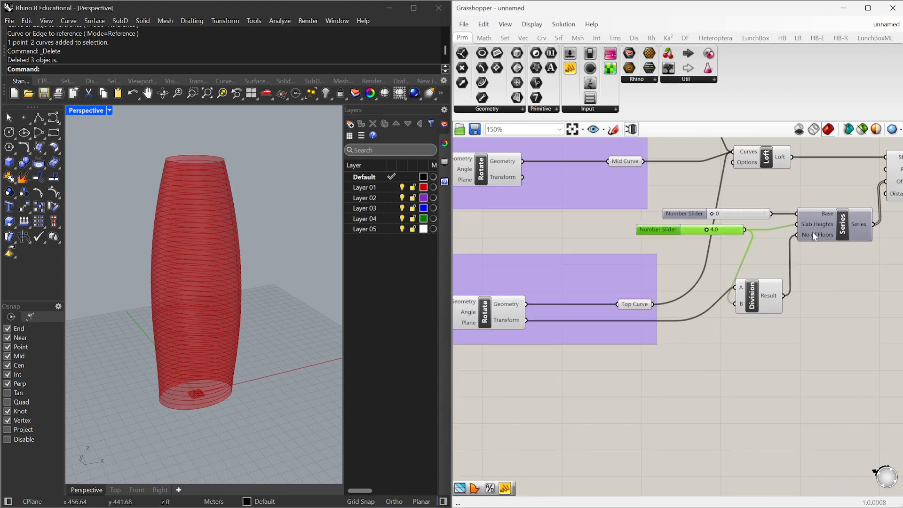
{"action": "mouse_move", "coordinate": [811, 232]}
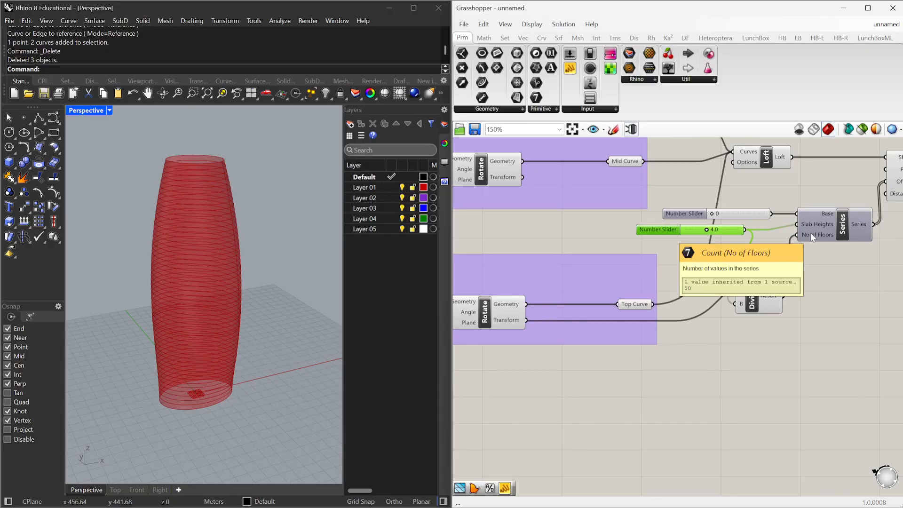
{"action": "scroll", "coordinate": [779, 283], "scroll_direction": "up", "scroll_amount": 2}
{"action": "left_click", "coordinate": [760, 298]}
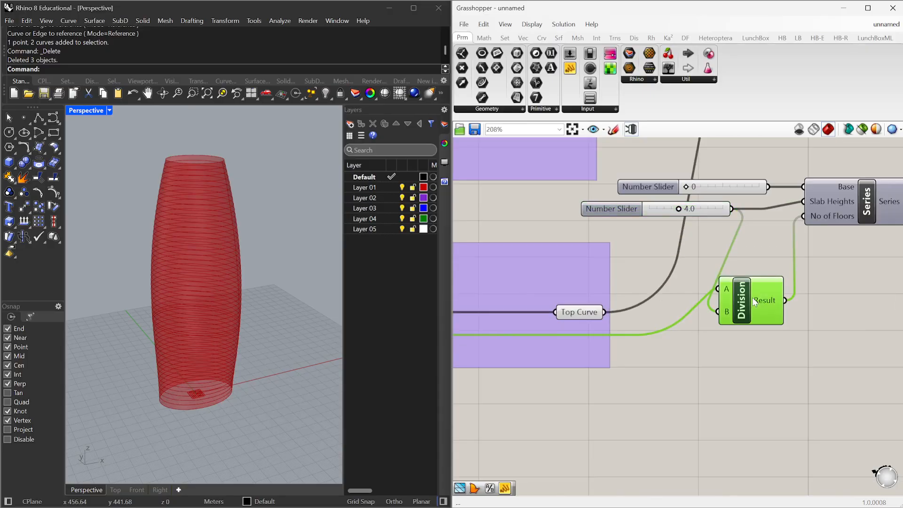
{"action": "key", "text": "Delete"}
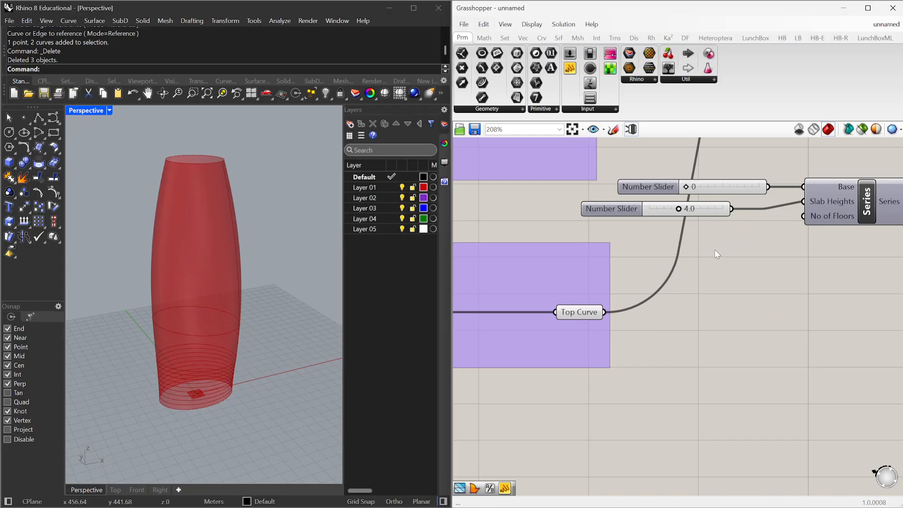
Add a number slider set to 50 and connect it to the Series component's No of Floors input.
{"action": "double_click", "coordinate": [698, 234]}
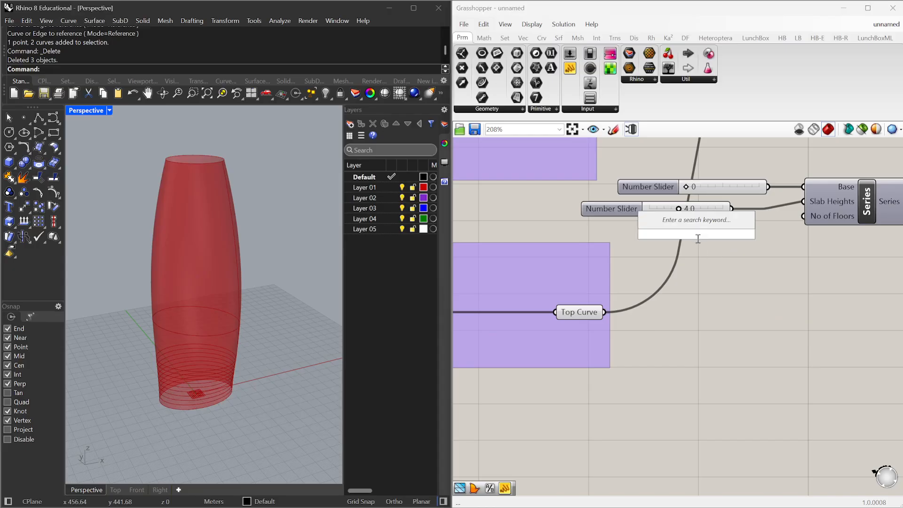
{"action": "type", "text": "50"}
{"action": "key", "text": "Return"}
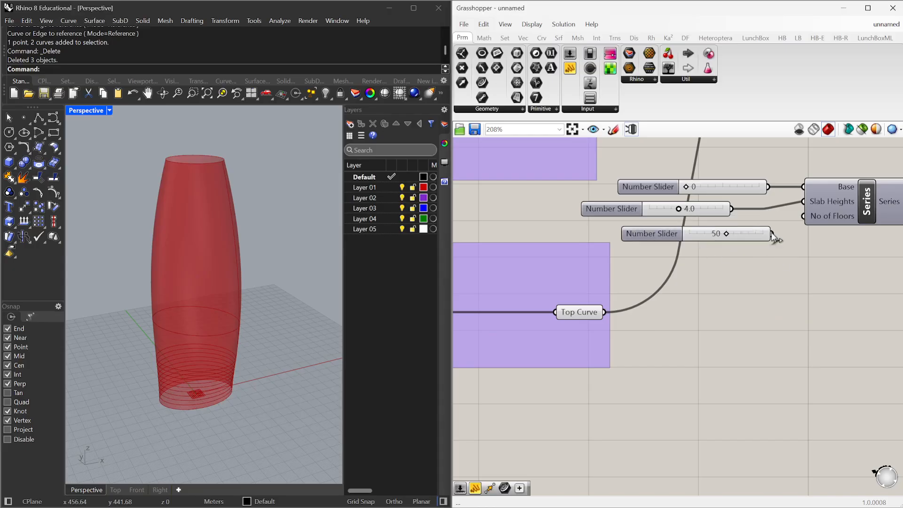
{"action": "left_click_drag", "start_coordinate": [771, 234], "coordinate": [804, 206]}
{"action": "key", "text": "ctrl+z"}
{"action": "left_click_drag", "start_coordinate": [772, 233], "coordinate": [803, 216]}
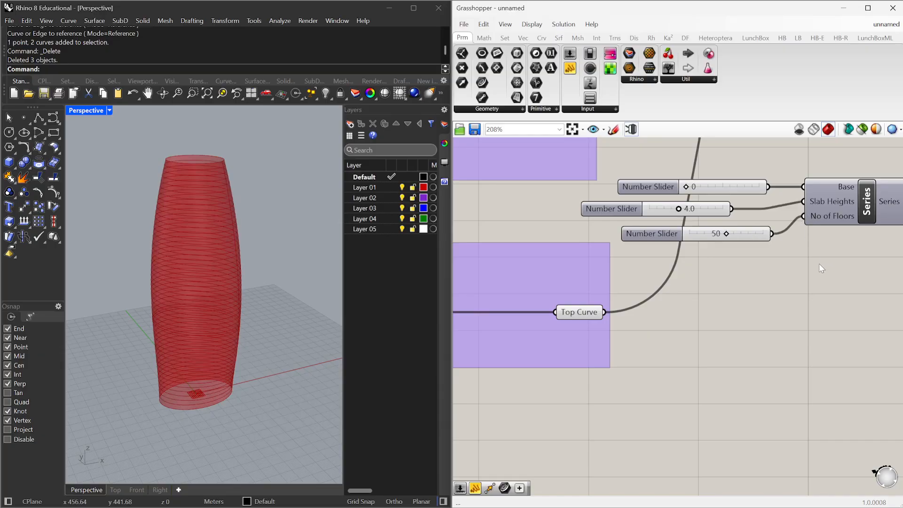
Select the Contour component and orbit the viewport to inspect the contoured vase.
{"action": "scroll", "coordinate": [819, 264], "scroll_direction": "down", "scroll_amount": 5}
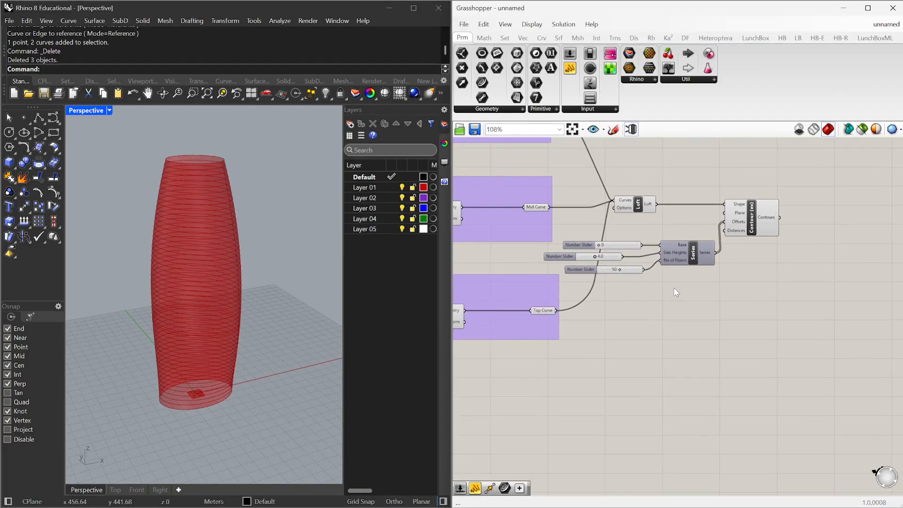
{"action": "scroll", "coordinate": [675, 292], "scroll_direction": "up", "scroll_amount": 3}
{"action": "left_click", "coordinate": [657, 234]}
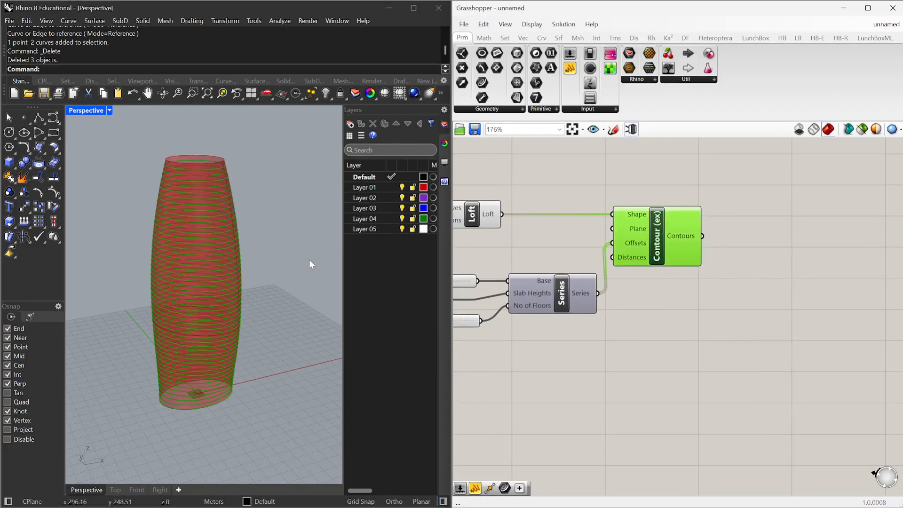
{"action": "right_click_drag", "start_coordinate": [309, 259], "coordinate": [229, 260]}
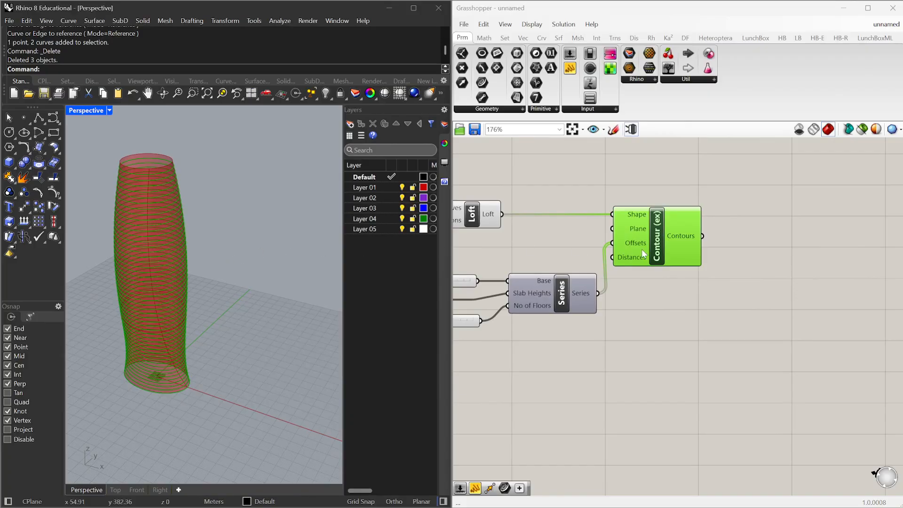
{"action": "scroll", "coordinate": [729, 237], "scroll_direction": "up", "scroll_amount": 4}
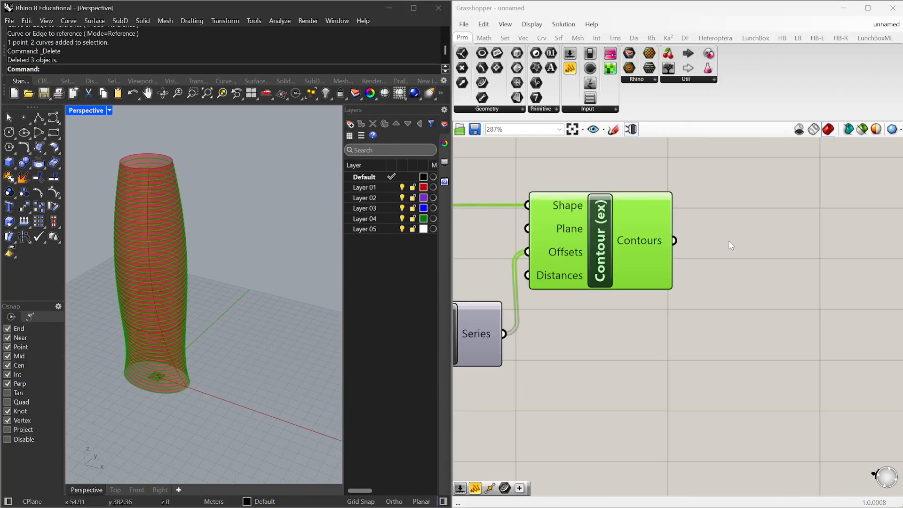
Add an Extrude component and connect the Contour component's Contours output to its Base input.
{"action": "left_click", "coordinate": [744, 243]}
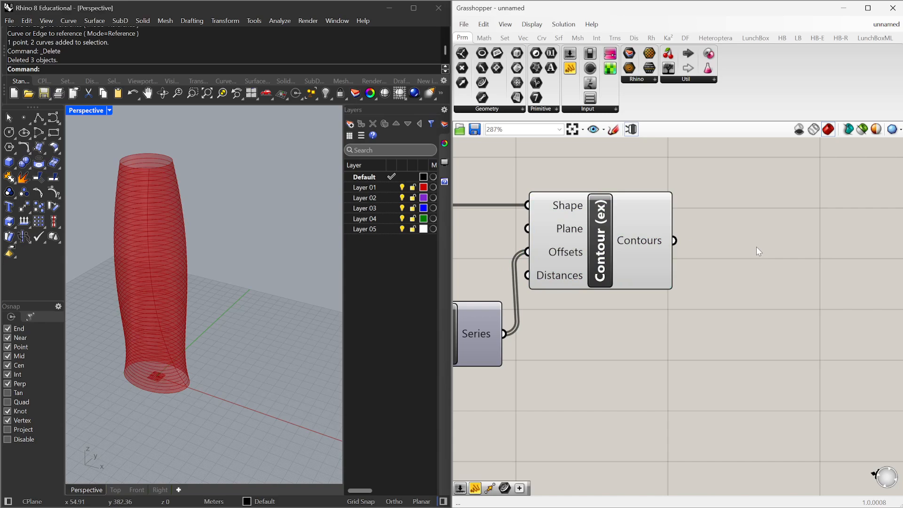
{"action": "double_click", "coordinate": [758, 247]}
{"action": "type", "text": "extrude"}
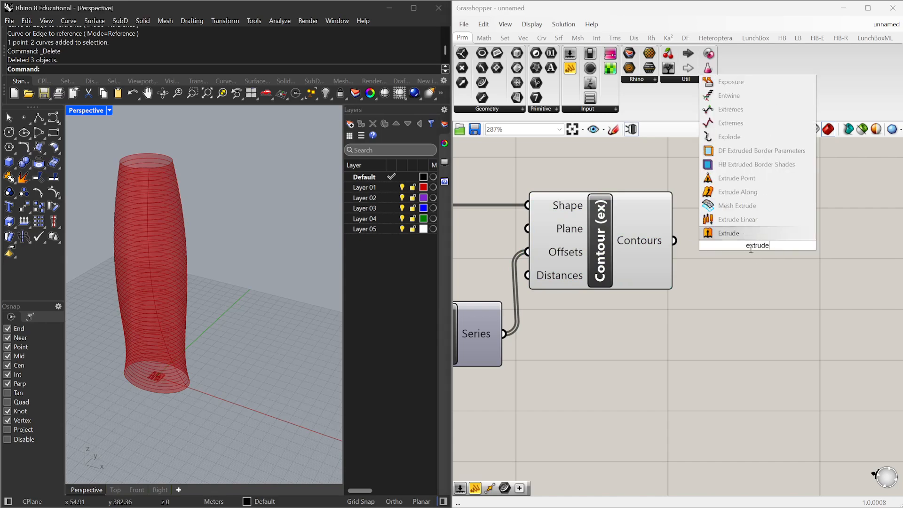
{"action": "key", "text": "Return"}
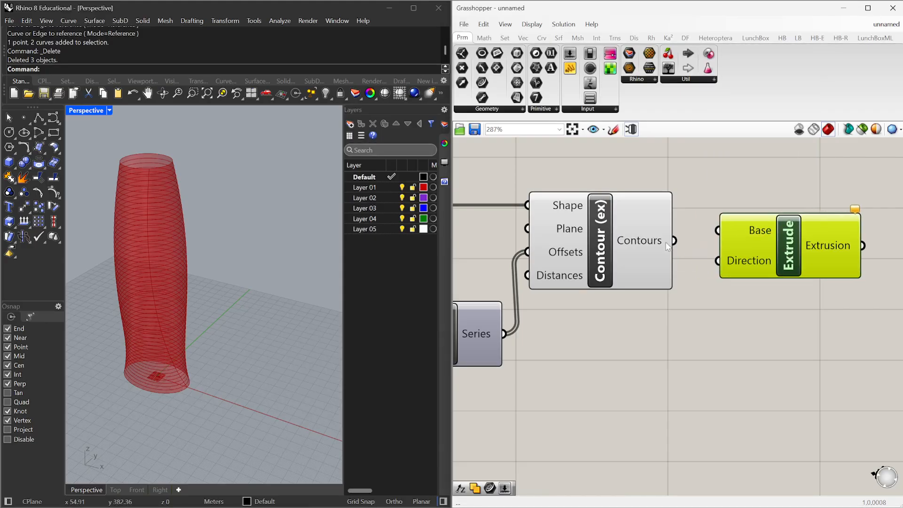
{"action": "left_click_drag", "start_coordinate": [673, 241], "coordinate": [777, 247]}
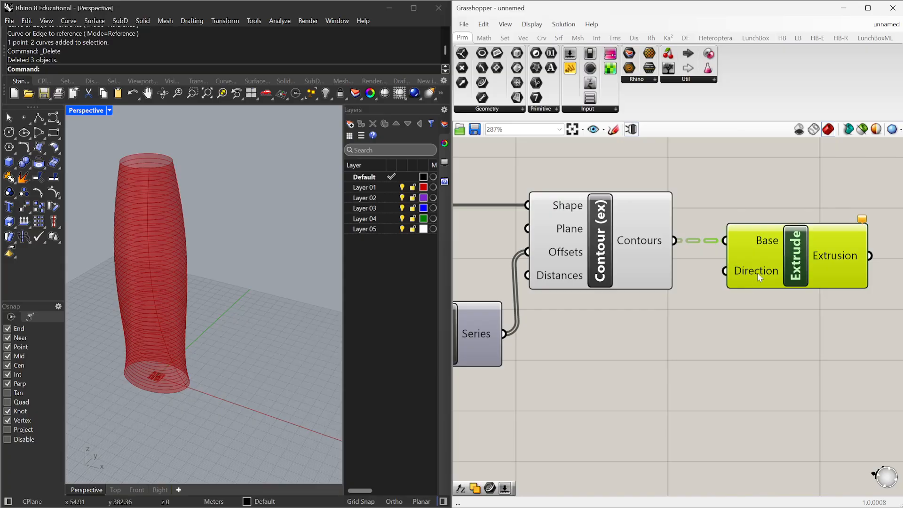
Add a Unit Z component and connect its unit vector to the Extrude component's Direction input.
{"action": "scroll", "coordinate": [757, 273], "scroll_direction": "down", "scroll_amount": 3}
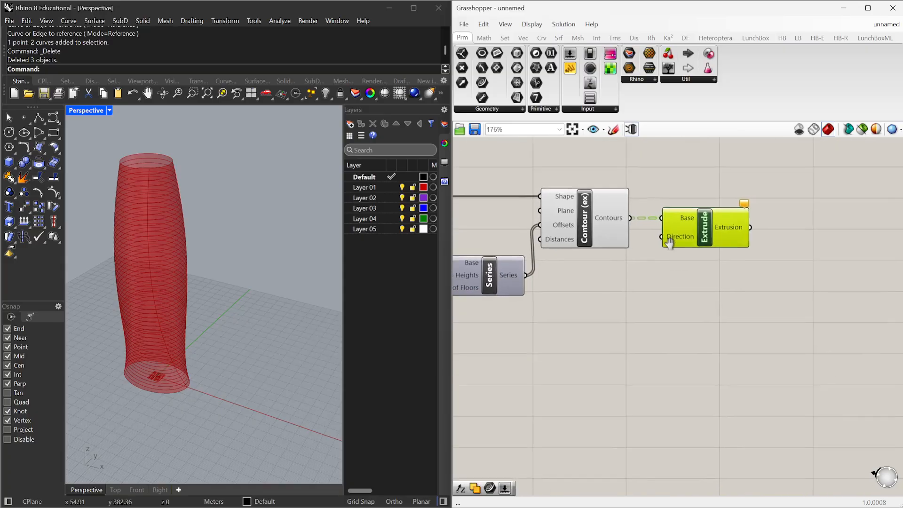
{"action": "left_click_drag", "start_coordinate": [730, 239], "coordinate": [734, 236]}
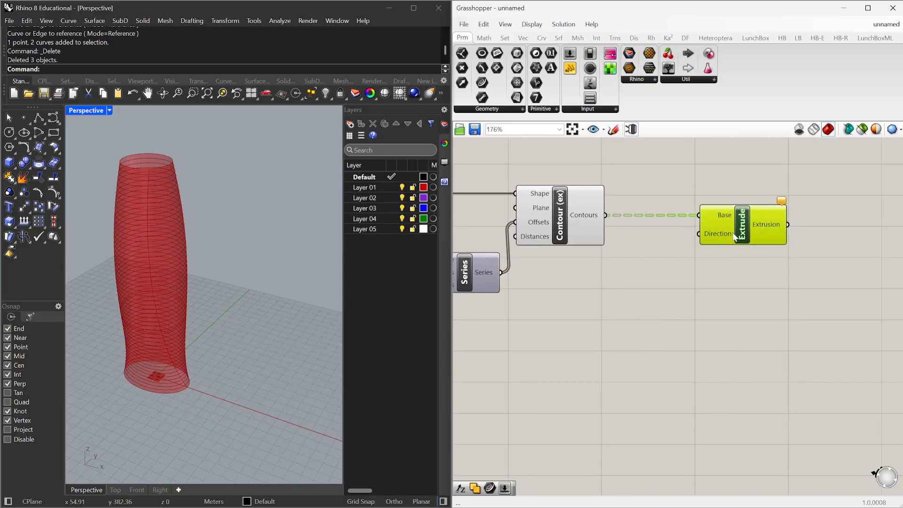
{"action": "double_click", "coordinate": [619, 281]}
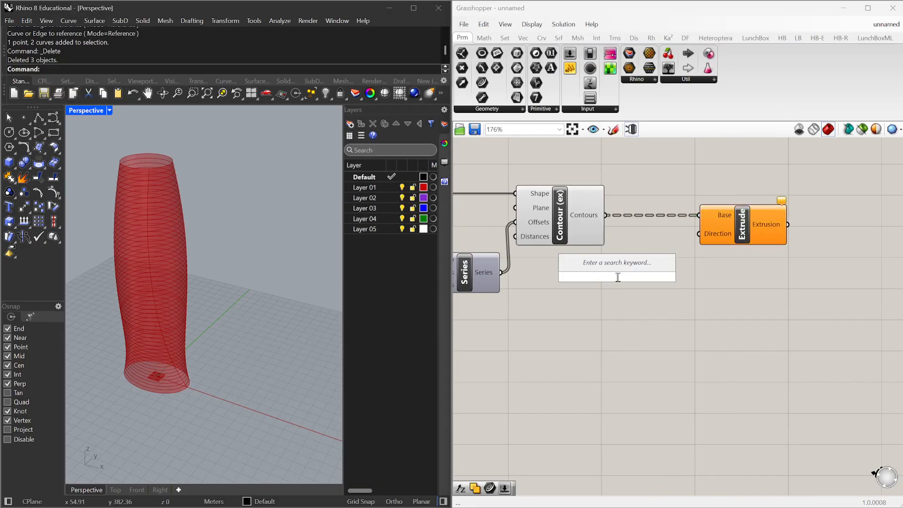
{"action": "type", "text": "un"}
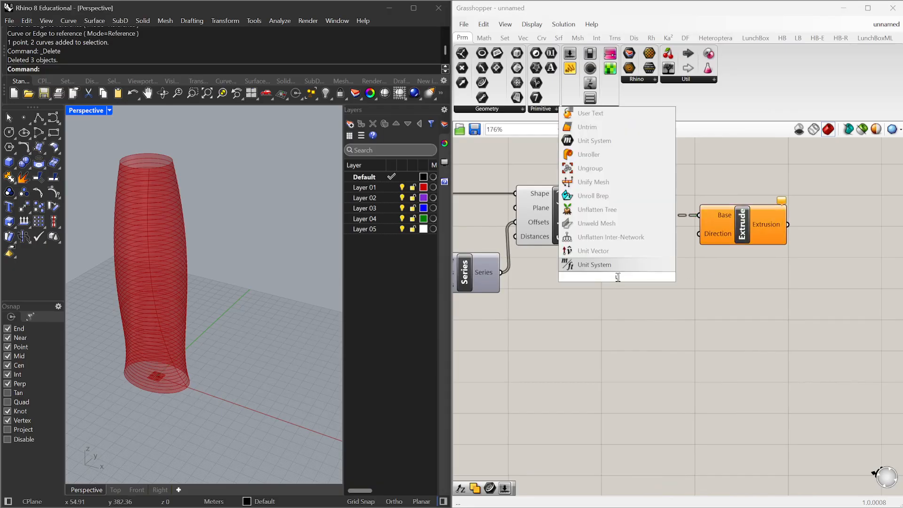
{"action": "type", "text": "it z"}
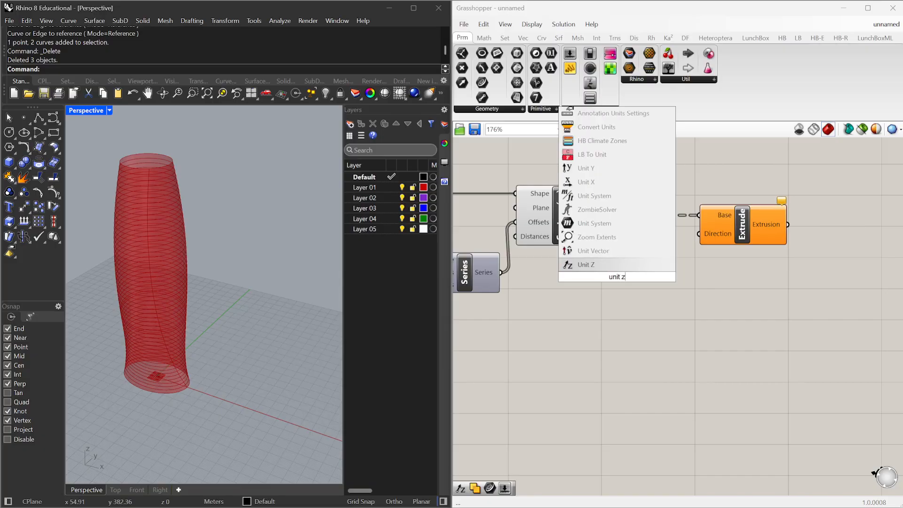
{"action": "key", "text": "Return"}
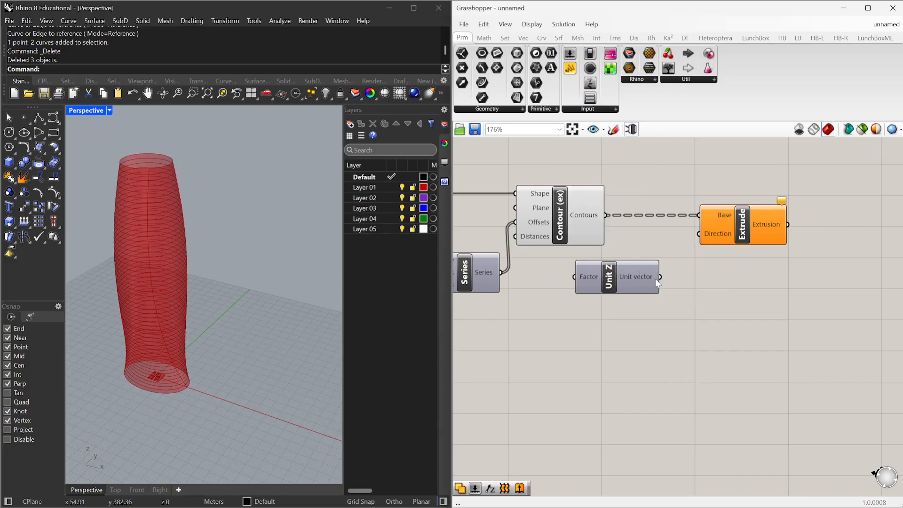
{"action": "left_click_drag", "start_coordinate": [675, 260], "coordinate": [699, 234]}
{"action": "left_click_drag", "start_coordinate": [636, 275], "coordinate": [662, 269]}
Orbit and zoom the viewport to inspect the contour curves around the vase.
{"action": "scroll", "coordinate": [145, 157], "scroll_direction": "up", "scroll_amount": 2}
{"action": "right_click_drag", "start_coordinate": [145, 157], "coordinate": [165, 301]}
{"action": "left_click_drag", "start_coordinate": [633, 282], "coordinate": [636, 297]}
{"action": "left_click_drag", "start_coordinate": [741, 236], "coordinate": [772, 225]}
{"action": "right_click_drag", "start_coordinate": [591, 255], "coordinate": [624, 234]}
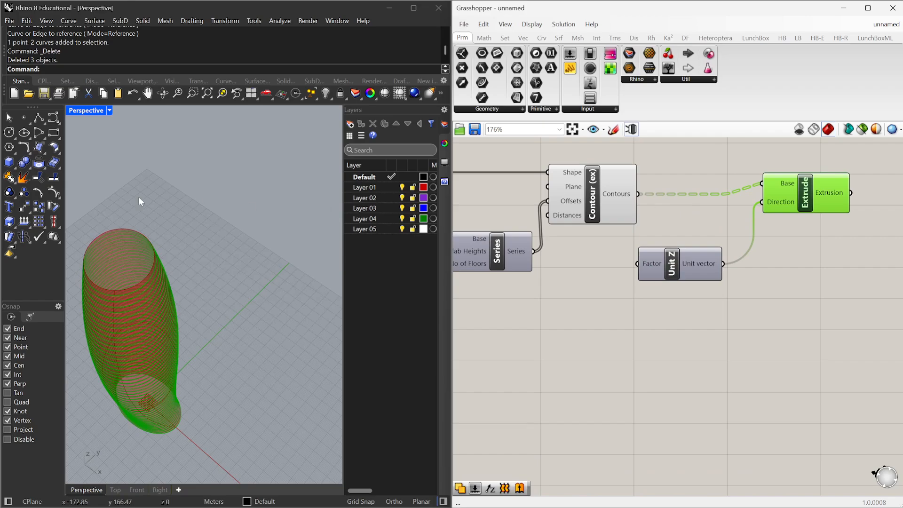
{"action": "right_click_drag", "start_coordinate": [141, 201], "coordinate": [193, 205]}
{"action": "scroll", "coordinate": [215, 205], "scroll_direction": "down", "scroll_amount": 10}
{"action": "scroll", "coordinate": [196, 165], "scroll_direction": "up", "scroll_amount": 16}
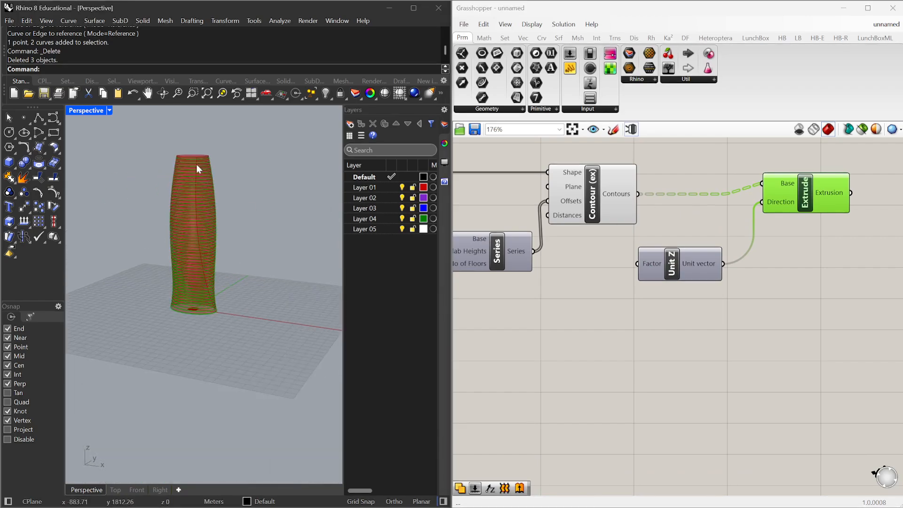
{"action": "right_click_drag", "start_coordinate": [187, 160], "coordinate": [110, 194]}
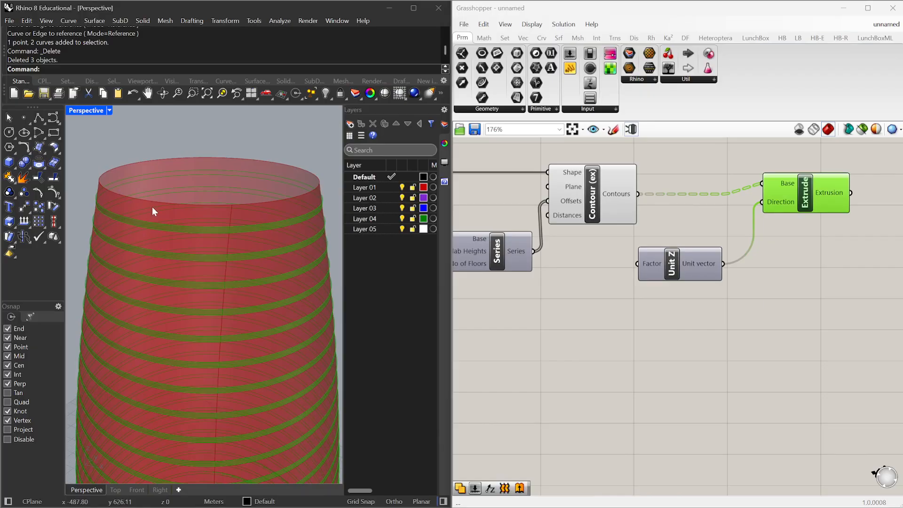
{"action": "scroll", "coordinate": [746, 294], "scroll_direction": "down", "scroll_amount": 1}
{"action": "scroll", "coordinate": [746, 295], "scroll_direction": "down", "scroll_amount": 1}
Rearrange the Extrude and Unit Z components on the canvas.
{"action": "right_click_drag", "start_coordinate": [746, 295], "coordinate": [611, 285]}
{"action": "left_click_drag", "start_coordinate": [673, 305], "coordinate": [528, 182]}
{"action": "left_click_drag", "start_coordinate": [645, 212], "coordinate": [773, 225]}
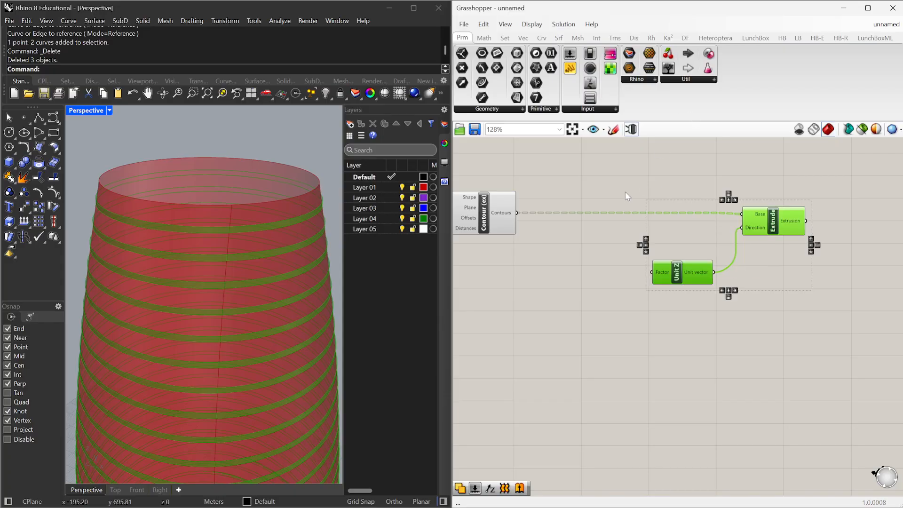
{"action": "scroll", "coordinate": [625, 192], "scroll_direction": "down", "scroll_amount": 2}
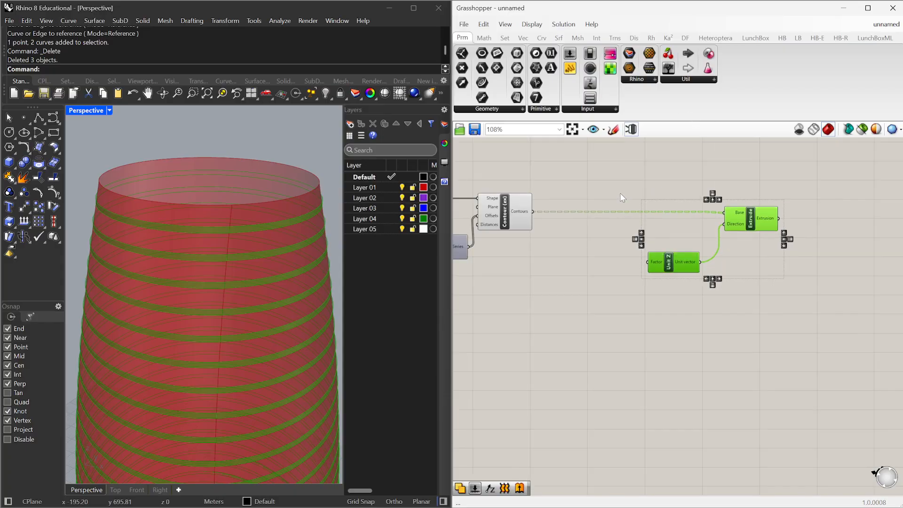
{"action": "left_click_drag", "start_coordinate": [621, 194], "coordinate": [682, 211], "text": "alt"}
{"action": "left_click", "coordinate": [660, 218]}
{"action": "scroll", "coordinate": [632, 207], "scroll_direction": "up", "scroll_amount": 3}
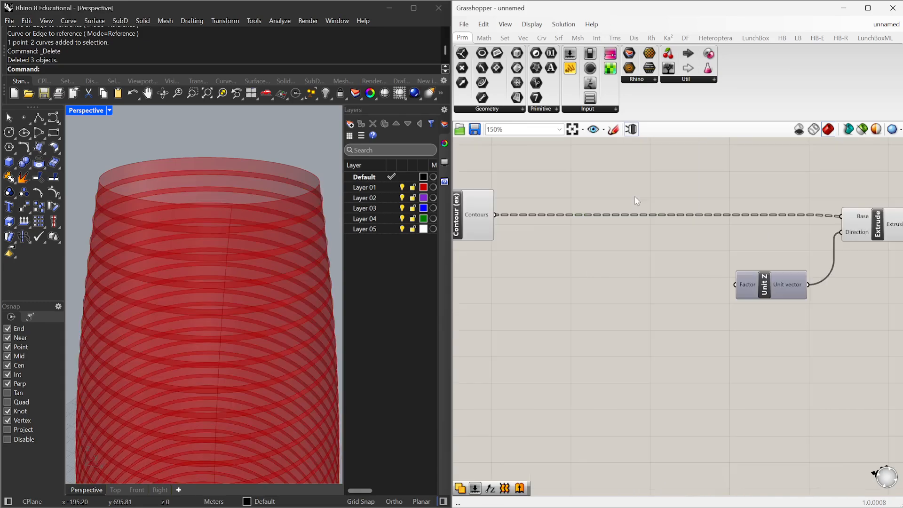
{"action": "double_click", "coordinate": [641, 188]}
{"action": "type", "text": "co"}
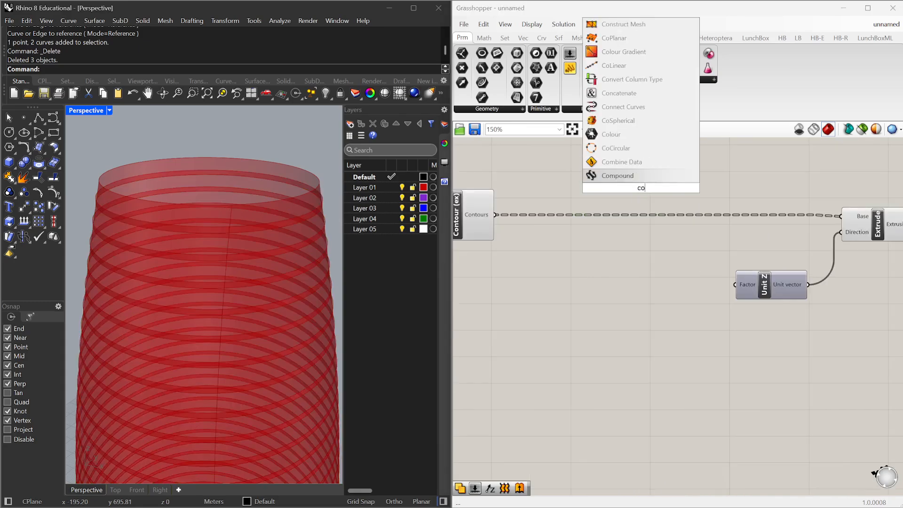
{"action": "key", "text": "BackSpace"}
{"action": "key", "text": "BackSpace"}
{"action": "type", "text": "b"}
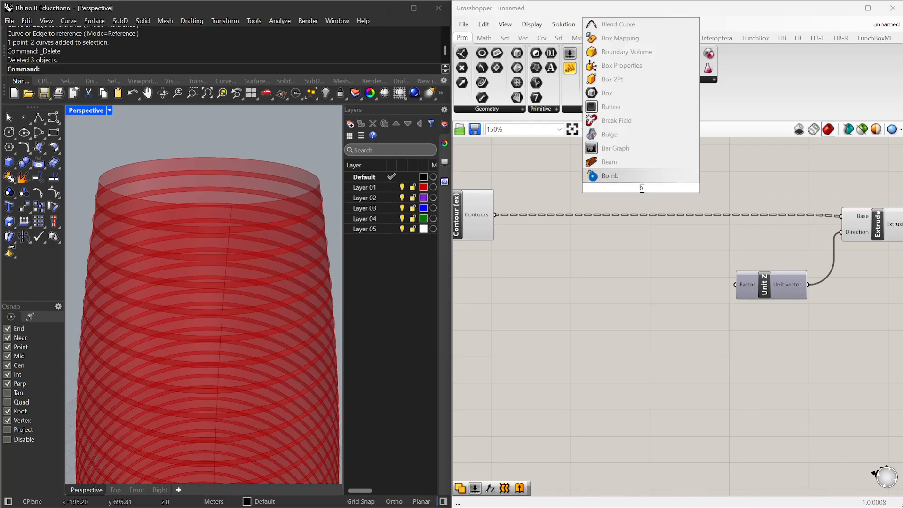
{"action": "type", "text": "oundary"}
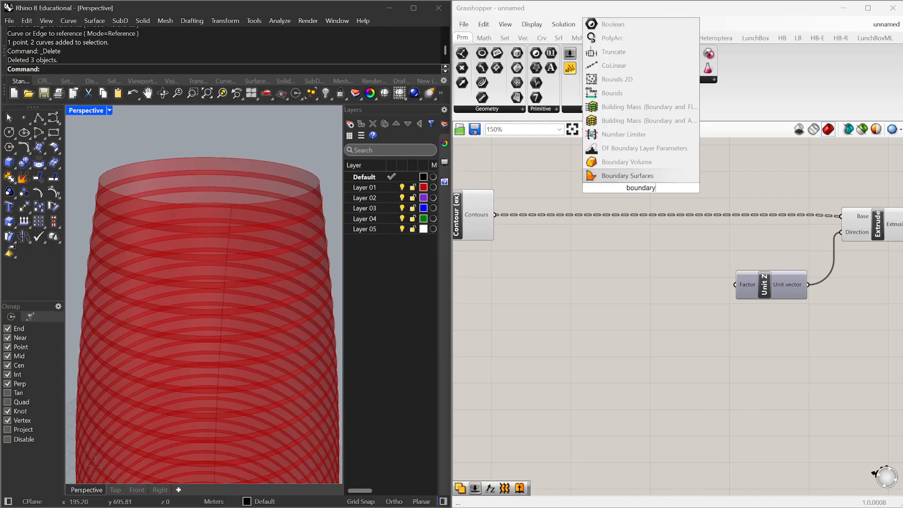
{"action": "left_click", "coordinate": [643, 176]}
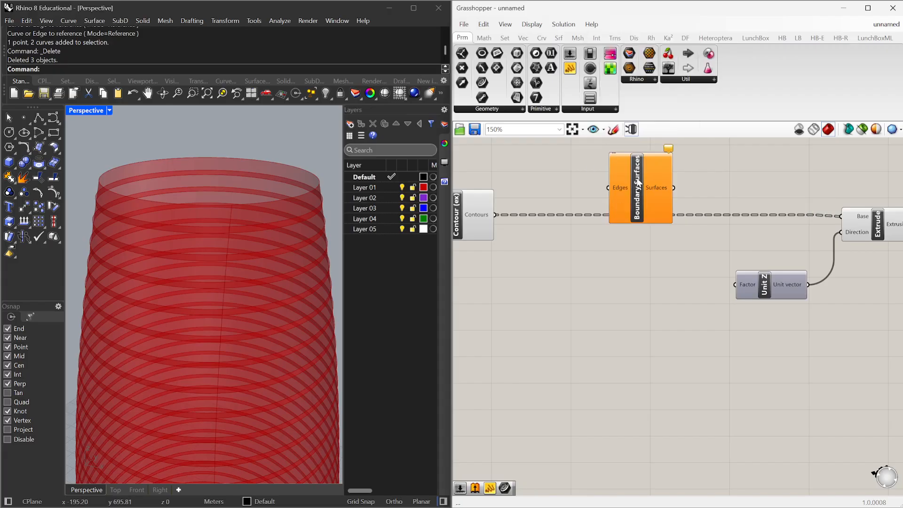
{"action": "left_click", "coordinate": [638, 183]}
{"action": "key", "text": "Delete"}
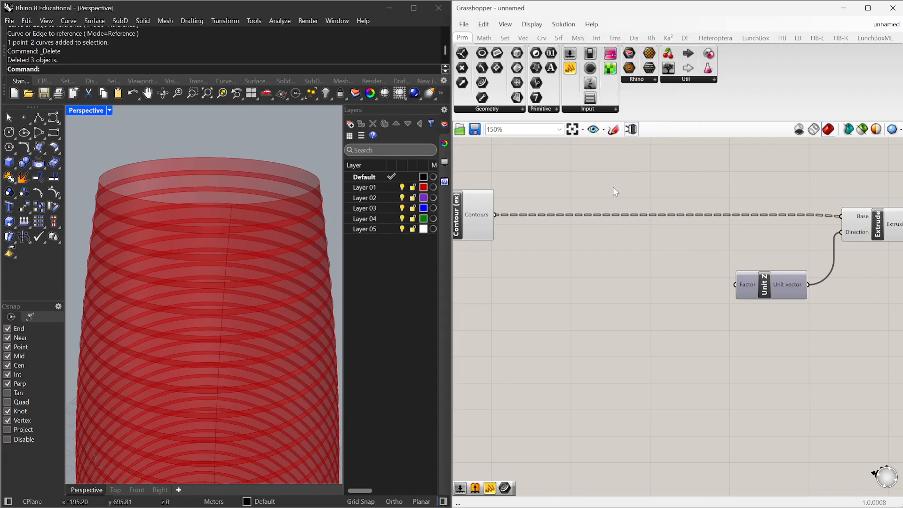
Add a Boundary Surfaces component and connect the contour curves to its Edges input.
{"action": "double_click", "coordinate": [617, 189]}
{"action": "type", "text": "boundary s"}
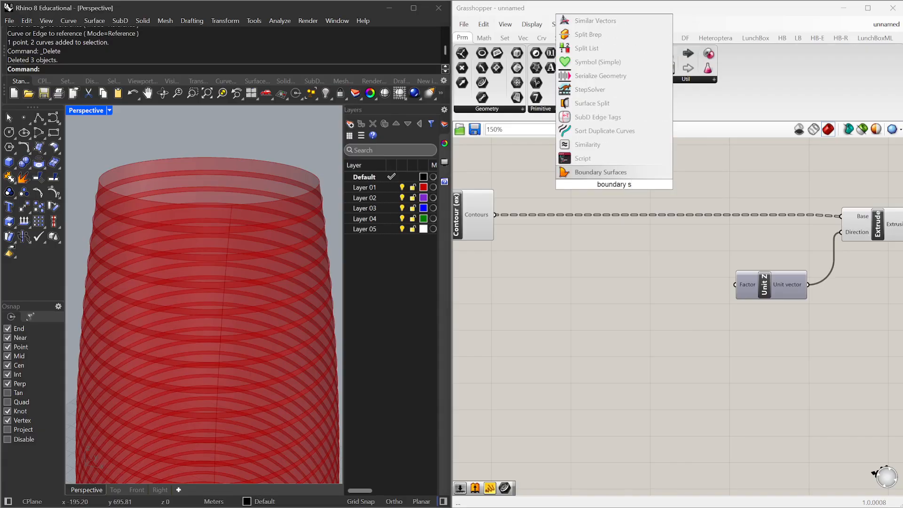
{"action": "left_click", "coordinate": [612, 173]}
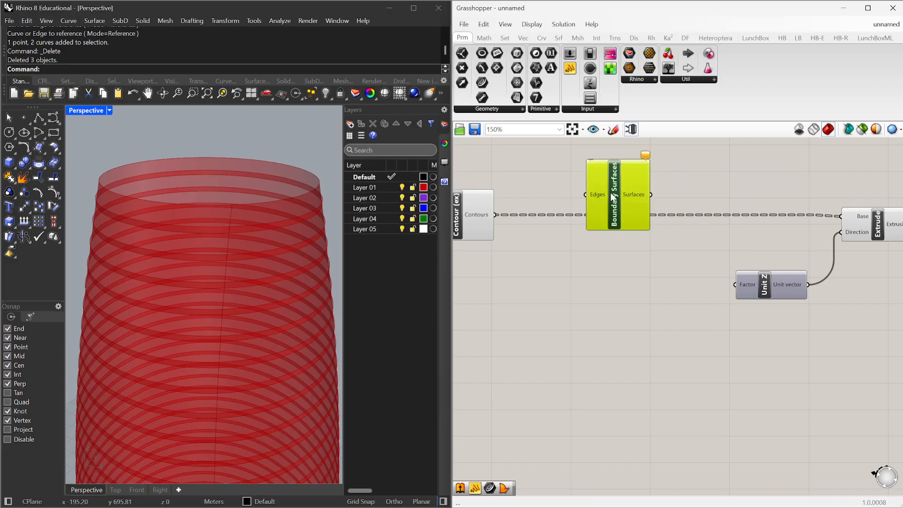
{"action": "left_click_drag", "start_coordinate": [613, 197], "coordinate": [607, 210]}
{"action": "left_click_drag", "start_coordinate": [495, 215], "coordinate": [590, 212]}
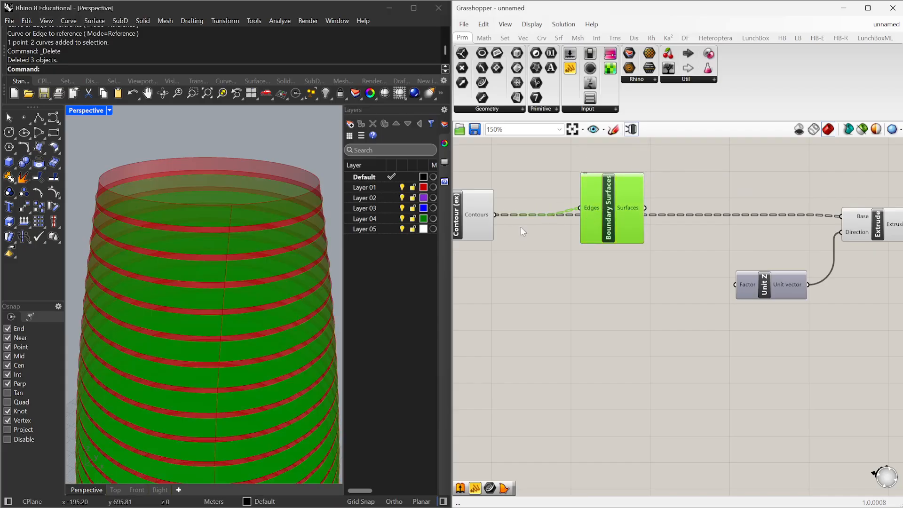
Connect the Boundary Surfaces output to the Extrude component's Base input.
{"action": "right_click_drag", "start_coordinate": [230, 165], "coordinate": [157, 215]}
{"action": "scroll", "coordinate": [218, 191], "scroll_direction": "down", "scroll_amount": 7}
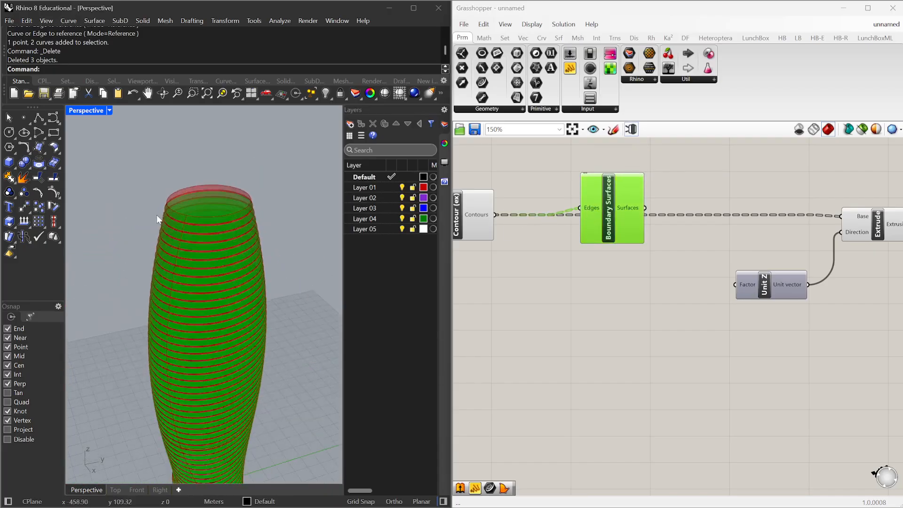
{"action": "scroll", "coordinate": [209, 193], "scroll_direction": "up", "scroll_amount": 5}
{"action": "right_click_drag", "start_coordinate": [631, 207], "coordinate": [572, 204]}
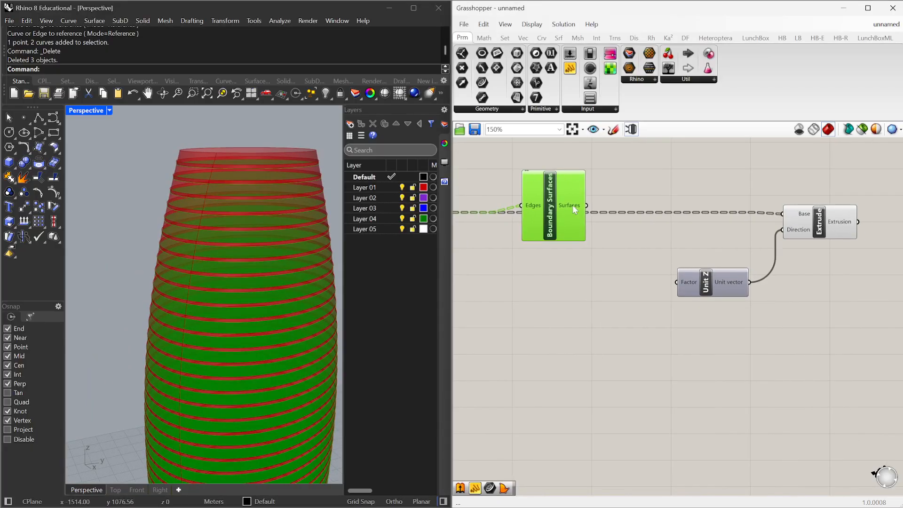
{"action": "left_click_drag", "start_coordinate": [586, 205], "coordinate": [782, 216]}
Turn off the preview of the Loft component.
{"action": "right_click_drag", "start_coordinate": [223, 219], "coordinate": [215, 222]}
{"action": "right_click_drag", "start_coordinate": [243, 155], "coordinate": [214, 254]}
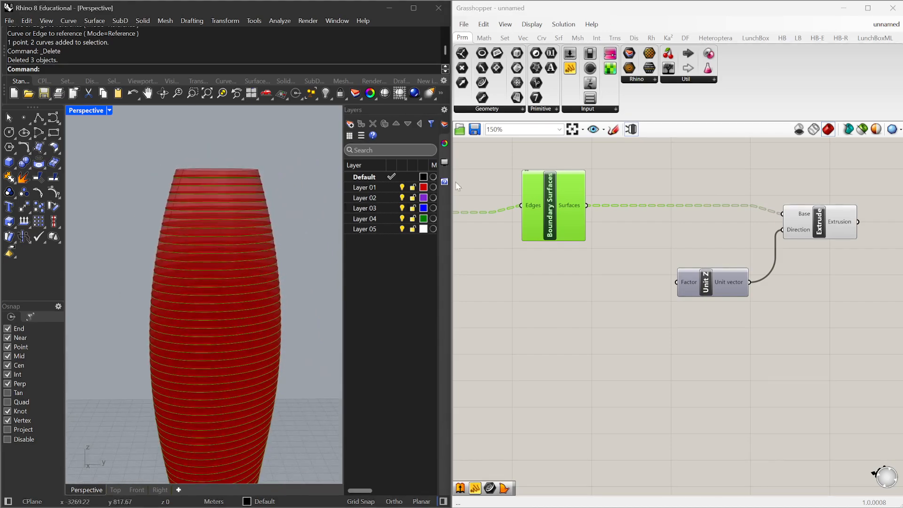
{"action": "scroll", "coordinate": [734, 306], "scroll_direction": "down", "scroll_amount": 4}
{"action": "scroll", "coordinate": [596, 258], "scroll_direction": "up", "scroll_amount": 3}
{"action": "scroll", "coordinate": [640, 285], "scroll_direction": "down", "scroll_amount": 1}
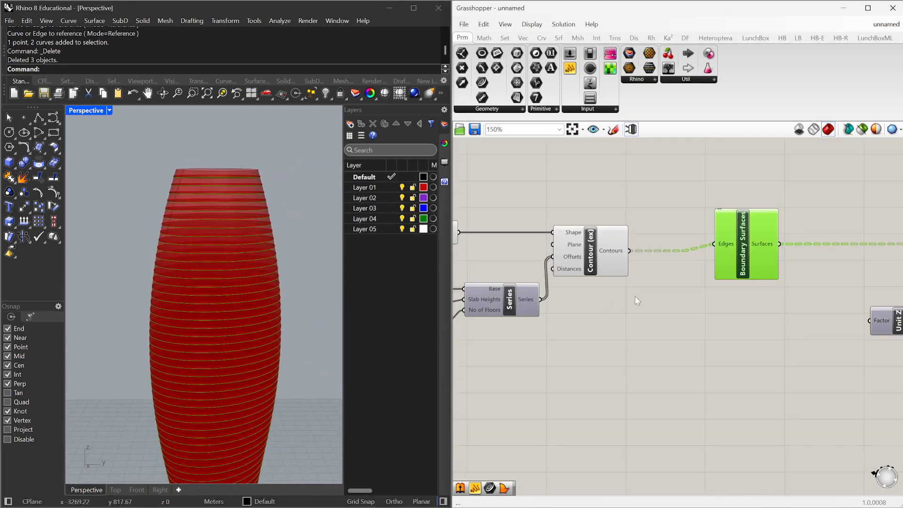
{"action": "right_click_drag", "start_coordinate": [635, 296], "coordinate": [749, 291]}
{"action": "right_click", "coordinate": [551, 235]}
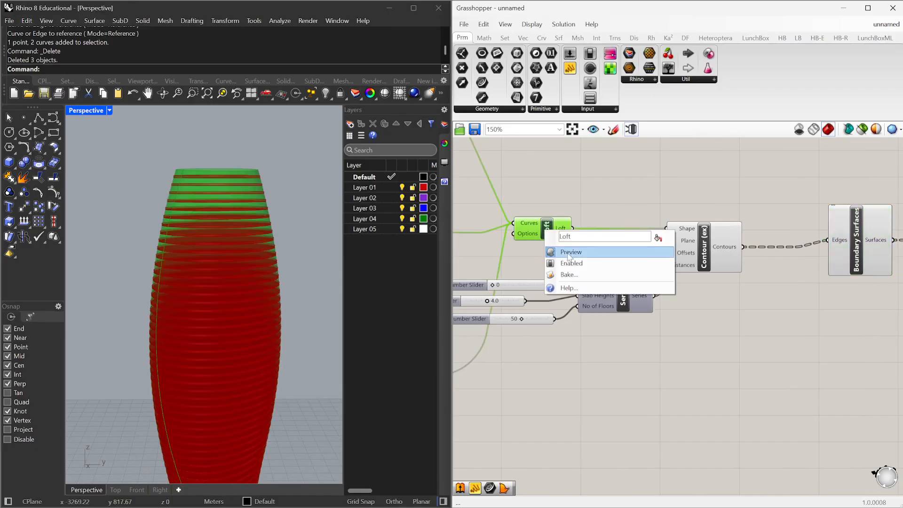
{"action": "left_click", "coordinate": [583, 252]}
{"action": "right_click_drag", "start_coordinate": [264, 240], "coordinate": [244, 335]}
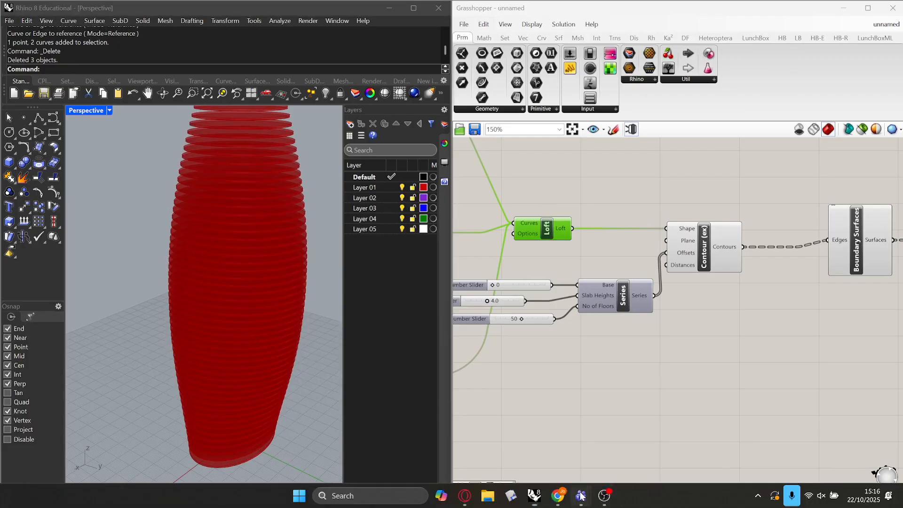
{"action": "mouse_move", "coordinate": [581, 496]}
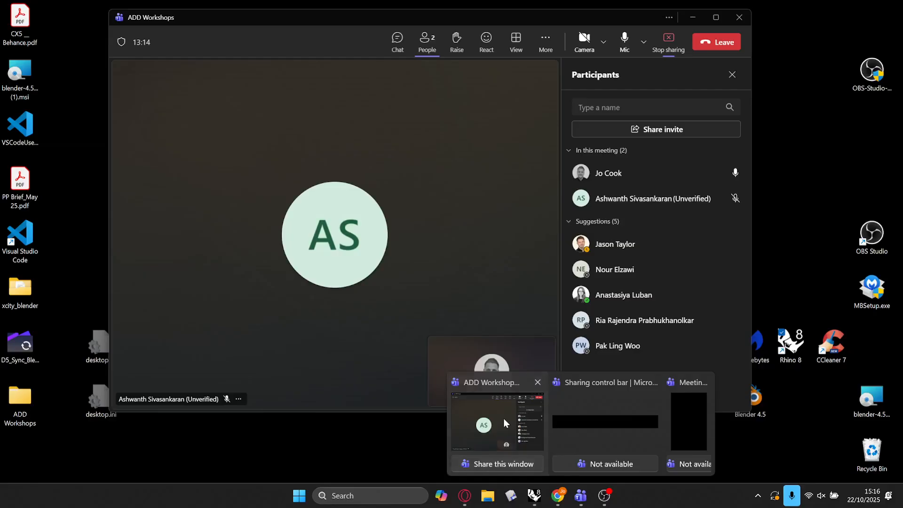
{"action": "left_click", "coordinate": [503, 419]}
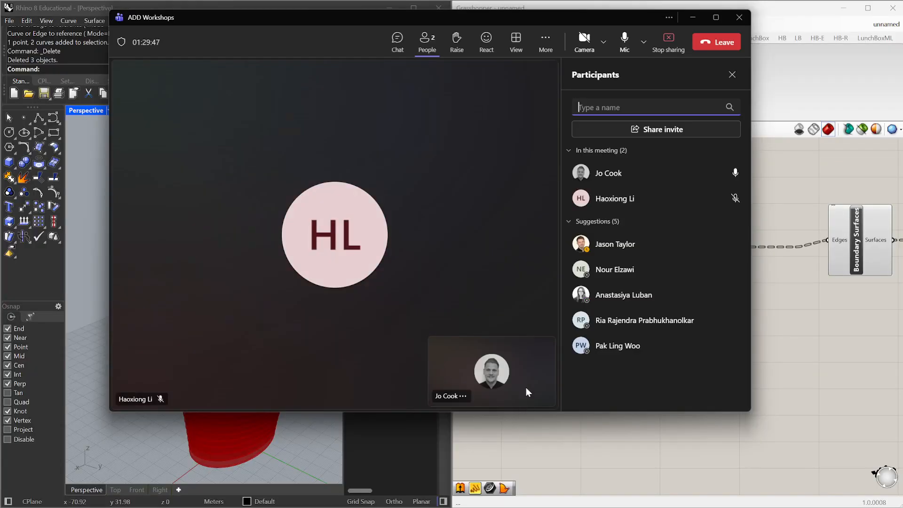
{"action": "left_click", "coordinate": [692, 17]}
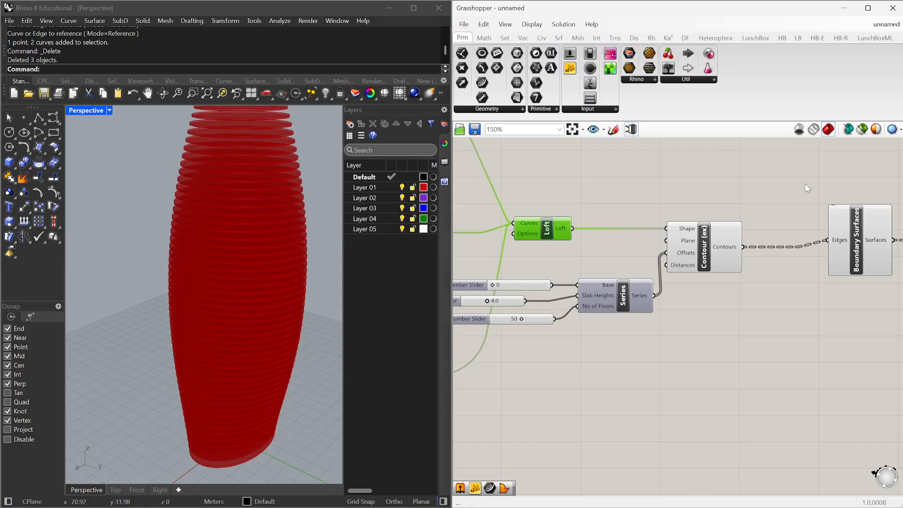
Open the help page for the Boundary Surfaces component.
{"action": "scroll", "coordinate": [808, 290], "scroll_direction": "down", "scroll_amount": 2}
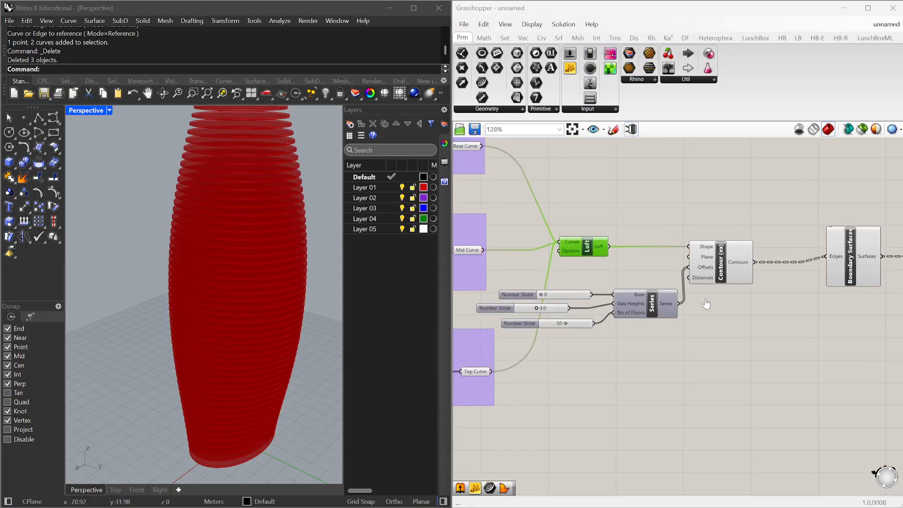
{"action": "scroll", "coordinate": [839, 279], "scroll_direction": "up", "scroll_amount": 1}
{"action": "right_click_drag", "start_coordinate": [851, 254], "coordinate": [681, 246]}
{"action": "scroll", "coordinate": [683, 241], "scroll_direction": "up", "scroll_amount": 4}
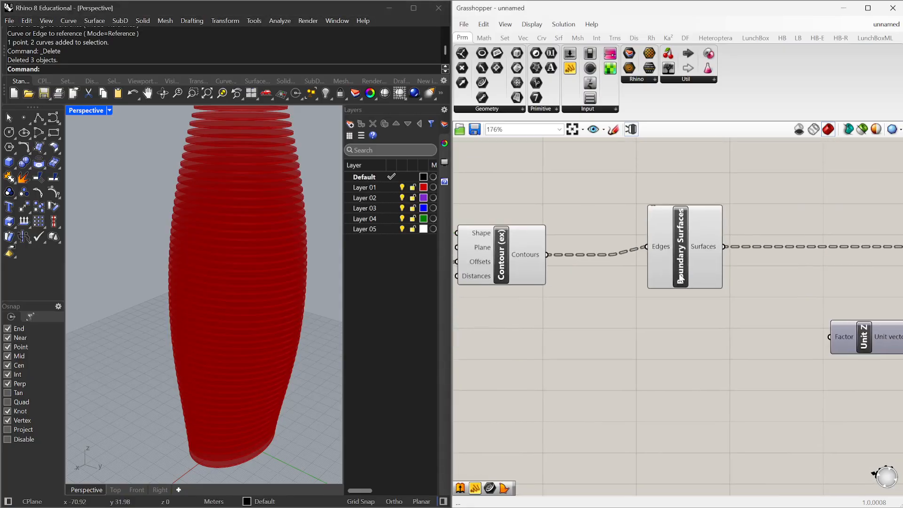
{"action": "right_click", "coordinate": [680, 239]}
{"action": "left_click", "coordinate": [716, 307]}
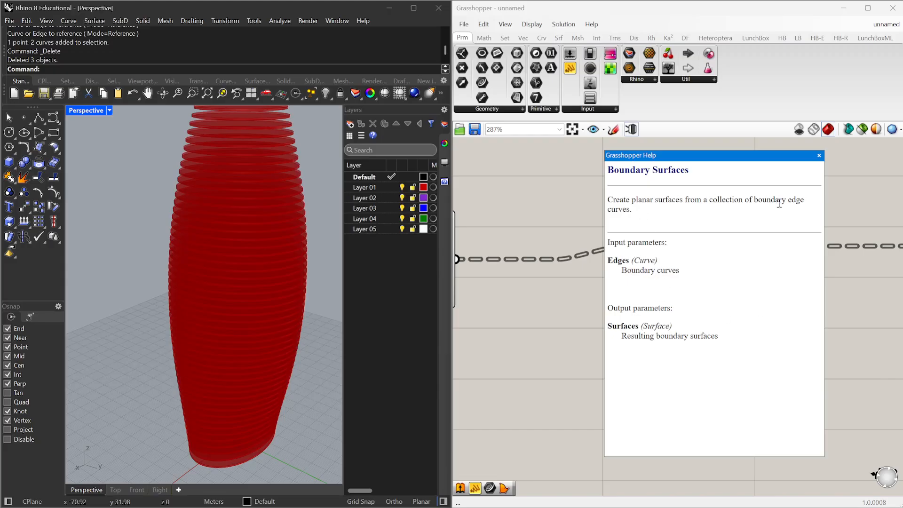
Close the help window and add a Surface parameter component to the canvas.
{"action": "left_click", "coordinate": [819, 156]}
{"action": "scroll", "coordinate": [724, 271], "scroll_direction": "down", "scroll_amount": 2}
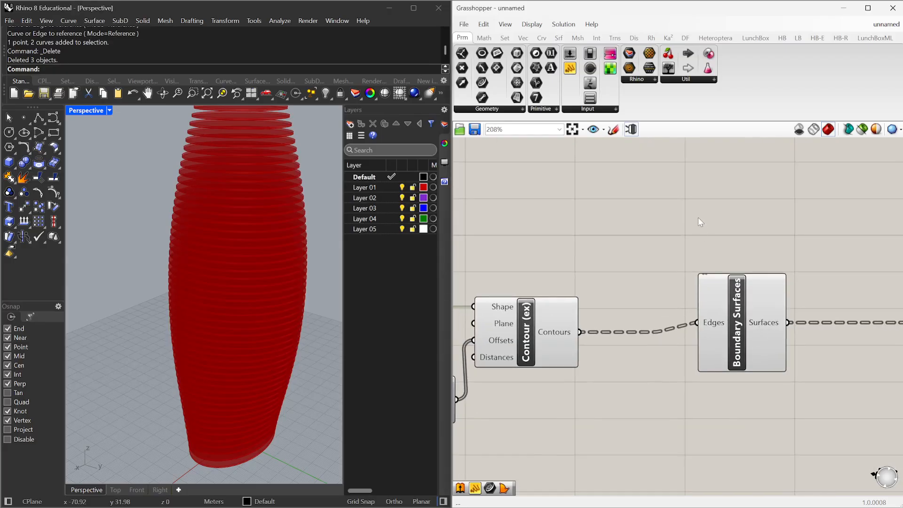
{"action": "double_click", "coordinate": [699, 220]}
{"action": "type", "text": "sur"}
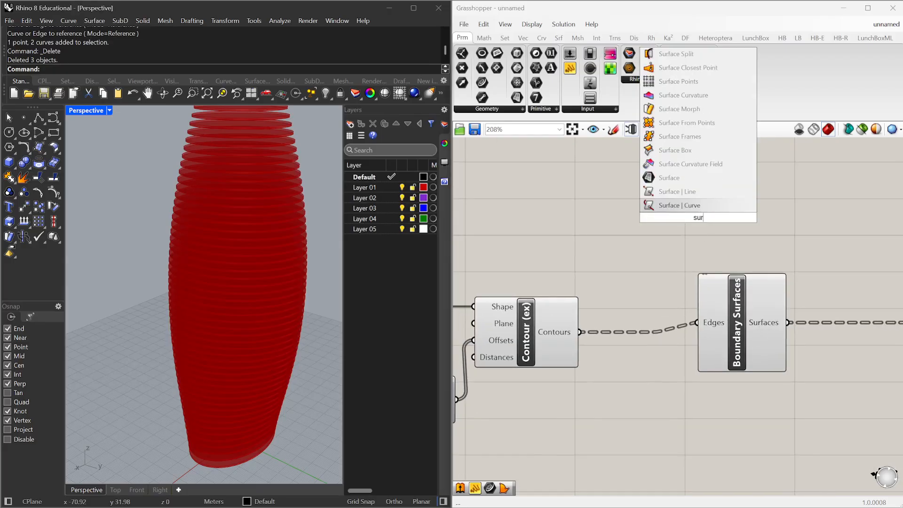
{"action": "type", "text": "f"}
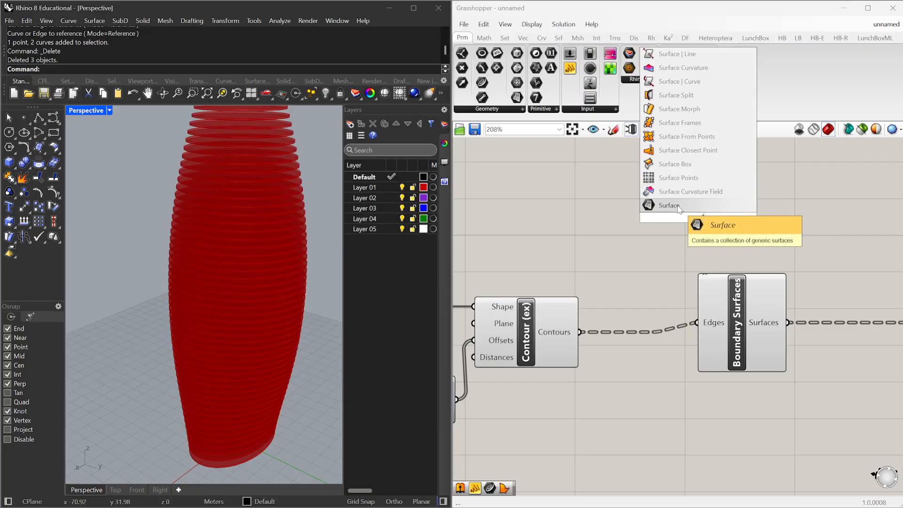
{"action": "left_click", "coordinate": [558, 37]}
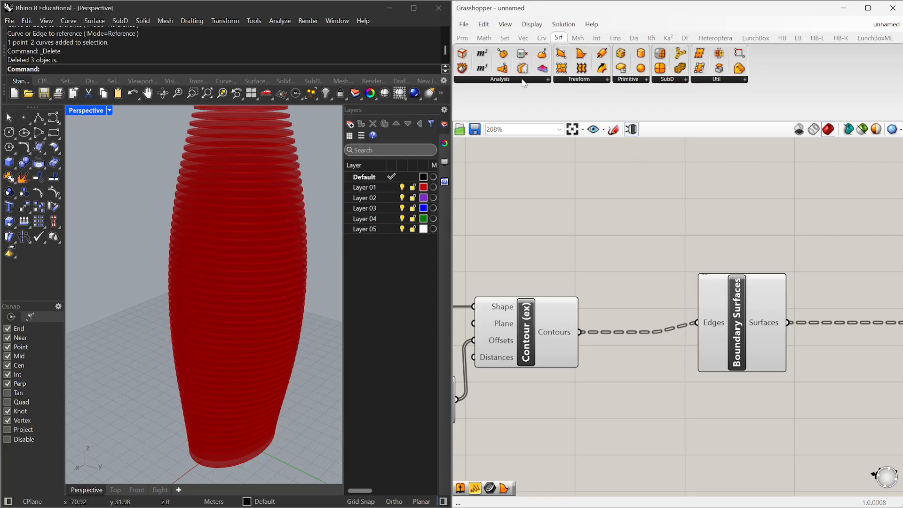
{"action": "double_click", "coordinate": [763, 219]}
{"action": "type", "text": "suf"}
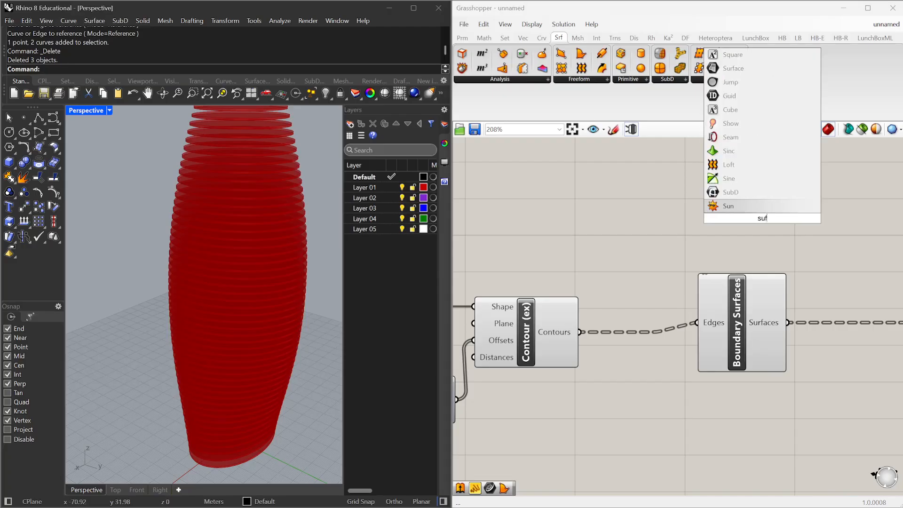
{"action": "key", "text": "BackSpace"}
{"action": "type", "text": "r"}
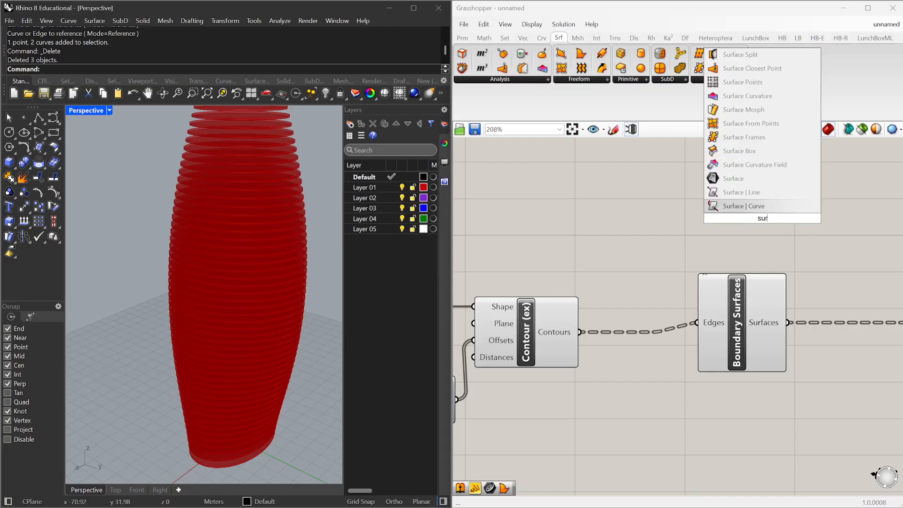
{"action": "type", "text": "face"}
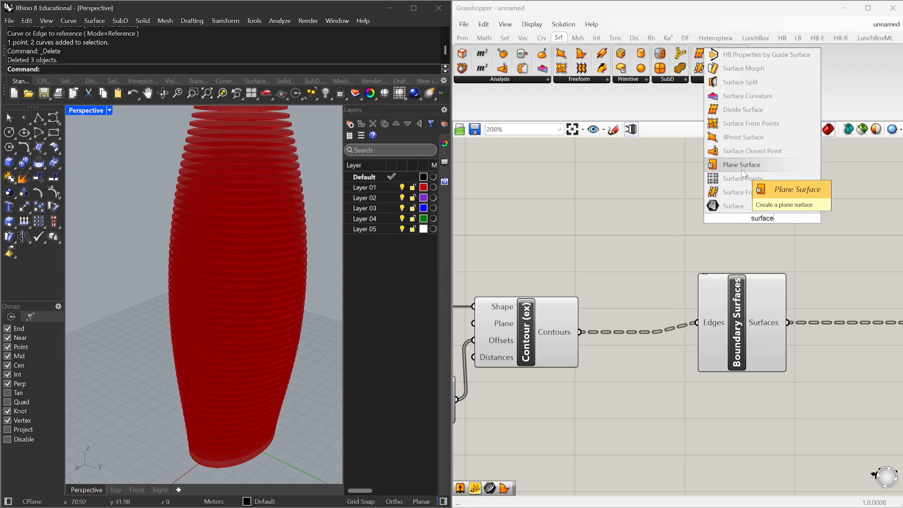
{"action": "left_click", "coordinate": [732, 206]}
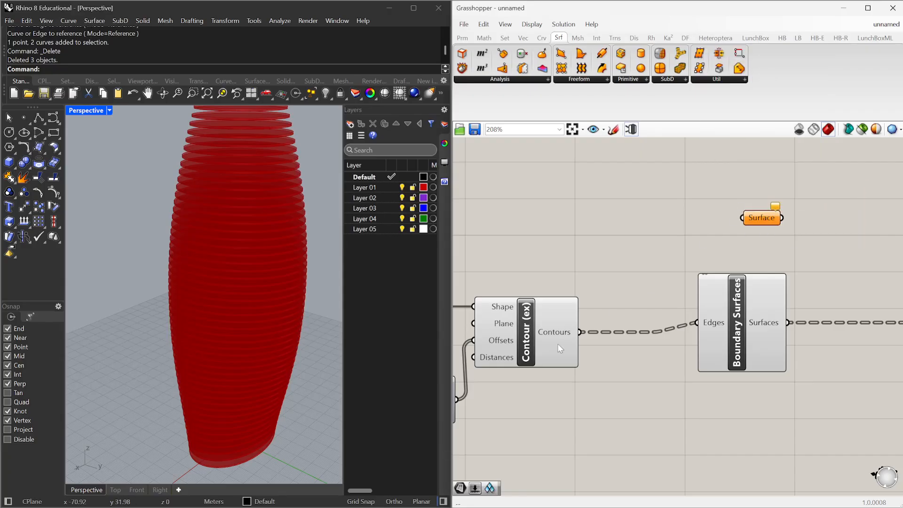
Connect the contour curves to the Surface parameter and turn off the Boundary Surfaces preview.
{"action": "left_click_drag", "start_coordinate": [580, 332], "coordinate": [731, 189]}
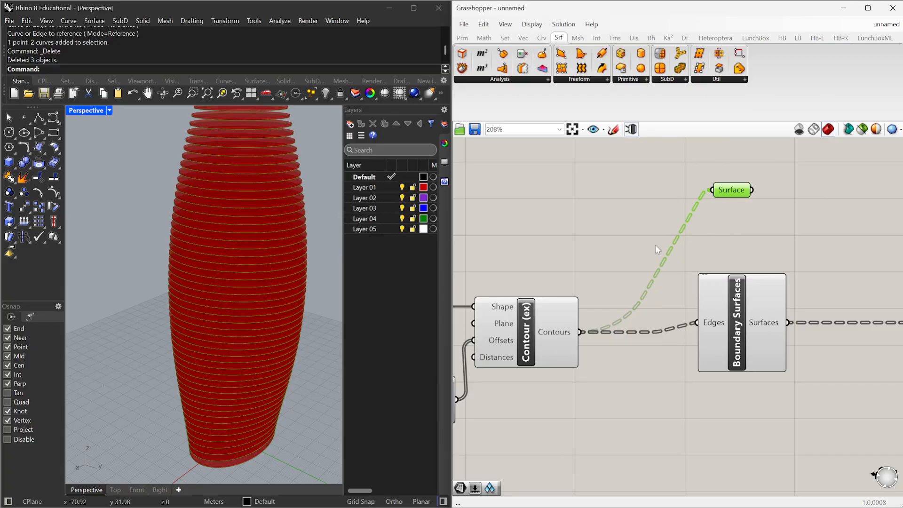
{"action": "right_click", "coordinate": [746, 306]}
{"action": "left_click", "coordinate": [772, 331]}
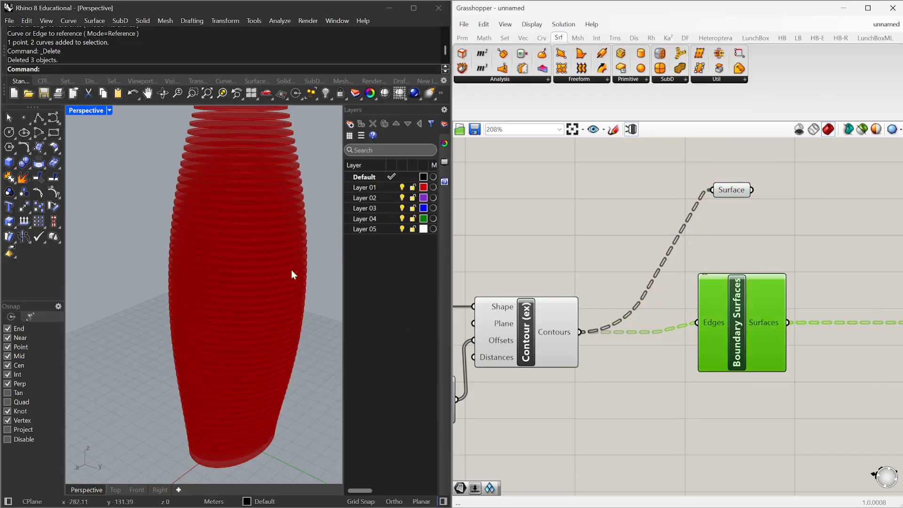
{"action": "scroll", "coordinate": [282, 270], "scroll_direction": "down", "scroll_amount": 6}
{"action": "right_click_drag", "start_coordinate": [261, 263], "coordinate": [223, 258]}
{"action": "scroll", "coordinate": [636, 252], "scroll_direction": "down", "scroll_amount": 4}
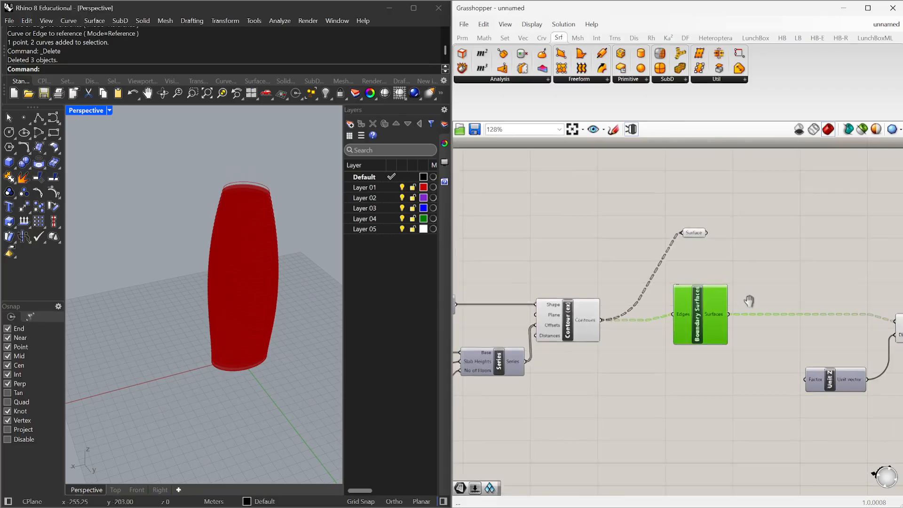
Connect the Surface parameter's output to the Extrude component's Base input.
{"action": "left_click_drag", "start_coordinate": [605, 216], "coordinate": [792, 304]}
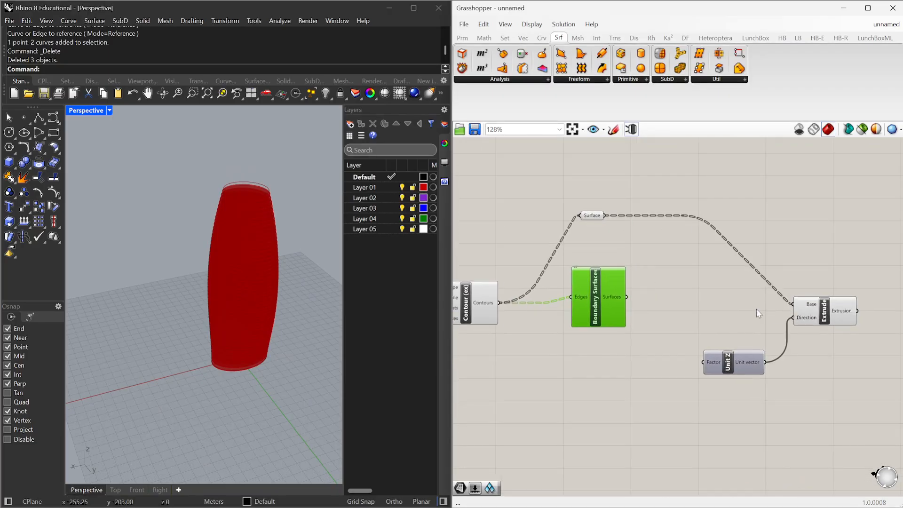
{"action": "scroll", "coordinate": [269, 175], "scroll_direction": "up", "scroll_amount": 5}
{"action": "right_click_drag", "start_coordinate": [236, 193], "coordinate": [265, 157]}
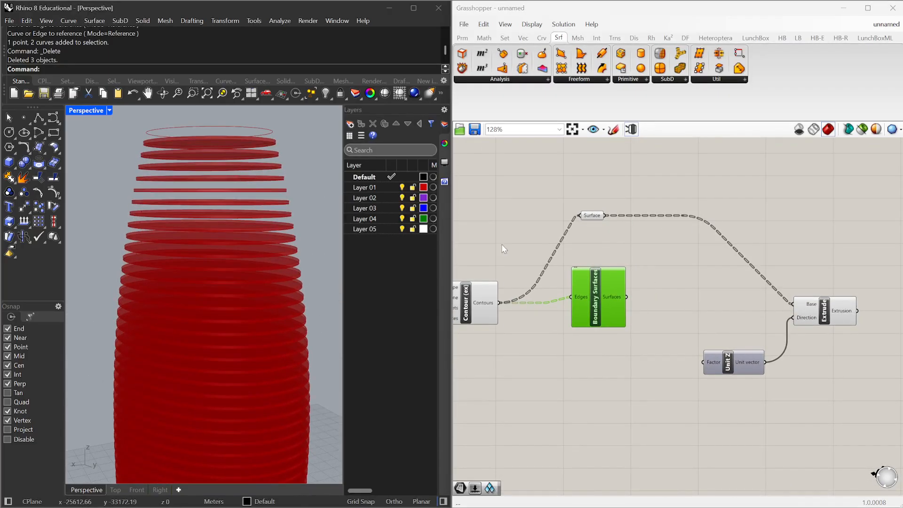
{"action": "scroll", "coordinate": [589, 216], "scroll_direction": "up", "scroll_amount": 4}
{"action": "mouse_move", "coordinate": [591, 218]}
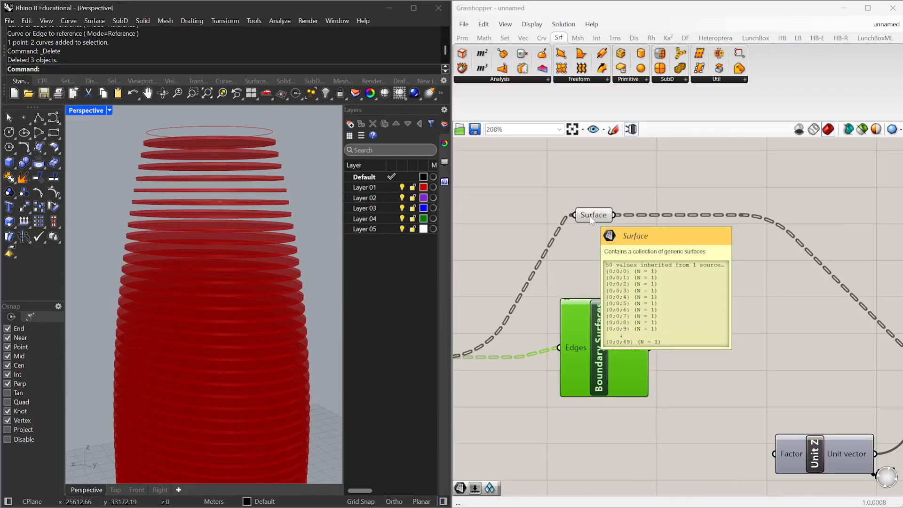
Inspect the floor surfaces produced by the Surface parameter in the viewport.
{"action": "left_click", "coordinate": [590, 216]}
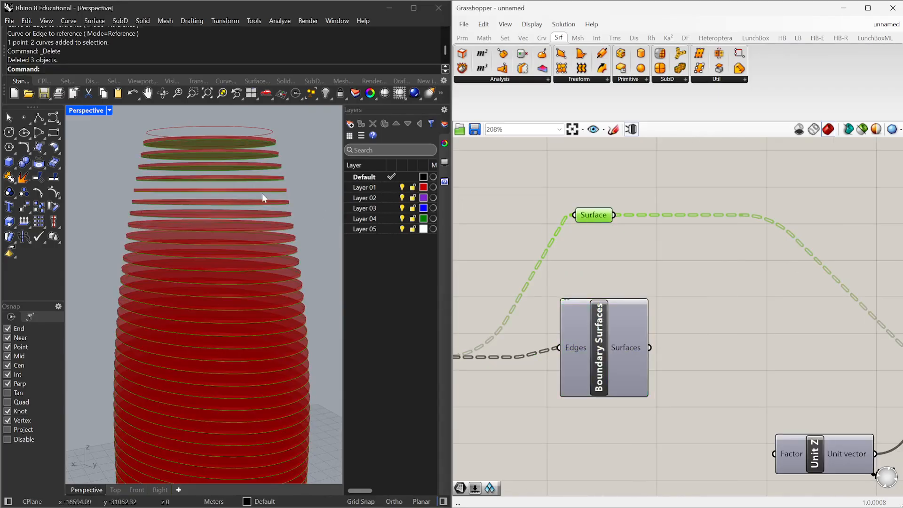
{"action": "right_click_drag", "start_coordinate": [262, 193], "coordinate": [319, 218]}
{"action": "scroll", "coordinate": [594, 247], "scroll_direction": "down", "scroll_amount": 3}
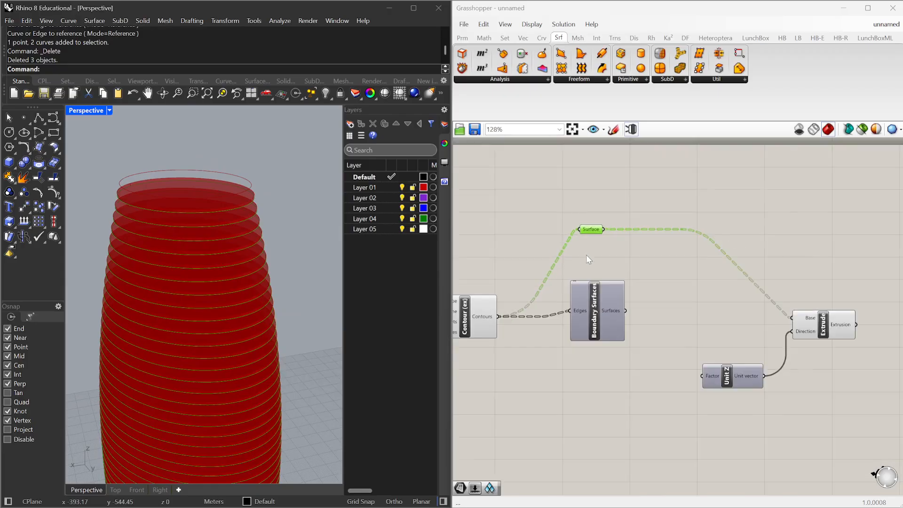
{"action": "scroll", "coordinate": [625, 244], "scroll_direction": "up", "scroll_amount": 3}
{"action": "scroll", "coordinate": [631, 212], "scroll_direction": "down", "scroll_amount": 3}
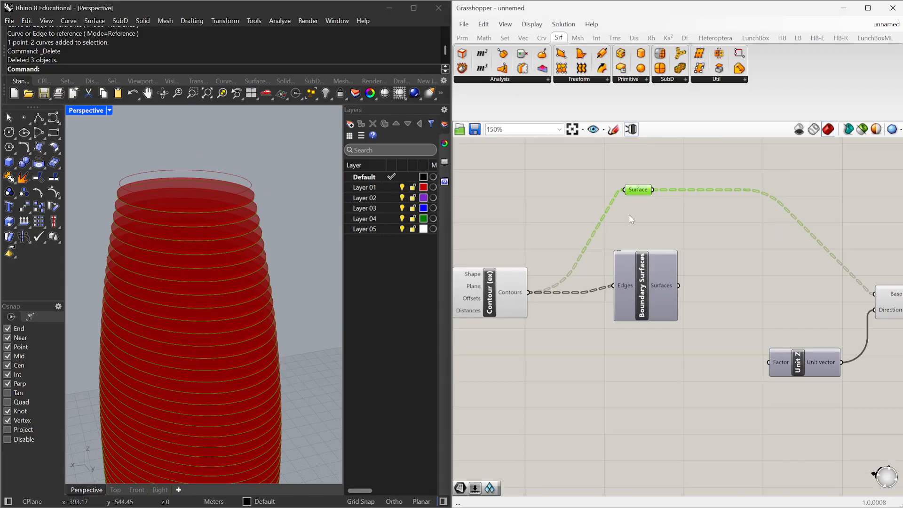
{"action": "scroll", "coordinate": [630, 202], "scroll_direction": "up", "scroll_amount": 3}
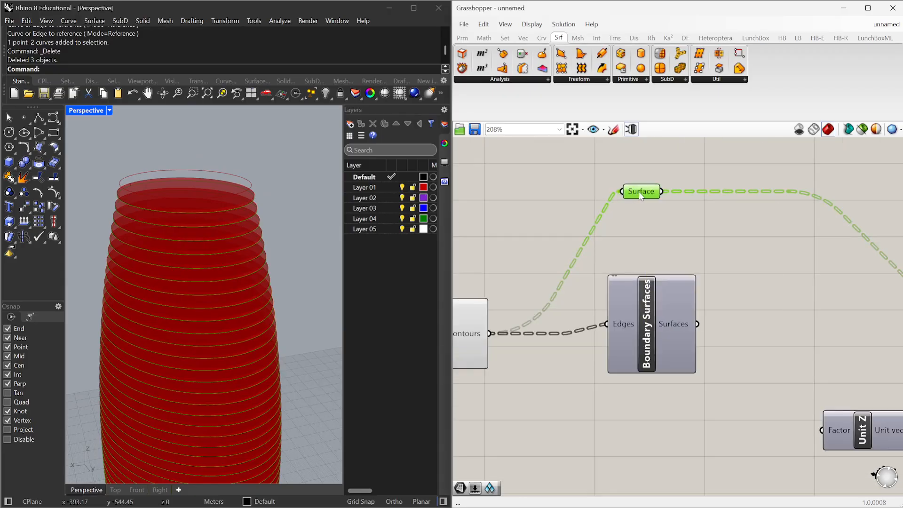
{"action": "mouse_move", "coordinate": [640, 200]}
{"action": "mouse_move", "coordinate": [647, 327]}
{"action": "scroll", "coordinate": [677, 345], "scroll_direction": "down", "scroll_amount": 2}
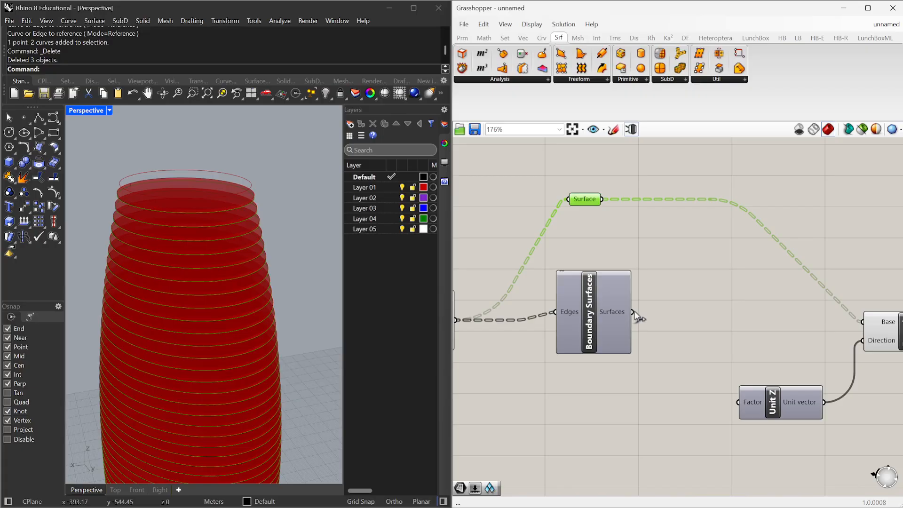
{"action": "scroll", "coordinate": [649, 314], "scroll_direction": "up", "scroll_amount": 1}
{"action": "scroll", "coordinate": [658, 309], "scroll_direction": "down", "scroll_amount": 6}
Turn the Loft component's preview back on.
{"action": "right_click_drag", "start_coordinate": [609, 320], "coordinate": [748, 309]}
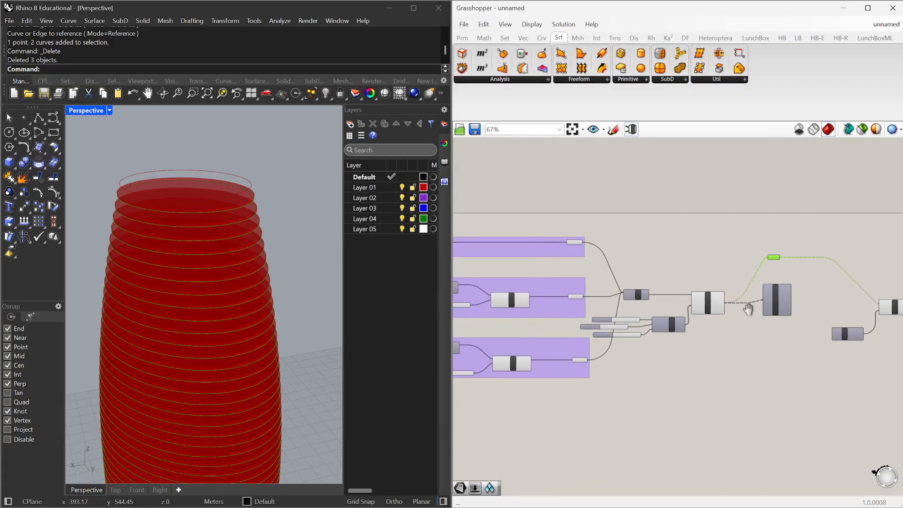
{"action": "right_click_drag", "start_coordinate": [879, 329], "coordinate": [776, 320]}
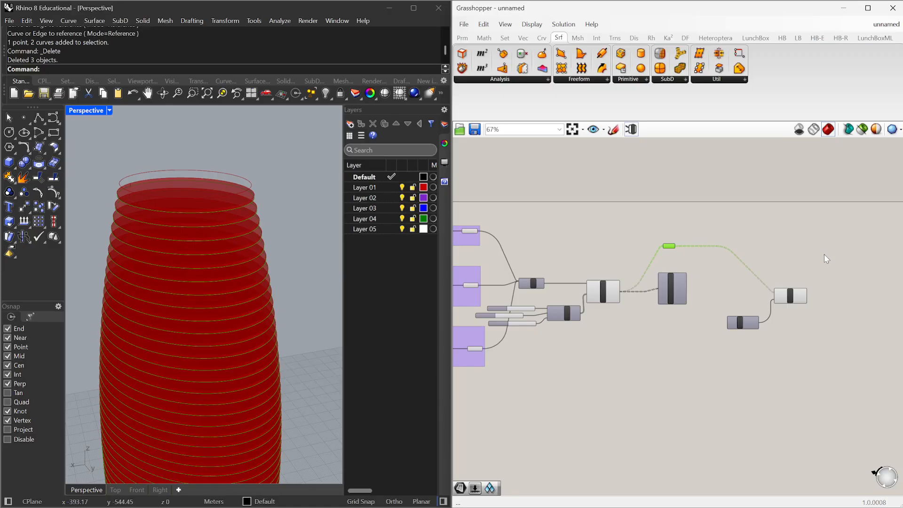
{"action": "scroll", "coordinate": [256, 200], "scroll_direction": "up", "scroll_amount": 5}
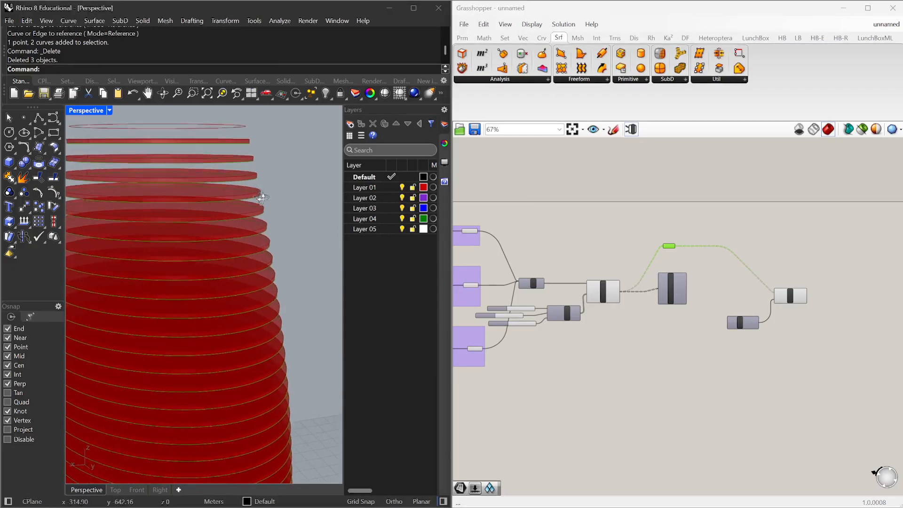
{"action": "scroll", "coordinate": [270, 188], "scroll_direction": "down", "scroll_amount": 2}
{"action": "scroll", "coordinate": [282, 179], "scroll_direction": "up", "scroll_amount": 3}
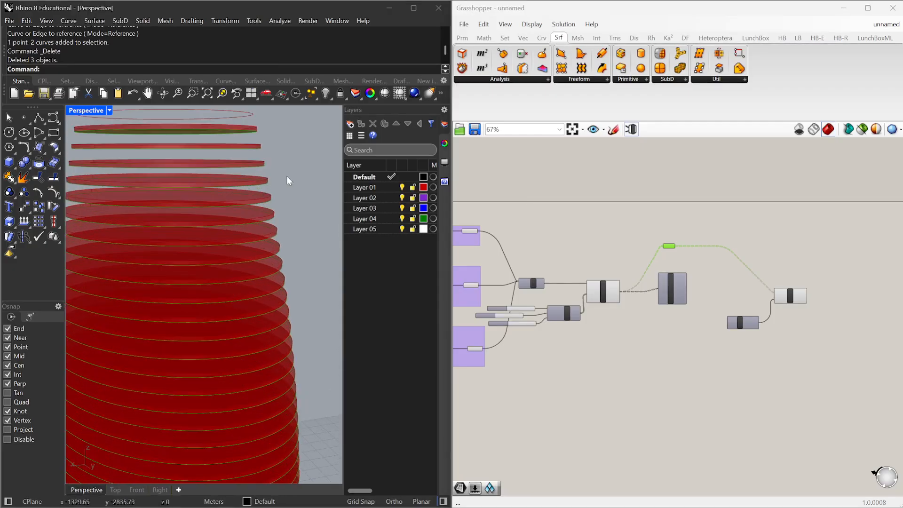
{"action": "scroll", "coordinate": [292, 198], "scroll_direction": "down", "scroll_amount": 6}
{"action": "right_click_drag", "start_coordinate": [301, 264], "coordinate": [295, 283]}
{"action": "scroll", "coordinate": [532, 244], "scroll_direction": "down", "scroll_amount": 4}
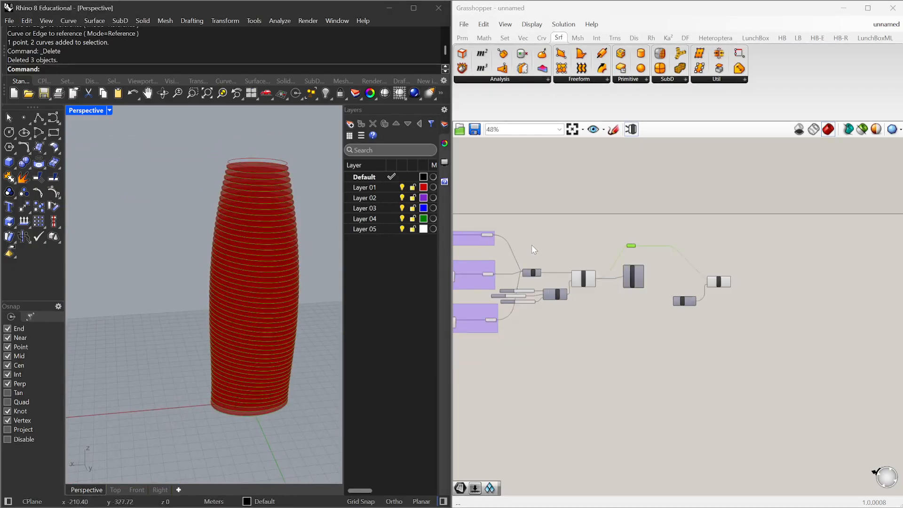
{"action": "scroll", "coordinate": [577, 255], "scroll_direction": "up", "scroll_amount": 7}
{"action": "left_click", "coordinate": [569, 275]}
{"action": "right_click", "coordinate": [570, 277]}
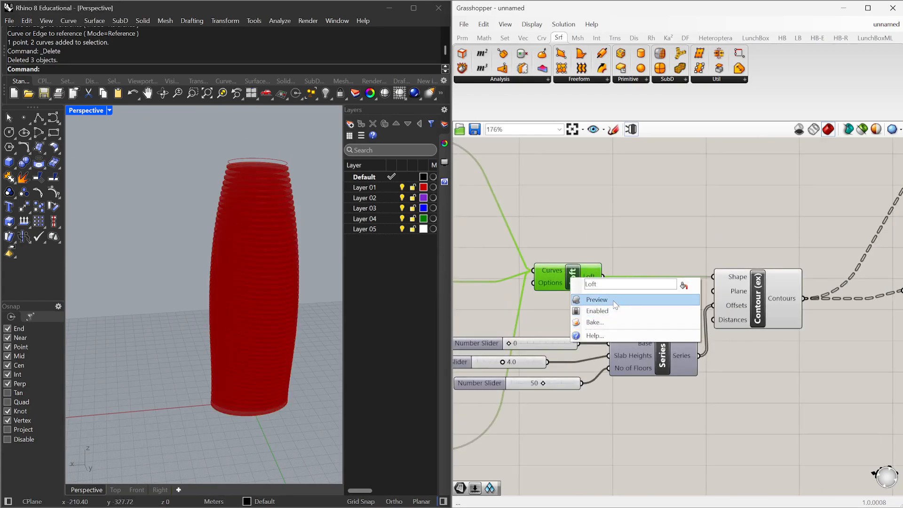
{"action": "left_click", "coordinate": [614, 301]}
Examine the lofted vase against the floor surfaces and the Extrude result in the viewport.
{"action": "scroll", "coordinate": [274, 154], "scroll_direction": "up", "scroll_amount": 8}
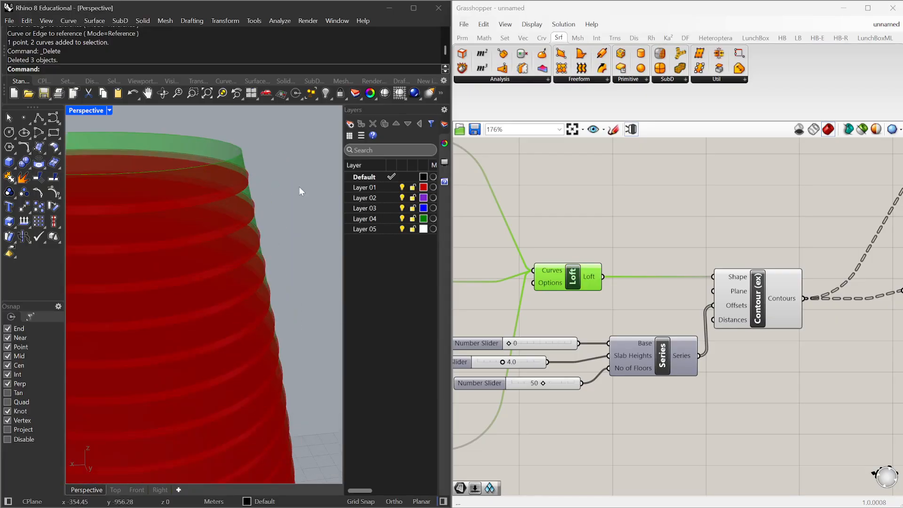
{"action": "scroll", "coordinate": [314, 150], "scroll_direction": "up", "scroll_amount": 3}
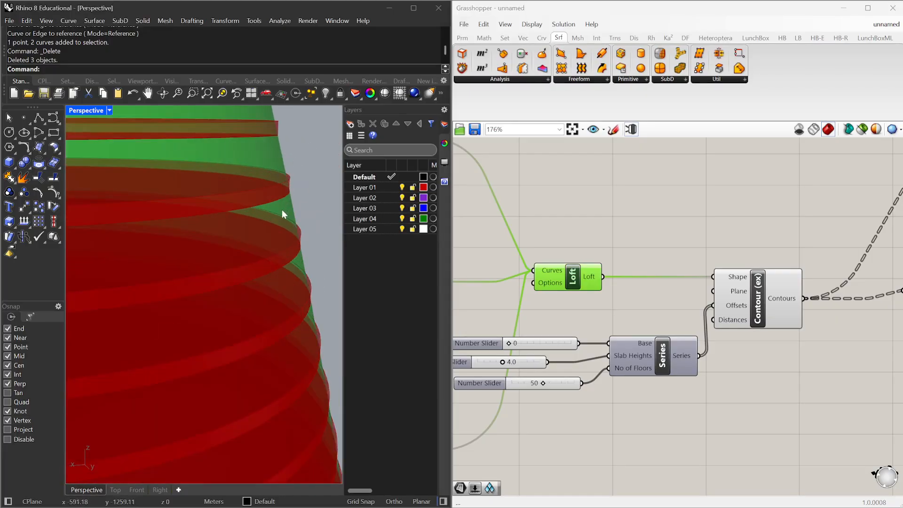
{"action": "scroll", "coordinate": [281, 212], "scroll_direction": "down", "scroll_amount": 2}
{"action": "scroll", "coordinate": [281, 209], "scroll_direction": "down", "scroll_amount": 8}
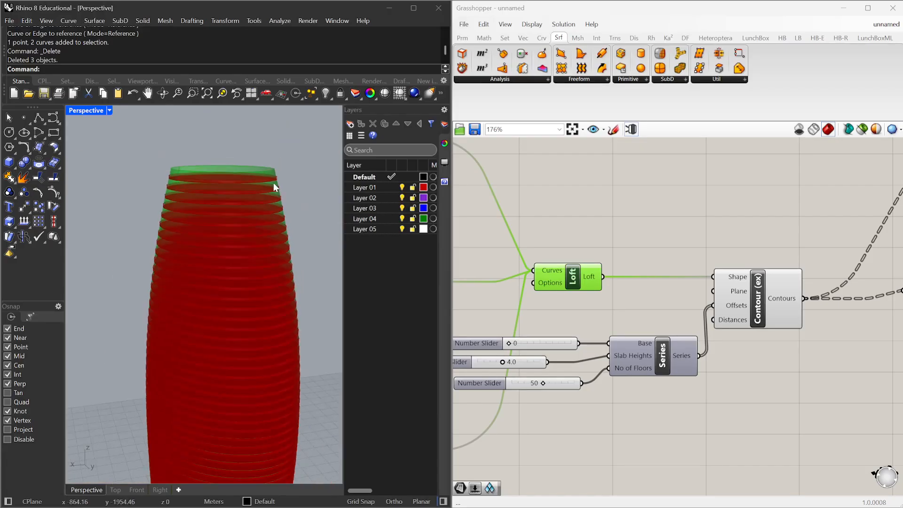
{"action": "right_click_drag", "start_coordinate": [260, 203], "coordinate": [209, 209]}
{"action": "scroll", "coordinate": [141, 216], "scroll_direction": "up", "scroll_amount": 8}
{"action": "scroll", "coordinate": [200, 210], "scroll_direction": "down", "scroll_amount": 6}
{"action": "scroll", "coordinate": [650, 290], "scroll_direction": "down", "scroll_amount": 5}
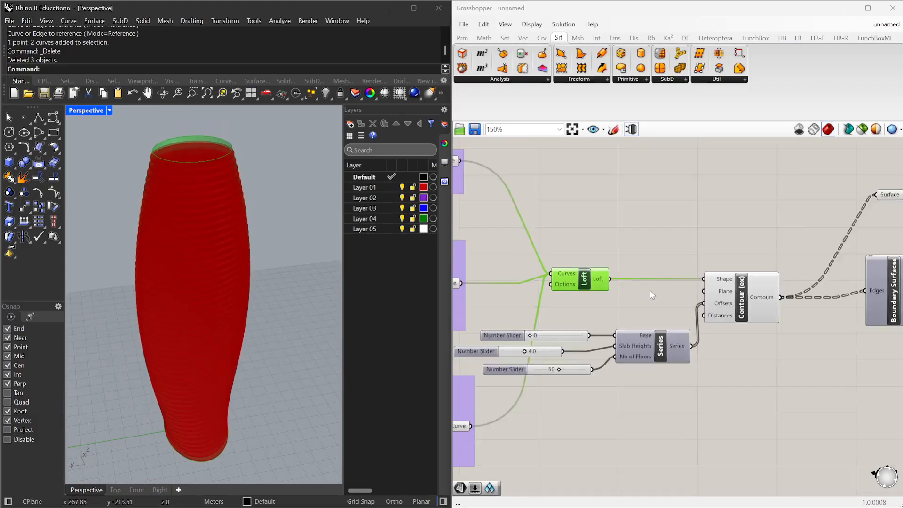
{"action": "scroll", "coordinate": [235, 146], "scroll_direction": "up", "scroll_amount": 10}
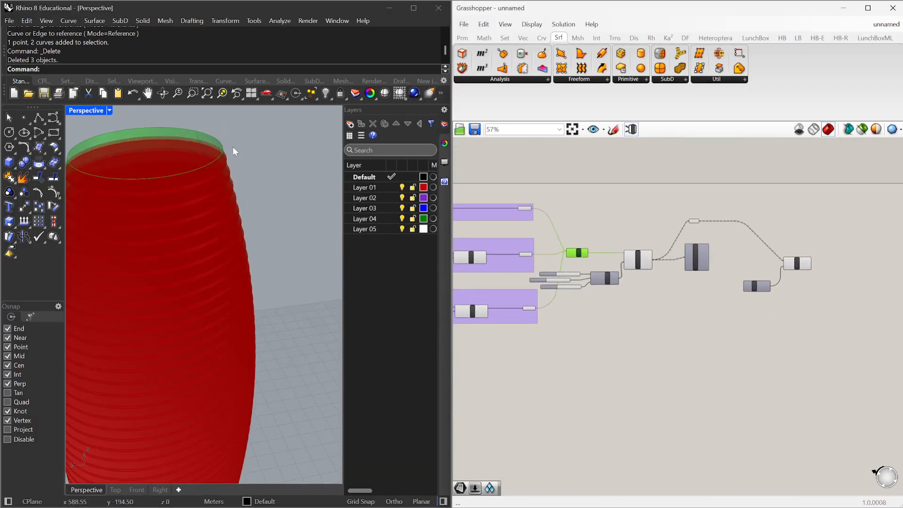
{"action": "scroll", "coordinate": [221, 132], "scroll_direction": "up", "scroll_amount": 2}
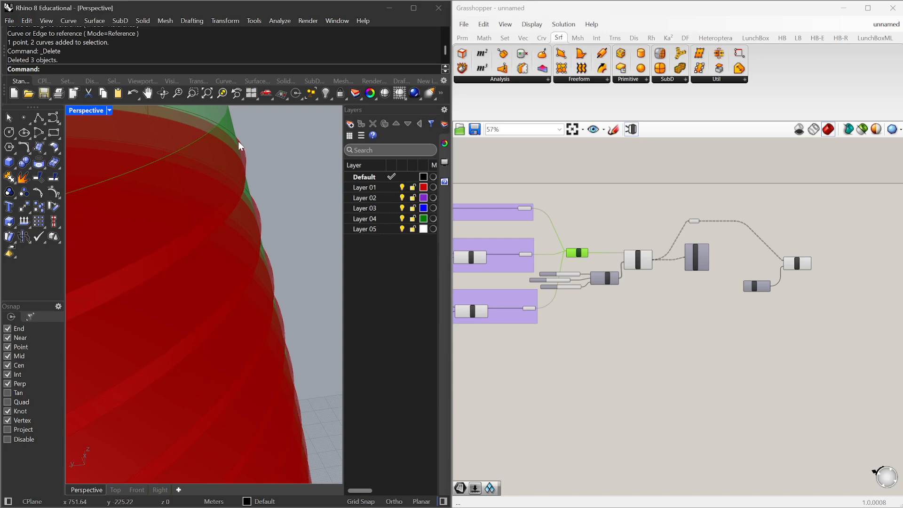
{"action": "scroll", "coordinate": [852, 280], "scroll_direction": "up", "scroll_amount": 5}
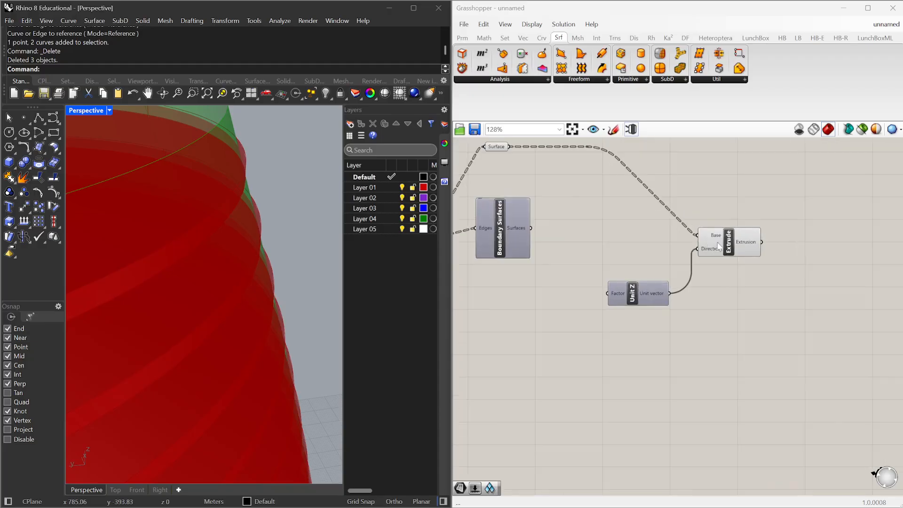
{"action": "left_click", "coordinate": [739, 248]}
{"action": "scroll", "coordinate": [661, 285], "scroll_direction": "down", "scroll_amount": 2}
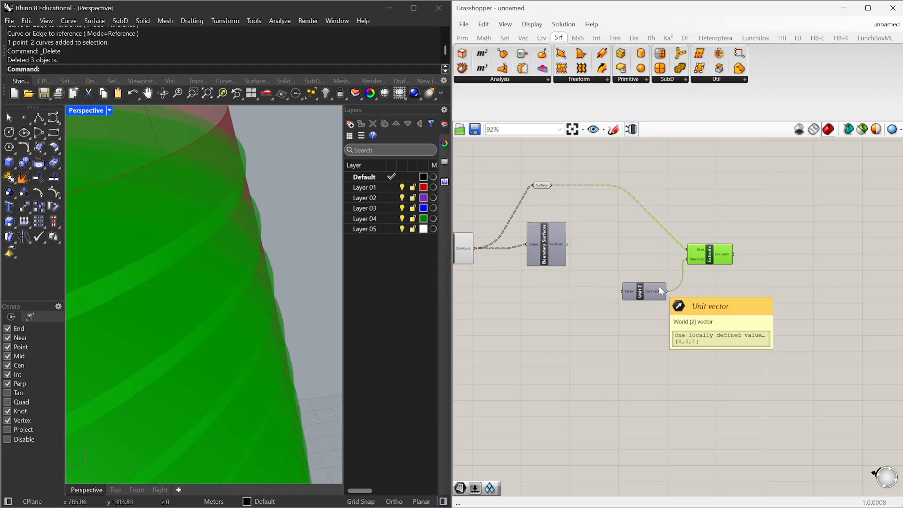
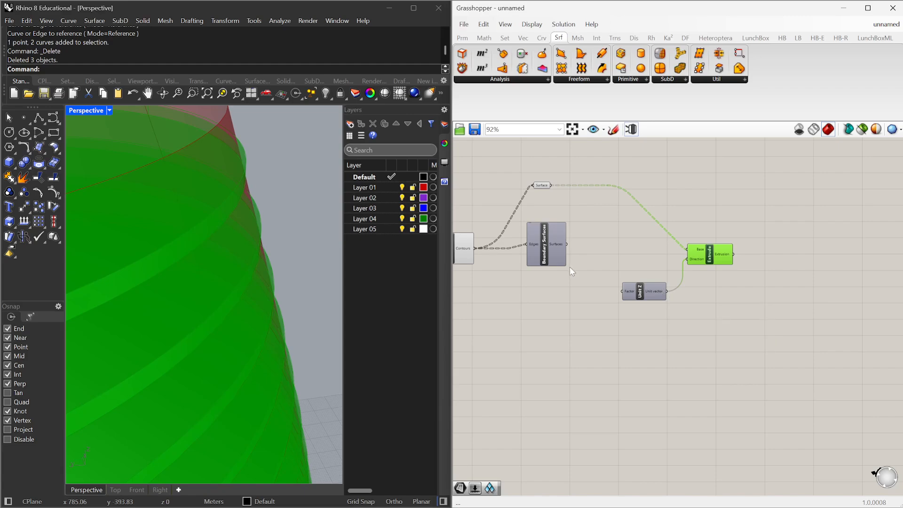
Inspect the component definition on the canvas and the tower model in the Perspective viewport.
{"action": "left_click", "coordinate": [720, 306]}
{"action": "scroll", "coordinate": [721, 307], "scroll_direction": "down", "scroll_amount": 3}
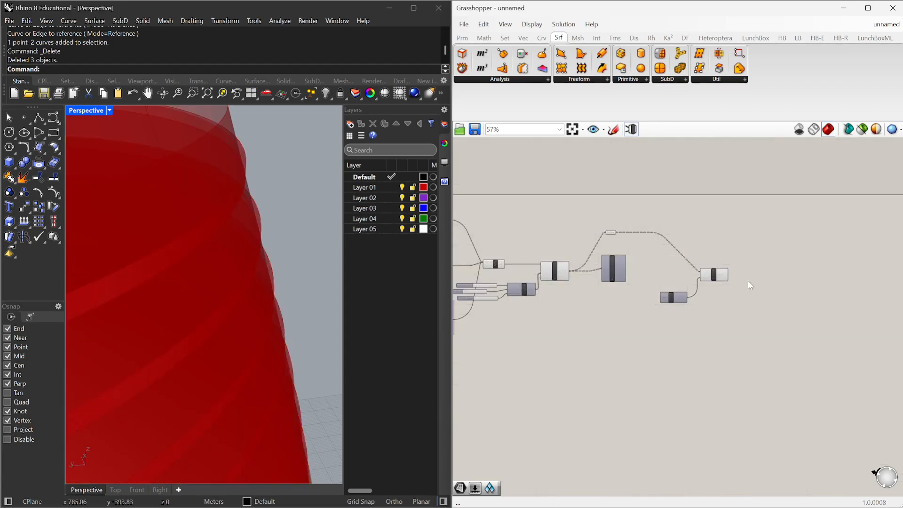
{"action": "right_click_drag", "start_coordinate": [730, 272], "coordinate": [744, 243]}
{"action": "scroll", "coordinate": [795, 255], "scroll_direction": "down", "scroll_amount": 1}
{"action": "scroll", "coordinate": [720, 230], "scroll_direction": "up", "scroll_amount": 4}
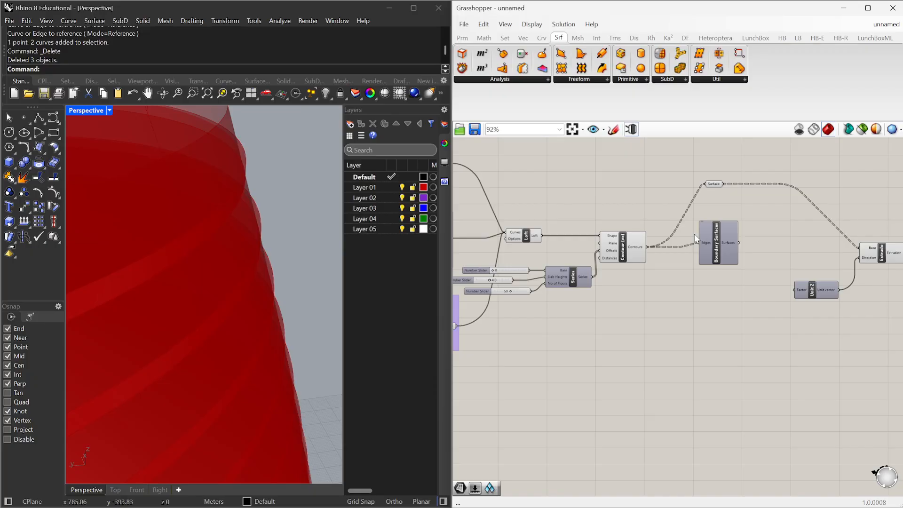
{"action": "scroll", "coordinate": [696, 244], "scroll_direction": "down", "scroll_amount": 3}
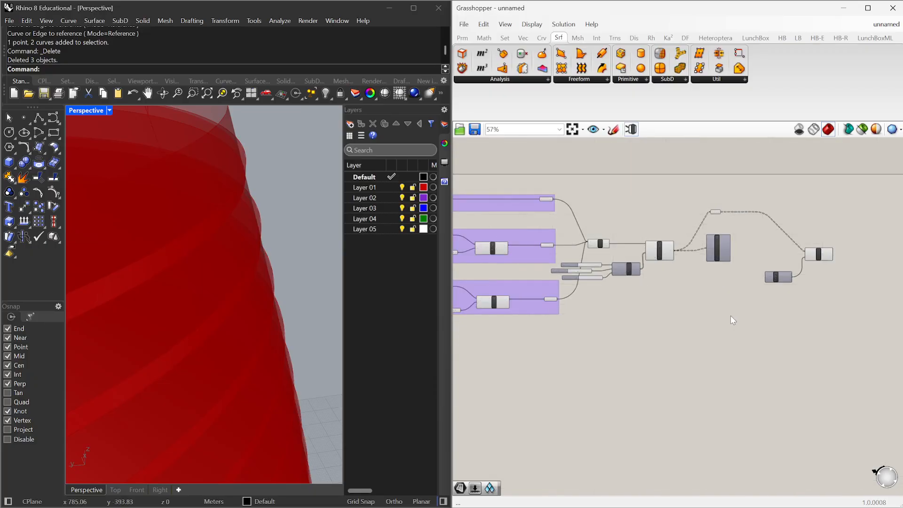
{"action": "right_click_drag", "start_coordinate": [774, 261], "coordinate": [767, 257]}
{"action": "scroll", "coordinate": [715, 239], "scroll_direction": "up", "scroll_amount": 4}
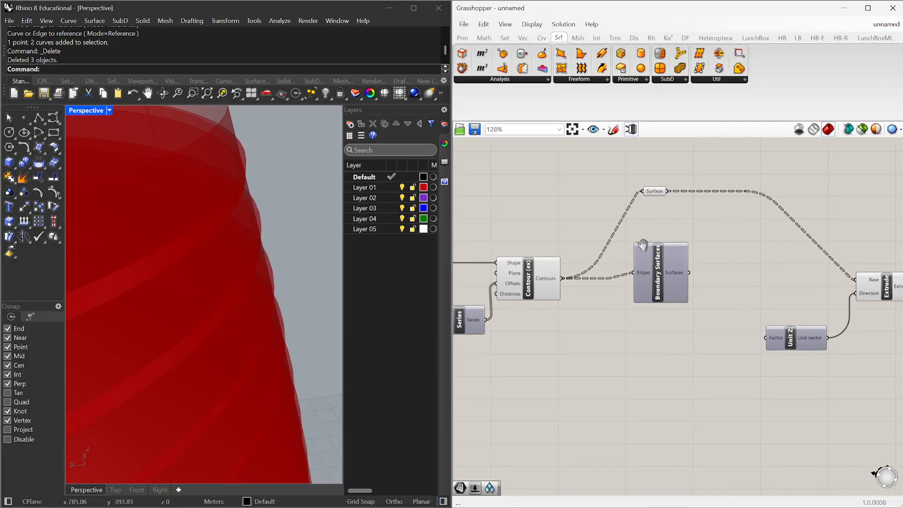
{"action": "scroll", "coordinate": [639, 242], "scroll_direction": "down", "scroll_amount": 3}
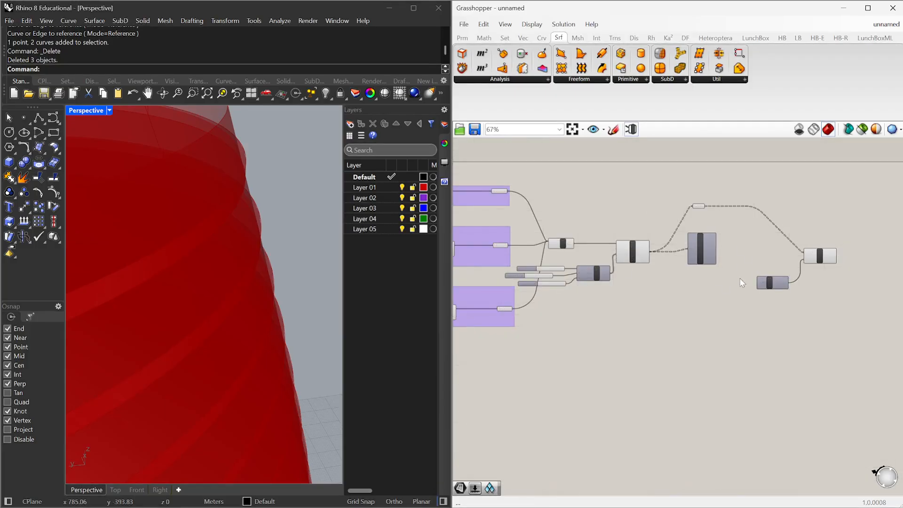
{"action": "scroll", "coordinate": [210, 242], "scroll_direction": "down", "scroll_amount": 1}
{"action": "scroll", "coordinate": [210, 242], "scroll_direction": "down", "scroll_amount": 4}
{"action": "scroll", "coordinate": [165, 257], "scroll_direction": "up", "scroll_amount": 2}
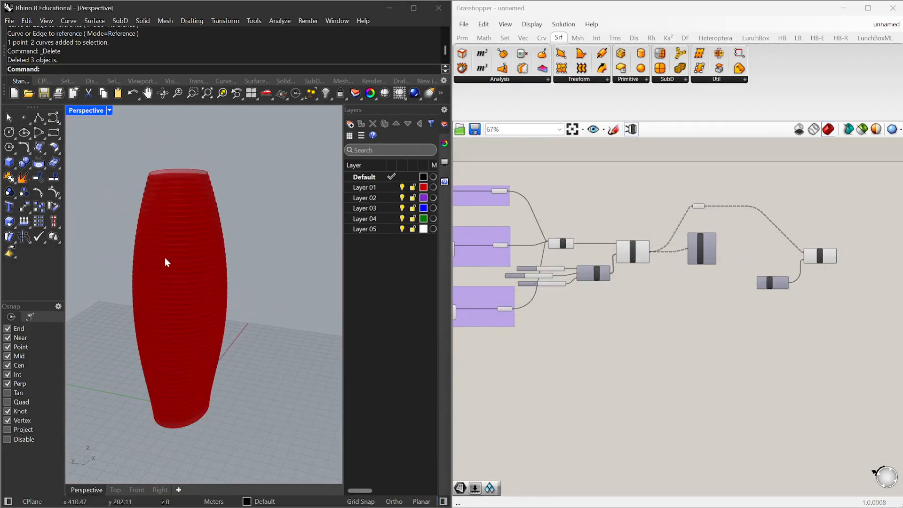
{"action": "right_click_drag", "start_coordinate": [165, 258], "coordinate": [731, 235]}
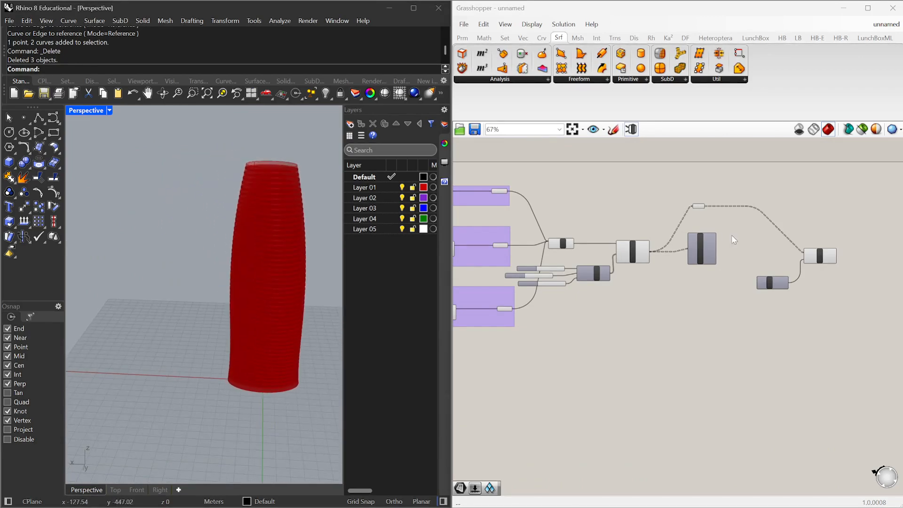
{"action": "scroll", "coordinate": [803, 243], "scroll_direction": "up", "scroll_amount": 4}
{"action": "scroll", "coordinate": [826, 269], "scroll_direction": "up", "scroll_amount": 1}
{"action": "scroll", "coordinate": [751, 305], "scroll_direction": "down", "scroll_amount": 4}
{"action": "right_click_drag", "start_coordinate": [751, 305], "coordinate": [823, 281]}
{"action": "scroll", "coordinate": [881, 272], "scroll_direction": "up", "scroll_amount": 2}
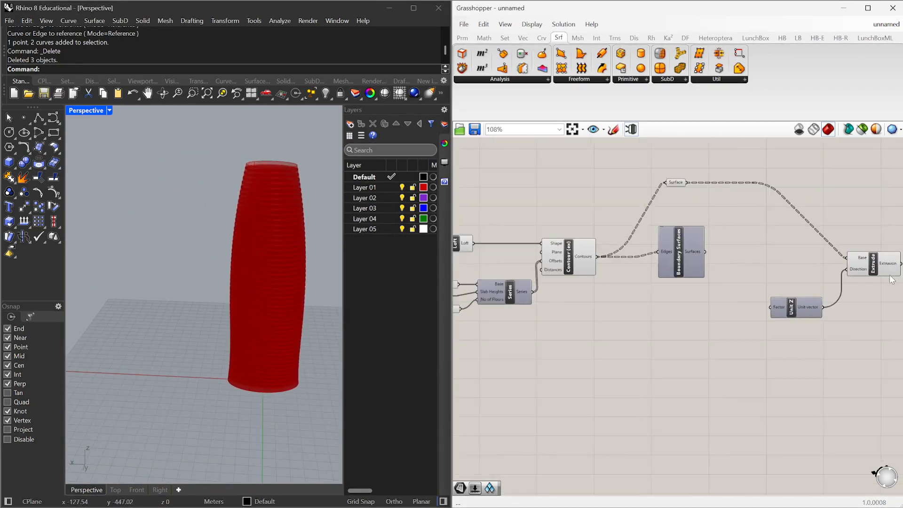
{"action": "scroll", "coordinate": [295, 165], "scroll_direction": "up", "scroll_amount": 6}
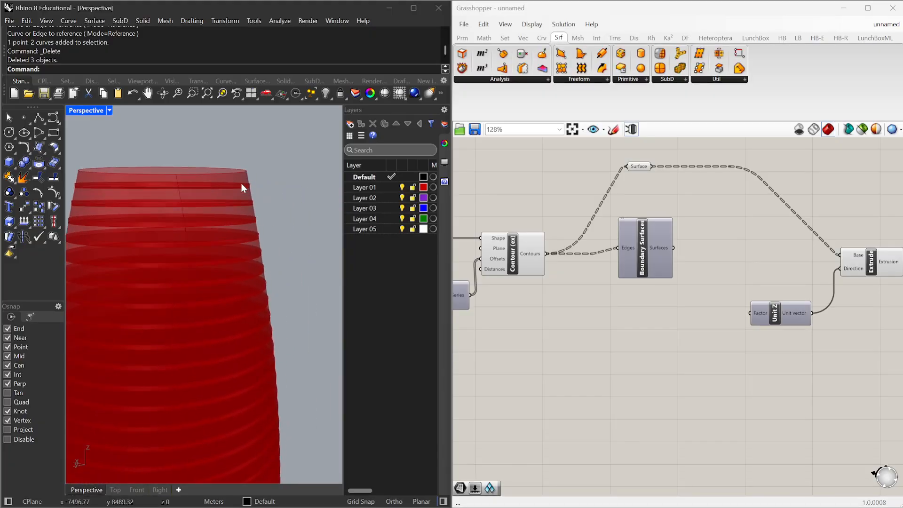
{"action": "scroll", "coordinate": [256, 183], "scroll_direction": "up", "scroll_amount": 2}
{"action": "scroll", "coordinate": [243, 184], "scroll_direction": "up", "scroll_amount": 2}
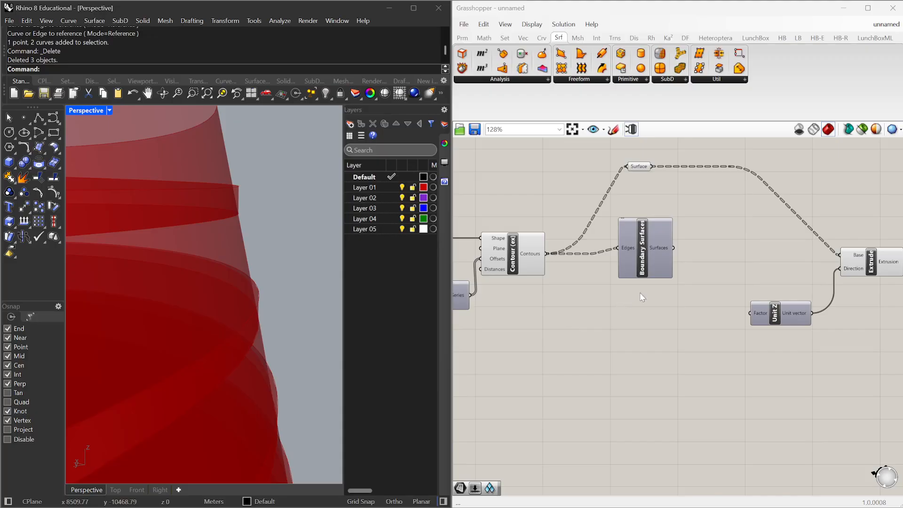
Delete the standalone Surface parameter and wire Boundary Surfaces directly into the Extrude component's Base input.
{"action": "scroll", "coordinate": [651, 246], "scroll_direction": "down", "scroll_amount": 4}
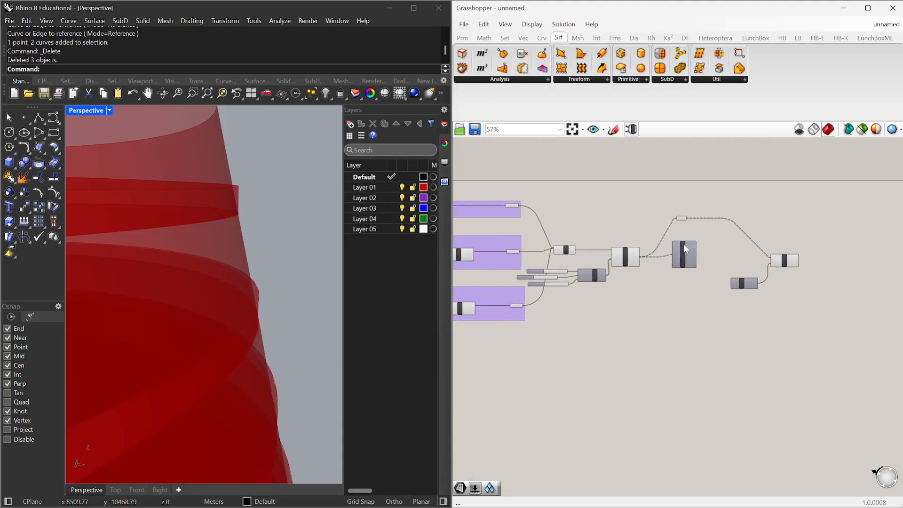
{"action": "scroll", "coordinate": [753, 254], "scroll_direction": "up", "scroll_amount": 4}
{"action": "left_click_drag", "start_coordinate": [603, 168], "coordinate": [604, 170]}
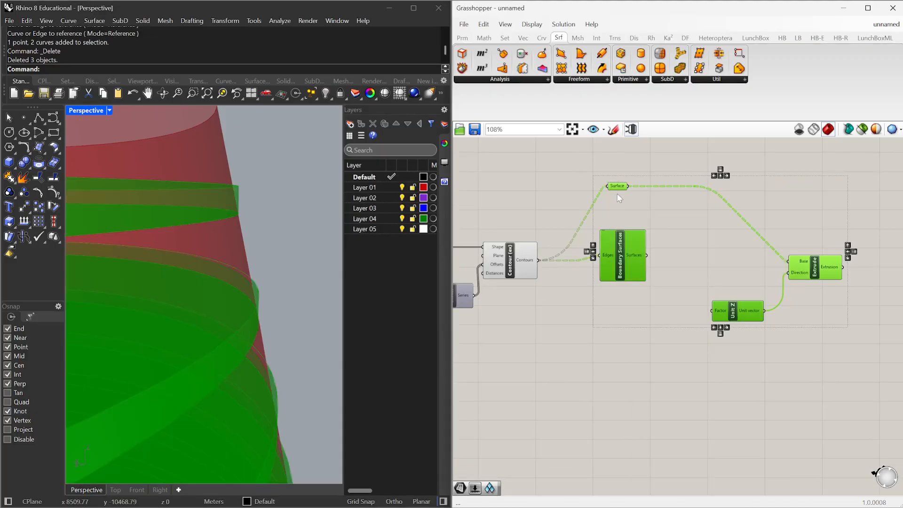
{"action": "scroll", "coordinate": [620, 192], "scroll_direction": "down", "scroll_amount": 5}
{"action": "left_click_drag", "start_coordinate": [828, 302], "coordinate": [561, 261]}
{"action": "scroll", "coordinate": [675, 224], "scroll_direction": "up", "scroll_amount": 5}
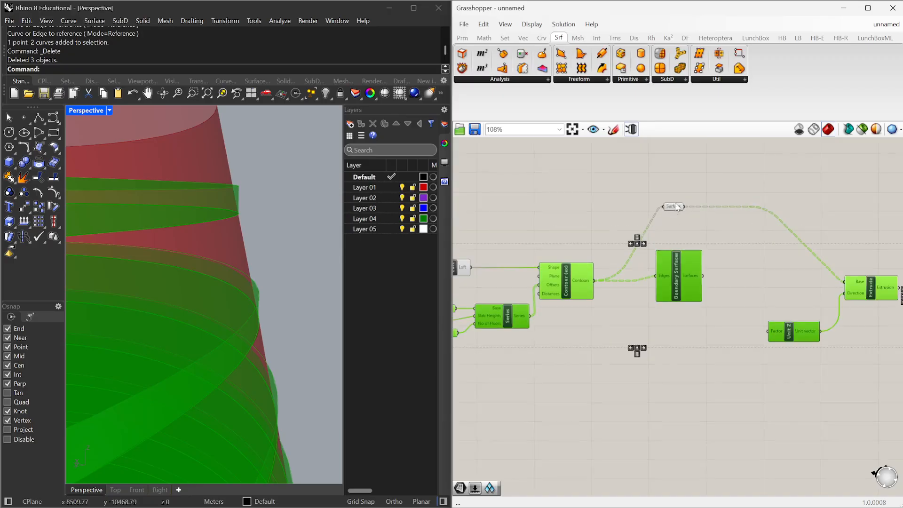
{"action": "left_click_drag", "start_coordinate": [685, 192], "coordinate": [656, 237]}
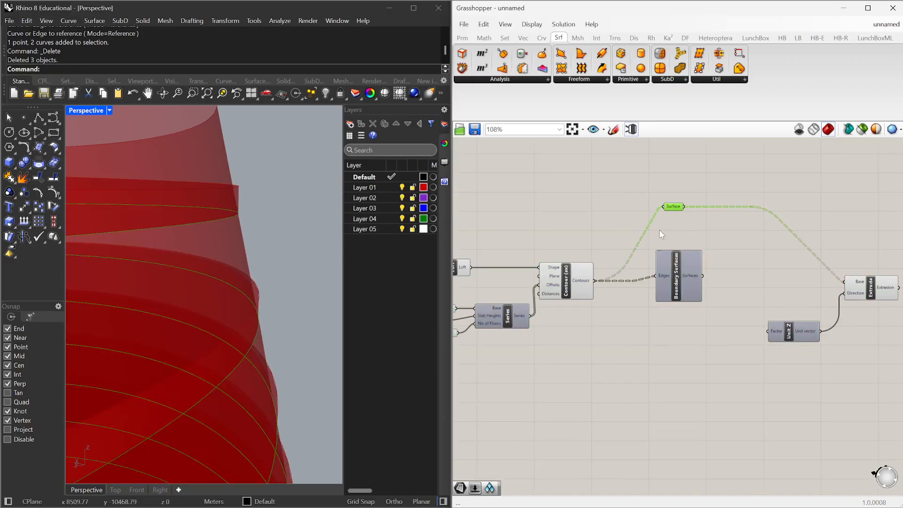
{"action": "key", "text": "Delete"}
{"action": "scroll", "coordinate": [695, 230], "scroll_direction": "down", "scroll_amount": 3}
{"action": "left_click_drag", "start_coordinate": [705, 271], "coordinate": [806, 273]}
Group the Loft, Series, Contour, Boundary Surfaces, Unit Z and Extrude components that build the floor slabs.
{"action": "scroll", "coordinate": [795, 272], "scroll_direction": "down", "scroll_amount": 5}
{"action": "left_click_drag", "start_coordinate": [820, 306], "coordinate": [691, 270]}
{"action": "right_click", "coordinate": [713, 254]}
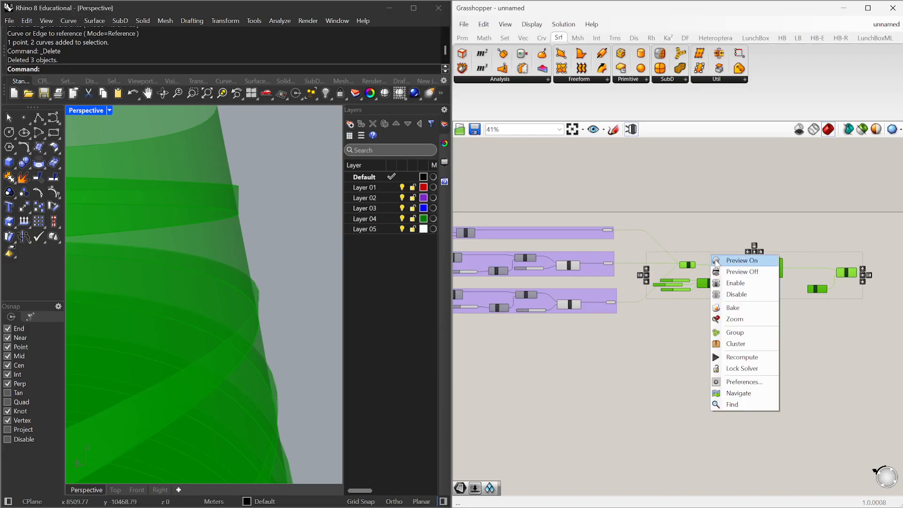
{"action": "left_click", "coordinate": [748, 323]}
Name the new group Floorslabs.
{"action": "scroll", "coordinate": [755, 254], "scroll_direction": "up", "scroll_amount": 4}
{"action": "scroll", "coordinate": [752, 254], "scroll_direction": "up", "scroll_amount": 2}
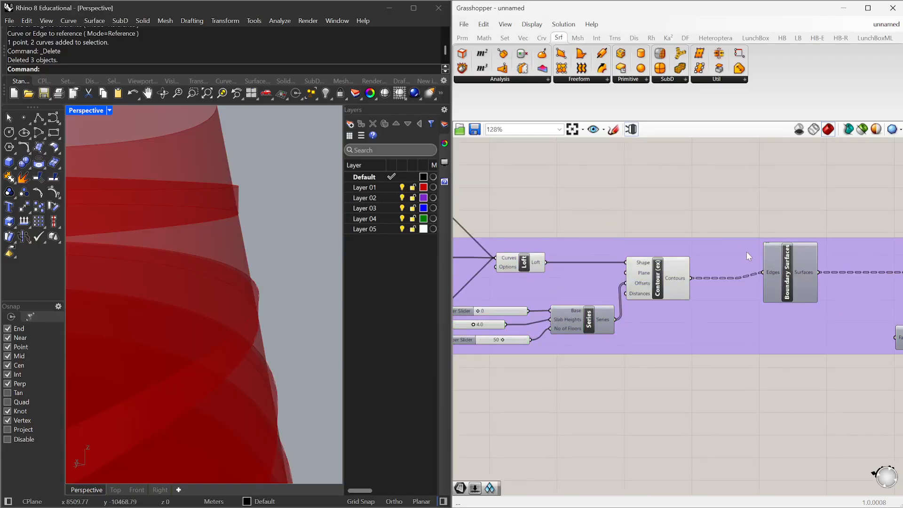
{"action": "right_click", "coordinate": [746, 252]}
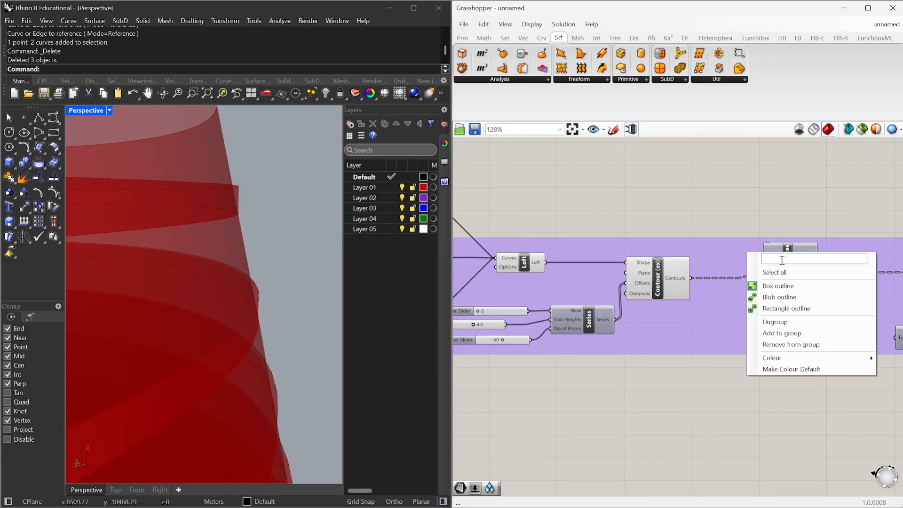
{"action": "type", "text": "Floorslabs"}
{"action": "key", "text": "Return"}
Move the Floorslabs group slightly to the right on the canvas.
{"action": "scroll", "coordinate": [708, 163], "scroll_direction": "down", "scroll_amount": 4}
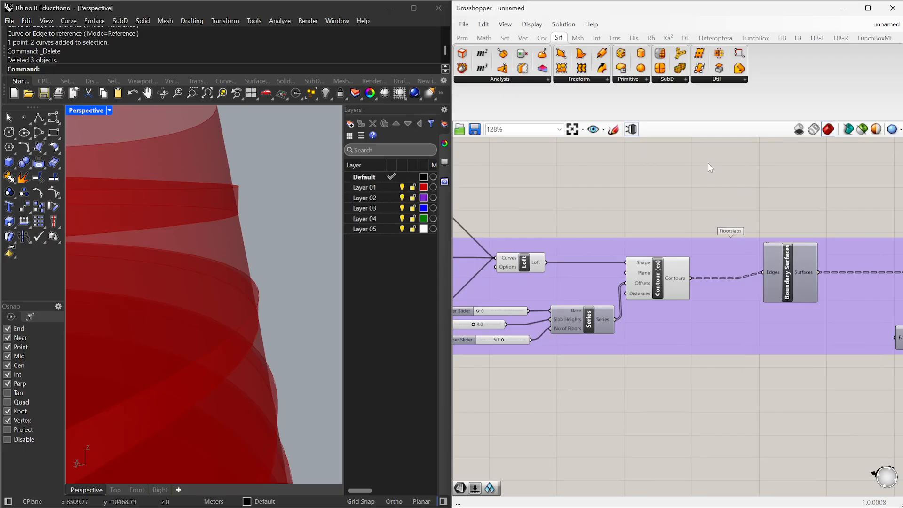
{"action": "scroll", "coordinate": [281, 229], "scroll_direction": "down", "scroll_amount": 2}
{"action": "scroll", "coordinate": [281, 230], "scroll_direction": "down", "scroll_amount": 5}
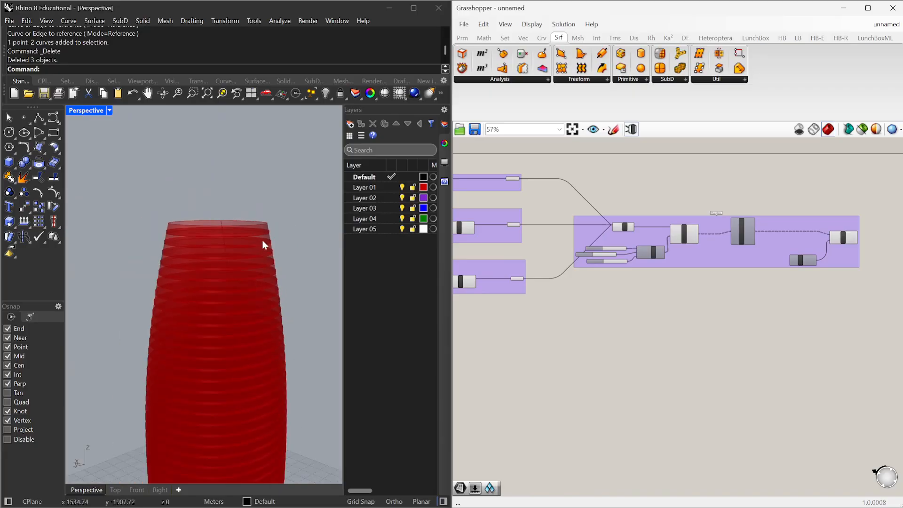
{"action": "right_click_drag", "start_coordinate": [172, 319], "coordinate": [266, 352]}
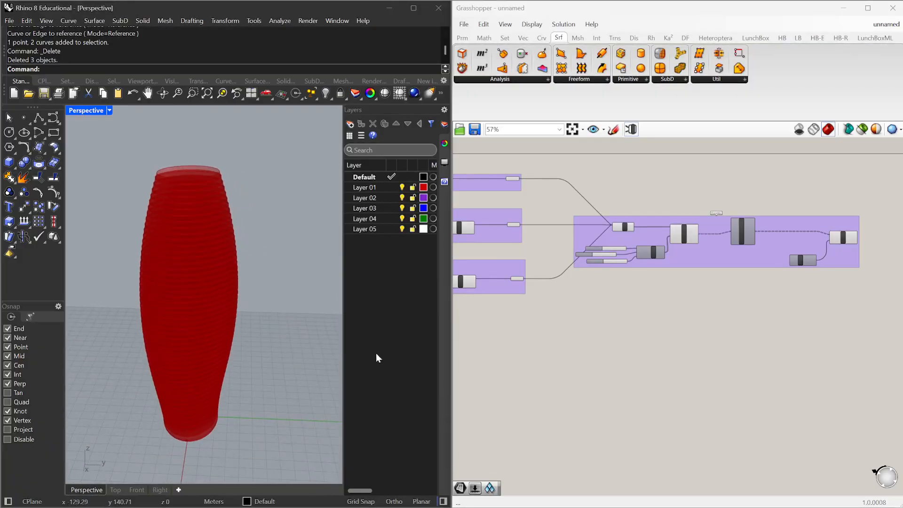
{"action": "right_click_drag", "start_coordinate": [781, 292], "coordinate": [694, 276]}
{"action": "scroll", "coordinate": [755, 229], "scroll_direction": "up", "scroll_amount": 3}
{"action": "scroll", "coordinate": [760, 213], "scroll_direction": "down", "scroll_amount": 3}
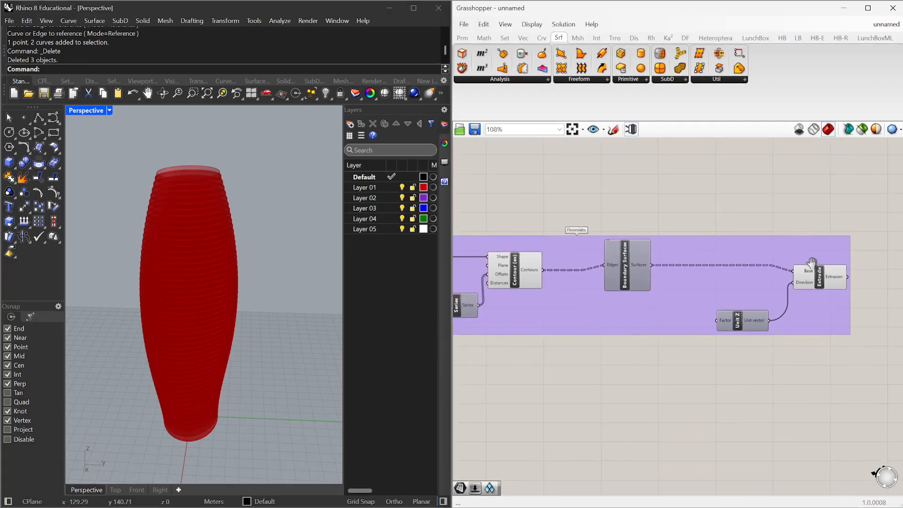
{"action": "left_click_drag", "start_coordinate": [846, 339], "coordinate": [490, 214]}
{"action": "right_click_drag", "start_coordinate": [623, 231], "coordinate": [704, 227]}
{"action": "scroll", "coordinate": [536, 234], "scroll_direction": "up", "scroll_amount": 4}
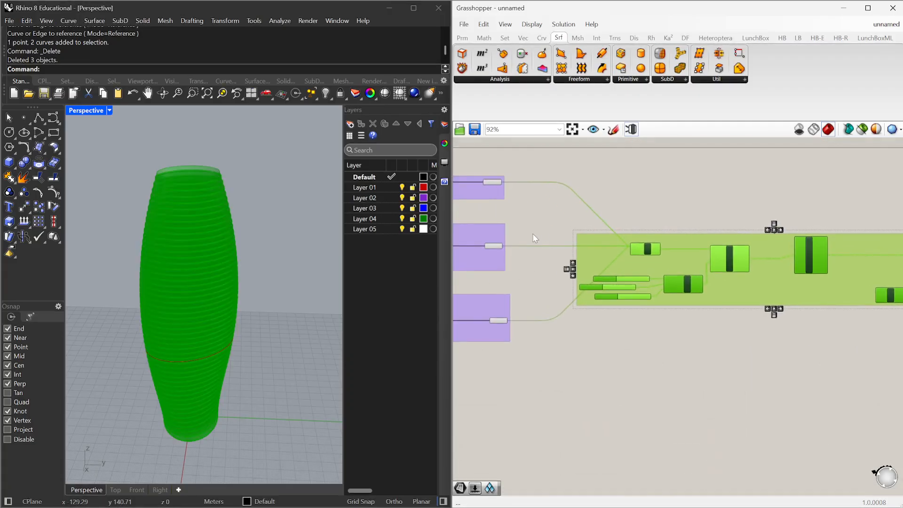
{"action": "right_click_drag", "start_coordinate": [718, 272], "coordinate": [644, 278]}
{"action": "scroll", "coordinate": [645, 277], "scroll_direction": "down", "scroll_amount": 3}
{"action": "left_click", "coordinate": [651, 245]}
{"action": "right_click_drag", "start_coordinate": [701, 311], "coordinate": [660, 299]}
{"action": "scroll", "coordinate": [600, 258], "scroll_direction": "down", "scroll_amount": 3}
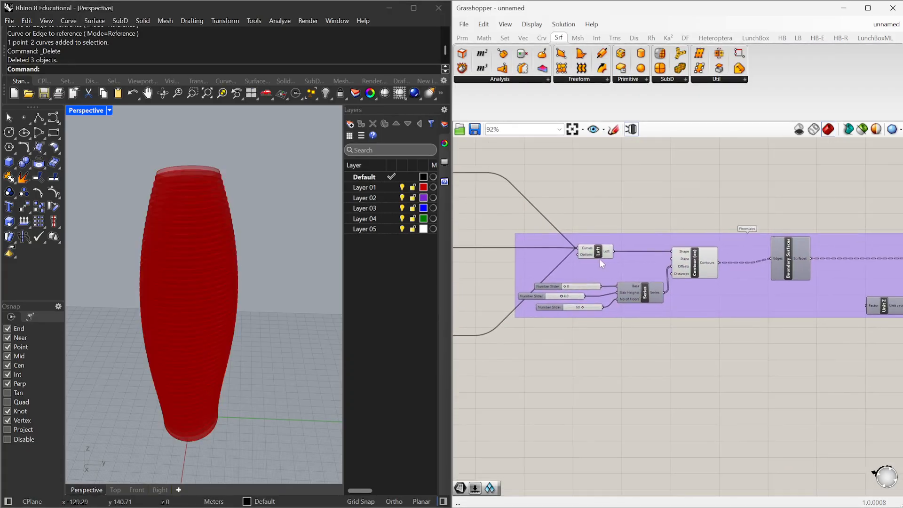
{"action": "left_click_drag", "start_coordinate": [849, 310], "coordinate": [523, 216]}
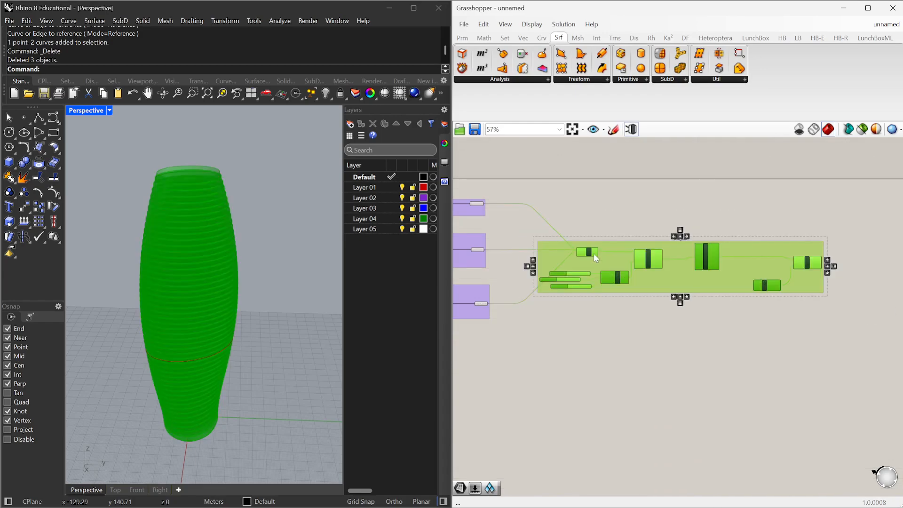
{"action": "left_click_drag", "start_coordinate": [593, 253], "coordinate": [616, 255]}
{"action": "left_click", "coordinate": [629, 244]}
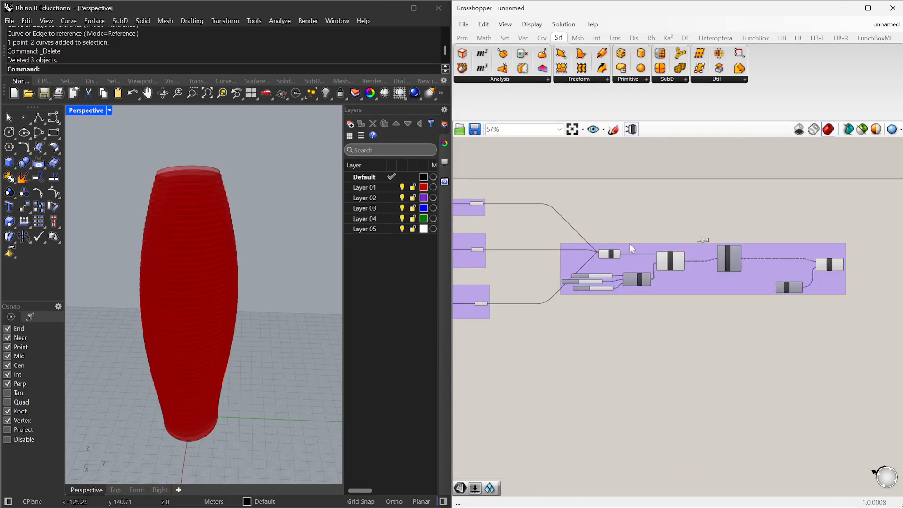
Add a Surface parameter above the group and connect the Loft output to it.
{"action": "scroll", "coordinate": [613, 263], "scroll_direction": "up", "scroll_amount": 3}
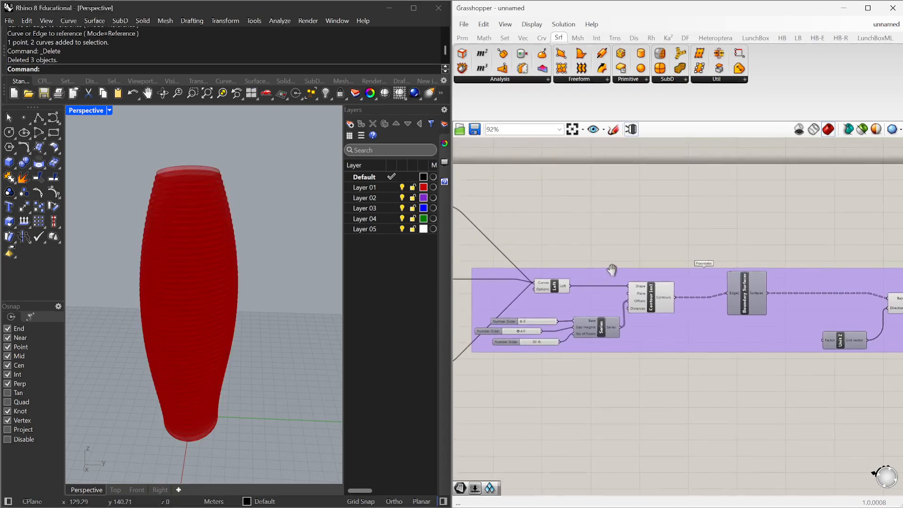
{"action": "left_click", "coordinate": [462, 37]}
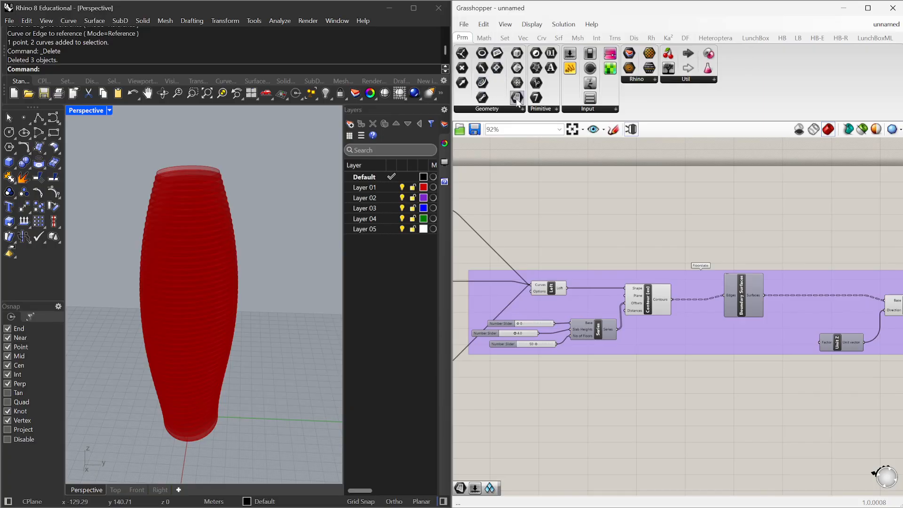
{"action": "left_click_drag", "start_coordinate": [517, 99], "coordinate": [638, 217]}
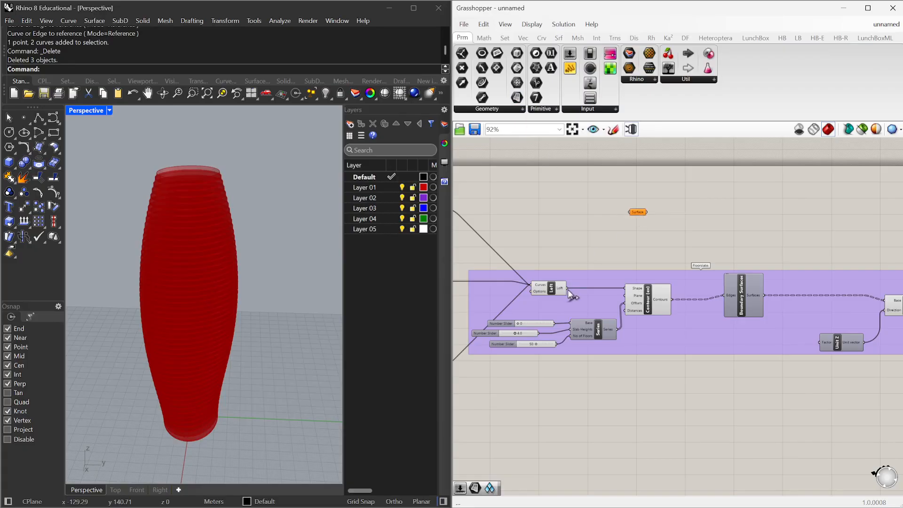
{"action": "left_click_drag", "start_coordinate": [568, 289], "coordinate": [616, 188]}
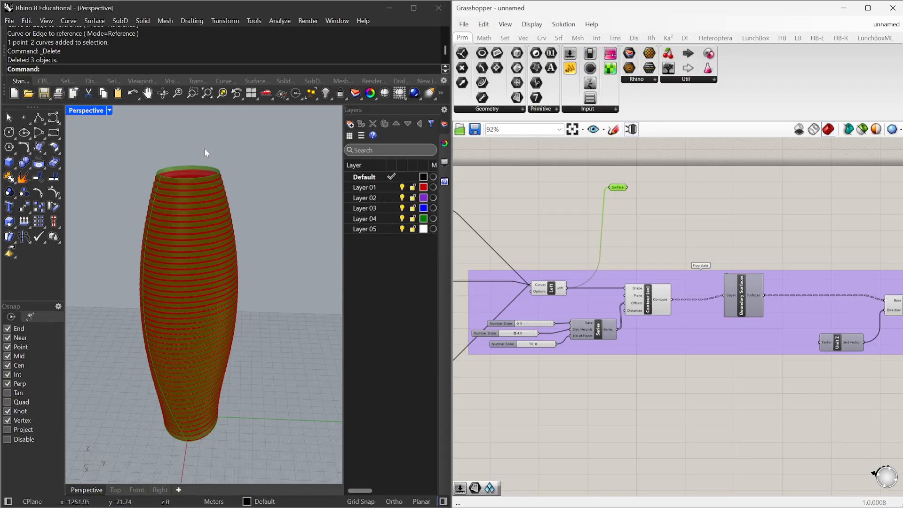
Rename the new Surface parameter to Facade.
{"action": "scroll", "coordinate": [204, 153], "scroll_direction": "up", "scroll_amount": 6}
{"action": "scroll", "coordinate": [197, 155], "scroll_direction": "down", "scroll_amount": 2}
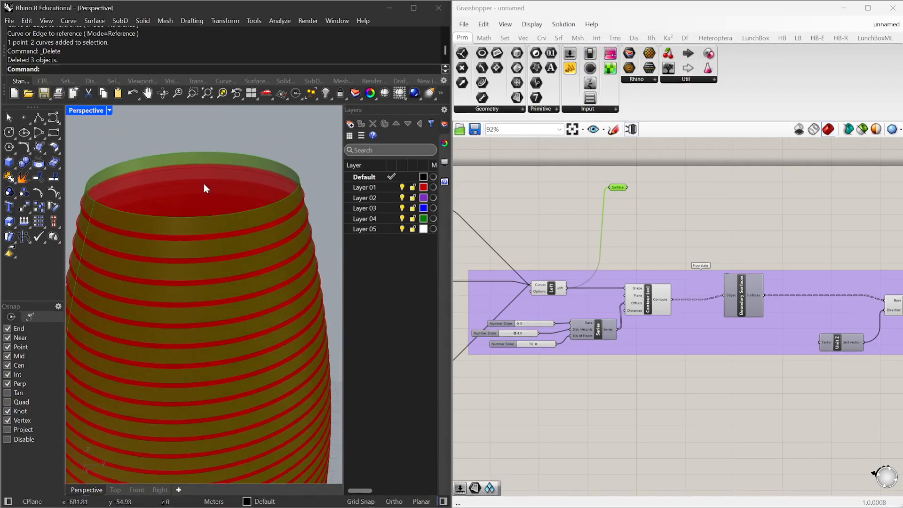
{"action": "mouse_move", "coordinate": [621, 189]}
{"action": "left_mouse_down"}
{"action": "mouse_move", "coordinate": [659, 194]}
{"action": "mouse_move", "coordinate": [639, 191]}
{"action": "mouse_move", "coordinate": [632, 206]}
{"action": "mouse_move", "coordinate": [631, 198]}
{"action": "left_mouse_up"}
{"action": "scroll", "coordinate": [631, 199], "scroll_direction": "up", "scroll_amount": 4}
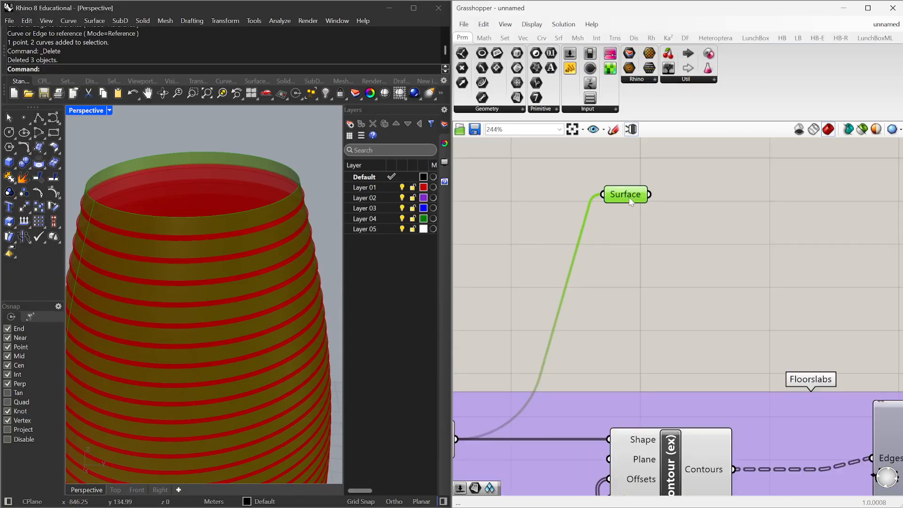
{"action": "scroll", "coordinate": [630, 202], "scroll_direction": "up", "scroll_amount": 2}
{"action": "right_click", "coordinate": [629, 199]}
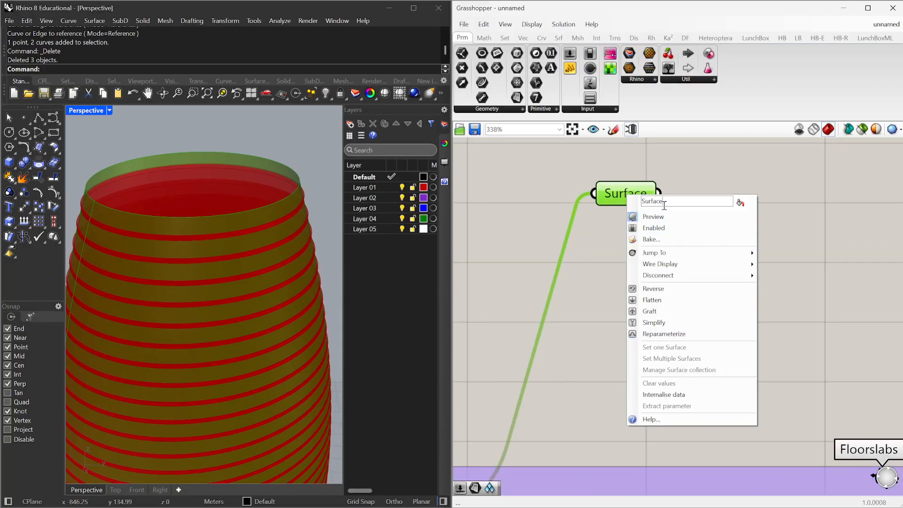
{"action": "type", "text": "Facade"}
{"action": "left_click", "coordinate": [705, 141]}
Move the Facade parameter leftward, closer to the Loft component.
{"action": "scroll", "coordinate": [677, 245], "scroll_direction": "down", "scroll_amount": 3}
{"action": "left_click", "coordinate": [650, 230]}
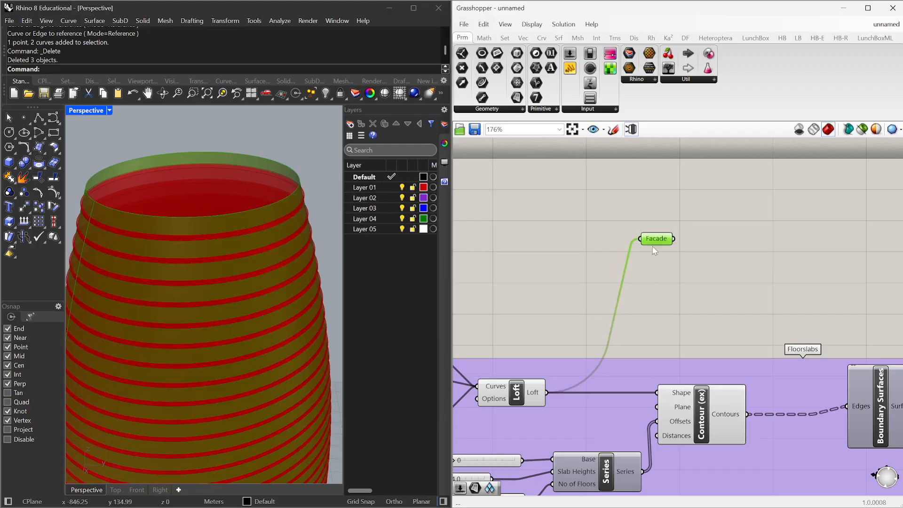
{"action": "right_click_drag", "start_coordinate": [654, 234], "coordinate": [614, 218]}
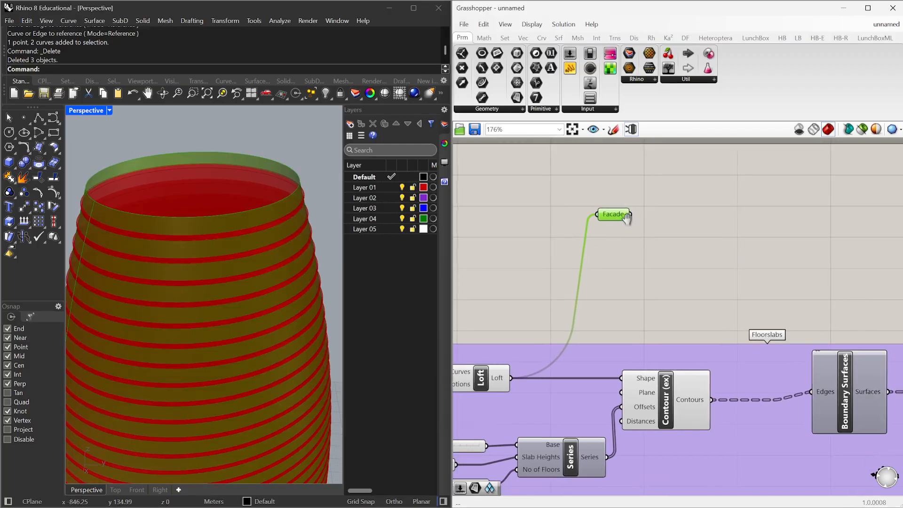
{"action": "left_click_drag", "start_coordinate": [615, 218], "coordinate": [569, 214]}
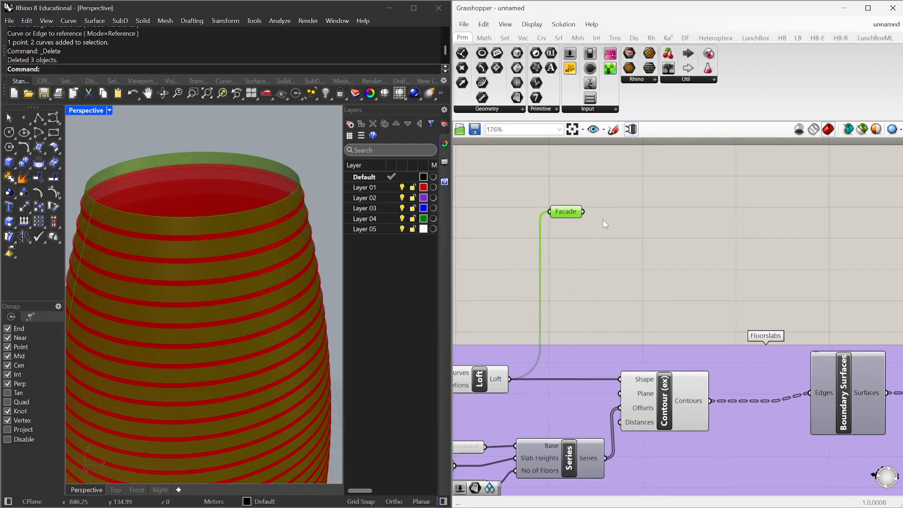
Add an Offset Surface component to the right of the Facade parameter.
{"action": "right_click_drag", "start_coordinate": [606, 224], "coordinate": [620, 220]}
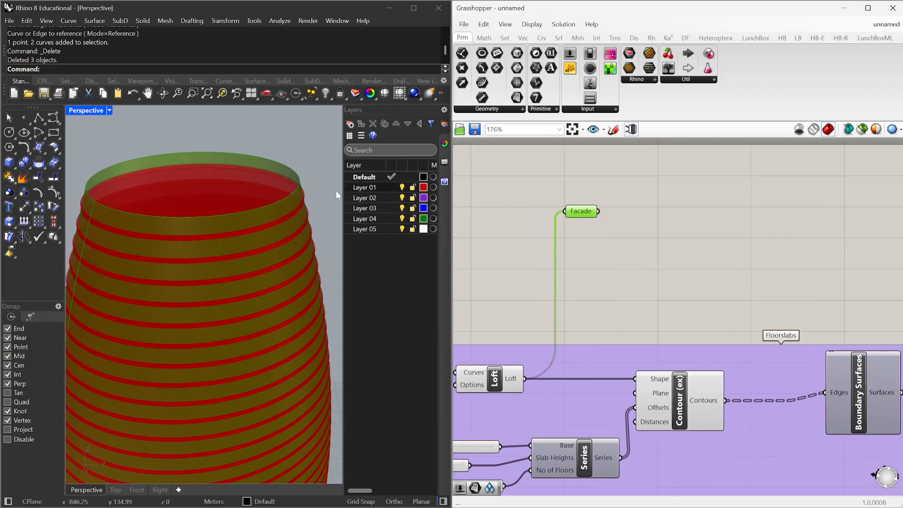
{"action": "scroll", "coordinate": [307, 189], "scroll_direction": "up", "scroll_amount": 3}
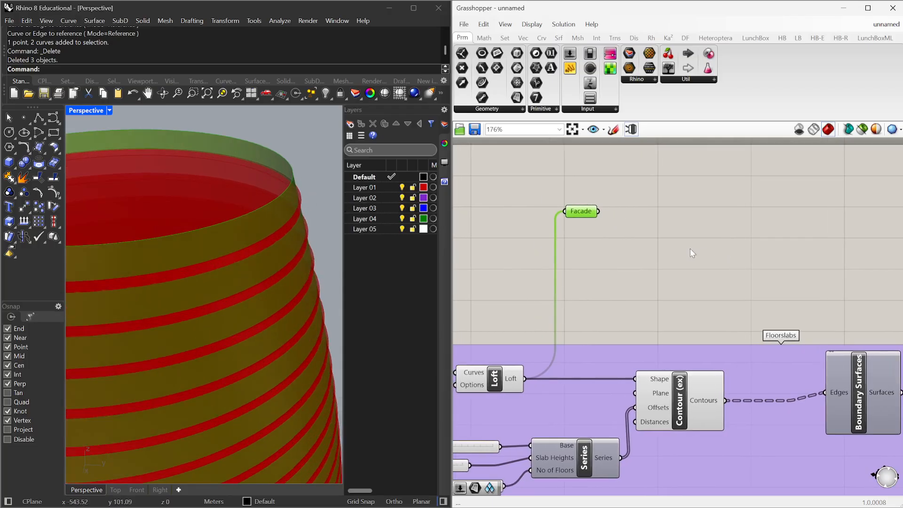
{"action": "scroll", "coordinate": [263, 244], "scroll_direction": "down", "scroll_amount": 4}
{"action": "scroll", "coordinate": [612, 218], "scroll_direction": "up", "scroll_amount": 3}
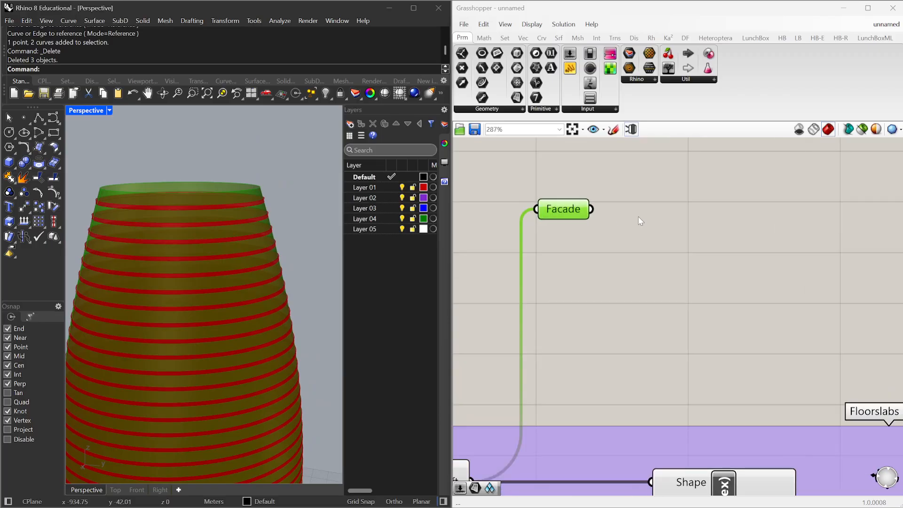
{"action": "left_click", "coordinate": [638, 216]}
{"action": "double_click", "coordinate": [644, 213]}
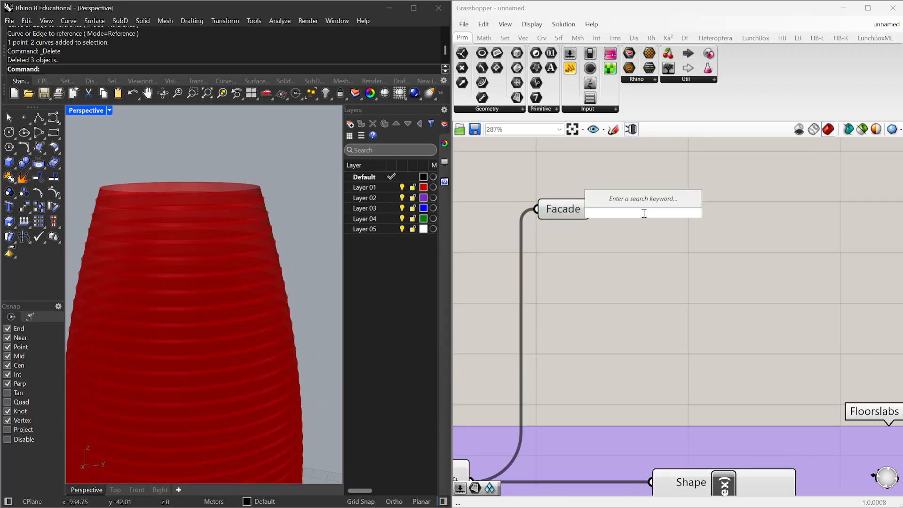
{"action": "type", "text": "offset"}
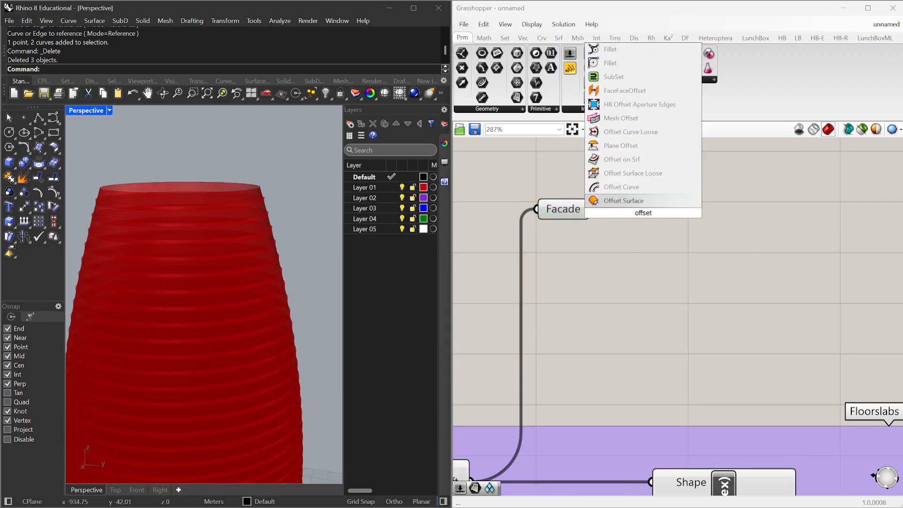
{"action": "left_click", "coordinate": [623, 200]}
{"action": "left_click_drag", "start_coordinate": [645, 218], "coordinate": [714, 241]}
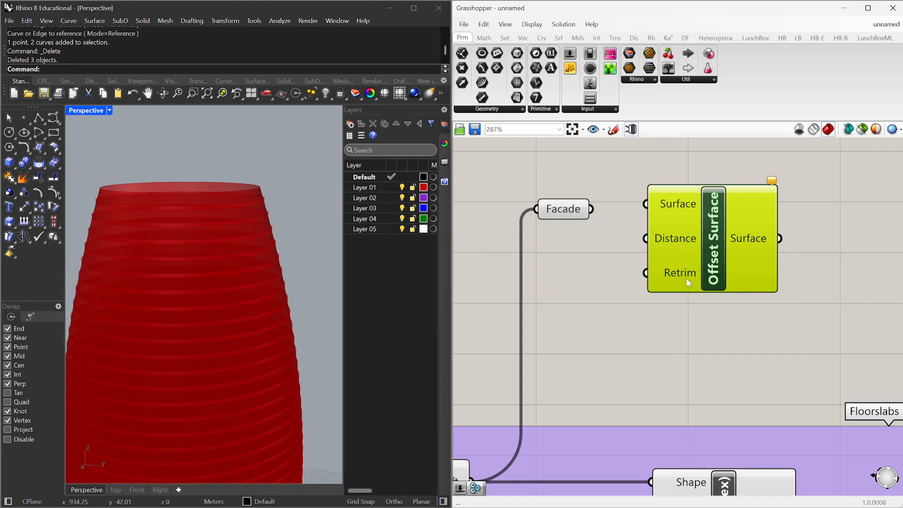
{"action": "mouse_move", "coordinate": [688, 278]}
{"action": "right_click_drag", "start_coordinate": [687, 281], "coordinate": [627, 286]}
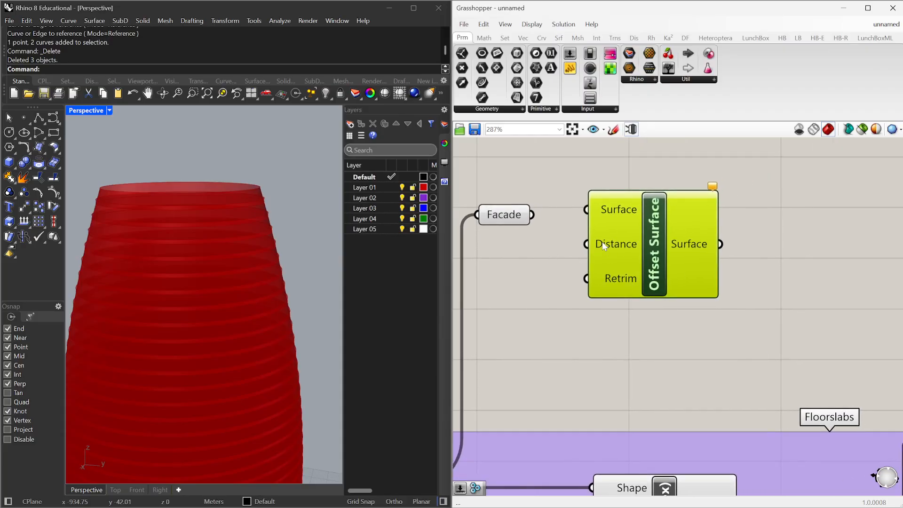
{"action": "left_click_drag", "start_coordinate": [607, 243], "coordinate": [627, 242]}
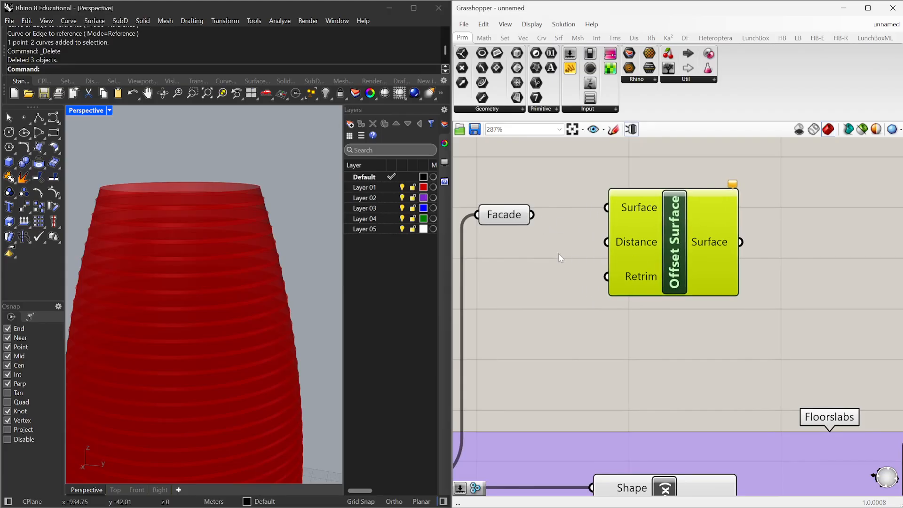
{"action": "double_click", "coordinate": [510, 278]}
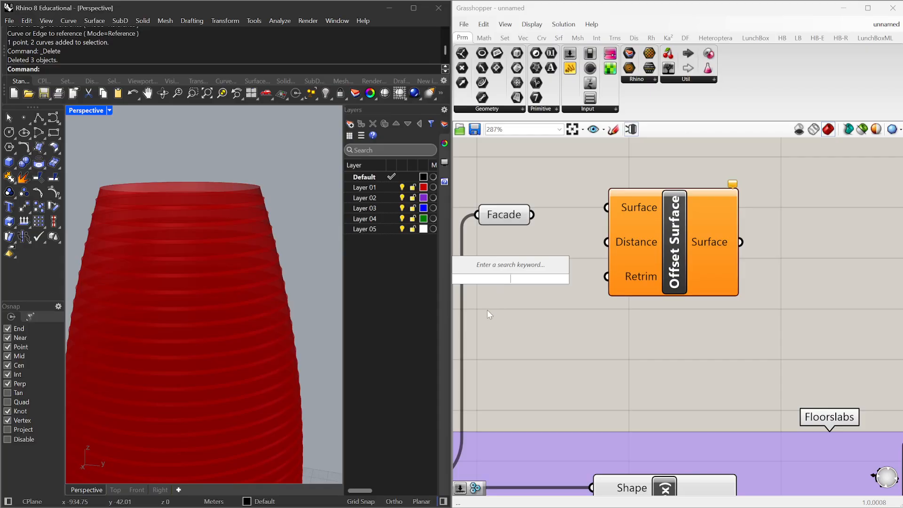
{"action": "type", "text": "1"}
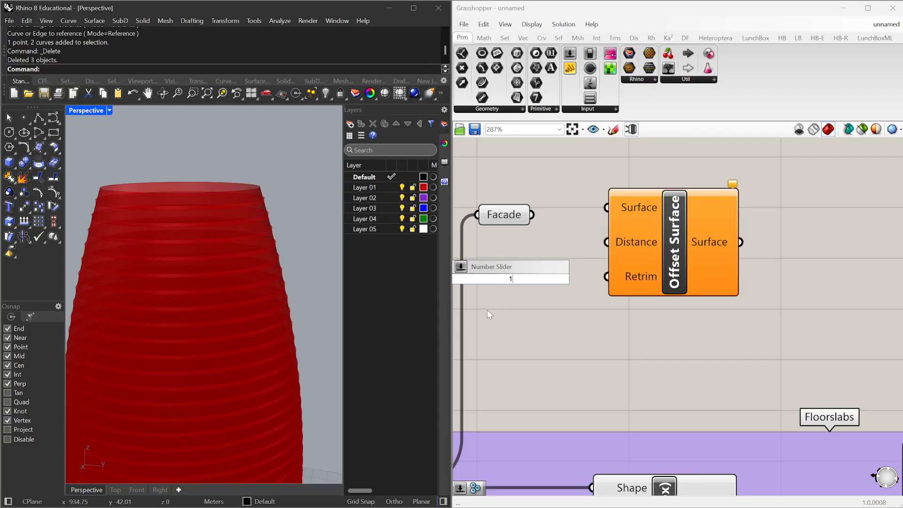
{"action": "key", "text": "BackSpace"}
{"action": "type", "text": "2"}
{"action": "key", "text": "Return"}
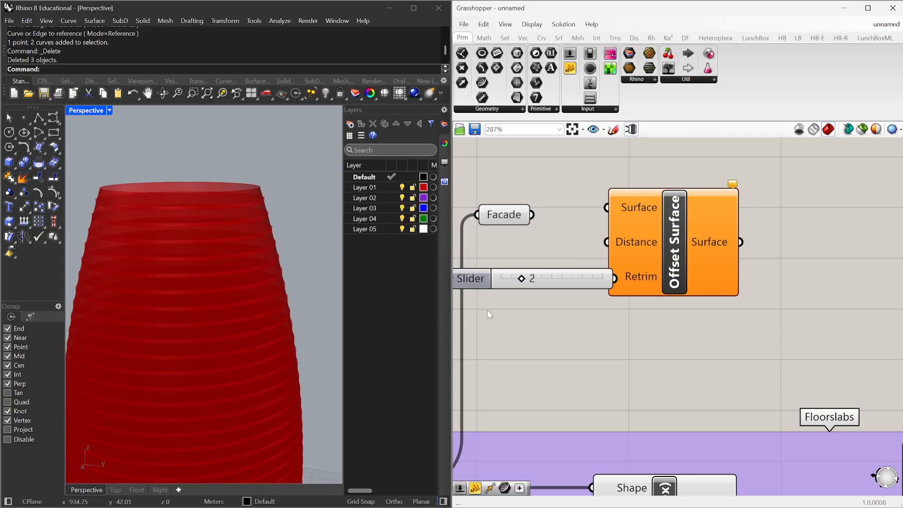
{"action": "left_click_drag", "start_coordinate": [574, 273], "coordinate": [558, 270]}
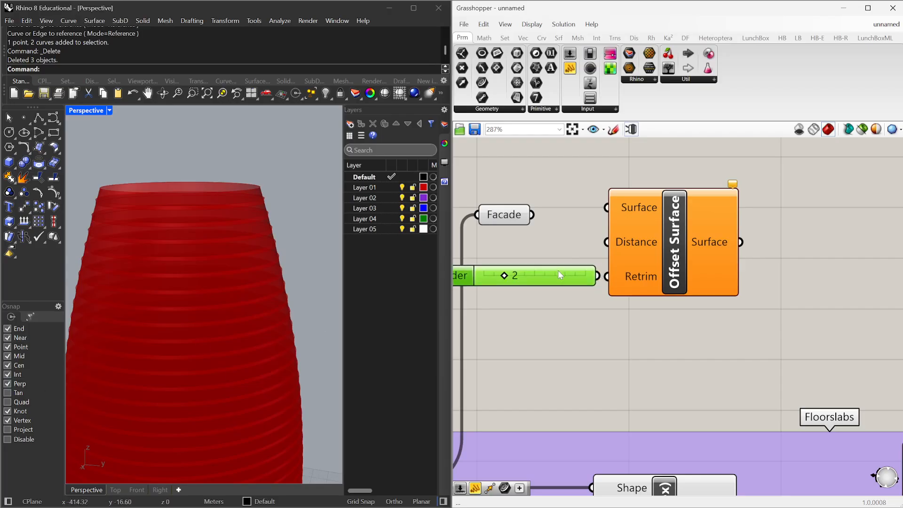
{"action": "key", "text": "Delete"}
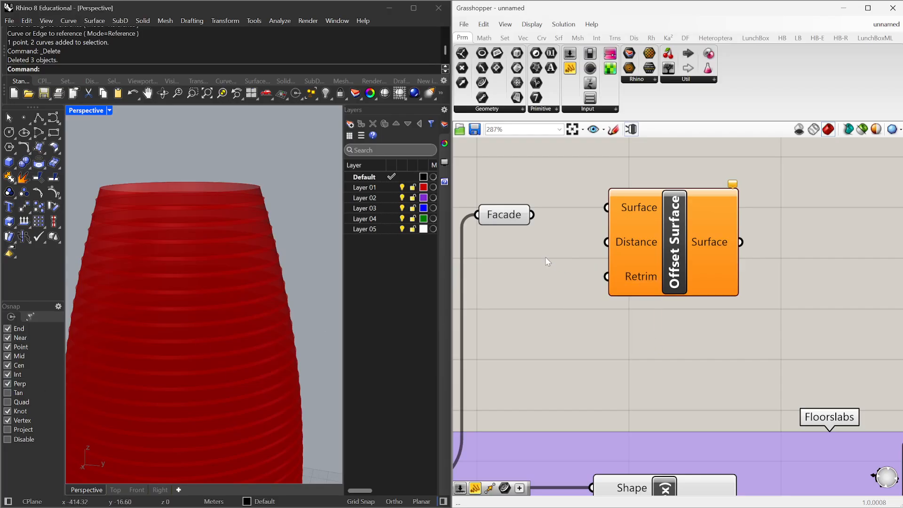
Add a Number Slider and connect it to the Offset Surface's Distance input.
{"action": "double_click", "coordinate": [545, 259]}
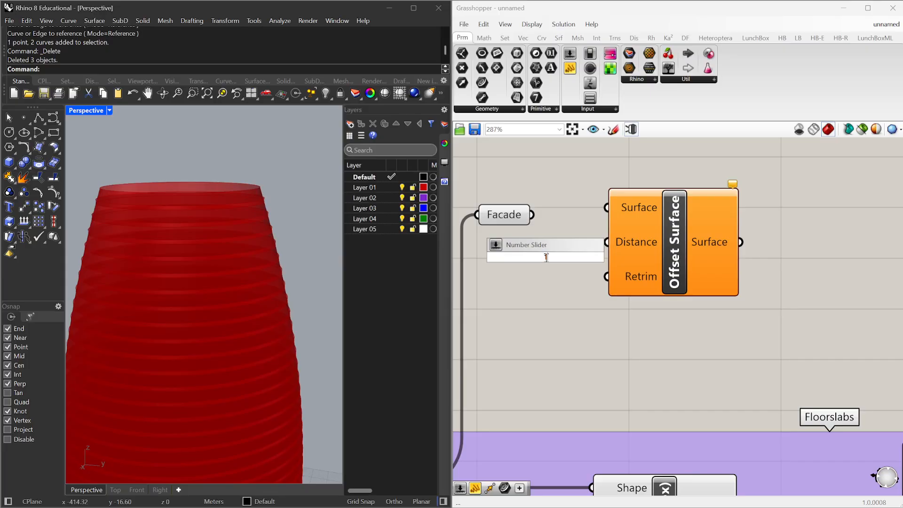
{"action": "key", "text": "Return"}
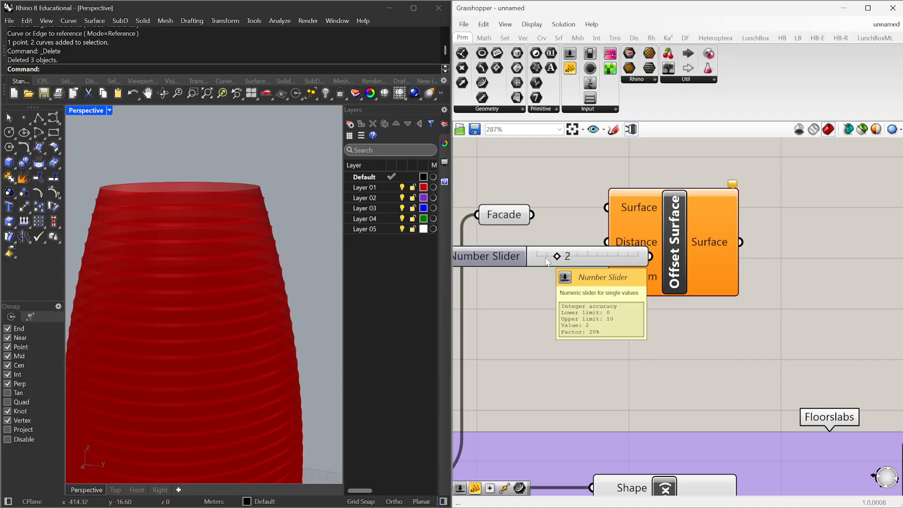
{"action": "left_click_drag", "start_coordinate": [594, 264], "coordinate": [513, 263]}
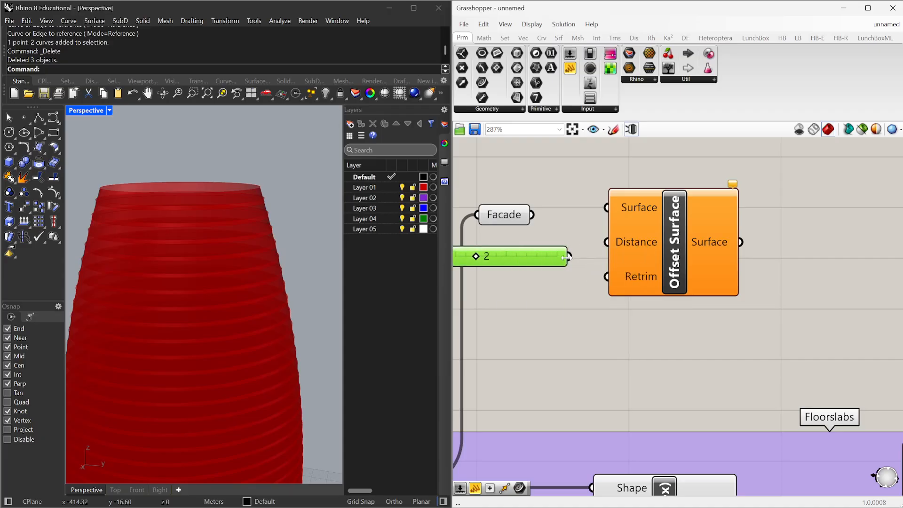
{"action": "left_click_drag", "start_coordinate": [568, 256], "coordinate": [606, 241]}
Connect the Facade parameter to the Offset Surface's Surface input.
{"action": "left_click_drag", "start_coordinate": [533, 216], "coordinate": [664, 227]}
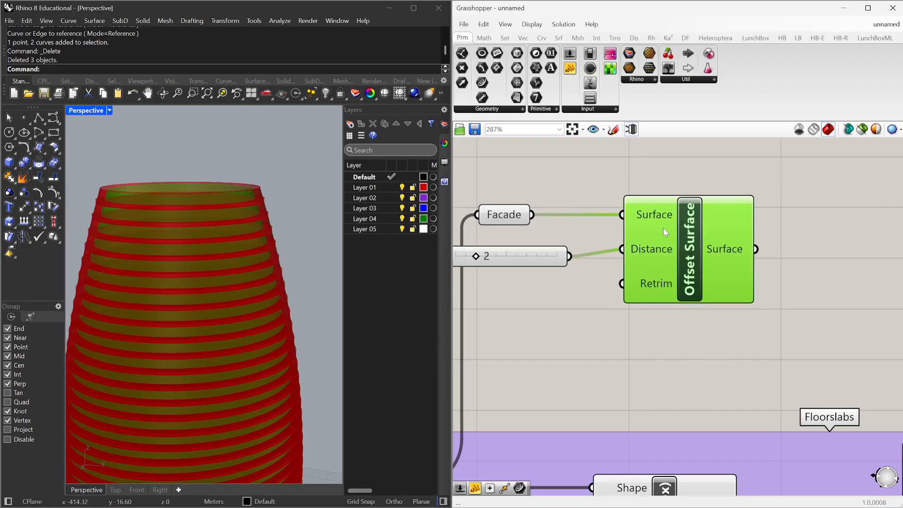
{"action": "scroll", "coordinate": [284, 185], "scroll_direction": "down", "scroll_amount": 5}
{"action": "right_click_drag", "start_coordinate": [284, 185], "coordinate": [258, 233]}
{"action": "scroll", "coordinate": [258, 231], "scroll_direction": "up", "scroll_amount": 5}
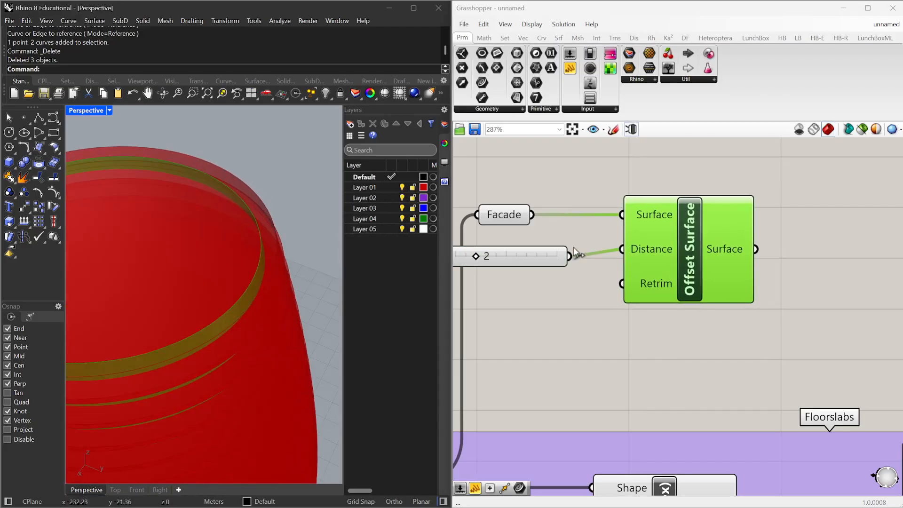
Set the distance slider to 1.
{"action": "right_click_drag", "start_coordinate": [518, 256], "coordinate": [582, 247]}
{"action": "mouse_move", "coordinate": [548, 244]}
{"action": "left_mouse_down"}
{"action": "mouse_move", "coordinate": [559, 244]}
{"action": "mouse_move", "coordinate": [529, 245]}
{"action": "mouse_move", "coordinate": [539, 245]}
{"action": "left_mouse_up"}
{"action": "scroll", "coordinate": [717, 239], "scroll_direction": "up", "scroll_amount": 3}
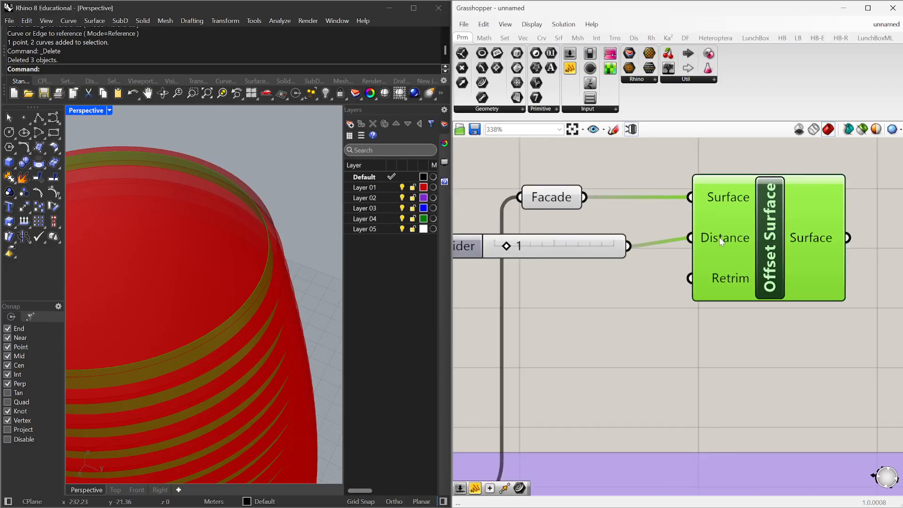
{"action": "left_click_drag", "start_coordinate": [548, 241], "coordinate": [613, 234]}
{"action": "scroll", "coordinate": [592, 236], "scroll_direction": "down", "scroll_amount": 3}
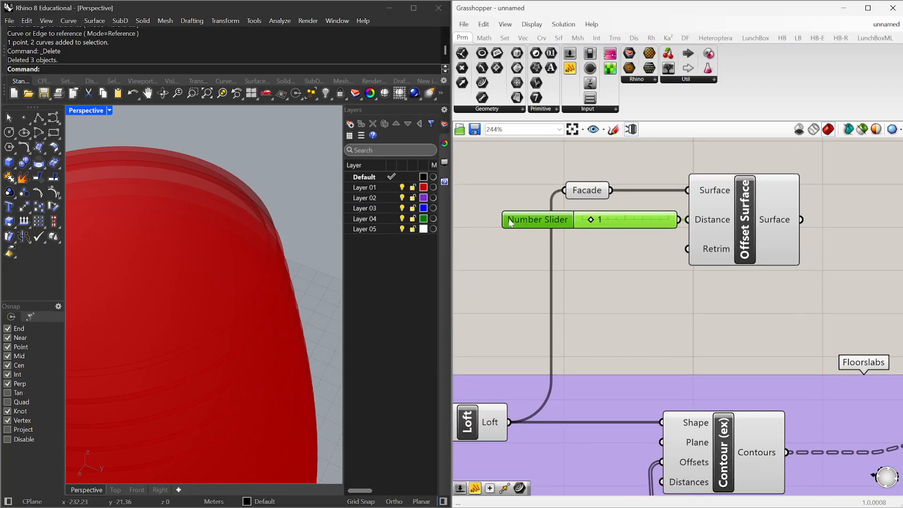
{"action": "scroll", "coordinate": [511, 222], "scroll_direction": "up", "scroll_amount": 3}
Set the slider's minimum to -10 and move the slider to -1.
{"action": "double_click", "coordinate": [535, 227]}
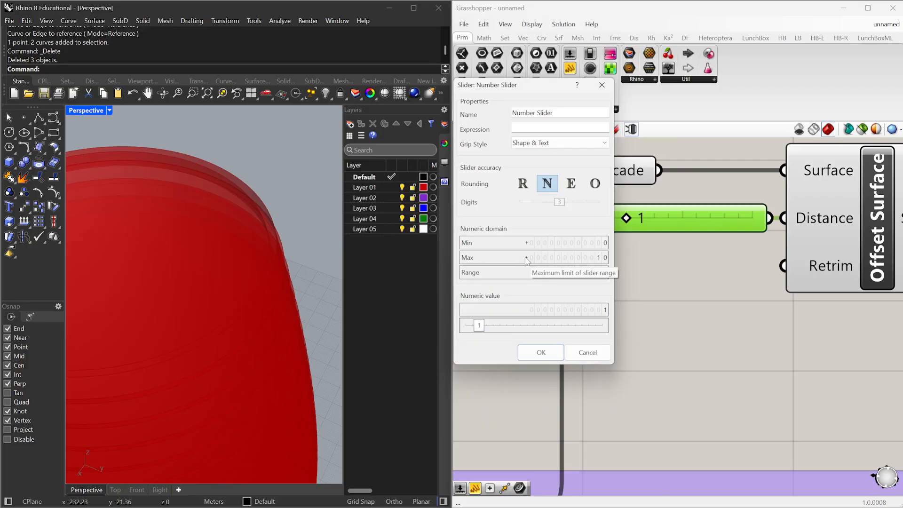
{"action": "left_click", "coordinate": [526, 242]}
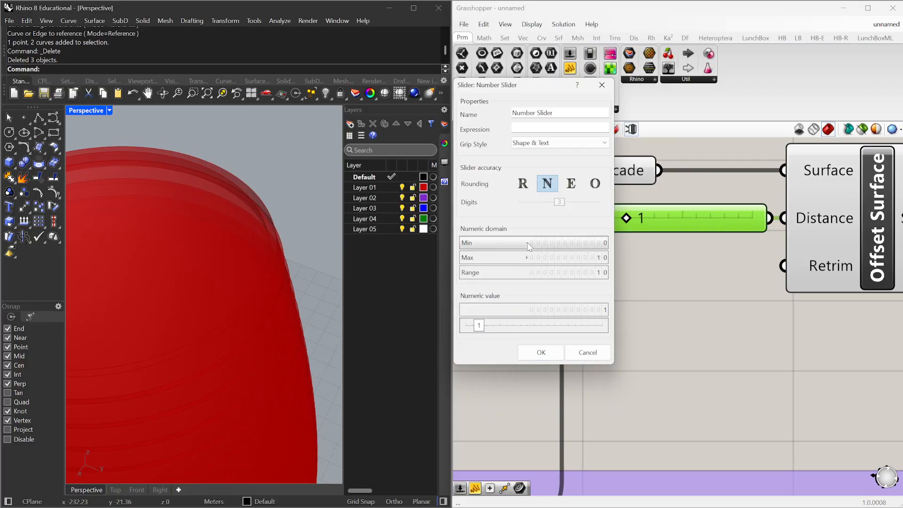
{"action": "double_click", "coordinate": [553, 243]}
{"action": "type", "text": "-10"}
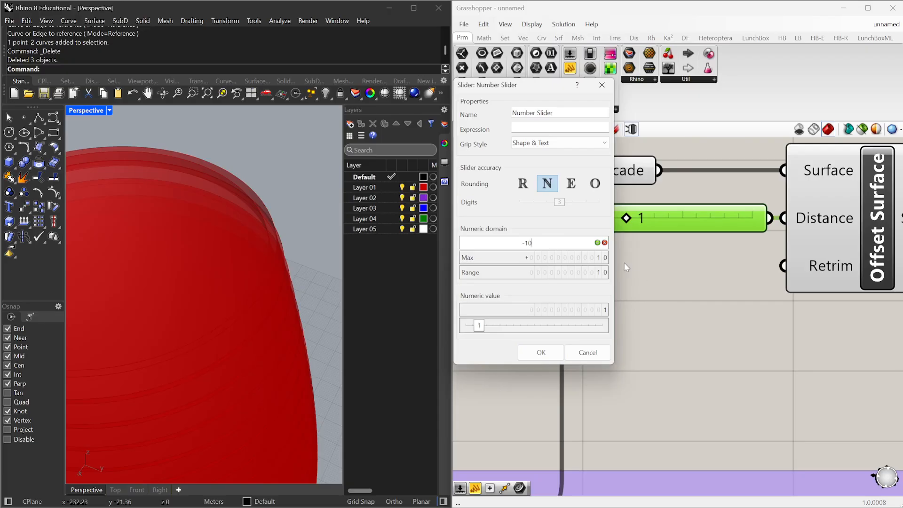
{"action": "left_click", "coordinate": [598, 242]}
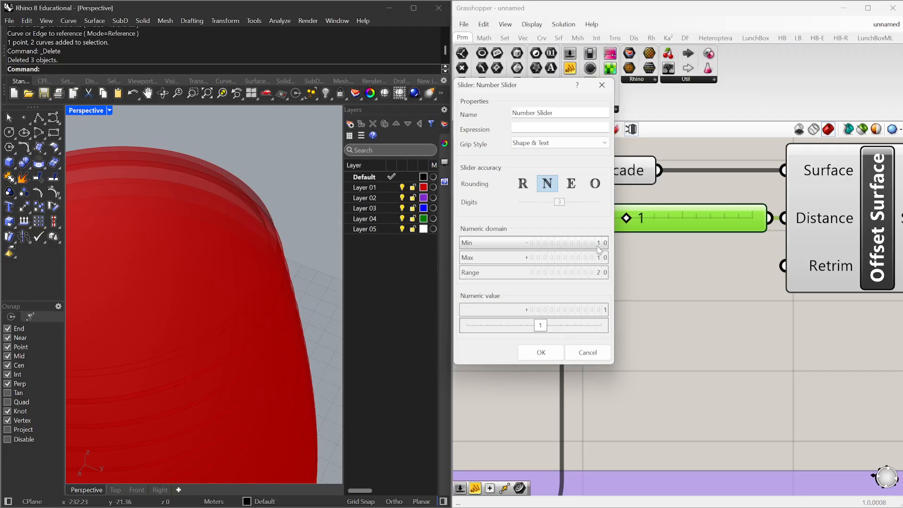
{"action": "left_click", "coordinate": [540, 352]}
{"action": "left_click_drag", "start_coordinate": [688, 217], "coordinate": [675, 219]}
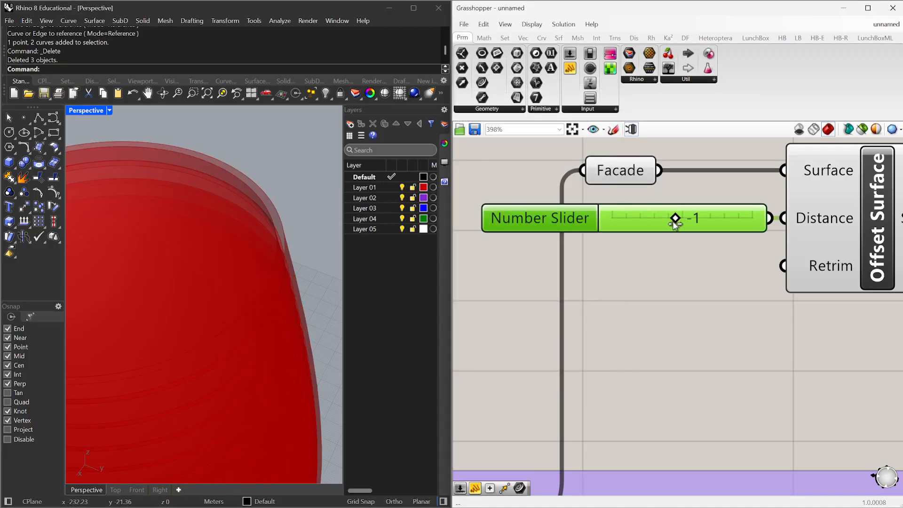
Switch the slider to floating-point rounding with a domain from -1 to 1.
{"action": "right_click_drag", "start_coordinate": [288, 249], "coordinate": [343, 219]}
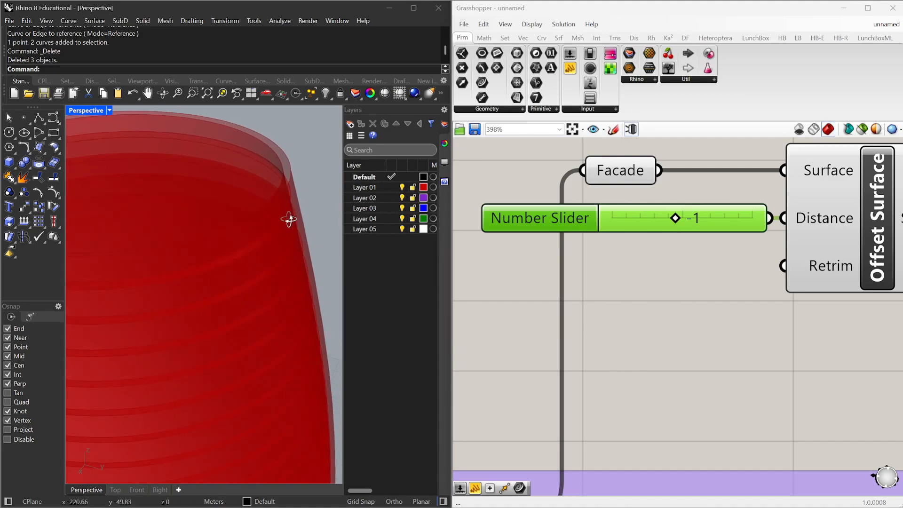
{"action": "double_click", "coordinate": [572, 212]}
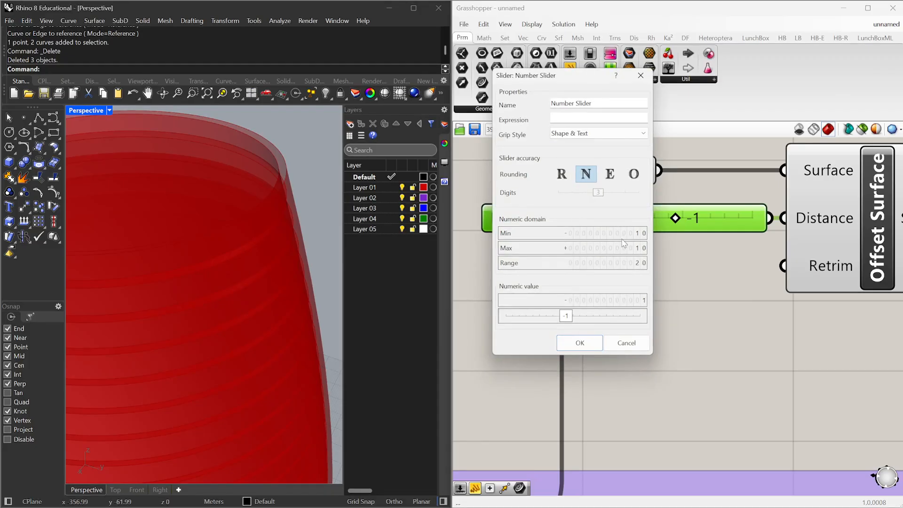
{"action": "left_click", "coordinate": [562, 175]}
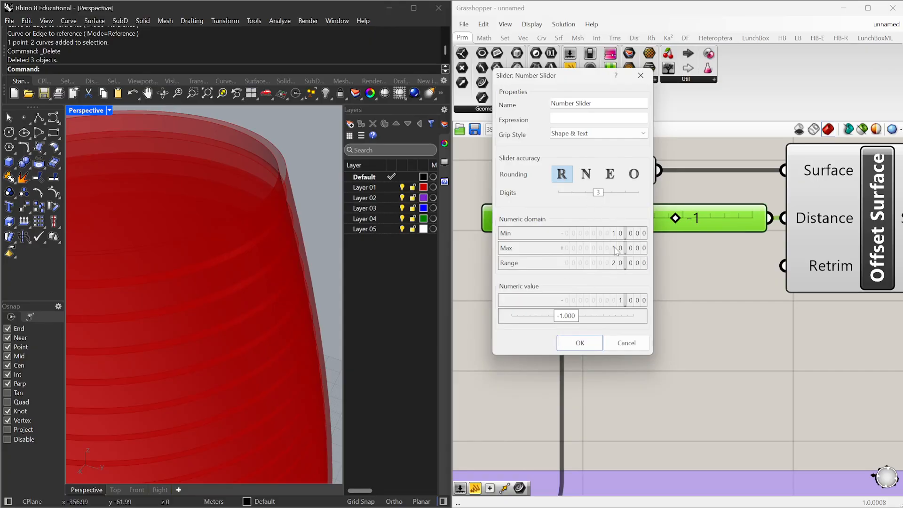
{"action": "double_click", "coordinate": [615, 234]}
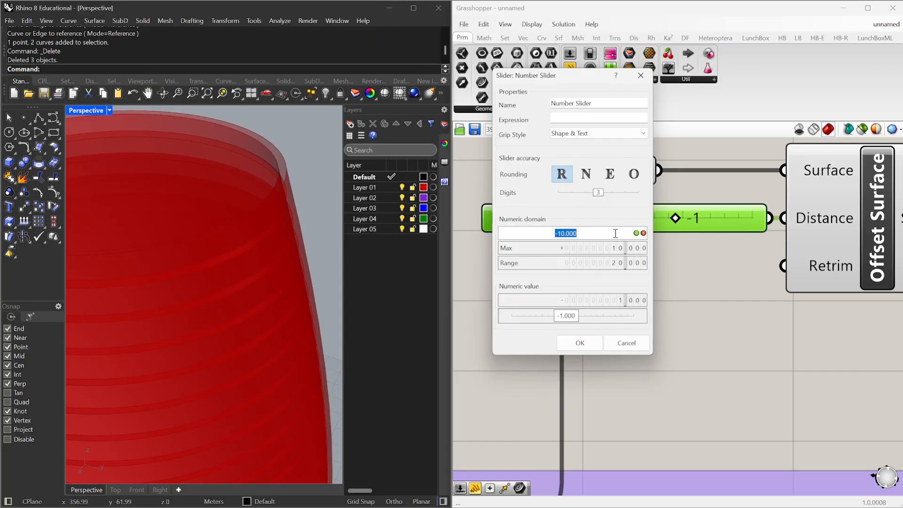
{"action": "type", "text": "-1"}
{"action": "key", "text": "Return"}
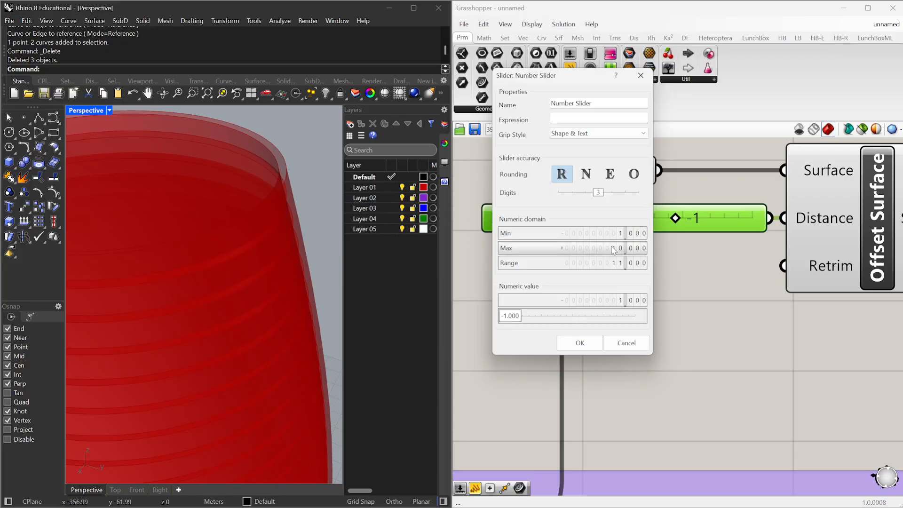
{"action": "double_click", "coordinate": [611, 247]}
{"action": "left_click_drag", "start_coordinate": [612, 247], "coordinate": [503, 250]}
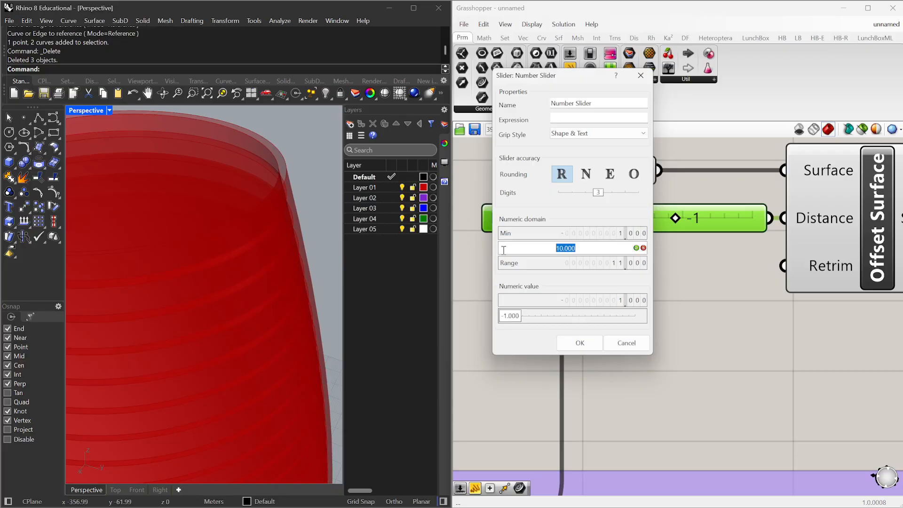
{"action": "type", "text": "1"}
{"action": "left_click", "coordinate": [580, 343]}
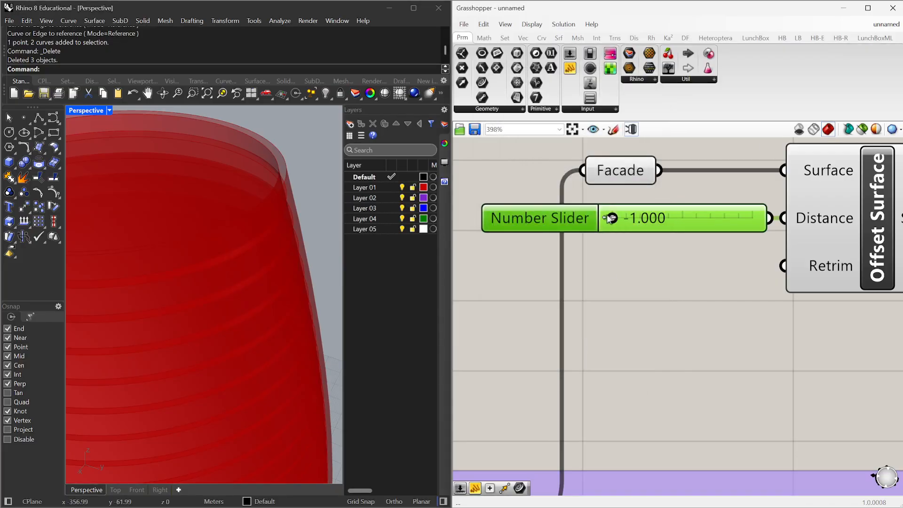
Slide the offset distance to about -0.422.
{"action": "scroll", "coordinate": [608, 217], "scroll_direction": "up", "scroll_amount": 3}
{"action": "left_click_drag", "start_coordinate": [608, 217], "coordinate": [627, 219]}
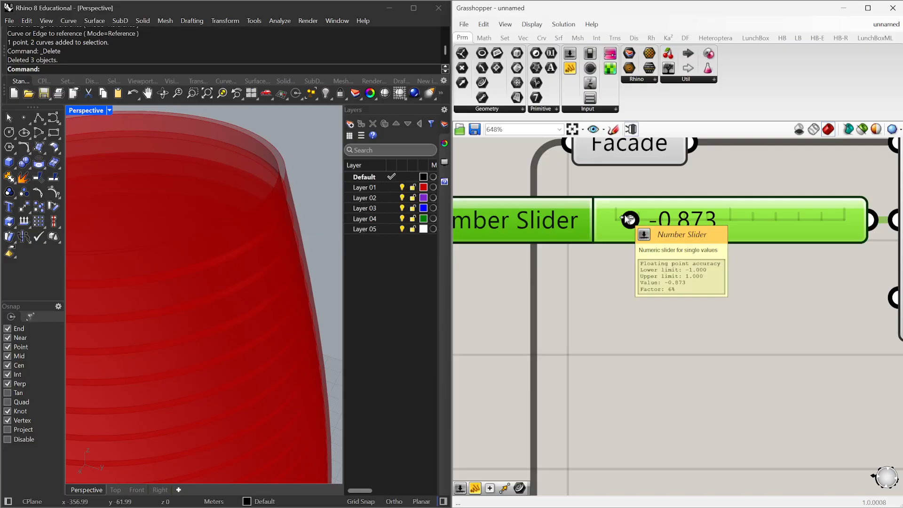
{"action": "left_click_drag", "start_coordinate": [630, 219], "coordinate": [683, 232]}
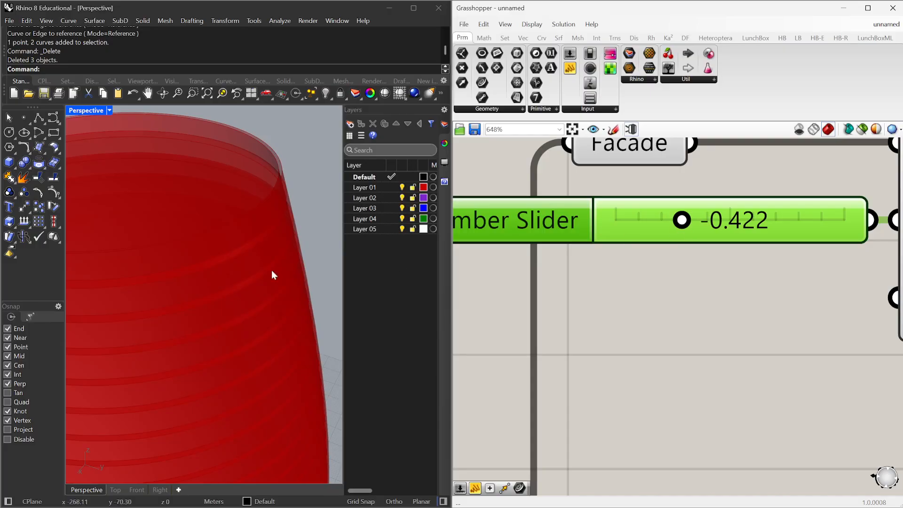
{"action": "scroll", "coordinate": [272, 270], "scroll_direction": "down", "scroll_amount": 5}
{"action": "scroll", "coordinate": [263, 249], "scroll_direction": "up", "scroll_amount": 10}
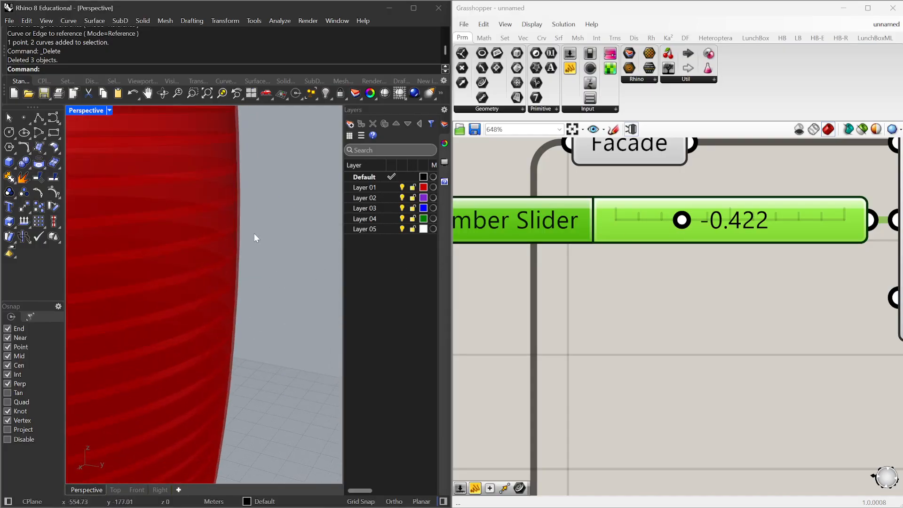
Slide the offset distance to about -0.518.
{"action": "scroll", "coordinate": [224, 239], "scroll_direction": "down", "scroll_amount": 10}
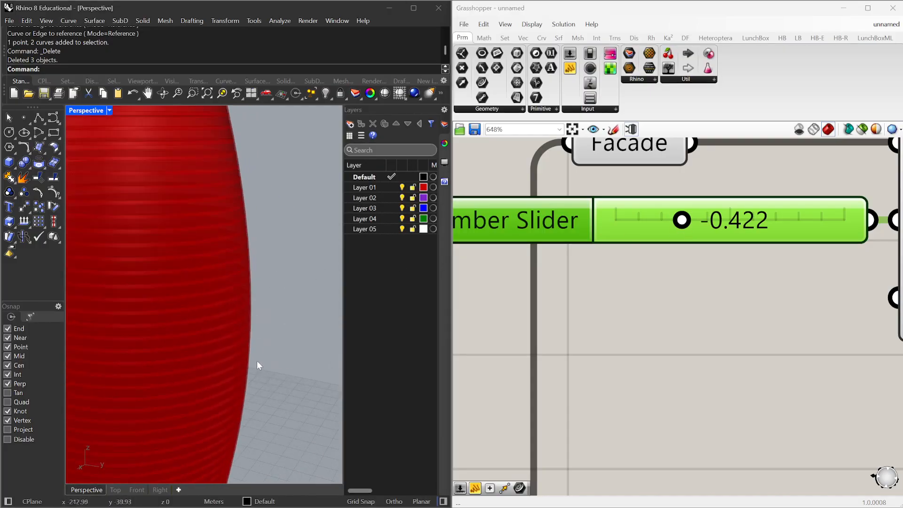
{"action": "scroll", "coordinate": [249, 183], "scroll_direction": "up", "scroll_amount": 6}
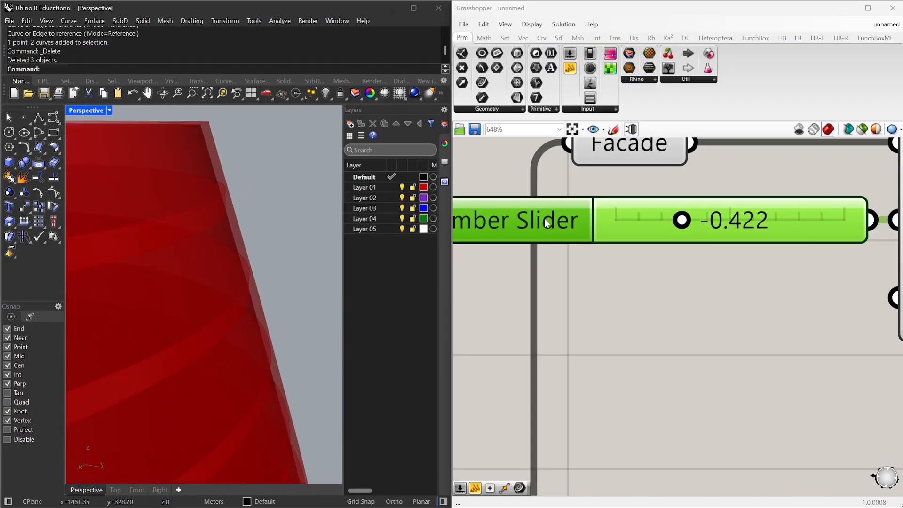
{"action": "mouse_move", "coordinate": [675, 218]}
{"action": "left_mouse_down"}
{"action": "mouse_move", "coordinate": [682, 217]}
{"action": "mouse_move", "coordinate": [657, 220]}
{"action": "mouse_move", "coordinate": [665, 222]}
{"action": "left_mouse_up"}
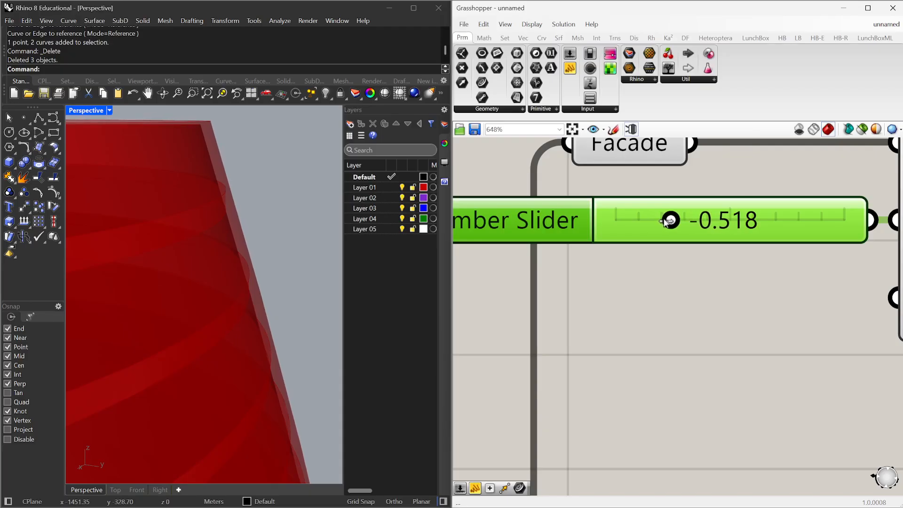
Switch the slider's rounding to integer numbers and back to floating point, then confirm.
{"action": "right_click", "coordinate": [486, 223]}
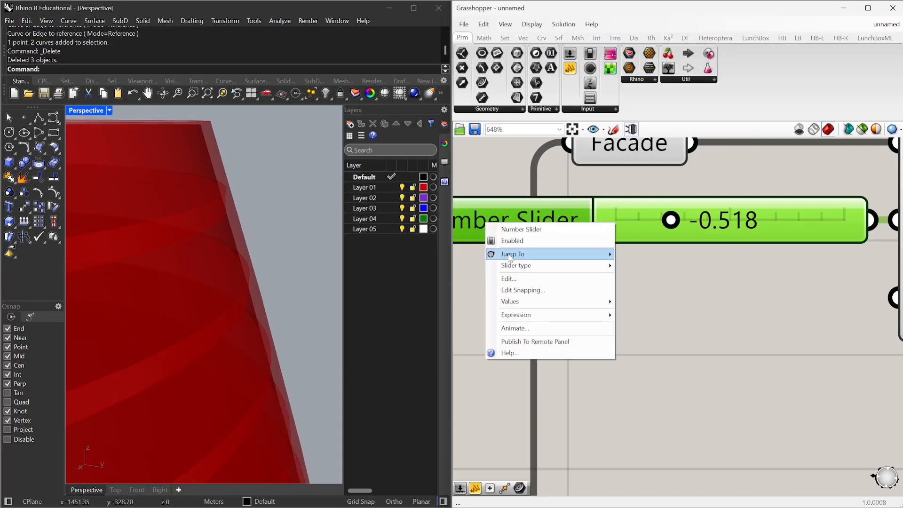
{"action": "double_click", "coordinate": [484, 221]}
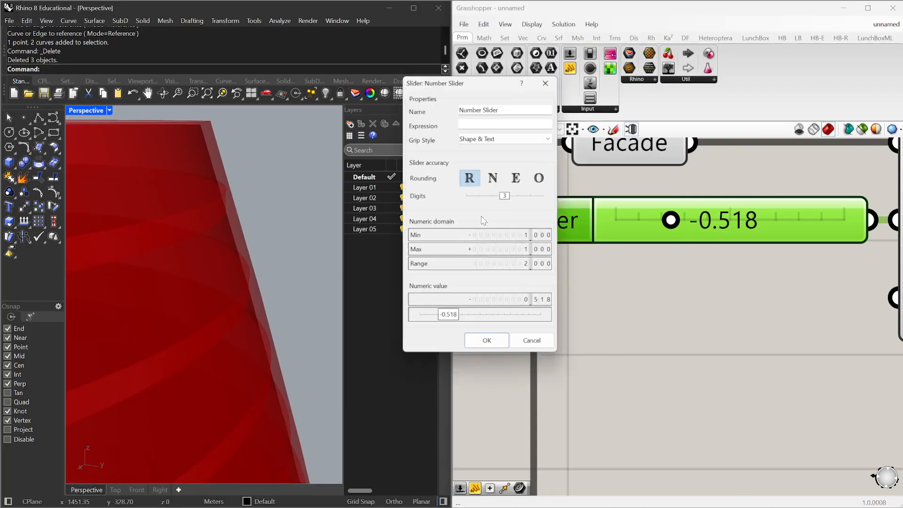
{"action": "left_click", "coordinate": [496, 181]}
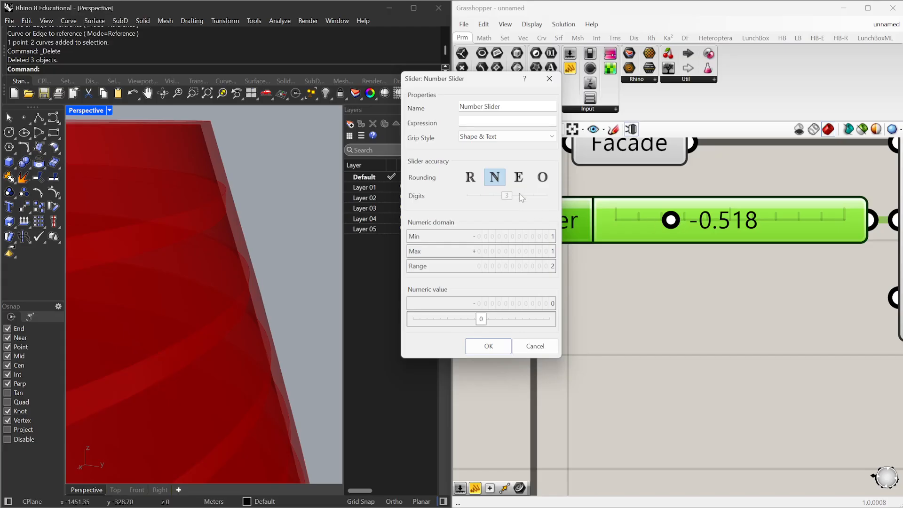
{"action": "left_click", "coordinate": [470, 177]}
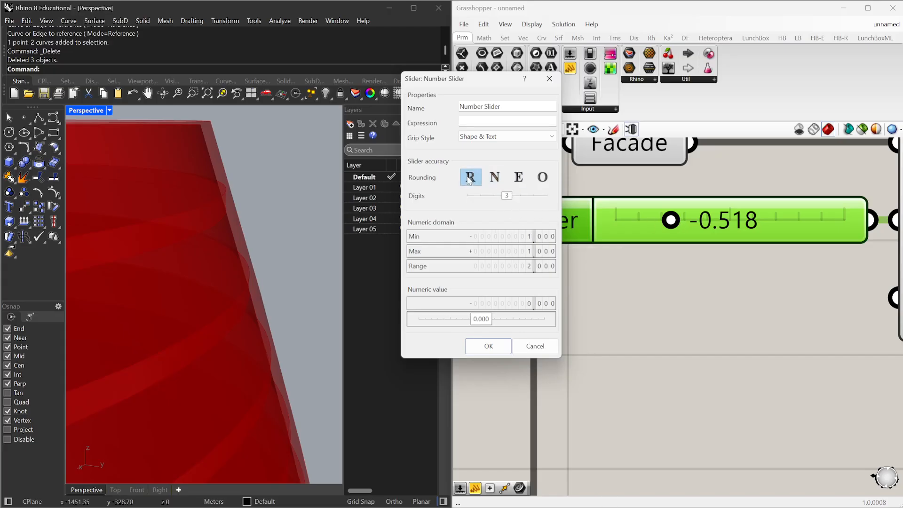
{"action": "left_click", "coordinate": [489, 345]}
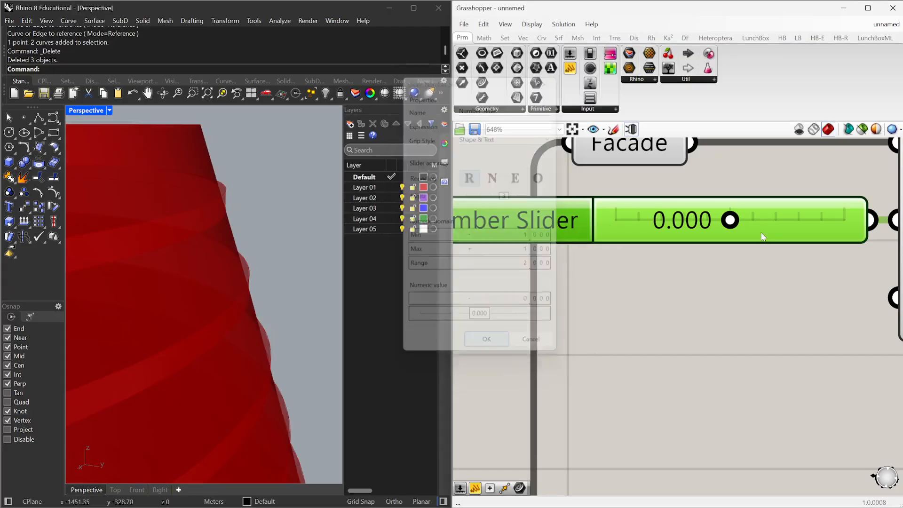
Reduce the slider to one decimal digit and slide the offset distance to -0.5.
{"action": "left_click_drag", "start_coordinate": [729, 220], "coordinate": [671, 220]}
{"action": "double_click", "coordinate": [552, 220]}
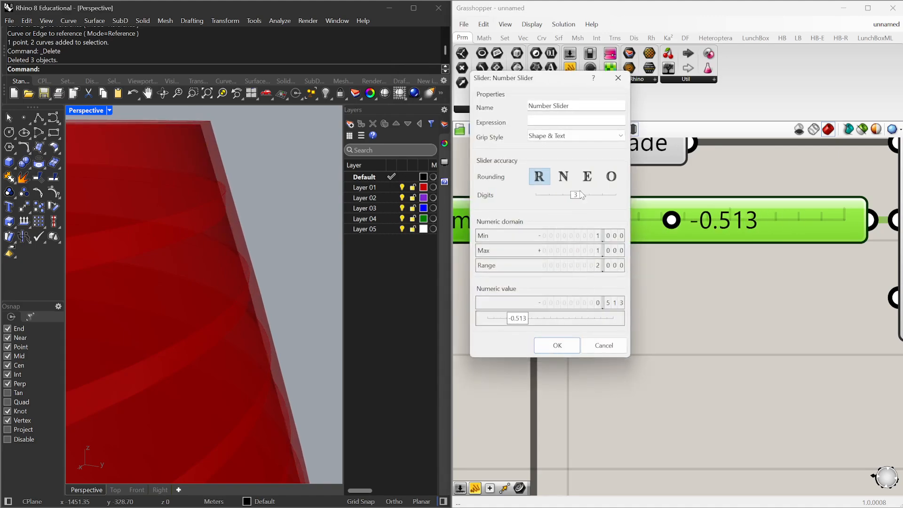
{"action": "left_click_drag", "start_coordinate": [582, 195], "coordinate": [549, 196]}
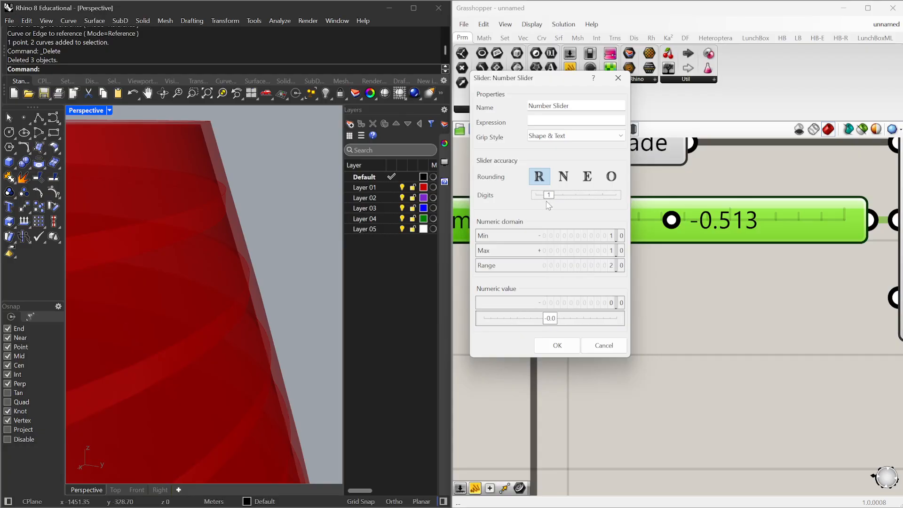
{"action": "left_click", "coordinate": [568, 349]}
{"action": "left_click_drag", "start_coordinate": [732, 222], "coordinate": [678, 229]}
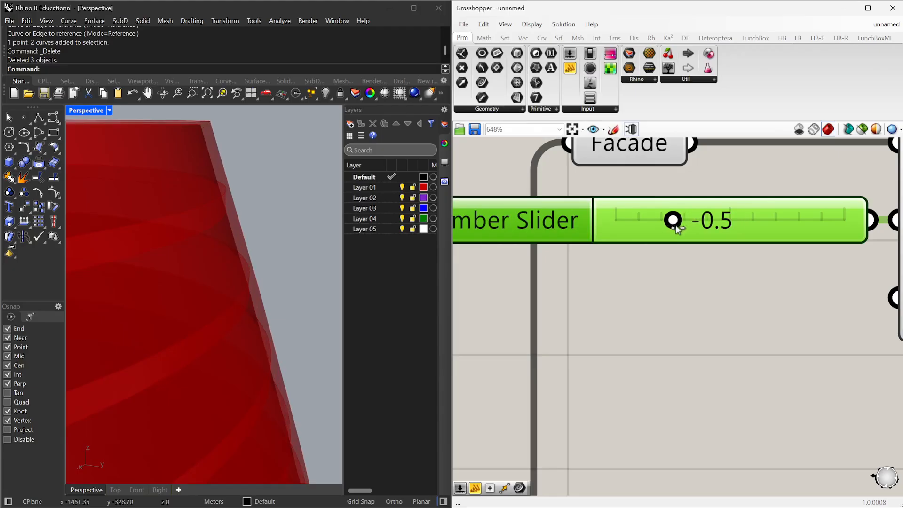
Place a LunchBox Skewed Quads component beside the Offset Surface component.
{"action": "scroll", "coordinate": [625, 318], "scroll_direction": "down", "scroll_amount": 4}
{"action": "scroll", "coordinate": [284, 225], "scroll_direction": "down", "scroll_amount": 3}
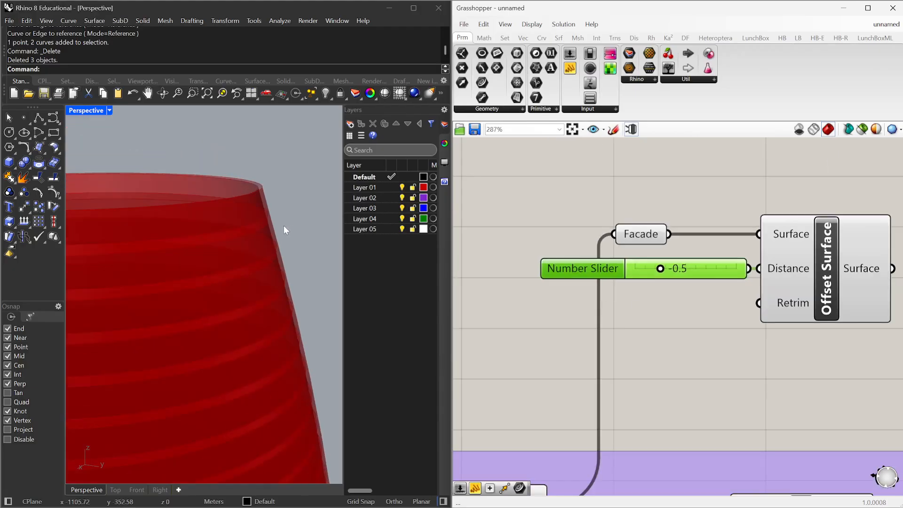
{"action": "scroll", "coordinate": [712, 255], "scroll_direction": "down", "scroll_amount": 3}
{"action": "left_click", "coordinate": [714, 218]}
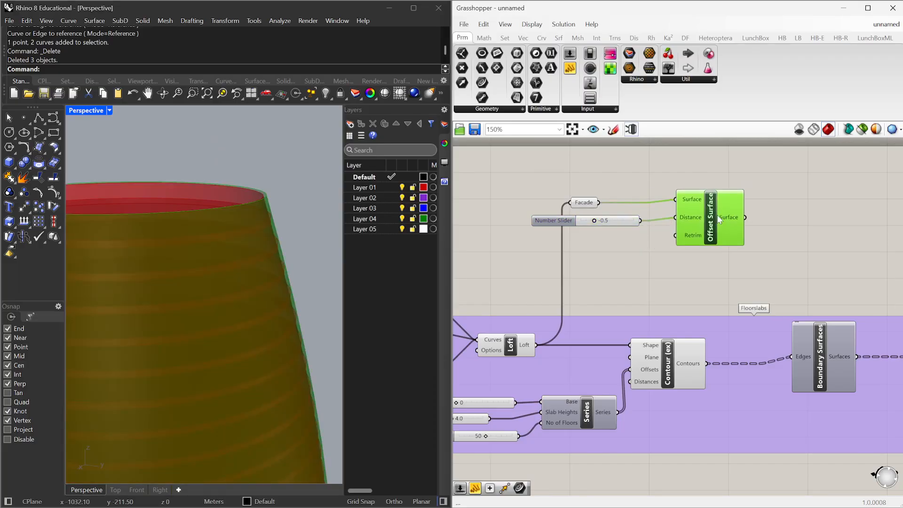
{"action": "right_click_drag", "start_coordinate": [748, 222], "coordinate": [604, 208]}
{"action": "scroll", "coordinate": [664, 187], "scroll_direction": "up", "scroll_amount": 1}
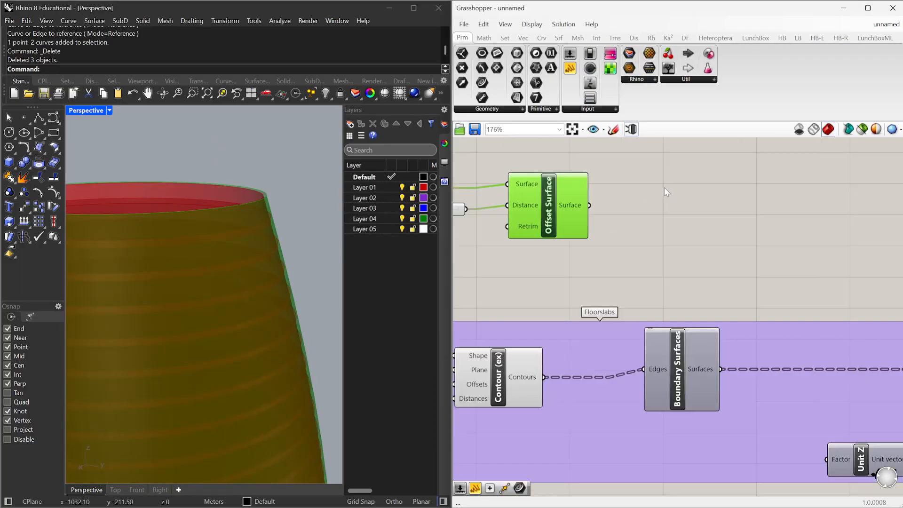
{"action": "right_click_drag", "start_coordinate": [664, 188], "coordinate": [658, 194]}
{"action": "left_click", "coordinate": [764, 37]}
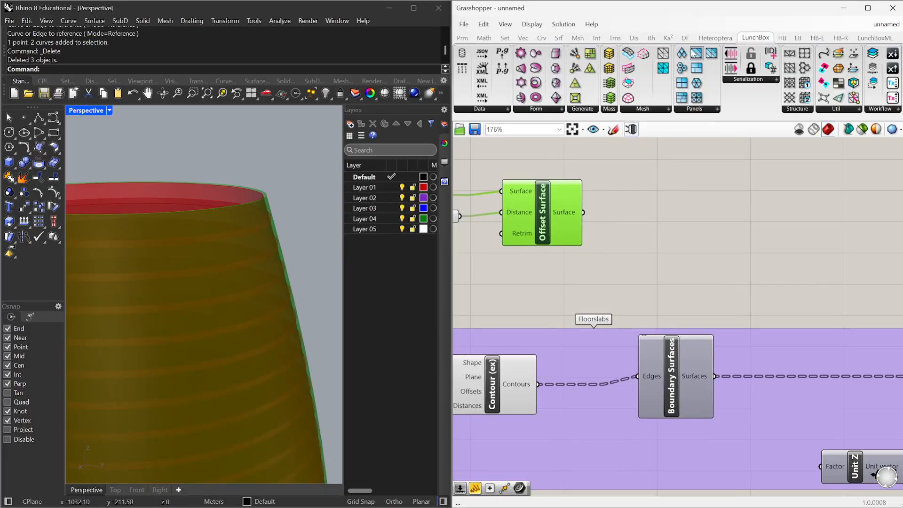
{"action": "scroll", "coordinate": [206, 239], "scroll_direction": "down", "scroll_amount": 10}
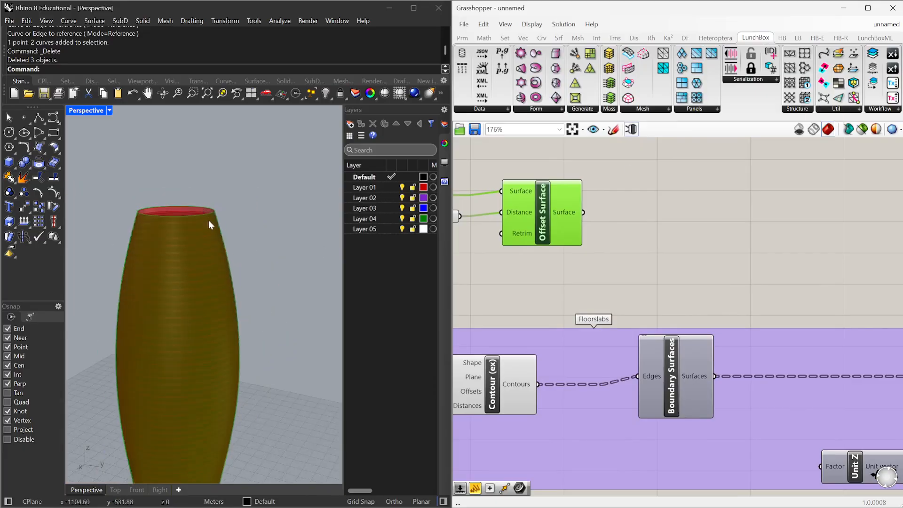
{"action": "right_click_drag", "start_coordinate": [208, 220], "coordinate": [186, 227]}
{"action": "scroll", "coordinate": [221, 244], "scroll_direction": "up", "scroll_amount": 4}
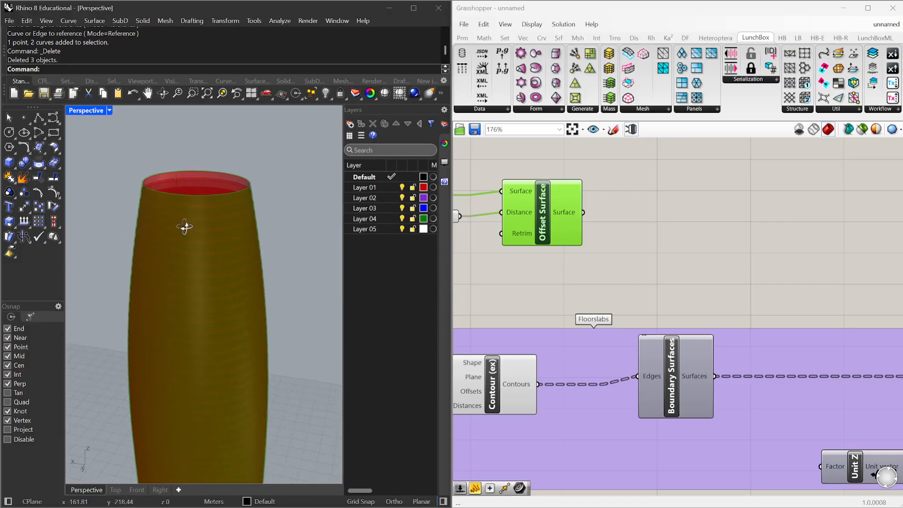
{"action": "scroll", "coordinate": [222, 224], "scroll_direction": "up", "scroll_amount": 7}
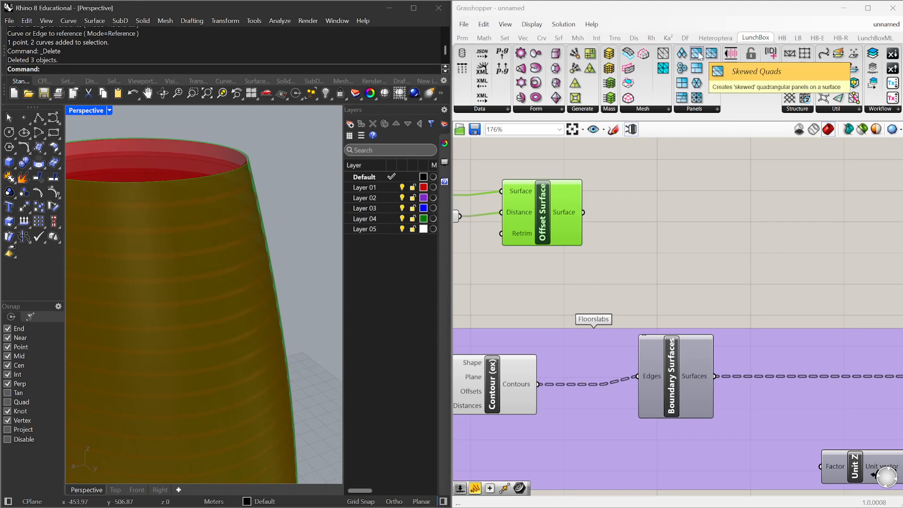
{"action": "left_click_drag", "start_coordinate": [700, 56], "coordinate": [680, 196]}
Connect the Offset Surface output to the Skewed Quads Surface input.
{"action": "scroll", "coordinate": [602, 211], "scroll_direction": "up", "scroll_amount": 1}
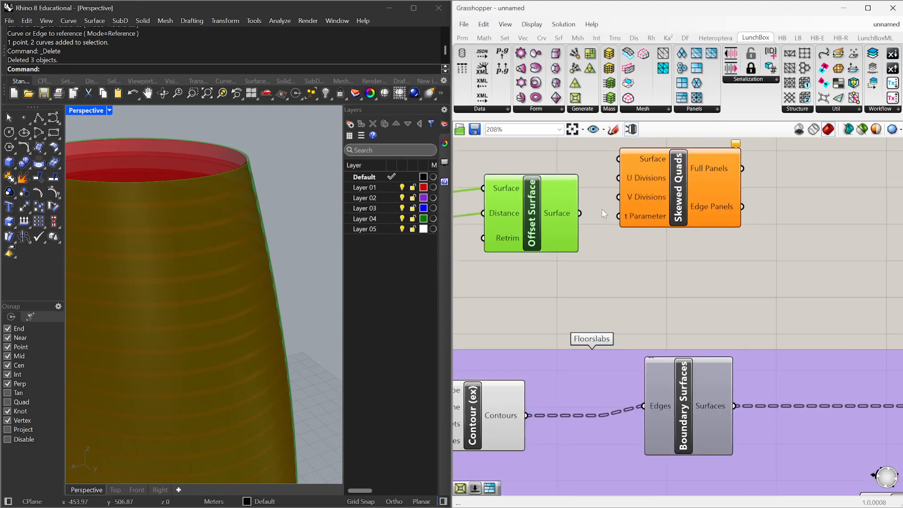
{"action": "left_click", "coordinate": [622, 226]}
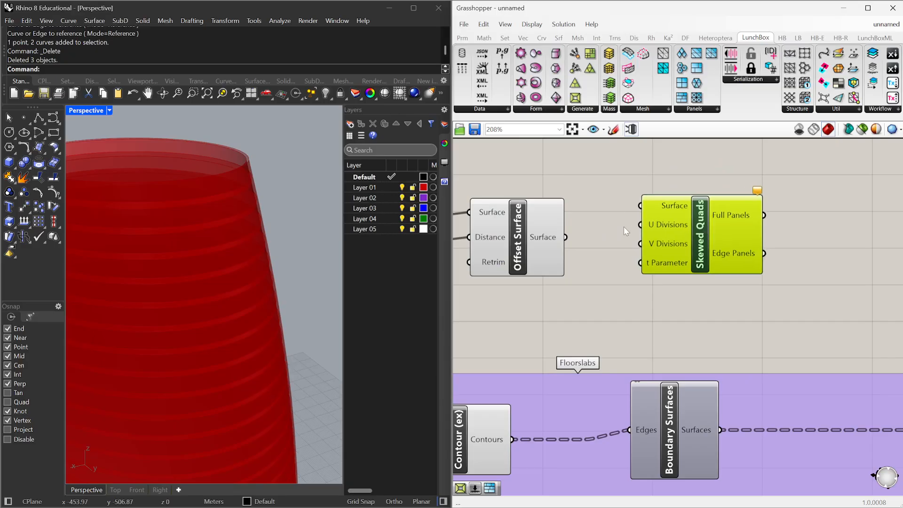
{"action": "scroll", "coordinate": [622, 226], "scroll_direction": "up", "scroll_amount": 1}
{"action": "scroll", "coordinate": [665, 229], "scroll_direction": "up", "scroll_amount": 1}
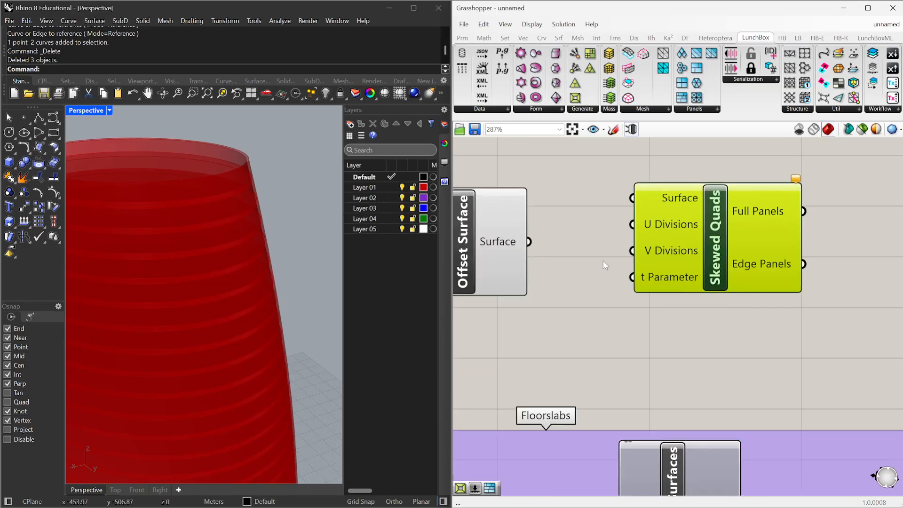
{"action": "left_click_drag", "start_coordinate": [528, 242], "coordinate": [680, 196]}
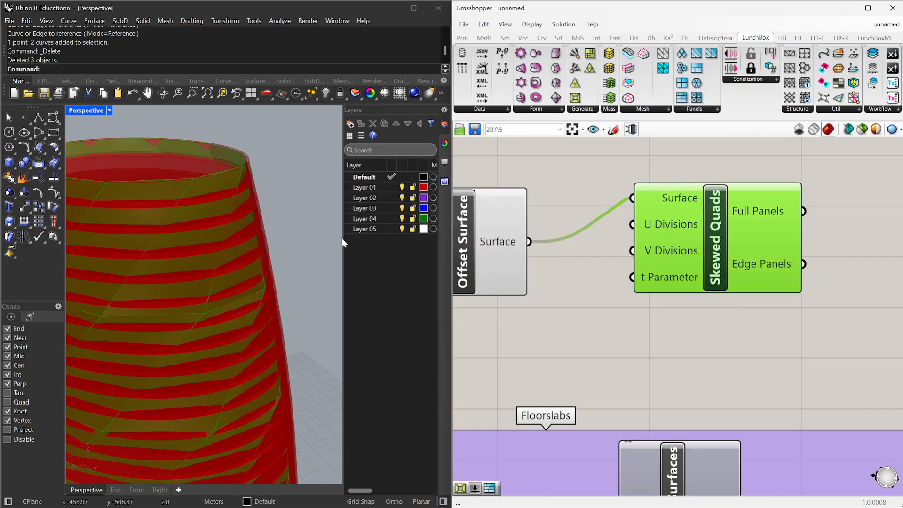
Turn off preview for the Facade, number slider and Offset Surface components.
{"action": "scroll", "coordinate": [329, 232], "scroll_direction": "down", "scroll_amount": 6}
{"action": "right_click_drag", "start_coordinate": [255, 221], "coordinate": [271, 239]}
{"action": "scroll", "coordinate": [649, 261], "scroll_direction": "down", "scroll_amount": 5}
{"action": "right_click_drag", "start_coordinate": [531, 279], "coordinate": [667, 266]}
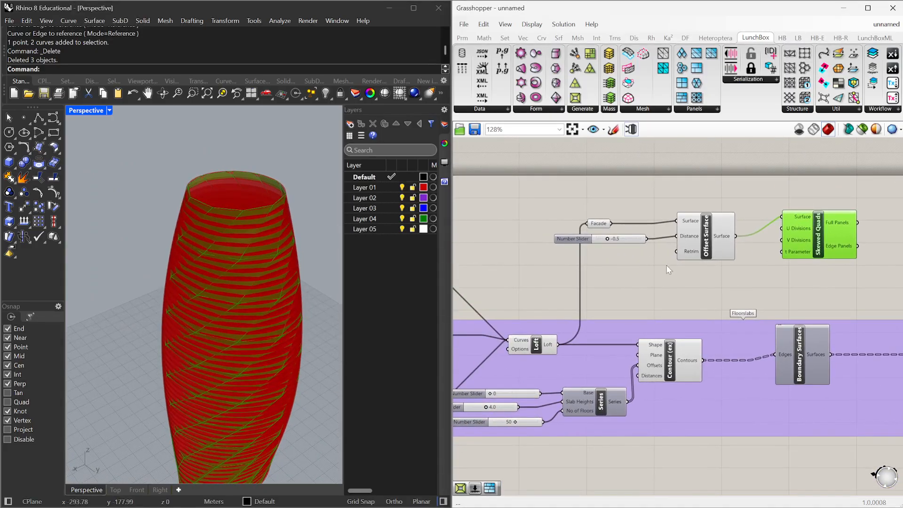
{"action": "left_click_drag", "start_coordinate": [726, 272], "coordinate": [561, 208]}
{"action": "right_click", "coordinate": [678, 194]}
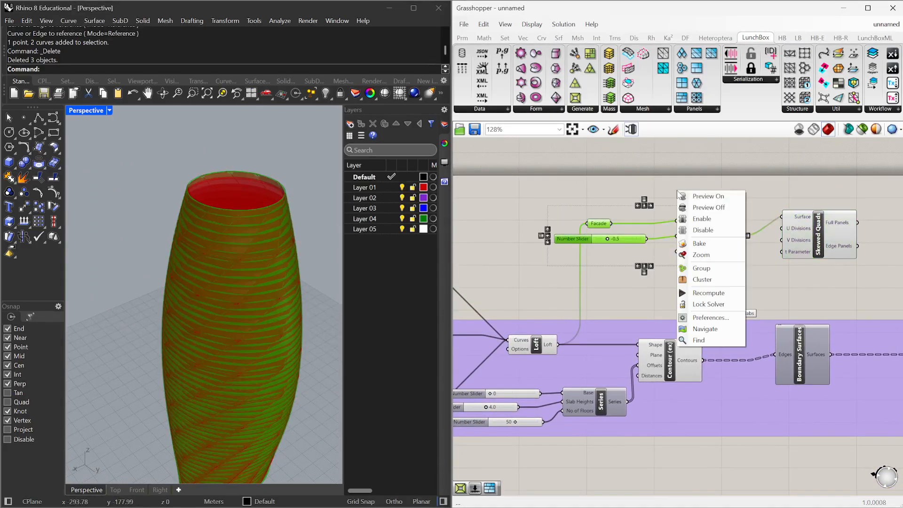
{"action": "left_click", "coordinate": [721, 207]}
Turn off preview for the Loft component.
{"action": "left_click", "coordinate": [534, 344]}
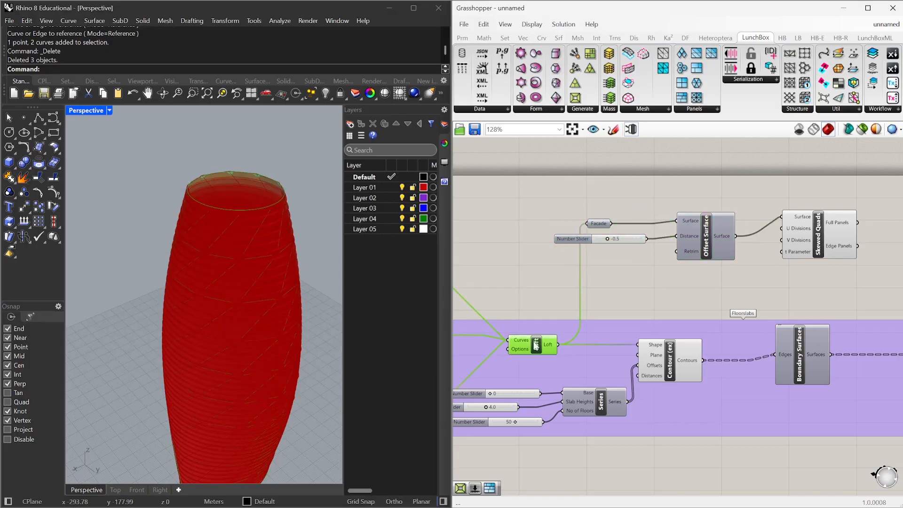
{"action": "right_click", "coordinate": [534, 344]}
{"action": "left_click", "coordinate": [563, 364]}
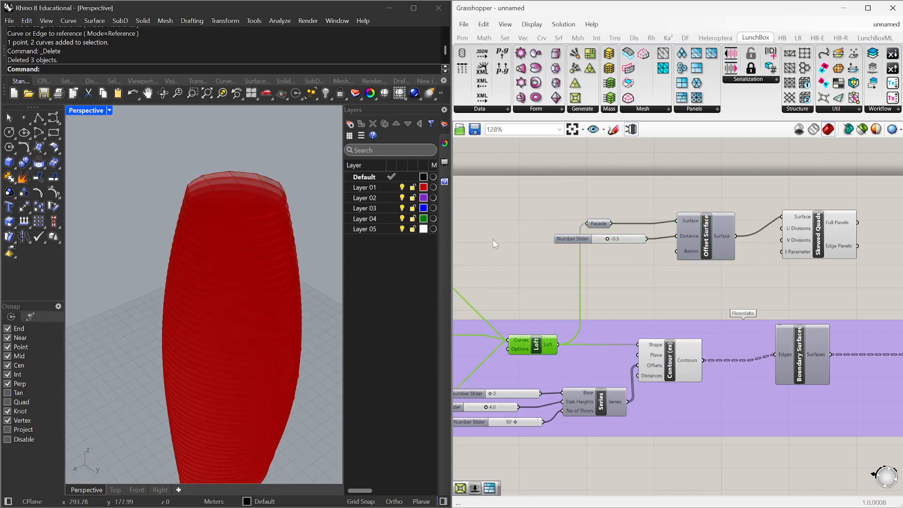
Select the Floorslabs group's components and turn off their preview.
{"action": "scroll", "coordinate": [272, 246], "scroll_direction": "down", "scroll_amount": 2}
{"action": "scroll", "coordinate": [693, 267], "scroll_direction": "down", "scroll_amount": 6}
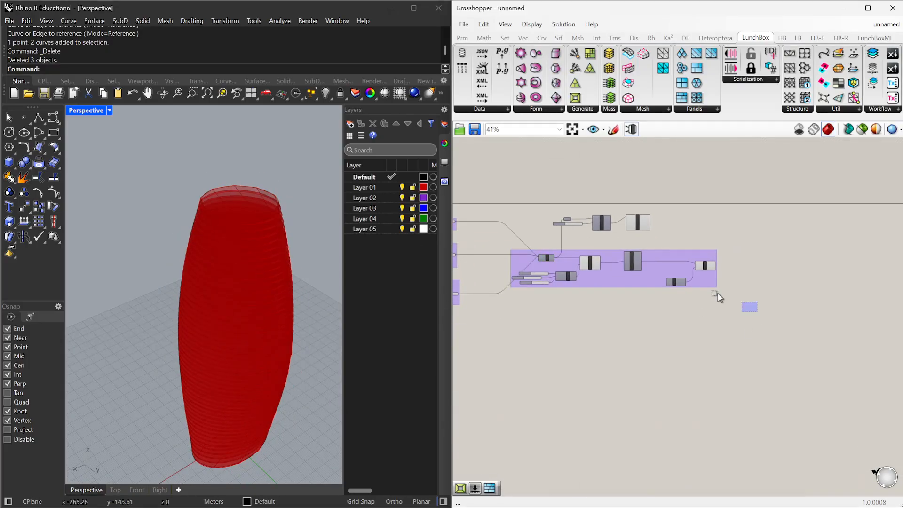
{"action": "left_click_drag", "start_coordinate": [717, 297], "coordinate": [478, 247]}
{"action": "right_click", "coordinate": [637, 245]}
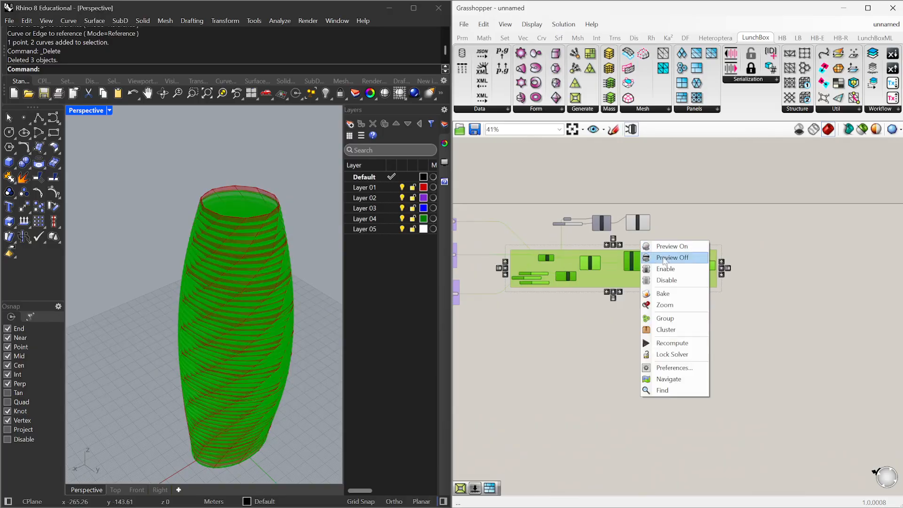
{"action": "left_click", "coordinate": [671, 258]}
Examine the skewed quad panels across the tower in the viewport.
{"action": "right_click_drag", "start_coordinate": [292, 297], "coordinate": [224, 268]}
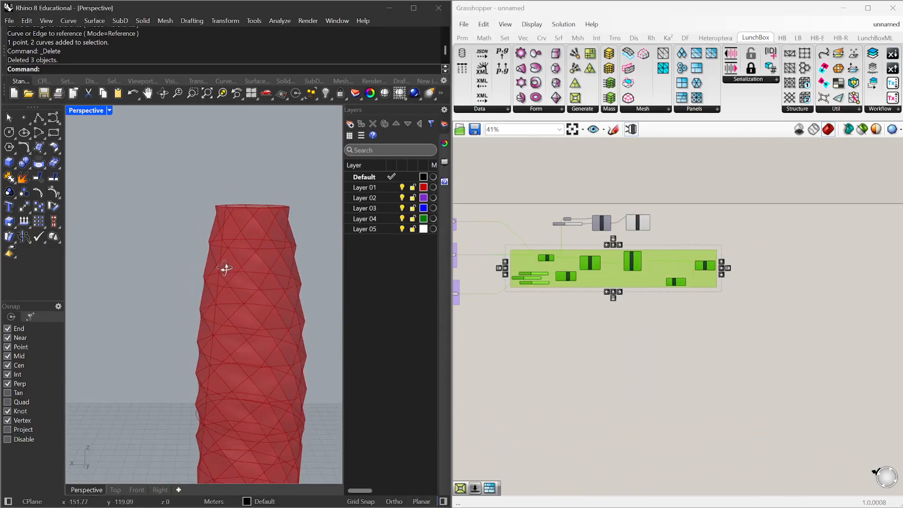
{"action": "scroll", "coordinate": [216, 249], "scroll_direction": "down", "scroll_amount": 5}
{"action": "scroll", "coordinate": [159, 264], "scroll_direction": "up", "scroll_amount": 5}
{"action": "right_click_drag", "start_coordinate": [159, 267], "coordinate": [278, 263]}
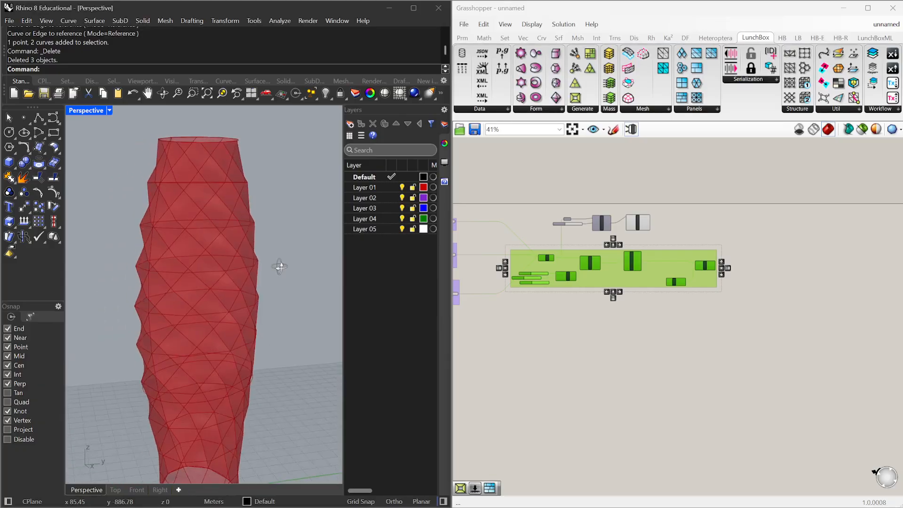
{"action": "scroll", "coordinate": [607, 242], "scroll_direction": "up", "scroll_amount": 5}
{"action": "scroll", "coordinate": [606, 242], "scroll_direction": "up", "scroll_amount": 3}
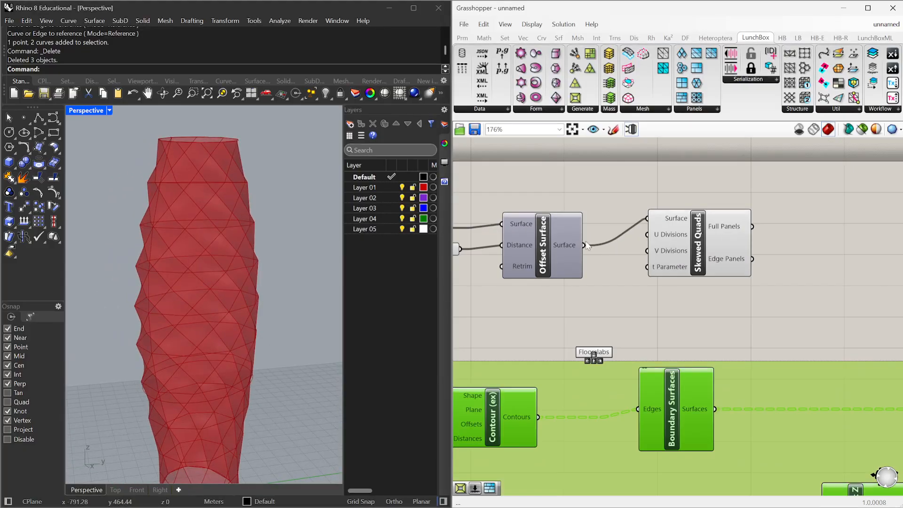
Nudge the Skewed Quads component slightly and inspect its U Divisions input.
{"action": "left_click", "coordinate": [706, 249]}
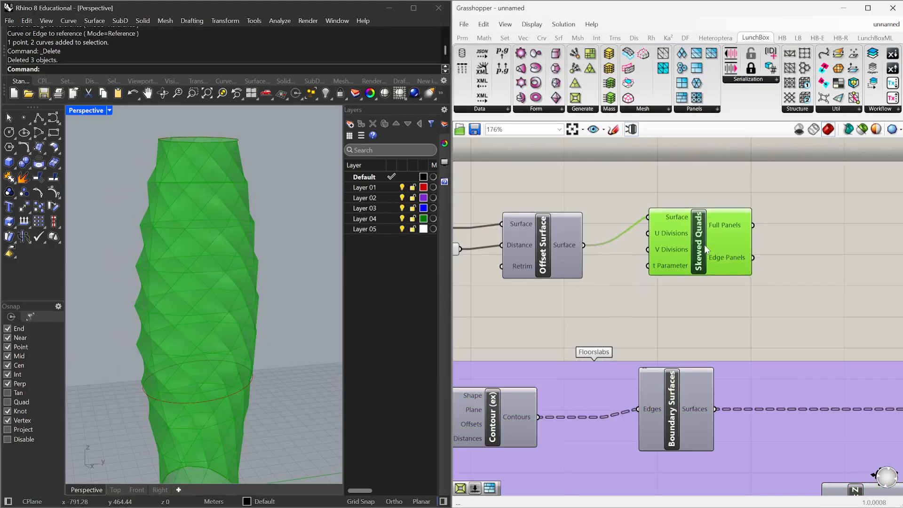
{"action": "mouse_move", "coordinate": [705, 245]}
{"action": "left_mouse_down"}
{"action": "mouse_move", "coordinate": [706, 253]}
{"action": "mouse_move", "coordinate": [715, 235]}
{"action": "mouse_move", "coordinate": [693, 255]}
{"action": "mouse_move", "coordinate": [734, 257]}
{"action": "mouse_move", "coordinate": [692, 259]}
{"action": "mouse_move", "coordinate": [715, 253]}
{"action": "left_mouse_up"}
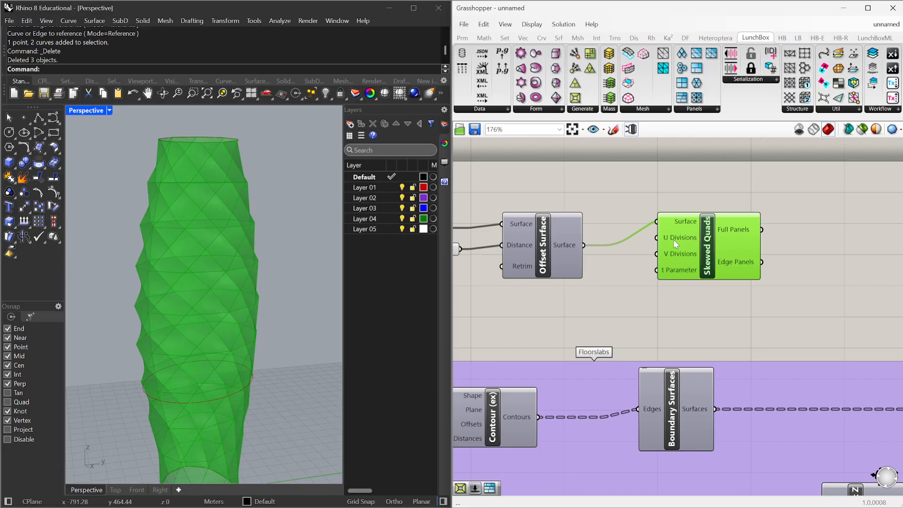
{"action": "mouse_move", "coordinate": [679, 237]}
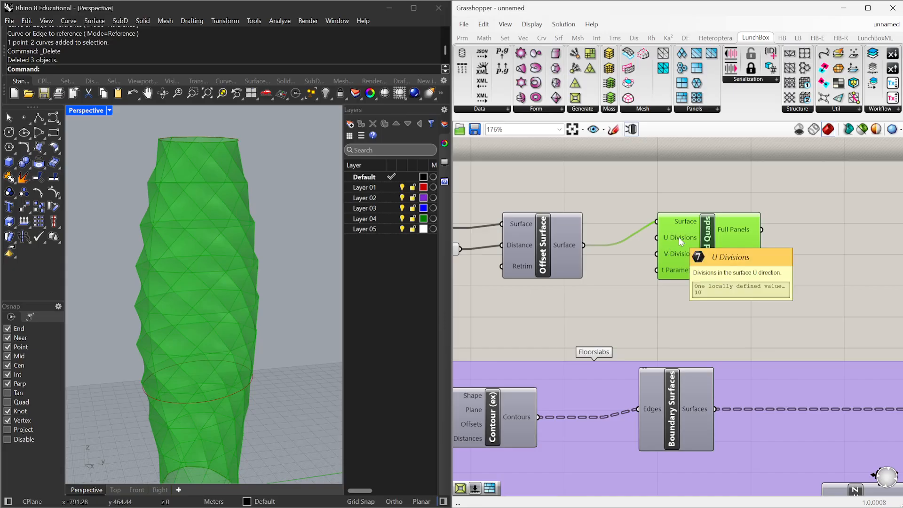
{"action": "mouse_move", "coordinate": [680, 254]}
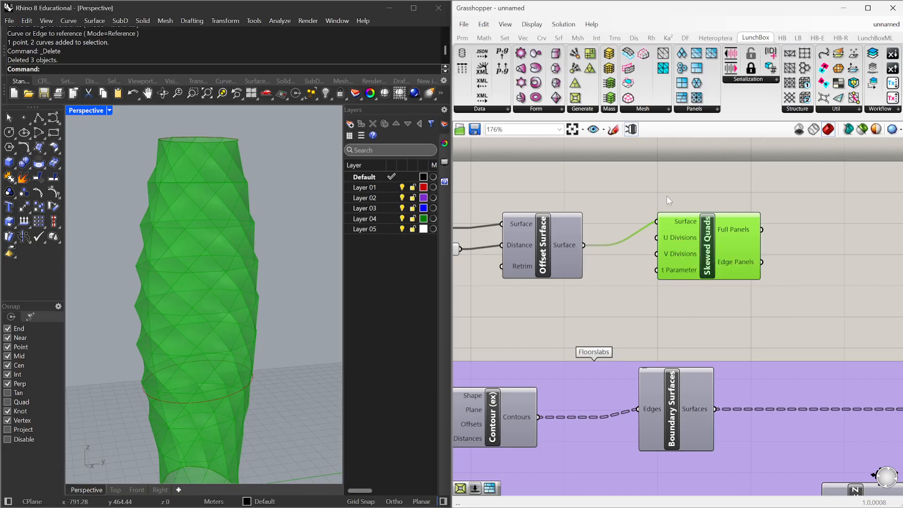
Add a new number slider with a value of 50 to the canvas.
{"action": "scroll", "coordinate": [666, 196], "scroll_direction": "down", "scroll_amount": 5}
{"action": "right_click_drag", "start_coordinate": [667, 196], "coordinate": [687, 188]}
{"action": "right_click_drag", "start_coordinate": [193, 281], "coordinate": [188, 306]}
{"action": "right_click_drag", "start_coordinate": [672, 247], "coordinate": [699, 238]}
{"action": "scroll", "coordinate": [654, 228], "scroll_direction": "up", "scroll_amount": 3}
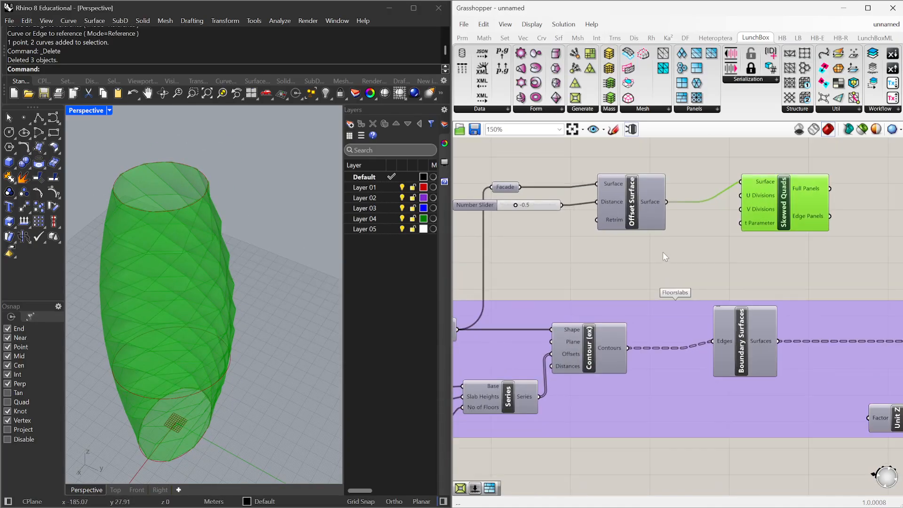
{"action": "double_click", "coordinate": [662, 253]}
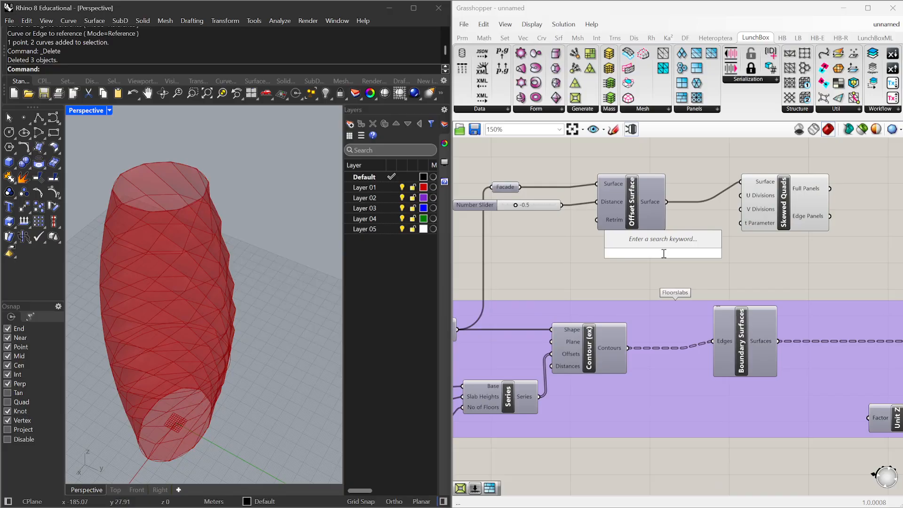
{"action": "type", "text": "50"}
{"action": "key", "text": "Return"}
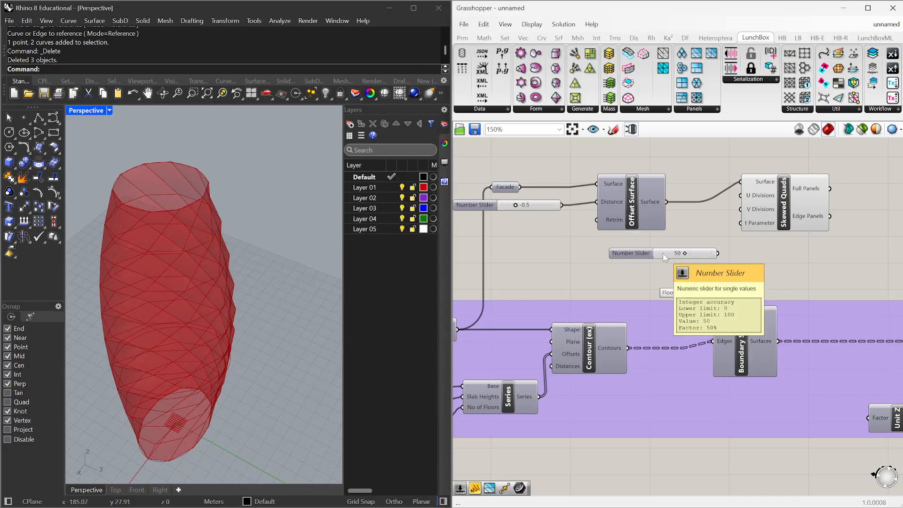
Duplicate the 50 slider and wire the original into the Skewed Quads U Divisions input.
{"action": "left_click", "coordinate": [663, 253]}
{"action": "key", "text": "ctrl+c"}
{"action": "key", "text": "ctrl+v"}
{"action": "left_click_drag", "start_coordinate": [720, 260], "coordinate": [751, 201]}
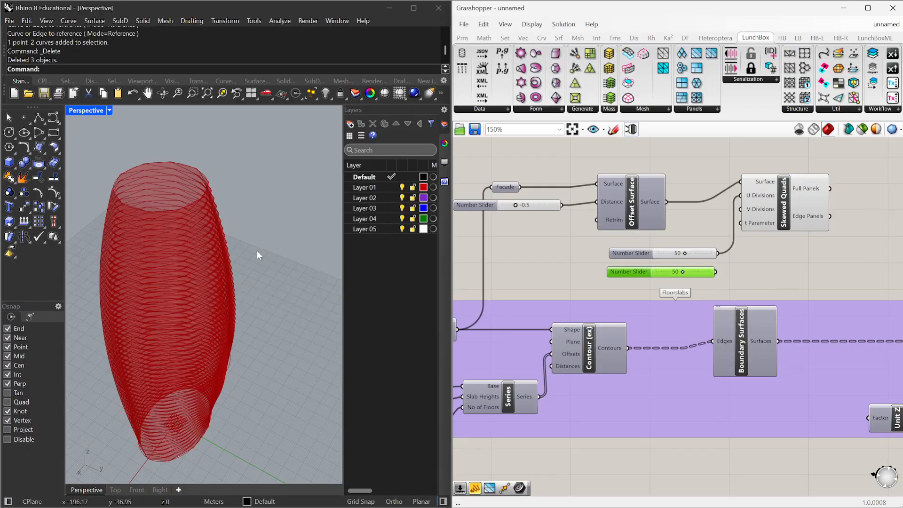
Move the U slider up, wire the copied slider into V Divisions, and set it to 31.
{"action": "scroll", "coordinate": [192, 200], "scroll_direction": "up", "scroll_amount": 6}
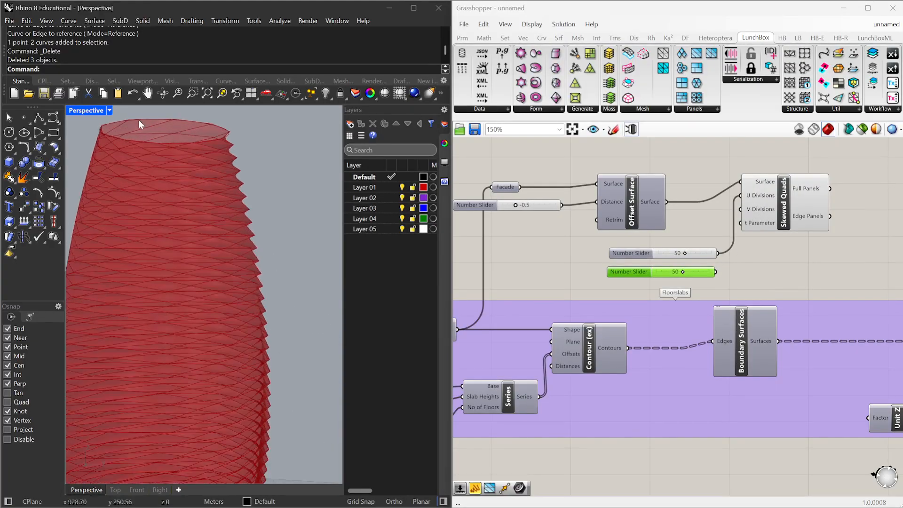
{"action": "scroll", "coordinate": [176, 166], "scroll_direction": "down", "scroll_amount": 4}
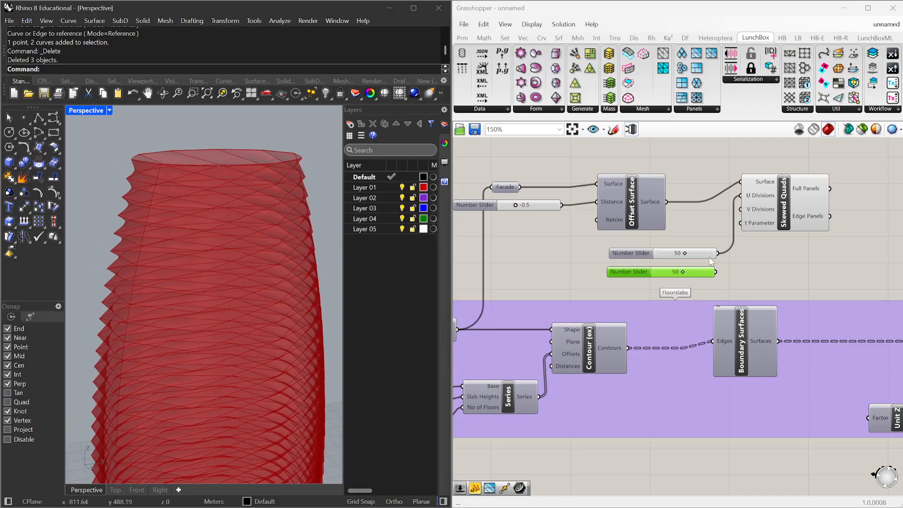
{"action": "left_click_drag", "start_coordinate": [710, 257], "coordinate": [674, 244]}
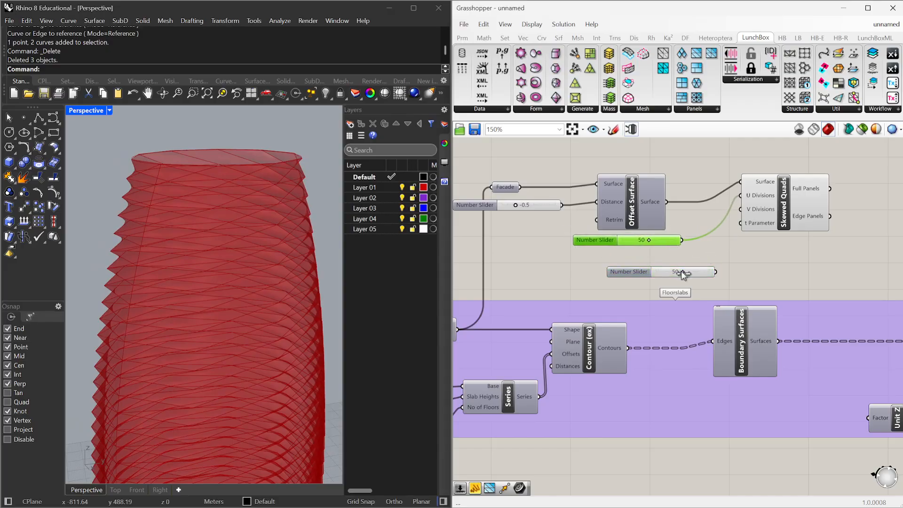
{"action": "left_click_drag", "start_coordinate": [683, 275], "coordinate": [741, 209]}
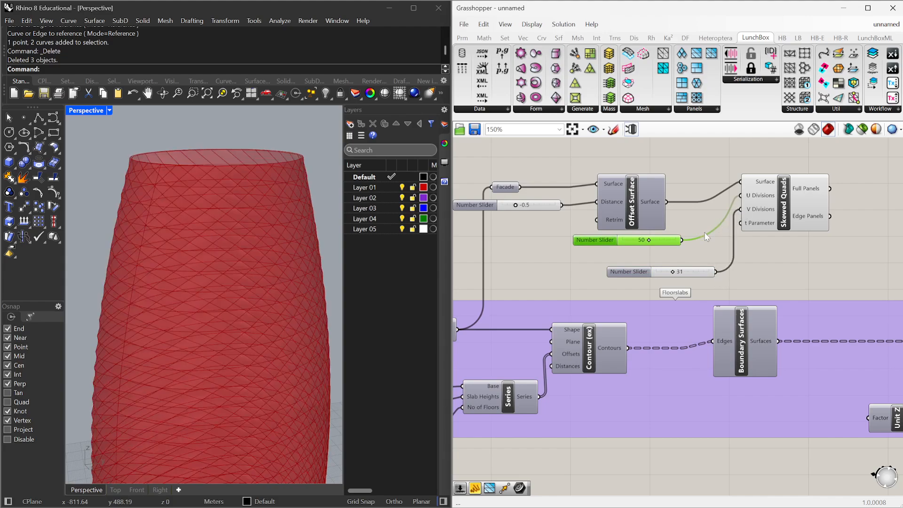
Set the U Divisions slider to 25.
{"action": "scroll", "coordinate": [235, 193], "scroll_direction": "down", "scroll_amount": 4}
{"action": "right_click_drag", "start_coordinate": [226, 197], "coordinate": [171, 189]}
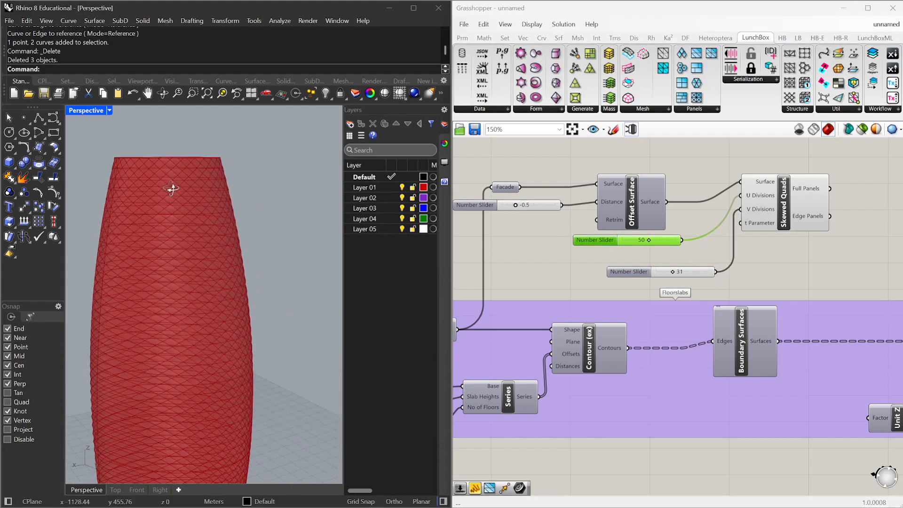
{"action": "scroll", "coordinate": [197, 150], "scroll_direction": "up", "scroll_amount": 6}
{"action": "scroll", "coordinate": [215, 196], "scroll_direction": "down", "scroll_amount": 6}
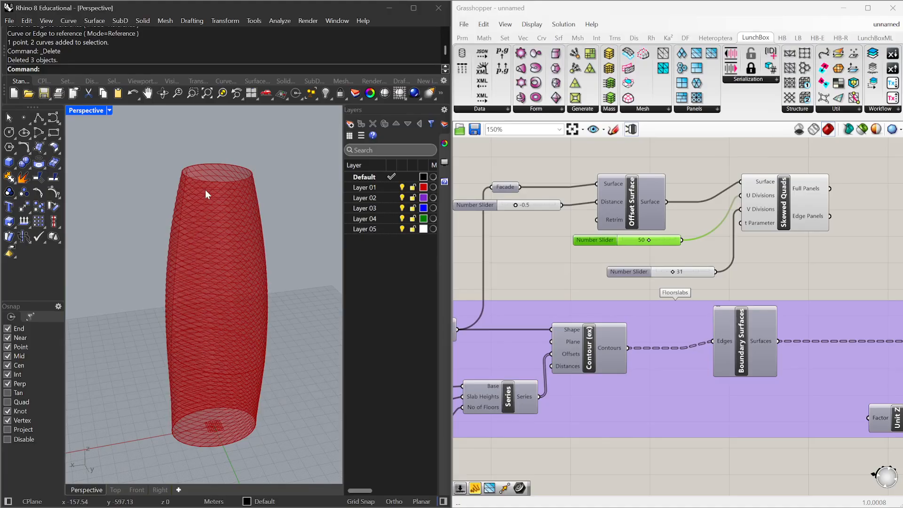
{"action": "right_click_drag", "start_coordinate": [206, 193], "coordinate": [248, 218]}
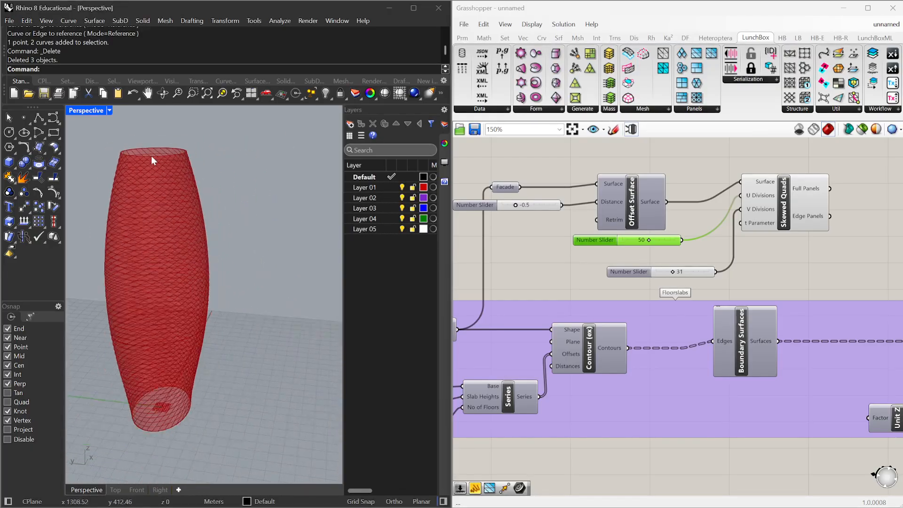
{"action": "scroll", "coordinate": [181, 235], "scroll_direction": "up", "scroll_amount": 5}
{"action": "scroll", "coordinate": [642, 244], "scroll_direction": "up", "scroll_amount": 4}
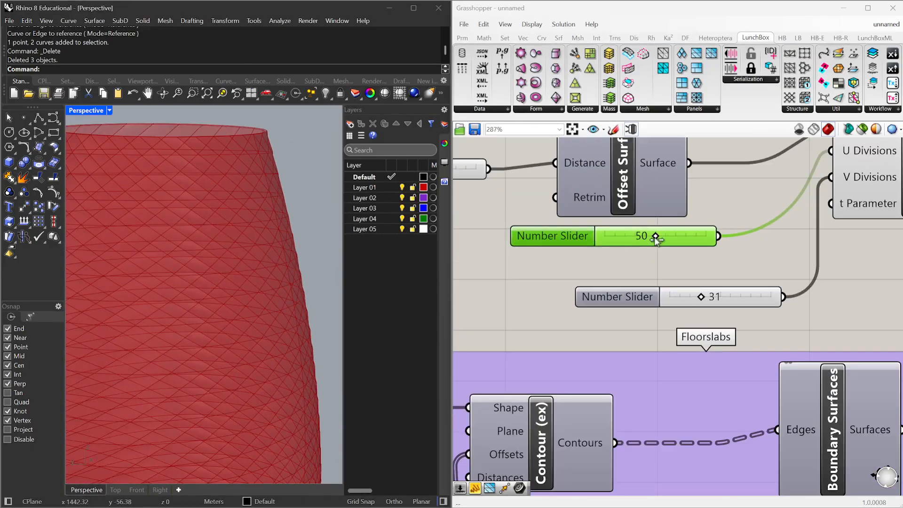
{"action": "left_click_drag", "start_coordinate": [655, 237], "coordinate": [631, 246]}
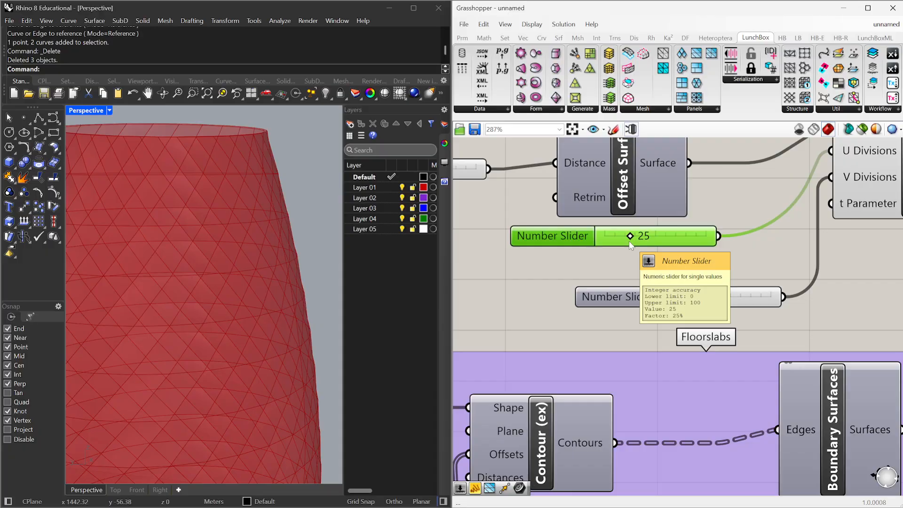
Set the V Divisions slider to 11.
{"action": "scroll", "coordinate": [701, 297], "scroll_direction": "up", "scroll_amount": 1}
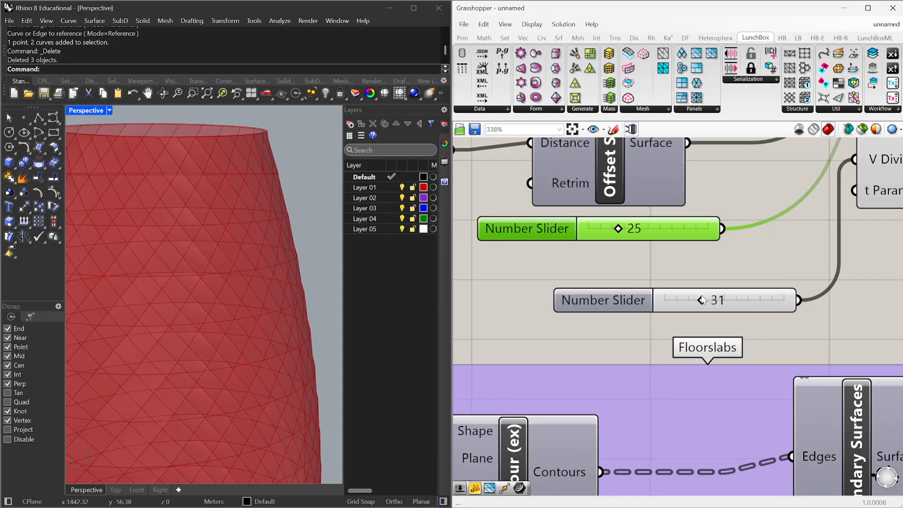
{"action": "left_click_drag", "start_coordinate": [702, 302], "coordinate": [679, 303]}
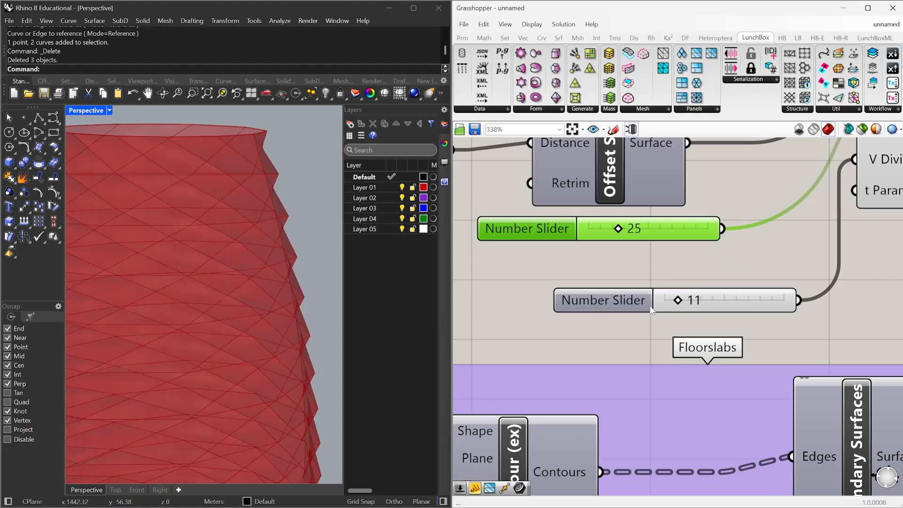
Set the U Divisions slider to 3.
{"action": "scroll", "coordinate": [205, 241], "scroll_direction": "down", "scroll_amount": 5}
{"action": "right_click_drag", "start_coordinate": [205, 240], "coordinate": [137, 278]}
{"action": "scroll", "coordinate": [196, 238], "scroll_direction": "up", "scroll_amount": 7}
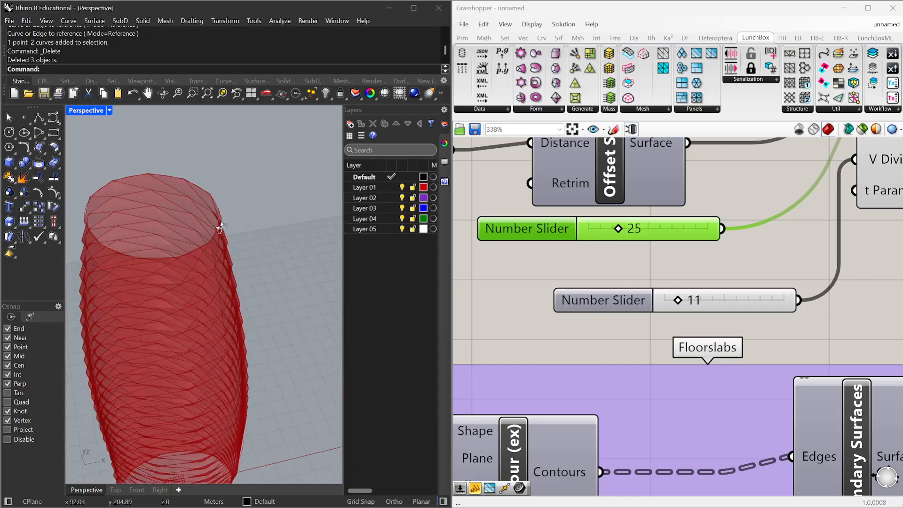
{"action": "right_click_drag", "start_coordinate": [217, 218], "coordinate": [217, 193]}
{"action": "scroll", "coordinate": [194, 210], "scroll_direction": "up", "scroll_amount": 2}
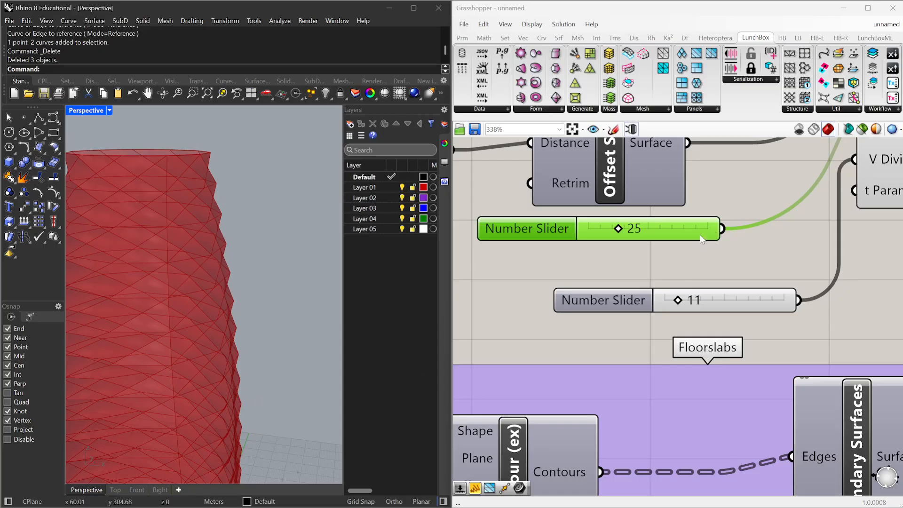
{"action": "left_click_drag", "start_coordinate": [611, 237], "coordinate": [582, 241]}
Set the U Divisions slider to 12.
{"action": "scroll", "coordinate": [157, 211], "scroll_direction": "down", "scroll_amount": 4}
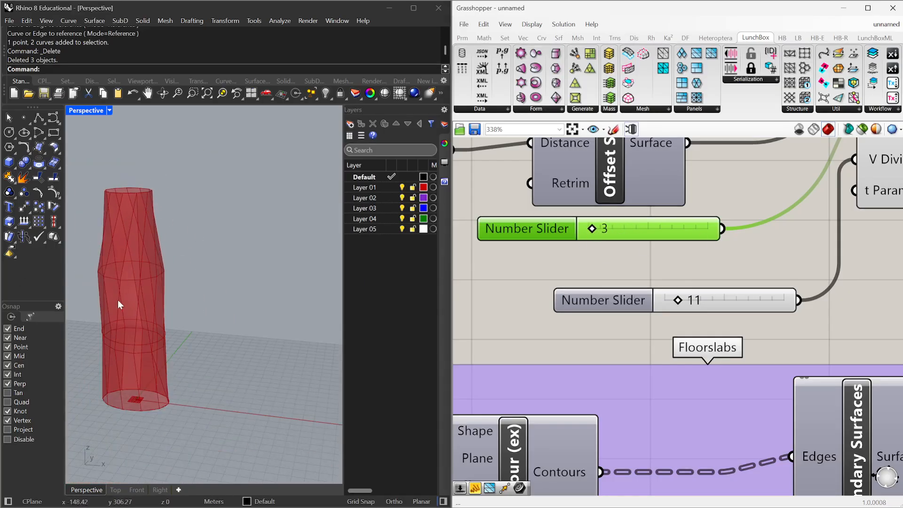
{"action": "right_click_drag", "start_coordinate": [117, 246], "coordinate": [226, 287]}
{"action": "left_click_drag", "start_coordinate": [595, 232], "coordinate": [599, 233]}
{"action": "right_click_drag", "start_coordinate": [155, 247], "coordinate": [178, 250]}
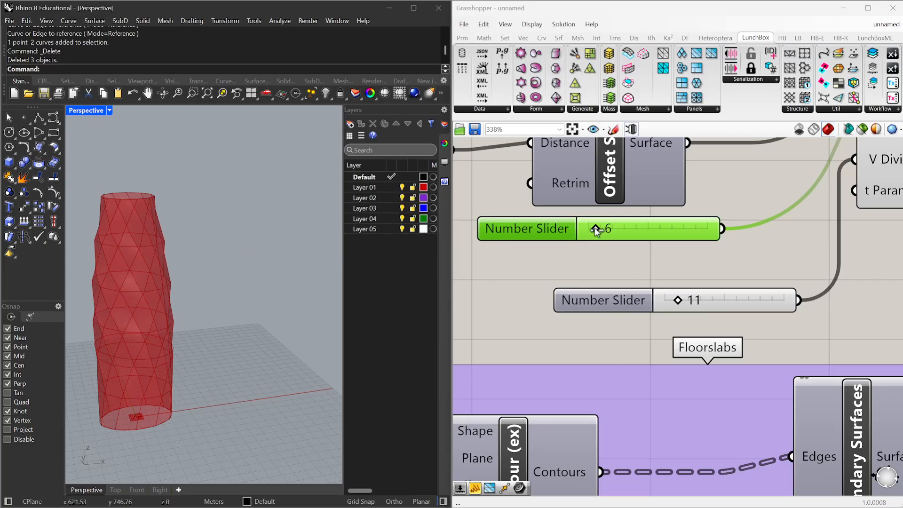
{"action": "mouse_move", "coordinate": [595, 230]}
{"action": "left_mouse_down"}
{"action": "mouse_move", "coordinate": [616, 230]}
{"action": "mouse_move", "coordinate": [603, 229]}
{"action": "left_mouse_up"}
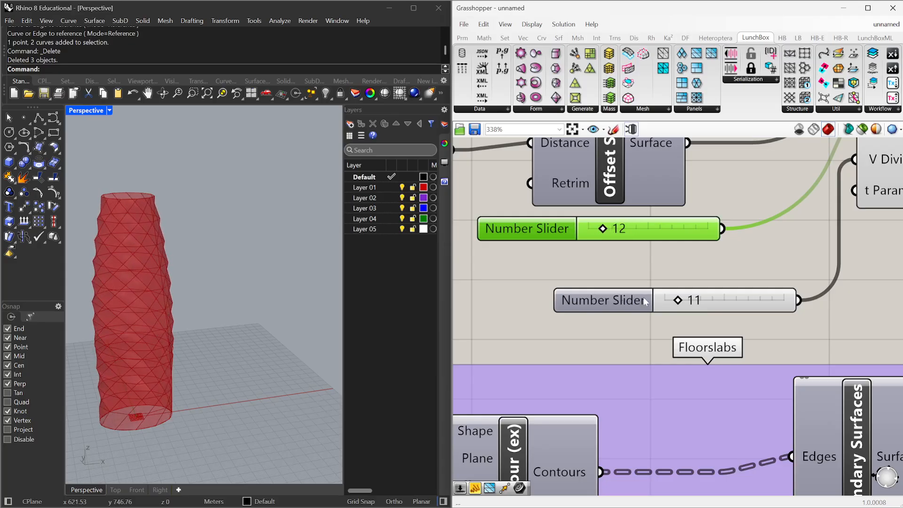
Set the V Divisions slider to 25.
{"action": "left_click_drag", "start_coordinate": [678, 300], "coordinate": [694, 300]}
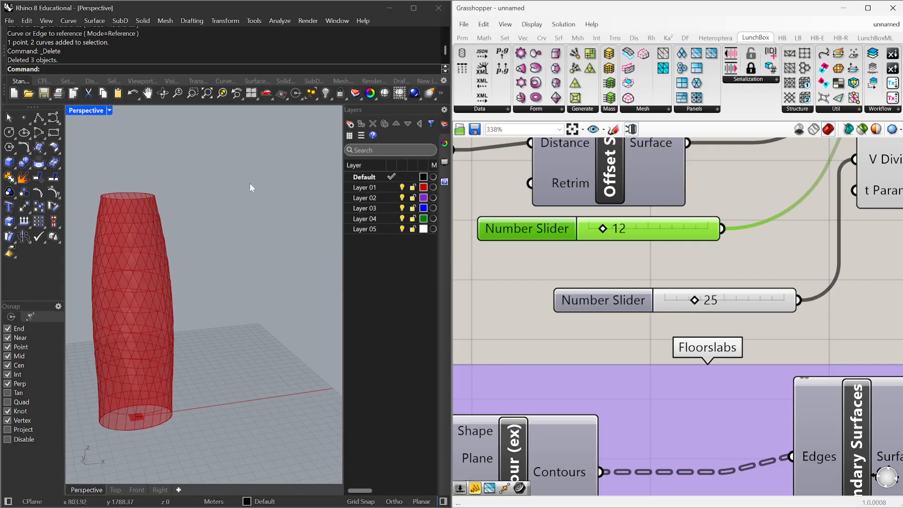
{"action": "scroll", "coordinate": [245, 209], "scroll_direction": "down", "scroll_amount": 2}
{"action": "right_click_drag", "start_coordinate": [245, 210], "coordinate": [300, 244]}
{"action": "scroll", "coordinate": [163, 250], "scroll_direction": "up", "scroll_amount": 6}
{"action": "scroll", "coordinate": [585, 274], "scroll_direction": "down", "scroll_amount": 5}
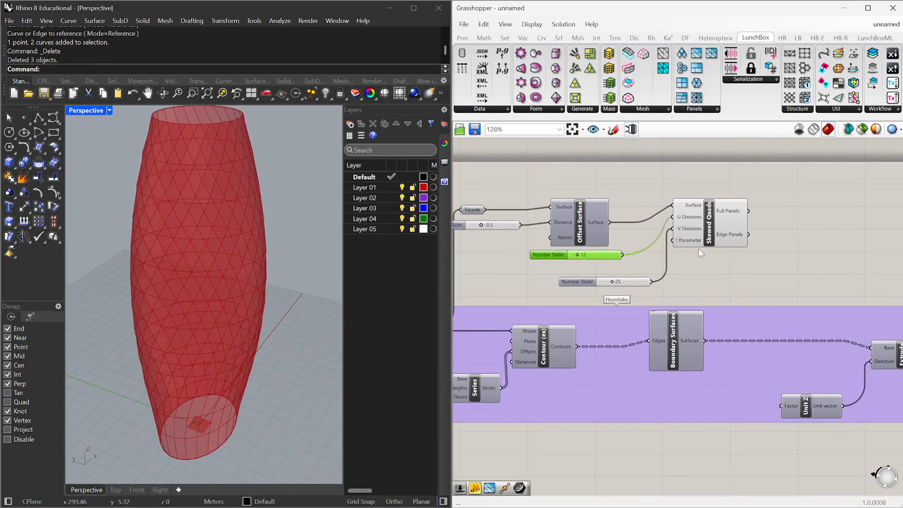
Delete the Skewed Quads component.
{"action": "scroll", "coordinate": [732, 257], "scroll_direction": "up", "scroll_amount": 2}
{"action": "left_click", "coordinate": [696, 190]}
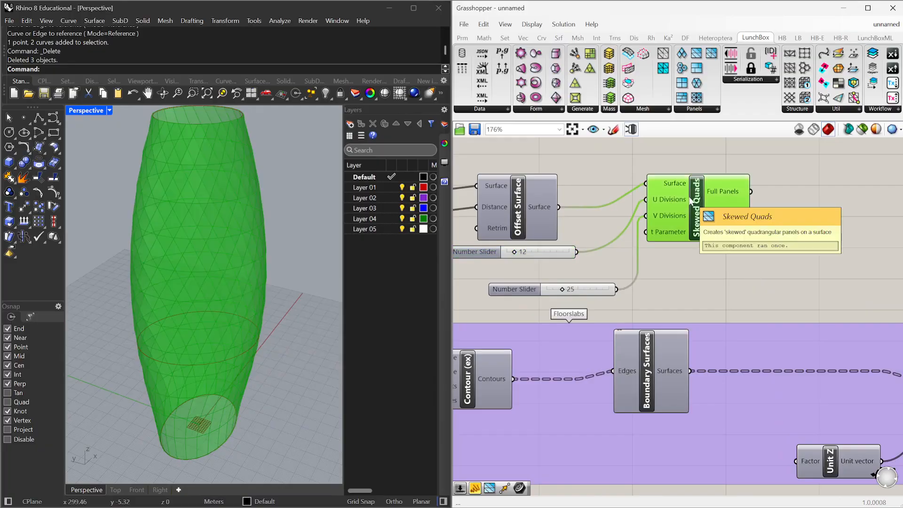
{"action": "key", "text": "Delete"}
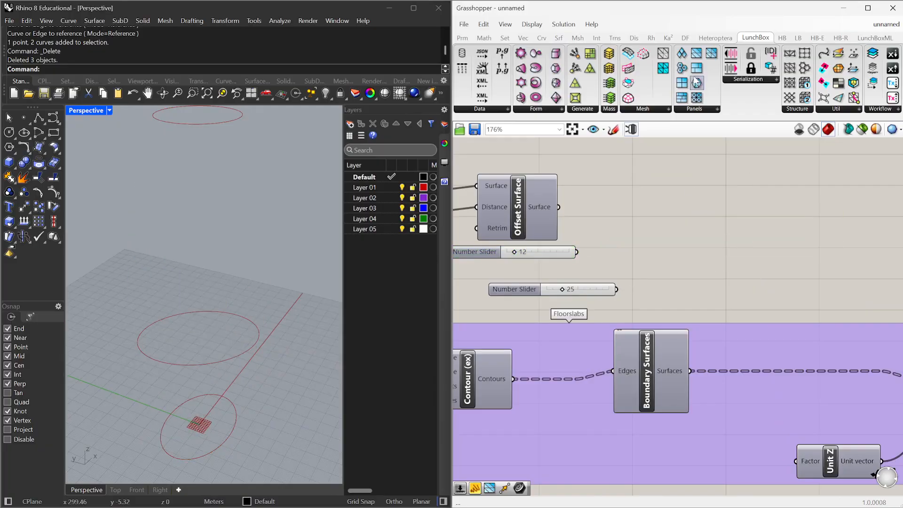
Add a LunchBox Diamond Panels component and feed the offset surface into its Surface input.
{"action": "left_click_drag", "start_coordinate": [682, 55], "coordinate": [652, 216]}
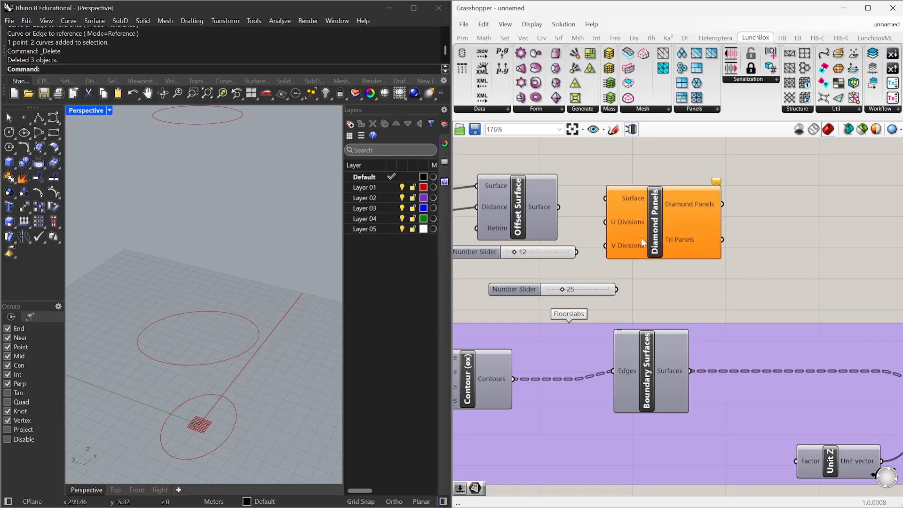
{"action": "scroll", "coordinate": [642, 238], "scroll_direction": "up", "scroll_amount": 2}
{"action": "left_click_drag", "start_coordinate": [539, 197], "coordinate": [641, 186]}
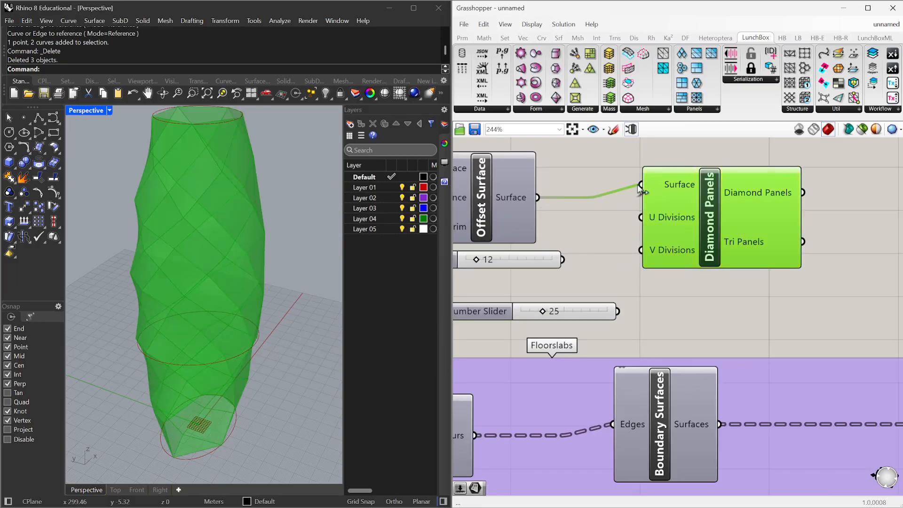
Connect the 12 slider to U Divisions and the 25 slider to V Divisions of Diamond Panels.
{"action": "left_click_drag", "start_coordinate": [563, 259], "coordinate": [640, 217]}
{"action": "left_click_drag", "start_coordinate": [617, 311], "coordinate": [640, 250]}
{"action": "right_click_drag", "start_coordinate": [288, 231], "coordinate": [266, 177]}
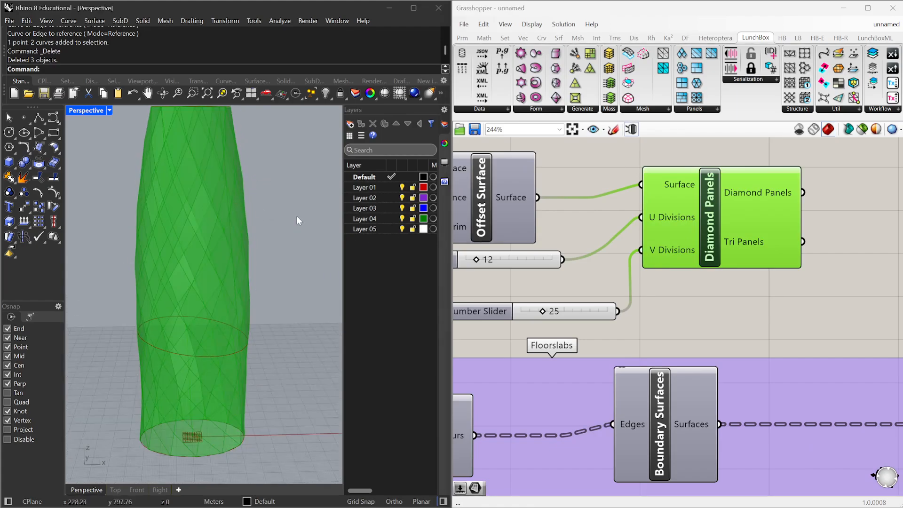
Search for custom and add a Custom Preview component beside Diamond Panels.
{"action": "left_click", "coordinate": [872, 267]}
{"action": "right_click_drag", "start_coordinate": [204, 226], "coordinate": [229, 239]}
{"action": "scroll", "coordinate": [215, 241], "scroll_direction": "down", "scroll_amount": 3}
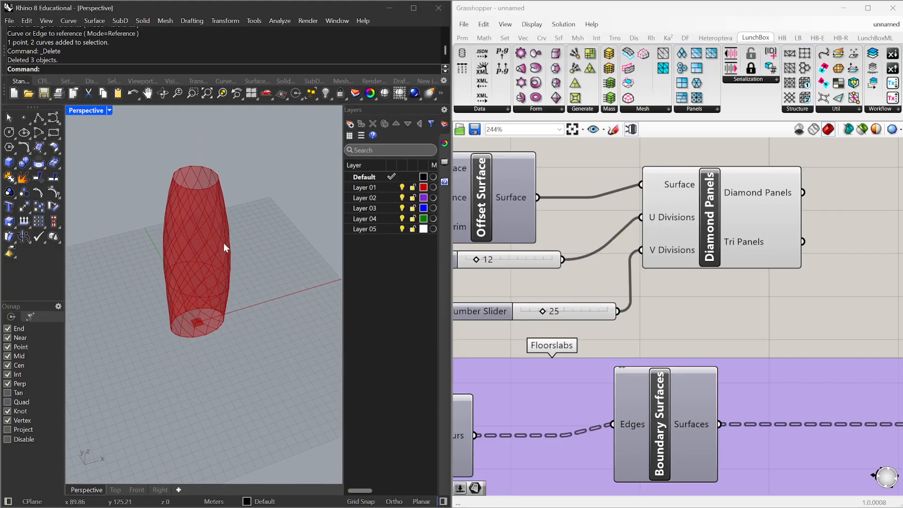
{"action": "scroll", "coordinate": [677, 263], "scroll_direction": "down", "scroll_amount": 4}
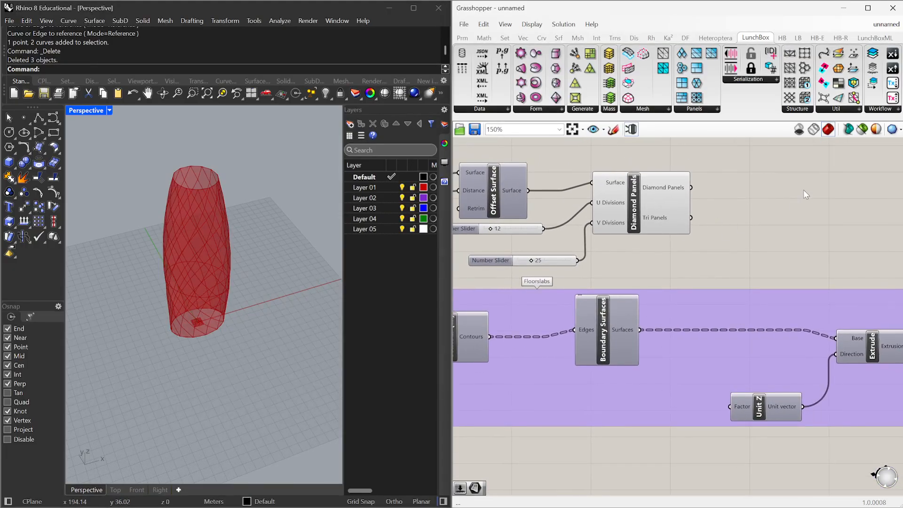
{"action": "double_click", "coordinate": [772, 196]}
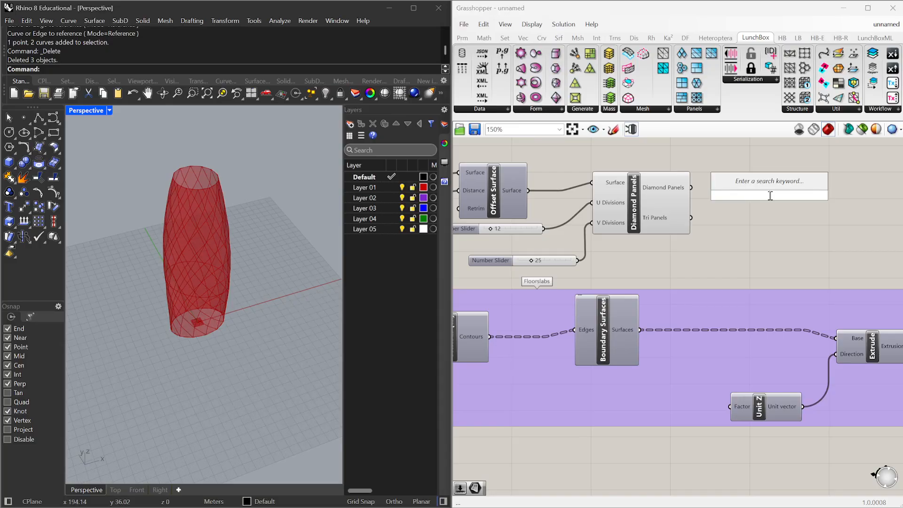
{"action": "type", "text": "custom"}
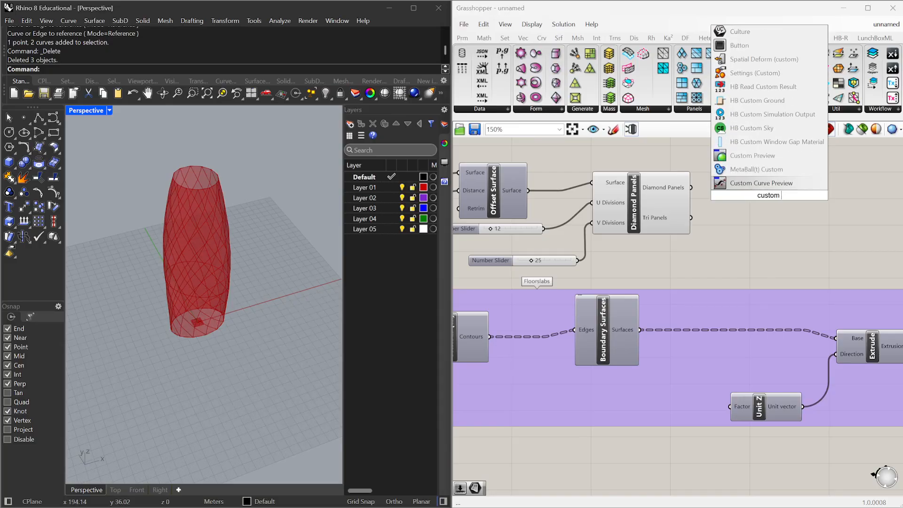
{"action": "left_click", "coordinate": [795, 167]}
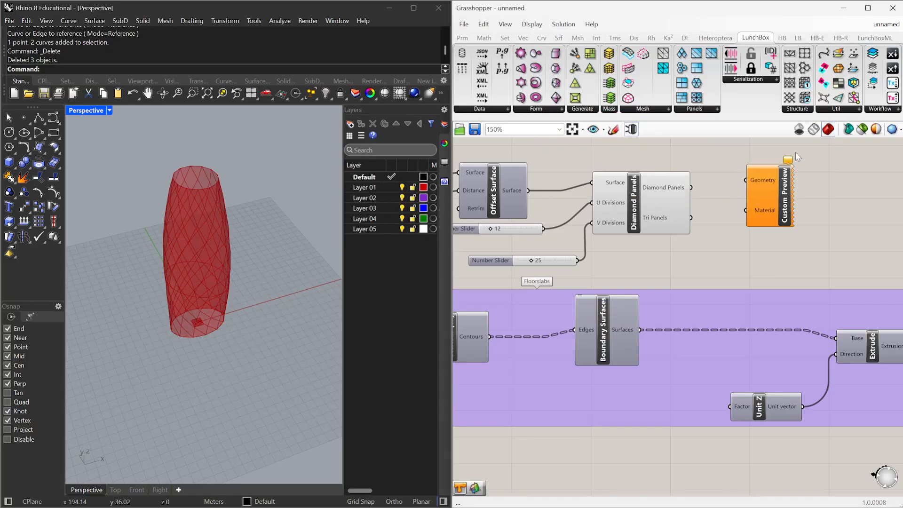
Connect the Diamond Panels output to the Custom Preview Geometry input.
{"action": "scroll", "coordinate": [708, 194], "scroll_direction": "up", "scroll_amount": 3}
{"action": "left_click_drag", "start_coordinate": [677, 184], "coordinate": [752, 173]}
{"action": "right_click_drag", "start_coordinate": [179, 224], "coordinate": [268, 218]}
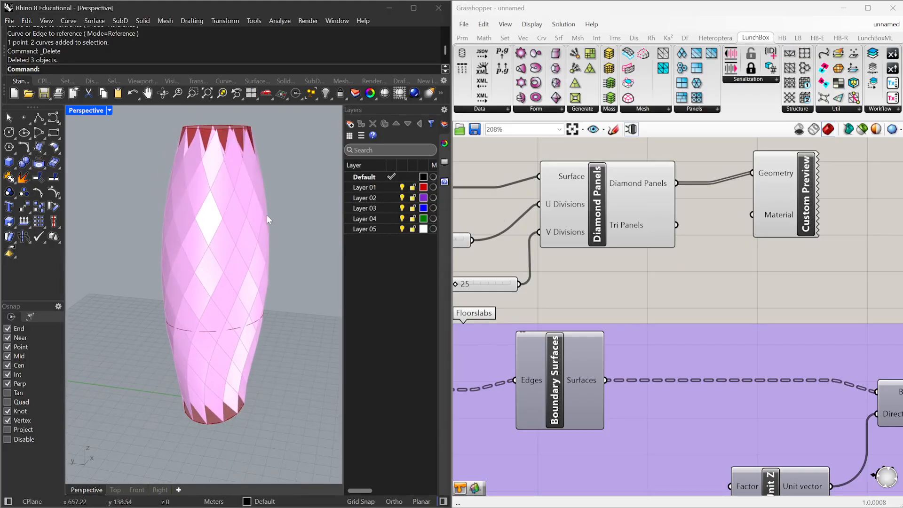
Move the Custom Preview component closer to the Diamond Panels component.
{"action": "scroll", "coordinate": [834, 240], "scroll_direction": "down", "scroll_amount": 1}
{"action": "right_click_drag", "start_coordinate": [834, 240], "coordinate": [644, 221]}
{"action": "left_click_drag", "start_coordinate": [604, 175], "coordinate": [639, 187]}
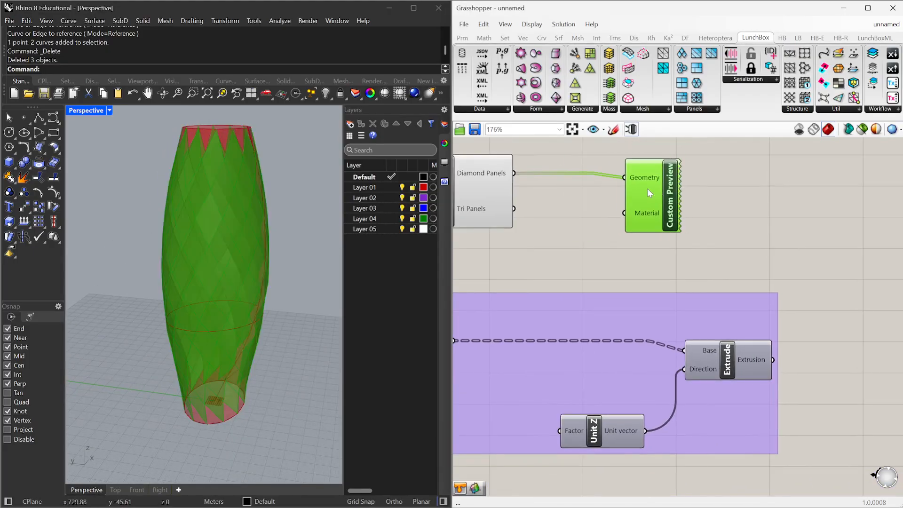
{"action": "left_click", "coordinate": [567, 231]}
{"action": "right_click_drag", "start_coordinate": [567, 231], "coordinate": [649, 209]}
{"action": "left_click", "coordinate": [719, 177]}
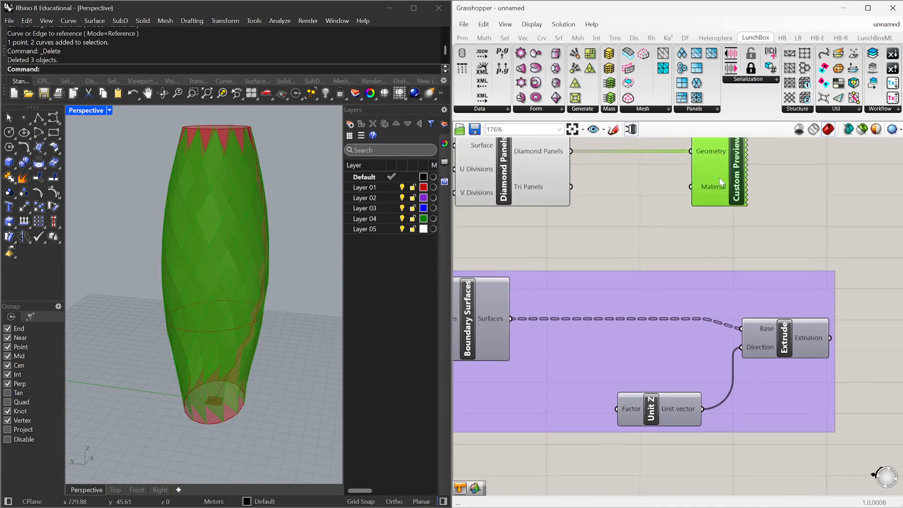
Add a Colour Swatch component and connect it to the Custom Preview Material input.
{"action": "double_click", "coordinate": [638, 219]}
{"action": "type", "text": "color"}
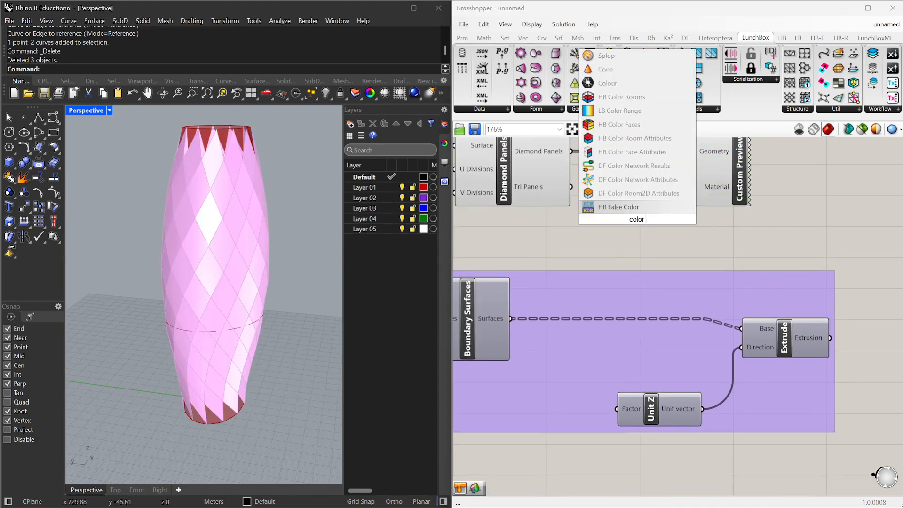
{"action": "type", "text": " swatch"}
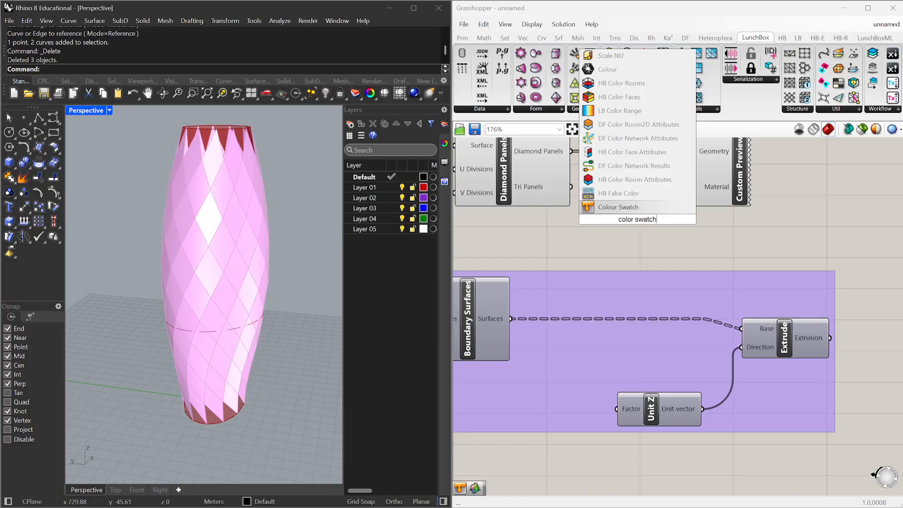
{"action": "left_click", "coordinate": [603, 207]}
{"action": "left_click_drag", "start_coordinate": [677, 219], "coordinate": [689, 196]}
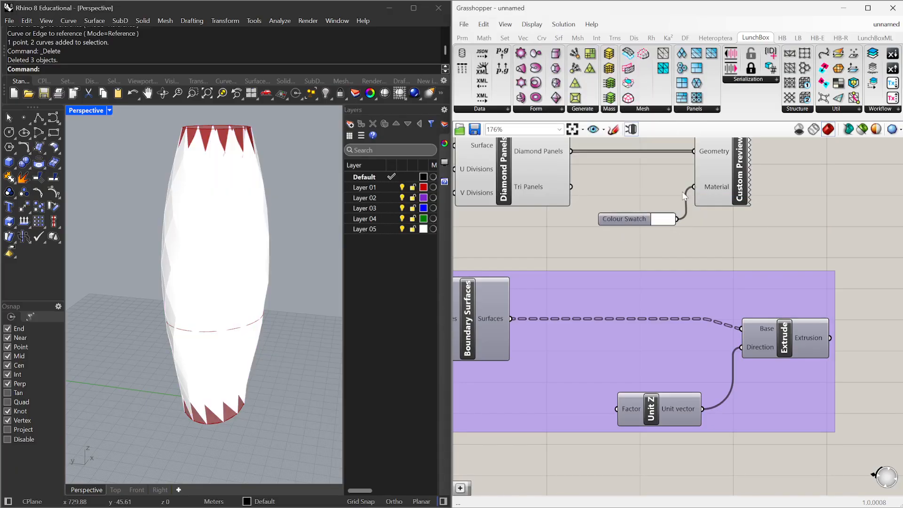
Set the swatch colour to a pale pink with hue 0, saturation 31 and value 96.
{"action": "left_click", "coordinate": [658, 219]}
{"action": "left_click_drag", "start_coordinate": [682, 255], "coordinate": [714, 250]}
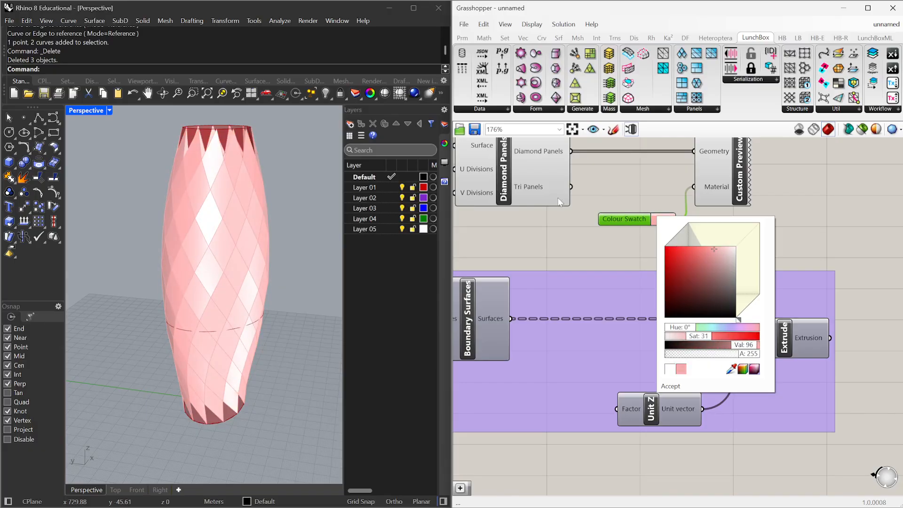
{"action": "left_click", "coordinate": [698, 206]}
Connect the Diamond Panels Tri Panels output to the Custom Preview Geometry input as well.
{"action": "scroll", "coordinate": [697, 224], "scroll_direction": "down", "scroll_amount": 1}
{"action": "right_click_drag", "start_coordinate": [188, 235], "coordinate": [348, 201]}
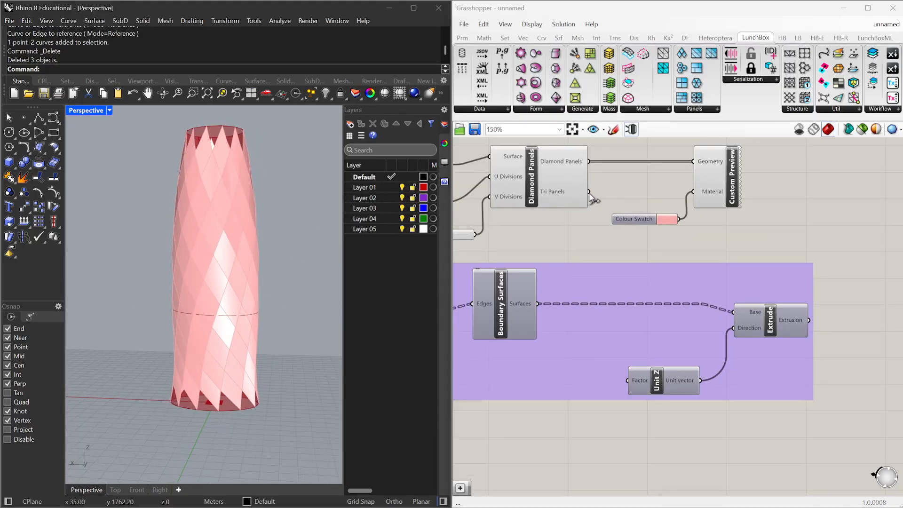
{"action": "left_click_drag", "start_coordinate": [589, 191], "coordinate": [693, 161], "text": "shift"}
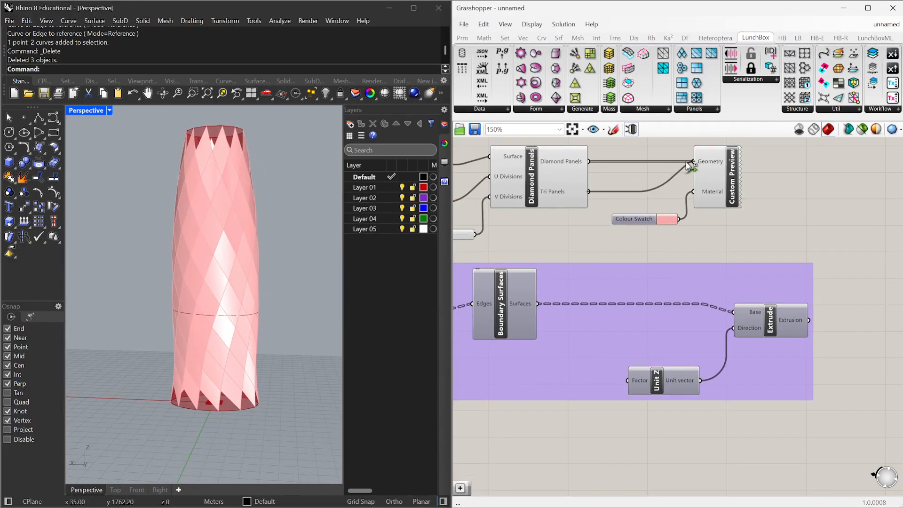
Set the V Divisions slider of Diamond Panels to 24.
{"action": "scroll", "coordinate": [219, 127], "scroll_direction": "up", "scroll_amount": 3}
{"action": "right_click_drag", "start_coordinate": [211, 134], "coordinate": [235, 207]}
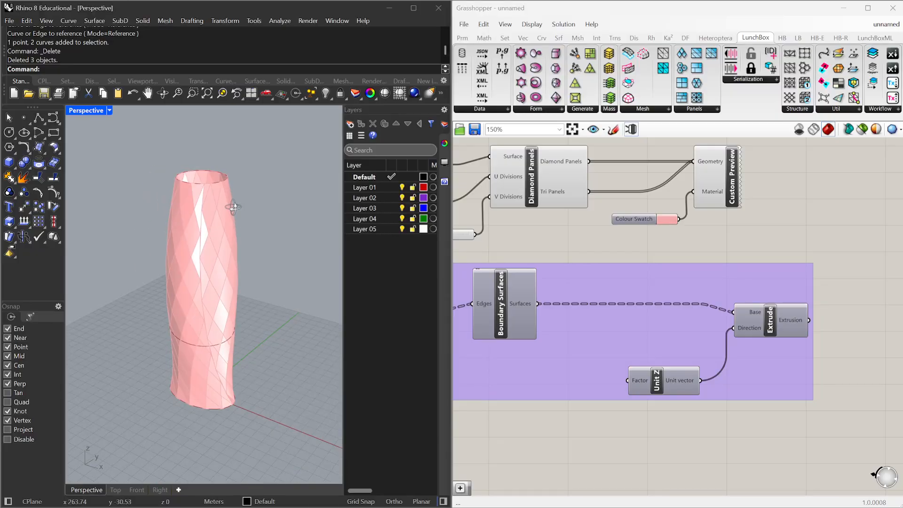
{"action": "scroll", "coordinate": [196, 210], "scroll_direction": "up", "scroll_amount": 3}
{"action": "scroll", "coordinate": [211, 218], "scroll_direction": "up", "scroll_amount": 2}
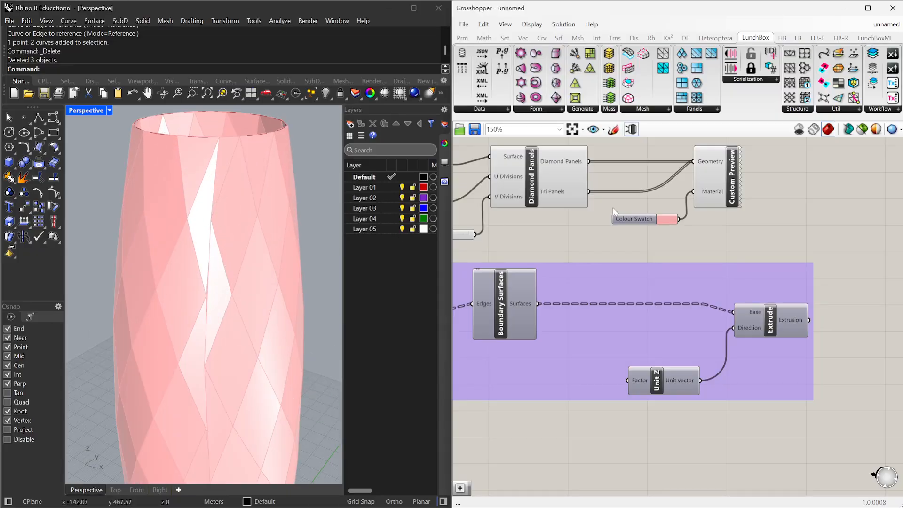
{"action": "right_click_drag", "start_coordinate": [613, 206], "coordinate": [765, 210]}
{"action": "scroll", "coordinate": [557, 221], "scroll_direction": "up", "scroll_amount": 1}
{"action": "scroll", "coordinate": [584, 247], "scroll_direction": "up", "scroll_amount": 3}
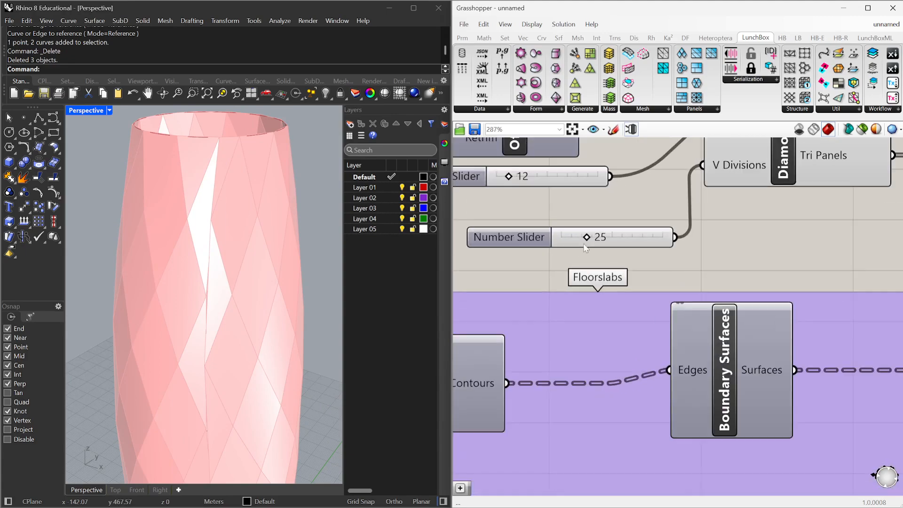
{"action": "left_click_drag", "start_coordinate": [588, 241], "coordinate": [586, 243]}
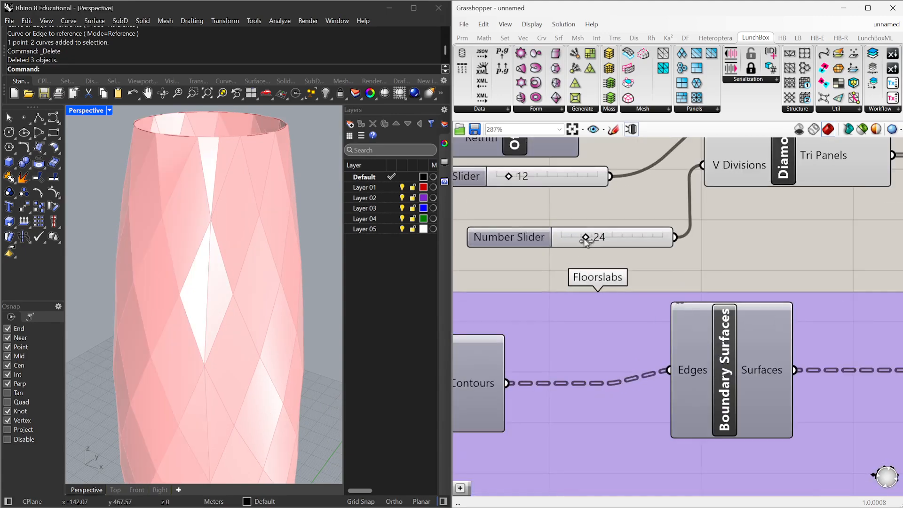
Select all components in the Floorslabs group and turn their preview off.
{"action": "right_click_drag", "start_coordinate": [288, 283], "coordinate": [220, 213]}
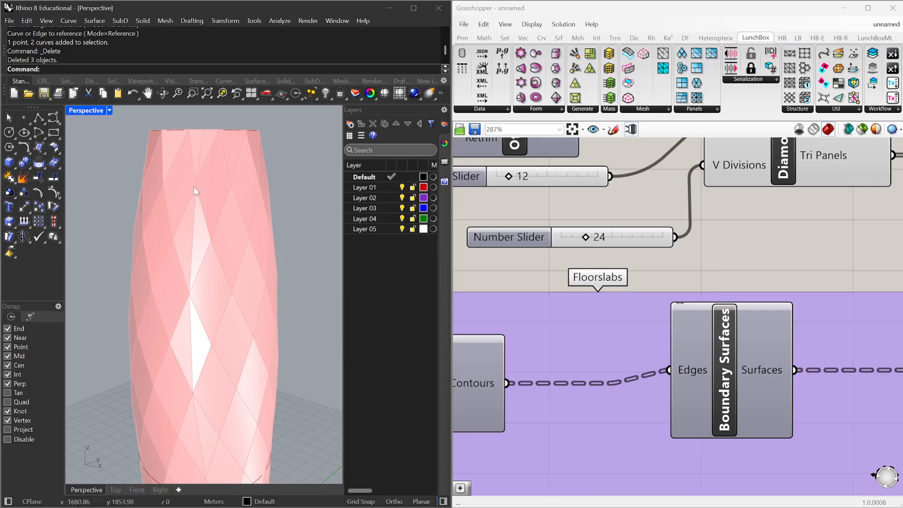
{"action": "scroll", "coordinate": [275, 199], "scroll_direction": "down", "scroll_amount": 7}
{"action": "right_click_drag", "start_coordinate": [275, 201], "coordinate": [96, 295]}
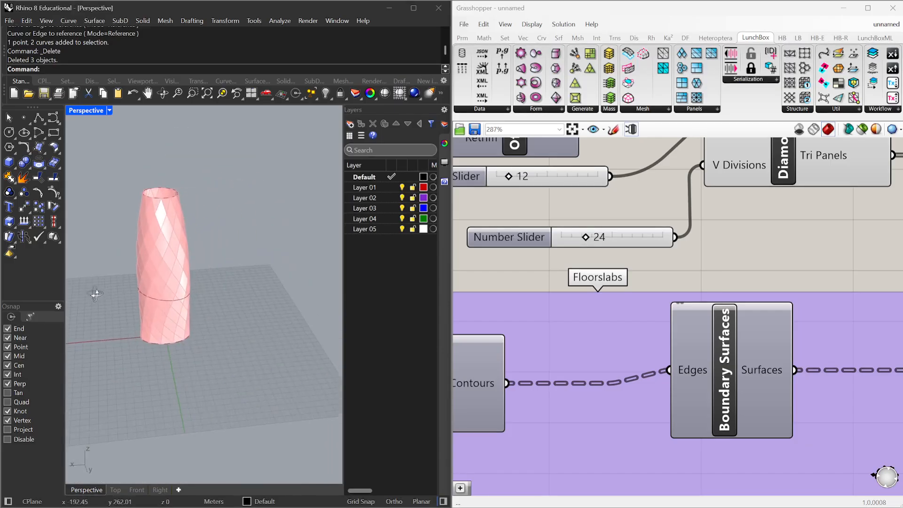
{"action": "scroll", "coordinate": [146, 230], "scroll_direction": "up", "scroll_amount": 4}
{"action": "mouse_move", "coordinate": [145, 231]}
{"action": "right_mouse_down"}
{"action": "mouse_move", "coordinate": [143, 220]}
{"action": "mouse_move", "coordinate": [136, 233]}
{"action": "mouse_move", "coordinate": [139, 221]}
{"action": "right_mouse_up"}
{"action": "scroll", "coordinate": [753, 277], "scroll_direction": "down", "scroll_amount": 6}
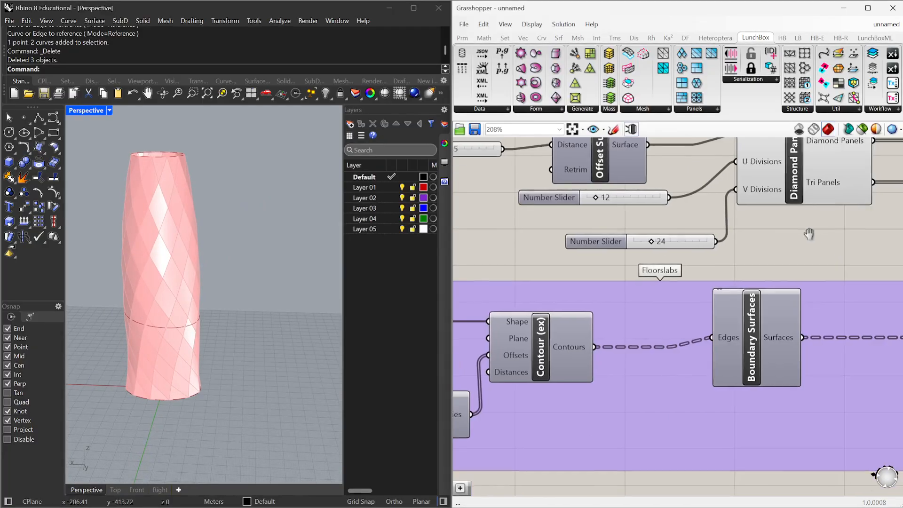
{"action": "right_click_drag", "start_coordinate": [752, 280], "coordinate": [734, 275]}
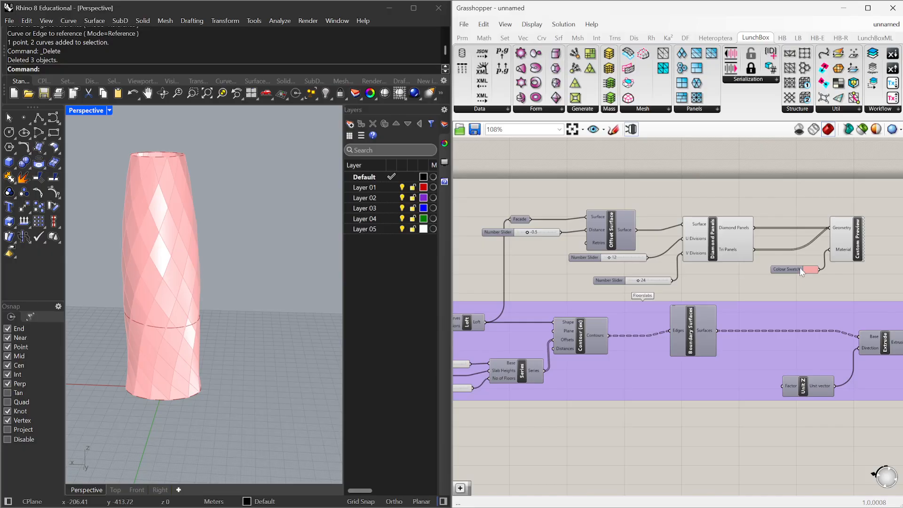
{"action": "scroll", "coordinate": [780, 261], "scroll_direction": "down", "scroll_amount": 3}
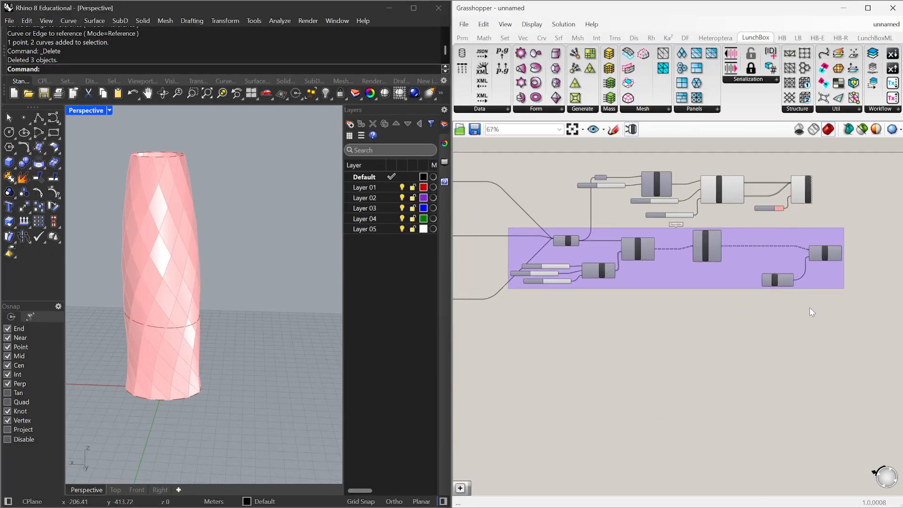
{"action": "left_click_drag", "start_coordinate": [853, 301], "coordinate": [499, 223]}
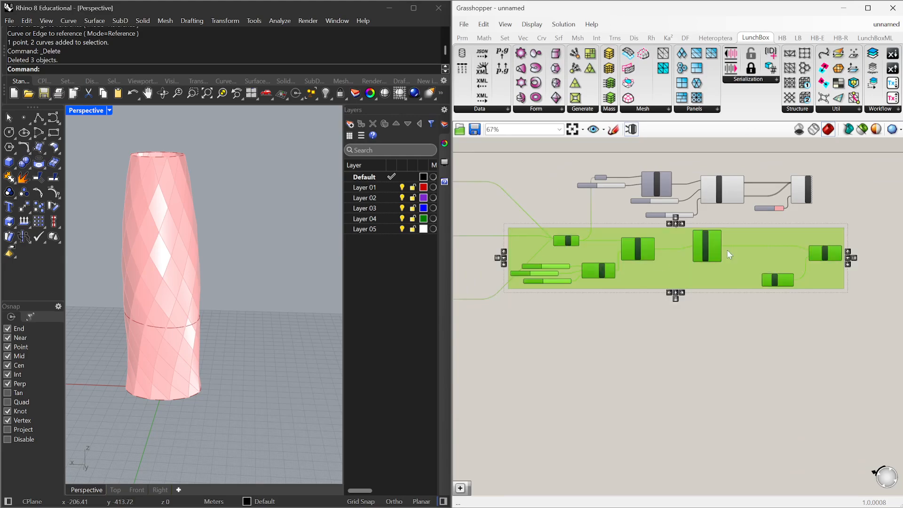
{"action": "right_click", "coordinate": [829, 214]}
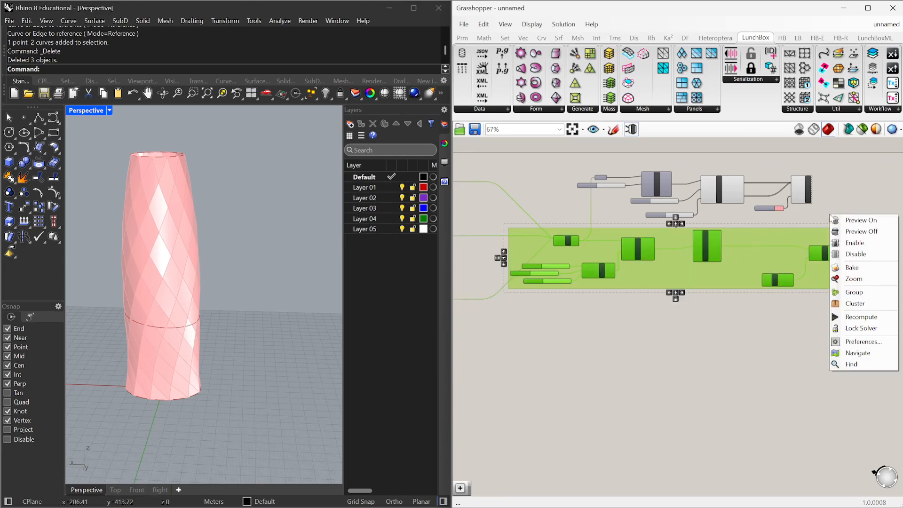
{"action": "left_click", "coordinate": [857, 231]}
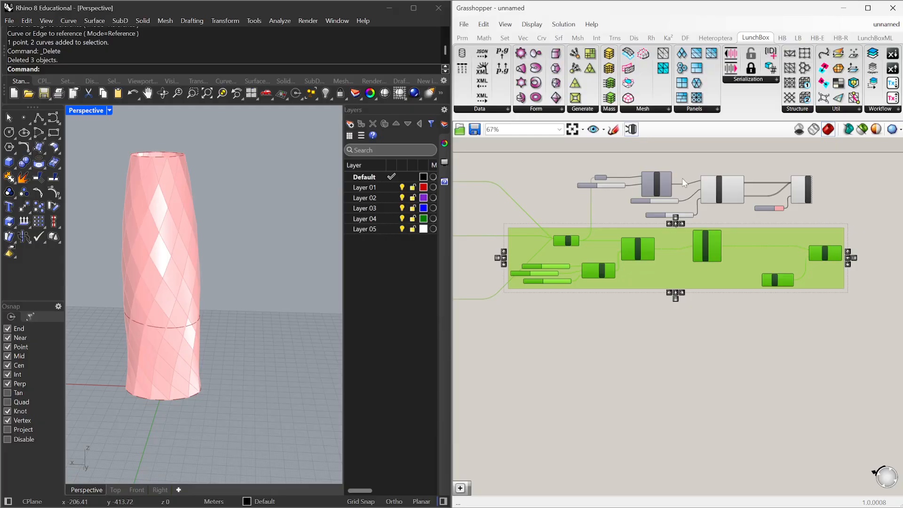
Toggle the Diamond Panels component's preview off and on to compare the tower display.
{"action": "scroll", "coordinate": [701, 181], "scroll_direction": "up", "scroll_amount": 3}
{"action": "left_click", "coordinate": [742, 197]}
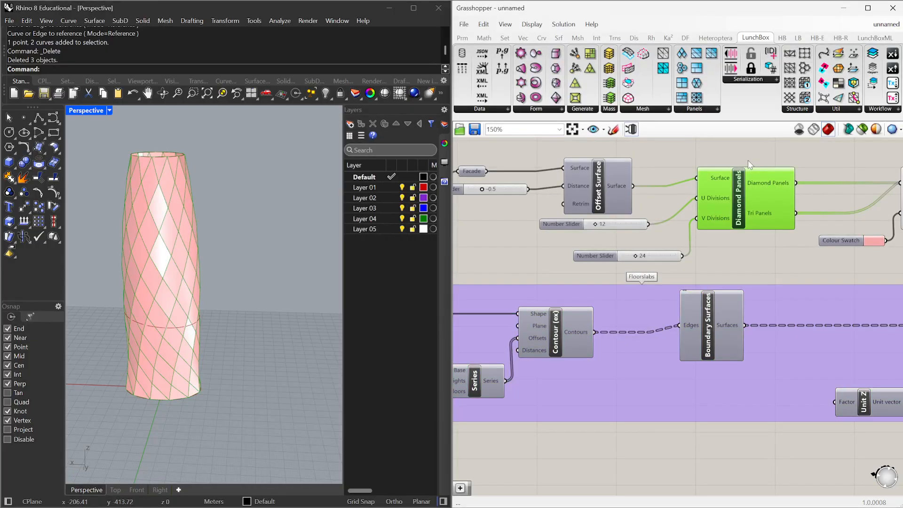
{"action": "right_click", "coordinate": [742, 202]}
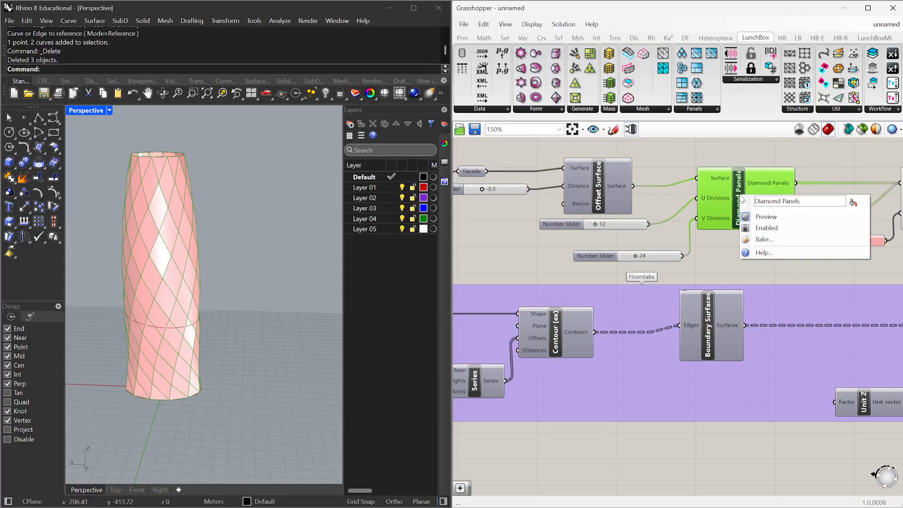
{"action": "left_click", "coordinate": [782, 214]}
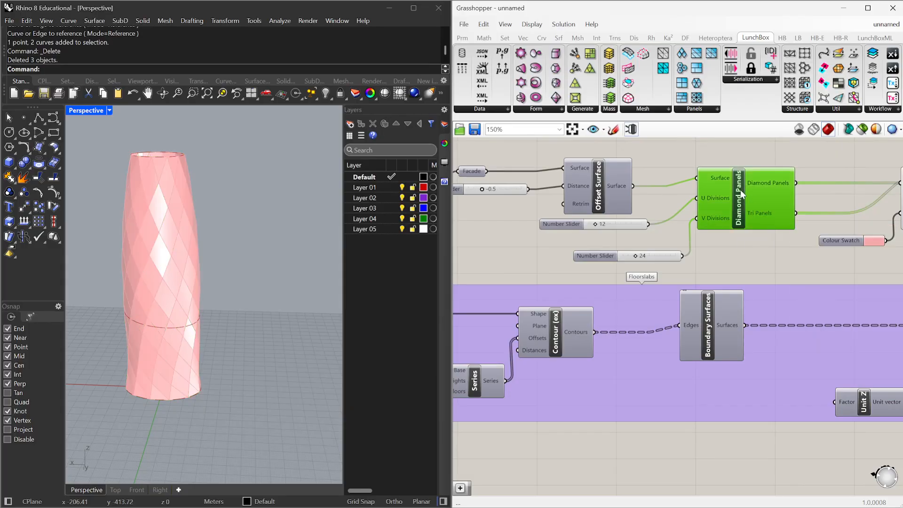
{"action": "right_click", "coordinate": [740, 190]}
{"action": "left_click", "coordinate": [763, 216]}
{"action": "right_click", "coordinate": [732, 191]}
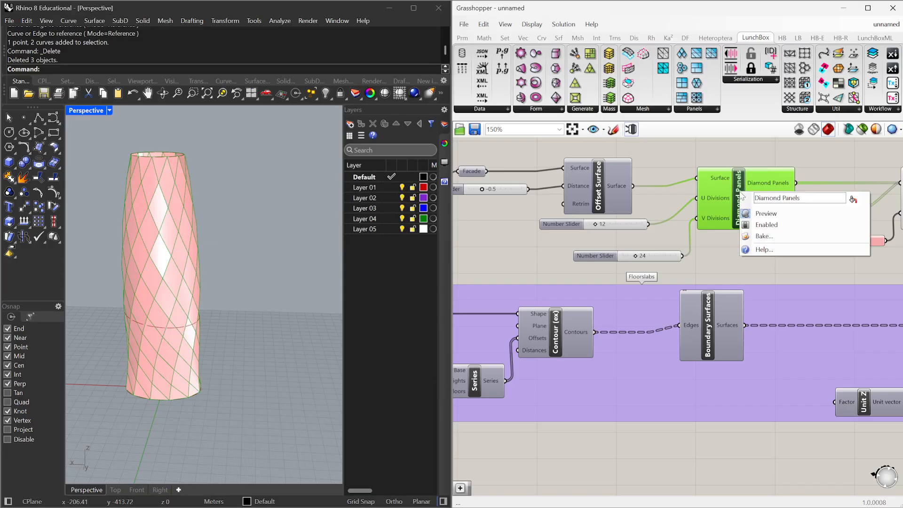
{"action": "left_click", "coordinate": [778, 218]}
{"action": "right_click", "coordinate": [731, 197]}
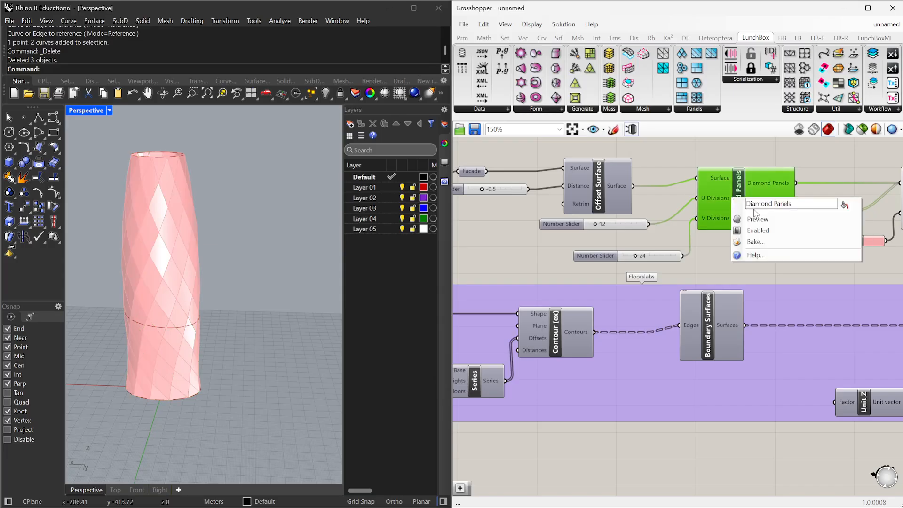
{"action": "left_click", "coordinate": [754, 219]}
{"action": "left_click", "coordinate": [724, 259]}
Switch to the Opera browser and open the LAVA Laboratory for Visionary Architecture projects page.
{"action": "scroll", "coordinate": [724, 260], "scroll_direction": "down", "scroll_amount": 3}
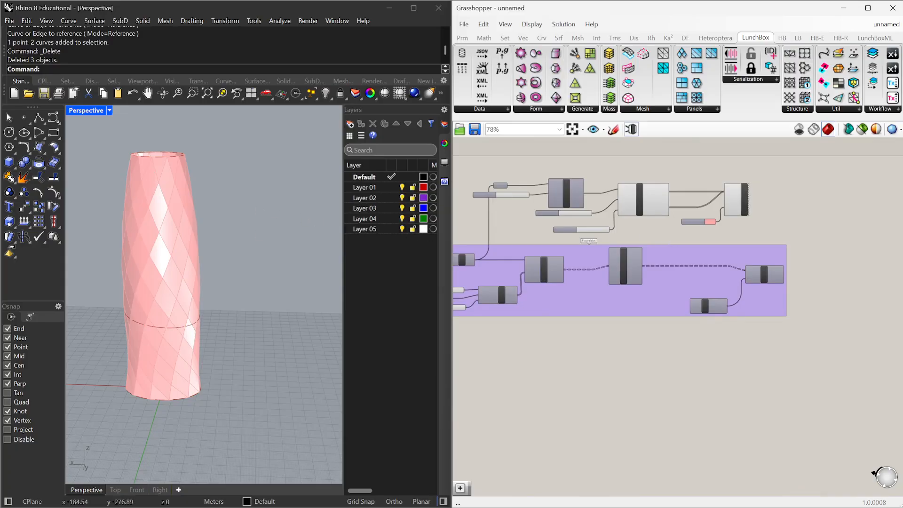
{"action": "scroll", "coordinate": [771, 204], "scroll_direction": "up", "scroll_amount": 4}
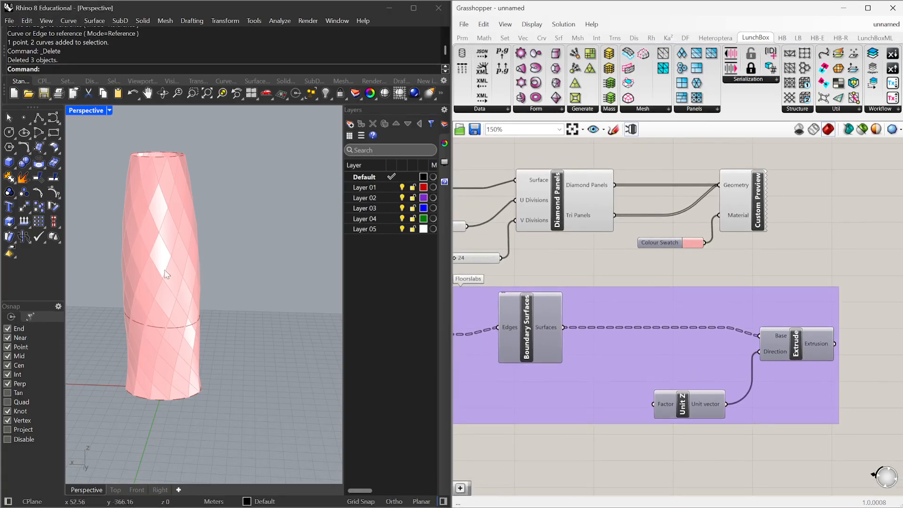
{"action": "right_click_drag", "start_coordinate": [165, 270], "coordinate": [203, 266]}
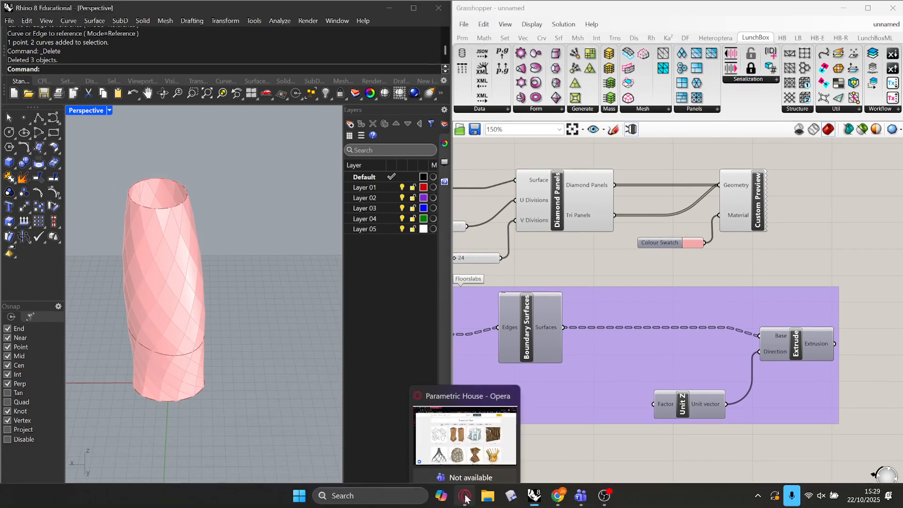
{"action": "left_click", "coordinate": [465, 498]}
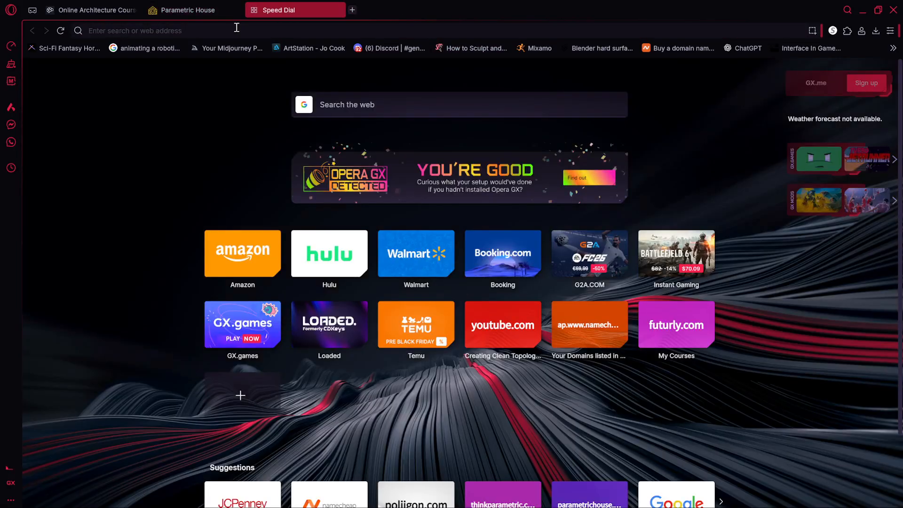
{"action": "type", "text": "lava"}
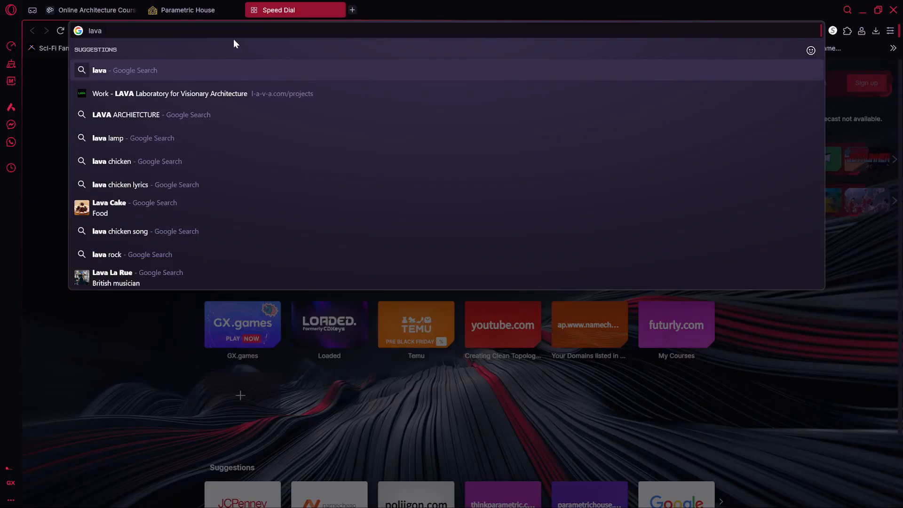
{"action": "left_click", "coordinate": [178, 92]}
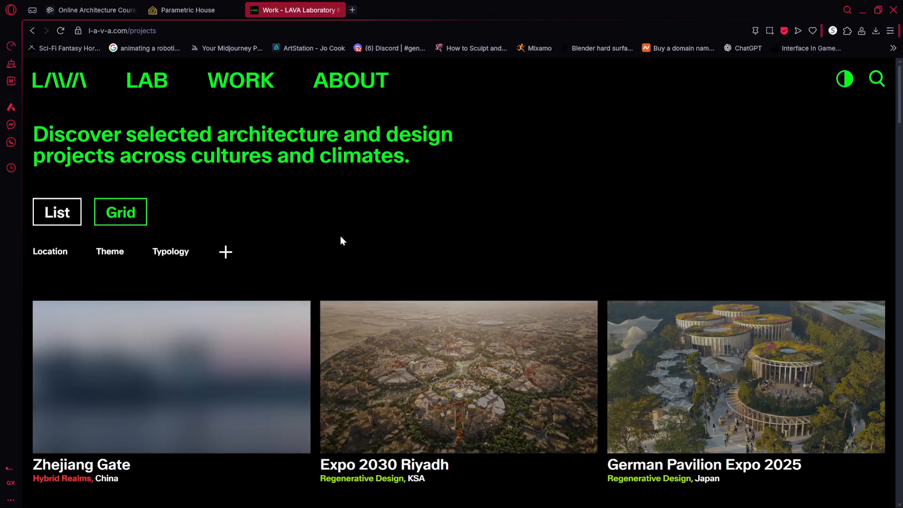
Scroll through the LAVA projects grid to examine reference buildings.
{"action": "scroll", "coordinate": [342, 240], "scroll_direction": "down", "scroll_amount": 5}
{"action": "scroll", "coordinate": [336, 240], "scroll_direction": "up", "scroll_amount": 5}
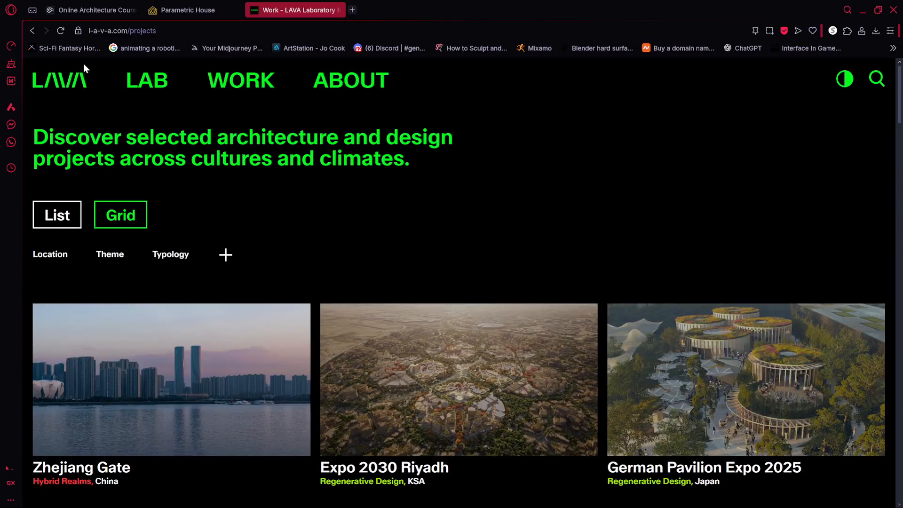
{"action": "scroll", "coordinate": [343, 349], "scroll_direction": "down", "scroll_amount": 10}
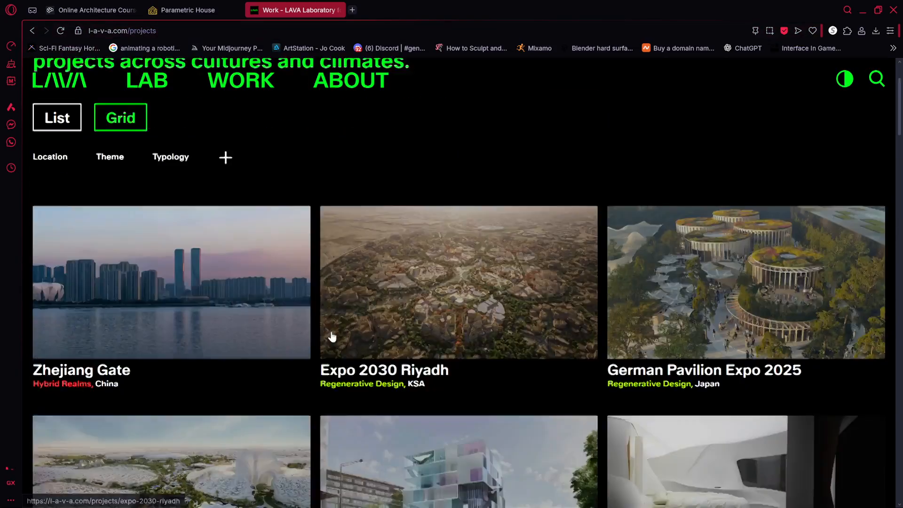
{"action": "scroll", "coordinate": [374, 311], "scroll_direction": "down", "scroll_amount": 10}
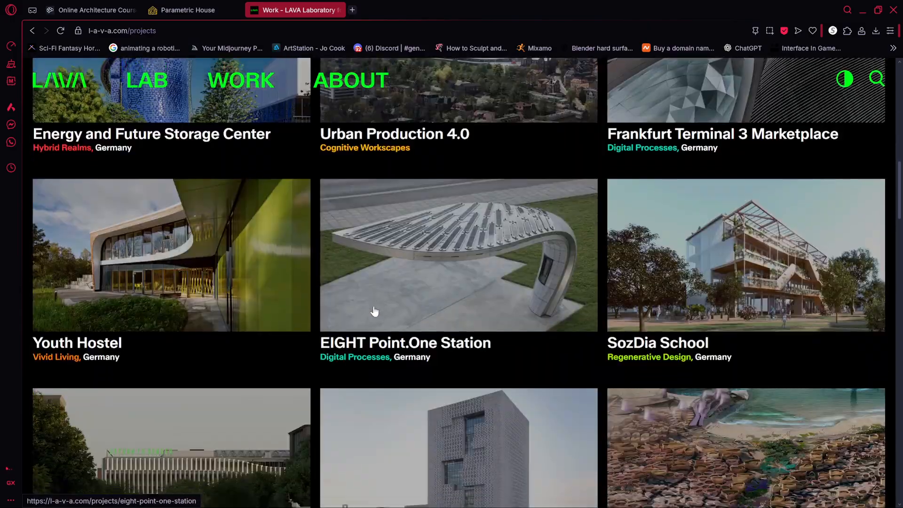
{"action": "scroll", "coordinate": [529, 324], "scroll_direction": "down", "scroll_amount": 15}
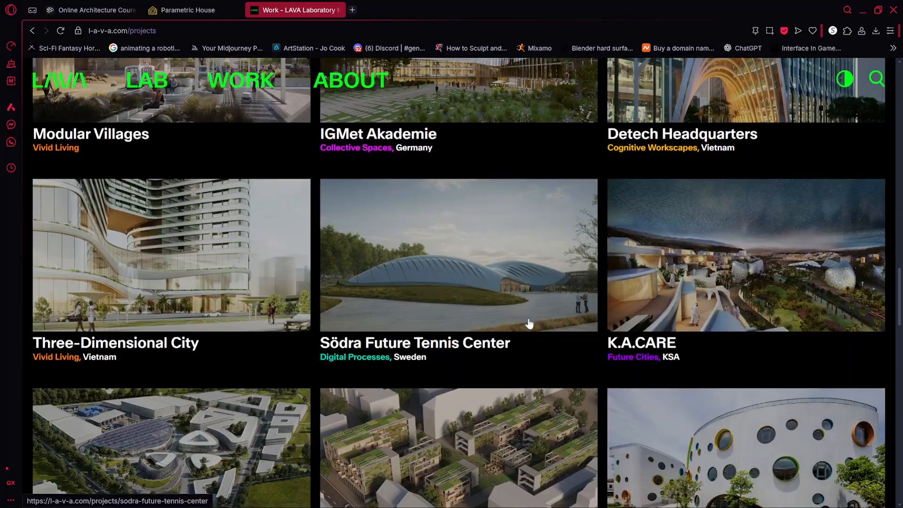
{"action": "scroll", "coordinate": [530, 324], "scroll_direction": "down", "scroll_amount": 15}
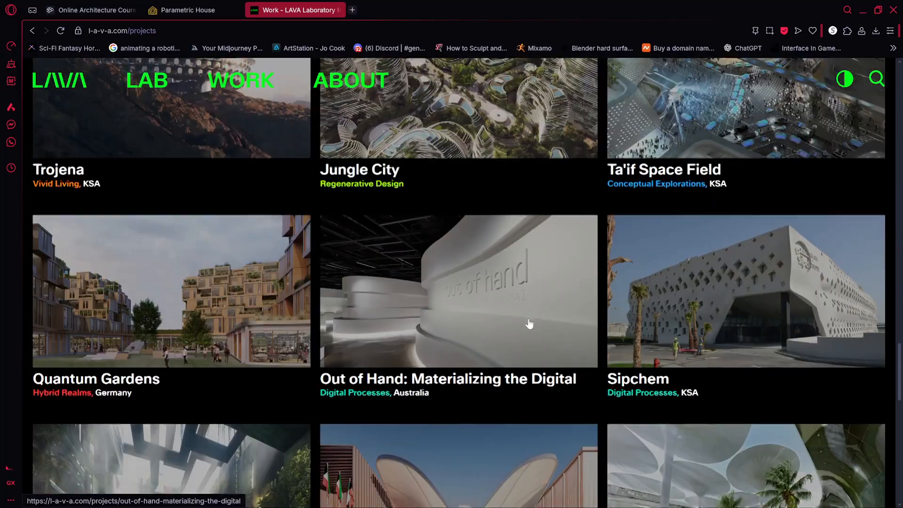
{"action": "scroll", "coordinate": [529, 323], "scroll_direction": "down", "scroll_amount": 3}
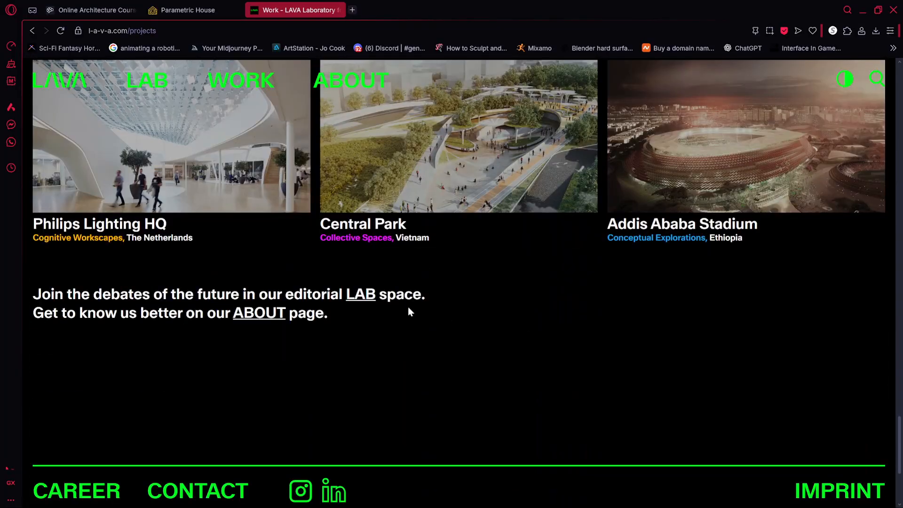
Open the Addis Ababa Stadium project page, then search the web for lava parametric design.
{"action": "left_click", "coordinate": [709, 180]}
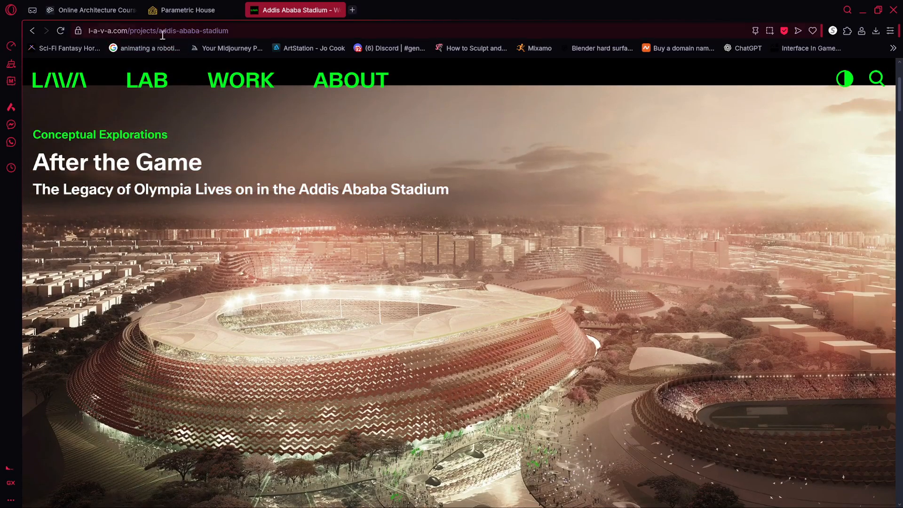
{"action": "left_click", "coordinate": [164, 31]}
{"action": "type", "text": "lava "}
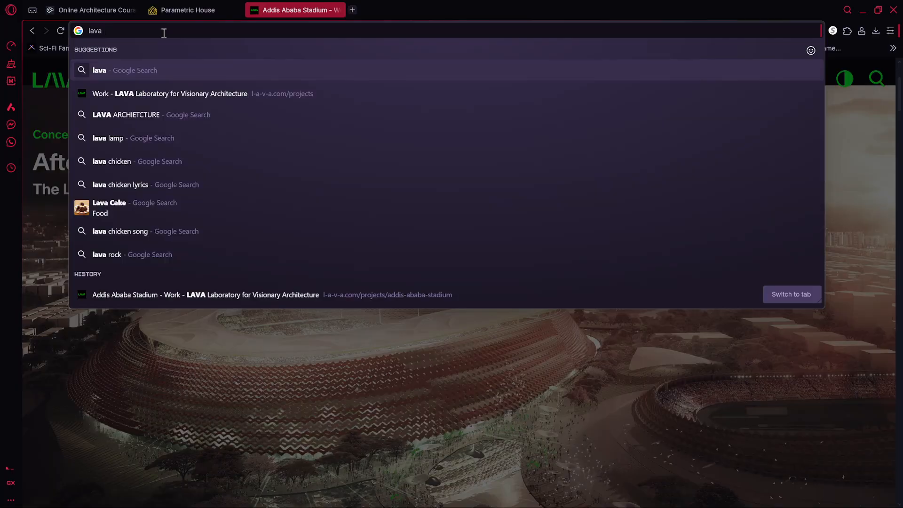
{"action": "type", "text": "parametric d"}
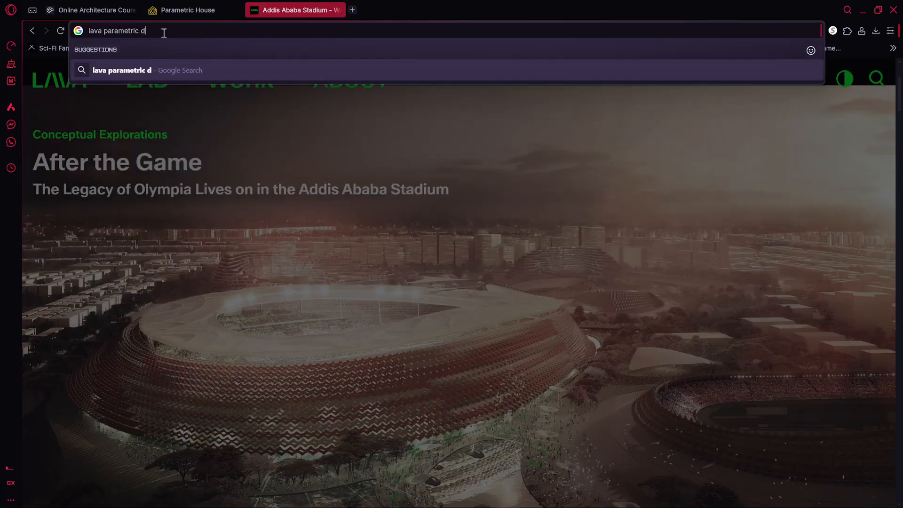
{"action": "type", "text": "esign"}
{"action": "key", "text": "Return"}
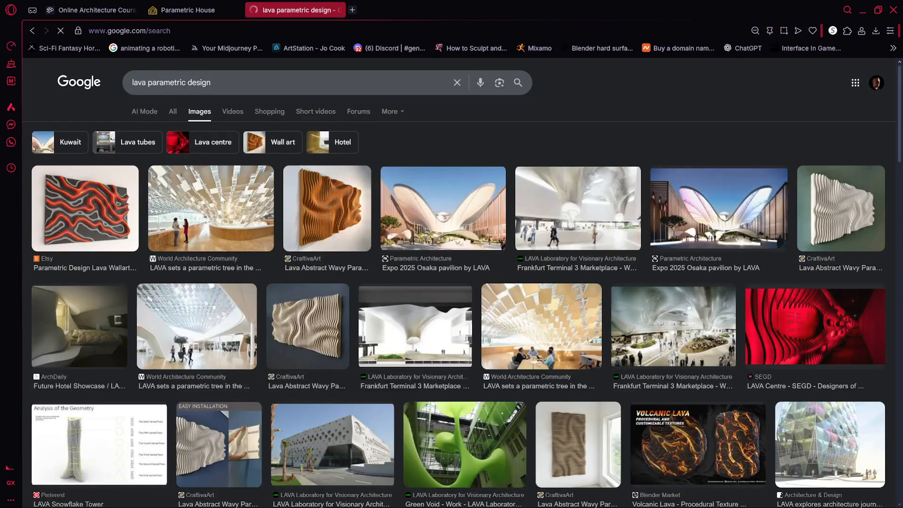
Browse the image results and open the Sipchem building preview for reference.
{"action": "scroll", "coordinate": [230, 216], "scroll_direction": "down", "scroll_amount": 2}
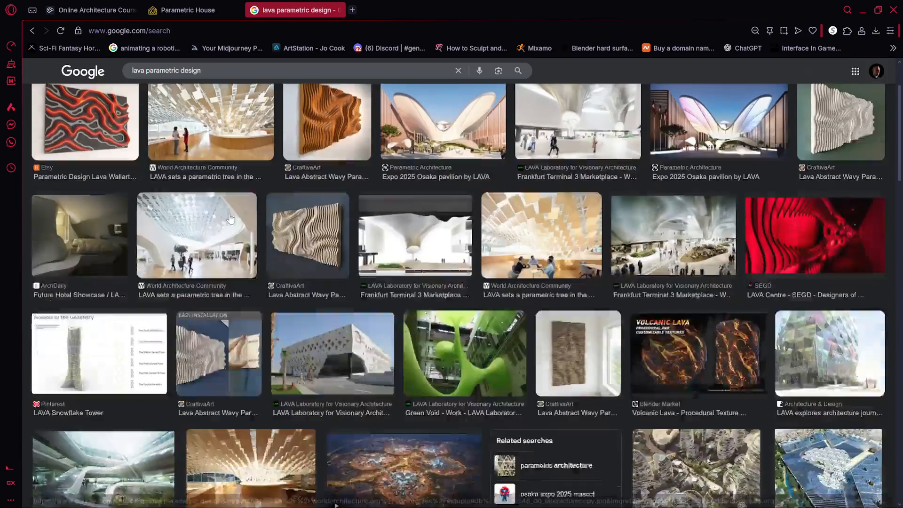
{"action": "scroll", "coordinate": [343, 275], "scroll_direction": "down", "scroll_amount": 3}
{"action": "left_click", "coordinate": [343, 275]}
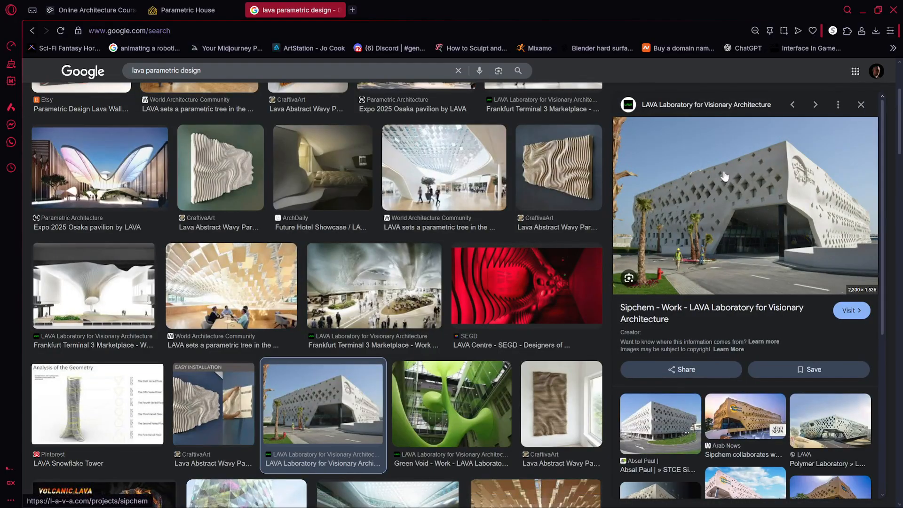
{"action": "scroll", "coordinate": [704, 218], "scroll_direction": "down", "scroll_amount": 2}
{"action": "scroll", "coordinate": [479, 302], "scroll_direction": "down", "scroll_amount": 8}
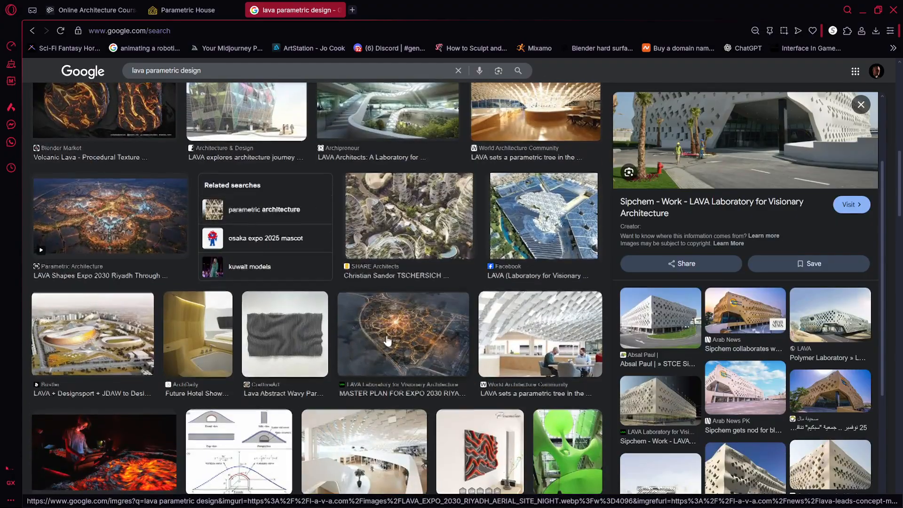
{"action": "scroll", "coordinate": [387, 329], "scroll_direction": "up", "scroll_amount": 10}
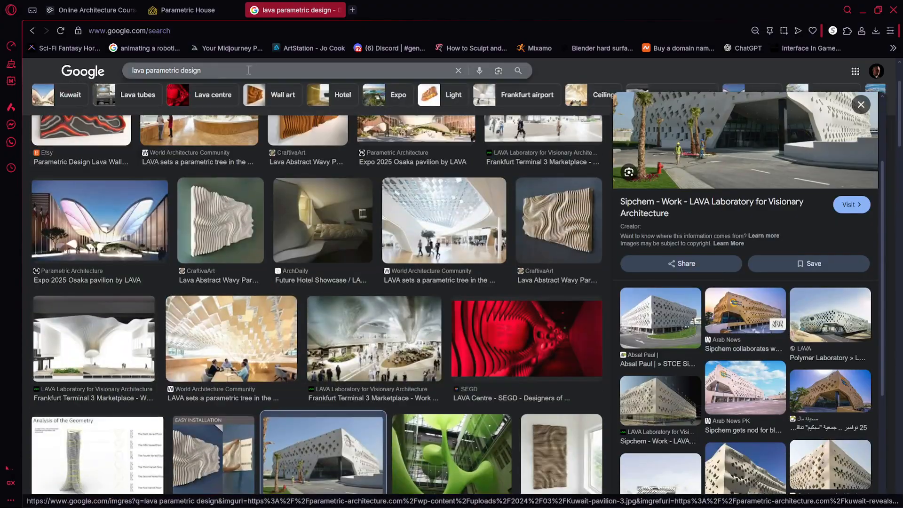
Search for tom wiscombe and open the Tom Wiscombe Architecture website.
{"action": "left_click", "coordinate": [198, 31]}
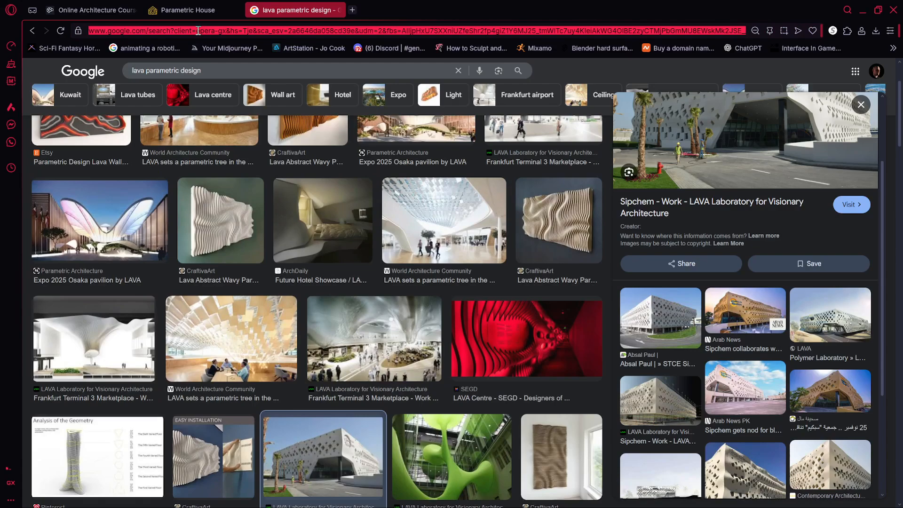
{"action": "type", "text": "tom wi"}
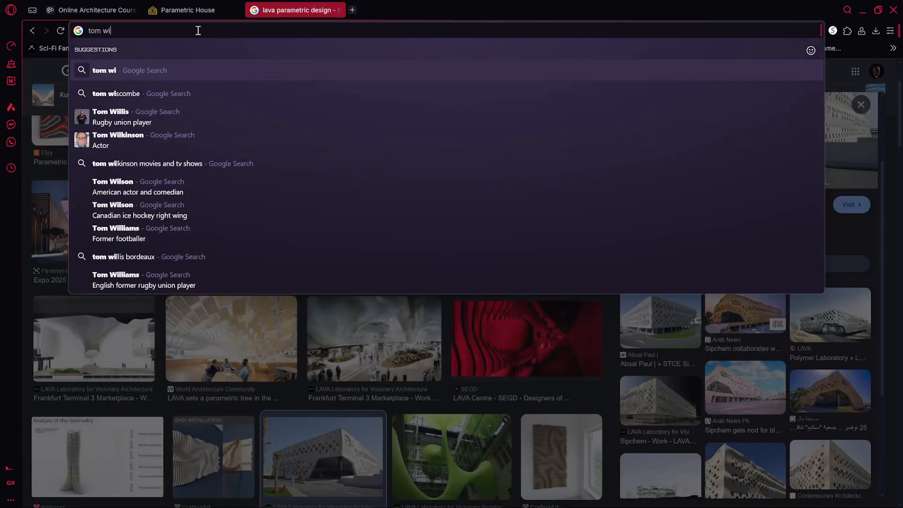
{"action": "type", "text": "scombe"}
{"action": "key", "text": "Return"}
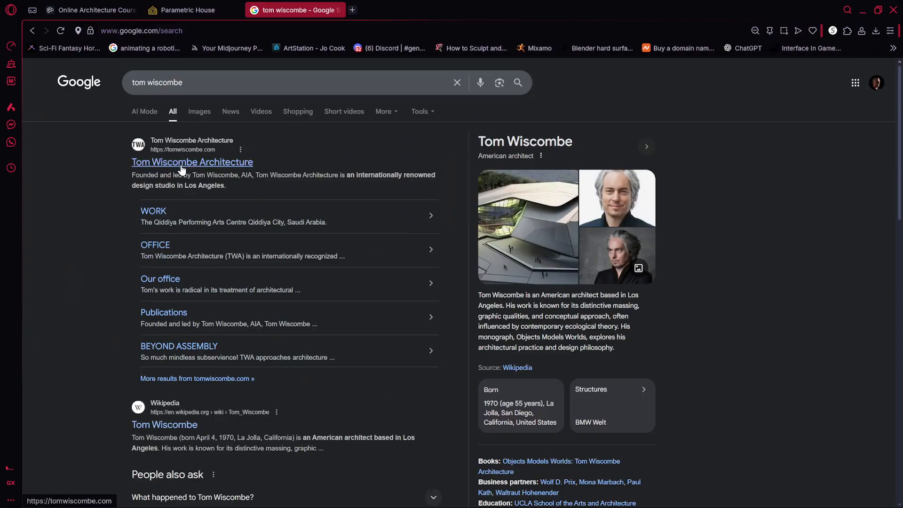
{"action": "left_click", "coordinate": [181, 166]}
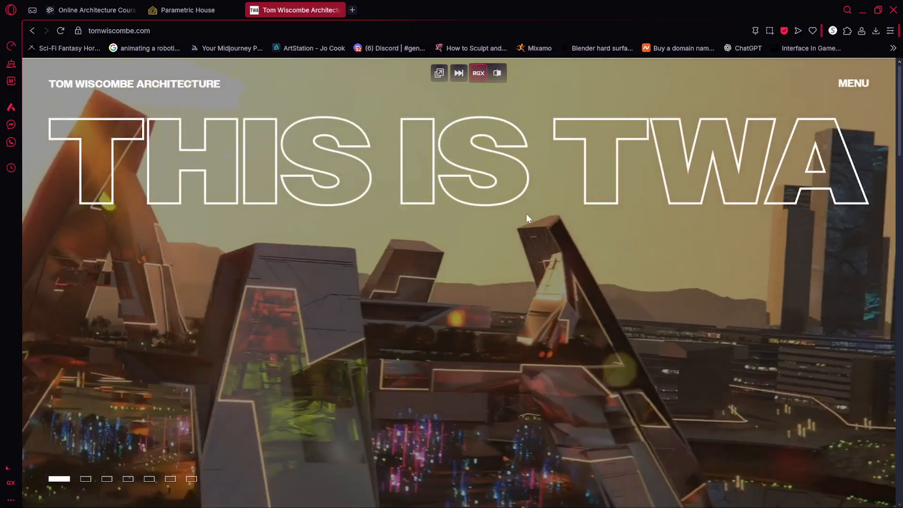
Scroll the Tom Wiscombe Architecture homepage and open its WORK page.
{"action": "scroll", "coordinate": [527, 214], "scroll_direction": "down", "scroll_amount": 5}
{"action": "scroll", "coordinate": [527, 218], "scroll_direction": "down", "scroll_amount": 12}
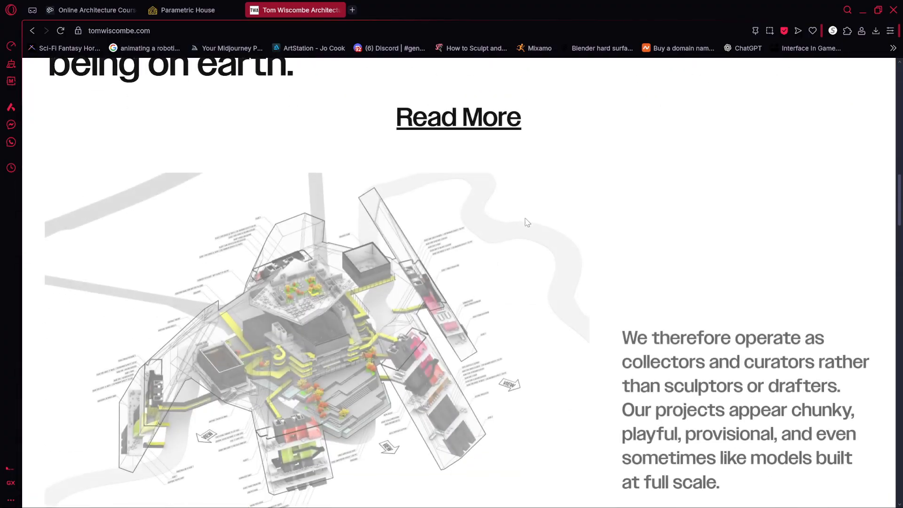
{"action": "scroll", "coordinate": [524, 219], "scroll_direction": "up", "scroll_amount": 7}
{"action": "scroll", "coordinate": [524, 219], "scroll_direction": "up", "scroll_amount": 10}
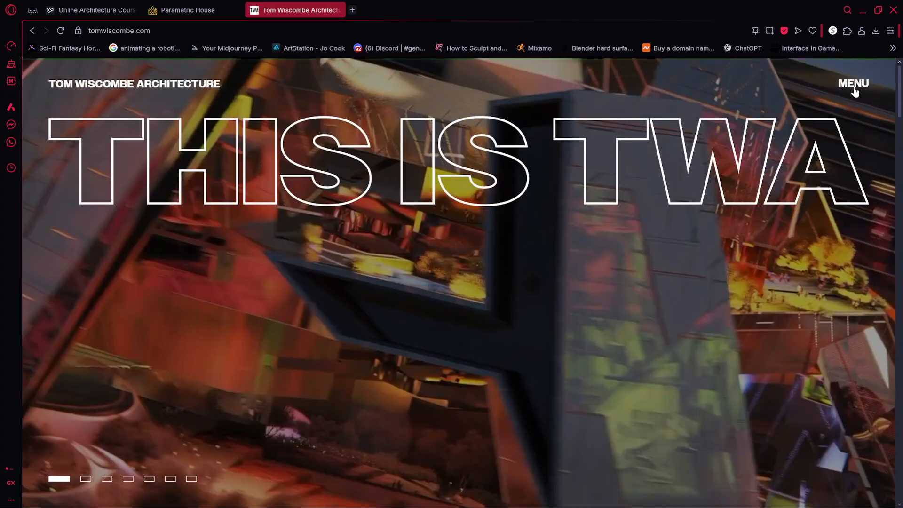
{"action": "left_click", "coordinate": [855, 89]}
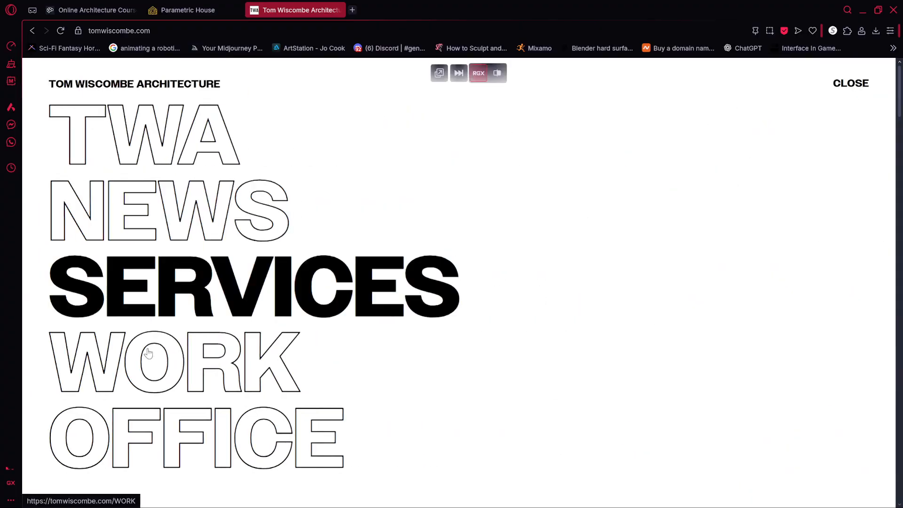
{"action": "left_click", "coordinate": [150, 354]}
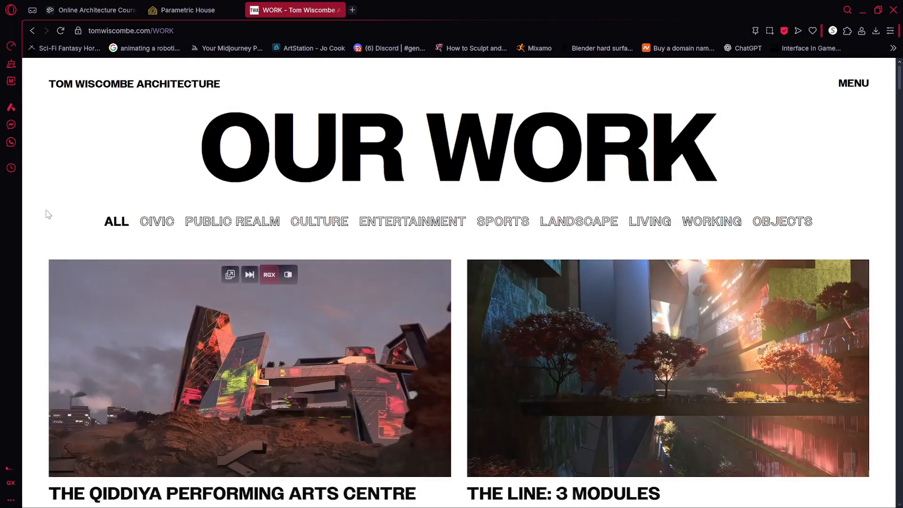
Scroll through the Tom Wiscombe work projects and open the Beijing National Hotel project.
{"action": "scroll", "coordinate": [57, 216], "scroll_direction": "down", "scroll_amount": 1}
{"action": "scroll", "coordinate": [71, 230], "scroll_direction": "down", "scroll_amount": 7}
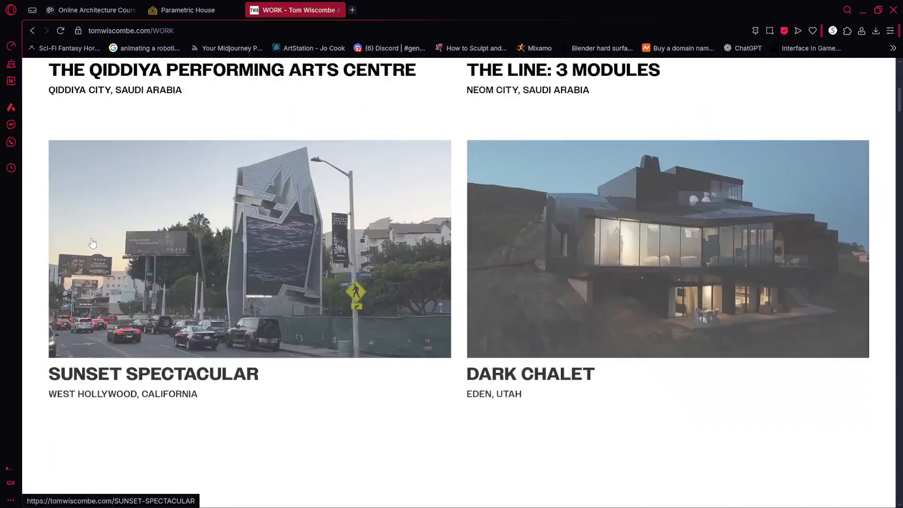
{"action": "scroll", "coordinate": [92, 243], "scroll_direction": "down", "scroll_amount": 14}
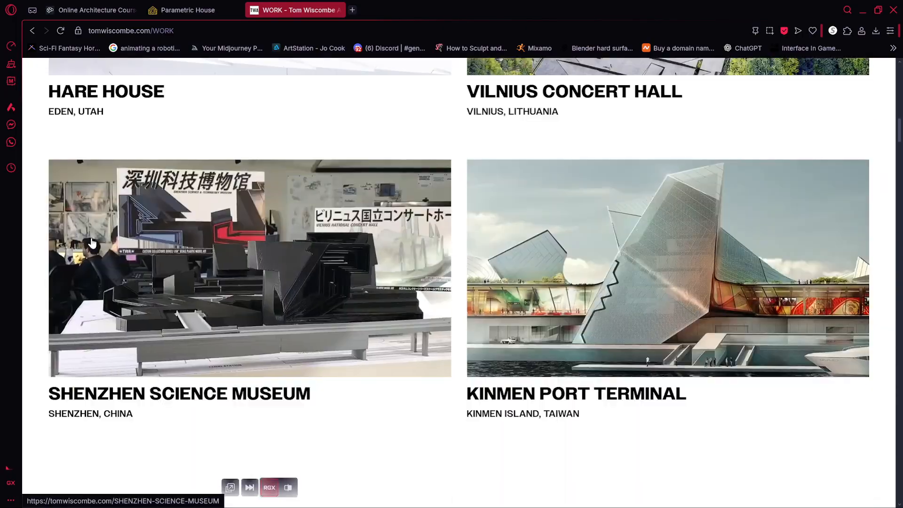
{"action": "scroll", "coordinate": [92, 242], "scroll_direction": "down", "scroll_amount": 18}
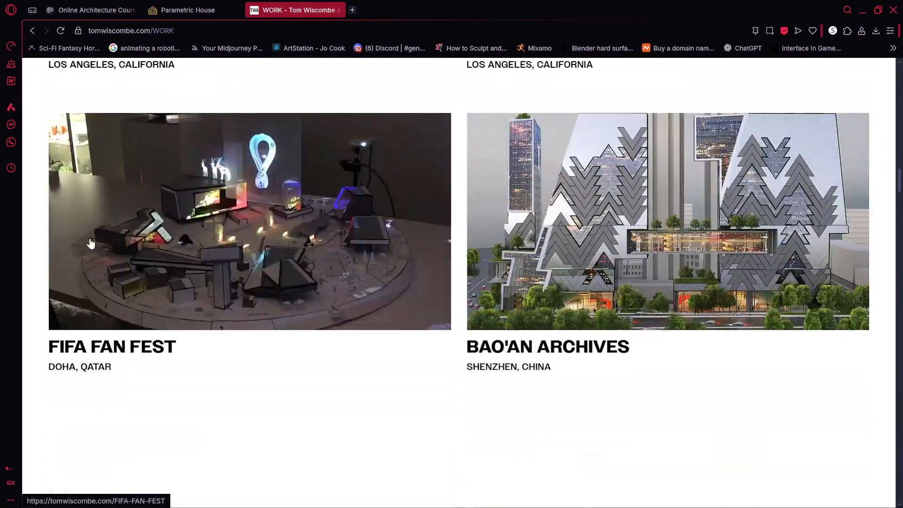
{"action": "scroll", "coordinate": [91, 243], "scroll_direction": "down", "scroll_amount": 7}
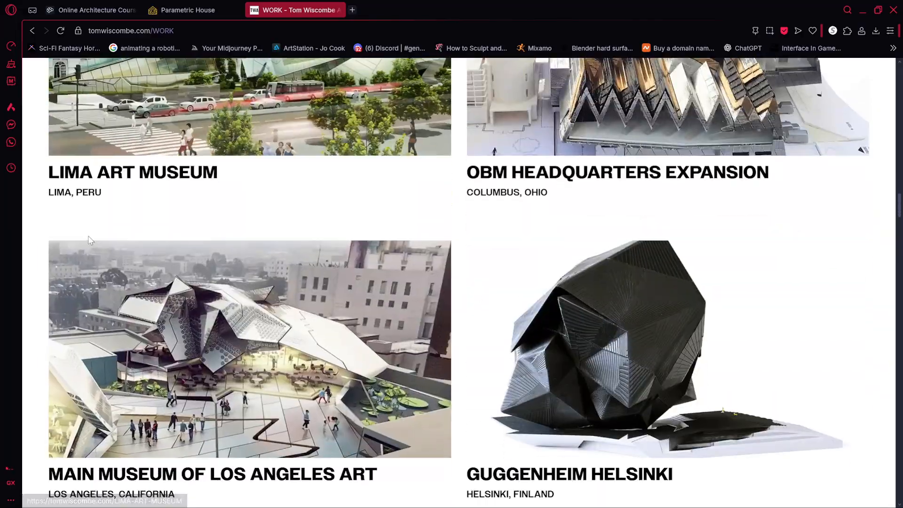
{"action": "scroll", "coordinate": [89, 242], "scroll_direction": "down", "scroll_amount": 12}
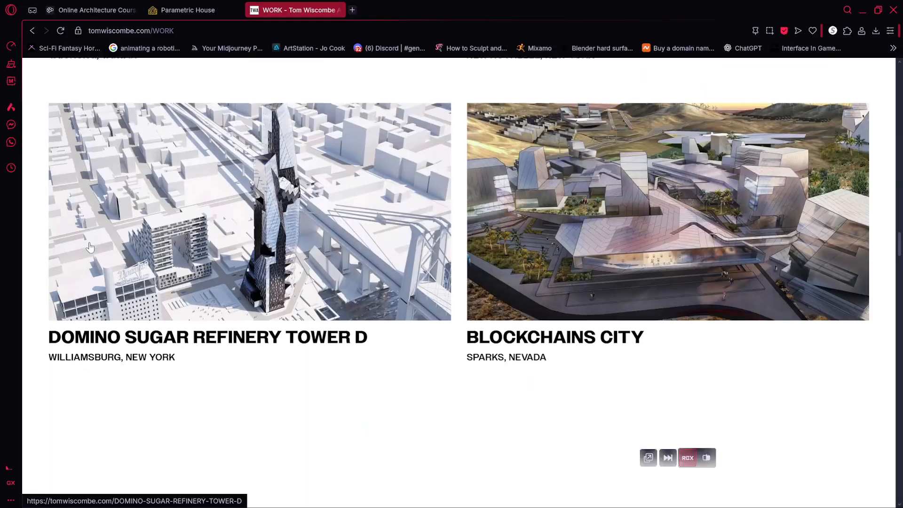
{"action": "scroll", "coordinate": [90, 246], "scroll_direction": "down", "scroll_amount": 14}
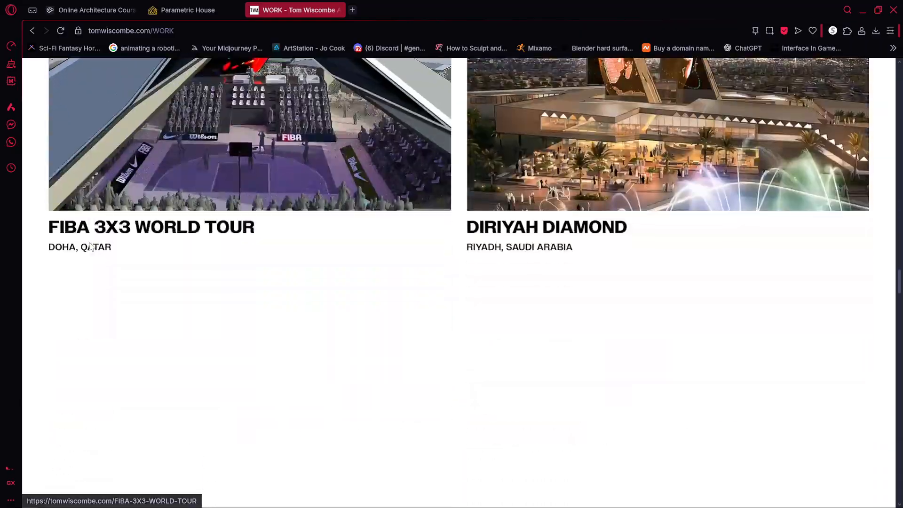
{"action": "scroll", "coordinate": [90, 246], "scroll_direction": "down", "scroll_amount": 16}
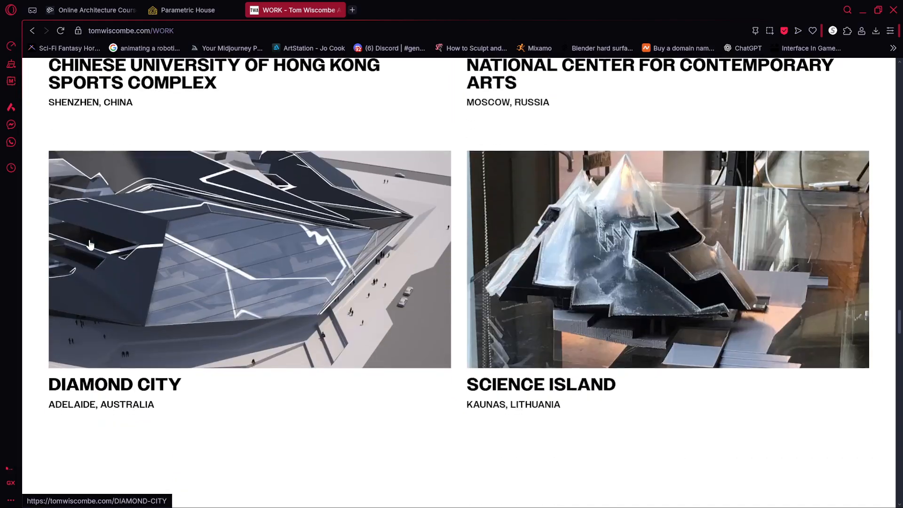
{"action": "scroll", "coordinate": [89, 247], "scroll_direction": "down", "scroll_amount": 10}
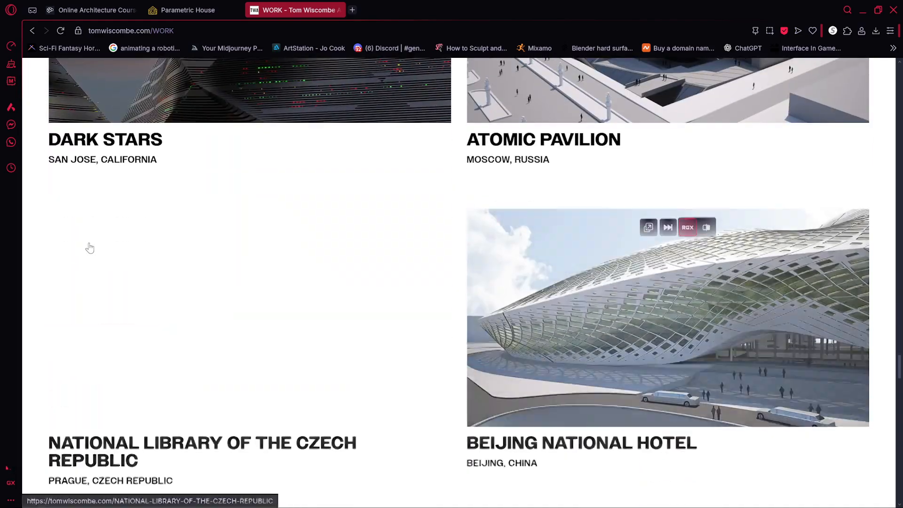
{"action": "left_click", "coordinate": [640, 321]}
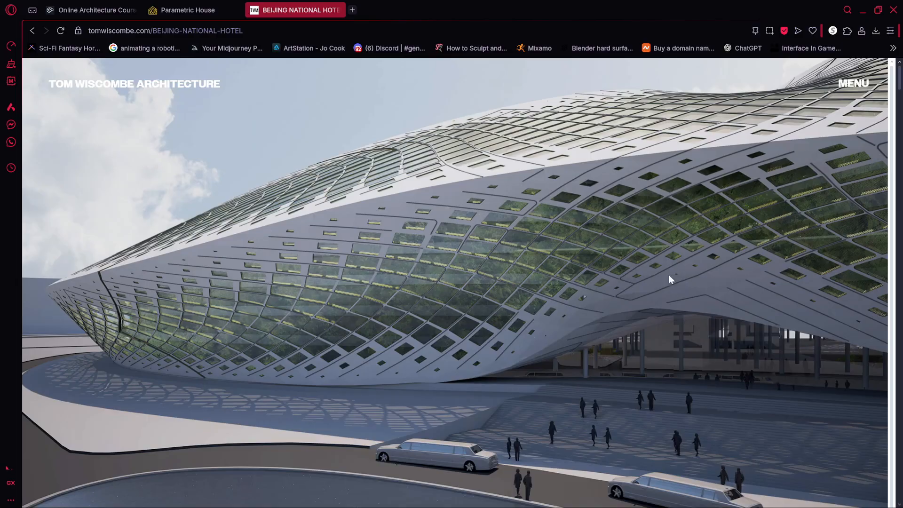
Return to Rhino and inspect the paneled tower from different angles in the Perspective viewport.
{"action": "left_click", "coordinate": [862, 11]}
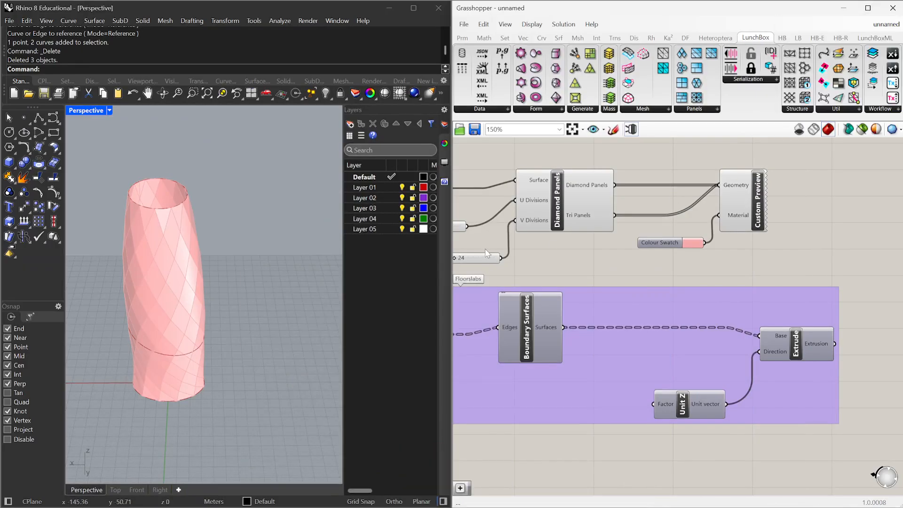
{"action": "middle_click", "coordinate": [185, 253]}
{"action": "right_click_drag", "start_coordinate": [182, 203], "coordinate": [238, 215]}
{"action": "scroll", "coordinate": [196, 159], "scroll_direction": "up", "scroll_amount": 5}
{"action": "scroll", "coordinate": [204, 210], "scroll_direction": "down", "scroll_amount": 6}
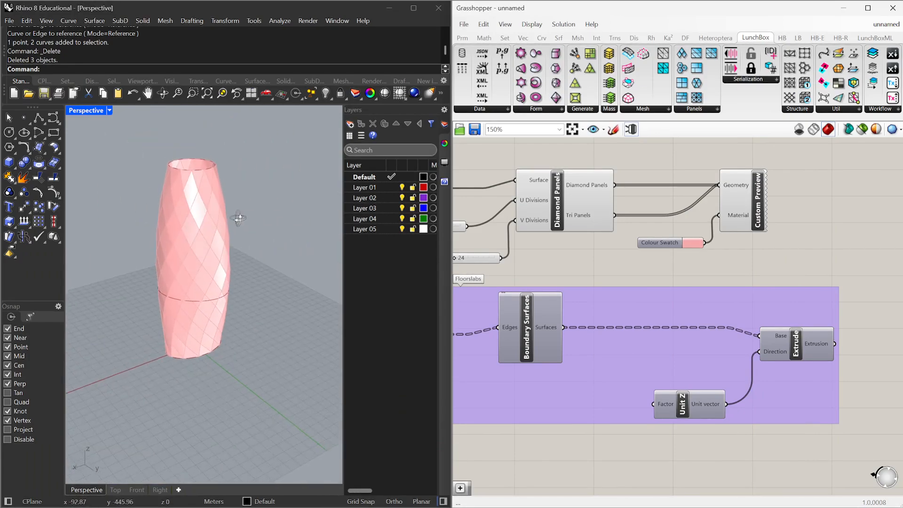
Switch Grasshopper to the 3.5_AttractorDef document and browse its Step 1 to Step 4 groups.
{"action": "left_click", "coordinate": [886, 29]}
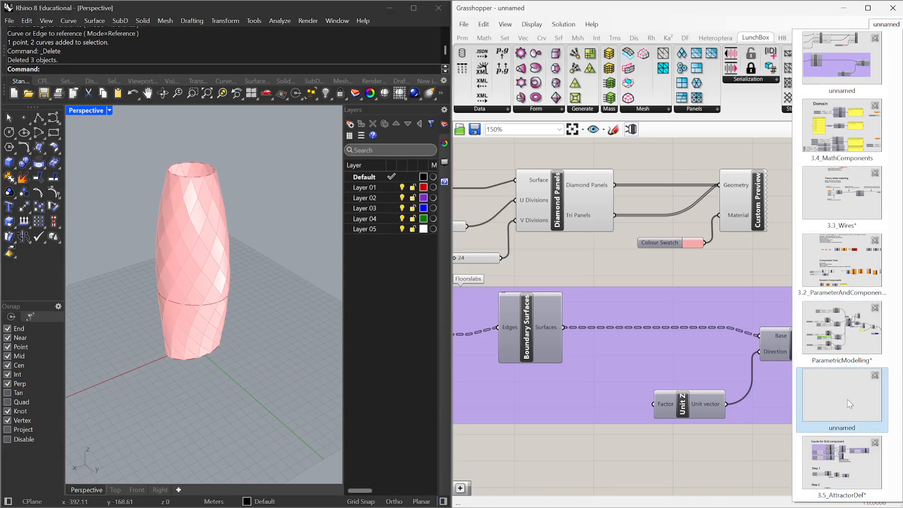
{"action": "left_click", "coordinate": [847, 463]}
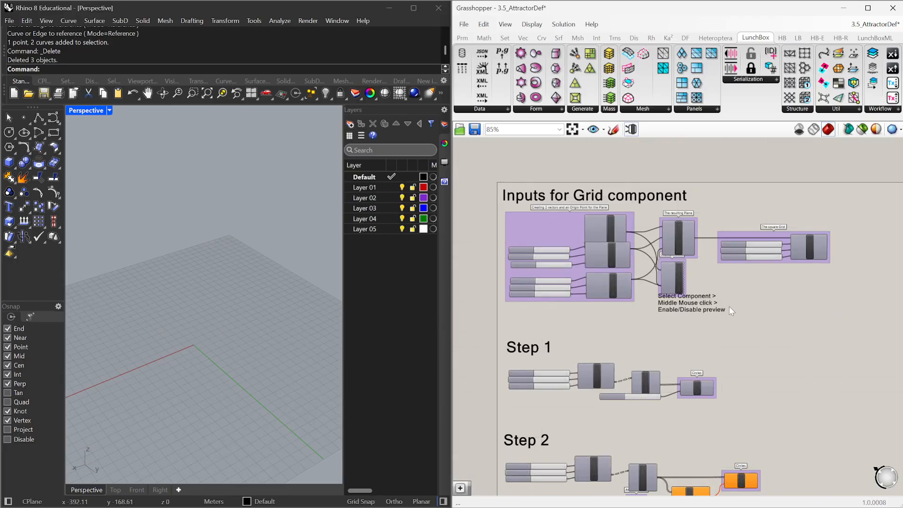
{"action": "scroll", "coordinate": [727, 356], "scroll_direction": "up", "scroll_amount": 2}
{"action": "right_click_drag", "start_coordinate": [692, 378], "coordinate": [707, 313]}
{"action": "scroll", "coordinate": [706, 315], "scroll_direction": "down", "scroll_amount": 3}
{"action": "right_click_drag", "start_coordinate": [678, 397], "coordinate": [675, 255]}
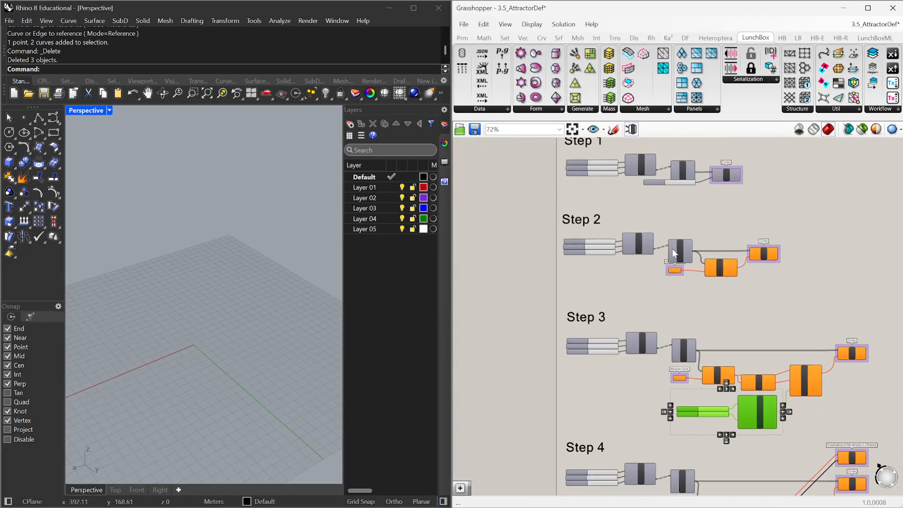
{"action": "right_click_drag", "start_coordinate": [669, 213], "coordinate": [683, 270]}
{"action": "scroll", "coordinate": [613, 206], "scroll_direction": "up", "scroll_amount": 4}
Select the Step 1 components and turn their preview on to show the circle grid in Rhino.
{"action": "left_click_drag", "start_coordinate": [863, 300], "coordinate": [483, 214]}
{"action": "right_click", "coordinate": [619, 196]}
{"action": "left_click", "coordinate": [643, 214]}
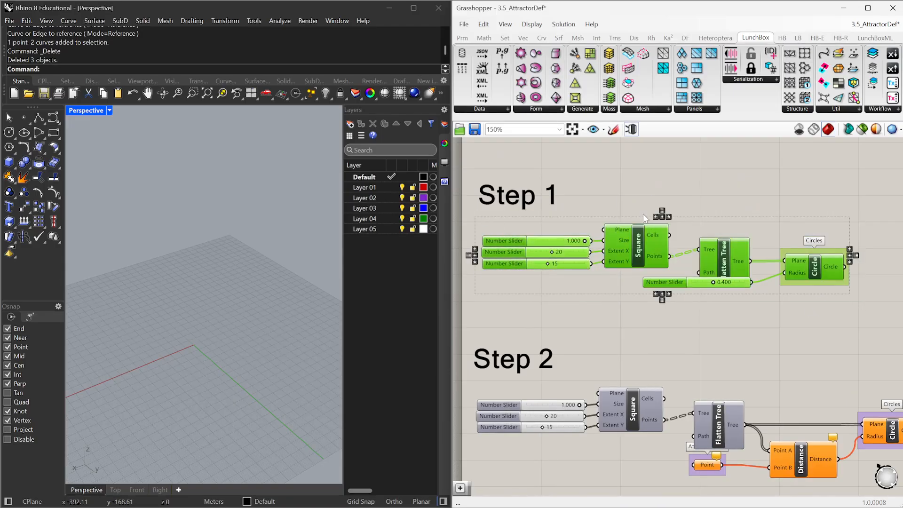
{"action": "right_click", "coordinate": [694, 191]}
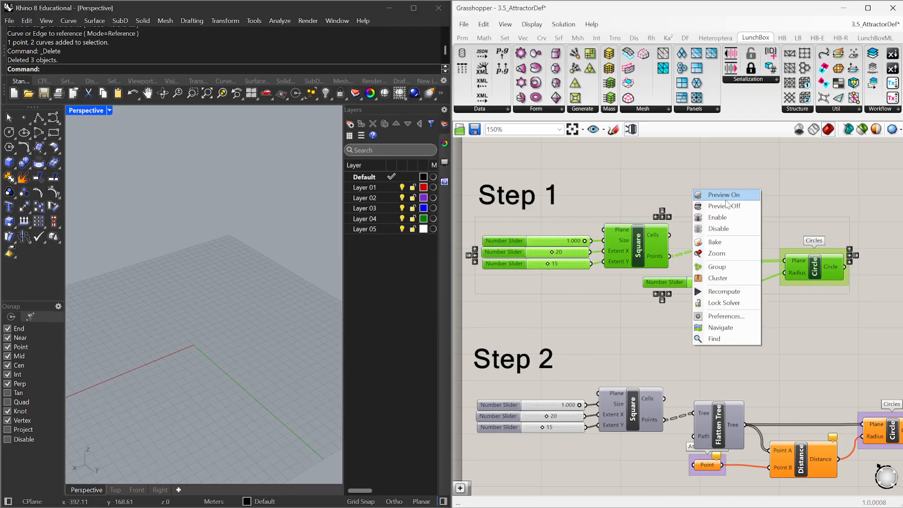
{"action": "left_click", "coordinate": [726, 200]}
{"action": "scroll", "coordinate": [218, 355], "scroll_direction": "up", "scroll_amount": 10}
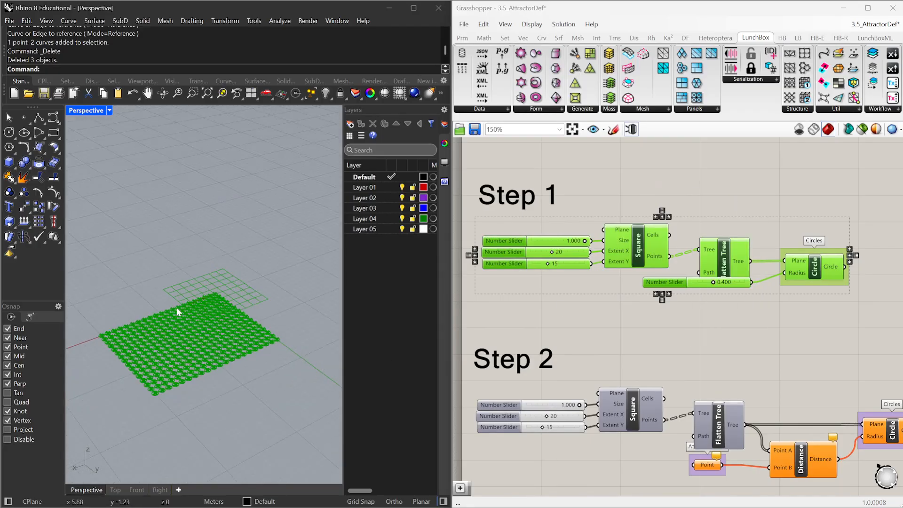
{"action": "right_click_drag", "start_coordinate": [177, 311], "coordinate": [239, 306]}
Deselect and reselect the Step 1 components to compare their highlighted preview in the viewport.
{"action": "left_click", "coordinate": [724, 207]}
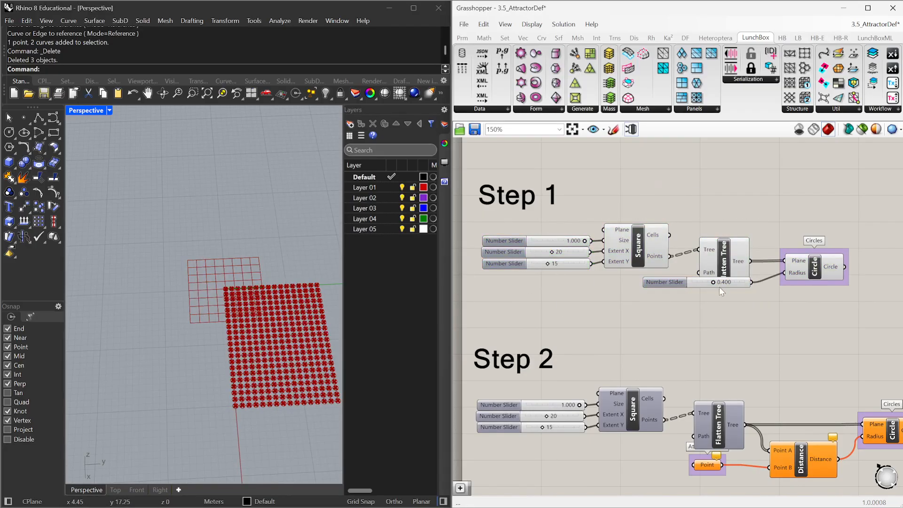
{"action": "left_click_drag", "start_coordinate": [741, 199], "coordinate": [494, 333]}
{"action": "right_click", "coordinate": [666, 192]}
{"action": "left_click", "coordinate": [694, 206]}
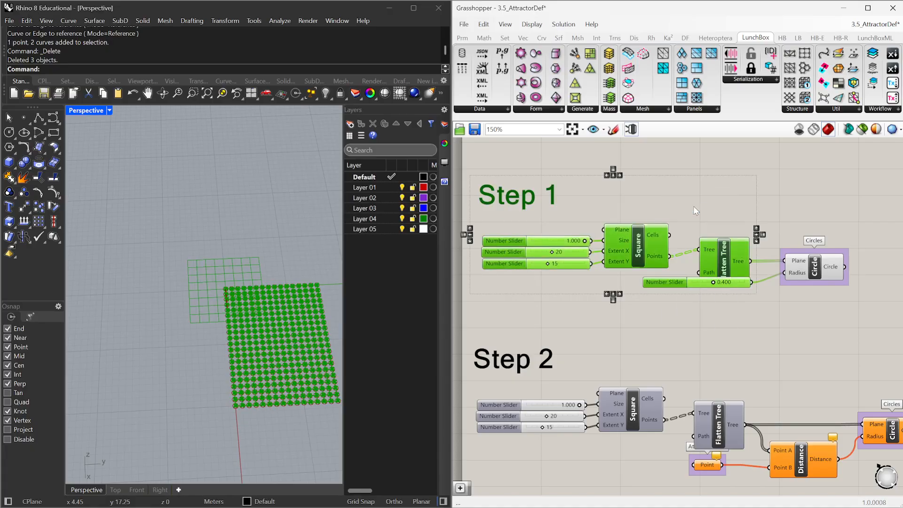
Select the Step 1 Square component and turn on its preview to show its grid alongside the circles in the viewport.
{"action": "scroll", "coordinate": [157, 261], "scroll_direction": "down", "scroll_amount": 7}
{"action": "scroll", "coordinate": [193, 309], "scroll_direction": "up", "scroll_amount": 11}
{"action": "right_click_drag", "start_coordinate": [220, 318], "coordinate": [365, 300]}
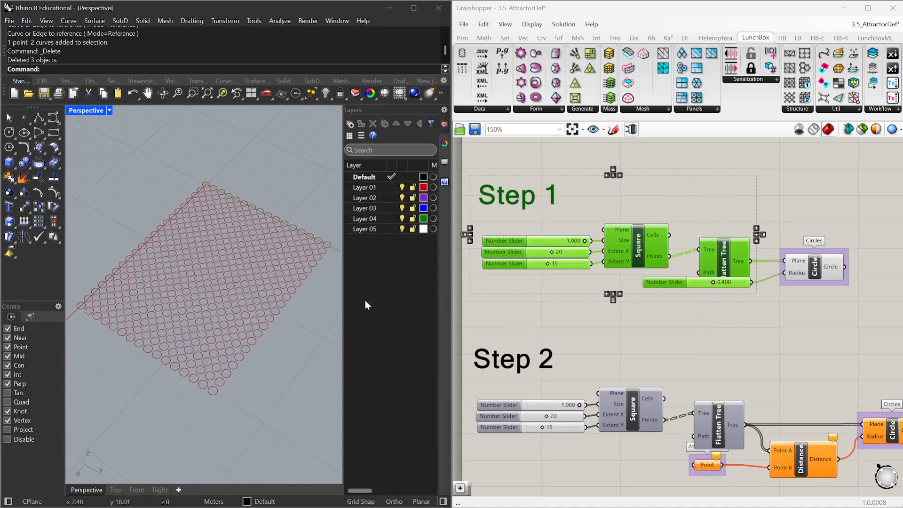
{"action": "left_click", "coordinate": [637, 245]}
{"action": "right_click", "coordinate": [636, 235]}
{"action": "left_click", "coordinate": [663, 257]}
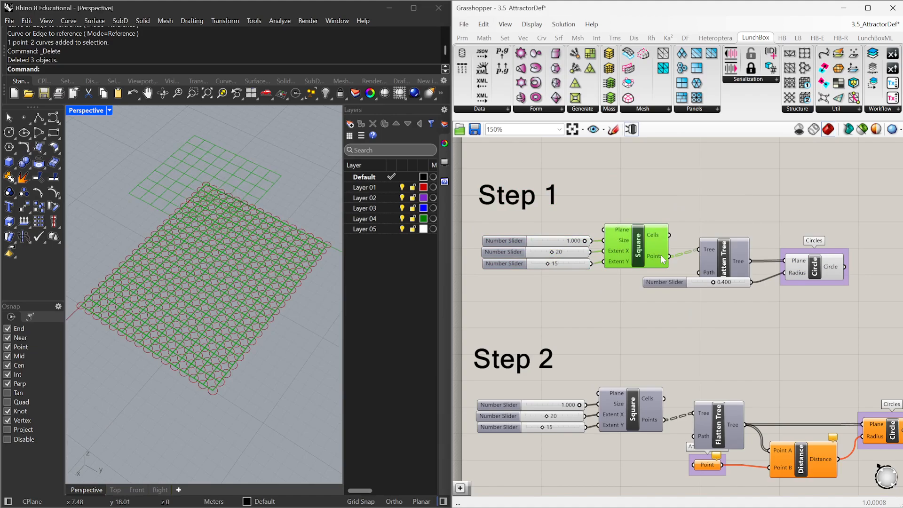
{"action": "scroll", "coordinate": [230, 325], "scroll_direction": "up", "scroll_amount": 10}
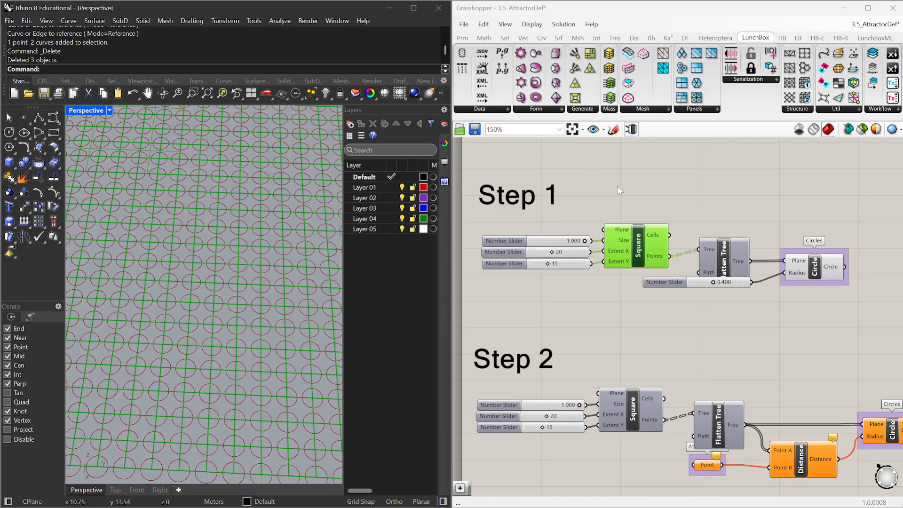
{"action": "scroll", "coordinate": [616, 195], "scroll_direction": "down", "scroll_amount": 2}
{"action": "scroll", "coordinate": [292, 252], "scroll_direction": "down", "scroll_amount": 6}
{"action": "right_click_drag", "start_coordinate": [293, 252], "coordinate": [264, 252]}
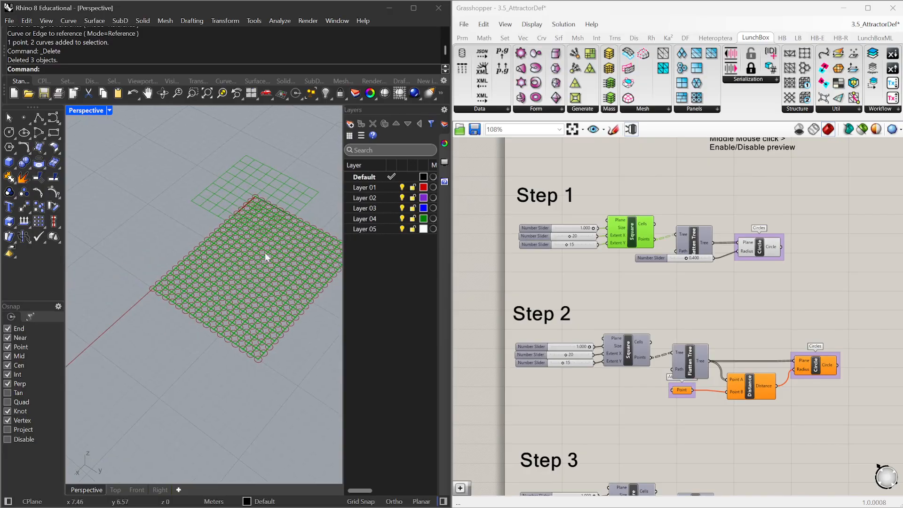
Deselect the components and orbit the Perspective viewport to review the Step 1 grid and circle previews.
{"action": "right_click_drag", "start_coordinate": [777, 225], "coordinate": [806, 219]}
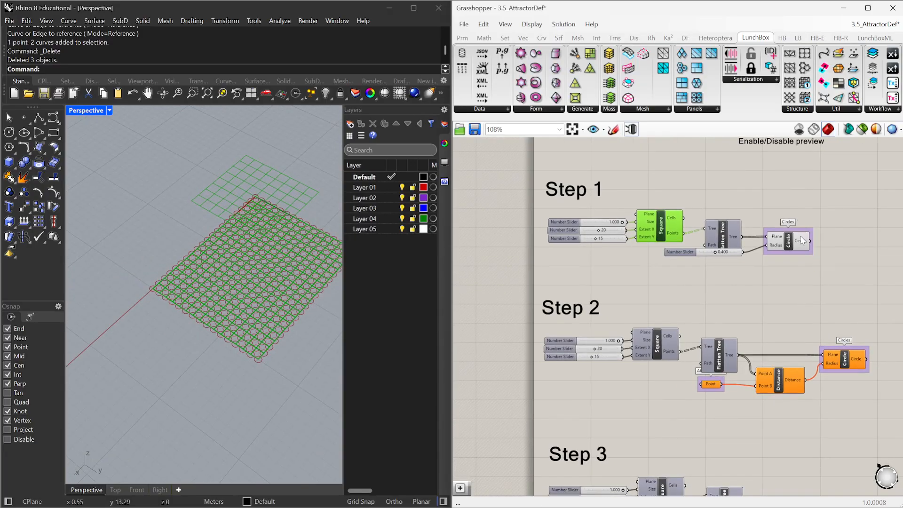
{"action": "mouse_move", "coordinate": [802, 241]}
{"action": "left_click", "coordinate": [884, 27]}
{"action": "left_click", "coordinate": [754, 197]}
{"action": "right_click_drag", "start_coordinate": [832, 220], "coordinate": [796, 228]}
{"action": "scroll", "coordinate": [624, 197], "scroll_direction": "up", "scroll_amount": 4}
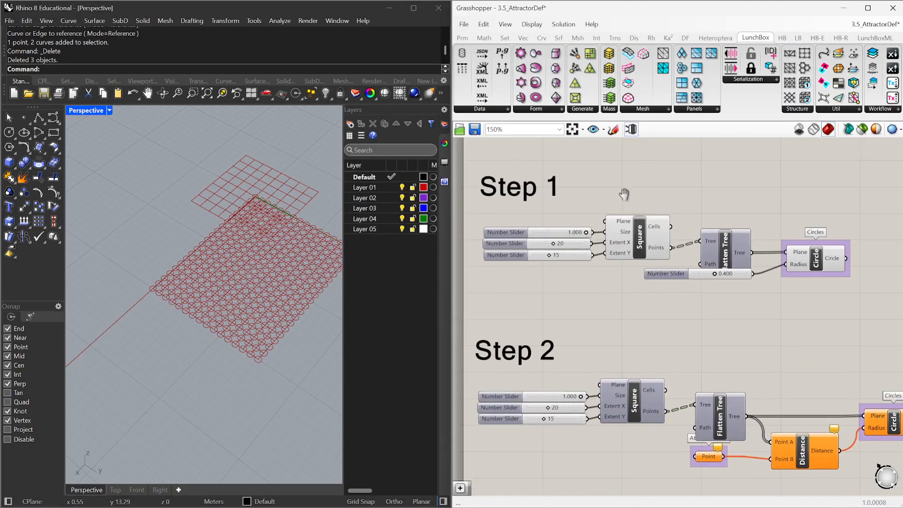
{"action": "right_click_drag", "start_coordinate": [208, 277], "coordinate": [270, 294]}
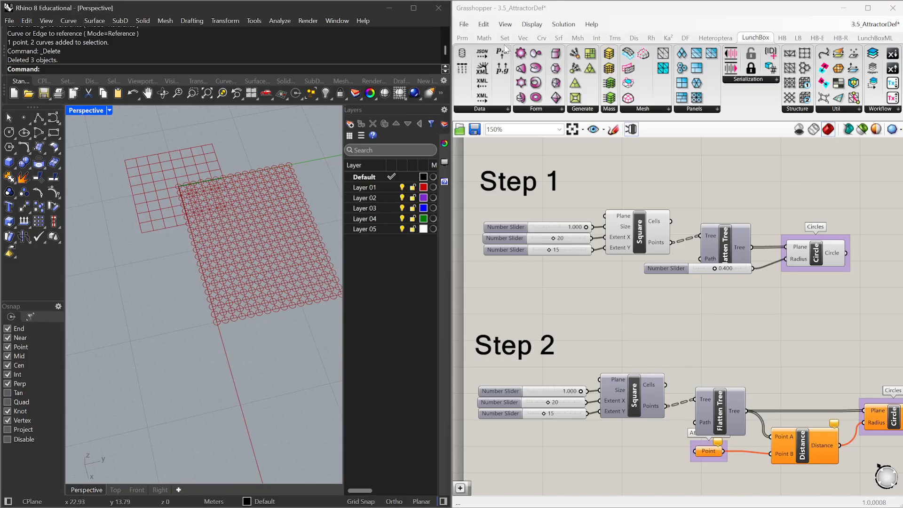
Create a new Grasshopper document, then close the spare unnamed document and the 3.4_MathComponents document.
{"action": "left_click", "coordinate": [464, 24]}
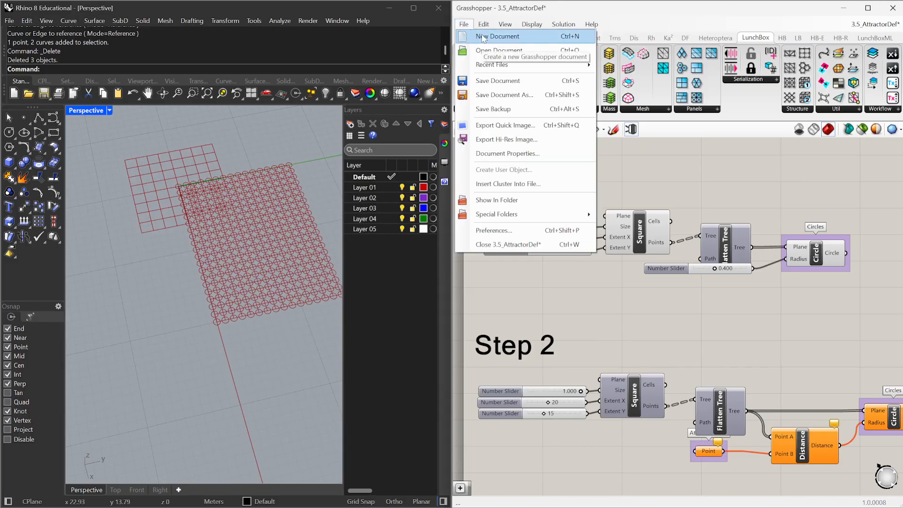
{"action": "left_click", "coordinate": [498, 36]}
{"action": "left_click", "coordinate": [889, 25]}
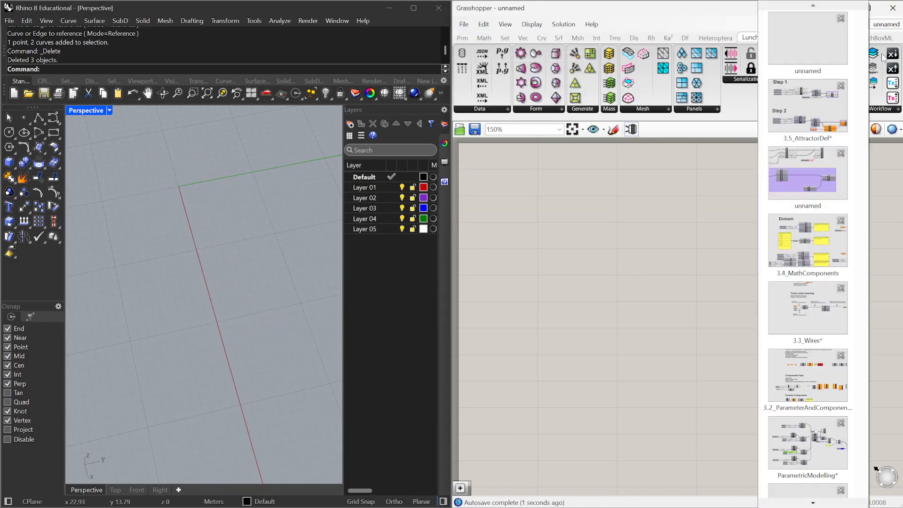
{"action": "left_click", "coordinate": [842, 153]}
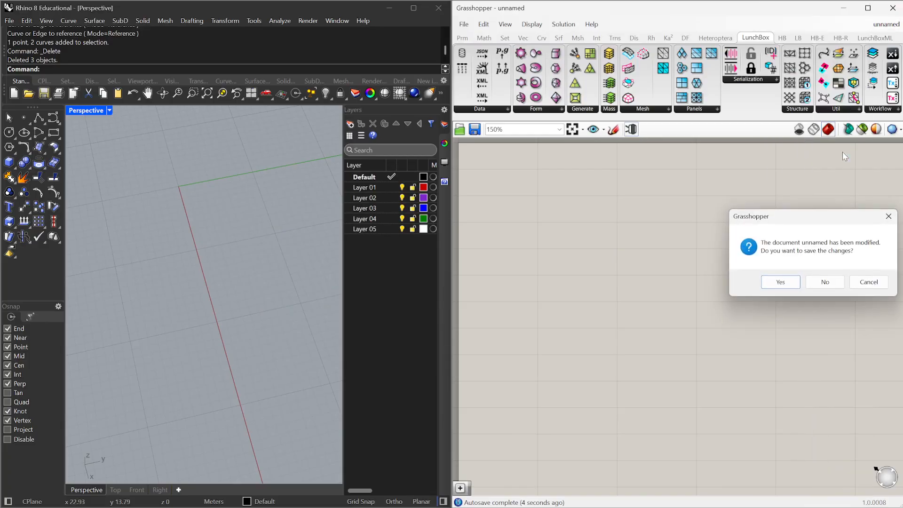
{"action": "left_click", "coordinate": [886, 25]}
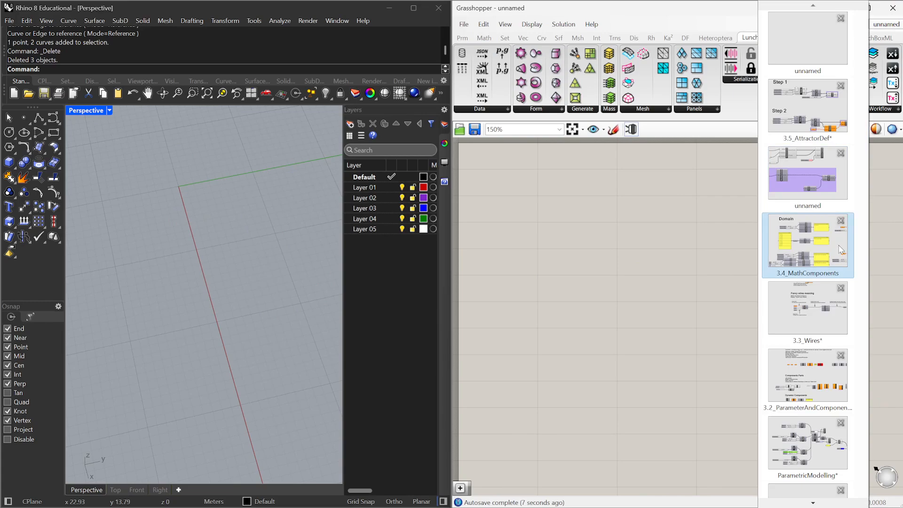
{"action": "left_click", "coordinate": [841, 222]}
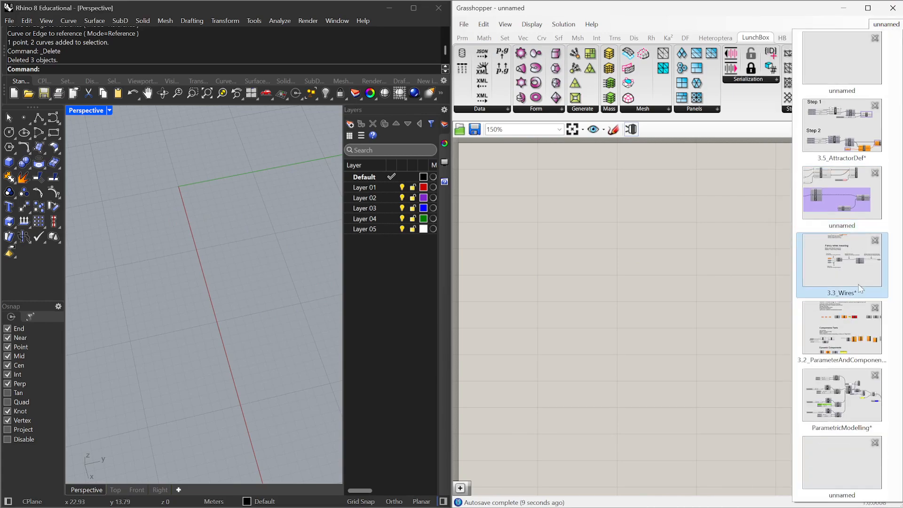
Try to close the 3.2_ParameterAndComponents document without answering the save prompt.
{"action": "left_click", "coordinate": [874, 308]}
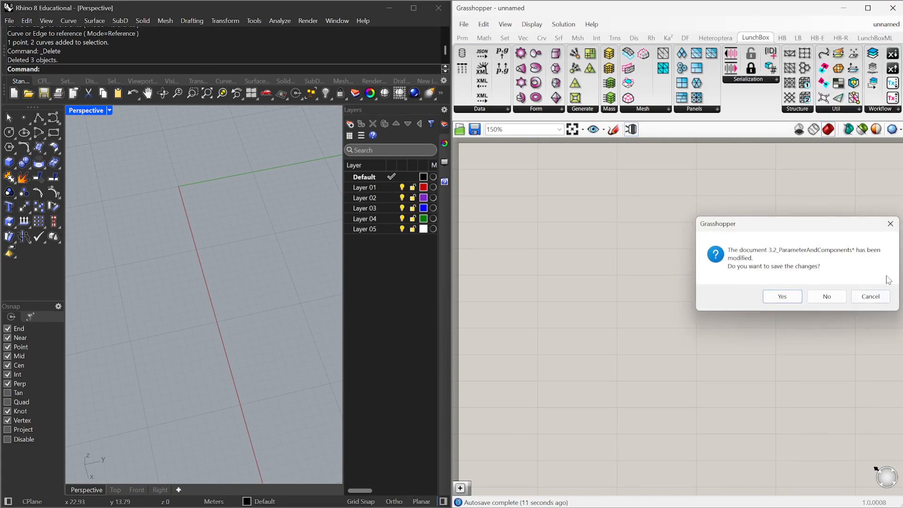
{"action": "left_click", "coordinate": [891, 222]}
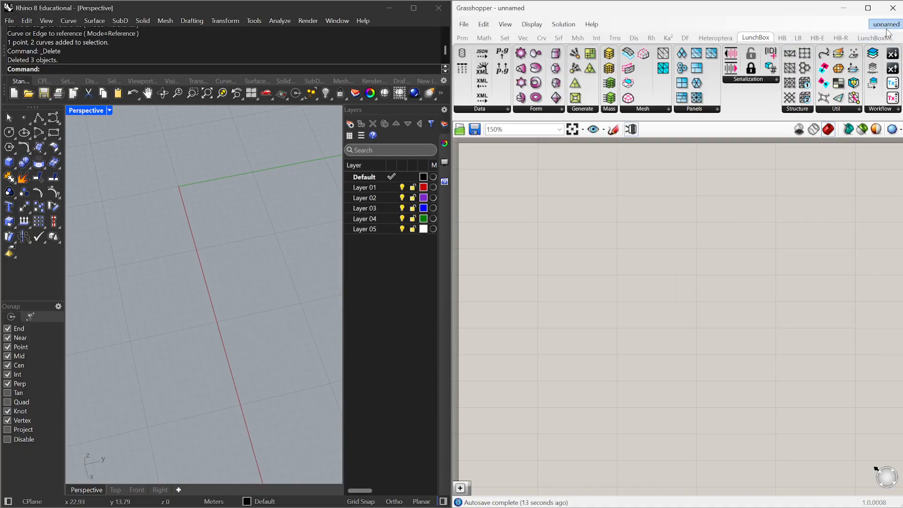
{"action": "left_click", "coordinate": [886, 24]}
{"action": "left_click", "coordinate": [851, 74]}
{"action": "left_click", "coordinate": [886, 24]}
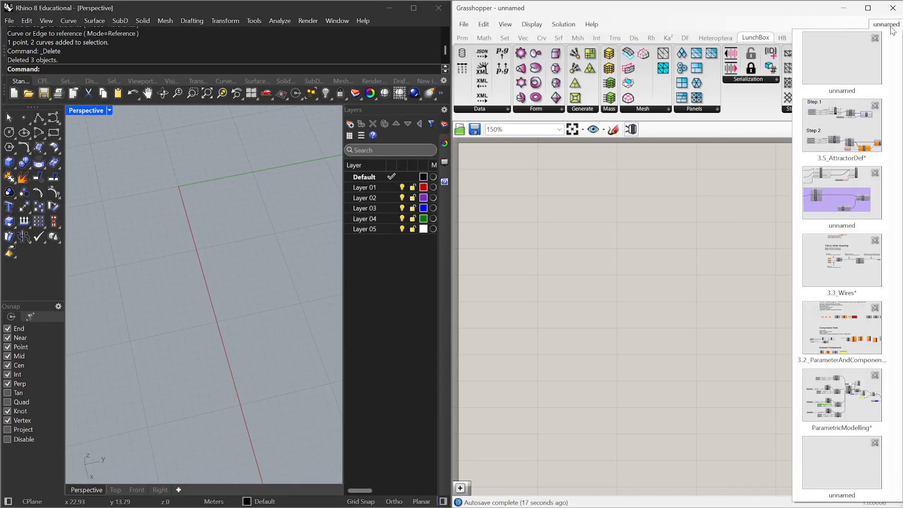
Switch back to the 3.5_AttractorDef document and inspect the Step 1 circle radius slider.
{"action": "left_click", "coordinate": [872, 116]}
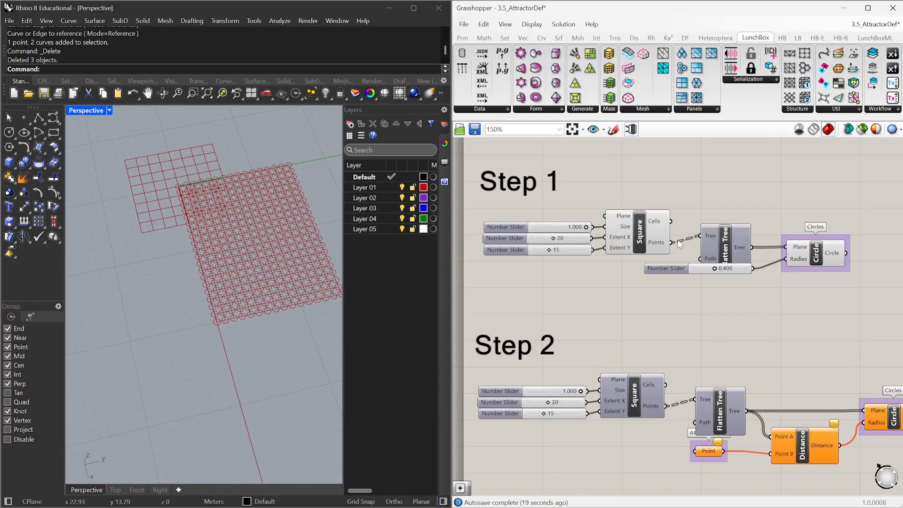
{"action": "left_click_drag", "start_coordinate": [729, 271], "coordinate": [735, 289]}
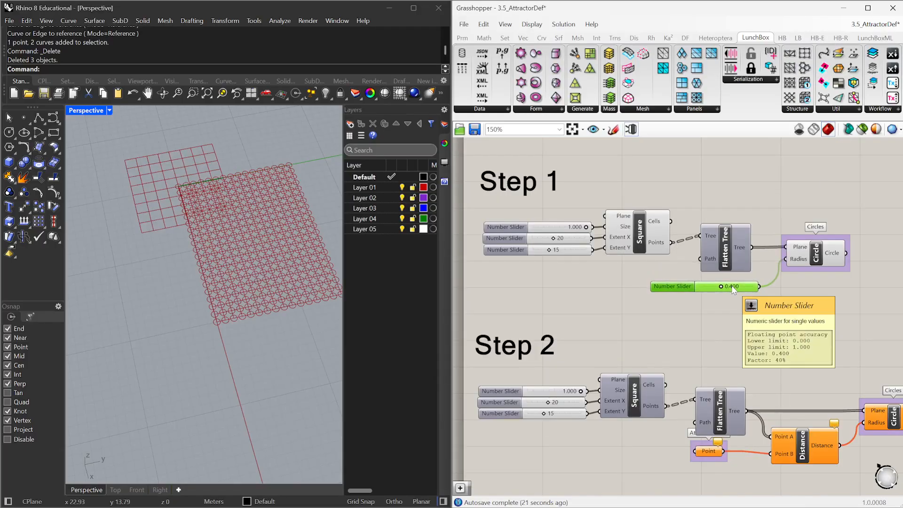
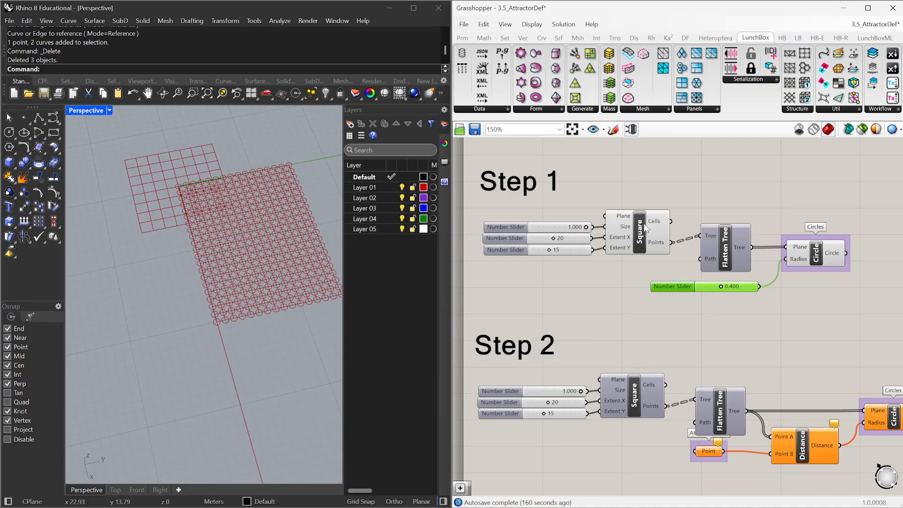
Search the component library for the Square grid component without placing it.
{"action": "scroll", "coordinate": [645, 228], "scroll_direction": "up", "scroll_amount": 3}
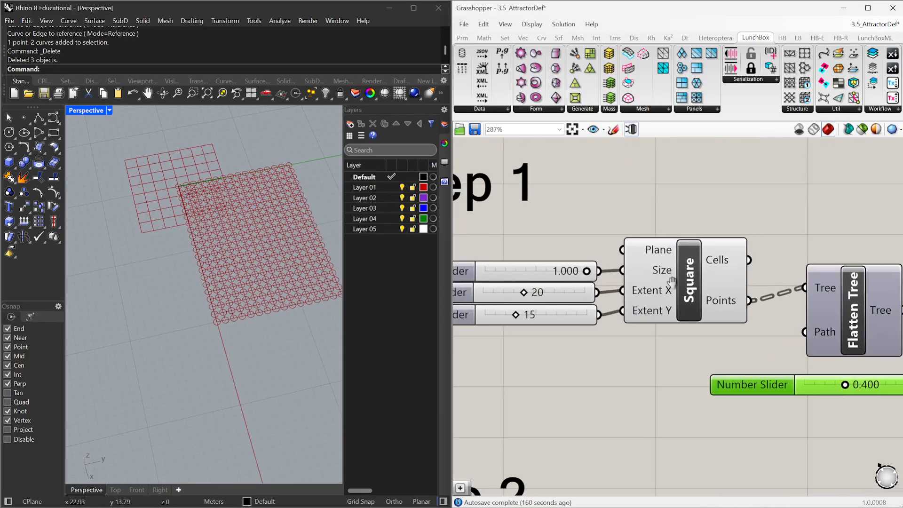
{"action": "right_click_drag", "start_coordinate": [672, 282], "coordinate": [680, 287]}
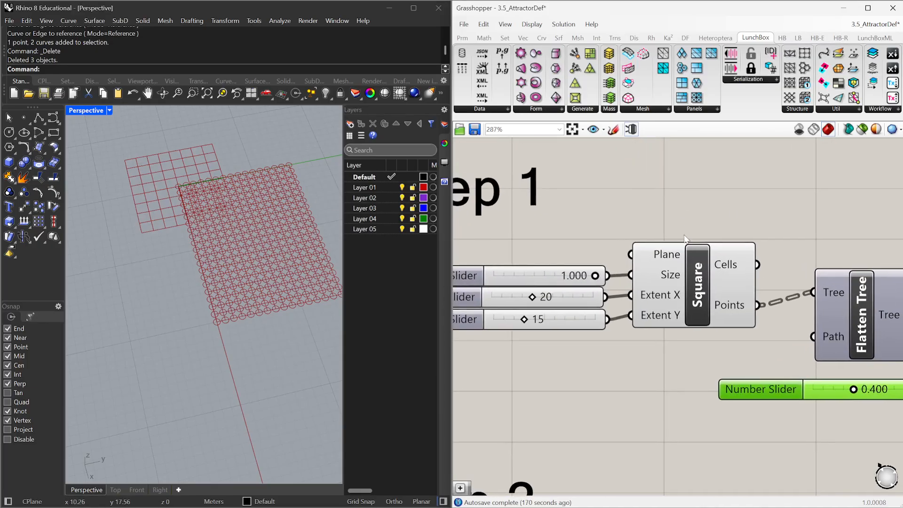
{"action": "scroll", "coordinate": [685, 238], "scroll_direction": "down", "scroll_amount": 2}
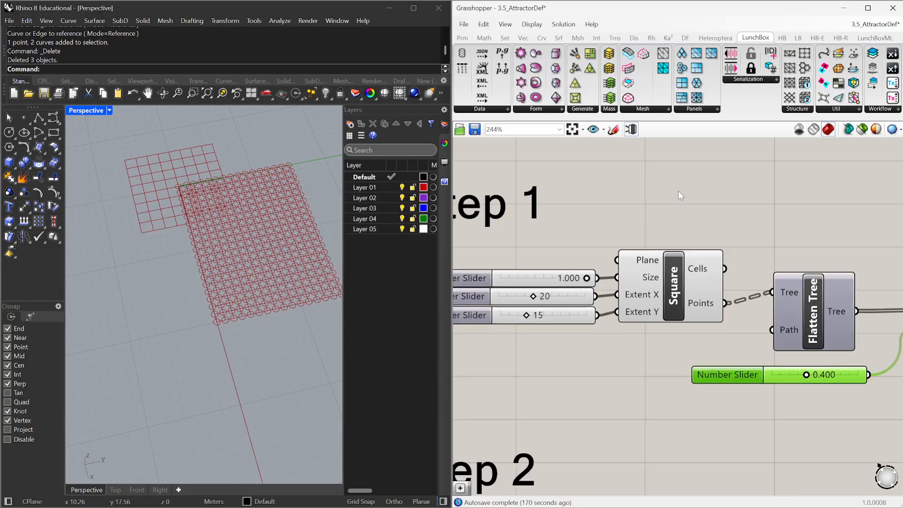
{"action": "double_click", "coordinate": [678, 191]}
{"action": "type", "text": "square"}
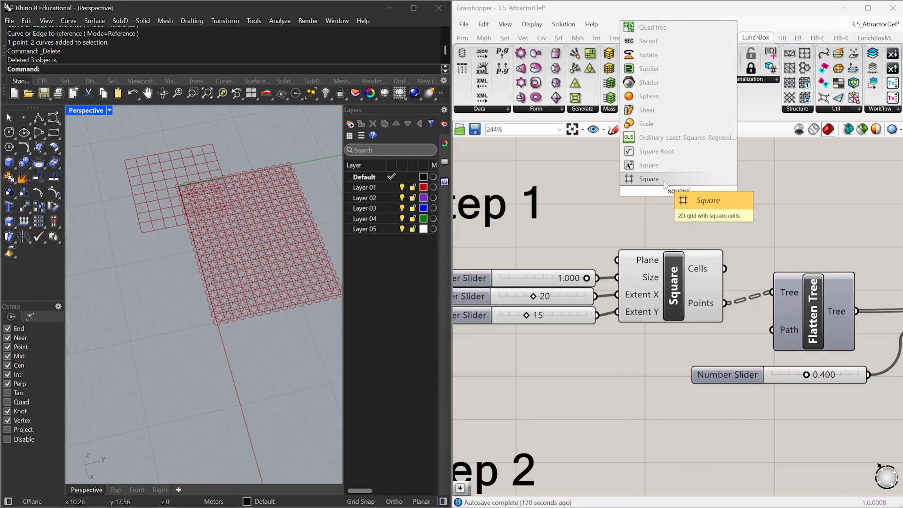
{"action": "left_click", "coordinate": [663, 219]}
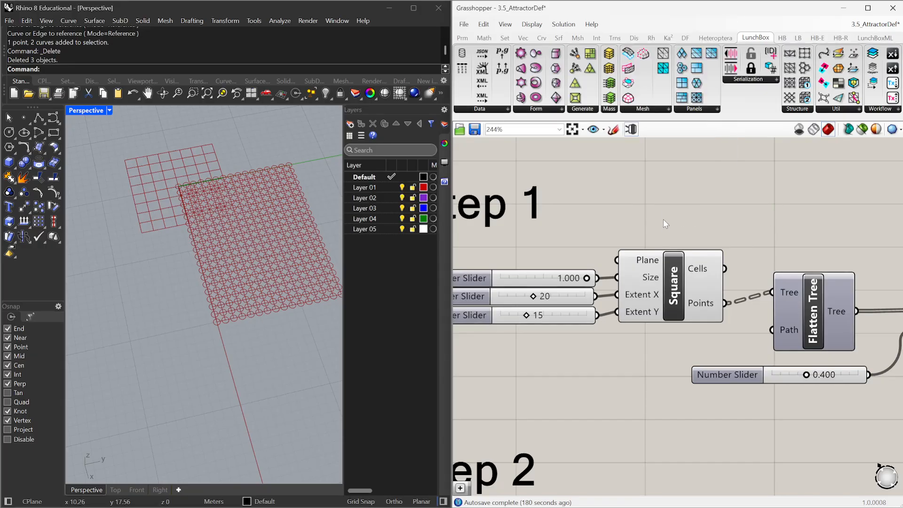
Test the Square grid by sliding the Extent X slider to 19 and back to 20.
{"action": "scroll", "coordinate": [643, 257], "scroll_direction": "up", "scroll_amount": 3}
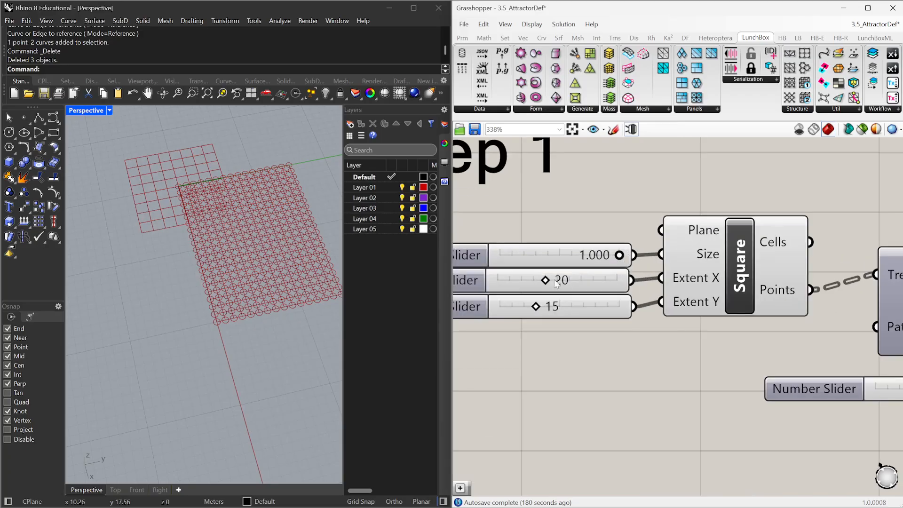
{"action": "left_click_drag", "start_coordinate": [546, 281], "coordinate": [544, 283]}
{"action": "double_click", "coordinate": [544, 282]}
{"action": "right_click_drag", "start_coordinate": [590, 292], "coordinate": [602, 287]}
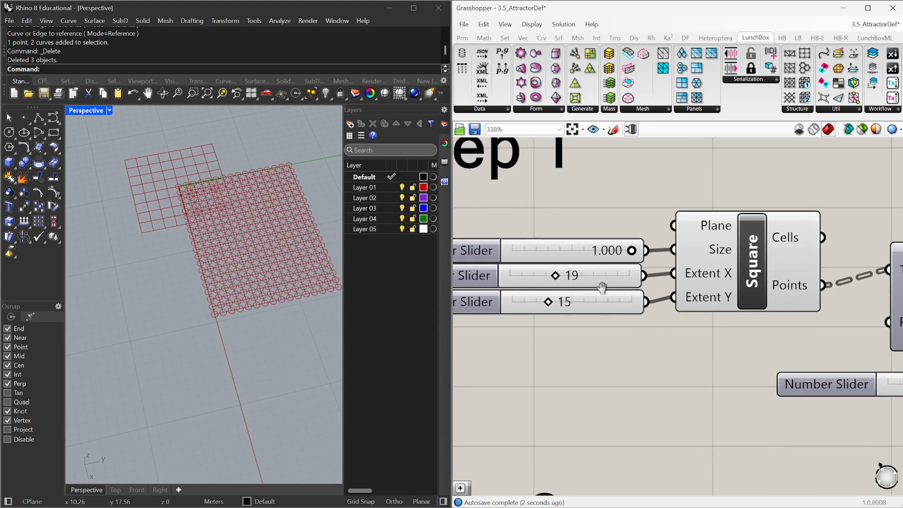
{"action": "right_click_drag", "start_coordinate": [591, 320], "coordinate": [631, 301]}
{"action": "scroll", "coordinate": [603, 256], "scroll_direction": "up", "scroll_amount": 1}
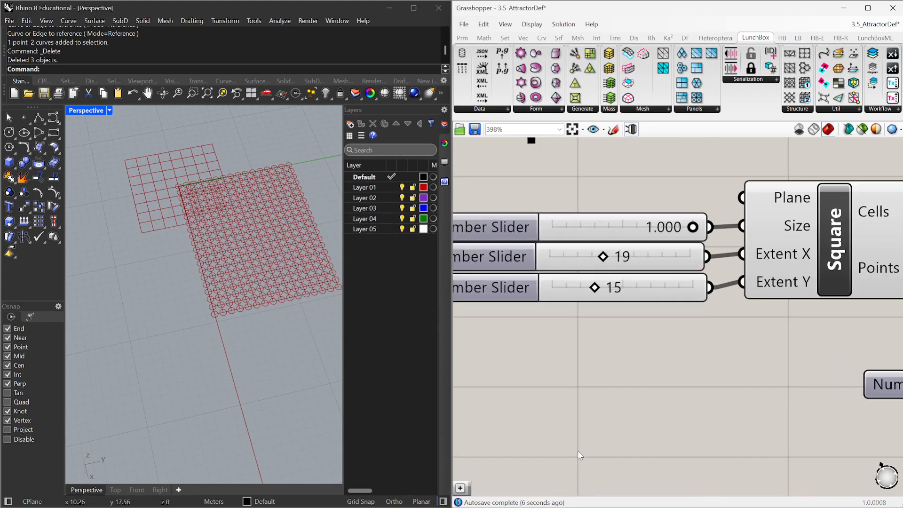
{"action": "scroll", "coordinate": [710, 331], "scroll_direction": "down", "scroll_amount": 1}
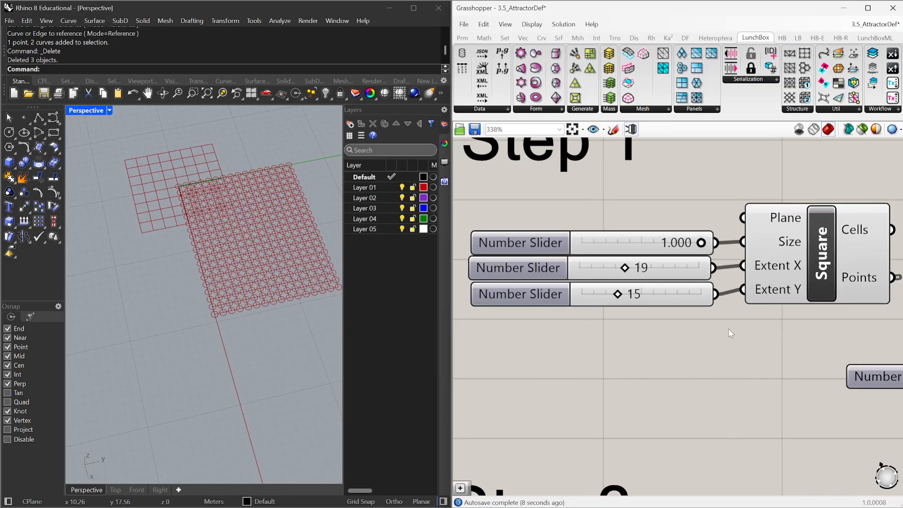
{"action": "mouse_move", "coordinate": [700, 242]}
{"action": "left_mouse_down"}
{"action": "mouse_move", "coordinate": [627, 242]}
{"action": "mouse_move", "coordinate": [707, 244]}
{"action": "left_mouse_up"}
{"action": "scroll", "coordinate": [668, 268], "scroll_direction": "down", "scroll_amount": 2}
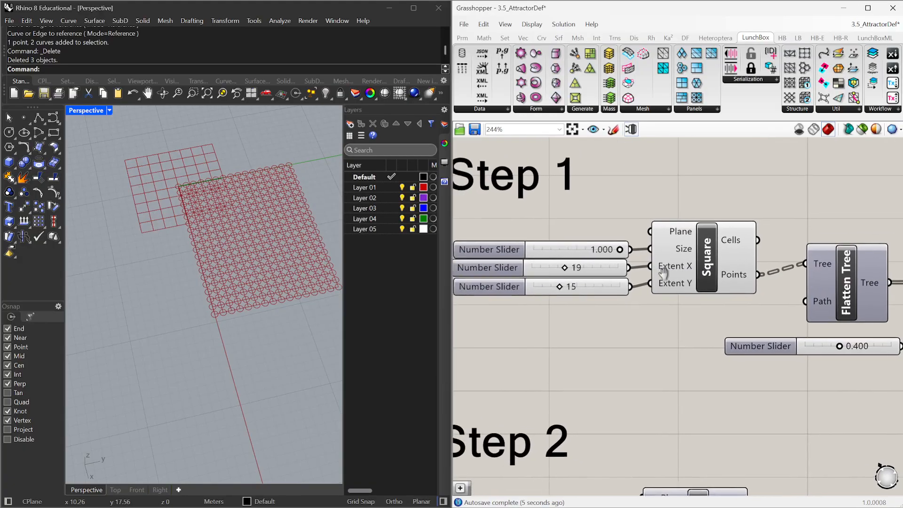
{"action": "scroll", "coordinate": [664, 272], "scroll_direction": "up", "scroll_amount": 4}
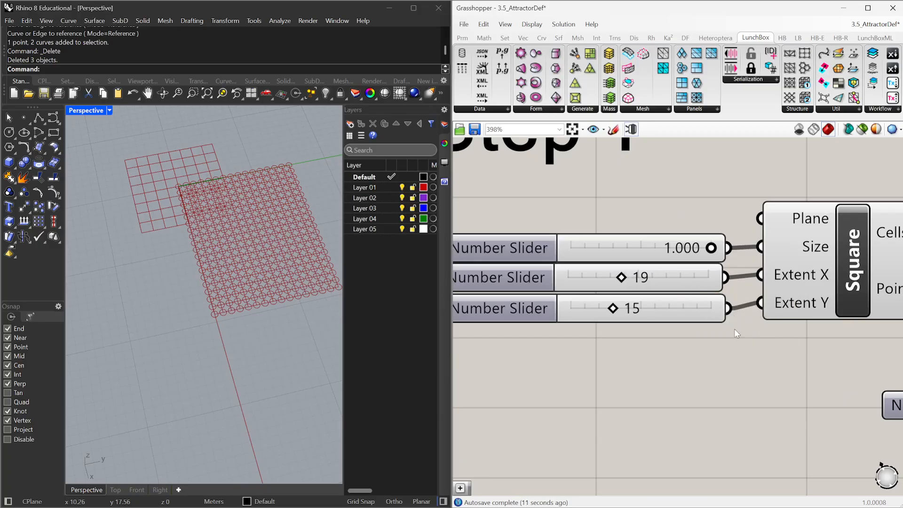
{"action": "left_click_drag", "start_coordinate": [622, 277], "coordinate": [625, 278]}
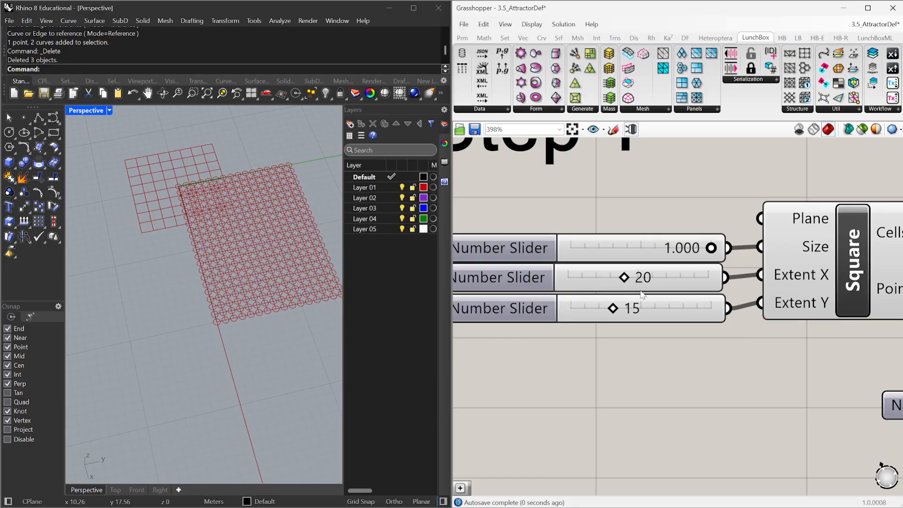
Select the Flatten Tree component to highlight its preview and review the Step 1 components.
{"action": "scroll", "coordinate": [654, 278], "scroll_direction": "down", "scroll_amount": 3}
{"action": "right_click_drag", "start_coordinate": [655, 275], "coordinate": [577, 260]}
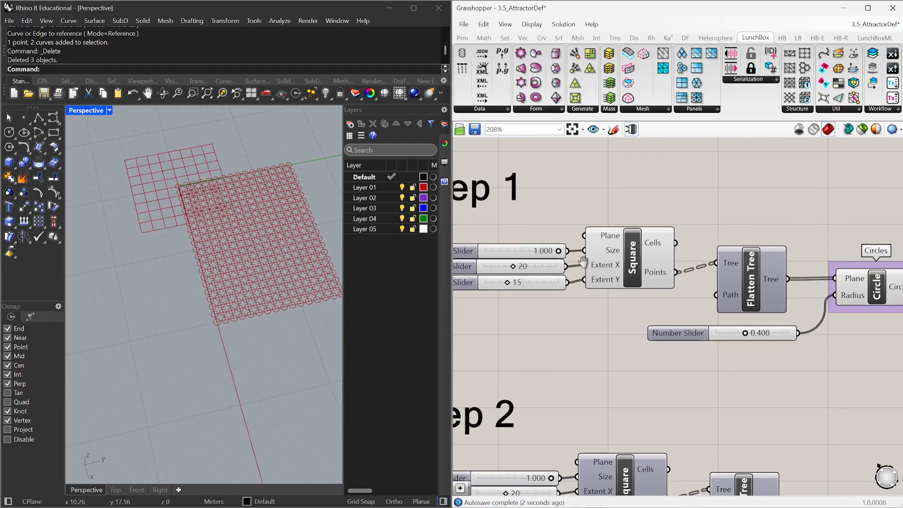
{"action": "left_click", "coordinate": [745, 281]}
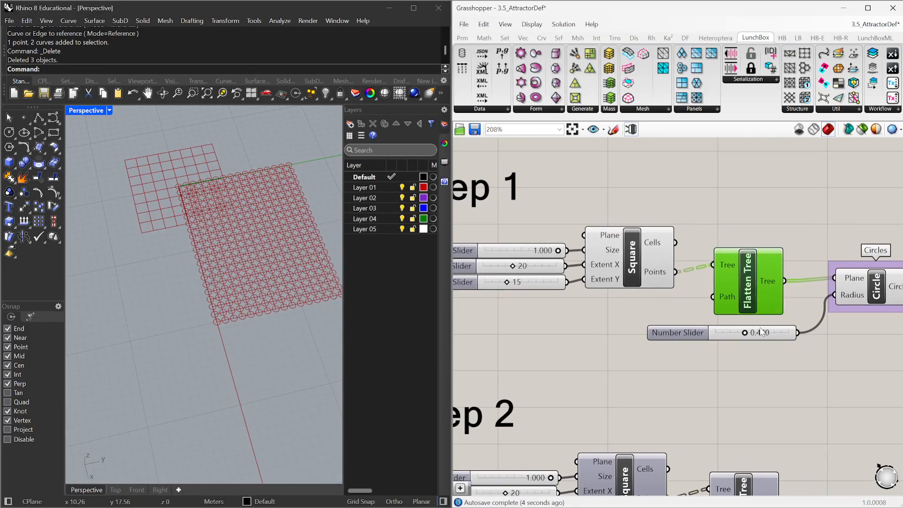
{"action": "left_click_drag", "start_coordinate": [778, 333], "coordinate": [778, 354]}
{"action": "scroll", "coordinate": [649, 280], "scroll_direction": "up", "scroll_amount": 2}
{"action": "left_click_drag", "start_coordinate": [649, 279], "coordinate": [646, 313]}
{"action": "right_click_drag", "start_coordinate": [643, 201], "coordinate": [669, 234]}
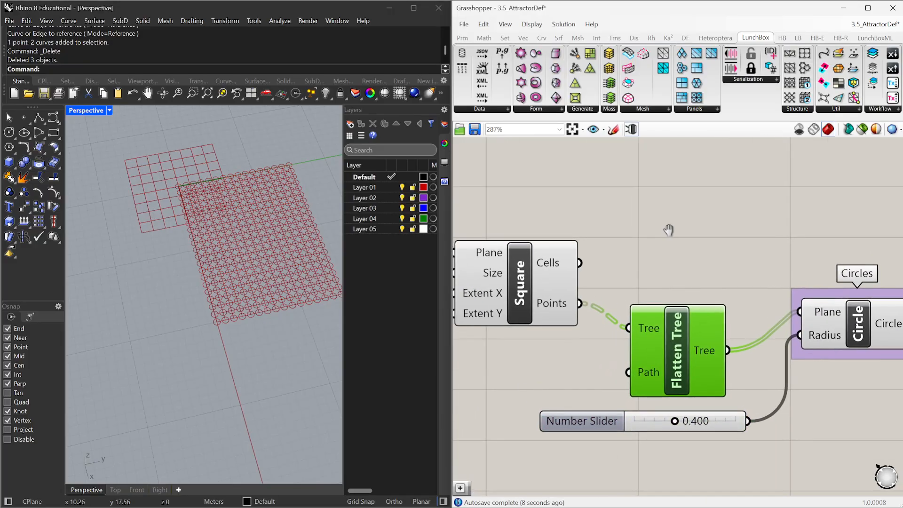
{"action": "scroll", "coordinate": [653, 275], "scroll_direction": "down", "scroll_amount": 2}
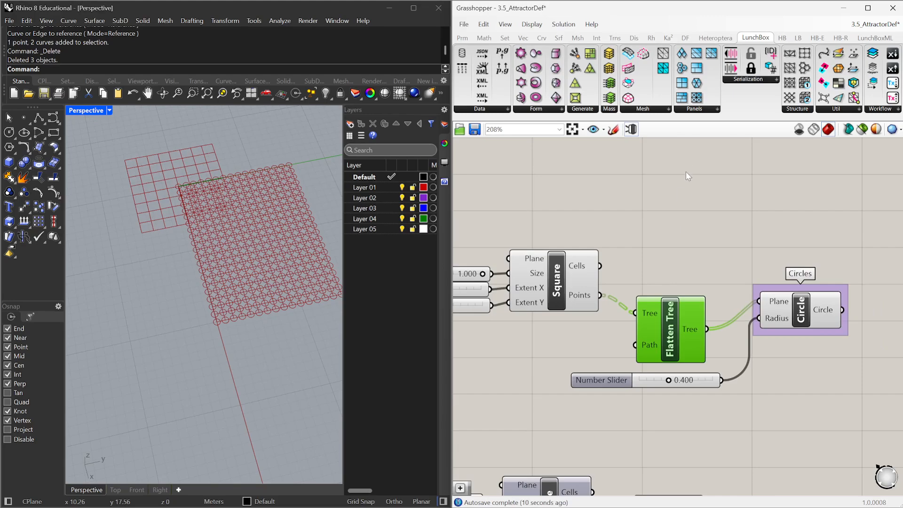
Add a Panel and connect the Square component's Points output to it.
{"action": "left_click", "coordinate": [467, 39]}
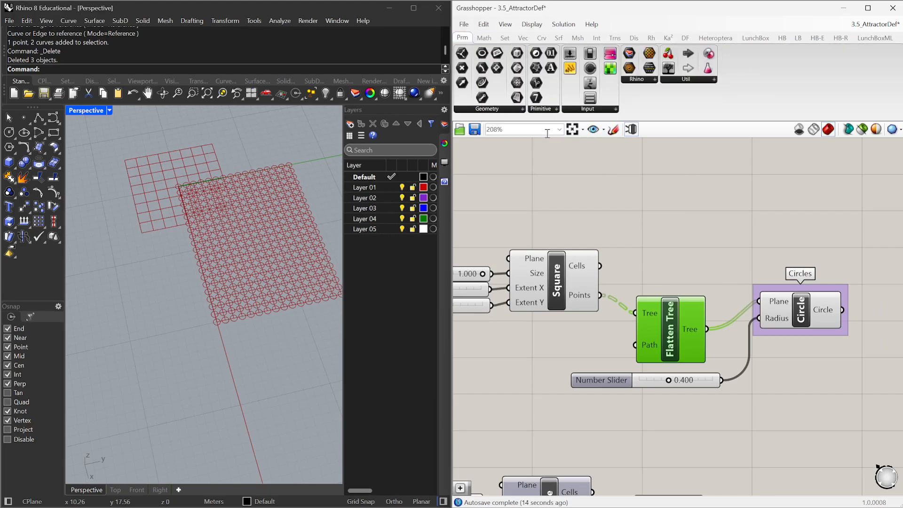
{"action": "right_click_drag", "start_coordinate": [315, 237], "coordinate": [277, 246]}
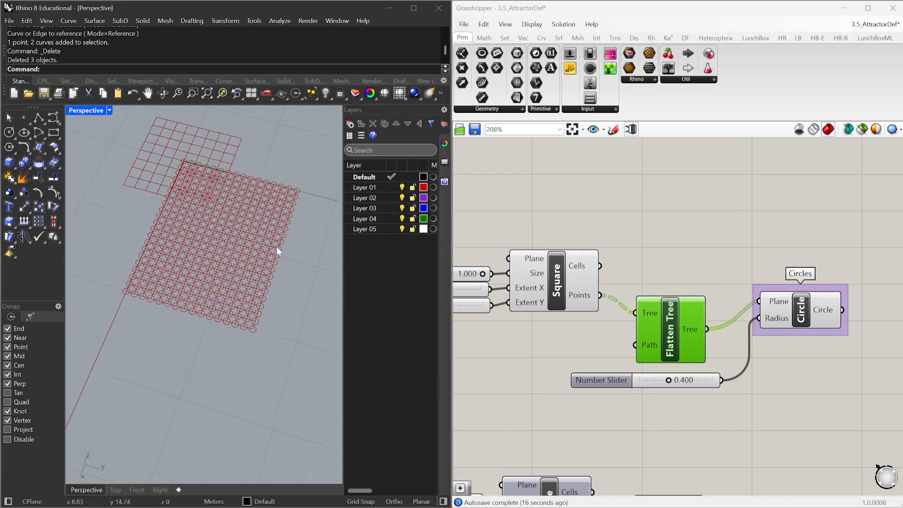
{"action": "right_click_drag", "start_coordinate": [519, 266], "coordinate": [543, 261]}
{"action": "left_click_drag", "start_coordinate": [570, 68], "coordinate": [715, 227]}
{"action": "left_click_drag", "start_coordinate": [624, 290], "coordinate": [640, 199]}
{"action": "left_click_drag", "start_coordinate": [695, 233], "coordinate": [735, 225]}
{"action": "scroll", "coordinate": [744, 174], "scroll_direction": "up", "scroll_amount": 1}
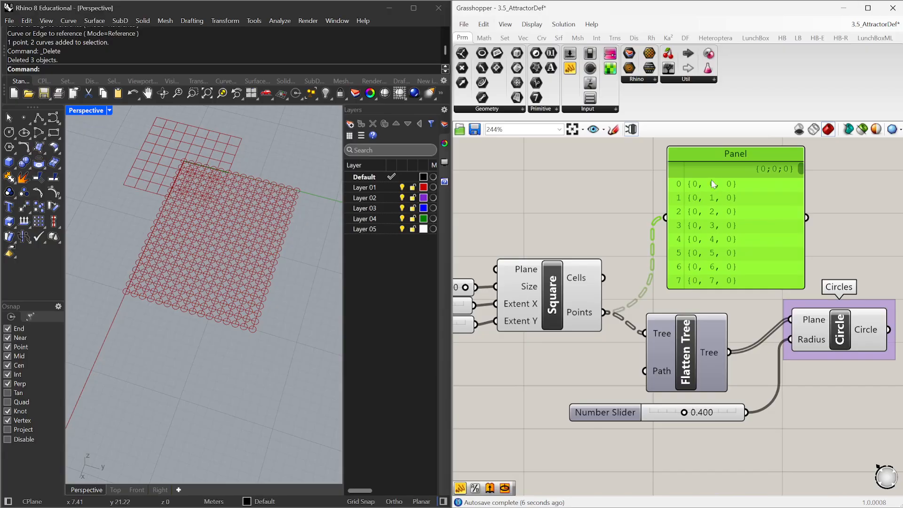
Scroll through the Panel's point coordinates, resize it, and move the Panel further right.
{"action": "scroll", "coordinate": [713, 267], "scroll_direction": "down", "scroll_amount": 3}
{"action": "scroll", "coordinate": [783, 213], "scroll_direction": "up", "scroll_amount": 2}
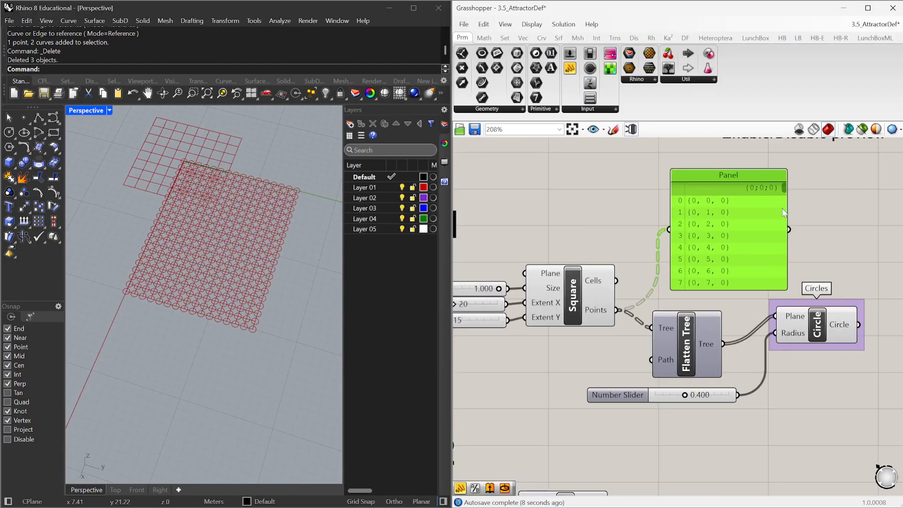
{"action": "scroll", "coordinate": [782, 190], "scroll_direction": "down", "scroll_amount": 4}
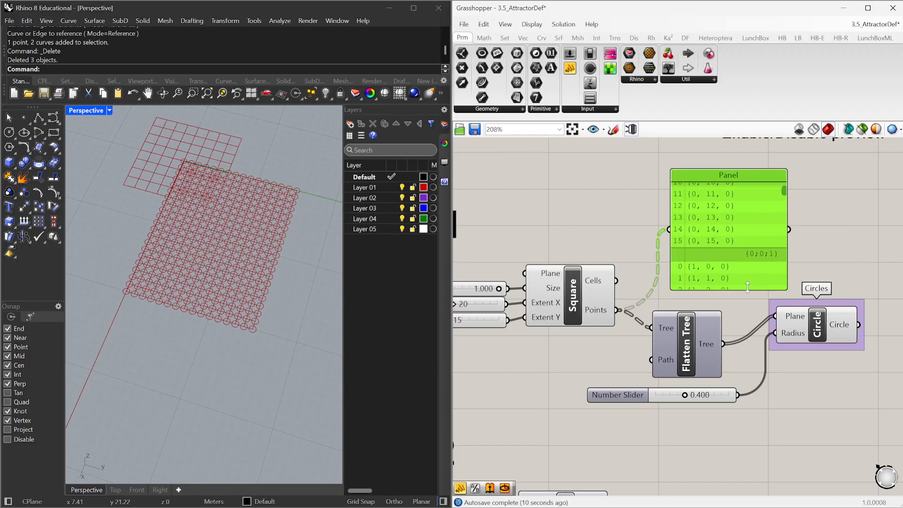
{"action": "left_click_drag", "start_coordinate": [747, 287], "coordinate": [745, 369]}
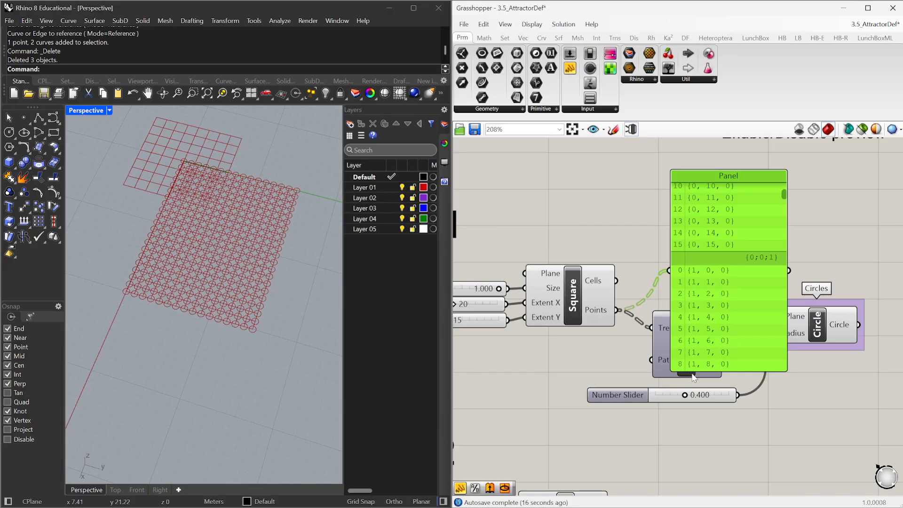
{"action": "left_click_drag", "start_coordinate": [746, 372], "coordinate": [755, 265]}
{"action": "left_click_drag", "start_coordinate": [734, 213], "coordinate": [794, 205]}
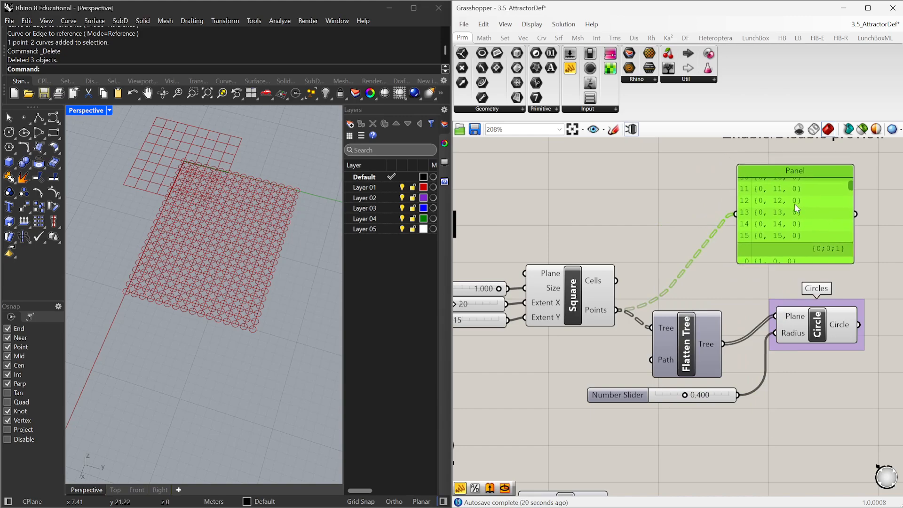
Add a Point List component above the Square component.
{"action": "right_click_drag", "start_coordinate": [675, 193], "coordinate": [662, 205]}
{"action": "left_click", "coordinate": [648, 206]}
{"action": "double_click", "coordinate": [649, 206]}
{"action": "type", "text": "poi"}
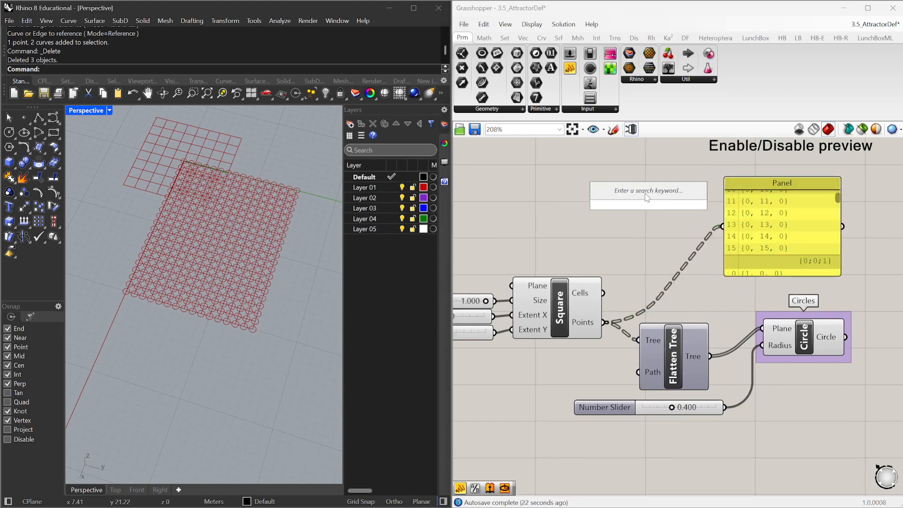
{"action": "type", "text": "nt"}
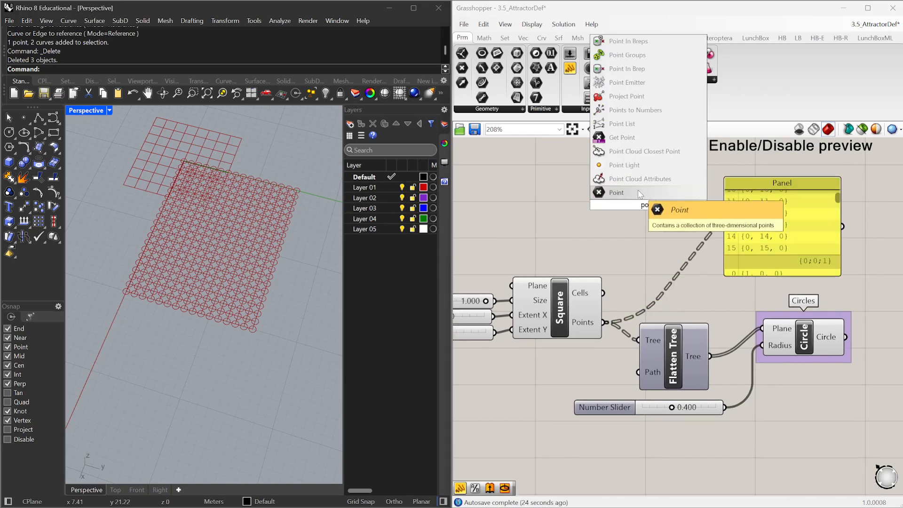
{"action": "left_click", "coordinate": [634, 130]}
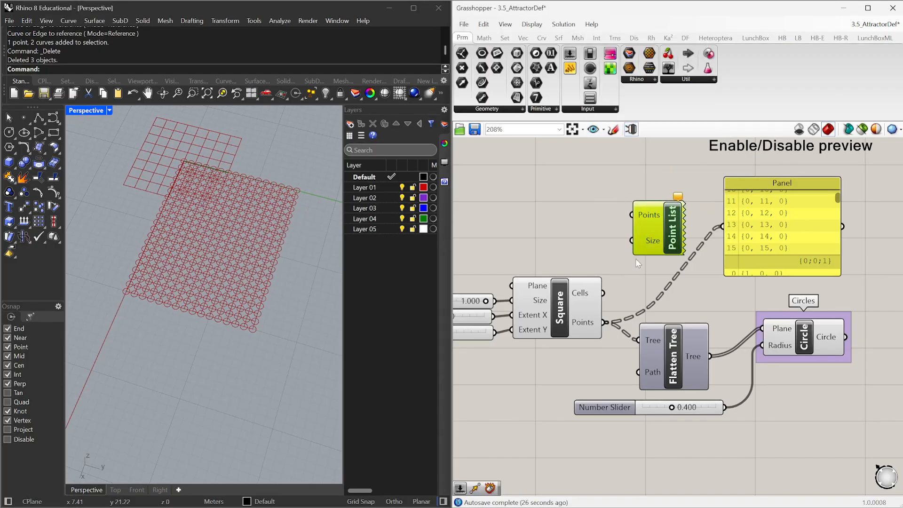
Create a number slider set to 10 and connect it to the Point List's Size input.
{"action": "left_click_drag", "start_coordinate": [603, 292], "coordinate": [621, 209]}
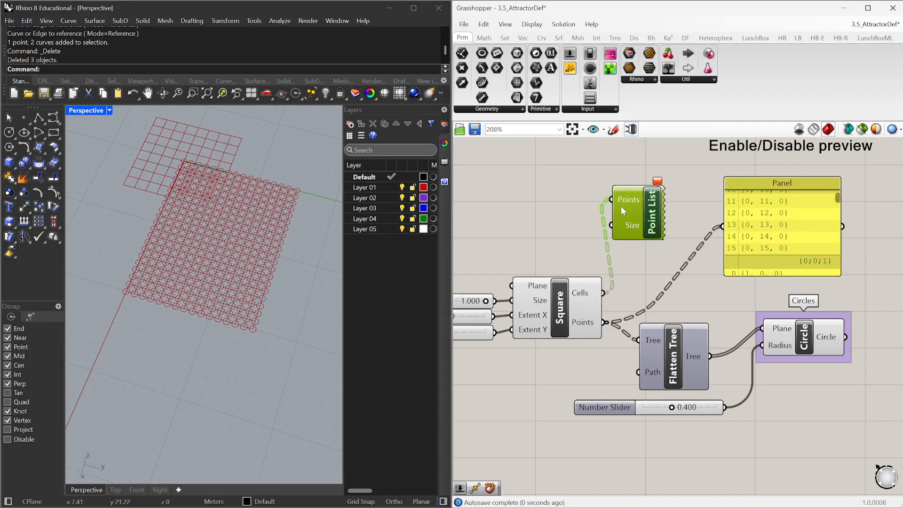
{"action": "double_click", "coordinate": [565, 232]}
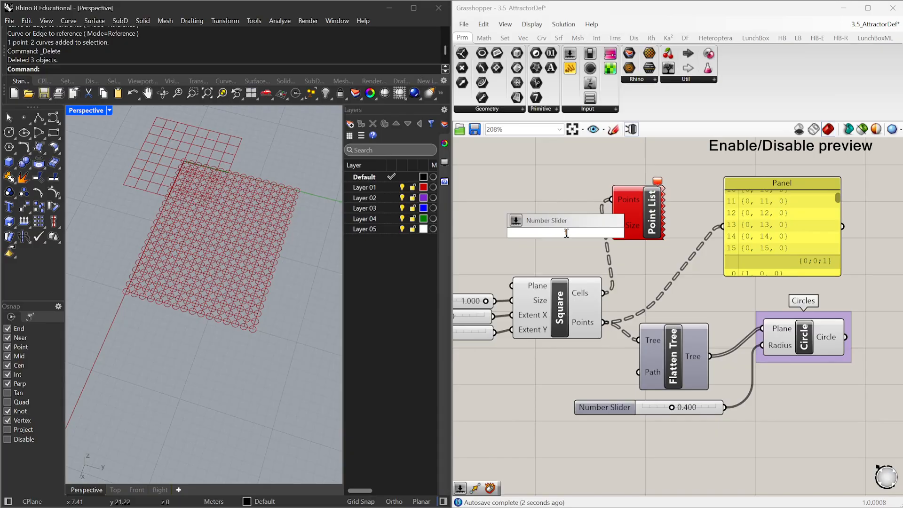
{"action": "type", "text": "10"}
{"action": "key", "text": "Return"}
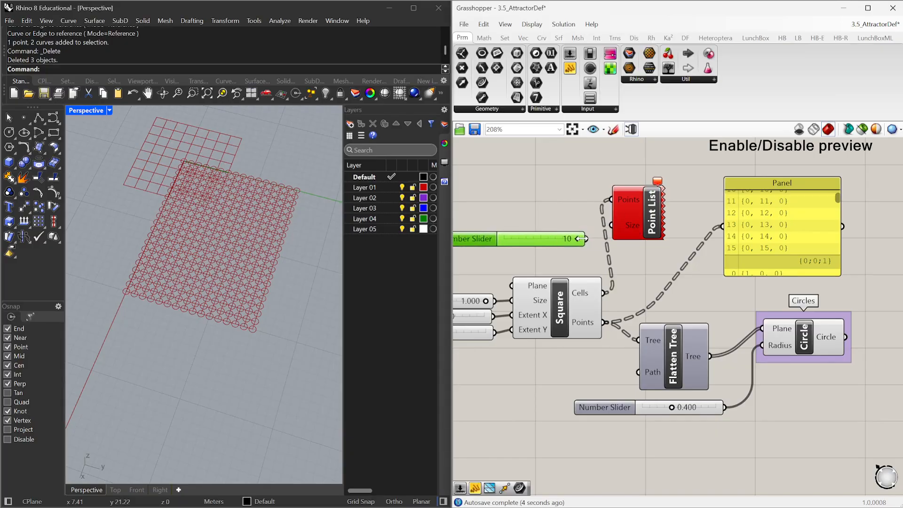
{"action": "left_click_drag", "start_coordinate": [586, 239], "coordinate": [611, 225]}
Connect the Square component's Points output to the Point List's Points input.
{"action": "scroll", "coordinate": [558, 237], "scroll_direction": "up", "scroll_amount": 2}
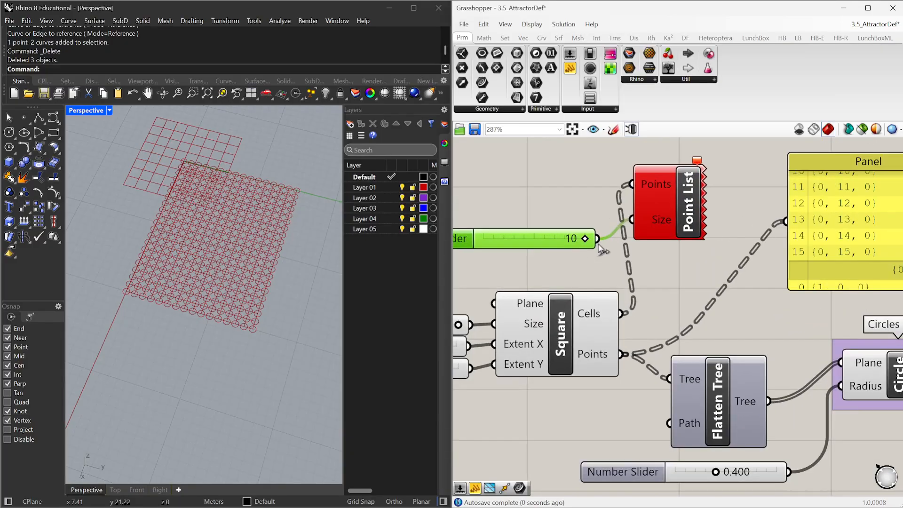
{"action": "left_click_drag", "start_coordinate": [686, 202], "coordinate": [704, 202]}
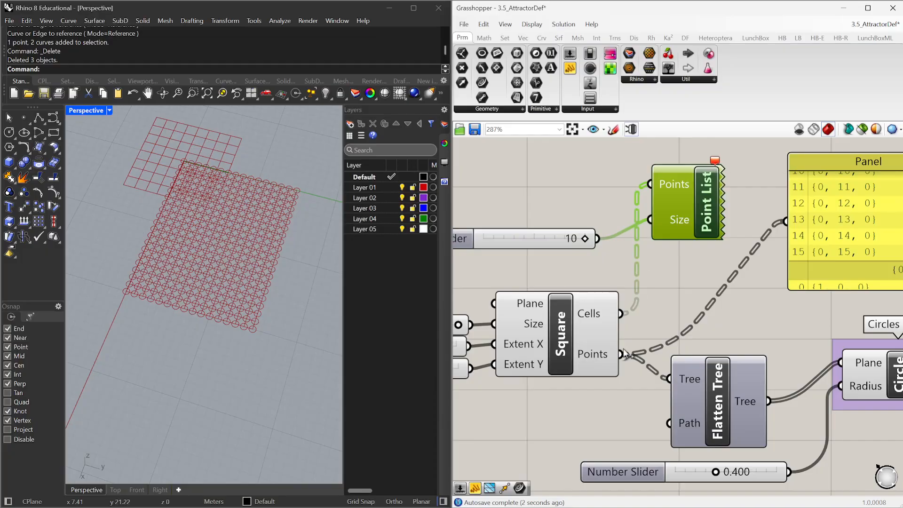
{"action": "left_click_drag", "start_coordinate": [623, 354], "coordinate": [650, 184]}
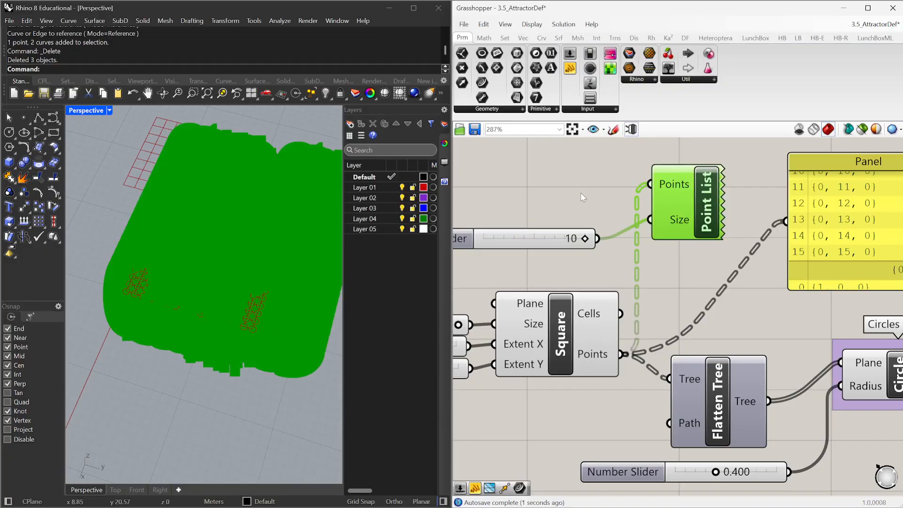
Set the Point List size slider to 1 and zoom into the numbered points in the viewport.
{"action": "left_click_drag", "start_coordinate": [585, 239], "coordinate": [495, 246]}
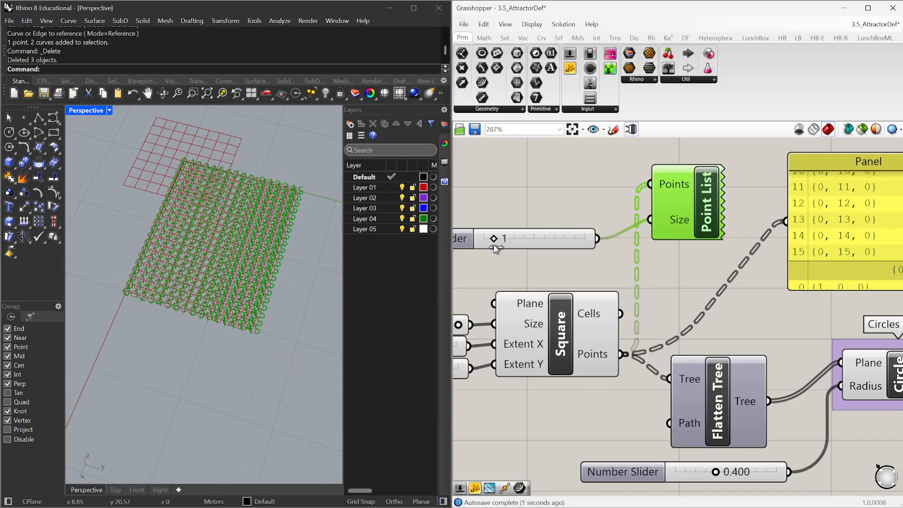
{"action": "left_click", "coordinate": [631, 176]}
{"action": "scroll", "coordinate": [270, 224], "scroll_direction": "up", "scroll_amount": 5}
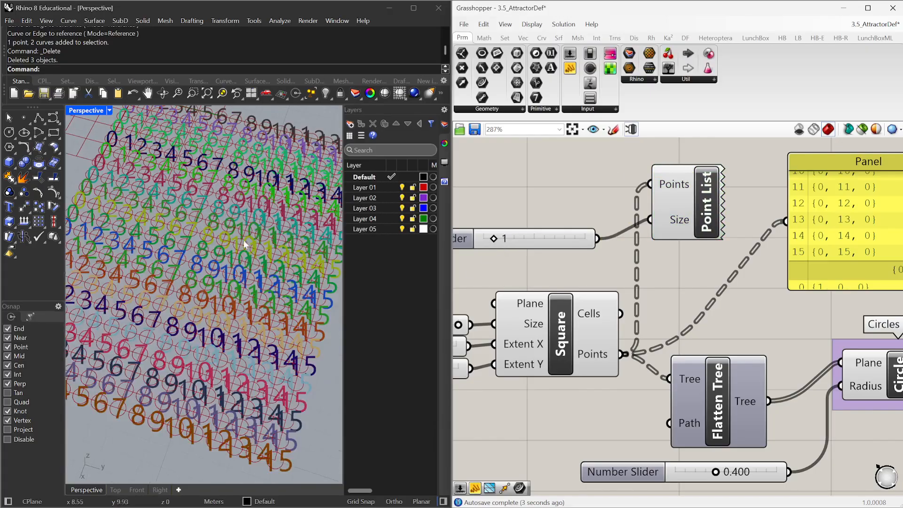
{"action": "scroll", "coordinate": [233, 292], "scroll_direction": "down", "scroll_amount": 4}
{"action": "scroll", "coordinate": [160, 316], "scroll_direction": "up", "scroll_amount": 8}
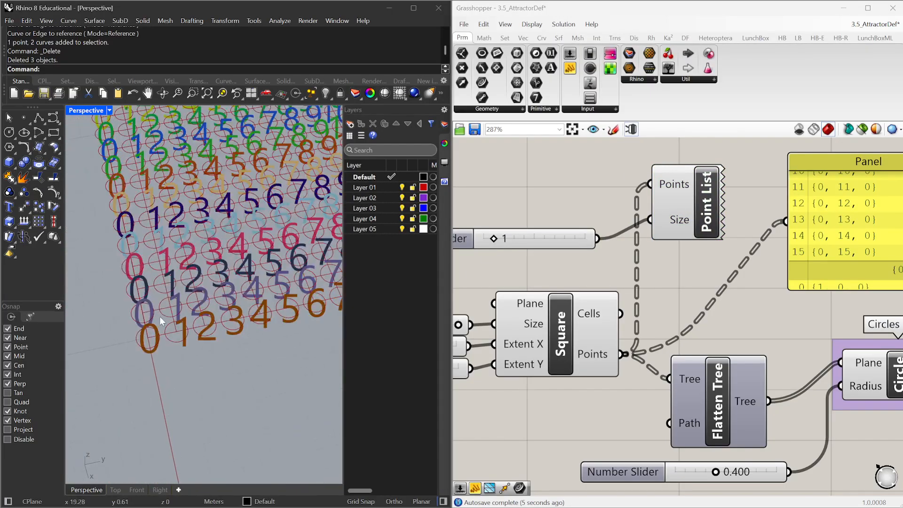
Connect the Flatten Tree's output to the Point List's Points input in place of the Square's points.
{"action": "scroll", "coordinate": [159, 318], "scroll_direction": "down", "scroll_amount": 8}
{"action": "right_click_drag", "start_coordinate": [161, 318], "coordinate": [261, 309]}
{"action": "scroll", "coordinate": [276, 277], "scroll_direction": "up", "scroll_amount": 4}
{"action": "right_click_drag", "start_coordinate": [276, 277], "coordinate": [257, 244]}
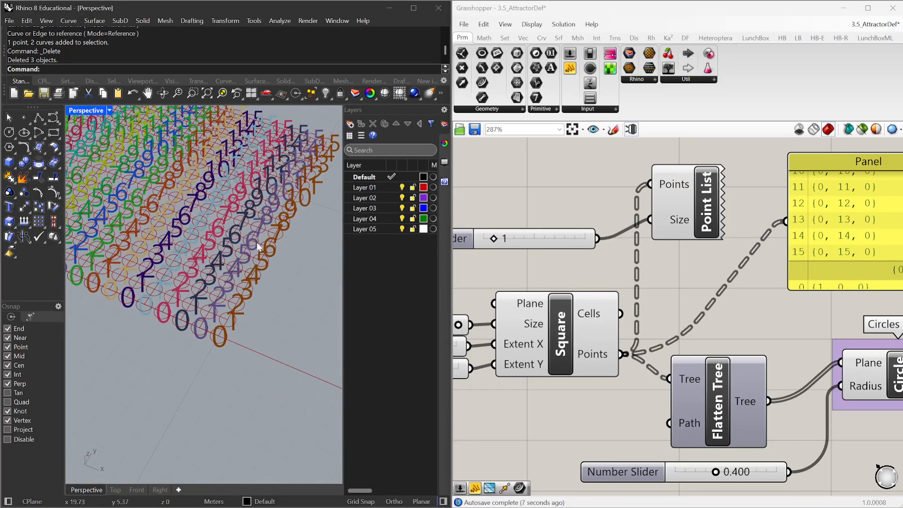
{"action": "scroll", "coordinate": [216, 187], "scroll_direction": "up", "scroll_amount": 4}
{"action": "scroll", "coordinate": [216, 187], "scroll_direction": "down", "scroll_amount": 4}
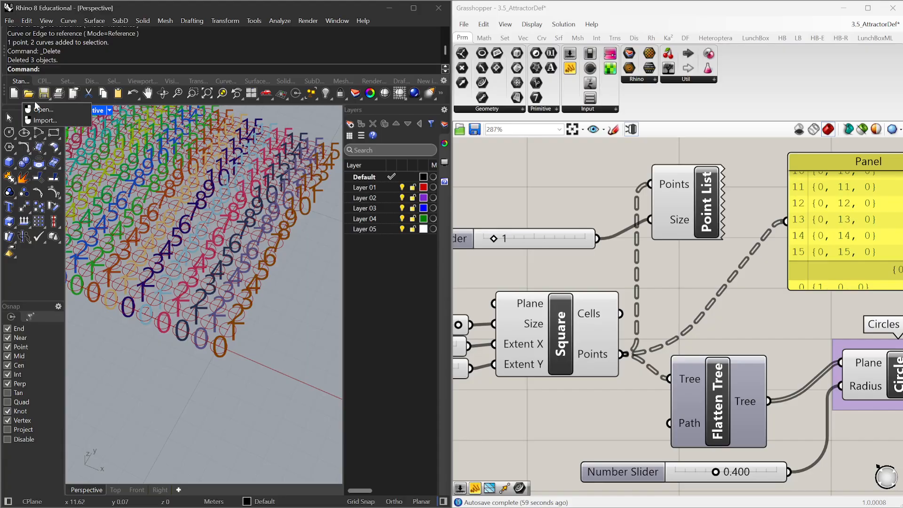
{"action": "left_click_drag", "start_coordinate": [689, 221], "coordinate": [701, 217]}
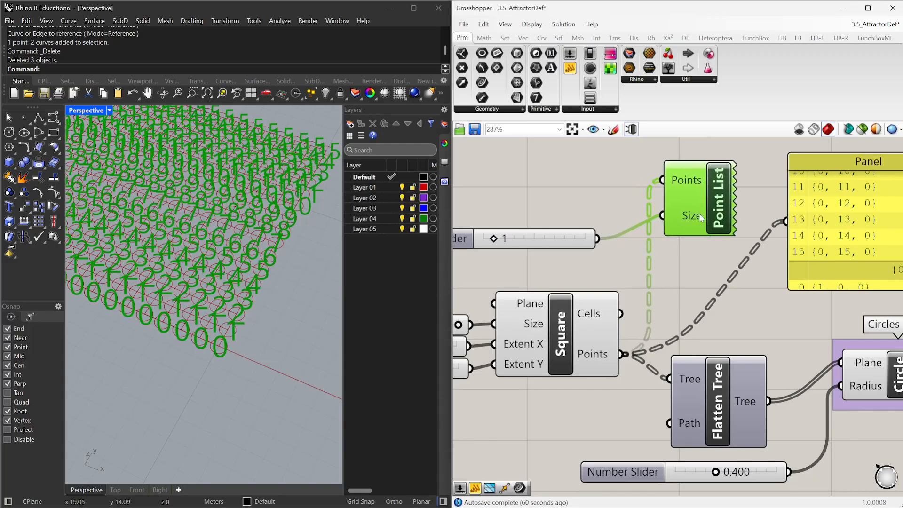
{"action": "left_click_drag", "start_coordinate": [768, 401], "coordinate": [662, 180]}
{"action": "right_click_drag", "start_coordinate": [310, 287], "coordinate": [318, 178]}
{"action": "right_click_drag", "start_coordinate": [258, 238], "coordinate": [334, 228]}
{"action": "left_click", "coordinate": [595, 171]}
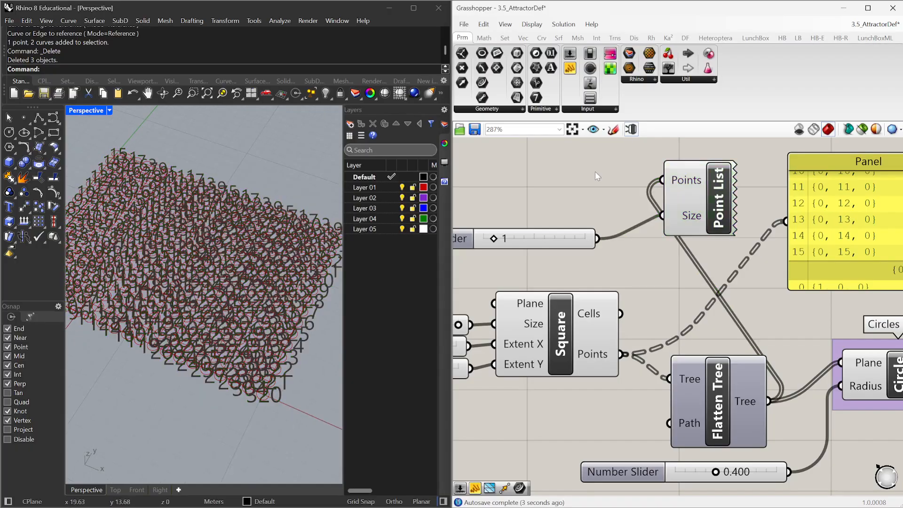
Replace the Point List's size slider with a new number slider set to 0.25 and delete the old slider.
{"action": "scroll", "coordinate": [492, 242], "scroll_direction": "up", "scroll_amount": 6}
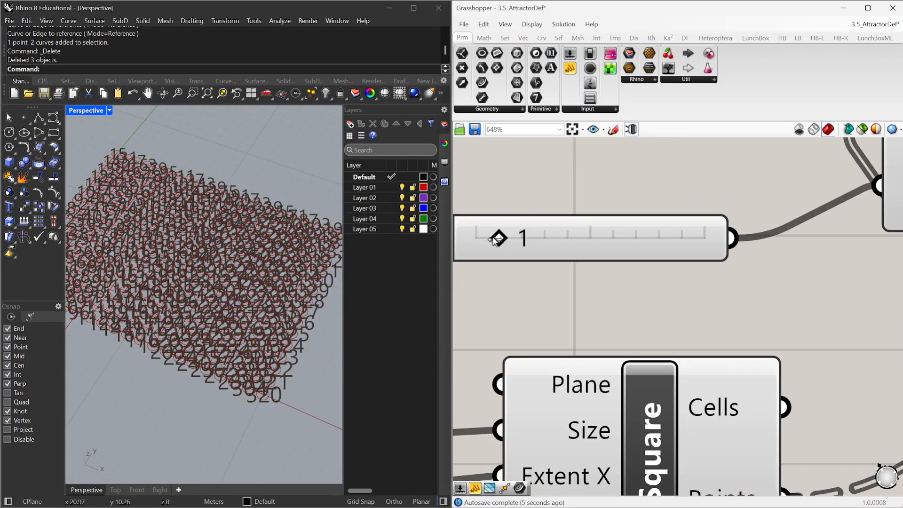
{"action": "double_click", "coordinate": [672, 228]}
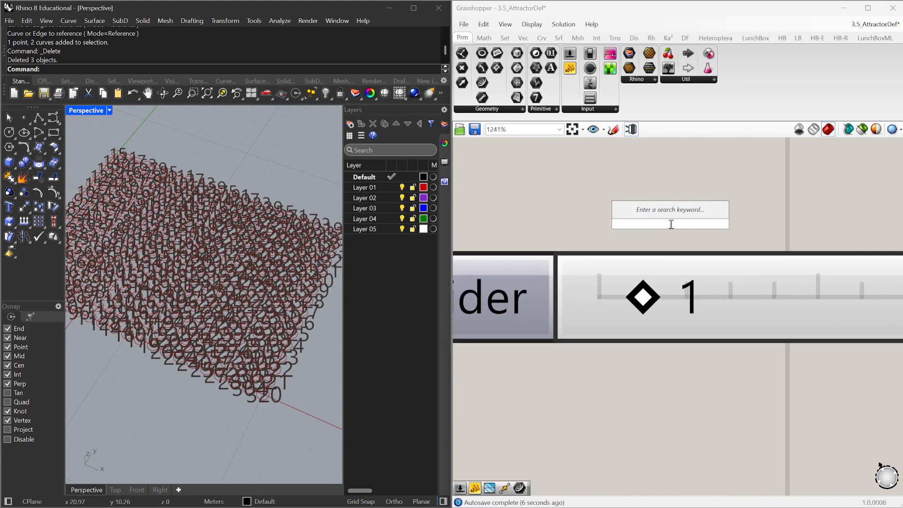
{"action": "type", "text": "0.25"}
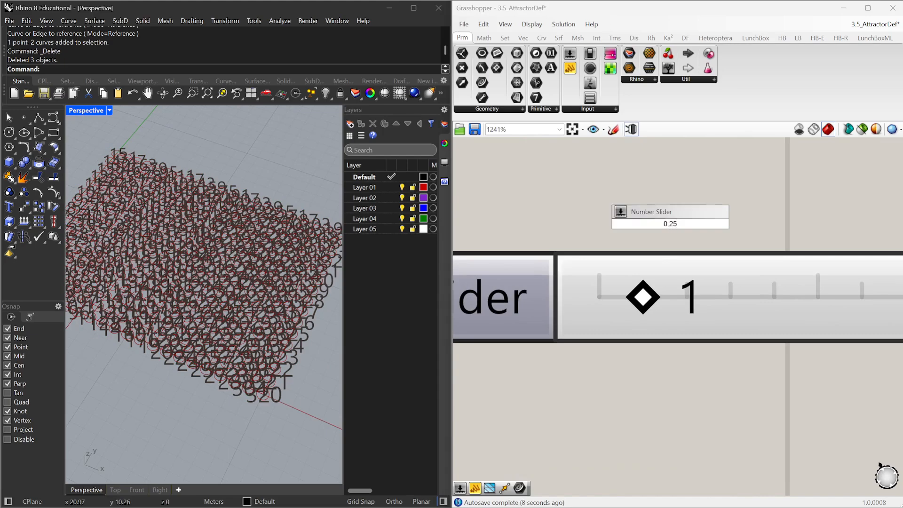
{"action": "key", "text": "Return"}
{"action": "scroll", "coordinate": [665, 227], "scroll_direction": "down", "scroll_amount": 4}
{"action": "left_click_drag", "start_coordinate": [635, 251], "coordinate": [723, 238]}
{"action": "left_click", "coordinate": [599, 274]}
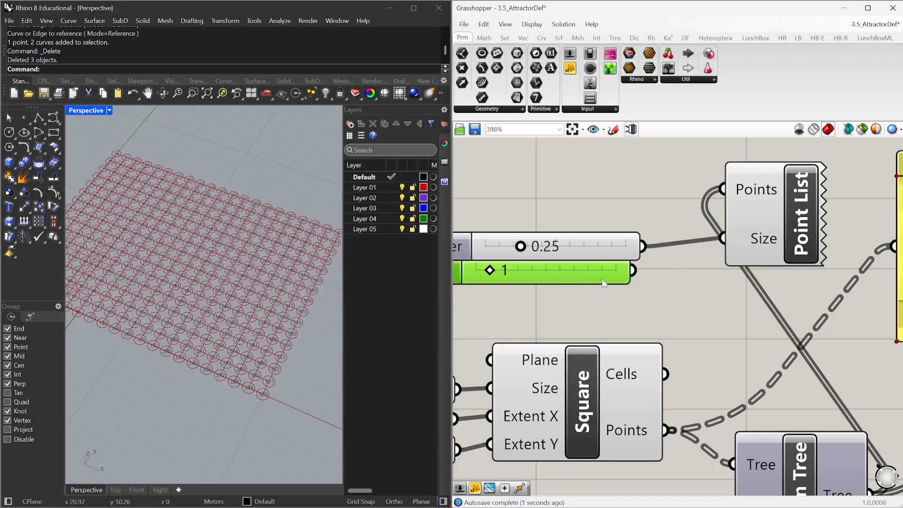
{"action": "key", "text": "Delete"}
Zoom around the viewport to examine the numbering of the grid points.
{"action": "scroll", "coordinate": [273, 384], "scroll_direction": "up", "scroll_amount": 5}
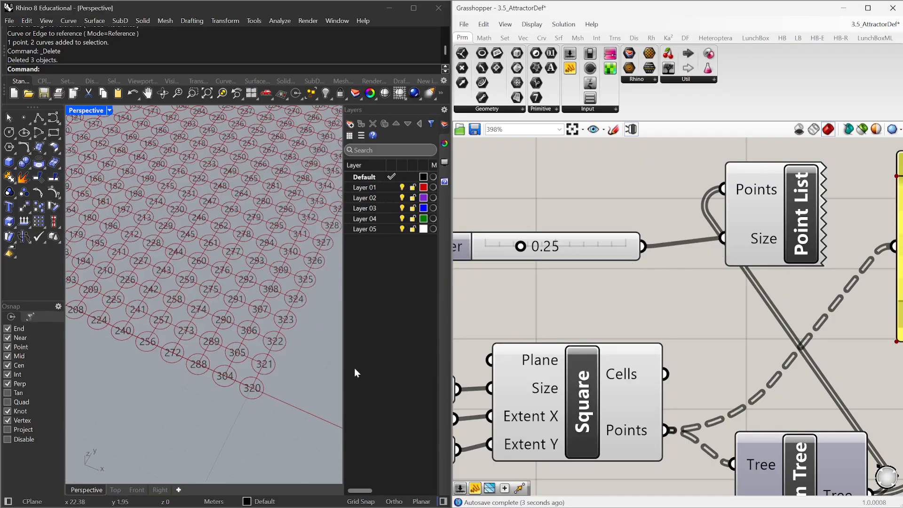
{"action": "scroll", "coordinate": [176, 318], "scroll_direction": "down", "scroll_amount": 8}
{"action": "scroll", "coordinate": [171, 253], "scroll_direction": "up", "scroll_amount": 8}
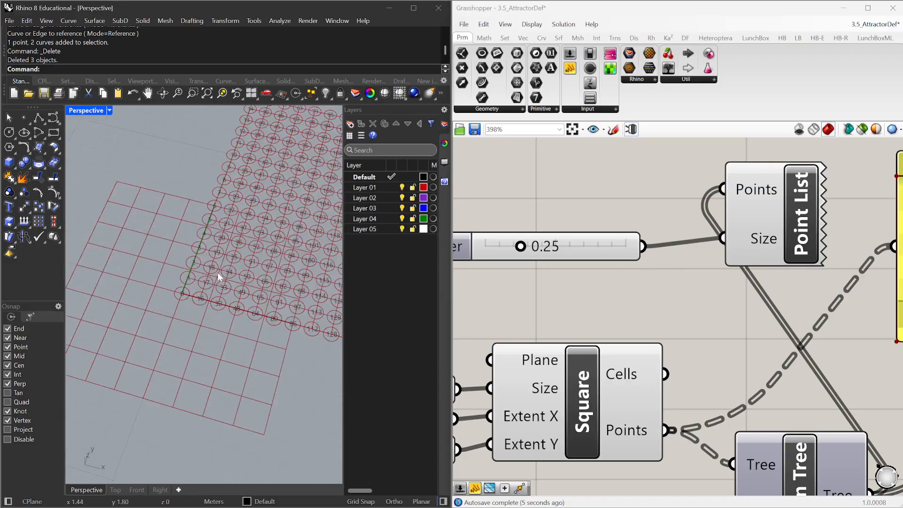
{"action": "scroll", "coordinate": [154, 312], "scroll_direction": "up", "scroll_amount": 2}
{"action": "scroll", "coordinate": [137, 335], "scroll_direction": "down", "scroll_amount": 5}
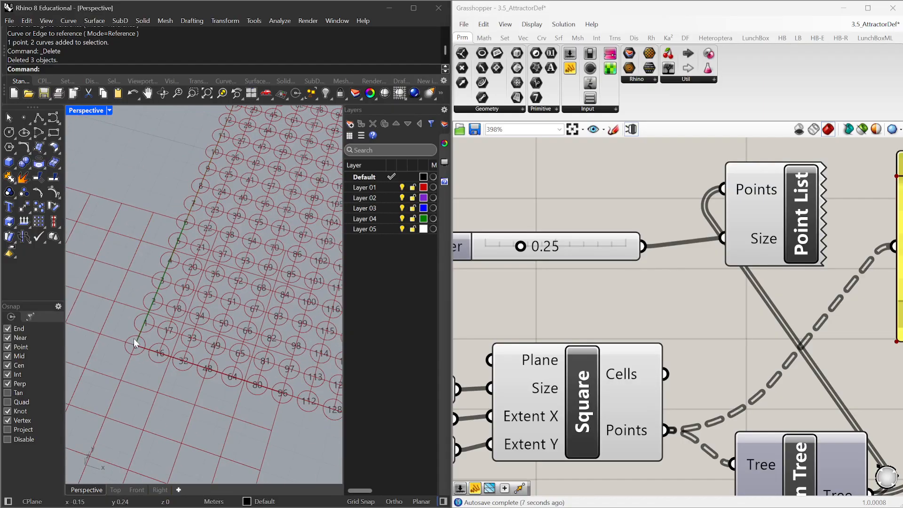
{"action": "scroll", "coordinate": [137, 333], "scroll_direction": "down", "scroll_amount": 1}
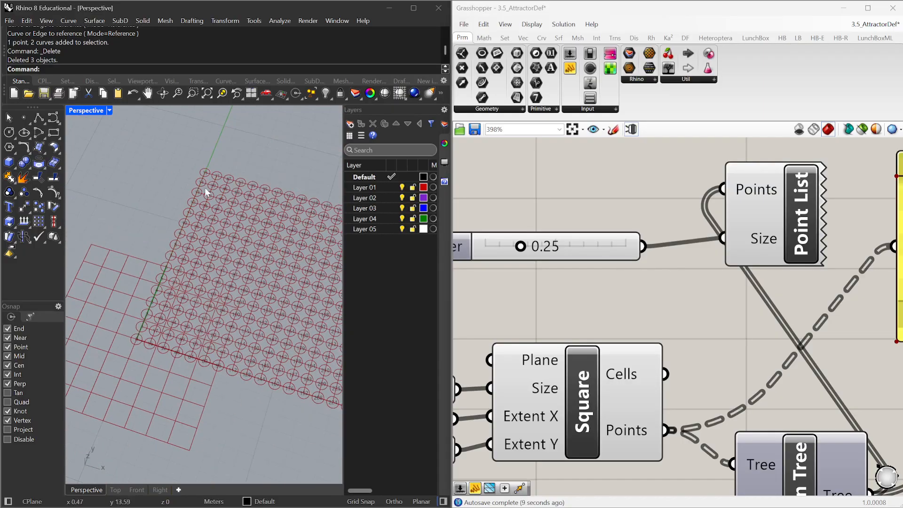
{"action": "scroll", "coordinate": [153, 337], "scroll_direction": "up", "scroll_amount": 4}
{"action": "scroll", "coordinate": [163, 318], "scroll_direction": "down", "scroll_amount": 2}
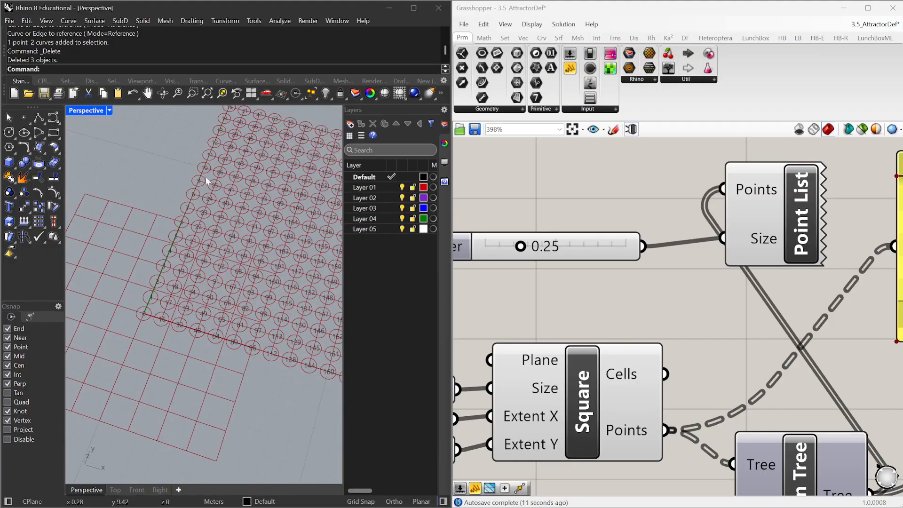
{"action": "scroll", "coordinate": [162, 309], "scroll_direction": "down", "scroll_amount": 3}
{"action": "scroll", "coordinate": [279, 197], "scroll_direction": "up", "scroll_amount": 7}
{"action": "scroll", "coordinate": [278, 196], "scroll_direction": "up", "scroll_amount": 3}
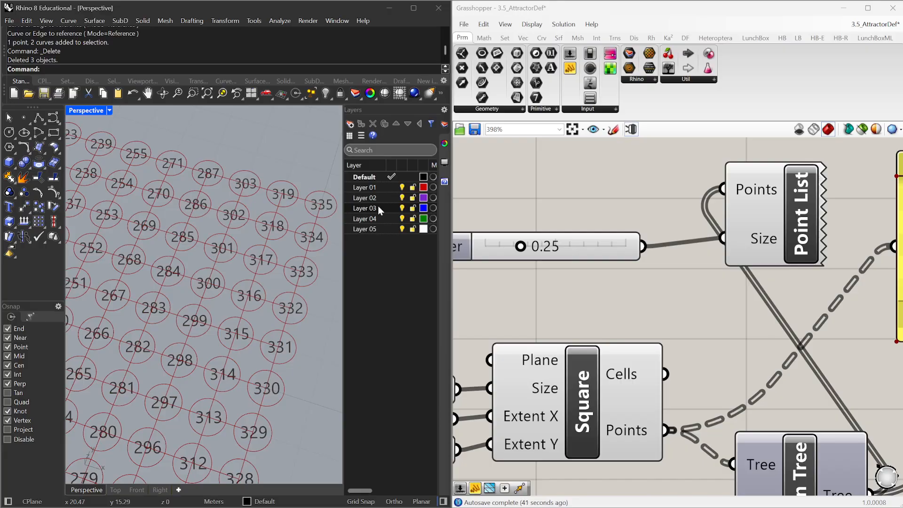
{"action": "scroll", "coordinate": [578, 278], "scroll_direction": "down", "scroll_amount": 4}
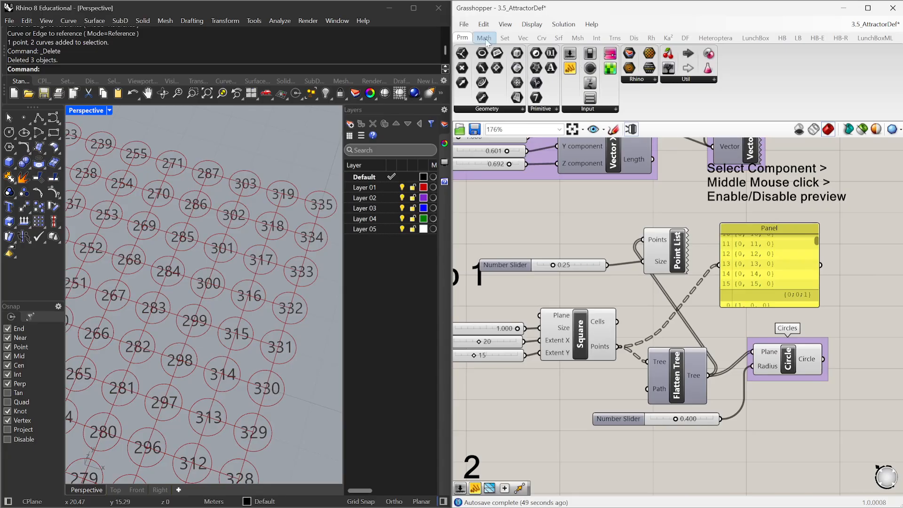
Add a Param Viewer and connect the Square's Points output to it.
{"action": "left_click_drag", "start_coordinate": [669, 70], "coordinate": [867, 262]}
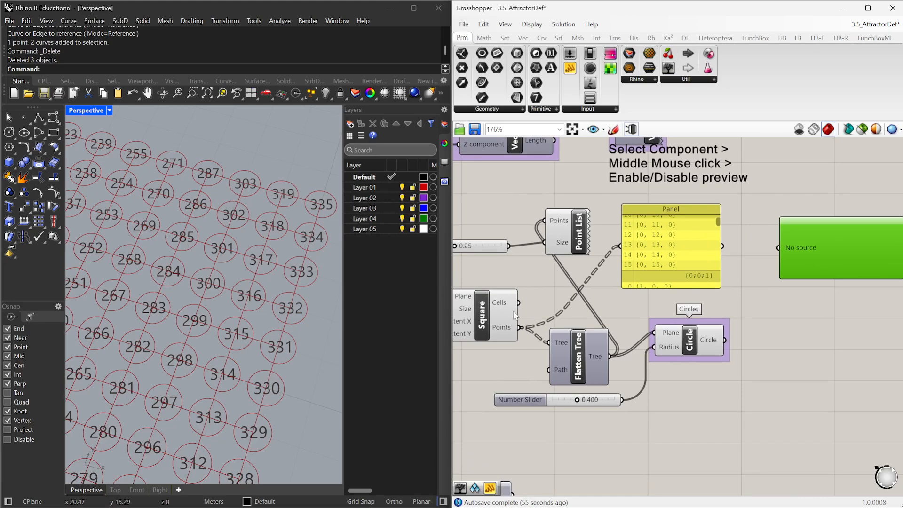
{"action": "left_click_drag", "start_coordinate": [520, 328], "coordinate": [779, 251]}
{"action": "scroll", "coordinate": [653, 292], "scroll_direction": "down", "scroll_amount": 2}
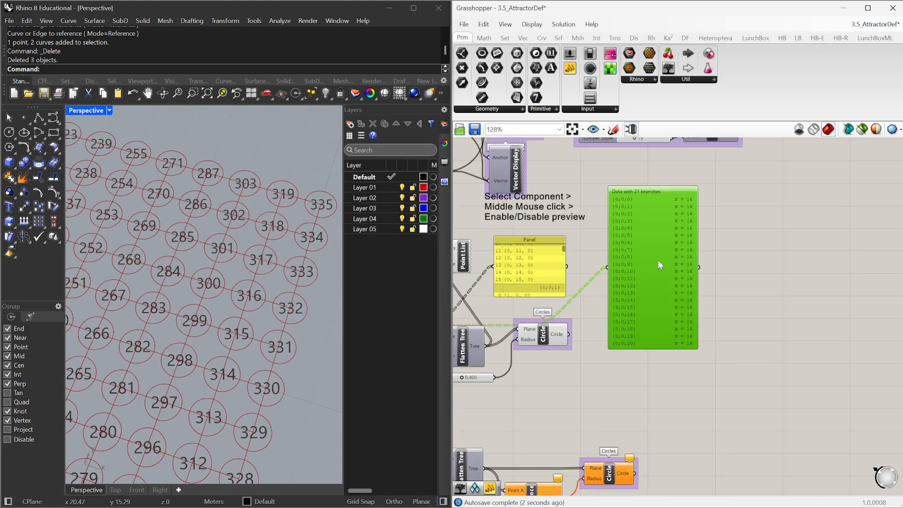
Switch the Param Viewer to its tree diagram display and examine the branches.
{"action": "double_click", "coordinate": [657, 260]}
{"action": "scroll", "coordinate": [654, 258], "scroll_direction": "up", "scroll_amount": 4}
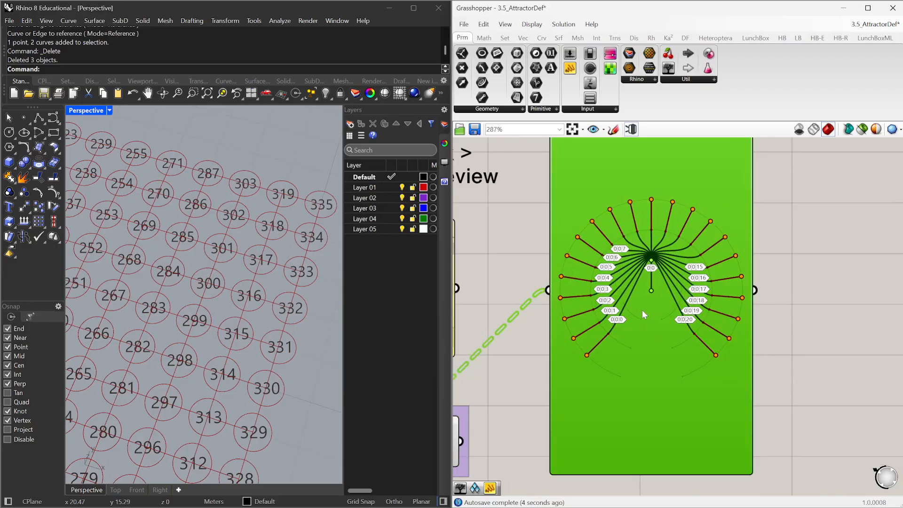
{"action": "mouse_move", "coordinate": [642, 309]}
{"action": "scroll", "coordinate": [737, 293], "scroll_direction": "down", "scroll_amount": 5}
{"action": "scroll", "coordinate": [673, 323], "scroll_direction": "up", "scroll_amount": 3}
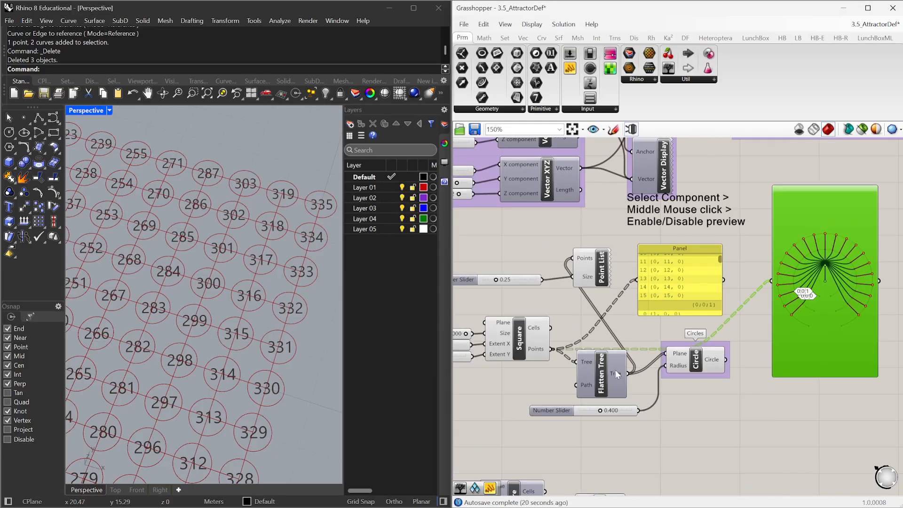
Connect the Flatten Tree's output to the Param Viewer instead and examine its data structure.
{"action": "left_click_drag", "start_coordinate": [627, 373], "coordinate": [772, 281]}
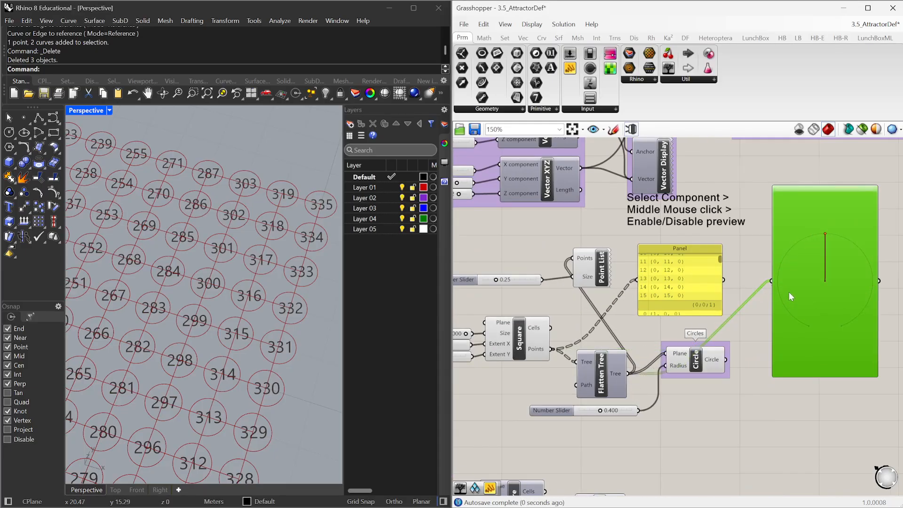
{"action": "scroll", "coordinate": [780, 268], "scroll_direction": "up", "scroll_amount": 3}
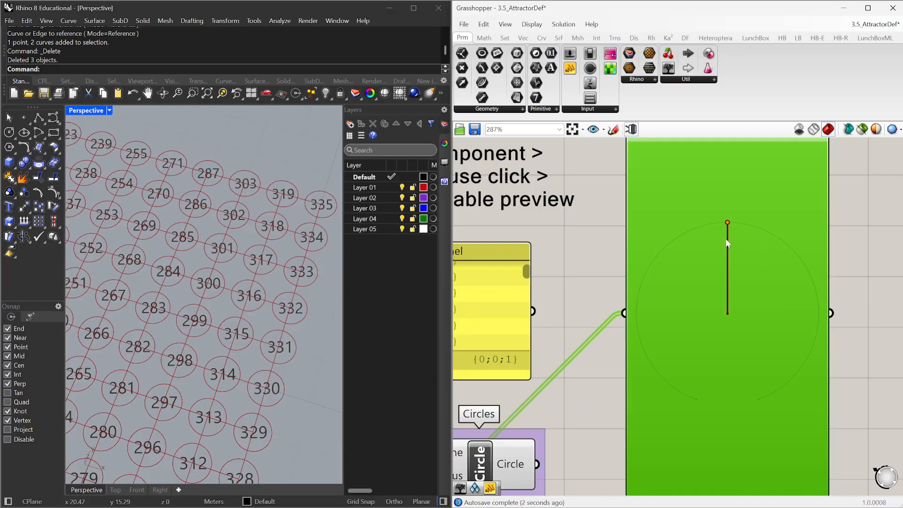
{"action": "scroll", "coordinate": [660, 258], "scroll_direction": "down", "scroll_amount": 4}
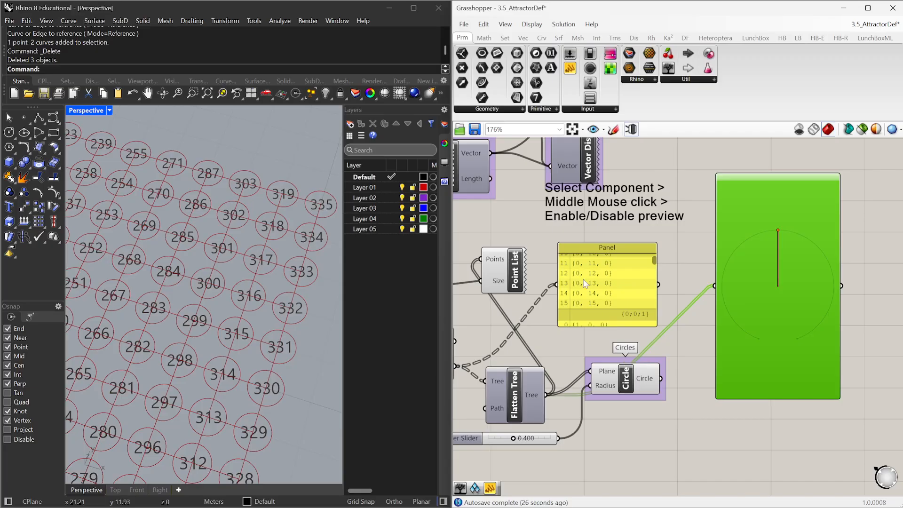
{"action": "scroll", "coordinate": [707, 291], "scroll_direction": "down", "scroll_amount": 3}
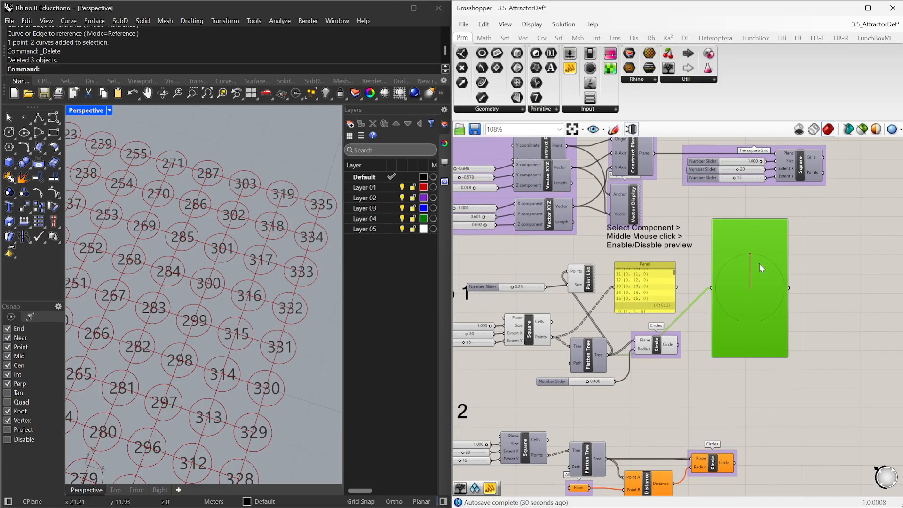
{"action": "scroll", "coordinate": [758, 271], "scroll_direction": "up", "scroll_amount": 3}
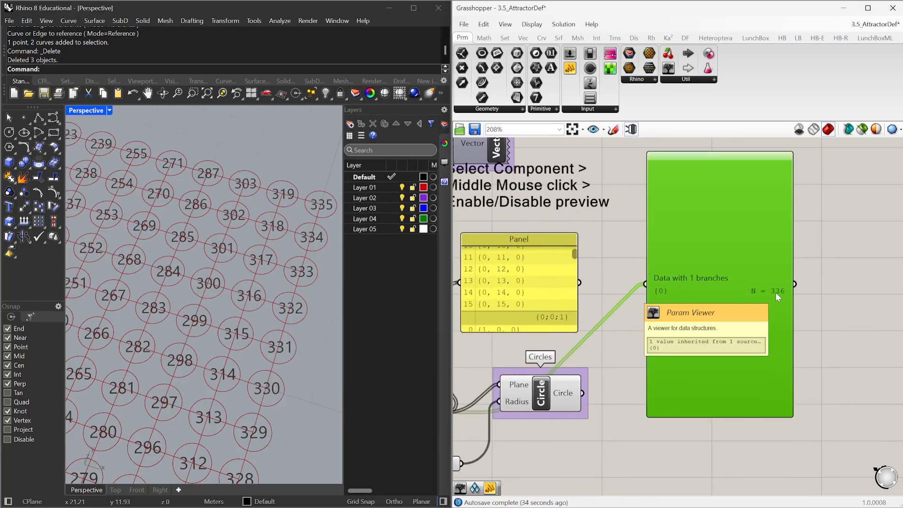
{"action": "scroll", "coordinate": [775, 292], "scroll_direction": "down", "scroll_amount": 3}
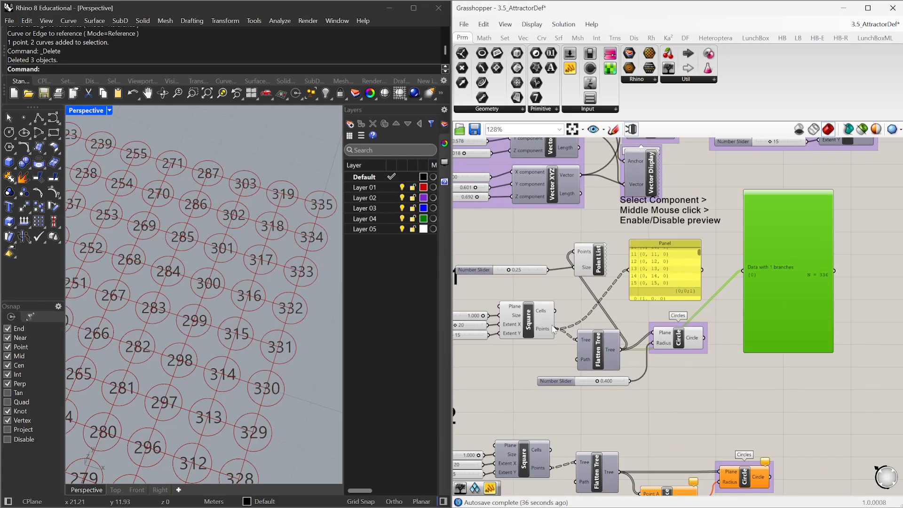
Reconnect the Square's Points output to the Param Viewer to compare its branches.
{"action": "left_click_drag", "start_coordinate": [556, 329], "coordinate": [758, 265]}
{"action": "right_click_drag", "start_coordinate": [771, 279], "coordinate": [747, 290]}
{"action": "scroll", "coordinate": [736, 217], "scroll_direction": "up", "scroll_amount": 3}
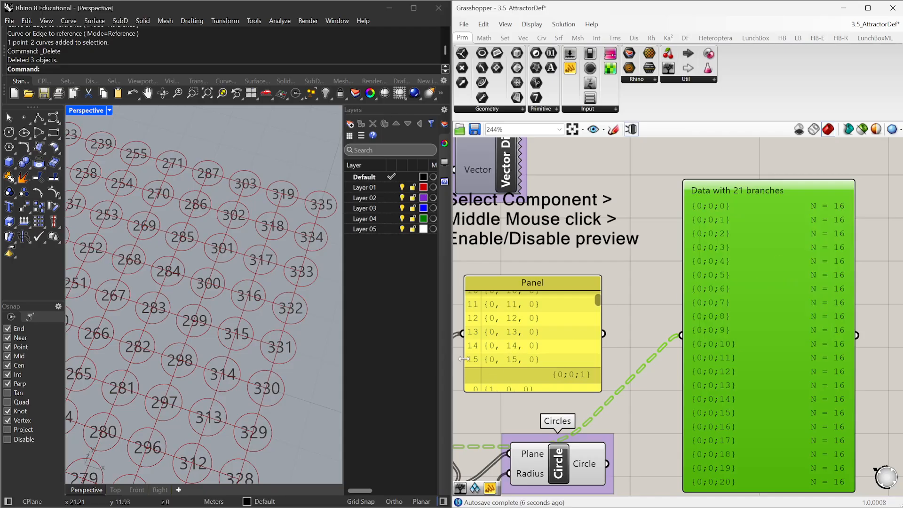
Move the Panel up and scroll through its listed point coordinates.
{"action": "left_click_drag", "start_coordinate": [558, 276], "coordinate": [584, 174]}
{"action": "scroll", "coordinate": [565, 230], "scroll_direction": "up", "scroll_amount": 2}
{"action": "scroll", "coordinate": [590, 254], "scroll_direction": "down", "scroll_amount": 2}
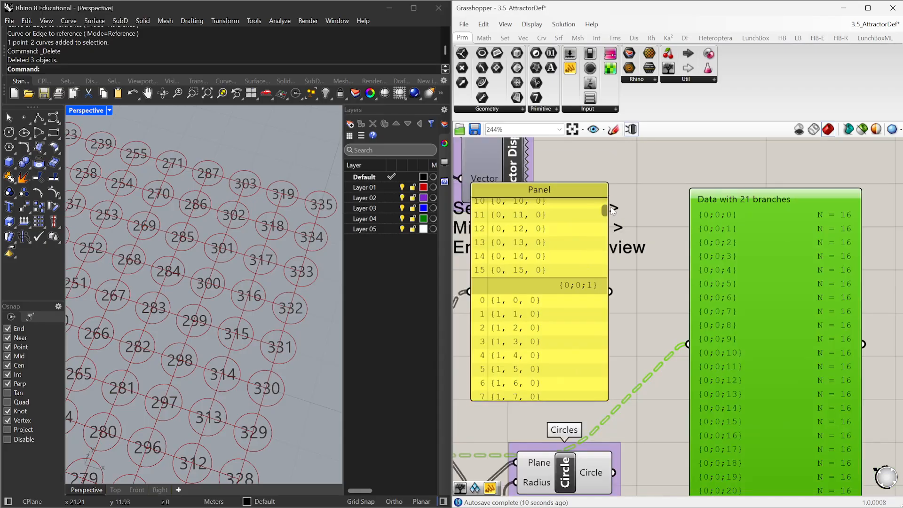
{"action": "left_click_drag", "start_coordinate": [606, 211], "coordinate": [608, 204]}
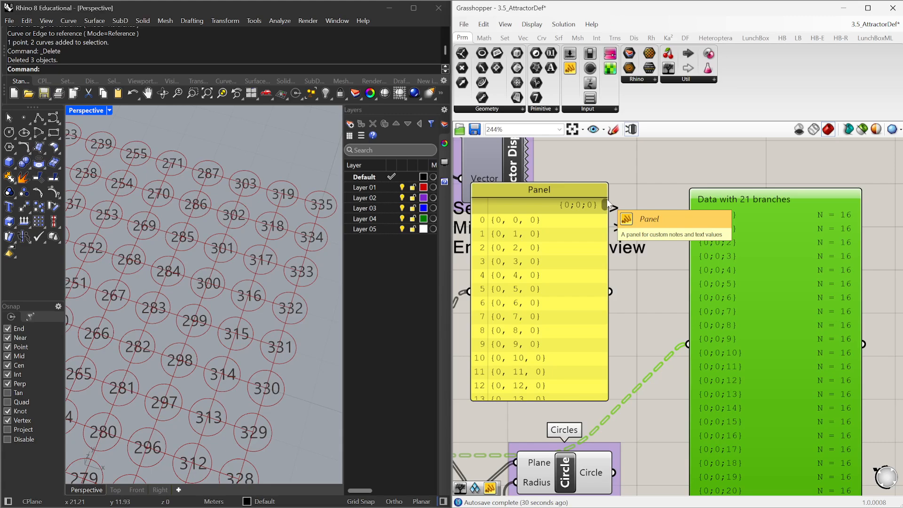
{"action": "scroll", "coordinate": [647, 288], "scroll_direction": "down", "scroll_amount": 3}
{"action": "scroll", "coordinate": [647, 289], "scroll_direction": "down", "scroll_amount": 3}
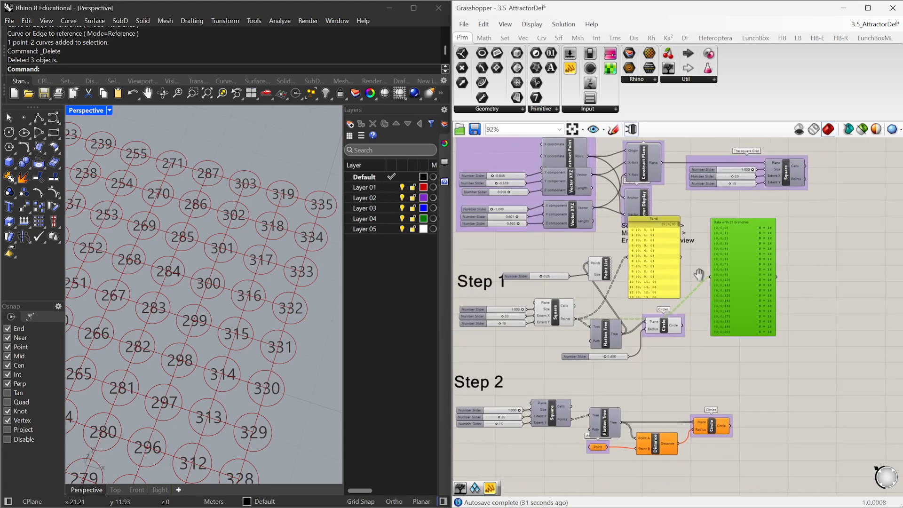
Delete the Panel and the Param Viewer.
{"action": "left_click", "coordinate": [668, 261]}
{"action": "key", "text": "Delete"}
{"action": "left_click", "coordinate": [724, 256]}
{"action": "key", "text": "Delete"}
Move the Circle component to the right and select it to highlight its circles.
{"action": "scroll", "coordinate": [655, 324], "scroll_direction": "up", "scroll_amount": 3}
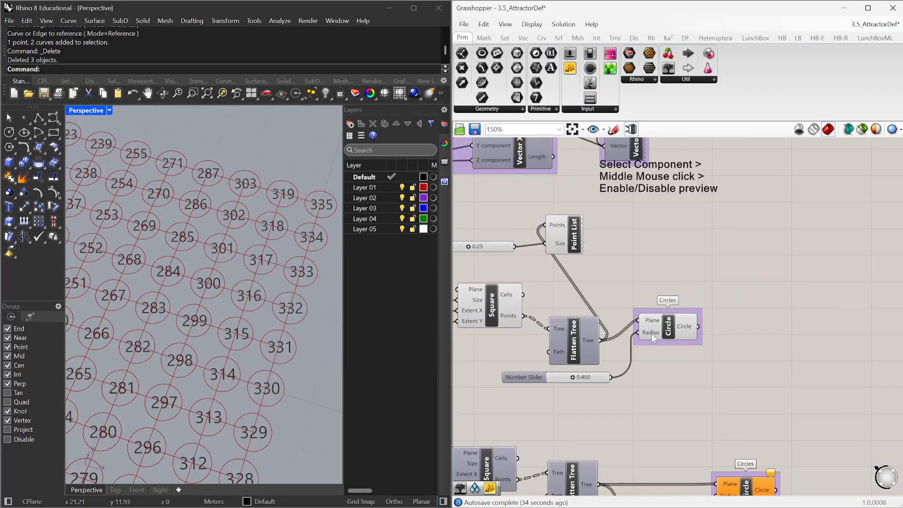
{"action": "right_click_drag", "start_coordinate": [652, 334], "coordinate": [723, 318]}
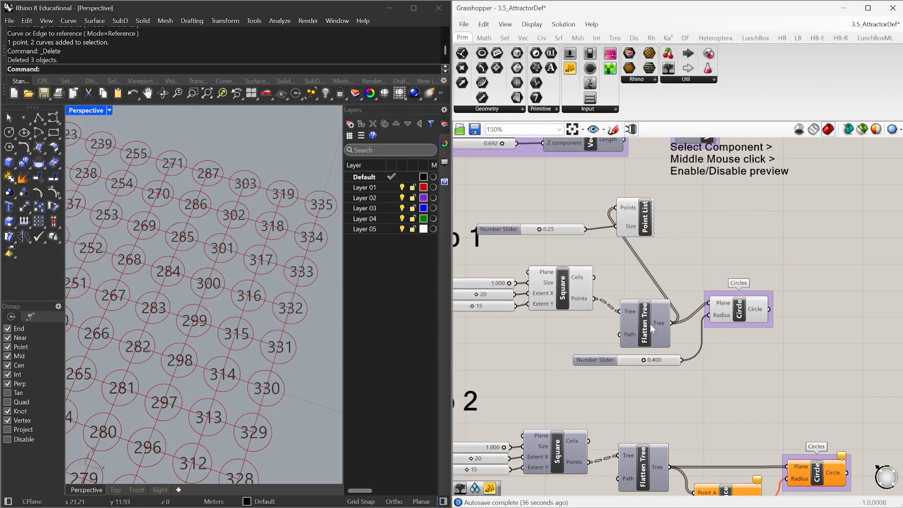
{"action": "left_click", "coordinate": [650, 324]}
{"action": "scroll", "coordinate": [723, 327], "scroll_direction": "up", "scroll_amount": 2}
{"action": "left_click", "coordinate": [769, 312]}
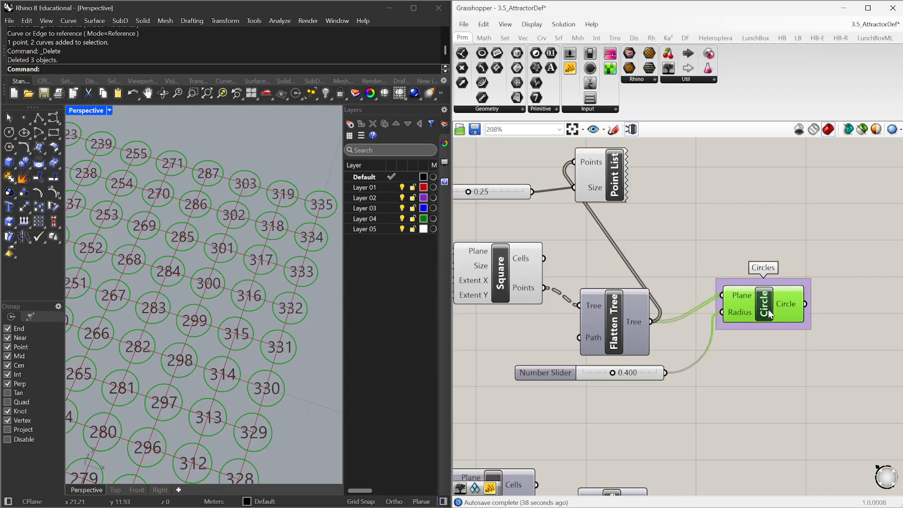
Delete the Point List component together with its 0.25 size slider.
{"action": "scroll", "coordinate": [780, 335], "scroll_direction": "down", "scroll_amount": 3}
{"action": "right_click_drag", "start_coordinate": [780, 335], "coordinate": [763, 231]}
{"action": "scroll", "coordinate": [659, 183], "scroll_direction": "up", "scroll_amount": 1}
{"action": "right_click_drag", "start_coordinate": [659, 184], "coordinate": [661, 289]}
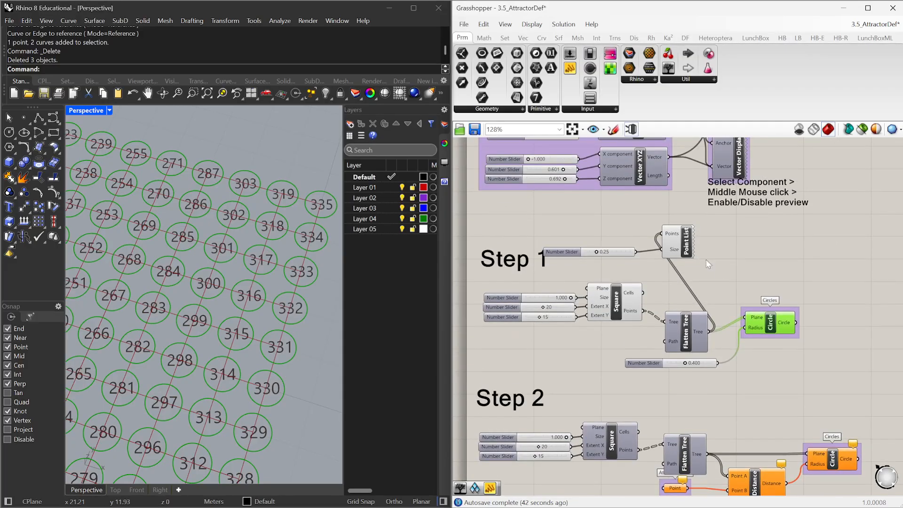
{"action": "left_click_drag", "start_coordinate": [715, 270], "coordinate": [590, 223]}
{"action": "key", "text": "Delete"}
{"action": "scroll", "coordinate": [699, 301], "scroll_direction": "up", "scroll_amount": 3}
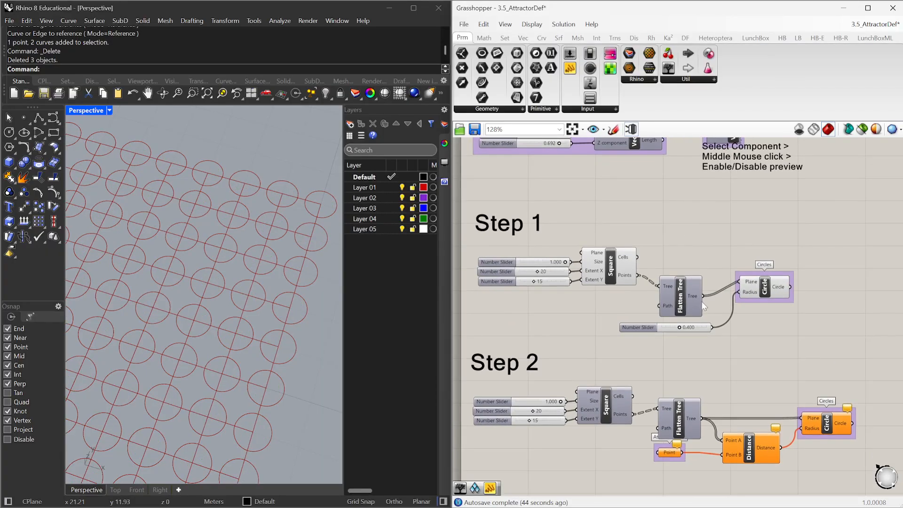
{"action": "right_click_drag", "start_coordinate": [761, 300], "coordinate": [762, 300]}
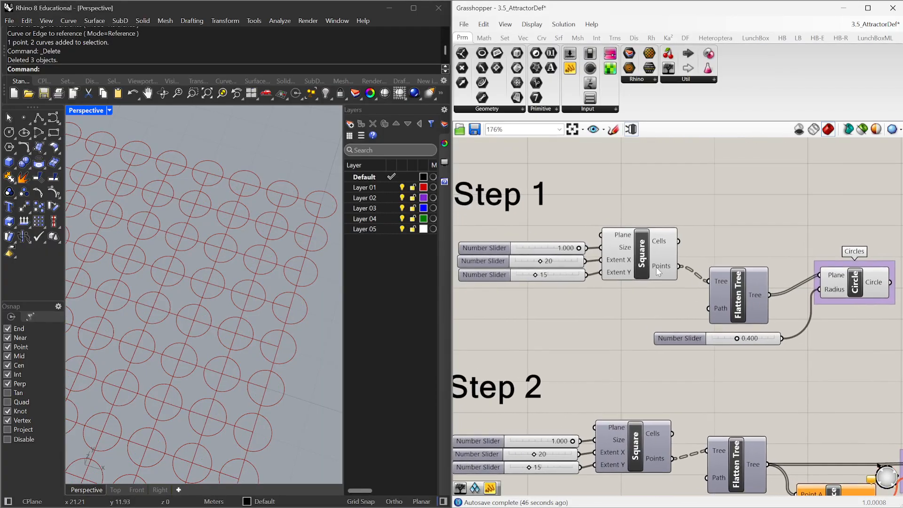
Select the Step 1 Square component to highlight its grid in the viewport.
{"action": "left_click", "coordinate": [638, 256]}
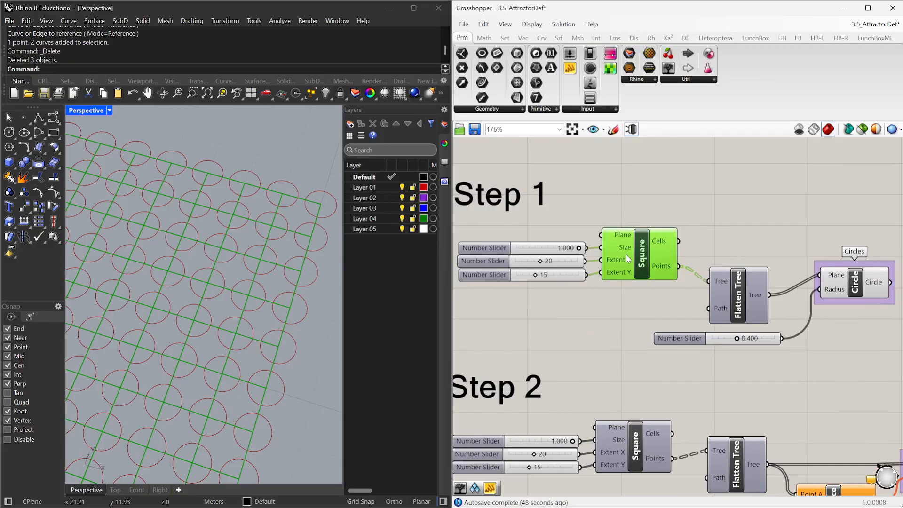
{"action": "scroll", "coordinate": [777, 307], "scroll_direction": "up", "scroll_amount": 1}
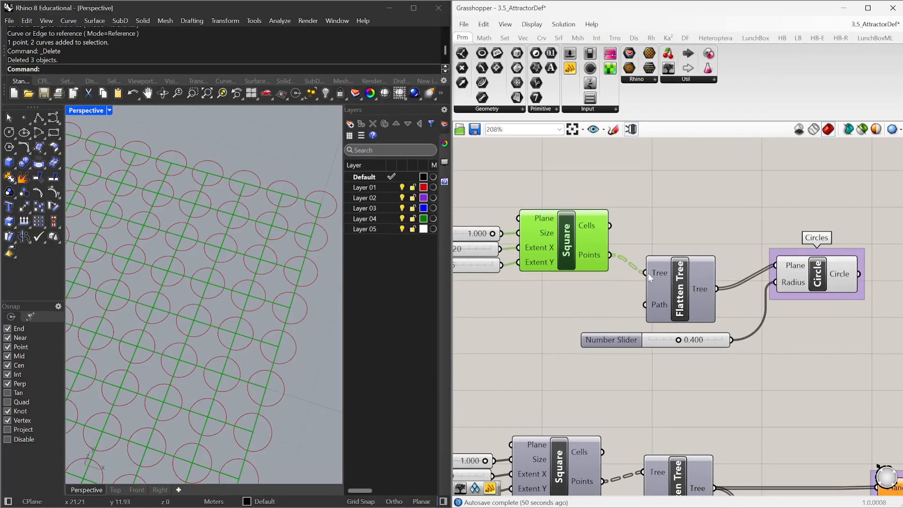
{"action": "scroll", "coordinate": [797, 271], "scroll_direction": "up", "scroll_amount": 1}
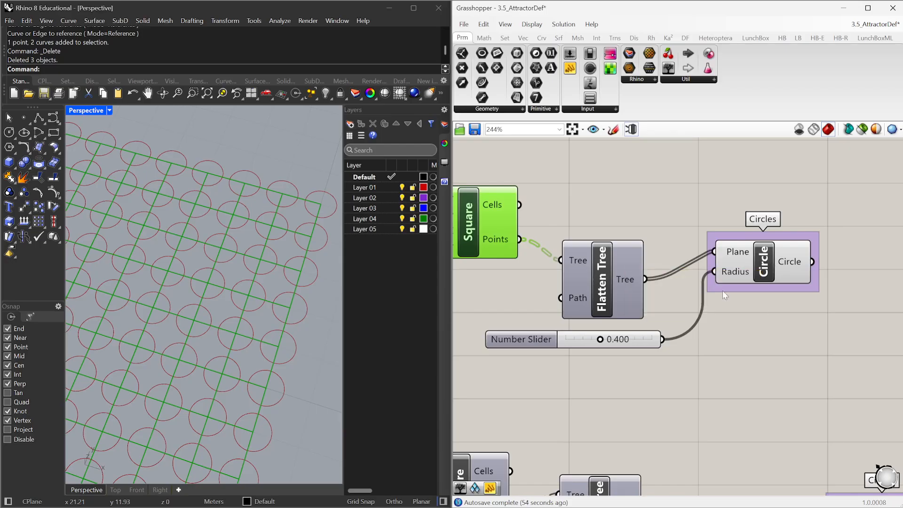
{"action": "scroll", "coordinate": [628, 342], "scroll_direction": "up", "scroll_amount": 1}
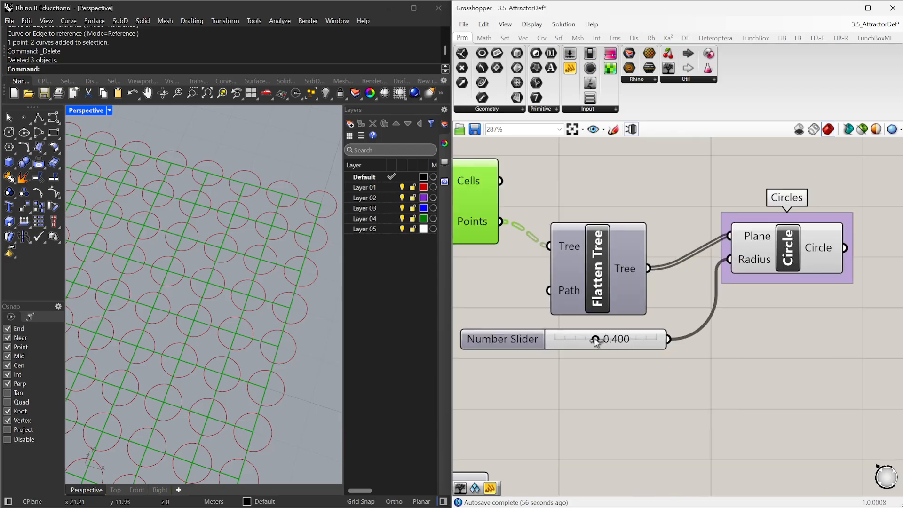
Set the Step 1 circle radius slider to 0.407.
{"action": "left_click_drag", "start_coordinate": [595, 340], "coordinate": [598, 339]}
{"action": "scroll", "coordinate": [771, 321], "scroll_direction": "down", "scroll_amount": 2}
{"action": "scroll", "coordinate": [770, 321], "scroll_direction": "down", "scroll_amount": 4}
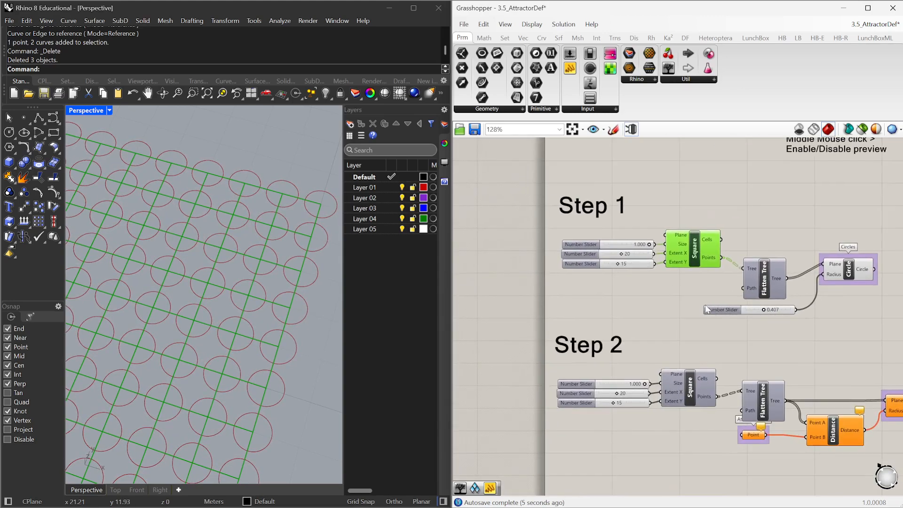
{"action": "scroll", "coordinate": [634, 245], "scroll_direction": "up", "scroll_amount": 6}
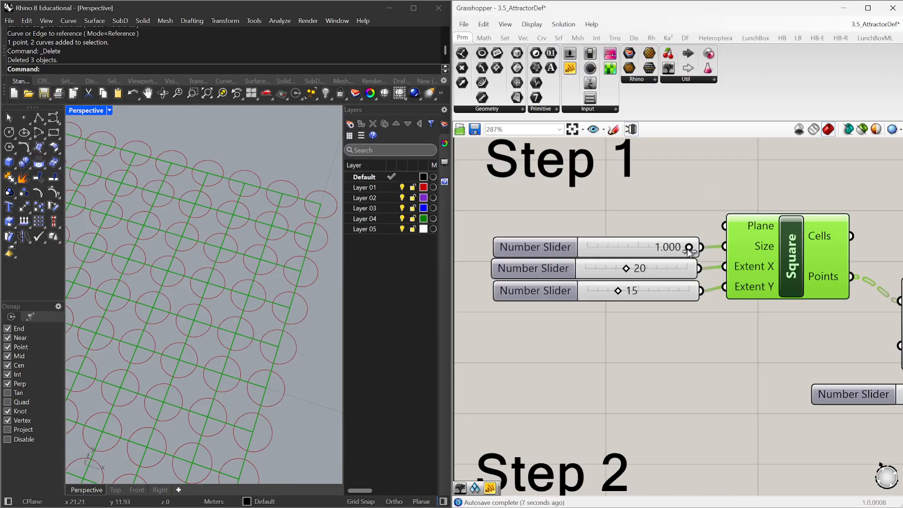
{"action": "scroll", "coordinate": [659, 253], "scroll_direction": "down", "scroll_amount": 2}
{"action": "scroll", "coordinate": [656, 252], "scroll_direction": "down", "scroll_amount": 2}
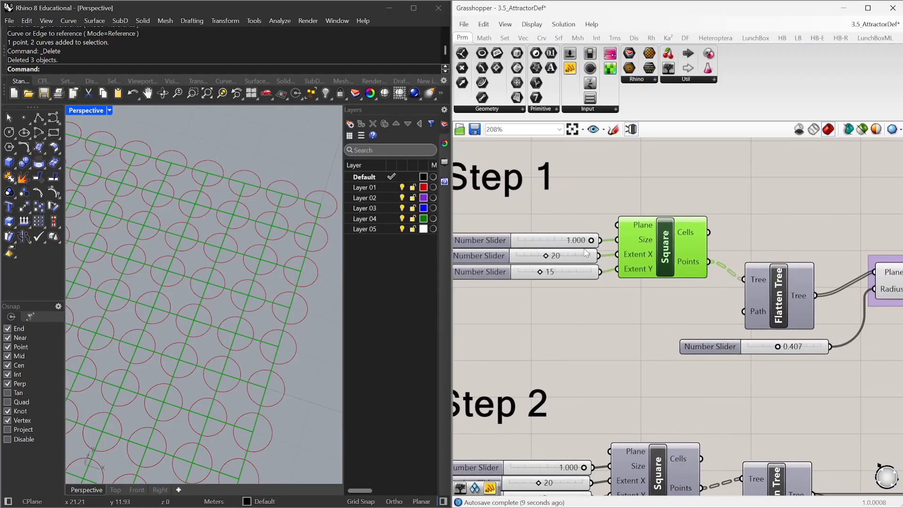
{"action": "scroll", "coordinate": [745, 296], "scroll_direction": "down", "scroll_amount": 3}
{"action": "scroll", "coordinate": [765, 312], "scroll_direction": "up", "scroll_amount": 2}
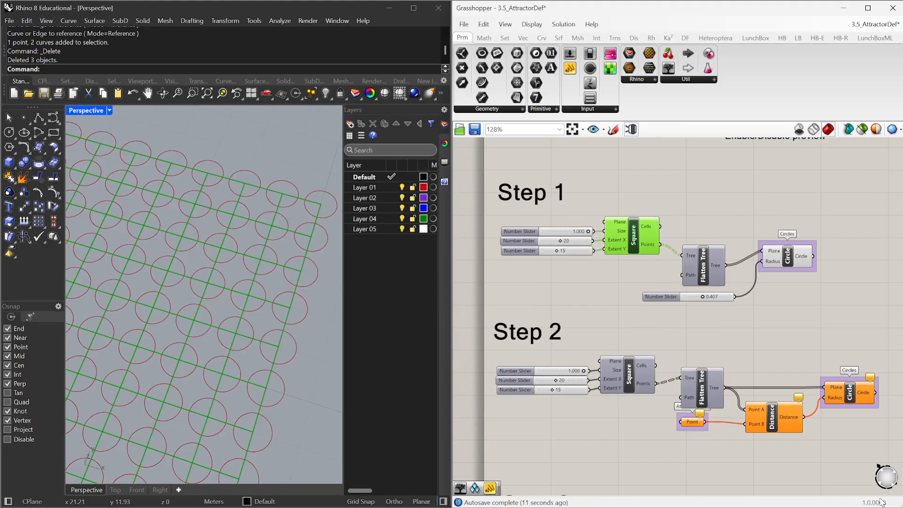
{"action": "left_click", "coordinate": [853, 313]}
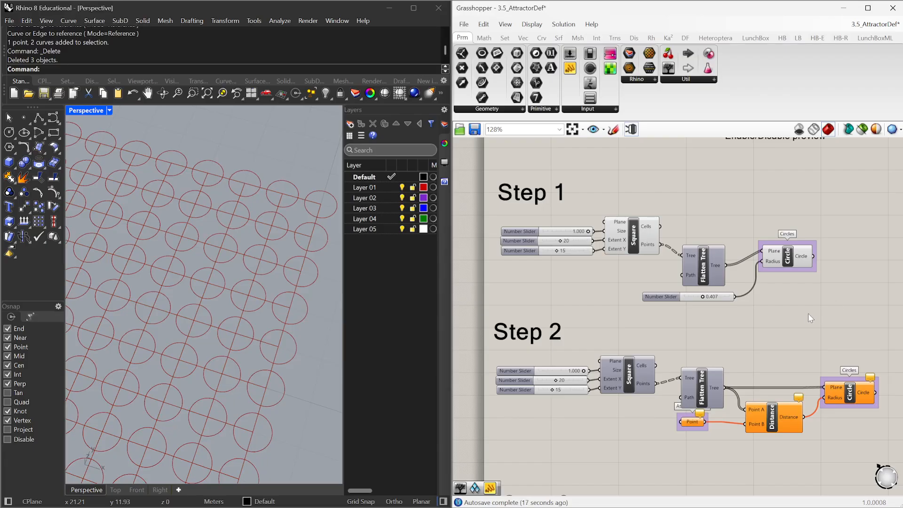
Move the Step 1 Circle component further to the right of the Flatten Tree component.
{"action": "right_click_drag", "start_coordinate": [796, 317], "coordinate": [779, 241]}
{"action": "scroll", "coordinate": [762, 308], "scroll_direction": "up", "scroll_amount": 1}
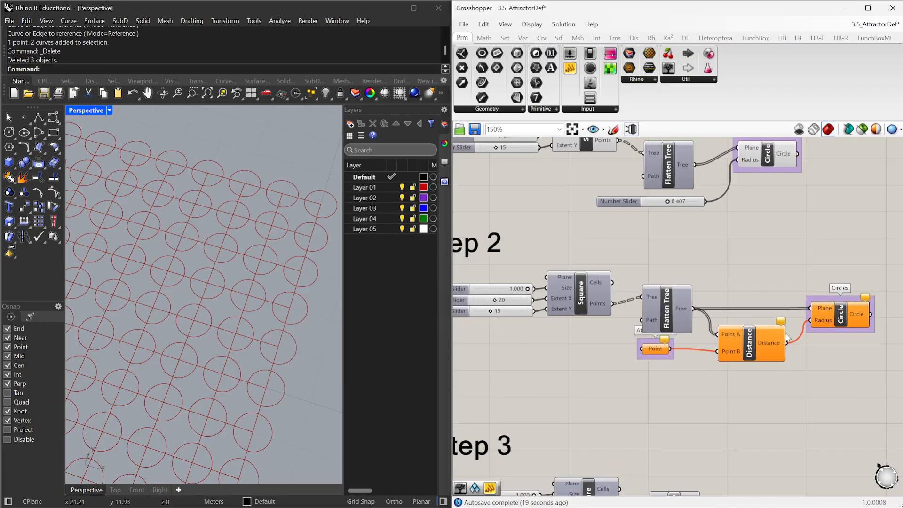
{"action": "right_click_drag", "start_coordinate": [738, 341], "coordinate": [705, 365]}
{"action": "scroll", "coordinate": [705, 366], "scroll_direction": "down", "scroll_amount": 1}
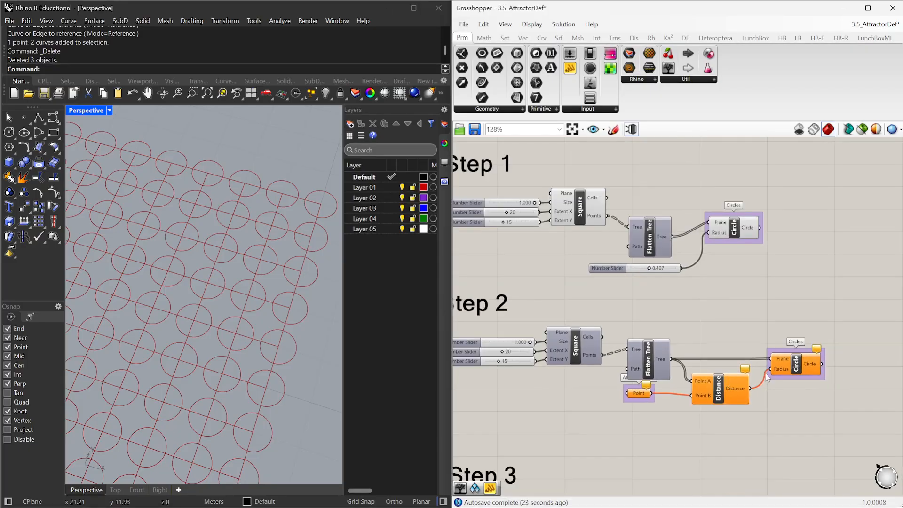
{"action": "right_click_drag", "start_coordinate": [768, 361], "coordinate": [780, 347]}
{"action": "scroll", "coordinate": [764, 227], "scroll_direction": "down", "scroll_amount": 2}
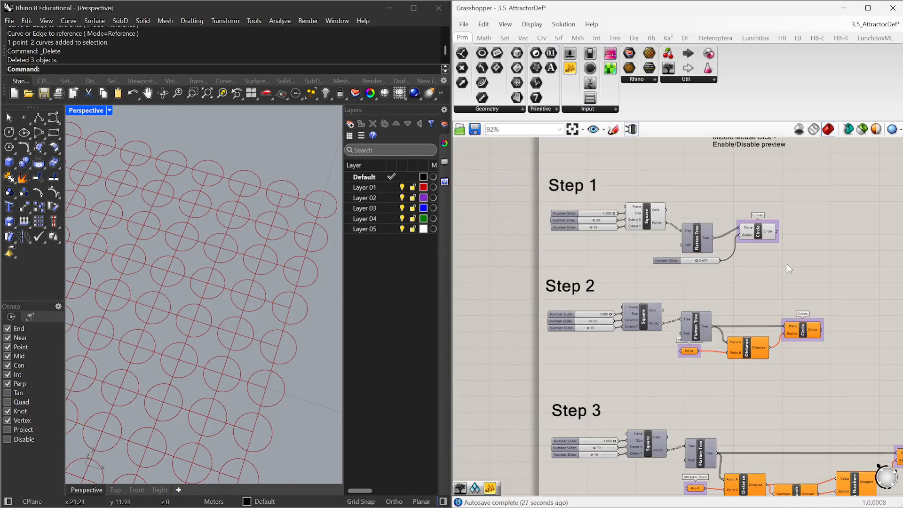
{"action": "scroll", "coordinate": [775, 255], "scroll_direction": "up", "scroll_amount": 3}
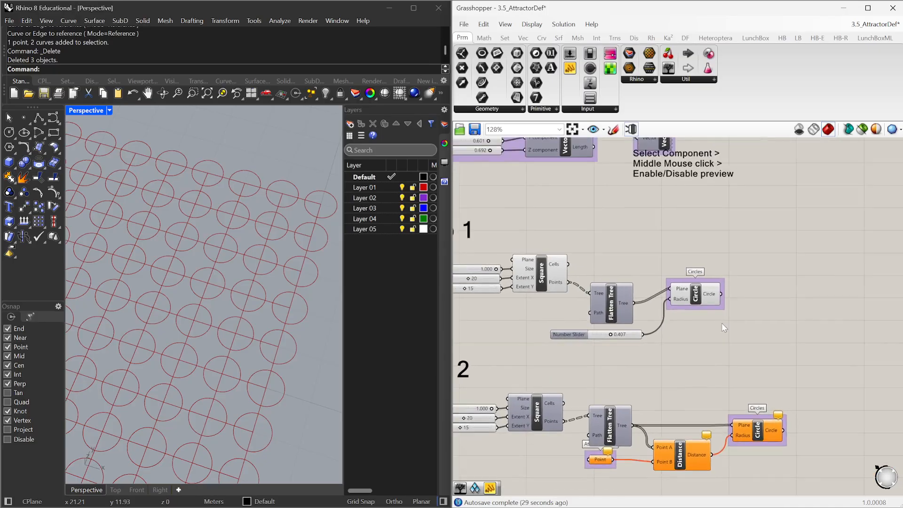
{"action": "left_click_drag", "start_coordinate": [745, 337], "coordinate": [613, 240]}
{"action": "left_click_drag", "start_coordinate": [692, 286], "coordinate": [845, 308]}
{"action": "right_click_drag", "start_coordinate": [787, 231], "coordinate": [730, 202]}
{"action": "left_click", "coordinate": [729, 201]}
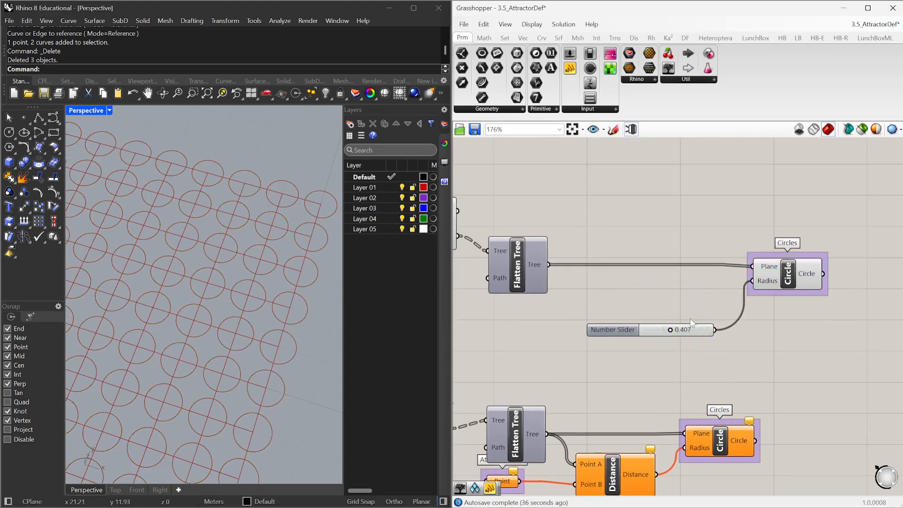
Move the Step 1 radius slider to the left, below the Flatten Tree component.
{"action": "left_click_drag", "start_coordinate": [692, 325], "coordinate": [670, 326]}
{"action": "right_click_drag", "start_coordinate": [671, 354], "coordinate": [671, 334]}
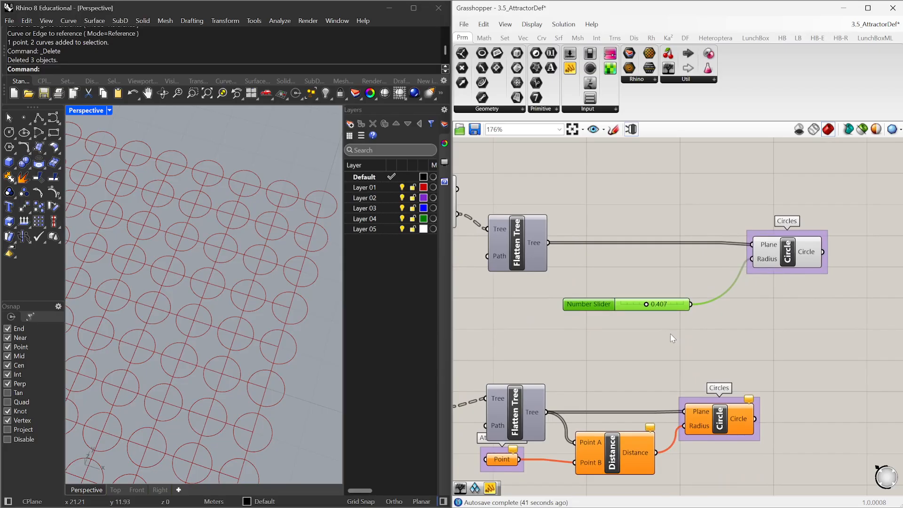
{"action": "scroll", "coordinate": [273, 289], "scroll_direction": "down", "scroll_amount": 4}
{"action": "scroll", "coordinate": [273, 289], "scroll_direction": "down", "scroll_amount": 7}
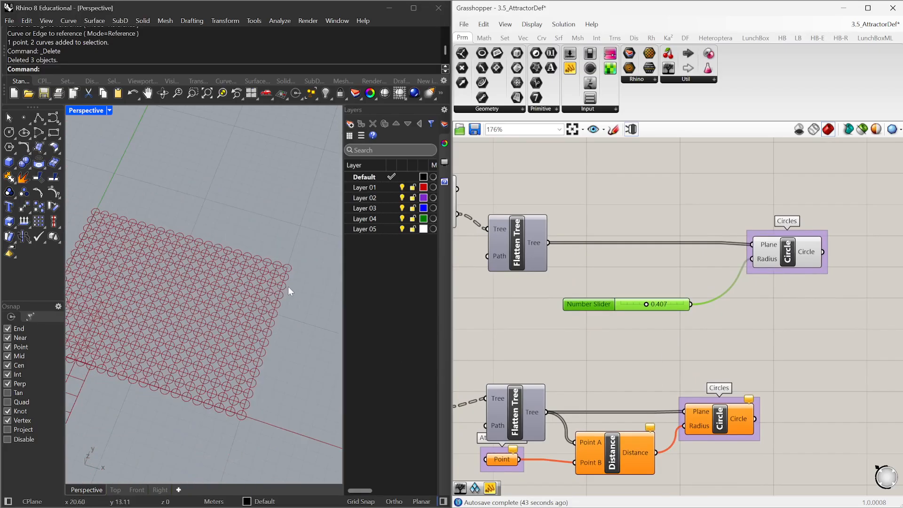
Add a Distance component between the Step 1 Flatten Tree and Circle components.
{"action": "right_click_drag", "start_coordinate": [254, 311], "coordinate": [208, 311]}
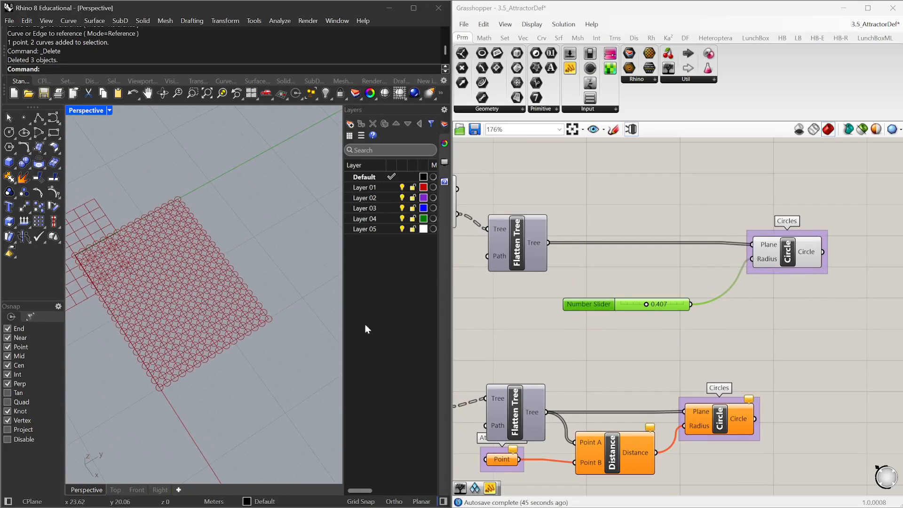
{"action": "right_click_drag", "start_coordinate": [714, 356], "coordinate": [693, 371]}
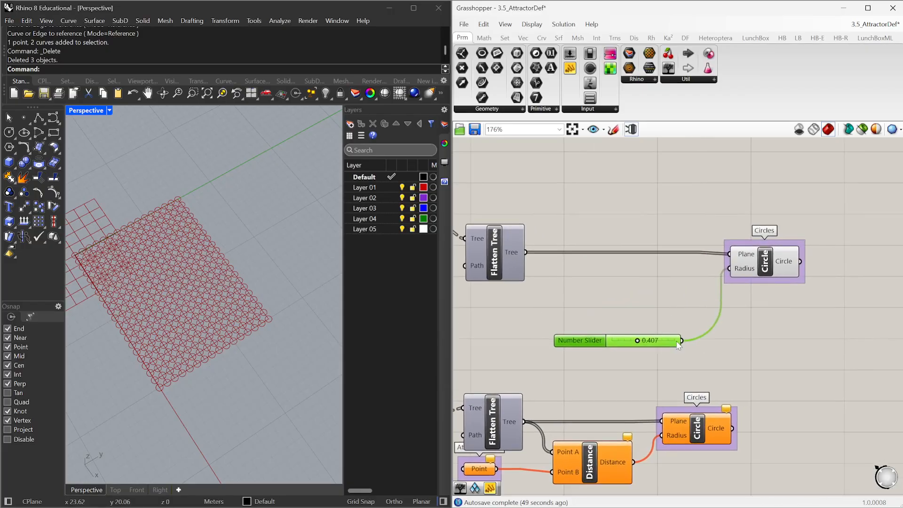
{"action": "scroll", "coordinate": [634, 290], "scroll_direction": "up", "scroll_amount": 2}
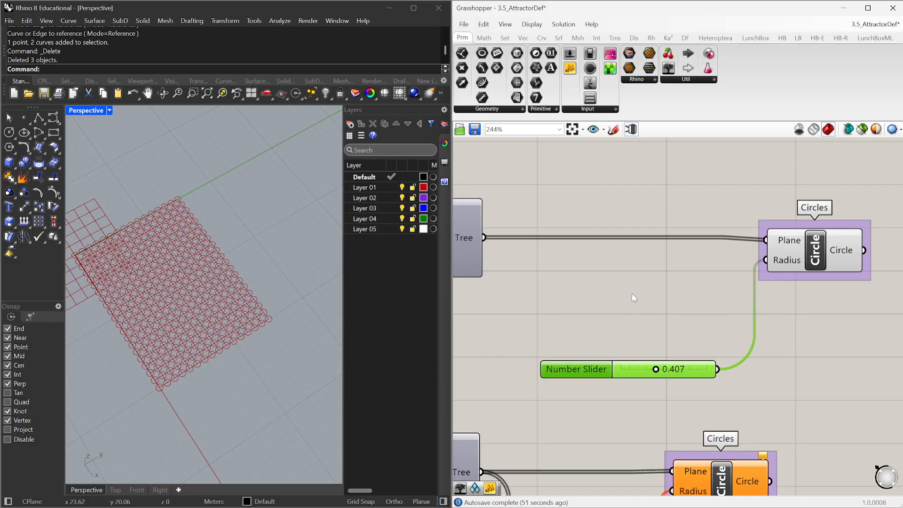
{"action": "scroll", "coordinate": [631, 292], "scroll_direction": "down", "scroll_amount": 1}
{"action": "mouse_move", "coordinate": [606, 482]}
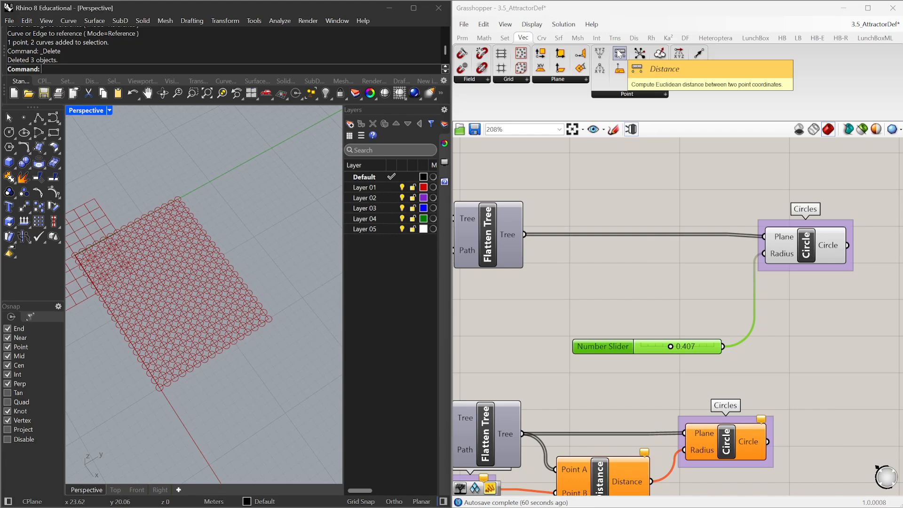
{"action": "double_click", "coordinate": [623, 292]}
{"action": "type", "text": "d"}
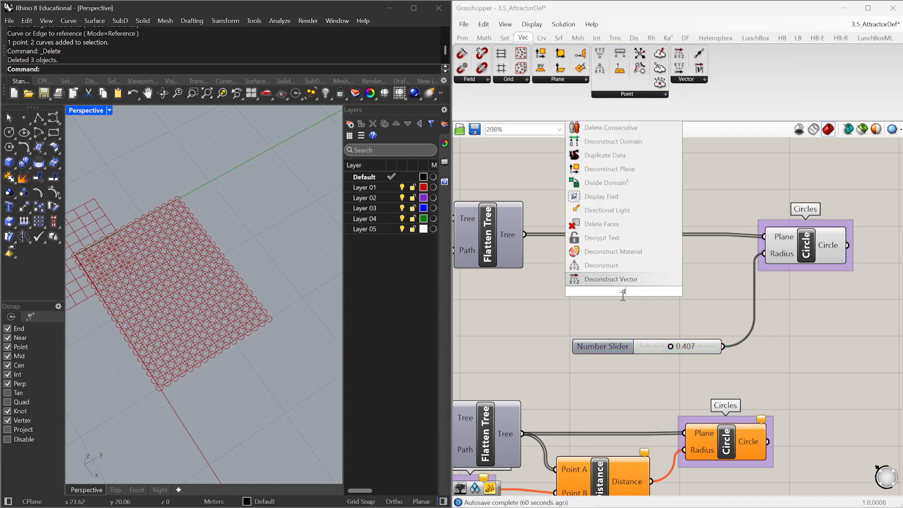
{"action": "type", "text": "istance"}
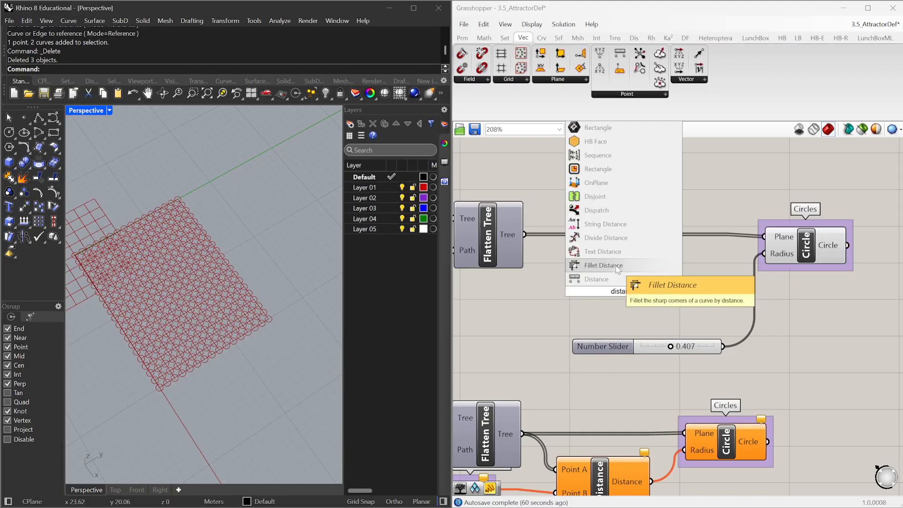
{"action": "left_click", "coordinate": [620, 279]}
{"action": "left_click", "coordinate": [625, 295]}
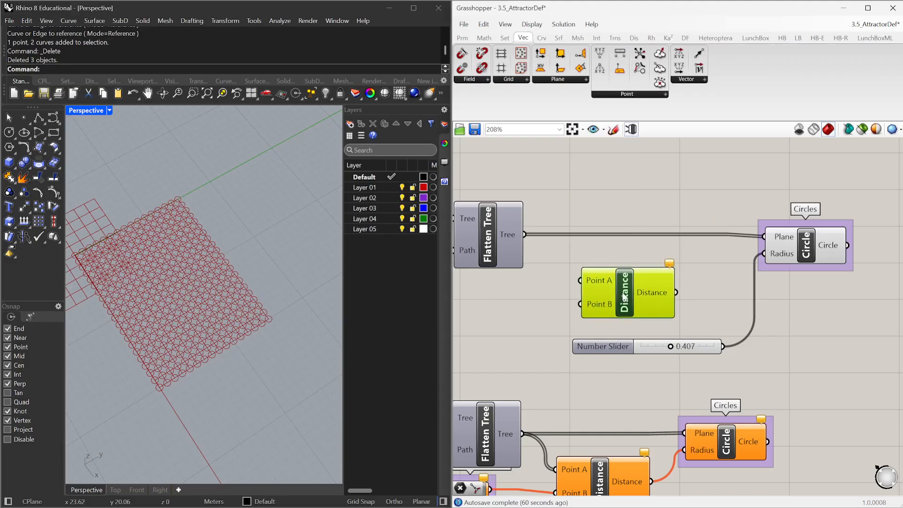
Place a single point in the Rhino viewport beside the grids.
{"action": "scroll", "coordinate": [555, 235], "scroll_direction": "down", "scroll_amount": 2}
{"action": "scroll", "coordinate": [231, 269], "scroll_direction": "down", "scroll_amount": 4}
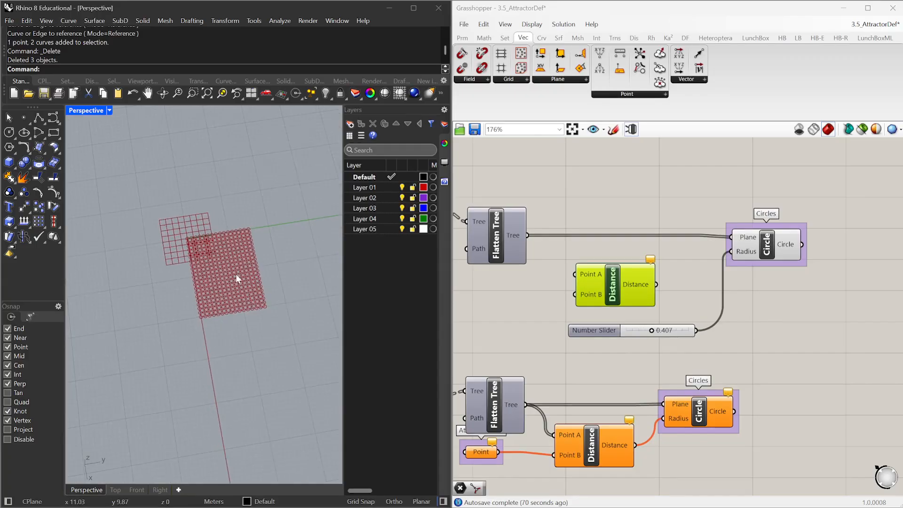
{"action": "scroll", "coordinate": [181, 275], "scroll_direction": "up", "scroll_amount": 3}
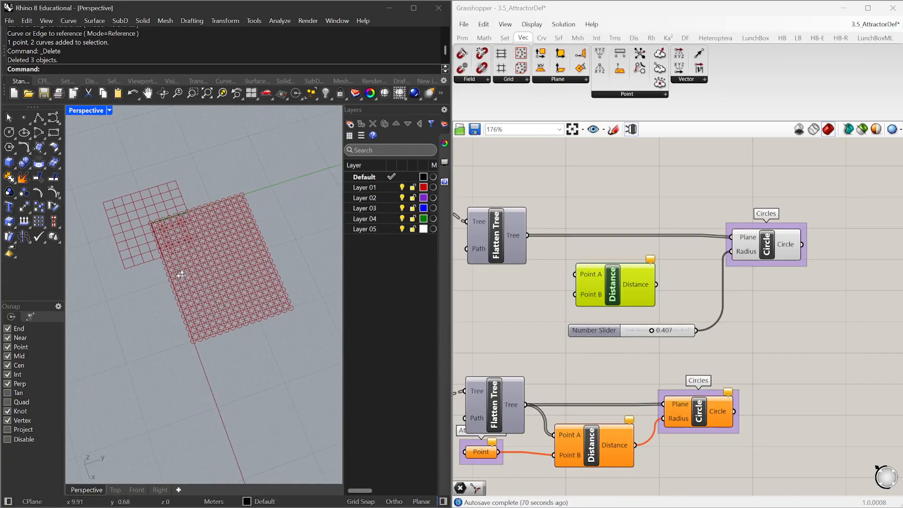
{"action": "scroll", "coordinate": [181, 275], "scroll_direction": "up", "scroll_amount": 1}
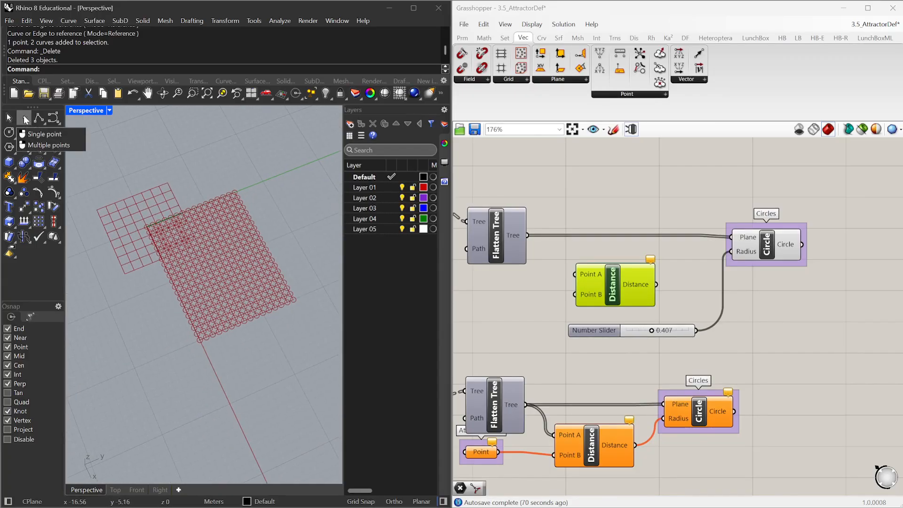
{"action": "left_click", "coordinate": [23, 117]}
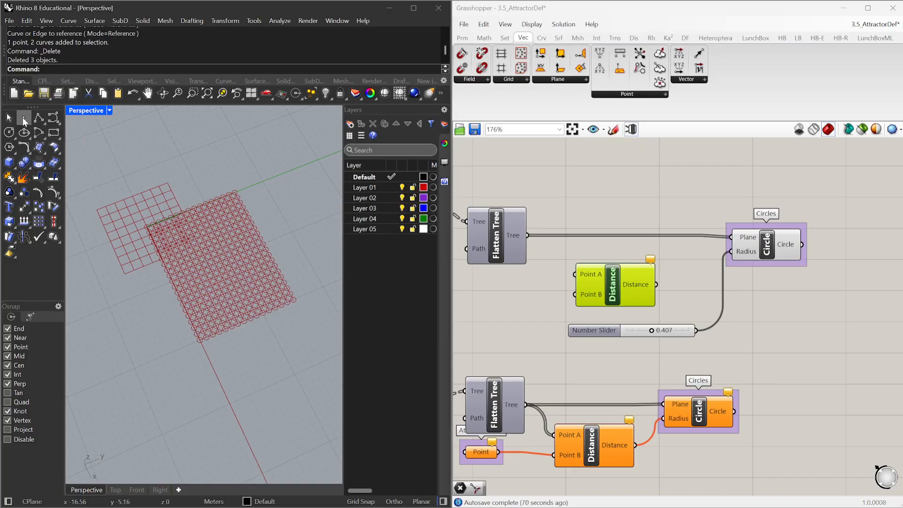
{"action": "left_click", "coordinate": [162, 282]}
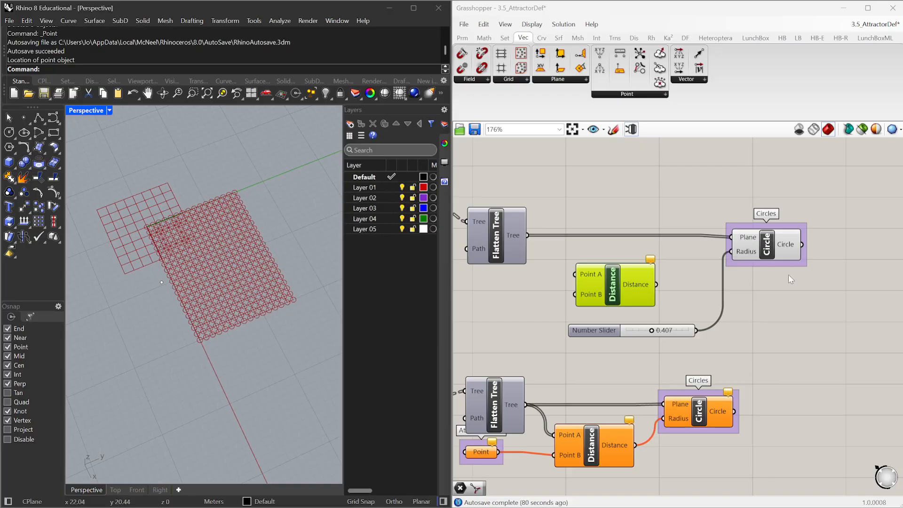
Add a Point parameter to the left of the new Distance component.
{"action": "right_click_drag", "start_coordinate": [703, 286], "coordinate": [731, 279]}
{"action": "right_click_drag", "start_coordinate": [514, 291], "coordinate": [536, 287]}
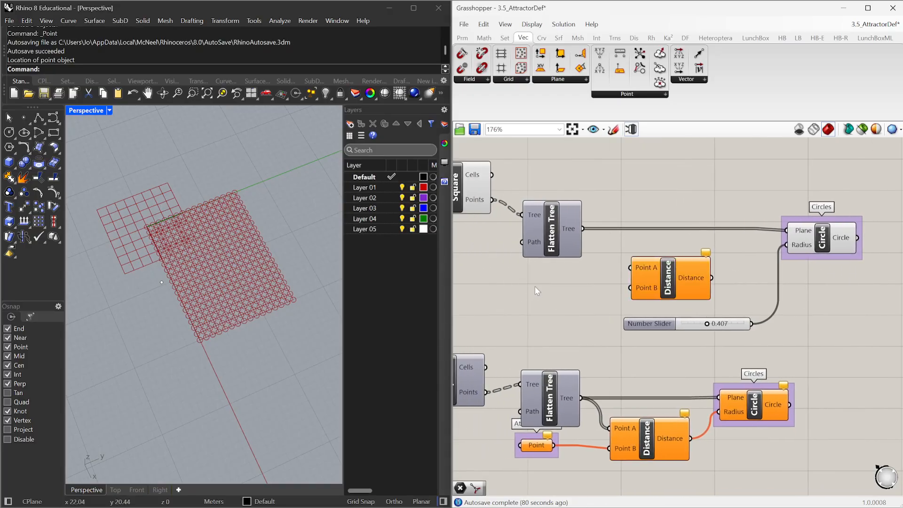
{"action": "double_click", "coordinate": [535, 287]}
{"action": "type", "text": "point"}
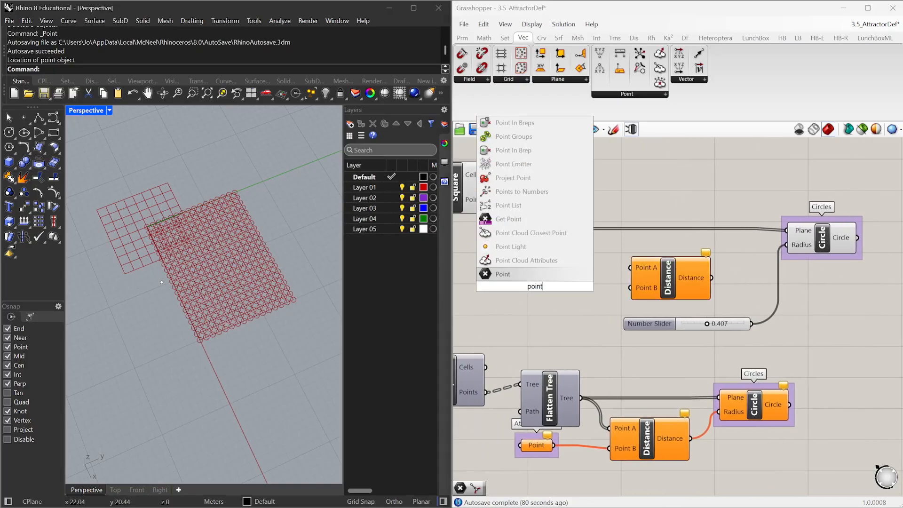
{"action": "left_click", "coordinate": [517, 274]}
{"action": "scroll", "coordinate": [541, 289], "scroll_direction": "up", "scroll_amount": 3}
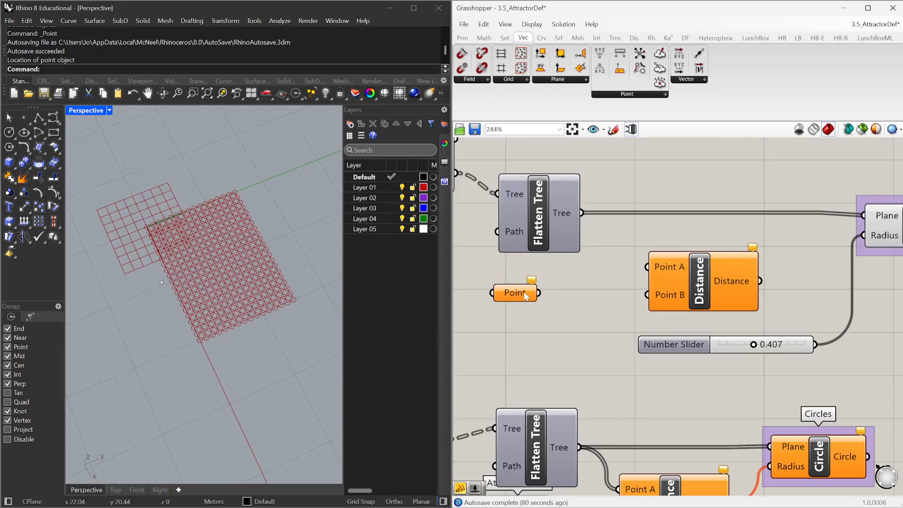
{"action": "left_click_drag", "start_coordinate": [552, 294], "coordinate": [564, 292]}
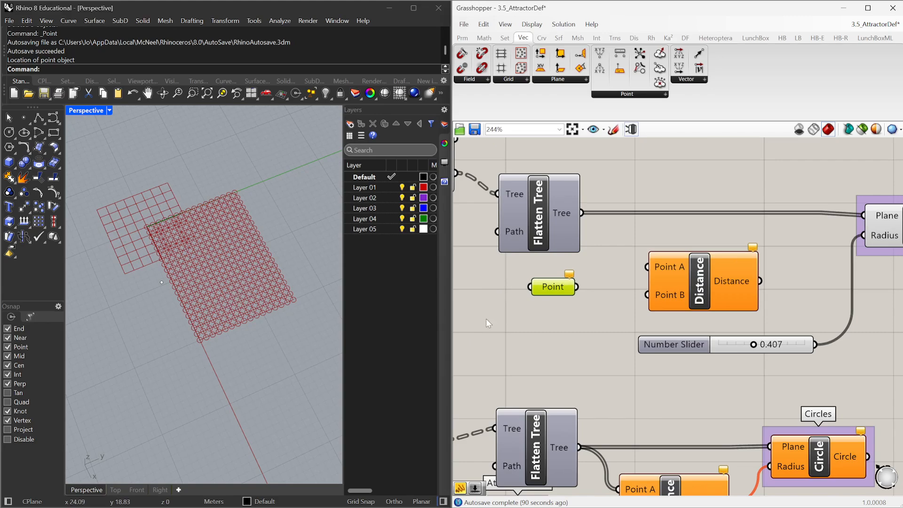
Reposition the Point parameter beside the Distance component and set it to the single point picked in the Rhino viewport.
{"action": "right_click_drag", "start_coordinate": [563, 301], "coordinate": [541, 312]}
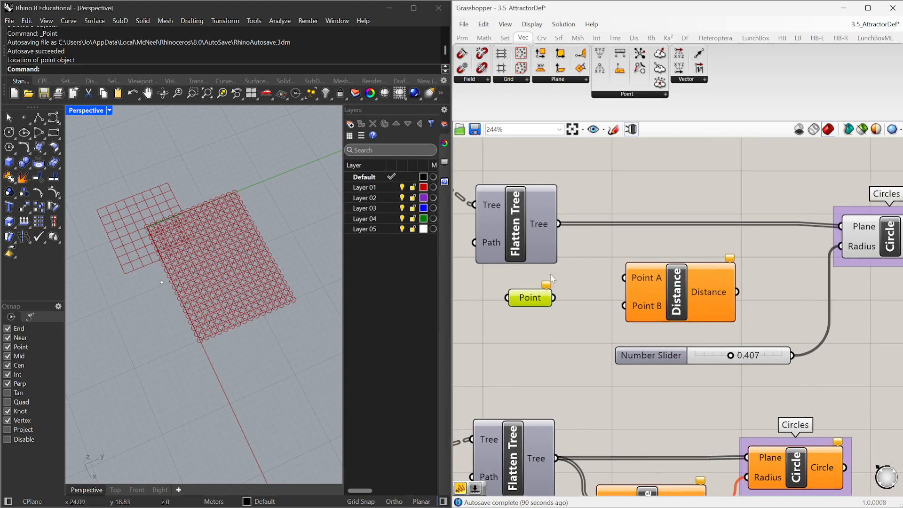
{"action": "scroll", "coordinate": [550, 273], "scroll_direction": "up", "scroll_amount": 2}
{"action": "mouse_move", "coordinate": [649, 307]}
{"action": "left_mouse_down"}
{"action": "mouse_move", "coordinate": [654, 289]}
{"action": "mouse_move", "coordinate": [647, 313]}
{"action": "left_mouse_up"}
{"action": "right_click_drag", "start_coordinate": [494, 336], "coordinate": [560, 337]}
{"action": "left_click_drag", "start_coordinate": [555, 327], "coordinate": [571, 323]}
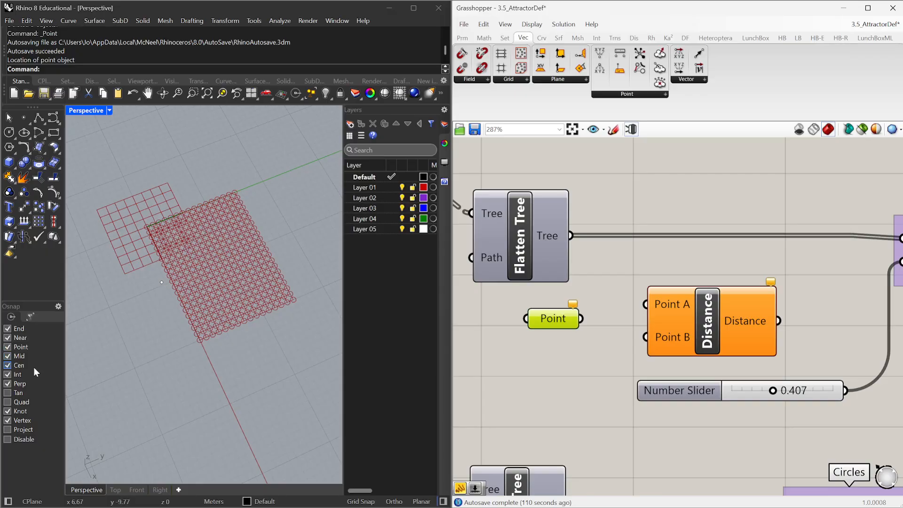
{"action": "right_click", "coordinate": [556, 323]}
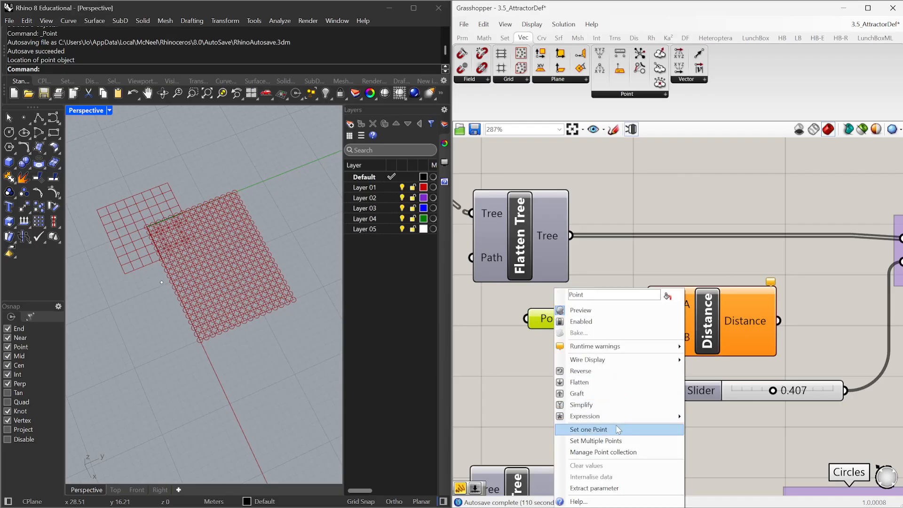
{"action": "left_click", "coordinate": [618, 430]}
{"action": "left_click", "coordinate": [162, 283]}
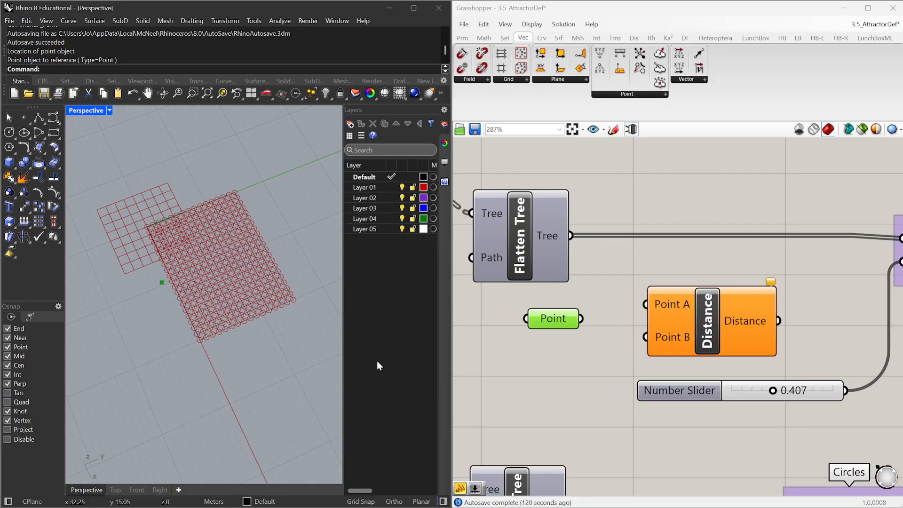
Try adding a second Flatten Tree for the Square grid's points, wire it in, then delete it again.
{"action": "scroll", "coordinate": [686, 280], "scroll_direction": "down", "scroll_amount": 5}
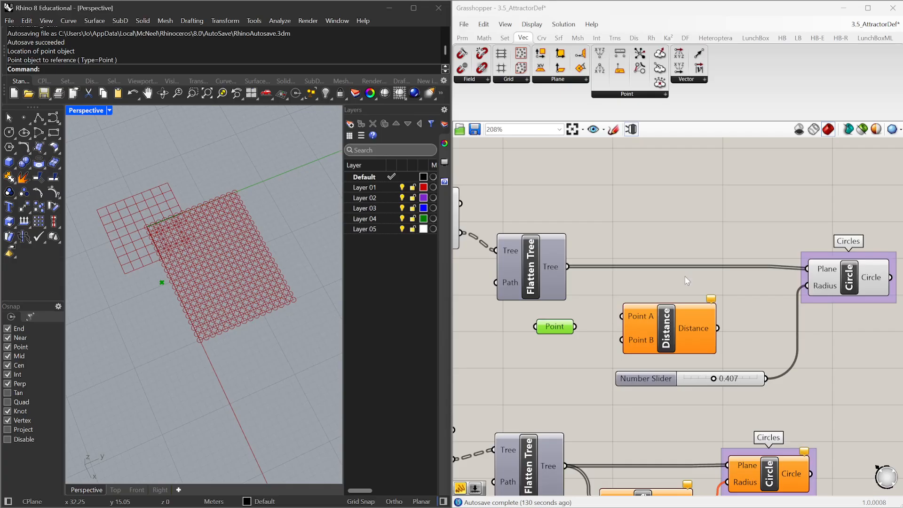
{"action": "scroll", "coordinate": [685, 252], "scroll_direction": "up", "scroll_amount": 4}
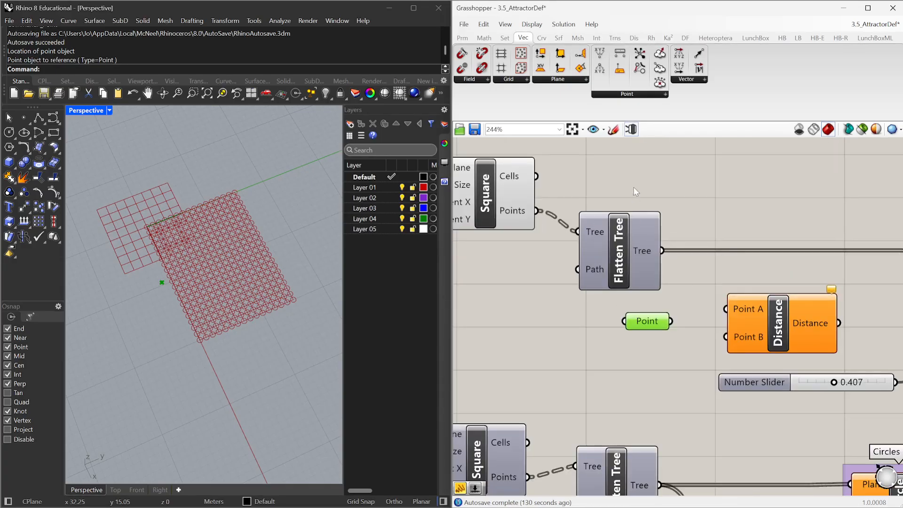
{"action": "double_click", "coordinate": [634, 183]}
{"action": "type", "text": "flat"}
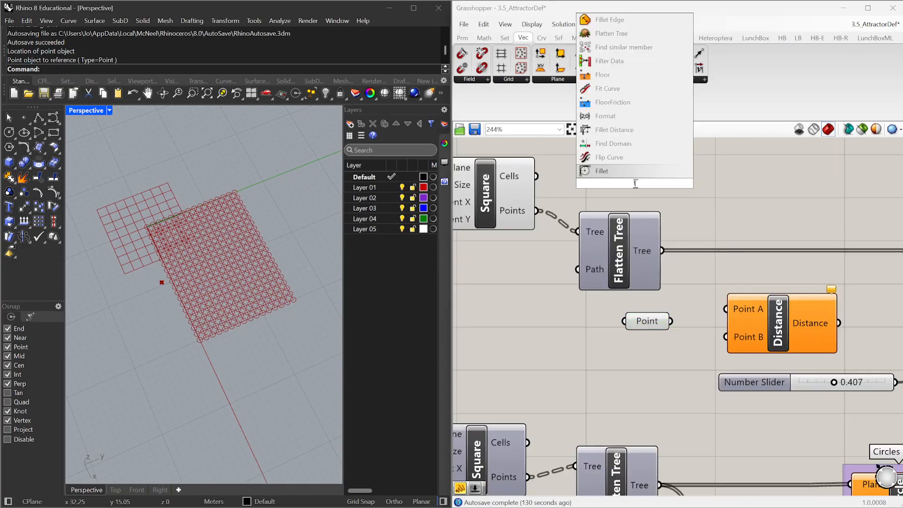
{"action": "type", "text": "ten tree"}
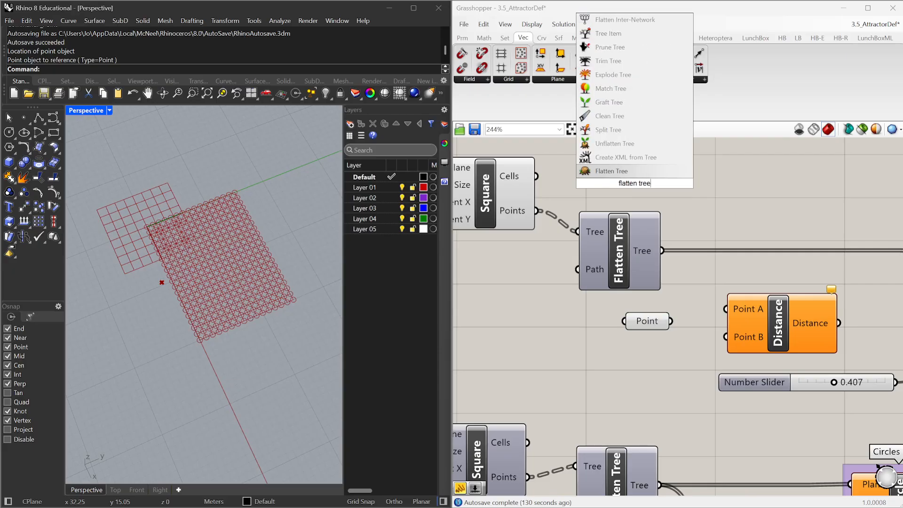
{"action": "left_click", "coordinate": [611, 171]}
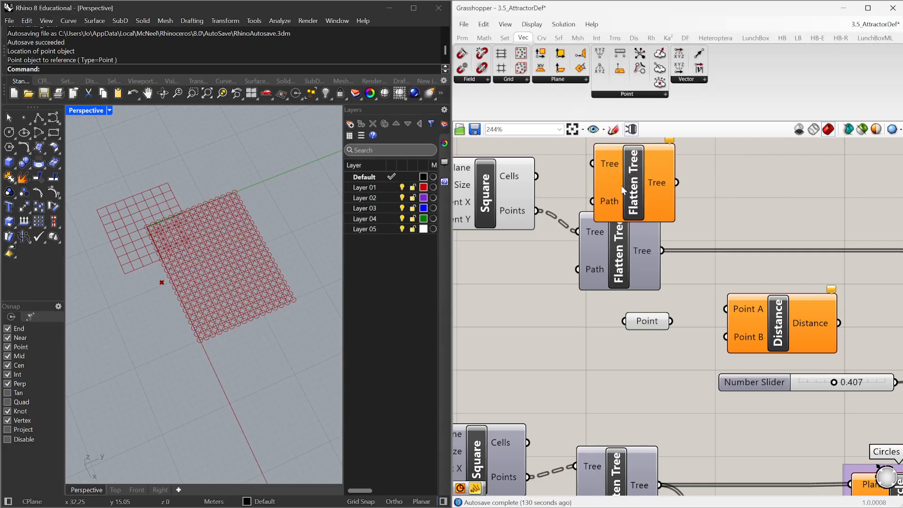
{"action": "left_click_drag", "start_coordinate": [623, 191], "coordinate": [656, 193]}
{"action": "left_click_drag", "start_coordinate": [537, 211], "coordinate": [634, 160]}
{"action": "left_click_drag", "start_coordinate": [688, 179], "coordinate": [745, 182]}
{"action": "right_click_drag", "start_coordinate": [809, 234], "coordinate": [601, 270]}
{"action": "left_click_drag", "start_coordinate": [570, 221], "coordinate": [736, 290]}
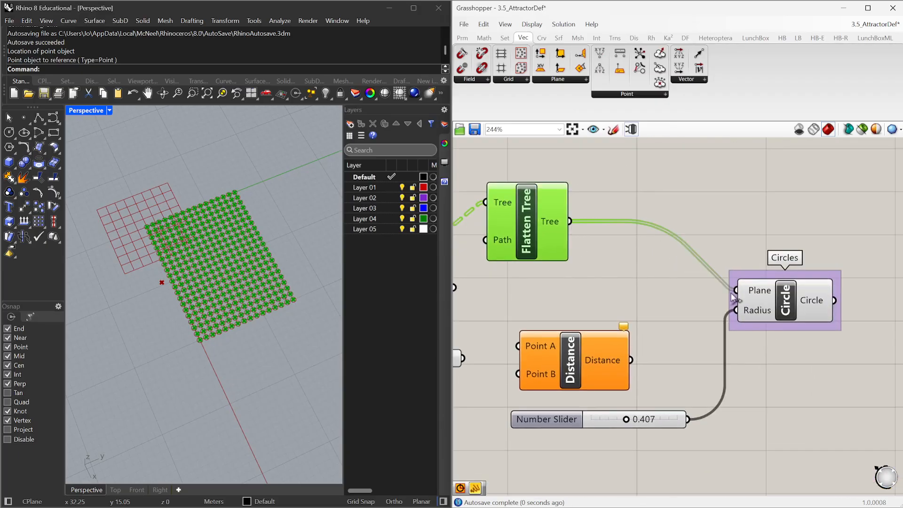
{"action": "right_click_drag", "start_coordinate": [599, 277], "coordinate": [775, 264]}
{"action": "left_click", "coordinate": [580, 261]}
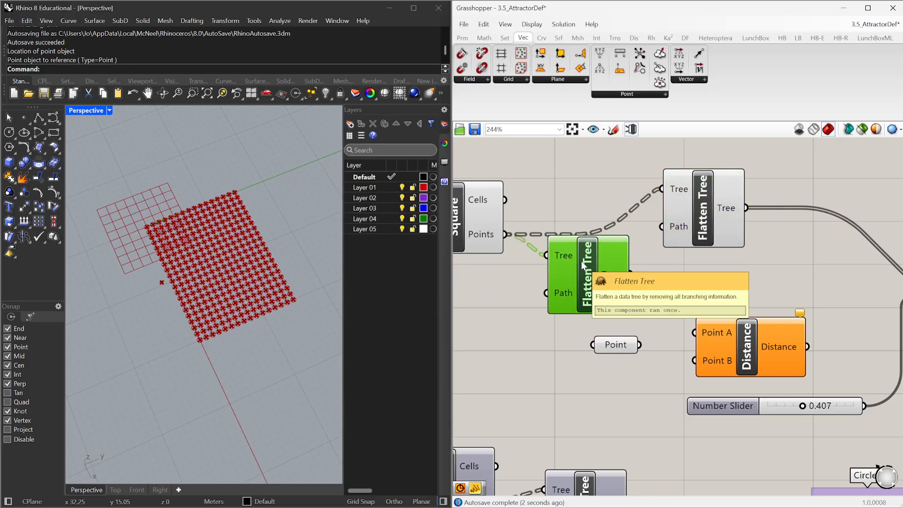
{"action": "key", "text": "Delete"}
Wire the flattened grid points into the Distance component's Point A and the referenced point into Point B.
{"action": "left_click_drag", "start_coordinate": [706, 206], "coordinate": [681, 250]}
{"action": "scroll", "coordinate": [680, 251], "scroll_direction": "down", "scroll_amount": 1}
{"action": "right_click_drag", "start_coordinate": [758, 206], "coordinate": [703, 196]}
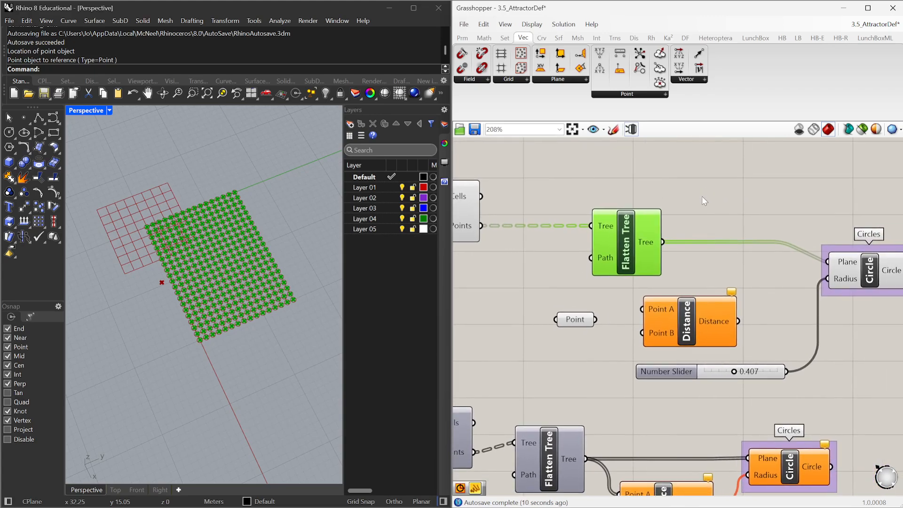
{"action": "right_click_drag", "start_coordinate": [776, 284], "coordinate": [733, 281]}
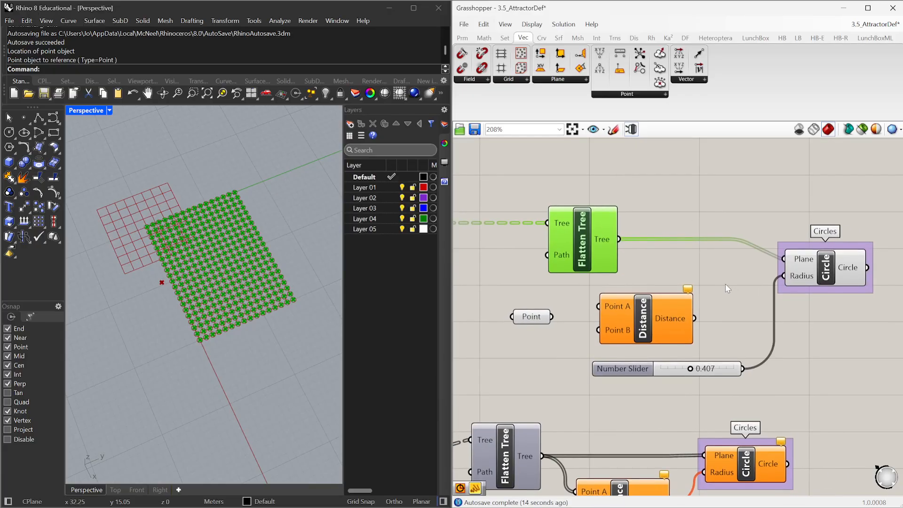
{"action": "scroll", "coordinate": [714, 288], "scroll_direction": "up", "scroll_amount": 1}
{"action": "right_click_drag", "start_coordinate": [714, 289], "coordinate": [713, 263]}
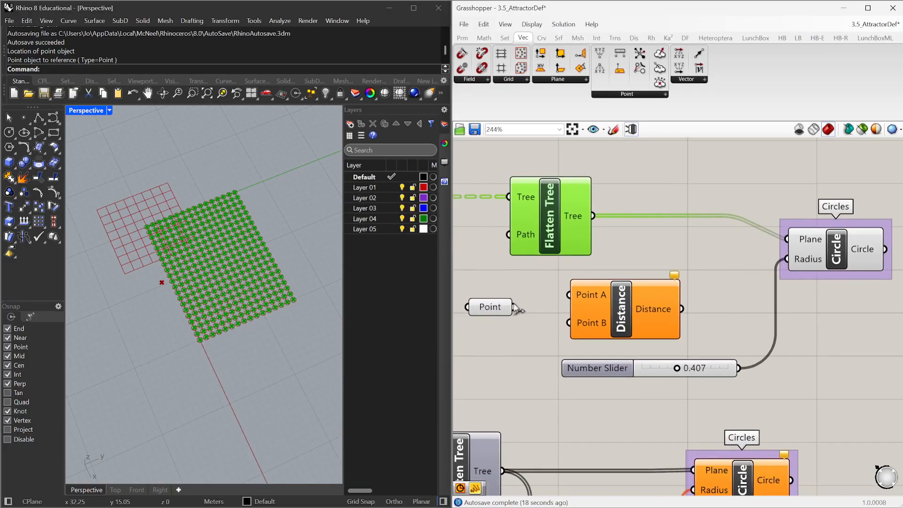
{"action": "left_click_drag", "start_coordinate": [514, 307], "coordinate": [568, 295]}
{"action": "scroll", "coordinate": [646, 282], "scroll_direction": "down", "scroll_amount": 2}
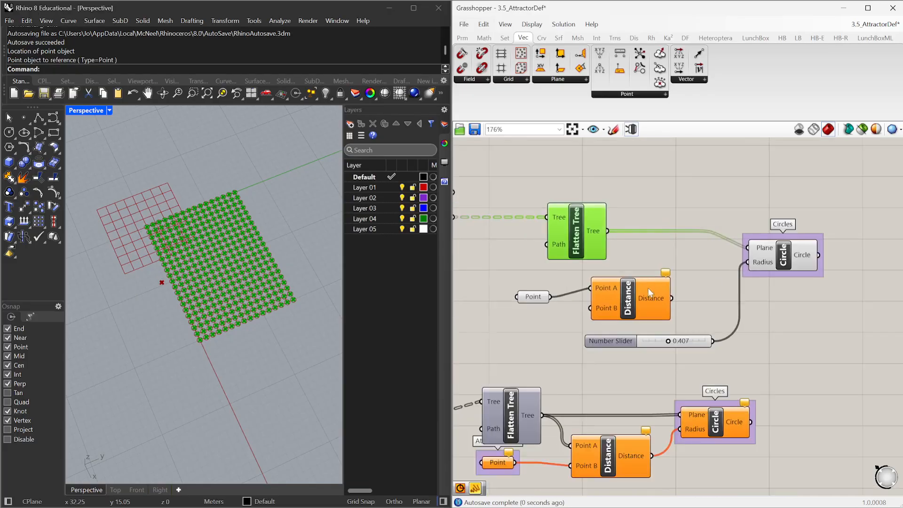
{"action": "scroll", "coordinate": [648, 289], "scroll_direction": "down", "scroll_amount": 1}
{"action": "scroll", "coordinate": [586, 300], "scroll_direction": "up", "scroll_amount": 1}
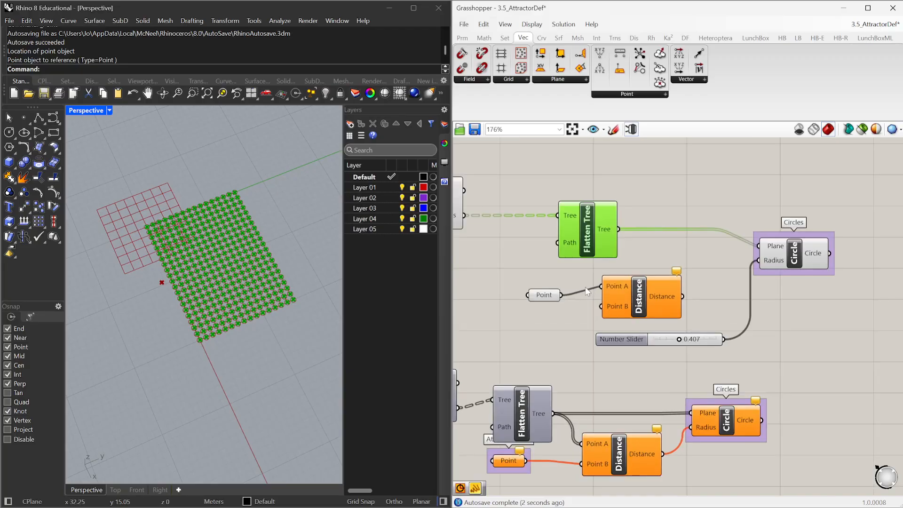
{"action": "right_click_drag", "start_coordinate": [585, 291], "coordinate": [605, 295]}
{"action": "left_click_drag", "start_coordinate": [638, 234], "coordinate": [621, 311]}
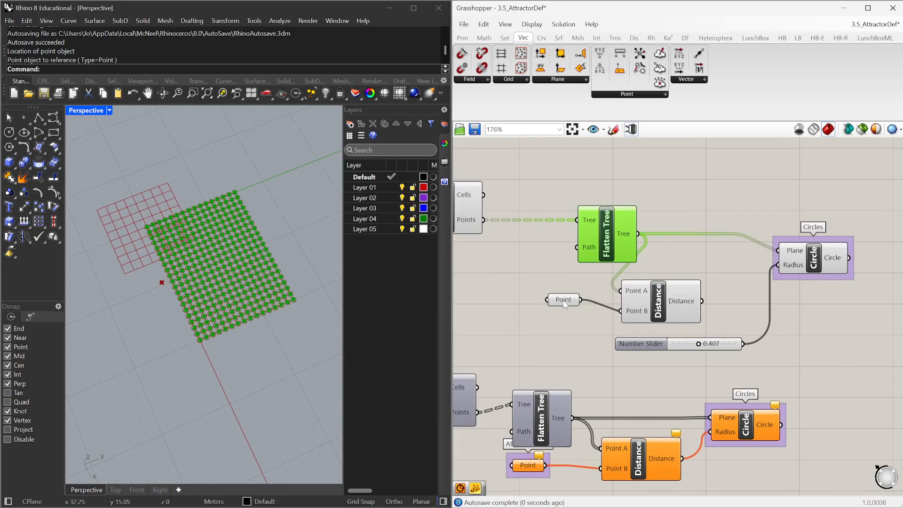
Connect the Distance output to the Circle component's Radius input in place of the slider.
{"action": "left_click_drag", "start_coordinate": [564, 305], "coordinate": [565, 314]}
{"action": "scroll", "coordinate": [648, 245], "scroll_direction": "up", "scroll_amount": 1}
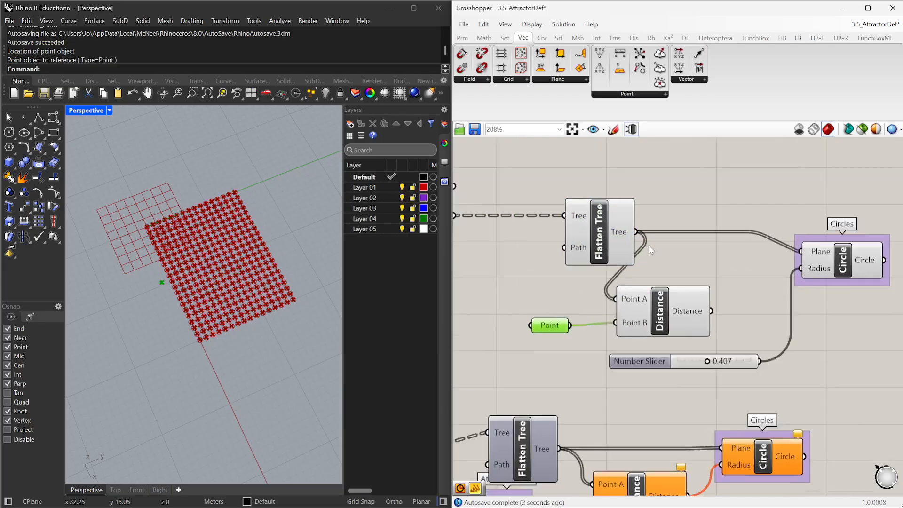
{"action": "scroll", "coordinate": [648, 249], "scroll_direction": "up", "scroll_amount": 1}
{"action": "left_click_drag", "start_coordinate": [664, 314], "coordinate": [682, 310]}
{"action": "left_click_drag", "start_coordinate": [617, 235], "coordinate": [566, 238]}
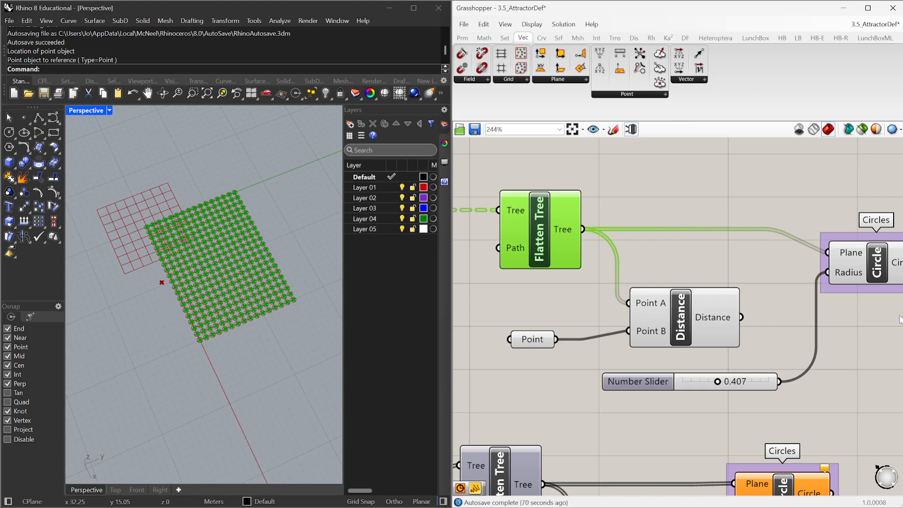
{"action": "left_click_drag", "start_coordinate": [742, 317], "coordinate": [844, 294]}
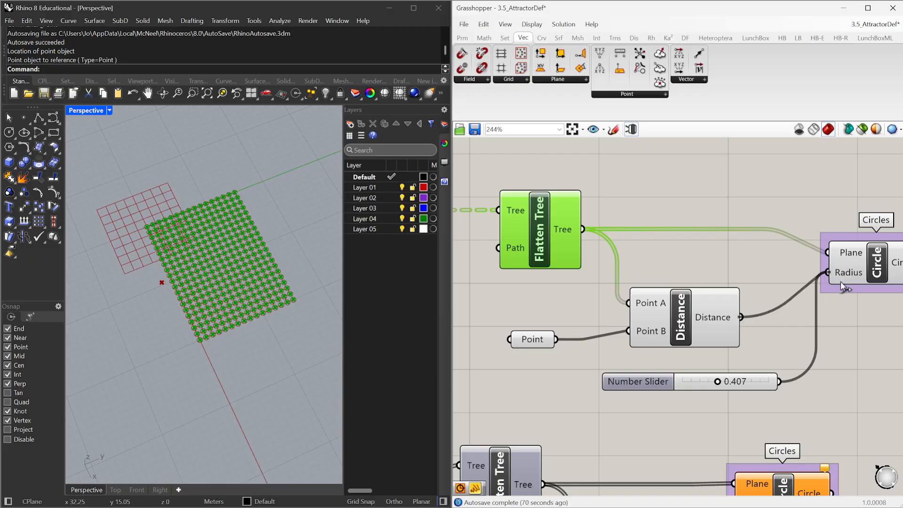
Select the referenced attractor point in the Rhino viewport and drag it to different positions across the grid.
{"action": "right_click_drag", "start_coordinate": [121, 276], "coordinate": [270, 162]}
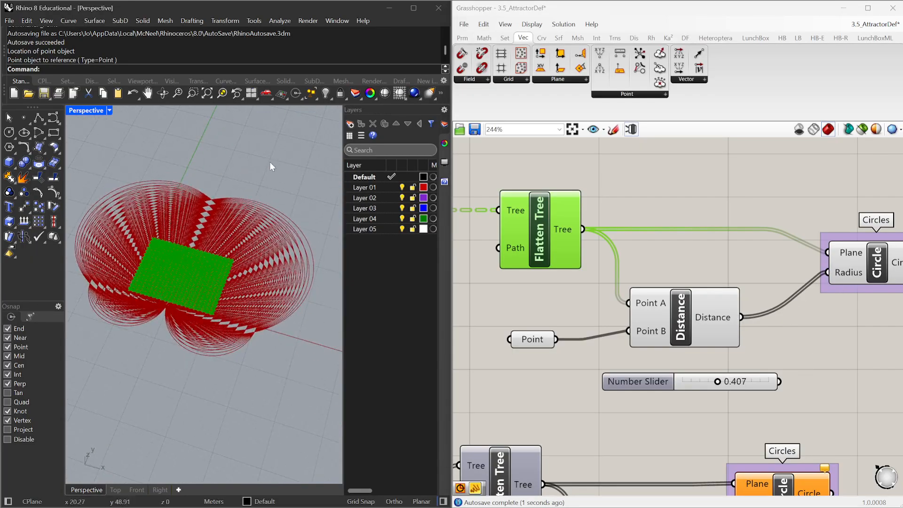
{"action": "scroll", "coordinate": [154, 321], "scroll_direction": "up", "scroll_amount": 10}
{"action": "scroll", "coordinate": [216, 282], "scroll_direction": "down", "scroll_amount": 10}
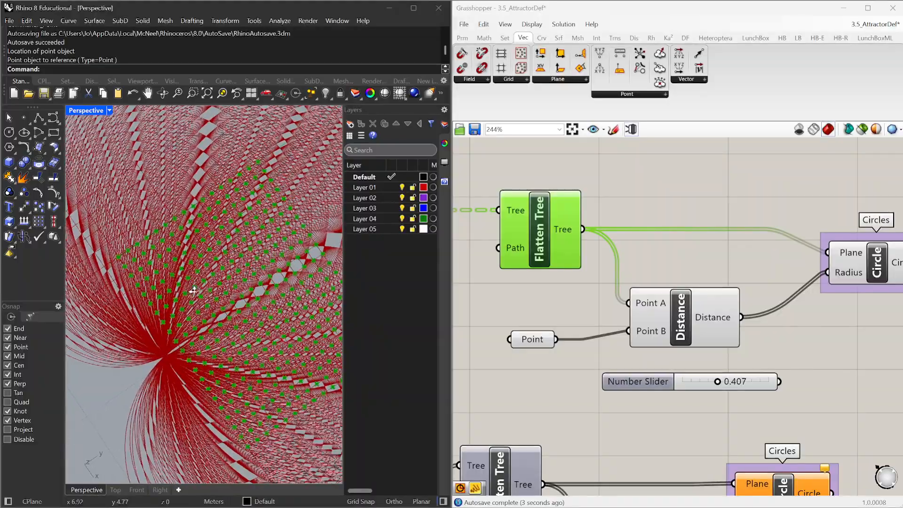
{"action": "scroll", "coordinate": [217, 285], "scroll_direction": "down", "scroll_amount": 1}
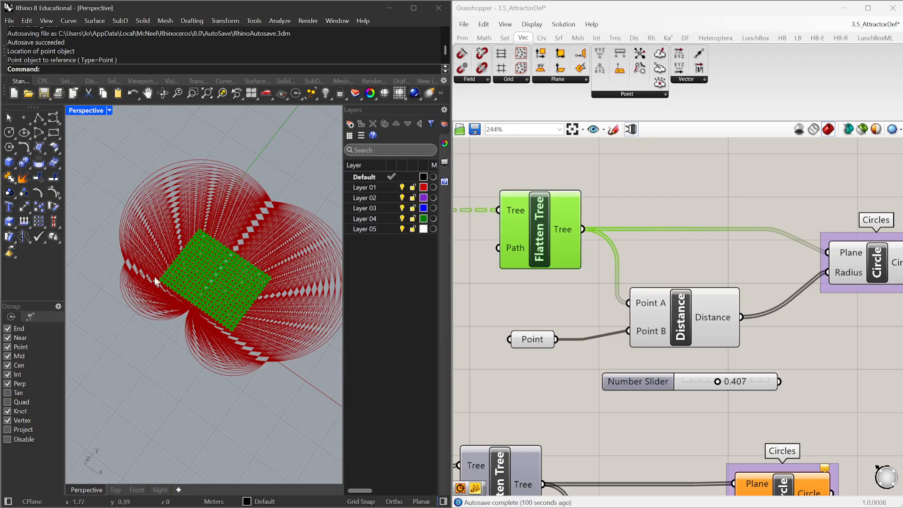
{"action": "scroll", "coordinate": [764, 297], "scroll_direction": "up", "scroll_amount": 2}
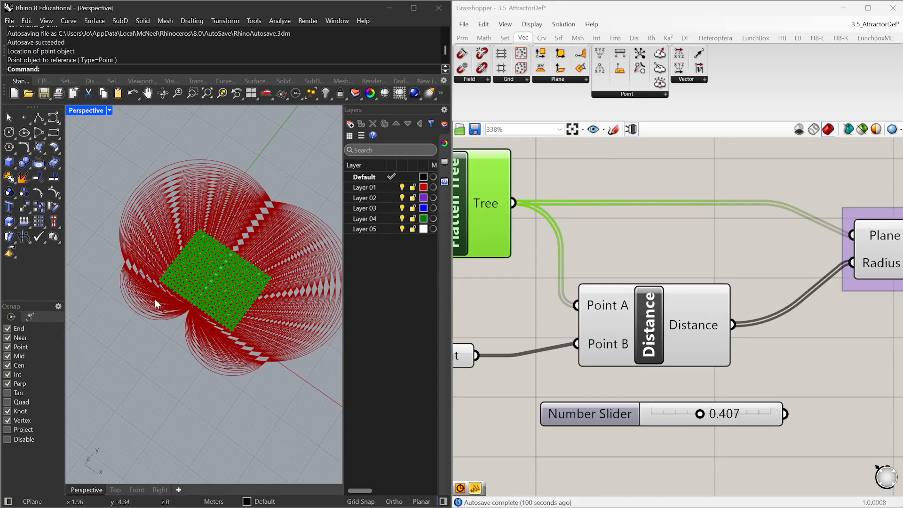
{"action": "scroll", "coordinate": [155, 299], "scroll_direction": "up", "scroll_amount": 5}
{"action": "left_click", "coordinate": [162, 341]}
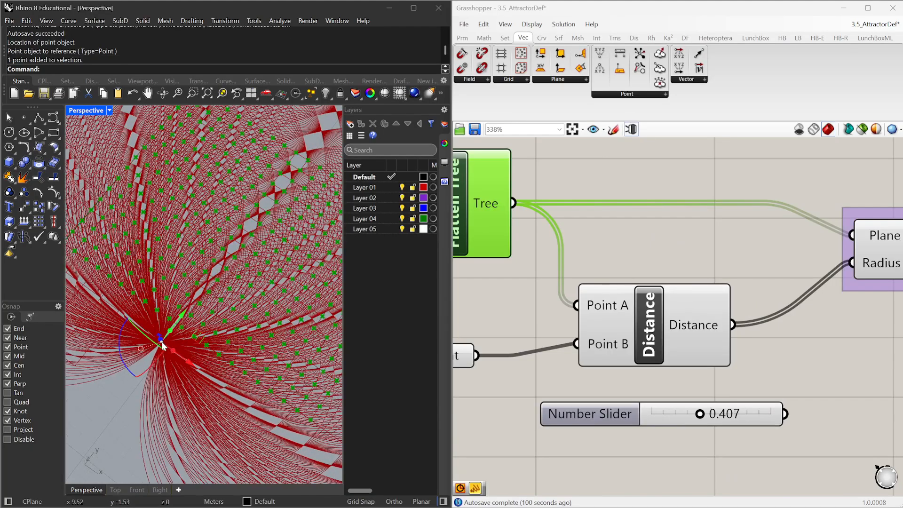
{"action": "scroll", "coordinate": [162, 341], "scroll_direction": "down", "scroll_amount": 5}
{"action": "left_click_drag", "start_coordinate": [162, 342], "coordinate": [248, 358]}
{"action": "right_click_drag", "start_coordinate": [251, 354], "coordinate": [205, 331]}
{"action": "scroll", "coordinate": [205, 331], "scroll_direction": "up", "scroll_amount": 3}
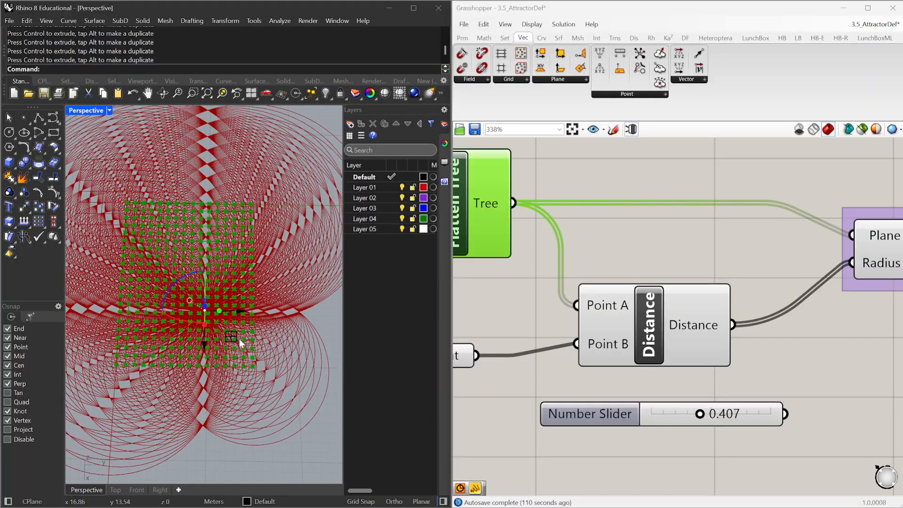
{"action": "left_click_drag", "start_coordinate": [231, 337], "coordinate": [267, 381]}
{"action": "right_click_drag", "start_coordinate": [266, 381], "coordinate": [277, 346]}
{"action": "scroll", "coordinate": [630, 325], "scroll_direction": "down", "scroll_amount": 3}
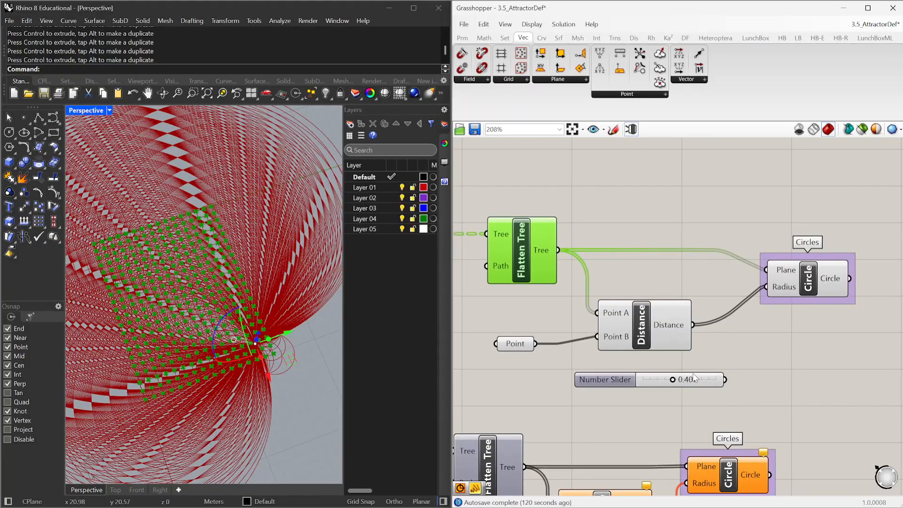
Examine the Step 3 definition's Bounds, Construct Domain and Remap Numbers components and their wiring.
{"action": "left_click", "coordinate": [695, 379]}
{"action": "scroll", "coordinate": [707, 402], "scroll_direction": "down", "scroll_amount": 3}
{"action": "right_click_drag", "start_coordinate": [721, 355], "coordinate": [685, 197]}
{"action": "right_click_drag", "start_coordinate": [710, 305], "coordinate": [659, 266]}
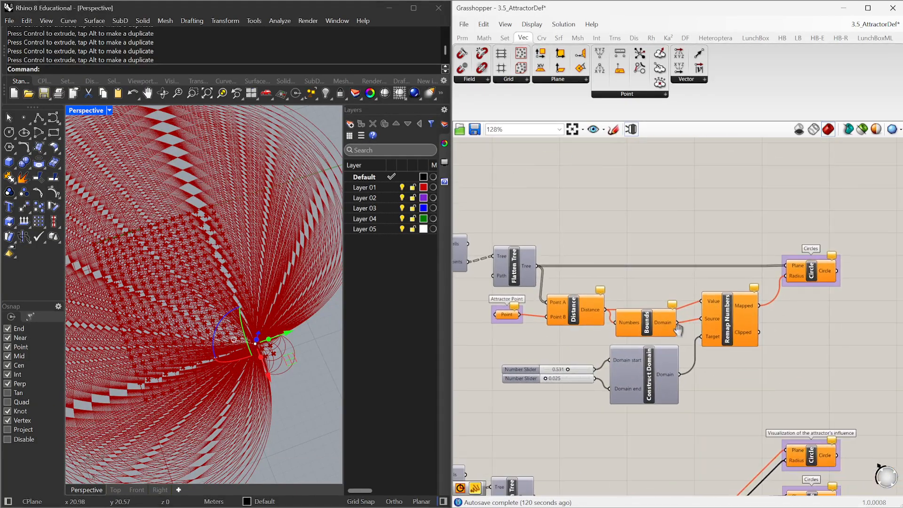
{"action": "scroll", "coordinate": [647, 337], "scroll_direction": "up", "scroll_amount": 1}
{"action": "left_click_drag", "start_coordinate": [644, 316], "coordinate": [641, 317]}
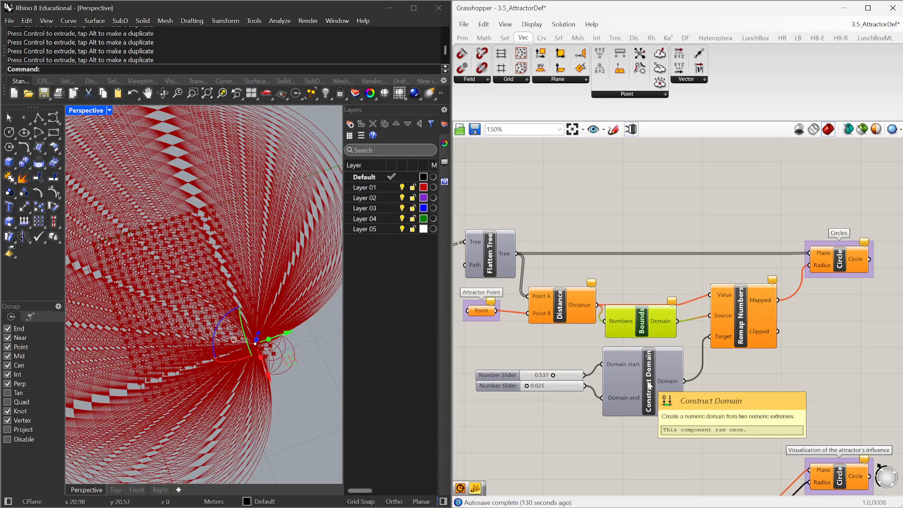
{"action": "scroll", "coordinate": [722, 378], "scroll_direction": "down", "scroll_amount": 1}
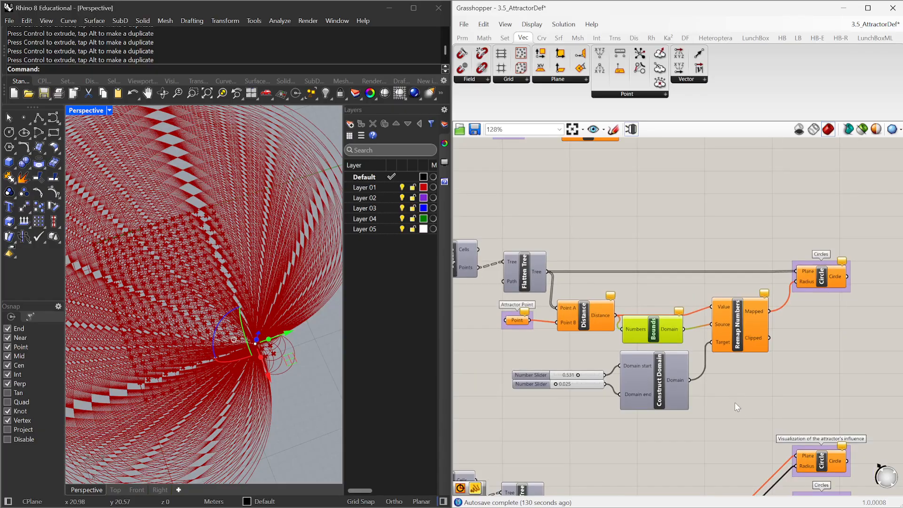
{"action": "right_click_drag", "start_coordinate": [672, 308], "coordinate": [668, 413]}
{"action": "right_click_drag", "start_coordinate": [683, 300], "coordinate": [683, 314]}
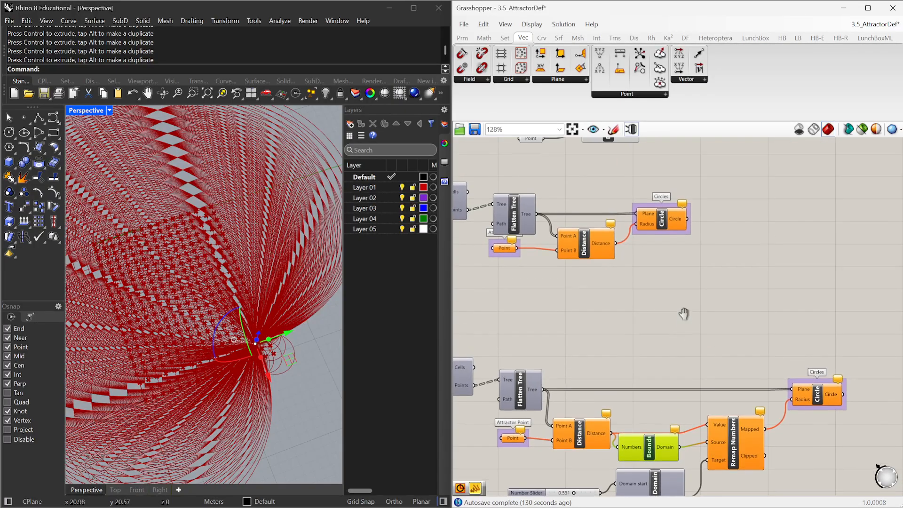
{"action": "left_click_drag", "start_coordinate": [658, 445], "coordinate": [664, 447]}
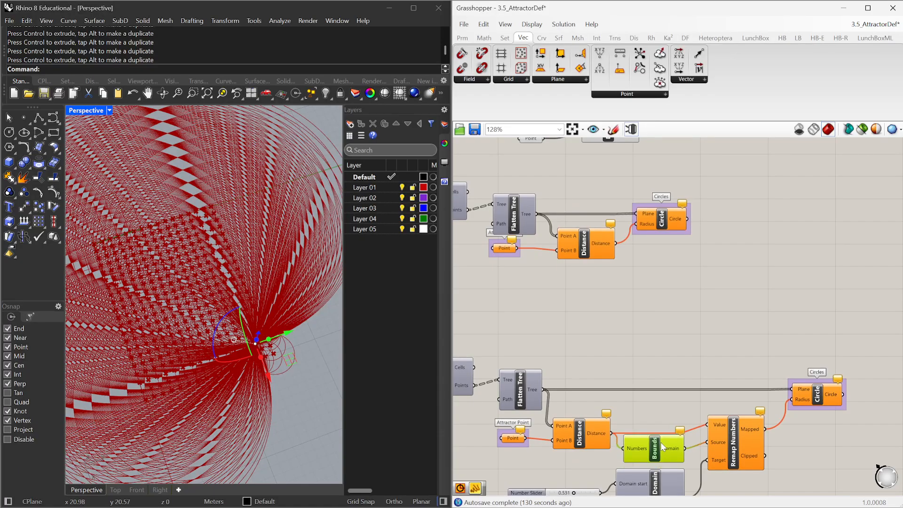
{"action": "left_click", "coordinate": [745, 445]}
{"action": "right_click_drag", "start_coordinate": [732, 442], "coordinate": [734, 376]}
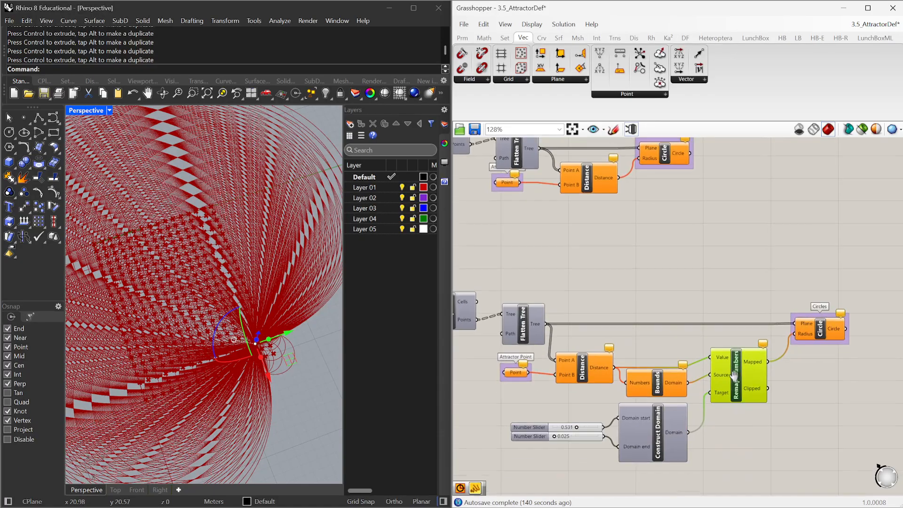
{"action": "right_click_drag", "start_coordinate": [689, 271], "coordinate": [709, 419]}
{"action": "scroll", "coordinate": [790, 363], "scroll_direction": "down", "scroll_amount": 3}
{"action": "right_click_drag", "start_coordinate": [782, 364], "coordinate": [734, 360]}
{"action": "scroll", "coordinate": [714, 270], "scroll_direction": "up", "scroll_amount": 1}
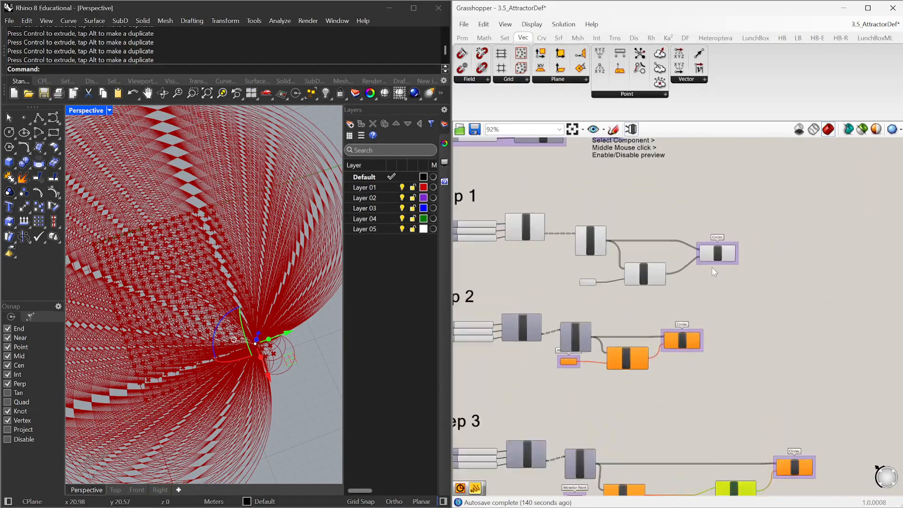
{"action": "scroll", "coordinate": [714, 272], "scroll_direction": "up", "scroll_amount": 2}
Add a Bounds component to the Step 1 definition through the canvas search.
{"action": "left_click", "coordinate": [719, 247]}
{"action": "scroll", "coordinate": [565, 226], "scroll_direction": "up", "scroll_amount": 1}
{"action": "double_click", "coordinate": [639, 211]}
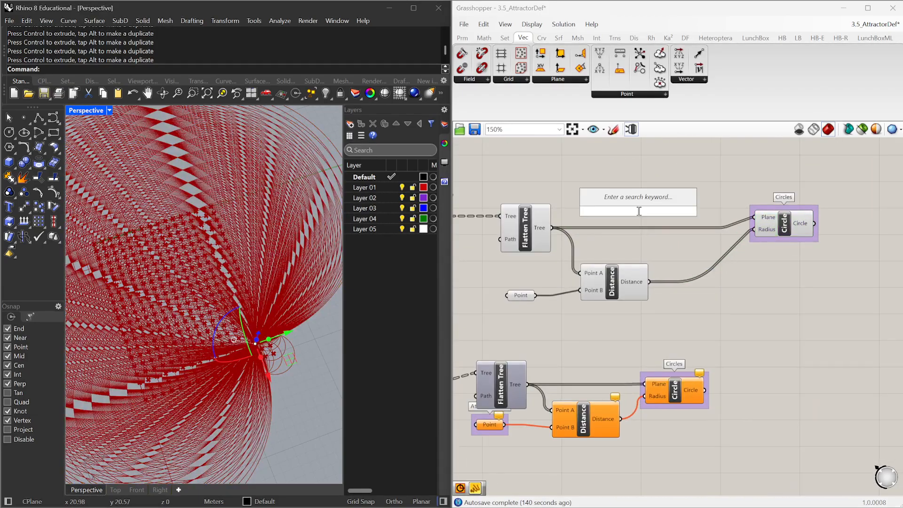
{"action": "type", "text": "bounds"}
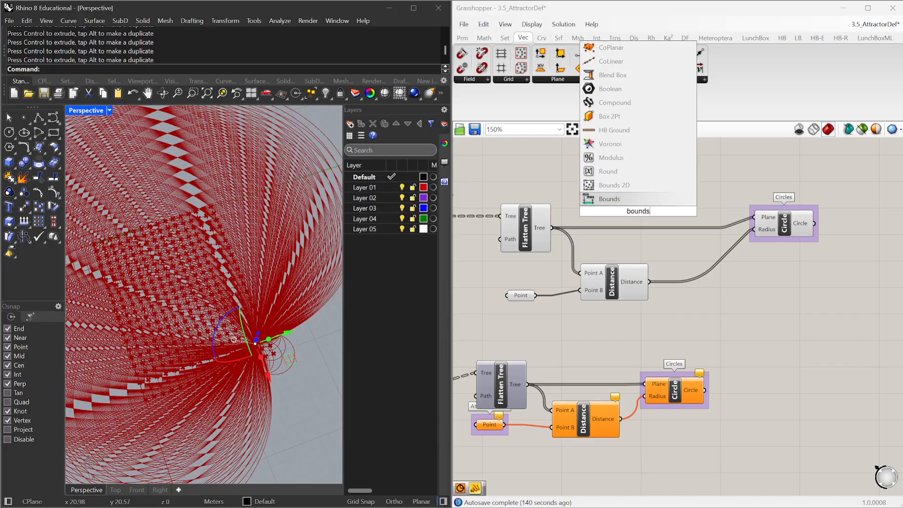
{"action": "left_click", "coordinate": [620, 202]}
Connect the Distance output to the Bounds Numbers input and place the Bounds component above the Distance component.
{"action": "scroll", "coordinate": [640, 277], "scroll_direction": "down", "scroll_amount": 2}
{"action": "right_click_drag", "start_coordinate": [659, 301], "coordinate": [624, 220]}
{"action": "scroll", "coordinate": [616, 219], "scroll_direction": "up", "scroll_amount": 2}
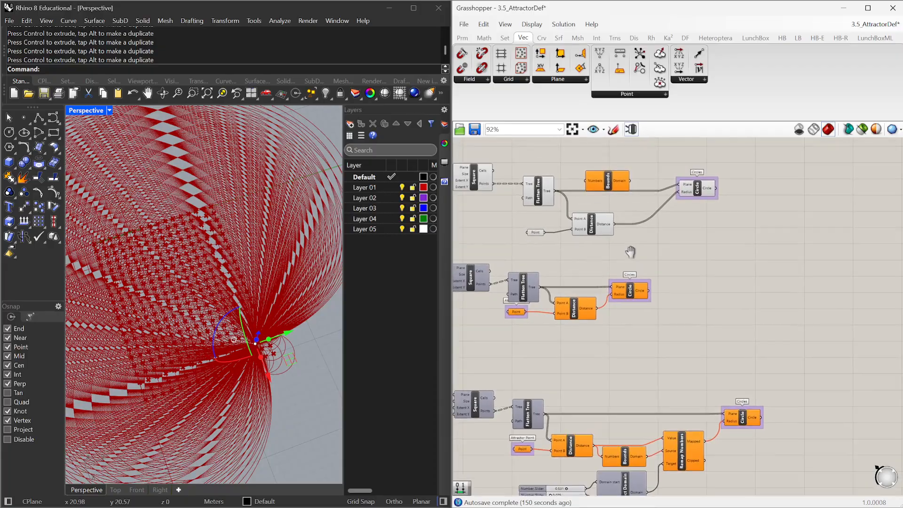
{"action": "scroll", "coordinate": [610, 217], "scroll_direction": "down", "scroll_amount": 2}
{"action": "right_click_drag", "start_coordinate": [633, 273], "coordinate": [626, 244]}
{"action": "left_click", "coordinate": [627, 464]}
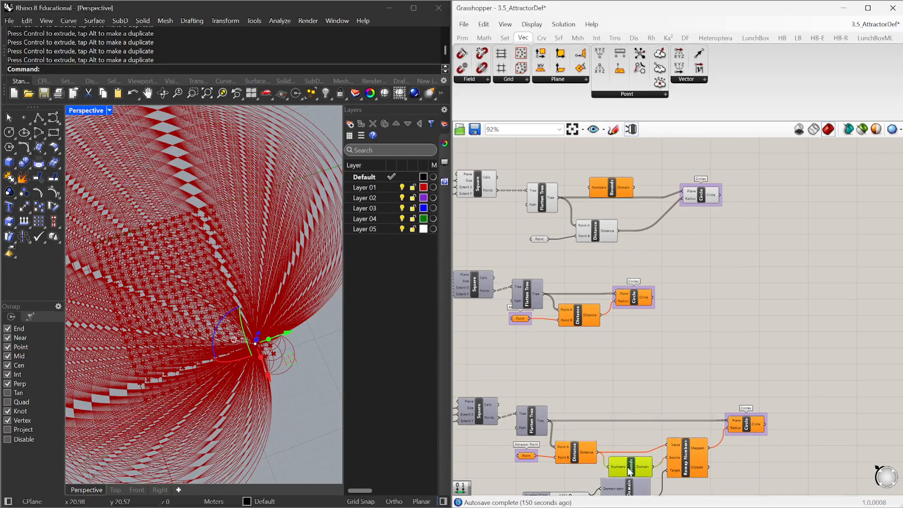
{"action": "scroll", "coordinate": [578, 194], "scroll_direction": "up", "scroll_amount": 2}
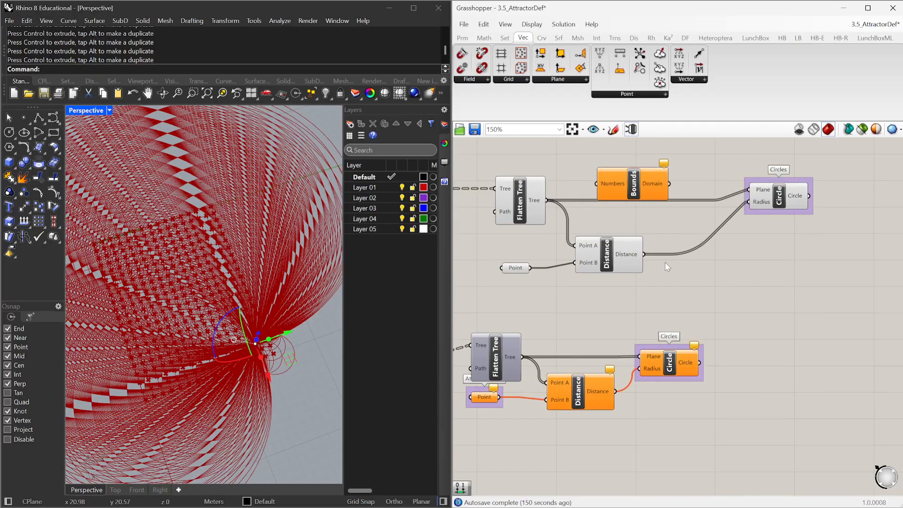
{"action": "left_click_drag", "start_coordinate": [644, 254], "coordinate": [596, 183]}
{"action": "right_click_drag", "start_coordinate": [647, 185], "coordinate": [583, 235]}
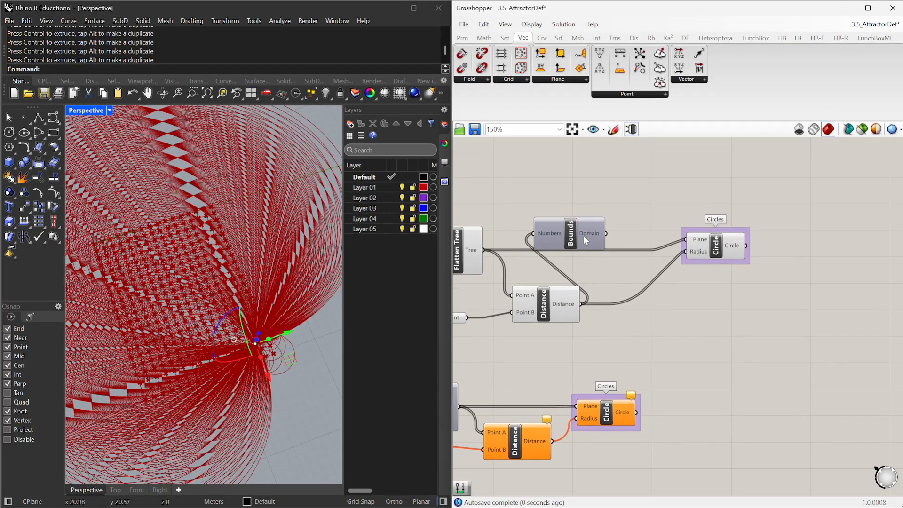
{"action": "left_click_drag", "start_coordinate": [583, 236], "coordinate": [594, 206]}
Add a Panel and connect the Bounds Domain output to it.
{"action": "left_click", "coordinate": [463, 38]}
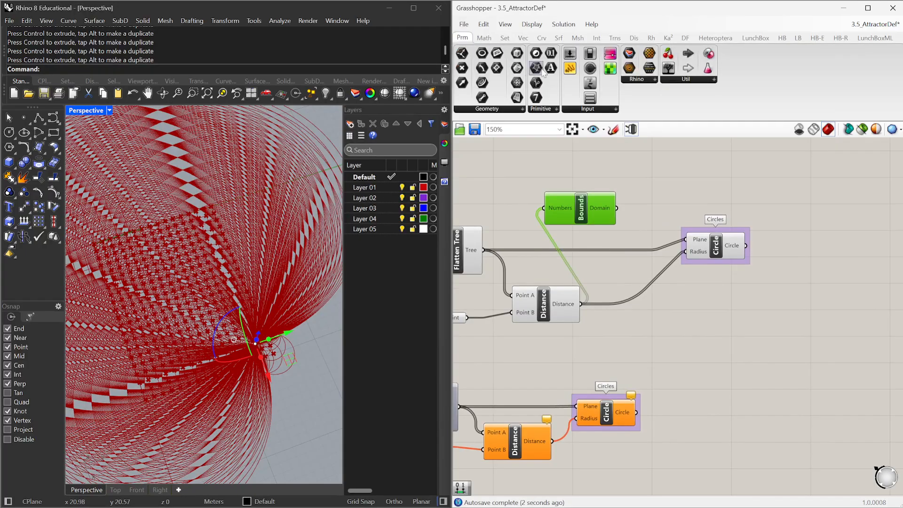
{"action": "left_click_drag", "start_coordinate": [578, 81], "coordinate": [709, 174]}
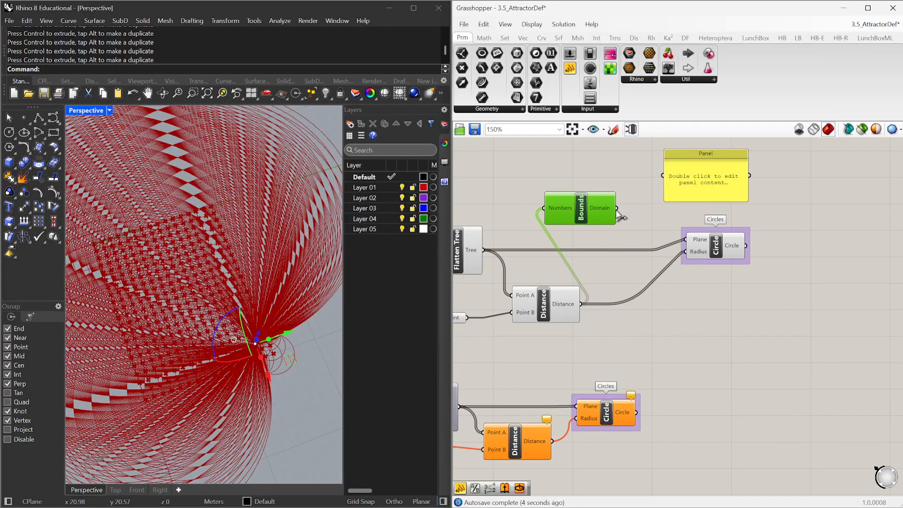
{"action": "left_click_drag", "start_coordinate": [616, 208], "coordinate": [691, 201]}
{"action": "left_click", "coordinate": [692, 205]}
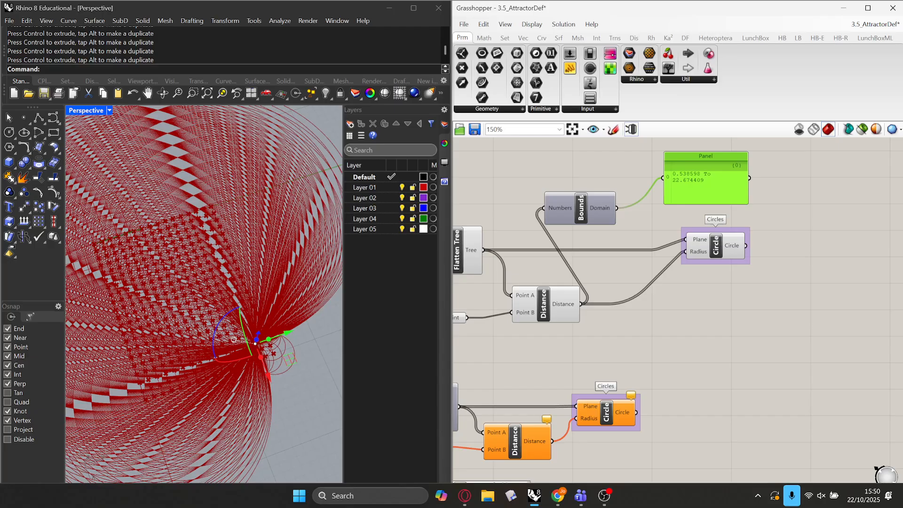
Copy the Construct Domain component with its two number sliders from Step 3 into the Step 1 definition.
{"action": "right_click", "coordinate": [780, 367]}
{"action": "left_click", "coordinate": [686, 325]}
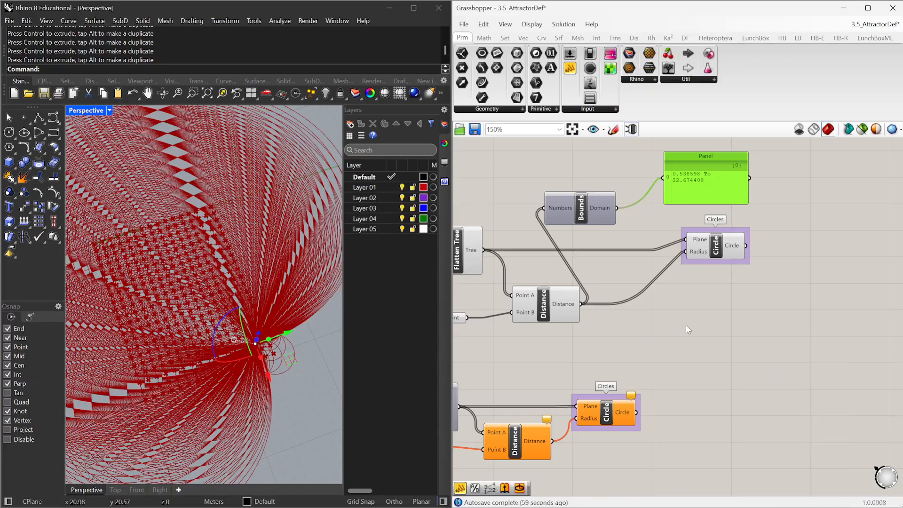
{"action": "right_click_drag", "start_coordinate": [642, 356], "coordinate": [736, 292]}
{"action": "right_click_drag", "start_coordinate": [666, 261], "coordinate": [660, 199]}
{"action": "scroll", "coordinate": [637, 375], "scroll_direction": "down", "scroll_amount": 1}
{"action": "scroll", "coordinate": [639, 338], "scroll_direction": "down", "scroll_amount": 2}
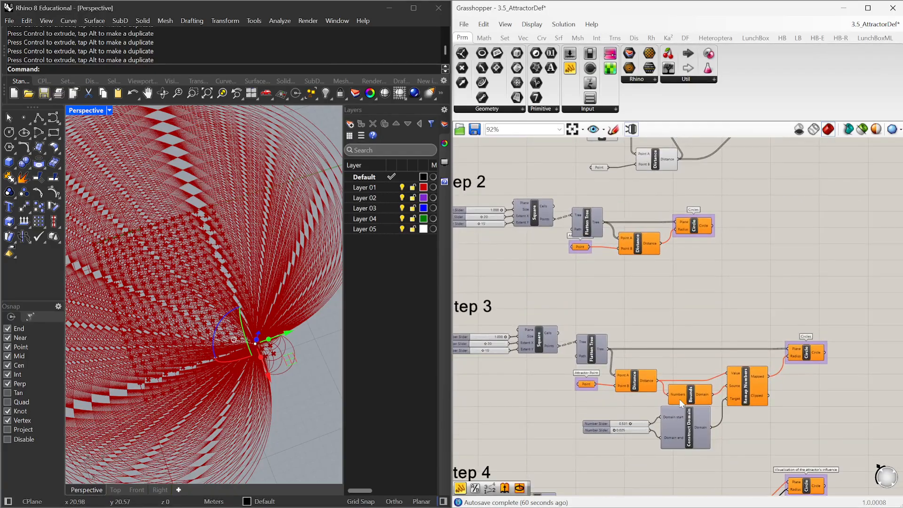
{"action": "scroll", "coordinate": [680, 402], "scroll_direction": "up", "scroll_amount": 2}
{"action": "right_click_drag", "start_coordinate": [680, 401], "coordinate": [624, 391]}
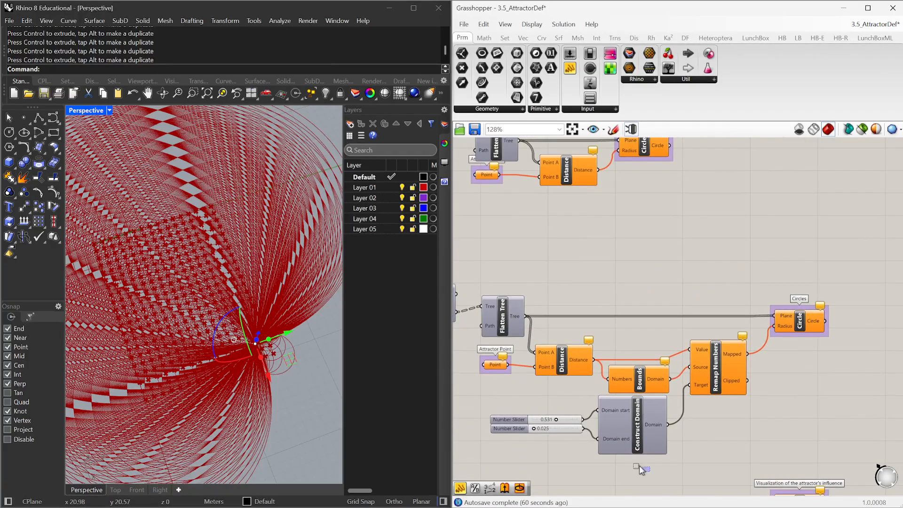
{"action": "left_click_drag", "start_coordinate": [649, 476], "coordinate": [528, 404]}
{"action": "right_click_drag", "start_coordinate": [637, 400], "coordinate": [638, 410]}
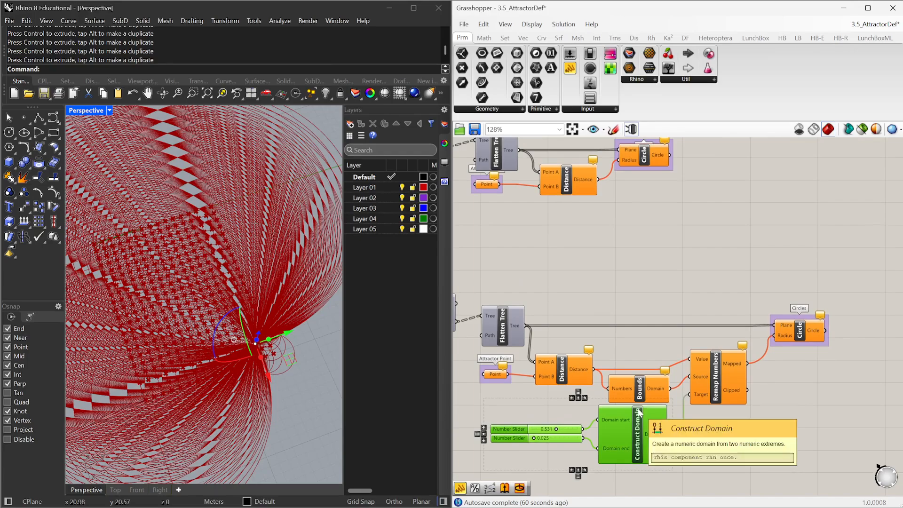
{"action": "scroll", "coordinate": [638, 417], "scroll_direction": "down", "scroll_amount": 3}
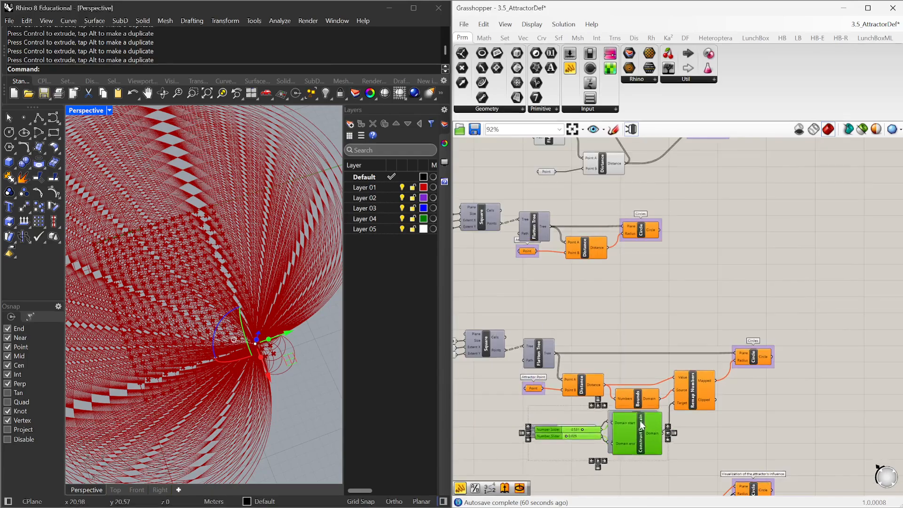
{"action": "left_click_drag", "start_coordinate": [636, 426], "coordinate": [642, 289]}
{"action": "right_click_drag", "start_coordinate": [660, 260], "coordinate": [651, 344]}
{"action": "scroll", "coordinate": [651, 345], "scroll_direction": "down", "scroll_amount": 2}
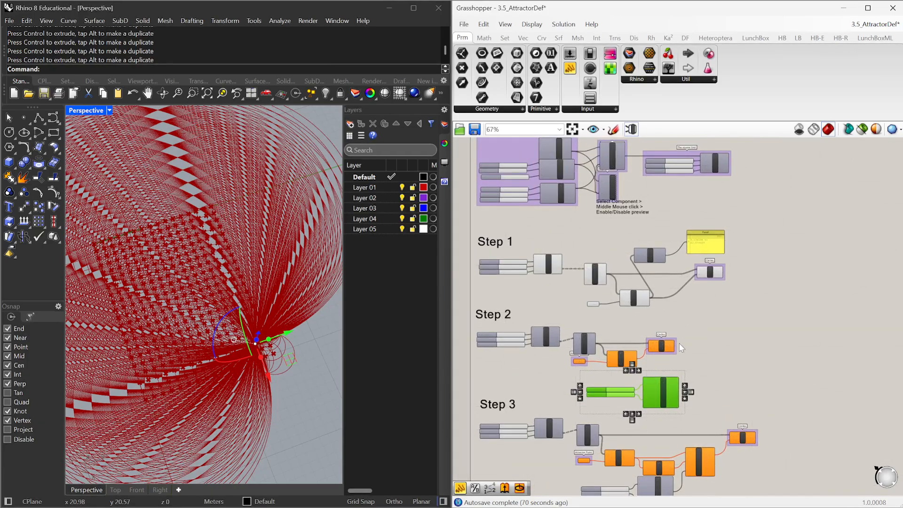
{"action": "left_click_drag", "start_coordinate": [669, 400], "coordinate": [739, 329]}
{"action": "scroll", "coordinate": [739, 328], "scroll_direction": "up", "scroll_amount": 3}
{"action": "left_click", "coordinate": [758, 276]}
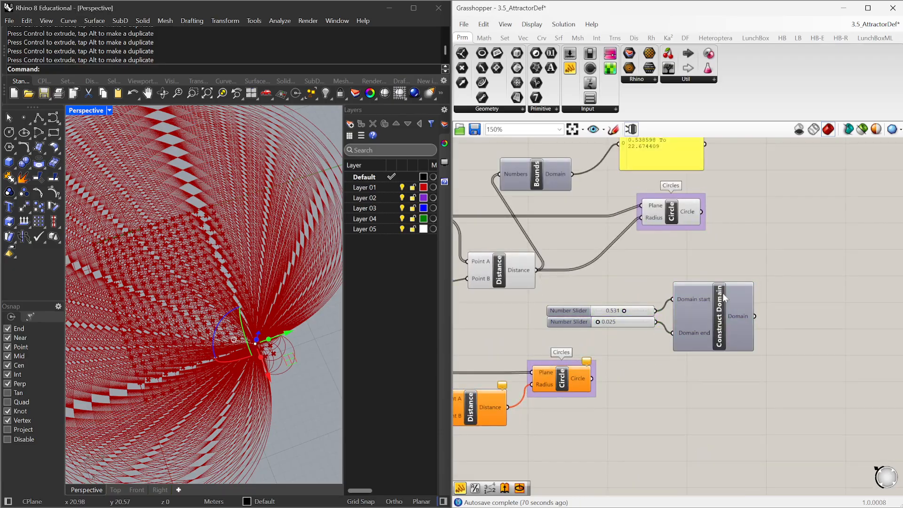
Arrange the copied Construct Domain and its sliders below the Circle component in Step 1.
{"action": "scroll", "coordinate": [713, 348], "scroll_direction": "down", "scroll_amount": 3}
{"action": "right_click_drag", "start_coordinate": [621, 418], "coordinate": [781, 367]}
{"action": "left_click_drag", "start_coordinate": [477, 272], "coordinate": [471, 278]}
{"action": "left_click_drag", "start_coordinate": [600, 292], "coordinate": [598, 317]}
{"action": "right_click_drag", "start_coordinate": [727, 300], "coordinate": [573, 310]}
{"action": "scroll", "coordinate": [680, 308], "scroll_direction": "up", "scroll_amount": 3}
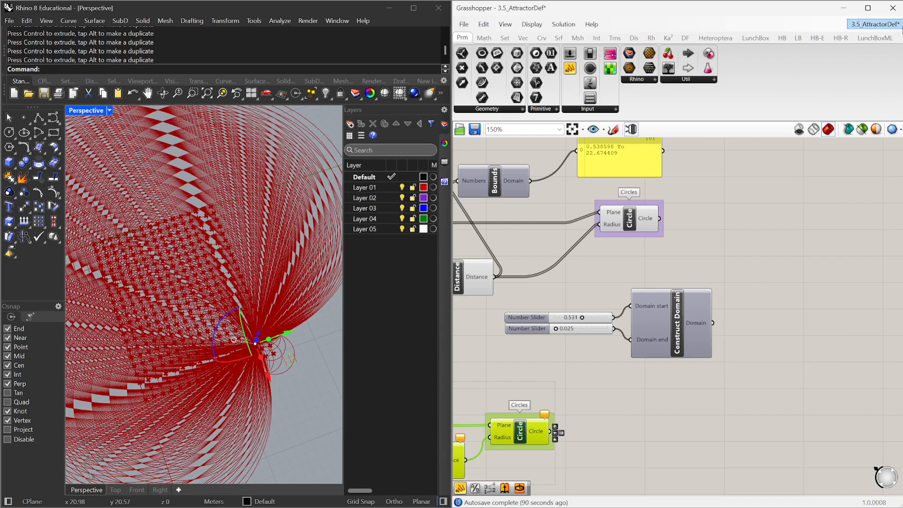
{"action": "left_click", "coordinate": [896, 27]}
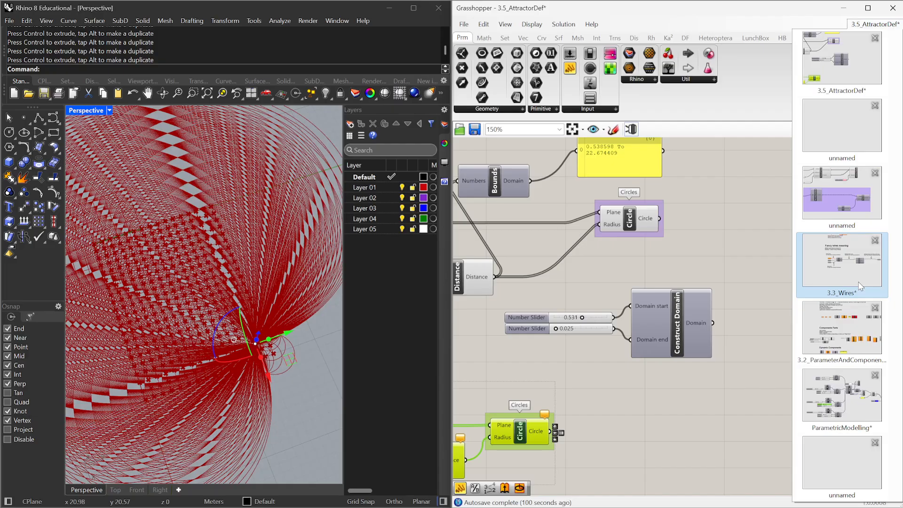
{"action": "left_click", "coordinate": [846, 92]}
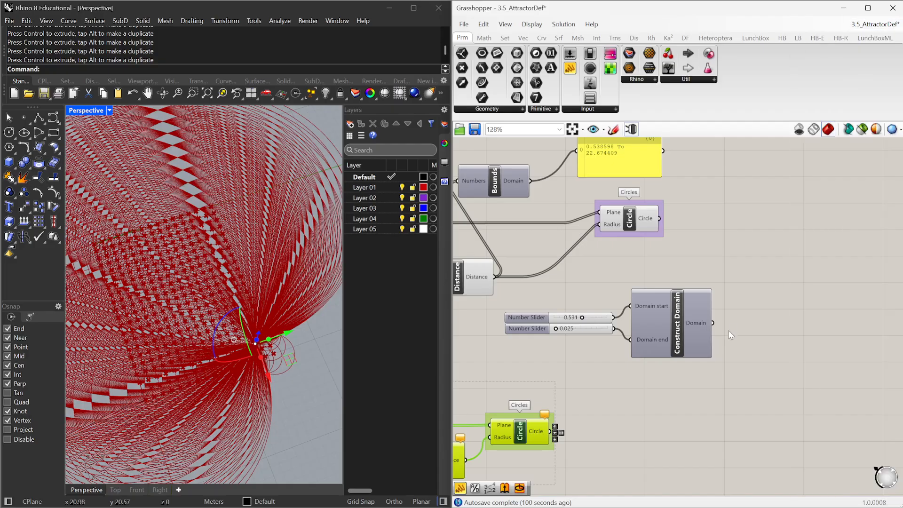
{"action": "scroll", "coordinate": [758, 321], "scroll_direction": "down", "scroll_amount": 9}
{"action": "right_click_drag", "start_coordinate": [759, 328], "coordinate": [777, 288]}
{"action": "scroll", "coordinate": [732, 317], "scroll_direction": "up", "scroll_amount": 6}
{"action": "scroll", "coordinate": [549, 293], "scroll_direction": "up", "scroll_amount": 4}
{"action": "right_click_drag", "start_coordinate": [666, 315], "coordinate": [619, 371]}
{"action": "scroll", "coordinate": [774, 277], "scroll_direction": "up", "scroll_amount": 1}
{"action": "right_click_drag", "start_coordinate": [740, 262], "coordinate": [747, 337]}
{"action": "scroll", "coordinate": [701, 191], "scroll_direction": "up", "scroll_amount": 1}
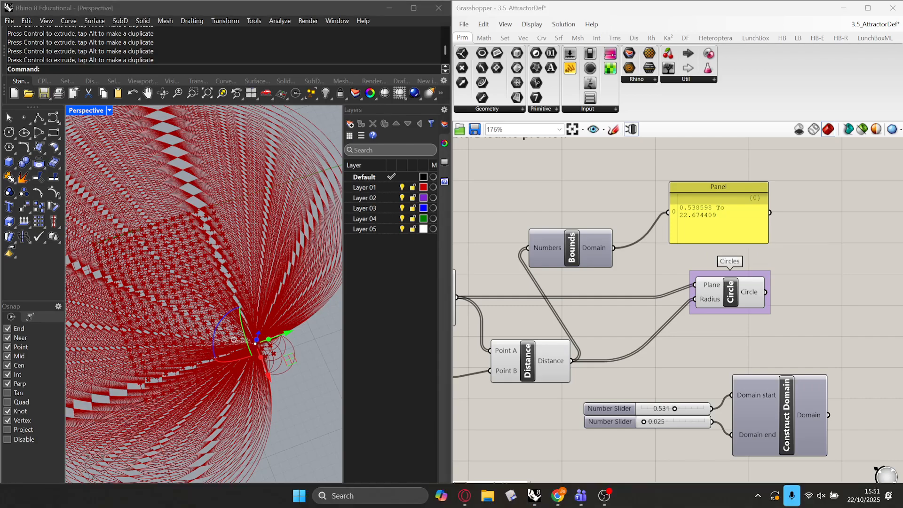
{"action": "right_click", "coordinate": [12, 496]}
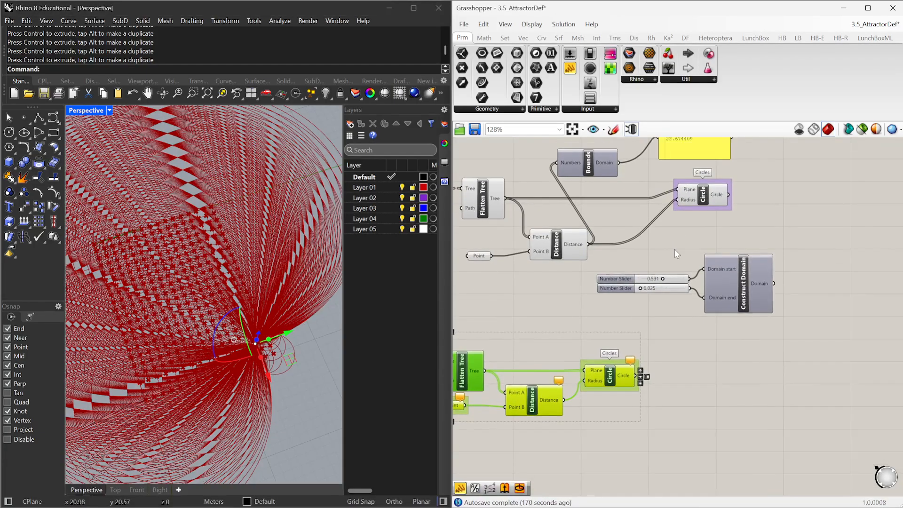
{"action": "scroll", "coordinate": [674, 252], "scroll_direction": "down", "scroll_amount": 6}
{"action": "right_click_drag", "start_coordinate": [706, 260], "coordinate": [704, 219]}
{"action": "scroll", "coordinate": [721, 202], "scroll_direction": "up", "scroll_amount": 5}
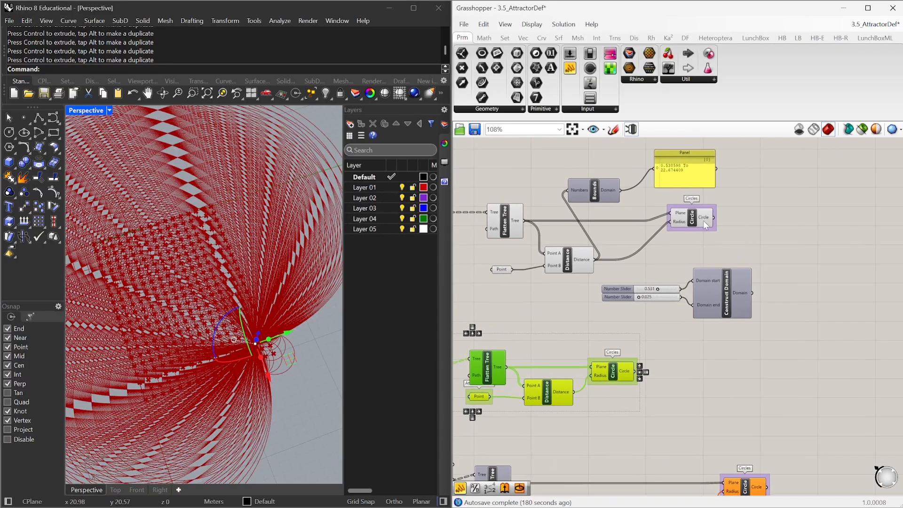
{"action": "scroll", "coordinate": [704, 219], "scroll_direction": "down", "scroll_amount": 3}
{"action": "right_click_drag", "start_coordinate": [699, 303], "coordinate": [661, 438]}
{"action": "scroll", "coordinate": [679, 336], "scroll_direction": "up", "scroll_amount": 2}
{"action": "scroll", "coordinate": [665, 358], "scroll_direction": "up", "scroll_amount": 2}
{"action": "scroll", "coordinate": [718, 356], "scroll_direction": "down", "scroll_amount": 2}
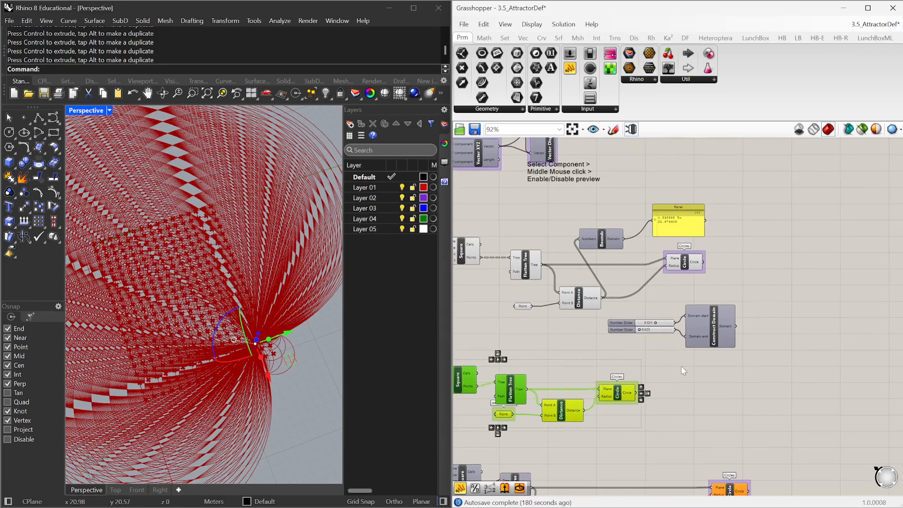
Add a Remap Numbers component to Step 1 by searching for remap.
{"action": "scroll", "coordinate": [734, 277], "scroll_direction": "up", "scroll_amount": 3}
{"action": "double_click", "coordinate": [778, 282]}
{"action": "type", "text": "remao"}
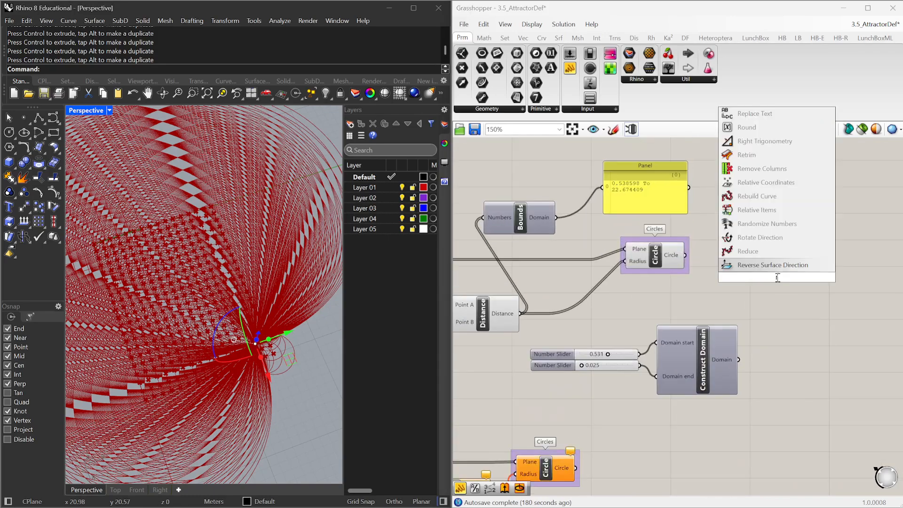
{"action": "key", "text": "BackSpace"}
{"action": "key", "text": "BackSpace"}
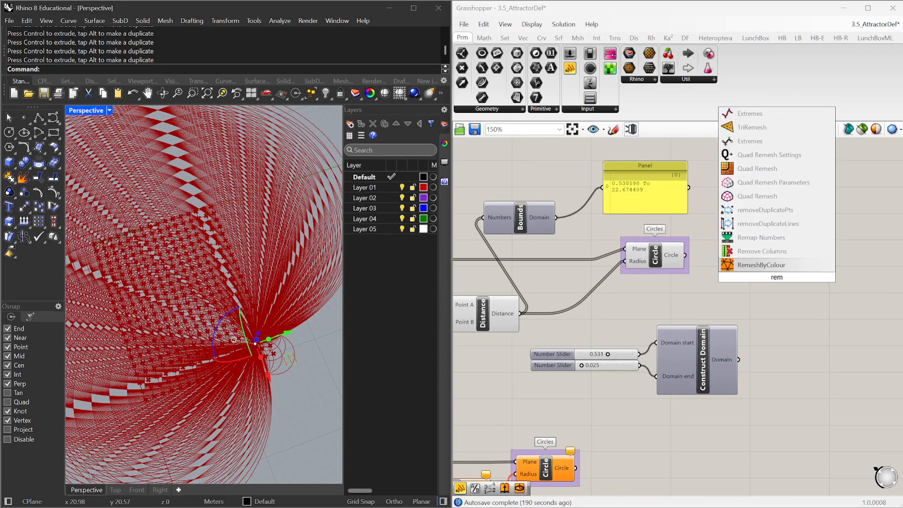
{"action": "type", "text": "ap"}
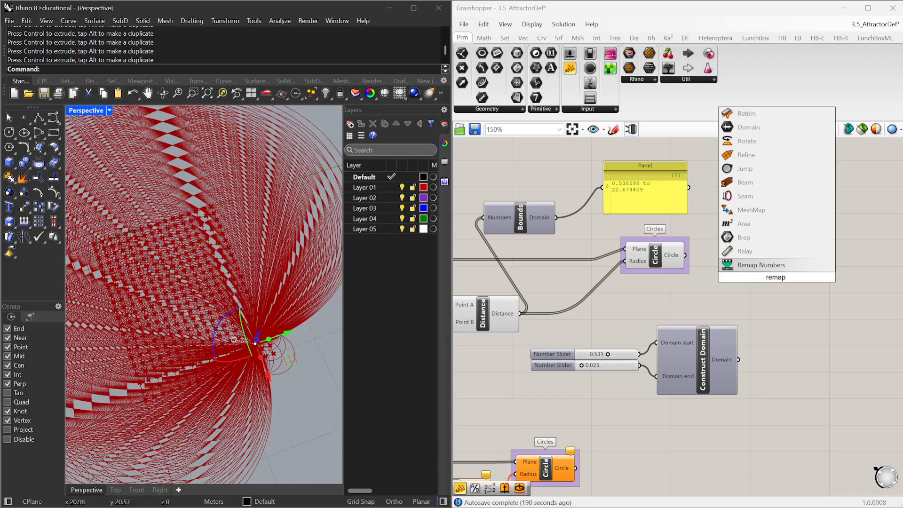
{"action": "left_click", "coordinate": [764, 266]}
Place the Remap Numbers component and connect the Distance output to its Value input.
{"action": "scroll", "coordinate": [696, 270], "scroll_direction": "up", "scroll_amount": 2}
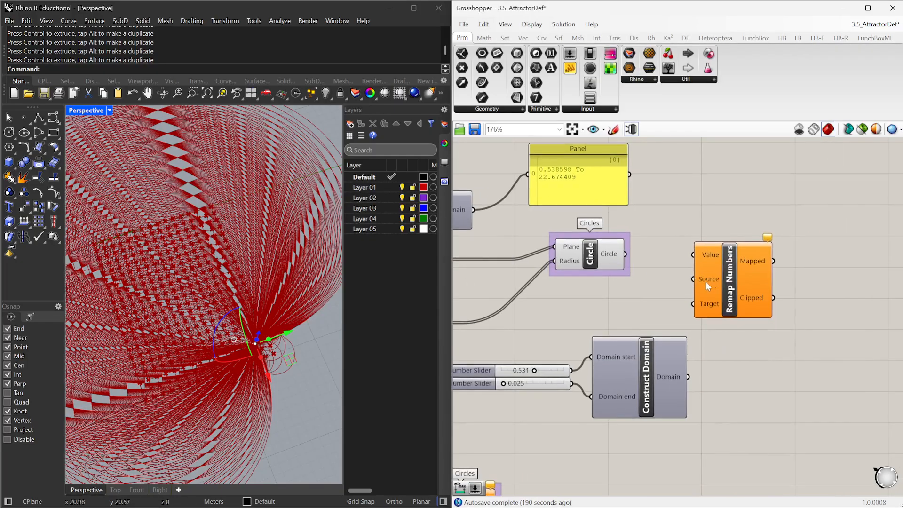
{"action": "left_click_drag", "start_coordinate": [729, 277], "coordinate": [765, 278]}
{"action": "scroll", "coordinate": [729, 317], "scroll_direction": "down", "scroll_amount": 3}
{"action": "right_click_drag", "start_coordinate": [718, 342], "coordinate": [750, 175]}
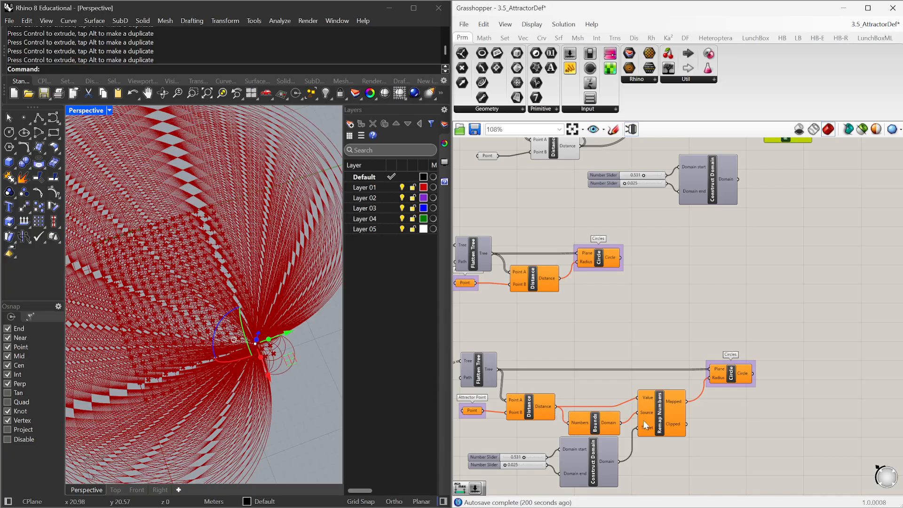
{"action": "scroll", "coordinate": [649, 416], "scroll_direction": "down", "scroll_amount": 3}
{"action": "scroll", "coordinate": [651, 412], "scroll_direction": "up", "scroll_amount": 5}
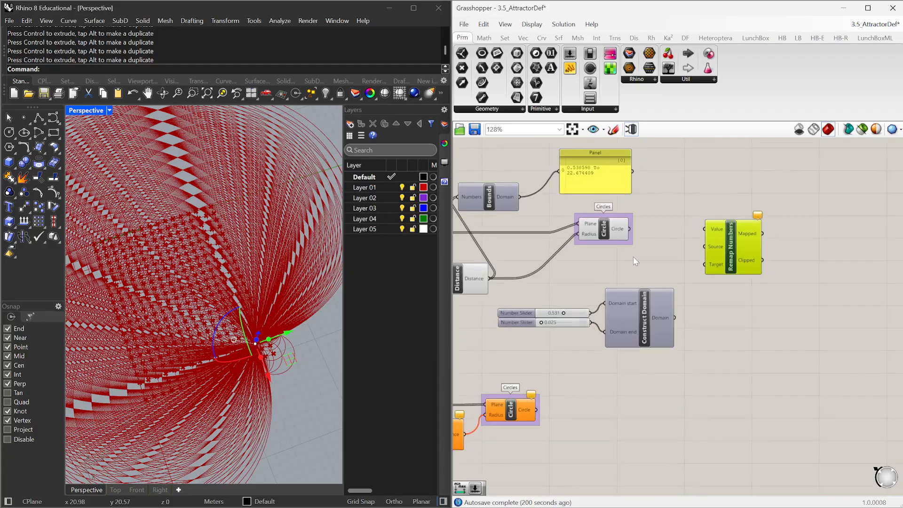
{"action": "right_click_drag", "start_coordinate": [633, 255], "coordinate": [714, 283]}
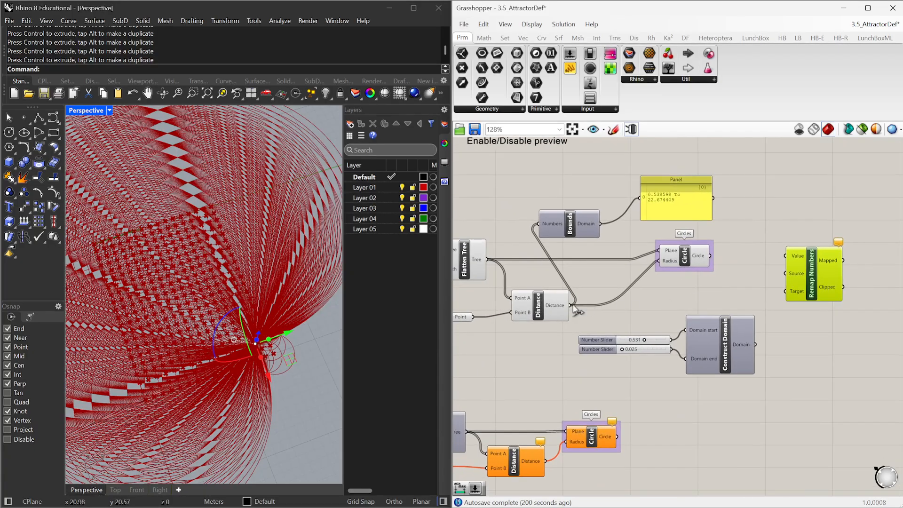
{"action": "left_click_drag", "start_coordinate": [569, 306], "coordinate": [783, 257]}
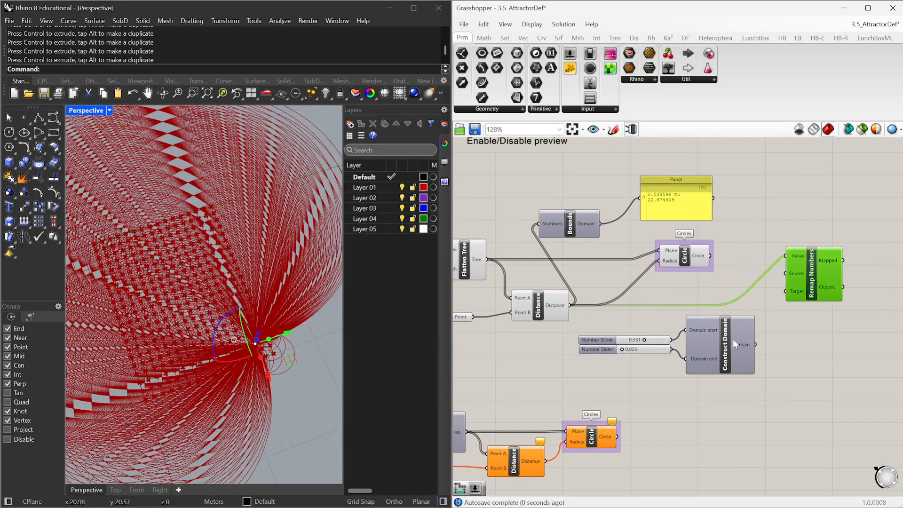
Connect the Bounds Domain output to the Remap Numbers Source input.
{"action": "right_click_drag", "start_coordinate": [727, 315], "coordinate": [708, 300]}
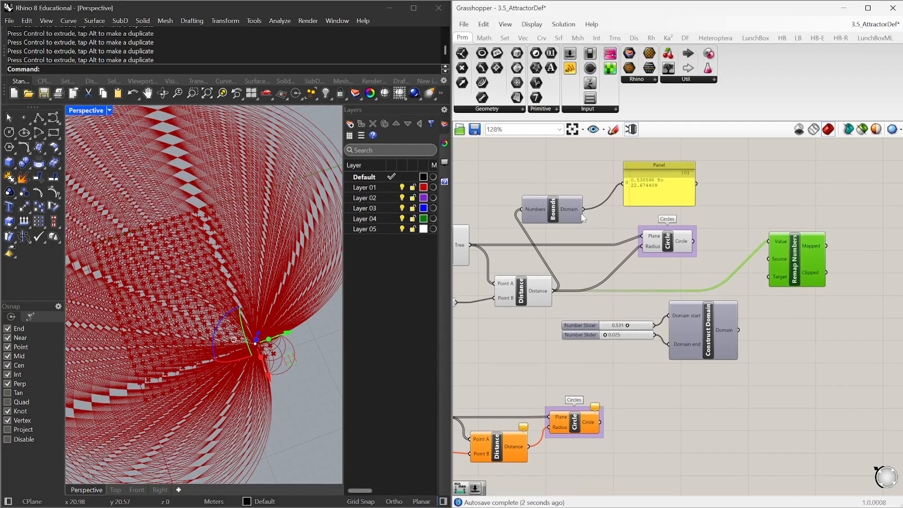
{"action": "left_click_drag", "start_coordinate": [583, 209], "coordinate": [767, 258]}
{"action": "right_click_drag", "start_coordinate": [751, 309], "coordinate": [719, 304]}
{"action": "scroll", "coordinate": [711, 313], "scroll_direction": "up", "scroll_amount": 1}
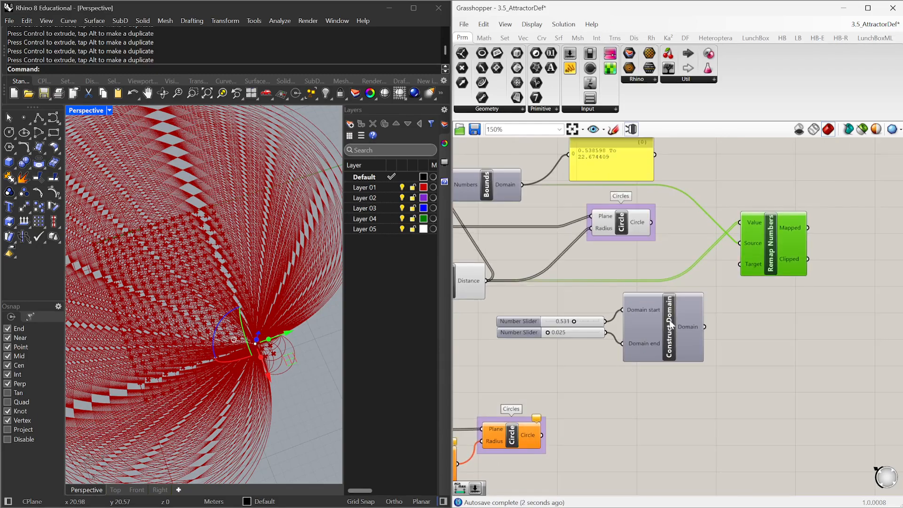
Reposition the two number sliders feeding the Construct Domain component.
{"action": "scroll", "coordinate": [669, 323], "scroll_direction": "down", "scroll_amount": 1}
{"action": "mouse_move", "coordinate": [701, 327]}
{"action": "left_mouse_down"}
{"action": "mouse_move", "coordinate": [729, 277]}
{"action": "mouse_move", "coordinate": [700, 320]}
{"action": "left_mouse_up"}
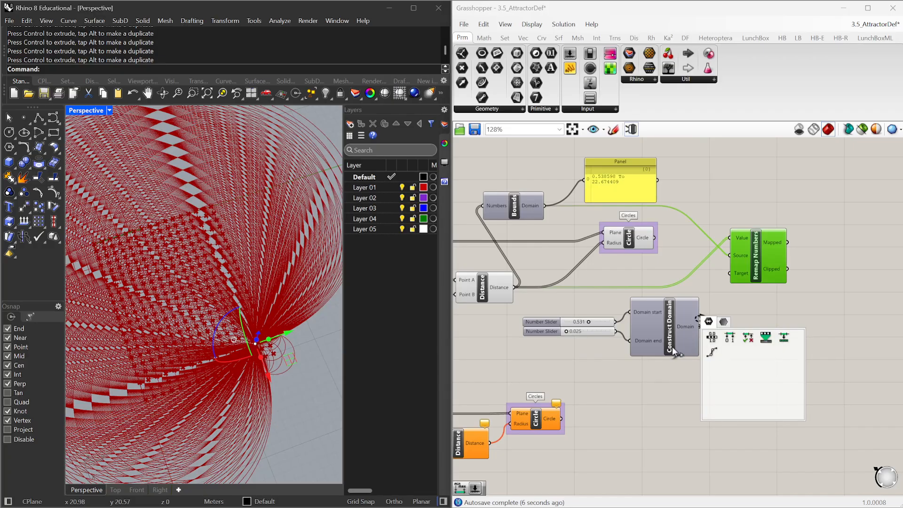
{"action": "scroll", "coordinate": [541, 338], "scroll_direction": "up", "scroll_amount": 3}
{"action": "left_click", "coordinate": [581, 324]}
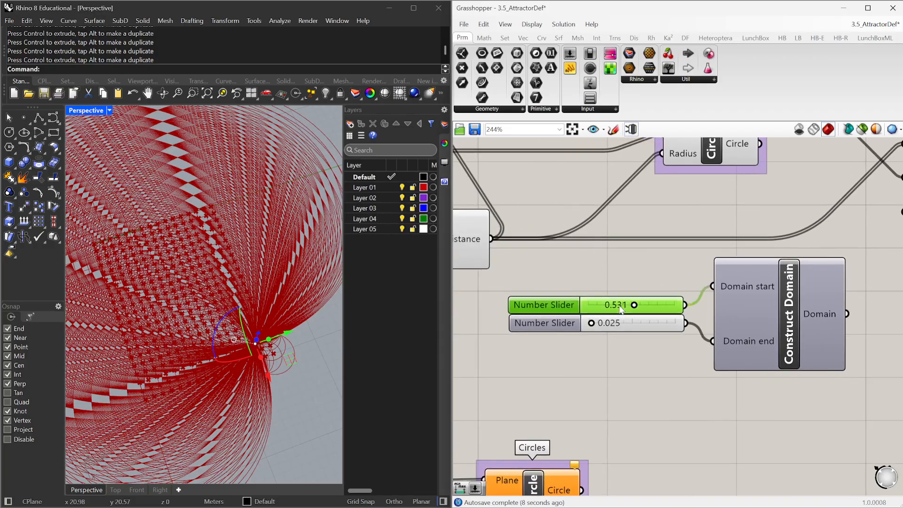
{"action": "left_click_drag", "start_coordinate": [621, 309], "coordinate": [628, 331]}
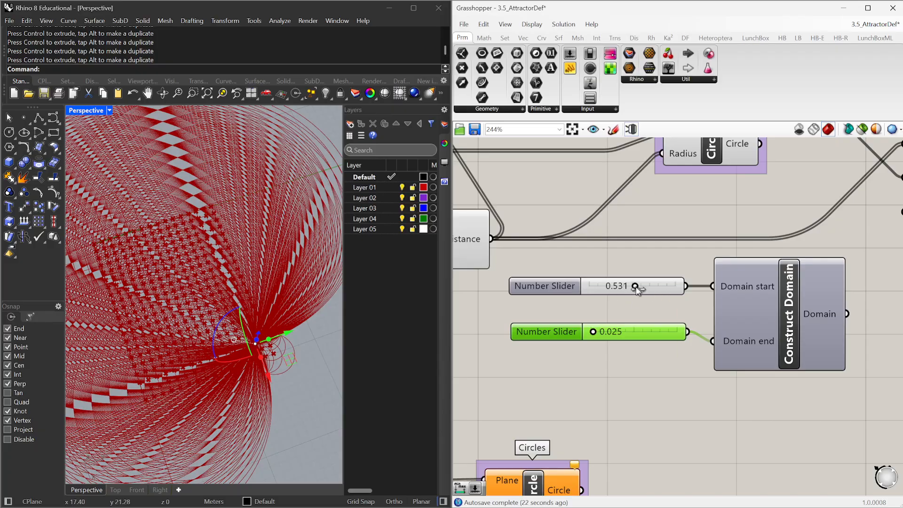
{"action": "left_click_drag", "start_coordinate": [636, 288], "coordinate": [669, 291]}
{"action": "mouse_move", "coordinate": [593, 332]}
{"action": "left_mouse_down"}
{"action": "mouse_move", "coordinate": [646, 332]}
{"action": "mouse_move", "coordinate": [605, 333]}
{"action": "left_mouse_up"}
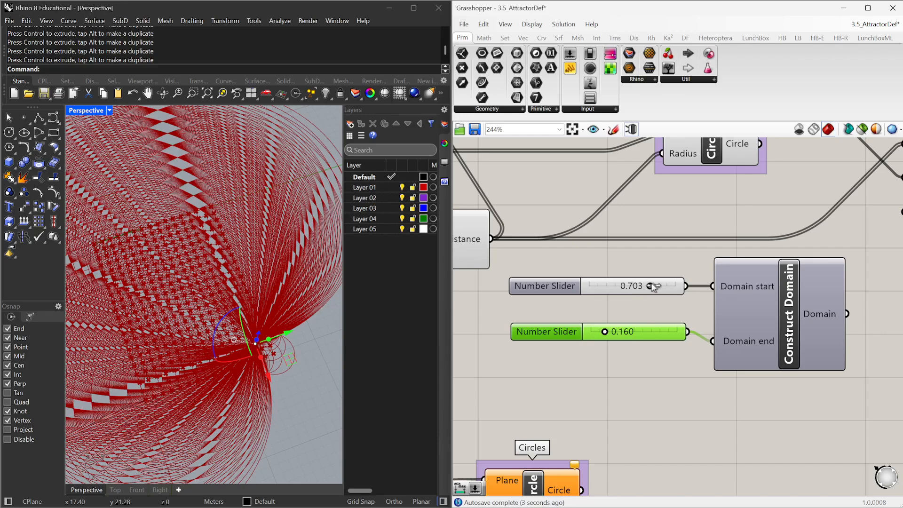
{"action": "left_click_drag", "start_coordinate": [654, 287], "coordinate": [635, 291]}
Delete the two number sliders feeding Construct Domain and add a new number slider set to 1.000.
{"action": "left_click_drag", "start_coordinate": [653, 266], "coordinate": [582, 325]}
{"action": "key", "text": "Delete"}
{"action": "double_click", "coordinate": [597, 295]}
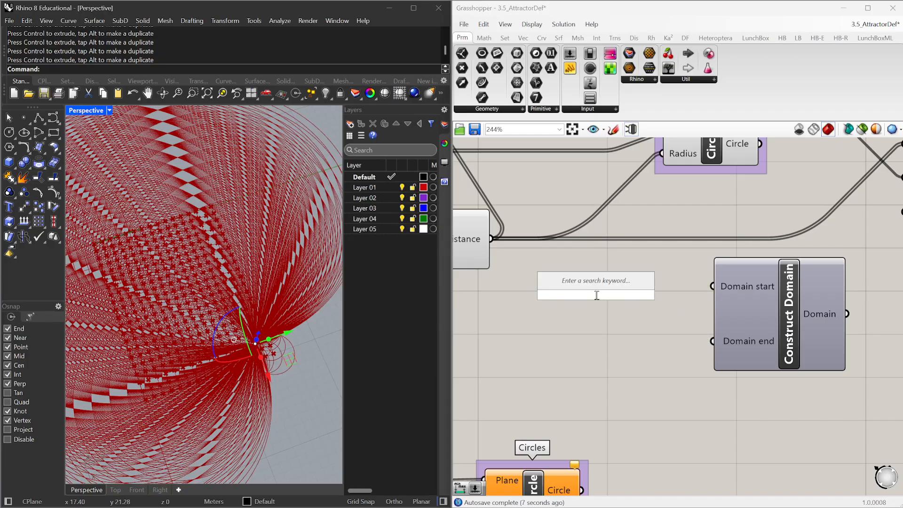
{"action": "type", "text": "1.000"}
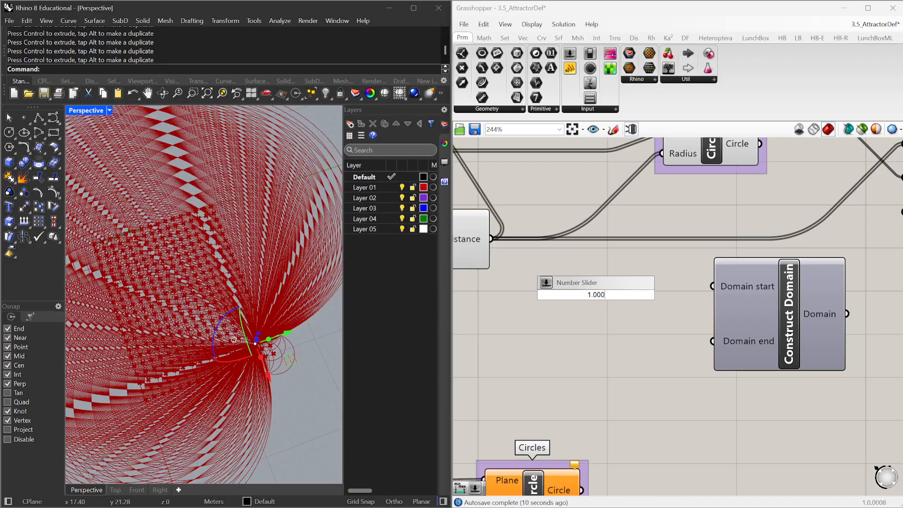
{"action": "key", "text": "Return"}
Move the new slider beside Construct Domain and add a second number slider set to 1.000.
{"action": "left_click_drag", "start_coordinate": [628, 296], "coordinate": [663, 296]}
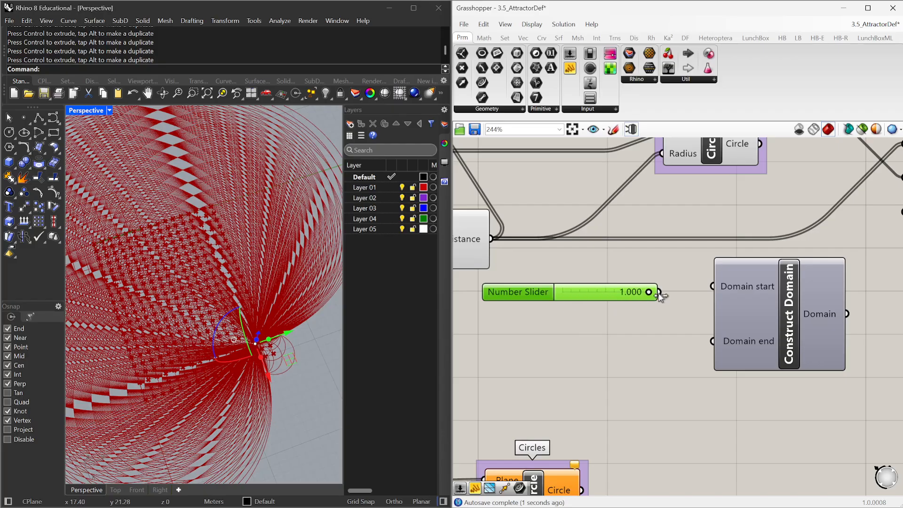
{"action": "double_click", "coordinate": [621, 332]}
{"action": "type", "text": "1.00"}
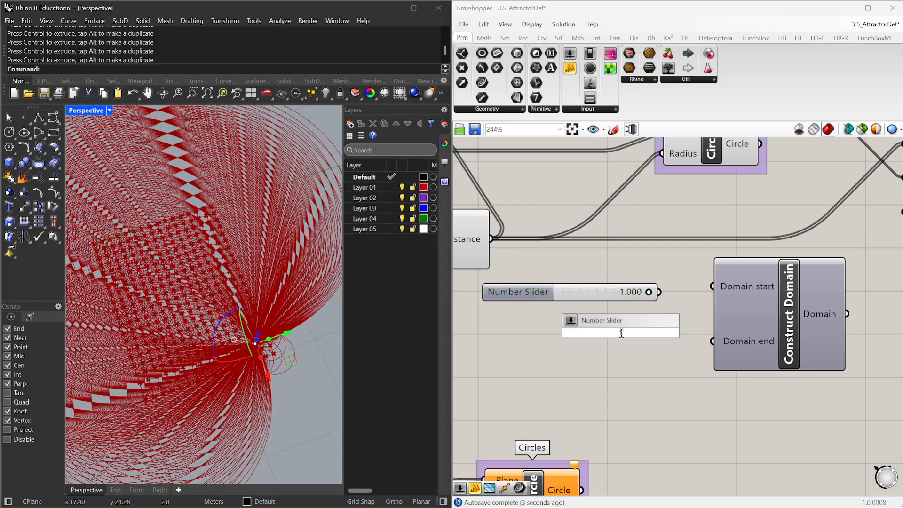
{"action": "key", "text": "Return"}
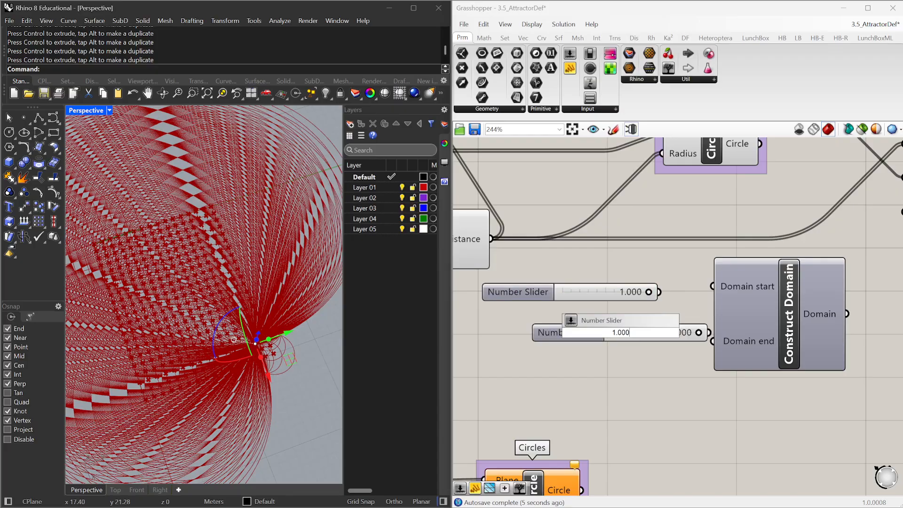
Connect the sliders to Construct Domain's Domain end and Domain start inputs, setting the start slider to 0.758.
{"action": "mouse_move", "coordinate": [634, 330]}
{"action": "left_mouse_down"}
{"action": "mouse_move", "coordinate": [570, 341]}
{"action": "mouse_move", "coordinate": [712, 341]}
{"action": "left_mouse_up"}
{"action": "left_click_drag", "start_coordinate": [659, 292], "coordinate": [711, 286]}
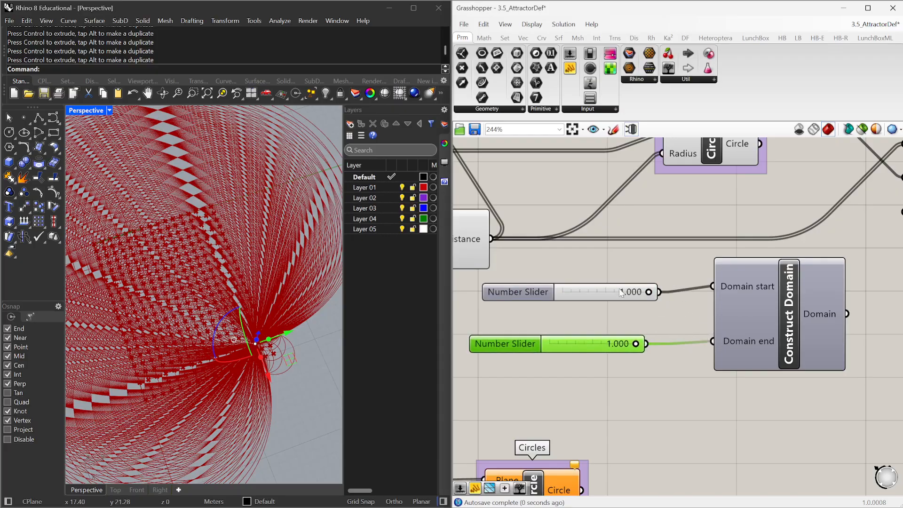
{"action": "left_click_drag", "start_coordinate": [649, 292], "coordinate": [628, 292]}
Reposition the Circle and Bounds components and wire the Remap Numbers Mapped output into the Circle Radius input.
{"action": "scroll", "coordinate": [656, 315], "scroll_direction": "down", "scroll_amount": 3}
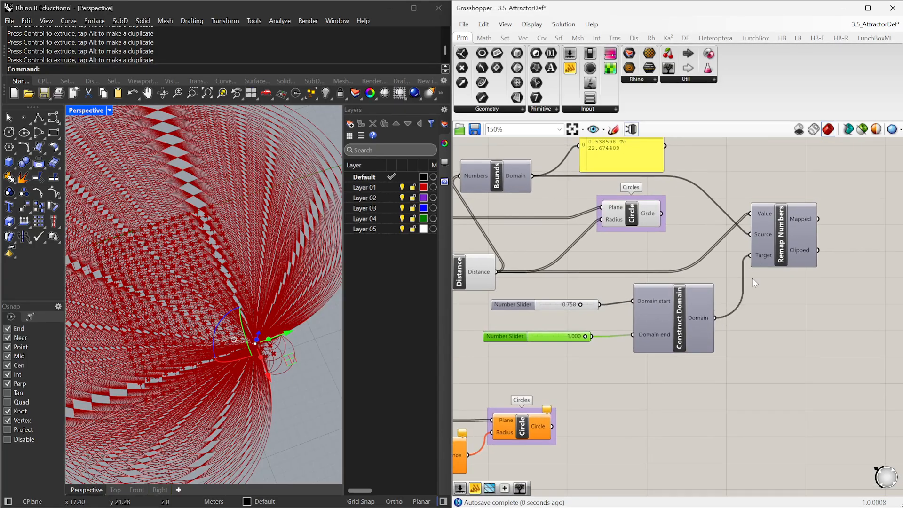
{"action": "scroll", "coordinate": [752, 284], "scroll_direction": "down", "scroll_amount": 4}
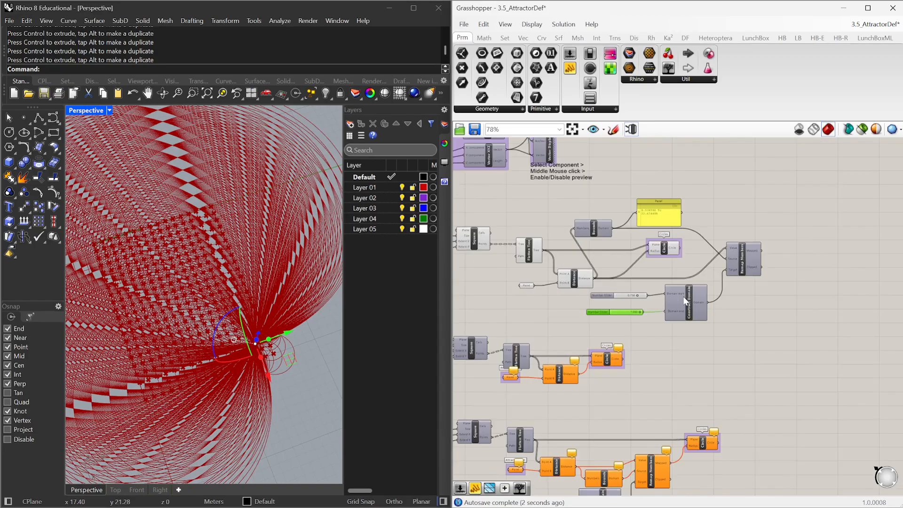
{"action": "scroll", "coordinate": [685, 301], "scroll_direction": "up", "scroll_amount": 3}
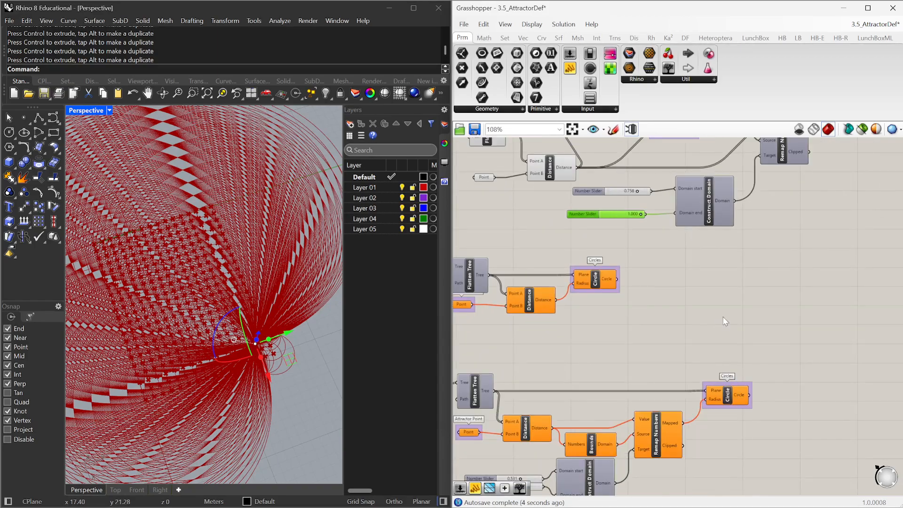
{"action": "right_click_drag", "start_coordinate": [724, 317], "coordinate": [595, 432]}
{"action": "scroll", "coordinate": [650, 392], "scroll_direction": "down", "scroll_amount": 2}
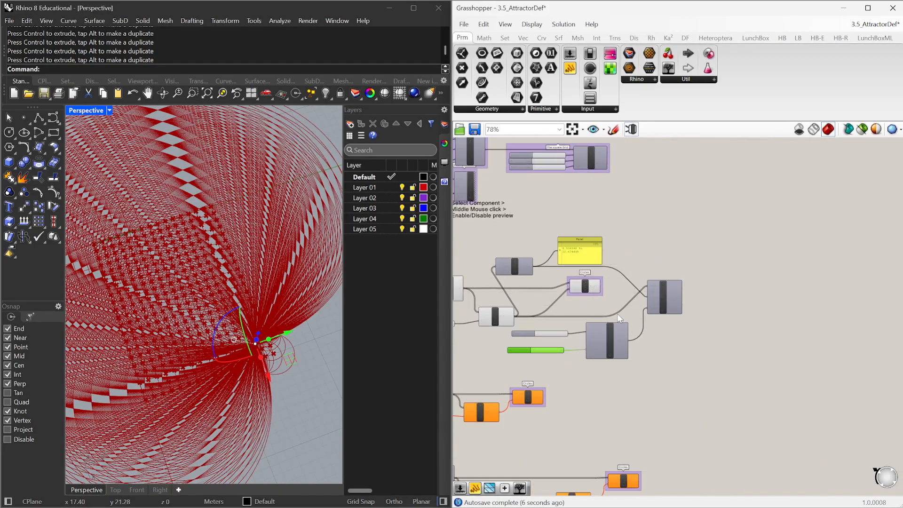
{"action": "left_click_drag", "start_coordinate": [585, 287], "coordinate": [719, 257]}
{"action": "left_click_drag", "start_coordinate": [512, 272], "coordinate": [553, 306]}
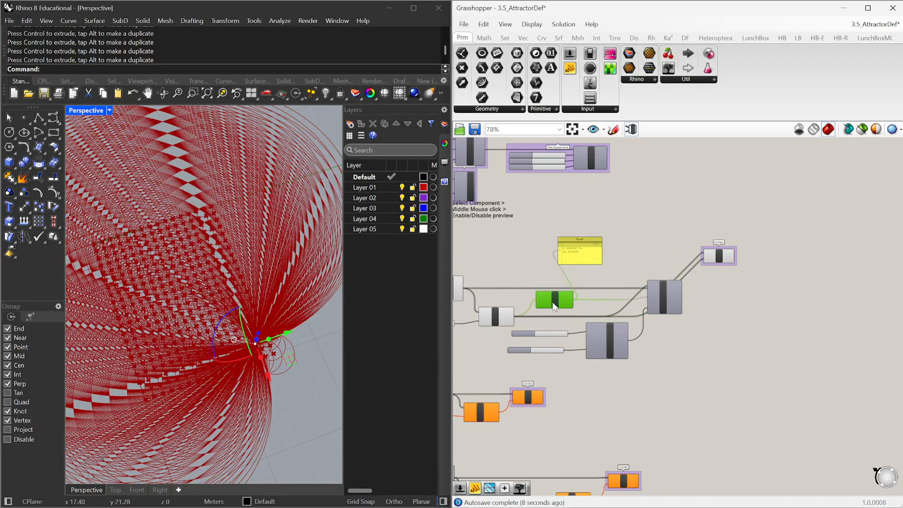
{"action": "scroll", "coordinate": [554, 306], "scroll_direction": "up", "scroll_amount": 5}
{"action": "left_click_drag", "start_coordinate": [614, 348], "coordinate": [673, 260]}
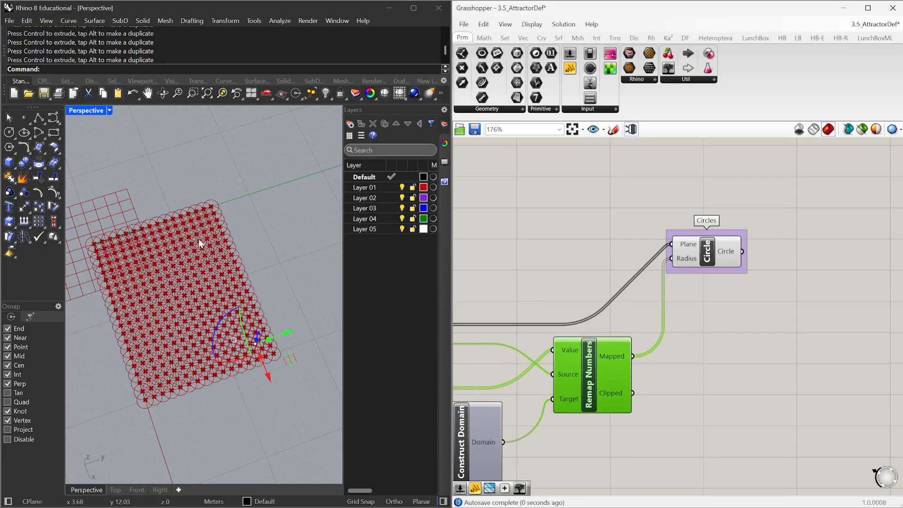
Select all Step 1 components and turn their preview off.
{"action": "right_click_drag", "start_coordinate": [199, 238], "coordinate": [181, 242]}
{"action": "scroll", "coordinate": [747, 210], "scroll_direction": "down", "scroll_amount": 5}
{"action": "right_click_drag", "start_coordinate": [633, 252], "coordinate": [683, 268]}
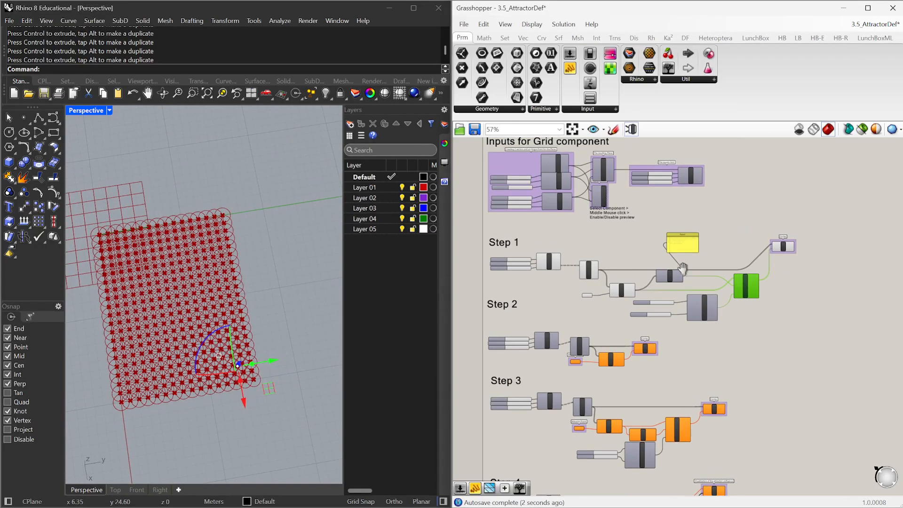
{"action": "left_click_drag", "start_coordinate": [719, 226], "coordinate": [486, 324]}
{"action": "right_click", "coordinate": [629, 245]}
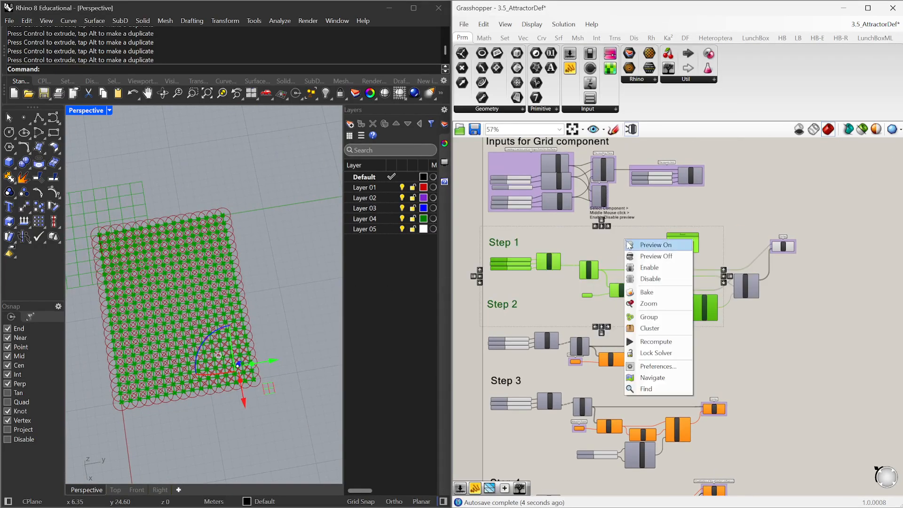
{"action": "left_click", "coordinate": [656, 255]}
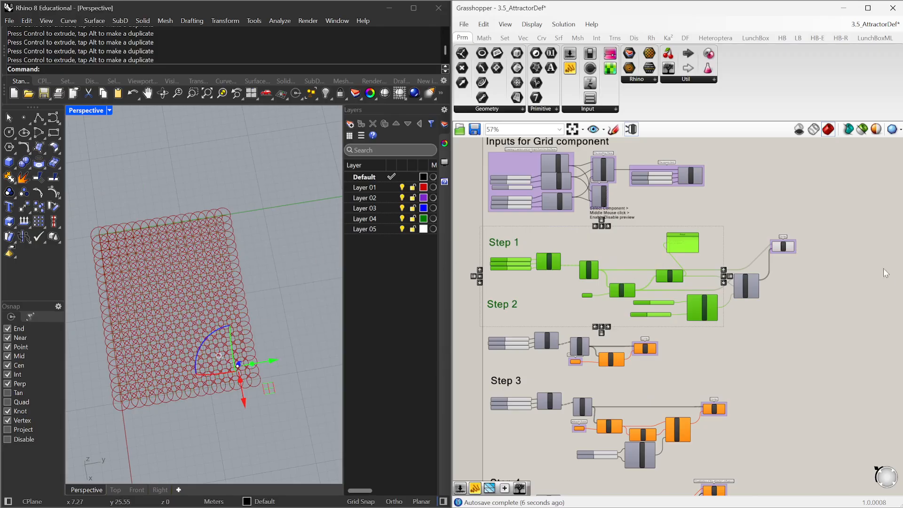
Select the Step 2 components and turn their preview off.
{"action": "scroll", "coordinate": [886, 272], "scroll_direction": "up", "scroll_amount": 2}
{"action": "right_click_drag", "start_coordinate": [695, 272], "coordinate": [753, 207]}
{"action": "scroll", "coordinate": [727, 255], "scroll_direction": "down", "scroll_amount": 2}
{"action": "scroll", "coordinate": [771, 230], "scroll_direction": "down", "scroll_amount": 1}
{"action": "left_click_drag", "start_coordinate": [803, 250], "coordinate": [465, 152]}
{"action": "scroll", "coordinate": [786, 182], "scroll_direction": "up", "scroll_amount": 5}
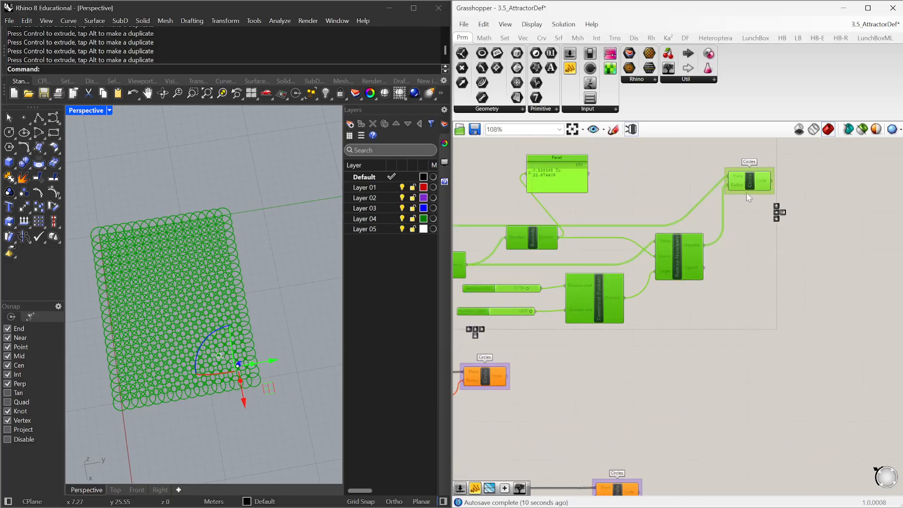
{"action": "scroll", "coordinate": [747, 195], "scroll_direction": "up", "scroll_amount": 3}
{"action": "left_click", "coordinate": [690, 158]}
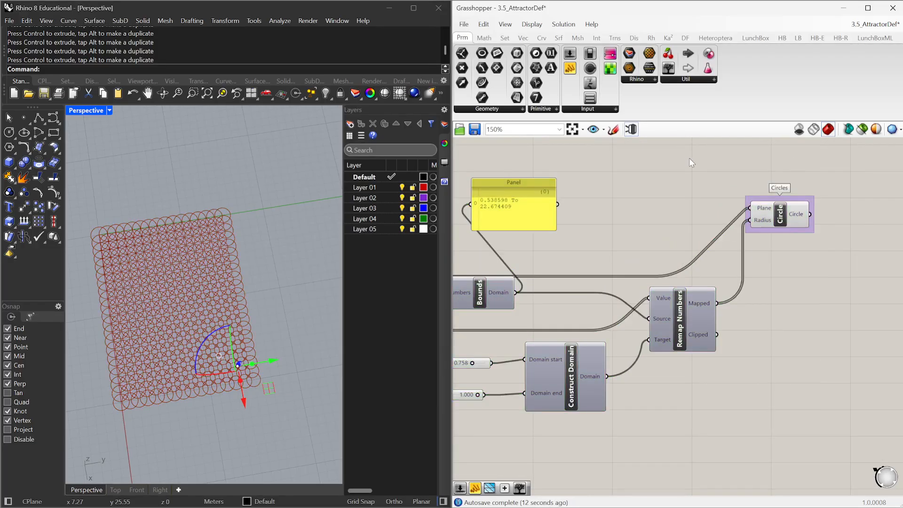
{"action": "scroll", "coordinate": [713, 221], "scroll_direction": "down", "scroll_amount": 2}
{"action": "right_click_drag", "start_coordinate": [677, 339], "coordinate": [716, 255]}
{"action": "scroll", "coordinate": [706, 303], "scroll_direction": "down", "scroll_amount": 1}
{"action": "right_click_drag", "start_coordinate": [705, 304], "coordinate": [728, 282]}
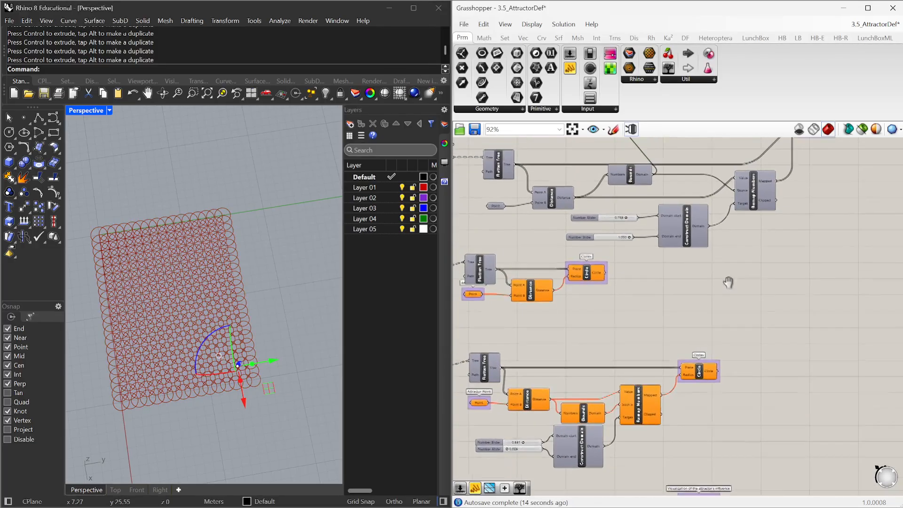
{"action": "scroll", "coordinate": [728, 345], "scroll_direction": "down", "scroll_amount": 2}
{"action": "left_click_drag", "start_coordinate": [809, 264], "coordinate": [496, 170]}
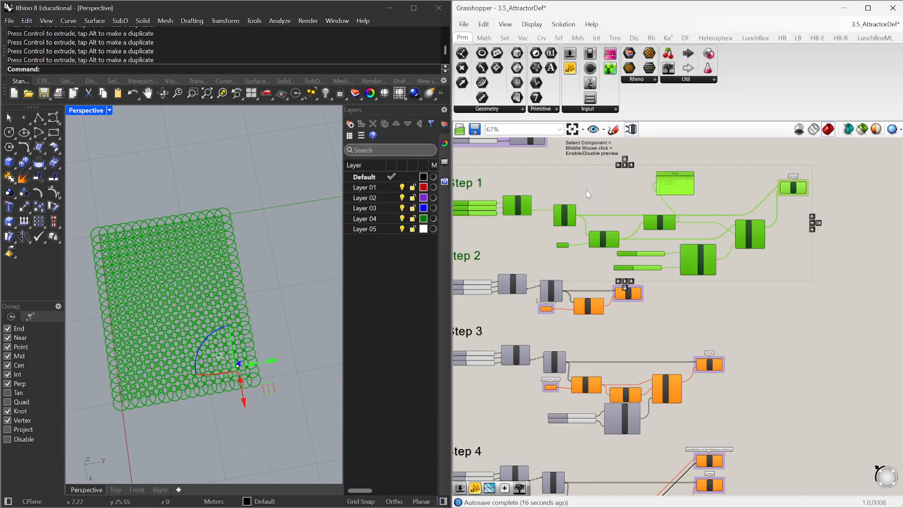
{"action": "middle_click", "coordinate": [586, 190]}
{"action": "left_click", "coordinate": [623, 206]}
Select the Step 3 components, turn their preview off and enable them.
{"action": "right_click_drag", "start_coordinate": [690, 402], "coordinate": [803, 323]}
{"action": "scroll", "coordinate": [729, 323], "scroll_direction": "up", "scroll_amount": 4}
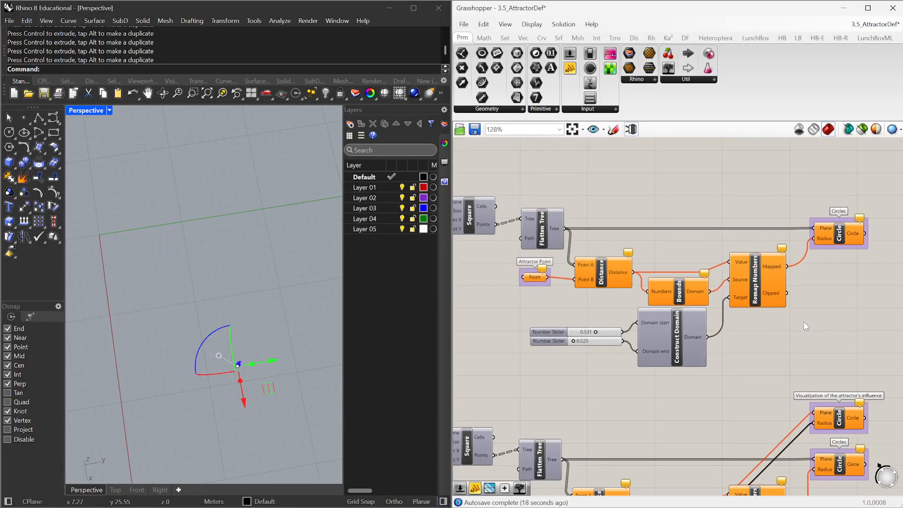
{"action": "scroll", "coordinate": [803, 321], "scroll_direction": "down", "scroll_amount": 2}
{"action": "left_click_drag", "start_coordinate": [867, 357], "coordinate": [463, 234]}
{"action": "right_click", "coordinate": [726, 231]}
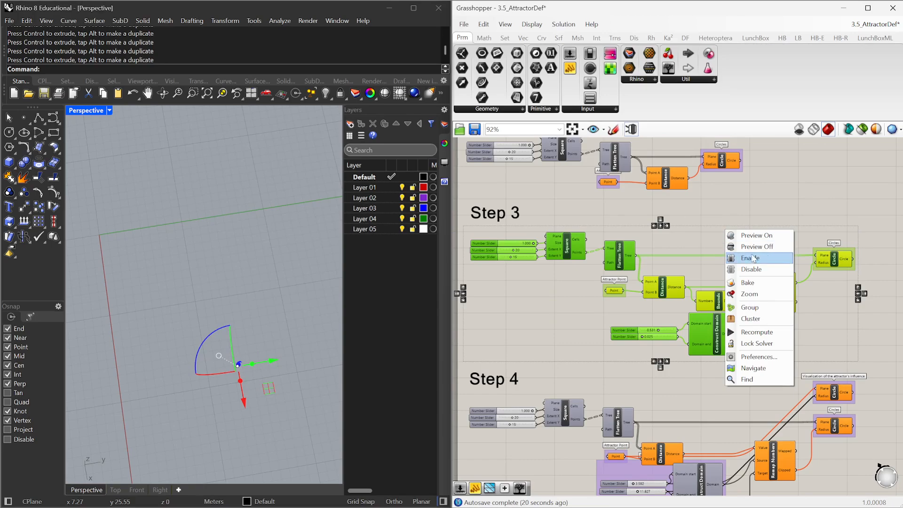
{"action": "left_click", "coordinate": [757, 247]}
{"action": "scroll", "coordinate": [843, 275], "scroll_direction": "up", "scroll_amount": 2}
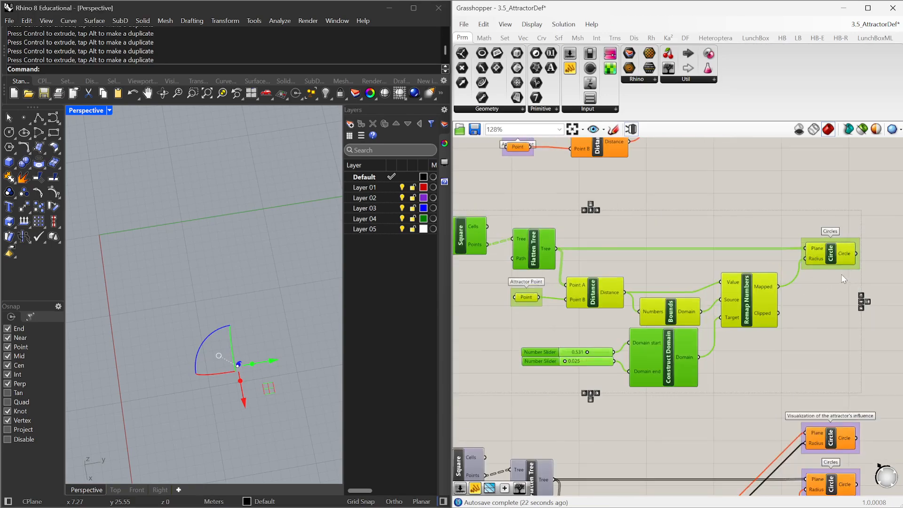
{"action": "right_click", "coordinate": [785, 226]}
{"action": "left_click", "coordinate": [816, 237]}
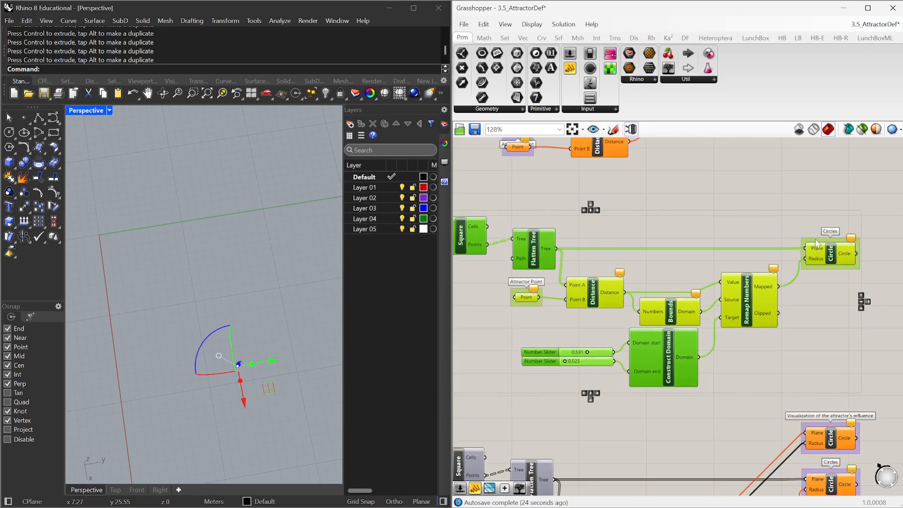
{"action": "left_click", "coordinate": [741, 253]}
Set the Step 3 Attractor Point parameter to one point placed in the viewport.
{"action": "scroll", "coordinate": [741, 253], "scroll_direction": "down", "scroll_amount": 2}
{"action": "scroll", "coordinate": [639, 300], "scroll_direction": "up", "scroll_amount": 2}
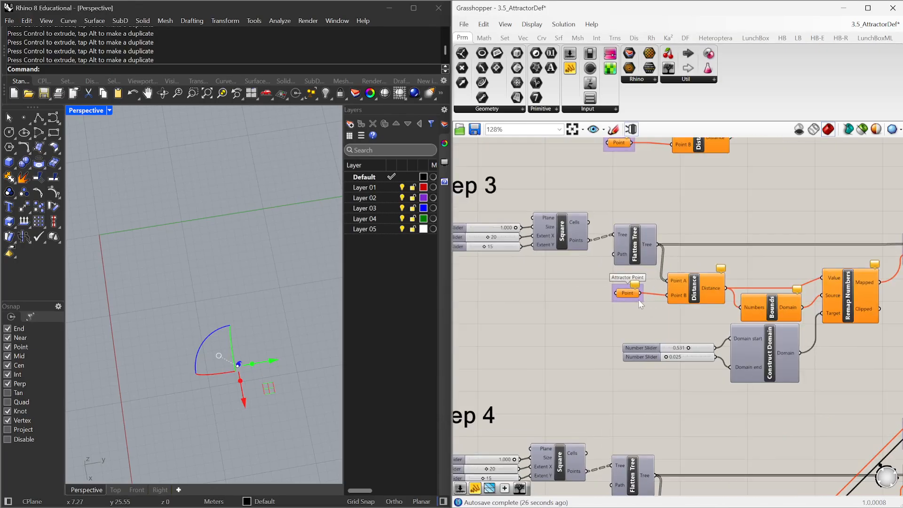
{"action": "right_click", "coordinate": [629, 294]}
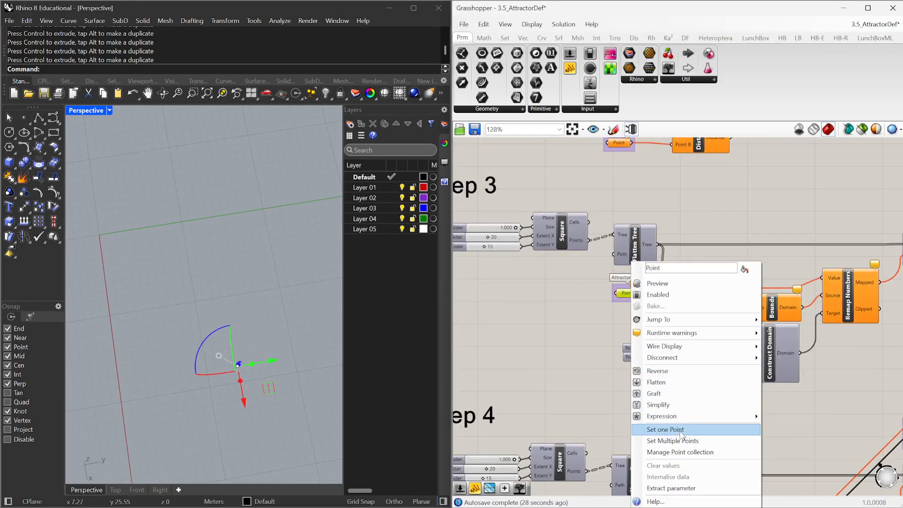
{"action": "left_click", "coordinate": [680, 432]}
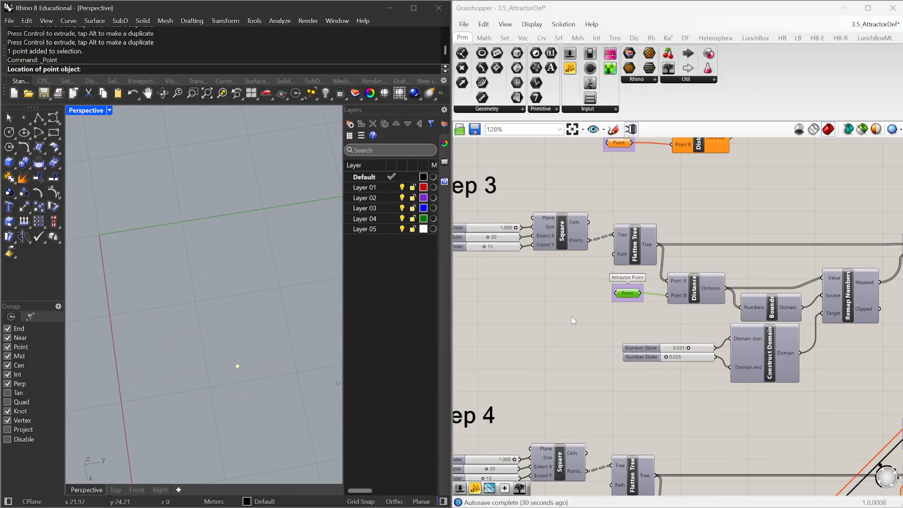
{"action": "left_click", "coordinate": [237, 366]}
Turn on preview for the Step 3 Circle component.
{"action": "scroll", "coordinate": [306, 331], "scroll_direction": "down", "scroll_amount": 2}
{"action": "scroll", "coordinate": [793, 278], "scroll_direction": "down", "scroll_amount": 2}
{"action": "right_click_drag", "start_coordinate": [818, 283], "coordinate": [749, 276]}
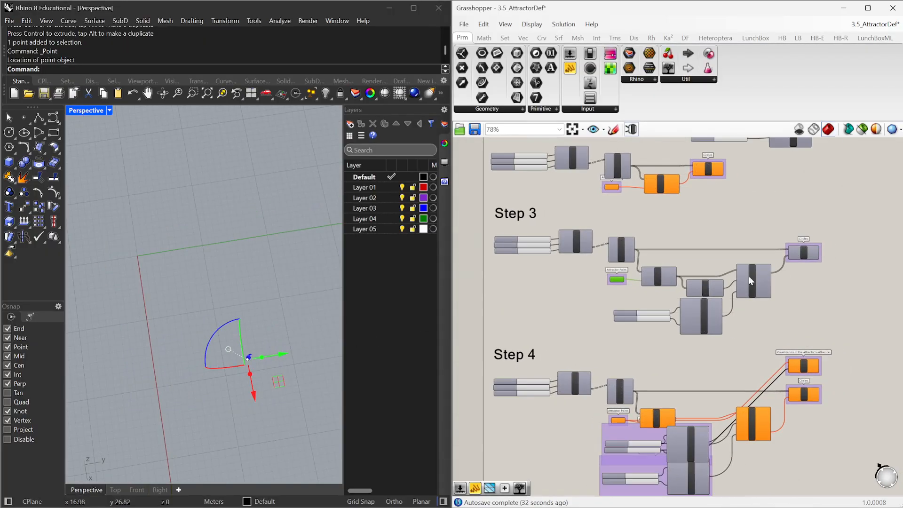
{"action": "right_click", "coordinate": [811, 251]}
{"action": "left_click", "coordinate": [813, 273]}
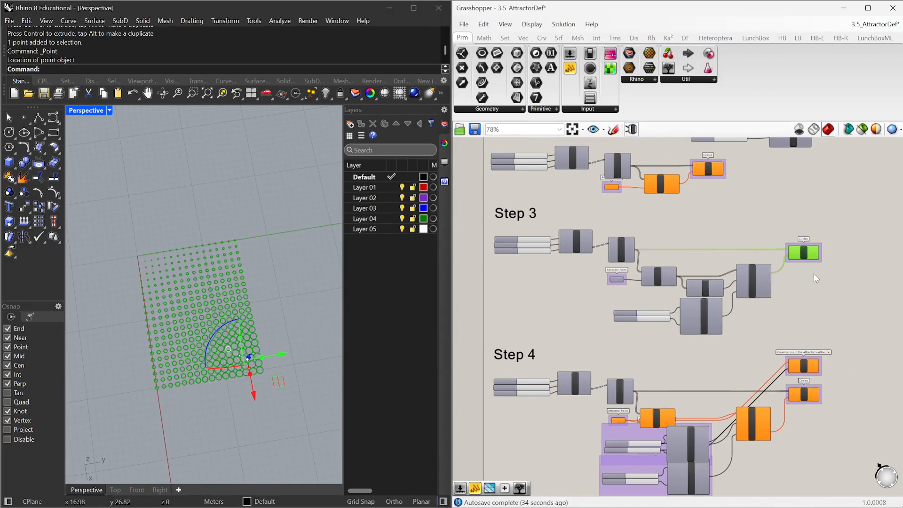
Select the Step 3 components and switch their preview back on.
{"action": "left_click_drag", "start_coordinate": [494, 221], "coordinate": [875, 341]}
{"action": "right_click", "coordinate": [882, 352]}
{"action": "left_click", "coordinate": [827, 312]}
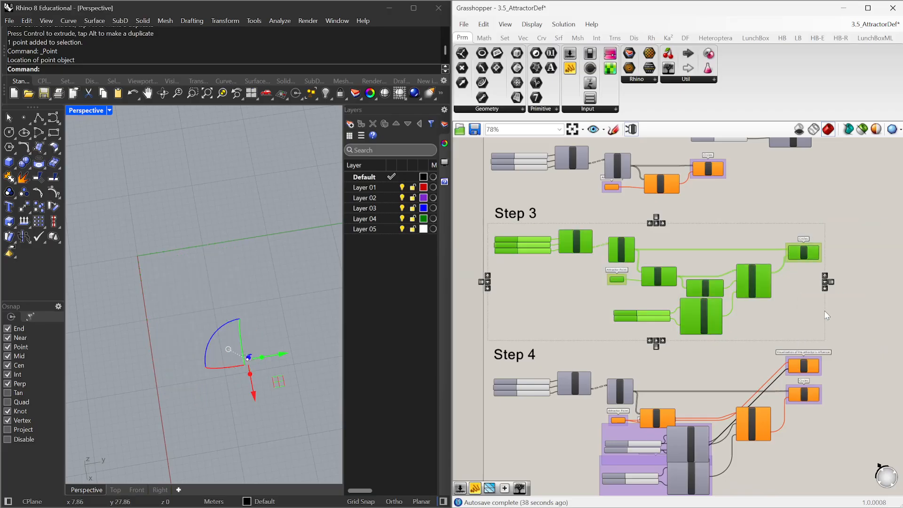
{"action": "right_click", "coordinate": [805, 281]}
{"action": "left_click", "coordinate": [823, 285]}
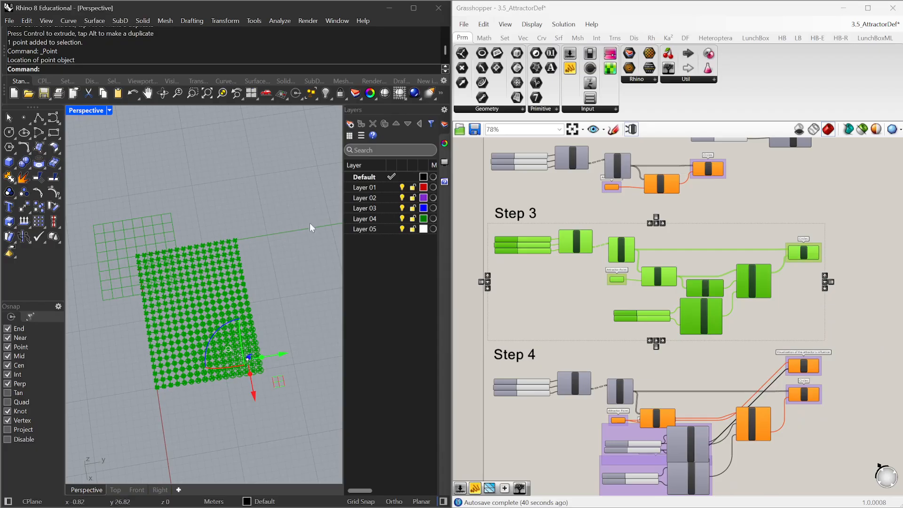
Inspect the attractor-driven circle grid in the viewport and the Step 3 definition on the canvas.
{"action": "scroll", "coordinate": [243, 355], "scroll_direction": "up", "scroll_amount": 3}
{"action": "scroll", "coordinate": [278, 331], "scroll_direction": "down", "scroll_amount": 5}
{"action": "left_click_drag", "start_coordinate": [229, 301], "coordinate": [206, 325]}
{"action": "left_click", "coordinate": [172, 295]}
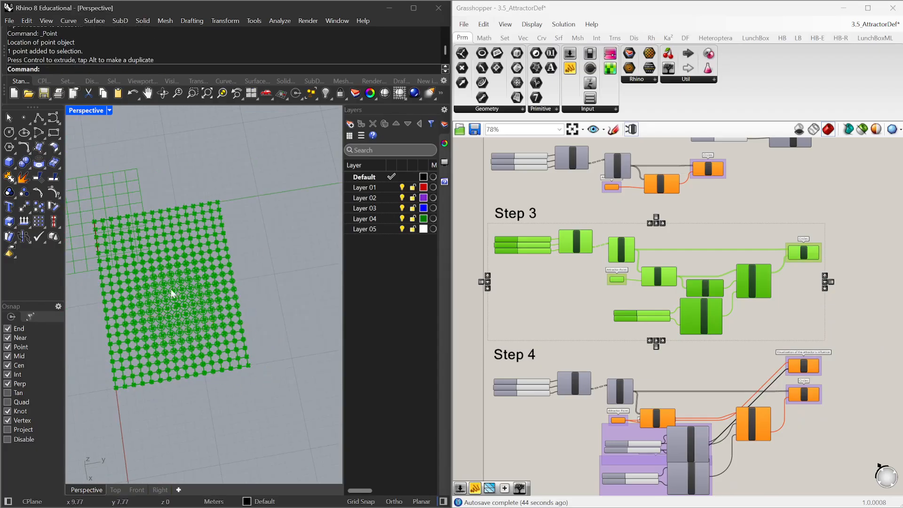
{"action": "scroll", "coordinate": [173, 295], "scroll_direction": "up", "scroll_amount": 5}
{"action": "right_click_drag", "start_coordinate": [222, 309], "coordinate": [254, 319]}
{"action": "scroll", "coordinate": [733, 238], "scroll_direction": "down", "scroll_amount": 3}
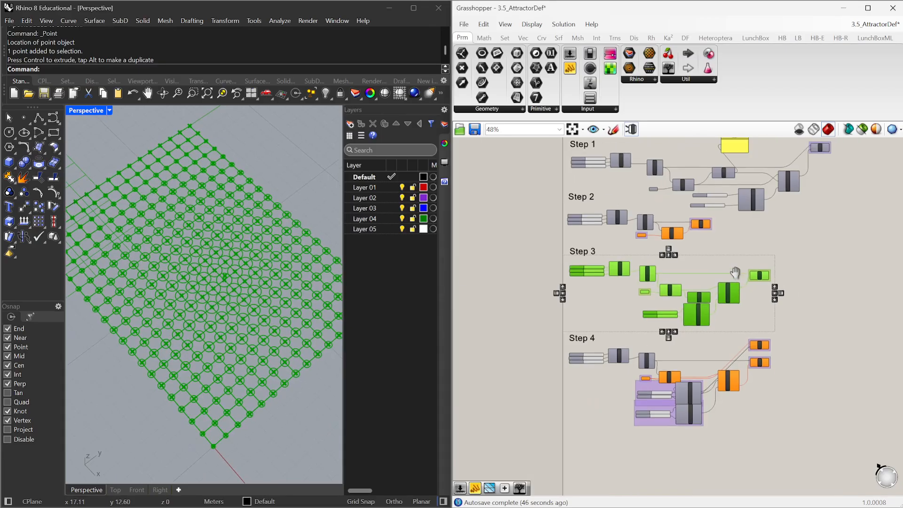
{"action": "scroll", "coordinate": [727, 330], "scroll_direction": "up", "scroll_amount": 5}
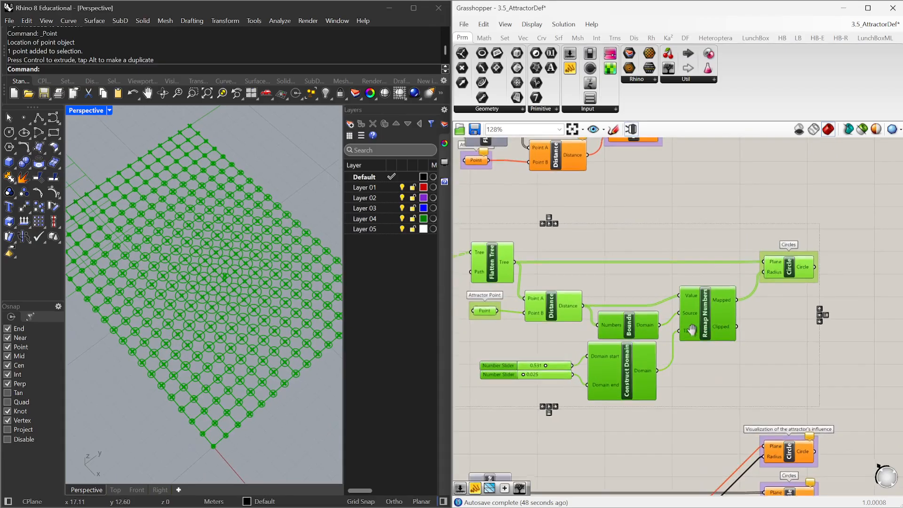
{"action": "scroll", "coordinate": [704, 334], "scroll_direction": "up", "scroll_amount": 2}
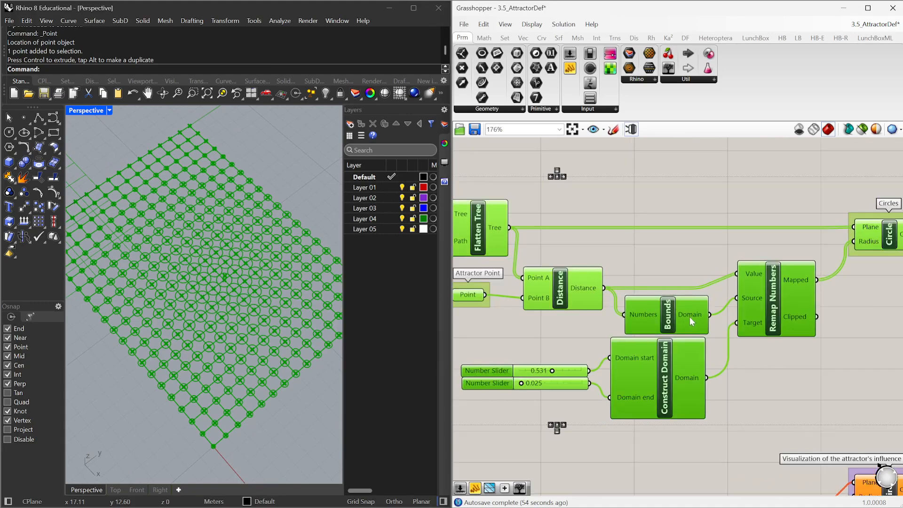
Select all Step 3 components and switch their preview off.
{"action": "scroll", "coordinate": [710, 324], "scroll_direction": "down", "scroll_amount": 2}
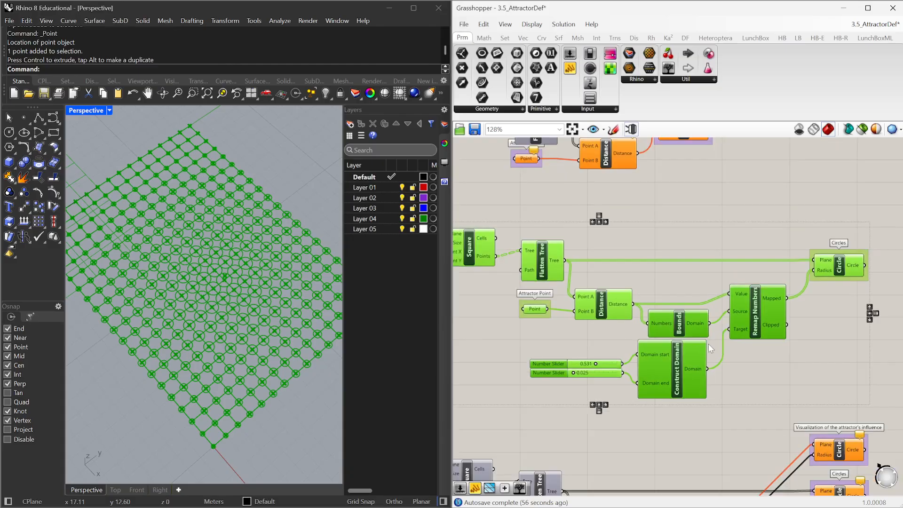
{"action": "scroll", "coordinate": [685, 340], "scroll_direction": "up", "scroll_amount": 1}
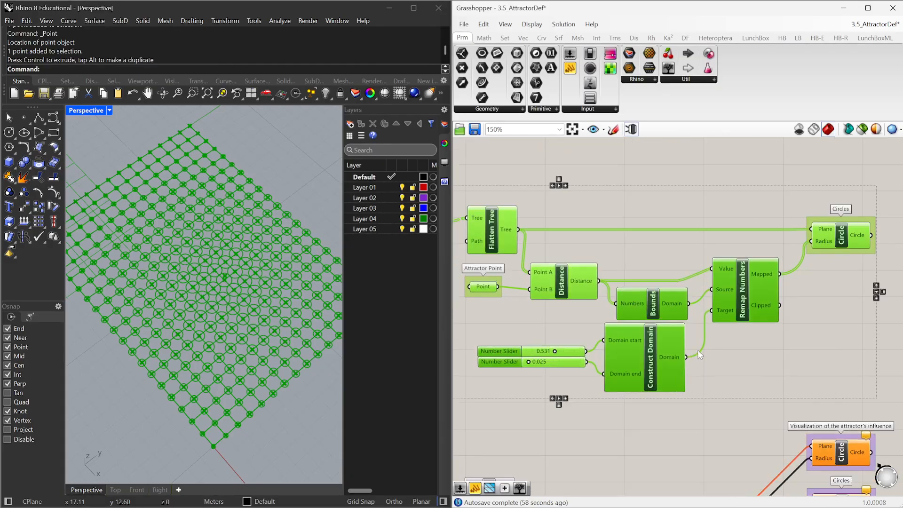
{"action": "right_click_drag", "start_coordinate": [768, 296], "coordinate": [733, 309]}
{"action": "scroll", "coordinate": [717, 304], "scroll_direction": "down", "scroll_amount": 5}
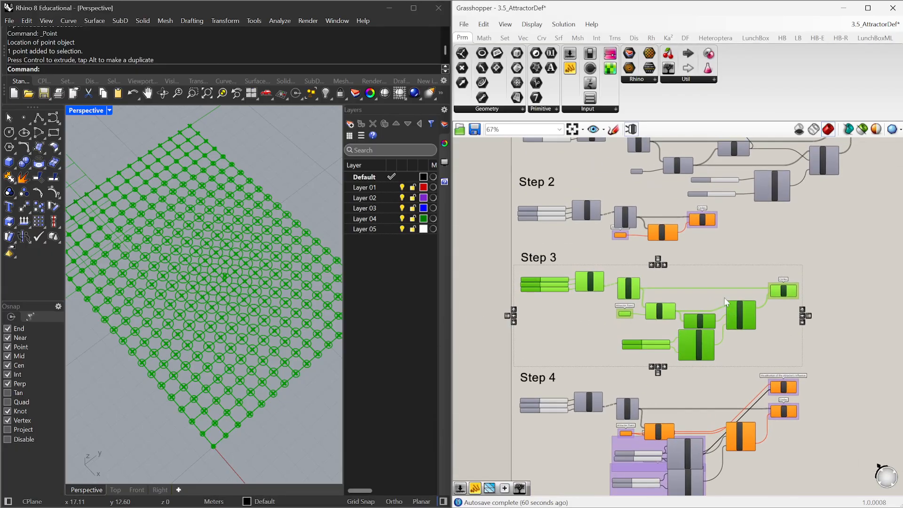
{"action": "left_click", "coordinate": [710, 296]}
{"action": "left_click_drag", "start_coordinate": [707, 268], "coordinate": [504, 353]}
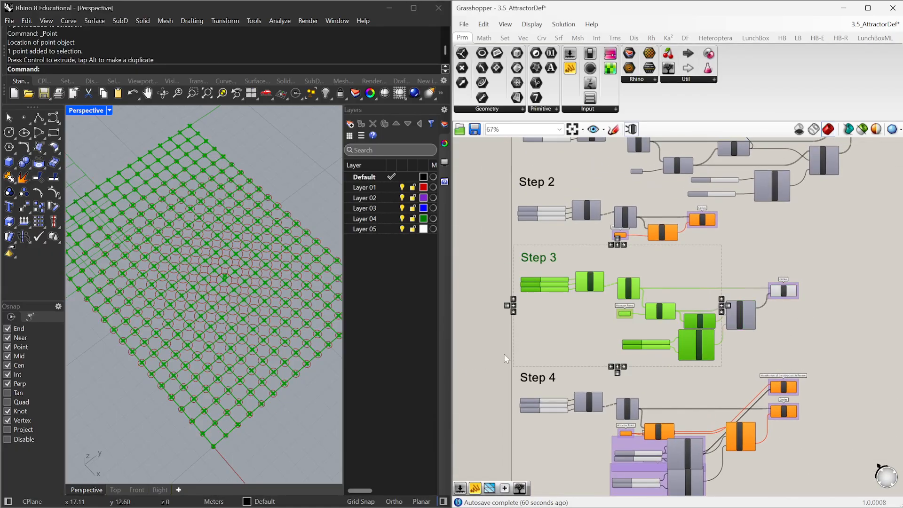
{"action": "right_click", "coordinate": [661, 259]}
{"action": "left_click", "coordinate": [684, 278]}
Move the attractor point to a new position in the viewport and clear the canvas selection.
{"action": "right_click_drag", "start_coordinate": [232, 308], "coordinate": [216, 317]}
{"action": "left_click", "coordinate": [188, 269]}
{"action": "left_click_drag", "start_coordinate": [221, 335], "coordinate": [268, 364]}
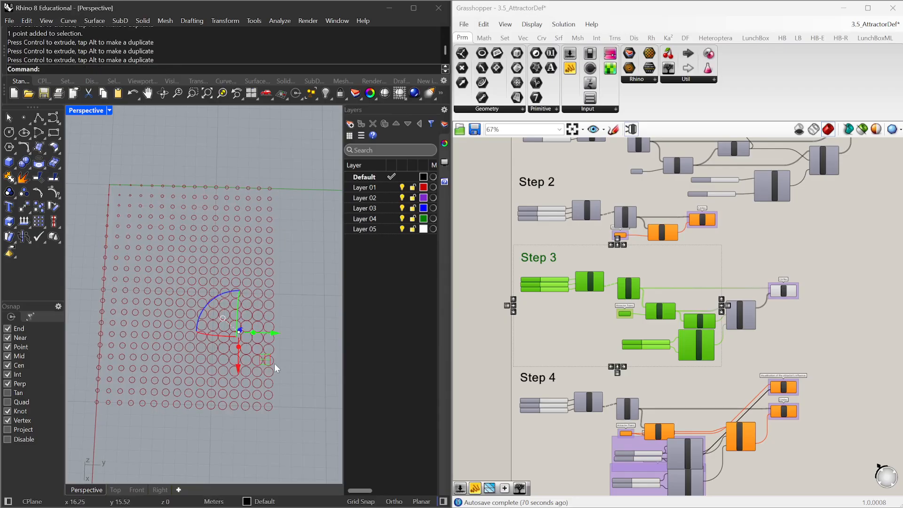
{"action": "left_click", "coordinate": [724, 260]}
Set the Construct Domain sliders so Domain start is 1.000 and Domain end is 0.000.
{"action": "scroll", "coordinate": [630, 258], "scroll_direction": "up", "scroll_amount": 5}
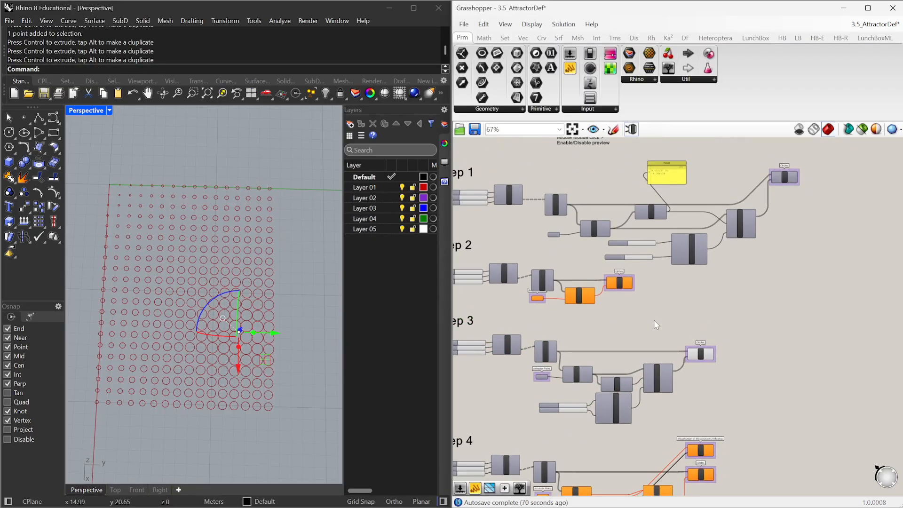
{"action": "scroll", "coordinate": [571, 365], "scroll_direction": "up", "scroll_amount": 3}
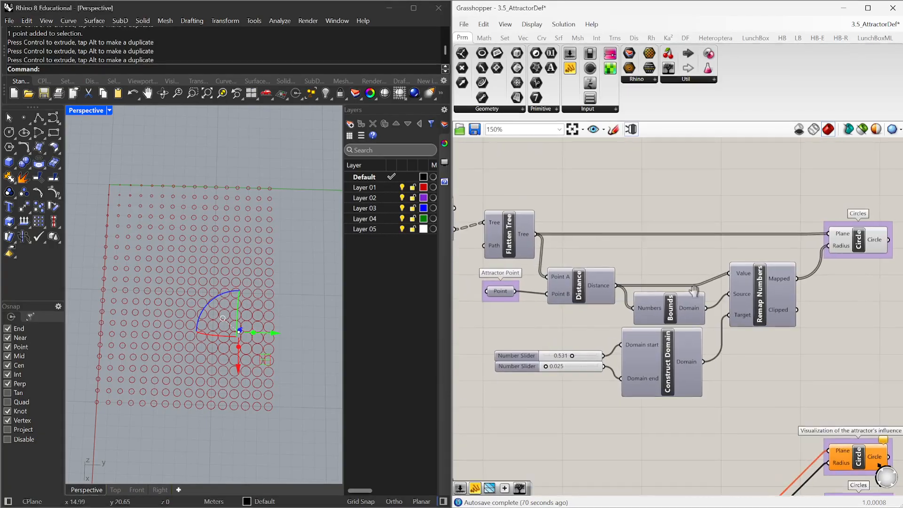
{"action": "scroll", "coordinate": [574, 371], "scroll_direction": "up", "scroll_amount": 3}
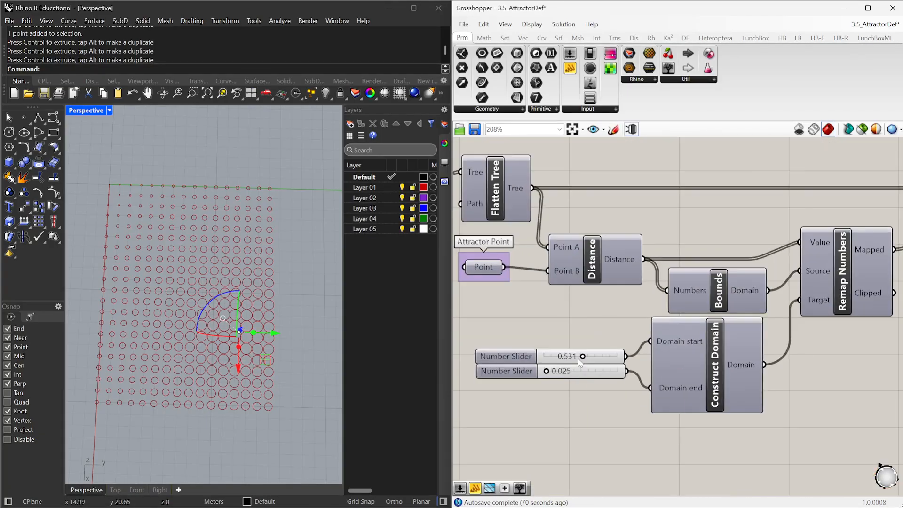
{"action": "left_click_drag", "start_coordinate": [581, 359], "coordinate": [685, 364]}
{"action": "mouse_move", "coordinate": [699, 366]}
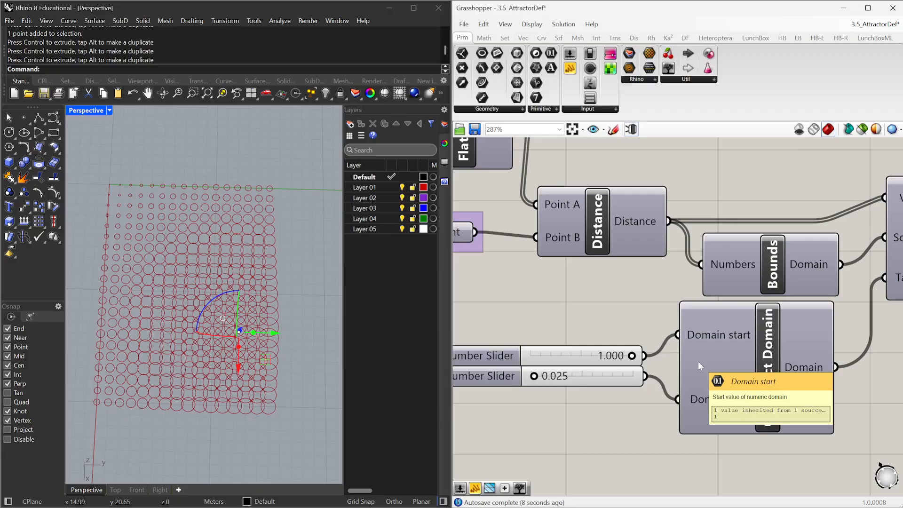
{"action": "left_click_drag", "start_coordinate": [631, 356], "coordinate": [579, 360]}
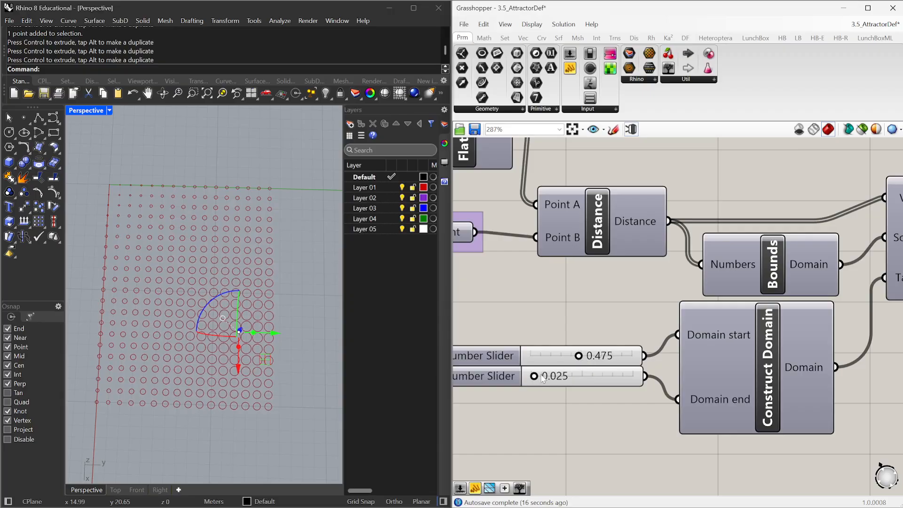
{"action": "mouse_move", "coordinate": [534, 377]}
{"action": "left_mouse_down"}
{"action": "mouse_move", "coordinate": [558, 378]}
{"action": "mouse_move", "coordinate": [532, 379]}
{"action": "left_mouse_up"}
{"action": "left_click_drag", "start_coordinate": [579, 355], "coordinate": [578, 356]}
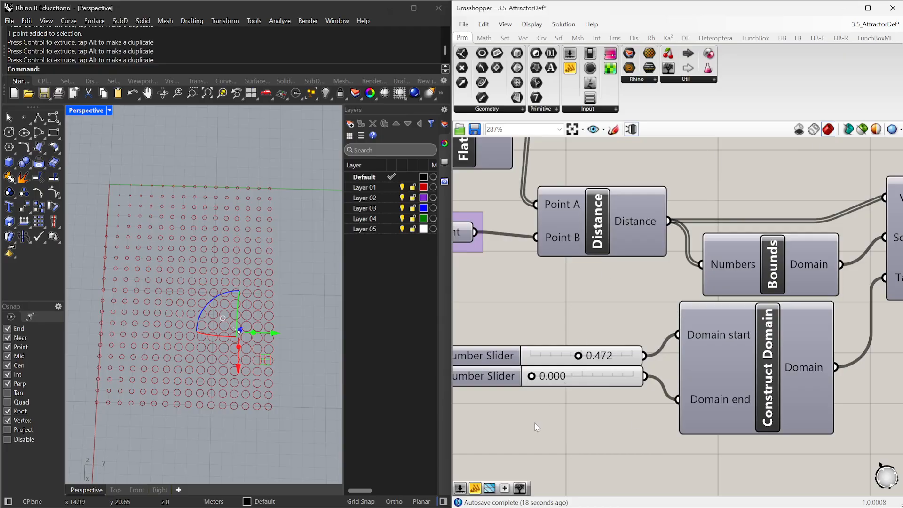
{"action": "left_click_drag", "start_coordinate": [578, 357], "coordinate": [635, 361]}
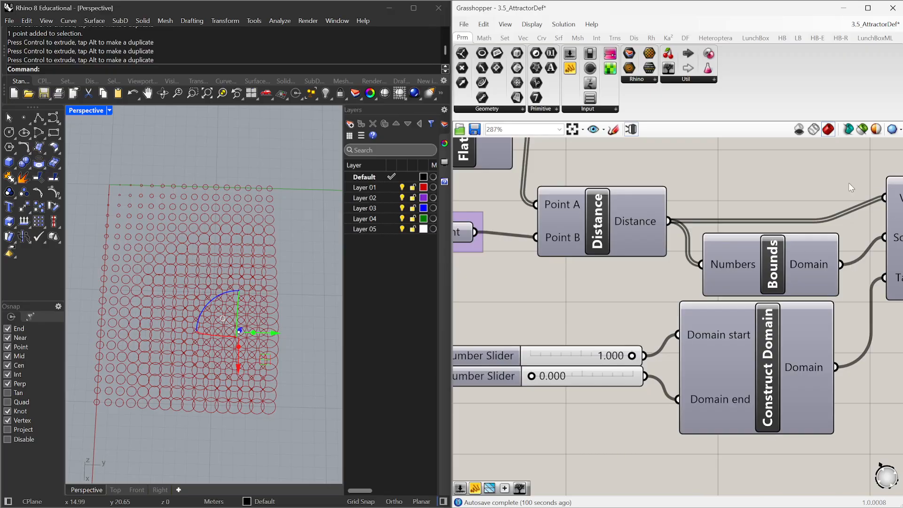
Navigate the canvas to review the Step 3 definition alongside Step 4.
{"action": "scroll", "coordinate": [679, 224], "scroll_direction": "down", "scroll_amount": 5}
{"action": "scroll", "coordinate": [706, 259], "scroll_direction": "down", "scroll_amount": 2}
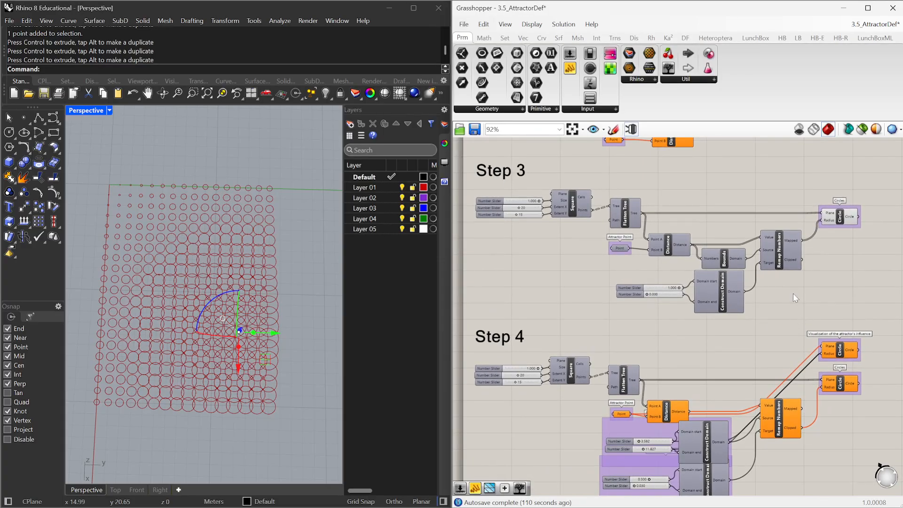
{"action": "scroll", "coordinate": [791, 315], "scroll_direction": "down", "scroll_amount": 3}
{"action": "right_click_drag", "start_coordinate": [767, 321], "coordinate": [698, 374]}
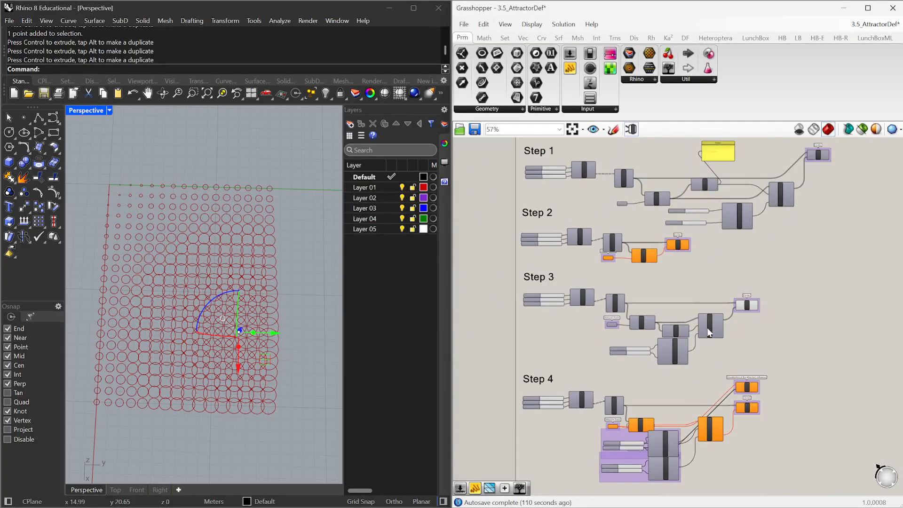
{"action": "scroll", "coordinate": [706, 335], "scroll_direction": "up", "scroll_amount": 5}
{"action": "left_click_drag", "start_coordinate": [763, 398], "coordinate": [479, 279]}
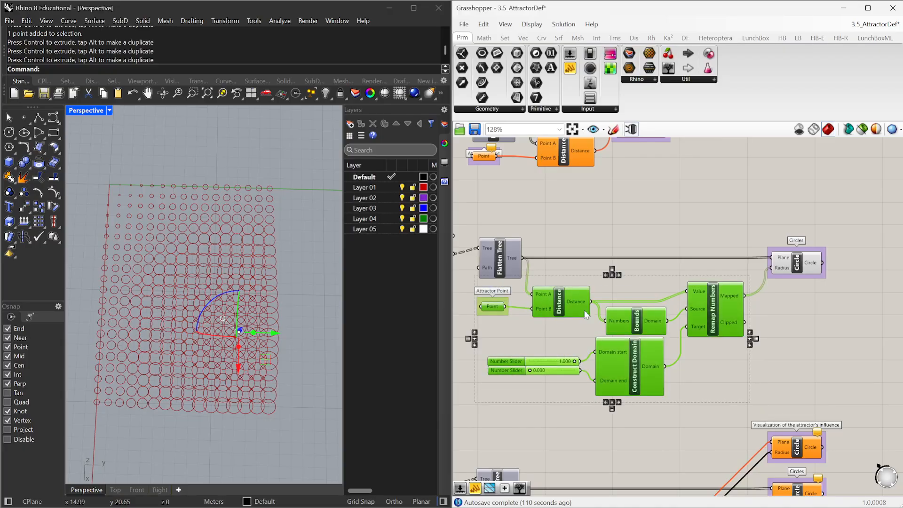
{"action": "left_click_drag", "start_coordinate": [628, 313], "coordinate": [651, 326]}
{"action": "right_click_drag", "start_coordinate": [651, 326], "coordinate": [711, 276]}
{"action": "left_click_drag", "start_coordinate": [714, 282], "coordinate": [708, 285]}
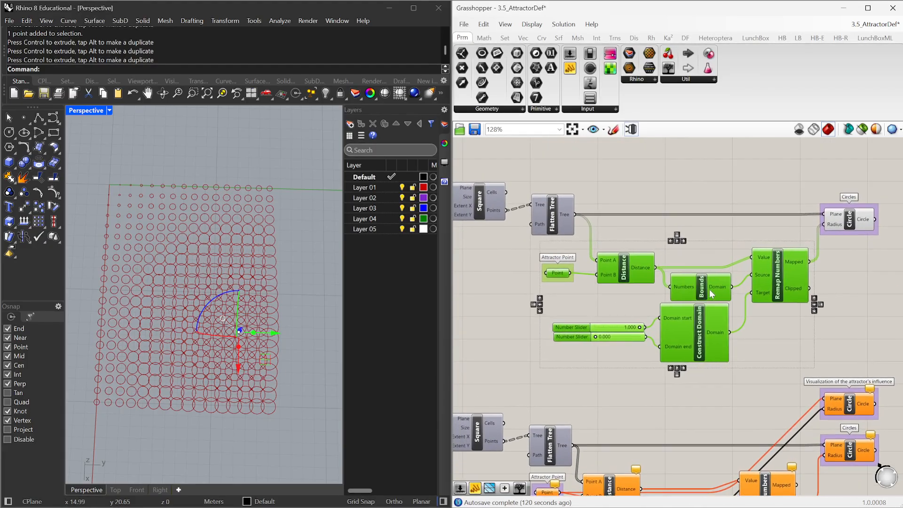
Switch to the open unnamed document that holds the Diamond Panels definition.
{"action": "left_click", "coordinate": [866, 26]}
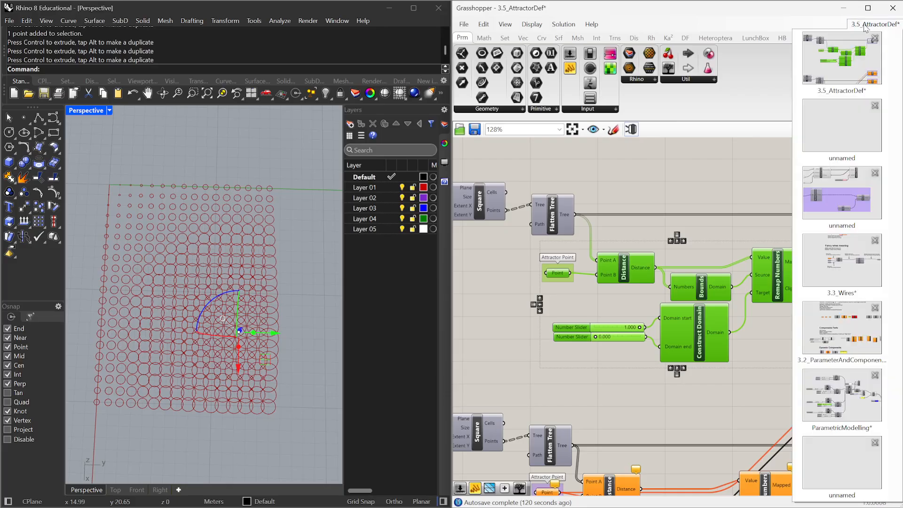
{"action": "left_click", "coordinate": [854, 134]}
{"action": "left_click", "coordinate": [876, 28]}
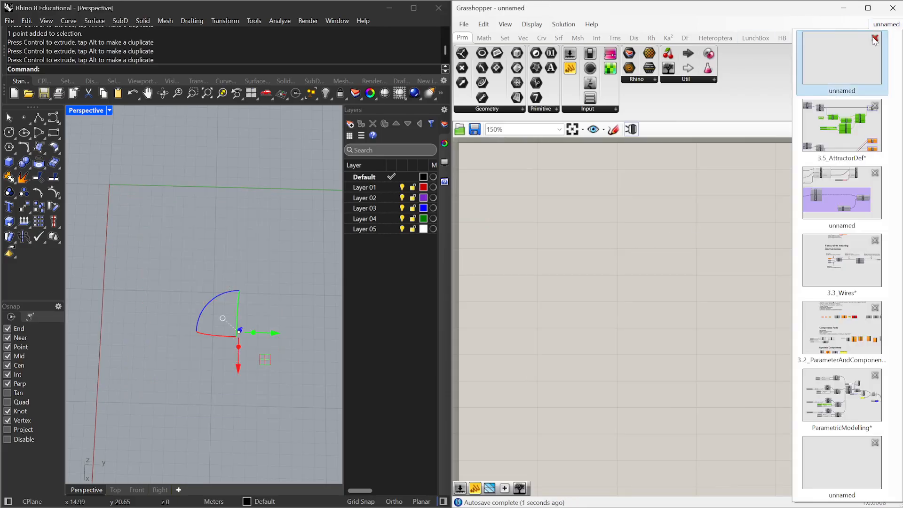
{"action": "left_click", "coordinate": [829, 450]}
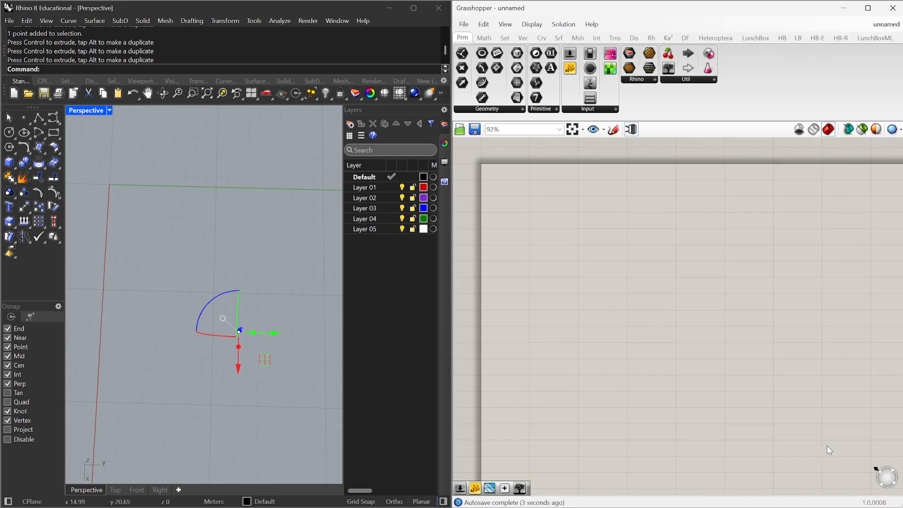
{"action": "left_click", "coordinate": [878, 24]}
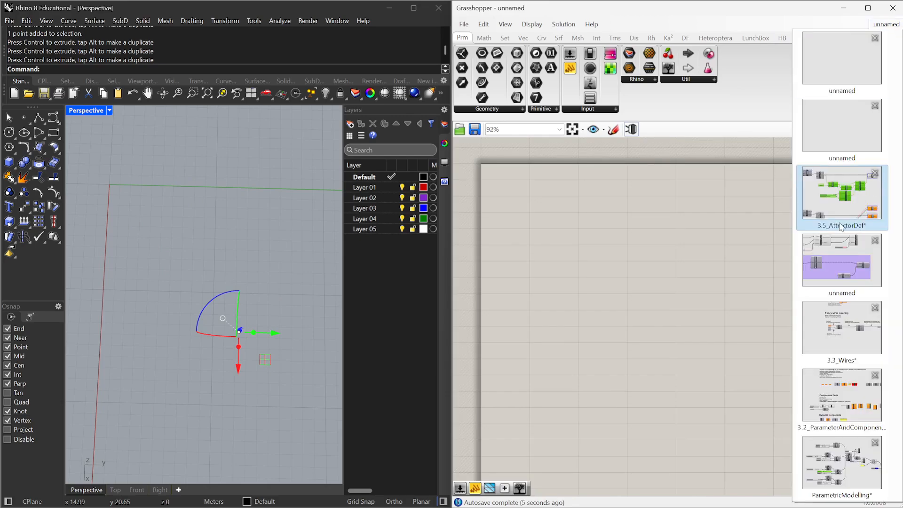
{"action": "left_click", "coordinate": [840, 137]}
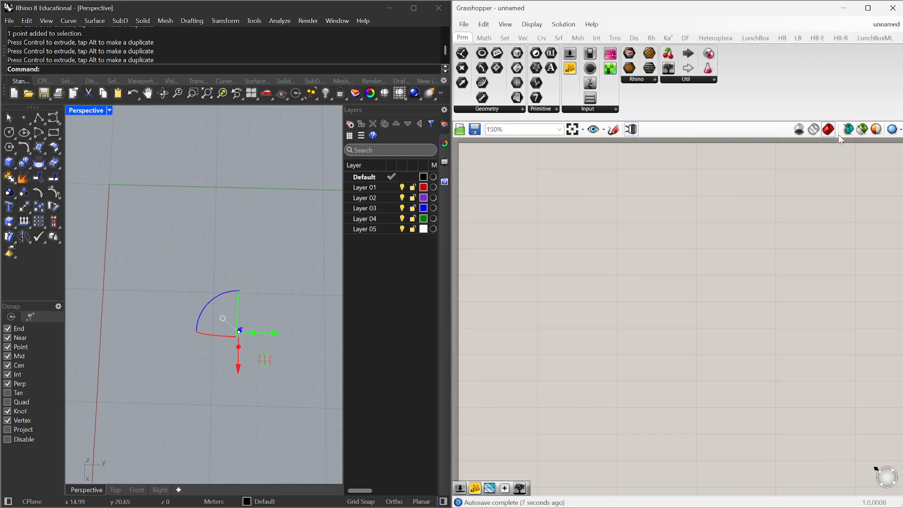
{"action": "right_click_drag", "start_coordinate": [796, 264], "coordinate": [718, 232]}
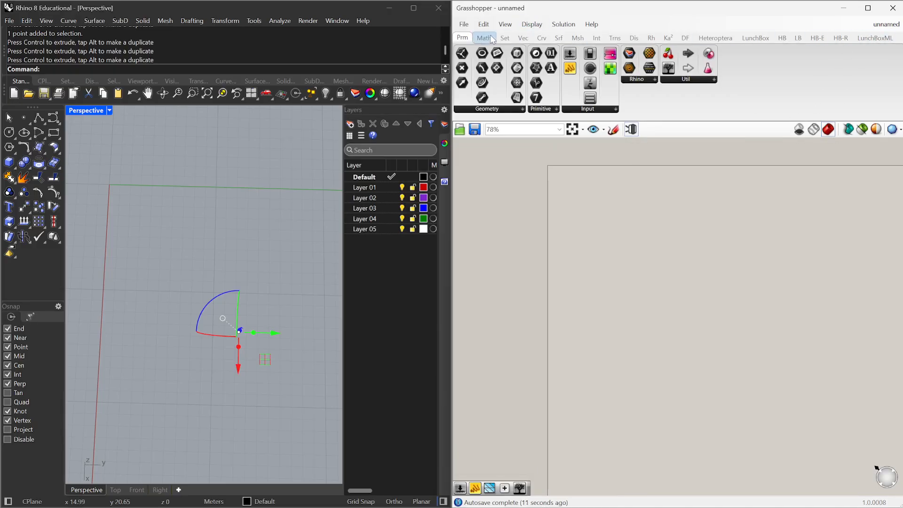
{"action": "left_click", "coordinate": [886, 24]}
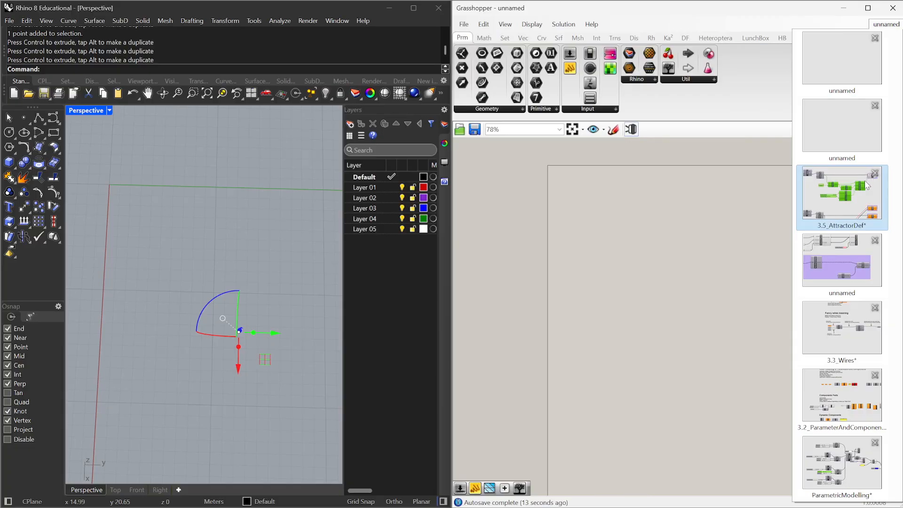
{"action": "left_click", "coordinate": [855, 278]}
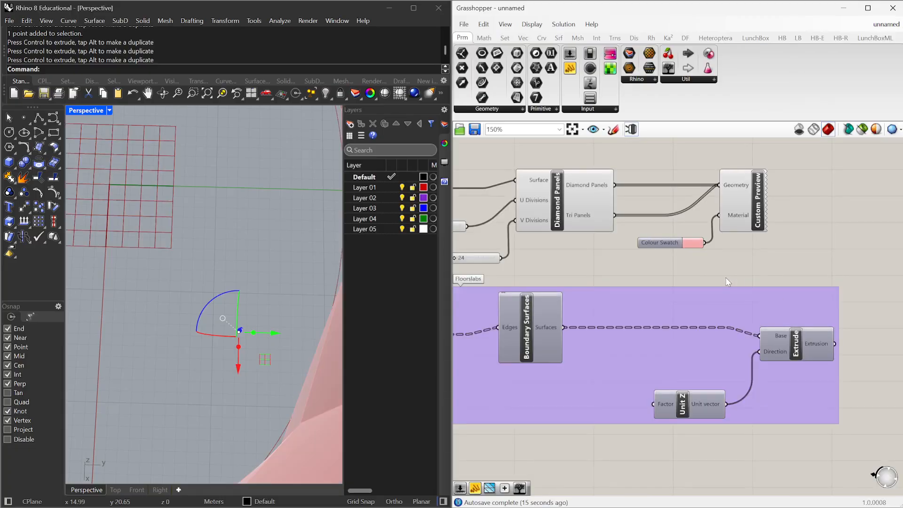
Move the Custom Preview and Colour Swatch components further right on the canvas.
{"action": "scroll", "coordinate": [663, 284], "scroll_direction": "down", "scroll_amount": 4}
{"action": "scroll", "coordinate": [216, 297], "scroll_direction": "down", "scroll_amount": 10}
{"action": "right_click_drag", "start_coordinate": [216, 316], "coordinate": [174, 249]}
{"action": "scroll", "coordinate": [197, 264], "scroll_direction": "down", "scroll_amount": 5}
{"action": "scroll", "coordinate": [731, 232], "scroll_direction": "up", "scroll_amount": 4}
{"action": "right_click_drag", "start_coordinate": [726, 249], "coordinate": [768, 287]}
{"action": "left_click_drag", "start_coordinate": [761, 325], "coordinate": [638, 255]}
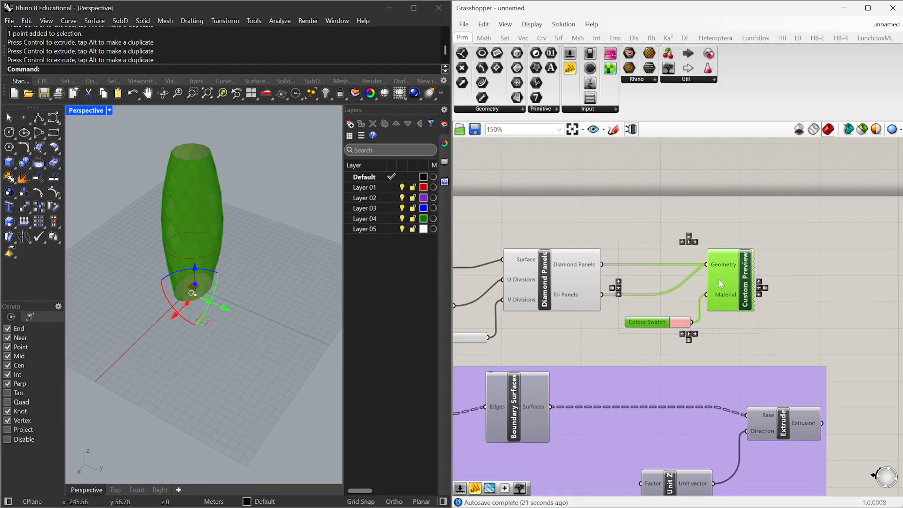
{"action": "left_click_drag", "start_coordinate": [721, 284], "coordinate": [767, 314]}
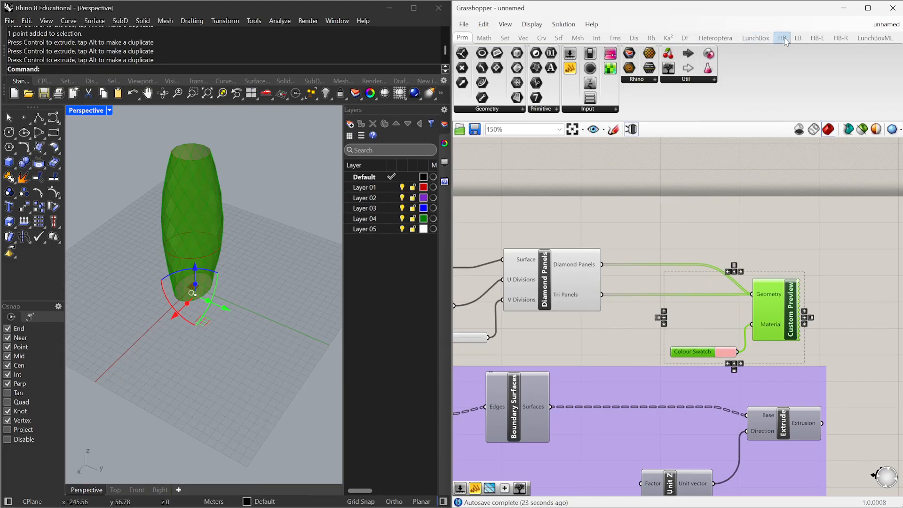
Add a LunchBox Panel Frame component and wire the Diamond Panels output into its Panel input.
{"action": "left_click", "coordinate": [754, 39]}
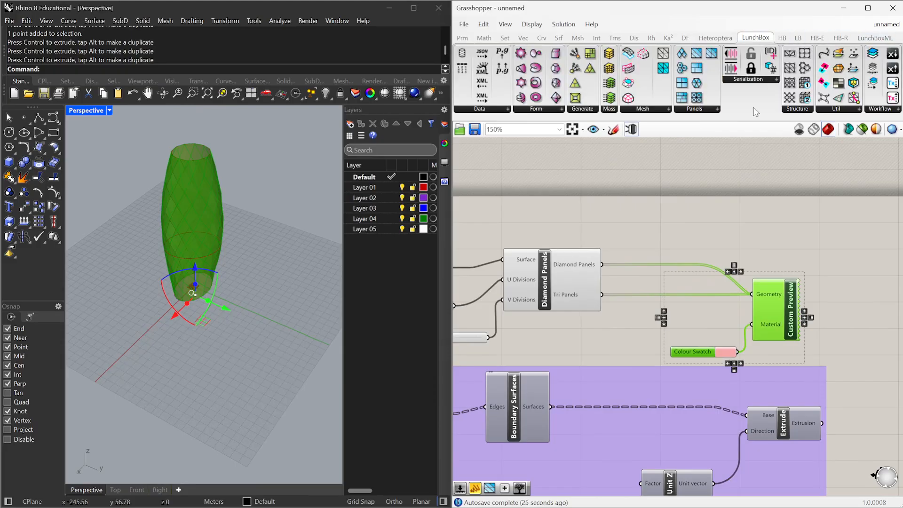
{"action": "scroll", "coordinate": [739, 186], "scroll_direction": "up", "scroll_amount": 1}
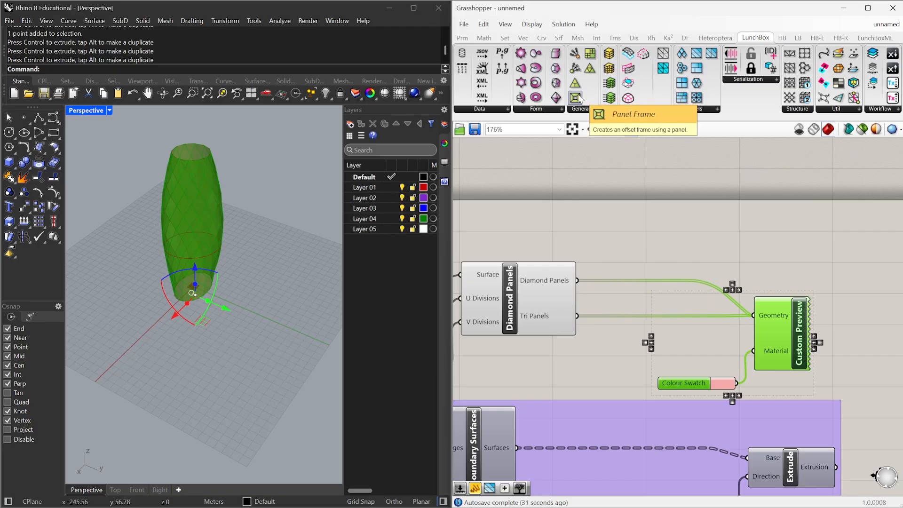
{"action": "left_click_drag", "start_coordinate": [576, 99], "coordinate": [701, 230]}
{"action": "scroll", "coordinate": [594, 280], "scroll_direction": "up", "scroll_amount": 2}
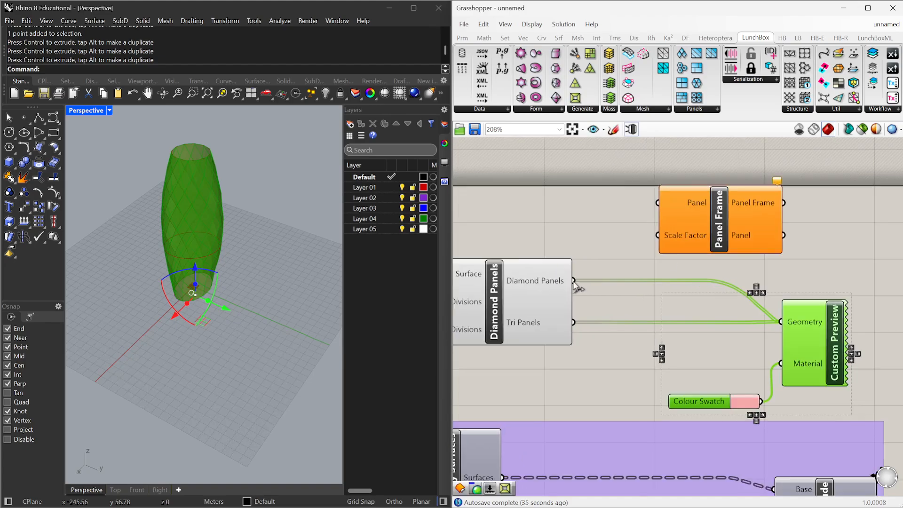
{"action": "left_click_drag", "start_coordinate": [574, 281], "coordinate": [663, 208]}
{"action": "left_click_drag", "start_coordinate": [723, 232], "coordinate": [832, 227]}
{"action": "right_click_drag", "start_coordinate": [790, 266], "coordinate": [594, 235]}
{"action": "scroll", "coordinate": [593, 235], "scroll_direction": "down", "scroll_amount": 1}
{"action": "left_click_drag", "start_coordinate": [582, 224], "coordinate": [856, 224]}
{"action": "right_click_drag", "start_coordinate": [803, 293], "coordinate": [750, 257]}
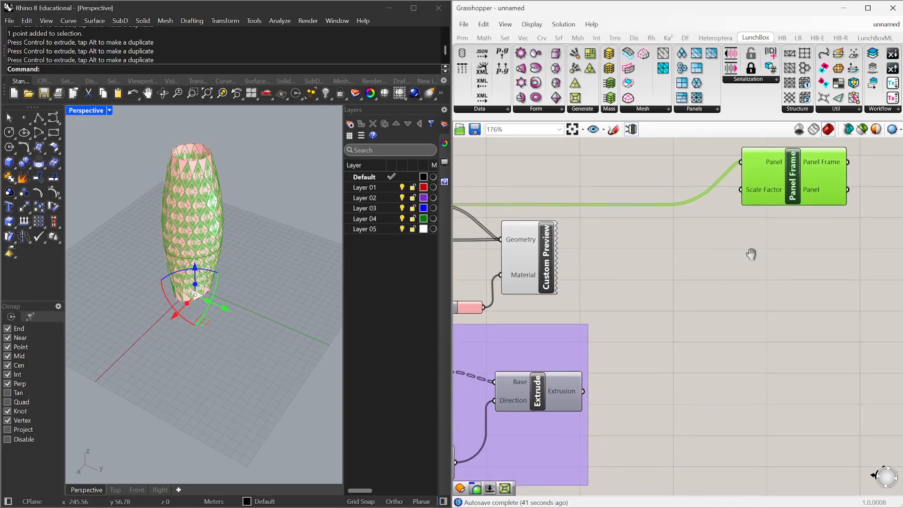
{"action": "left_click", "coordinate": [686, 282]}
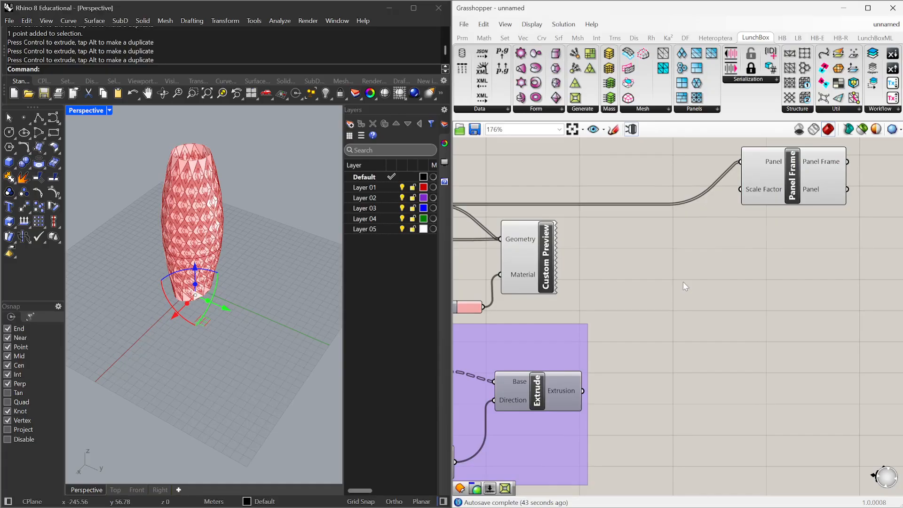
Return to the 3.5_AttractorDef document and shift the selected Step 3 components slightly.
{"action": "scroll", "coordinate": [715, 264], "scroll_direction": "down", "scroll_amount": 2}
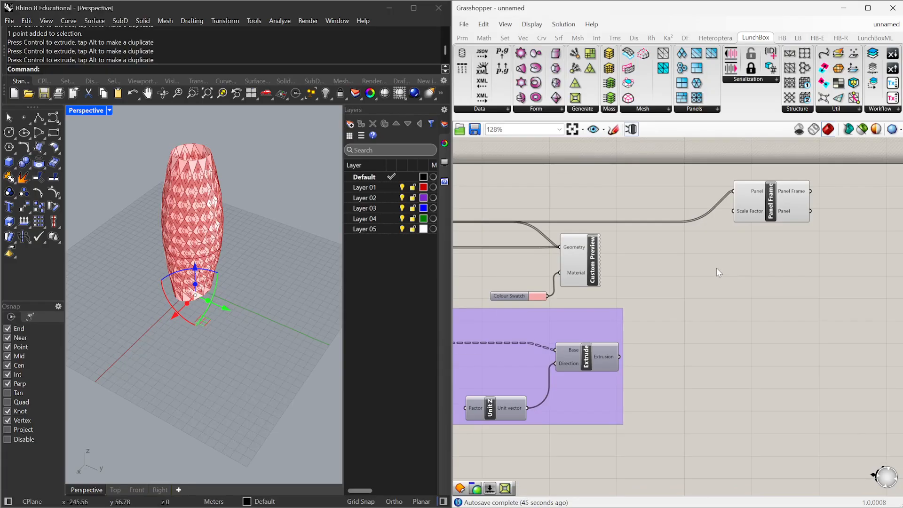
{"action": "scroll", "coordinate": [717, 272], "scroll_direction": "up", "scroll_amount": 2}
{"action": "left_click", "coordinate": [886, 24]}
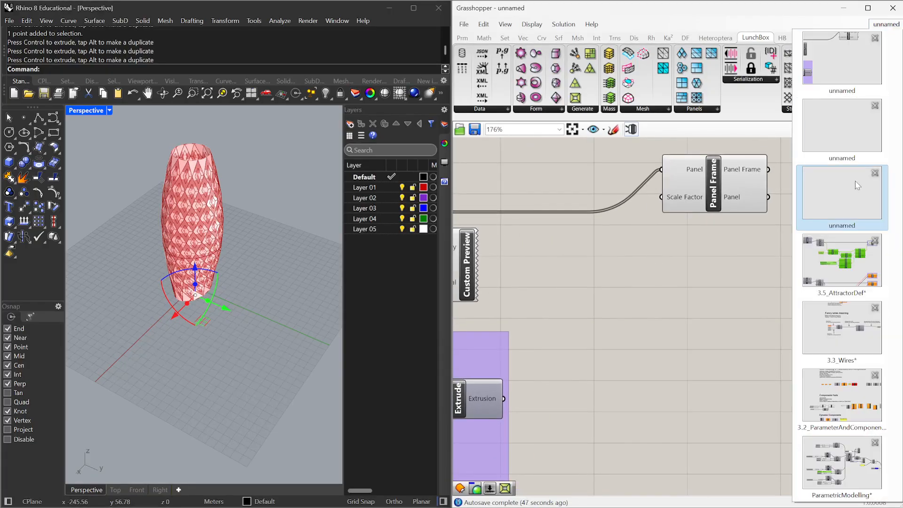
{"action": "left_click", "coordinate": [851, 254]}
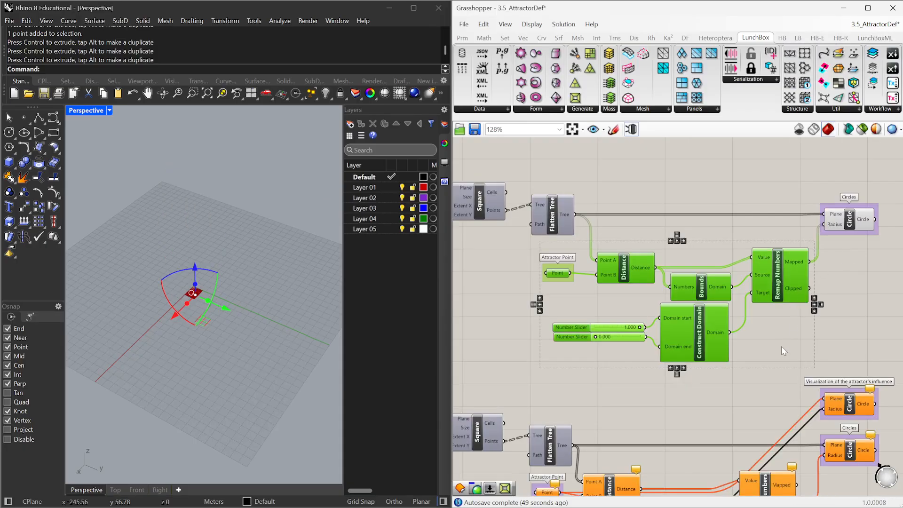
{"action": "left_click_drag", "start_coordinate": [776, 288], "coordinate": [770, 296]}
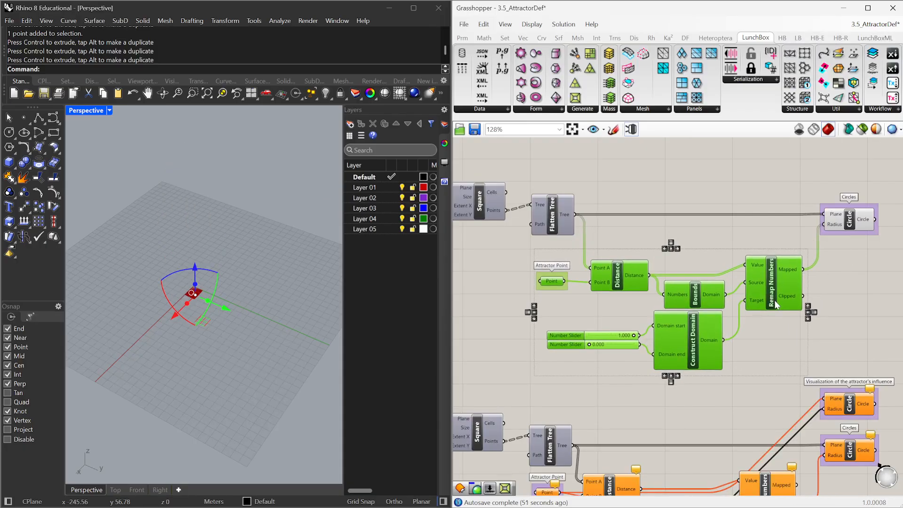
Switch to the unnamed Diamond Panels document and reposition the Panel Frame component on the canvas.
{"action": "left_click", "coordinate": [875, 24]}
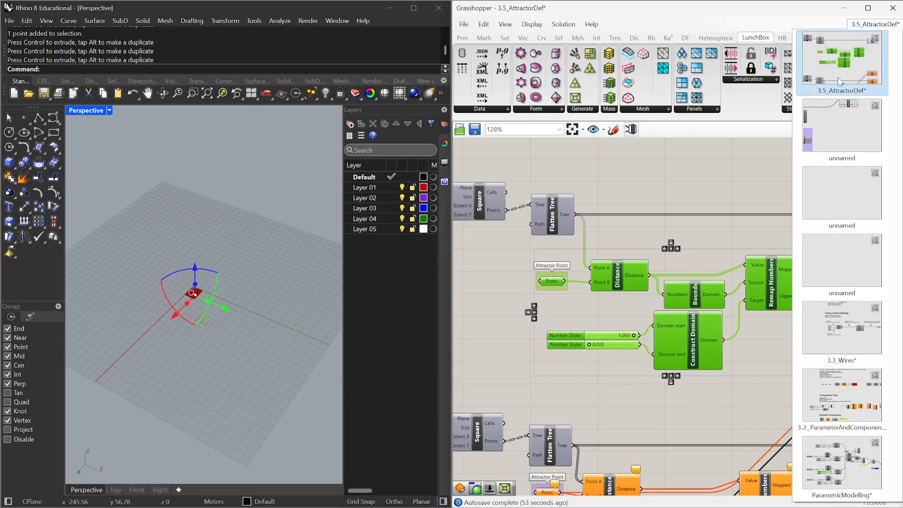
{"action": "left_click", "coordinate": [846, 149]}
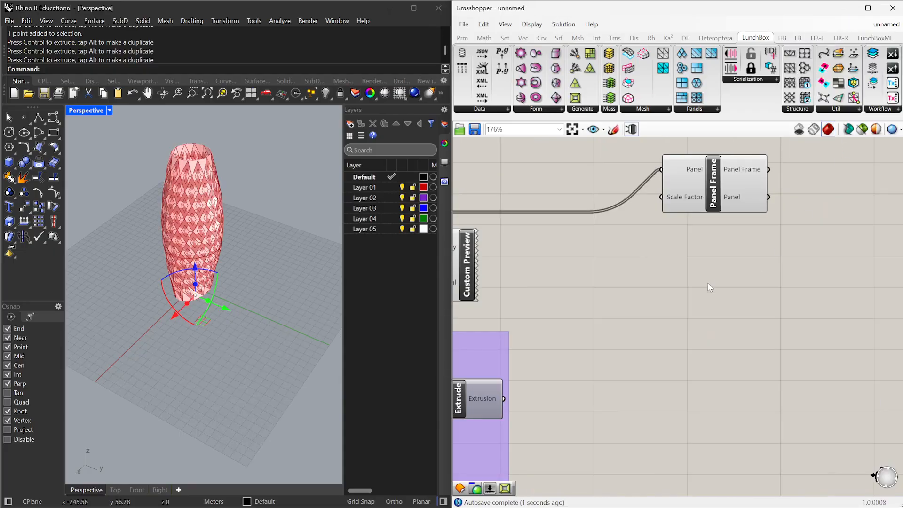
{"action": "right_click_drag", "start_coordinate": [689, 253], "coordinate": [701, 261]}
{"action": "left_click_drag", "start_coordinate": [720, 208], "coordinate": [767, 233]}
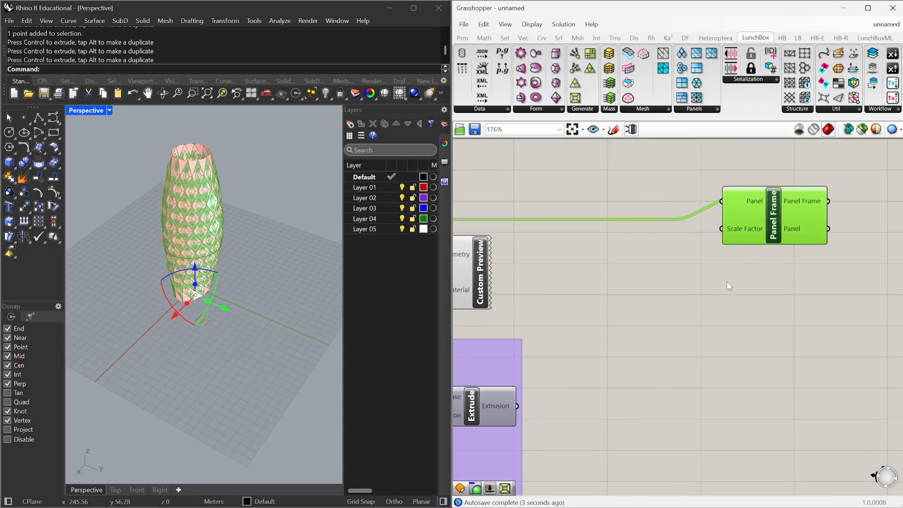
{"action": "right_click_drag", "start_coordinate": [723, 284], "coordinate": [654, 245]}
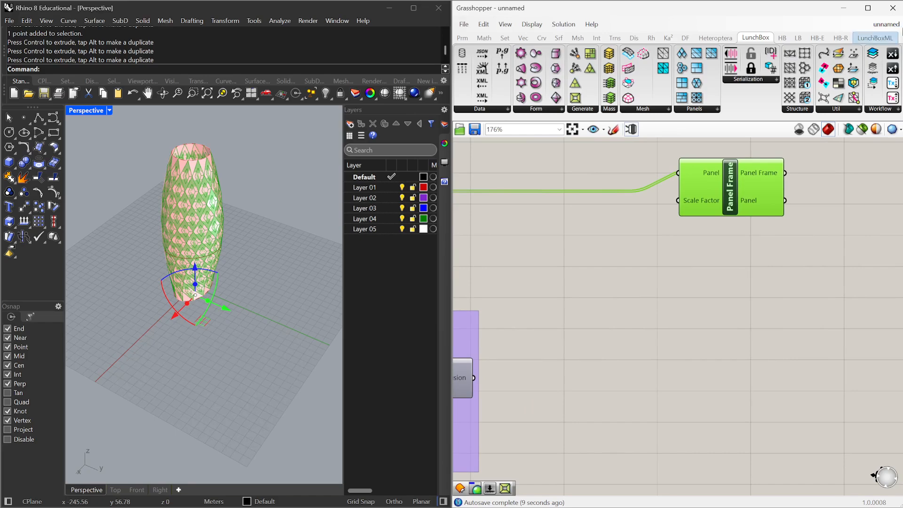
Return to the 3.5_AttractorDef document and examine the attractor components as a reference.
{"action": "left_click", "coordinate": [882, 24]}
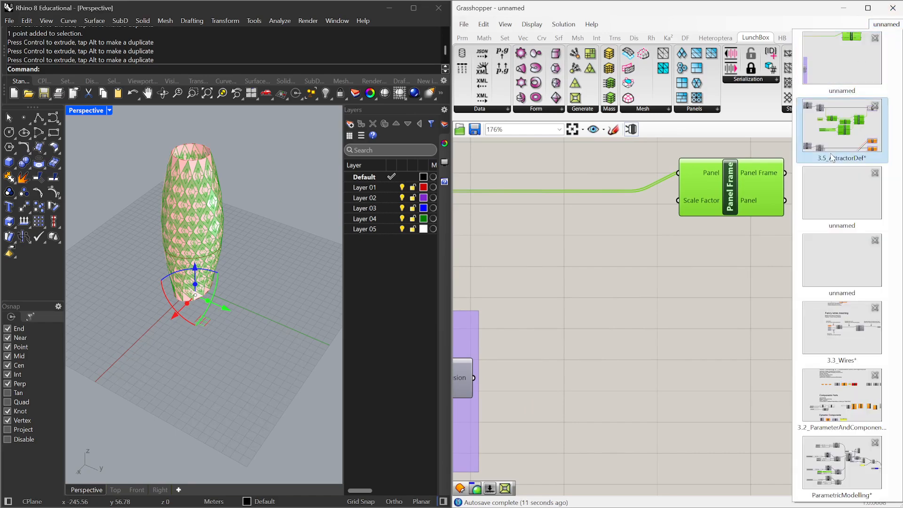
{"action": "left_click", "coordinate": [837, 141]}
{"action": "scroll", "coordinate": [623, 283], "scroll_direction": "up", "scroll_amount": 2}
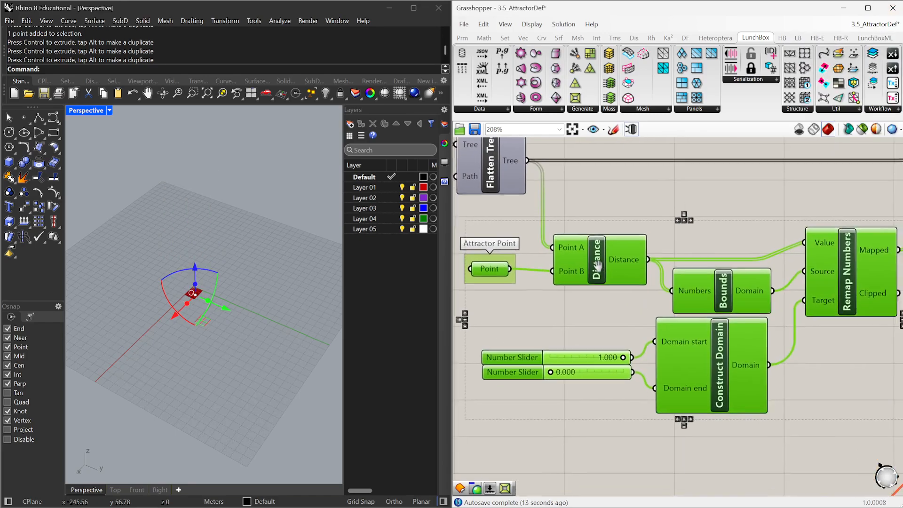
{"action": "left_click_drag", "start_coordinate": [519, 267], "coordinate": [515, 263]}
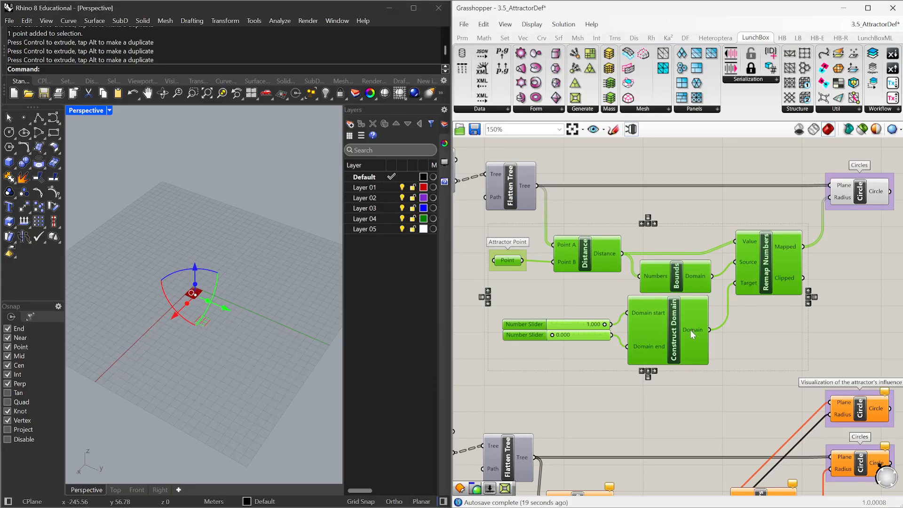
{"action": "right_click_drag", "start_coordinate": [685, 332], "coordinate": [668, 330]}
{"action": "left_click", "coordinate": [849, 301]}
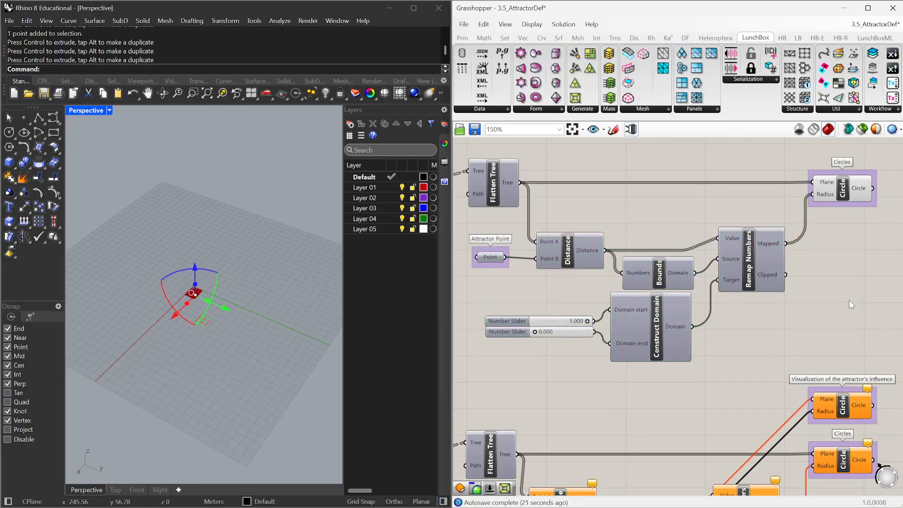
Back in the unnamed document, add a Point parameter to the canvas below the Panel Frame.
{"action": "left_click", "coordinate": [871, 25]}
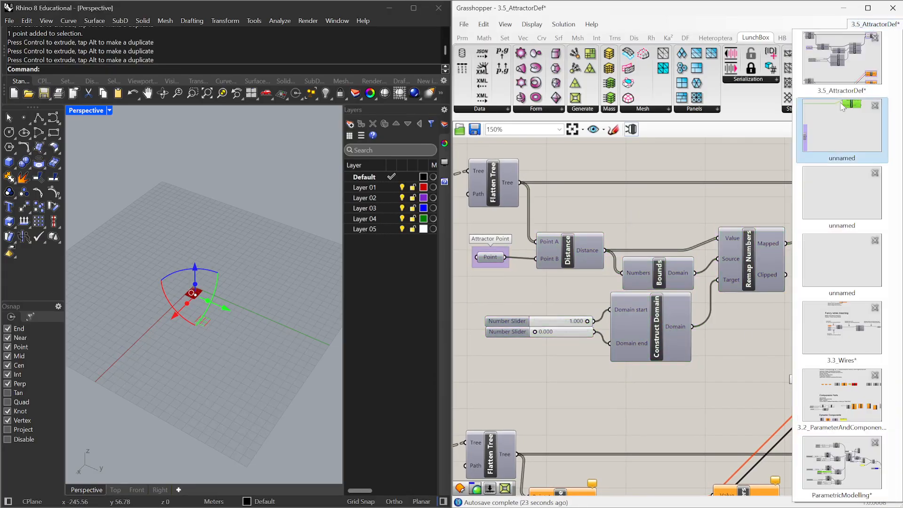
{"action": "left_click", "coordinate": [850, 139]}
{"action": "scroll", "coordinate": [721, 228], "scroll_direction": "up", "scroll_amount": 1}
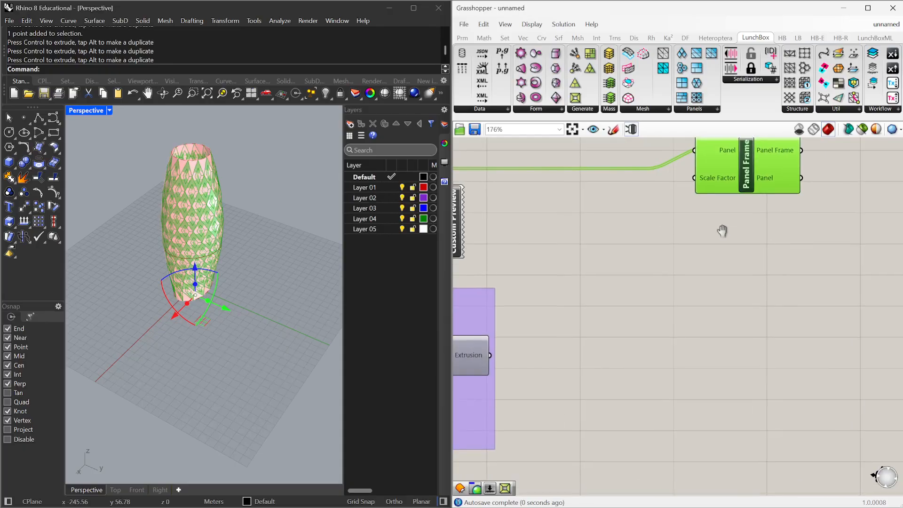
{"action": "double_click", "coordinate": [658, 284]}
{"action": "type", "text": "point"}
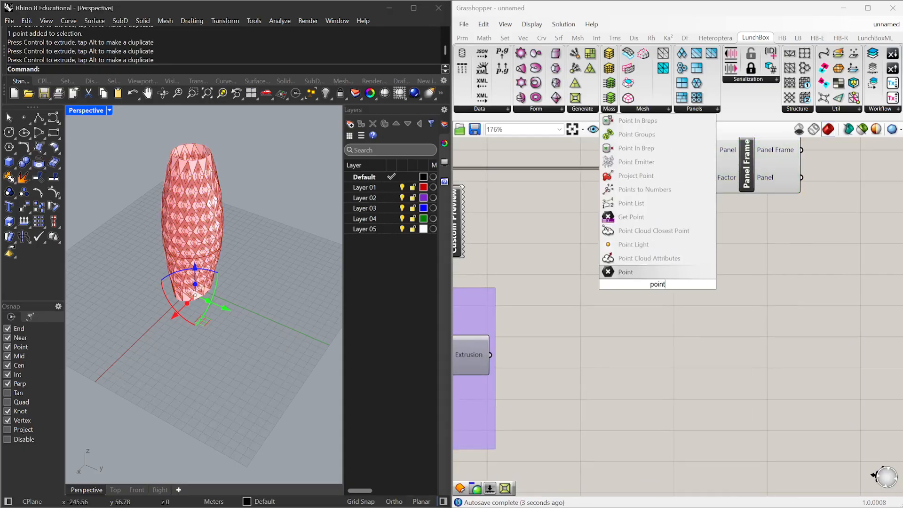
{"action": "key", "text": "Return"}
{"action": "left_click_drag", "start_coordinate": [658, 284], "coordinate": [567, 251]}
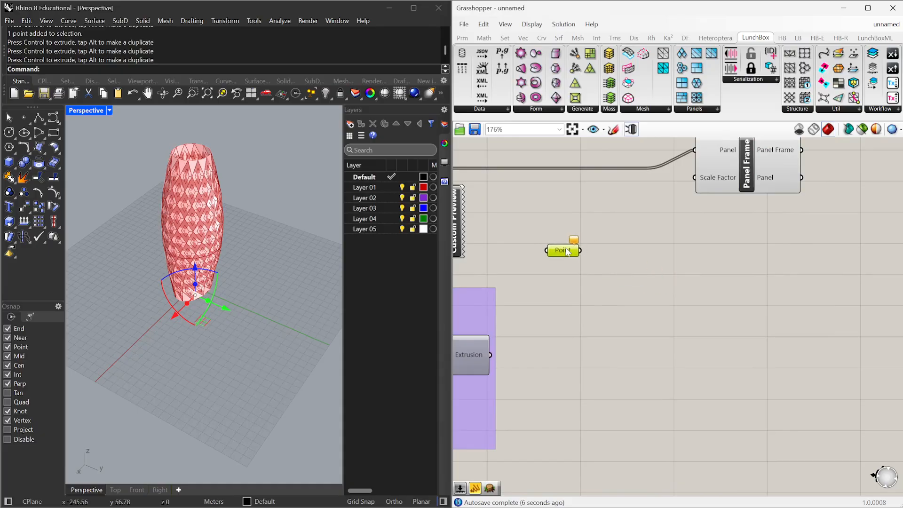
Add a Bounds component to the right of the Point parameter.
{"action": "double_click", "coordinate": [653, 261]}
{"action": "type", "text": "bounds"}
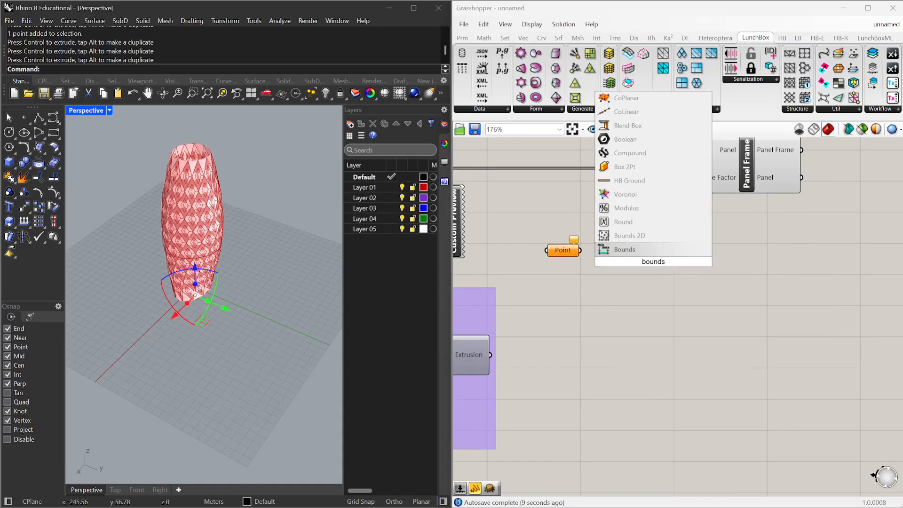
{"action": "key", "text": "Return"}
{"action": "mouse_move", "coordinate": [653, 260]}
{"action": "left_mouse_down"}
{"action": "mouse_move", "coordinate": [615, 259]}
{"action": "mouse_move", "coordinate": [651, 261]}
{"action": "left_mouse_up"}
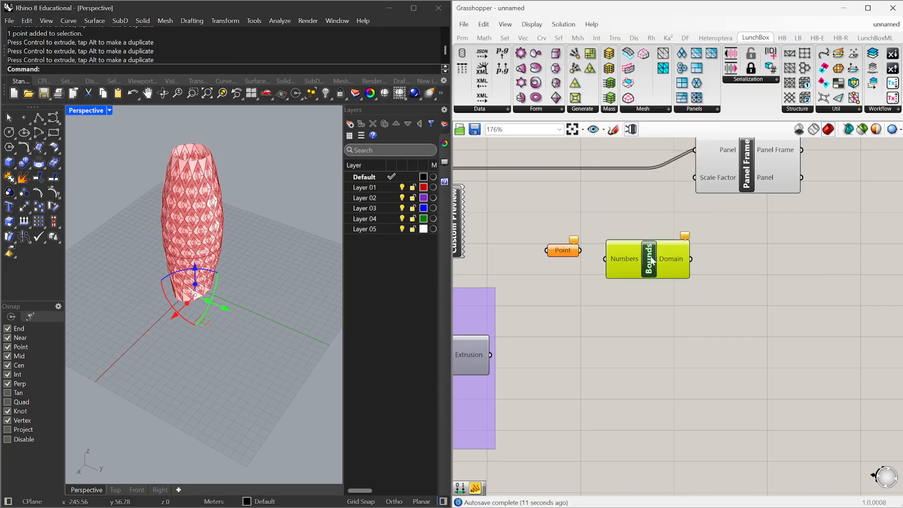
Add a Construct Domain component below the Bounds component.
{"action": "double_click", "coordinate": [644, 309]}
{"action": "type", "text": "condt"}
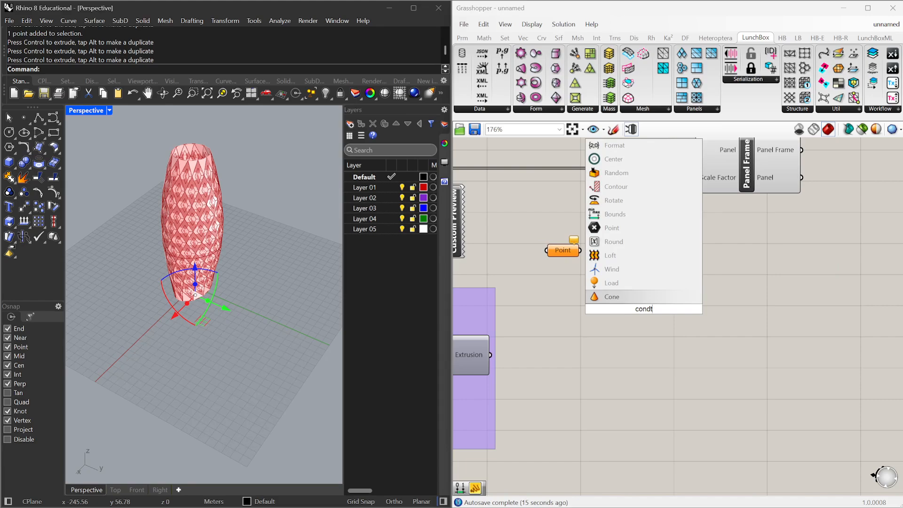
{"action": "key", "text": "BackSpace"}
{"action": "key", "text": "BackSpace"}
{"action": "type", "text": "struct"}
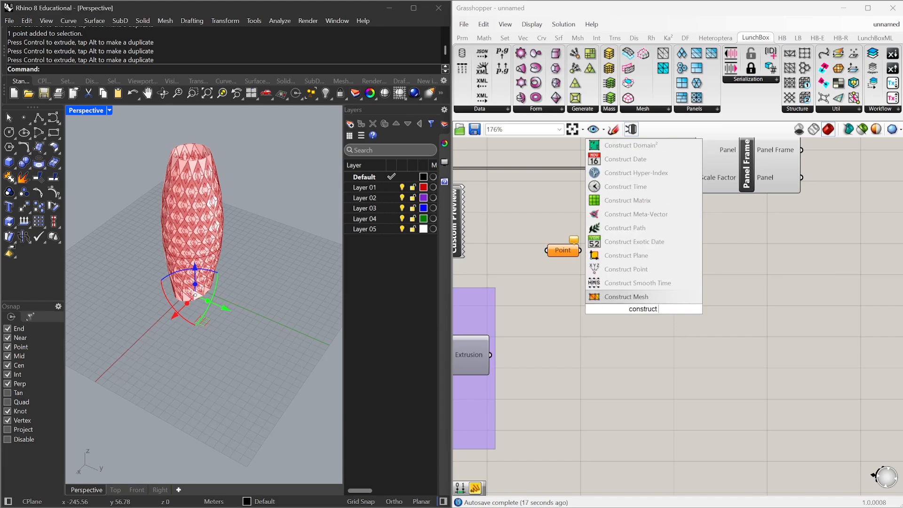
{"action": "type", "text": " dom"}
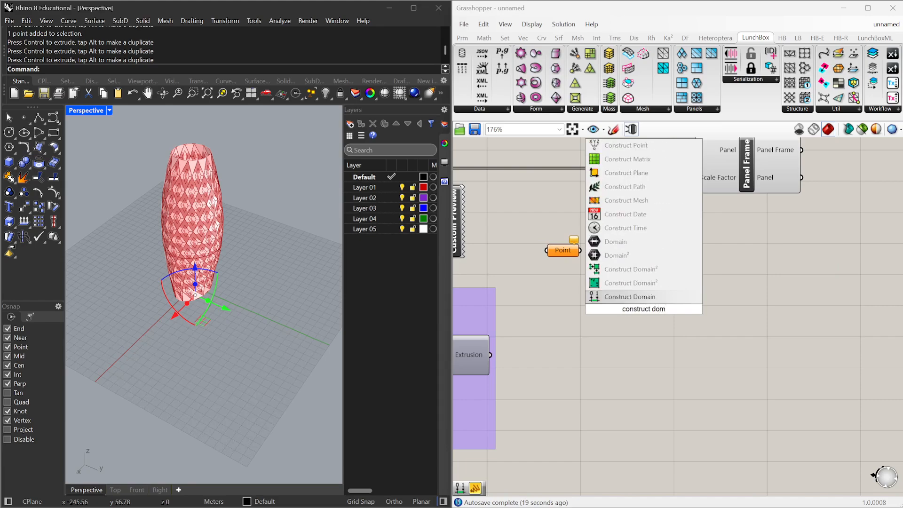
{"action": "key", "text": "Return"}
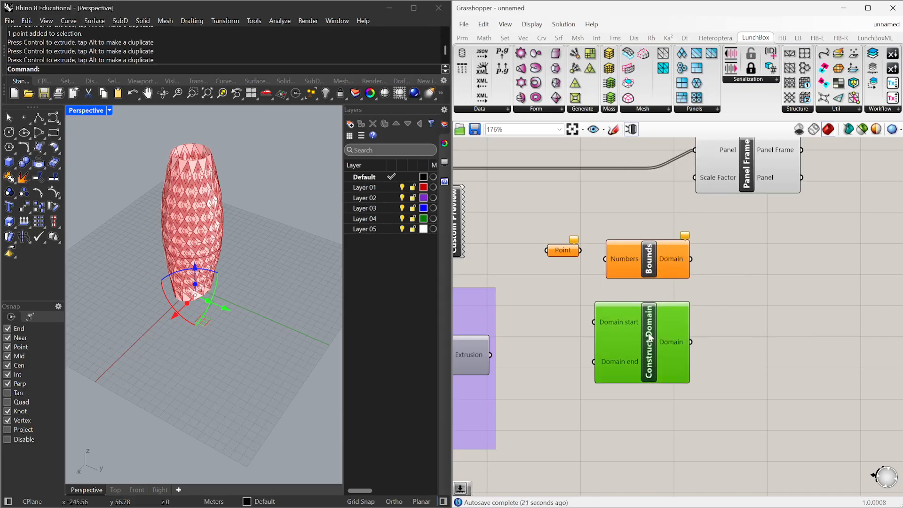
Add a Remap Numbers component to the right of the Bounds component.
{"action": "right_click_drag", "start_coordinate": [718, 301], "coordinate": [664, 298]}
{"action": "double_click", "coordinate": [687, 284]}
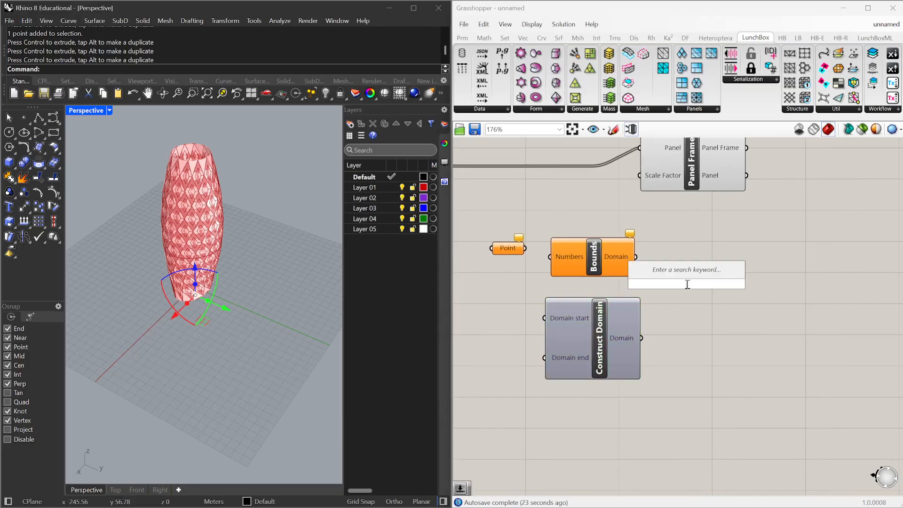
{"action": "type", "text": "remap"}
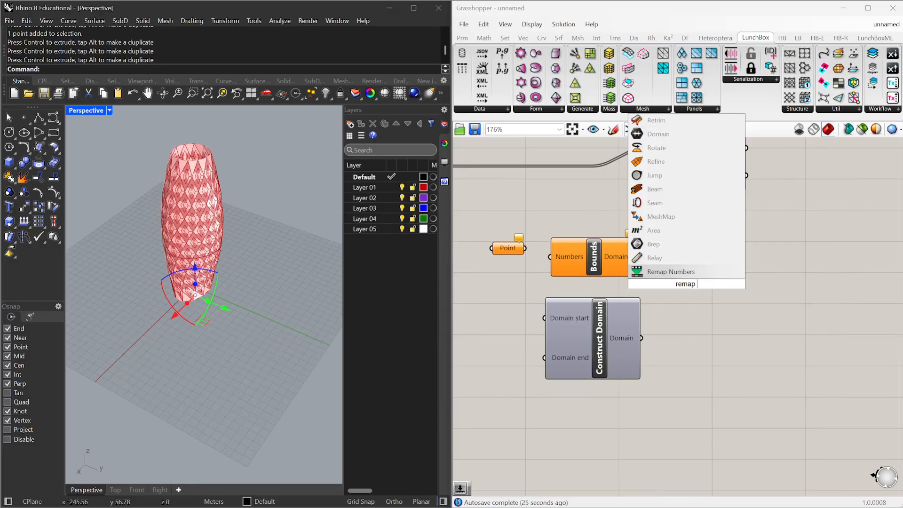
{"action": "key", "text": "Return"}
{"action": "left_click_drag", "start_coordinate": [689, 282], "coordinate": [710, 281]}
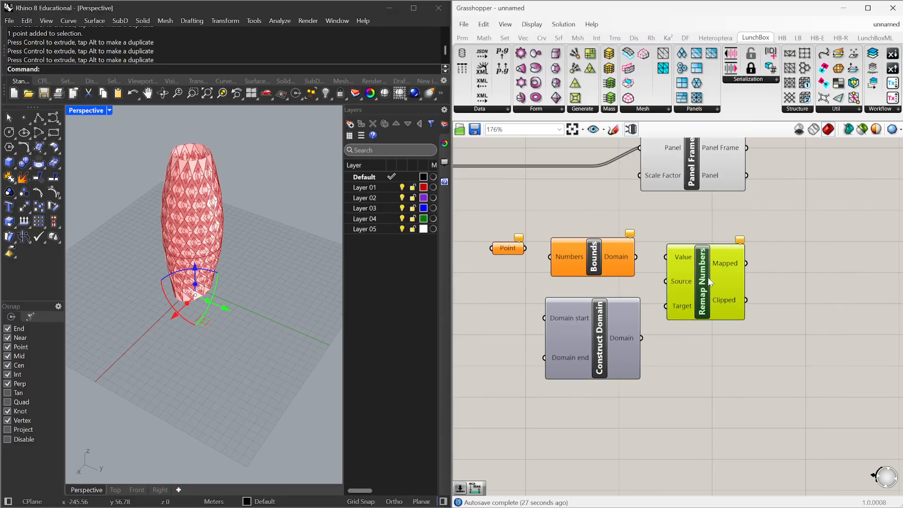
Switch briefly to the 3.5_AttractorDef document to compare the layout, then return.
{"action": "scroll", "coordinate": [764, 212], "scroll_direction": "down", "scroll_amount": 2}
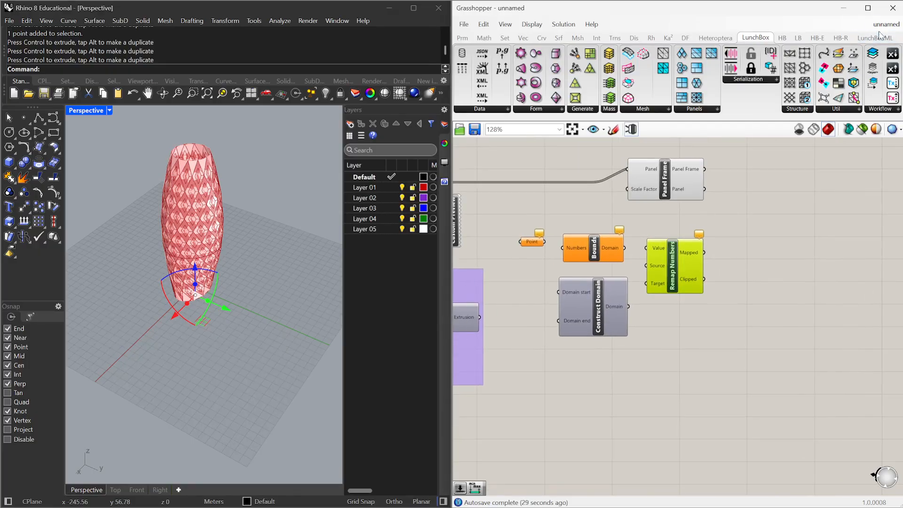
{"action": "mouse_move", "coordinate": [880, 29]}
{"action": "left_click", "coordinate": [850, 121]}
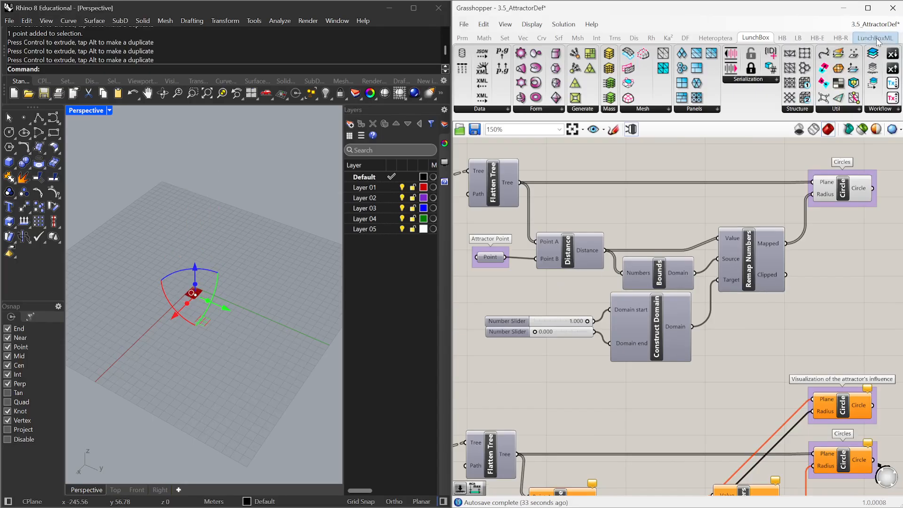
{"action": "mouse_move", "coordinate": [870, 30]}
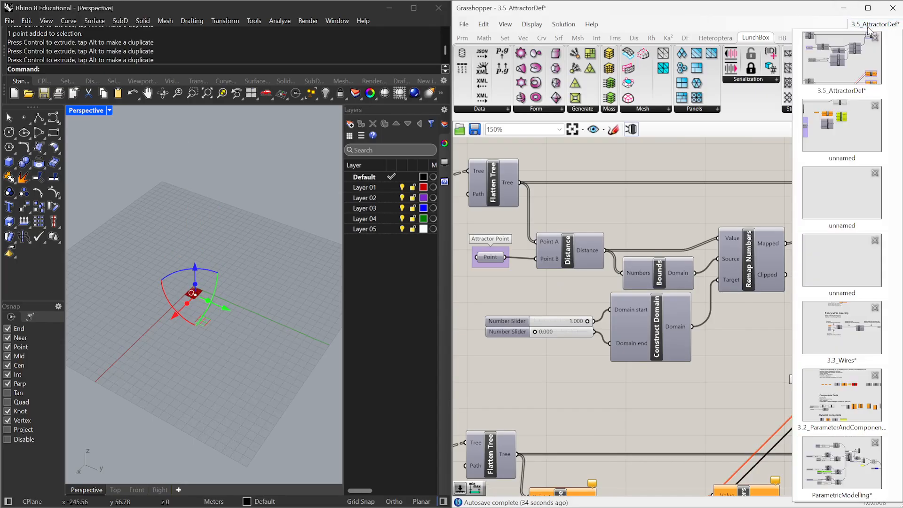
{"action": "left_click", "coordinate": [841, 136]}
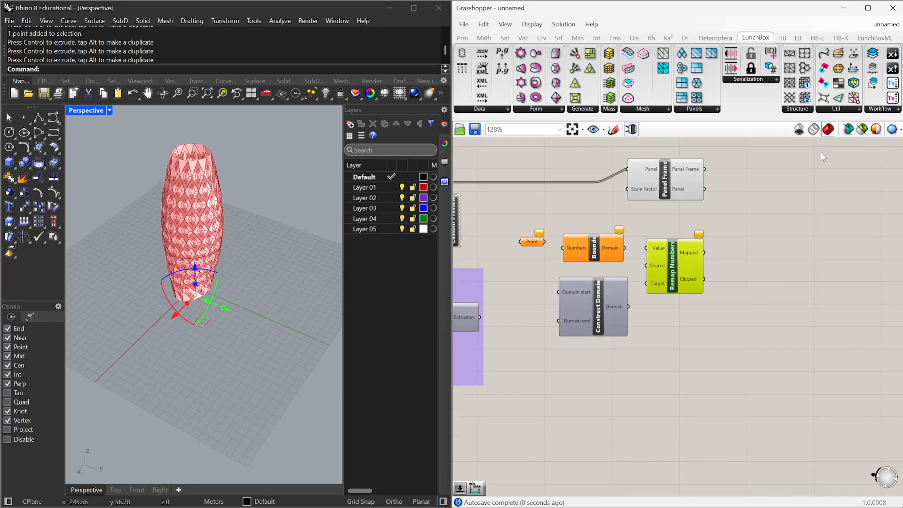
Add a Distance component between the Point parameter and Bounds, moving the Point parameter beside it.
{"action": "right_click_drag", "start_coordinate": [649, 265], "coordinate": [729, 258]}
{"action": "left_click_drag", "start_coordinate": [795, 346], "coordinate": [752, 252]}
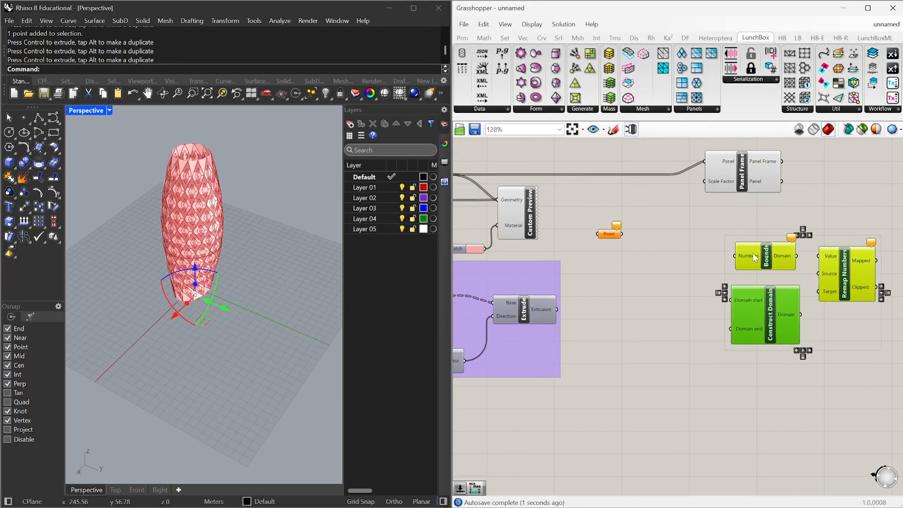
{"action": "left_click", "coordinate": [685, 258]}
{"action": "double_click", "coordinate": [686, 259]}
{"action": "type", "text": "distance"}
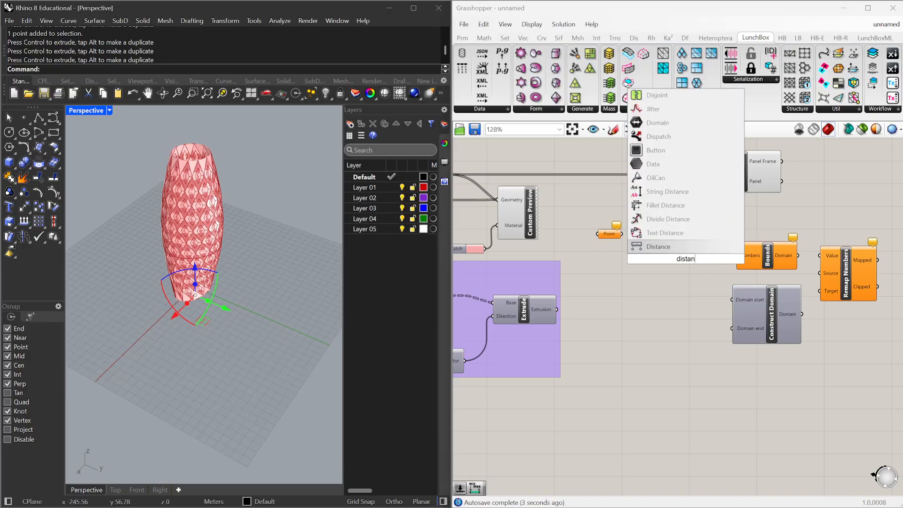
{"action": "key", "text": "Return"}
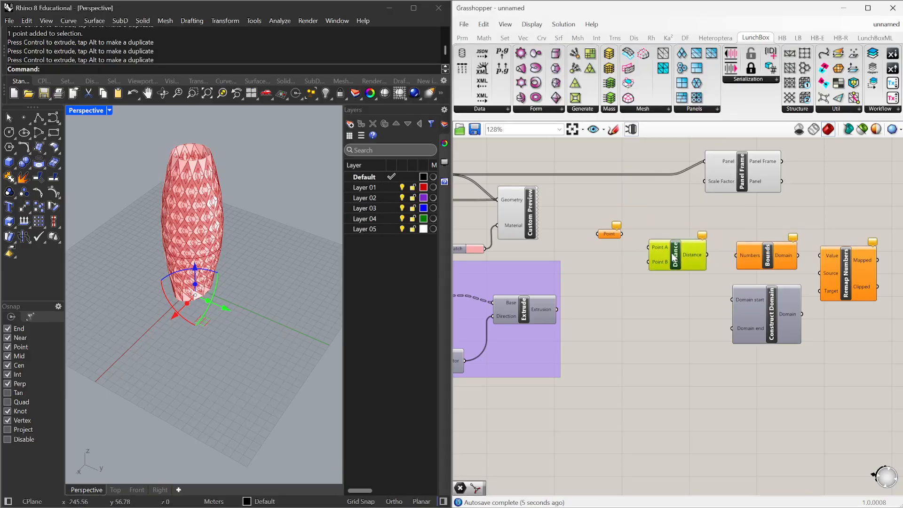
{"action": "left_click_drag", "start_coordinate": [613, 236], "coordinate": [608, 259]}
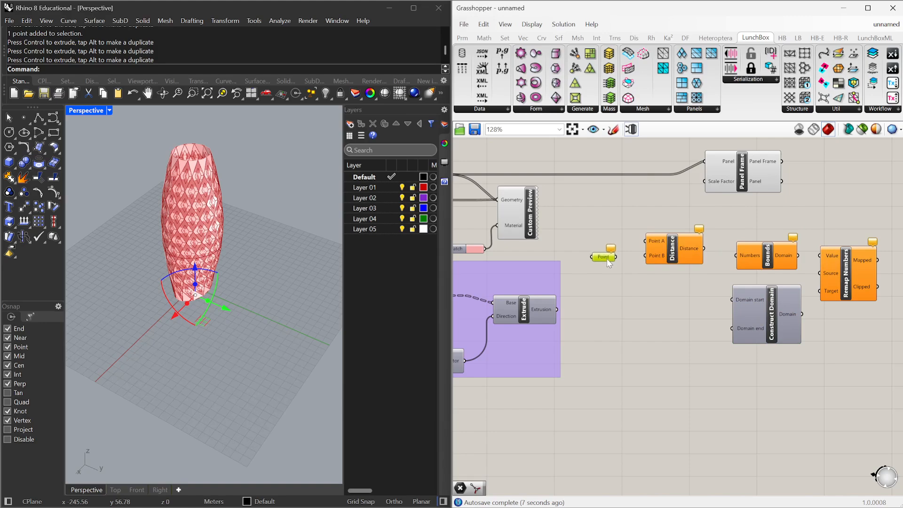
Connect the Point parameter's output to the Distance component's Point B input.
{"action": "scroll", "coordinate": [624, 257], "scroll_direction": "up", "scroll_amount": 4}
{"action": "scroll", "coordinate": [554, 258], "scroll_direction": "down", "scroll_amount": 3}
{"action": "right_click_drag", "start_coordinate": [647, 257], "coordinate": [599, 245]}
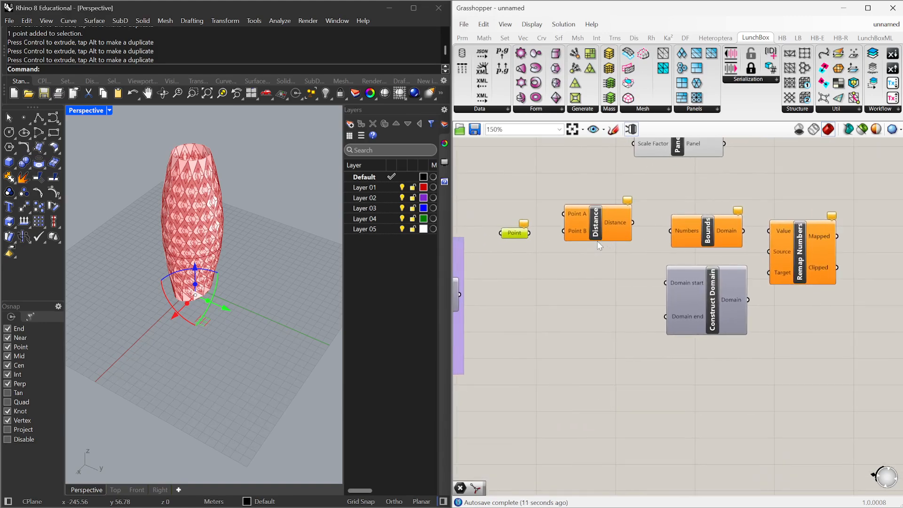
{"action": "scroll", "coordinate": [537, 238], "scroll_direction": "up", "scroll_amount": 1}
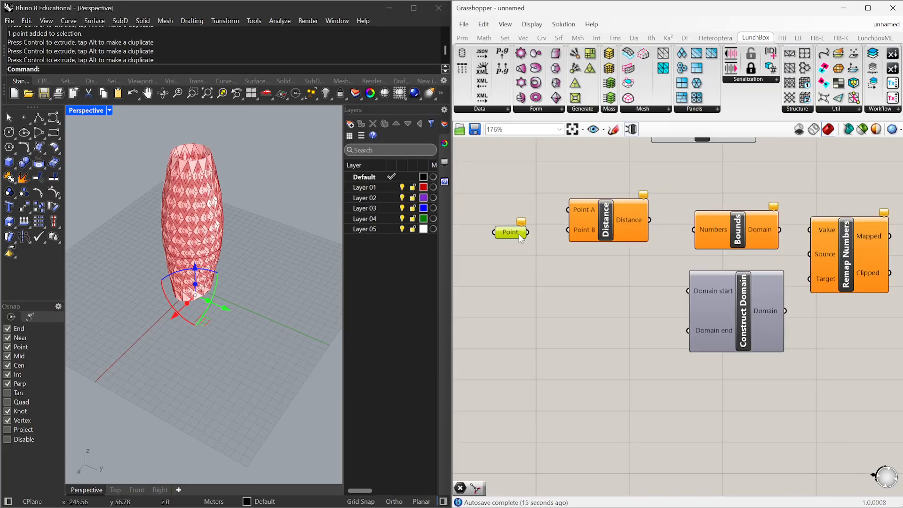
{"action": "left_click_drag", "start_coordinate": [527, 231], "coordinate": [567, 230]}
Place a point object in the Rhino viewport beside the base of the vase.
{"action": "left_click", "coordinate": [26, 115]}
{"action": "left_click", "coordinate": [201, 278]}
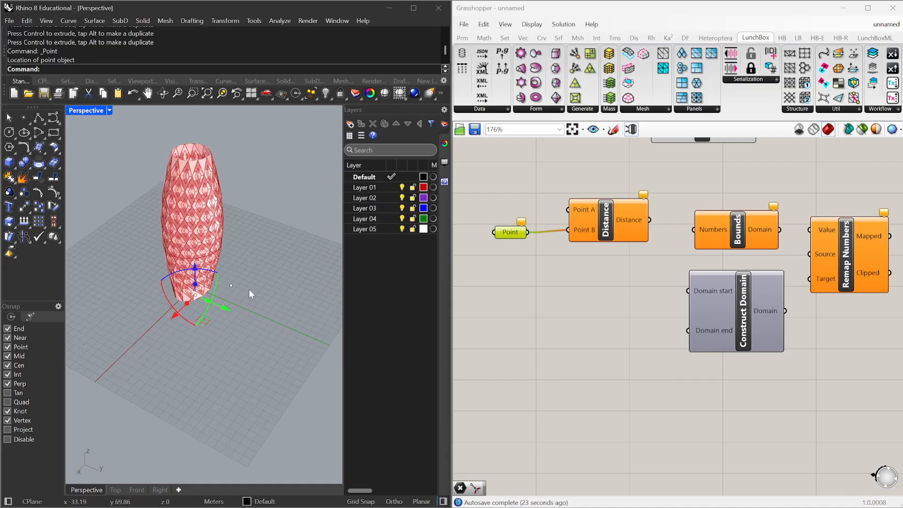
{"action": "scroll", "coordinate": [232, 284], "scroll_direction": "up", "scroll_amount": 5}
{"action": "scroll", "coordinate": [250, 290], "scroll_direction": "up", "scroll_amount": 2}
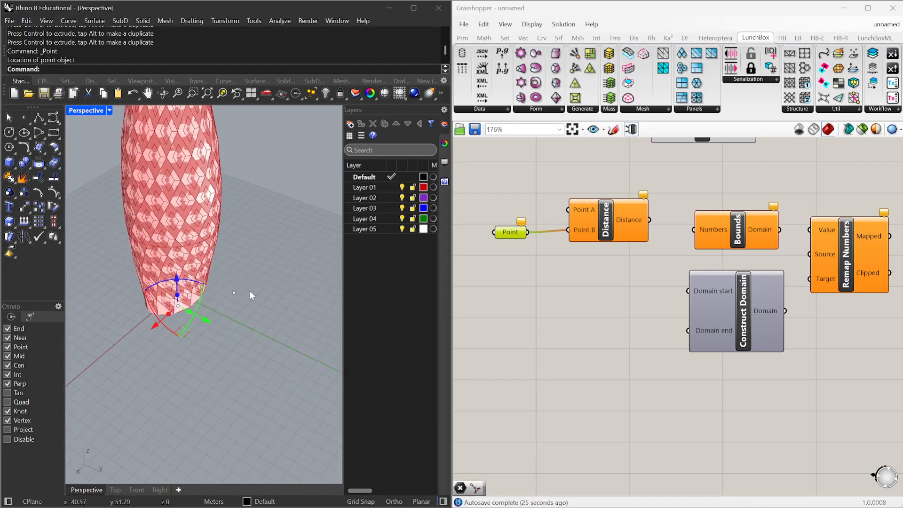
Move the new point upward with the gumball and undo the move.
{"action": "left_click", "coordinate": [233, 285]}
{"action": "left_click_drag", "start_coordinate": [253, 226], "coordinate": [257, 175]}
{"action": "key", "text": "Escape"}
{"action": "scroll", "coordinate": [241, 287], "scroll_direction": "down", "scroll_amount": 1}
{"action": "scroll", "coordinate": [241, 287], "scroll_direction": "up", "scroll_amount": 1}
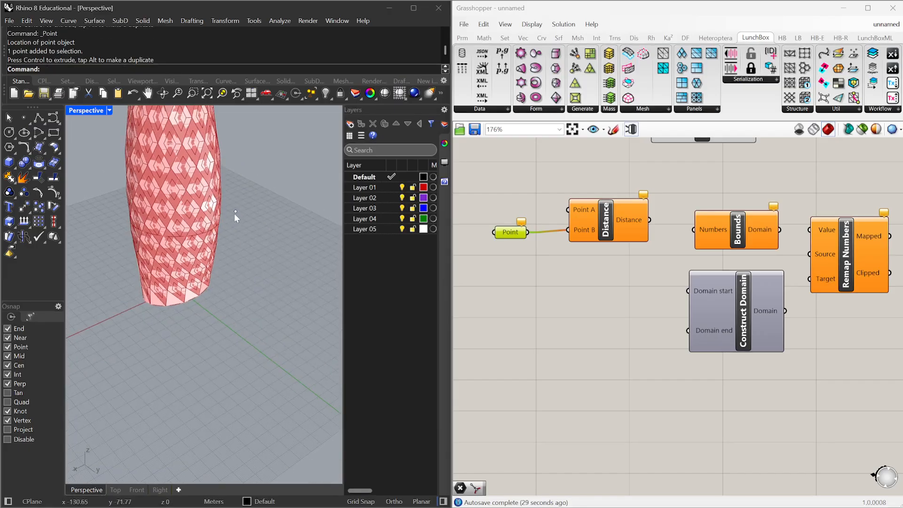
{"action": "key", "text": "ctrl+z"}
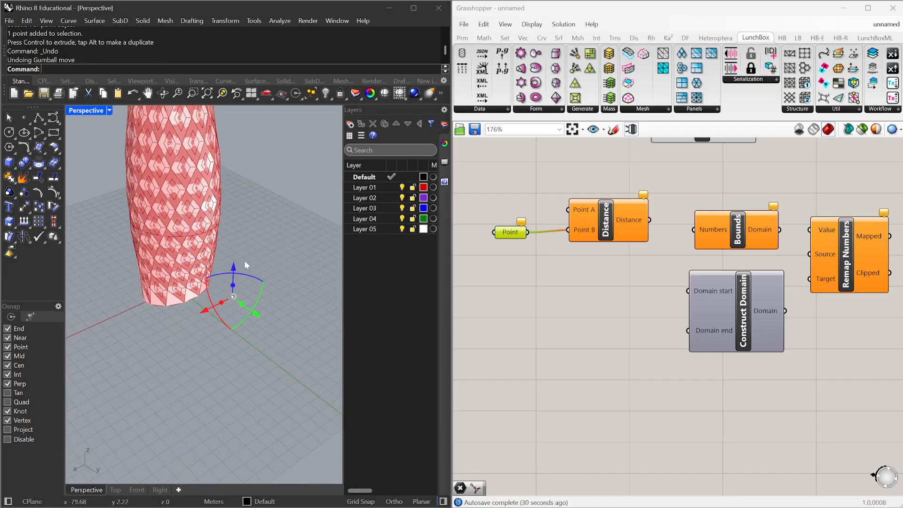
Set the Point parameter to reference the new point beside the vase in the Rhino viewport.
{"action": "right_click", "coordinate": [508, 233]}
{"action": "left_click", "coordinate": [544, 402]}
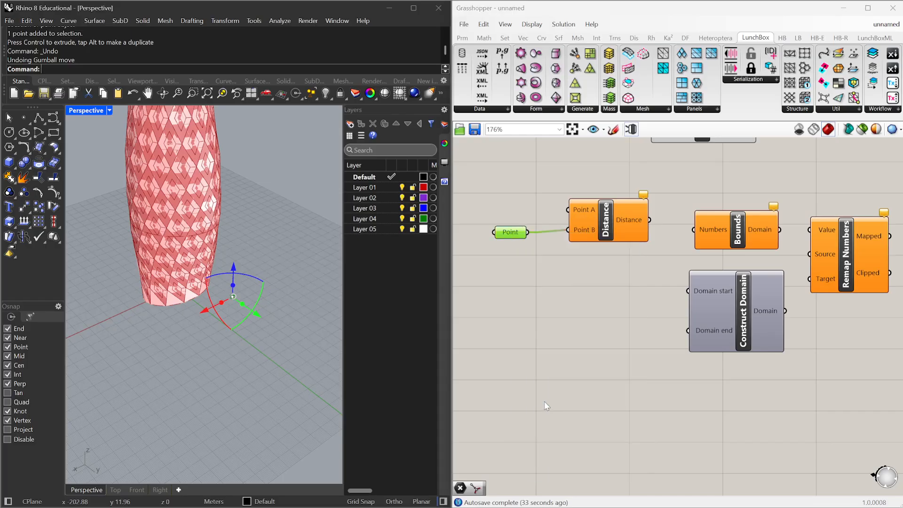
{"action": "scroll", "coordinate": [225, 300], "scroll_direction": "up", "scroll_amount": 4}
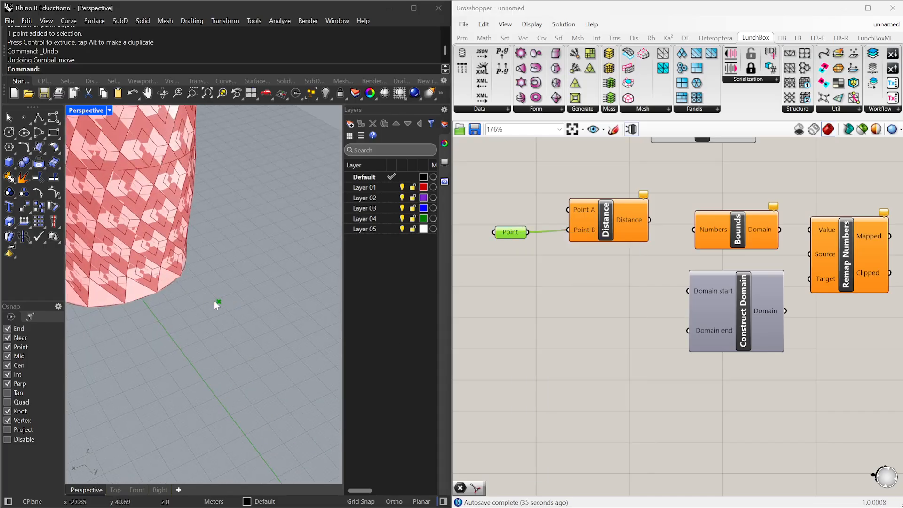
{"action": "left_click", "coordinate": [217, 303]}
{"action": "left_click", "coordinate": [250, 192]}
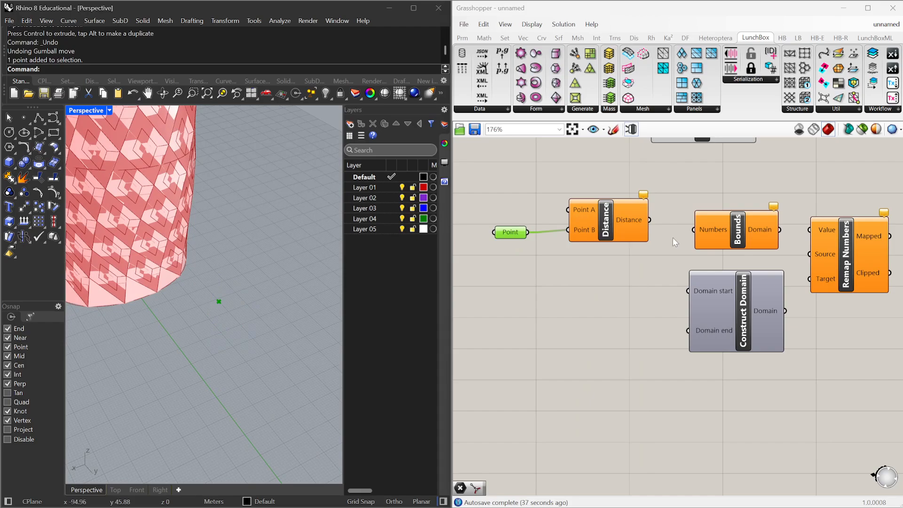
Move the Panel Frame component further right on the canvas to make room.
{"action": "scroll", "coordinate": [672, 238], "scroll_direction": "down", "scroll_amount": 3}
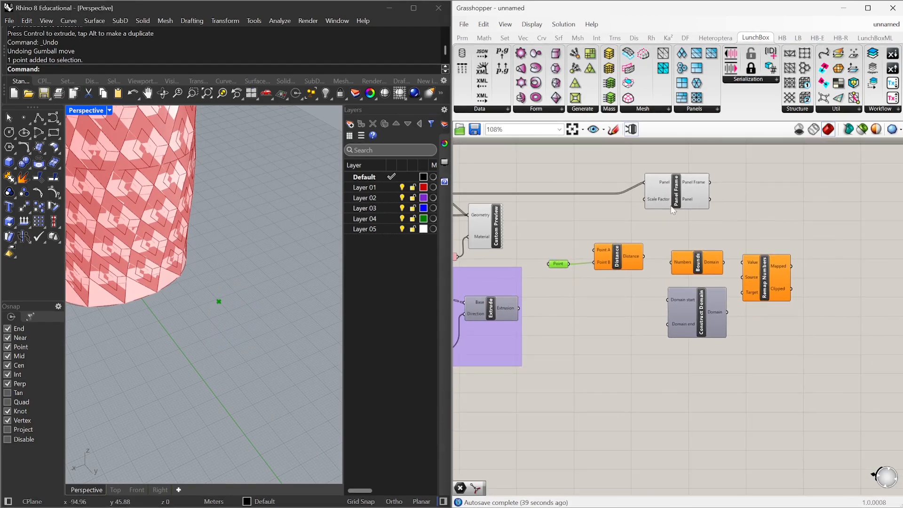
{"action": "left_click_drag", "start_coordinate": [680, 195], "coordinate": [738, 193]}
{"action": "left_click_drag", "start_coordinate": [747, 196], "coordinate": [766, 204]}
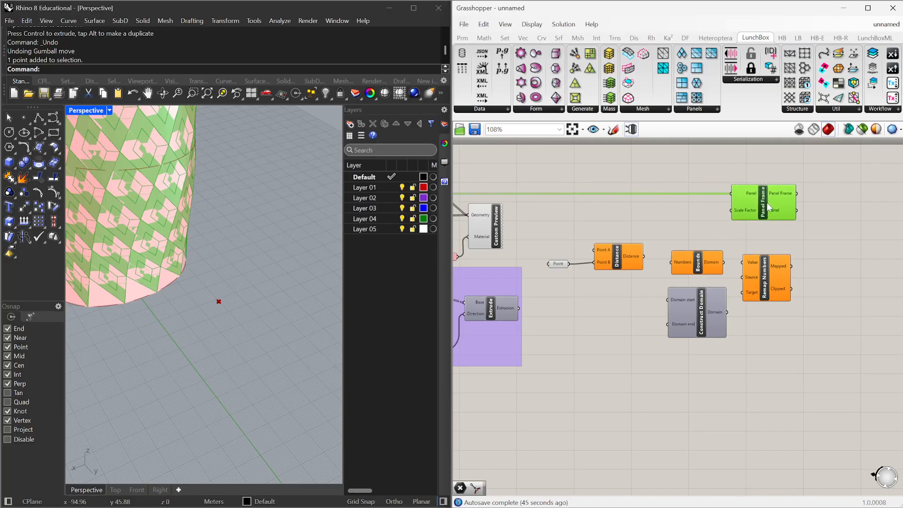
{"action": "right_click_drag", "start_coordinate": [671, 206], "coordinate": [714, 238]}
Shift the Custom Preview component slightly down and right on the canvas.
{"action": "scroll", "coordinate": [720, 227], "scroll_direction": "up", "scroll_amount": 1}
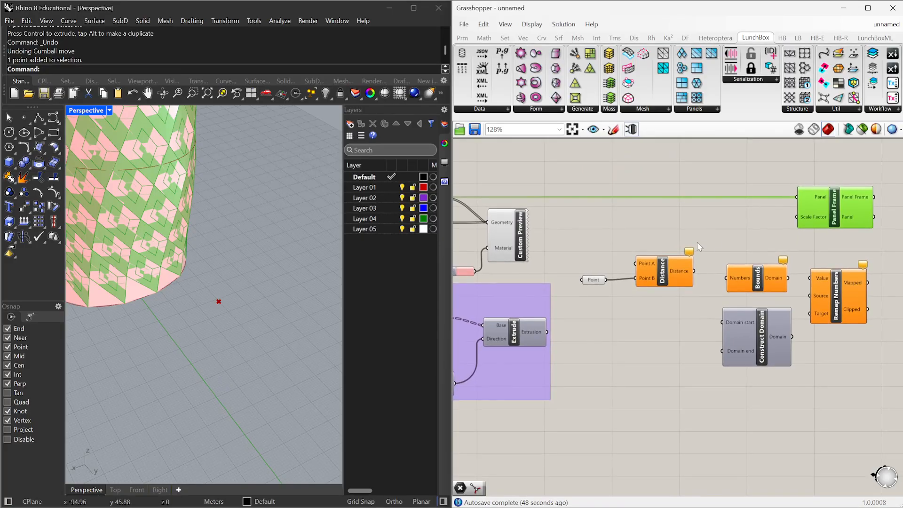
{"action": "right_click_drag", "start_coordinate": [621, 235], "coordinate": [725, 242]}
{"action": "scroll", "coordinate": [639, 249], "scroll_direction": "down", "scroll_amount": 1}
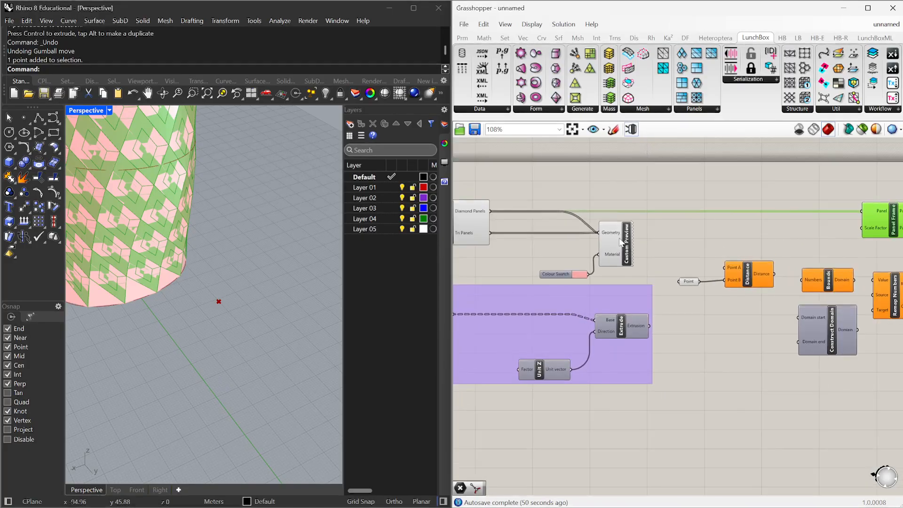
{"action": "left_click_drag", "start_coordinate": [620, 242], "coordinate": [621, 256]}
{"action": "right_click_drag", "start_coordinate": [623, 241], "coordinate": [633, 239]}
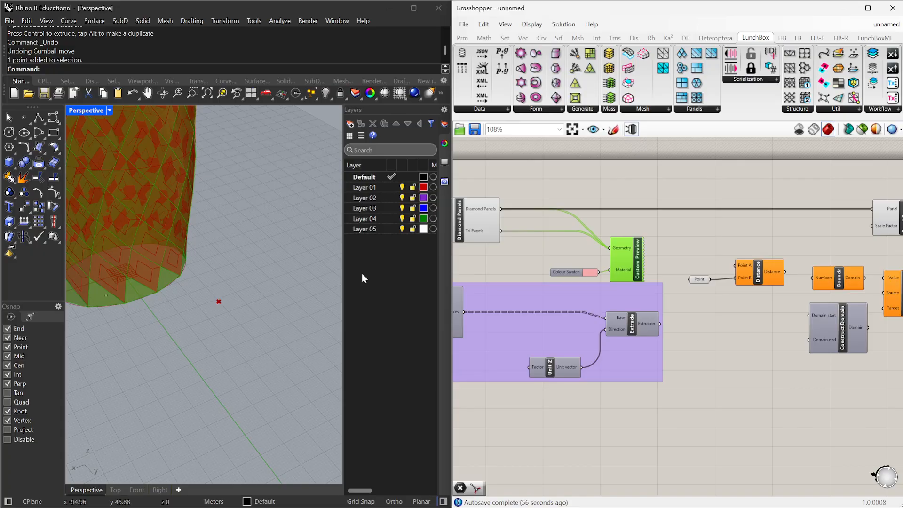
Add an Area component and connect the Diamond Panels output to its Geometry input.
{"action": "double_click", "coordinate": [719, 229]}
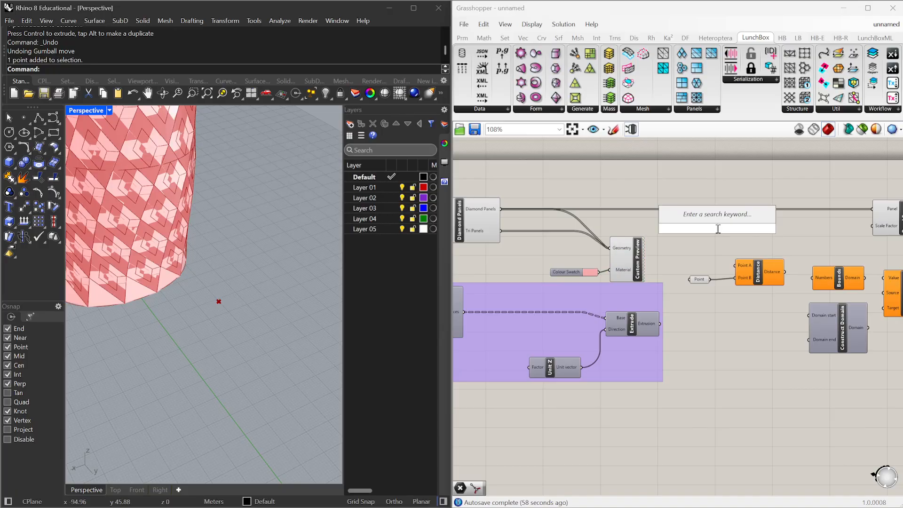
{"action": "type", "text": "area"}
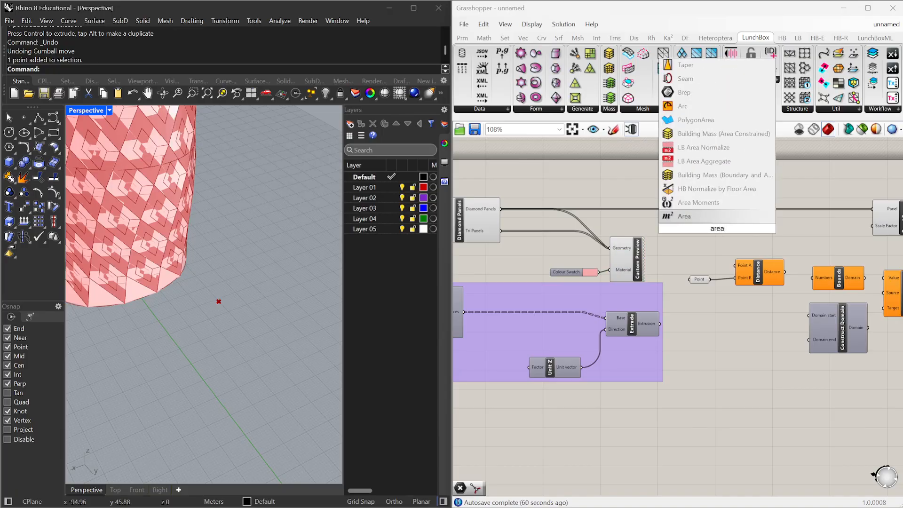
{"action": "left_click", "coordinate": [704, 218]}
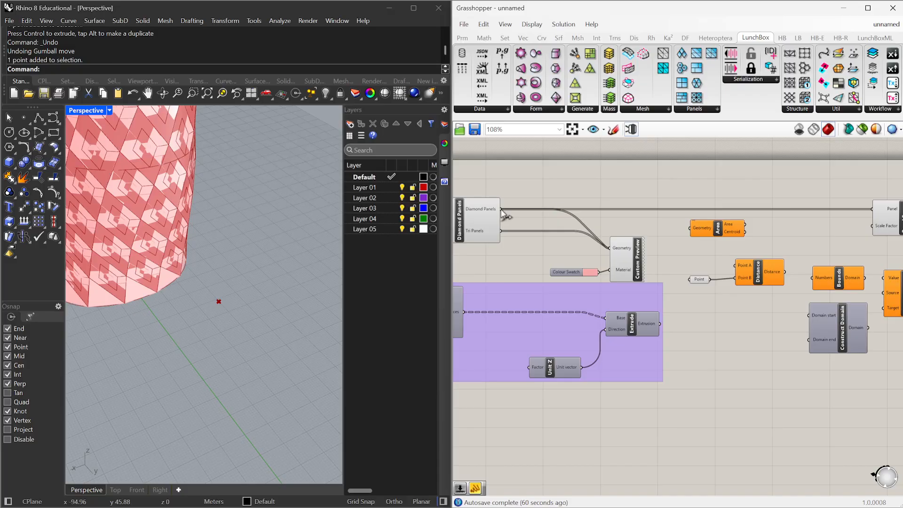
{"action": "left_click_drag", "start_coordinate": [500, 208], "coordinate": [690, 228]}
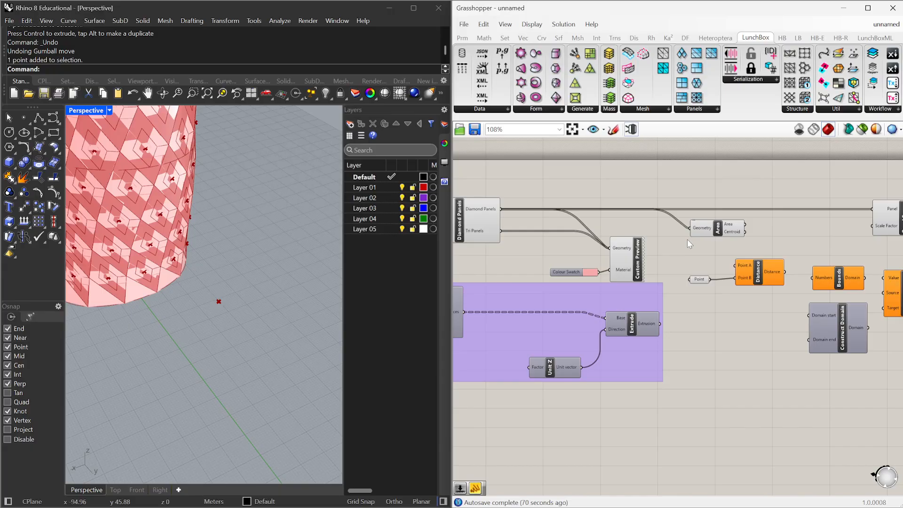
Connect the Area component's Centroid output to Point A of the Distance component and nudge Bounds left.
{"action": "scroll", "coordinate": [687, 239], "scroll_direction": "up", "scroll_amount": 3}
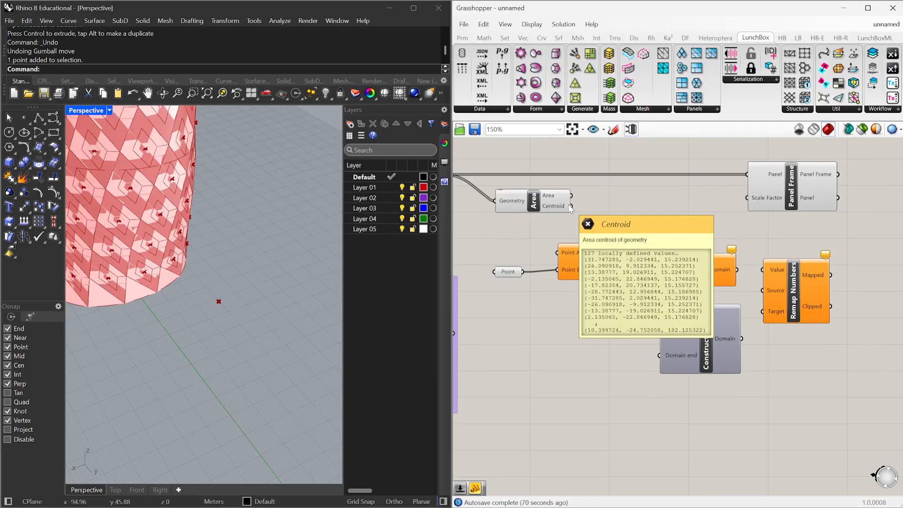
{"action": "left_click_drag", "start_coordinate": [571, 206], "coordinate": [558, 253]}
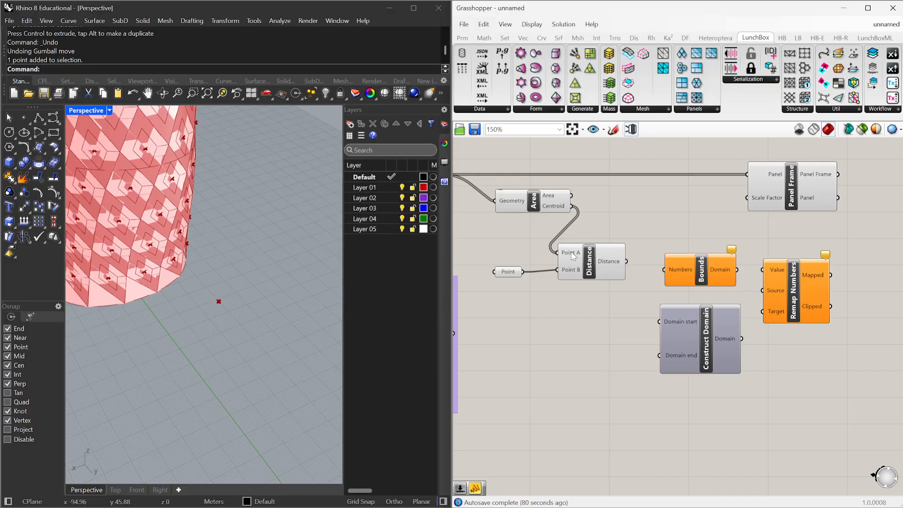
{"action": "scroll", "coordinate": [591, 253], "scroll_direction": "down", "scroll_amount": 1}
{"action": "scroll", "coordinate": [606, 259], "scroll_direction": "up", "scroll_amount": 1}
{"action": "right_click_drag", "start_coordinate": [674, 256], "coordinate": [647, 256]}
Add a Number Slider set to 1.0 and connect it to Construct Domain's Domain start input.
{"action": "left_click_drag", "start_coordinate": [737, 194], "coordinate": [868, 186]}
{"action": "right_click_drag", "start_coordinate": [818, 221], "coordinate": [673, 207]}
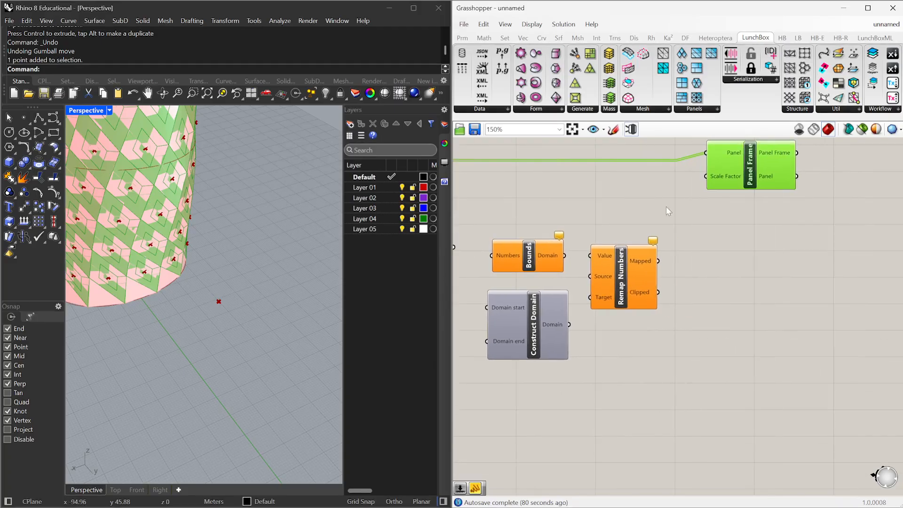
{"action": "right_click_drag", "start_coordinate": [562, 242], "coordinate": [641, 245]}
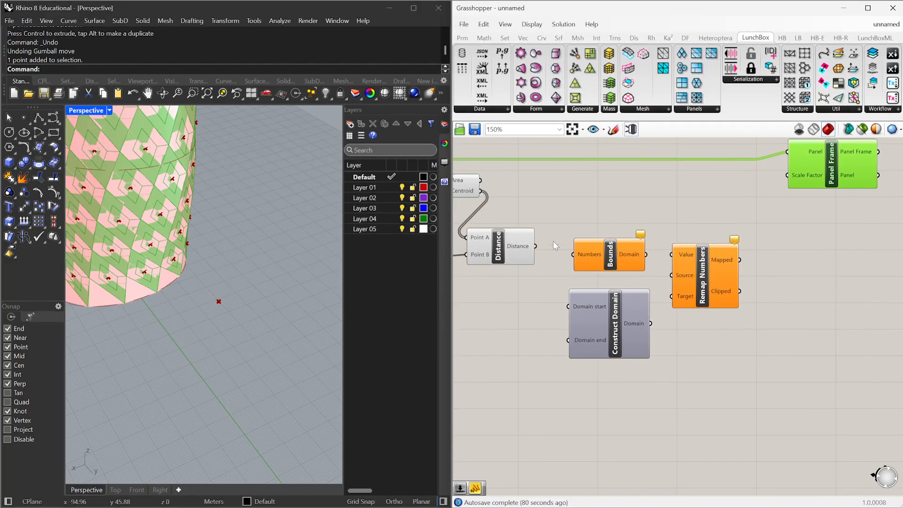
{"action": "right_click_drag", "start_coordinate": [583, 290], "coordinate": [725, 283]}
{"action": "scroll", "coordinate": [665, 283], "scroll_direction": "down", "scroll_amount": 1}
{"action": "double_click", "coordinate": [610, 297]}
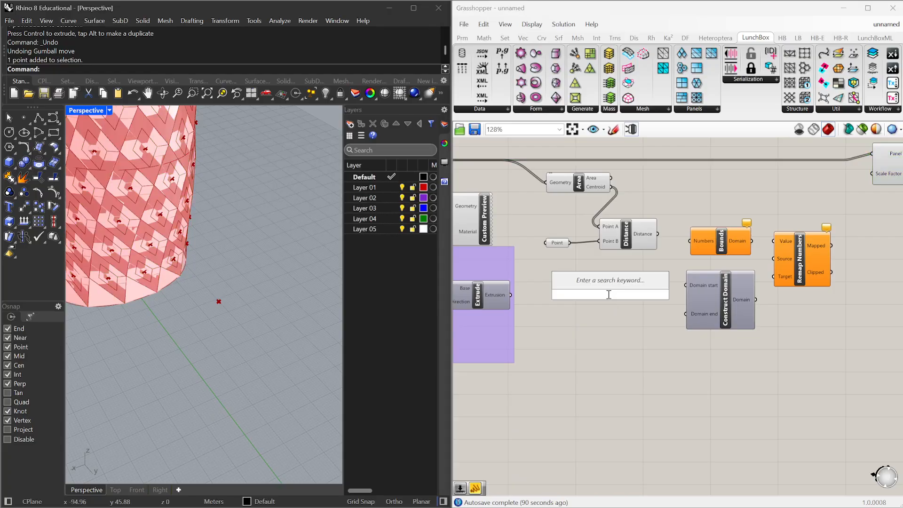
{"action": "type", "text": "1"}
{"action": "key", "text": "BackSpace"}
{"action": "type", "text": "1"}
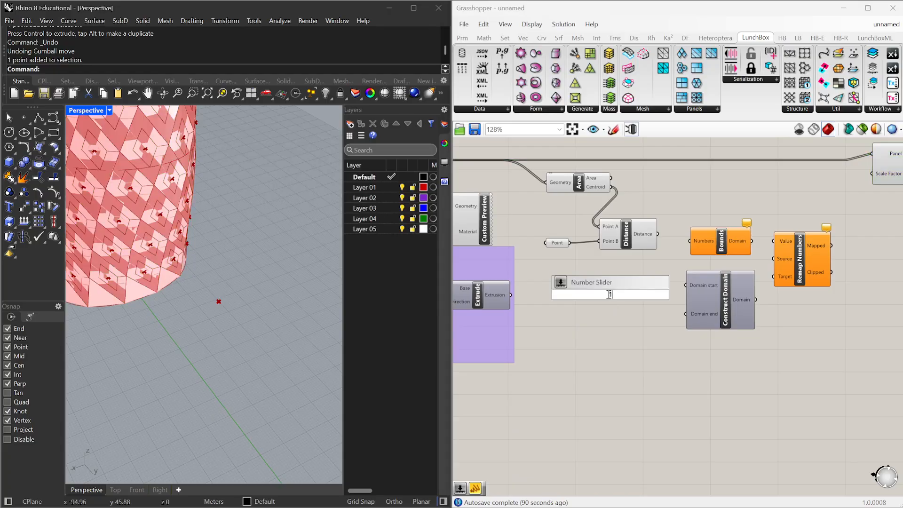
{"action": "type", "text": ".0"}
{"action": "key", "text": "Return"}
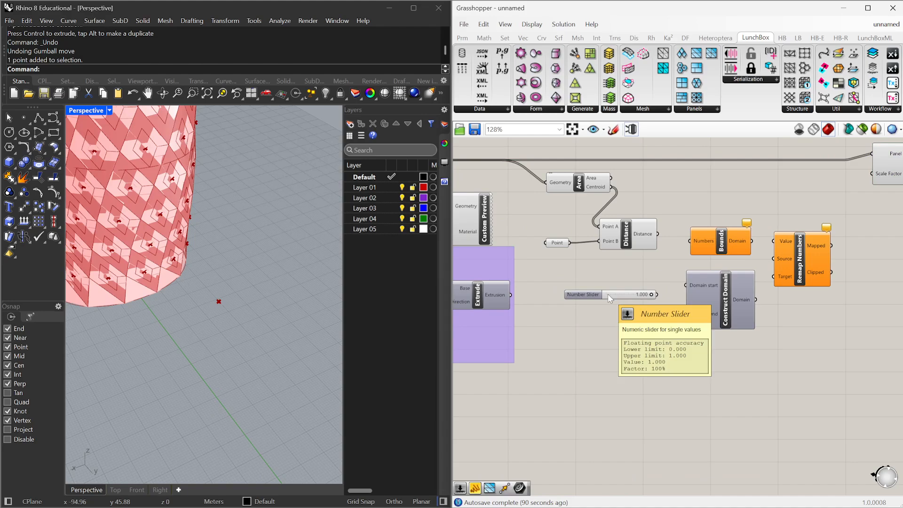
{"action": "left_click_drag", "start_coordinate": [652, 295], "coordinate": [686, 285]}
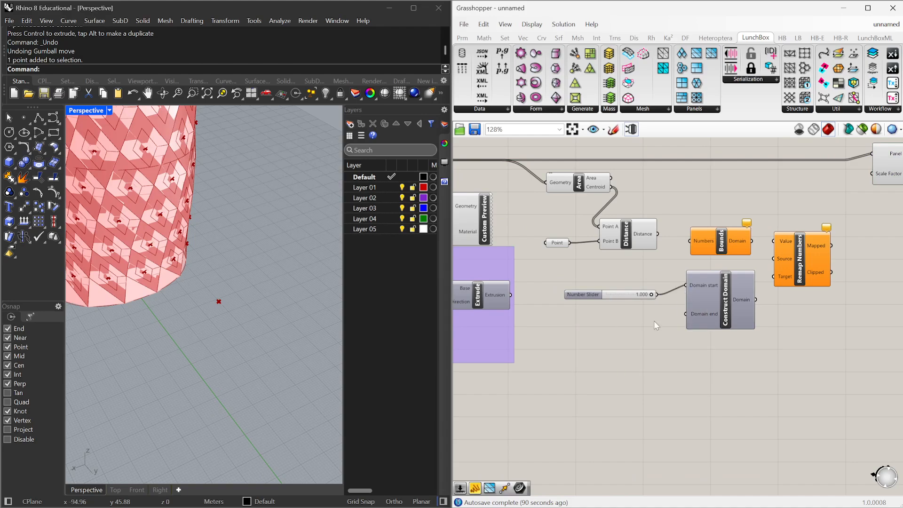
Duplicate the Number Slider and connect the copy to Construct Domain's Domain end input.
{"action": "left_click", "coordinate": [615, 296]}
{"action": "key", "text": "ctrl+c"}
{"action": "key", "text": "ctrl+v"}
{"action": "left_click_drag", "start_coordinate": [625, 302], "coordinate": [616, 324]}
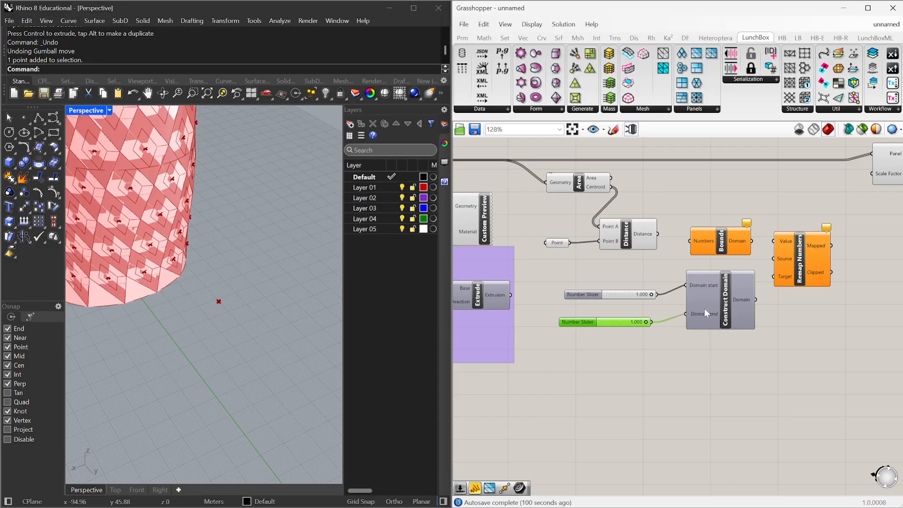
Examine the 3.5_AttractorDef reference definition to check how the attractor components are wired.
{"action": "scroll", "coordinate": [704, 308], "scroll_direction": "up", "scroll_amount": 3}
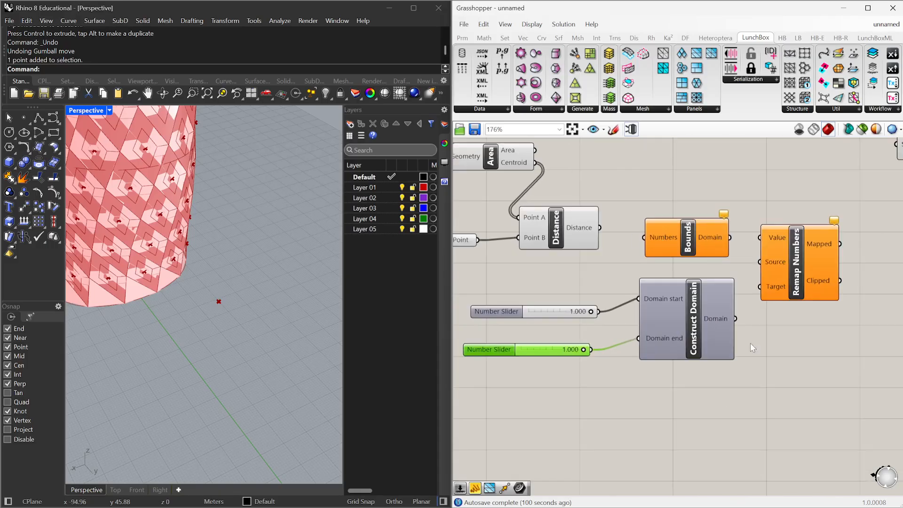
{"action": "left_click", "coordinate": [886, 24]}
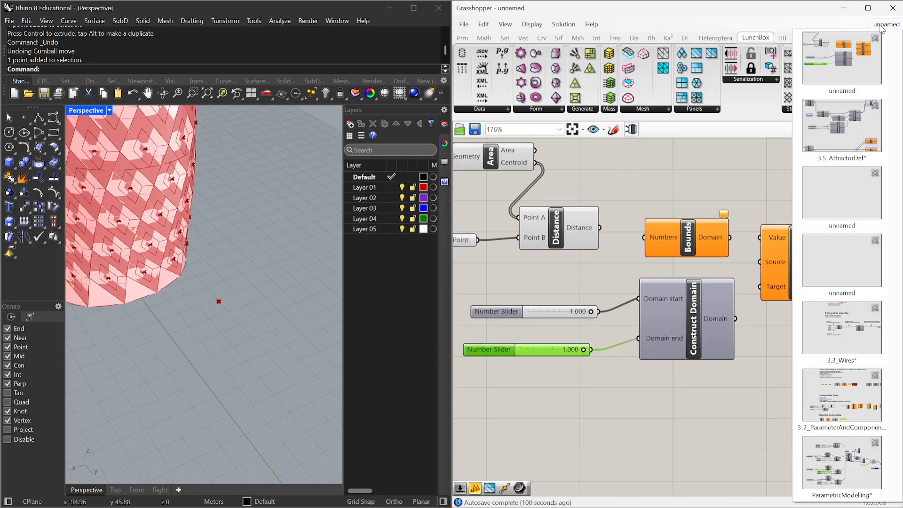
{"action": "left_click", "coordinate": [848, 127]}
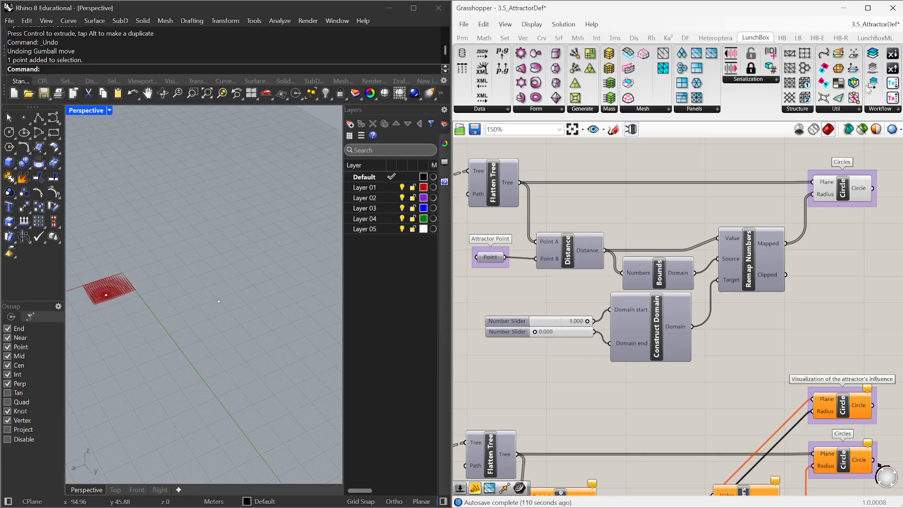
{"action": "left_click", "coordinate": [846, 23]}
{"action": "left_click", "coordinate": [851, 129]}
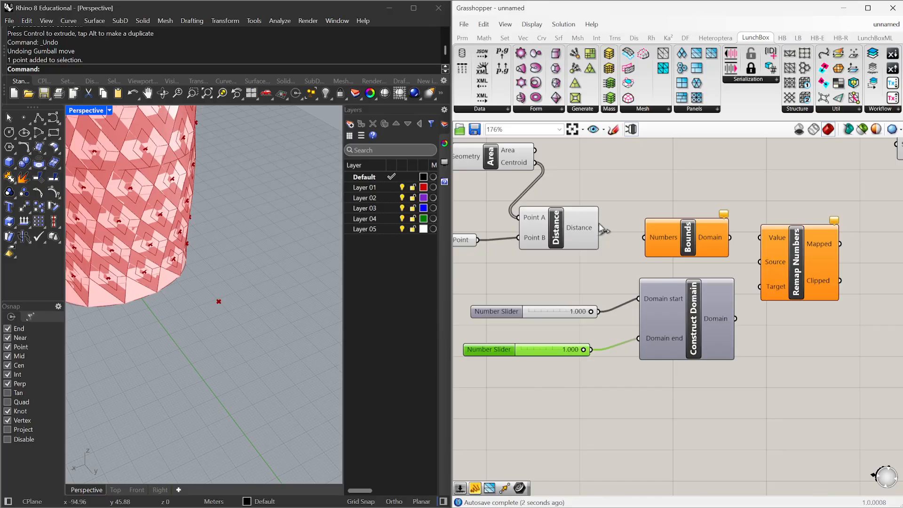
Connect the Distance output to both Bounds Numbers and Remap Numbers Value, repositioning Bounds and Remap Numbers.
{"action": "left_click_drag", "start_coordinate": [601, 228], "coordinate": [643, 238]}
{"action": "left_click_drag", "start_coordinate": [807, 260], "coordinate": [806, 205]}
{"action": "left_click_drag", "start_coordinate": [600, 228], "coordinate": [761, 187]}
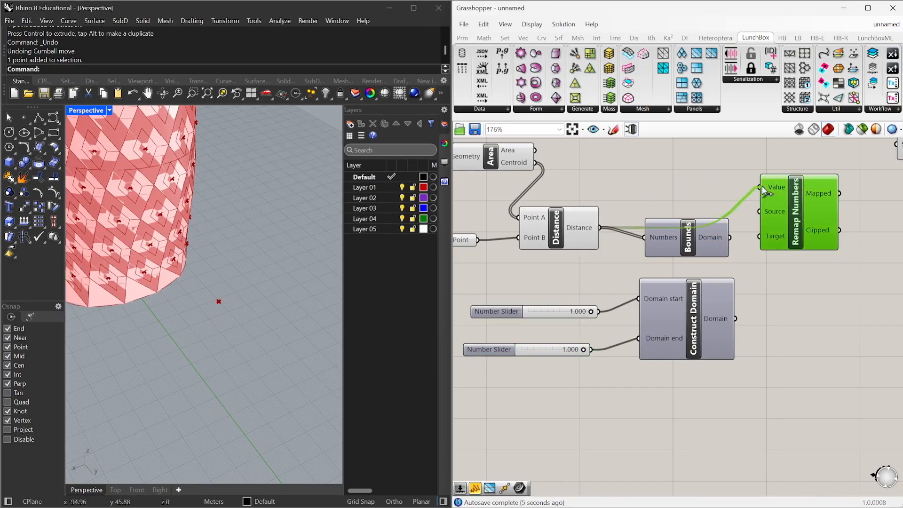
{"action": "left_click_drag", "start_coordinate": [687, 239], "coordinate": [689, 253]}
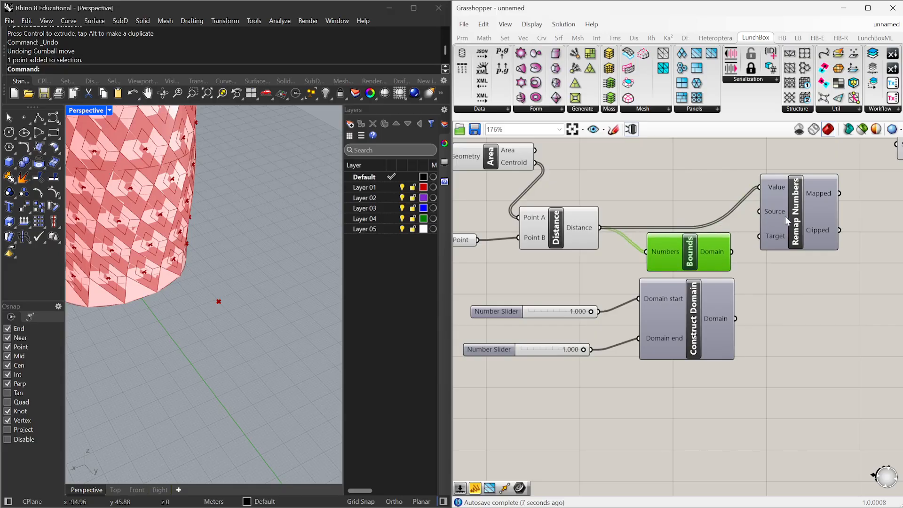
{"action": "left_click_drag", "start_coordinate": [787, 221], "coordinate": [788, 219]}
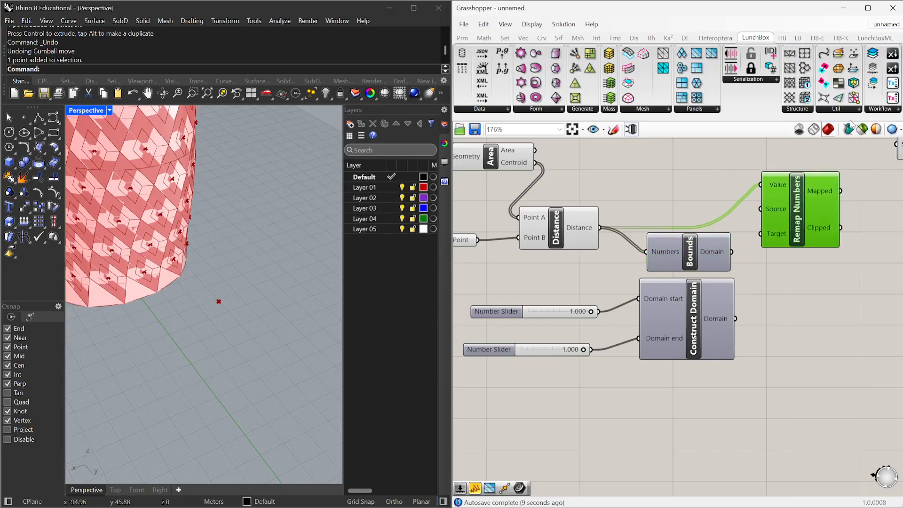
Examine the 3.5_AttractorDef reference definition again for the remaining Remap Numbers connections.
{"action": "left_click", "coordinate": [849, 121]}
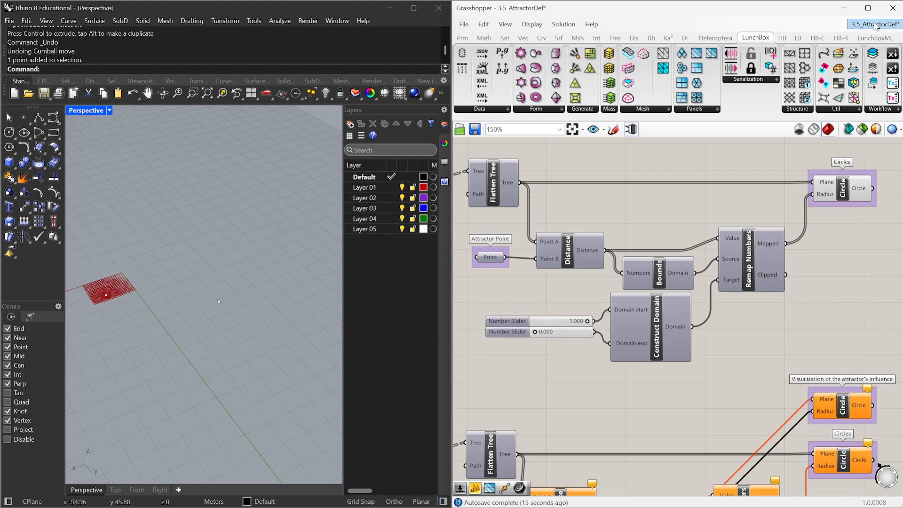
{"action": "mouse_move", "coordinate": [875, 24]}
{"action": "left_click", "coordinate": [846, 123]}
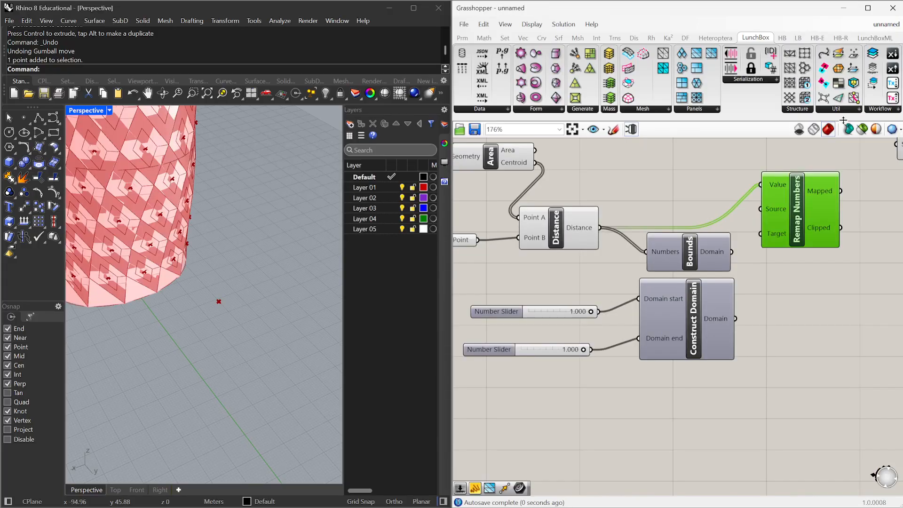
Connect the Bounds domain to Remap Numbers Source and the Construct Domain output to its Target.
{"action": "left_click_drag", "start_coordinate": [732, 252], "coordinate": [761, 209]}
{"action": "left_click_drag", "start_coordinate": [736, 318], "coordinate": [761, 234]}
Connect Remap Numbers' Mapped output to the Panel Frame's Scale Factor input.
{"action": "right_click_drag", "start_coordinate": [863, 259], "coordinate": [768, 300]}
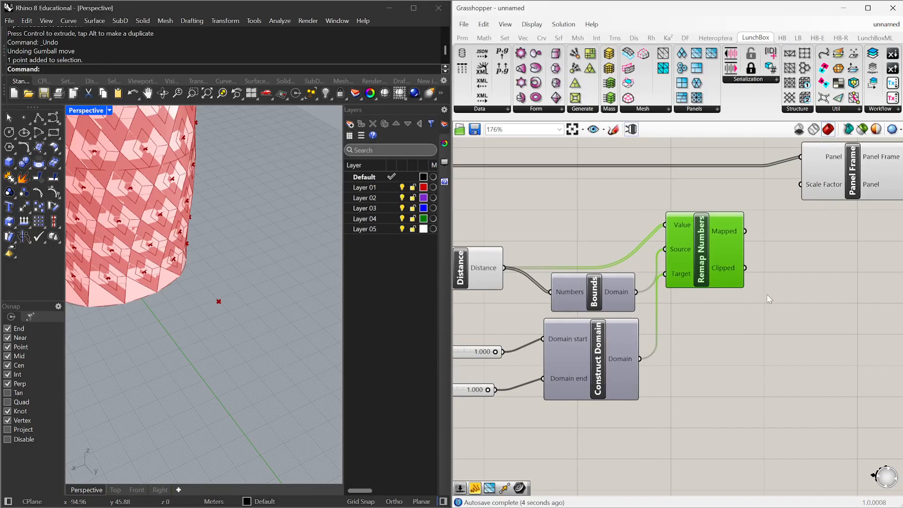
{"action": "left_click", "coordinate": [769, 300]}
{"action": "left_click_drag", "start_coordinate": [743, 232], "coordinate": [804, 186]}
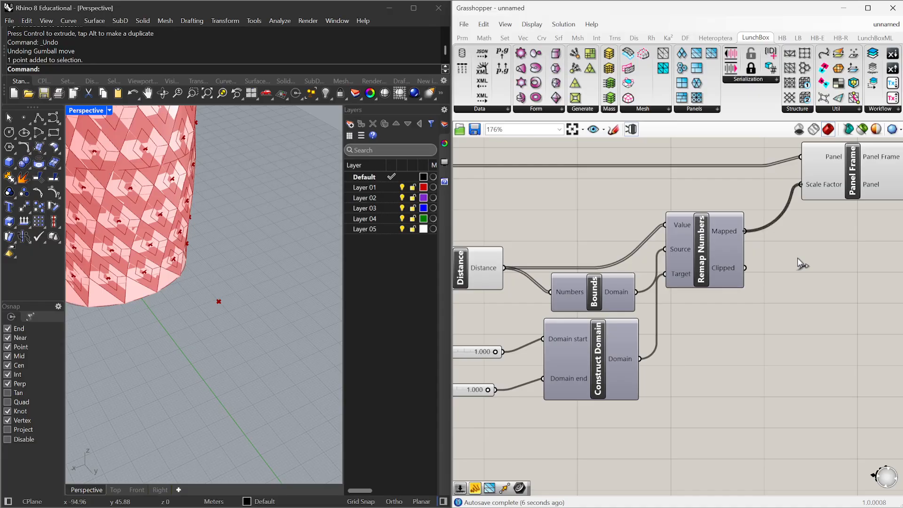
Set the Domain end slider to 0.042.
{"action": "scroll", "coordinate": [799, 262], "scroll_direction": "down", "scroll_amount": 1}
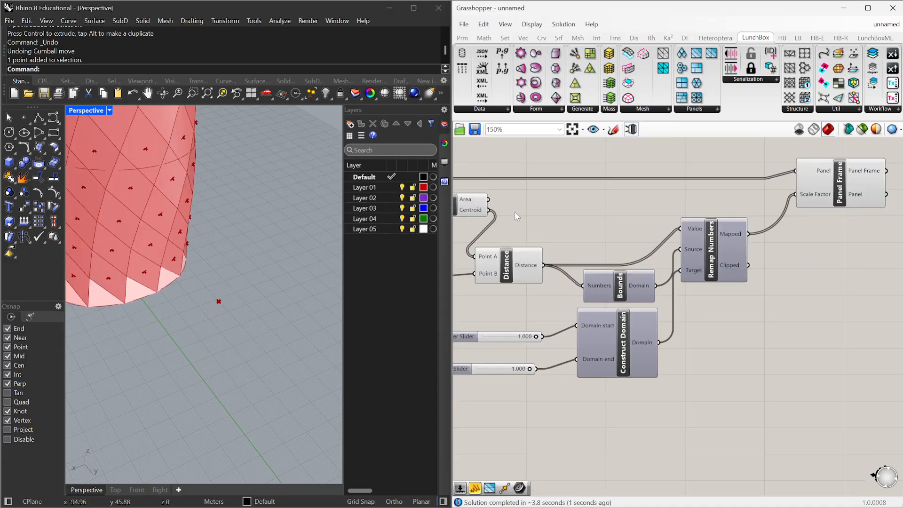
{"action": "scroll", "coordinate": [272, 329], "scroll_direction": "down", "scroll_amount": 5}
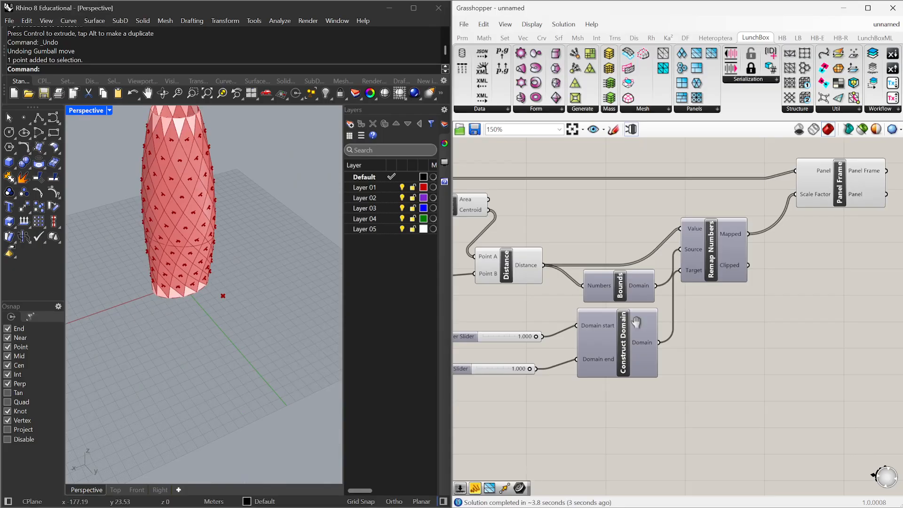
{"action": "scroll", "coordinate": [533, 330], "scroll_direction": "up", "scroll_amount": 4}
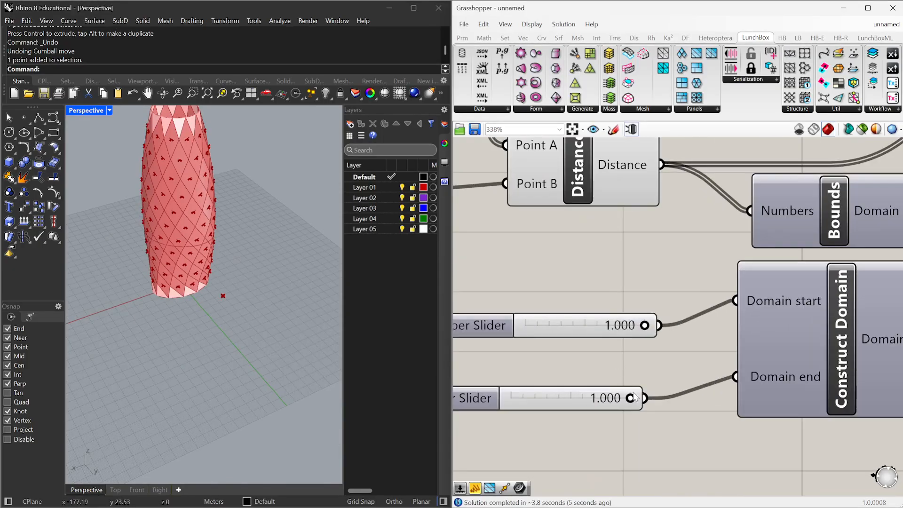
{"action": "left_click_drag", "start_coordinate": [631, 398], "coordinate": [516, 398]}
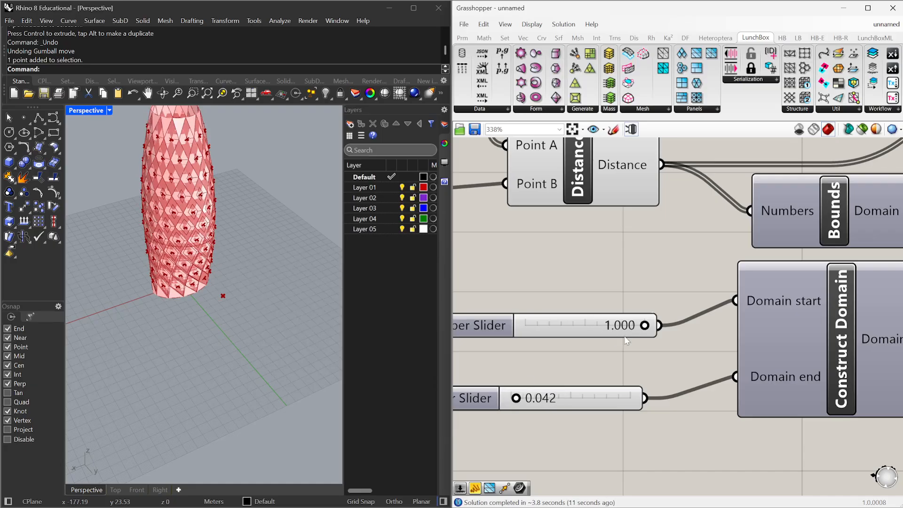
Lower the Domain start slider slightly below 1.000.
{"action": "mouse_move", "coordinate": [645, 325]}
{"action": "left_mouse_down"}
{"action": "mouse_move", "coordinate": [579, 328]}
{"action": "mouse_move", "coordinate": [634, 327]}
{"action": "left_mouse_up"}
{"action": "scroll", "coordinate": [634, 326], "scroll_direction": "down", "scroll_amount": 5}
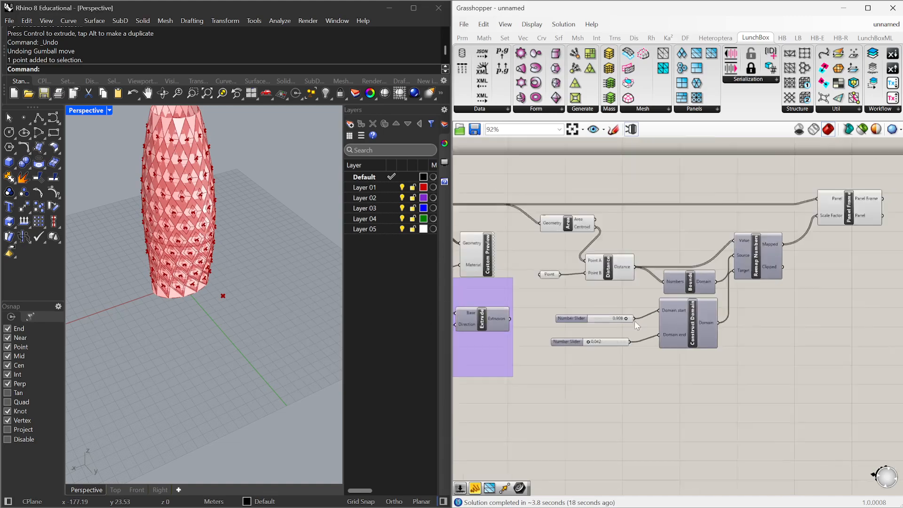
{"action": "scroll", "coordinate": [634, 321], "scroll_direction": "down", "scroll_amount": 1}
Move the Custom Preview component to the right of the Panel Frame component on the canvas.
{"action": "right_click_drag", "start_coordinate": [747, 277], "coordinate": [740, 295]}
{"action": "scroll", "coordinate": [740, 242], "scroll_direction": "up", "scroll_amount": 2}
{"action": "left_click", "coordinate": [749, 232]}
{"action": "scroll", "coordinate": [696, 281], "scroll_direction": "down", "scroll_amount": 1}
{"action": "scroll", "coordinate": [754, 284], "scroll_direction": "down", "scroll_amount": 3}
{"action": "scroll", "coordinate": [596, 281], "scroll_direction": "up", "scroll_amount": 4}
{"action": "left_click_drag", "start_coordinate": [604, 274], "coordinate": [502, 260]}
{"action": "left_click_drag", "start_coordinate": [599, 234], "coordinate": [783, 285]}
{"action": "scroll", "coordinate": [492, 291], "scroll_direction": "down", "scroll_amount": 1}
{"action": "scroll", "coordinate": [492, 291], "scroll_direction": "down", "scroll_amount": 3}
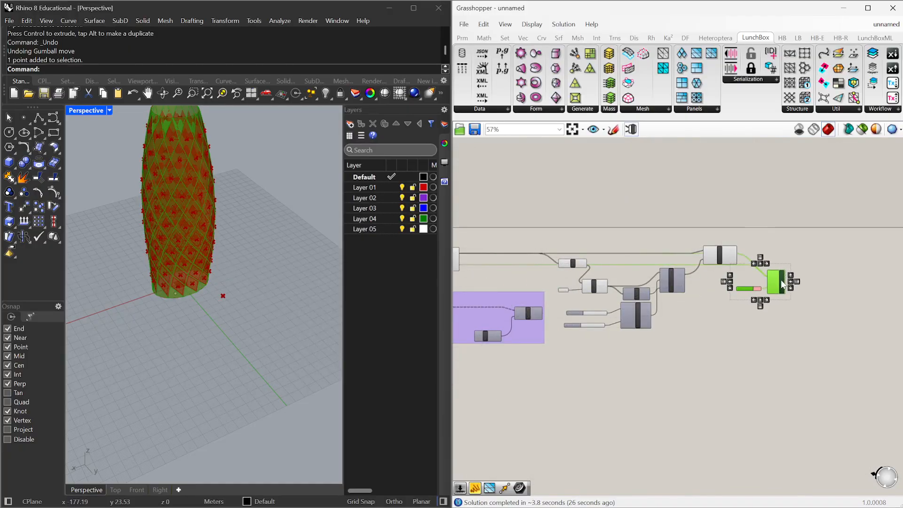
{"action": "scroll", "coordinate": [782, 284], "scroll_direction": "up", "scroll_amount": 8}
Replace the Custom Preview's Geometry input with the Panel Frame output of the Panel Frame component.
{"action": "right_click", "coordinate": [697, 287]}
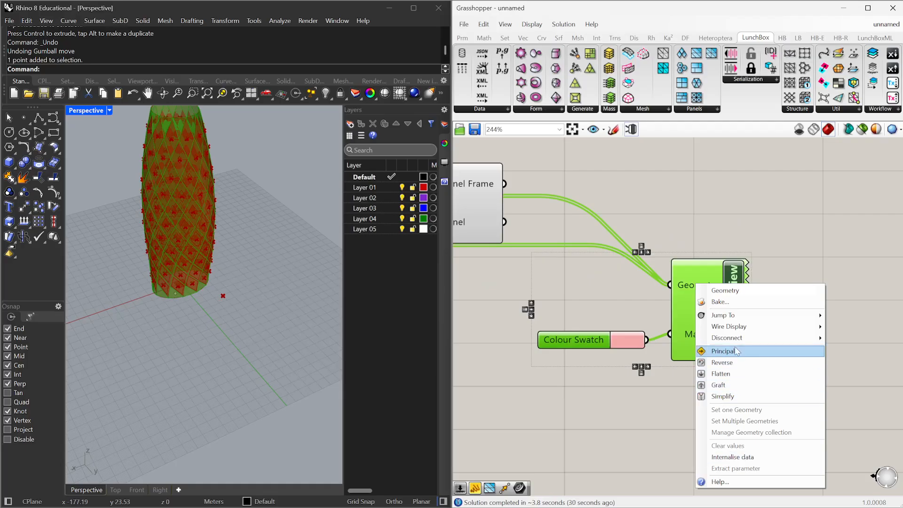
{"action": "mouse_move", "coordinate": [733, 338]}
{"action": "left_click", "coordinate": [634, 339]}
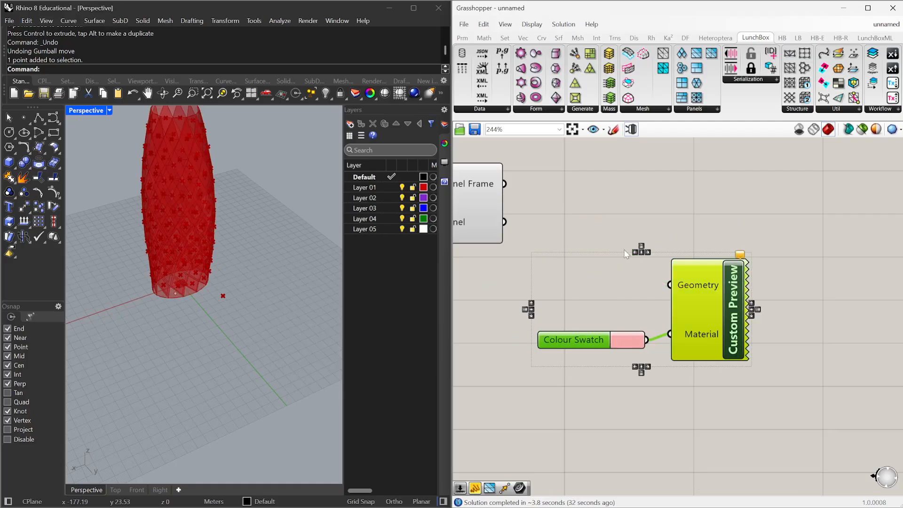
{"action": "right_click_drag", "start_coordinate": [512, 213], "coordinate": [560, 214]}
{"action": "mouse_move", "coordinate": [552, 183]}
{"action": "left_mouse_down"}
{"action": "mouse_move", "coordinate": [738, 281]}
{"action": "mouse_move", "coordinate": [756, 214]}
{"action": "left_mouse_up"}
{"action": "left_click", "coordinate": [716, 376]}
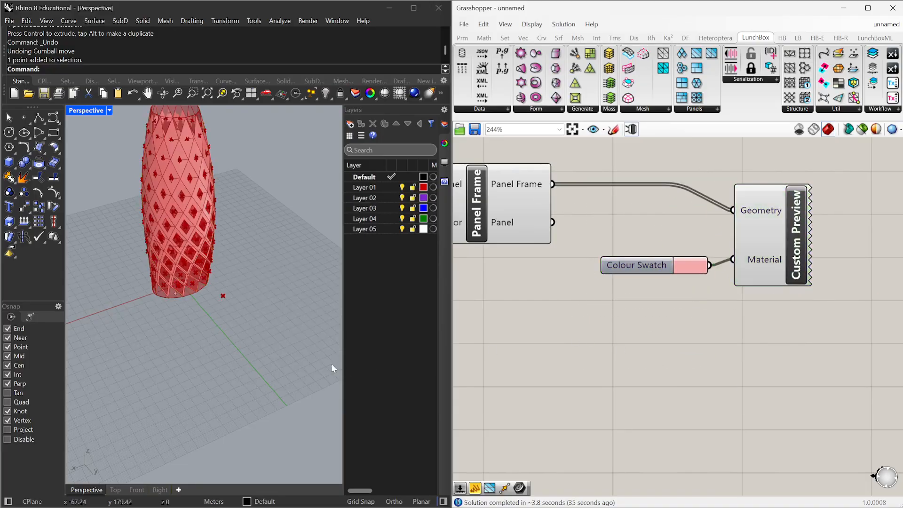
Turn off the preview of all components except the Custom Preview.
{"action": "scroll", "coordinate": [167, 238], "scroll_direction": "down", "scroll_amount": 3}
{"action": "scroll", "coordinate": [210, 289], "scroll_direction": "up", "scroll_amount": 6}
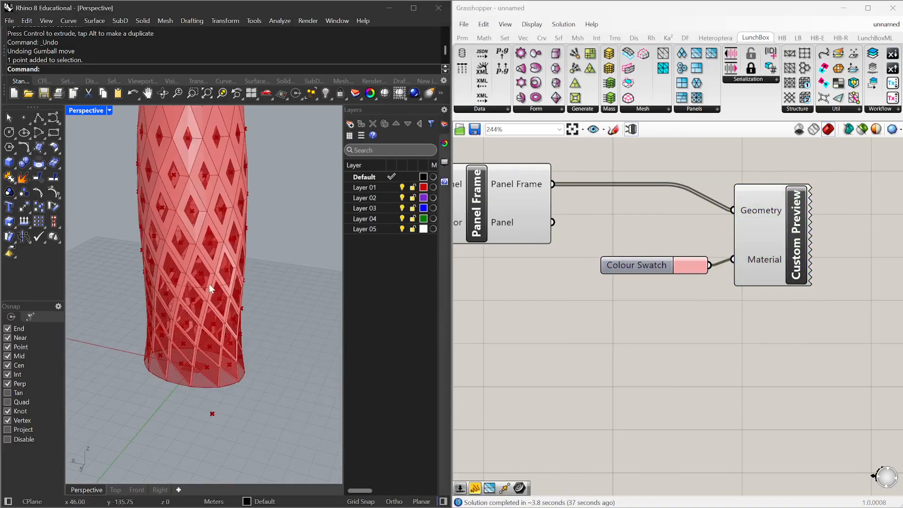
{"action": "right_click_drag", "start_coordinate": [210, 289], "coordinate": [175, 281]}
{"action": "right_click_drag", "start_coordinate": [565, 280], "coordinate": [788, 324]}
{"action": "scroll", "coordinate": [687, 337], "scroll_direction": "down", "scroll_amount": 8}
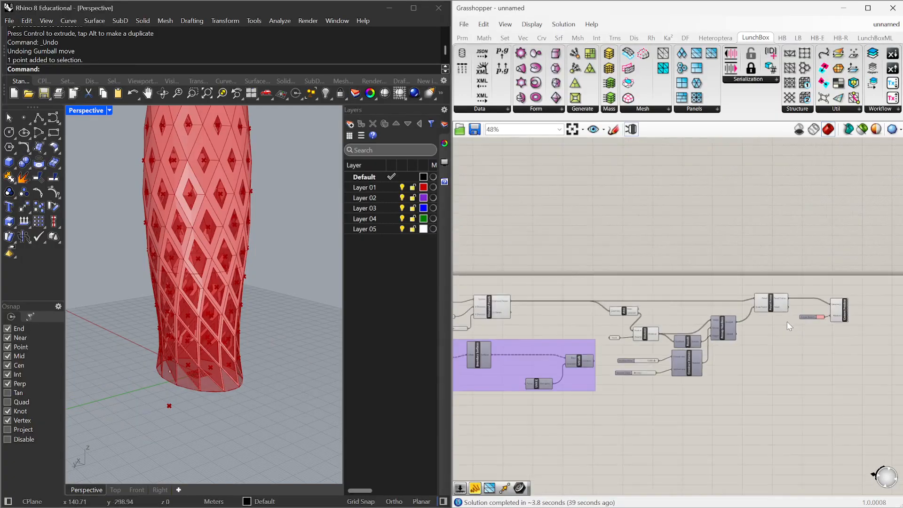
{"action": "left_click_drag", "start_coordinate": [784, 382], "coordinate": [469, 241]}
{"action": "right_click", "coordinate": [752, 254]}
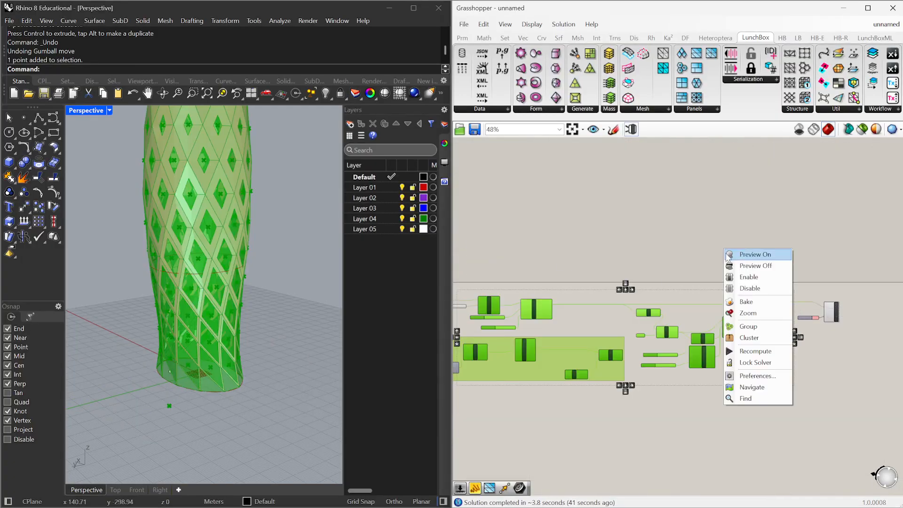
{"action": "left_click", "coordinate": [752, 266]}
Move the attractor point with the gumball around the base of the tower to test the frame preview.
{"action": "scroll", "coordinate": [210, 363], "scroll_direction": "down", "scroll_amount": 5}
{"action": "scroll", "coordinate": [210, 363], "scroll_direction": "up", "scroll_amount": 7}
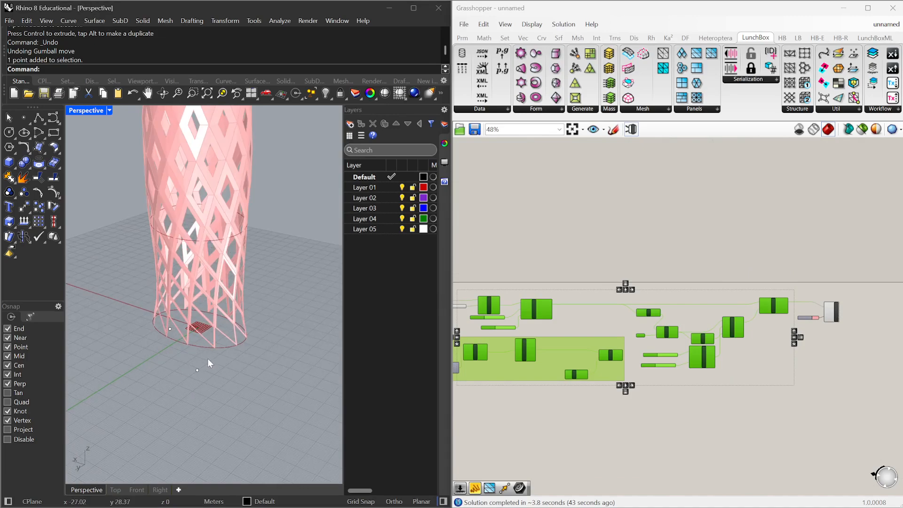
{"action": "right_click_drag", "start_coordinate": [207, 359], "coordinate": [213, 361]}
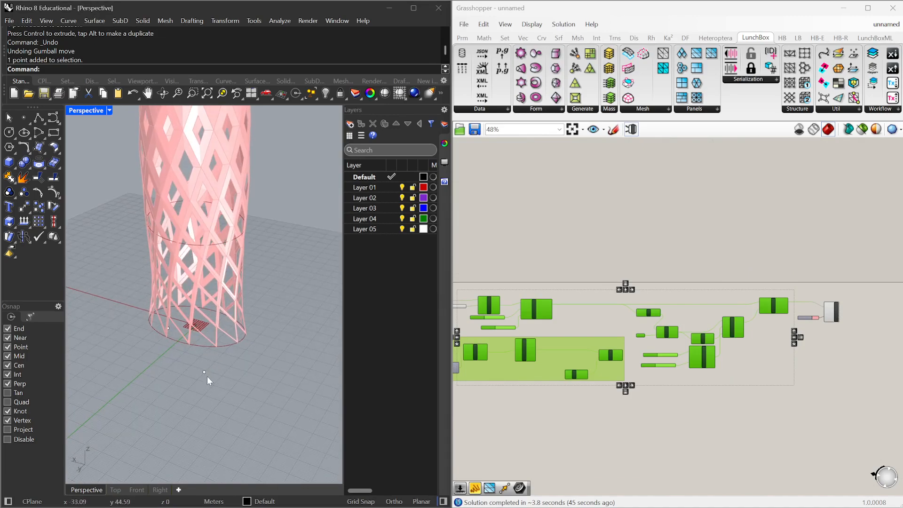
{"action": "left_click", "coordinate": [205, 373]}
{"action": "scroll", "coordinate": [209, 397], "scroll_direction": "down", "scroll_amount": 4}
{"action": "right_click_drag", "start_coordinate": [209, 397], "coordinate": [150, 362]}
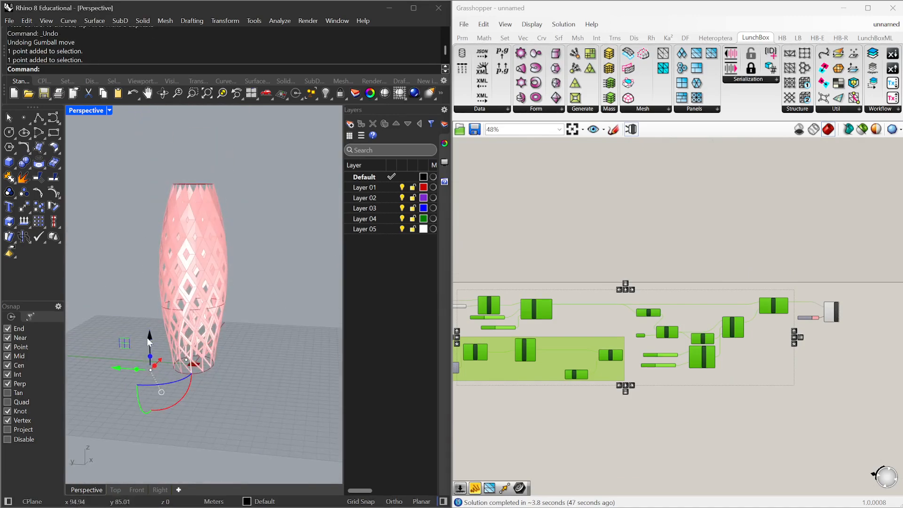
{"action": "left_click_drag", "start_coordinate": [149, 342], "coordinate": [149, 247]}
{"action": "scroll", "coordinate": [224, 223], "scroll_direction": "up", "scroll_amount": 4}
{"action": "right_click_drag", "start_coordinate": [225, 235], "coordinate": [214, 281]}
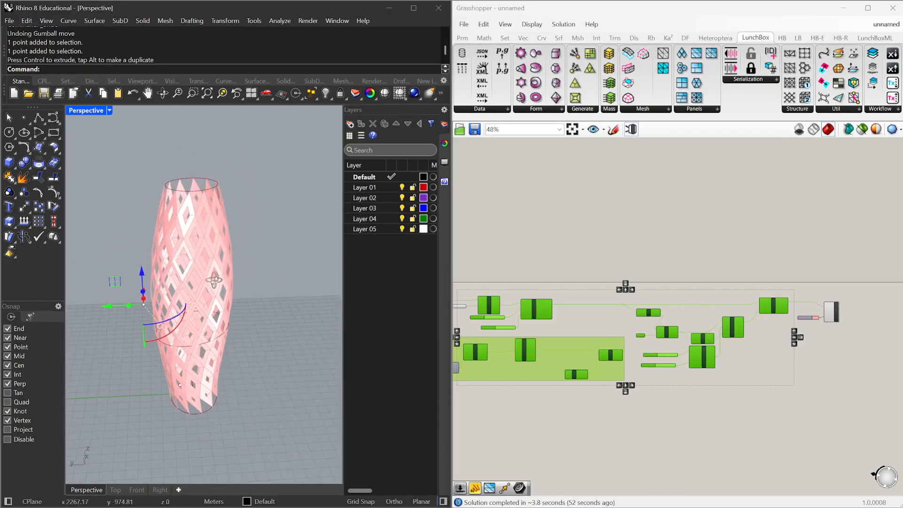
{"action": "left_click_drag", "start_coordinate": [142, 278], "coordinate": [126, 338]}
{"action": "left_click", "coordinate": [273, 269]}
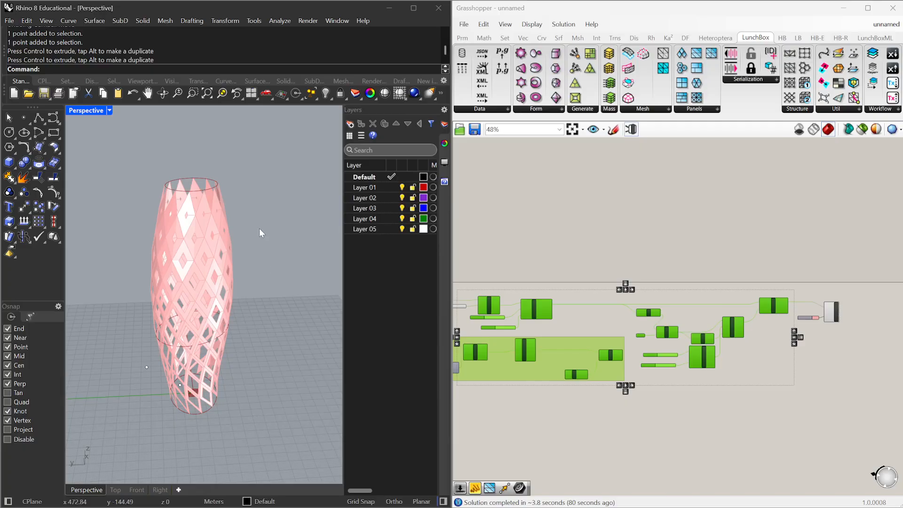
Reposition the Area component slightly on the canvas next to the Diamond Panels output.
{"action": "left_click", "coordinate": [704, 210]}
{"action": "scroll", "coordinate": [563, 399], "scroll_direction": "up", "scroll_amount": 4}
{"action": "mouse_move", "coordinate": [563, 400]}
{"action": "right_mouse_down"}
{"action": "mouse_move", "coordinate": [636, 263]}
{"action": "mouse_move", "coordinate": [710, 240]}
{"action": "mouse_move", "coordinate": [485, 226]}
{"action": "right_mouse_up"}
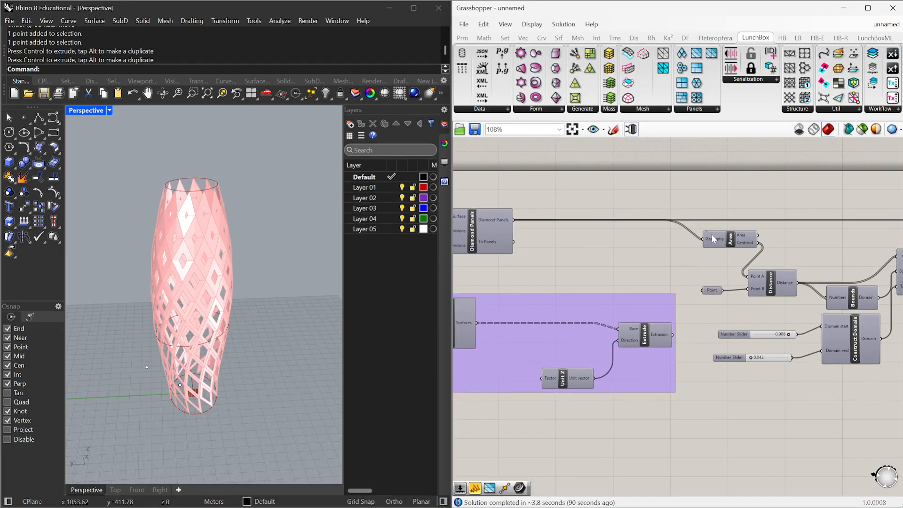
{"action": "left_click_drag", "start_coordinate": [729, 241], "coordinate": [707, 250]}
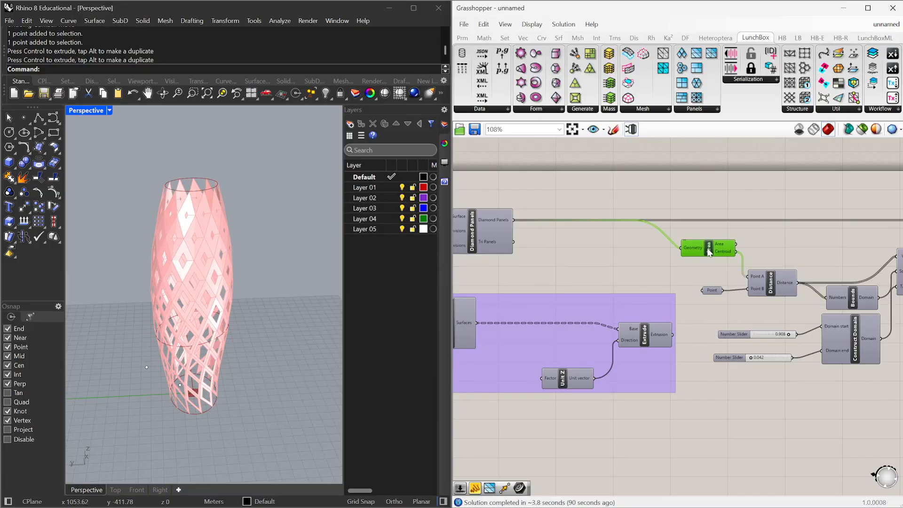
{"action": "right_click_drag", "start_coordinate": [709, 255], "coordinate": [546, 213]}
{"action": "scroll", "coordinate": [597, 232], "scroll_direction": "up", "scroll_amount": 3}
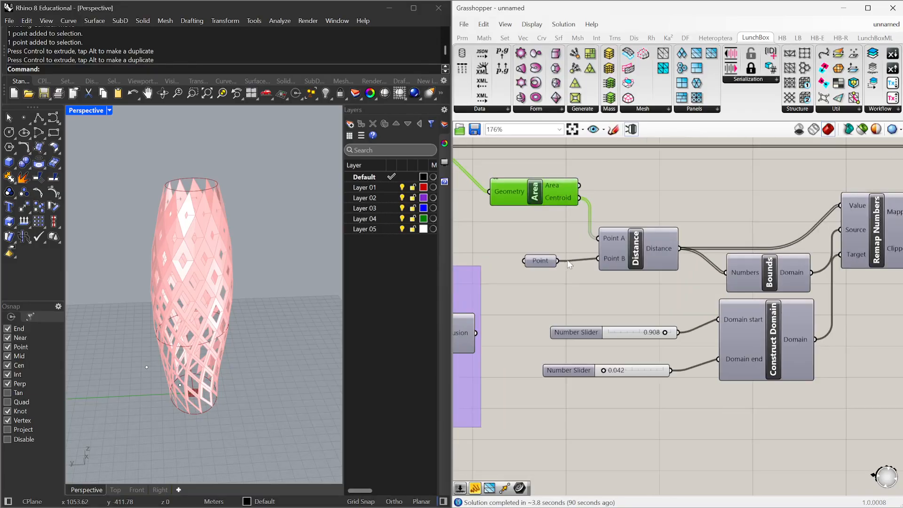
Select the Point component and move its referenced attractor point with the gumball to a new spot beside the tower.
{"action": "left_click", "coordinate": [548, 255]}
{"action": "left_click_drag", "start_coordinate": [549, 254], "coordinate": [556, 261]}
{"action": "right_click_drag", "start_coordinate": [208, 380], "coordinate": [162, 366]}
{"action": "scroll", "coordinate": [216, 366], "scroll_direction": "up", "scroll_amount": 2}
{"action": "left_click", "coordinate": [230, 362]}
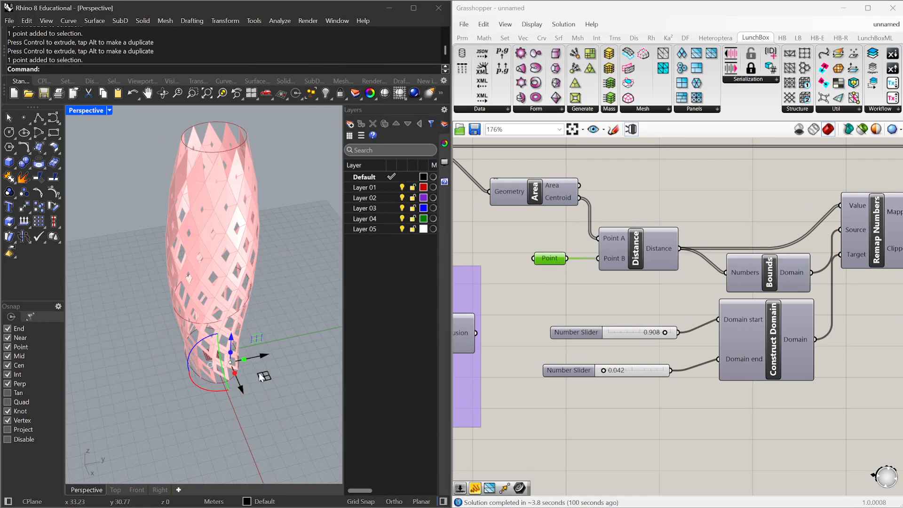
{"action": "left_click_drag", "start_coordinate": [261, 375], "coordinate": [309, 353]}
{"action": "right_click_drag", "start_coordinate": [308, 362], "coordinate": [263, 369]}
{"action": "right_click_drag", "start_coordinate": [283, 295], "coordinate": [257, 303]}
{"action": "left_click", "coordinate": [292, 311]}
{"action": "left_click", "coordinate": [297, 321]}
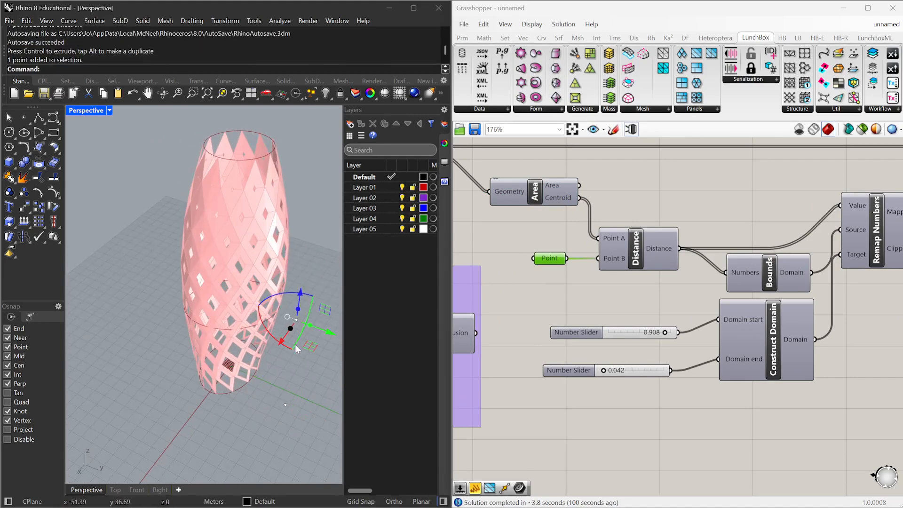
{"action": "left_click", "coordinate": [300, 291]}
{"action": "left_click_drag", "start_coordinate": [301, 291], "coordinate": [304, 261]}
{"action": "right_click_drag", "start_coordinate": [301, 271], "coordinate": [146, 299]}
{"action": "left_click", "coordinate": [155, 220]}
Connect the Distance output directly to the Panel Frame's Scale Factor input and orbit the viewport to review it.
{"action": "scroll", "coordinate": [156, 220], "scroll_direction": "down", "scroll_amount": 4}
{"action": "scroll", "coordinate": [666, 245], "scroll_direction": "up", "scroll_amount": 1}
{"action": "right_click_drag", "start_coordinate": [670, 246], "coordinate": [620, 245]}
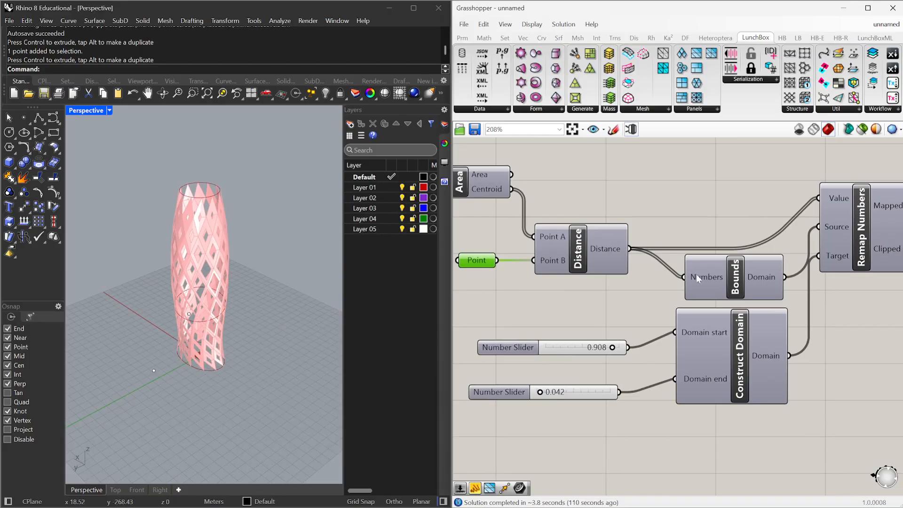
{"action": "right_click_drag", "start_coordinate": [490, 263], "coordinate": [509, 267]}
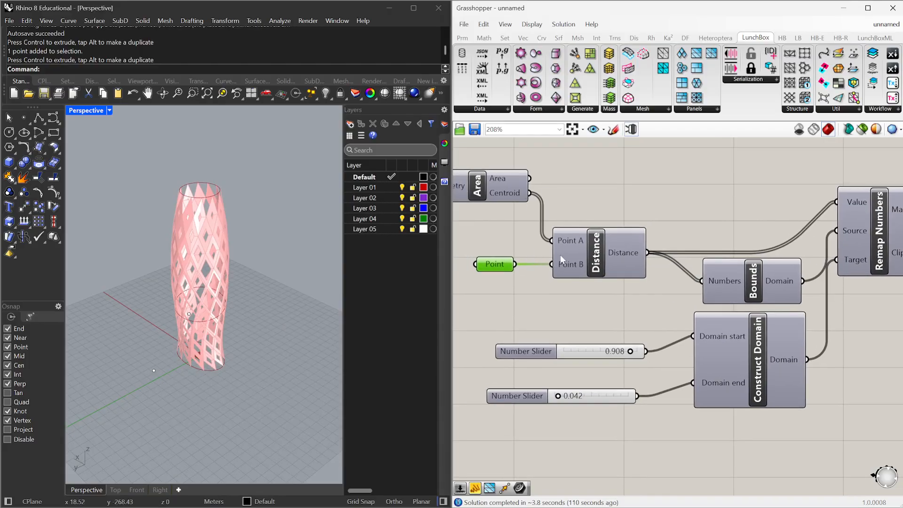
{"action": "right_click_drag", "start_coordinate": [509, 200], "coordinate": [526, 203]}
{"action": "mouse_move", "coordinate": [527, 201]}
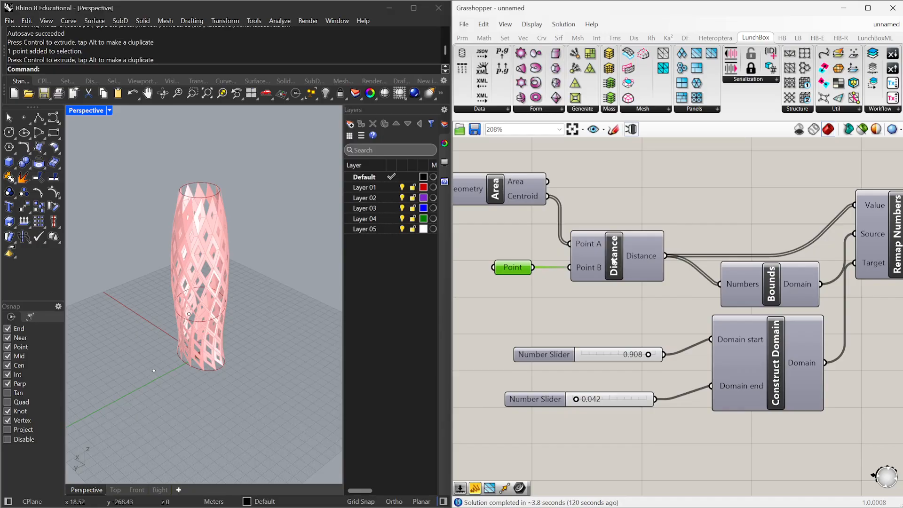
{"action": "scroll", "coordinate": [613, 270], "scroll_direction": "down", "scroll_amount": 2}
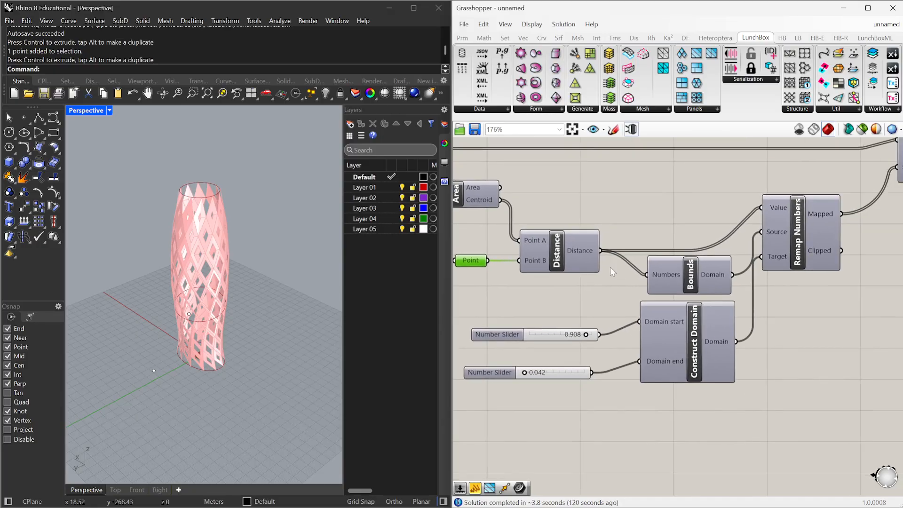
{"action": "scroll", "coordinate": [573, 286], "scroll_direction": "up", "scroll_amount": 1}
{"action": "scroll", "coordinate": [573, 286], "scroll_direction": "down", "scroll_amount": 1}
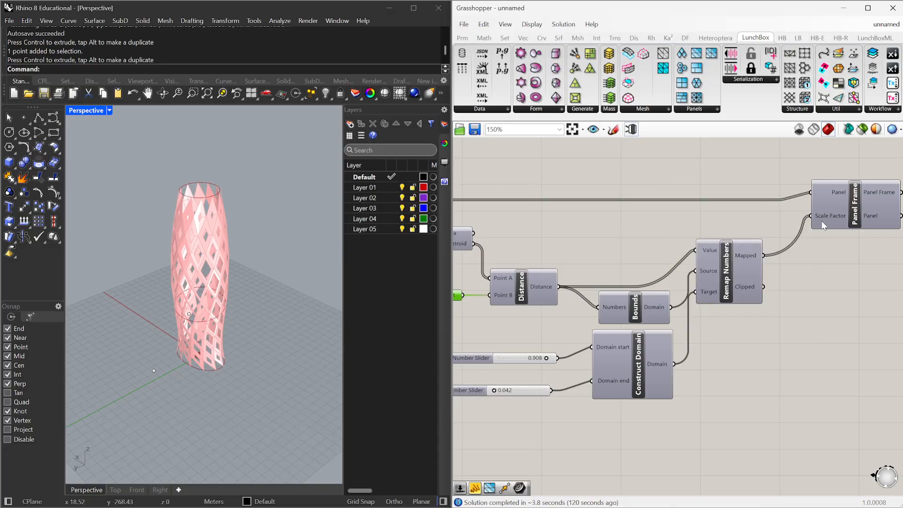
{"action": "left_click_drag", "start_coordinate": [559, 287], "coordinate": [822, 218]}
{"action": "scroll", "coordinate": [217, 296], "scroll_direction": "down", "scroll_amount": 15}
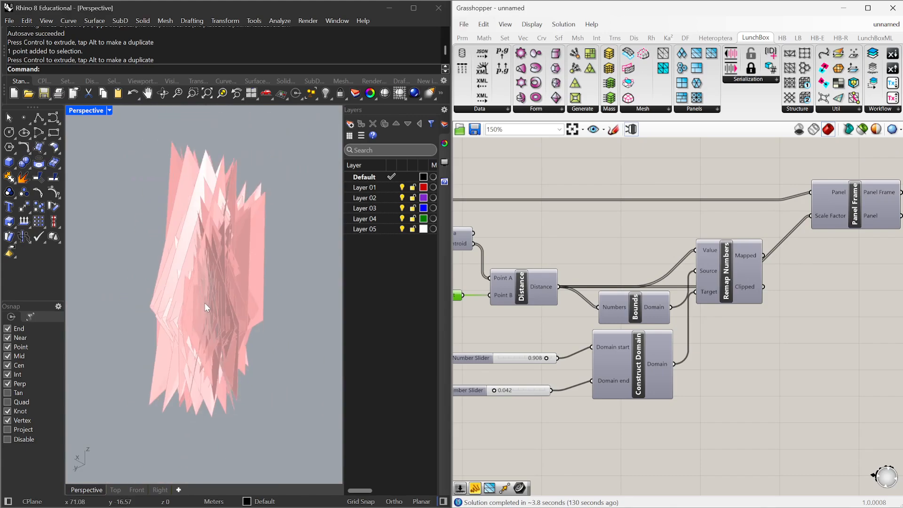
{"action": "right_click_drag", "start_coordinate": [205, 303], "coordinate": [255, 305]}
{"action": "scroll", "coordinate": [234, 292], "scroll_direction": "up", "scroll_amount": 5}
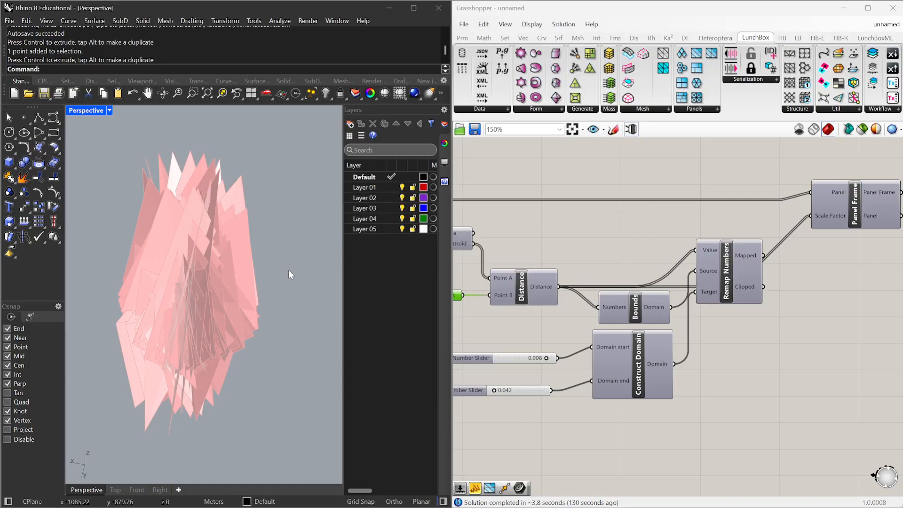
Inspect the Distance, Bounds, Construct Domain and Remap Numbers components and their slider inputs on the canvas.
{"action": "left_click_drag", "start_coordinate": [767, 402], "coordinate": [520, 231]}
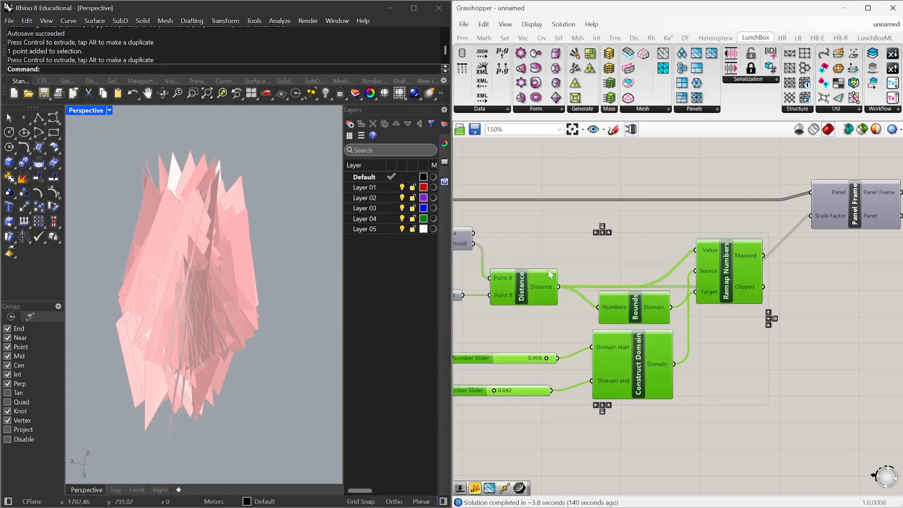
{"action": "left_click_drag", "start_coordinate": [780, 419], "coordinate": [634, 280]}
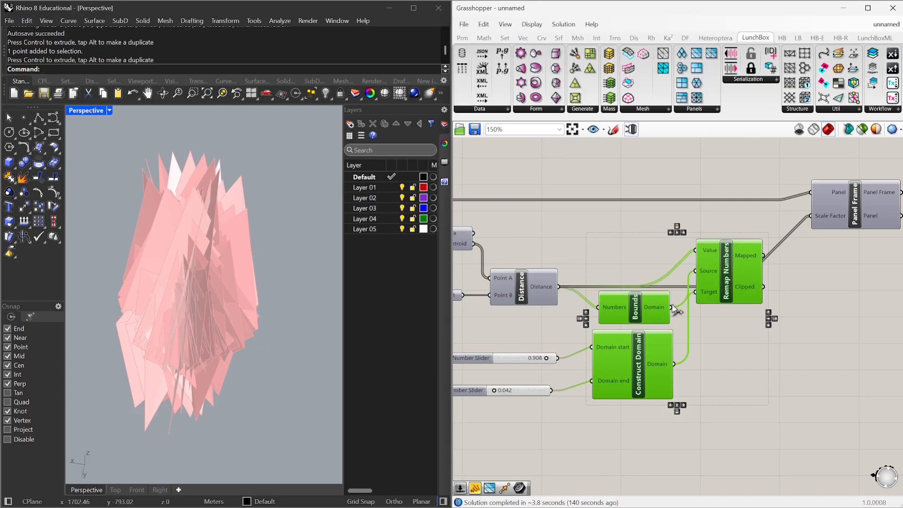
{"action": "left_click", "coordinate": [746, 355]}
{"action": "right_click_drag", "start_coordinate": [629, 337], "coordinate": [674, 324]}
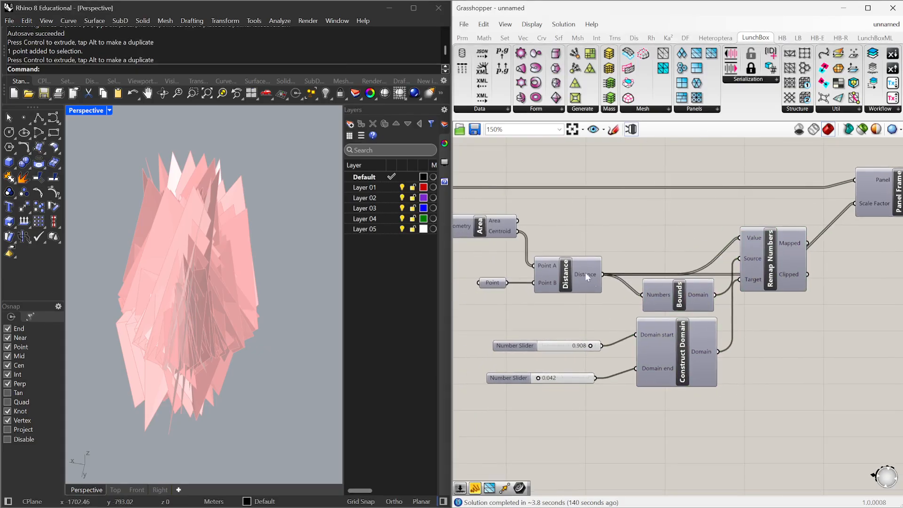
{"action": "scroll", "coordinate": [708, 300], "scroll_direction": "up", "scroll_amount": 1}
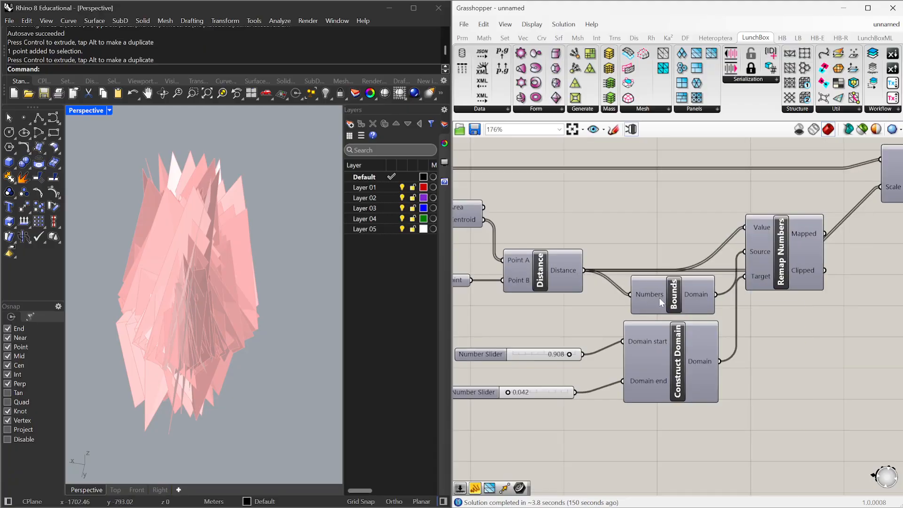
{"action": "mouse_move", "coordinate": [659, 298]}
{"action": "right_click_drag", "start_coordinate": [685, 296], "coordinate": [639, 295]}
{"action": "left_click_drag", "start_coordinate": [734, 279], "coordinate": [755, 296]}
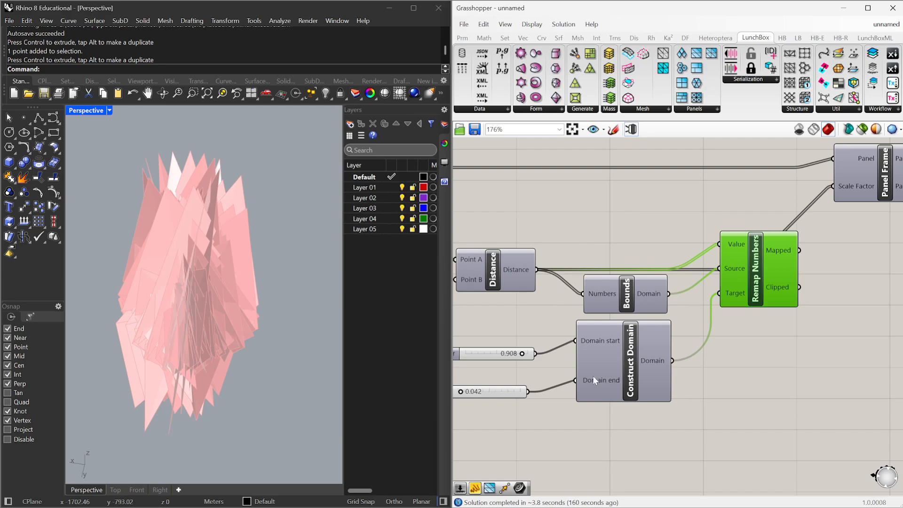
{"action": "scroll", "coordinate": [632, 366], "scroll_direction": "up", "scroll_amount": 5}
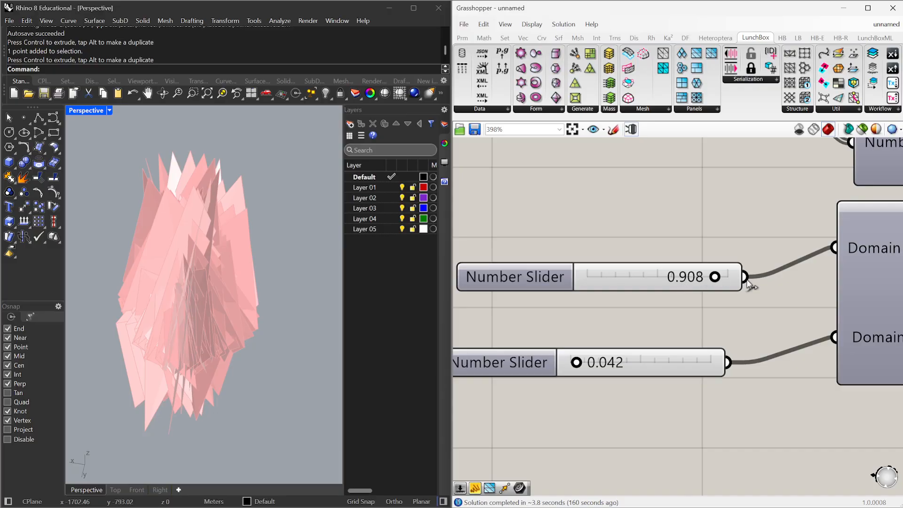
{"action": "scroll", "coordinate": [647, 295], "scroll_direction": "down", "scroll_amount": 2}
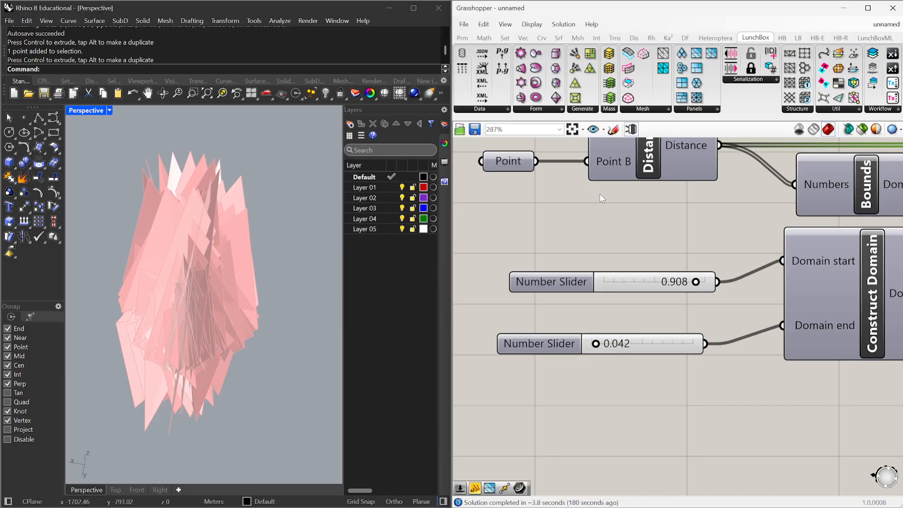
{"action": "scroll", "coordinate": [775, 234], "scroll_direction": "down", "scroll_amount": 3}
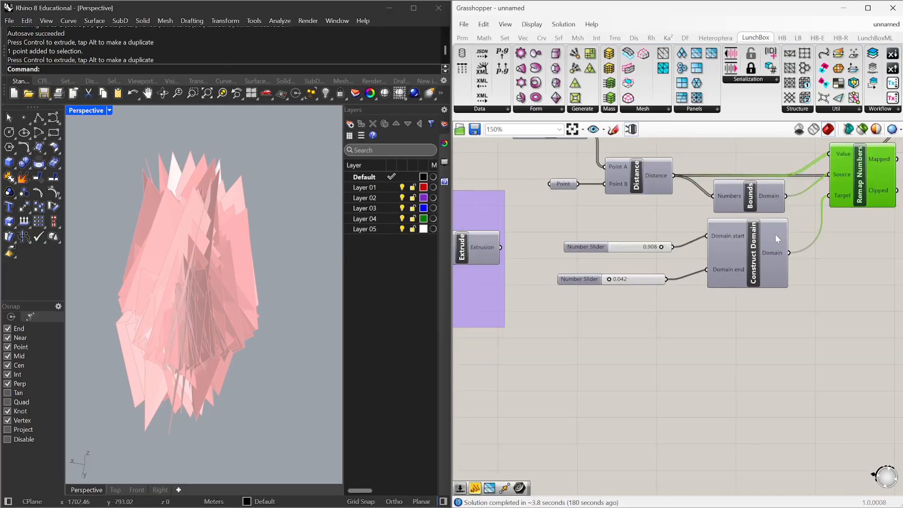
{"action": "scroll", "coordinate": [621, 264], "scroll_direction": "up", "scroll_amount": 2}
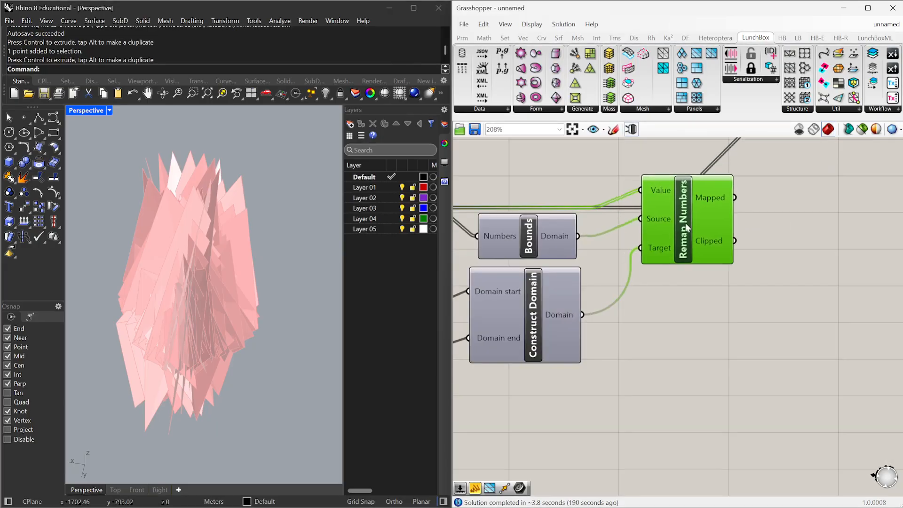
{"action": "scroll", "coordinate": [684, 249], "scroll_direction": "down", "scroll_amount": 3}
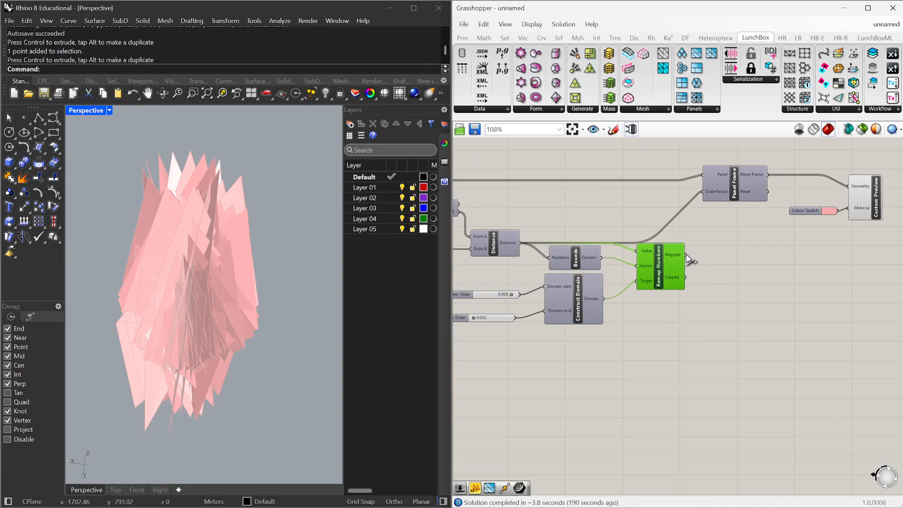
{"action": "scroll", "coordinate": [649, 282], "scroll_direction": "up", "scroll_amount": 1}
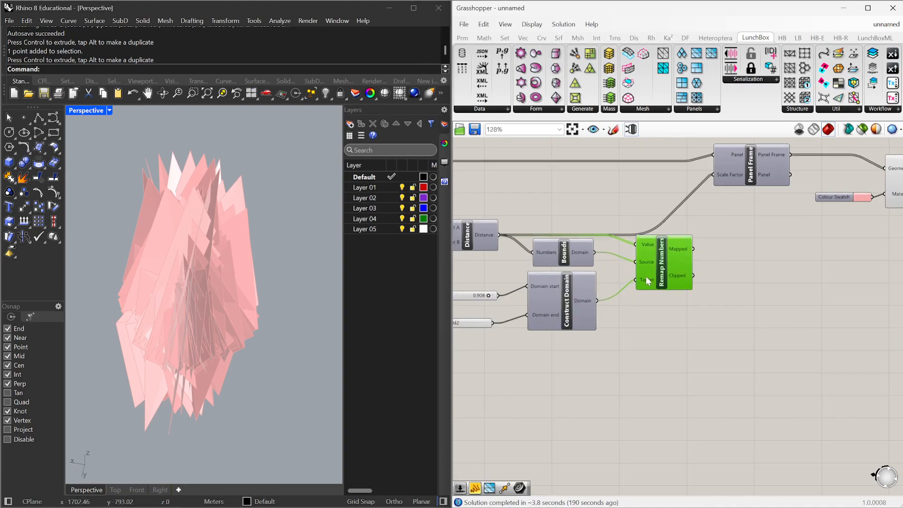
Connect the Remap Numbers Mapped output to the Panel Frame's Scale Factor input and review the frames in the viewport.
{"action": "left_click_drag", "start_coordinate": [694, 249], "coordinate": [715, 177]}
{"action": "scroll", "coordinate": [168, 306], "scroll_direction": "up", "scroll_amount": 5}
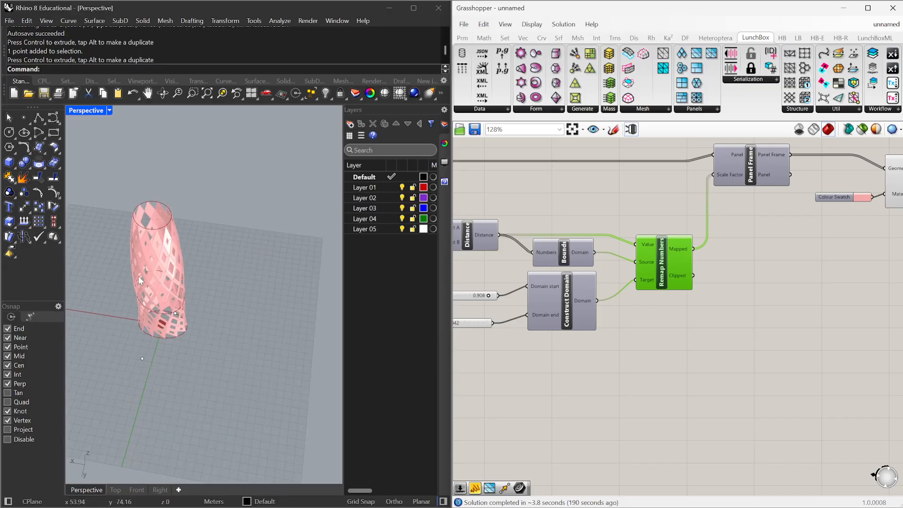
{"action": "right_click_drag", "start_coordinate": [139, 281], "coordinate": [189, 217]}
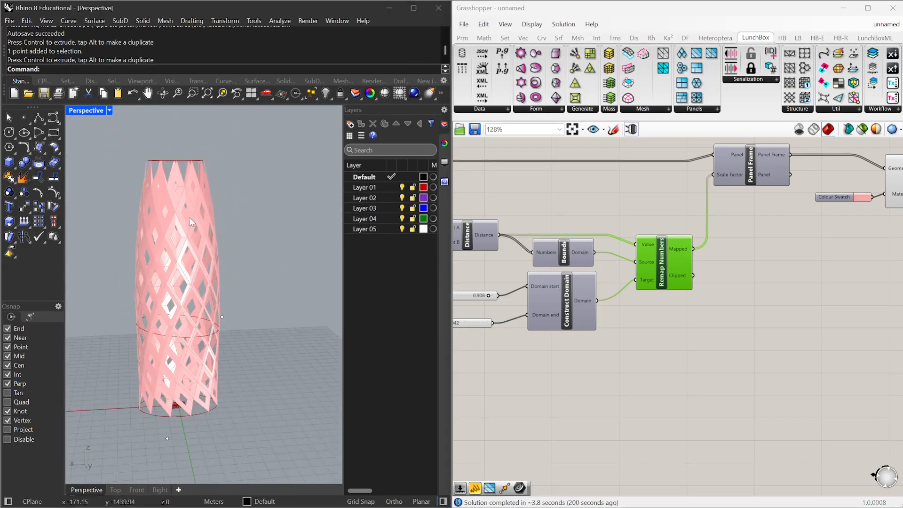
{"action": "scroll", "coordinate": [163, 324], "scroll_direction": "up", "scroll_amount": 4}
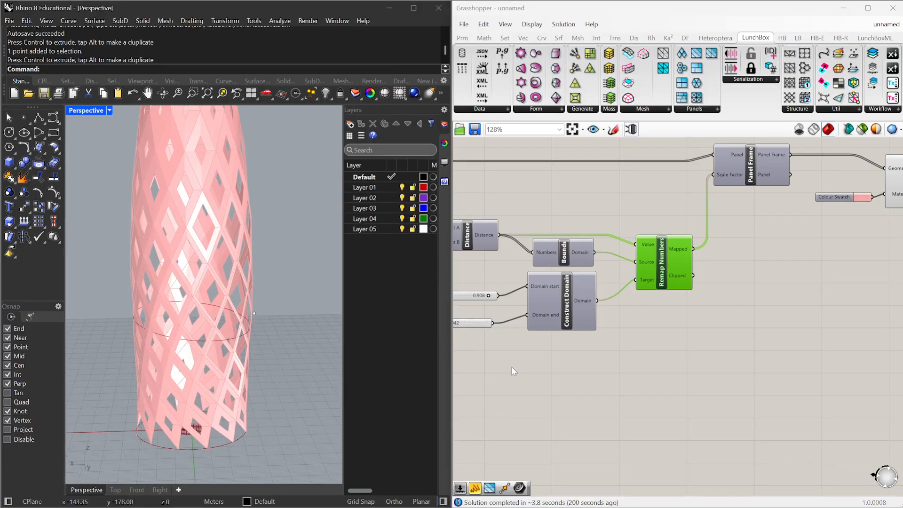
{"action": "scroll", "coordinate": [512, 365], "scroll_direction": "up", "scroll_amount": 4}
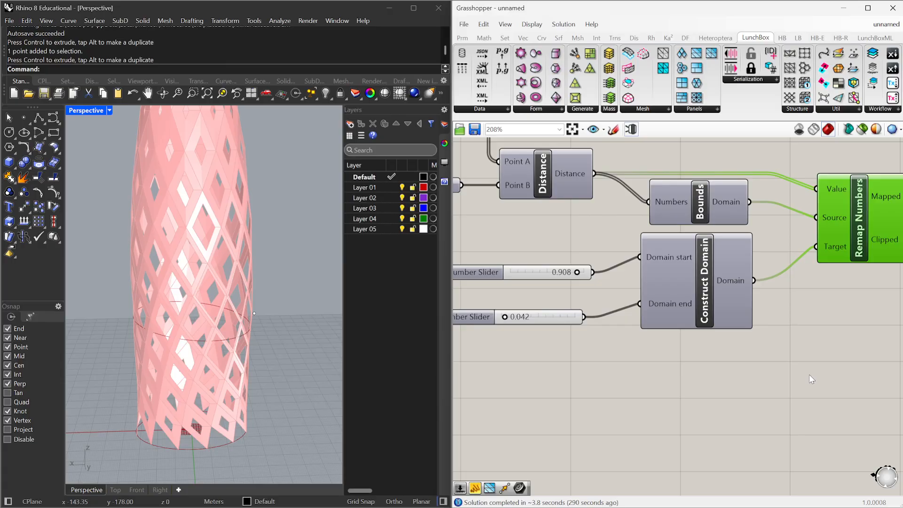
Delete the stray group of components sitting below the main definition.
{"action": "scroll", "coordinate": [803, 351], "scroll_direction": "down", "scroll_amount": 5}
{"action": "scroll", "coordinate": [775, 348], "scroll_direction": "down", "scroll_amount": 5}
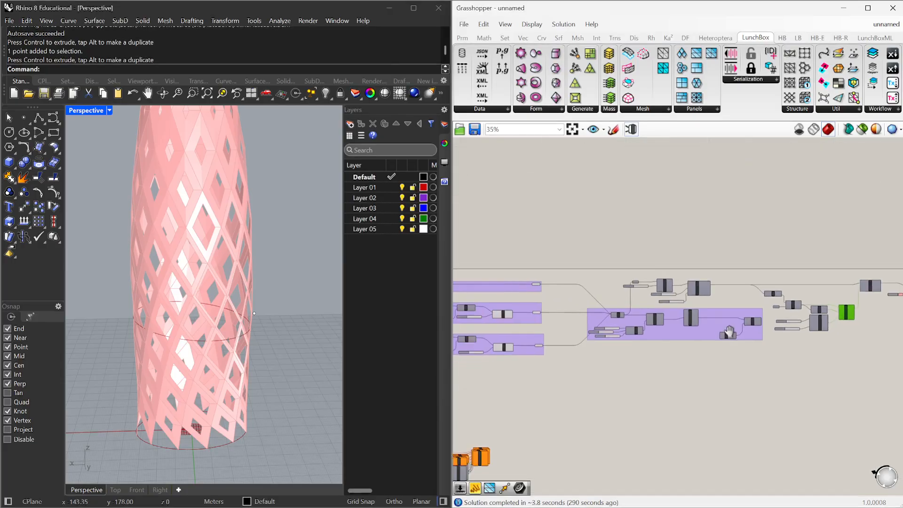
{"action": "scroll", "coordinate": [704, 444], "scroll_direction": "up", "scroll_amount": 3}
{"action": "left_click_drag", "start_coordinate": [702, 439], "coordinate": [562, 354]}
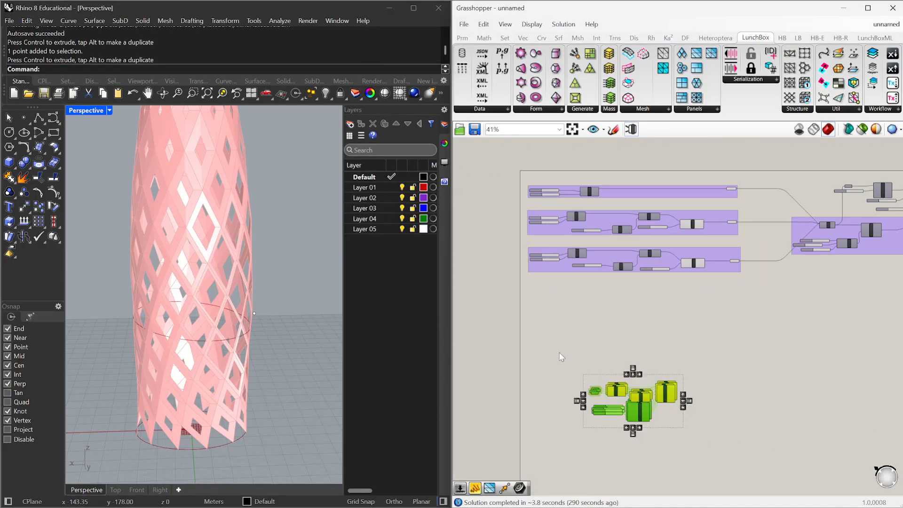
{"action": "scroll", "coordinate": [649, 382], "scroll_direction": "up", "scroll_amount": 3}
{"action": "key", "text": "Delete"}
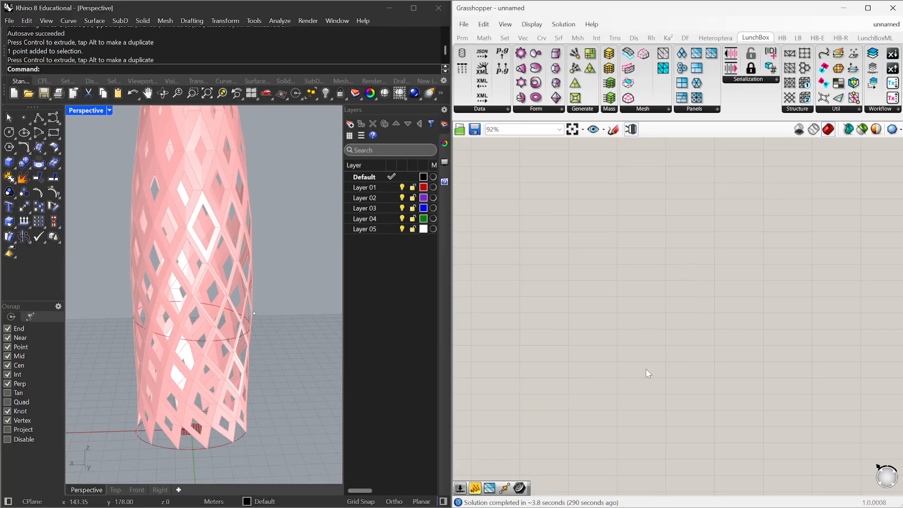
Turn on preview for the Extrude component inside the floor-slab group.
{"action": "scroll", "coordinate": [650, 364], "scroll_direction": "down", "scroll_amount": 8}
{"action": "scroll", "coordinate": [815, 279], "scroll_direction": "up", "scroll_amount": 5}
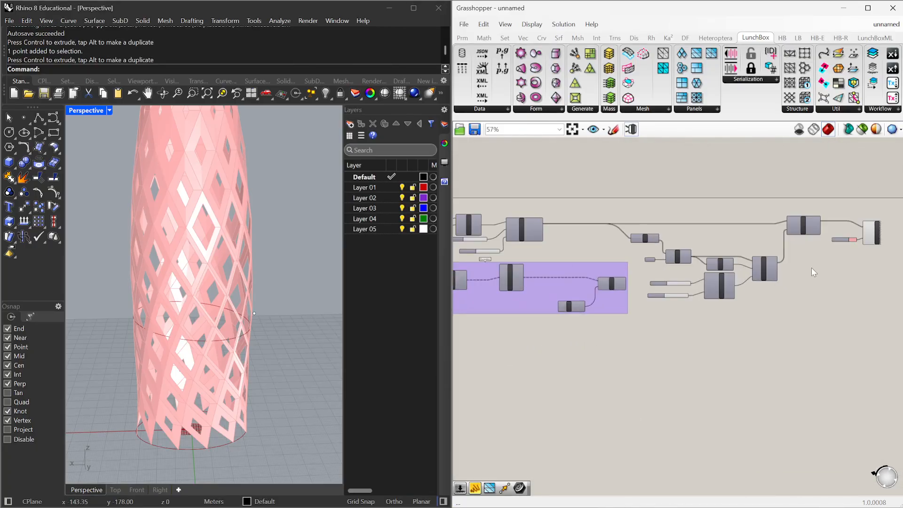
{"action": "scroll", "coordinate": [821, 282], "scroll_direction": "down", "scroll_amount": 3}
{"action": "right_click_drag", "start_coordinate": [707, 316], "coordinate": [821, 307]}
{"action": "scroll", "coordinate": [637, 282], "scroll_direction": "up", "scroll_amount": 3}
{"action": "right_click_drag", "start_coordinate": [581, 301], "coordinate": [619, 295]}
{"action": "right_click_drag", "start_coordinate": [696, 314], "coordinate": [536, 292]}
{"action": "scroll", "coordinate": [715, 292], "scroll_direction": "up", "scroll_amount": 3}
{"action": "right_click", "coordinate": [761, 277]}
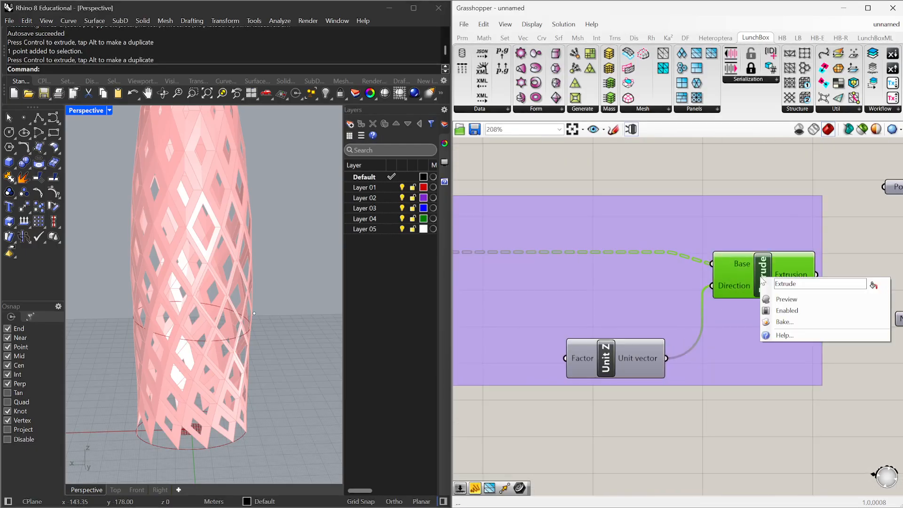
{"action": "left_click", "coordinate": [786, 300]}
Connect the Extrude component's Extrusion output to the Custom Preview Geometry input.
{"action": "right_click_drag", "start_coordinate": [264, 282], "coordinate": [219, 264]}
{"action": "scroll", "coordinate": [803, 317], "scroll_direction": "down", "scroll_amount": 3}
{"action": "right_click_drag", "start_coordinate": [805, 325], "coordinate": [611, 306]}
{"action": "right_click_drag", "start_coordinate": [753, 290], "coordinate": [594, 311]}
{"action": "scroll", "coordinate": [593, 312], "scroll_direction": "down", "scroll_amount": 1}
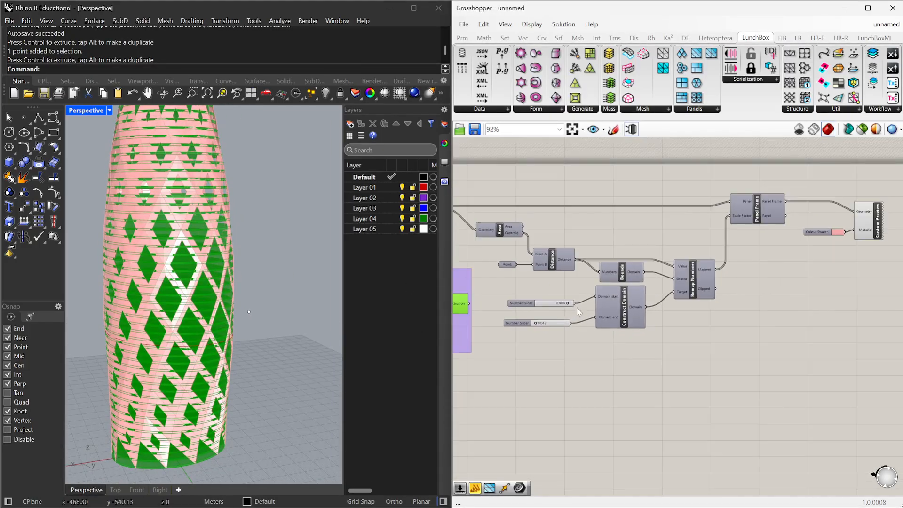
{"action": "left_click_drag", "start_coordinate": [469, 303], "coordinate": [857, 212]}
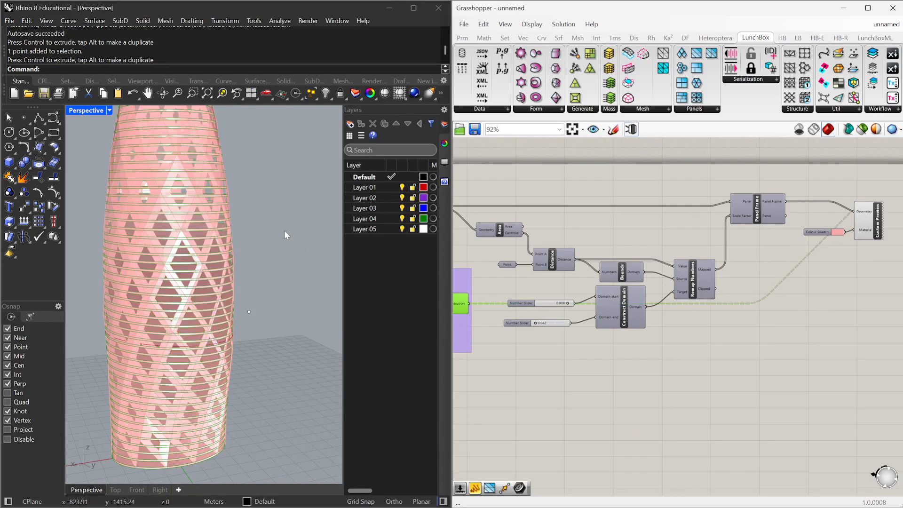
{"action": "right_click_drag", "start_coordinate": [284, 230], "coordinate": [198, 281]}
{"action": "scroll", "coordinate": [198, 280], "scroll_direction": "up", "scroll_amount": 10}
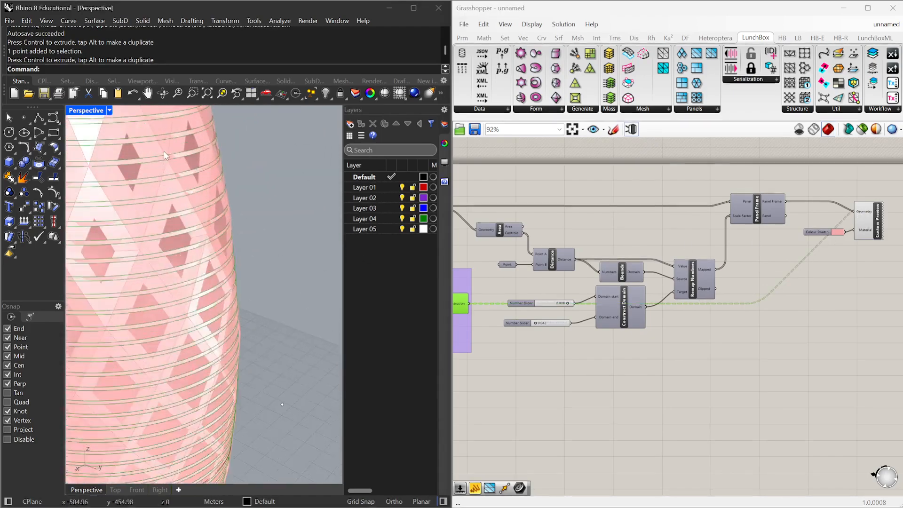
{"action": "scroll", "coordinate": [165, 205], "scroll_direction": "down", "scroll_amount": 8}
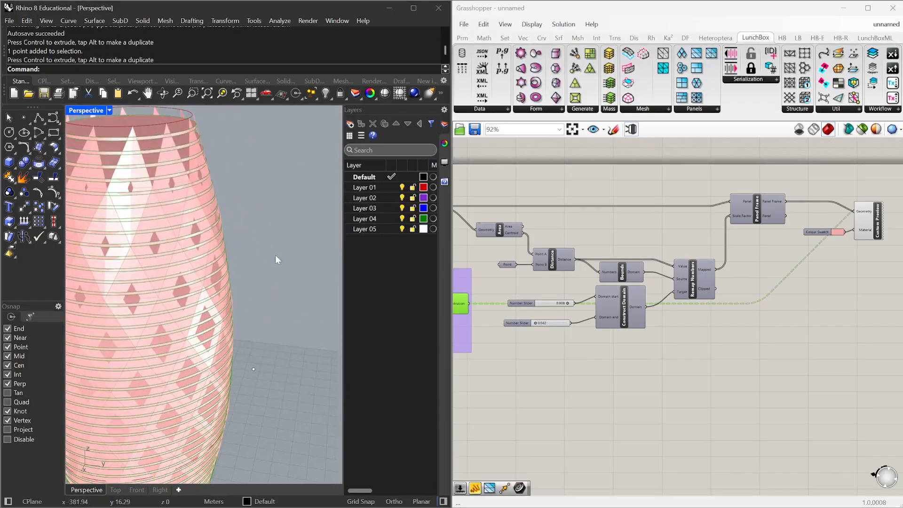
{"action": "scroll", "coordinate": [196, 152], "scroll_direction": "down", "scroll_amount": 4}
{"action": "right_click_drag", "start_coordinate": [188, 218], "coordinate": [240, 258]}
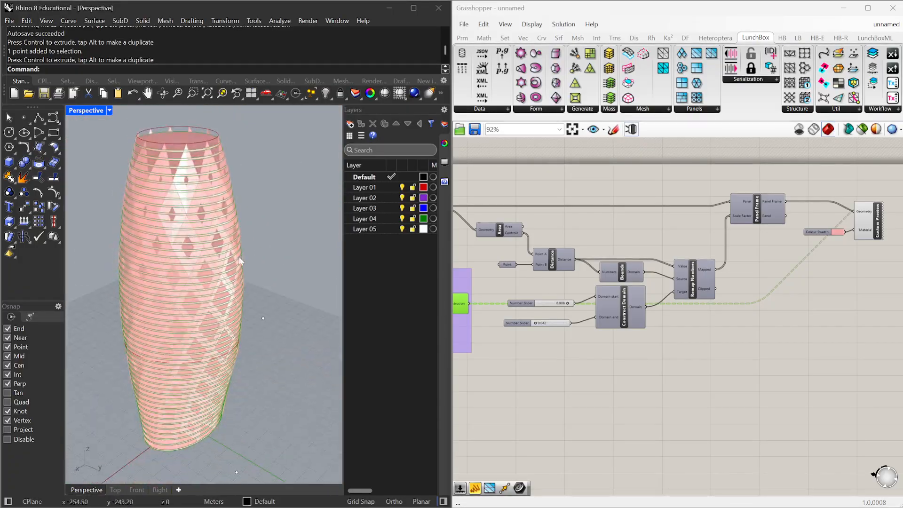
Set the Offset Surface distance slider beside the Facade parameter to -1.0.
{"action": "right_click_drag", "start_coordinate": [543, 246], "coordinate": [727, 256]}
{"action": "scroll", "coordinate": [613, 240], "scroll_direction": "up", "scroll_amount": 2}
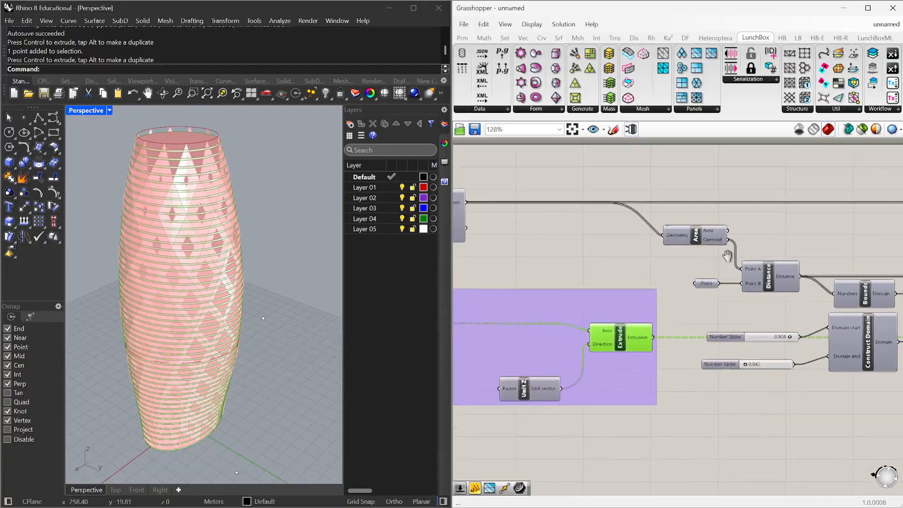
{"action": "scroll", "coordinate": [728, 256], "scroll_direction": "down", "scroll_amount": 2}
{"action": "right_click_drag", "start_coordinate": [552, 270], "coordinate": [666, 268]}
{"action": "scroll", "coordinate": [560, 259], "scroll_direction": "up", "scroll_amount": 3}
{"action": "scroll", "coordinate": [668, 233], "scroll_direction": "down", "scroll_amount": 4}
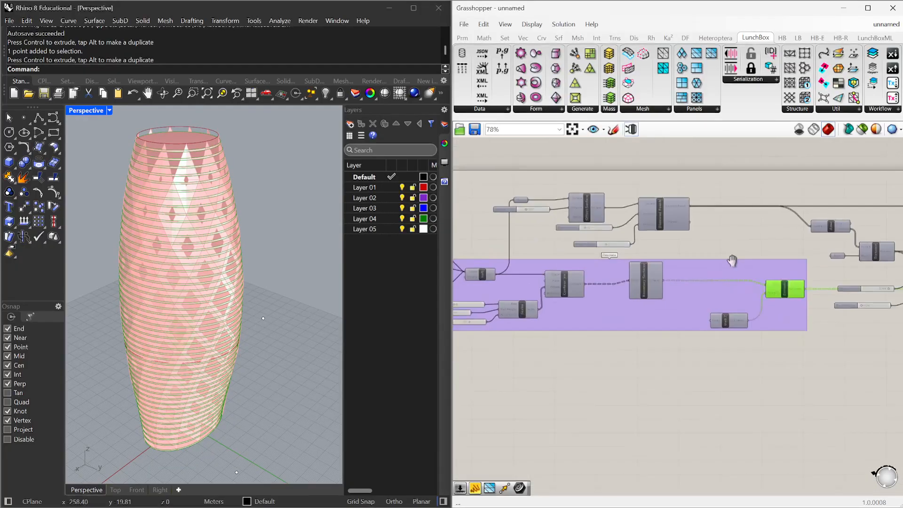
{"action": "right_click_drag", "start_coordinate": [732, 261], "coordinate": [519, 247]}
{"action": "scroll", "coordinate": [794, 212], "scroll_direction": "up", "scroll_amount": 1}
{"action": "scroll", "coordinate": [794, 212], "scroll_direction": "up", "scroll_amount": 2}
{"action": "right_click_drag", "start_coordinate": [692, 217], "coordinate": [756, 258]}
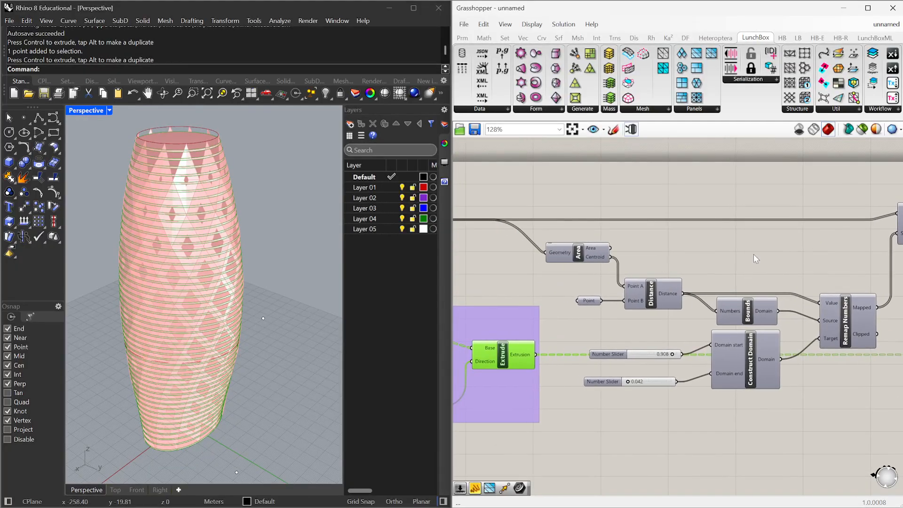
{"action": "scroll", "coordinate": [591, 306], "scroll_direction": "up", "scroll_amount": 2}
{"action": "right_click_drag", "start_coordinate": [590, 306], "coordinate": [820, 303]}
{"action": "right_click_drag", "start_coordinate": [645, 276], "coordinate": [802, 286]}
{"action": "right_click_drag", "start_coordinate": [580, 256], "coordinate": [820, 256]}
{"action": "scroll", "coordinate": [647, 231], "scroll_direction": "up", "scroll_amount": 6}
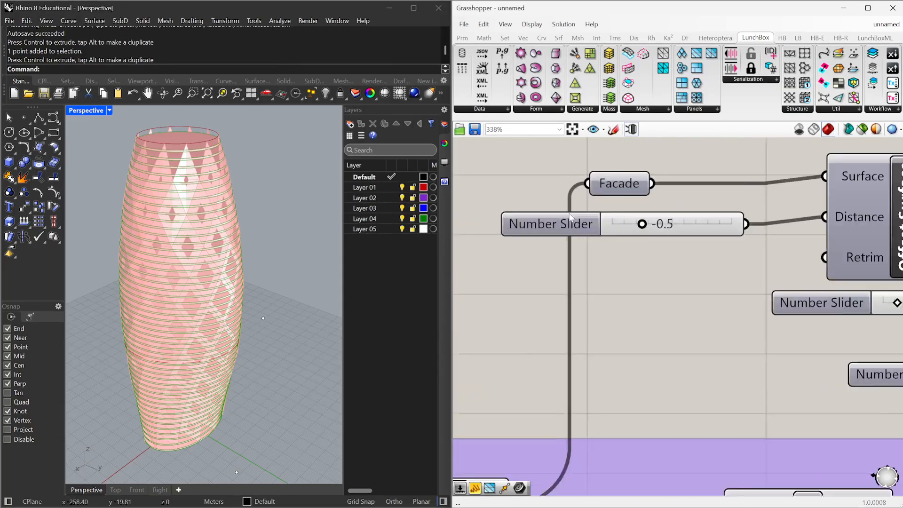
{"action": "left_click_drag", "start_coordinate": [662, 230], "coordinate": [569, 232]}
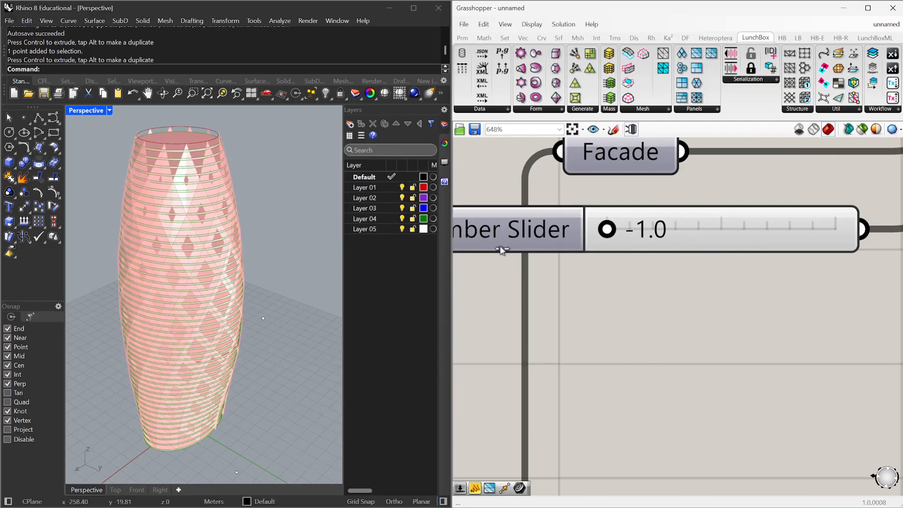
Set the Diamond Panels U Divisions slider to 32 and the V Divisions slider to 43.
{"action": "scroll", "coordinate": [206, 213], "scroll_direction": "up", "scroll_amount": 5}
{"action": "scroll", "coordinate": [605, 244], "scroll_direction": "down", "scroll_amount": 10}
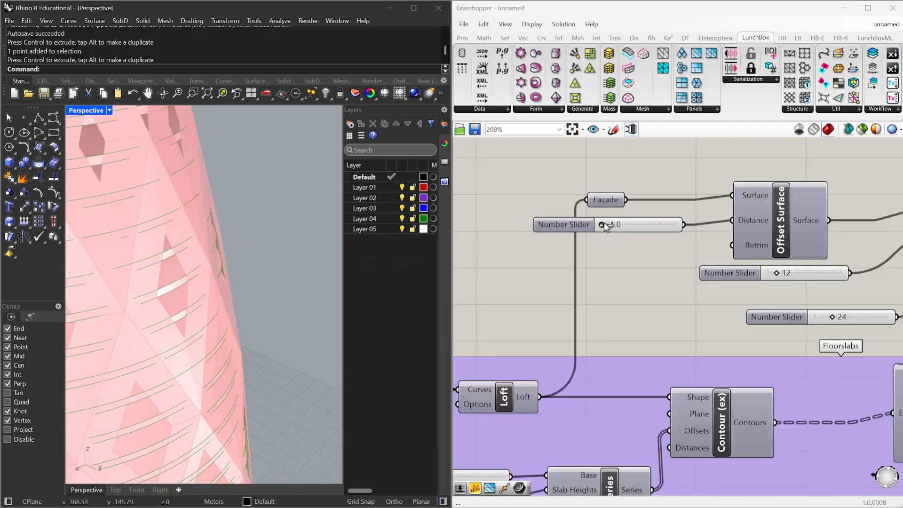
{"action": "scroll", "coordinate": [605, 244], "scroll_direction": "down", "scroll_amount": 1}
{"action": "left_click", "coordinate": [752, 337]}
{"action": "scroll", "coordinate": [287, 230], "scroll_direction": "down", "scroll_amount": 6}
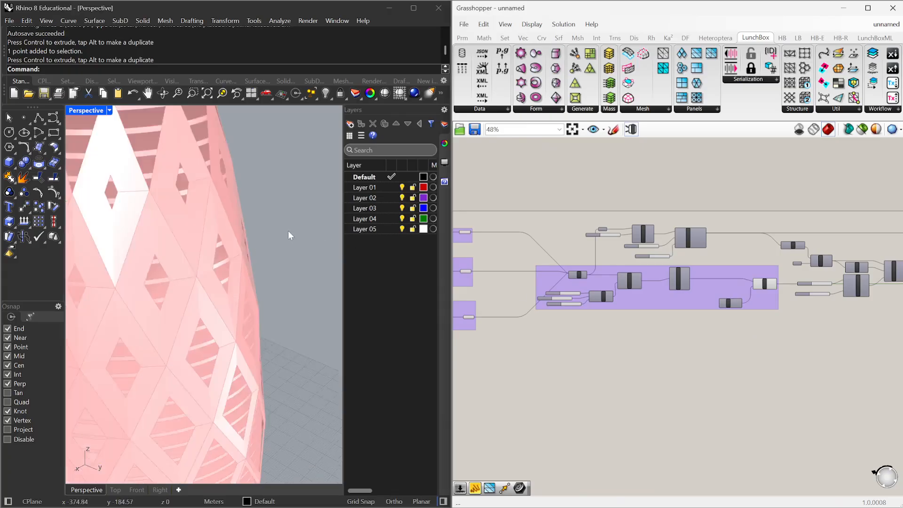
{"action": "right_click_drag", "start_coordinate": [288, 230], "coordinate": [160, 284]}
{"action": "scroll", "coordinate": [229, 236], "scroll_direction": "down", "scroll_amount": 5}
{"action": "scroll", "coordinate": [203, 317], "scroll_direction": "up", "scroll_amount": 3}
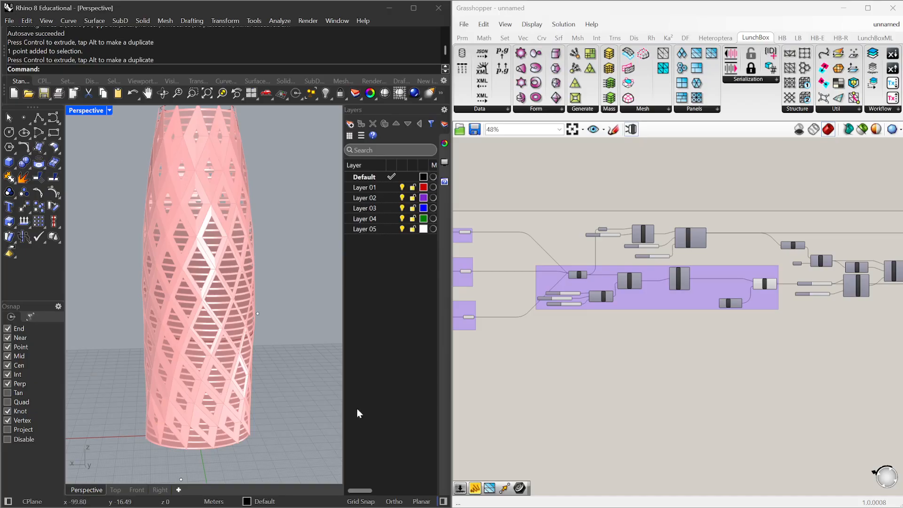
{"action": "scroll", "coordinate": [665, 284], "scroll_direction": "up", "scroll_amount": 5}
{"action": "right_click_drag", "start_coordinate": [765, 322], "coordinate": [670, 298]}
{"action": "right_click_drag", "start_coordinate": [735, 309], "coordinate": [813, 301]}
{"action": "scroll", "coordinate": [629, 315], "scroll_direction": "down", "scroll_amount": 2}
{"action": "right_click_drag", "start_coordinate": [538, 235], "coordinate": [686, 241]}
{"action": "scroll", "coordinate": [518, 232], "scroll_direction": "up", "scroll_amount": 2}
{"action": "scroll", "coordinate": [517, 245], "scroll_direction": "up", "scroll_amount": 4}
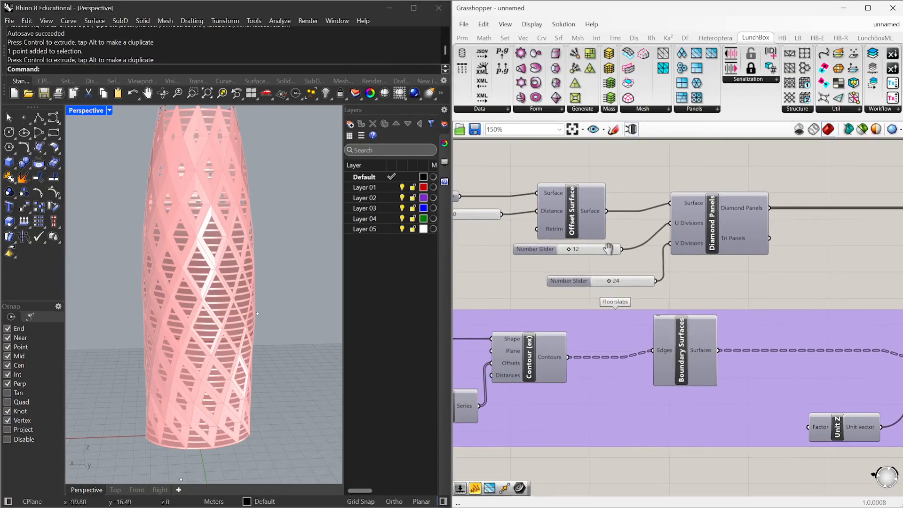
{"action": "left_click_drag", "start_coordinate": [587, 259], "coordinate": [611, 258]}
{"action": "mouse_move", "coordinate": [678, 331]}
{"action": "left_mouse_down"}
{"action": "mouse_move", "coordinate": [708, 331]}
{"action": "mouse_move", "coordinate": [689, 330]}
{"action": "left_mouse_up"}
Orbit and zoom around the tower in the viewport to examine the denser diamond panel facade.
{"action": "scroll", "coordinate": [279, 227], "scroll_direction": "down", "scroll_amount": 3}
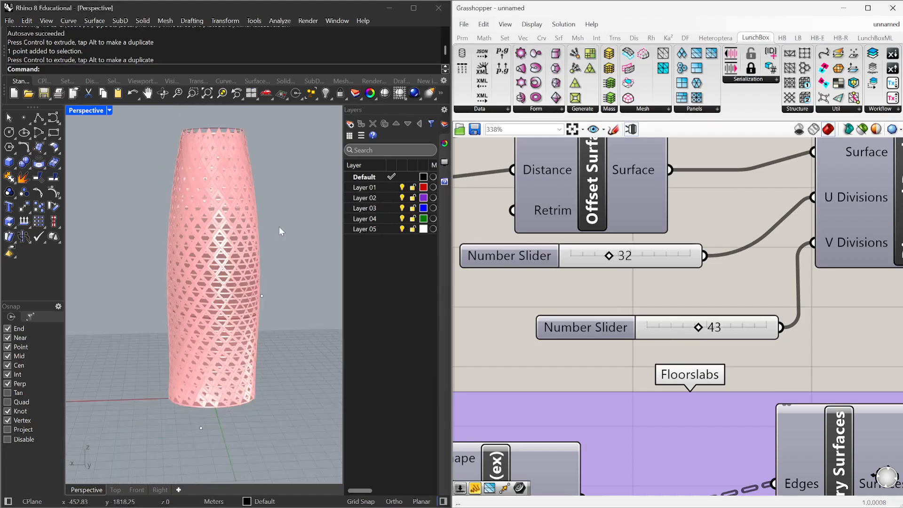
{"action": "mouse_move", "coordinate": [279, 227]}
{"action": "right_mouse_down"}
{"action": "mouse_move", "coordinate": [289, 272]}
{"action": "mouse_move", "coordinate": [279, 209]}
{"action": "right_mouse_up"}
{"action": "scroll", "coordinate": [288, 265], "scroll_direction": "up", "scroll_amount": 7}
{"action": "scroll", "coordinate": [258, 262], "scroll_direction": "down", "scroll_amount": 4}
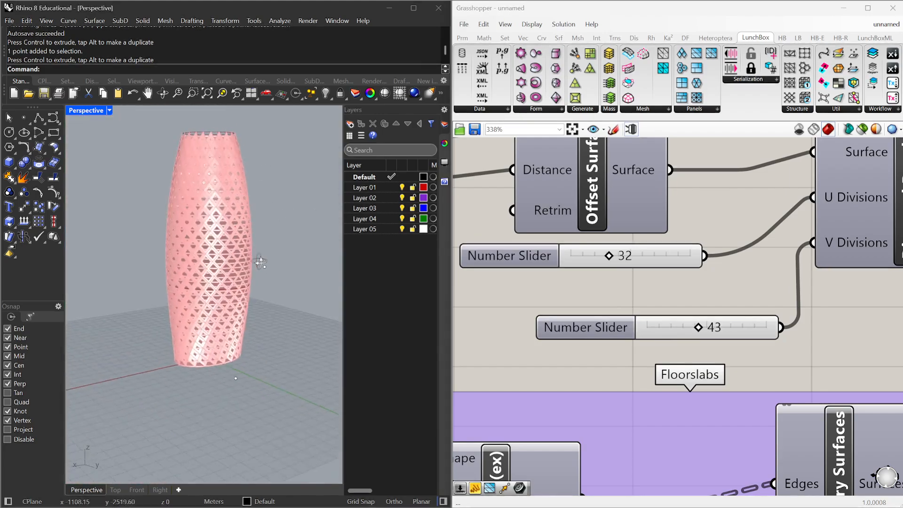
{"action": "right_click_drag", "start_coordinate": [258, 262], "coordinate": [224, 250]}
{"action": "scroll", "coordinate": [162, 254], "scroll_direction": "up", "scroll_amount": 3}
{"action": "scroll", "coordinate": [199, 274], "scroll_direction": "down", "scroll_amount": 3}
{"action": "scroll", "coordinate": [225, 250], "scroll_direction": "up", "scroll_amount": 4}
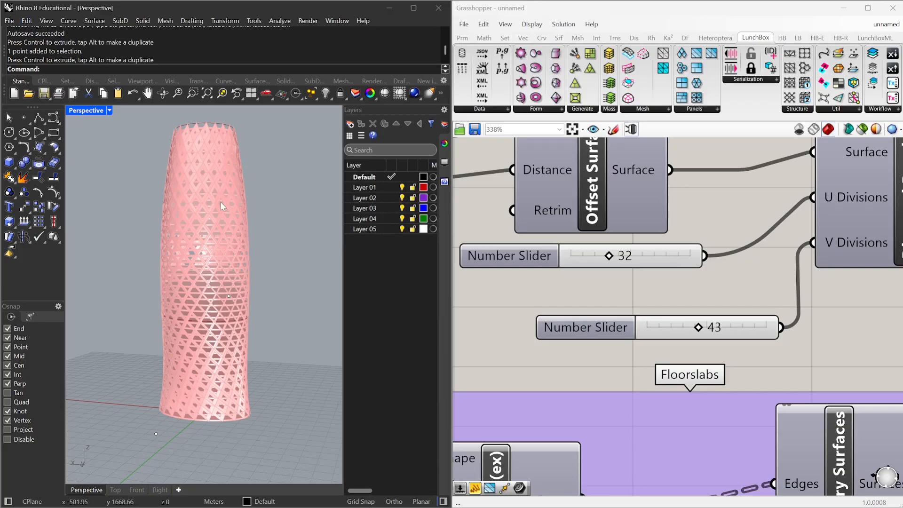
{"action": "mouse_move", "coordinate": [220, 201]}
{"action": "right_mouse_down"}
{"action": "mouse_move", "coordinate": [257, 202]}
{"action": "mouse_move", "coordinate": [228, 192]}
{"action": "mouse_move", "coordinate": [221, 198]}
{"action": "right_mouse_up"}
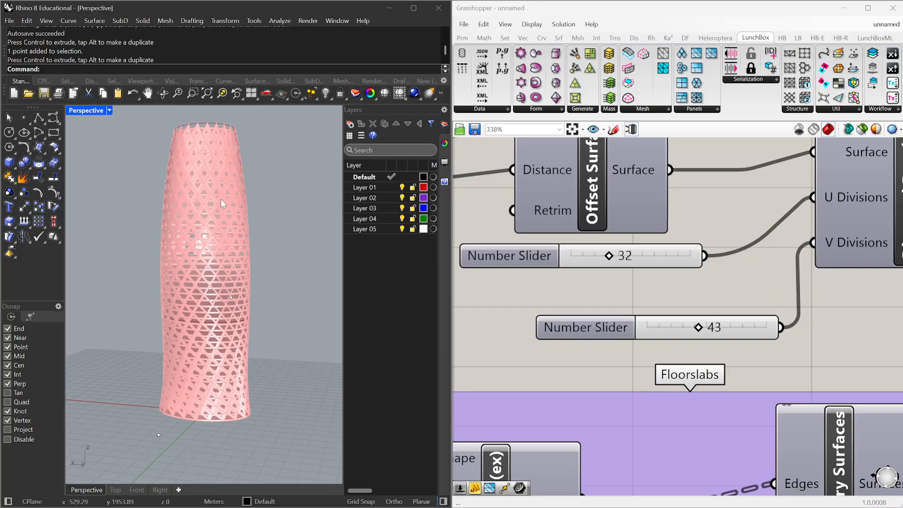
{"action": "right_click_drag", "start_coordinate": [213, 222], "coordinate": [81, 245]}
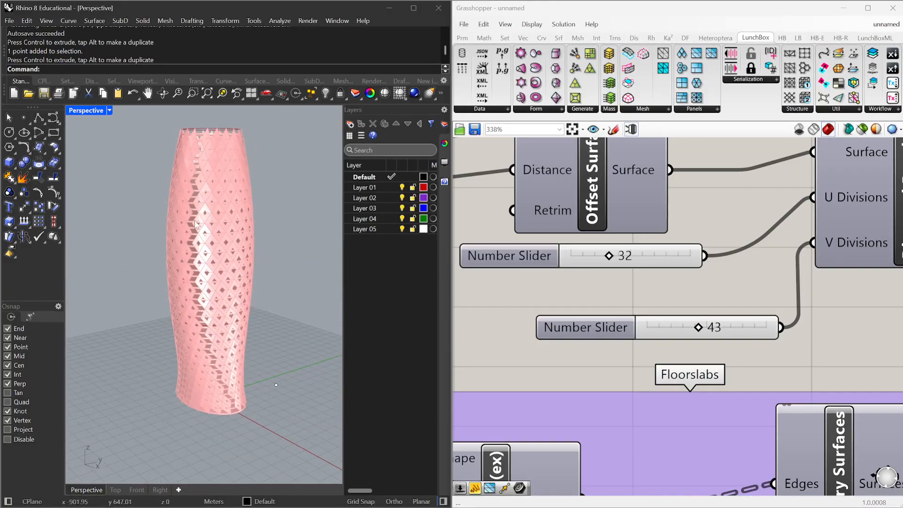
{"action": "scroll", "coordinate": [158, 215], "scroll_direction": "up", "scroll_amount": 3}
{"action": "scroll", "coordinate": [713, 271], "scroll_direction": "down", "scroll_amount": 2}
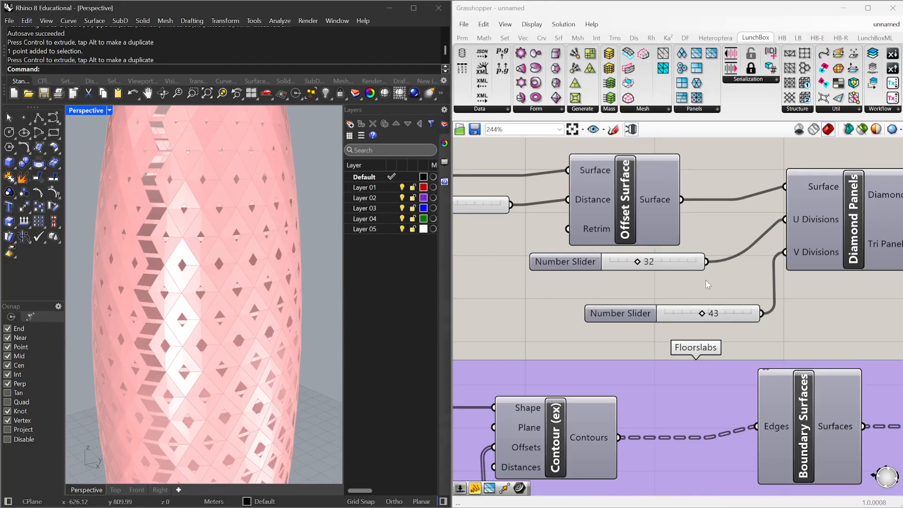
{"action": "right_click_drag", "start_coordinate": [706, 280], "coordinate": [553, 291]}
{"action": "scroll", "coordinate": [215, 276], "scroll_direction": "down", "scroll_amount": 3}
{"action": "right_click_drag", "start_coordinate": [216, 277], "coordinate": [247, 298]}
{"action": "scroll", "coordinate": [235, 254], "scroll_direction": "down", "scroll_amount": 3}
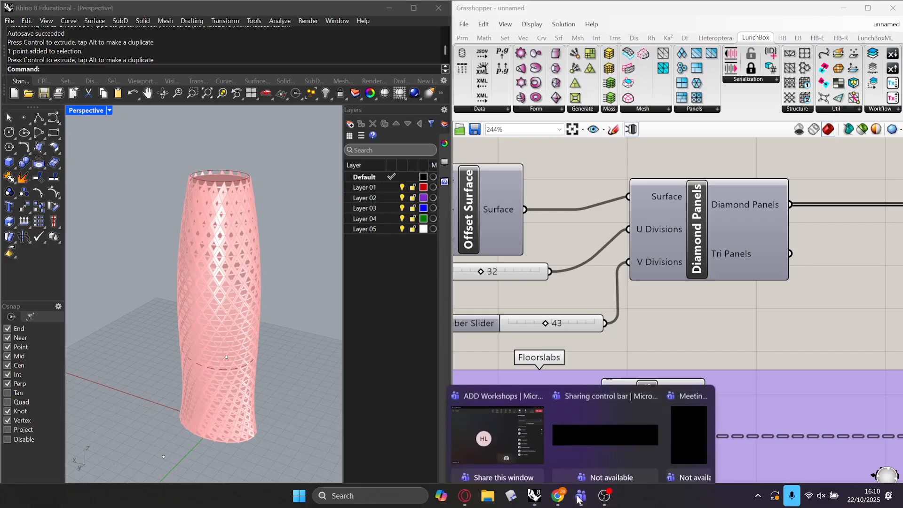
Switch to the ADD Workshops Teams meeting window and leave the call.
{"action": "mouse_move", "coordinate": [581, 495]}
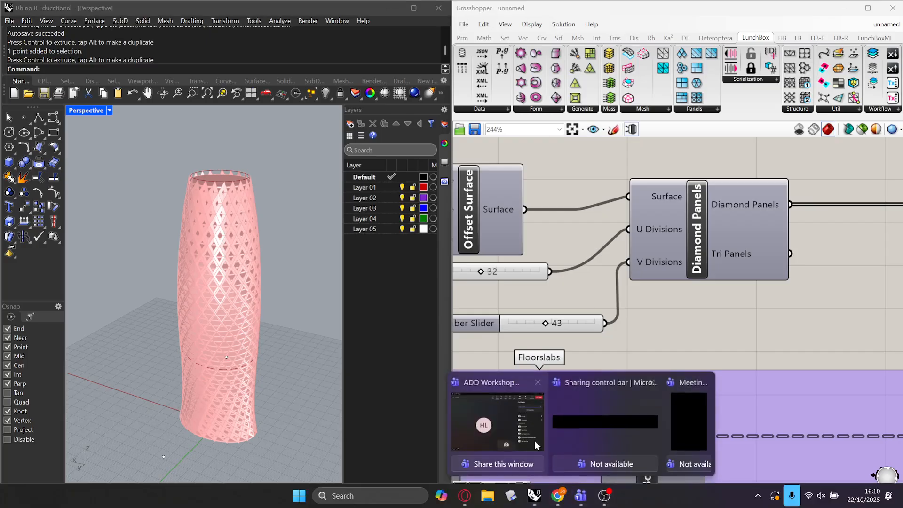
{"action": "left_click", "coordinate": [520, 428]}
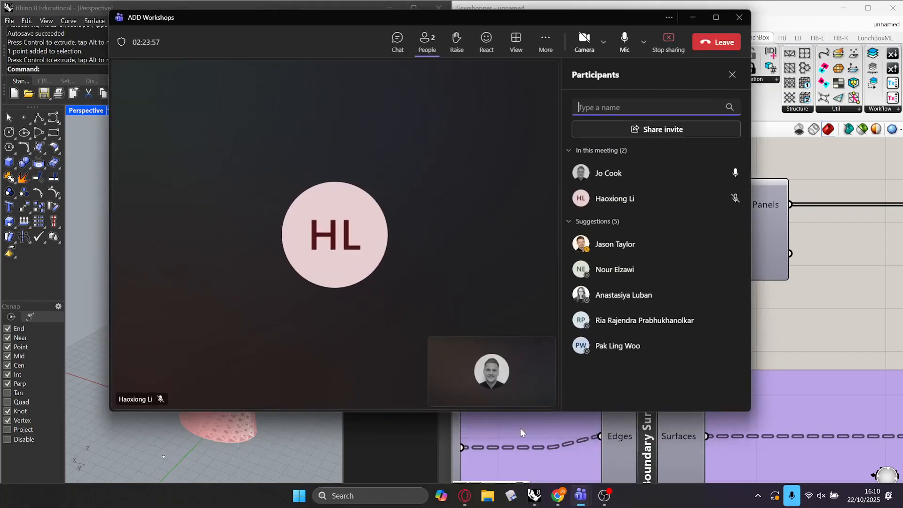
{"action": "left_click", "coordinate": [719, 43]}
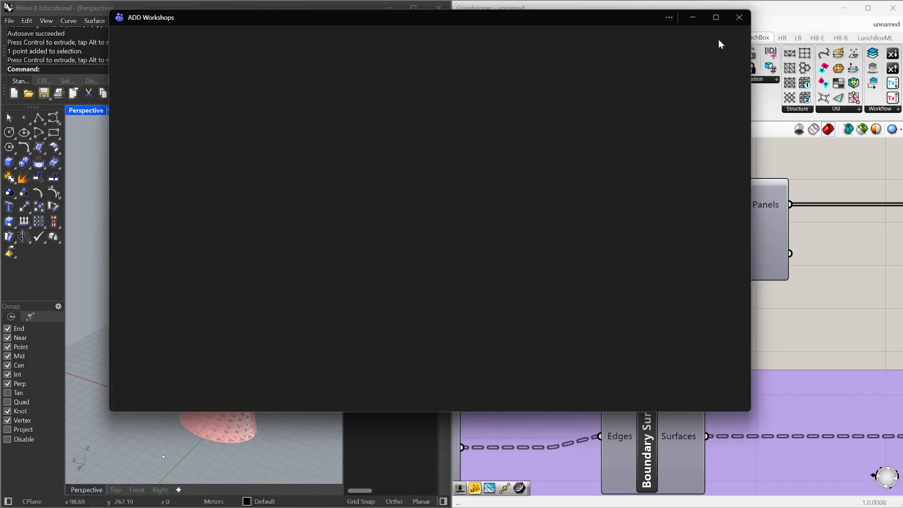